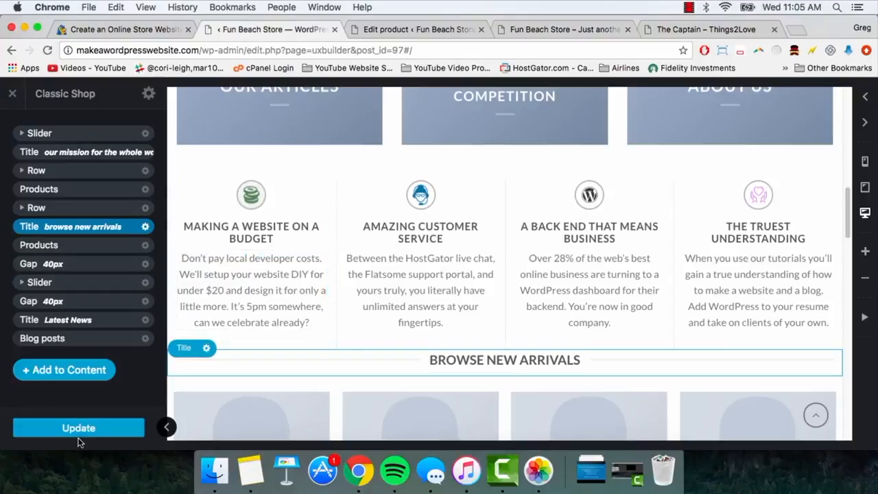
# Save the homepage layout and reload the live storefront to check it.
pyautogui.click(91, 423)
pyautogui.click(532, 29)
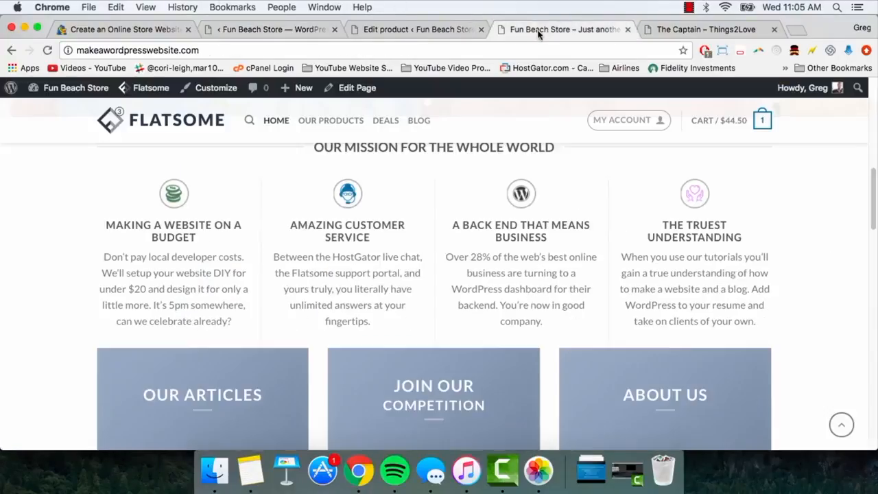
pyautogui.click(514, 51)
pyautogui.press('Return')
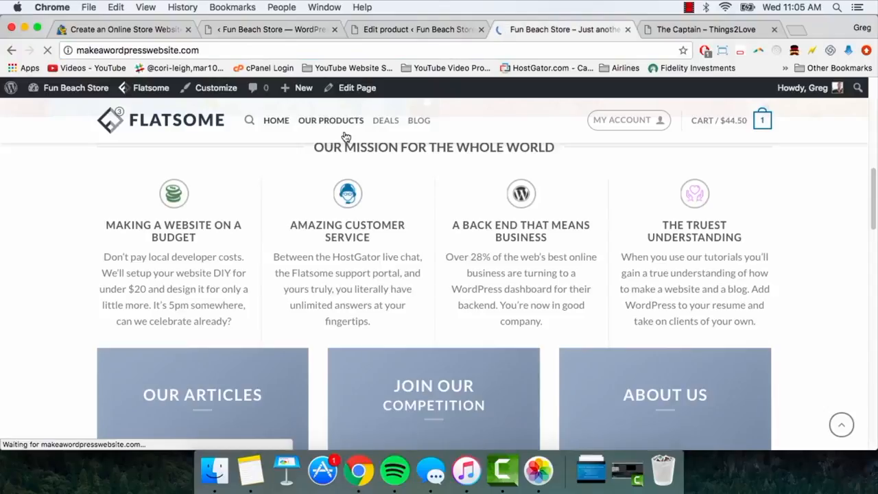
# Reload the UX Builder and select the Our Articles banner above Best Selling Products.
pyautogui.click(240, 29)
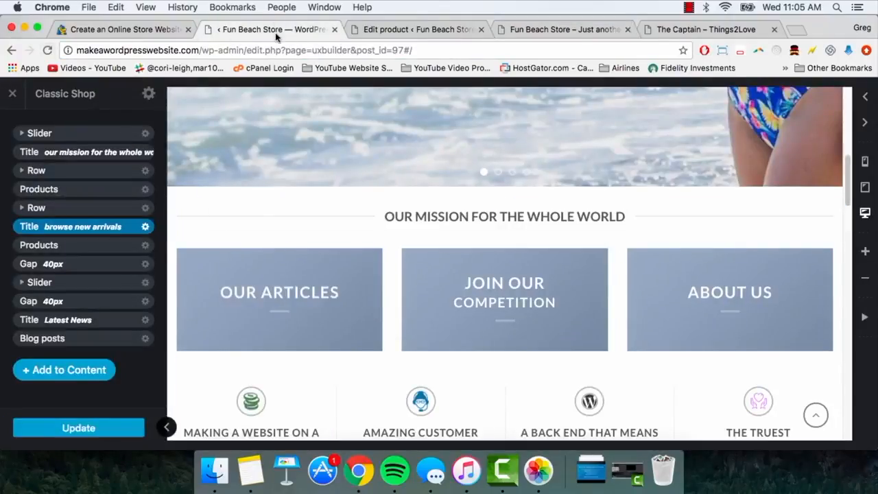
pyautogui.scroll(10, 358, 185)
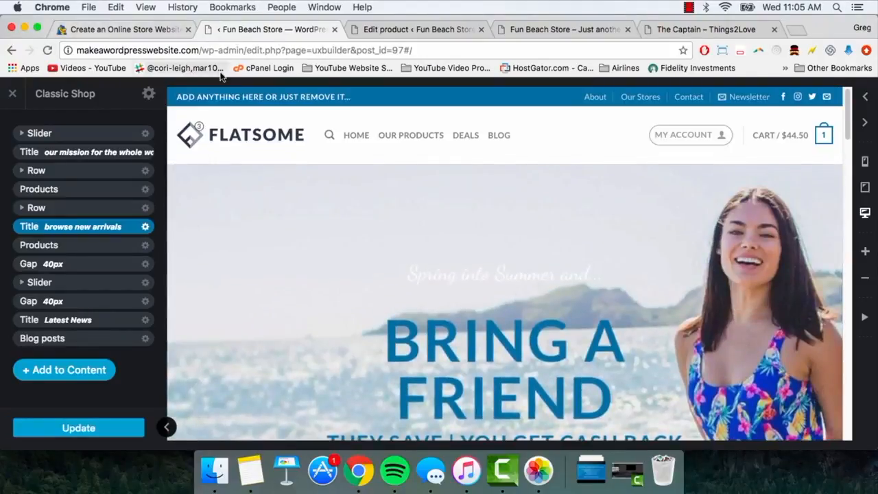
pyautogui.click(48, 50)
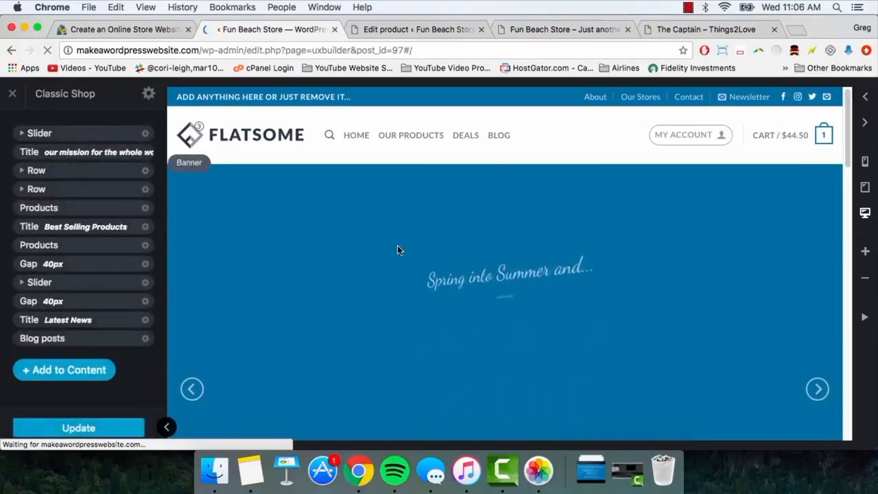
pyautogui.scroll(-7, 312, 243)
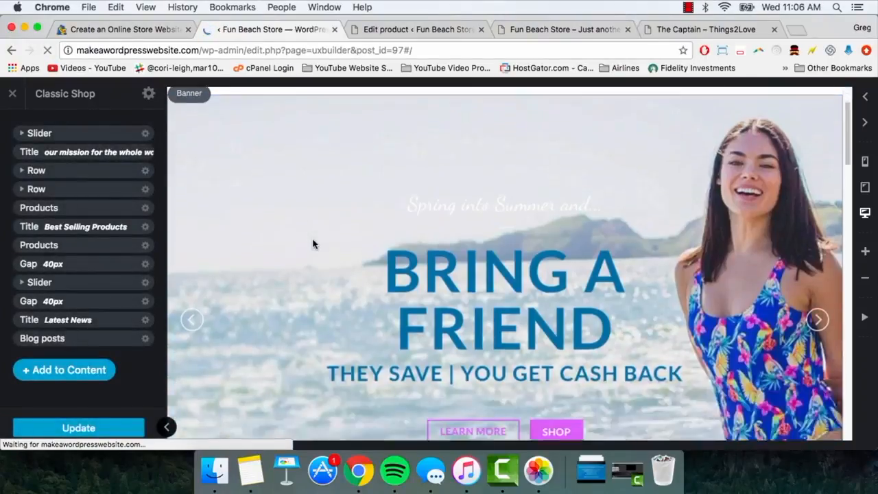
pyautogui.scroll(-2, 313, 243)
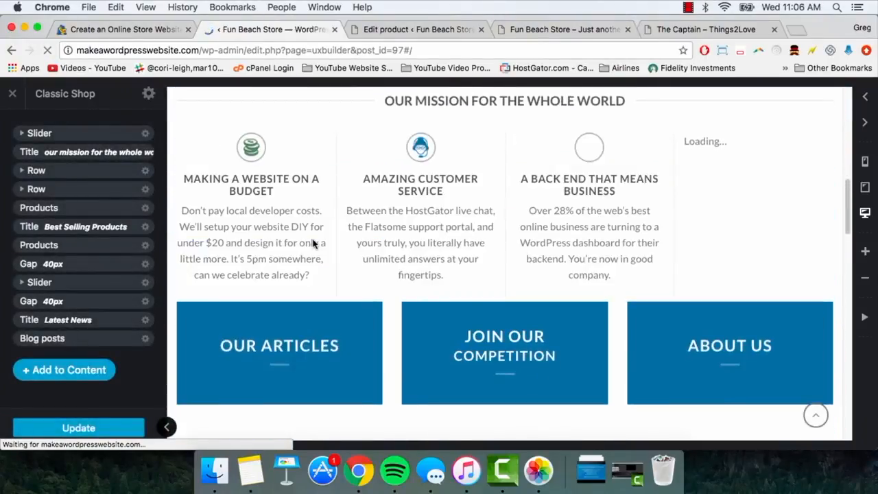
pyautogui.scroll(-1, 313, 243)
pyautogui.scroll(2, 313, 244)
pyautogui.scroll(1, 313, 243)
pyautogui.scroll(-3, 313, 243)
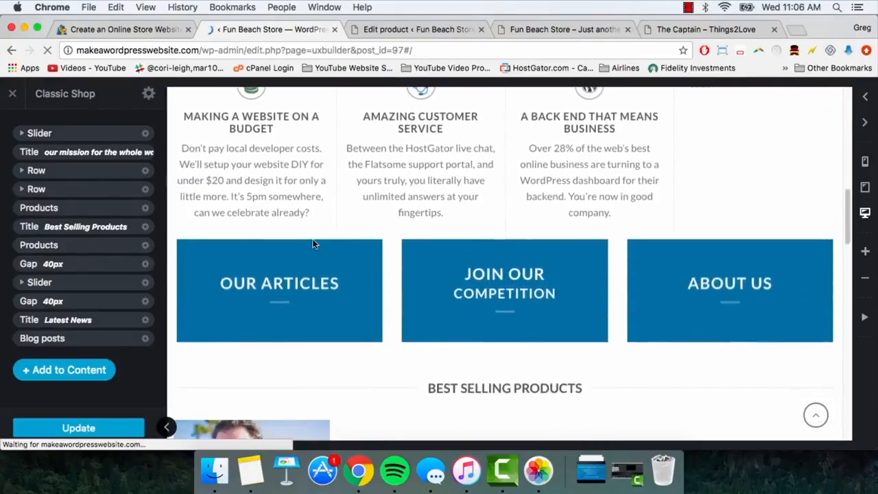
pyautogui.click(265, 260)
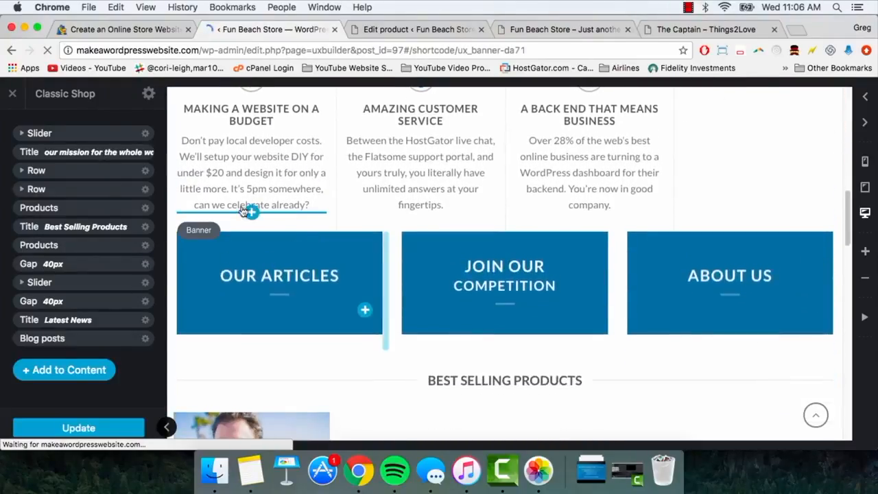
# Move the article-banner row below the products in the layer tree.
pyautogui.click(13, 126)
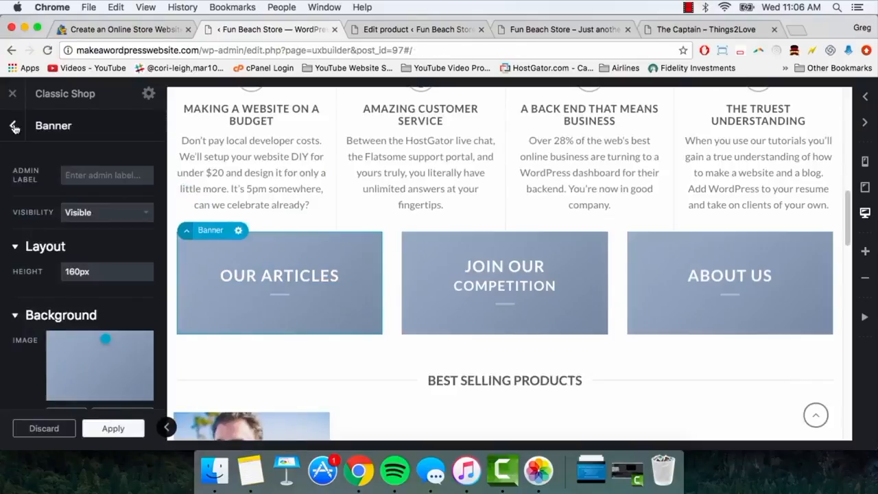
pyautogui.click(28, 187)
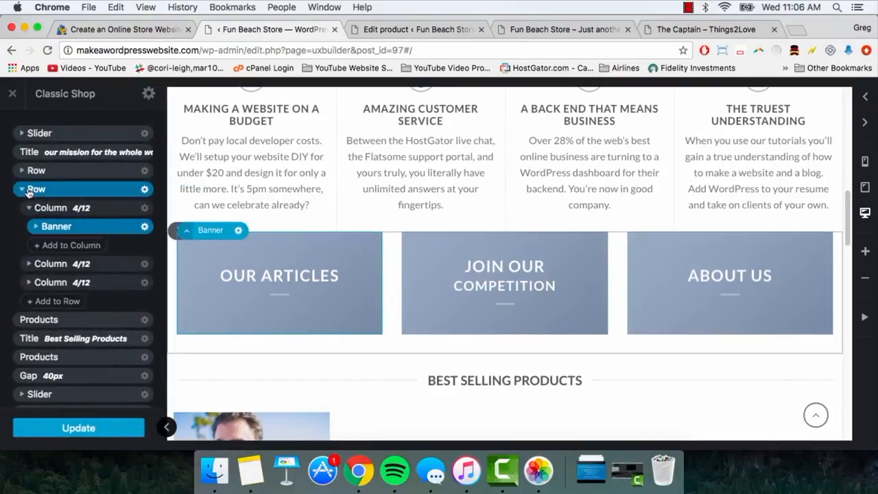
pyautogui.click(23, 189)
pyautogui.moveTo(30, 191); pyautogui.dragTo(23, 197)
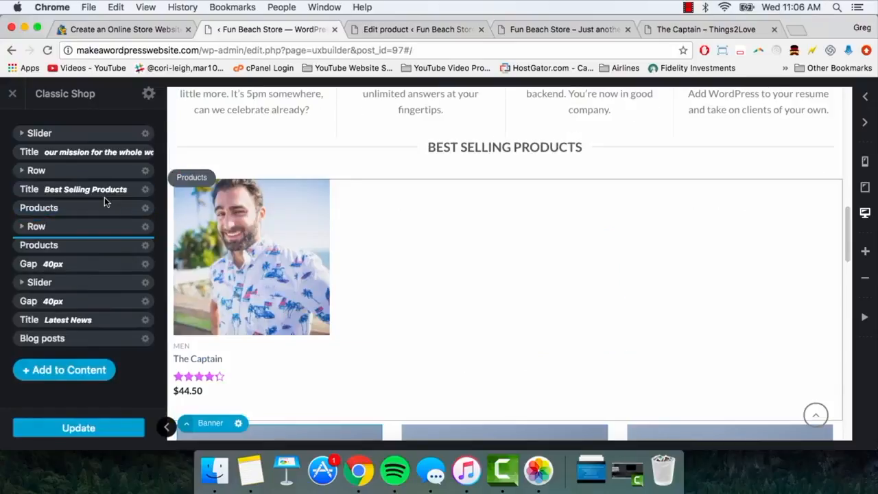
pyautogui.scroll(2, 233, 254)
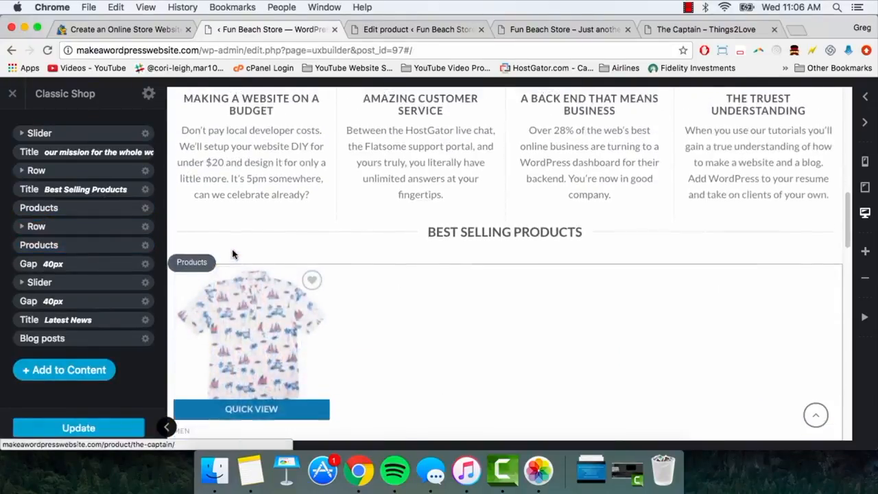
pyautogui.scroll(-1, 233, 254)
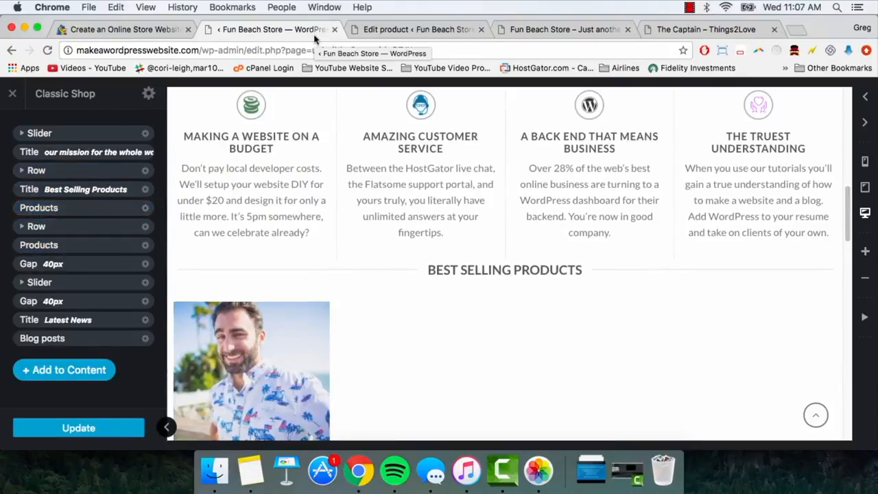
# Apply the 'Browse New Arrivals' heading, save the homepage, and view the live site.
pyautogui.click(563, 29)
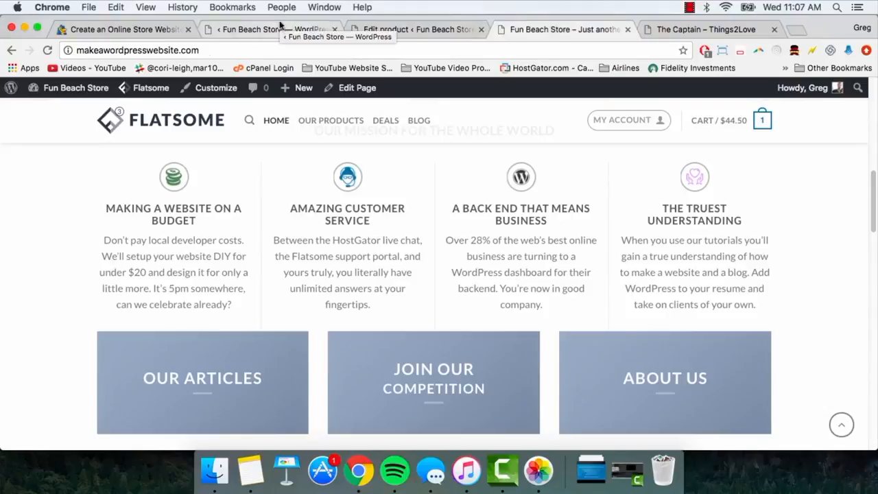
pyautogui.scroll(-5, 393, 221)
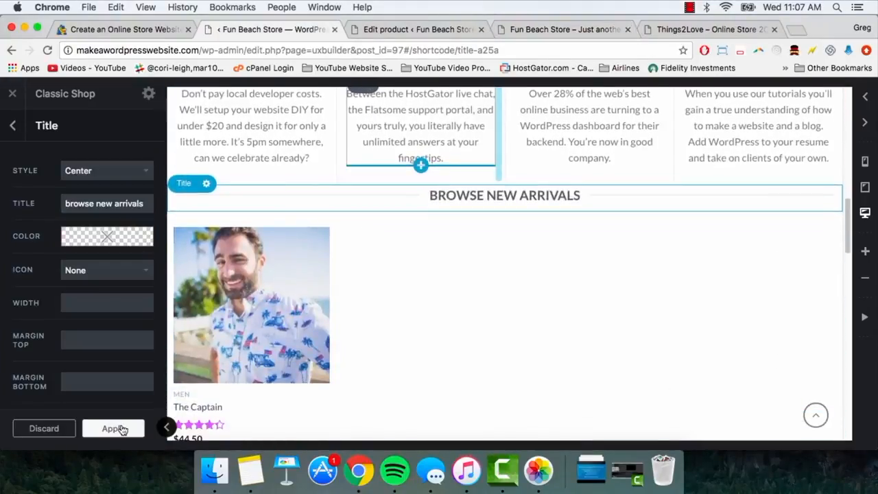
pyautogui.click(114, 428)
pyautogui.click(92, 428)
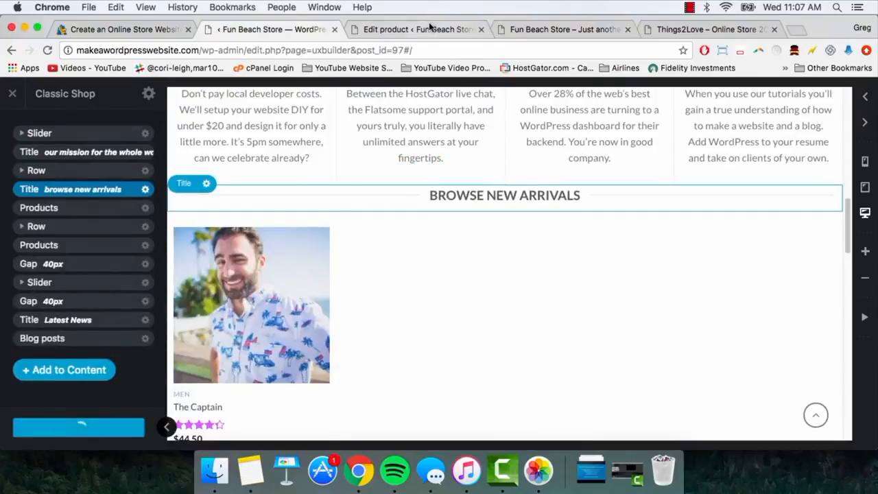
pyautogui.click(545, 29)
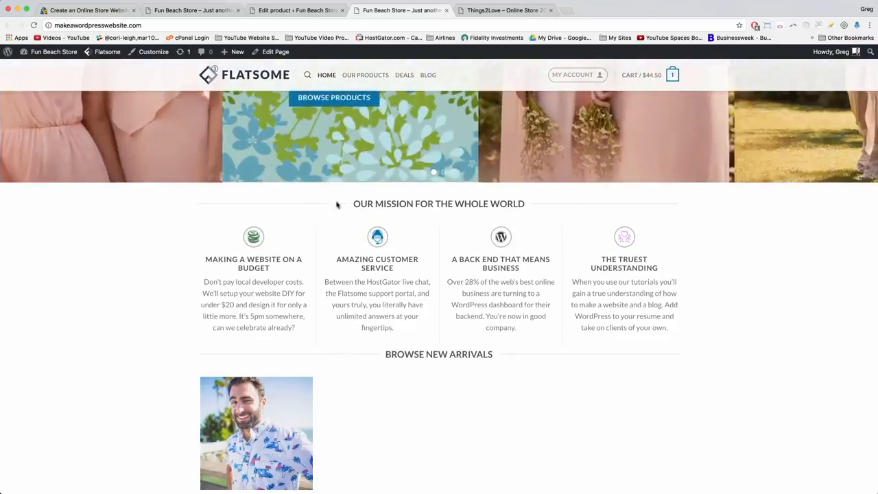
# Scroll the live homepage to Browse New Arrivals, then return to The Captain's product editor.
pyautogui.scroll(-2, 325, 282)
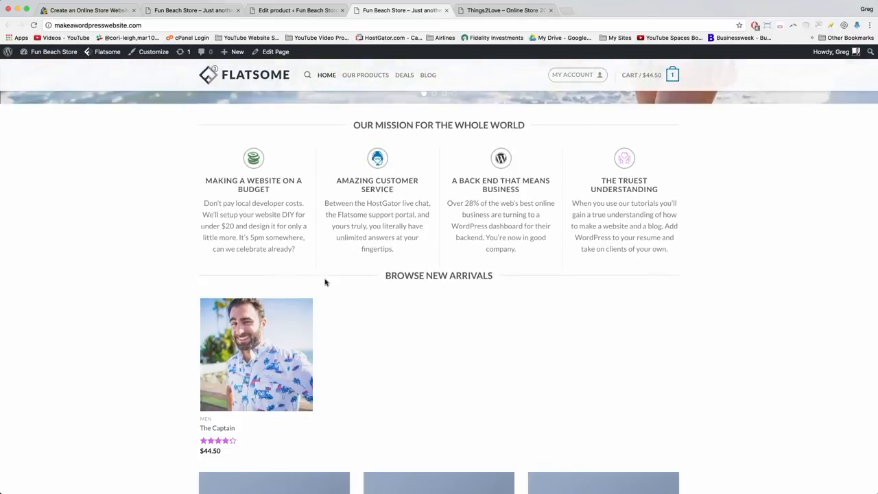
pyautogui.click(293, 12)
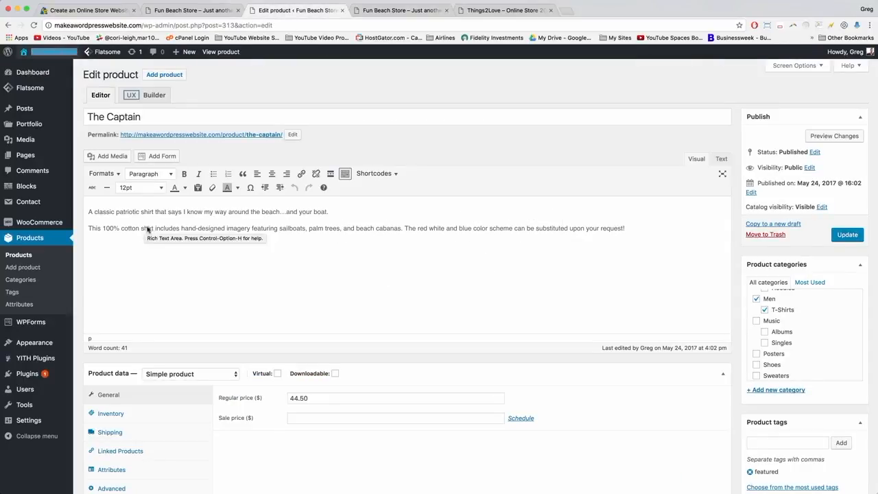
# Start a new blank product and bring up its product-image media window.
pyautogui.click(165, 75)
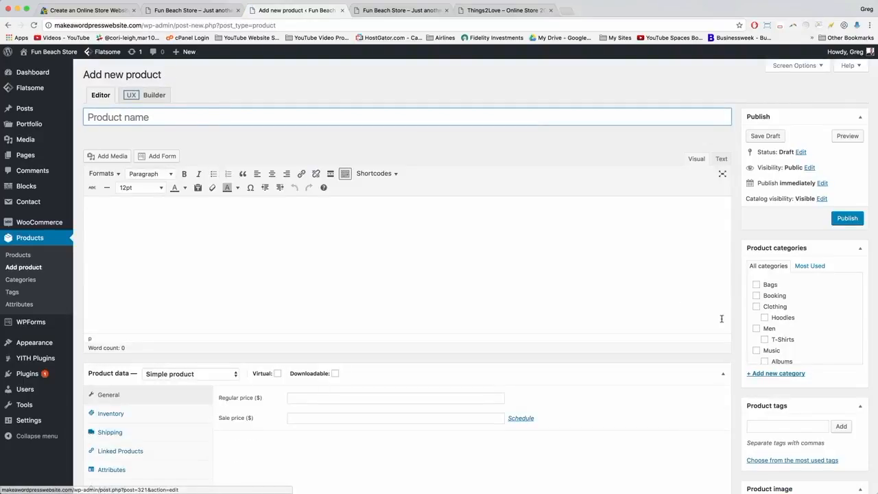
pyautogui.click(511, 258)
pyautogui.click(153, 116)
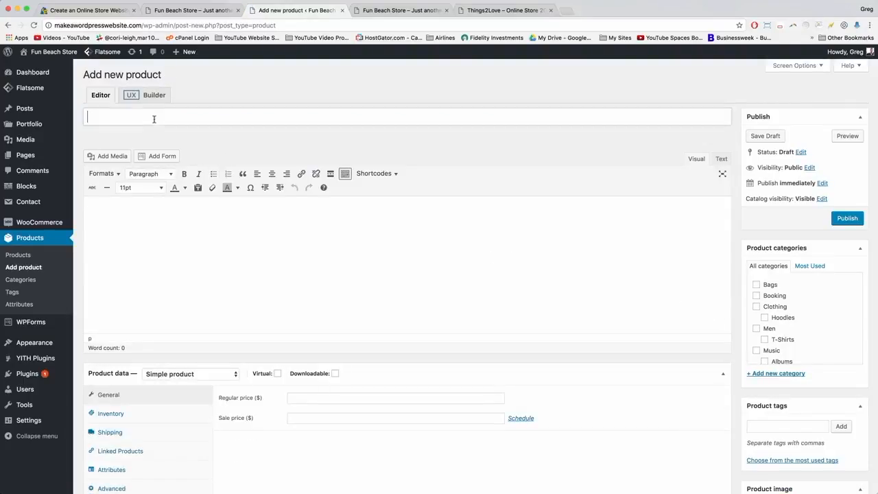
pyautogui.click(107, 214)
pyautogui.scroll(-5, 736, 341)
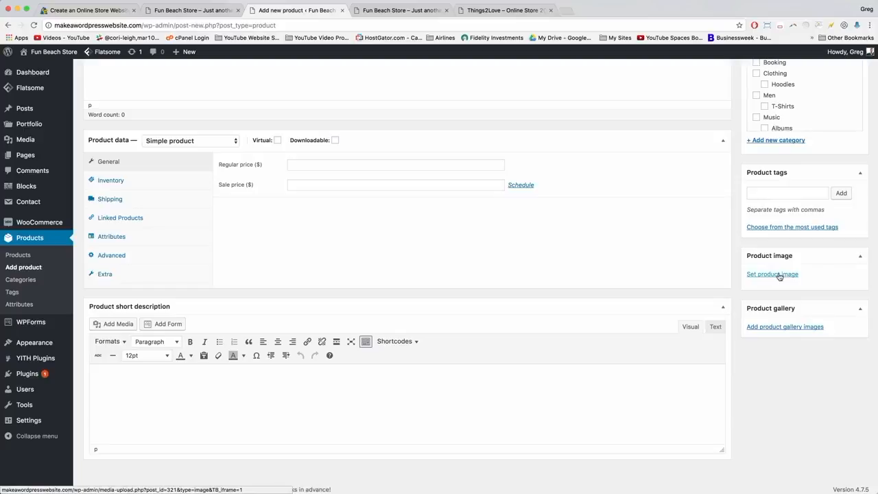
pyautogui.click(780, 275)
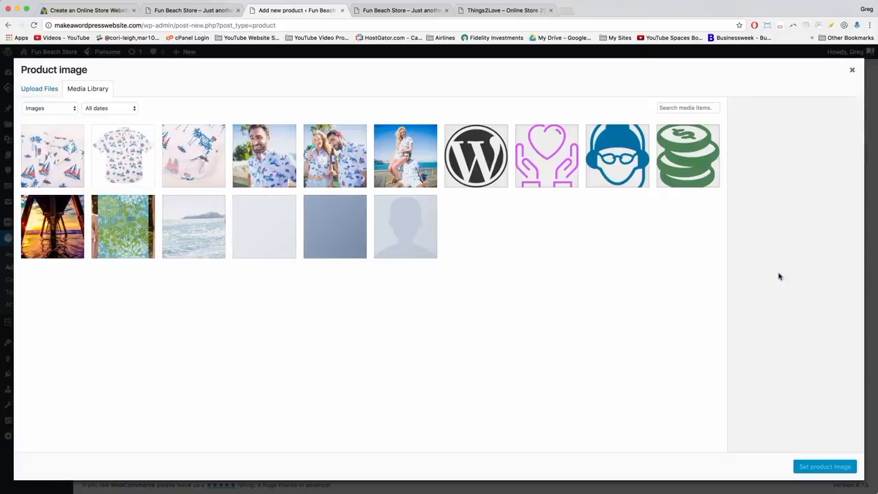
# Switch the media window to uploading files and check the reference store's homepage.
pyautogui.click(37, 88)
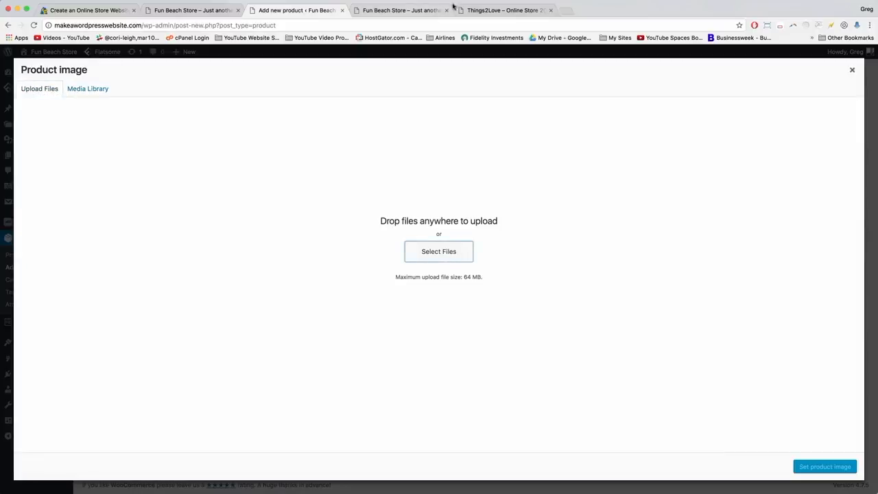
pyautogui.click(500, 11)
pyautogui.scroll(-7, 565, 217)
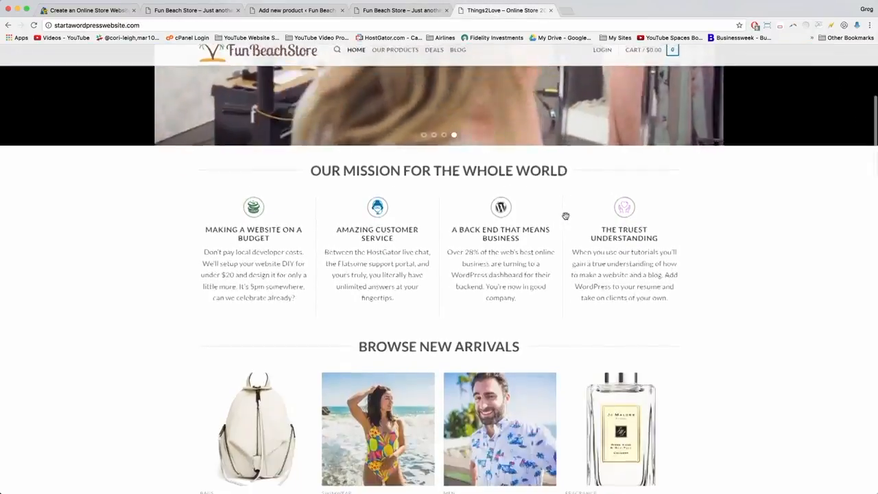
pyautogui.scroll(-1, 329, 273)
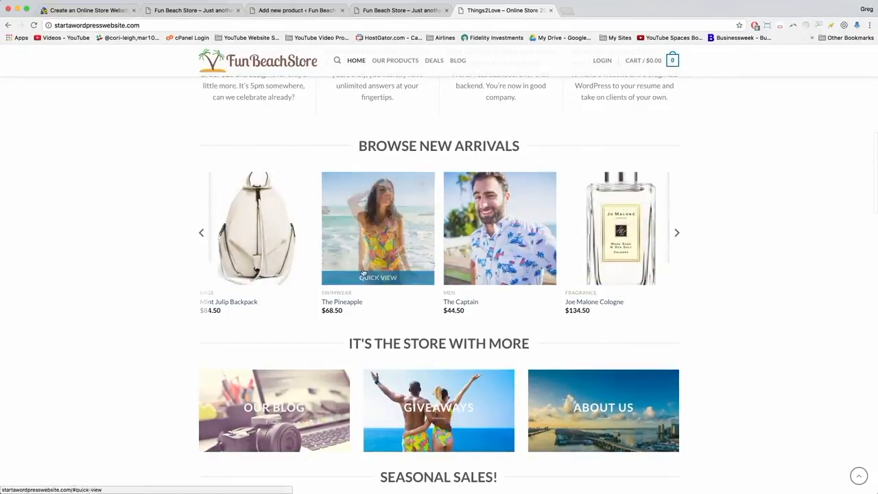
pyautogui.click(382, 14)
pyautogui.click(312, 13)
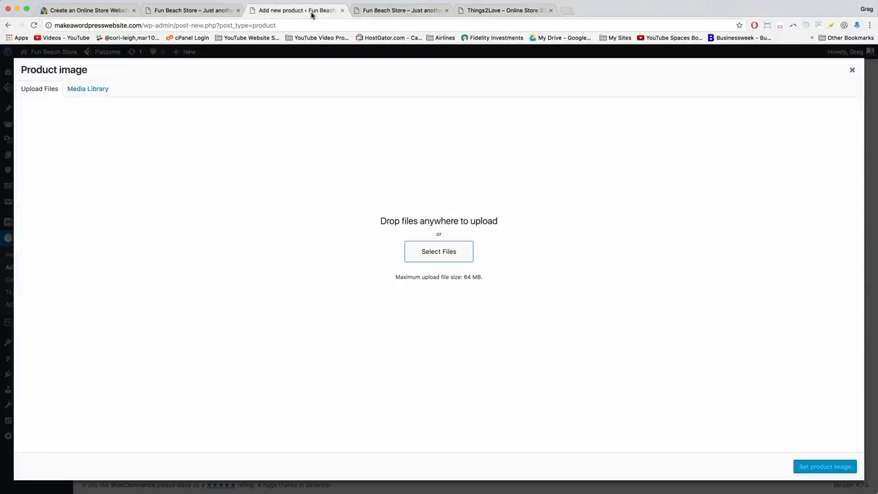
# Upload bag-backpack, bag-main, bag-open and bag-stretched images from the computer.
pyautogui.click(435, 257)
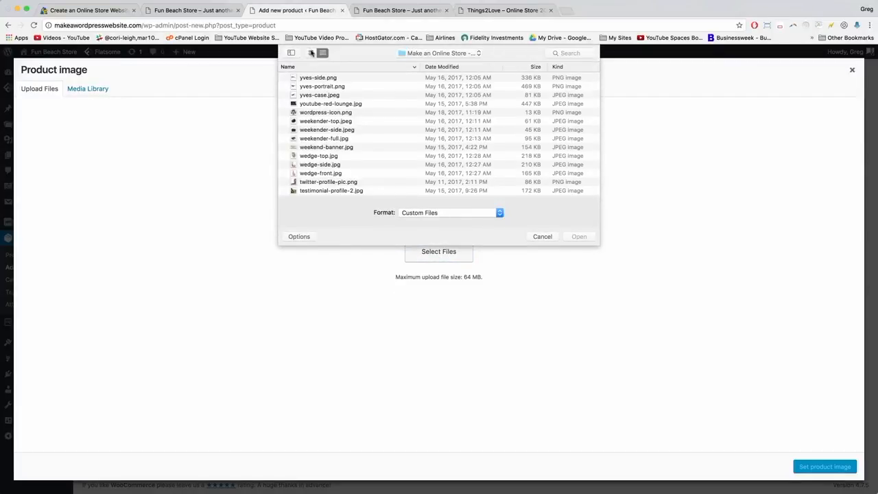
pyautogui.click(311, 53)
pyautogui.moveTo(597, 243); pyautogui.dragTo(794, 453)
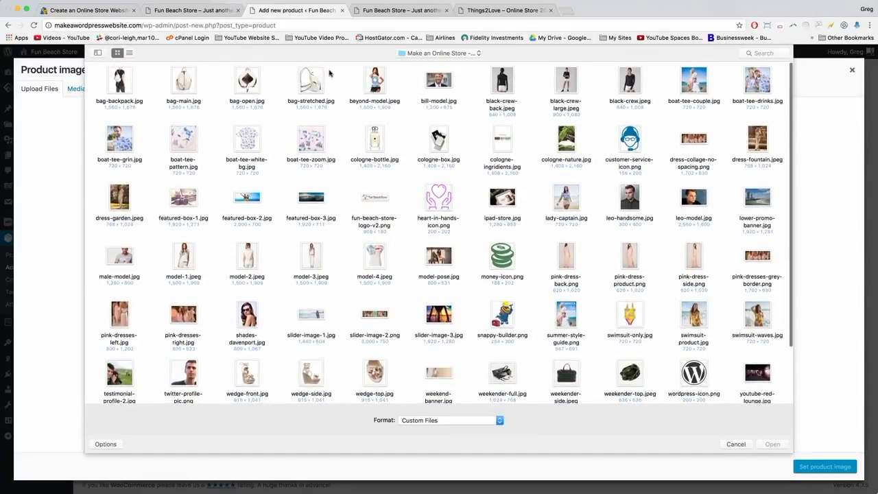
pyautogui.moveTo(342, 70); pyautogui.dragTo(107, 97)
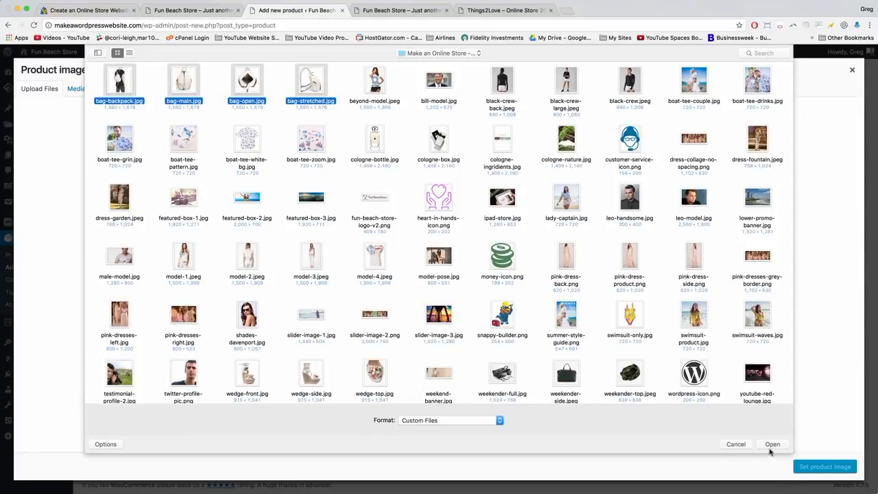
pyautogui.click(773, 445)
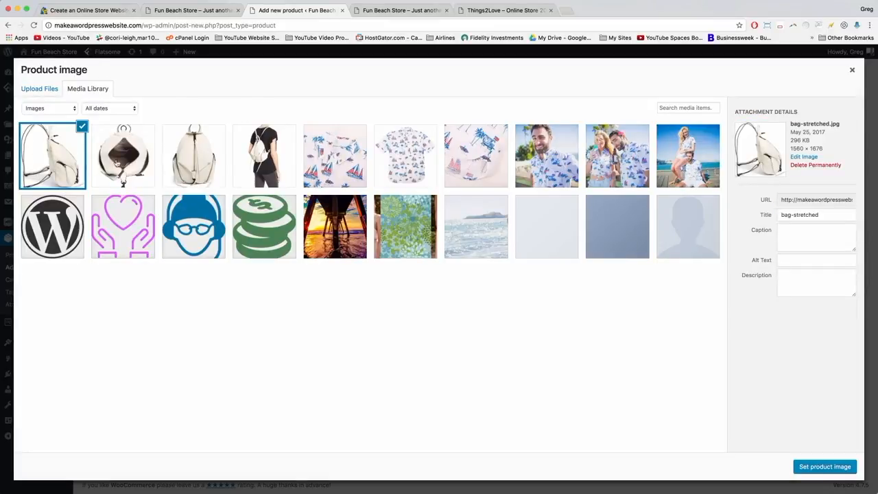
# Set bag-main.jpg as the product image.
pyautogui.click(196, 163)
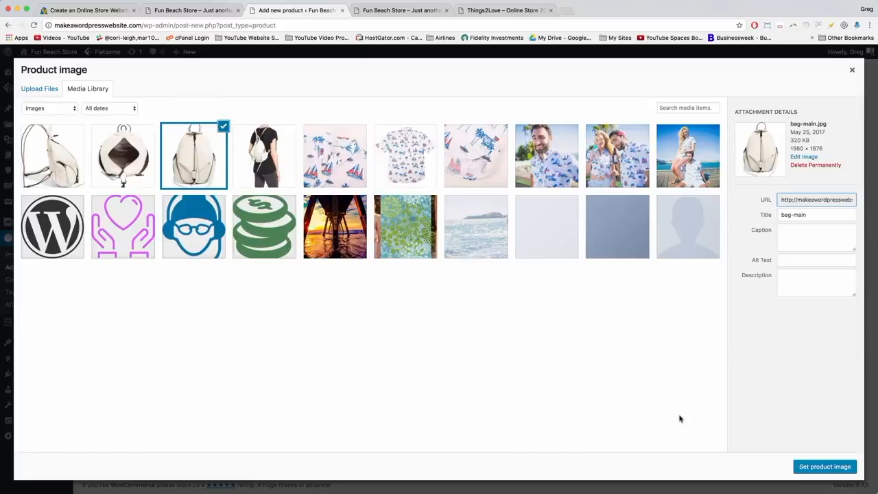
pyautogui.click(825, 467)
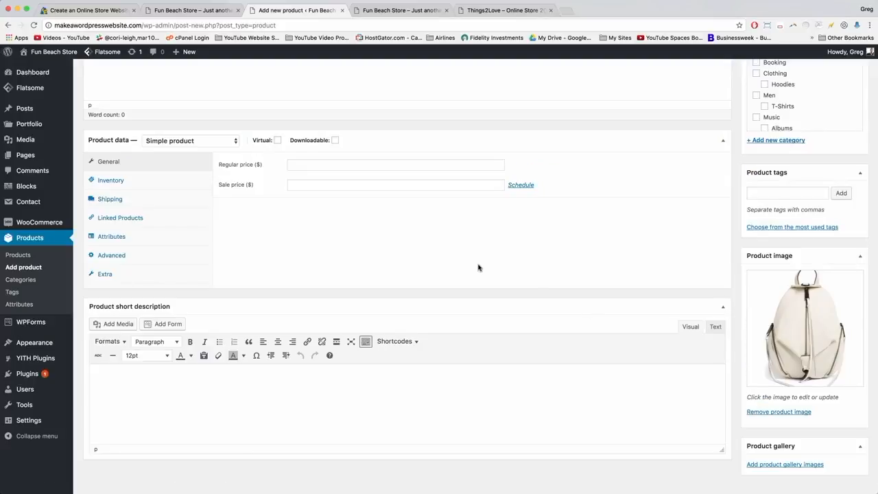
pyautogui.click(485, 11)
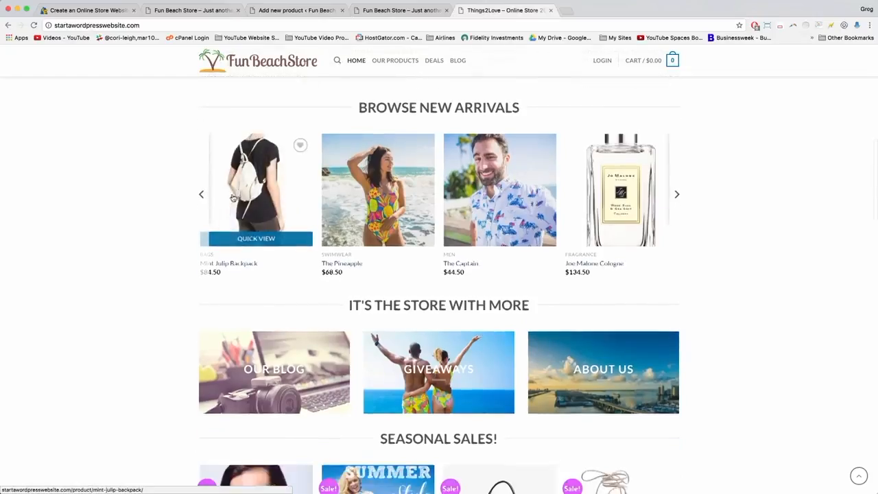
pyautogui.click(291, 10)
# Name the product 'Mint Julip Backpack'.
pyautogui.scroll(5, 204, 117)
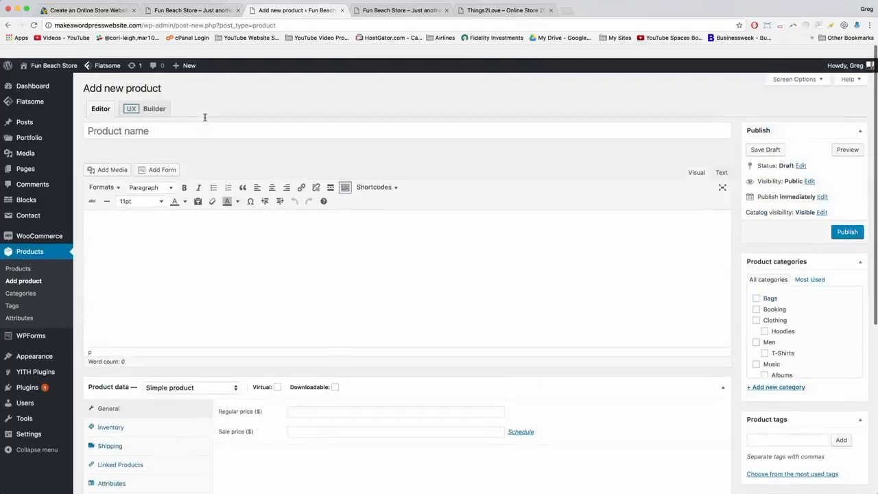
pyautogui.click(148, 115)
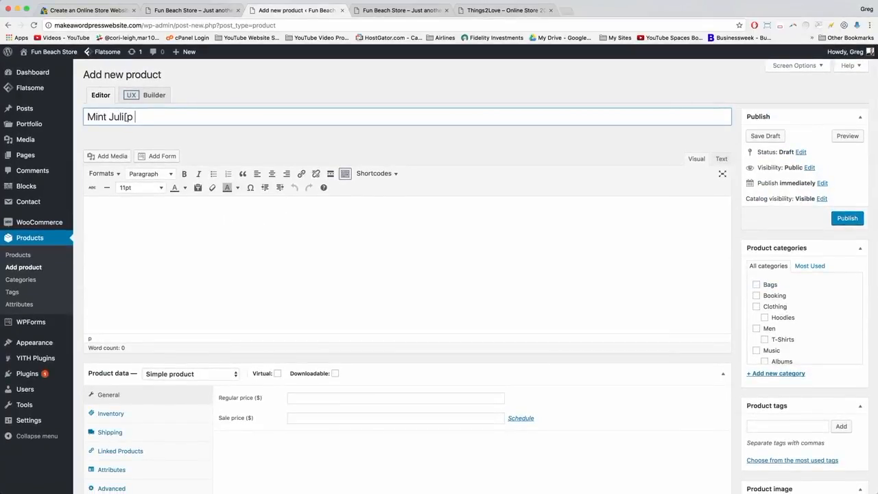
pyautogui.write('Mint Julip Backpack')
pyautogui.click(487, 10)
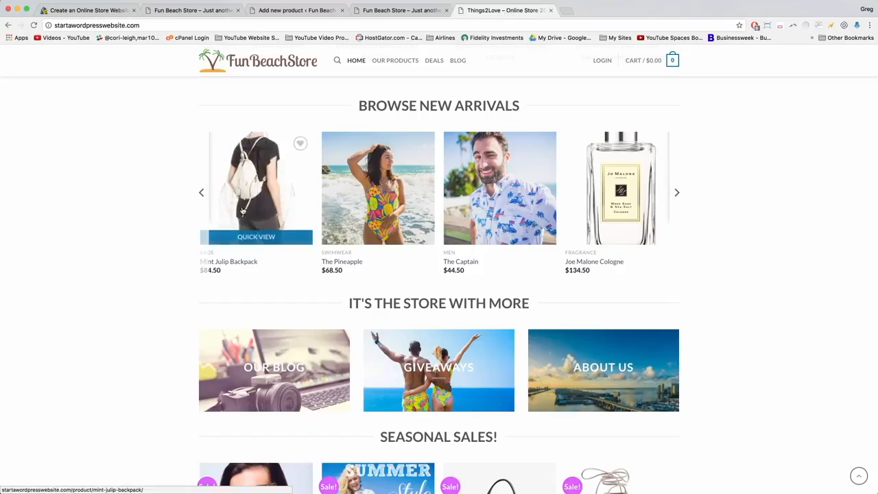
# Copy the reference backpack's summary sentence into the Product short description.
pyautogui.click(242, 211)
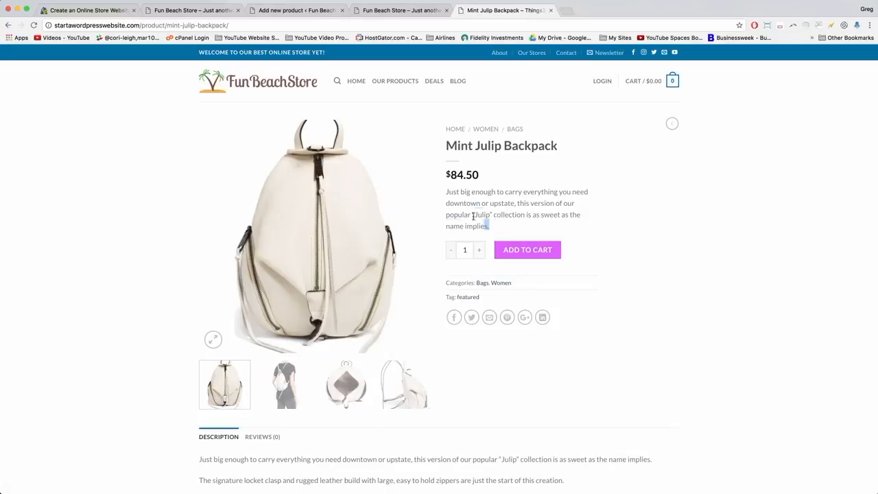
pyautogui.moveTo(490, 225); pyautogui.dragTo(444, 195)
pyautogui.rightClick(470, 192)
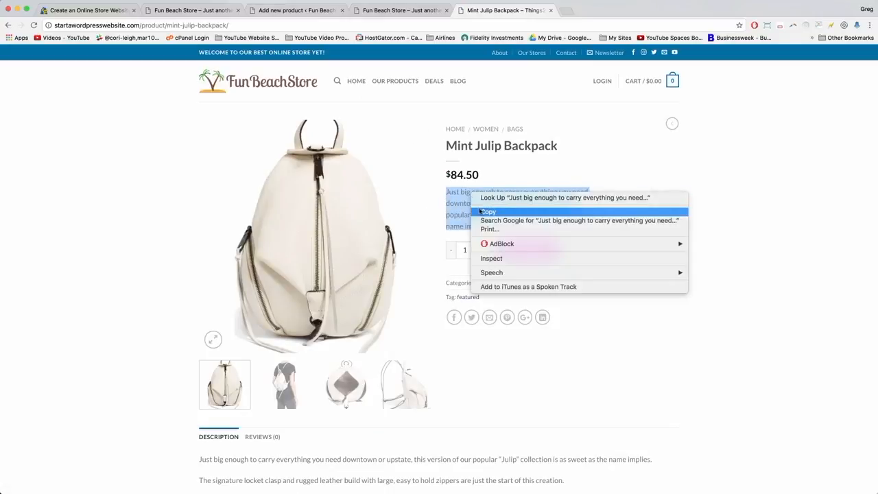
pyautogui.click(488, 213)
pyautogui.click(295, 10)
pyautogui.scroll(-5, 337, 291)
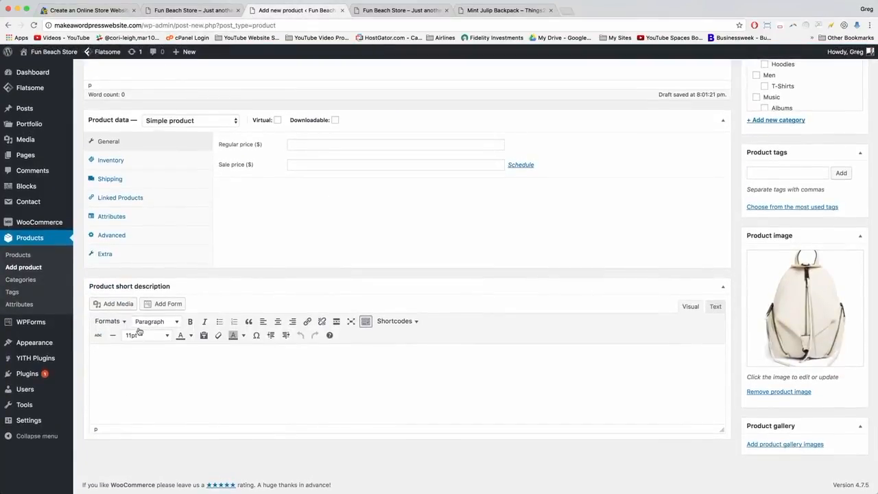
pyautogui.rightClick(102, 357)
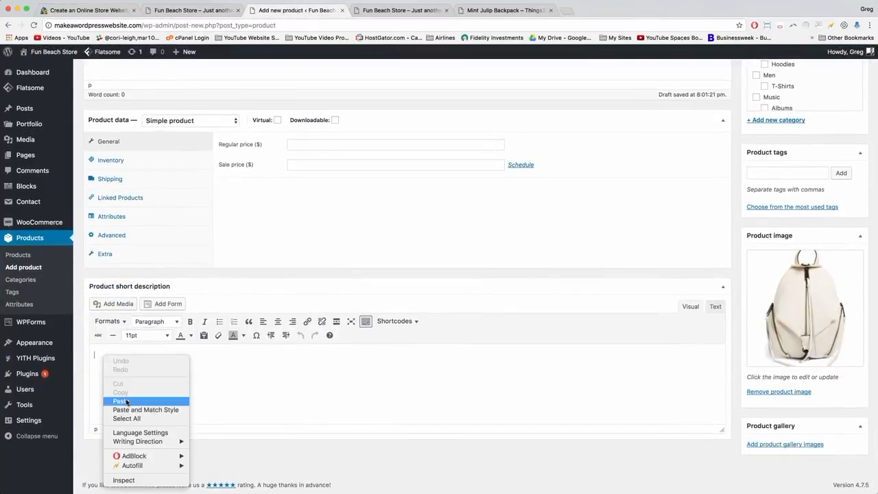
pyautogui.click(122, 400)
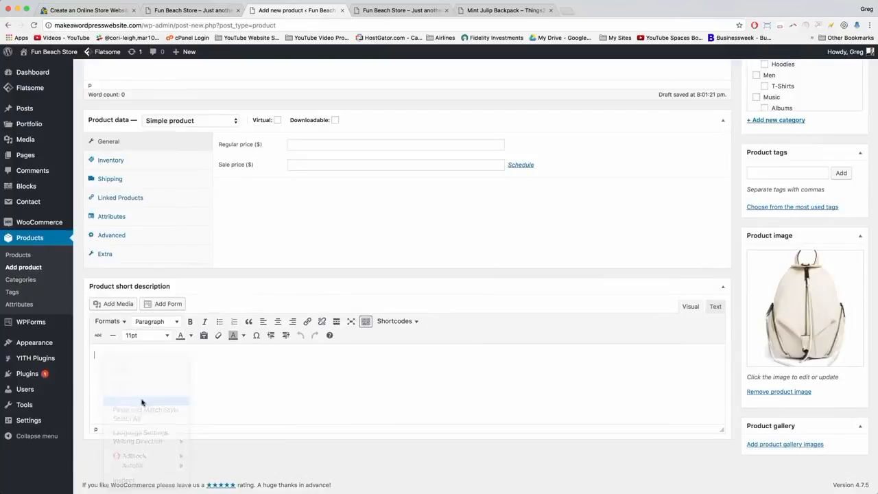
# Copy the reference product's full description and feature list.
pyautogui.click(494, 11)
pyautogui.scroll(-5, 262, 326)
pyautogui.scroll(-1, 261, 326)
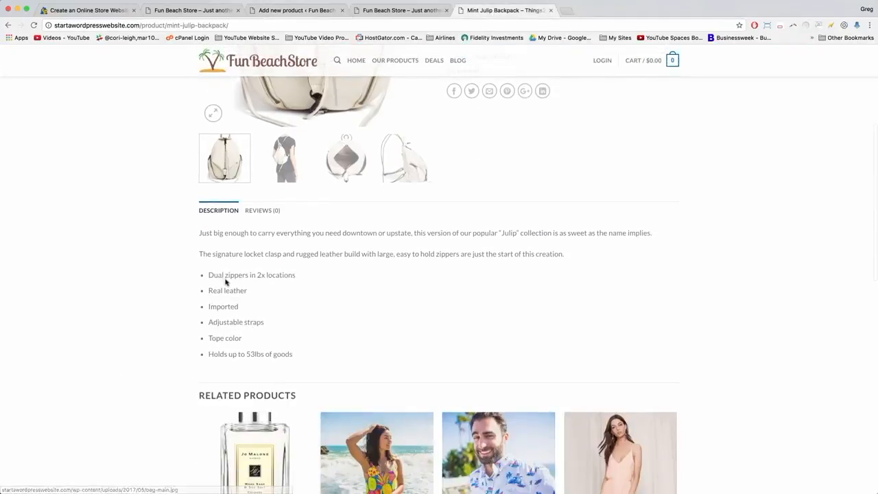
pyautogui.moveTo(310, 358); pyautogui.dragTo(197, 234)
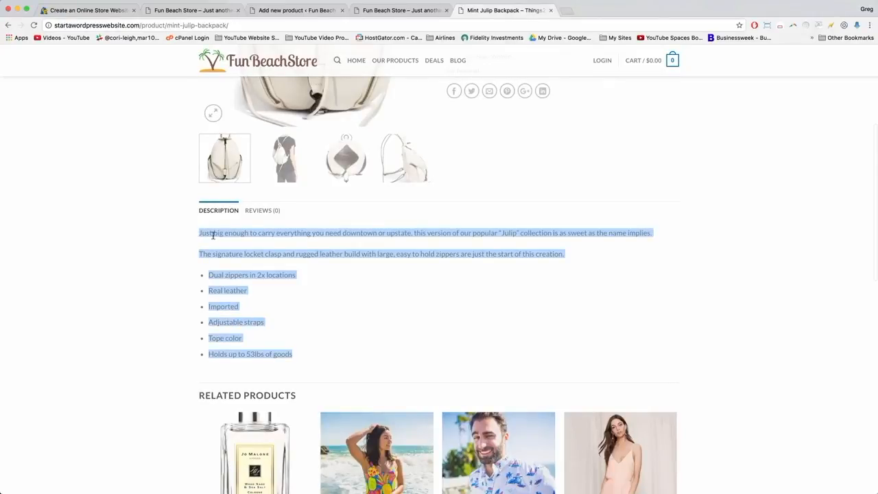
pyautogui.rightClick(213, 235)
pyautogui.click(237, 255)
pyautogui.click(283, 9)
# Paste the two description paragraphs and six-item feature list into the main product description.
pyautogui.scroll(5, 180, 221)
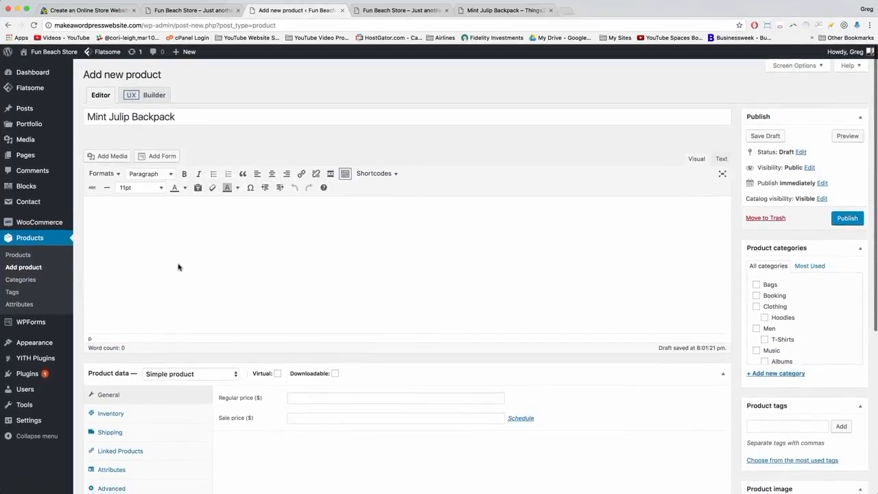
pyautogui.rightClick(104, 206)
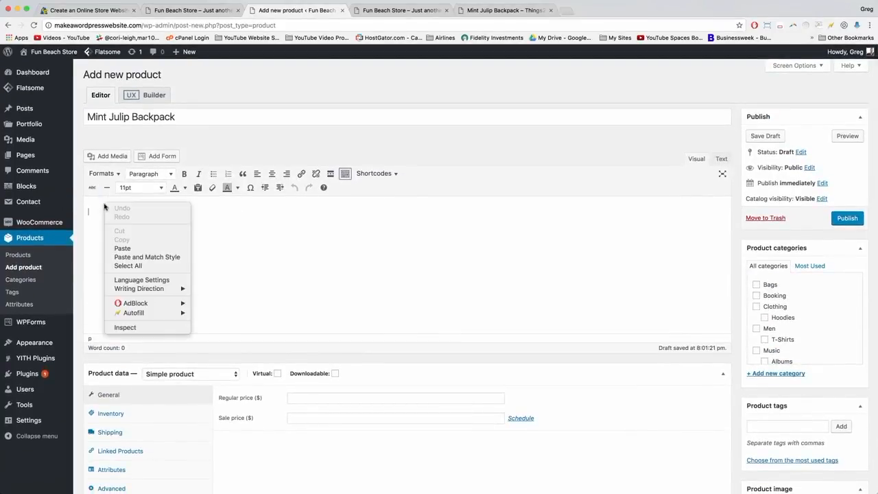
pyautogui.click(125, 249)
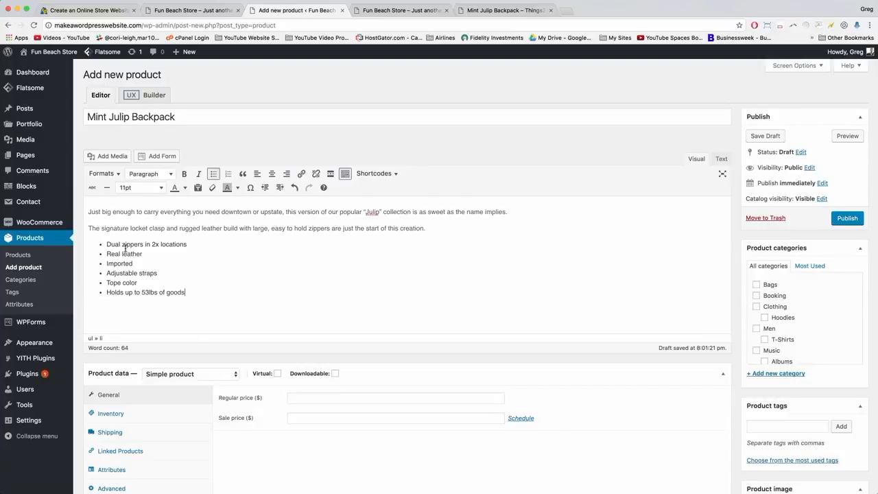
pyautogui.click(91, 212)
pyautogui.click(199, 297)
pyautogui.click(198, 188)
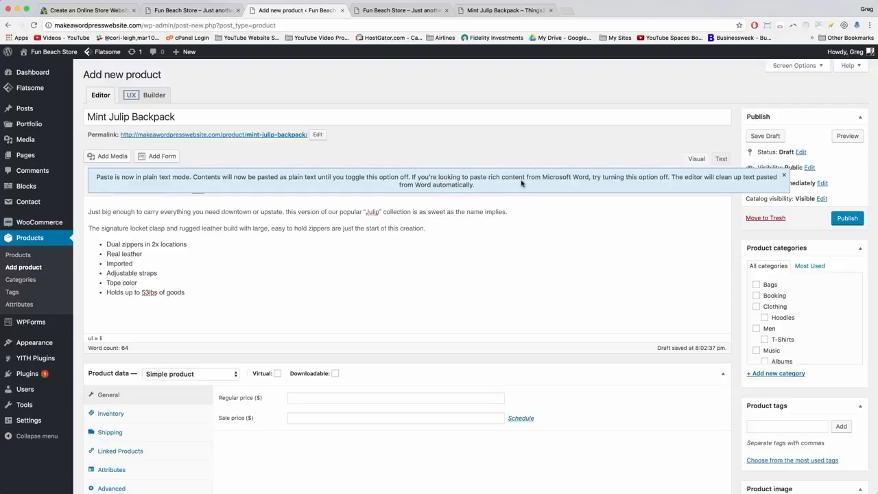
pyautogui.click(783, 176)
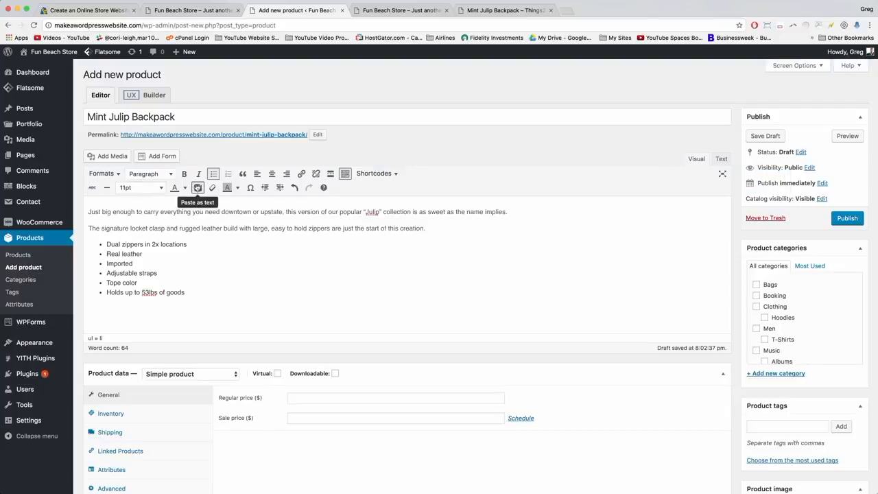
pyautogui.click(198, 188)
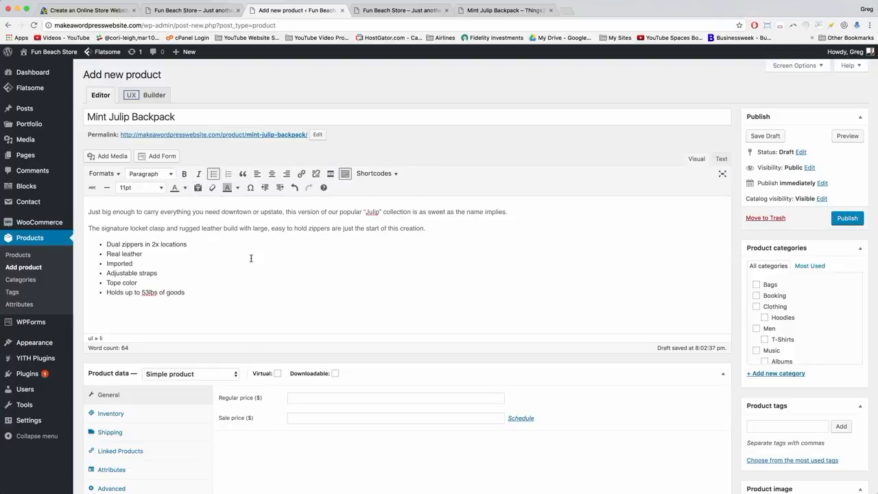
# Enter 84.50 as the regular price under Product data > General.
pyautogui.scroll(-3, 250, 257)
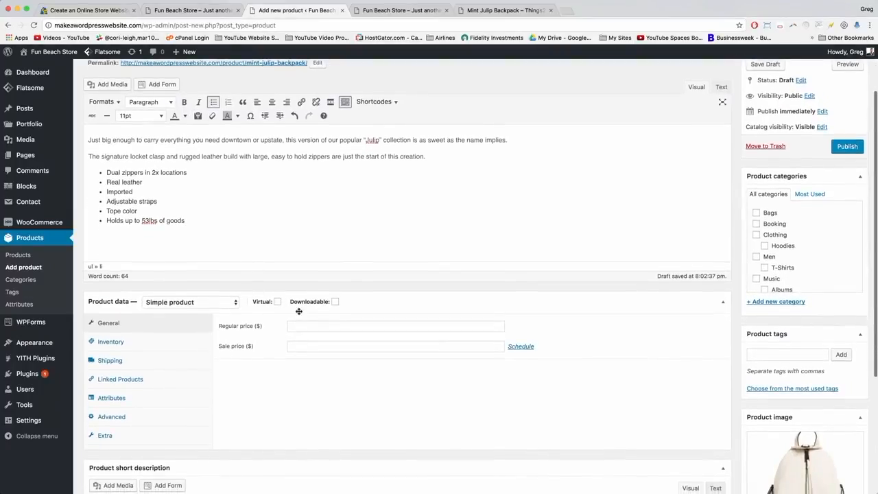
pyautogui.click(295, 326)
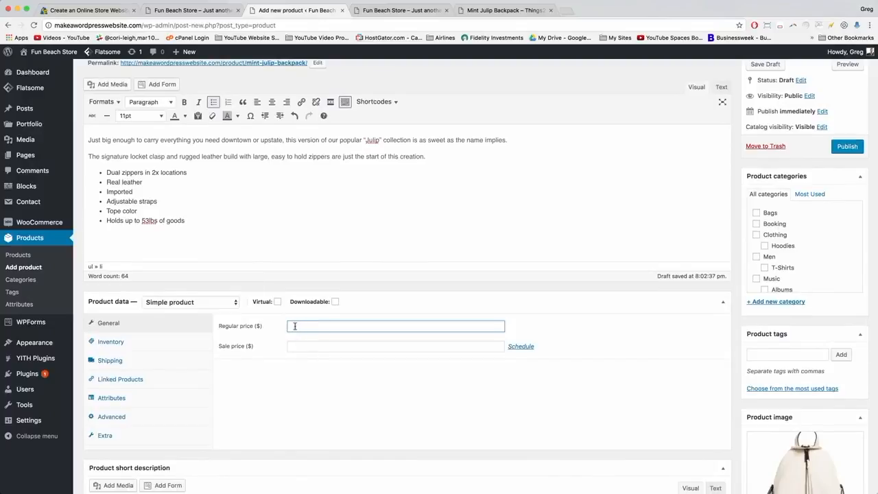
pyautogui.write('84.50')
pyautogui.scroll(1, 776, 173)
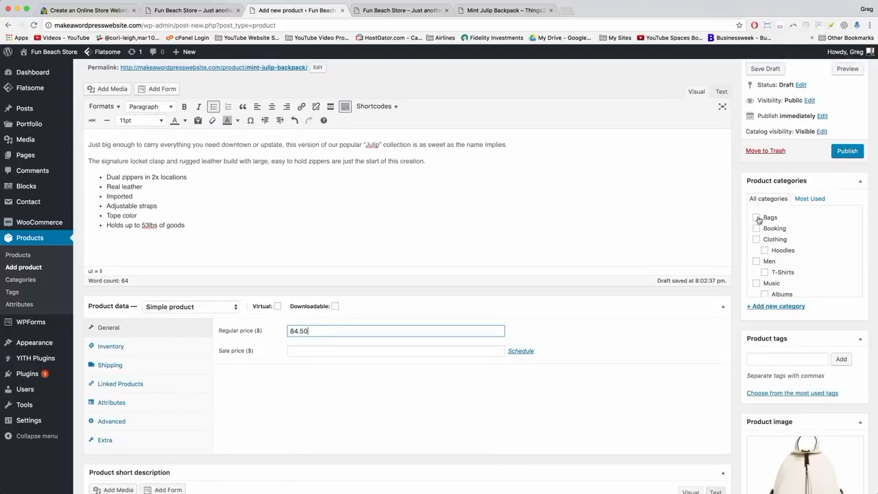
pyautogui.scroll(-5, 778, 246)
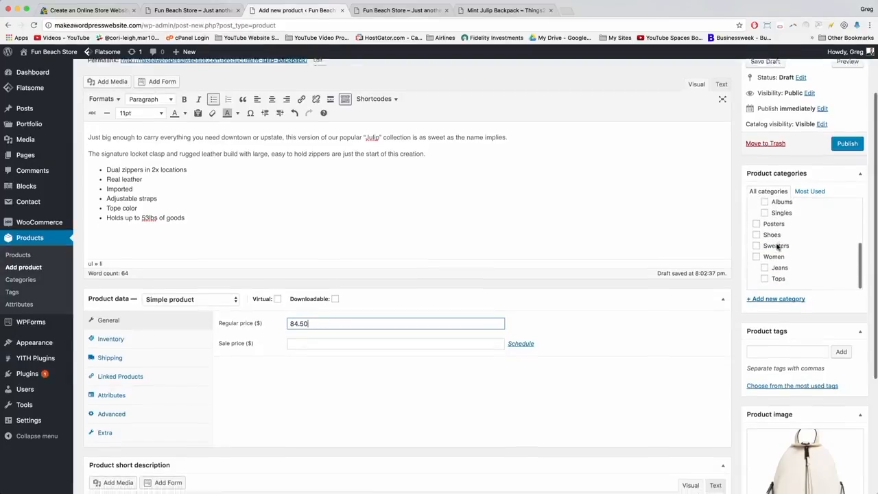
pyautogui.scroll(-1, 777, 246)
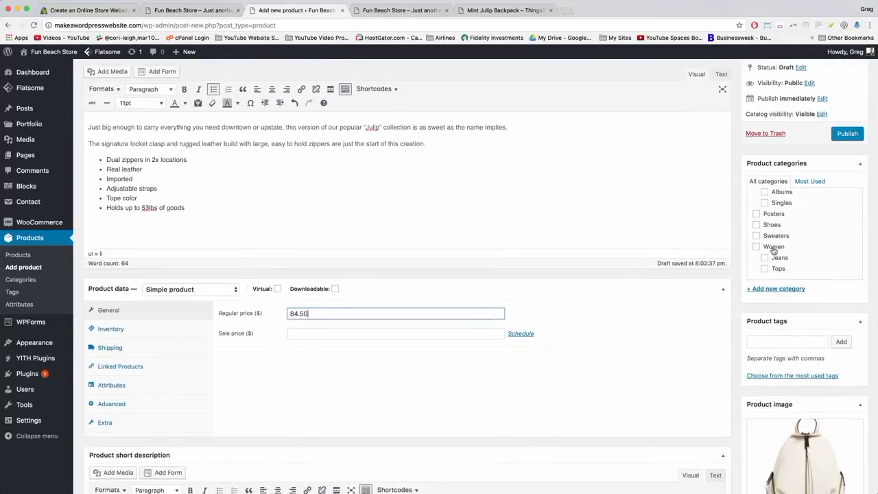
# Create a Bags category under Women and tick both Women and Bags.
pyautogui.click(789, 289)
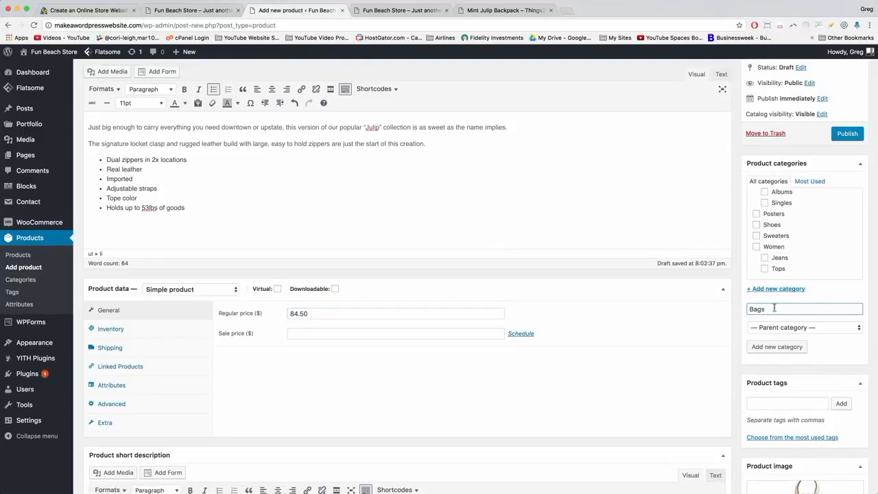
pyautogui.click(782, 329)
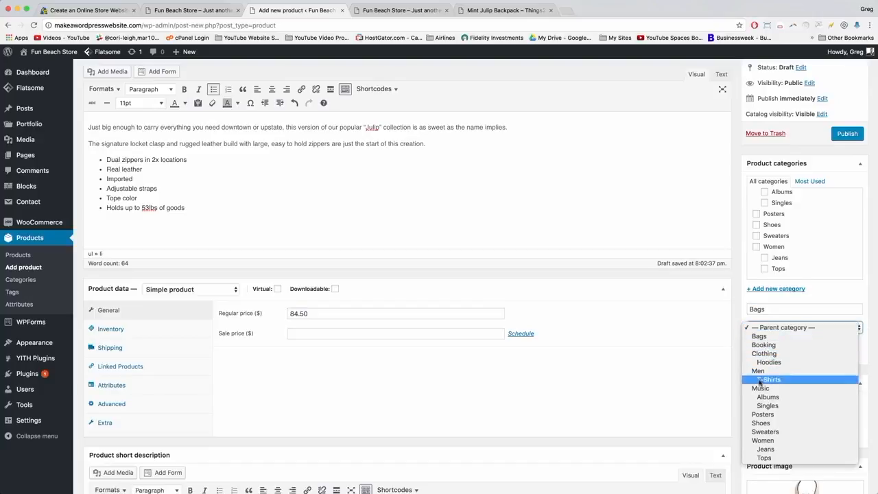
pyautogui.click(764, 440)
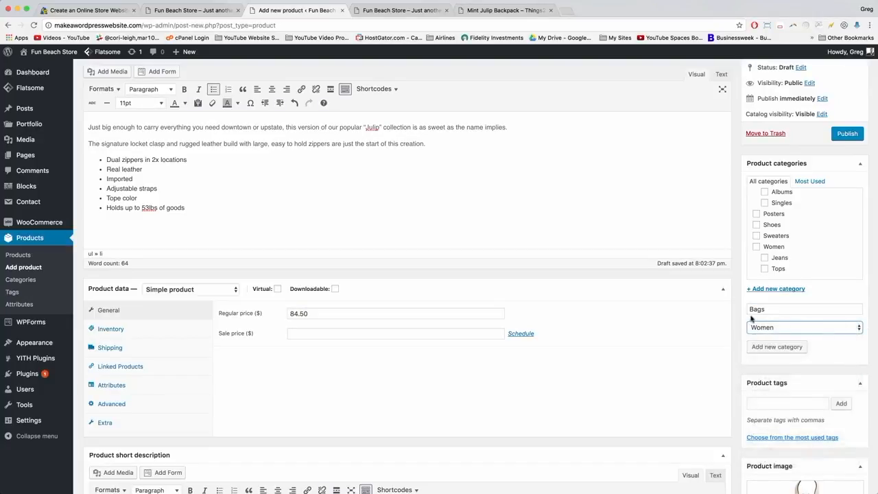
pyautogui.click(777, 349)
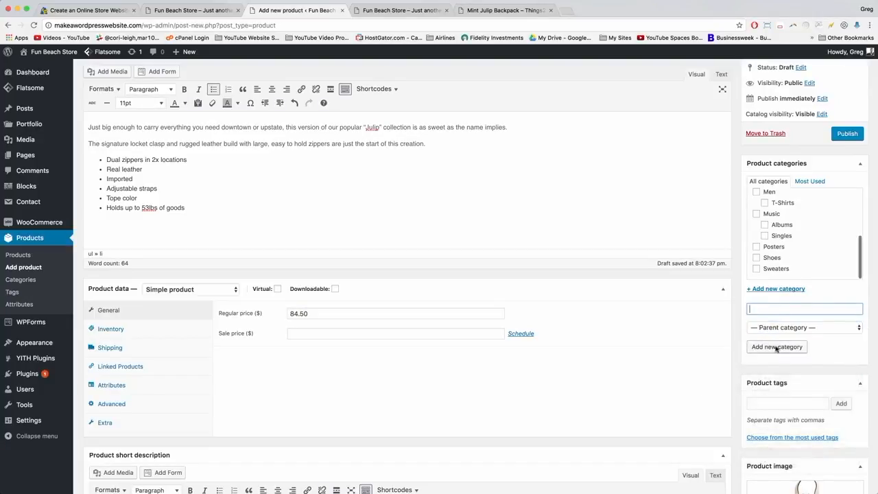
pyautogui.scroll(5, 776, 262)
pyautogui.scroll(5, 775, 261)
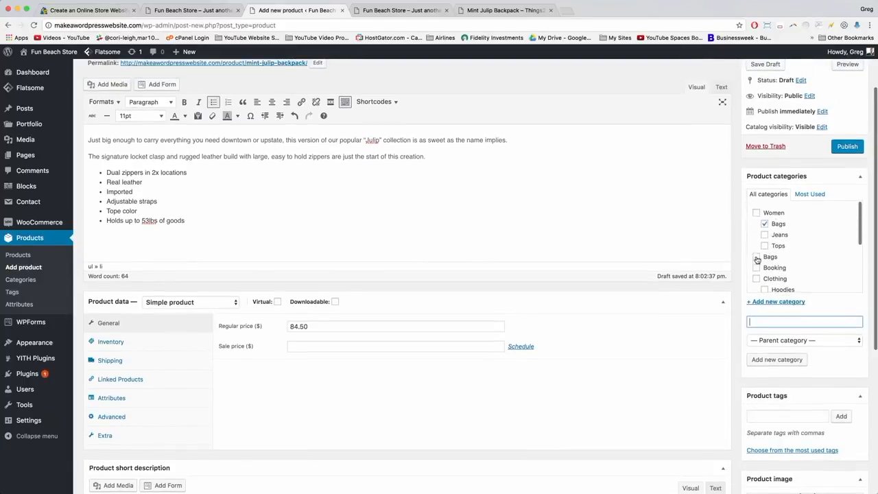
pyautogui.click(756, 213)
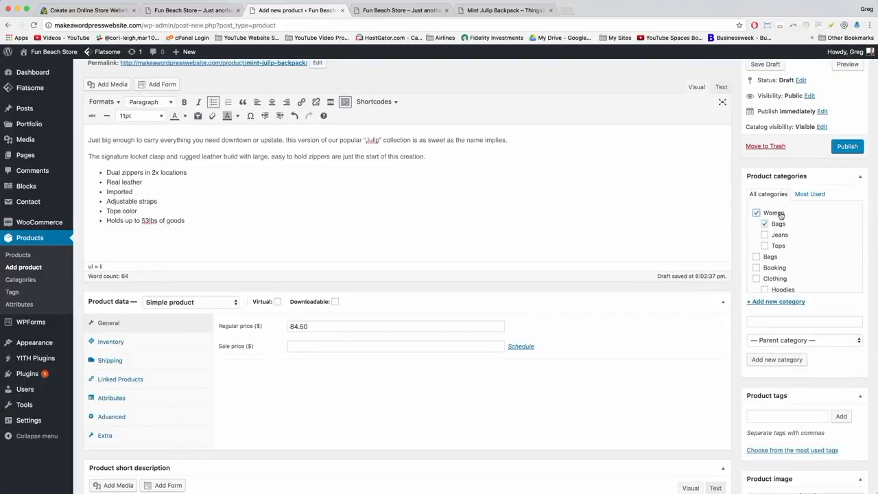
pyautogui.click(509, 11)
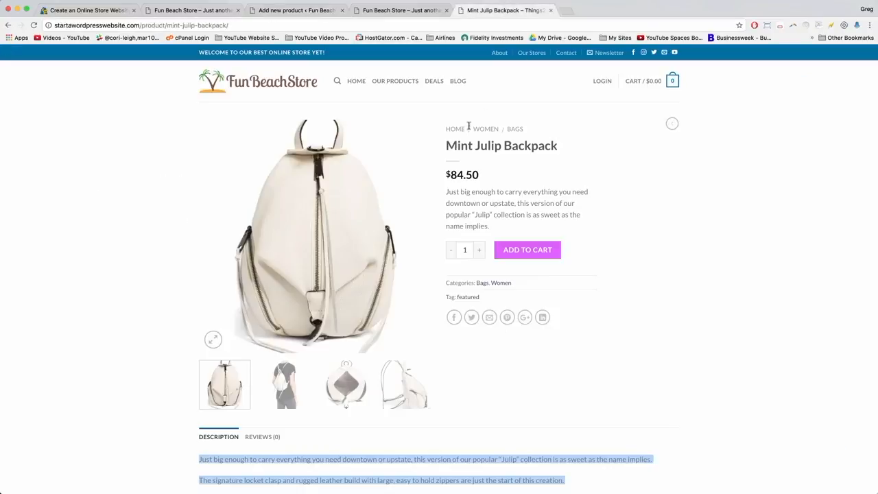
pyautogui.moveTo(532, 130); pyautogui.dragTo(417, 115)
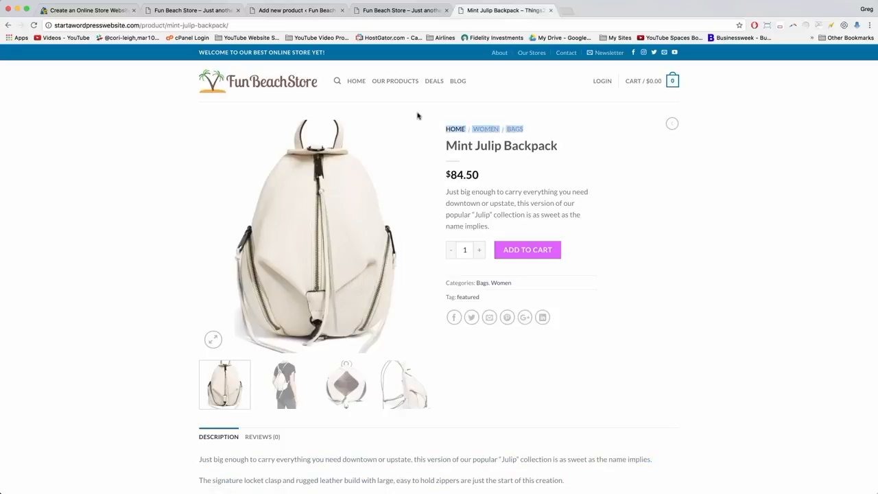
pyautogui.click(291, 10)
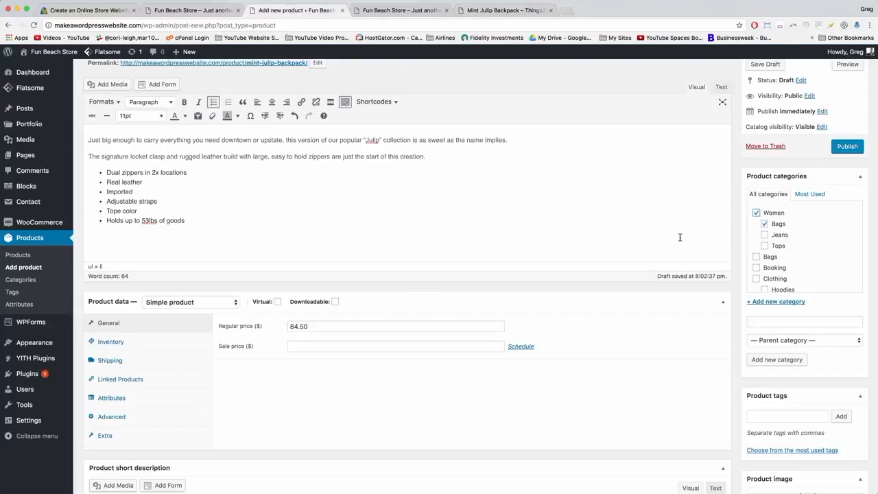
pyautogui.click(494, 12)
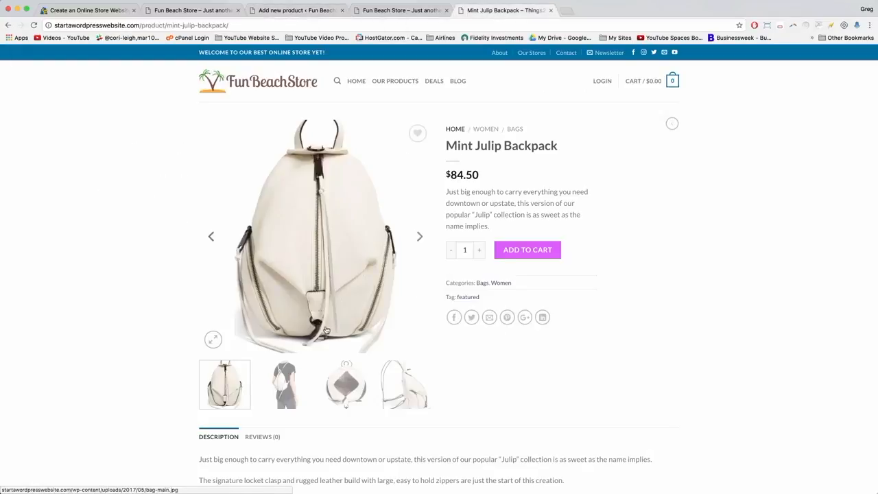
pyautogui.scroll(-4, 269, 336)
pyautogui.click(264, 294)
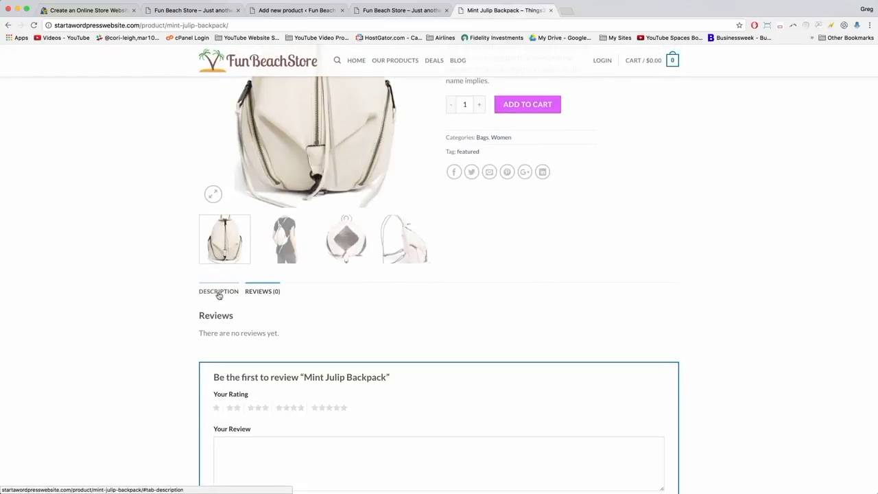
pyautogui.click(290, 10)
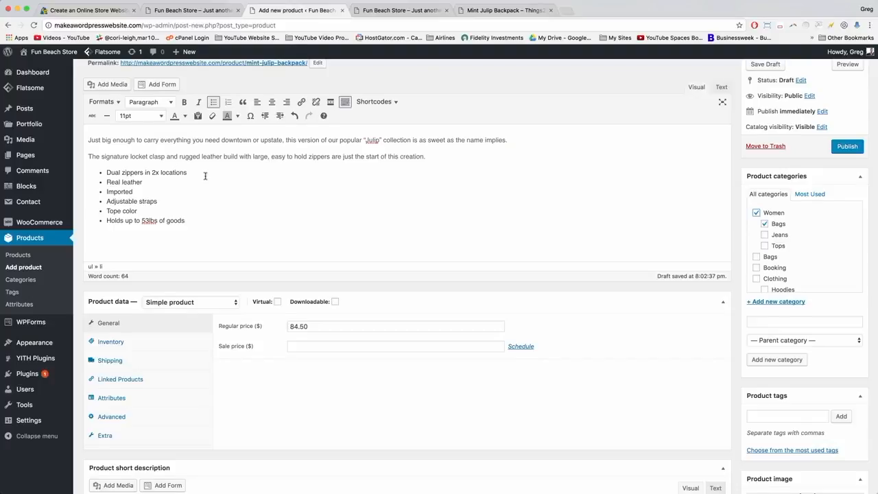
# Show the Advanced product data settings and scroll down to the Product gallery box.
pyautogui.scroll(-4, 206, 176)
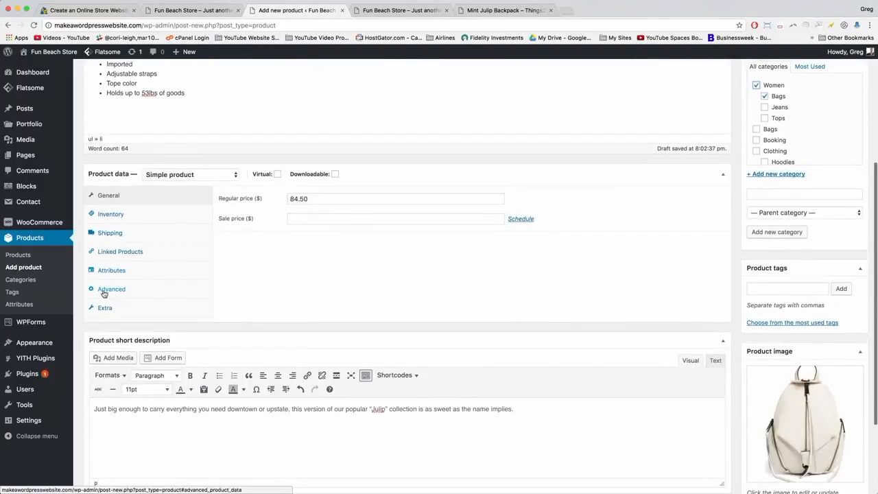
pyautogui.click(104, 293)
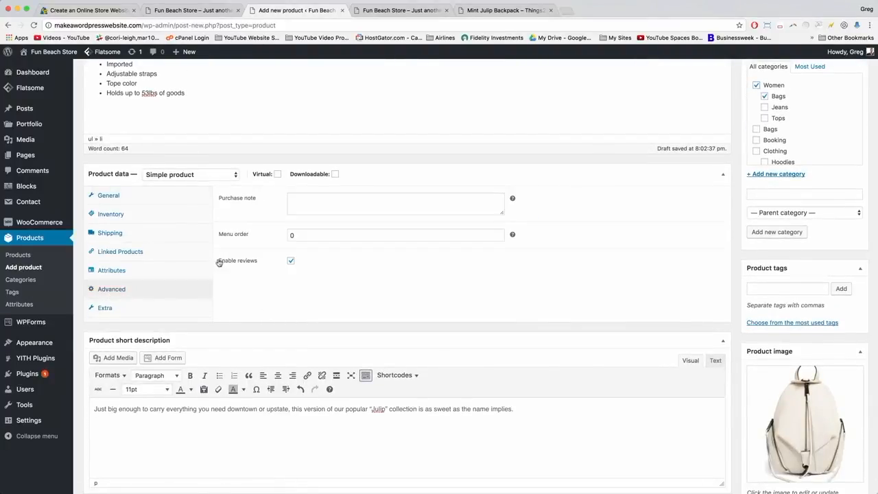
pyautogui.scroll(-3, 327, 268)
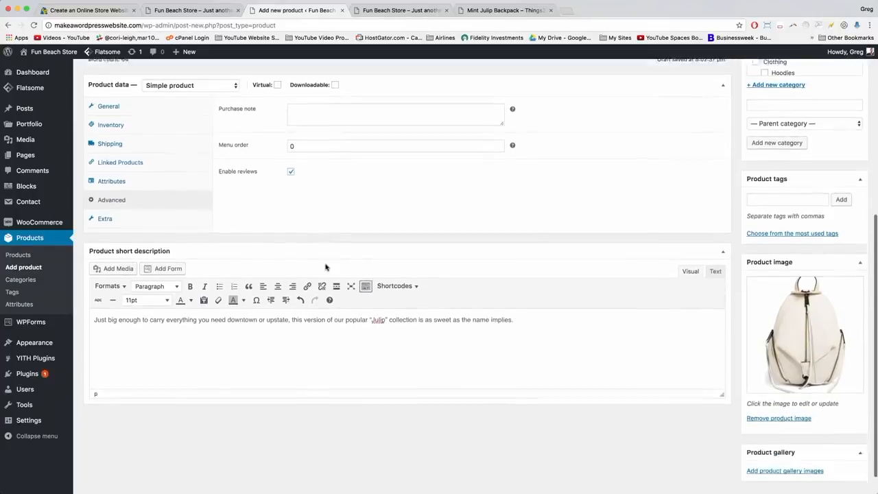
pyautogui.scroll(-1, 326, 267)
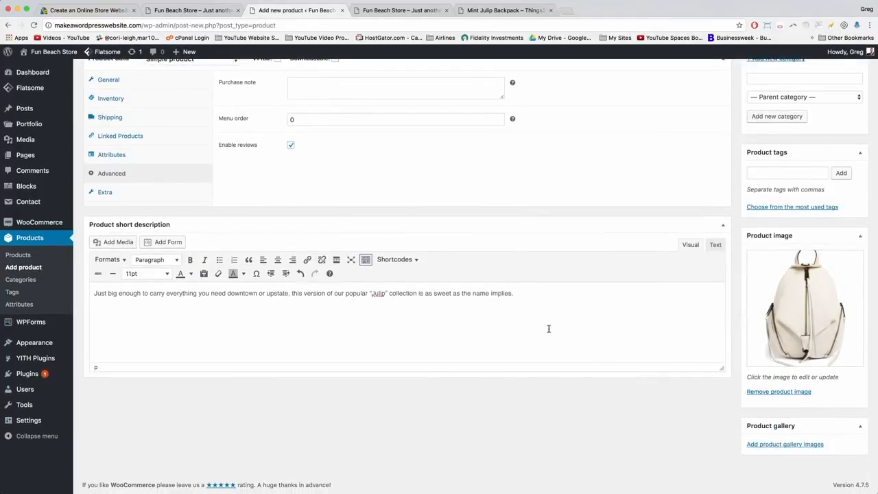
# Add the main, open-interior, side-view and worn backpack photos to the product gallery.
pyautogui.click(787, 445)
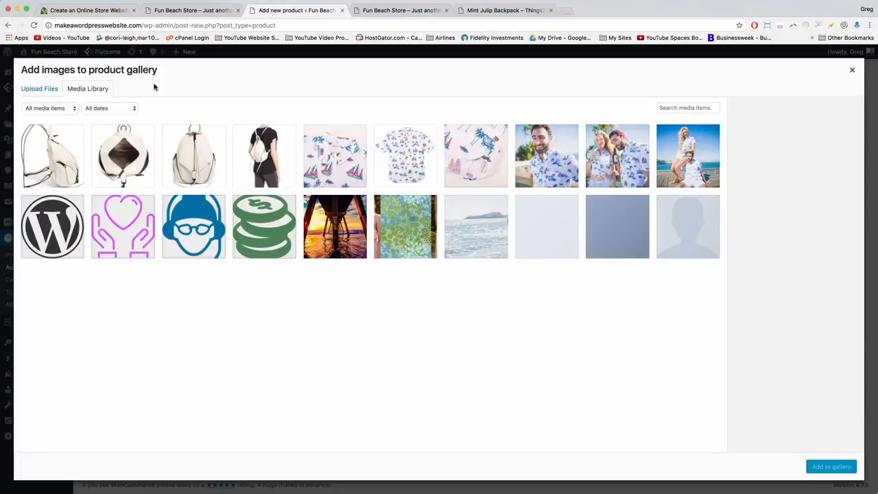
pyautogui.click(180, 161)
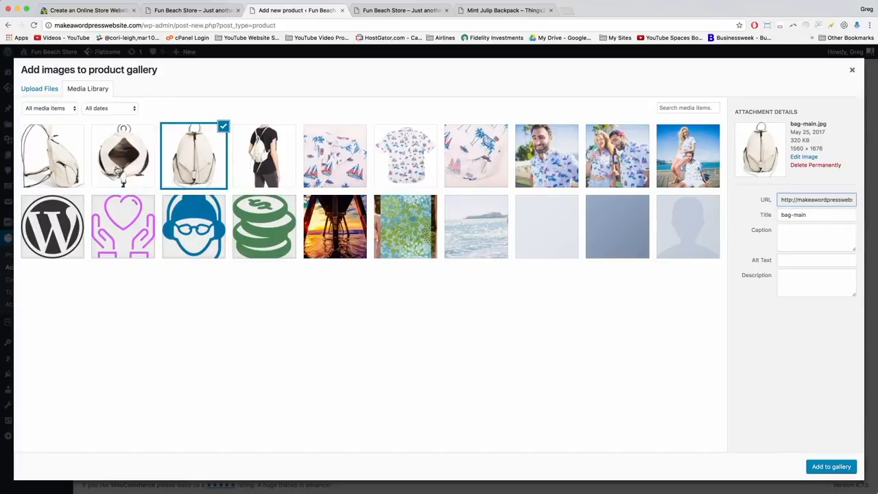
pyautogui.click(125, 170)
pyautogui.click(47, 174)
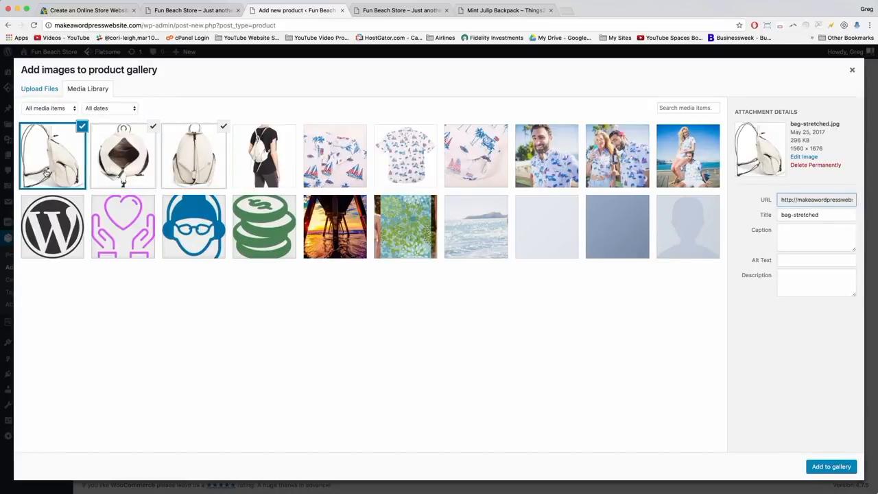
pyautogui.click(268, 166)
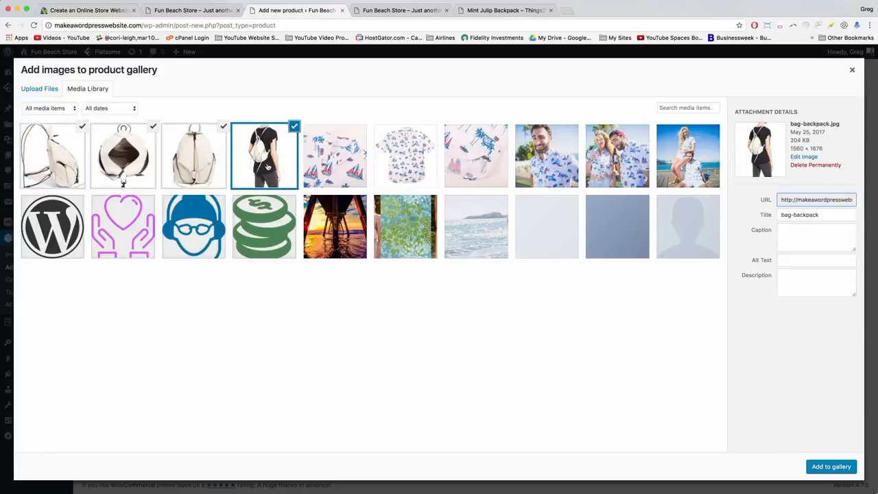
pyautogui.click(823, 468)
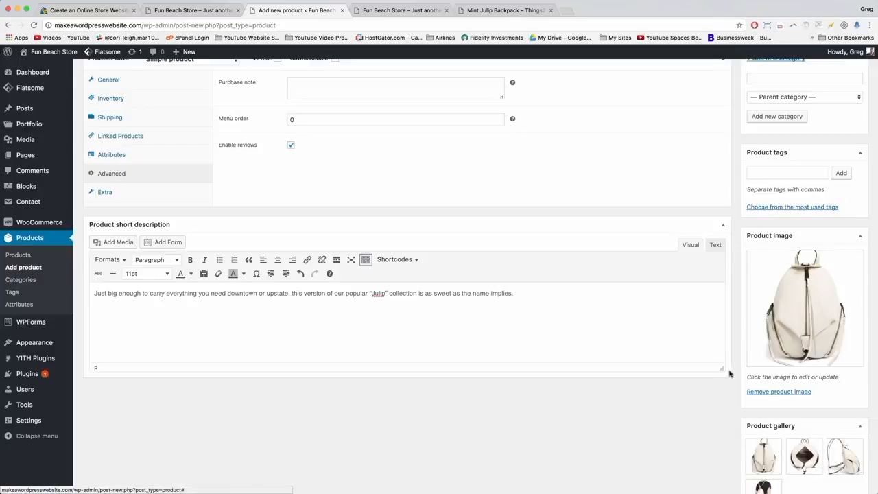
pyautogui.scroll(-3, 730, 374)
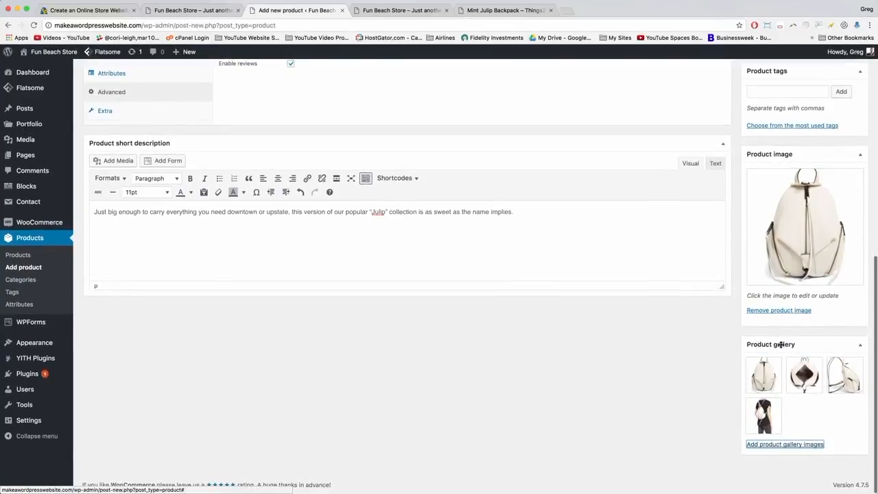
pyautogui.scroll(1, 779, 374)
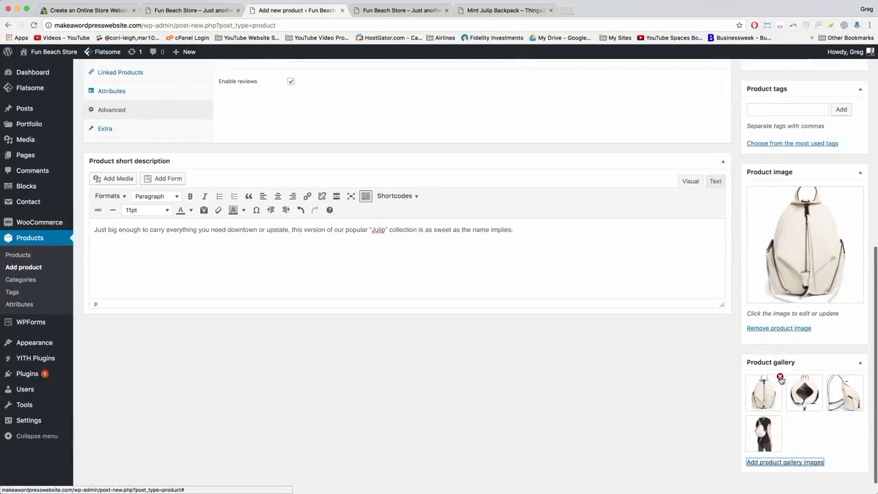
pyautogui.scroll(1, 781, 377)
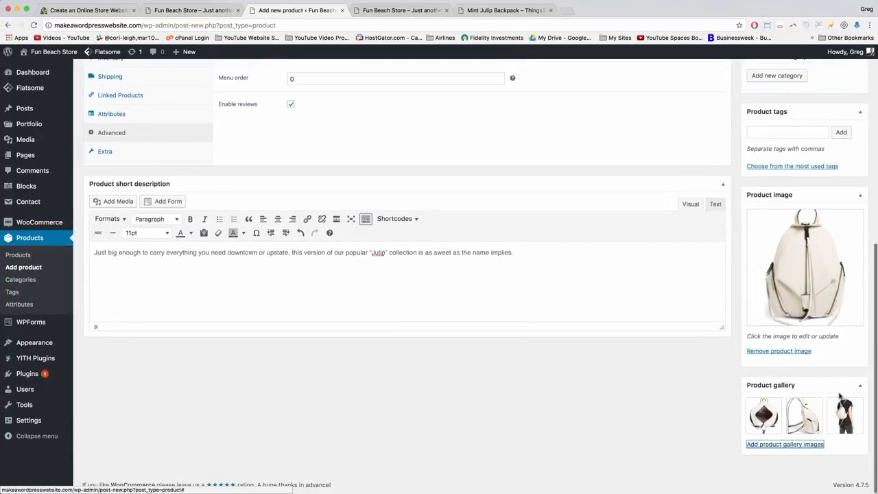
pyautogui.scroll(10, 789, 343)
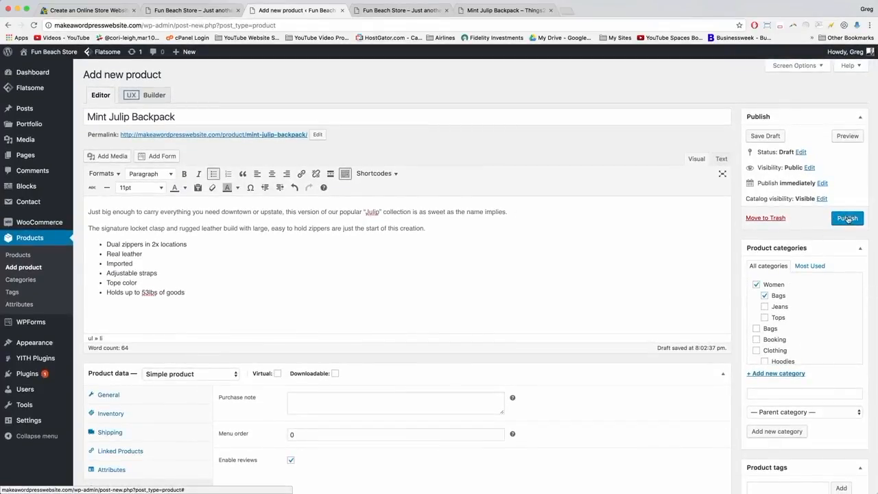
# Publish the backpack and confirm it shows at $84.50 under Browse New Arrivals on the reloaded homepage.
pyautogui.click(848, 219)
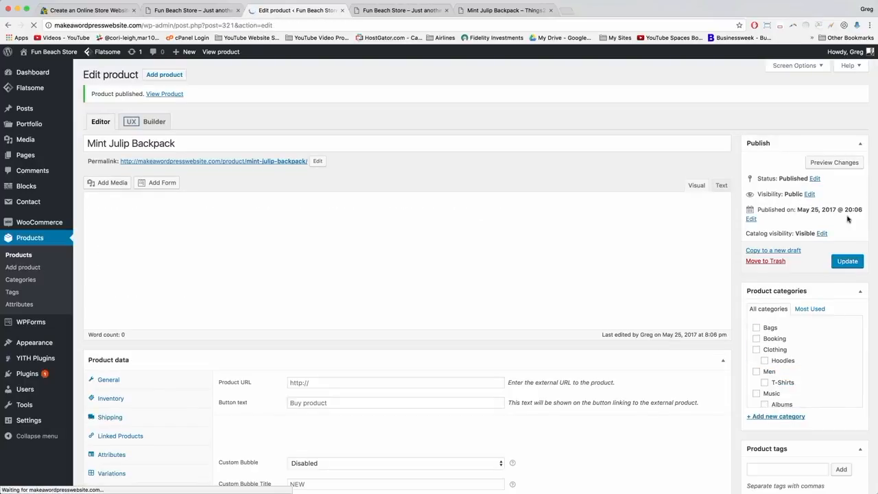
pyautogui.click(381, 10)
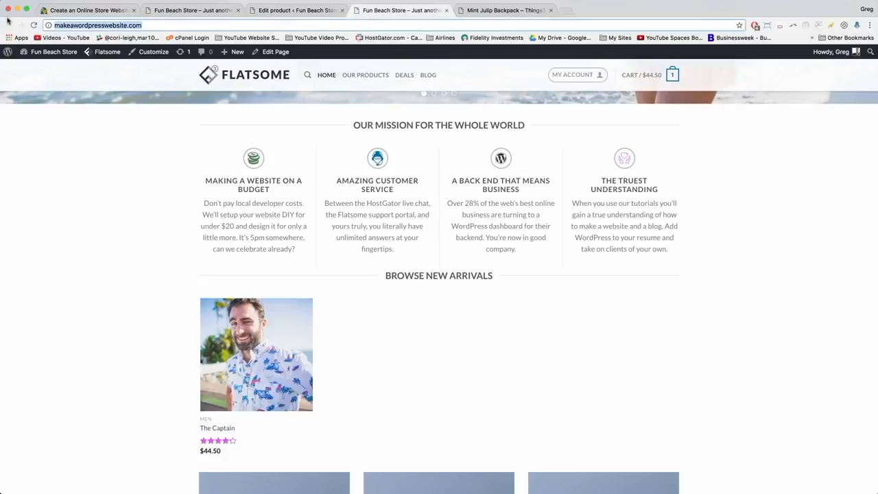
pyautogui.click(33, 25)
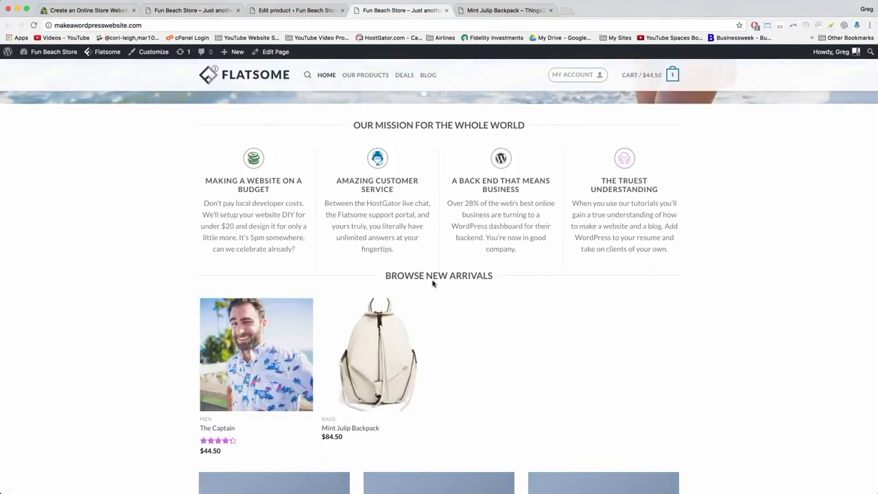
pyautogui.moveTo(404, 355)
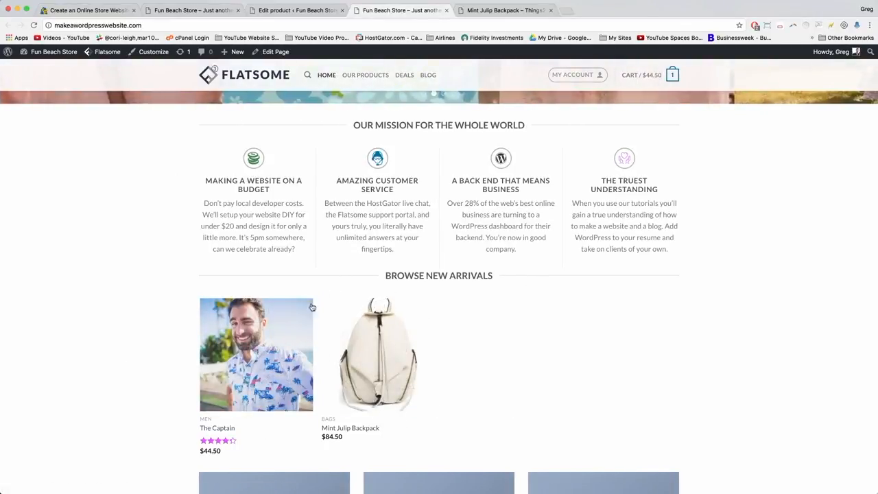
pyautogui.moveTo(394, 408)
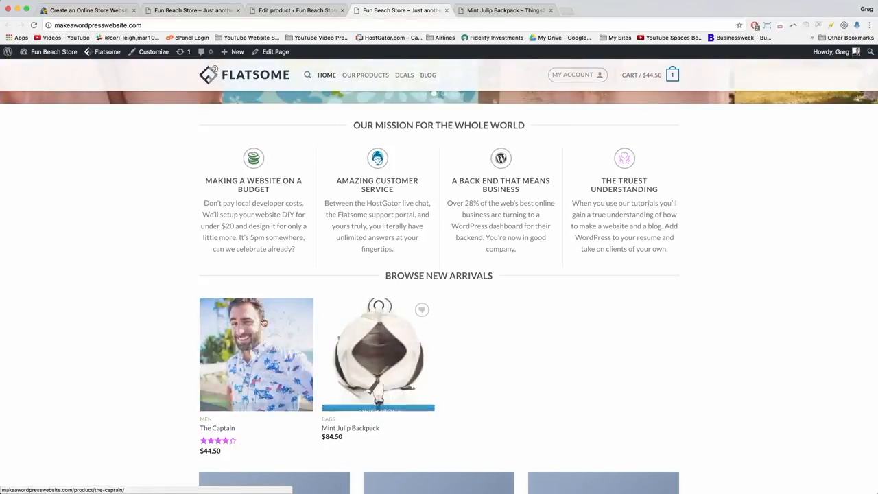
pyautogui.moveTo(248, 357)
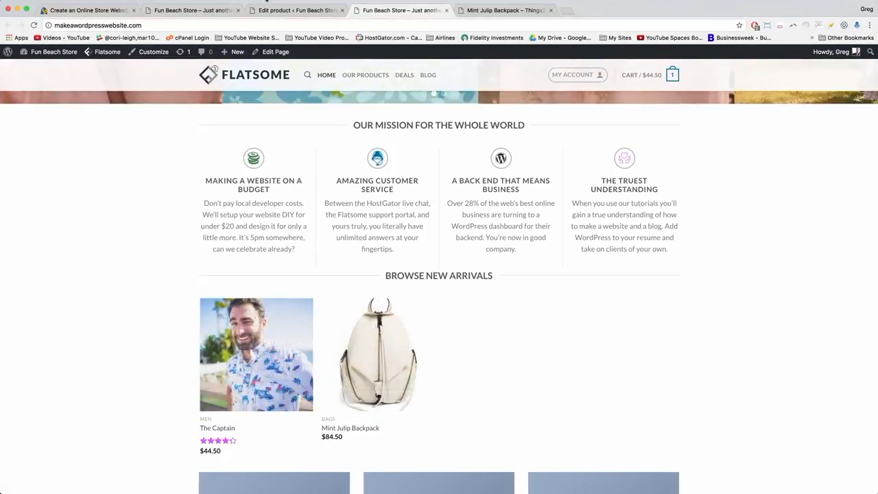
pyautogui.click(282, 13)
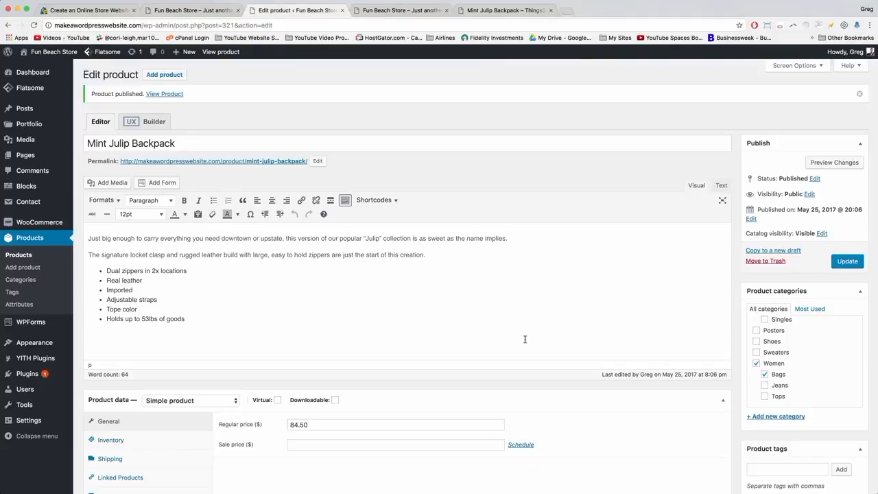
# Leave the Published on date unchanged and return to the Fun Beach Store homepage.
pyautogui.click(752, 220)
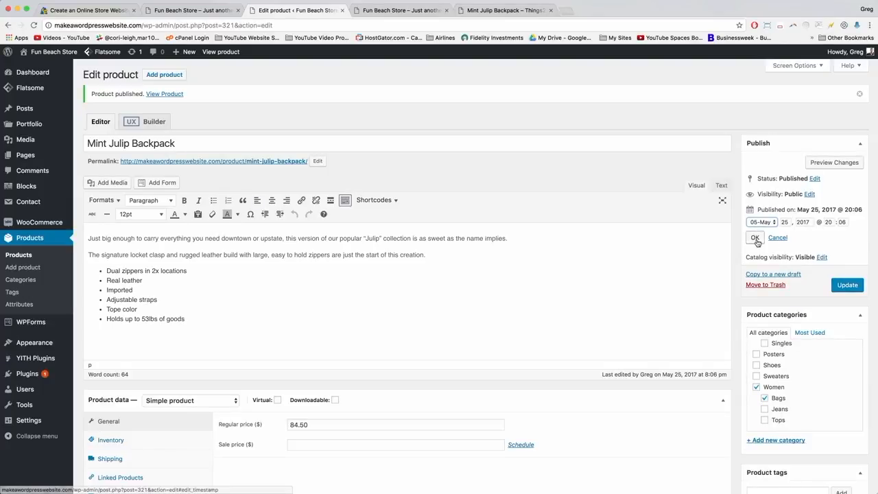
pyautogui.click(755, 237)
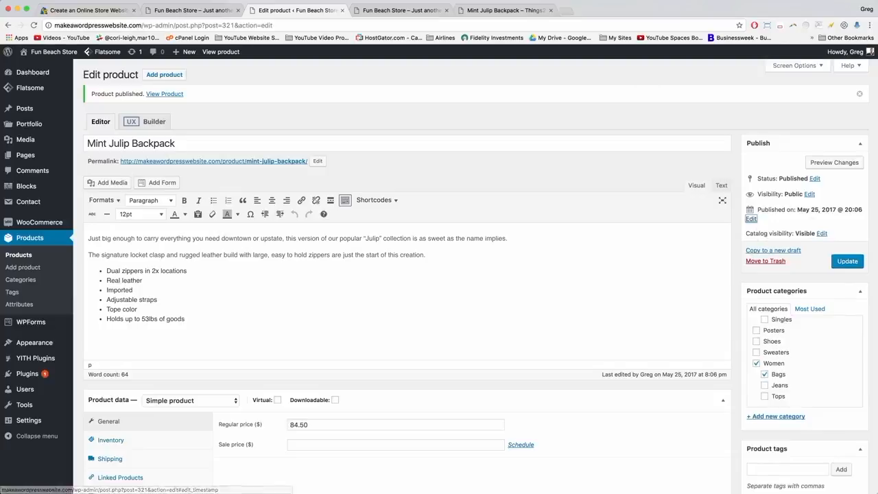
pyautogui.click(400, 11)
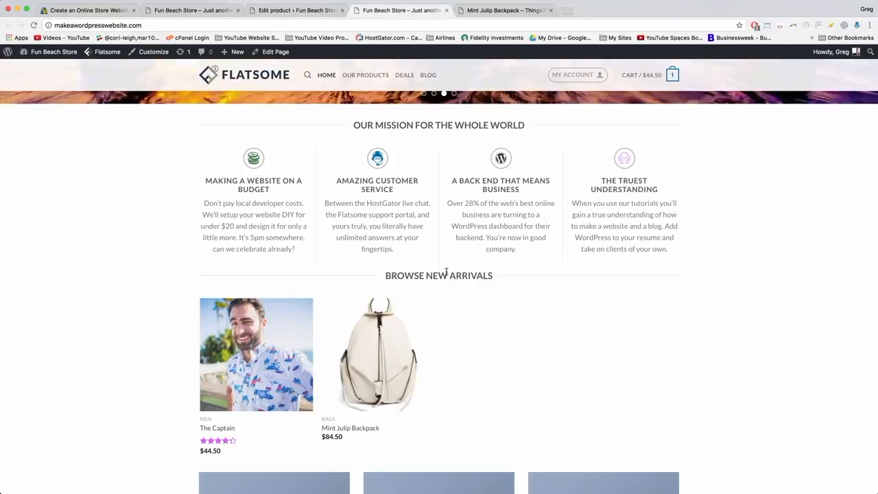
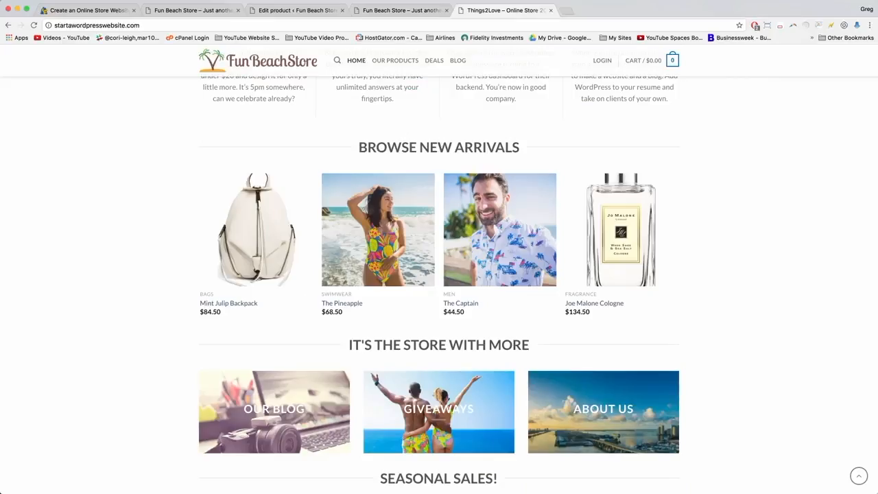
# Go back from the live store to the Mint Julip Backpack product editor.
pyautogui.click(298, 11)
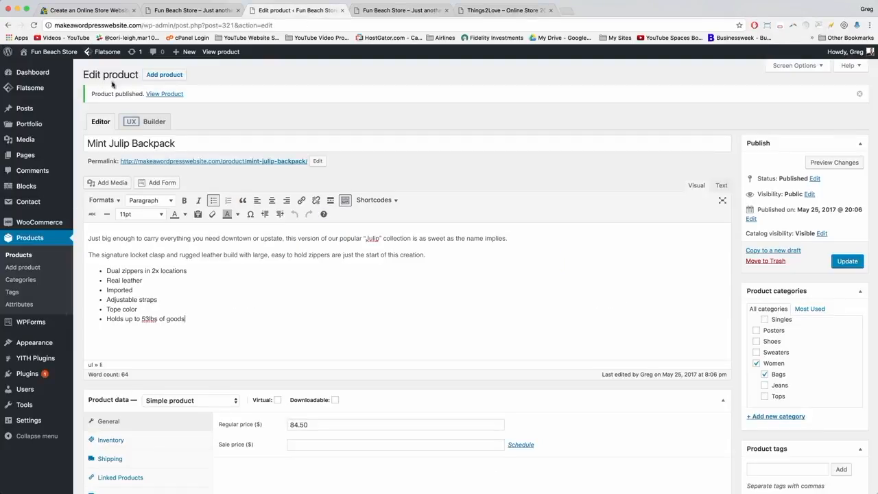
# Start a new product named The Pineapple.
pyautogui.click(170, 78)
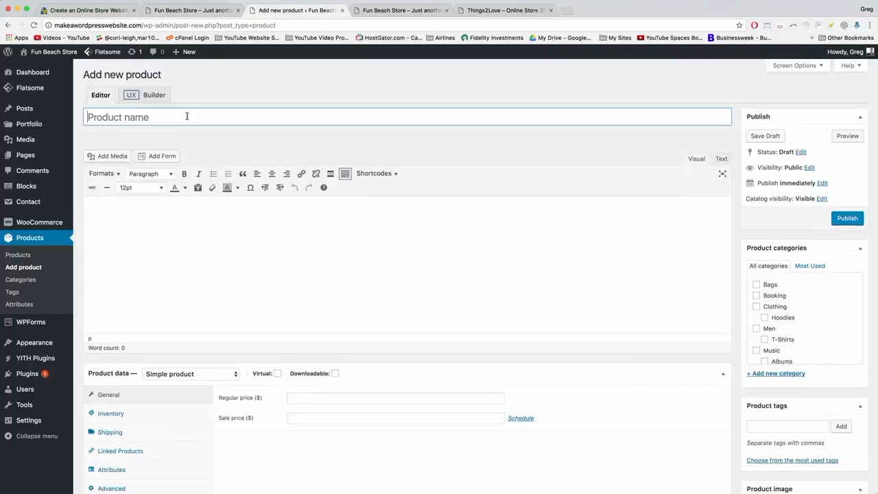
pyautogui.write('The Pinea')
pyautogui.press('BackSpace')
pyautogui.write('eap')
pyautogui.scroll(-5, 735, 265)
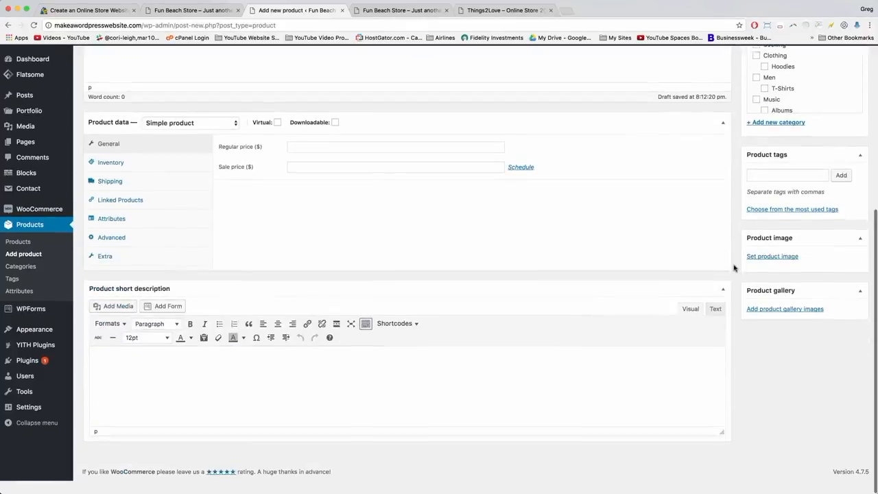
# Upload the three swimsuit photos and make swimsuit-waves the product image.
pyautogui.click(770, 270)
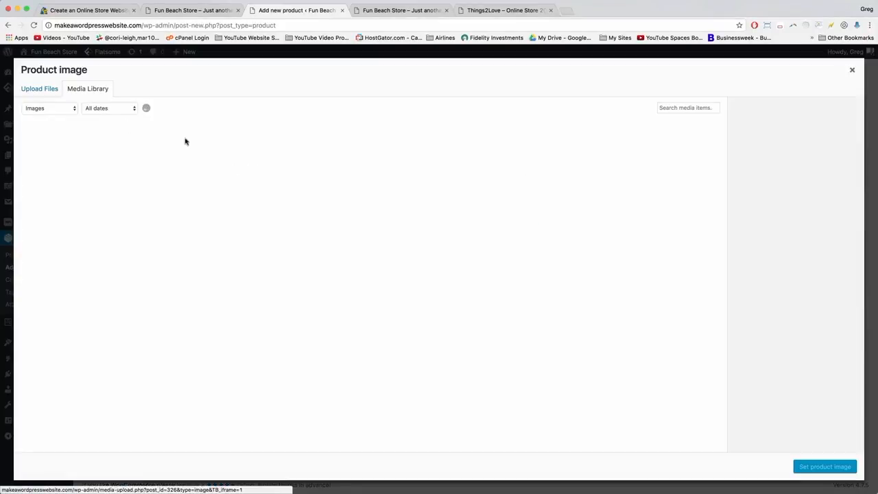
pyautogui.click(38, 89)
pyautogui.click(438, 249)
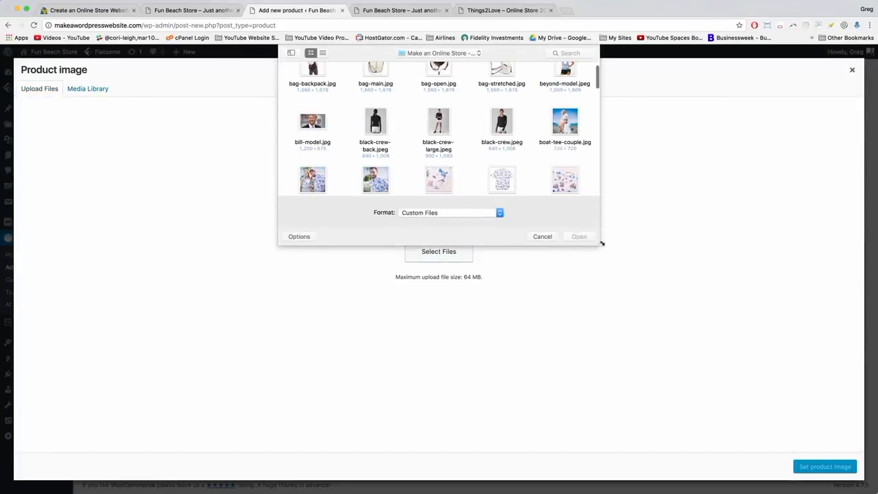
pyautogui.moveTo(602, 244); pyautogui.dragTo(807, 450)
pyautogui.scroll(-1, 616, 309)
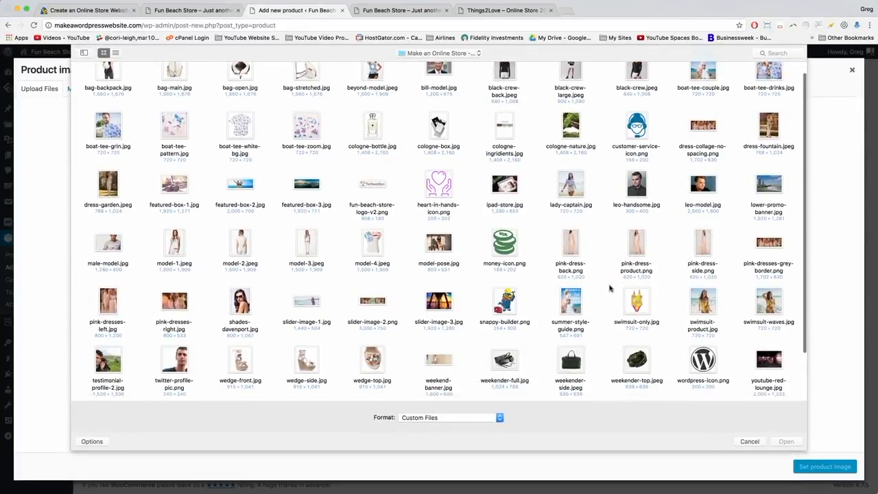
pyautogui.moveTo(608, 288); pyautogui.dragTo(774, 330)
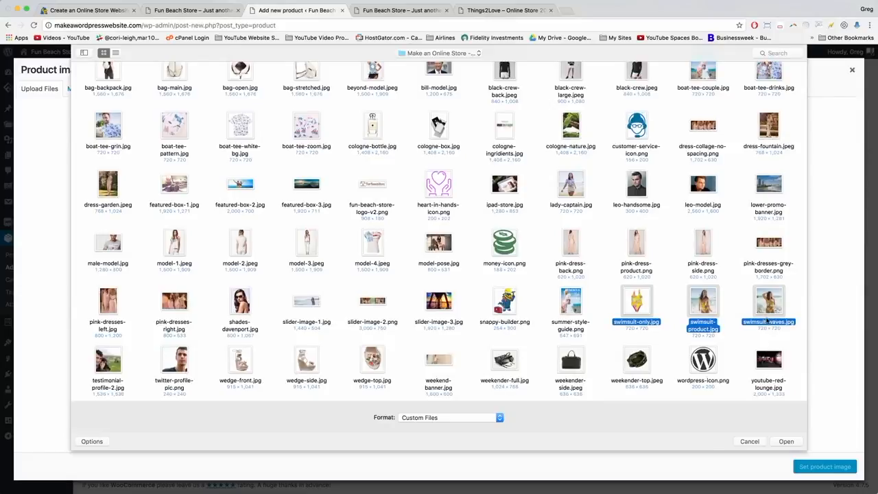
pyautogui.press('Return')
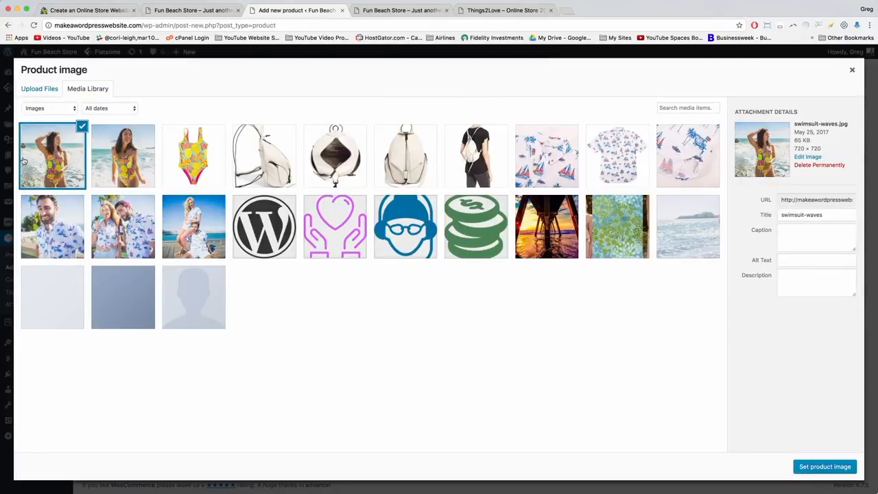
pyautogui.click(820, 467)
# Copy The Pineapple's storefront short description into the new product's short description.
pyautogui.scroll(5, 471, 206)
pyautogui.click(476, 12)
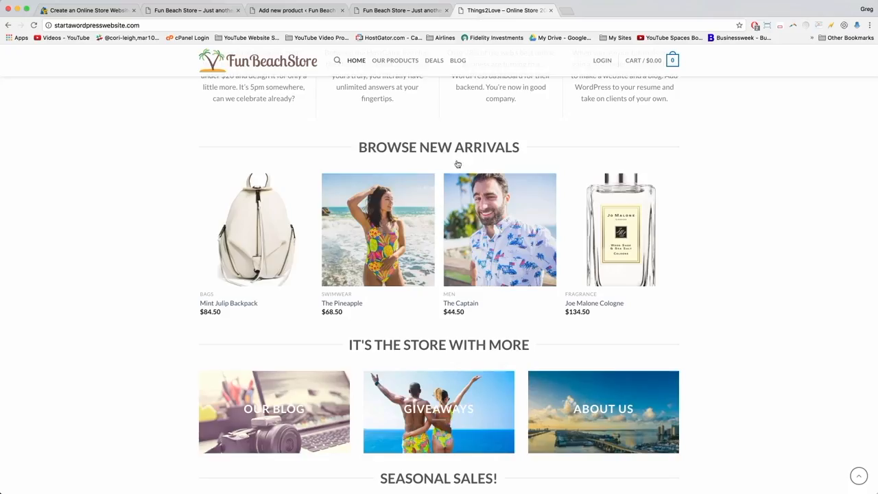
pyautogui.click(391, 222)
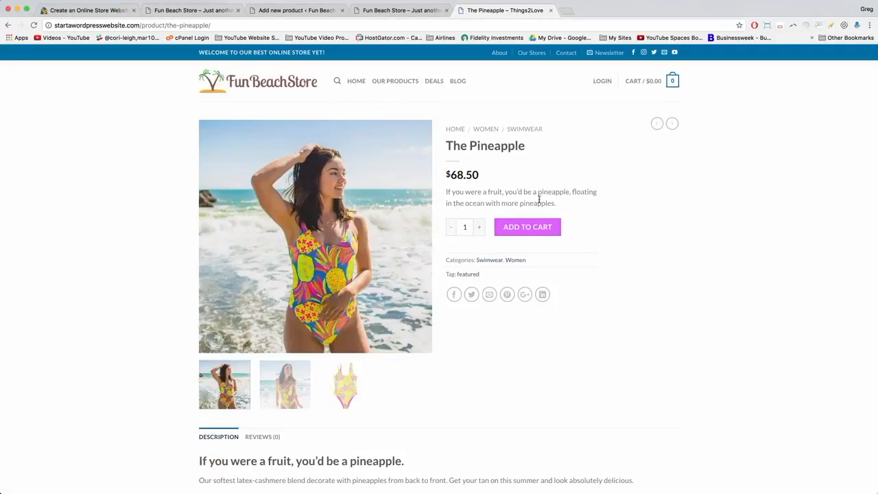
pyautogui.moveTo(562, 205); pyautogui.dragTo(440, 192)
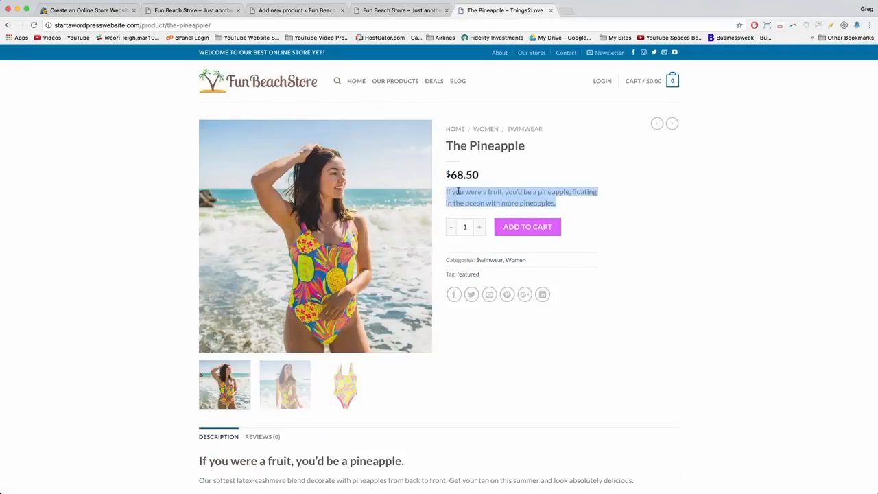
pyautogui.rightClick(459, 194)
pyautogui.click(463, 207)
pyautogui.click(288, 12)
pyautogui.scroll(-5, 134, 288)
pyautogui.rightClick(101, 387)
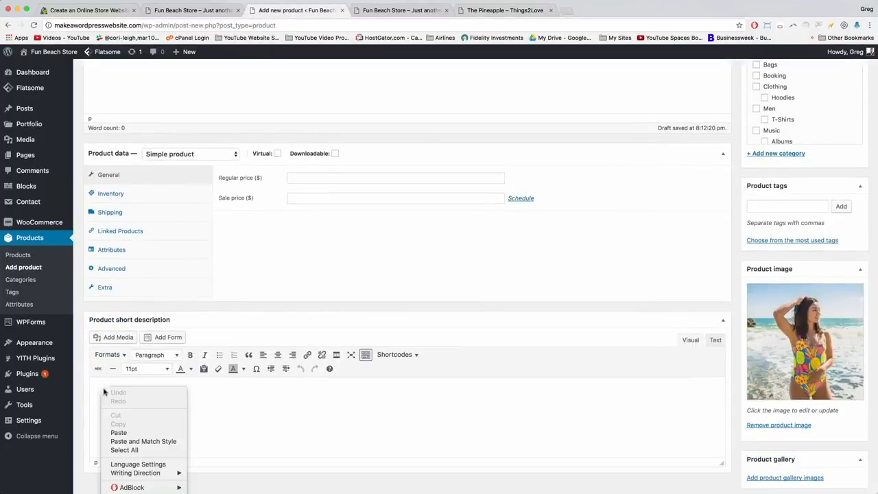
pyautogui.click(119, 432)
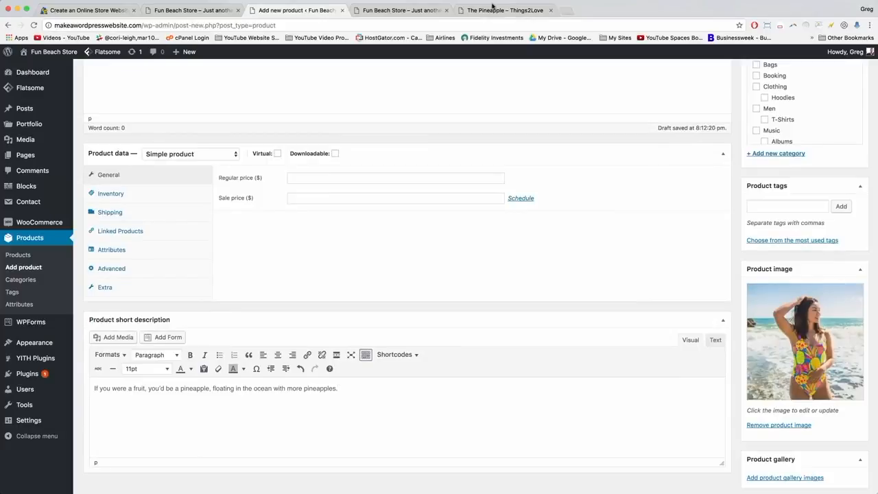
# Copy the description heading and paragraph from The Pineapple's storefront page.
pyautogui.click(494, 10)
pyautogui.scroll(-5, 492, 310)
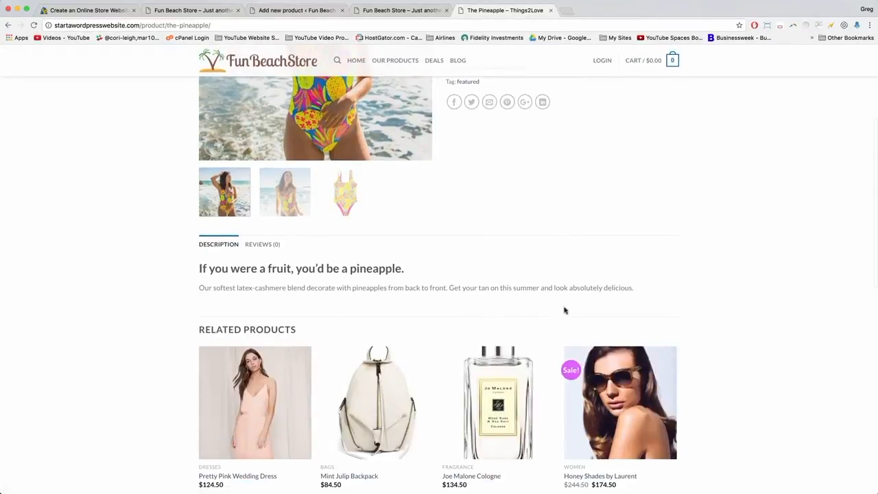
pyautogui.moveTo(633, 288); pyautogui.dragTo(196, 269)
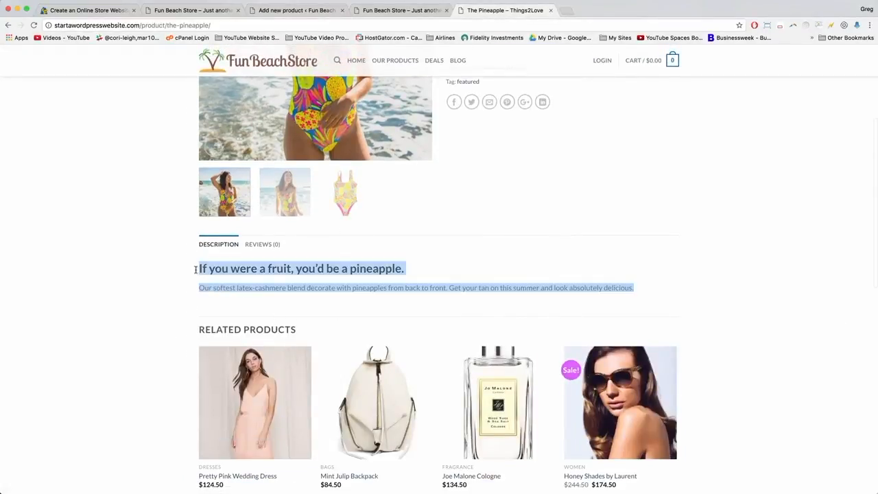
pyautogui.rightClick(218, 272)
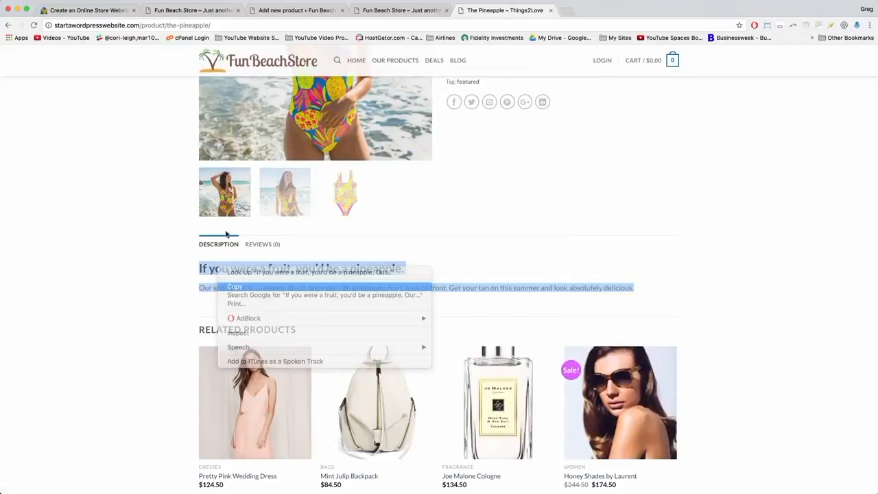
pyautogui.click(231, 284)
pyautogui.click(274, 10)
# Paste the heading and paragraph into the main description, keeping the heading as Heading 2.
pyautogui.scroll(10, 225, 249)
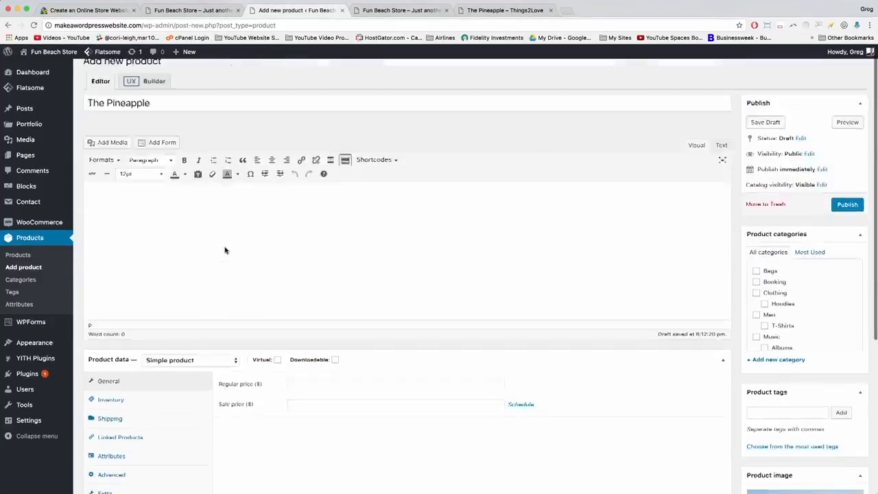
pyautogui.rightClick(115, 208)
pyautogui.click(139, 251)
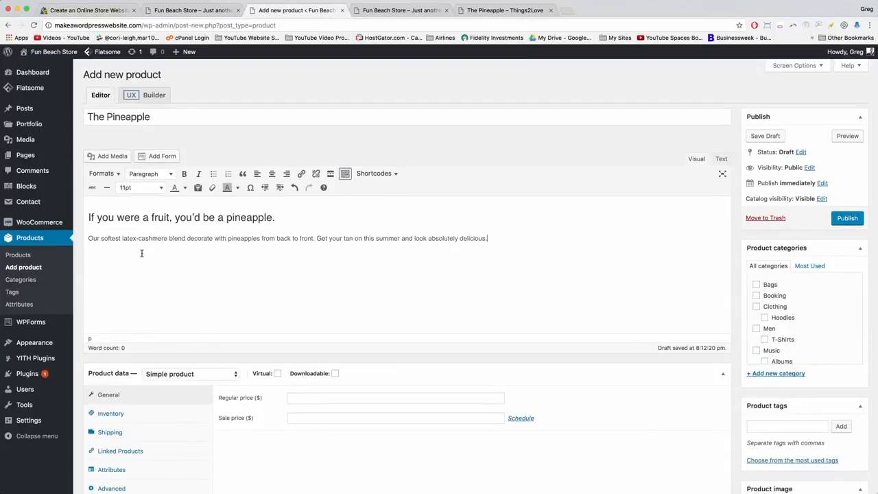
pyautogui.click(290, 219)
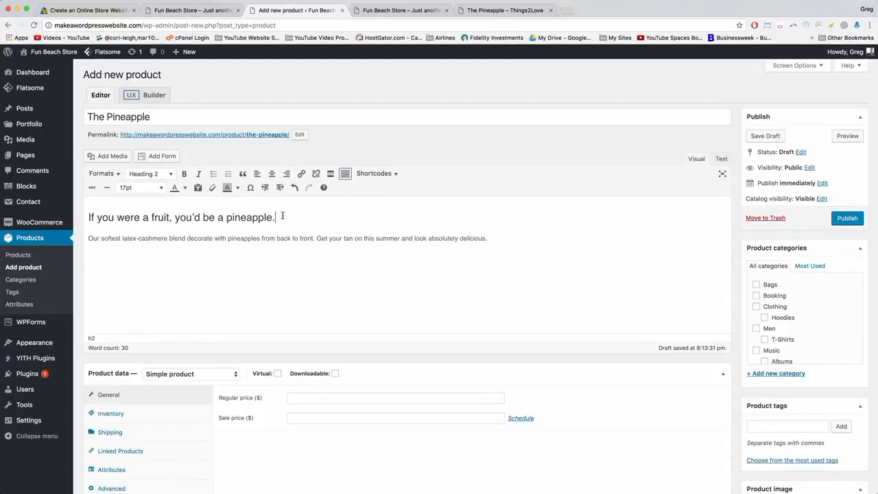
pyautogui.moveTo(282, 215); pyautogui.dragTo(162, 207)
pyautogui.click(144, 173)
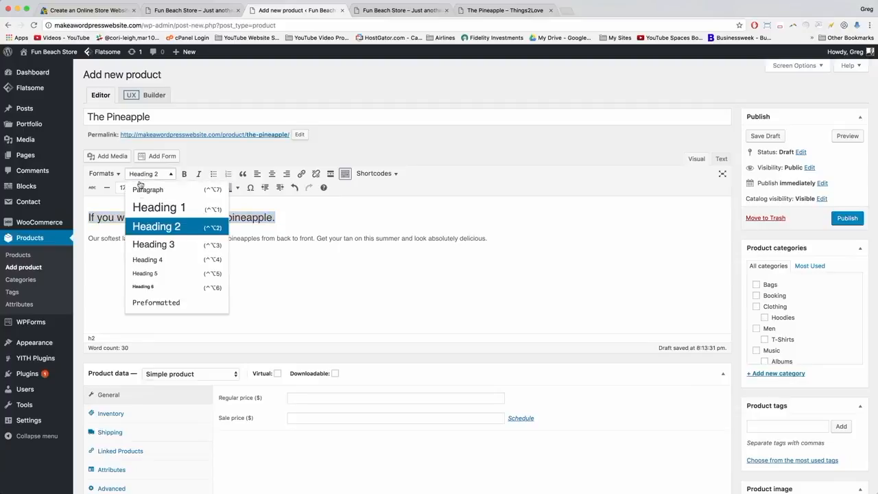
pyautogui.click(141, 226)
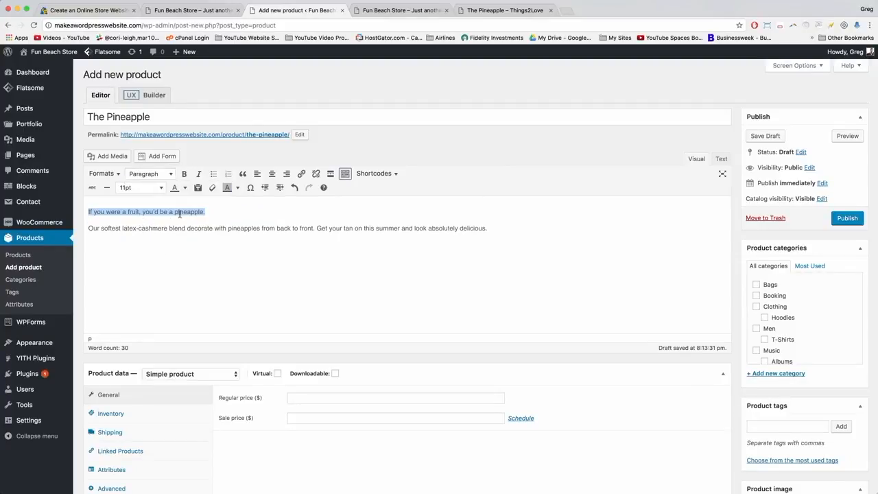
pyautogui.click(159, 174)
pyautogui.click(149, 225)
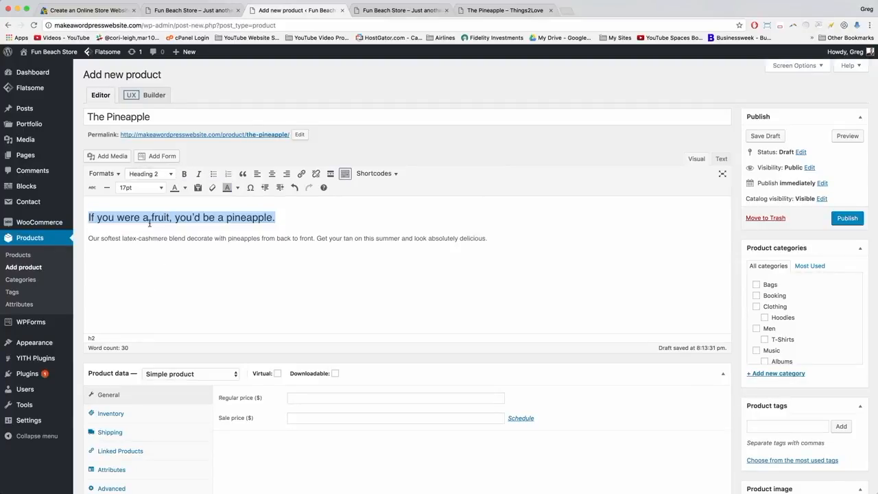
pyautogui.click(285, 217)
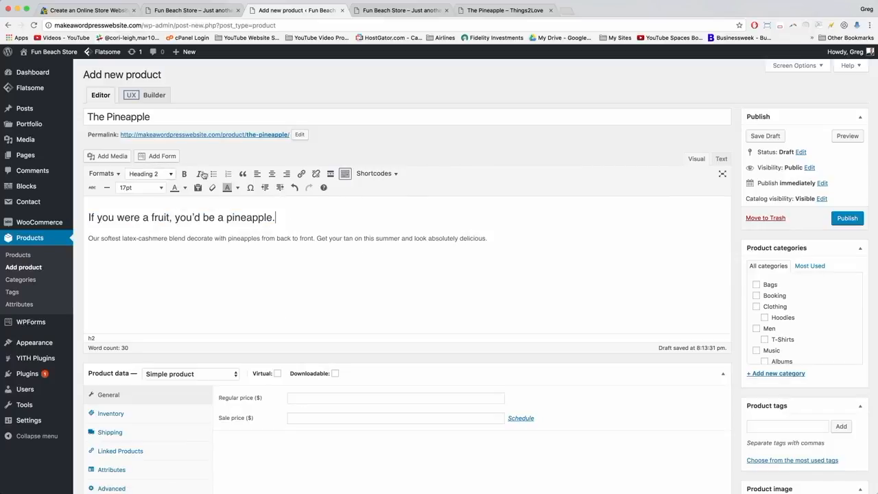
# Try centre, right alignment, bold and dark orange on the heading, then undo them.
pyautogui.moveTo(280, 218); pyautogui.dragTo(88, 217)
pyautogui.click(272, 173)
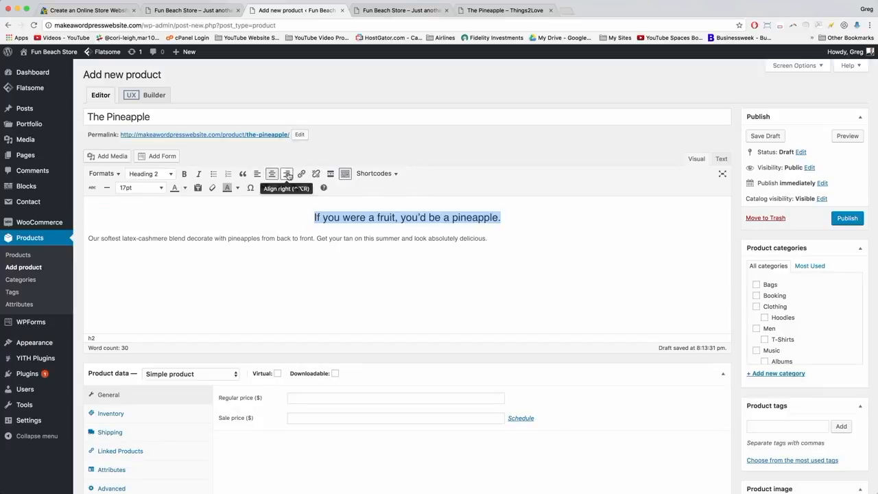
pyautogui.click(287, 173)
pyautogui.click(184, 174)
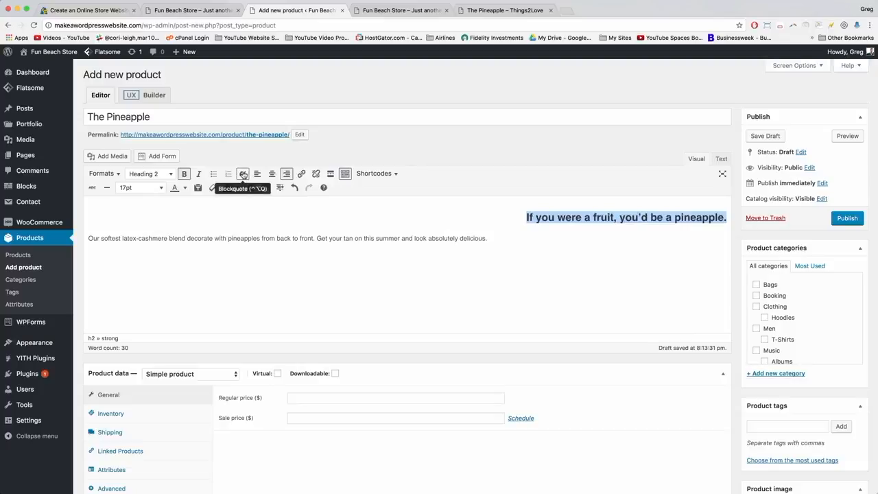
pyautogui.click(185, 189)
pyautogui.click(187, 214)
pyautogui.click(214, 230)
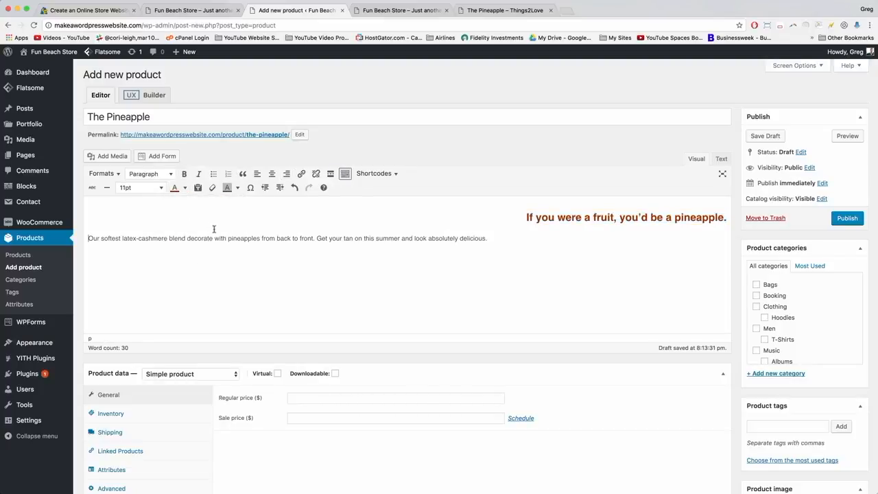
pyautogui.press('super+z')
pyautogui.press('super+z')
pyautogui.press('super+z')
pyautogui.press('super+z')
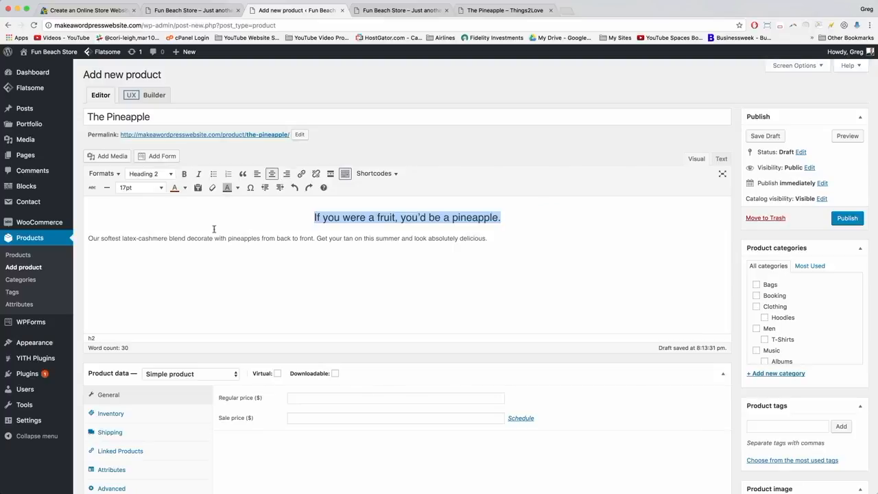
pyautogui.click(302, 219)
pyautogui.scroll(-1, 309, 405)
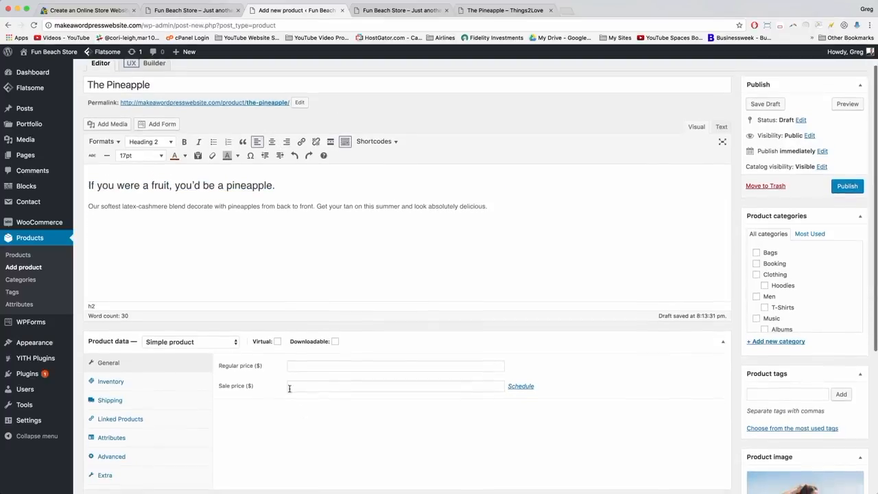
# Fill in a regular price of 68.50 for The Pineapple.
pyautogui.click(303, 363)
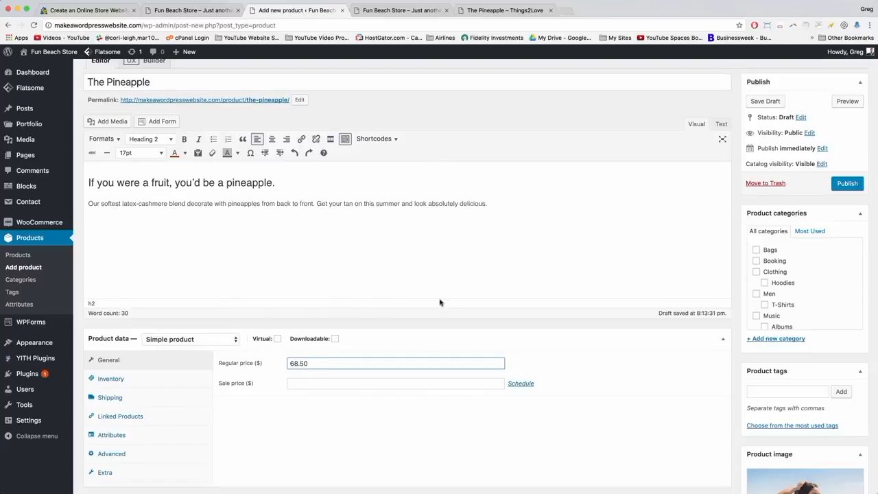
pyautogui.scroll(-3, 798, 275)
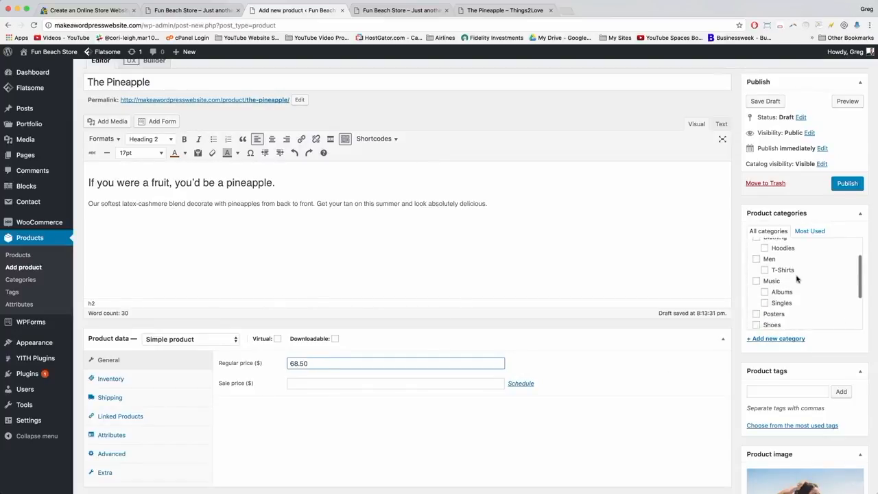
pyautogui.scroll(-2, 798, 279)
pyautogui.scroll(2, 796, 280)
pyautogui.scroll(-5, 790, 282)
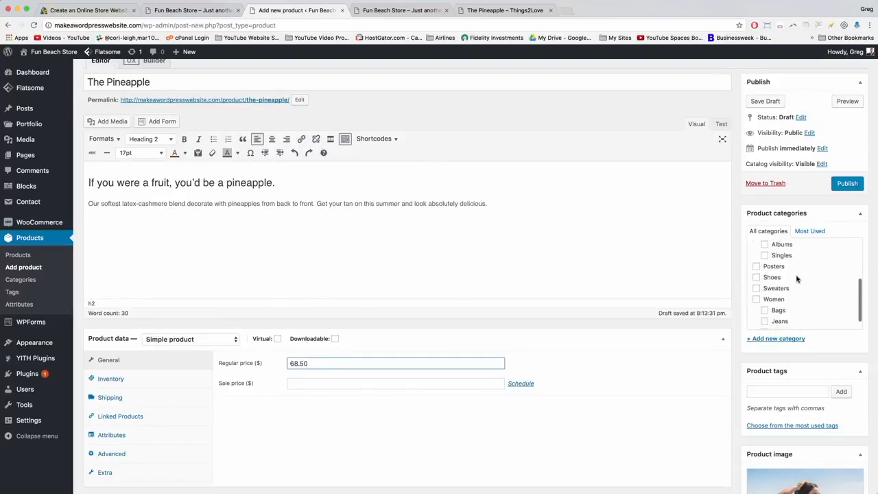
# Create a Swimwear product category with Women as its parent.
pyautogui.click(776, 307)
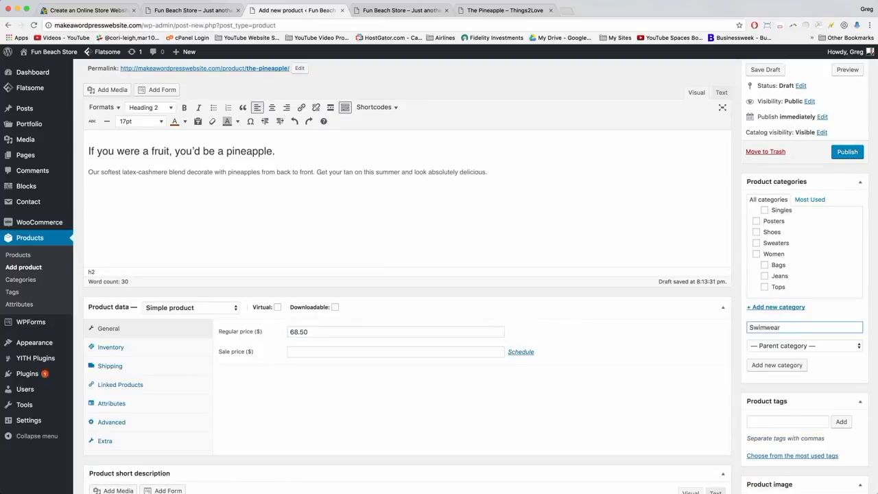
pyautogui.click(789, 345)
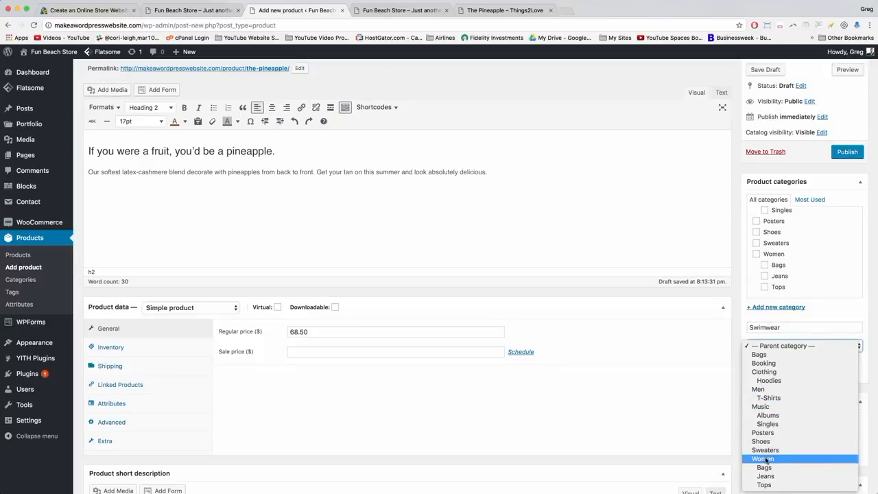
pyautogui.click(739, 365)
pyautogui.click(776, 365)
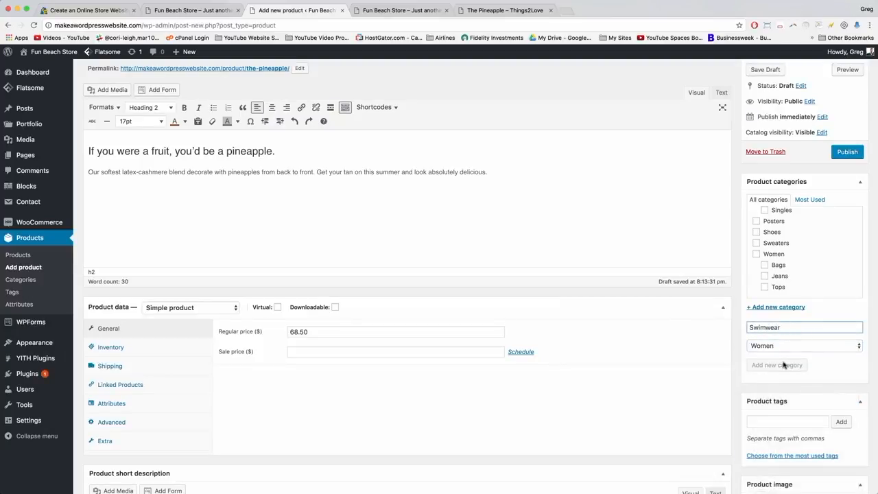
pyautogui.scroll(-5, 742, 327)
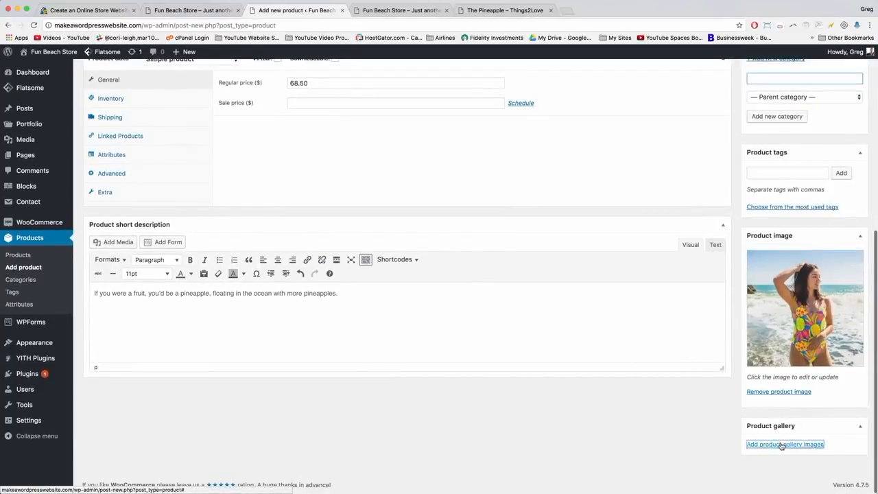
# Add the swimsuit-only photo to The Pineapple's product gallery.
pyautogui.click(781, 445)
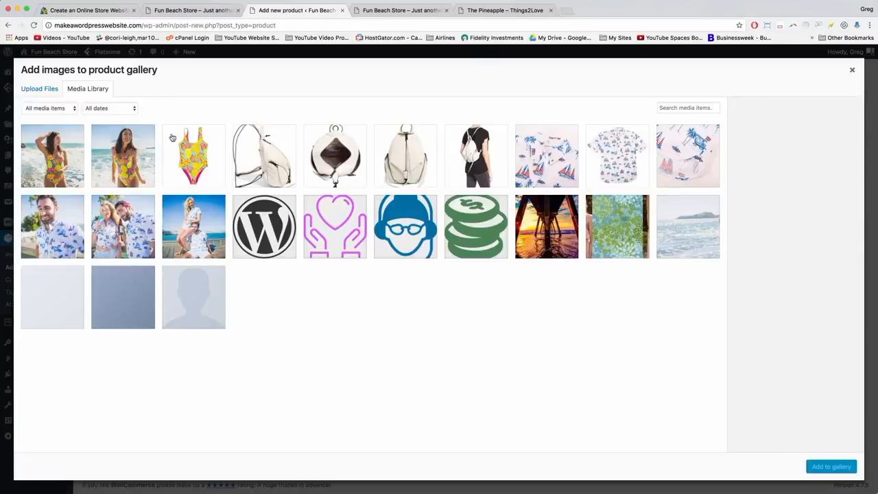
pyautogui.click(123, 151)
pyautogui.click(60, 169)
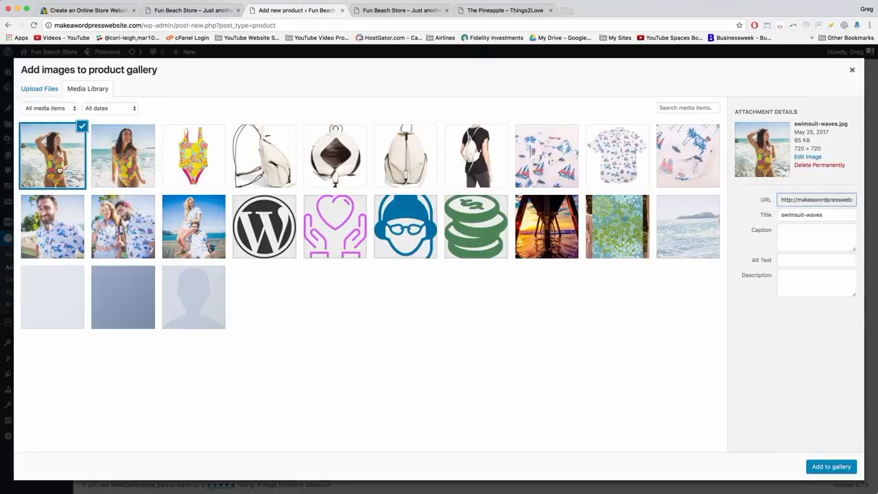
pyautogui.click(134, 147)
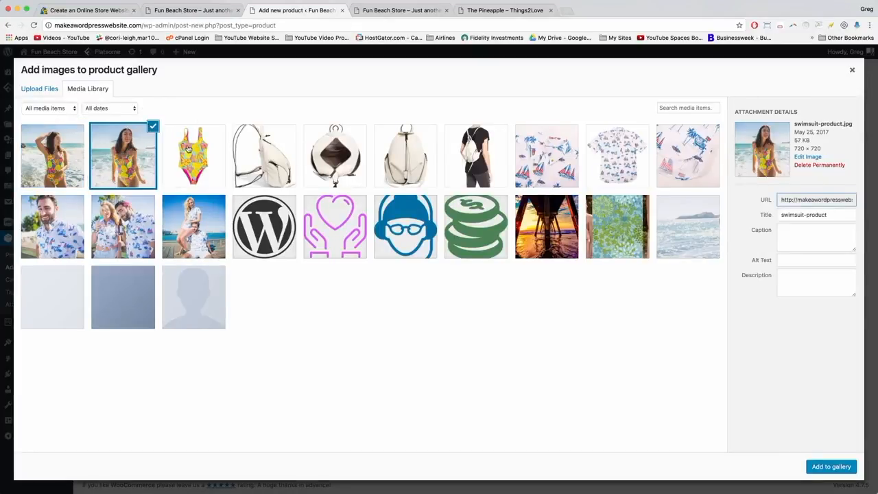
pyautogui.click(188, 149)
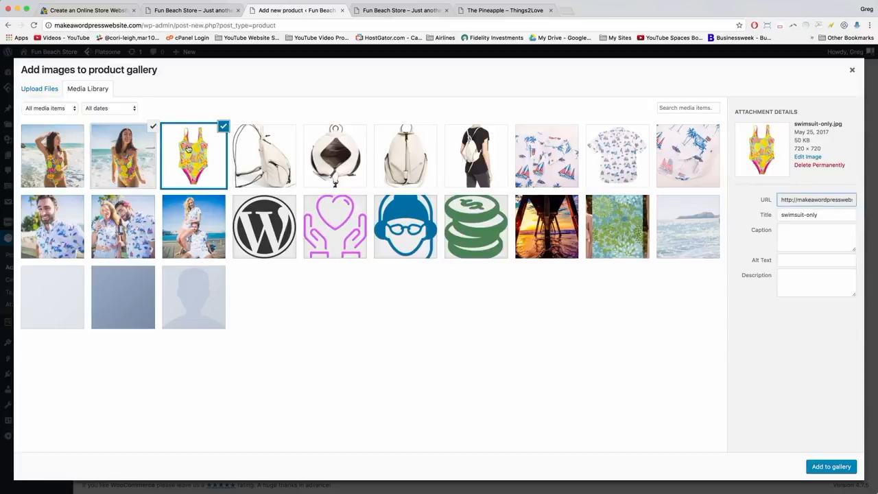
pyautogui.click(824, 468)
# Publish The Pineapple and confirm it appears on the storefront's new arrivals.
pyautogui.scroll(5, 796, 315)
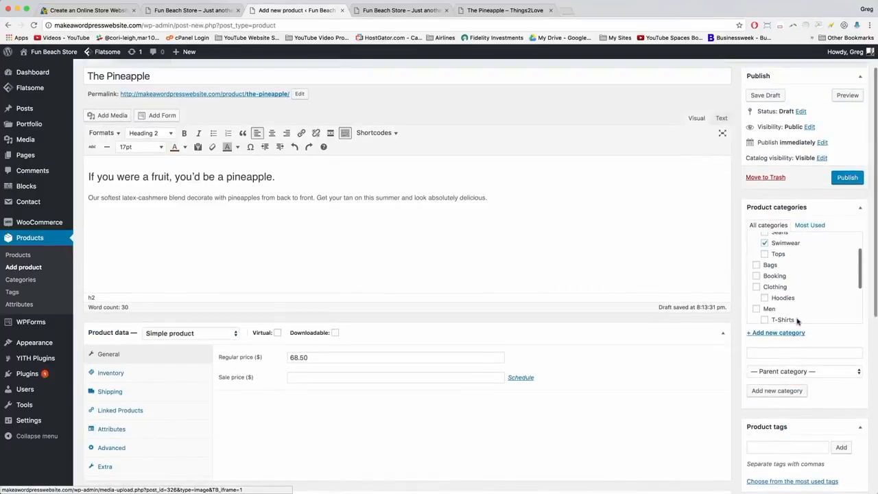
pyautogui.scroll(3, 798, 321)
pyautogui.click(844, 217)
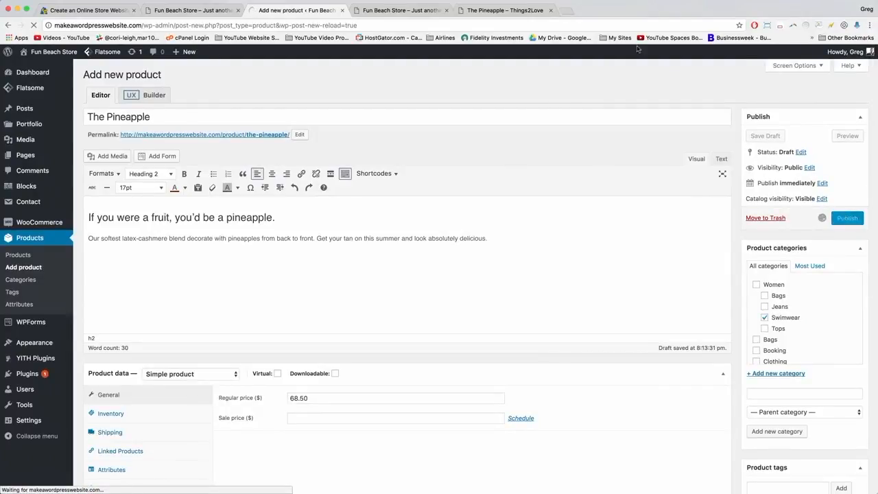
pyautogui.click(508, 13)
pyautogui.scroll(-5, 339, 209)
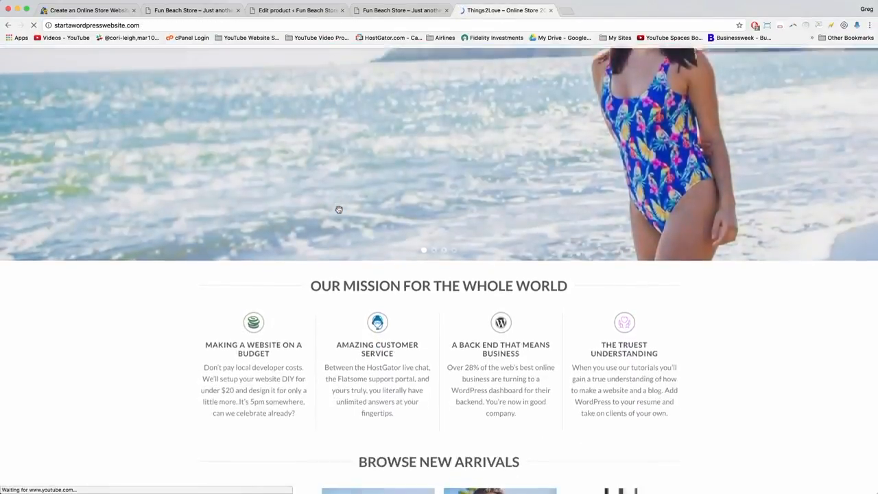
pyautogui.click(281, 12)
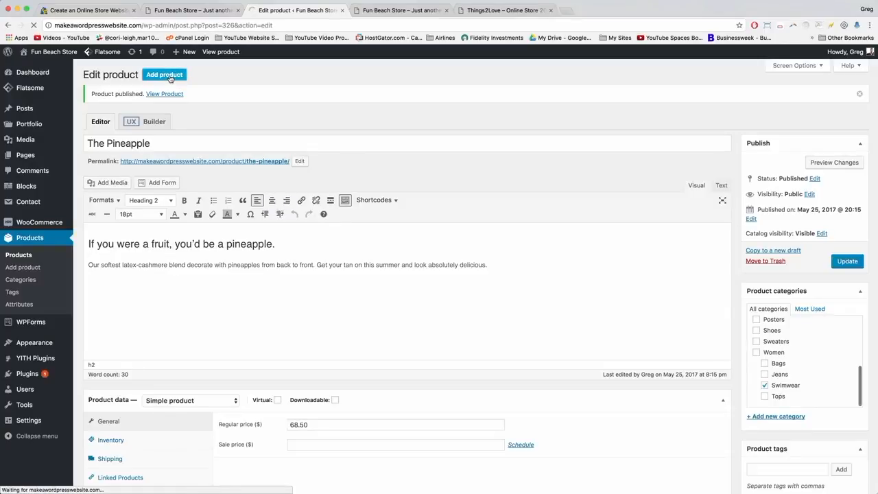
pyautogui.click(169, 78)
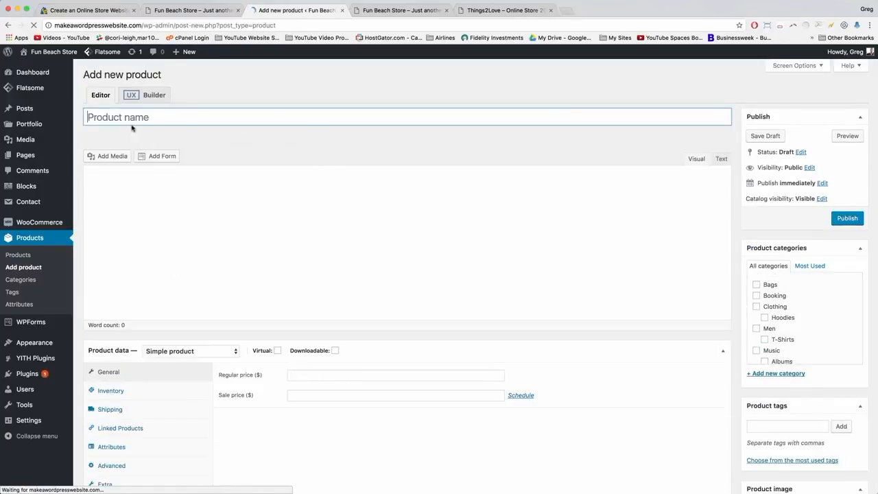
# Name the new product 'Joe Malone Cologne'.
pyautogui.click(126, 118)
pyautogui.write('Joe Malone')
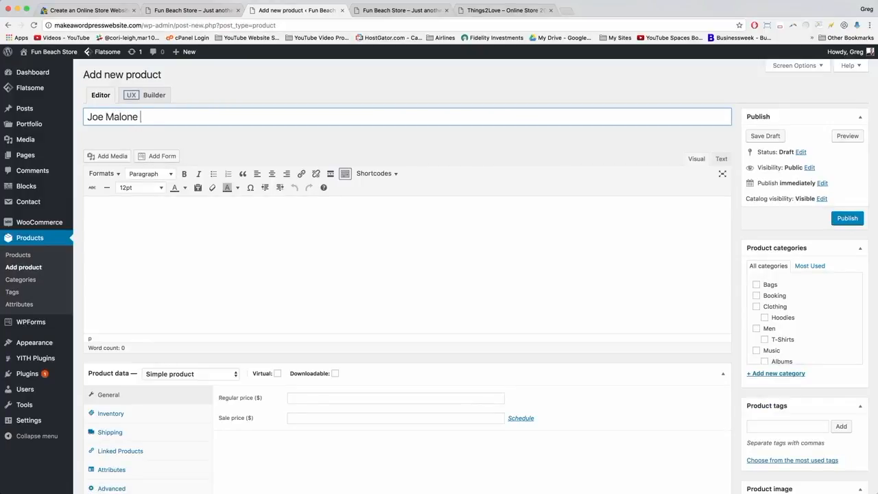
pyautogui.write(' Cologne')
pyautogui.click(241, 237)
pyautogui.scroll(-4, 840, 295)
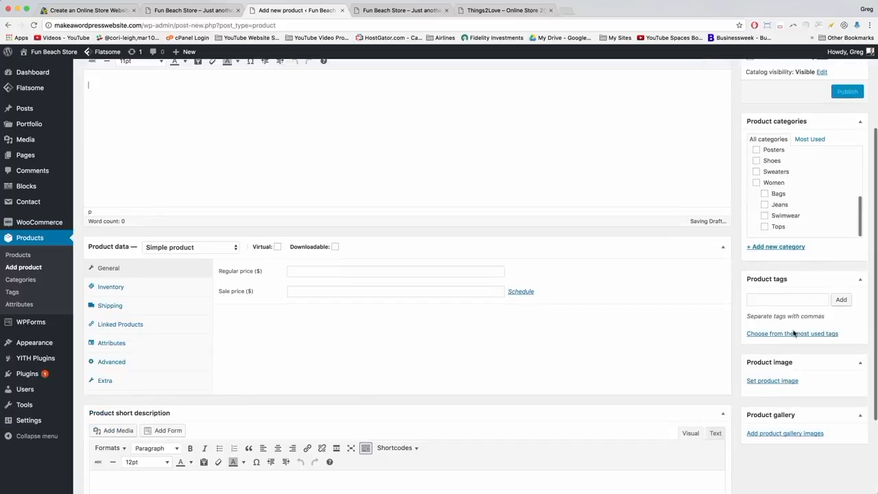
# Upload four cologne photos and set the cologne bottle photo as the product image.
pyautogui.click(772, 381)
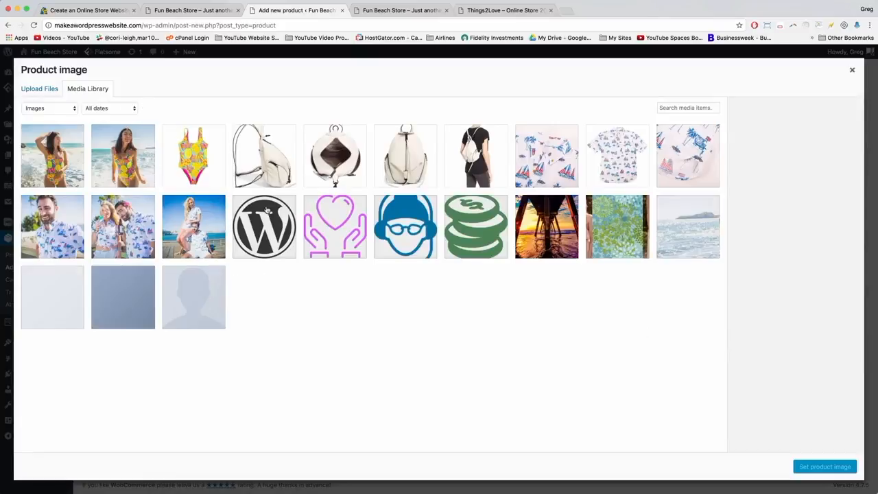
pyautogui.click(42, 89)
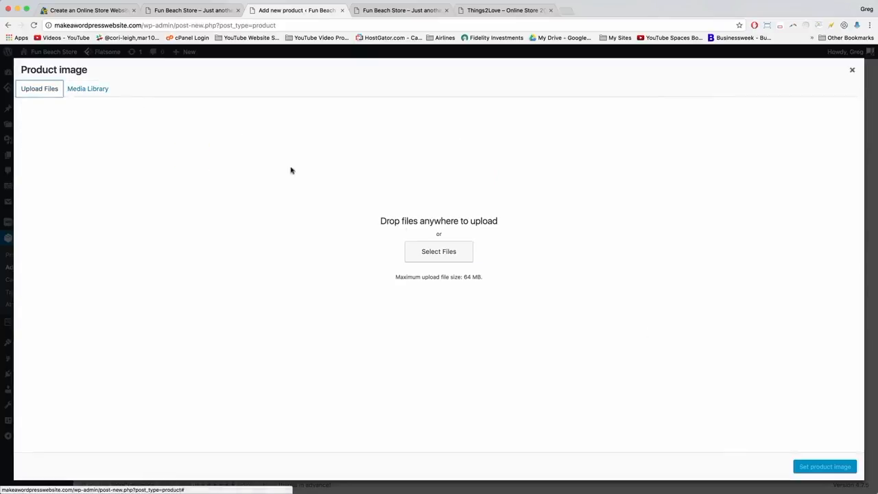
pyautogui.click(443, 258)
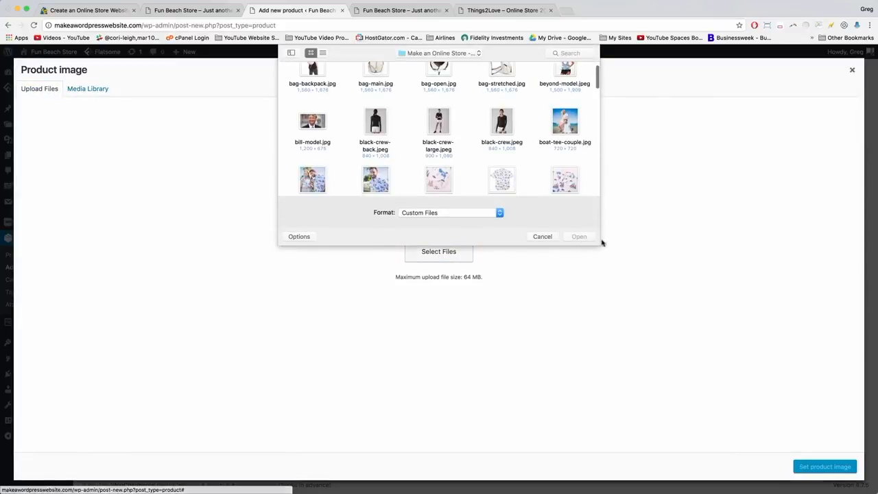
pyautogui.moveTo(596, 243); pyautogui.dragTo(762, 485)
pyautogui.scroll(-1, 420, 160)
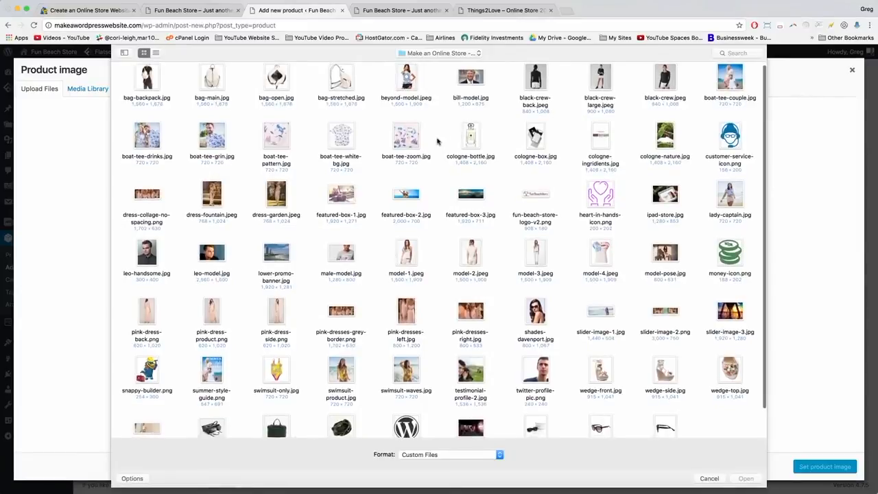
pyautogui.moveTo(443, 124); pyautogui.dragTo(675, 173)
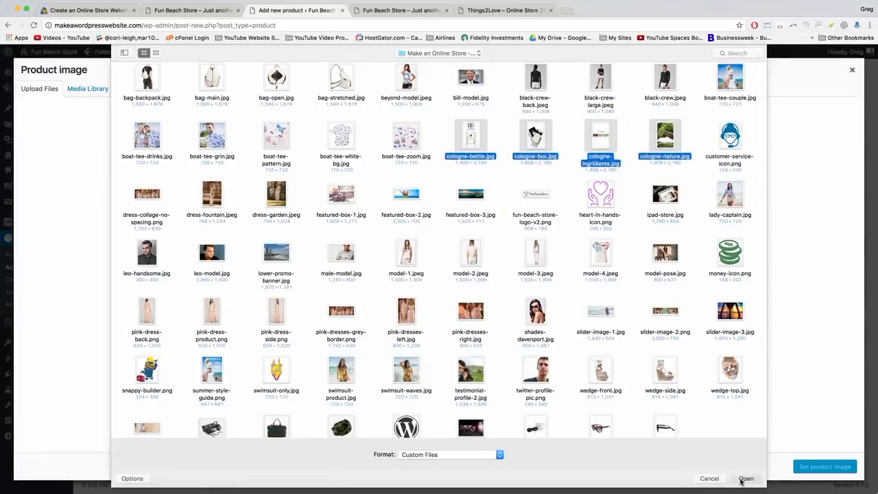
pyautogui.click(742, 479)
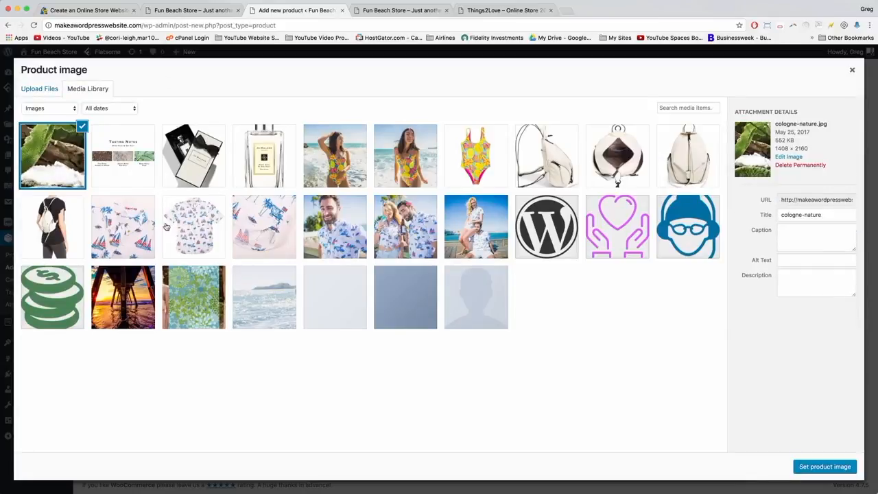
pyautogui.click(131, 169)
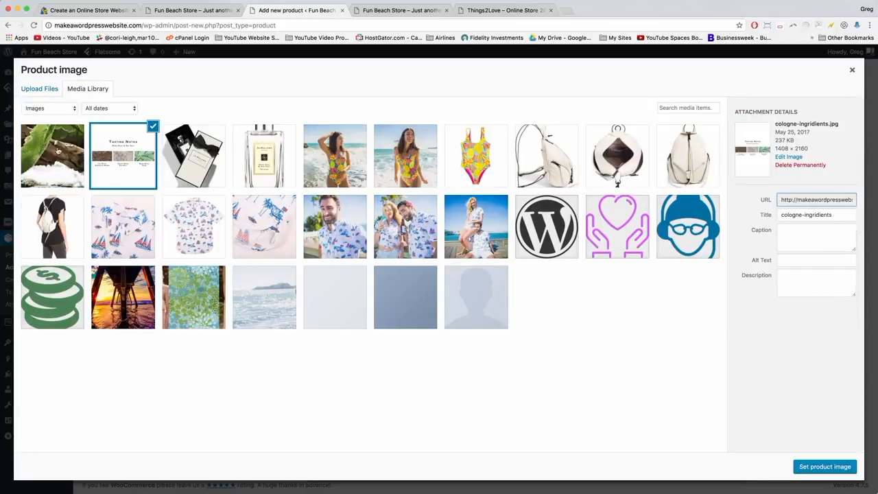
pyautogui.click(44, 157)
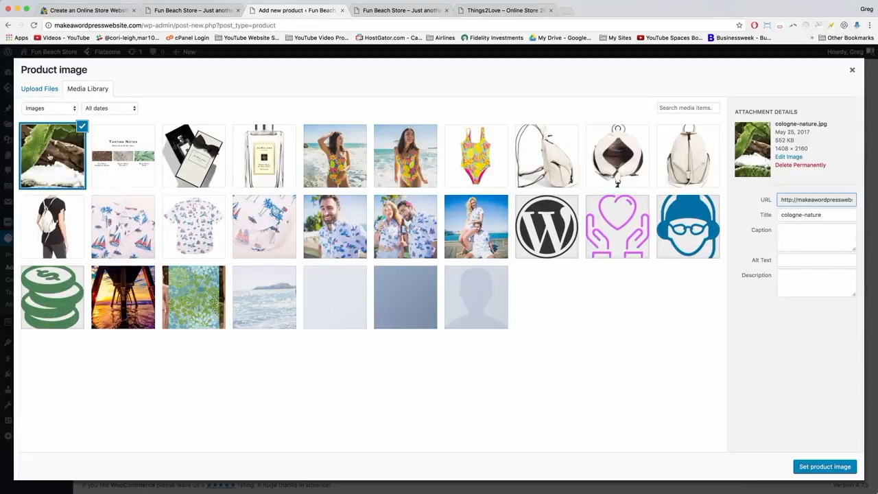
pyautogui.click(270, 158)
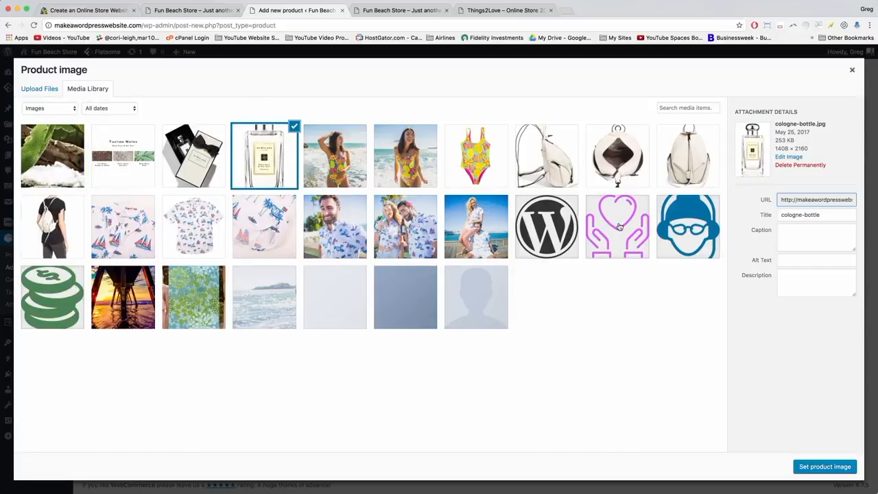
pyautogui.click(826, 468)
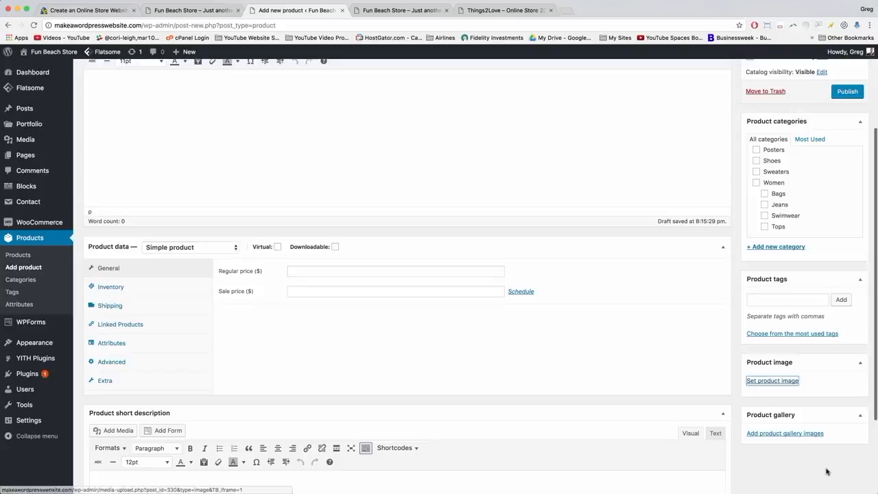
# Copy the live Joe Malone Cologne short description into the new product's short description.
pyautogui.scroll(4, 378, 199)
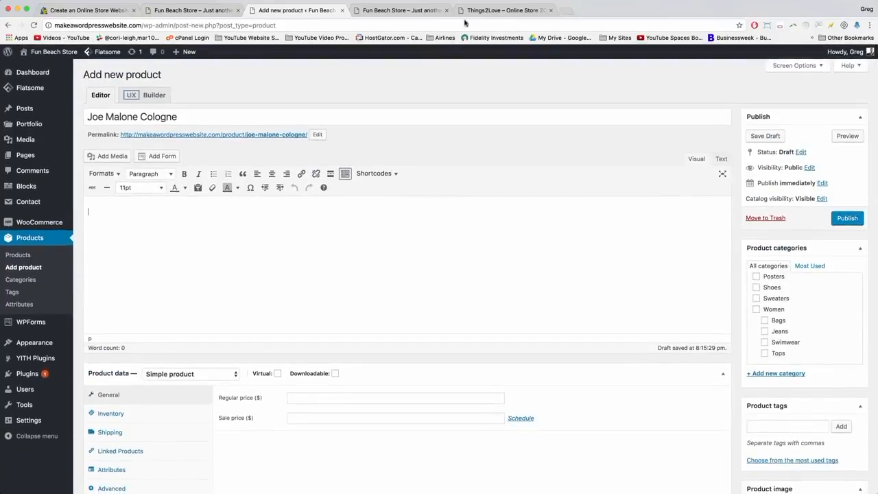
pyautogui.click(473, 10)
pyautogui.click(640, 294)
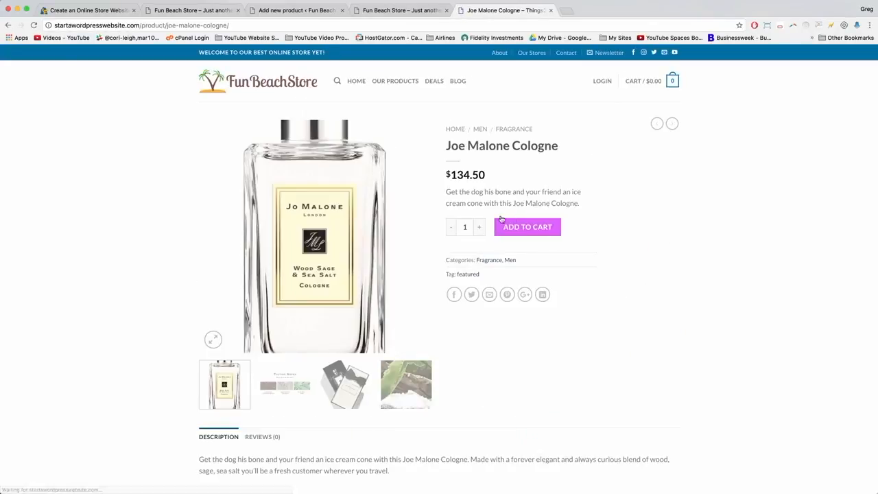
pyautogui.moveTo(583, 203); pyautogui.dragTo(455, 192)
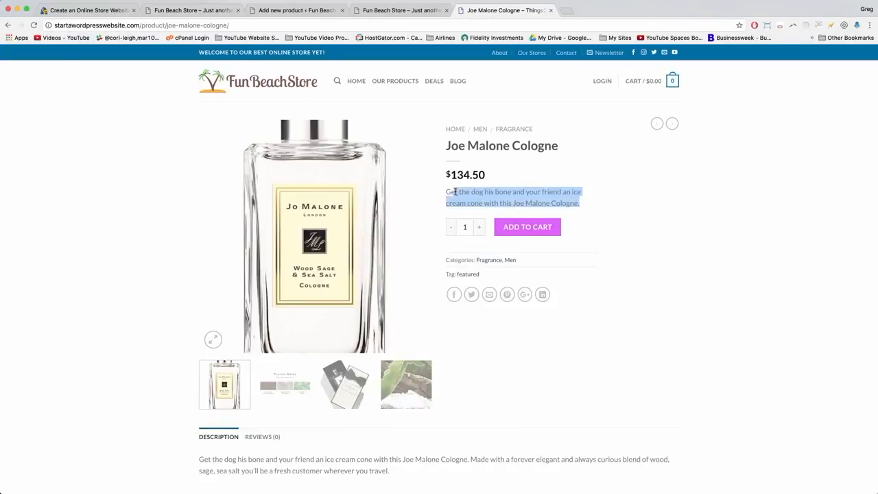
pyautogui.rightClick(464, 192)
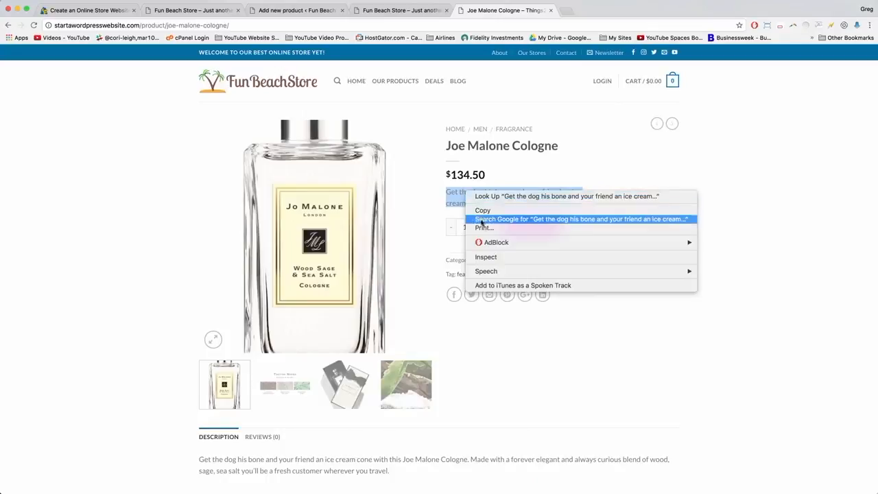
pyautogui.click(472, 87)
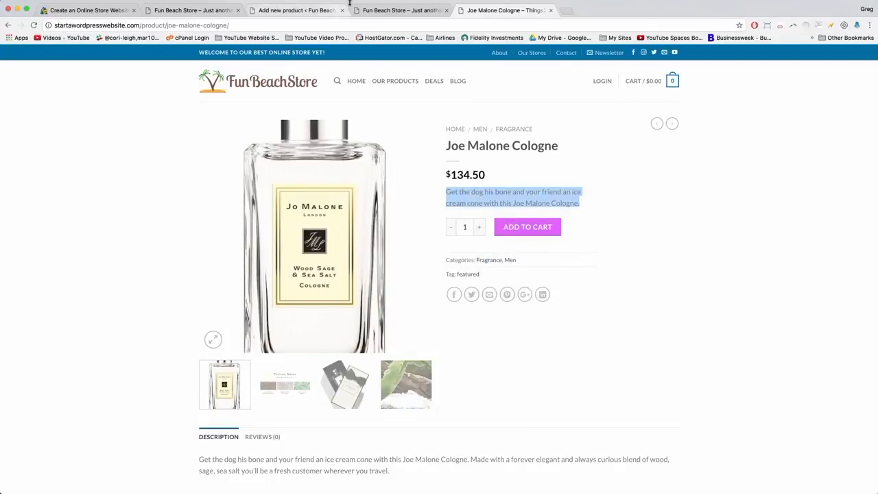
pyautogui.click(292, 11)
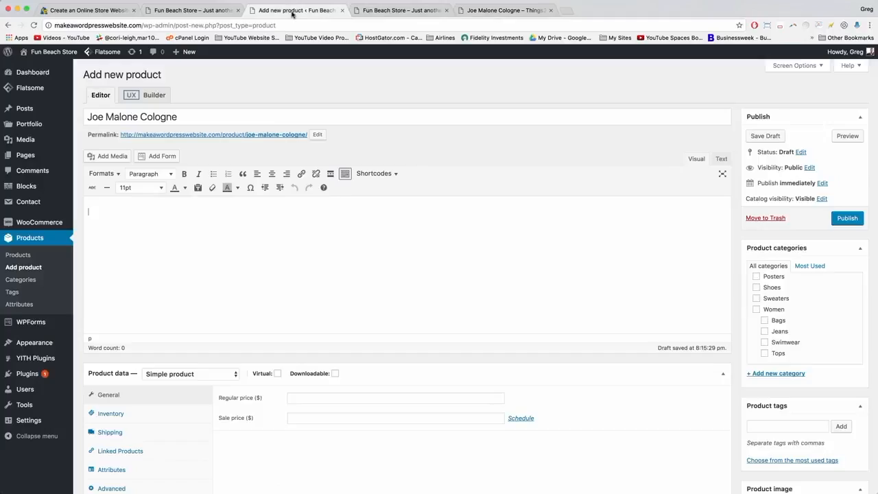
pyautogui.scroll(-6, 237, 313)
pyautogui.click(107, 358)
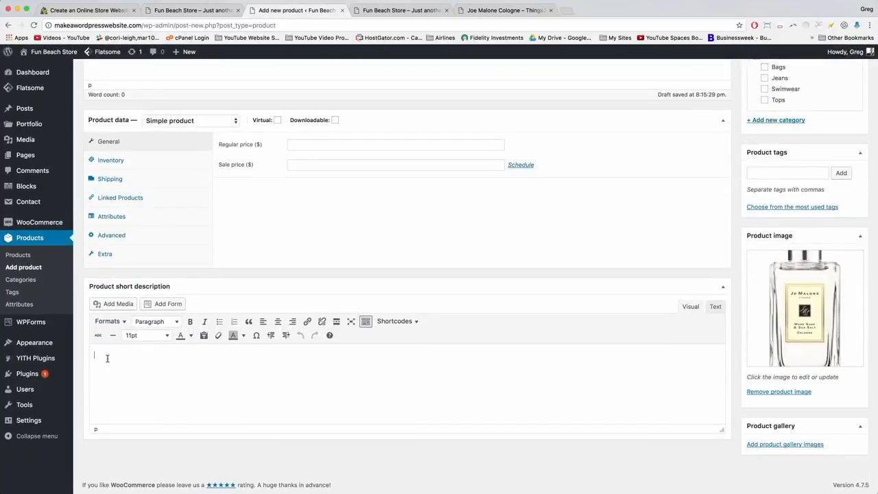
pyautogui.rightClick(107, 358)
pyautogui.click(126, 404)
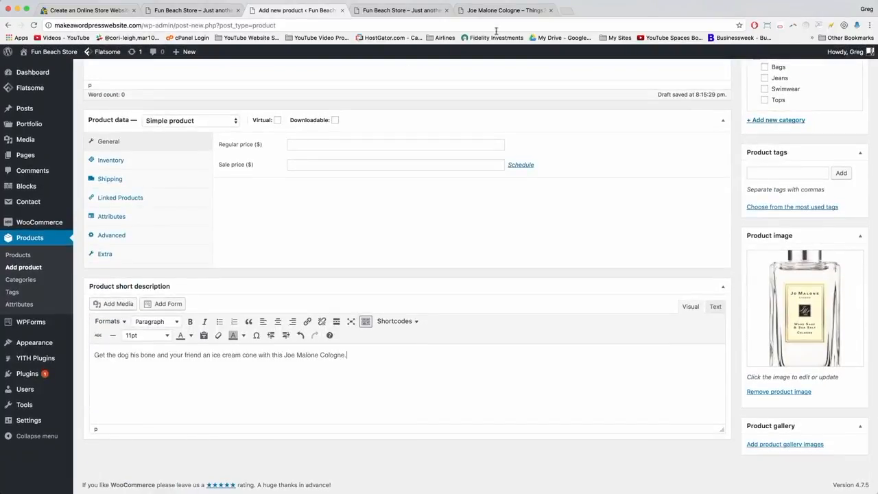
# Copy the full product description from the live Joe Malone Cologne page.
pyautogui.click(506, 10)
pyautogui.scroll(-5, 476, 236)
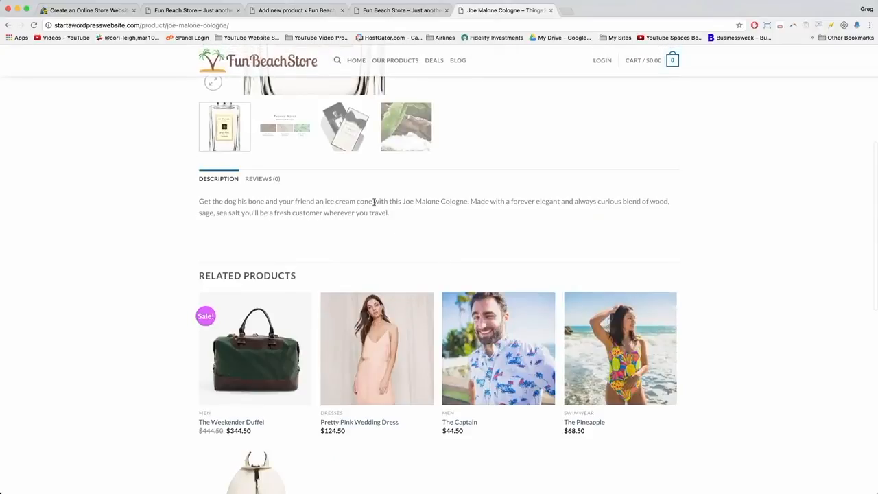
pyautogui.moveTo(409, 217); pyautogui.dragTo(194, 202)
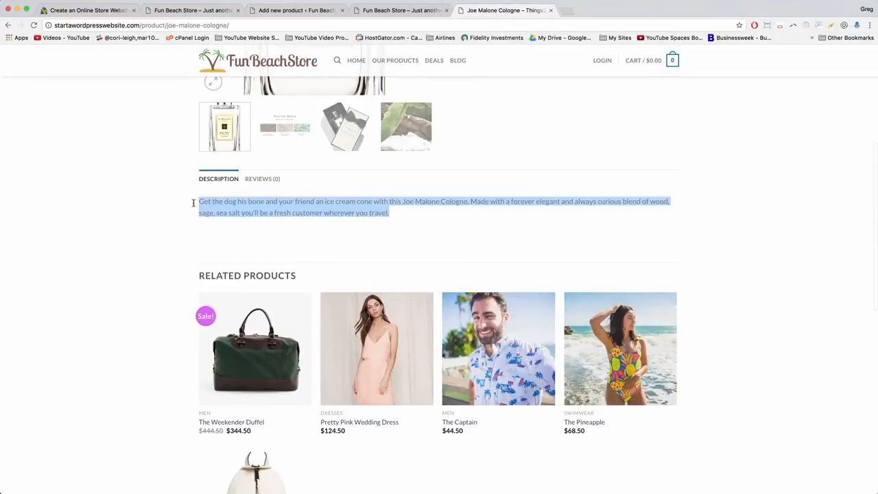
pyautogui.rightClick(227, 212)
pyautogui.click(247, 233)
pyautogui.click(286, 15)
pyautogui.scroll(5, 211, 187)
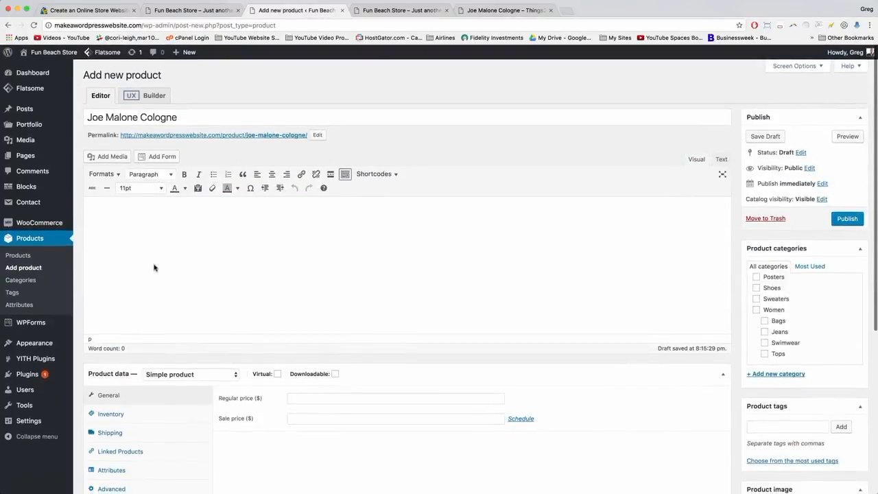
# Paste the wood-sage-sea-salt description into the main editor and set the regular price to 134.50.
pyautogui.rightClick(118, 208)
pyautogui.click(137, 256)
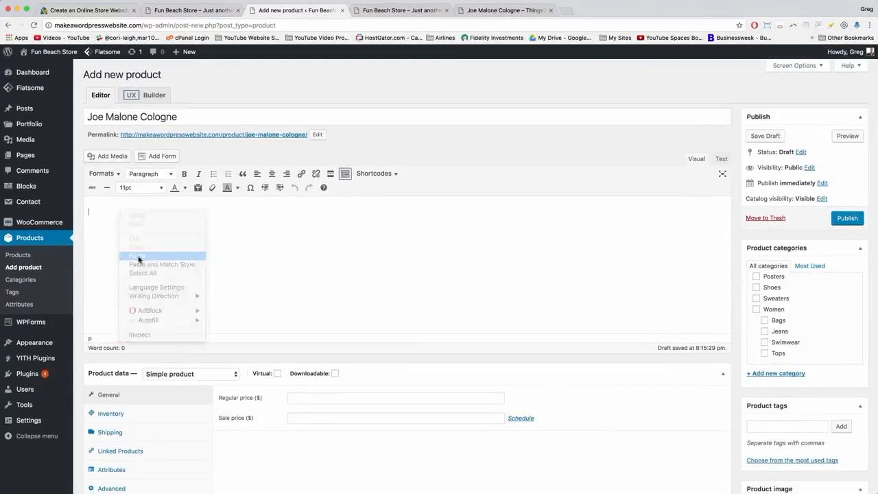
pyautogui.click(308, 399)
pyautogui.write('134.50')
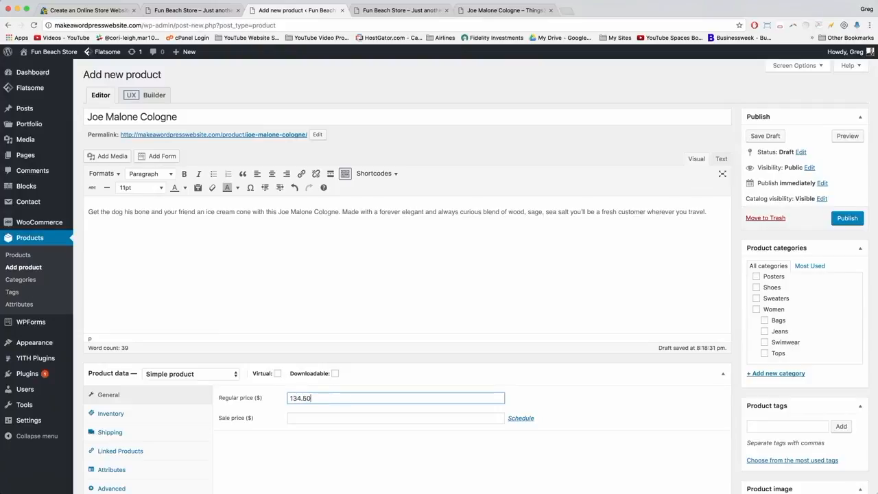
pyautogui.scroll(-5, 741, 274)
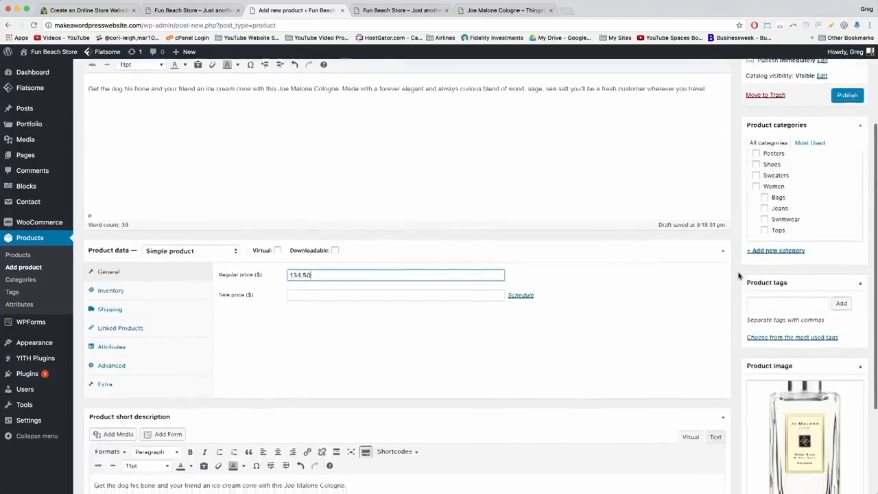
pyautogui.scroll(6, 805, 200)
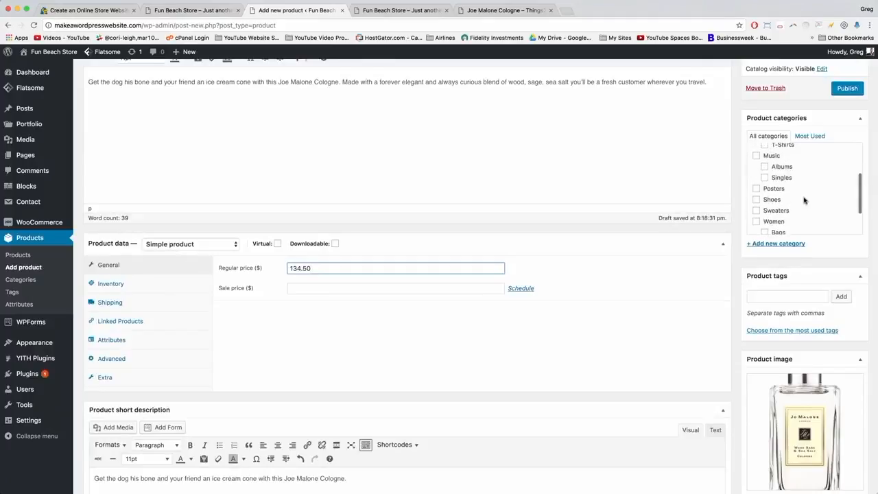
pyautogui.scroll(-3, 805, 200)
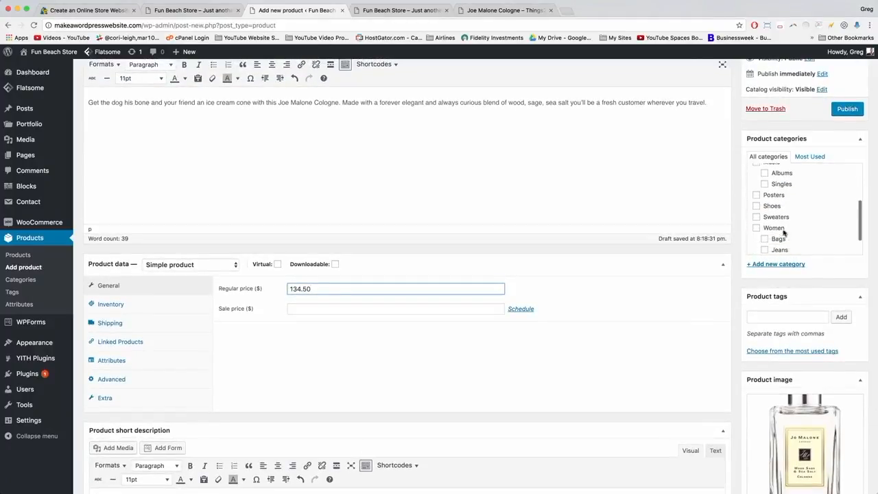
# Create a Fragrance product category with Men as its parent.
pyautogui.click(779, 263)
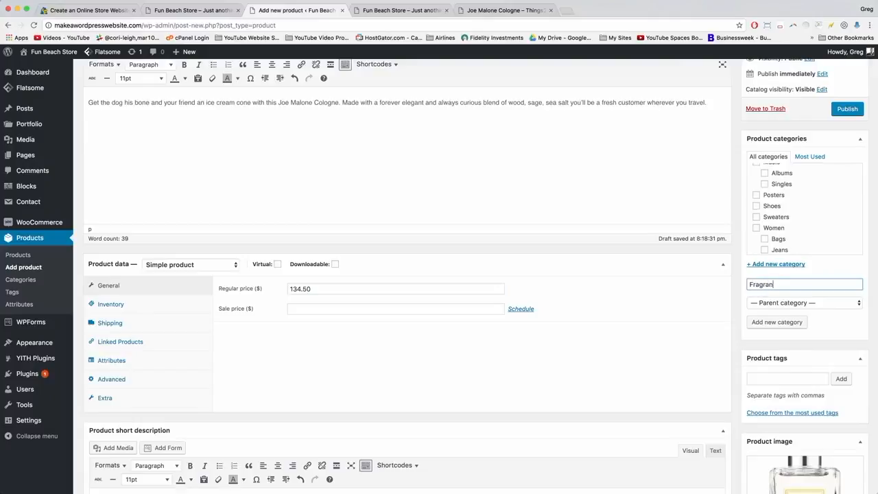
pyautogui.click(785, 303)
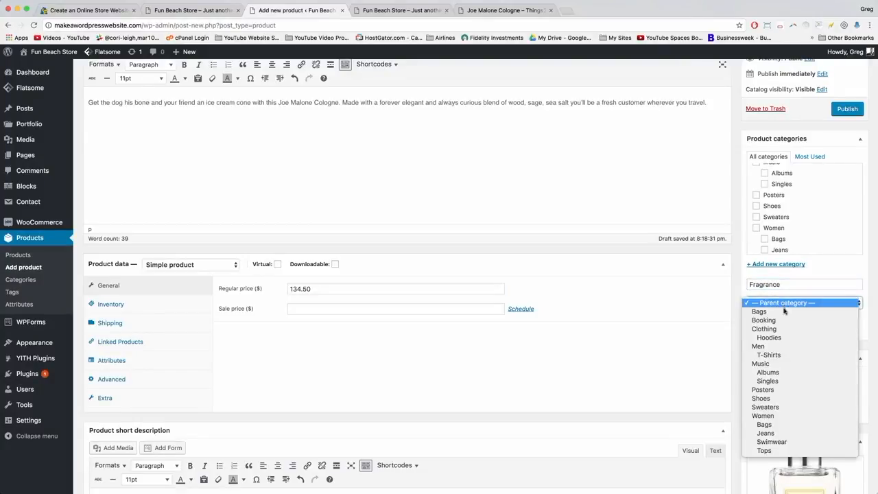
pyautogui.click(777, 348)
pyautogui.click(773, 323)
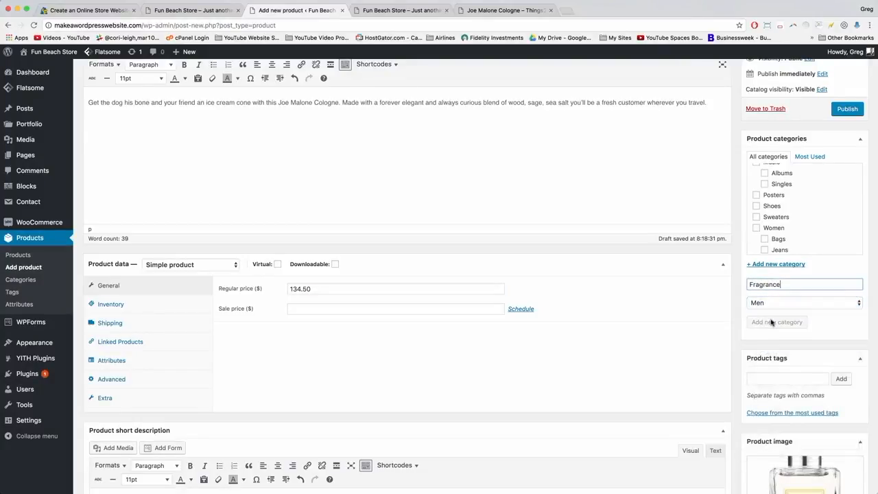
pyautogui.scroll(-6, 827, 343)
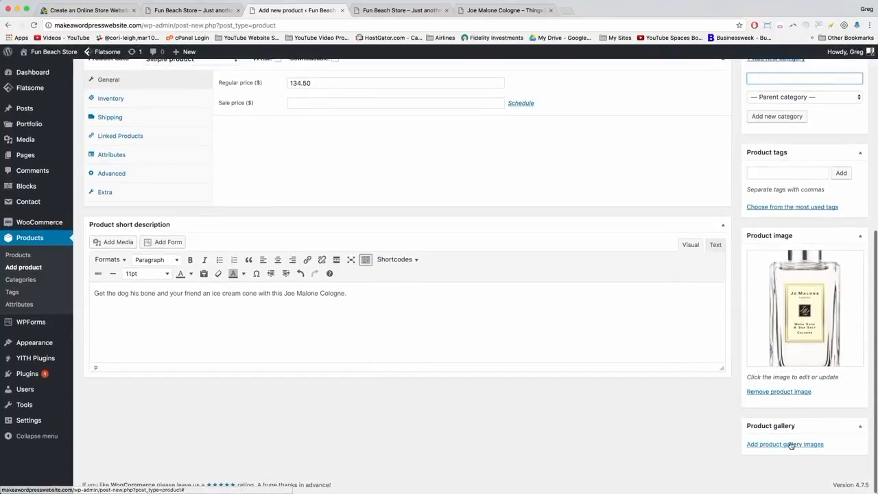
# Add the cologne box, Tasting Notes and green leaf images to the product gallery.
pyautogui.click(779, 444)
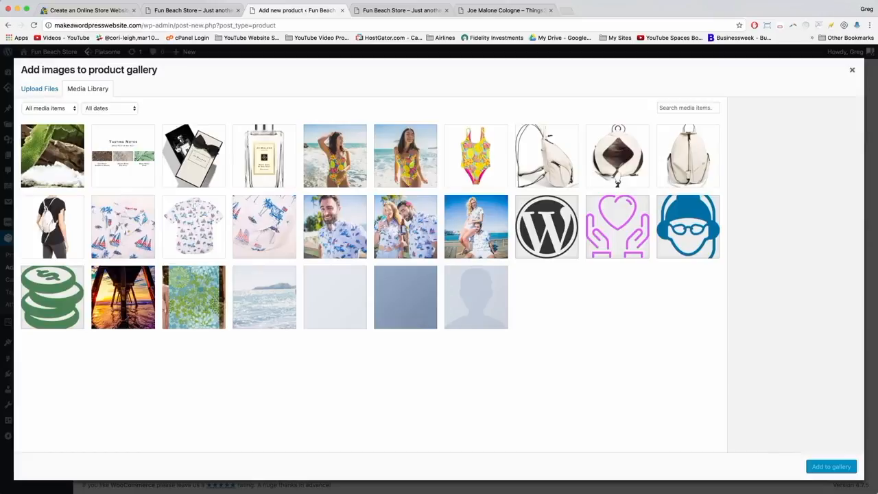
pyautogui.click(193, 155)
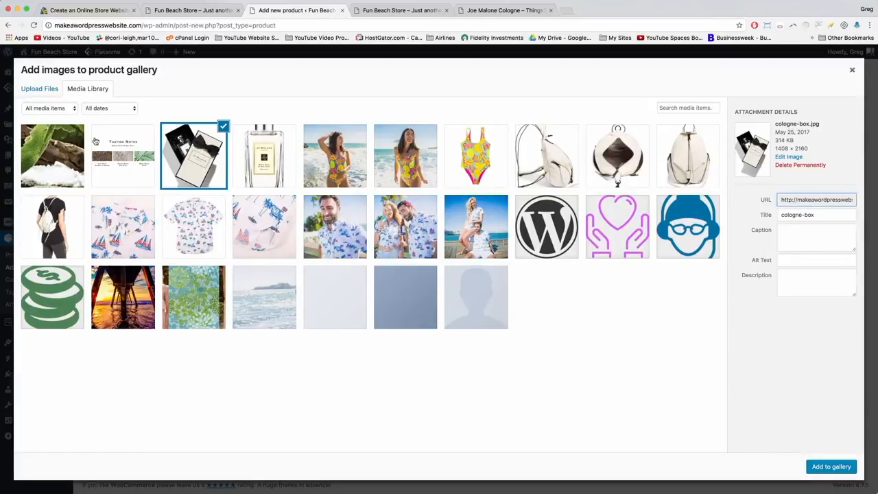
pyautogui.click(135, 140)
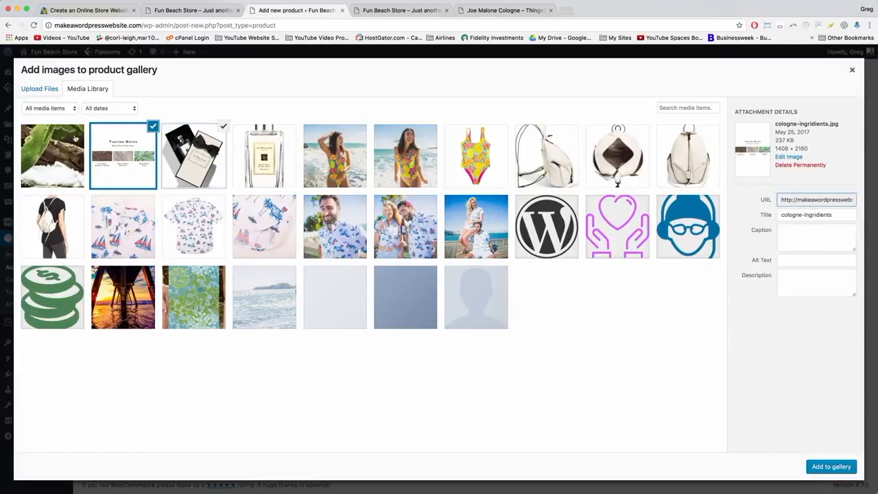
pyautogui.click(60, 155)
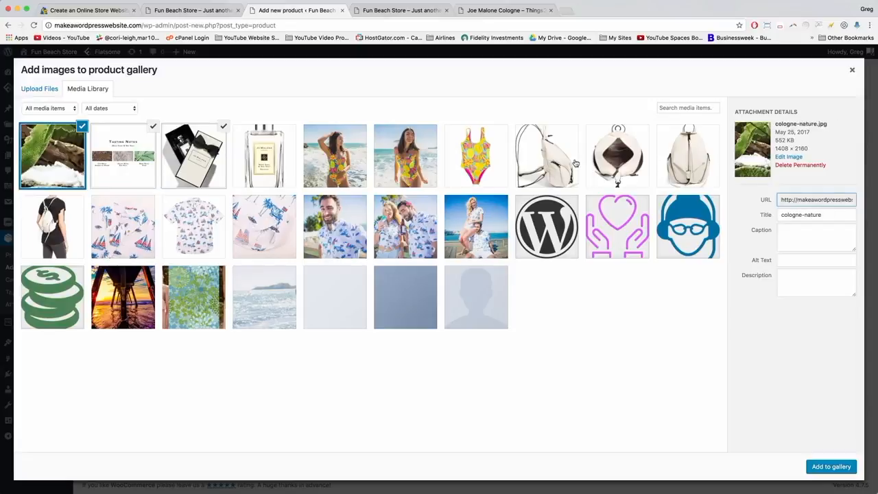
pyautogui.click(831, 467)
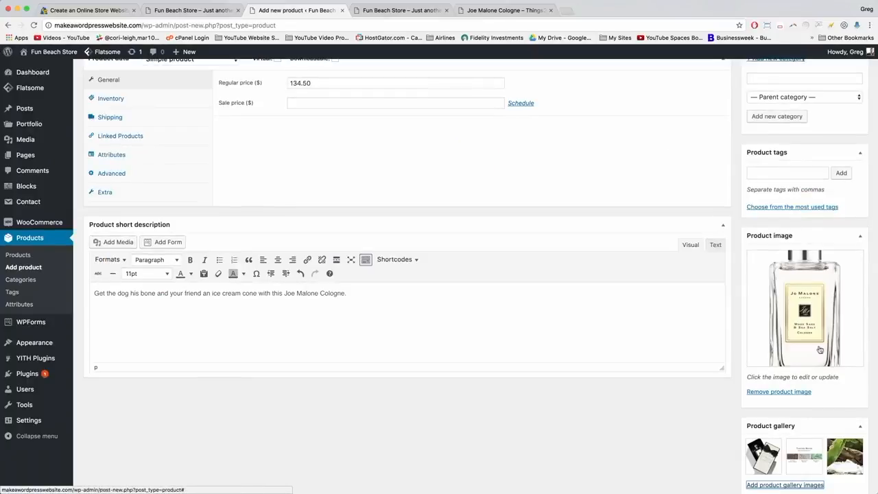
# Publish Joe Malone Cologne and reload the store homepage to see it.
pyautogui.scroll(10, 789, 263)
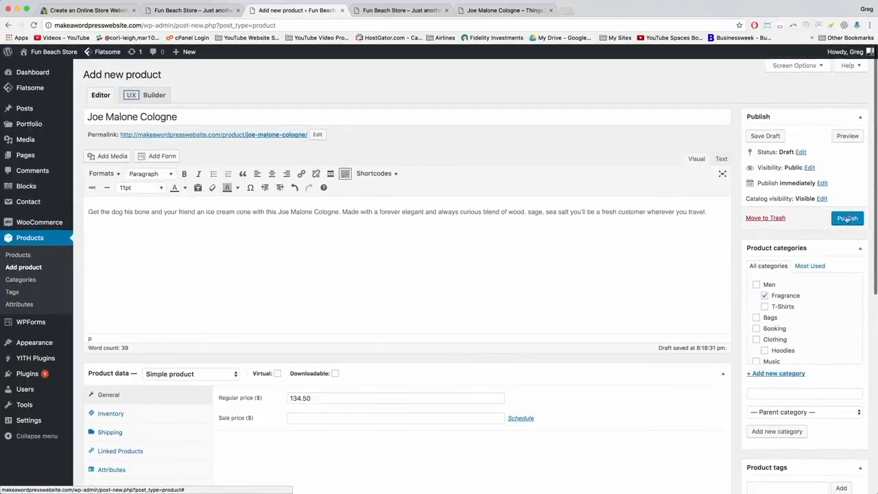
pyautogui.click(849, 218)
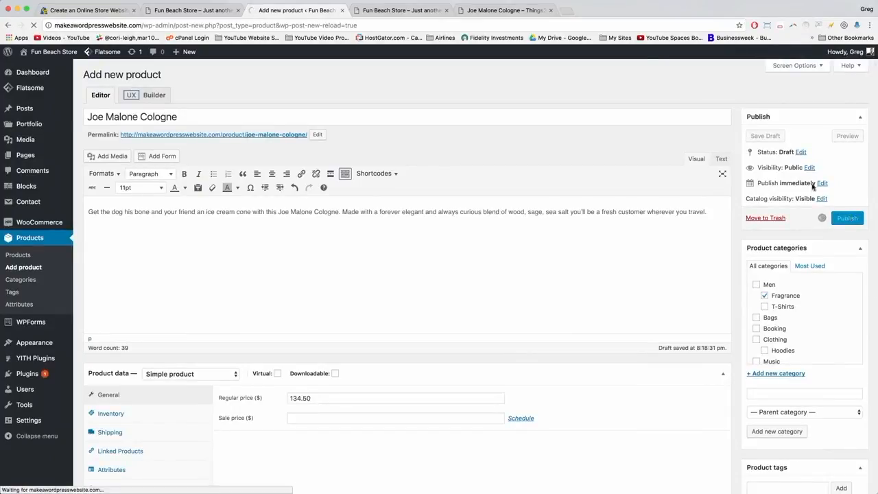
pyautogui.click(402, 10)
pyautogui.click(33, 26)
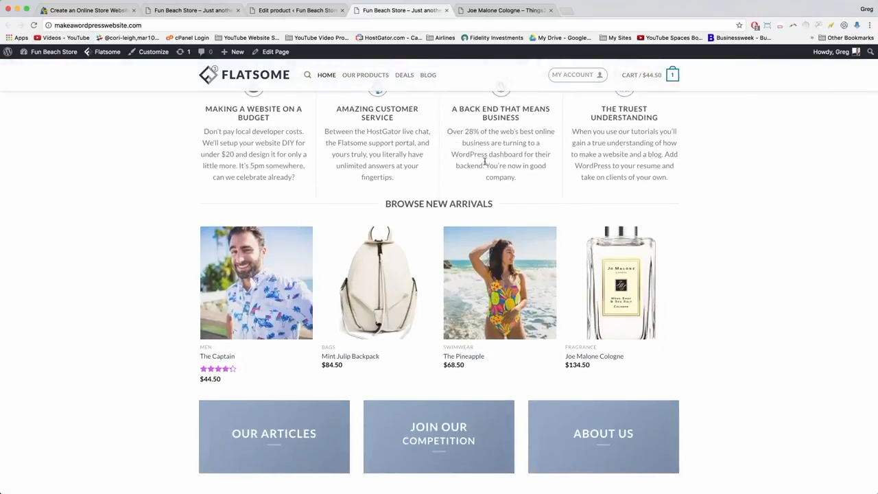
# Review the homepage new arrivals, including Joe Malone Cologne at $134.50.
pyautogui.moveTo(272, 324)
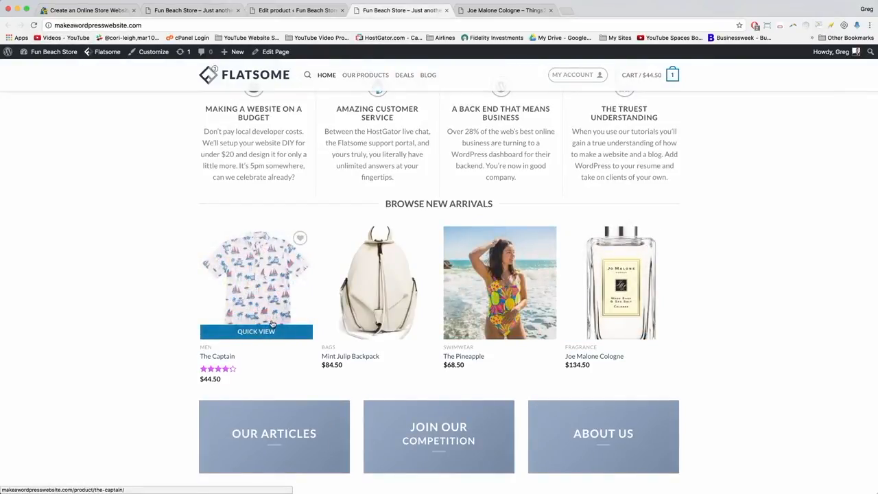
pyautogui.moveTo(663, 383)
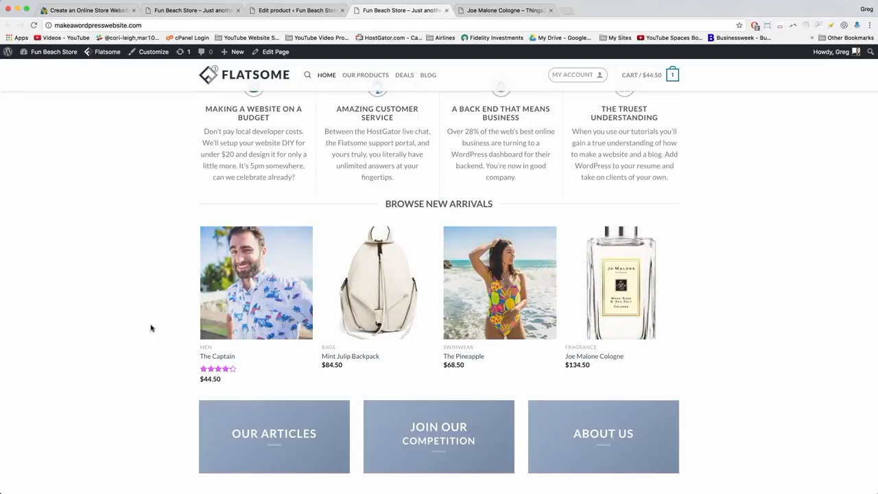
pyautogui.scroll(-1, 150, 293)
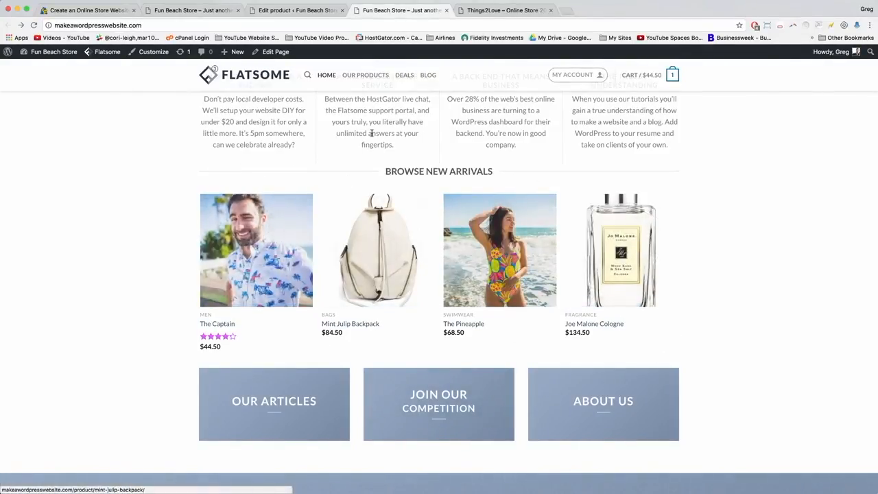
# Leave the Joe Malone Cologne editor and start a new product titled 'Pretty Pink Wedding Dress'.
pyautogui.click(295, 12)
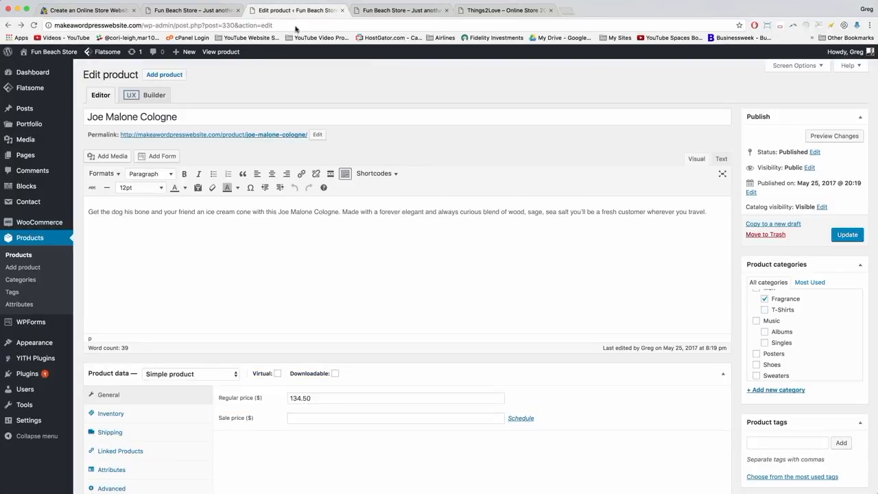
pyautogui.click(166, 78)
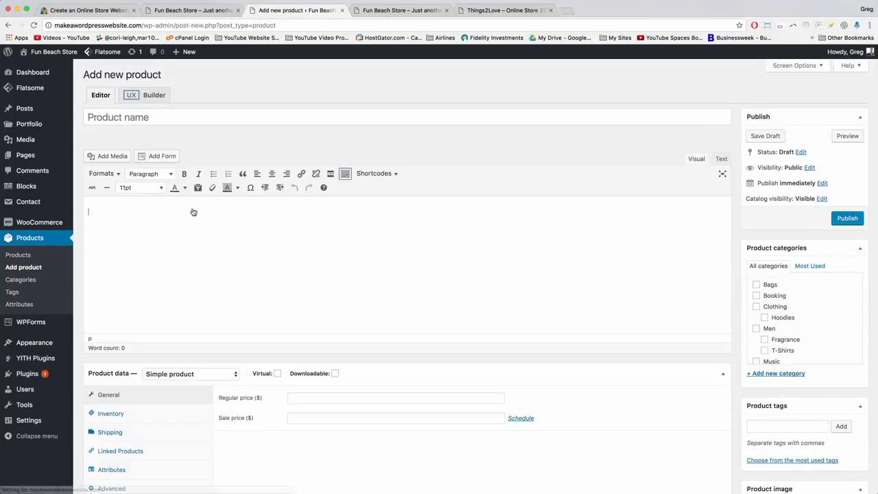
pyautogui.click(113, 122)
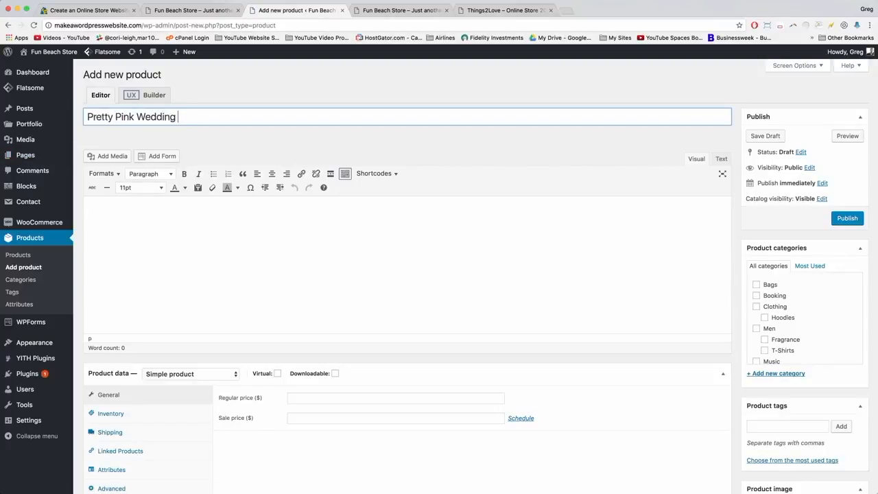
pyautogui.click(177, 202)
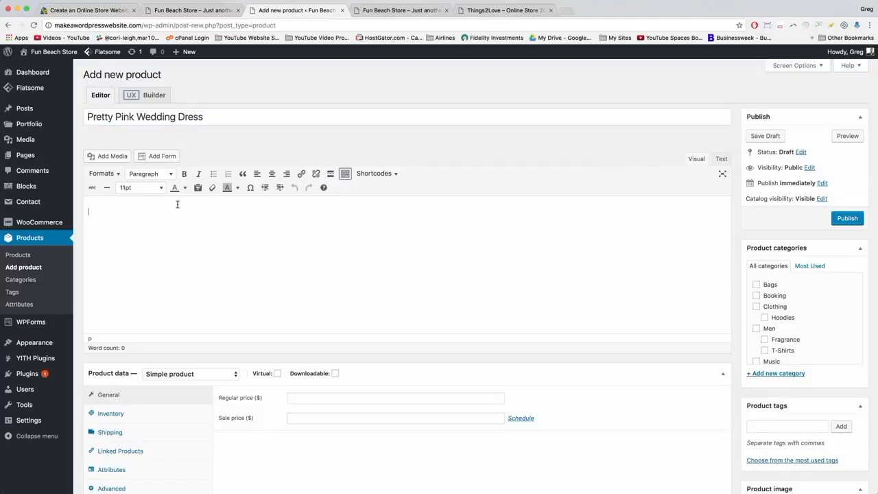
pyautogui.scroll(-5, 672, 255)
# Upload pink-dress-back, pink-dress-product and pink-dress-side, setting pink-dress-product as the product image.
pyautogui.click(771, 270)
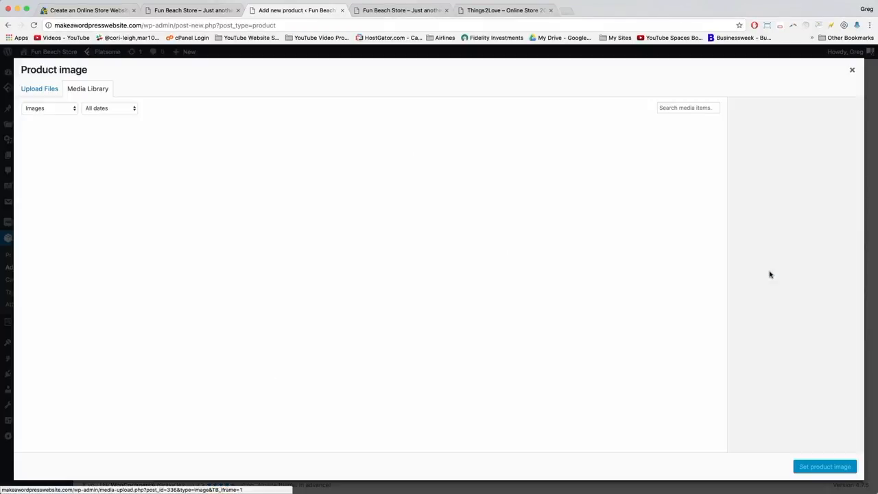
pyautogui.click(52, 89)
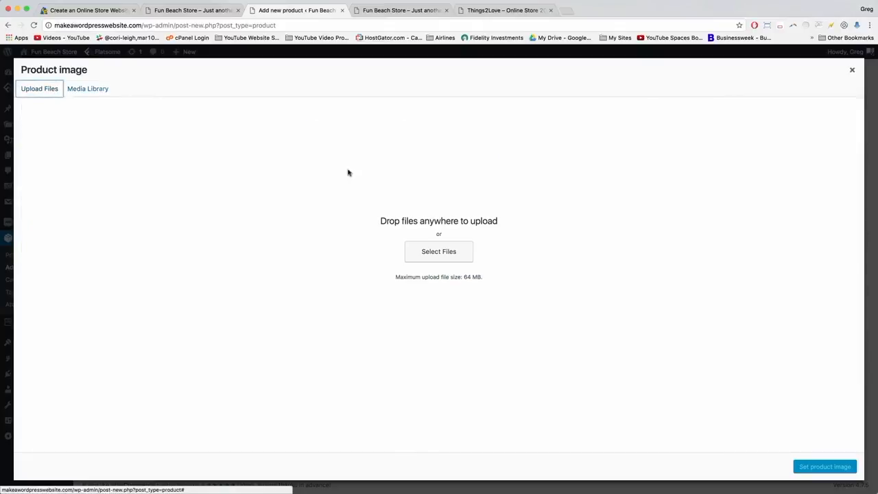
pyautogui.click(457, 252)
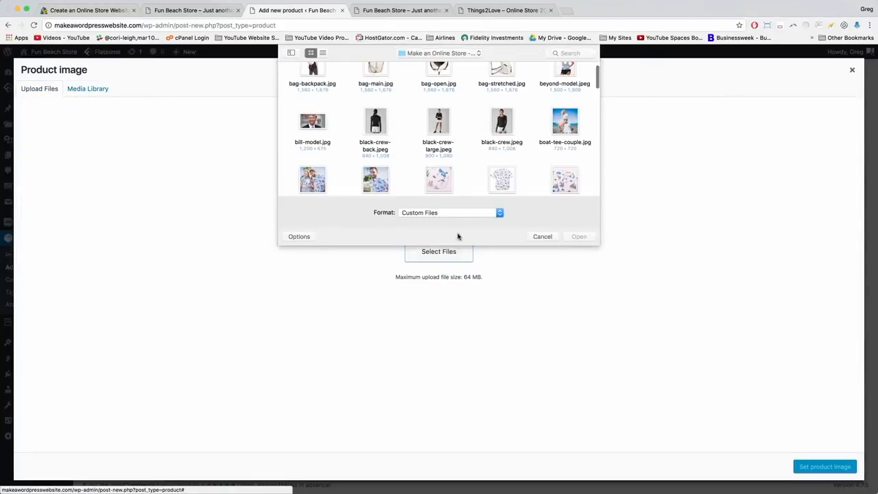
pyautogui.scroll(-10, 522, 90)
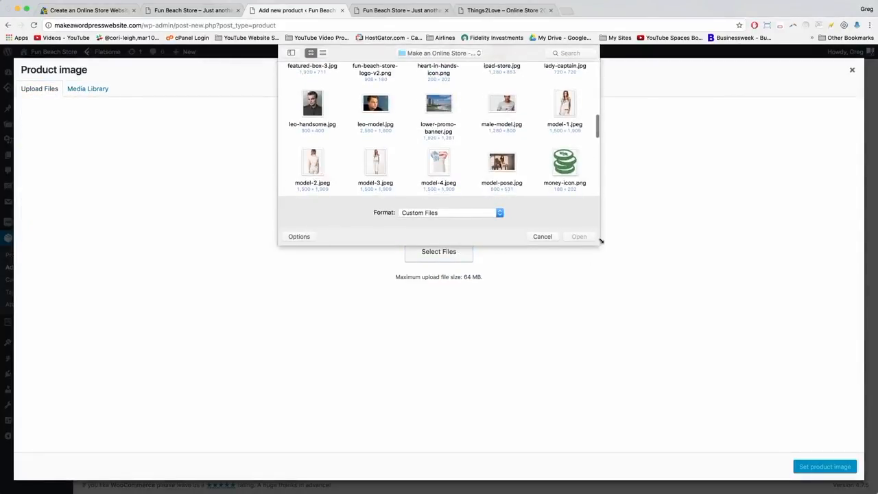
pyautogui.moveTo(602, 240); pyautogui.dragTo(812, 486)
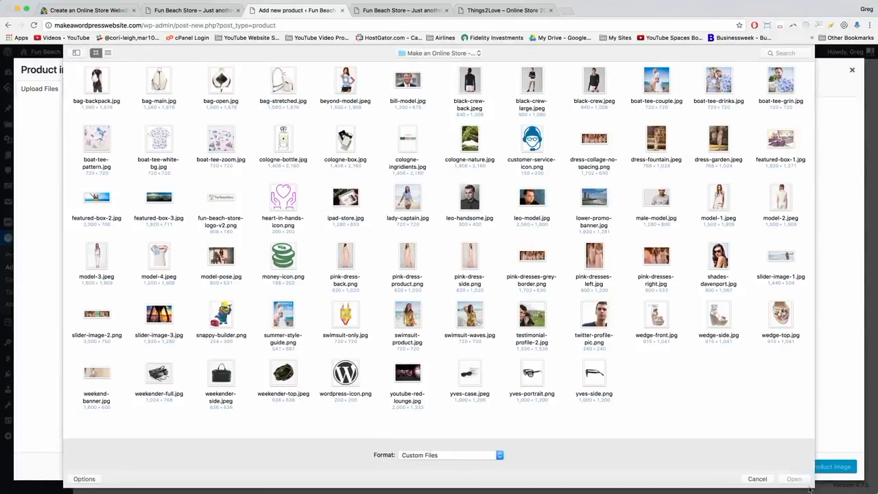
pyautogui.moveTo(320, 237); pyautogui.dragTo(485, 288)
pyautogui.press('Return')
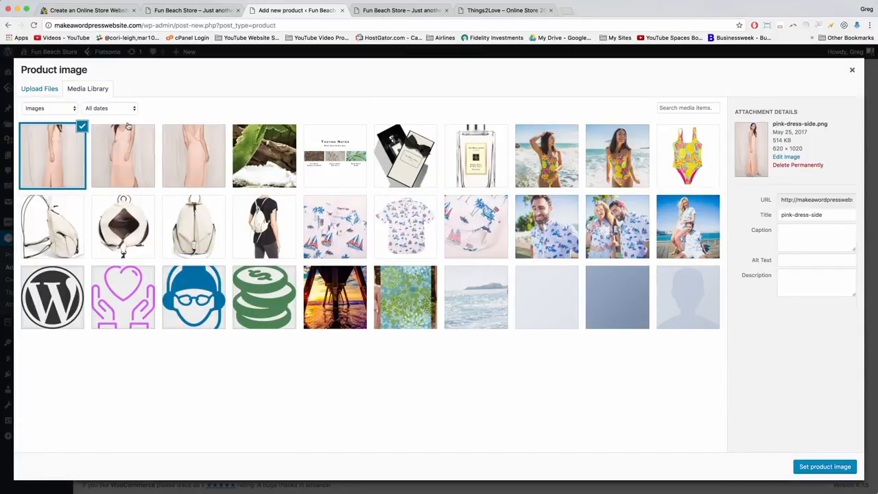
pyautogui.click(129, 142)
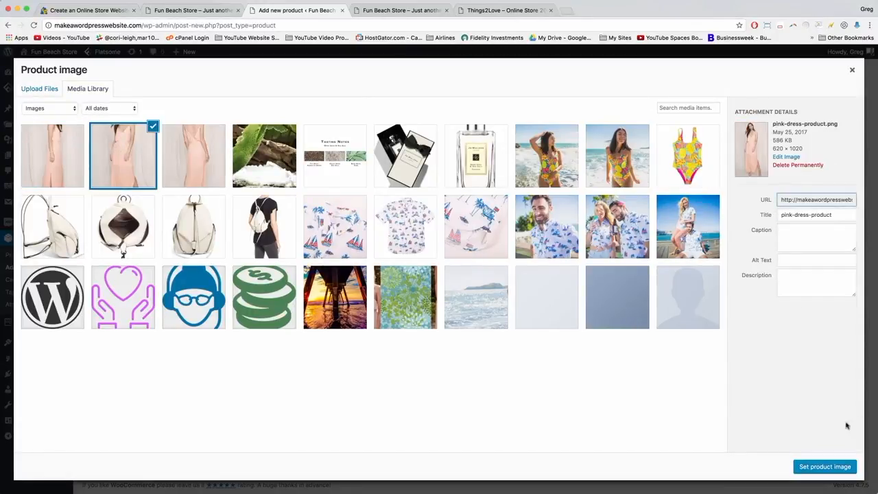
pyautogui.click(823, 470)
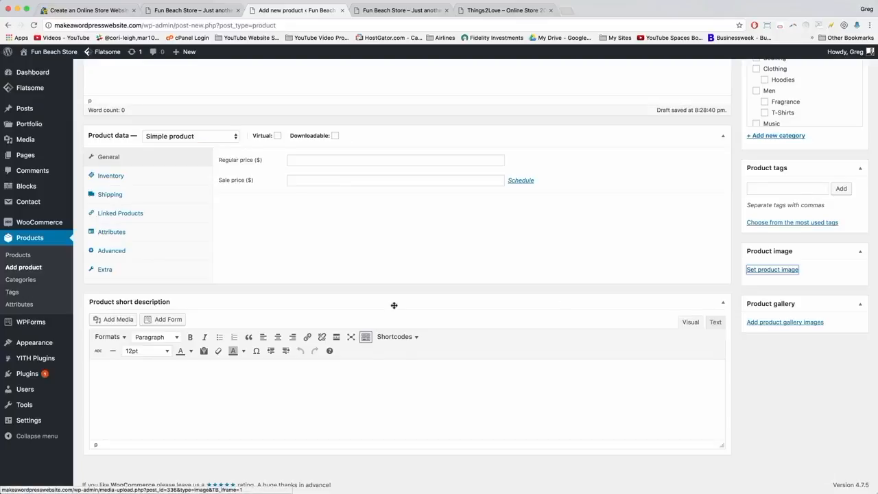
# Copy the reference Pretty Pink Wedding Dress short description into the new product's short description.
pyautogui.click(494, 10)
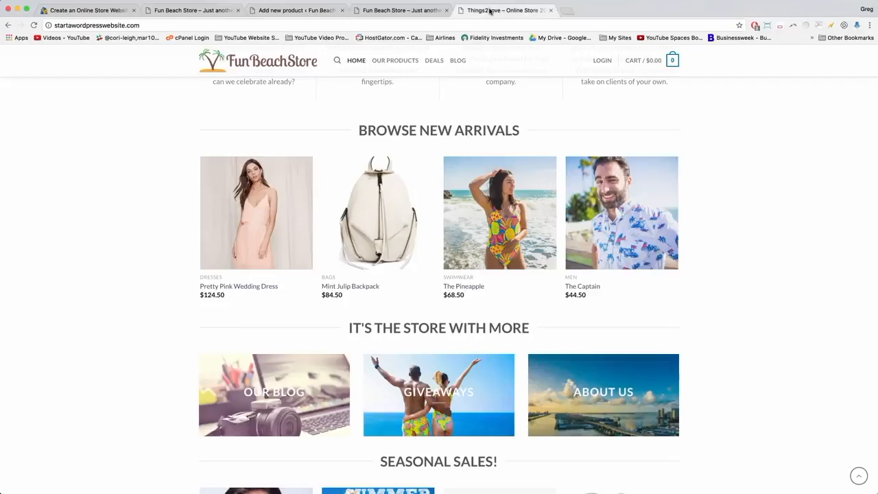
pyautogui.click(262, 216)
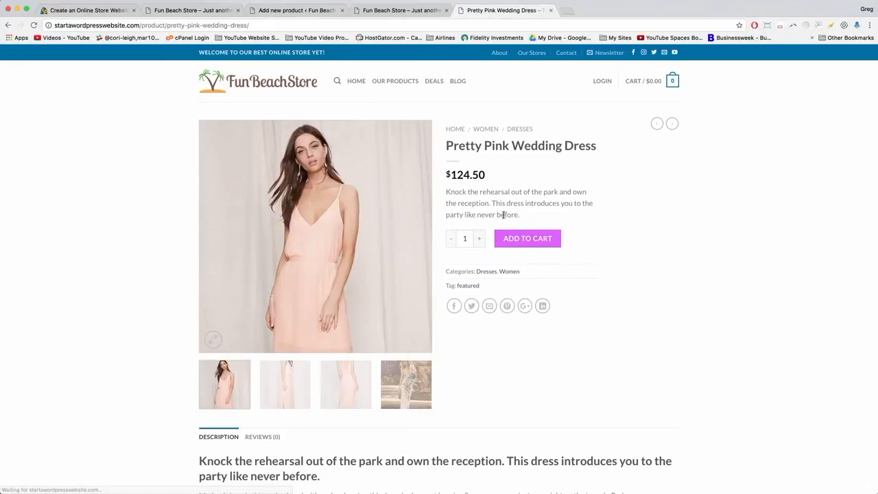
pyautogui.moveTo(520, 215); pyautogui.dragTo(444, 187)
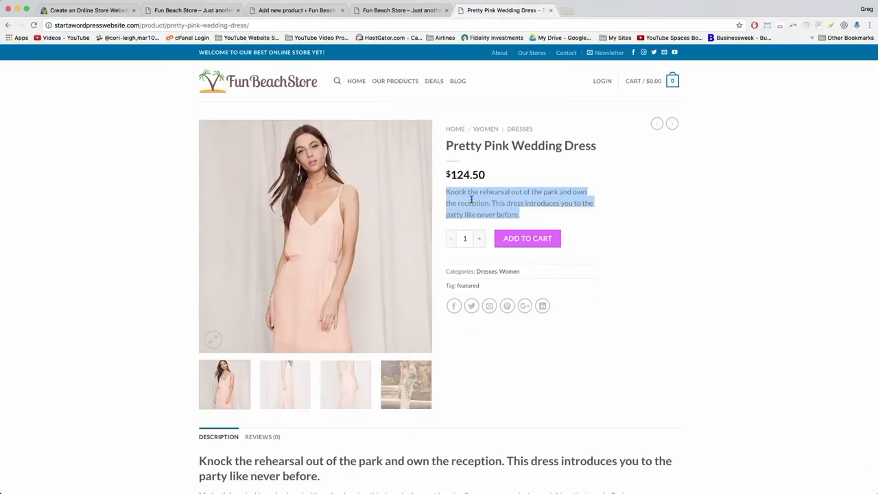
pyautogui.rightClick(472, 199)
pyautogui.click(484, 216)
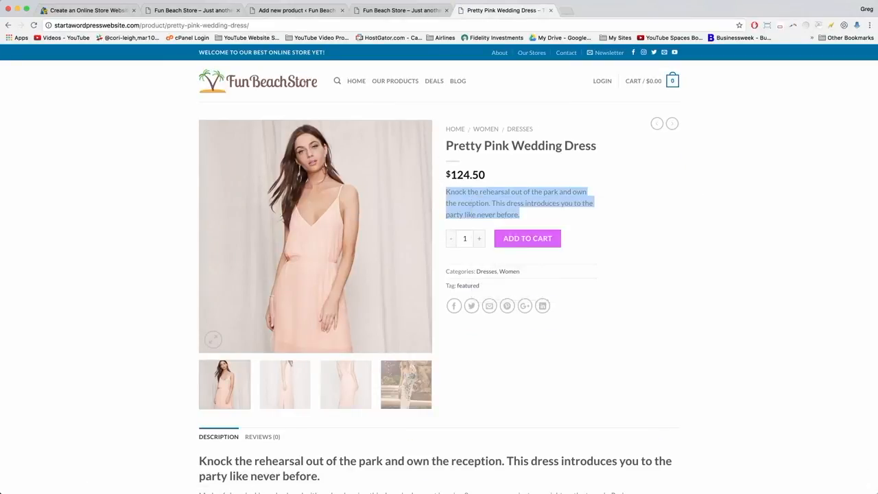
pyautogui.click(279, 10)
pyautogui.scroll(-3, 192, 367)
pyautogui.rightClick(102, 361)
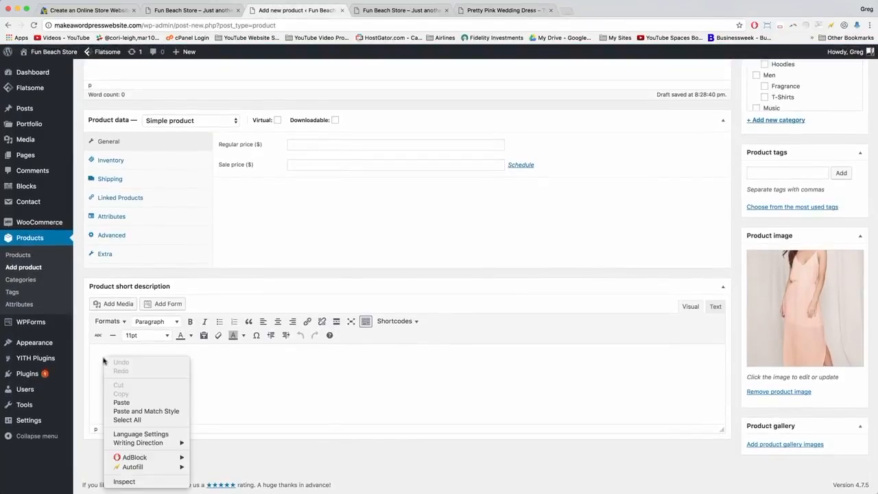
pyautogui.click(116, 401)
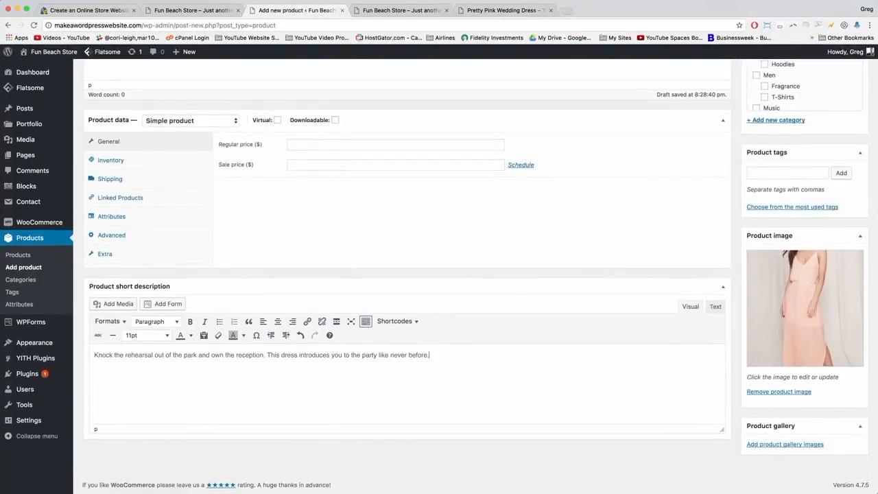
# Copy the 'Knock the rehearsal…' heading and sheep's-skin paragraph into the main description.
pyautogui.click(503, 10)
pyautogui.scroll(-3, 384, 316)
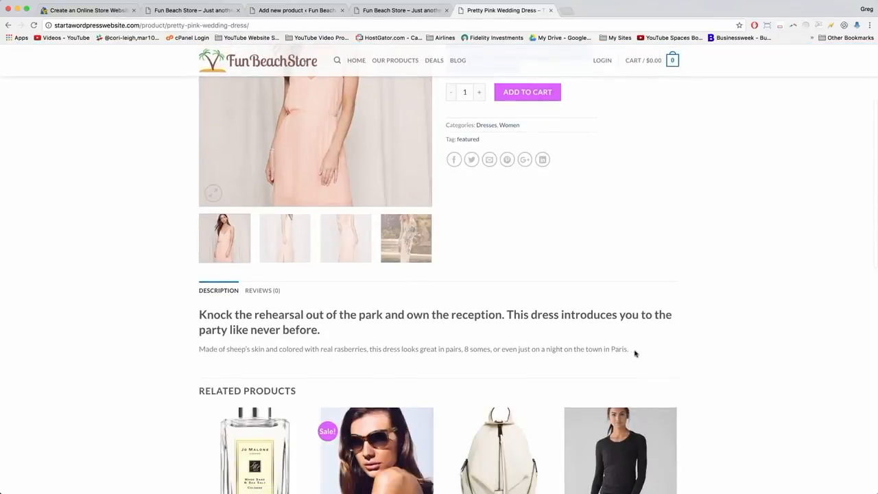
pyautogui.moveTo(639, 349); pyautogui.dragTo(194, 316)
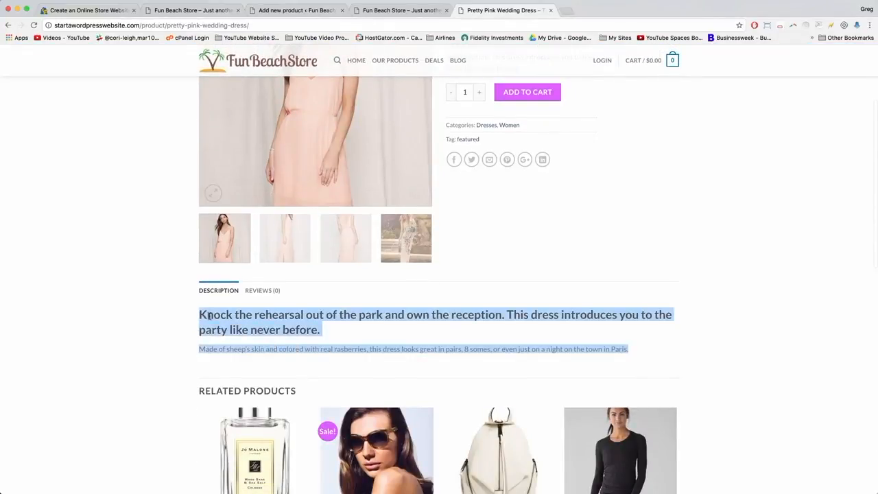
pyautogui.rightClick(210, 315)
pyautogui.click(226, 337)
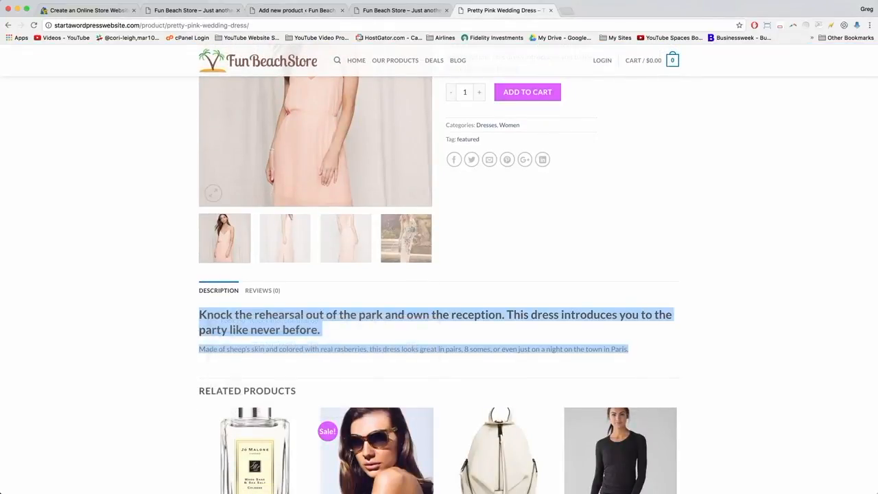
pyautogui.click(297, 10)
pyautogui.scroll(5, 279, 269)
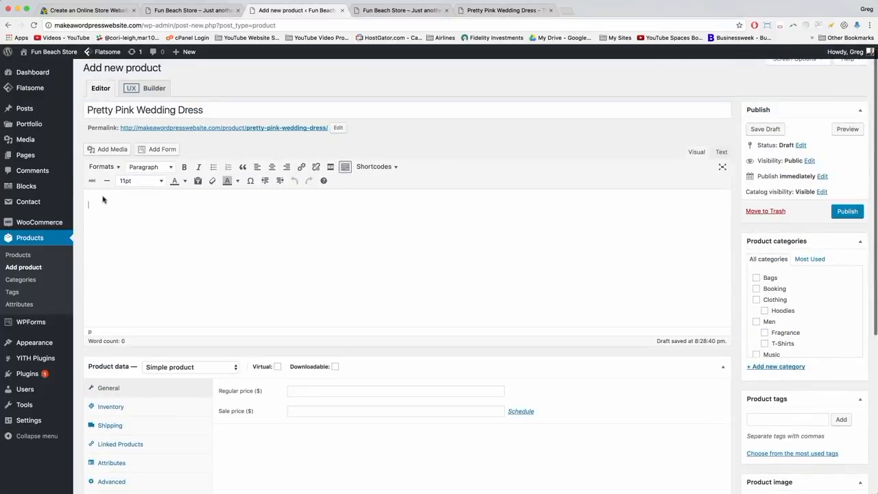
pyautogui.rightClick(130, 204)
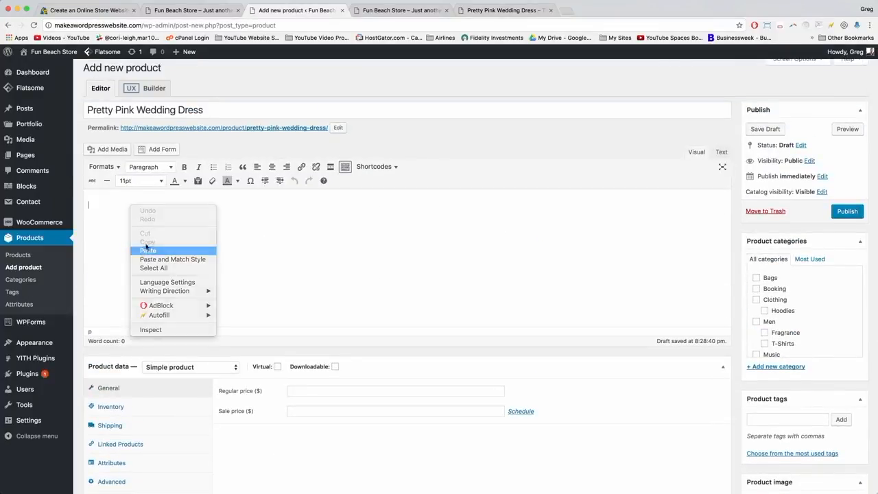
pyautogui.click(146, 250)
pyautogui.click(493, 11)
pyautogui.scroll(5, 410, 161)
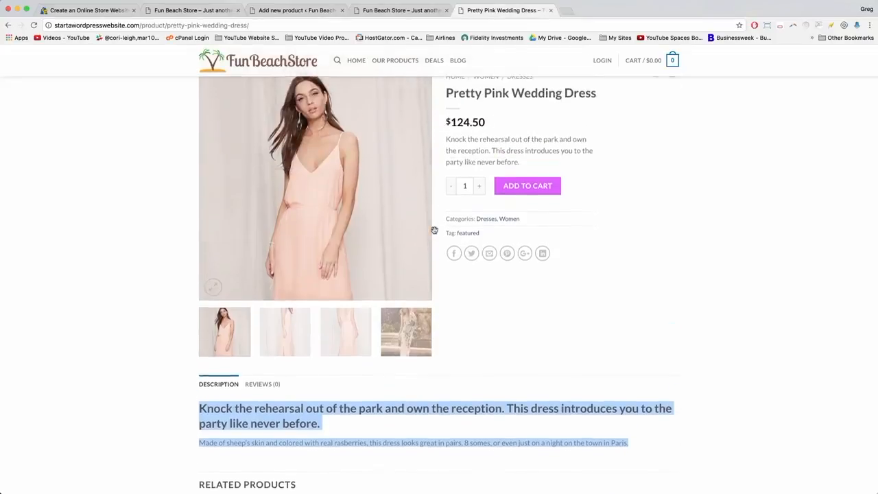
pyautogui.click(274, 10)
# Set the dress's regular price to 124.50.
pyautogui.scroll(-3, 347, 251)
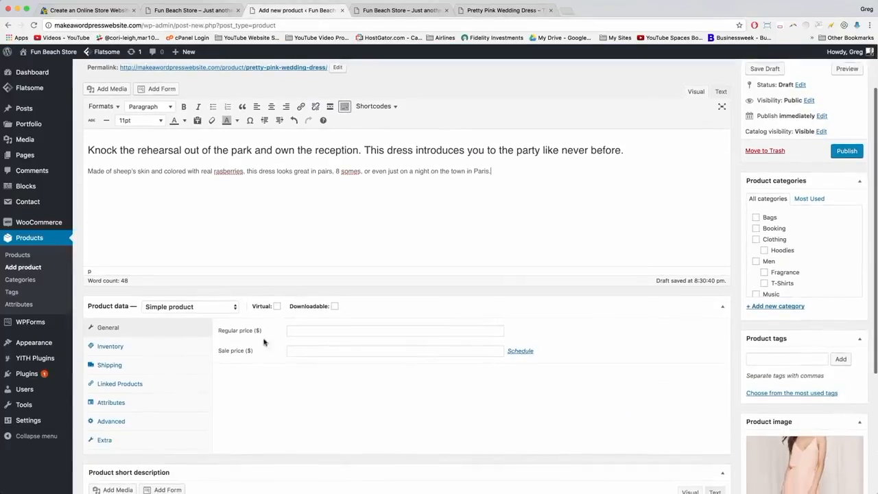
pyautogui.click(294, 331)
pyautogui.write('124.50')
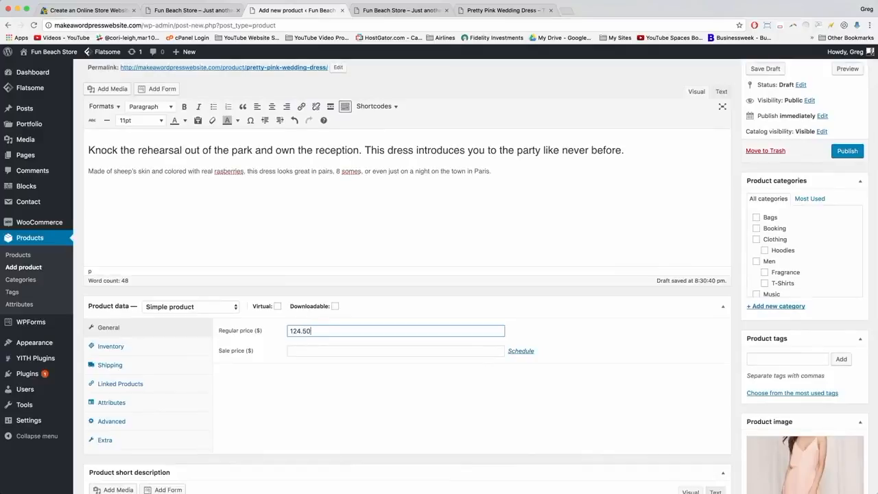
pyautogui.scroll(2, 796, 306)
pyautogui.scroll(-5, 796, 306)
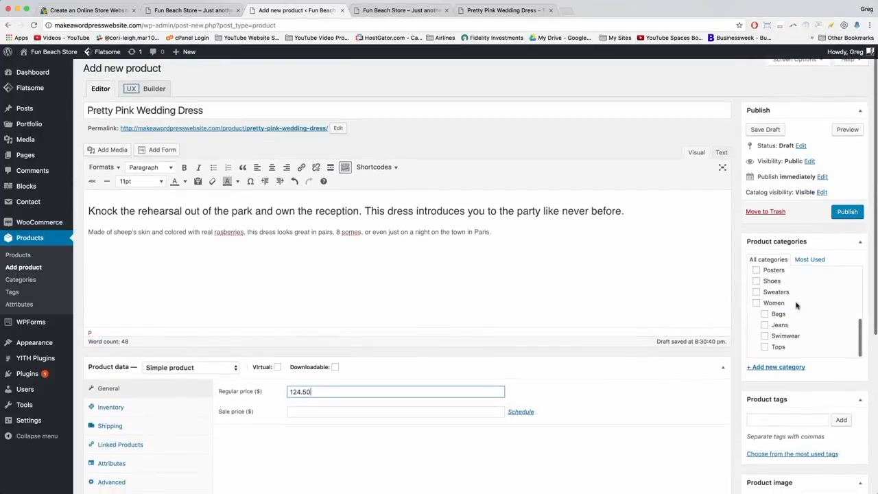
pyautogui.scroll(3, 796, 306)
pyautogui.scroll(-2, 776, 319)
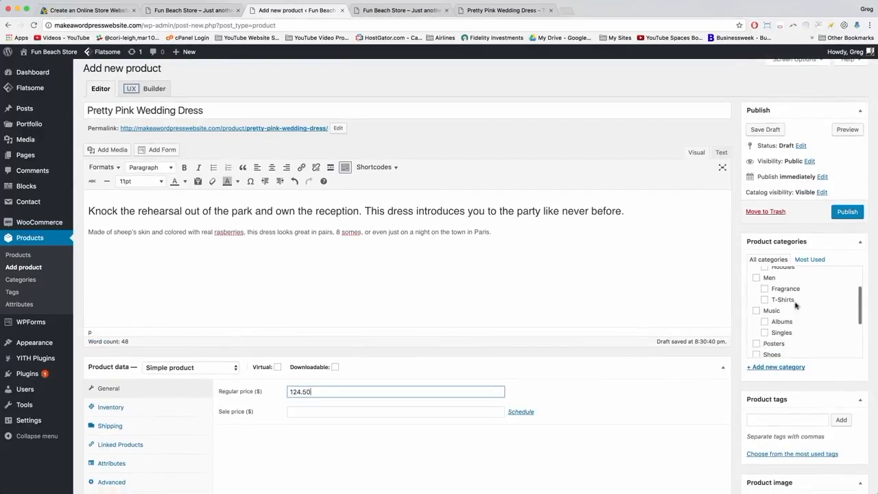
pyautogui.scroll(2, 774, 322)
pyautogui.scroll(-6, 773, 322)
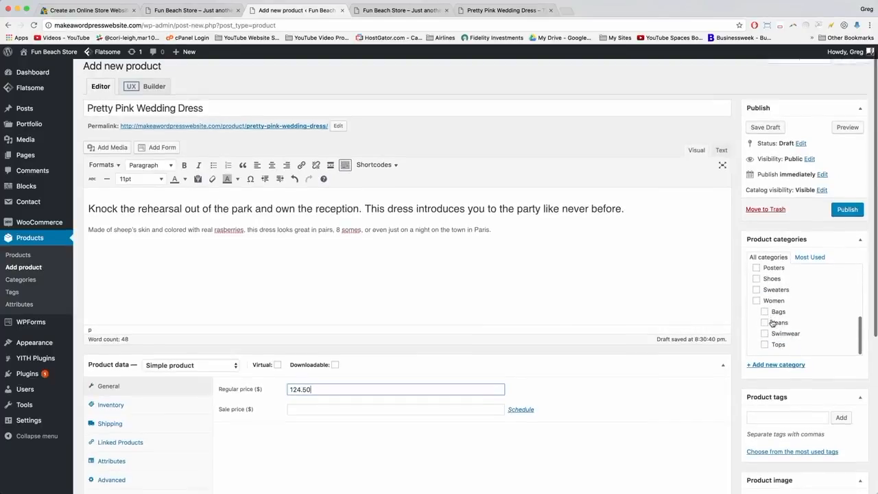
# Create a Dresses category under Women and publish the product.
pyautogui.click(771, 361)
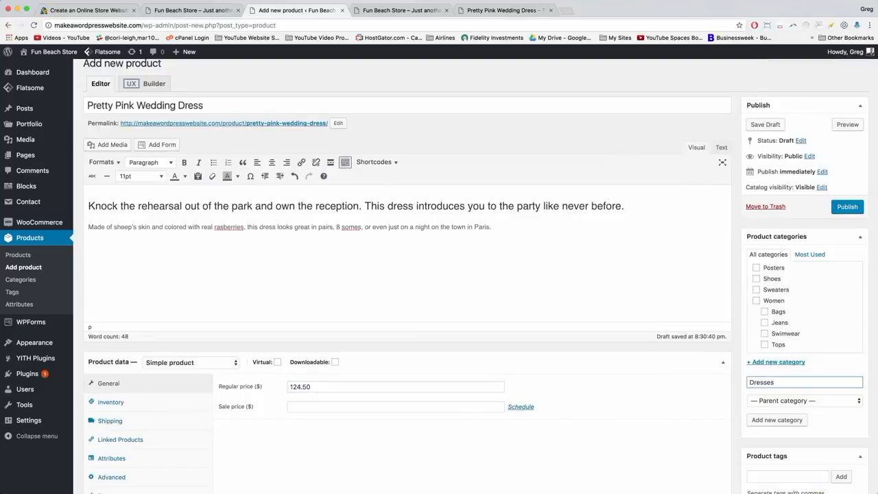
pyautogui.click(757, 404)
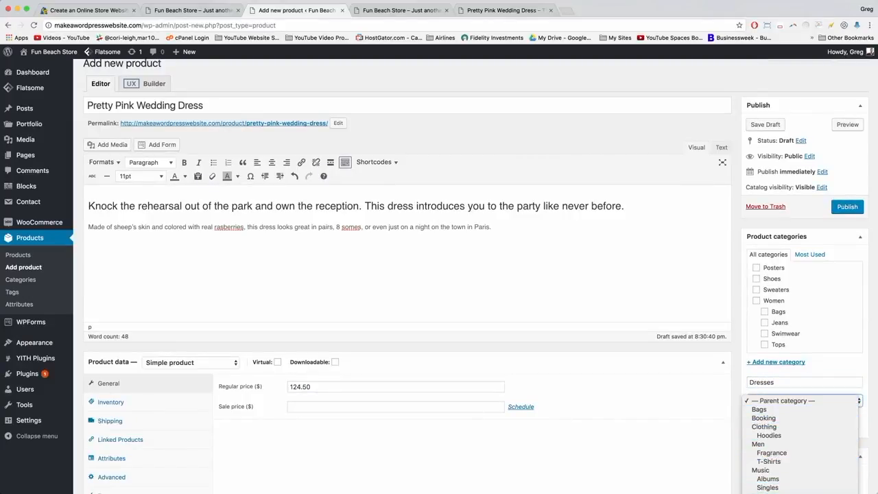
pyautogui.press('Return')
pyautogui.click(786, 423)
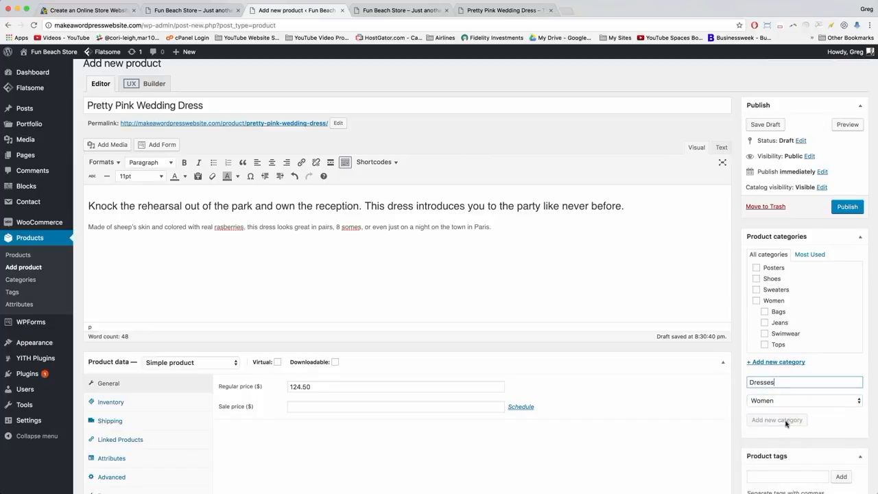
pyautogui.click(848, 218)
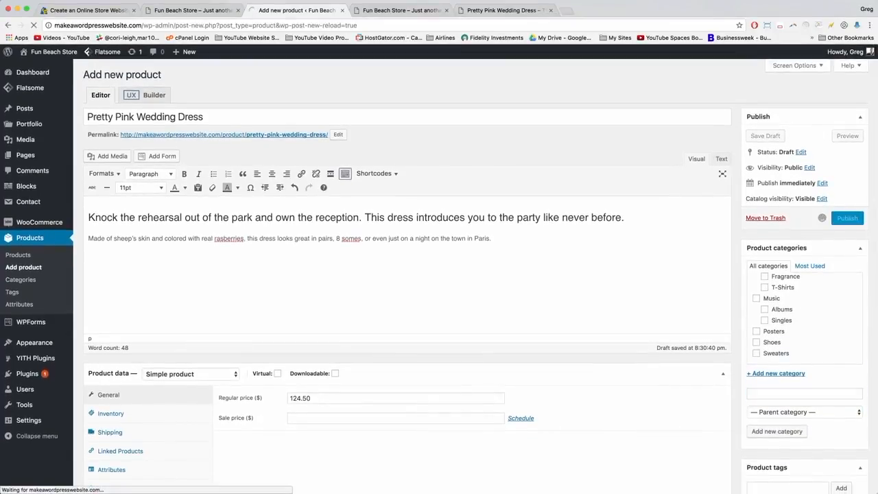
pyautogui.click(417, 11)
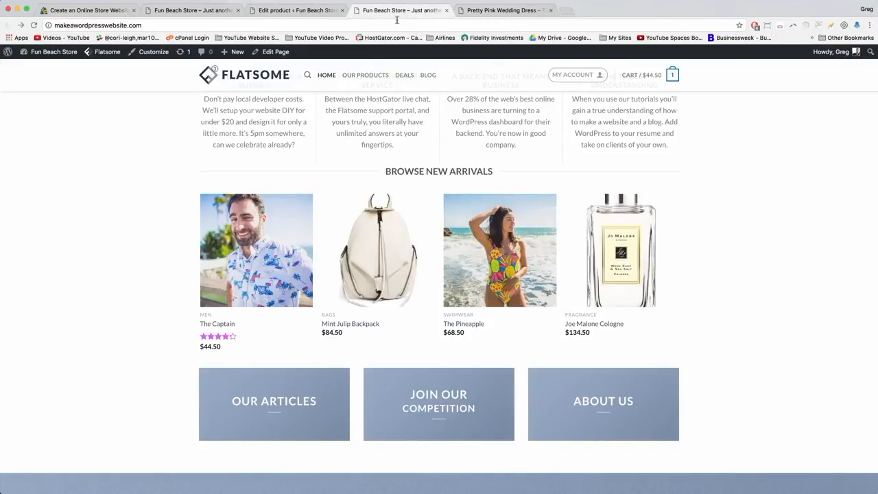
# Reload the homepage and slide the New Arrivals carousel back three times to reveal the pink dress.
pyautogui.click(398, 28)
pyautogui.press('Return')
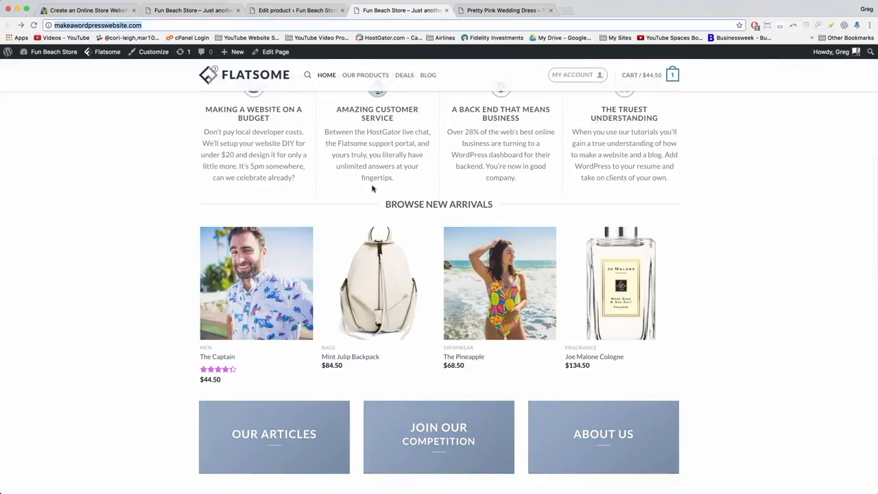
pyautogui.scroll(-1, 426, 212)
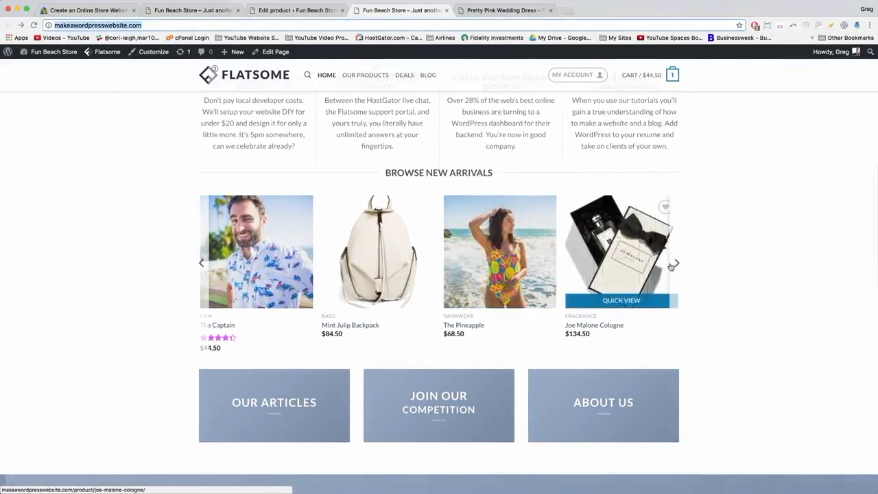
pyautogui.click(202, 263)
pyautogui.click(201, 263)
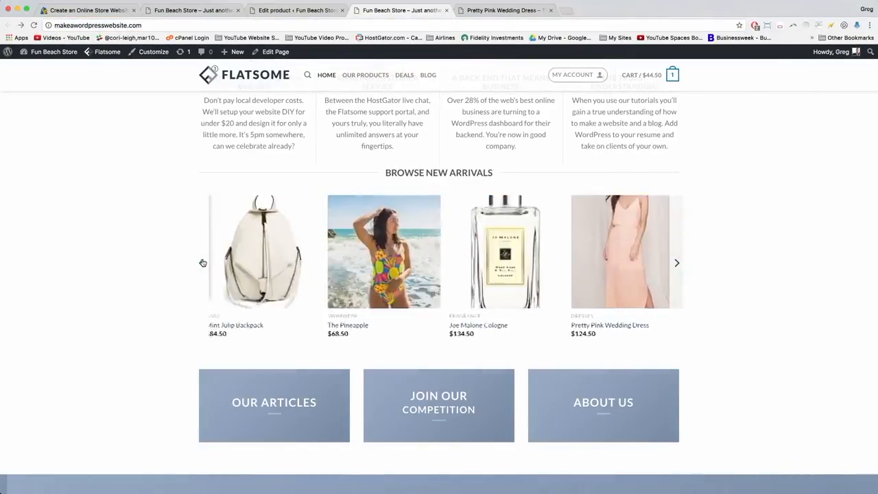
pyautogui.click(202, 262)
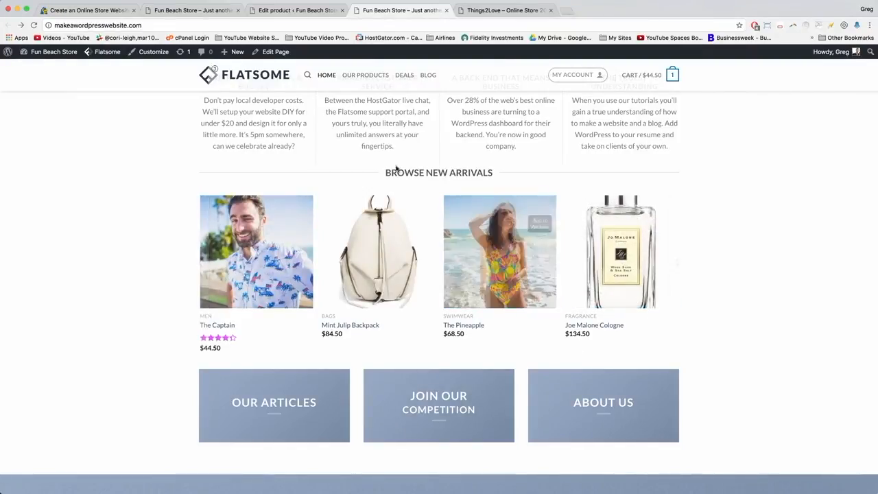
pyautogui.scroll(-3, 348, 318)
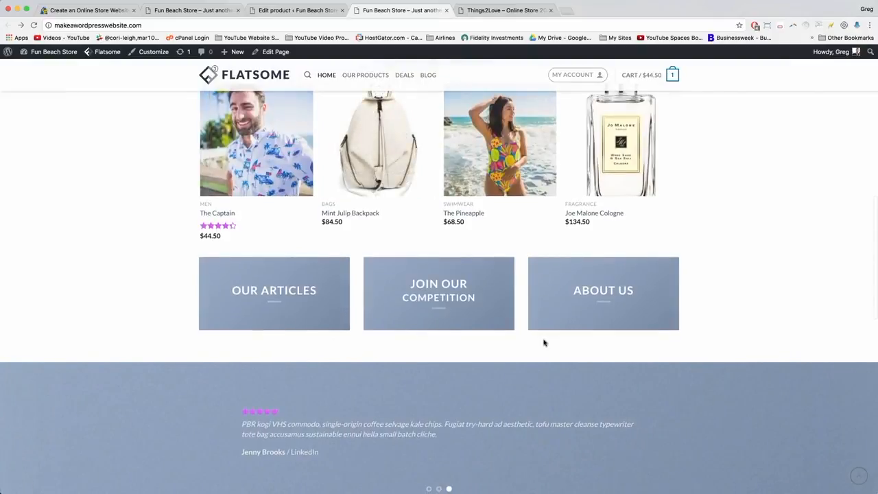
pyautogui.scroll(1, 407, 350)
pyautogui.scroll(4, 407, 350)
pyautogui.scroll(-2, 384, 309)
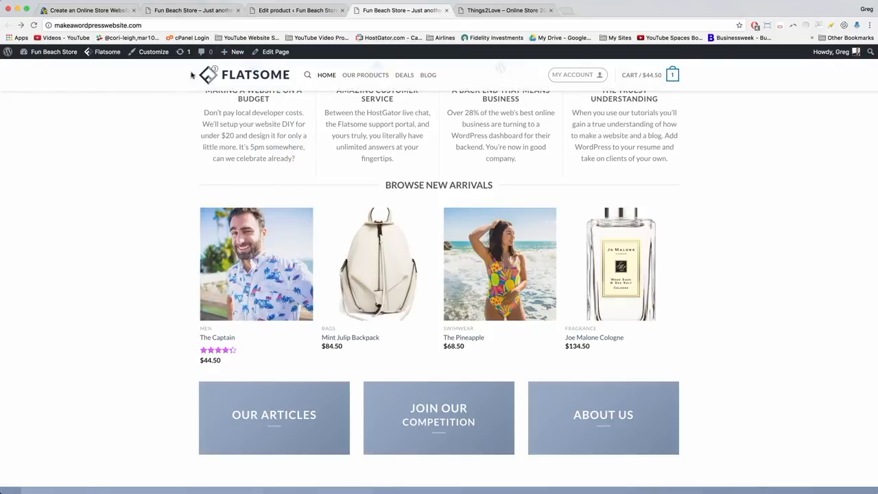
pyautogui.moveTo(272, 54)
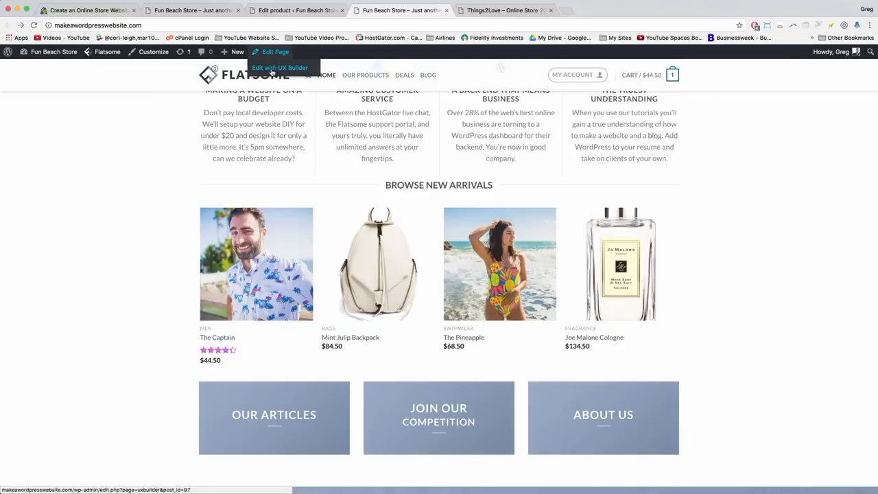
# Open the homepage in UX Builder in a new tab beside the store tab and select Products.
pyautogui.rightClick(272, 72)
pyautogui.click(295, 73)
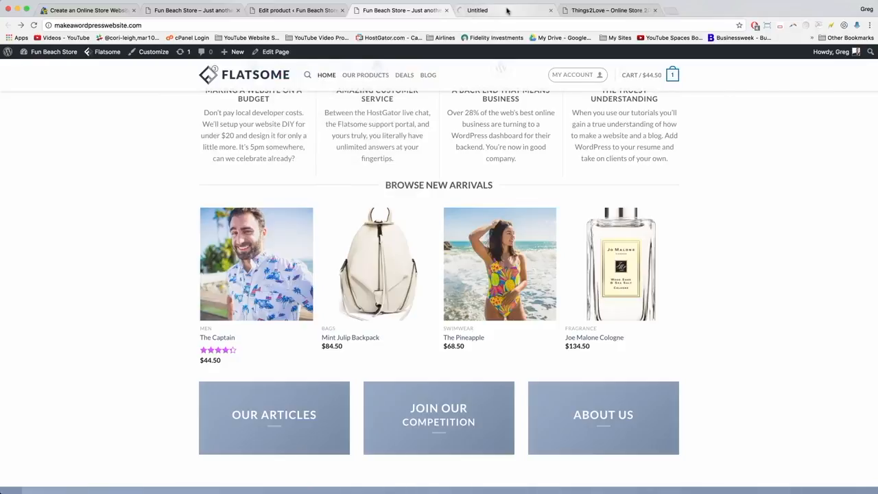
pyautogui.click(511, 10)
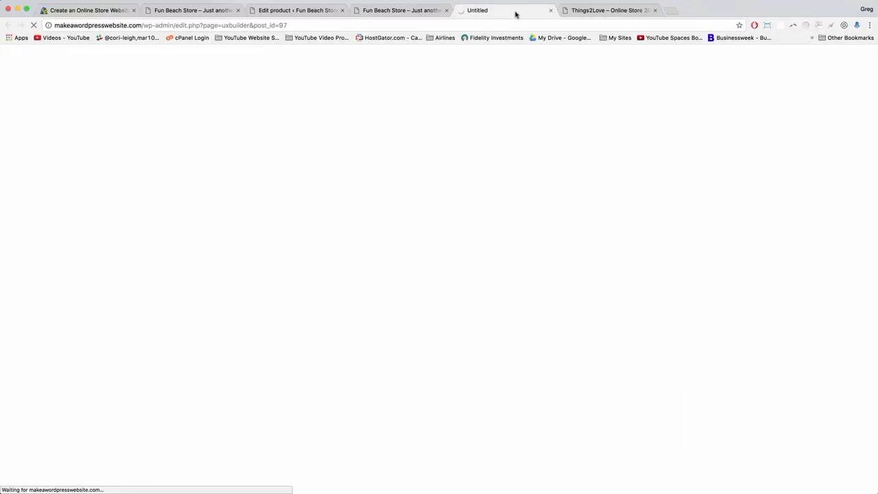
pyautogui.click(219, 11)
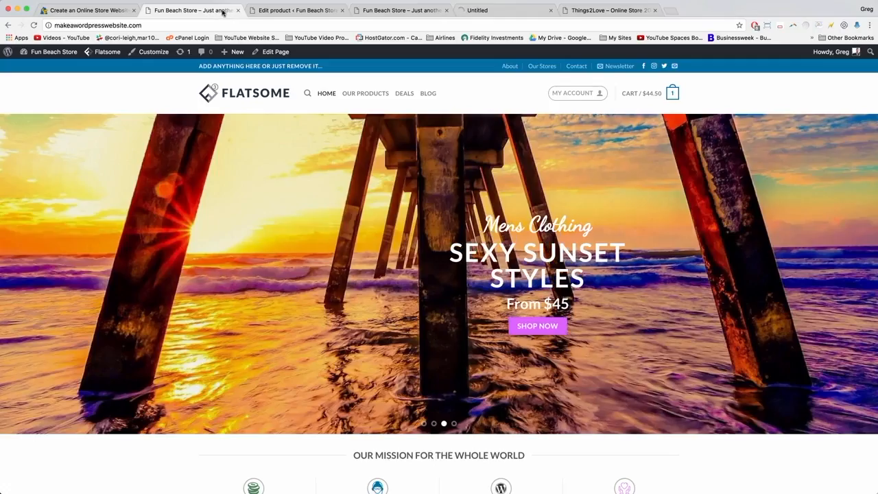
pyautogui.click(513, 10)
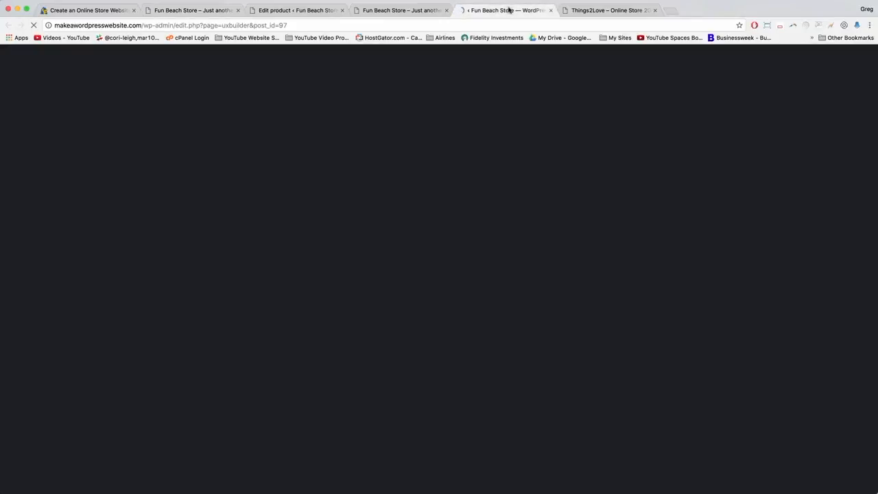
pyautogui.moveTo(516, 10); pyautogui.dragTo(238, 11)
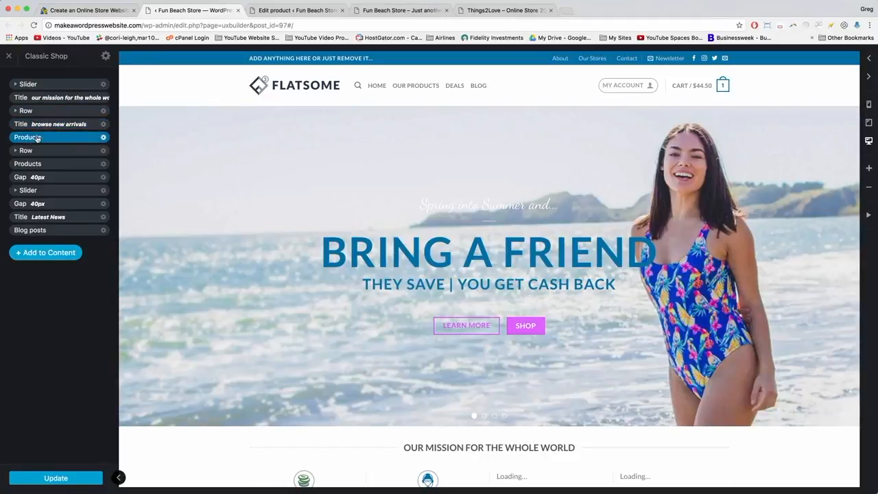
pyautogui.click(37, 137)
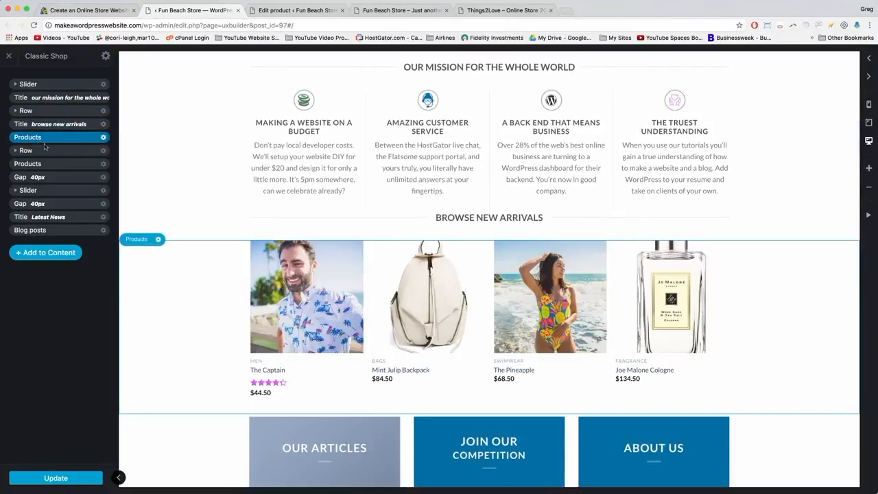
# Filter the Browse New Arrivals products element to the featured tag and apply the change.
pyautogui.click(103, 138)
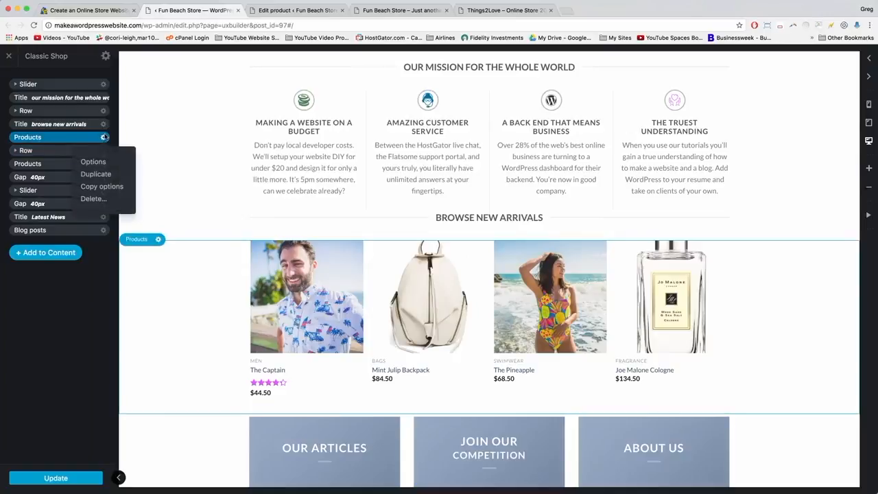
pyautogui.click(103, 165)
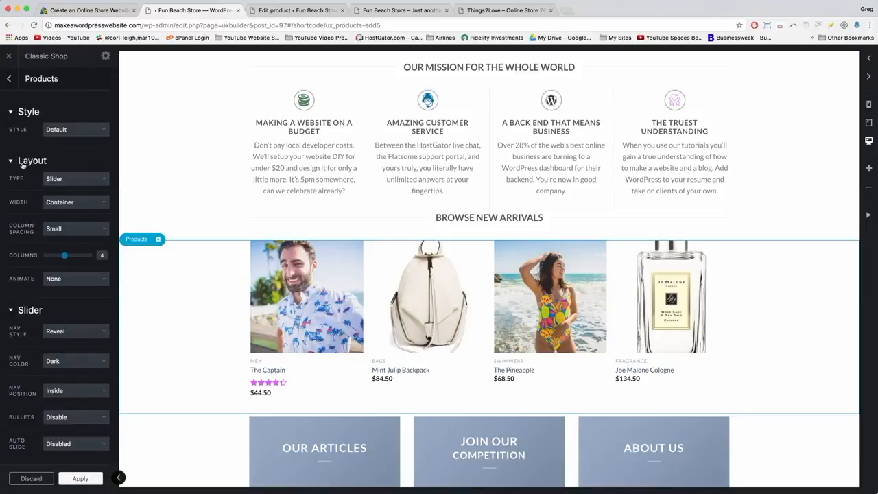
pyautogui.scroll(-10, 23, 162)
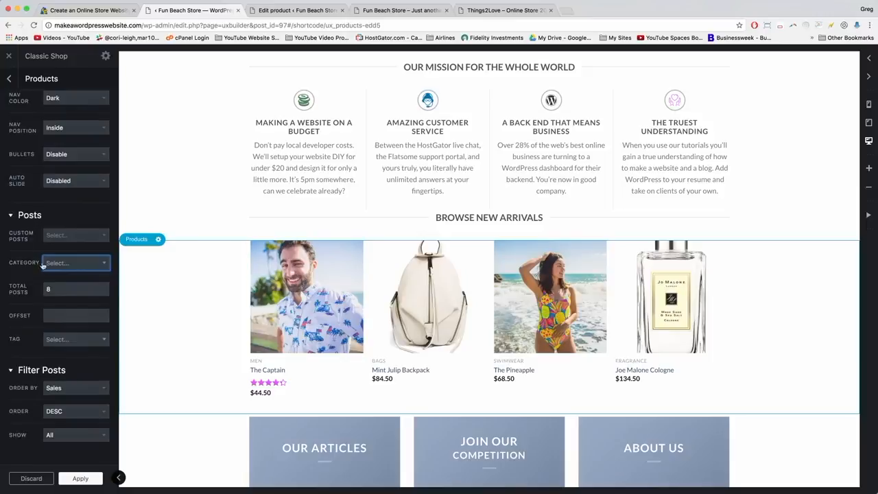
pyautogui.click(72, 264)
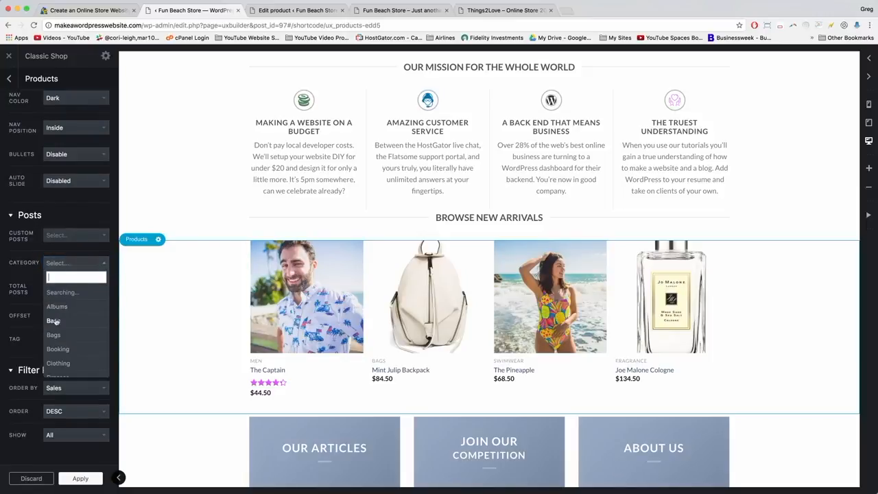
pyautogui.scroll(-2, 55, 319)
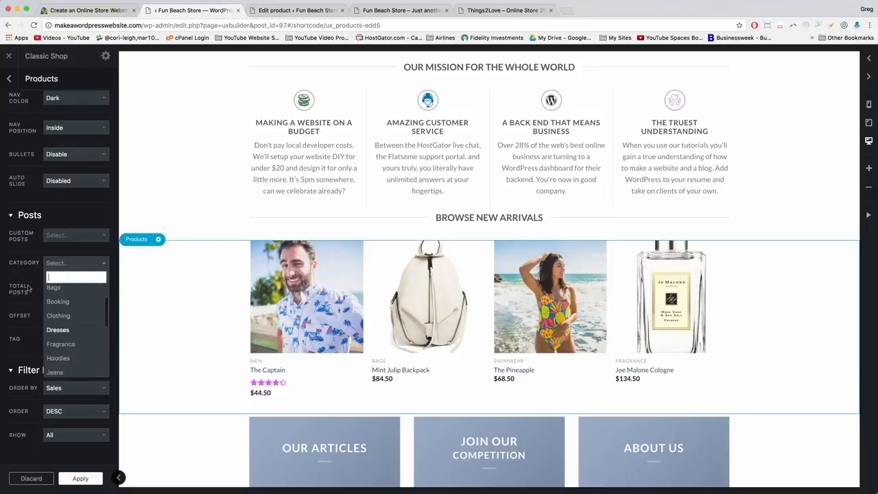
pyautogui.click(103, 268)
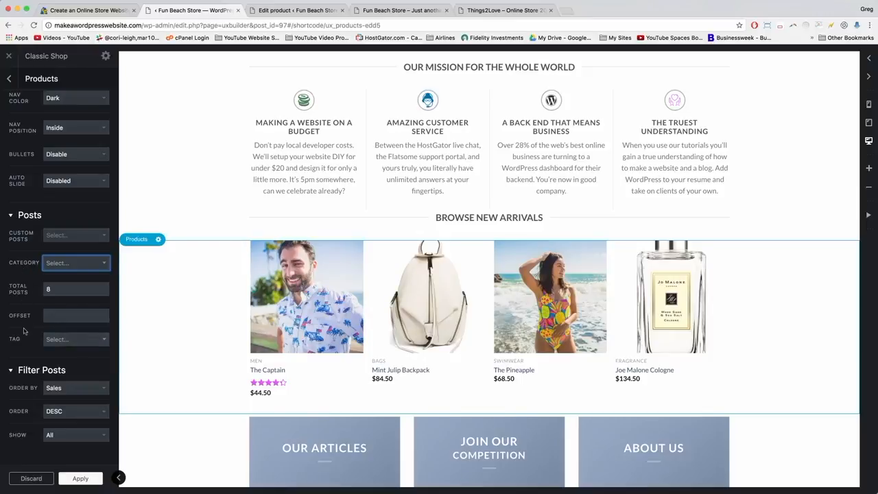
pyautogui.click(90, 340)
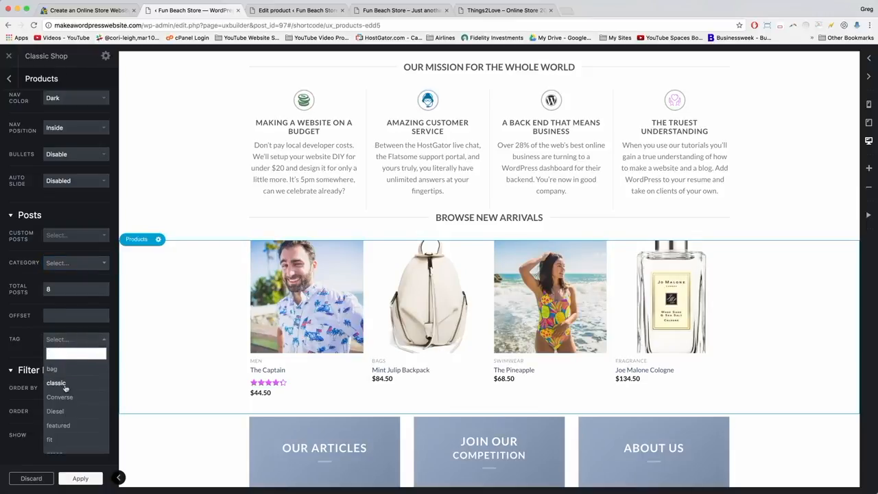
pyautogui.scroll(-2, 65, 388)
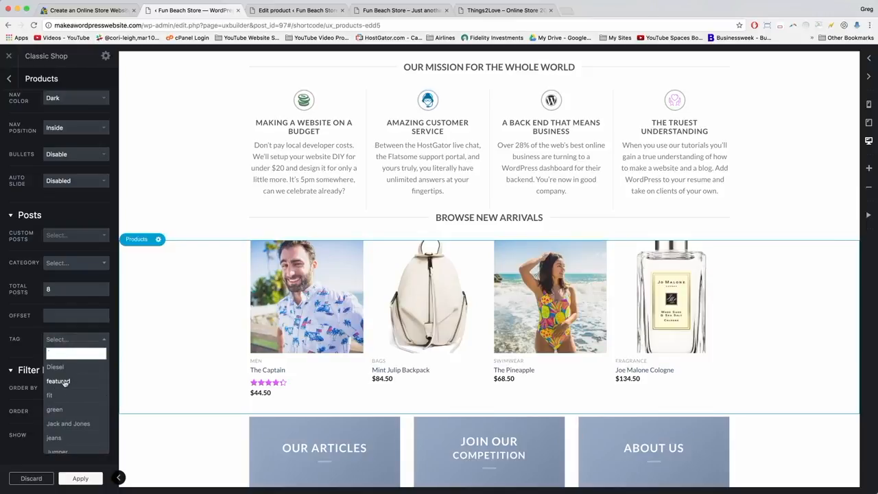
pyautogui.click(59, 382)
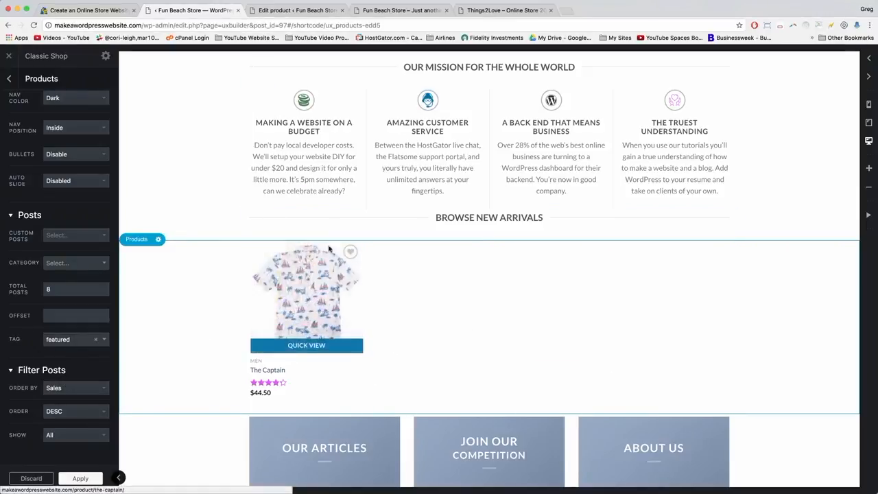
pyautogui.click(77, 479)
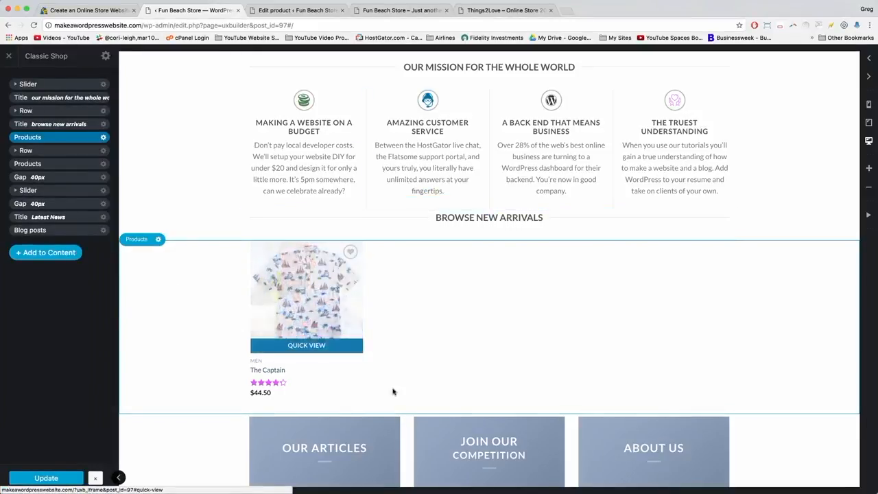
pyautogui.click(297, 10)
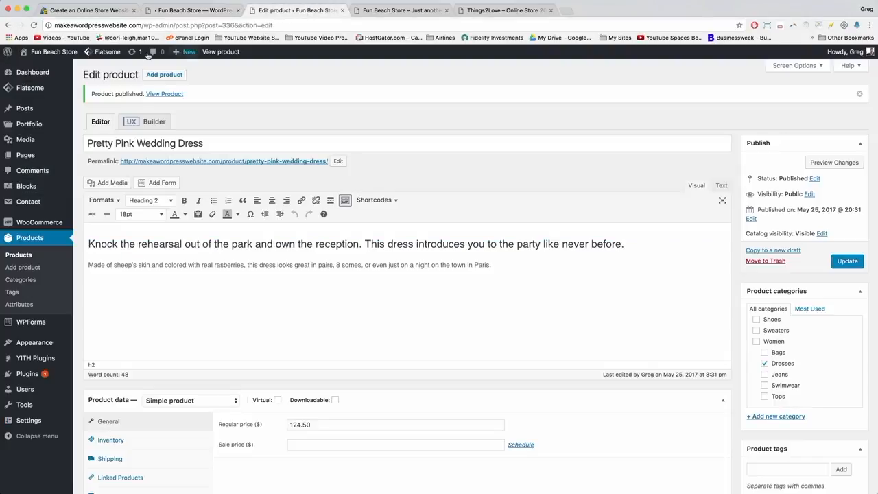
# Add the featured tag to Pretty Pink Wedding Dress and update the product.
pyautogui.click(18, 241)
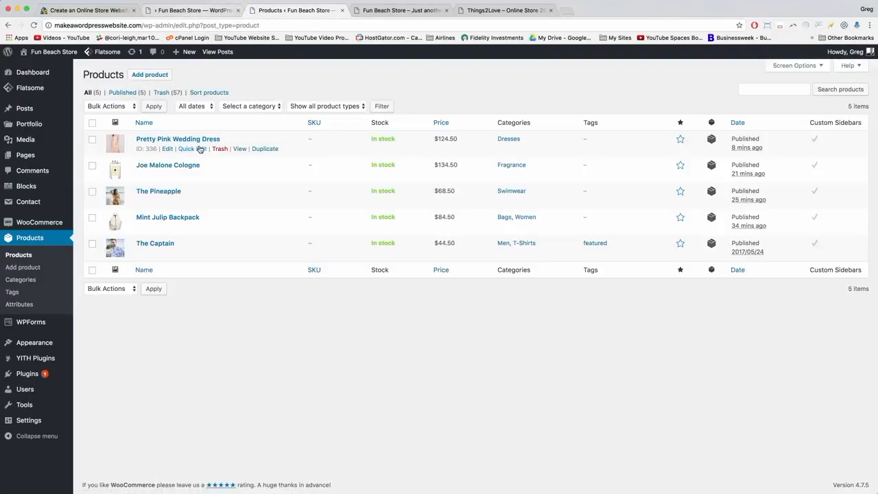
pyautogui.click(165, 139)
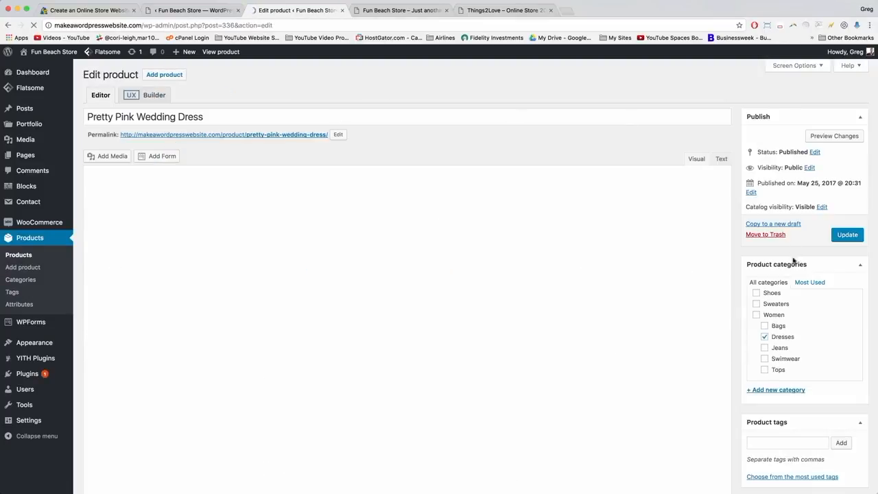
pyautogui.scroll(-3, 791, 274)
pyautogui.click(767, 260)
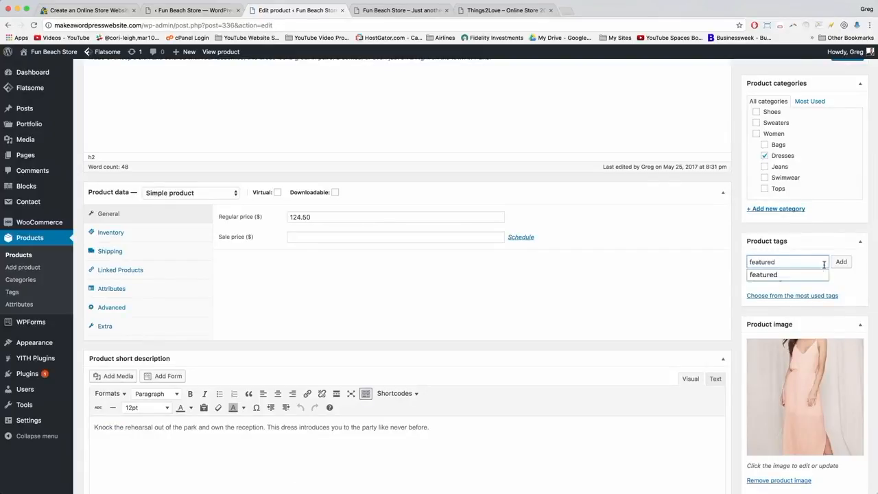
pyautogui.click(790, 274)
pyautogui.click(838, 262)
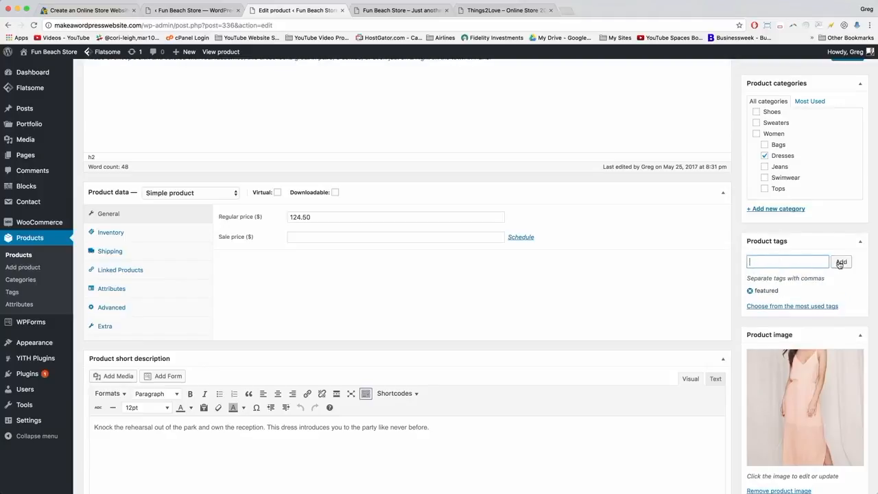
pyautogui.scroll(3, 839, 265)
pyautogui.click(848, 188)
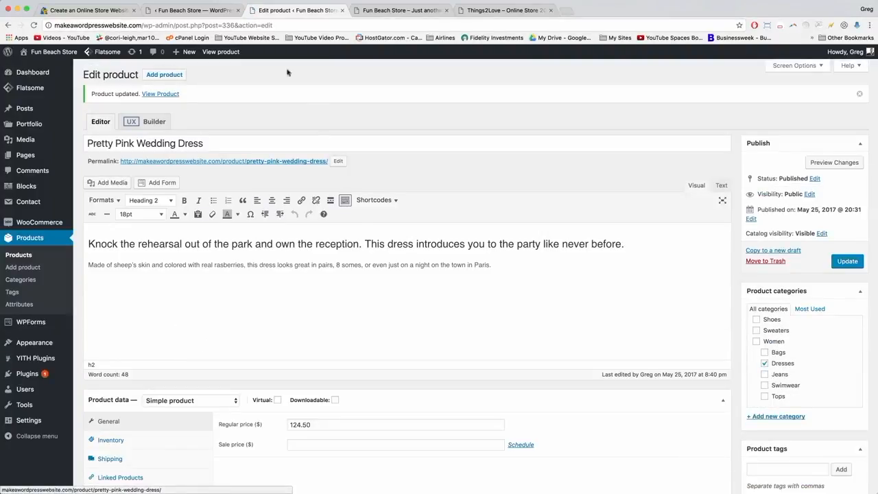
# Go back to the products list and ready the storefront homepage for reloading.
pyautogui.click(28, 238)
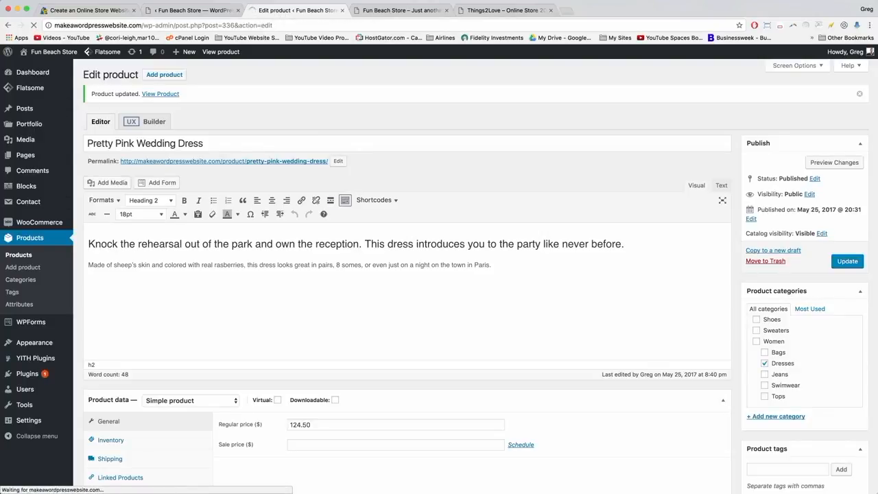
pyautogui.click(395, 10)
pyautogui.click(377, 25)
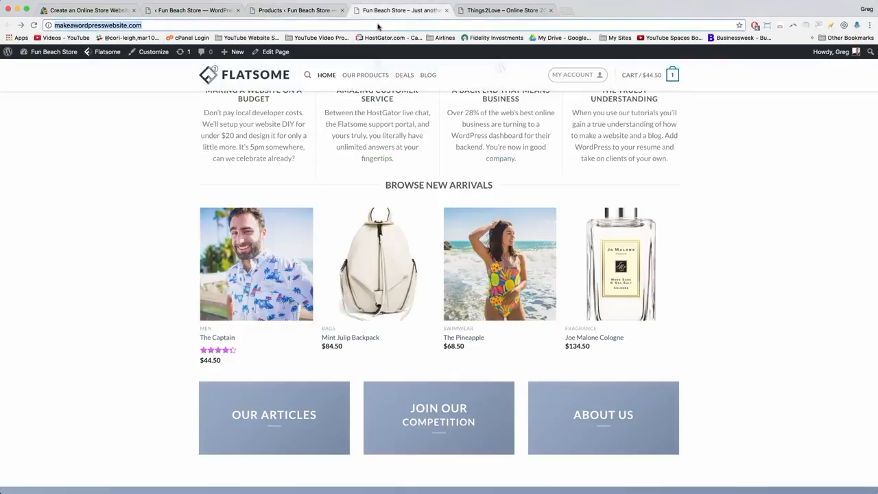
# Reload the homepage to see The Captain and the pink dress, then return to Products.
pyautogui.press('Return')
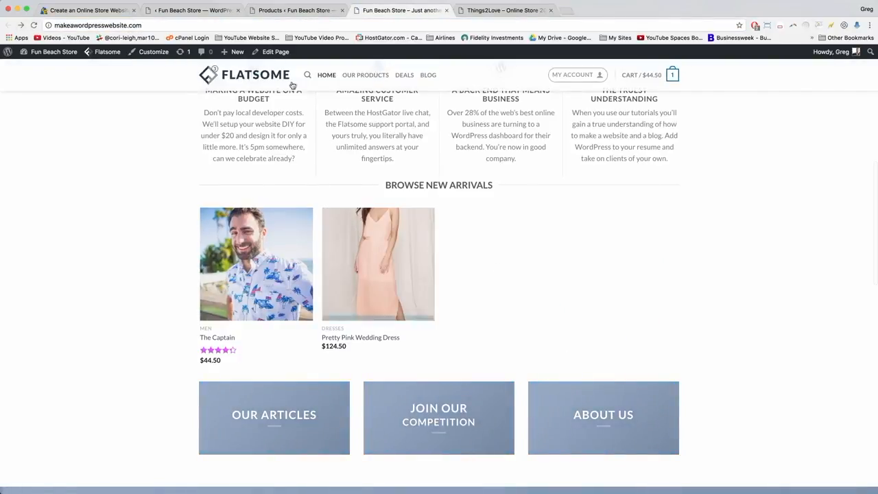
pyautogui.click(287, 12)
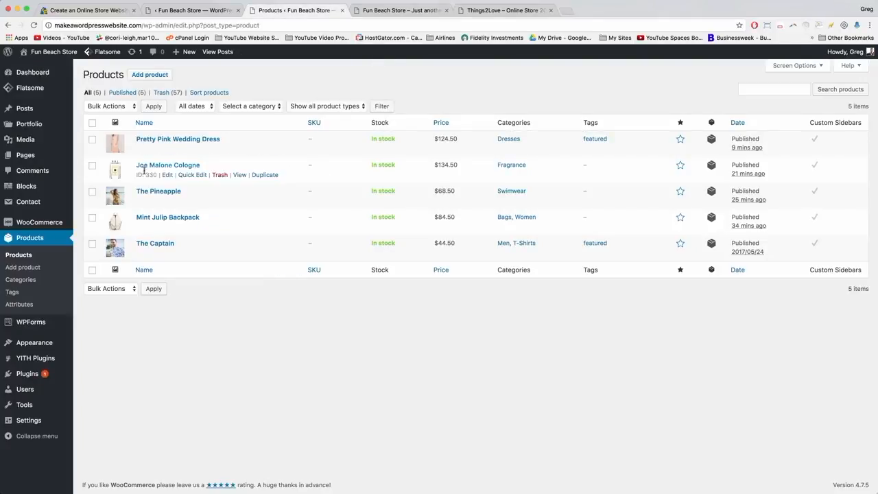
# Add the featured tag to The Pineapple, update it, then open the Mint Julip Backpack.
pyautogui.click(152, 192)
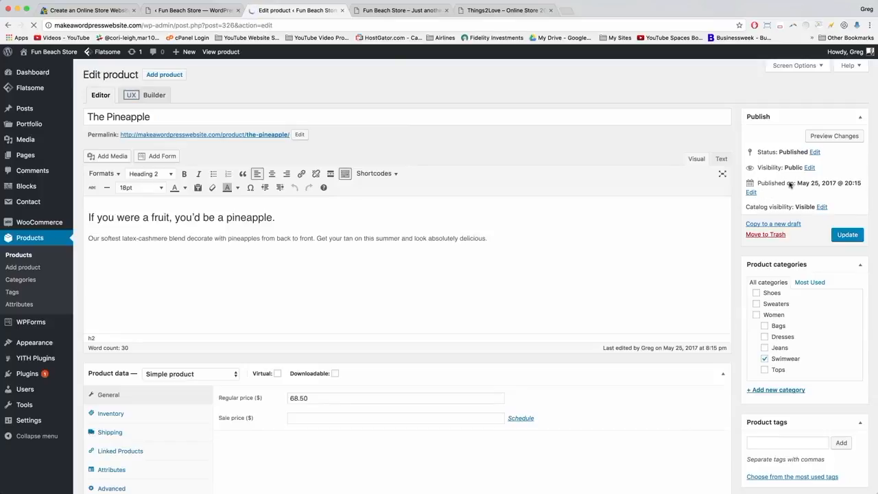
pyautogui.scroll(-3, 795, 303)
pyautogui.click(788, 336)
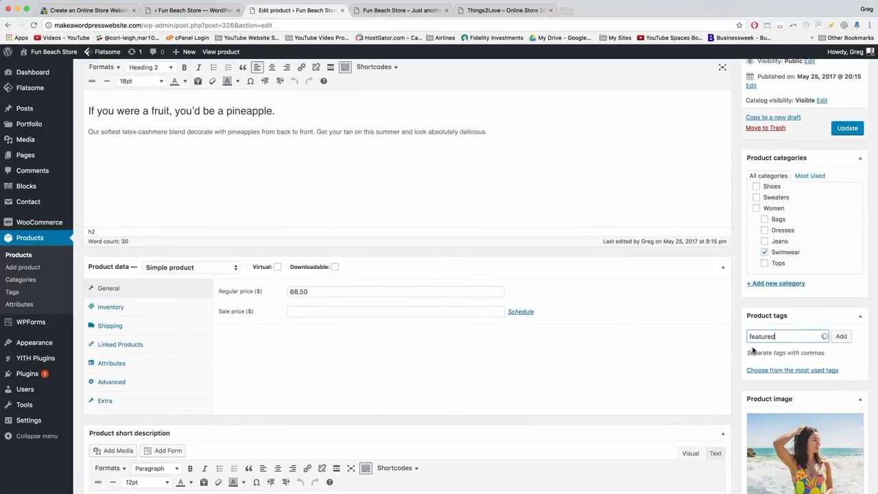
pyautogui.click(842, 336)
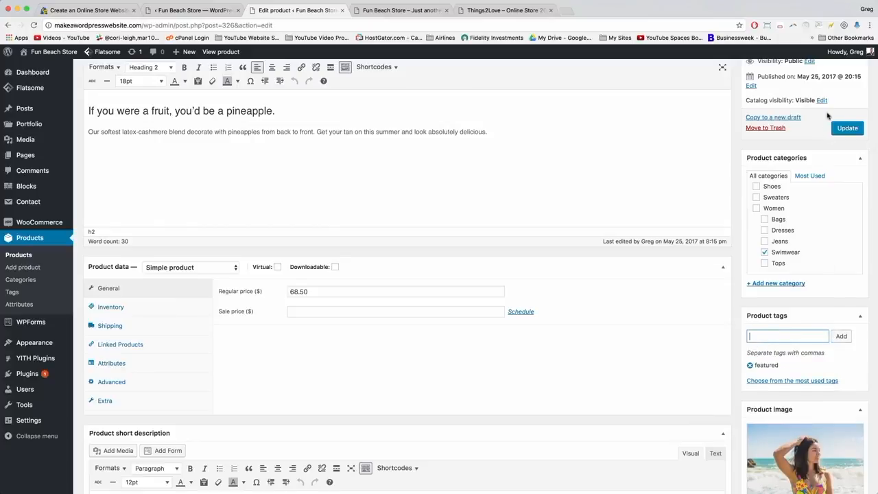
pyautogui.click(847, 129)
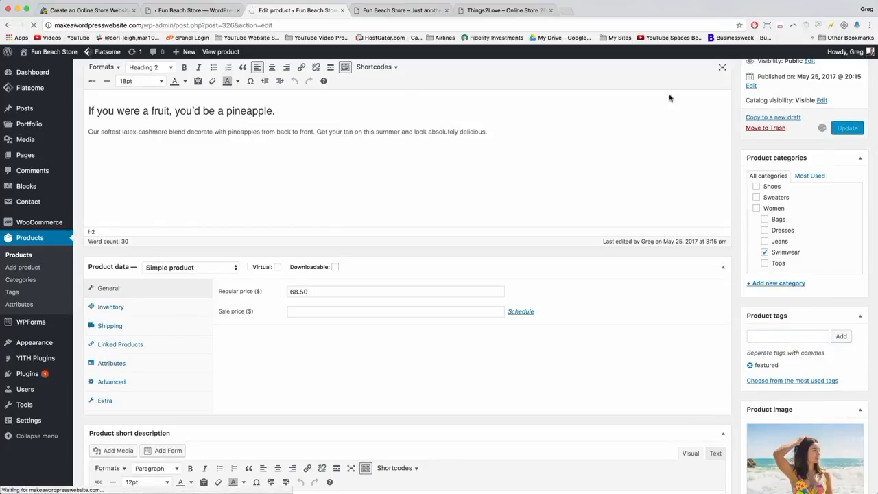
pyautogui.click(27, 239)
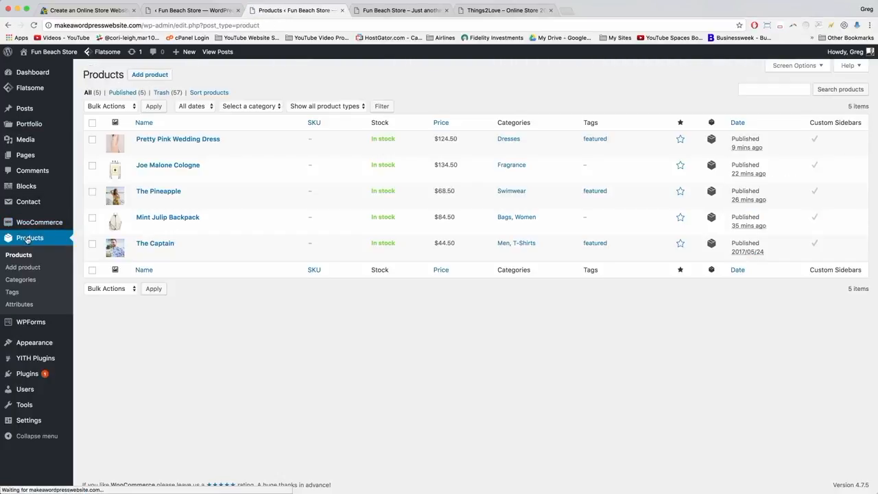
pyautogui.click(156, 218)
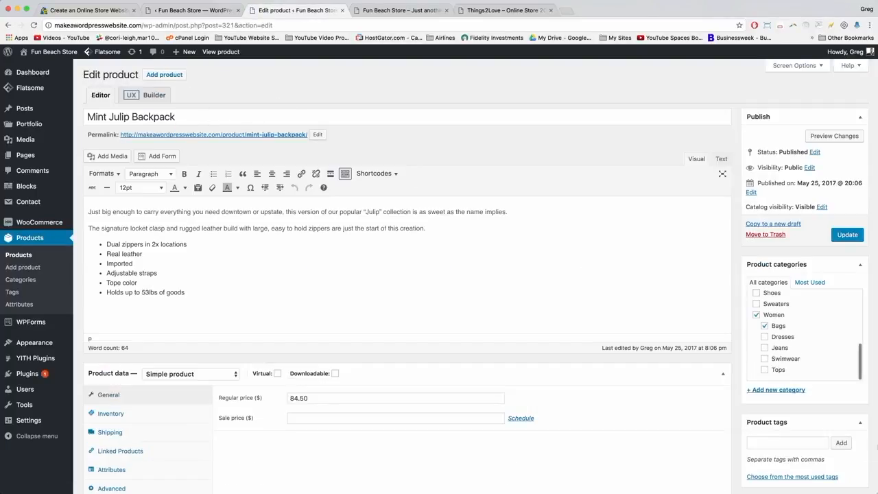
# Add the featured tag to the Mint Julip Backpack and update the product.
pyautogui.scroll(-4, 755, 308)
pyautogui.click(763, 326)
pyautogui.write('featured')
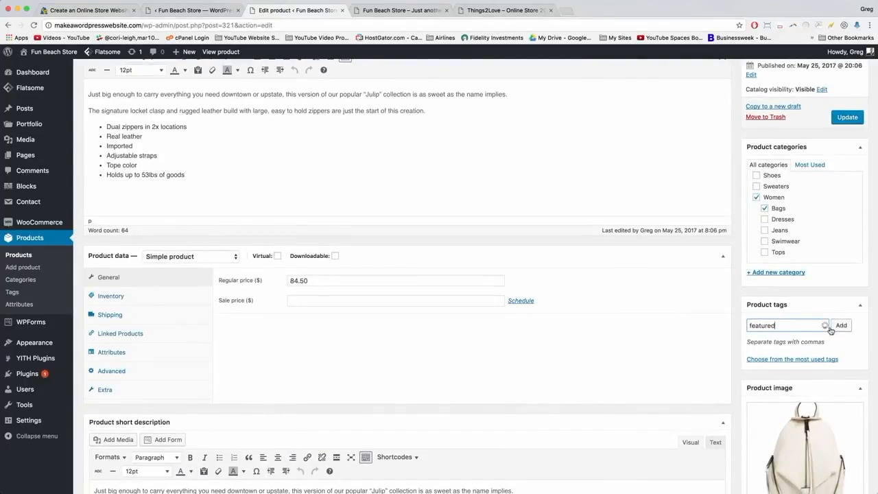
pyautogui.click(757, 336)
pyautogui.click(841, 326)
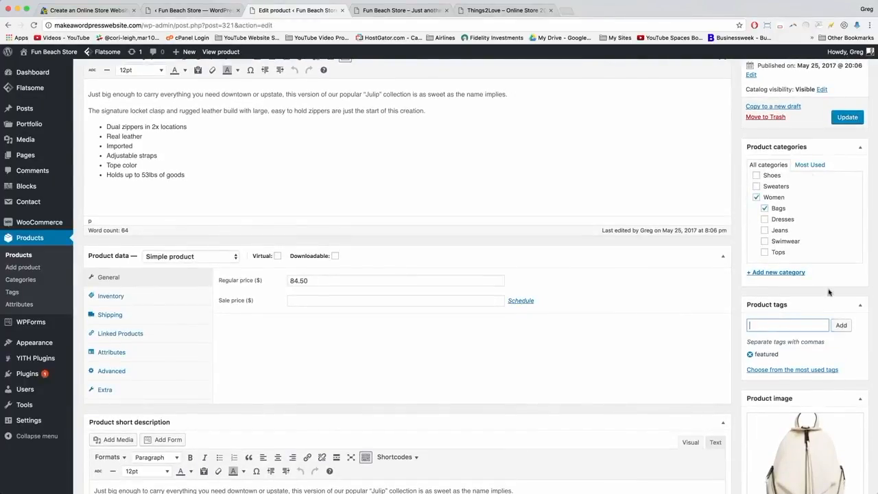
pyautogui.click(847, 120)
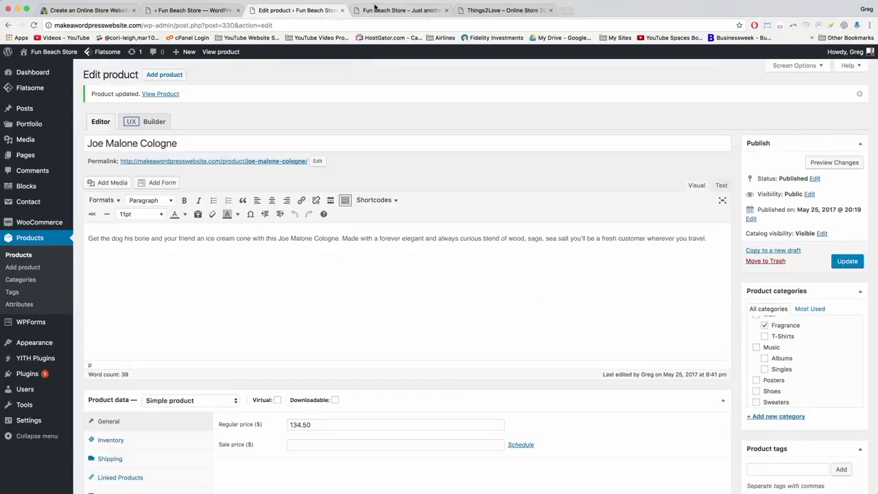
pyautogui.click(386, 11)
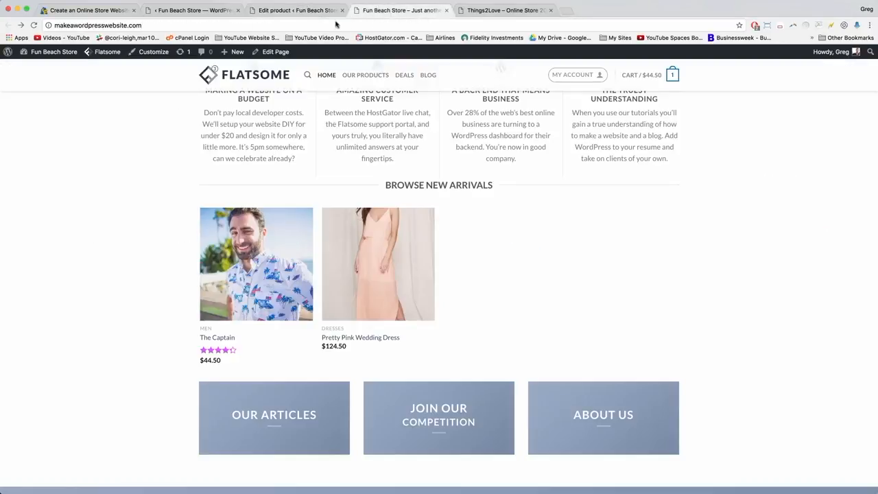
# Reload the storefront and browse the New Arrivals carousel to confirm the featured products appear.
pyautogui.click(33, 24)
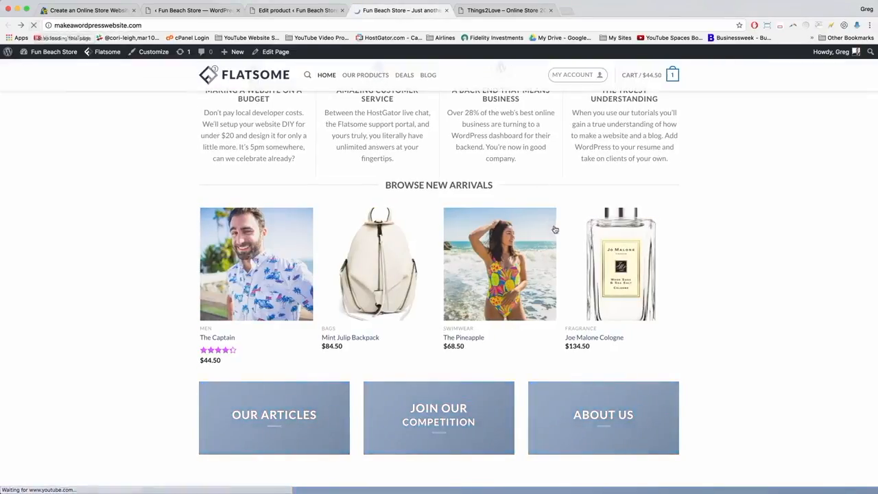
pyautogui.click(677, 275)
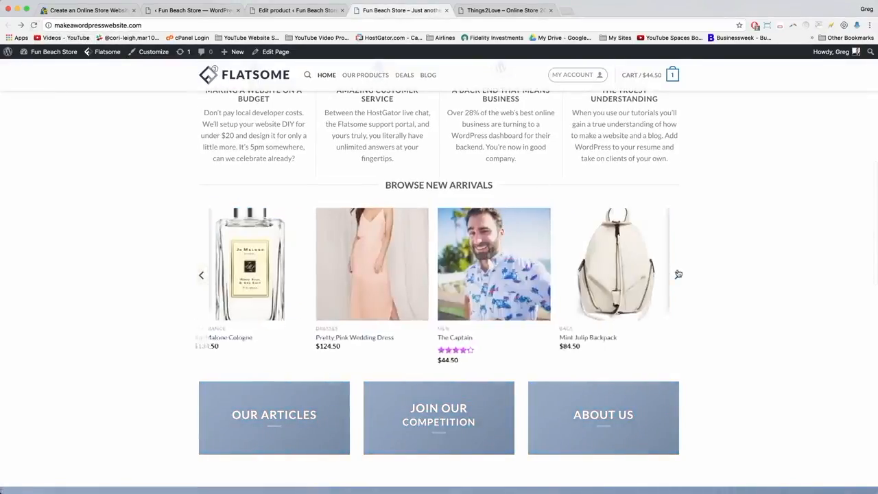
pyautogui.click(678, 275)
pyautogui.scroll(2, 279, 286)
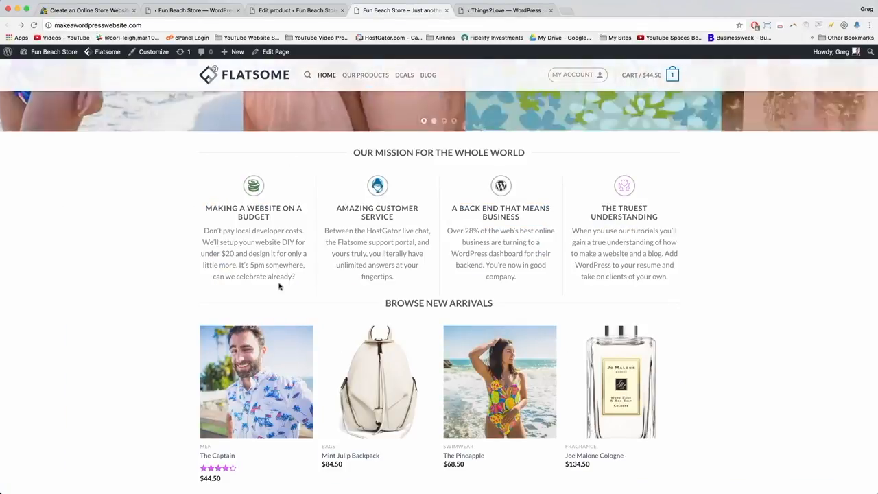
pyautogui.scroll(-3, 311, 266)
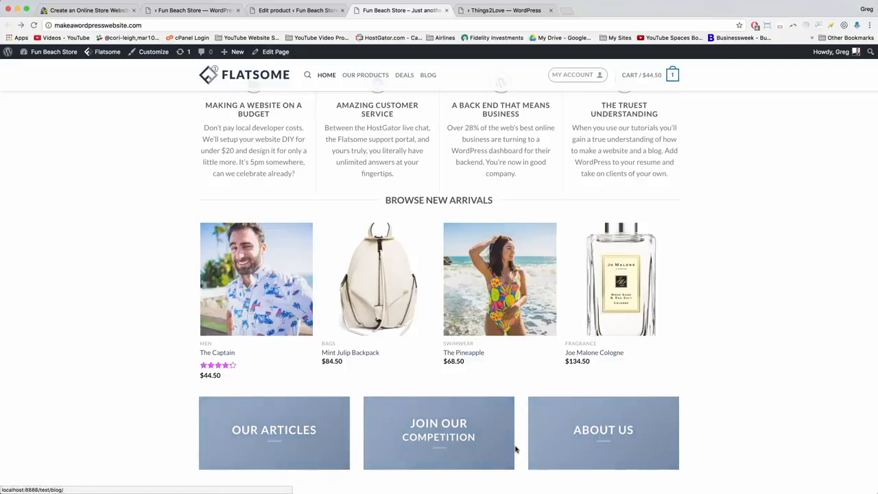
pyautogui.click(279, 11)
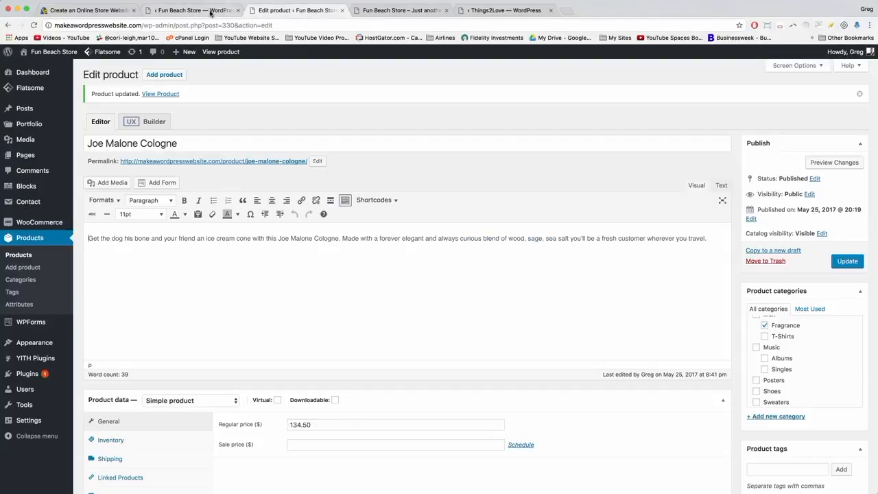
# In UX Builder, select the row of three boxes and open the OUR ARTICLES banner settings.
pyautogui.click(211, 12)
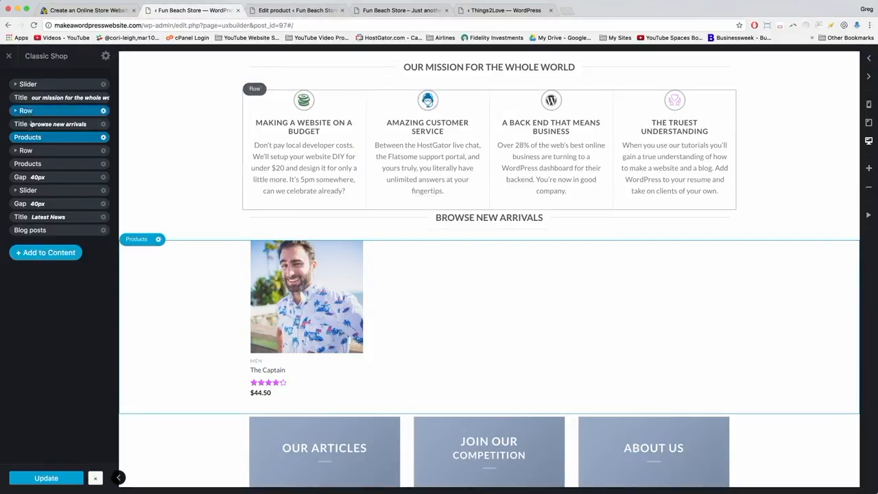
pyautogui.click(16, 151)
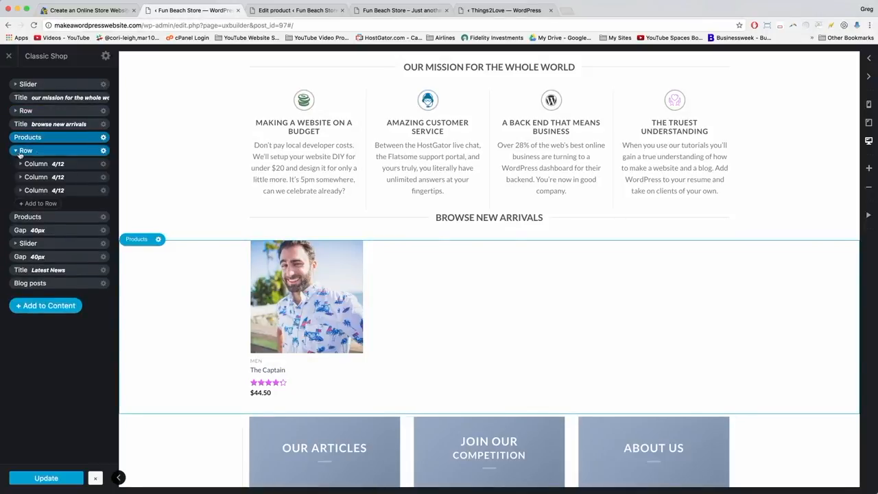
pyautogui.scroll(-2, 144, 313)
pyautogui.click(24, 151)
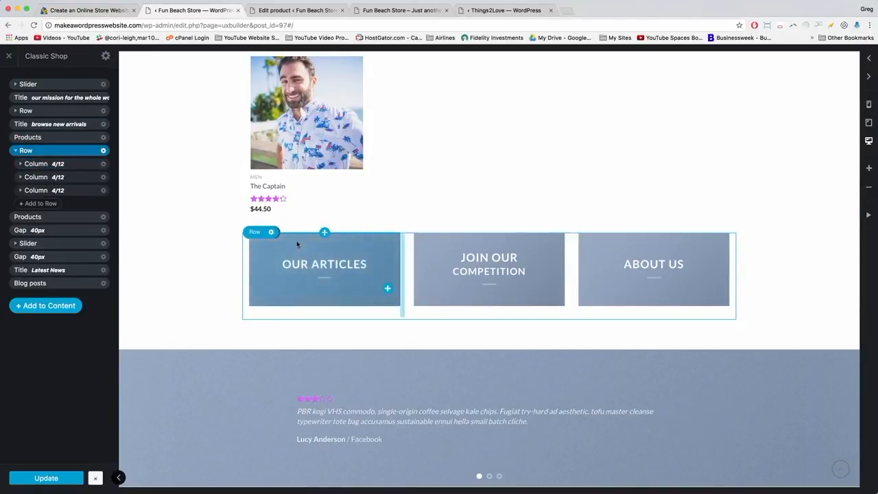
pyautogui.click(315, 245)
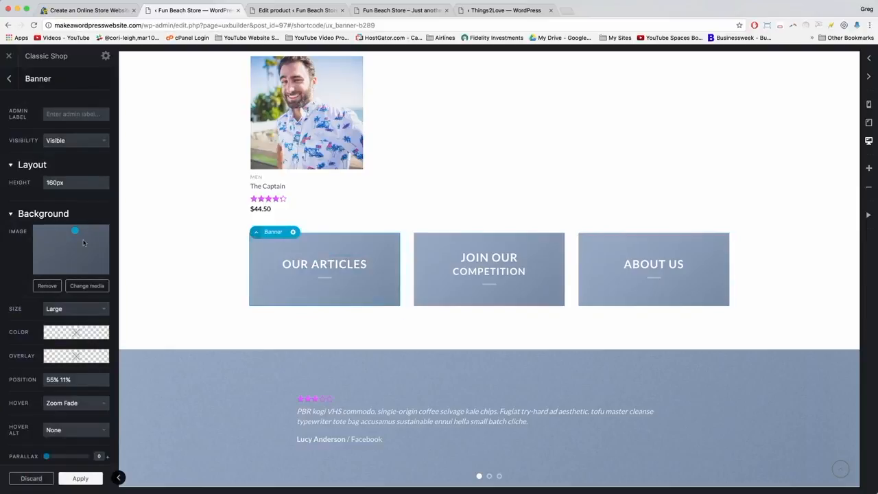
# Upload the featured-box-1, featured-box-2 and featured-box-3 images through the banner's background image picker.
pyautogui.click(85, 287)
pyautogui.click(41, 90)
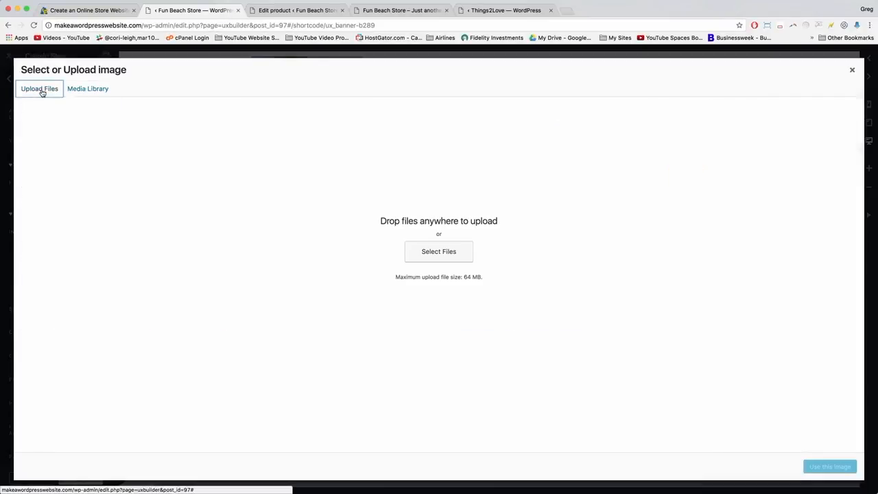
pyautogui.click(447, 251)
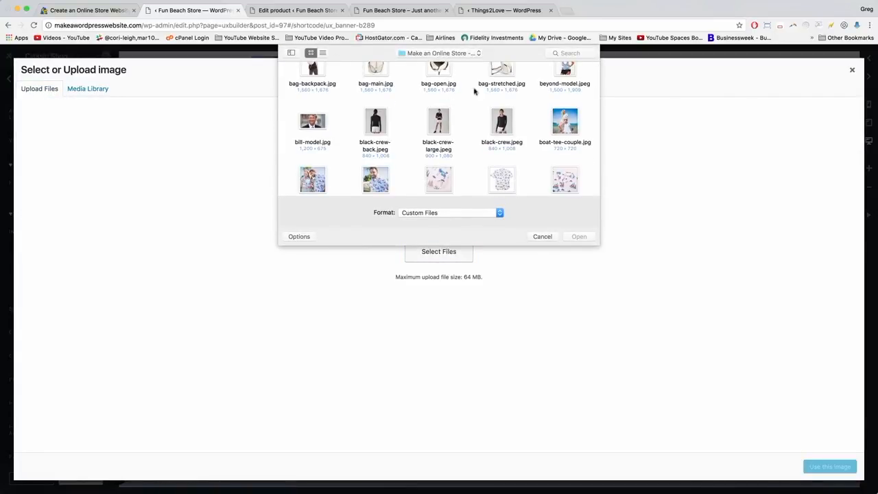
pyautogui.moveTo(601, 248); pyautogui.dragTo(767, 438)
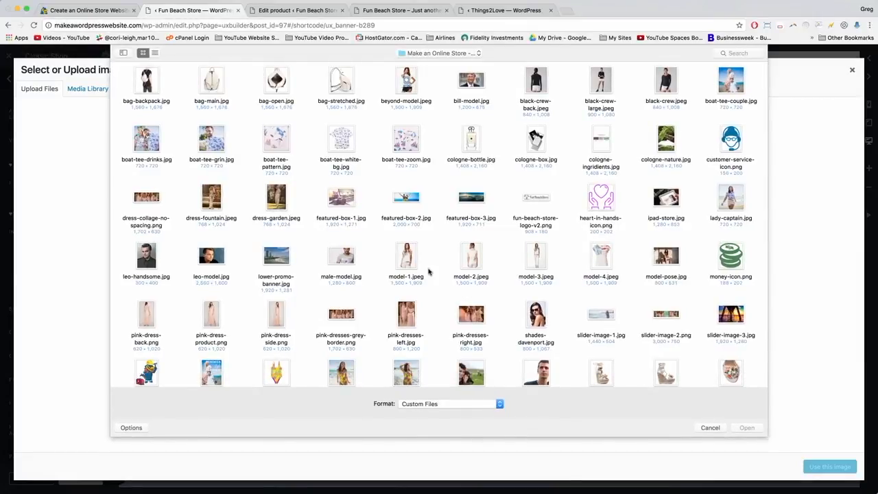
pyautogui.moveTo(498, 182); pyautogui.dragTo(318, 223)
pyautogui.click(747, 428)
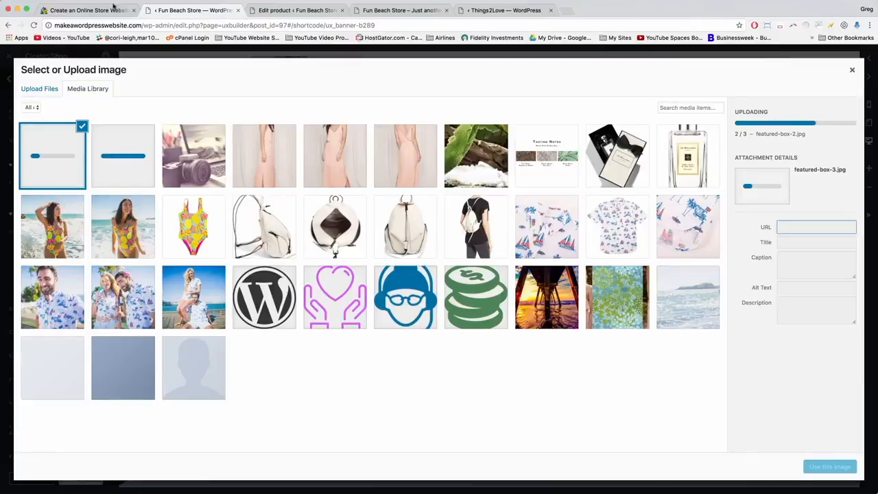
pyautogui.click(86, 10)
# Scroll the tutorial to its Featured Boxes instructions: 180px height, featured-box-1–3 backgrounds.
pyautogui.scroll(-20, 299, 356)
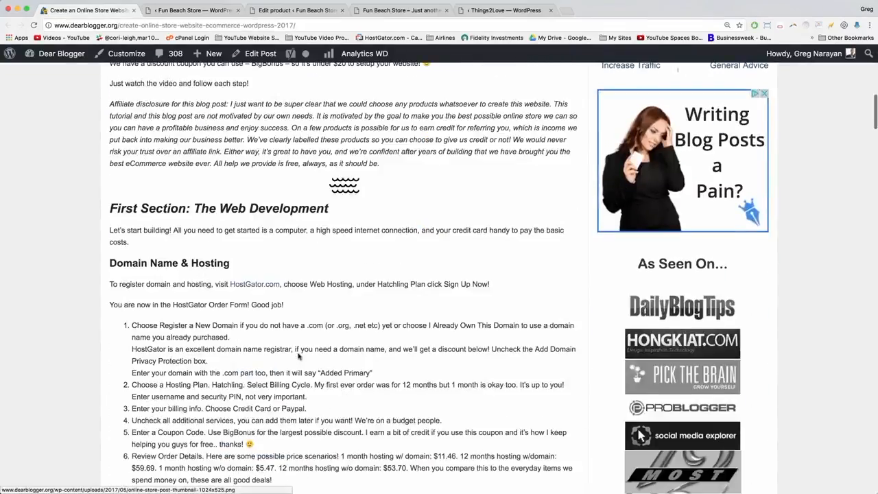
pyautogui.scroll(-15, 299, 357)
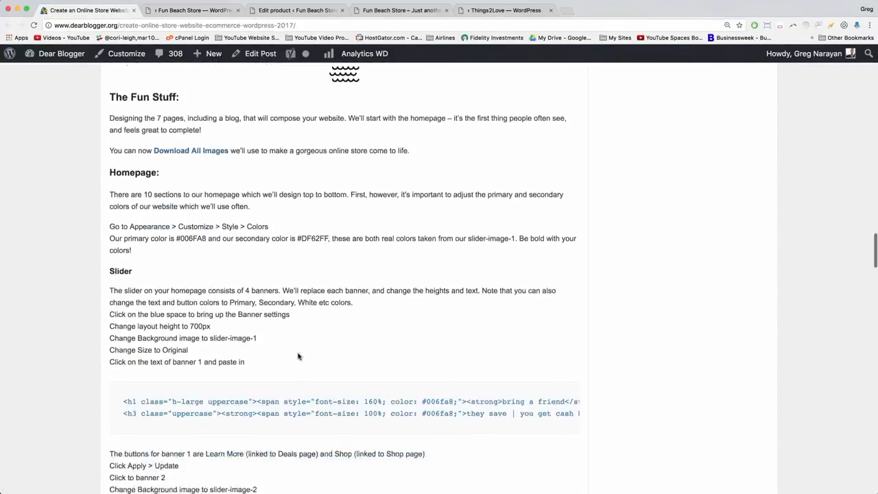
pyautogui.scroll(-8, 299, 357)
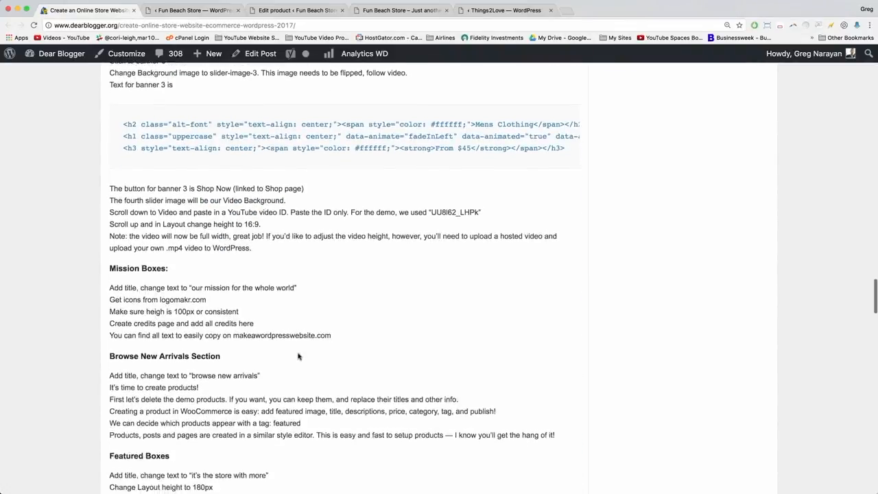
pyautogui.scroll(-2, 136, 307)
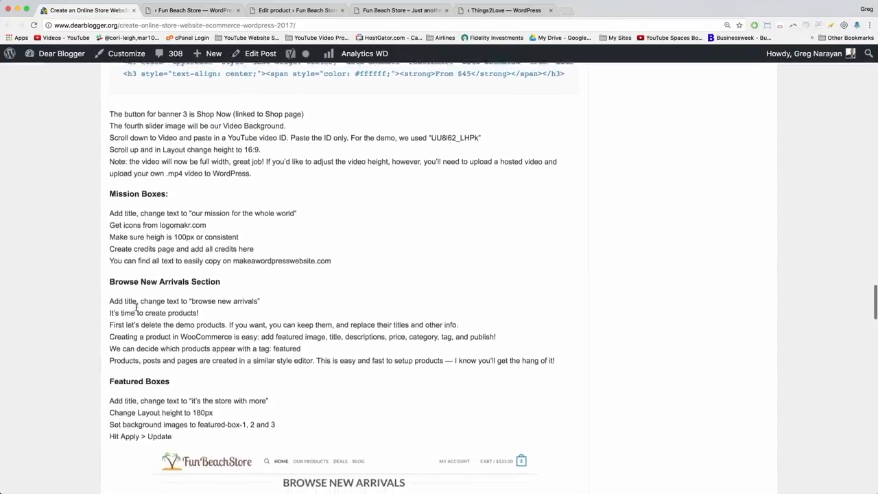
pyautogui.scroll(-5, 147, 275)
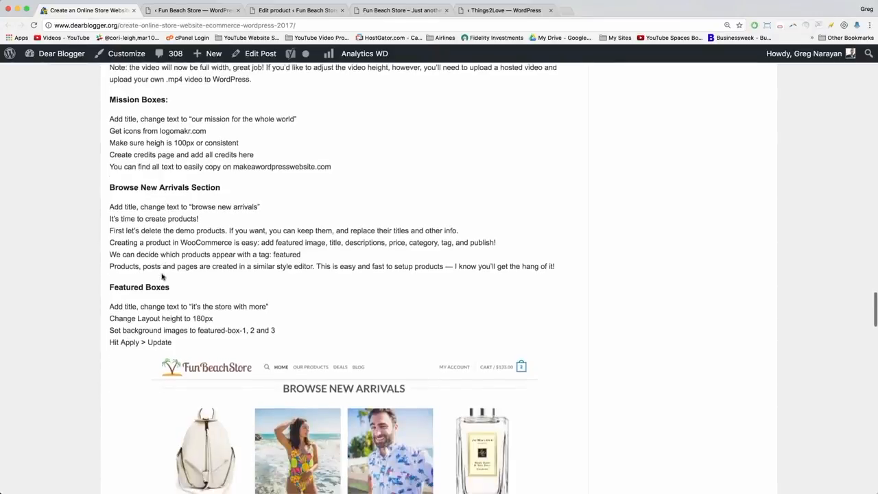
pyautogui.scroll(-7, 107, 270)
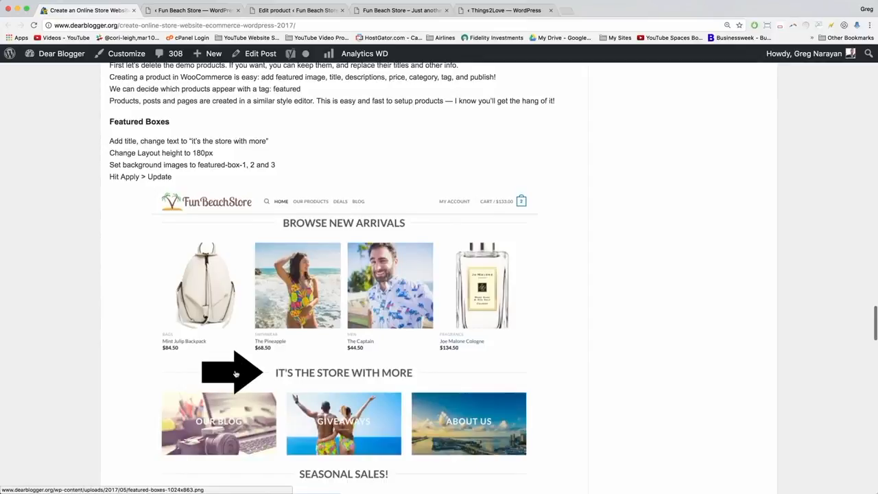
pyautogui.scroll(-2, 236, 374)
pyautogui.scroll(1, 235, 374)
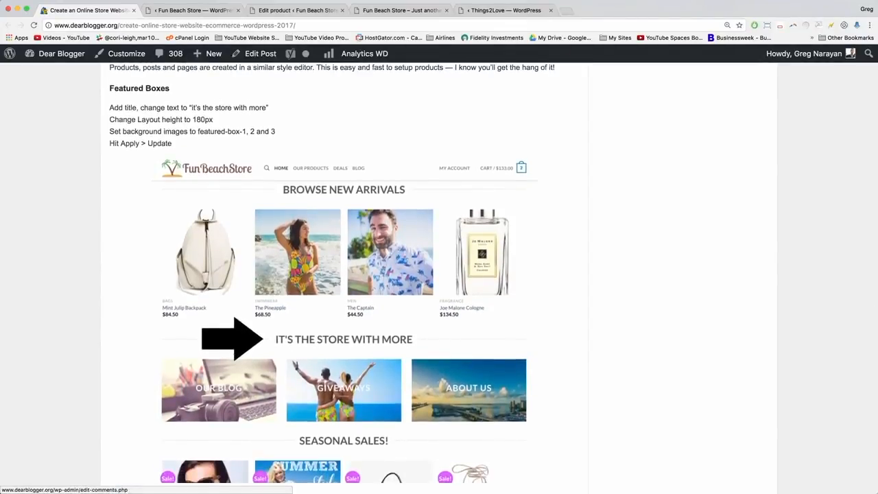
pyautogui.click(208, 11)
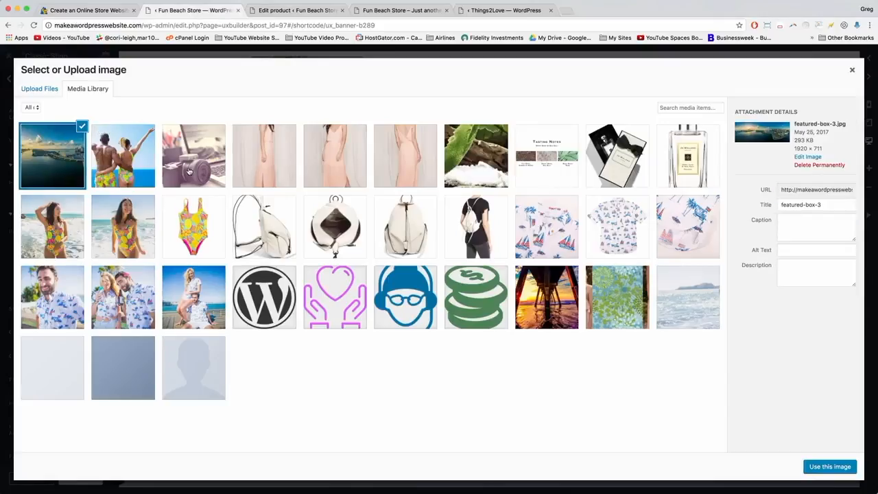
# Set featured-box-1 as the first box's background and change its heading to 'Our blog'.
pyautogui.click(191, 172)
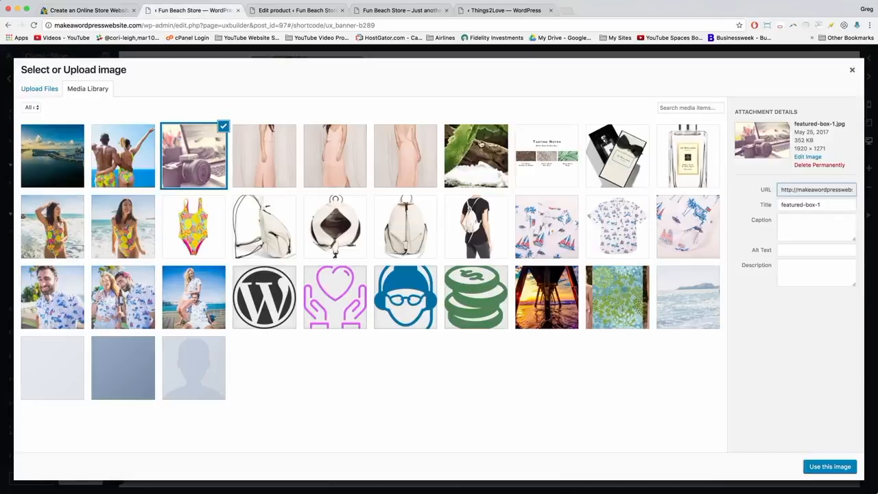
pyautogui.click(826, 467)
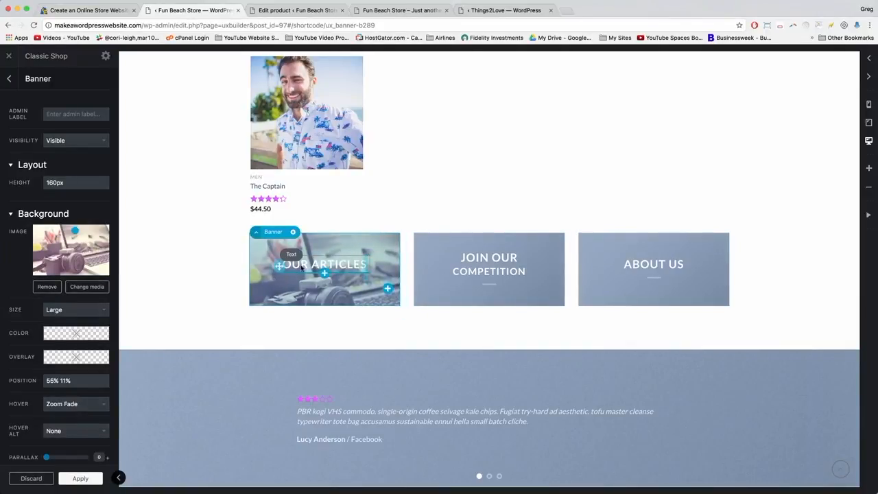
pyautogui.click(305, 266)
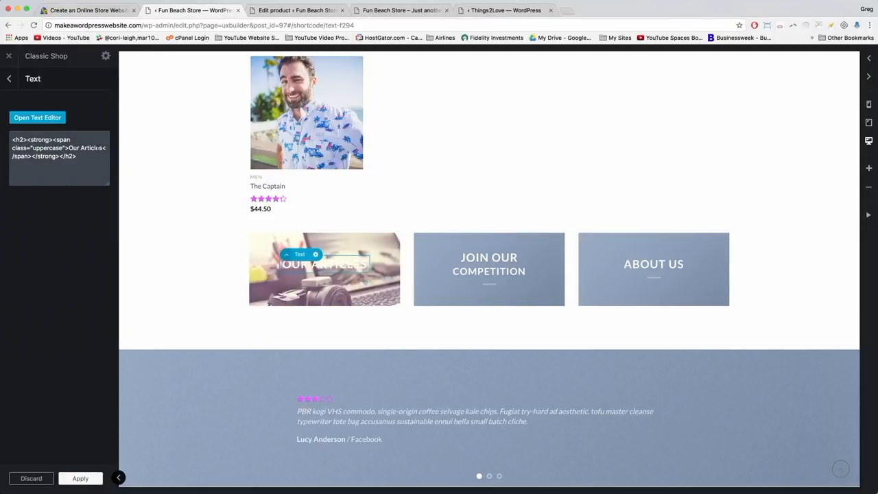
pyautogui.moveTo(98, 147); pyautogui.dragTo(72, 147)
pyautogui.write('Our blog')
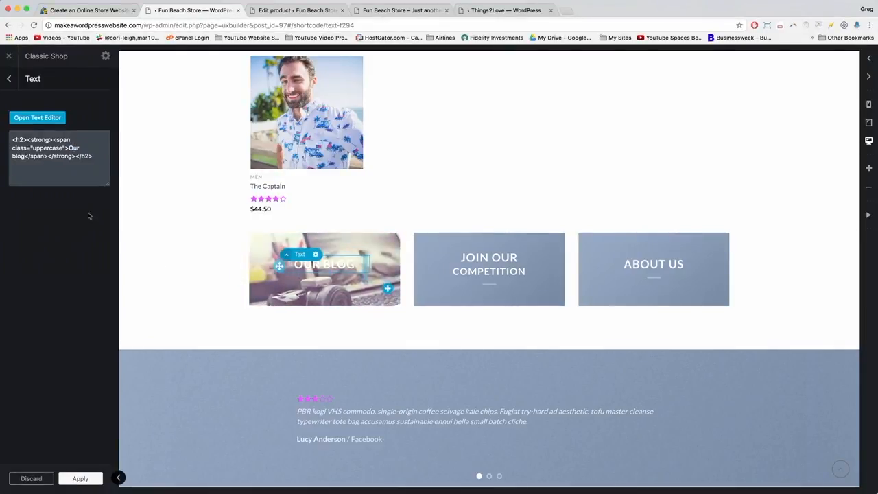
pyautogui.click(81, 478)
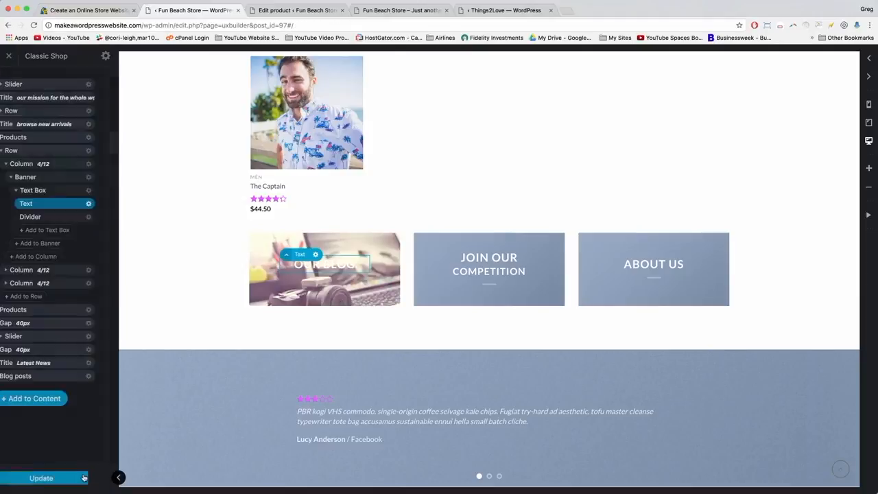
# Change the Our Blog box's banner height from 160px to 180px.
pyautogui.click(261, 248)
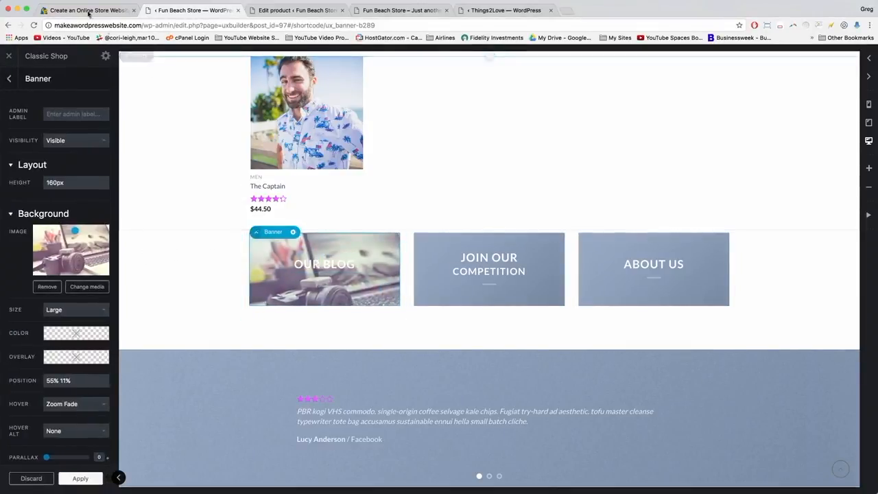
pyautogui.click(89, 10)
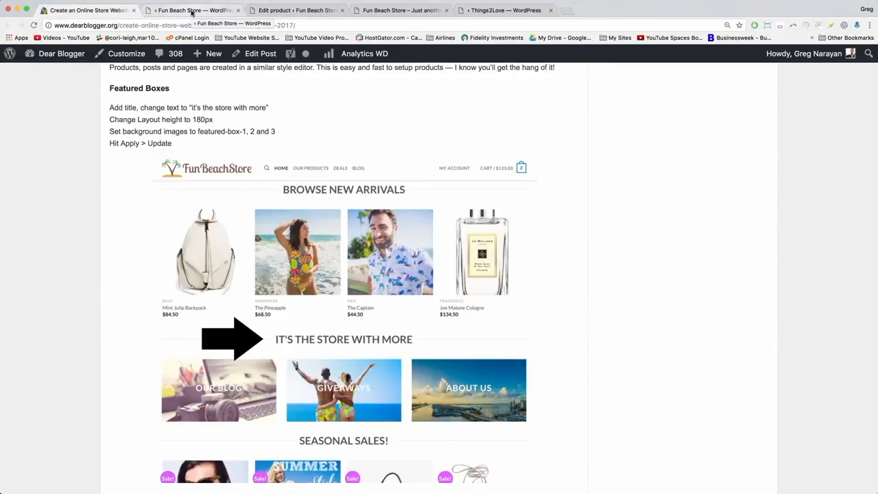
pyautogui.click(192, 11)
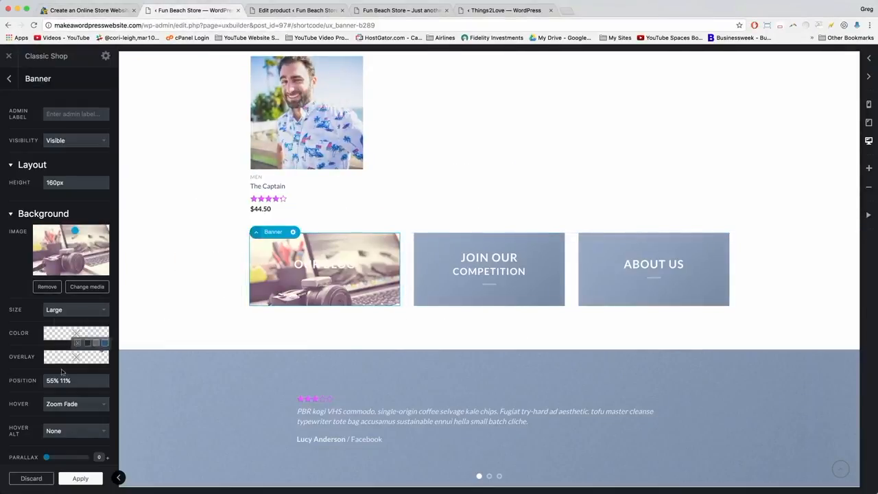
pyautogui.click(54, 182)
pyautogui.press('BackSpace')
pyautogui.write('8')
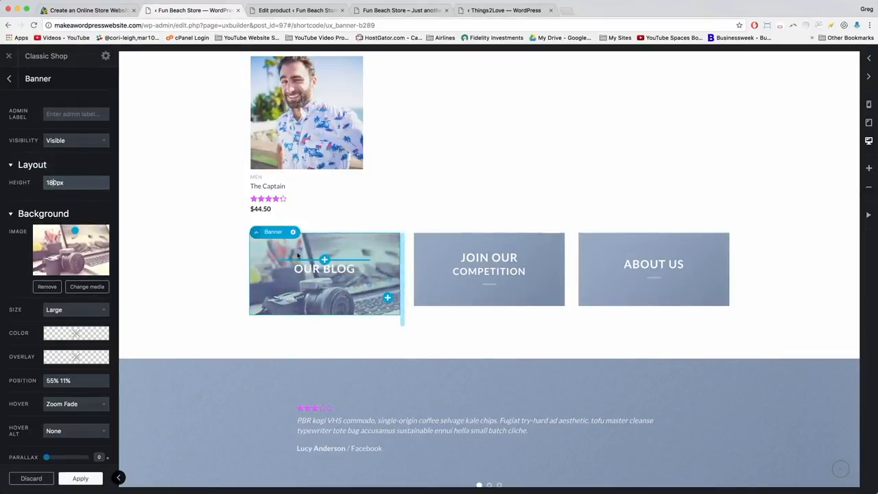
pyautogui.click(431, 270)
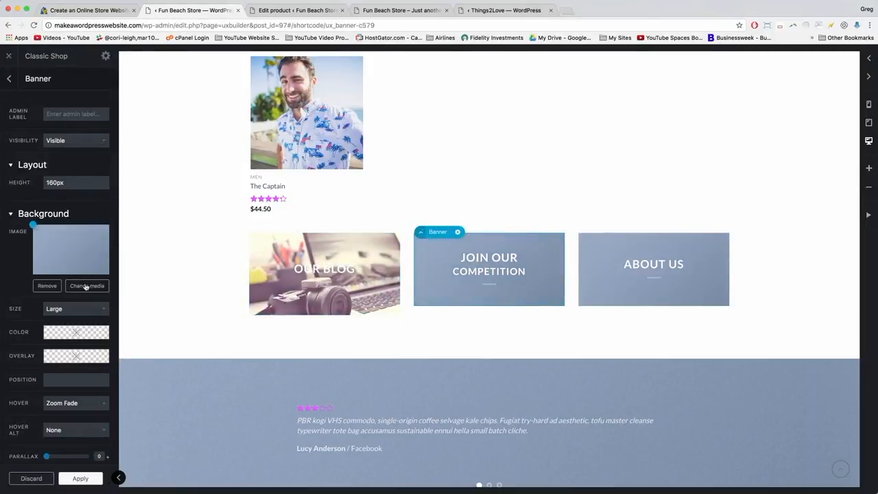
# Set the Join Our Competition box background to the featured-box-2 beach couple image.
pyautogui.click(86, 287)
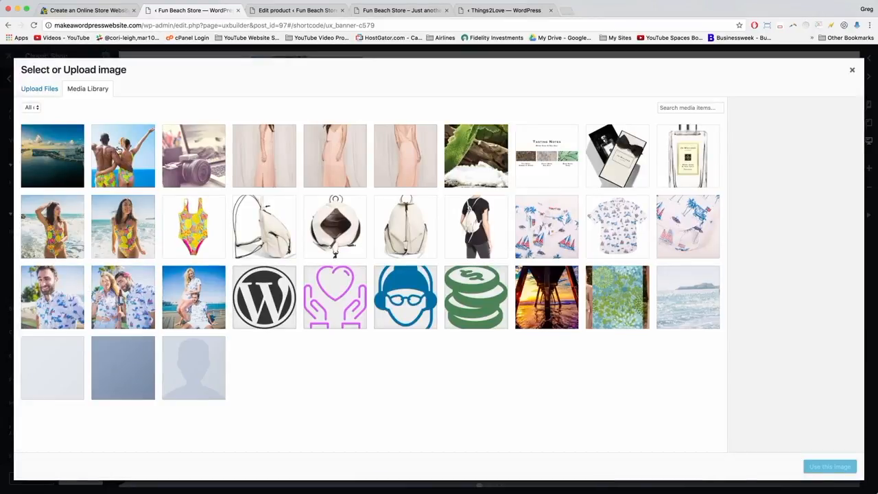
pyautogui.click(118, 150)
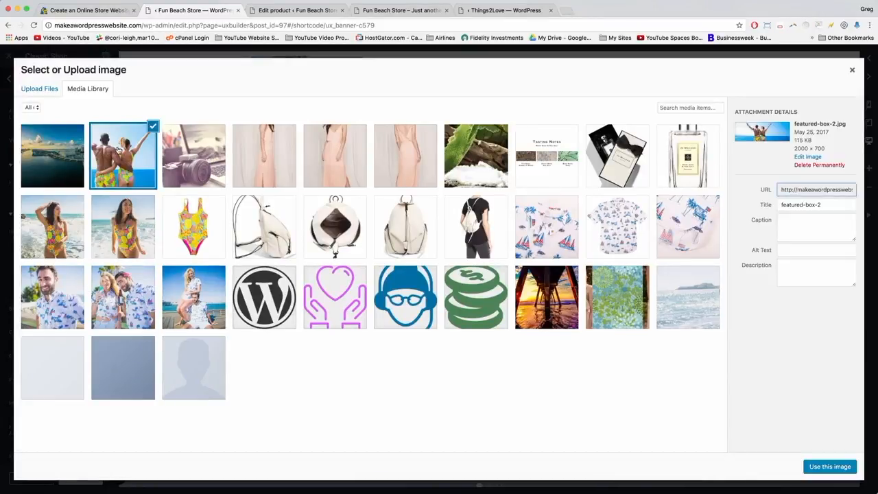
pyautogui.click(830, 467)
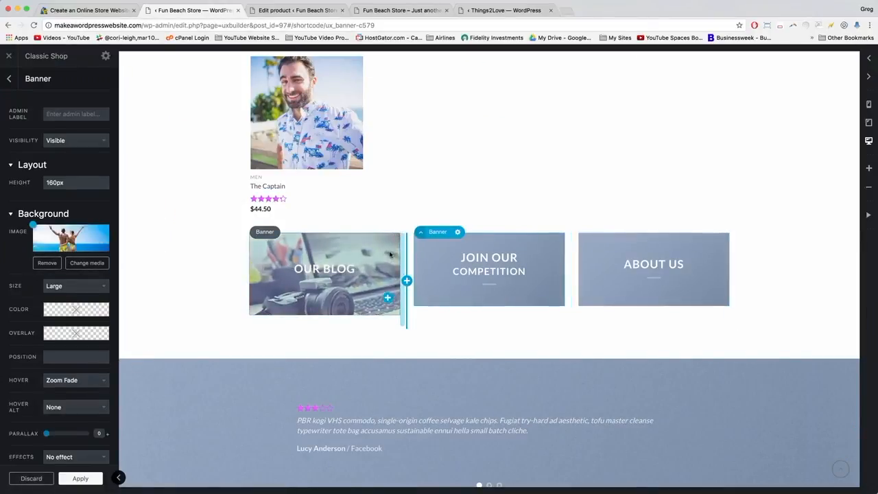
pyautogui.click(507, 10)
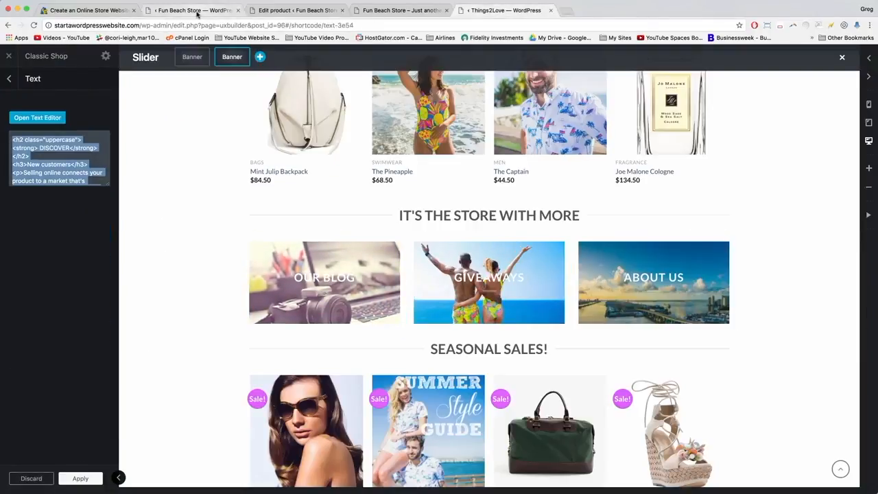
pyautogui.click(197, 10)
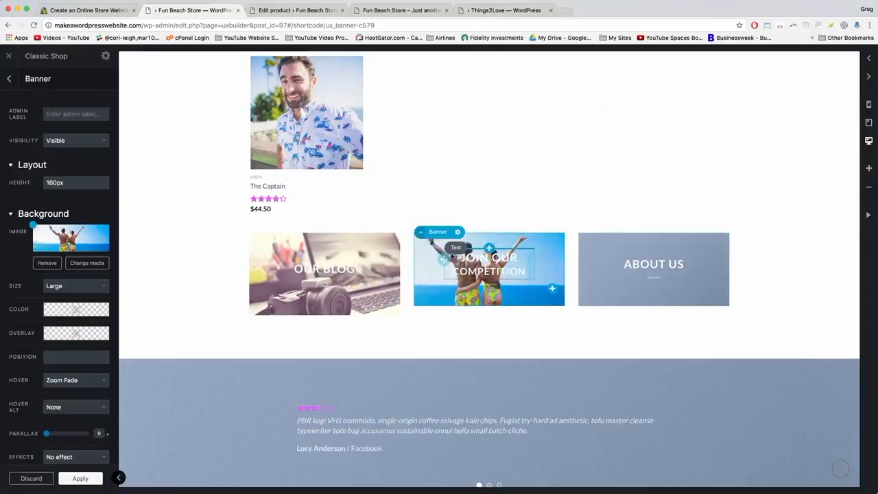
pyautogui.click(479, 263)
pyautogui.click(478, 264)
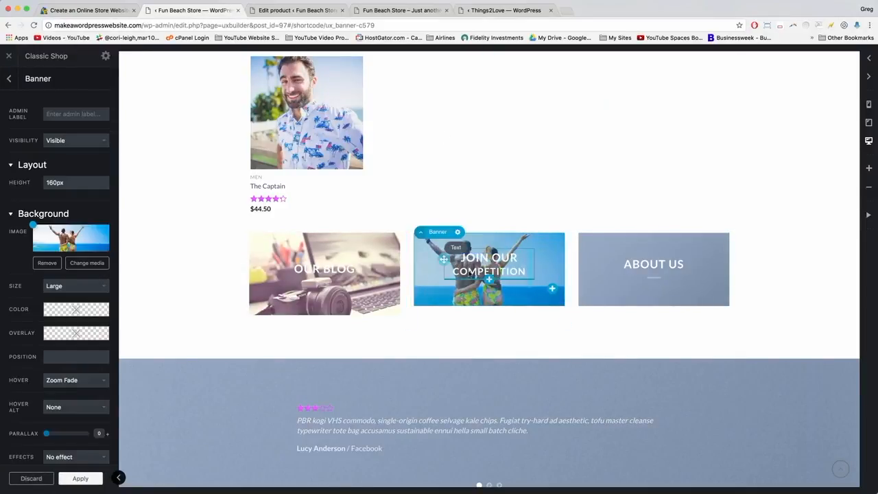
pyautogui.click(477, 263)
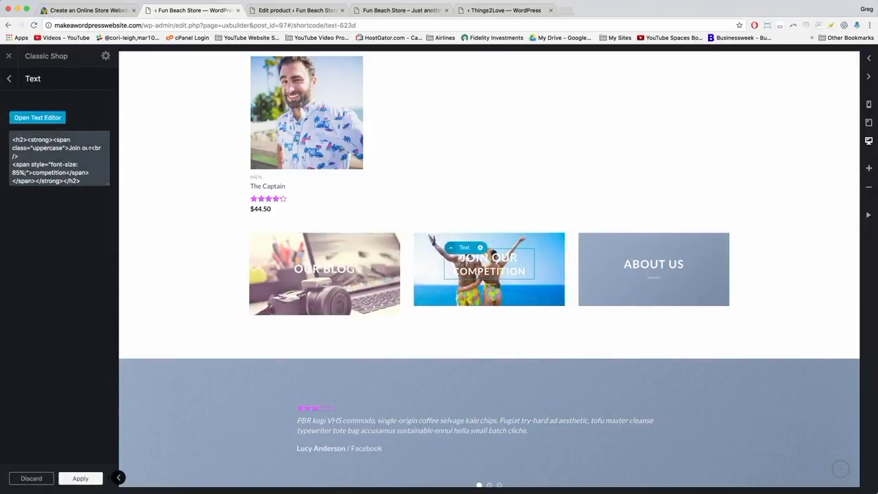
# Retype the middle box heading as 'giveaways' and delete the <br /> and competition span markup.
pyautogui.doubleClick(86, 147)
pyautogui.write('giveaways')
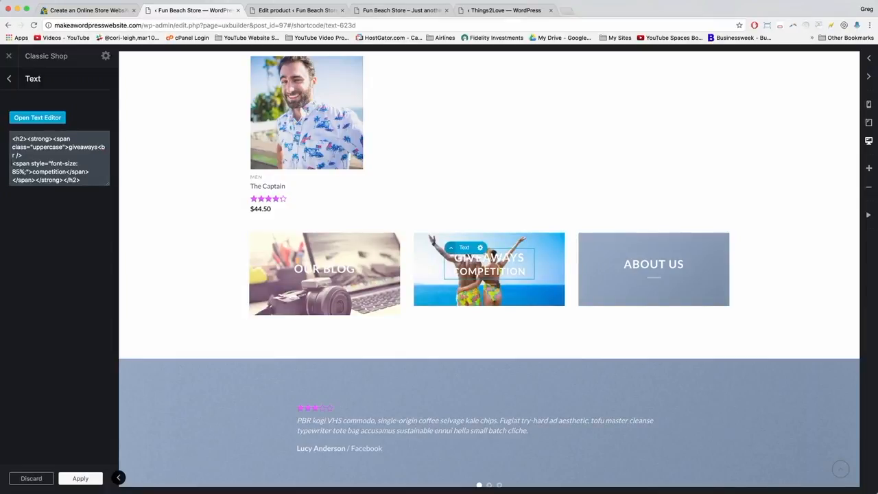
pyautogui.moveTo(13, 164); pyautogui.dragTo(79, 172)
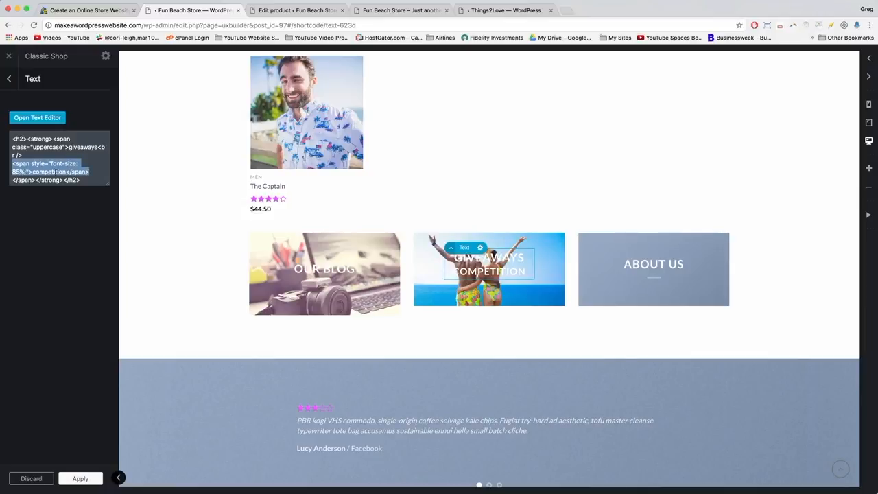
pyautogui.click(54, 172)
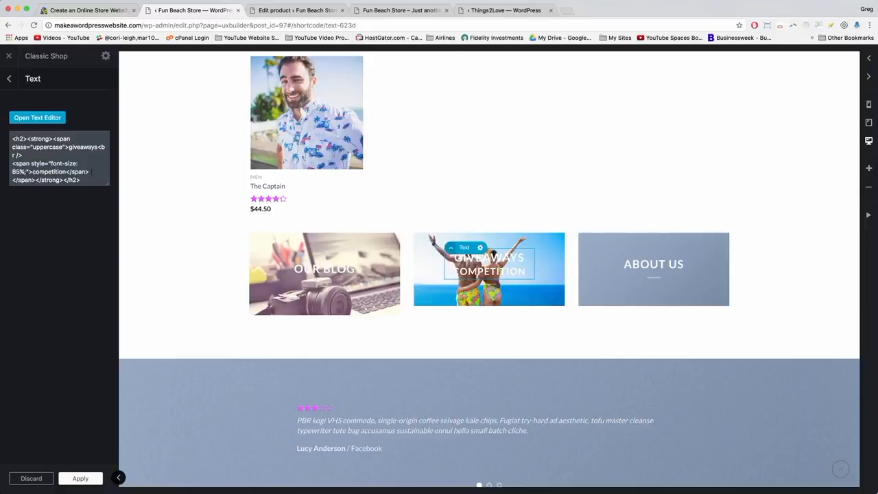
pyautogui.click(90, 172)
pyautogui.moveTo(12, 164); pyautogui.dragTo(31, 163)
pyautogui.click(52, 163)
pyautogui.moveTo(12, 180); pyautogui.dragTo(96, 147)
pyautogui.press('BackSpace')
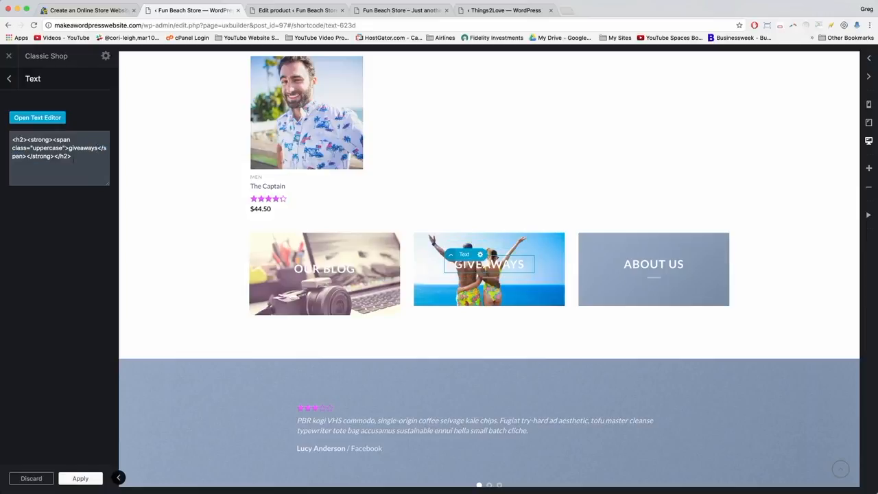
pyautogui.click(11, 80)
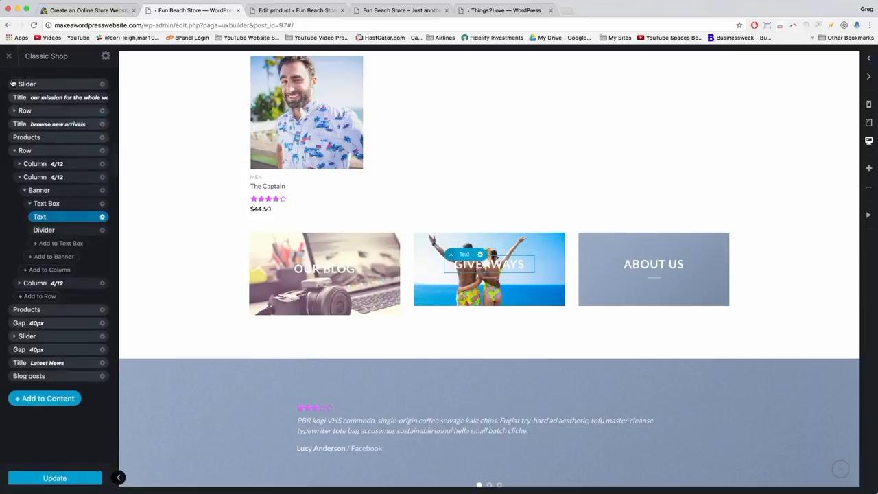
# Set the Giveaways banner height to 180px.
pyautogui.click(65, 192)
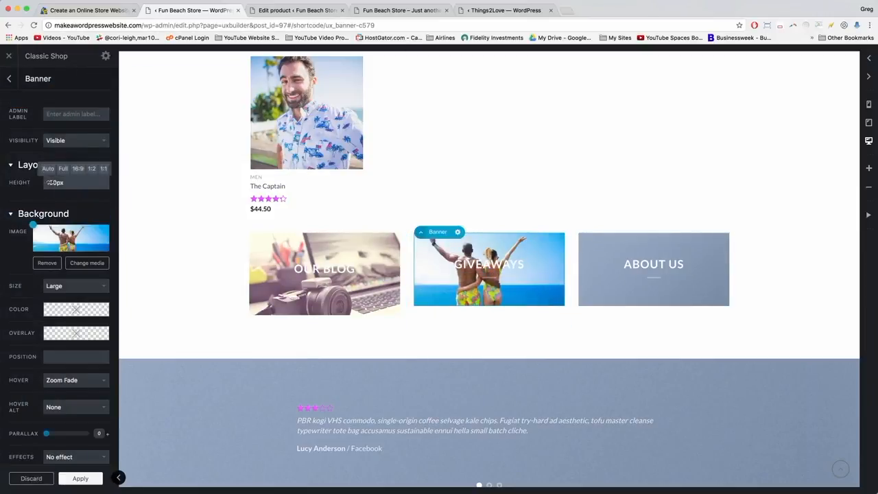
pyautogui.click(53, 182)
pyautogui.press('BackSpace')
pyautogui.write('8')
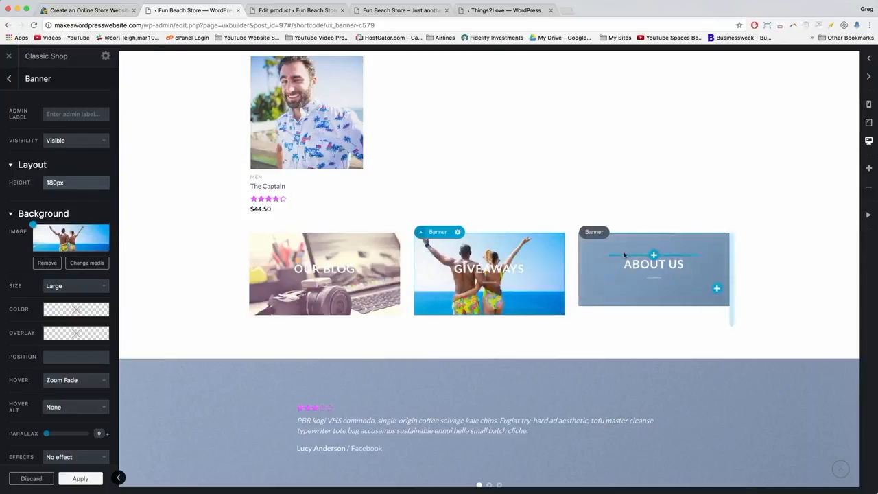
# Give the About Us banner the featured-box-3 coastal city background and a 180px height.
pyautogui.click(596, 279)
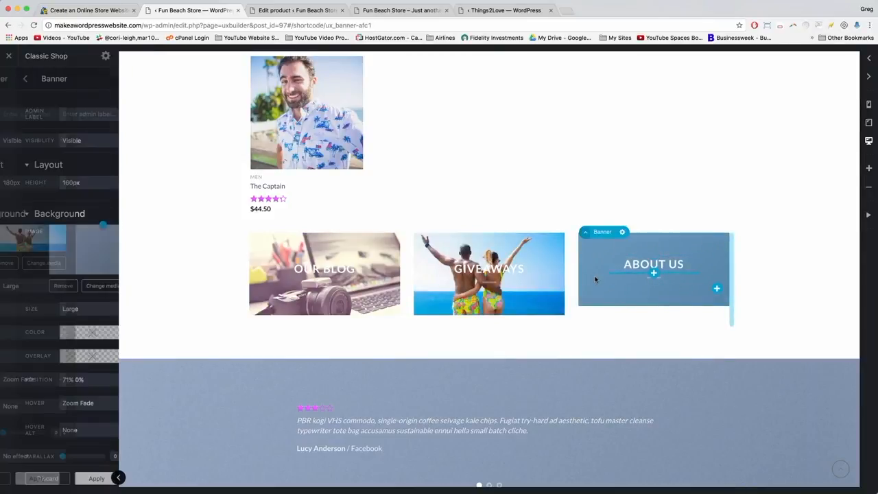
pyautogui.click(86, 286)
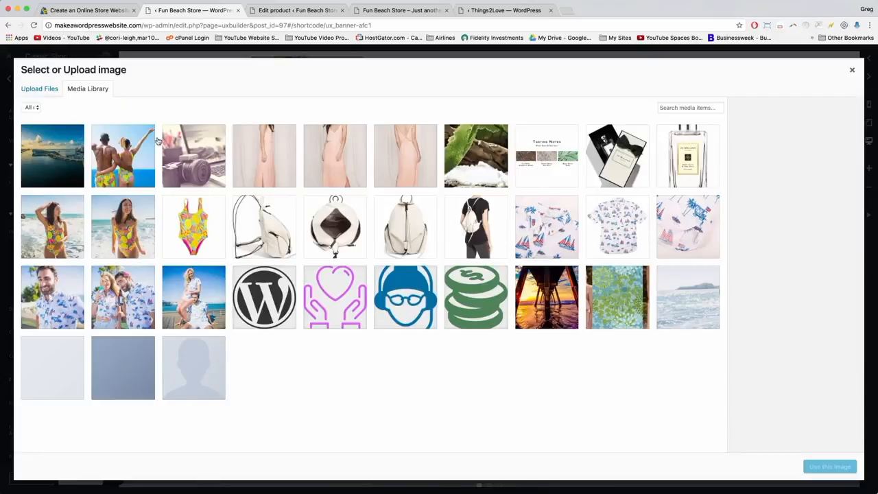
pyautogui.click(33, 154)
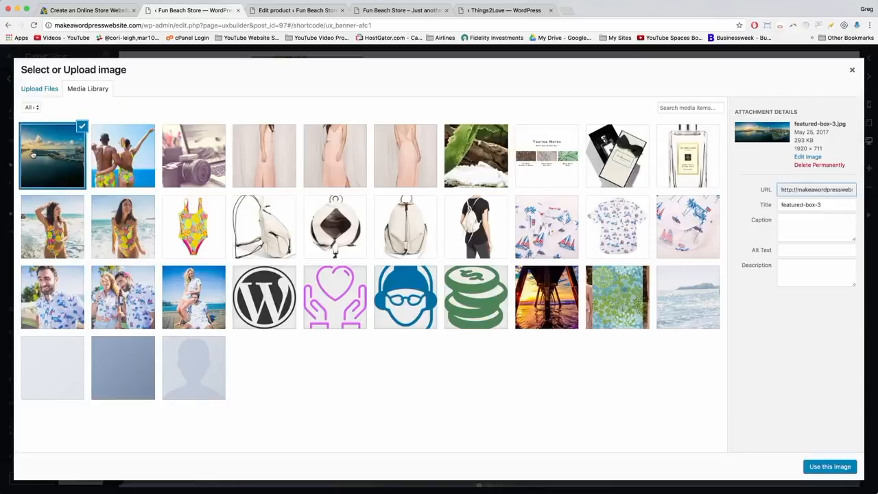
pyautogui.click(827, 468)
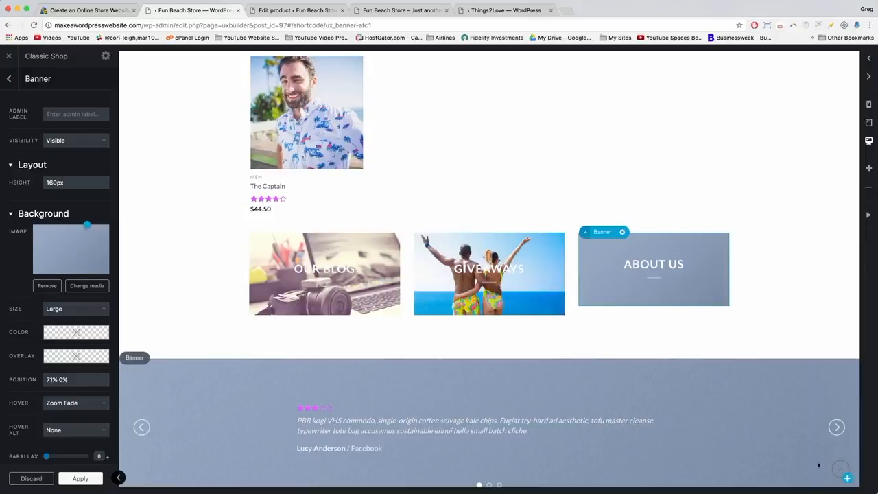
pyautogui.press('BackSpace')
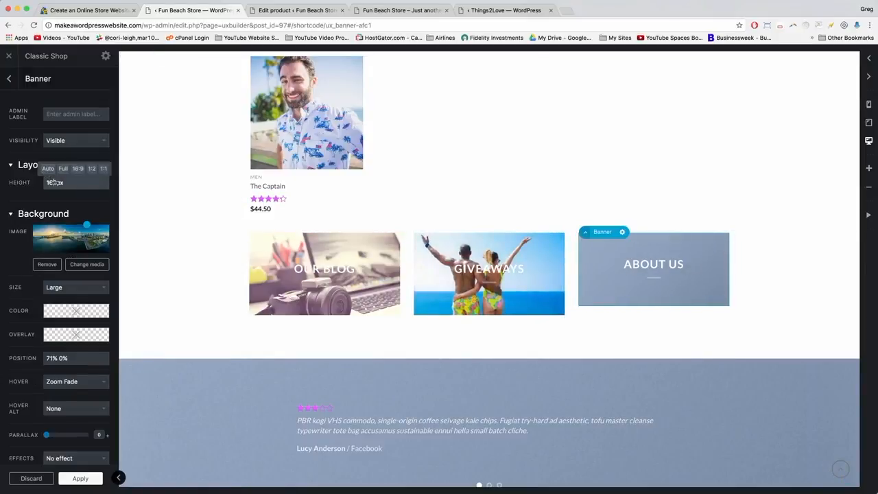
pyautogui.write('8')
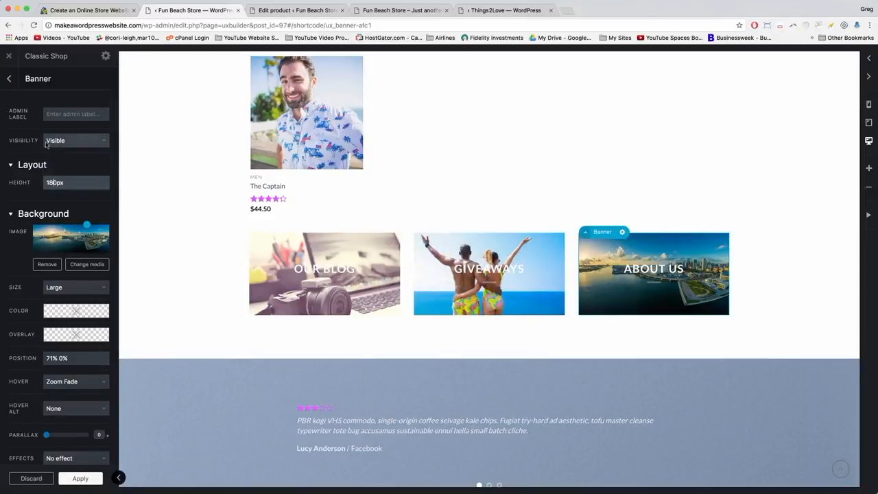
# Clear the About Us banner's old about-us link.
pyautogui.scroll(-2, 140, 210)
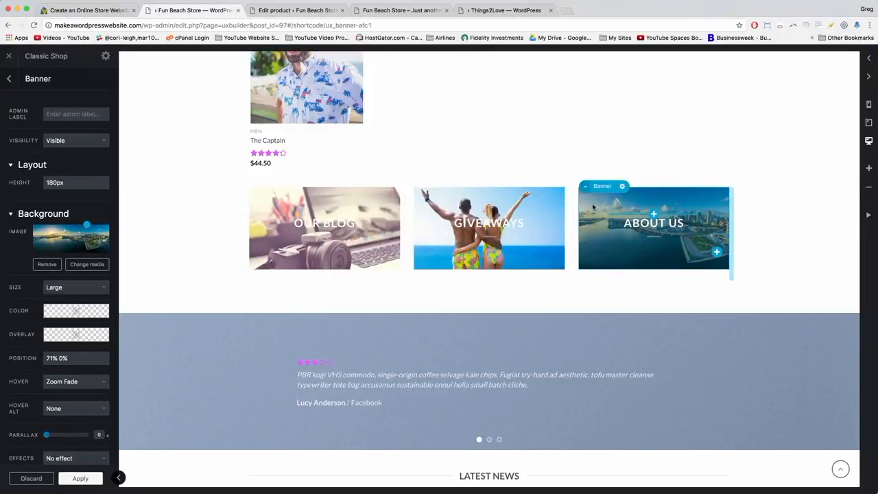
pyautogui.scroll(-10, 108, 217)
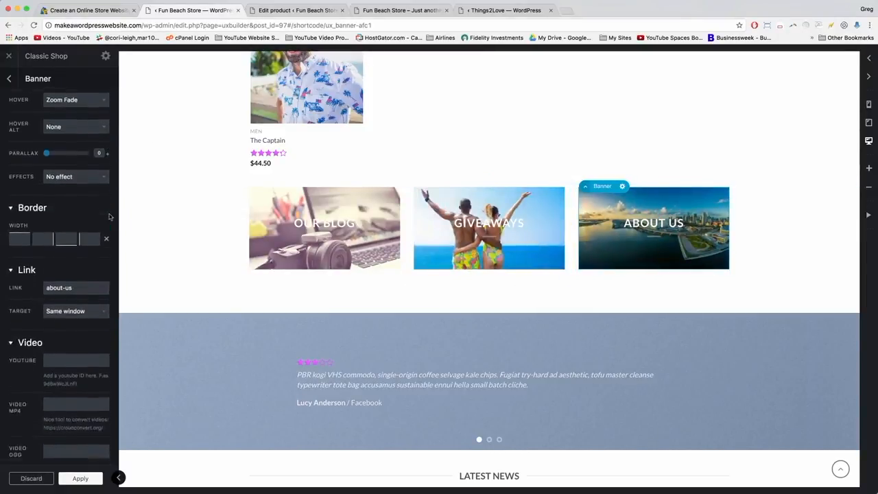
pyautogui.scroll(-1, 109, 217)
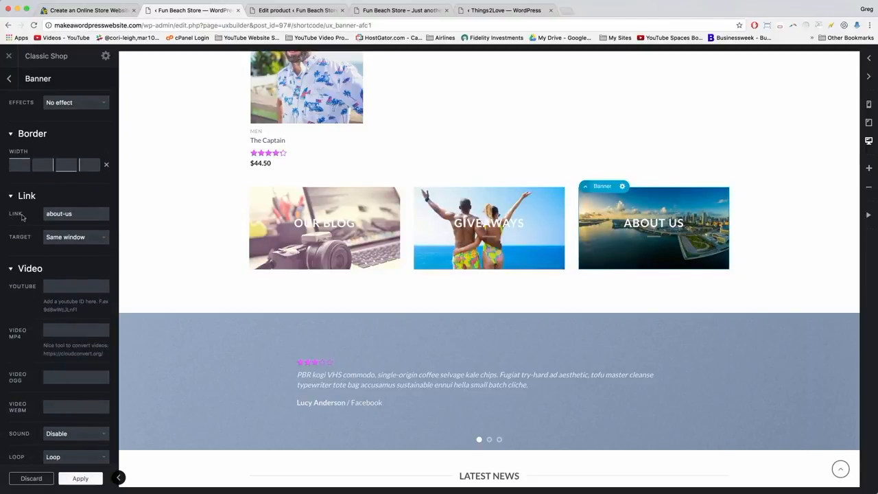
pyautogui.tripleClick(75, 214)
pyautogui.press('BackSpace')
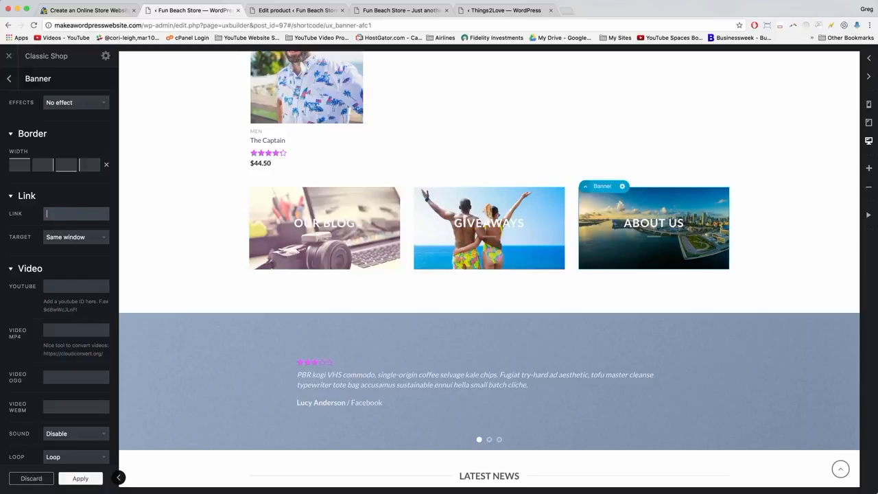
# Copy the storefront's About page address into the About Us banner's Link field.
pyautogui.click(400, 10)
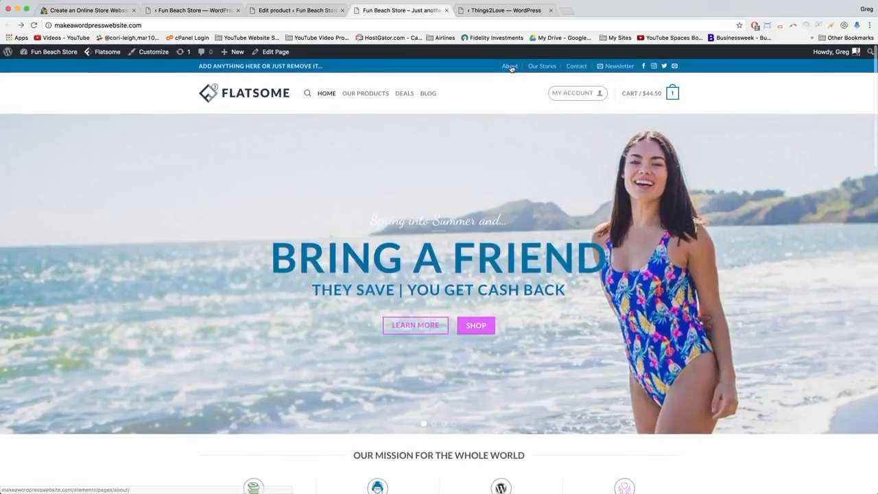
pyautogui.rightClick(514, 64)
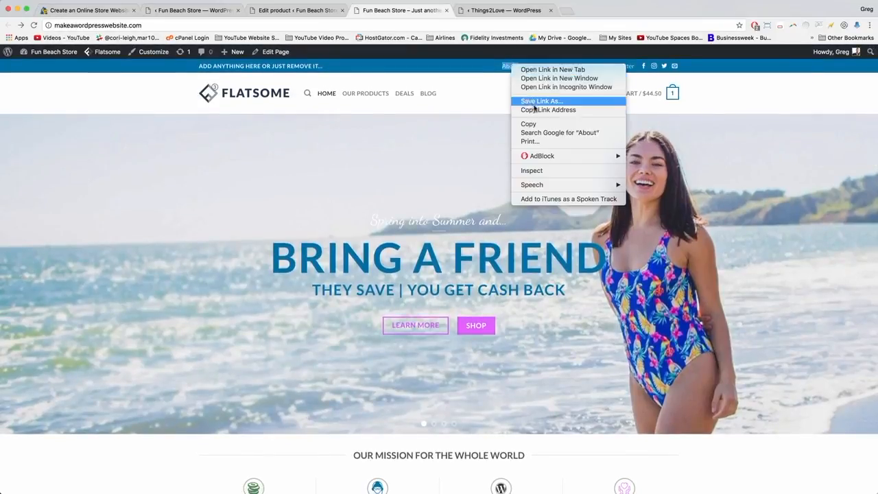
pyautogui.click(539, 110)
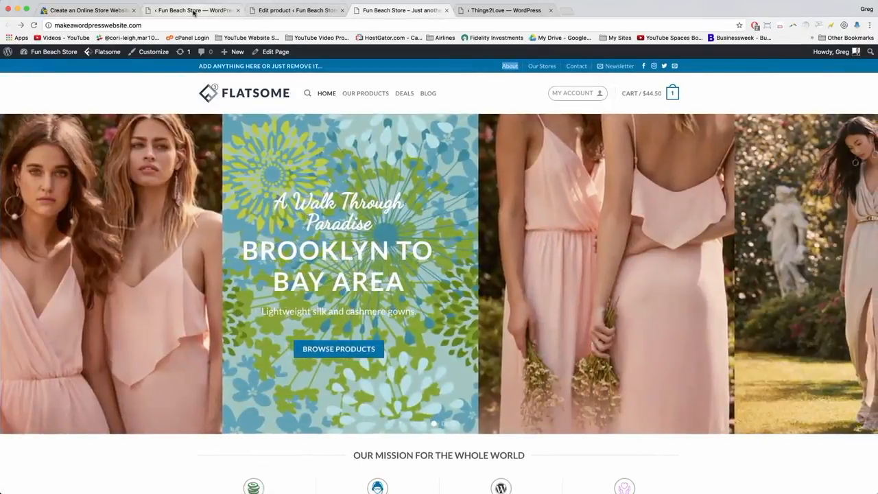
pyautogui.click(194, 11)
pyautogui.click(58, 214)
pyautogui.rightClick(47, 213)
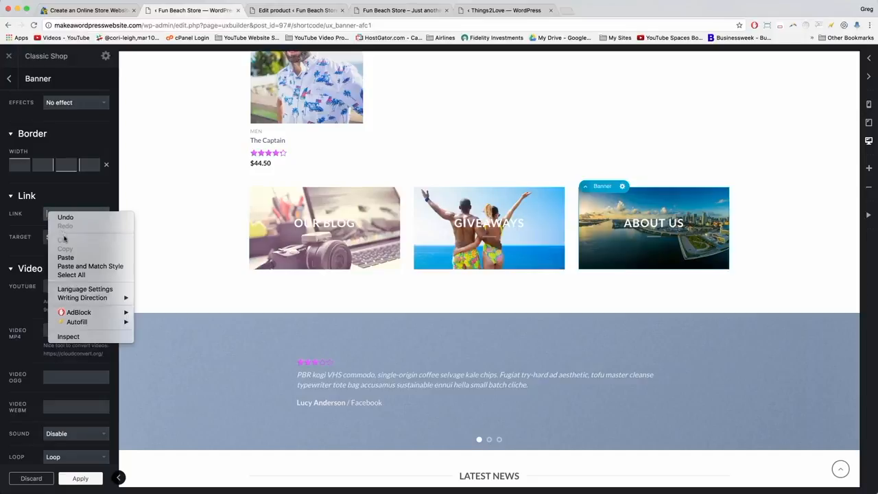
pyautogui.click(70, 257)
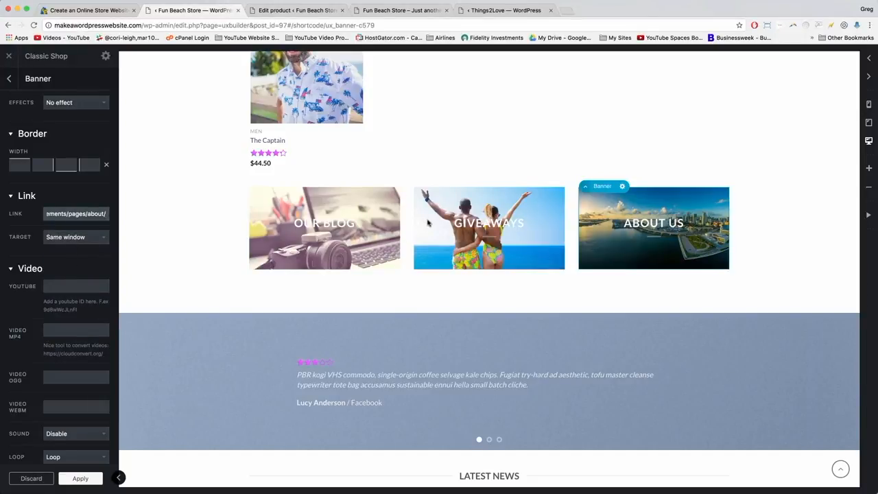
pyautogui.click(427, 222)
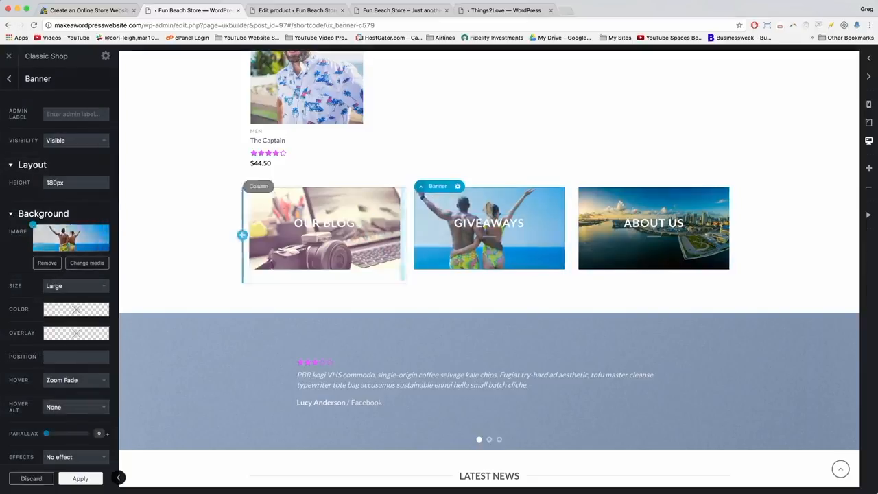
# Clear the Giveaways banner's old link URL.
pyautogui.scroll(-8, 118, 280)
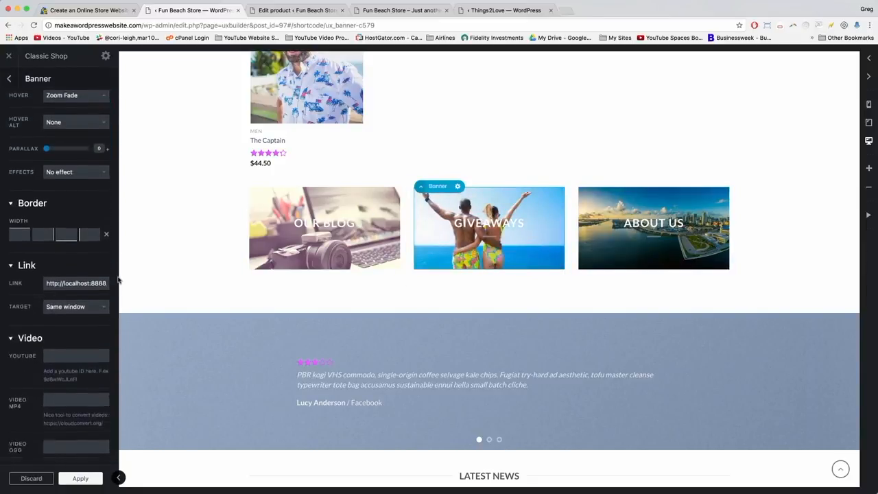
pyautogui.scroll(-1, 118, 280)
pyautogui.moveTo(47, 265); pyautogui.dragTo(104, 266)
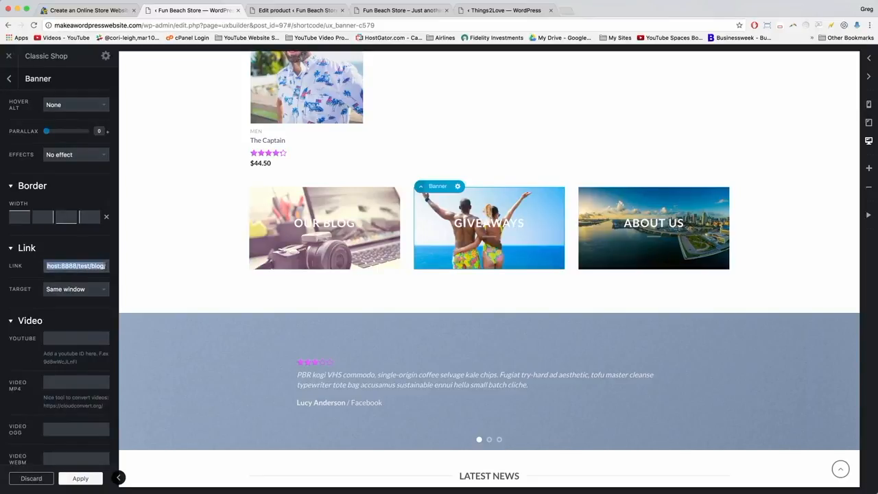
pyautogui.press('BackSpace')
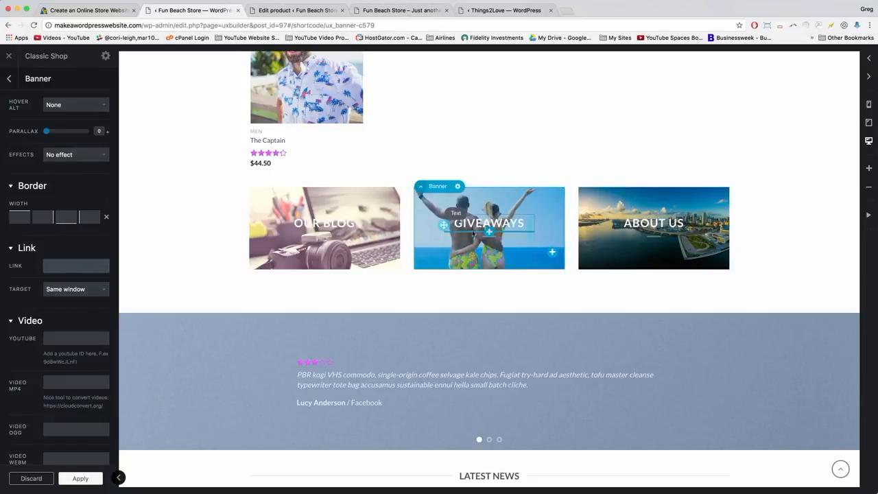
# Copy the Deals page address from the live storefront.
pyautogui.click(389, 10)
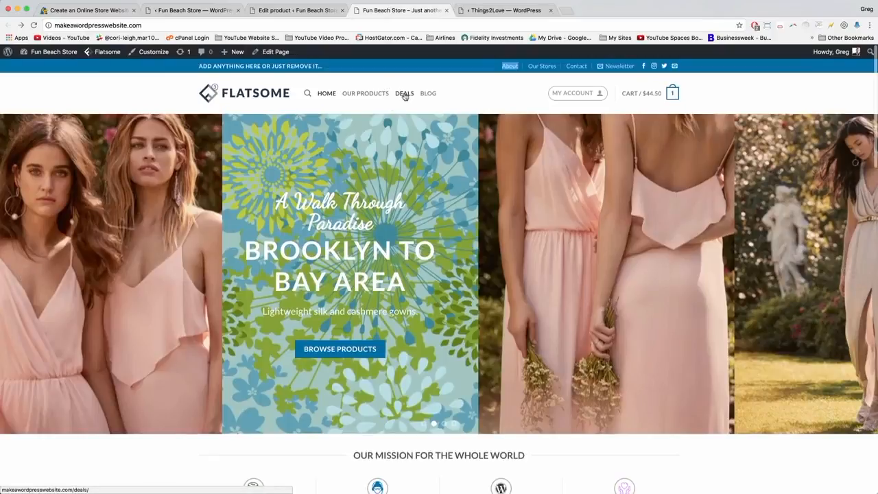
pyautogui.rightClick(405, 95)
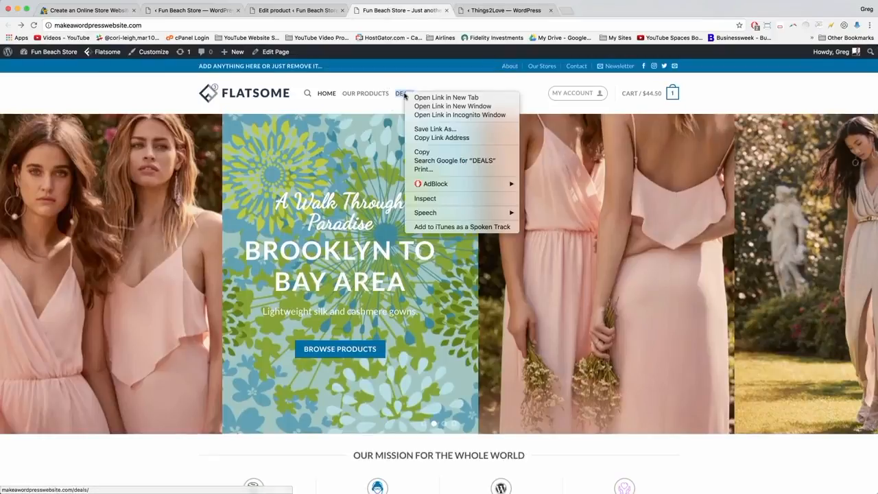
pyautogui.click(426, 138)
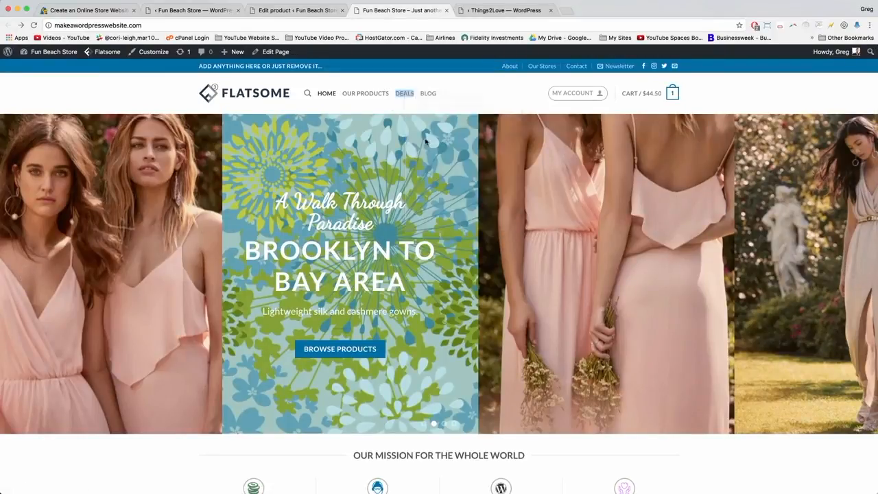
pyautogui.click(404, 94)
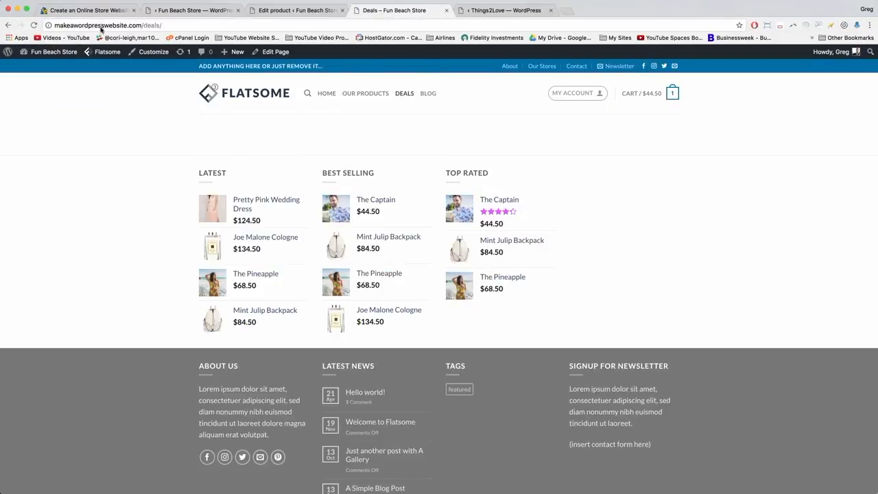
pyautogui.click(101, 26)
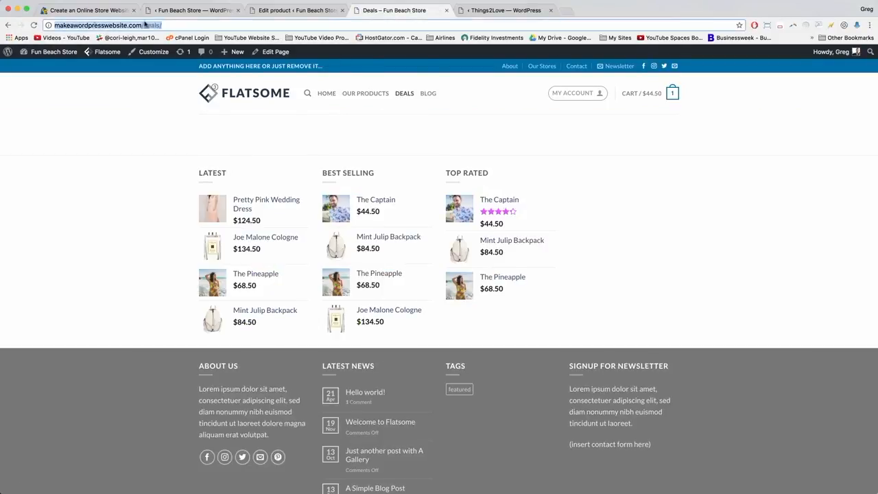
pyautogui.rightClick(99, 26)
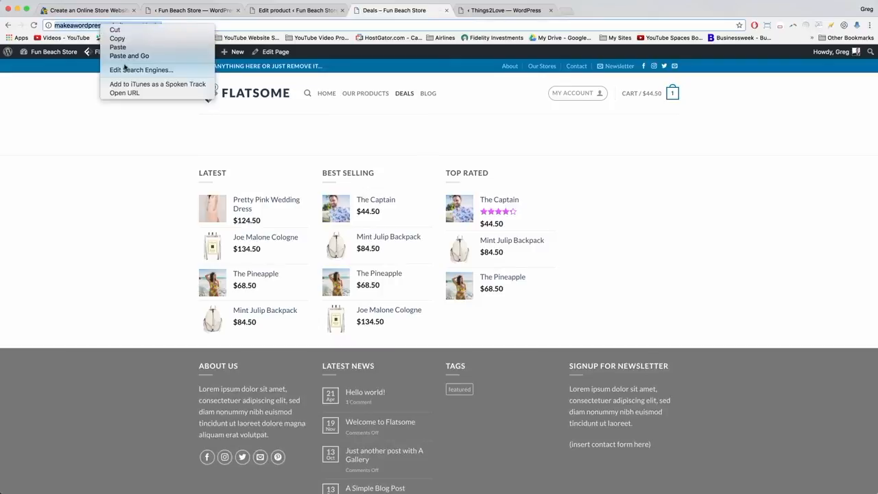
pyautogui.click(120, 36)
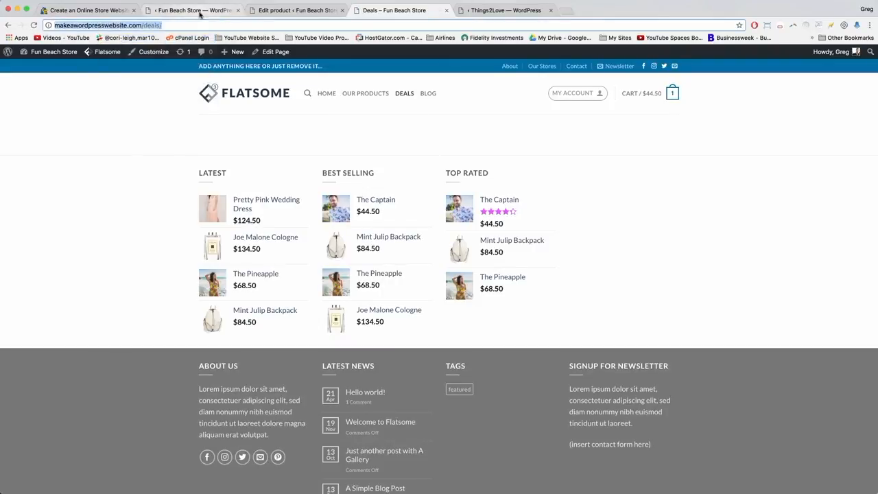
# Paste the /deals/ address into the Giveaways banner's Link field.
pyautogui.click(206, 11)
pyautogui.rightClick(55, 266)
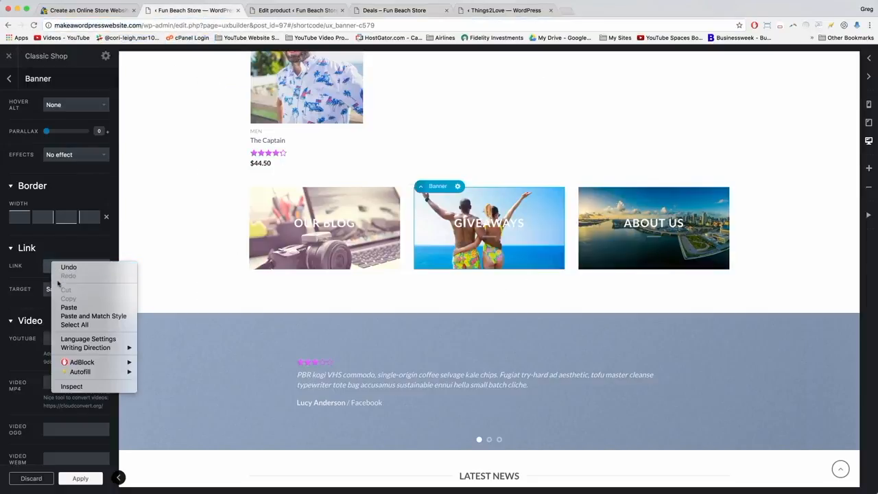
pyautogui.click(68, 306)
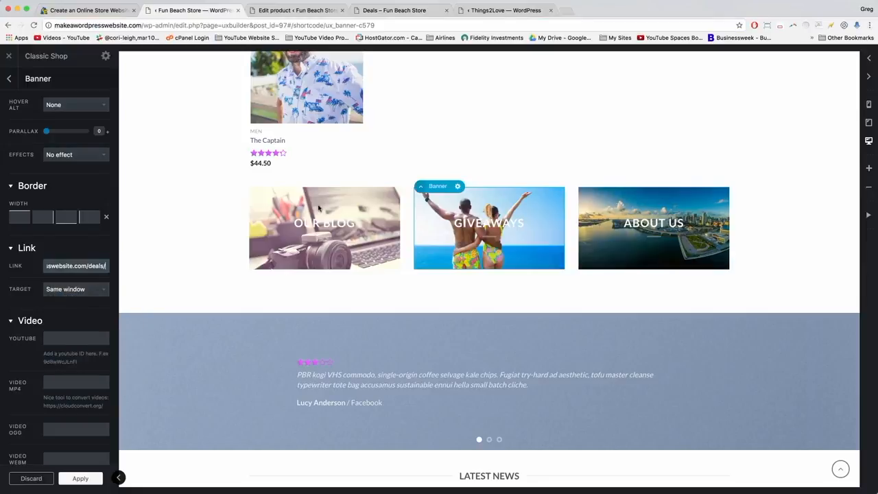
pyautogui.click(265, 213)
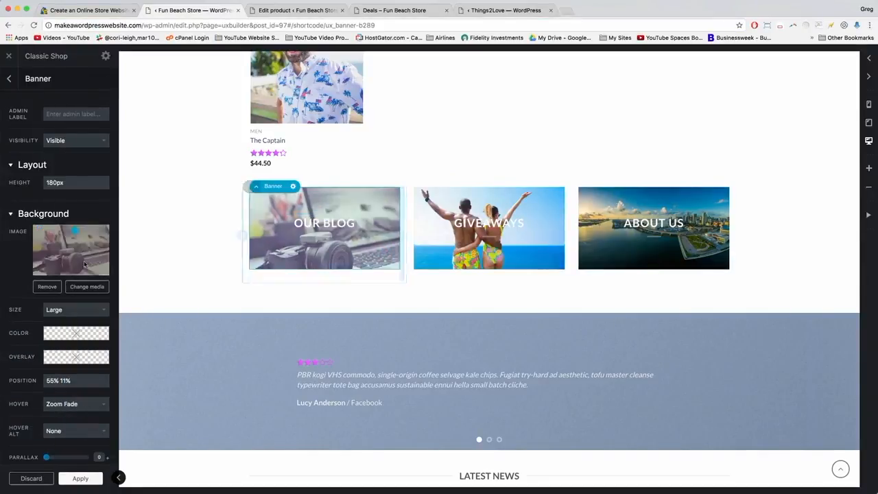
# Clear the Our Blog banner's old link and copy the BLOG menu's address.
pyautogui.scroll(-10, 85, 265)
pyautogui.click(76, 297)
pyautogui.press('super+a')
pyautogui.press('BackSpace')
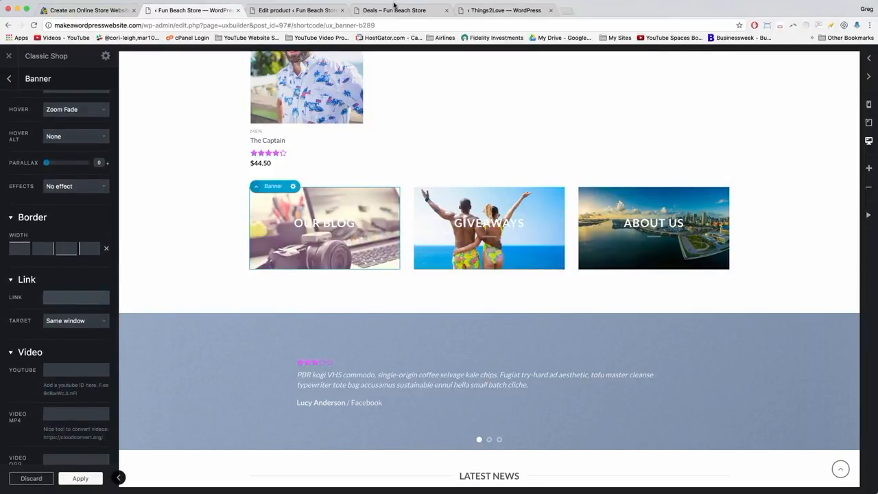
pyautogui.click(405, 10)
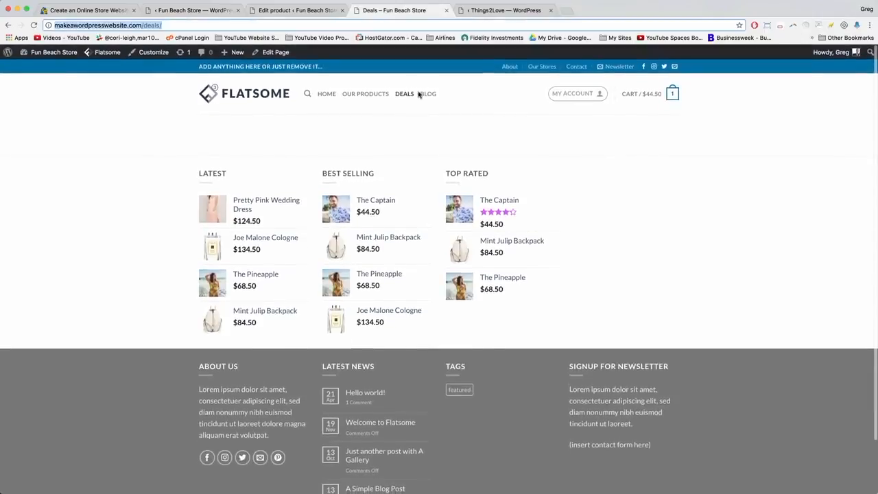
pyautogui.rightClick(427, 95)
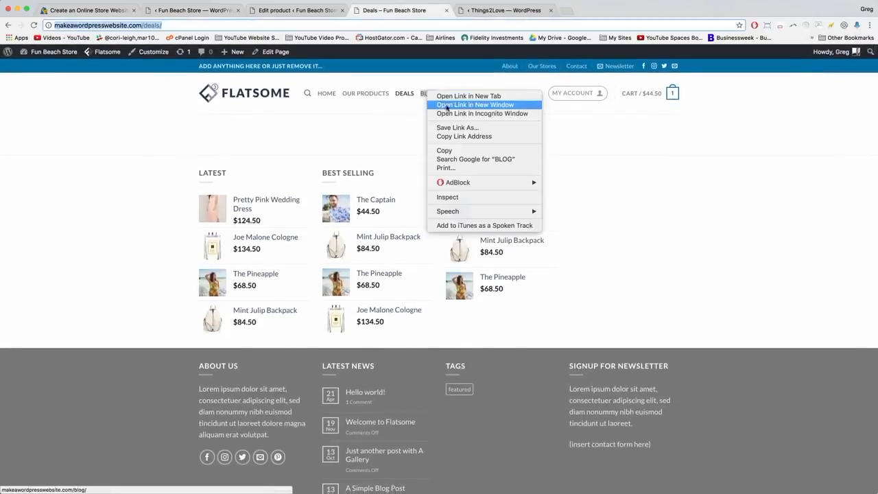
pyautogui.click(462, 140)
# Paste the /blog/ address into the Our Blog banner's Link field and apply it.
pyautogui.click(195, 10)
pyautogui.click(46, 296)
pyautogui.rightClick(48, 297)
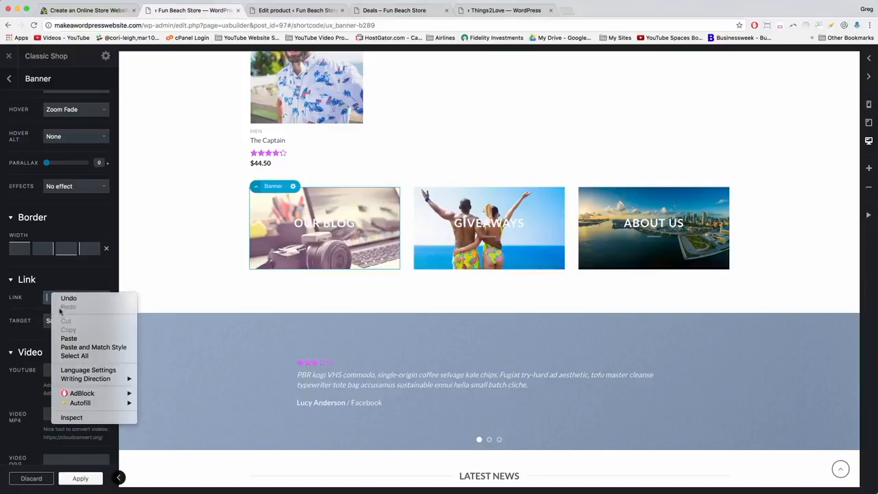
pyautogui.click(72, 338)
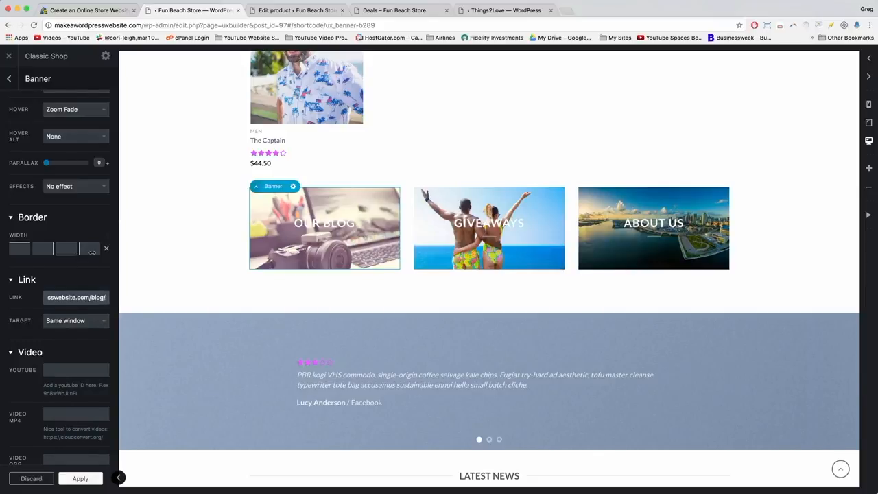
pyautogui.scroll(-5, 91, 252)
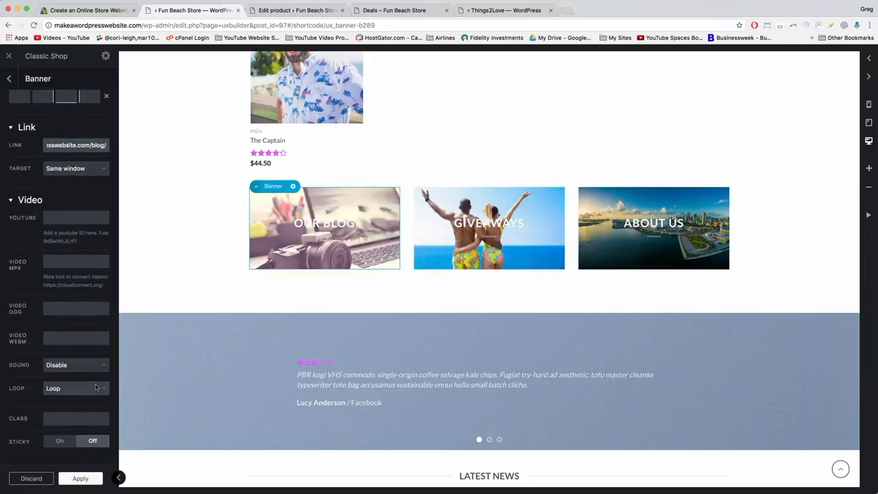
pyautogui.click(71, 478)
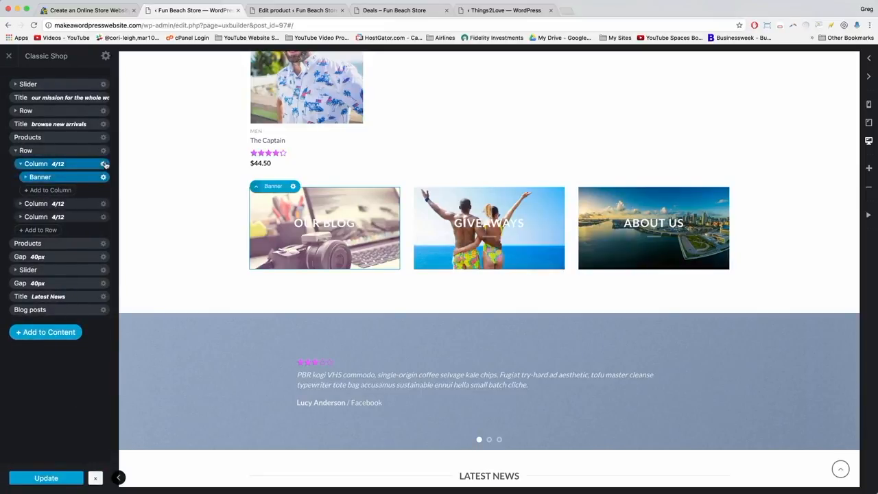
# Duplicate the 'browse new arrivals' title and change its text to 'It's the store with more'.
pyautogui.click(16, 152)
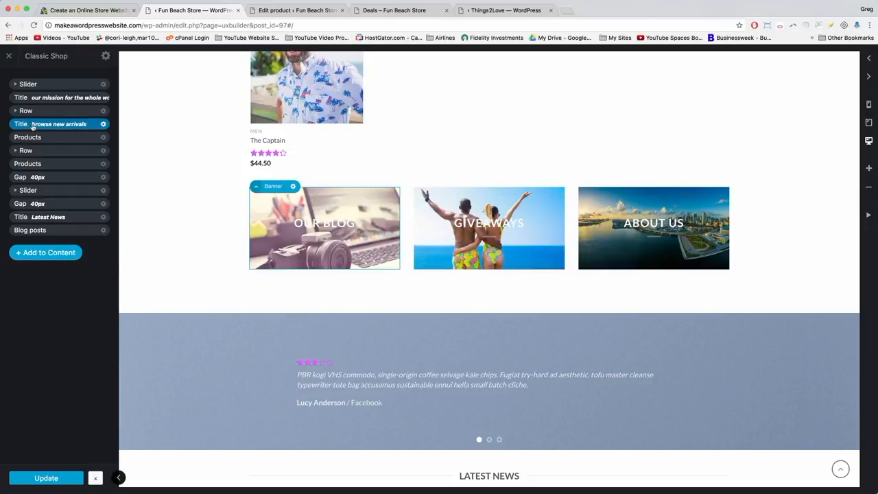
pyautogui.click(103, 125)
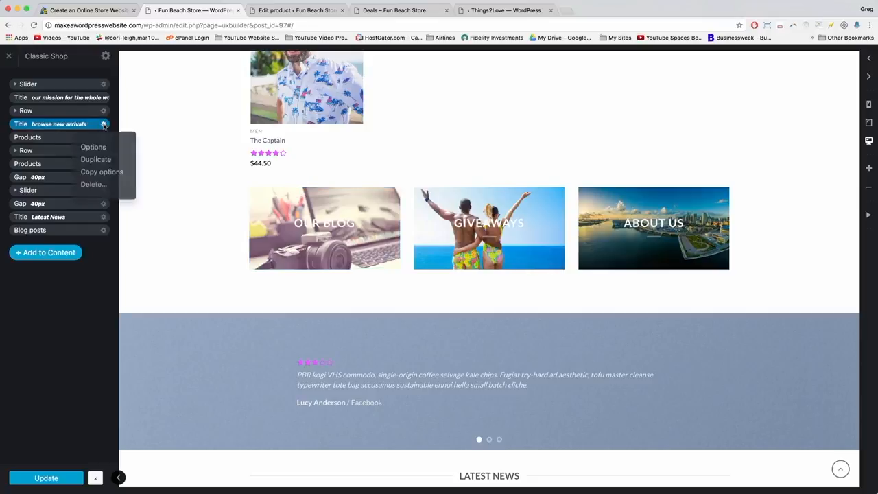
pyautogui.click(99, 161)
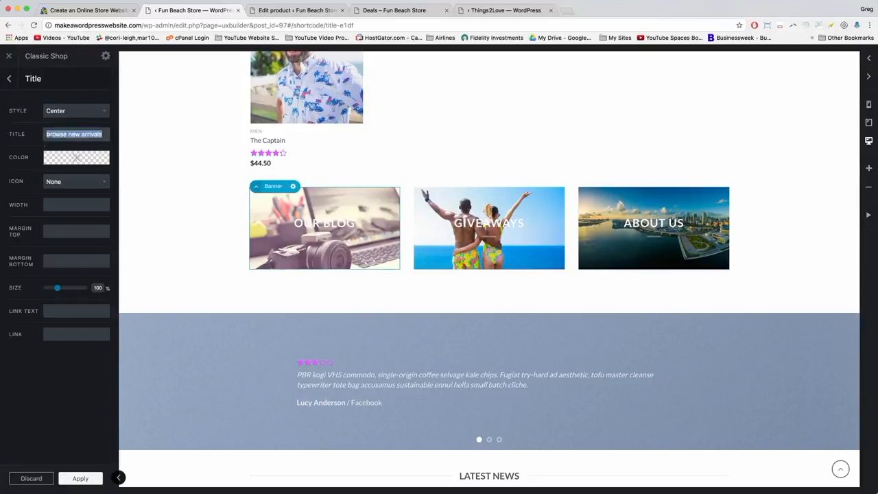
pyautogui.write("it's the st")
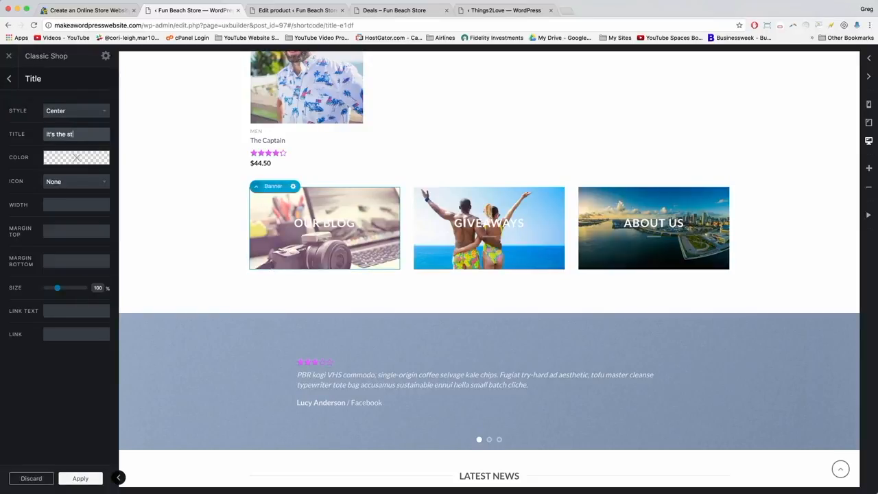
pyautogui.write('ore with more')
pyautogui.click(79, 478)
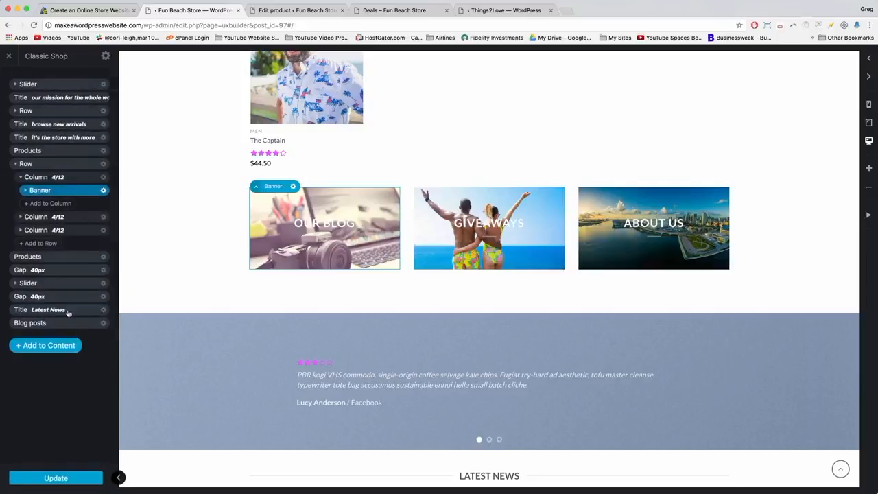
# Move the new title directly above the three feature banners.
pyautogui.click(16, 165)
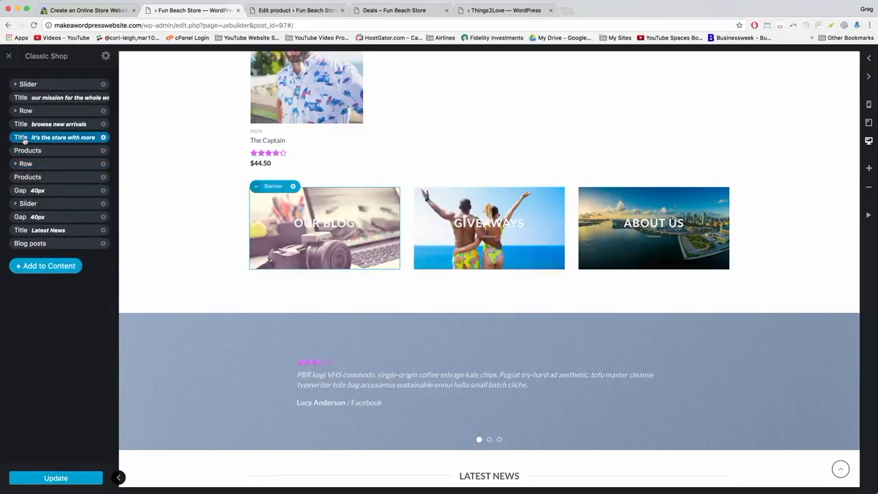
pyautogui.moveTo(25, 140); pyautogui.dragTo(21, 158)
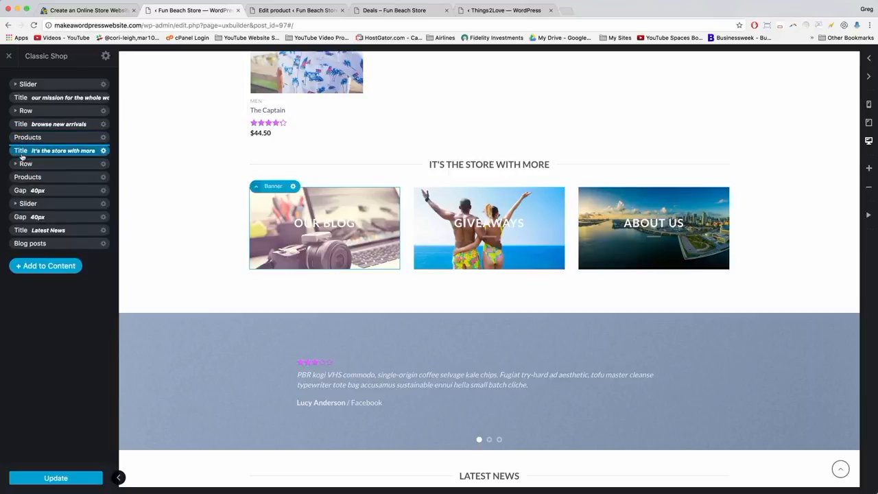
pyautogui.scroll(5, 291, 216)
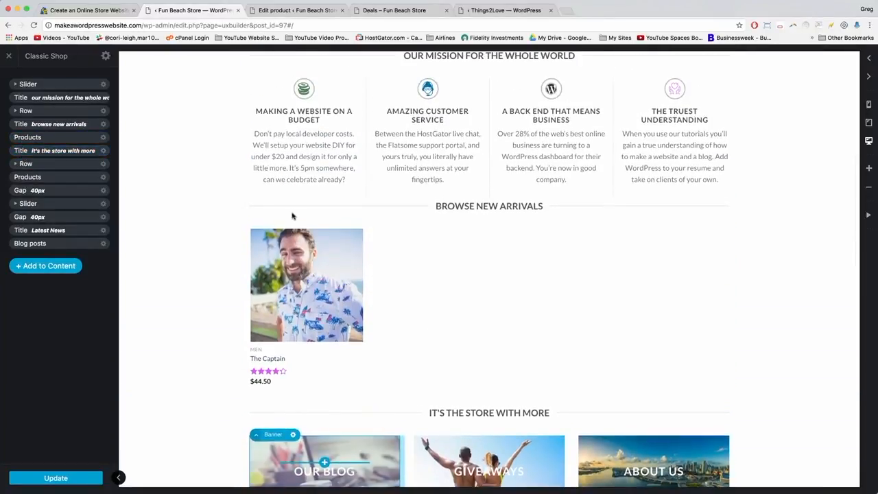
pyautogui.scroll(-3, 291, 216)
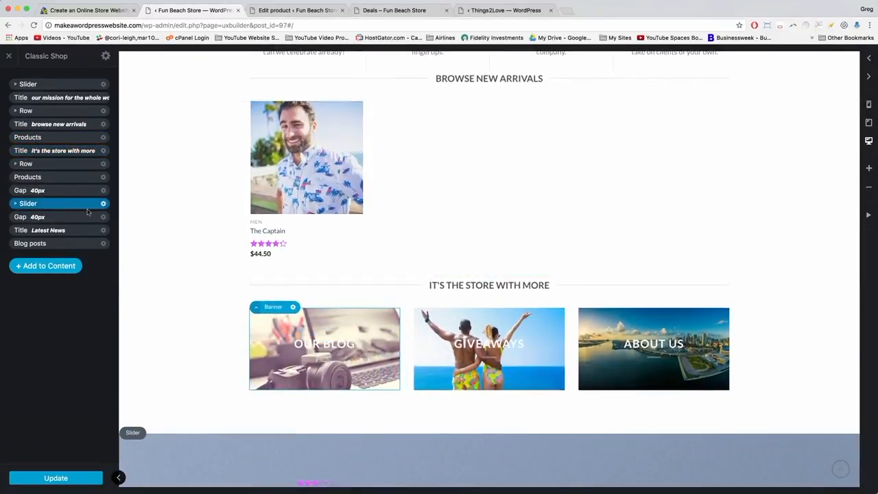
pyautogui.scroll(-3, 136, 263)
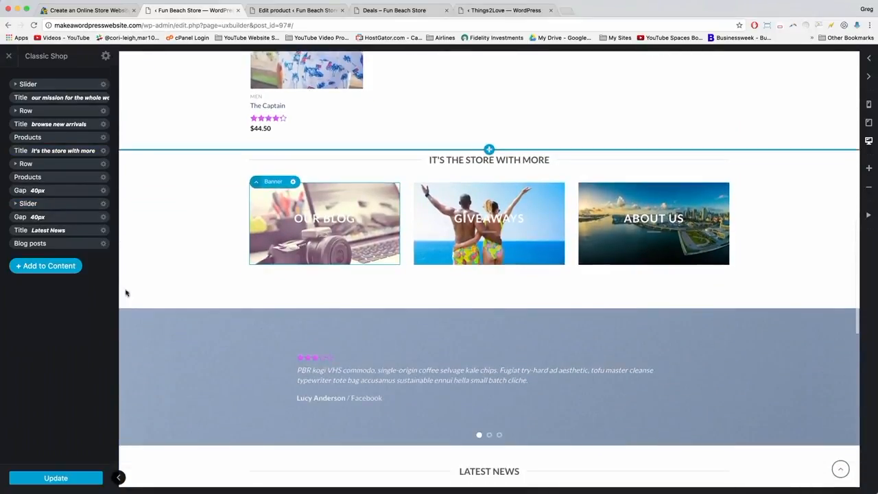
# Update the homepage, then reload the store and view the new 'It's the store with more' heading.
pyautogui.click(65, 478)
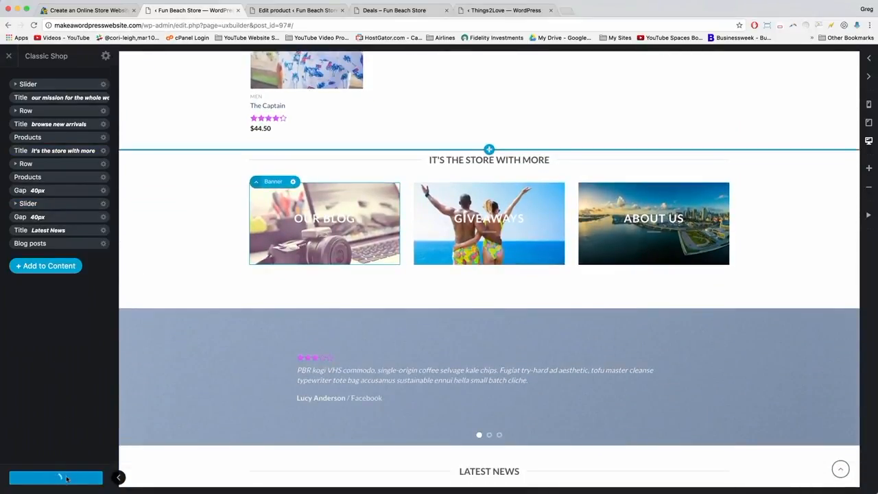
pyautogui.click(382, 11)
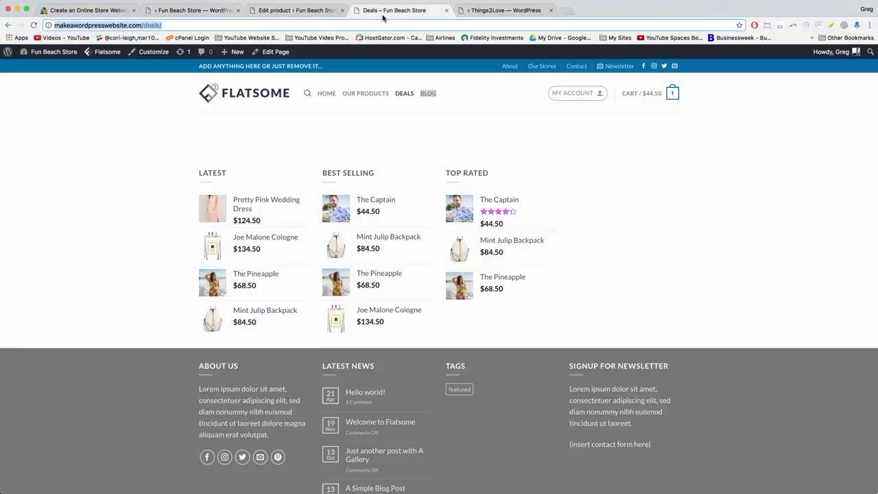
pyautogui.press('Return')
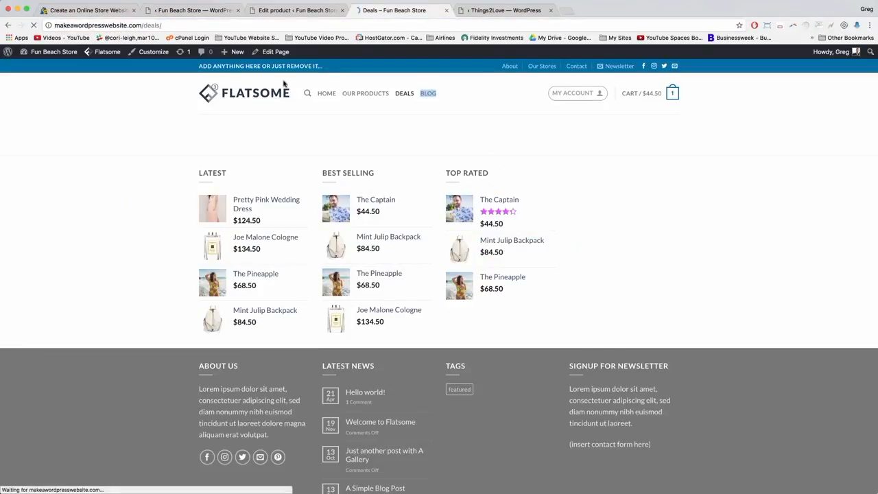
pyautogui.click(251, 94)
pyautogui.scroll(-4, 301, 153)
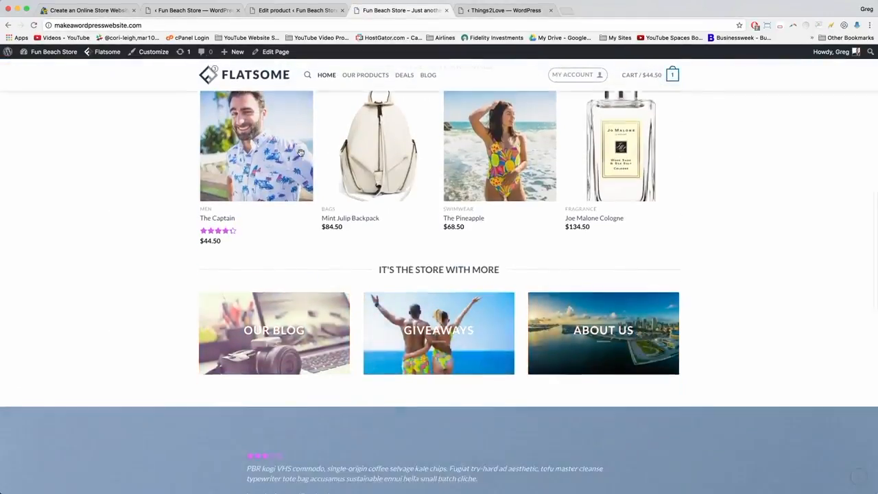
pyautogui.scroll(2, 301, 154)
pyautogui.scroll(-3, 301, 157)
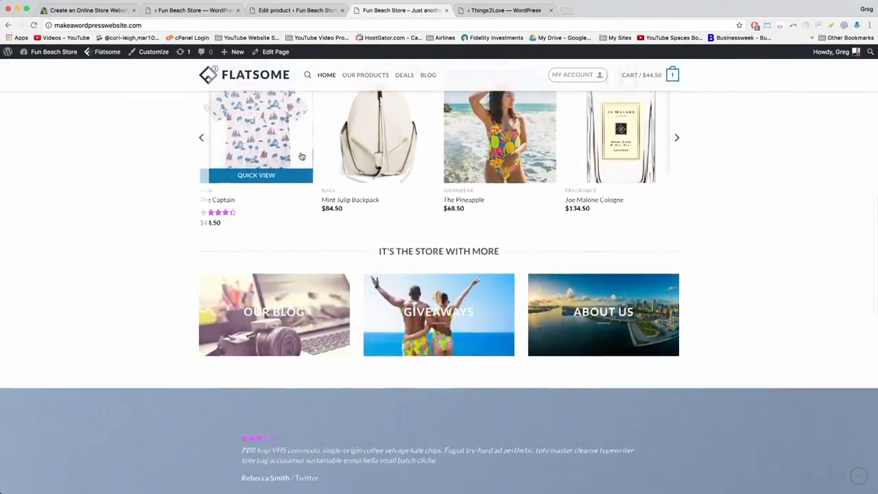
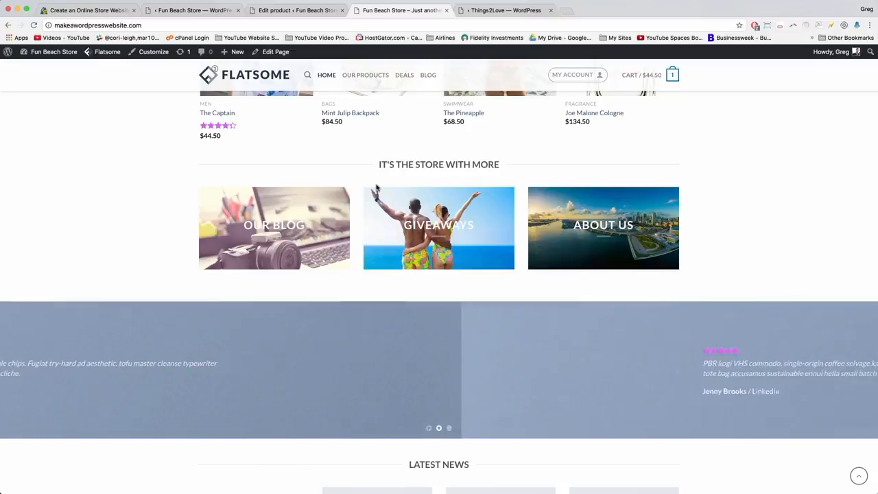
# Switch from the storefront back to the Joe Malone Cologne product editor.
pyautogui.scroll(1, 376, 187)
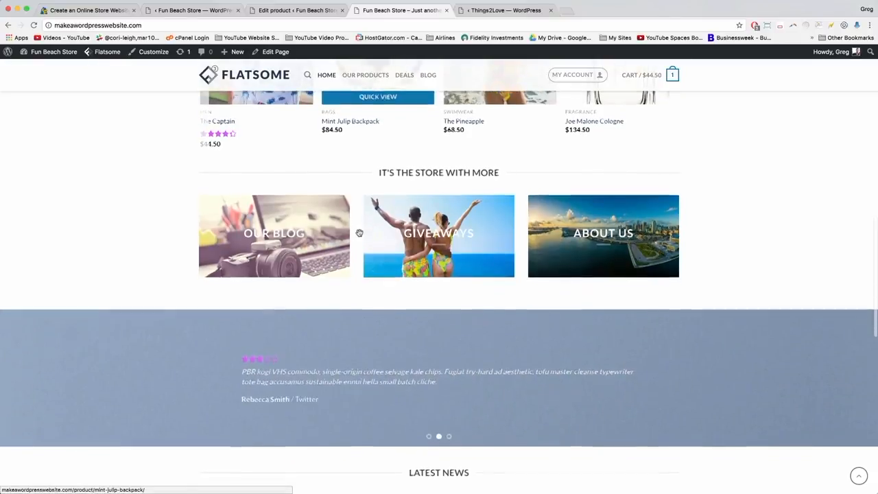
pyautogui.click(277, 10)
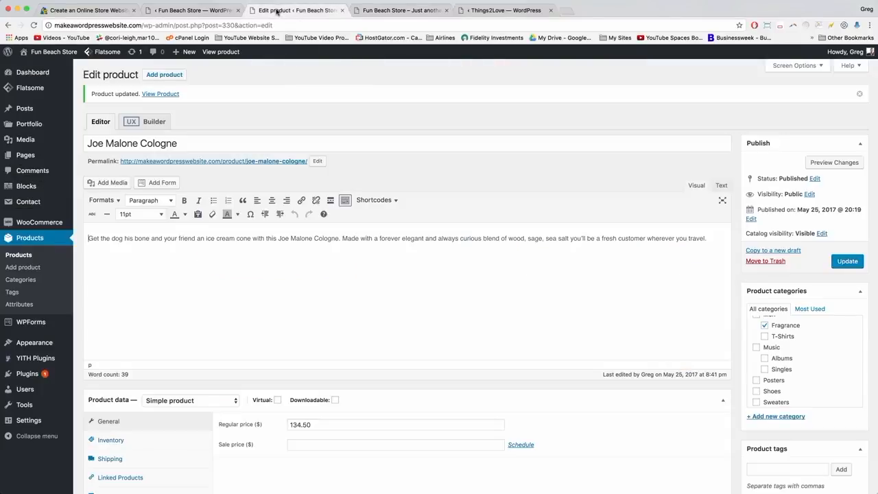
# Start a blank new product, glance at the storefront, then open the homepage in UX Builder.
pyautogui.click(162, 77)
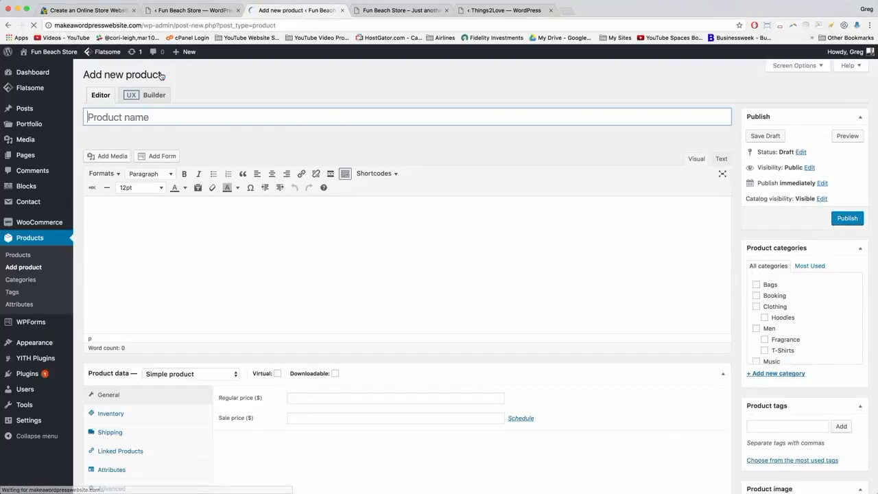
pyautogui.click(157, 236)
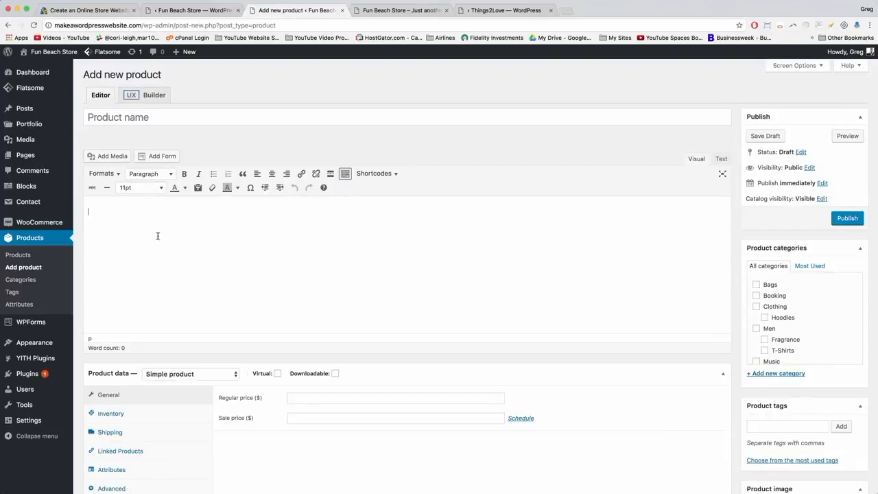
pyautogui.click(377, 11)
pyautogui.scroll(5, 376, 183)
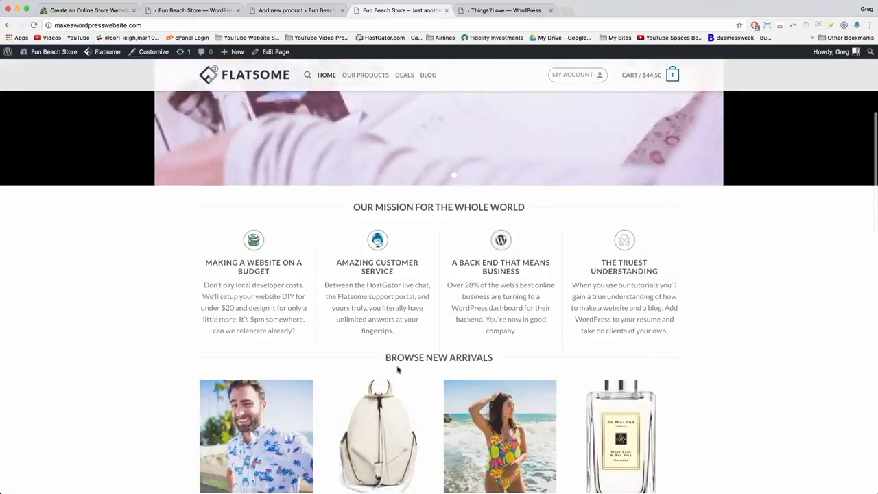
pyautogui.scroll(-5, 397, 370)
pyautogui.scroll(-2, 397, 370)
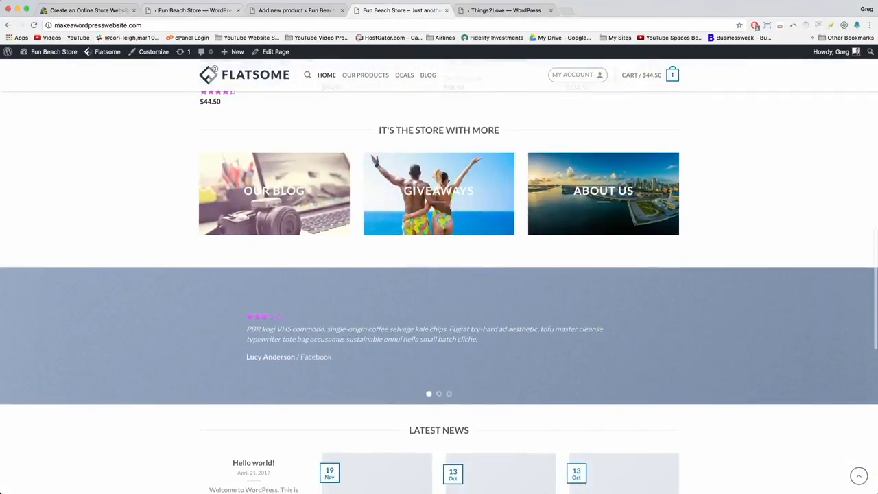
pyautogui.click(282, 10)
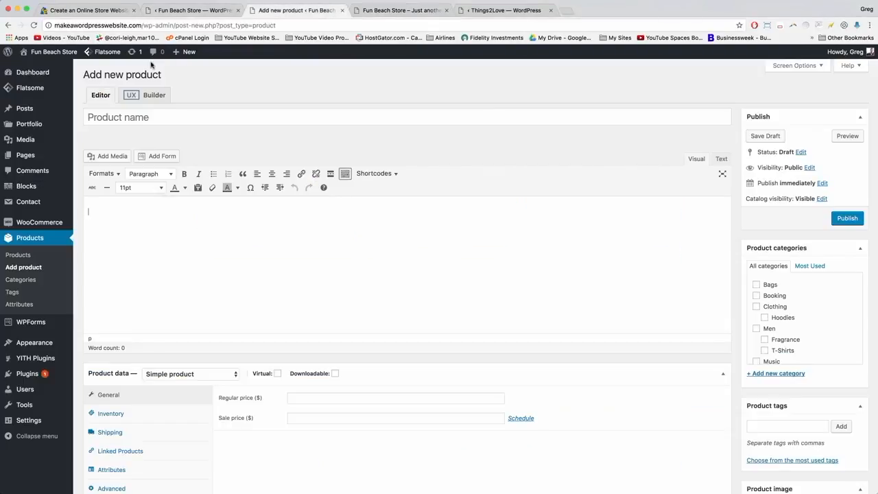
pyautogui.click(197, 11)
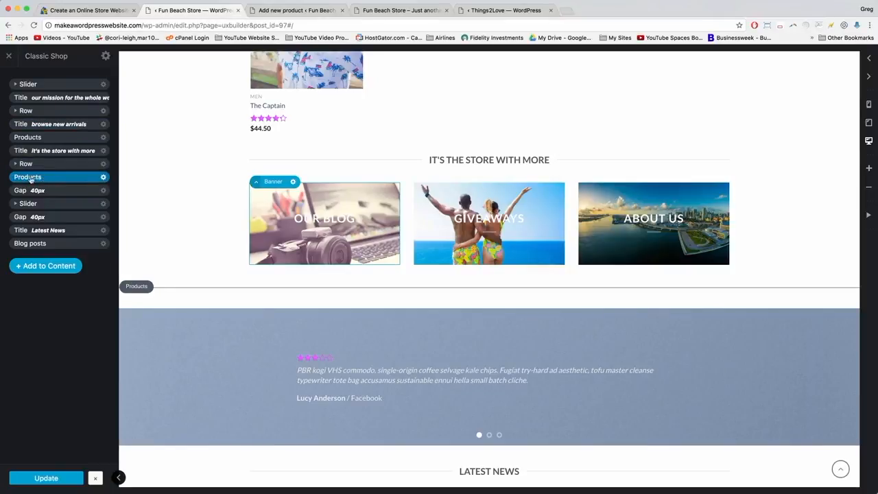
# Delete the Products block under the store banners.
pyautogui.click(103, 178)
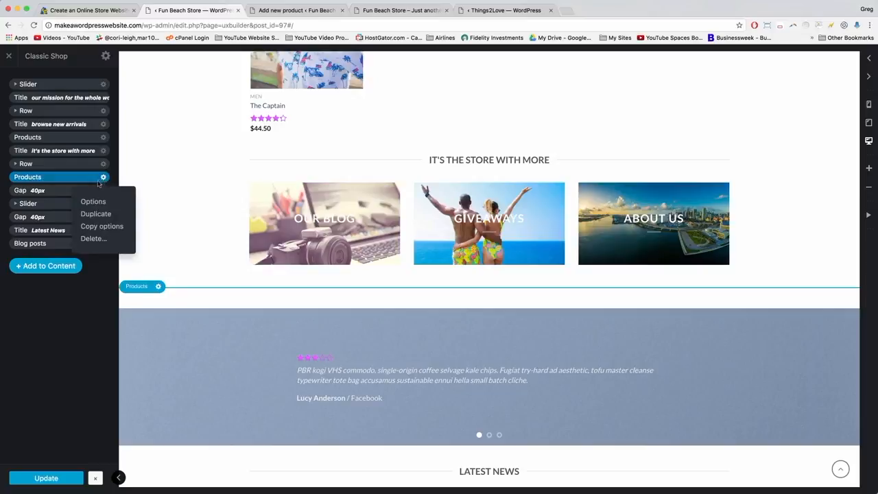
pyautogui.click(92, 239)
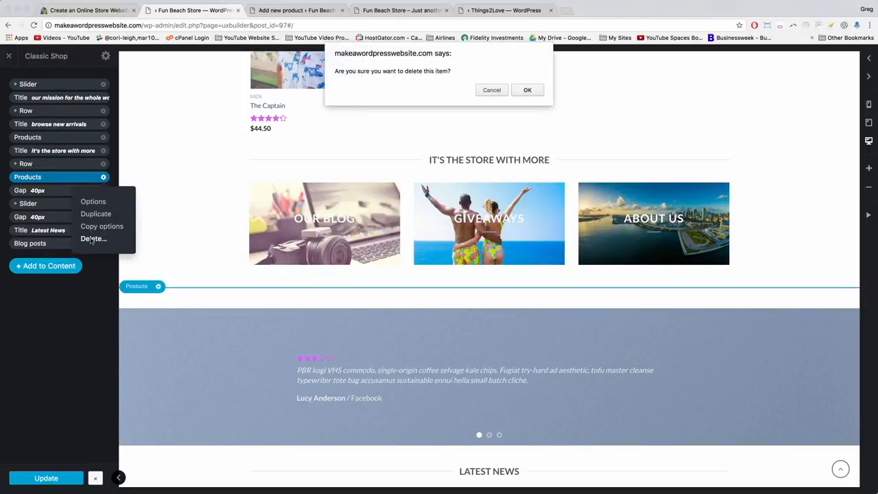
pyautogui.press('Return')
pyautogui.click(15, 166)
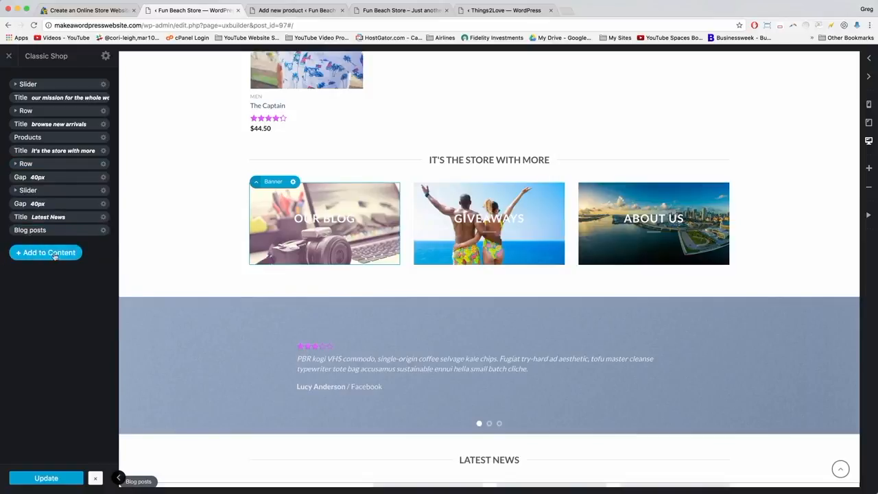
# Add a 'Products - On Sale' element, found by searching 'sale', and apply its settings.
pyautogui.click(62, 253)
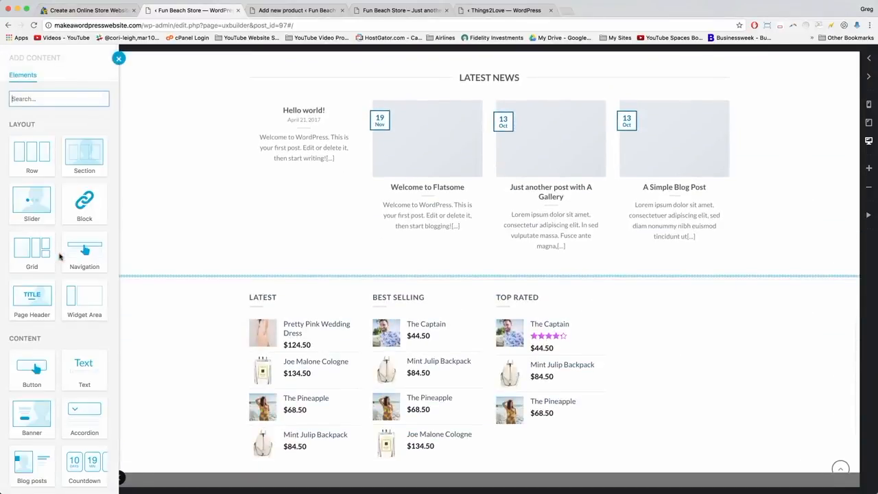
pyautogui.scroll(-1, 60, 256)
pyautogui.scroll(-3, 60, 257)
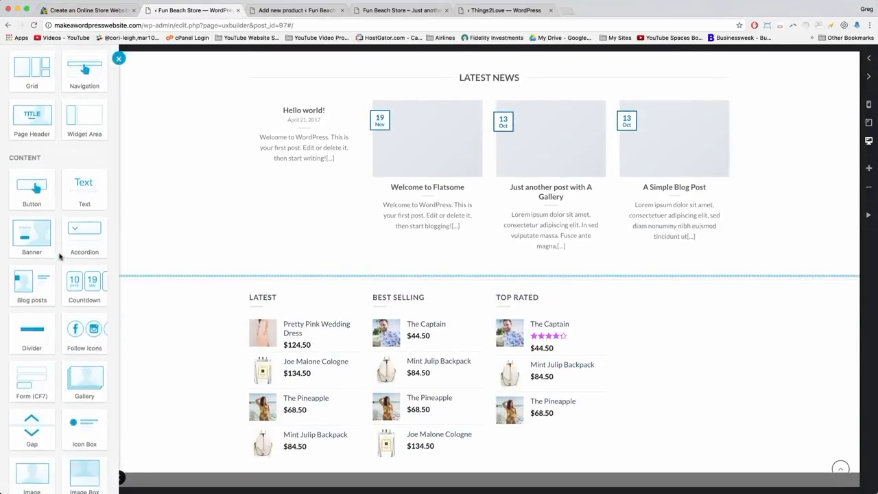
pyautogui.scroll(4, 59, 256)
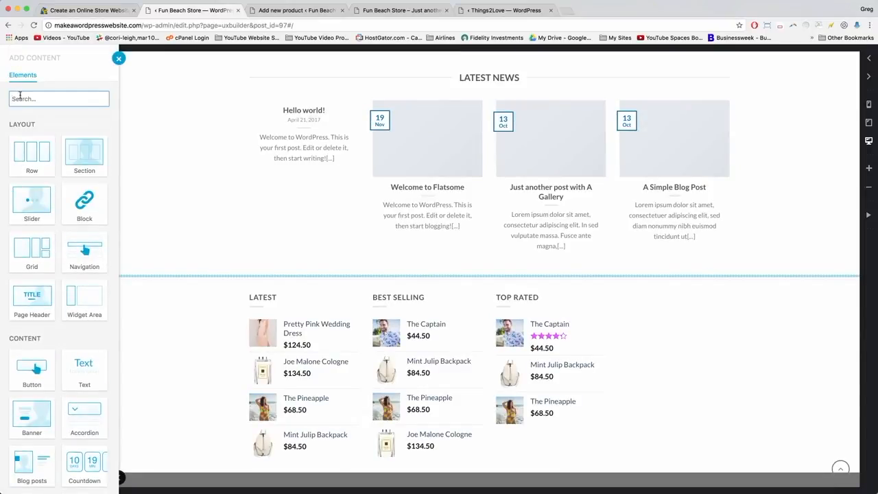
pyautogui.write('sale')
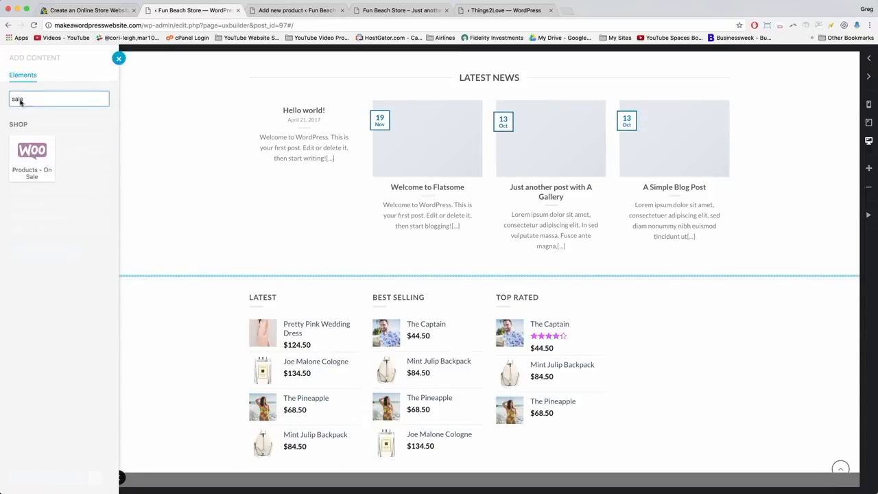
pyautogui.click(31, 157)
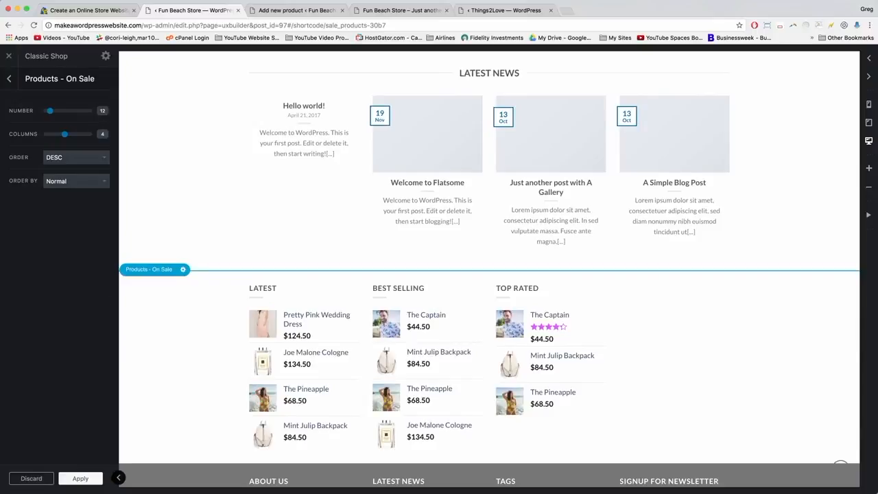
pyautogui.click(74, 479)
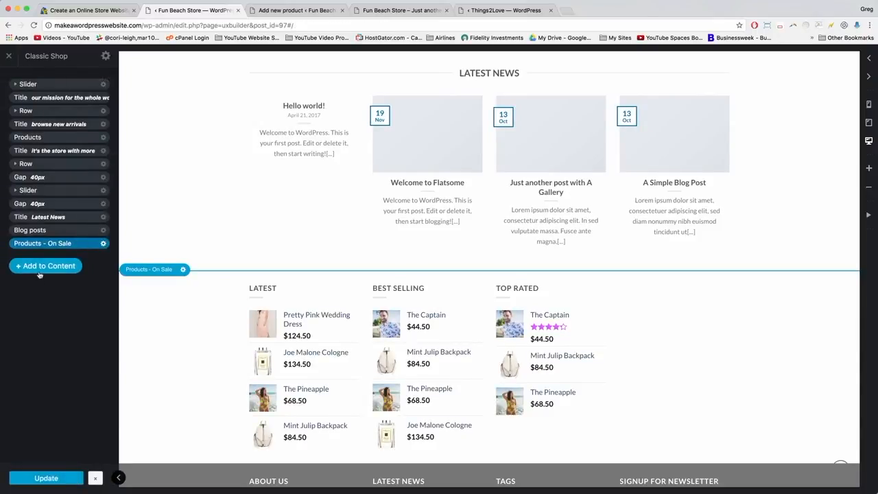
# Move the On Sale block below the banners and duplicate the title, retitled 'seasonal sales!'.
pyautogui.moveTo(32, 243); pyautogui.dragTo(31, 174)
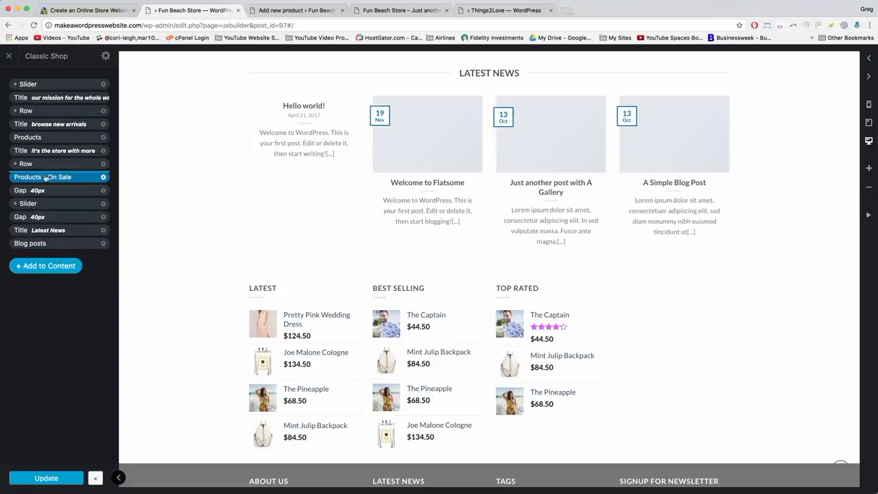
pyautogui.click(104, 151)
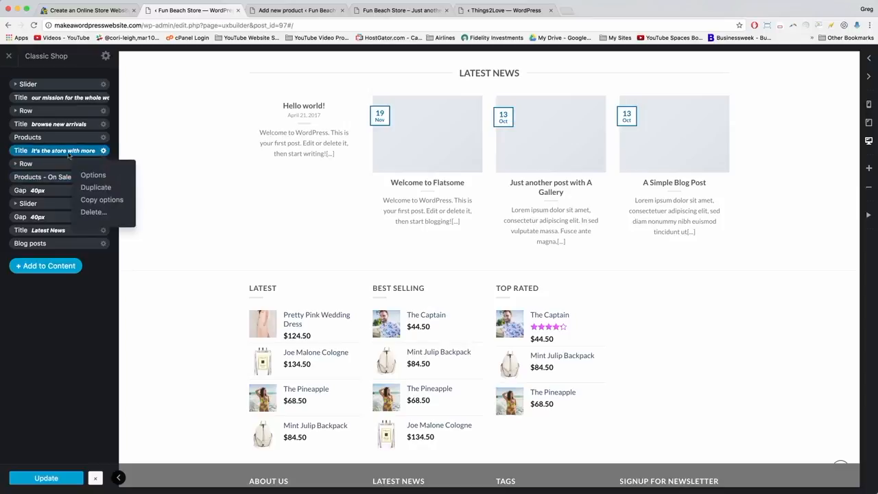
pyautogui.click(79, 185)
pyautogui.moveTo(107, 135); pyautogui.dragTo(40, 159)
pyautogui.write('seasonal sales!')
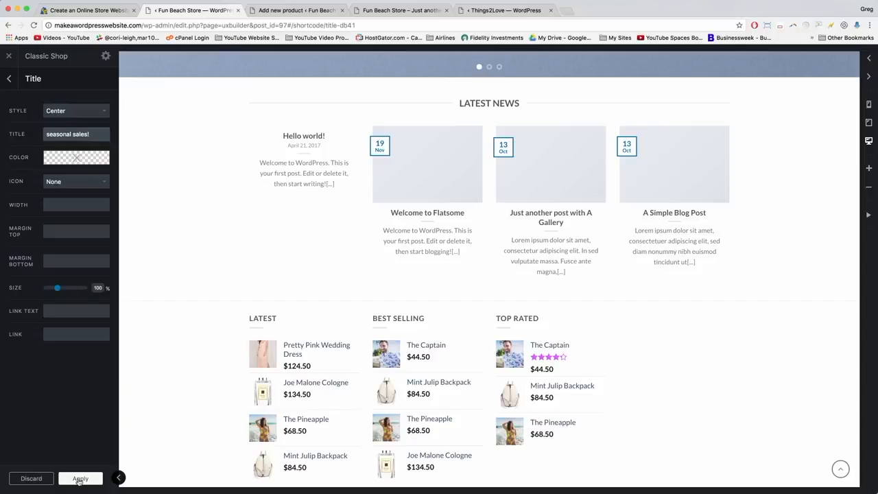
pyautogui.click(80, 479)
# Place the 'seasonal sales!' title below the banners row, above On Sale, and update the homepage.
pyautogui.moveTo(33, 168); pyautogui.dragTo(34, 182)
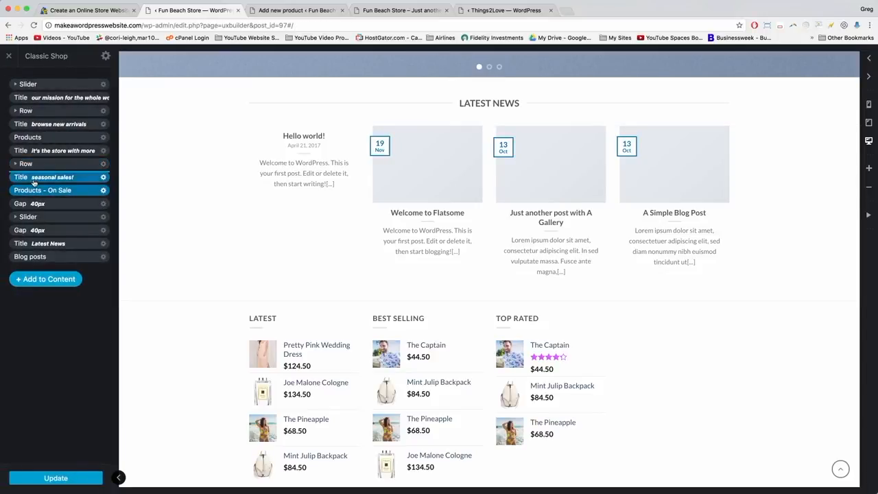
pyautogui.click(48, 190)
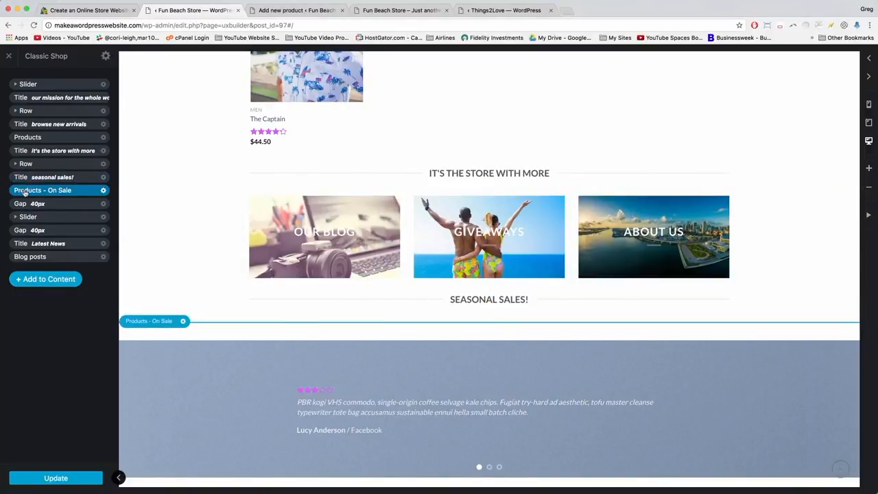
pyautogui.click(57, 479)
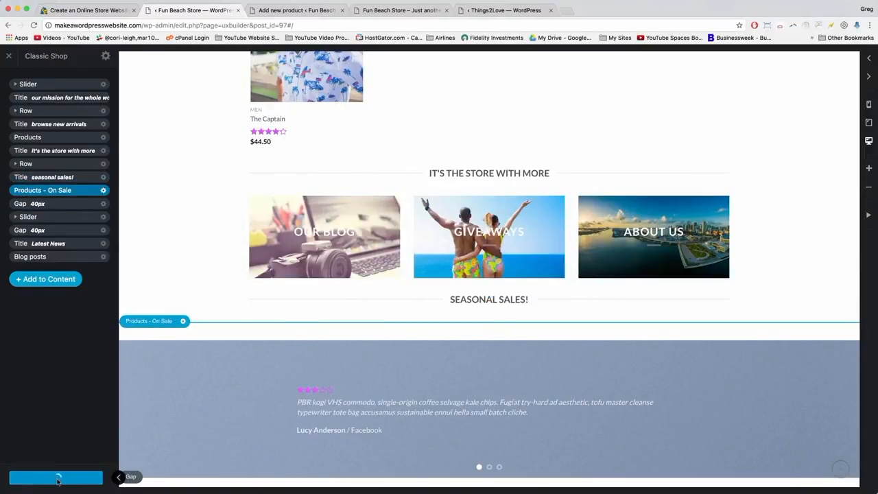
pyautogui.click(288, 10)
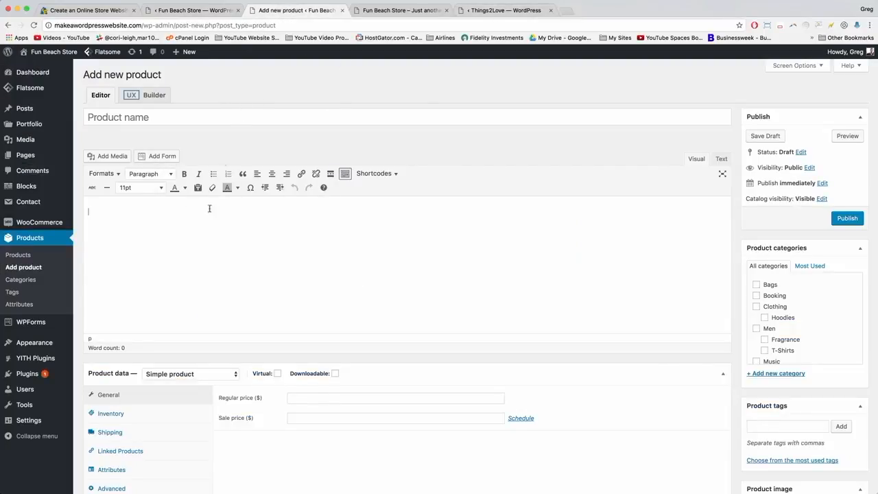
# Name the product 'Honey Shades by Laurent' and open the product image chooser.
pyautogui.click(127, 119)
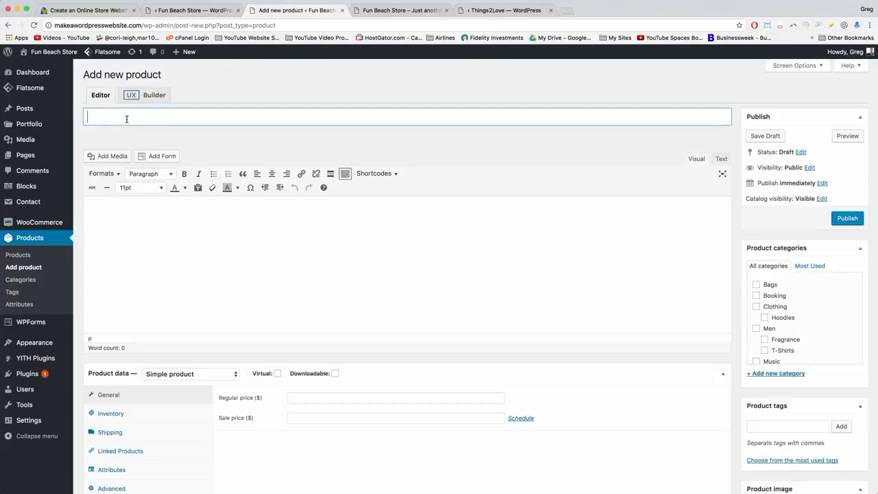
pyautogui.write('Honey Shades by Laurent')
pyautogui.click(206, 203)
pyautogui.scroll(-3, 766, 334)
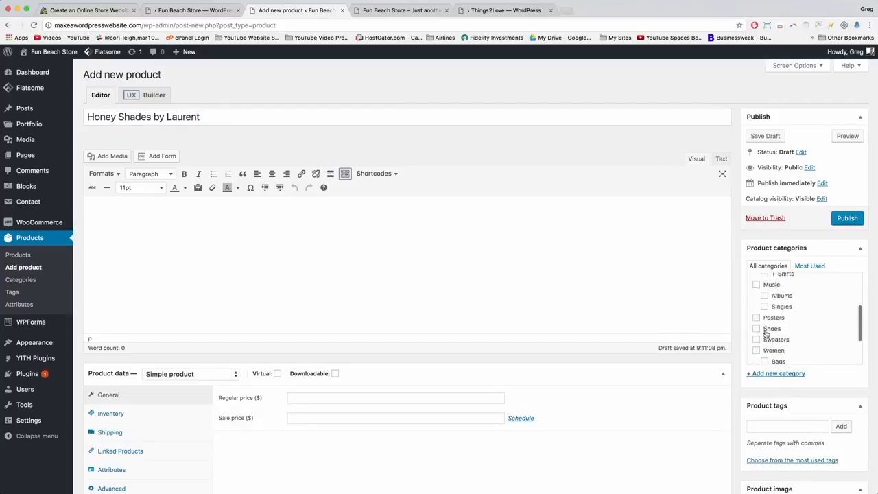
pyautogui.scroll(-3, 767, 334)
pyautogui.scroll(-5, 758, 412)
pyautogui.click(765, 356)
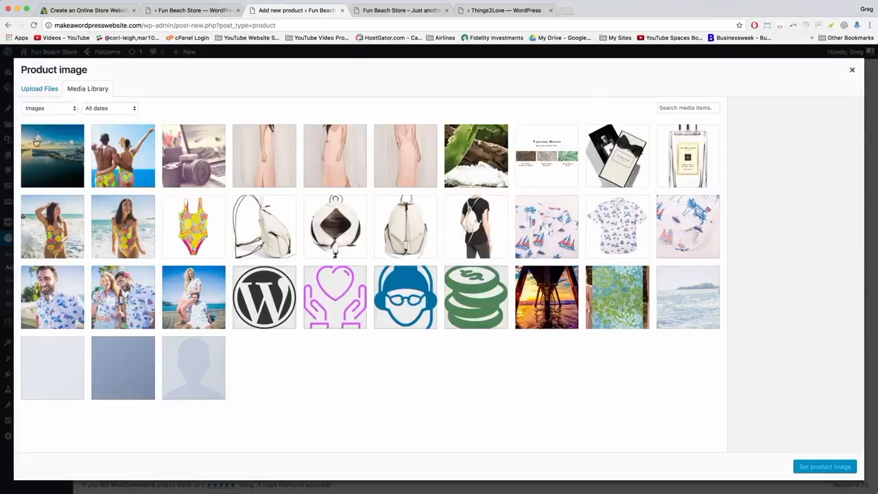
# Open the file browser for uploading and enlarge it to see the images.
pyautogui.click(42, 91)
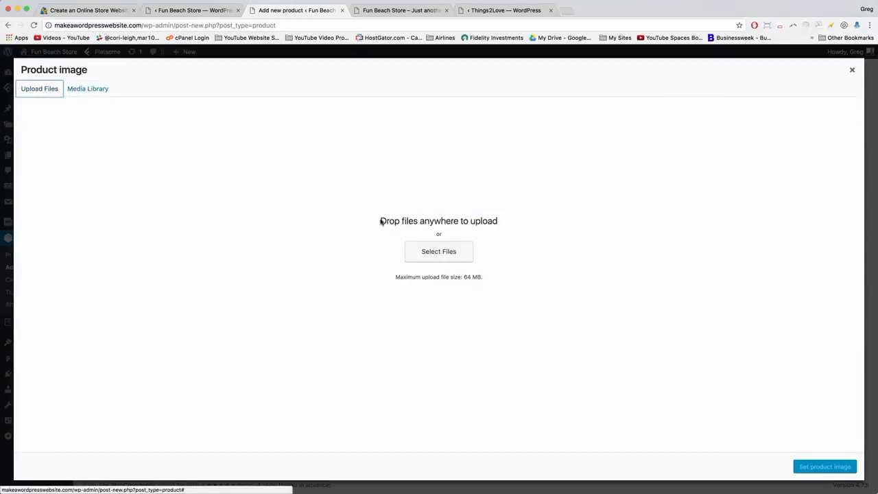
pyautogui.click(440, 253)
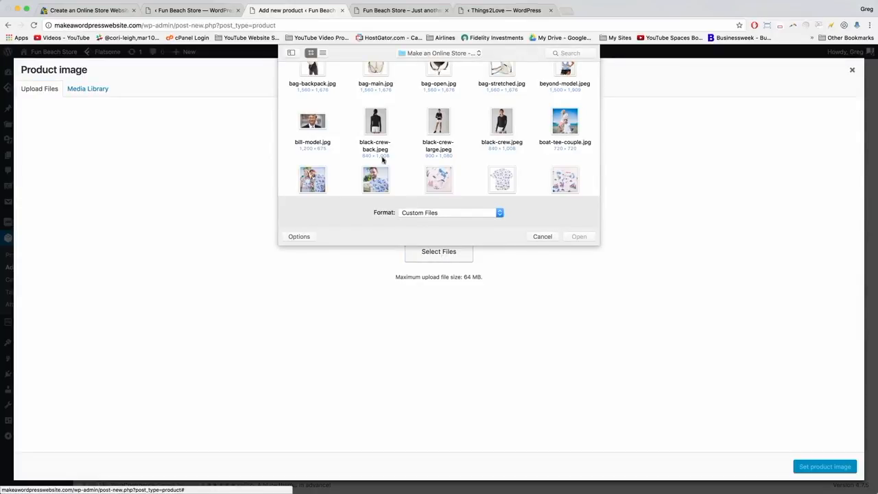
pyautogui.scroll(2, 382, 157)
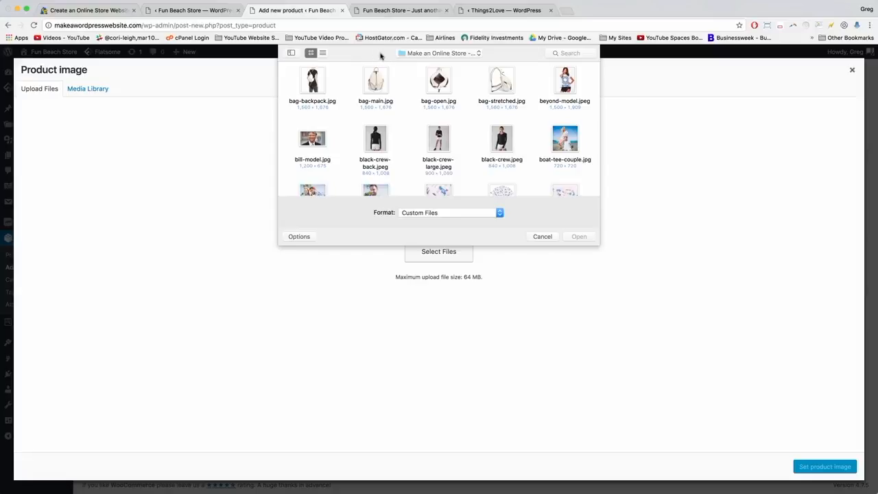
pyautogui.moveTo(598, 245); pyautogui.dragTo(750, 439)
pyautogui.scroll(-1, 320, 249)
pyautogui.scroll(-3, 323, 247)
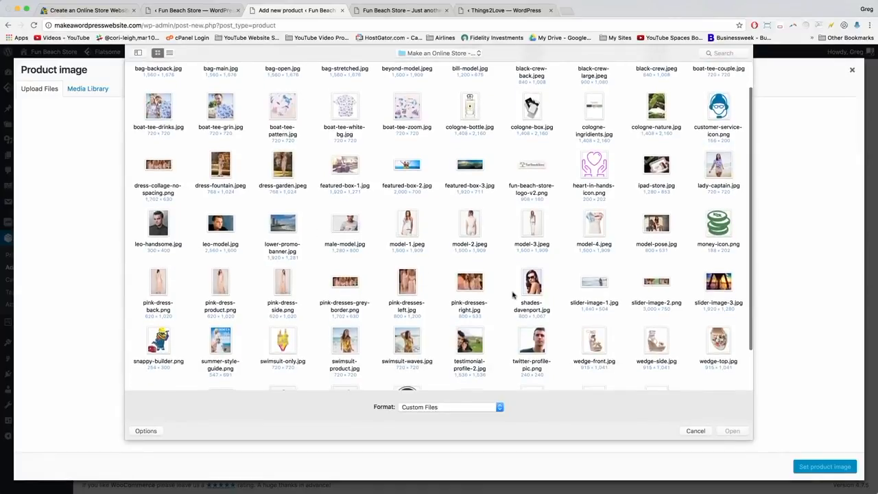
# Upload shades-davenport.jpg, yves-case.jpeg, yves-portrait.png and yves-side.png, then pick shades-davenport.
pyautogui.click(532, 282)
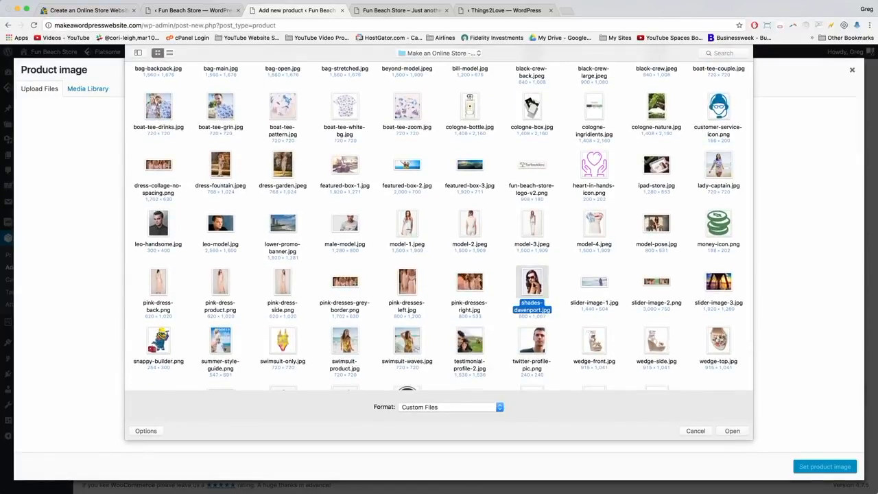
pyautogui.scroll(-6, 532, 282)
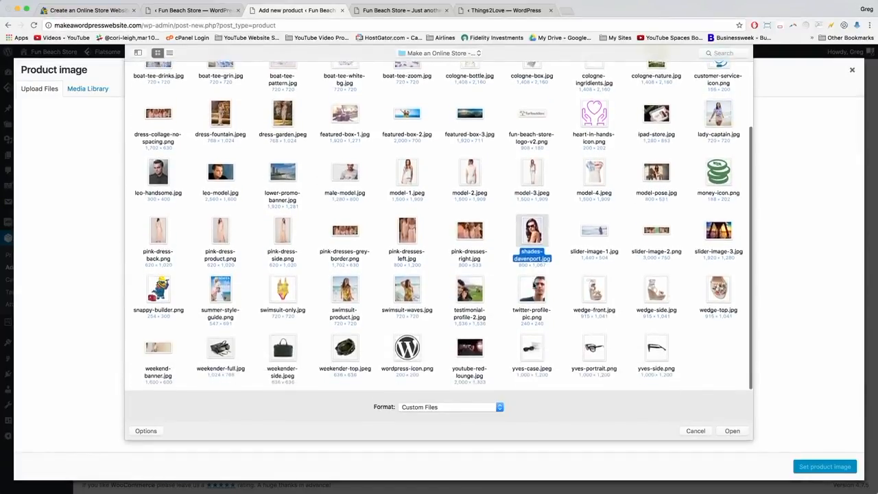
pyautogui.keyDown('super'); pyautogui.click(530, 351); pyautogui.keyUp('super')
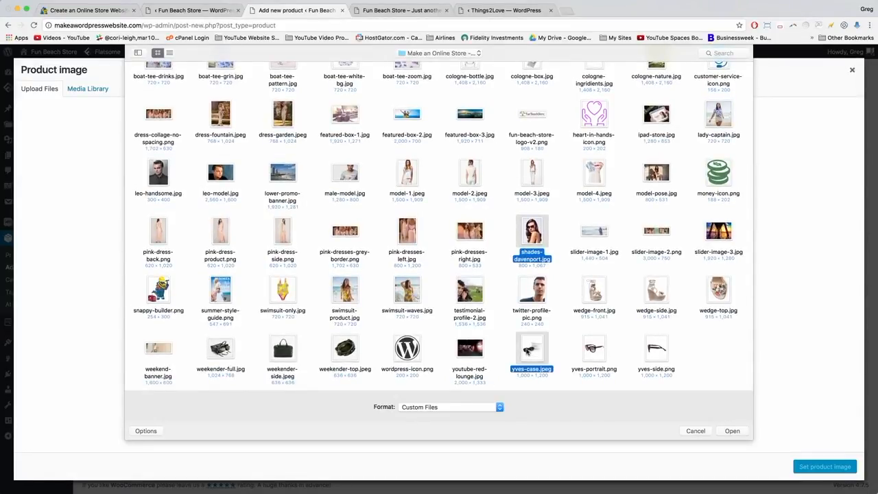
pyautogui.keyDown('super'); pyautogui.click(594, 349); pyautogui.keyUp('super')
pyautogui.keyDown('super'); pyautogui.click(666, 354); pyautogui.keyUp('super')
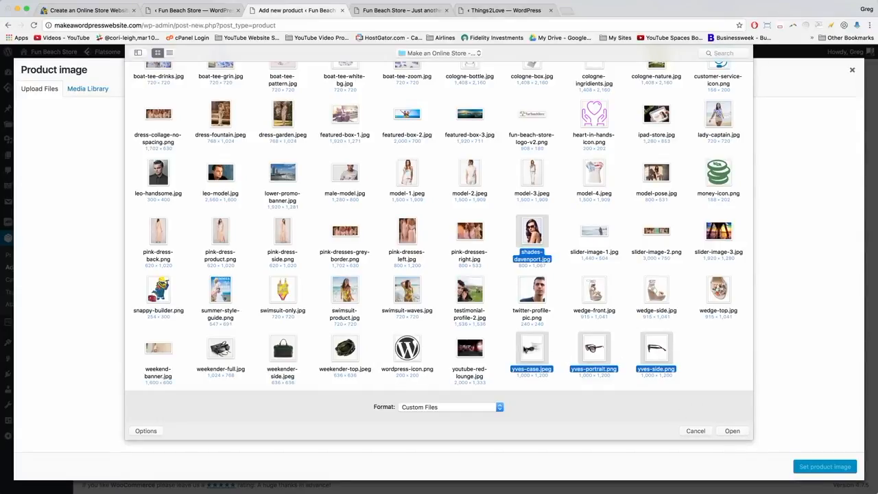
pyautogui.keyDown('super'); pyautogui.click(663, 356); pyautogui.keyUp('super')
pyautogui.keyDown('super'); pyautogui.click(663, 355); pyautogui.keyUp('super')
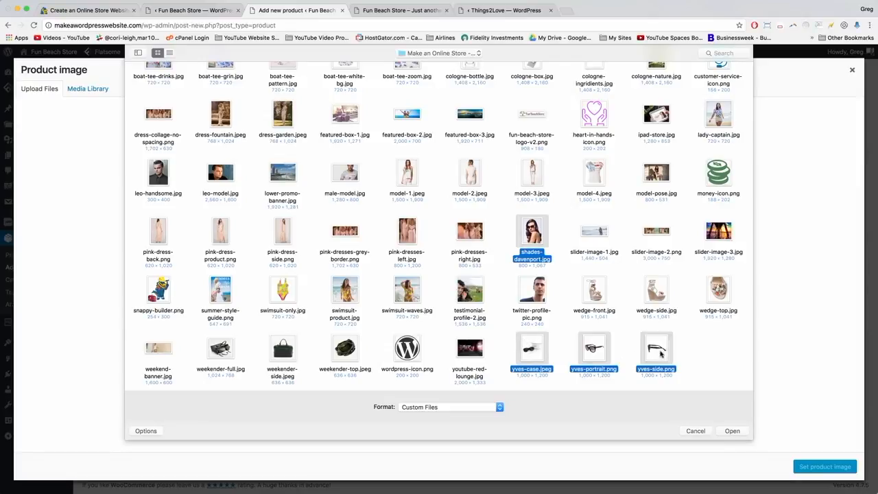
pyautogui.click(733, 431)
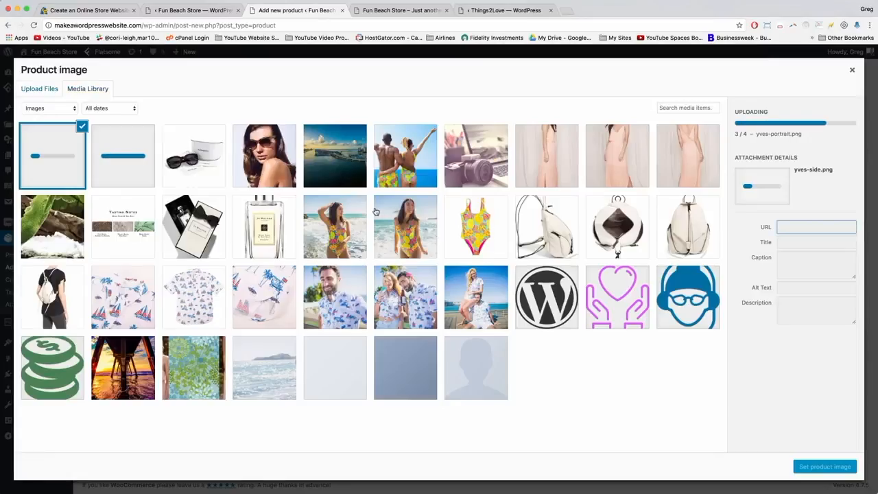
pyautogui.click(281, 156)
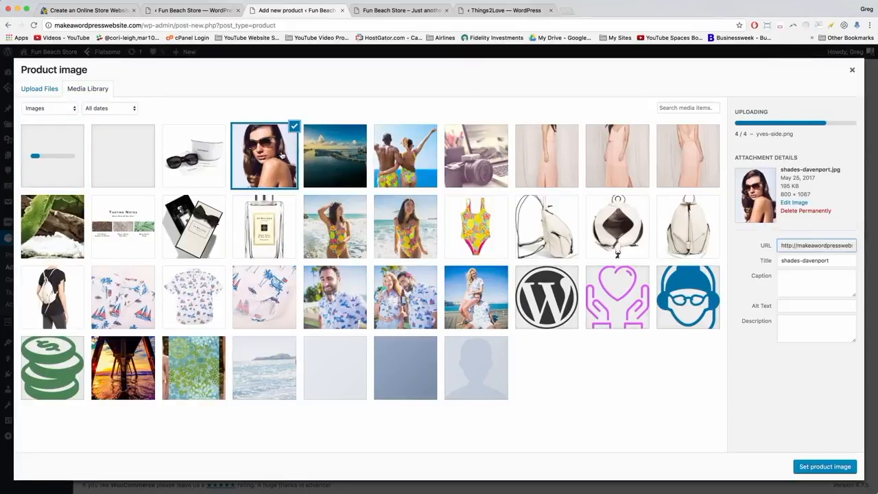
# Make shades-davenport the product image and set the regular price to 244.50.
pyautogui.click(816, 468)
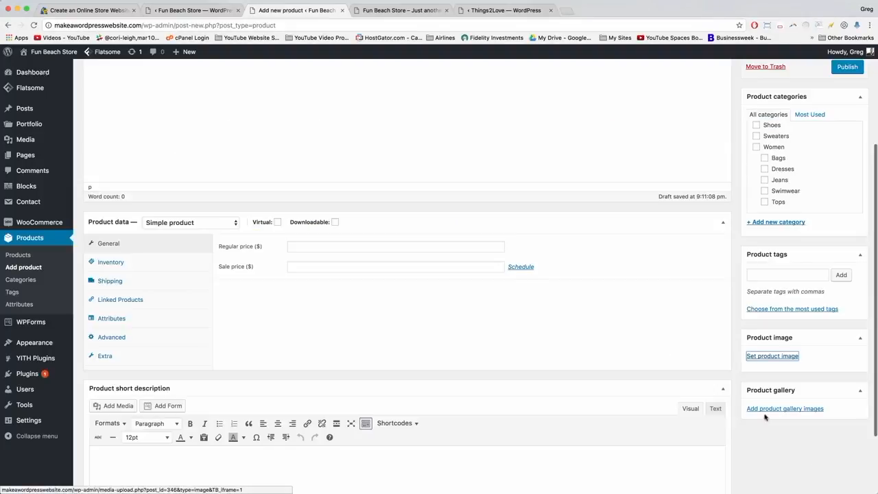
pyautogui.scroll(3, 304, 323)
pyautogui.click(307, 397)
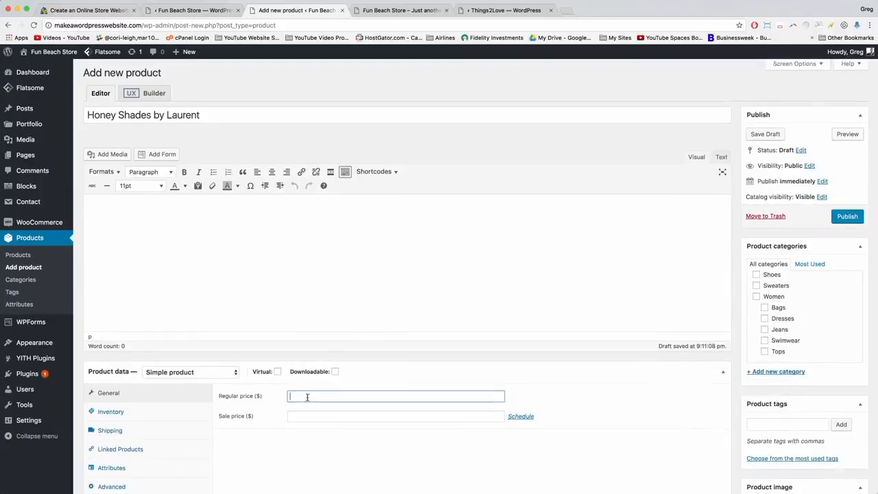
pyautogui.scroll(-2, 306, 396)
pyautogui.write('244.50')
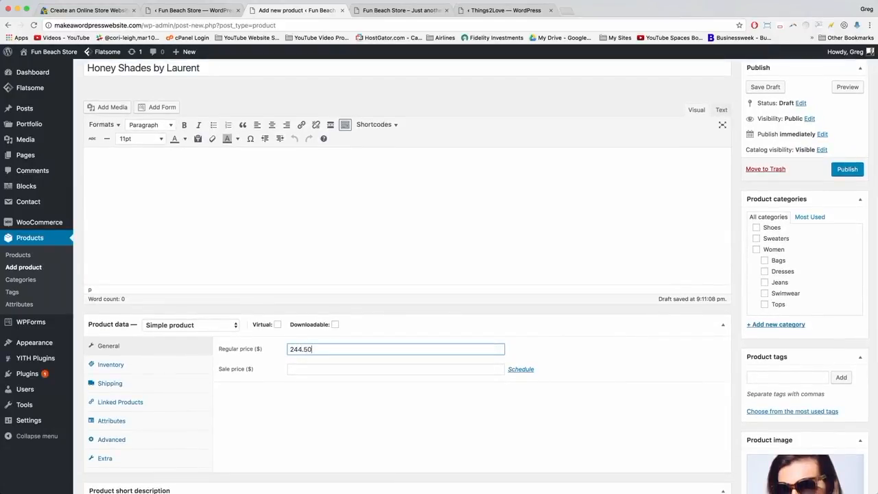
pyautogui.press('Tab')
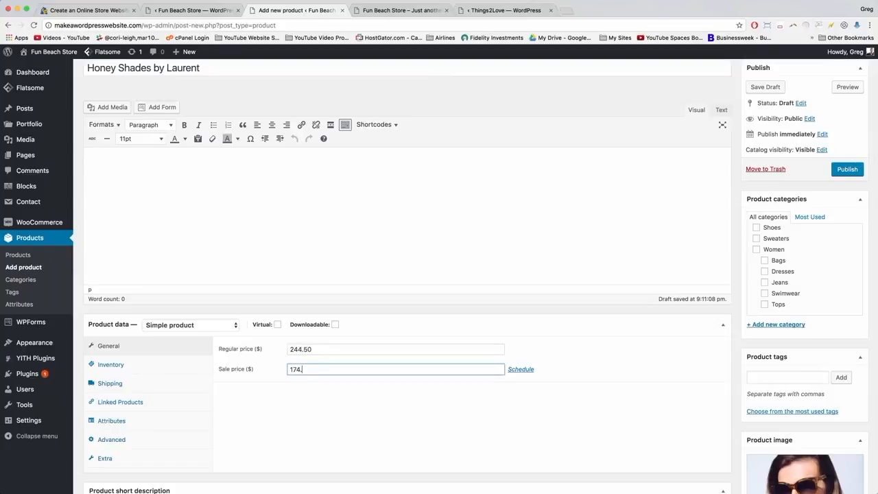
# Create a new 'Sunglasses' product category with Women as its parent.
pyautogui.scroll(-3, 580, 419)
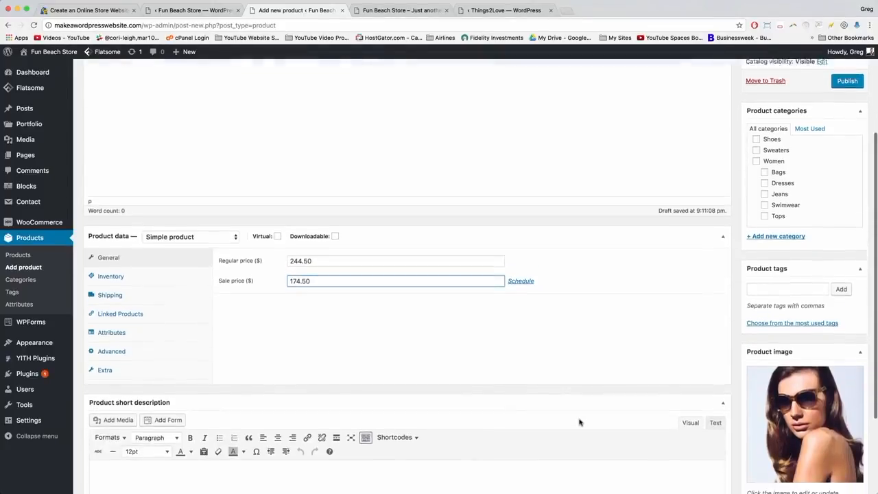
pyautogui.scroll(-1, 776, 180)
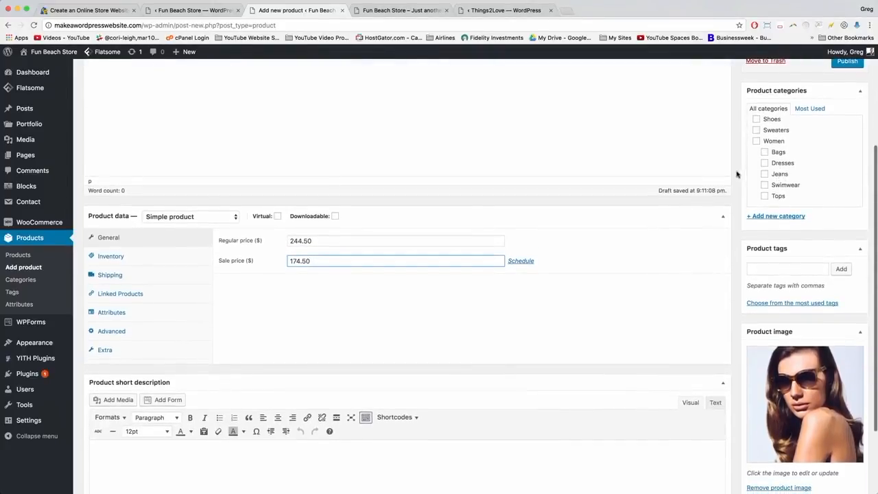
pyautogui.scroll(1, 801, 186)
pyautogui.scroll(-1, 799, 185)
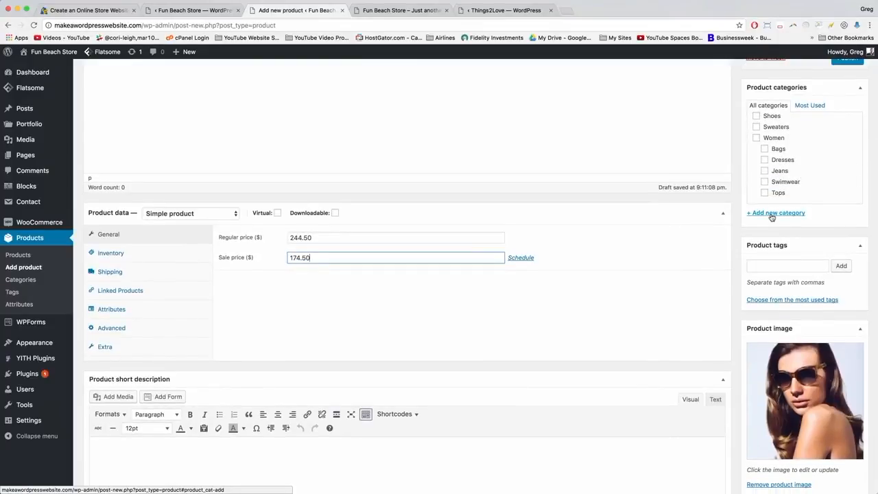
pyautogui.click(776, 213)
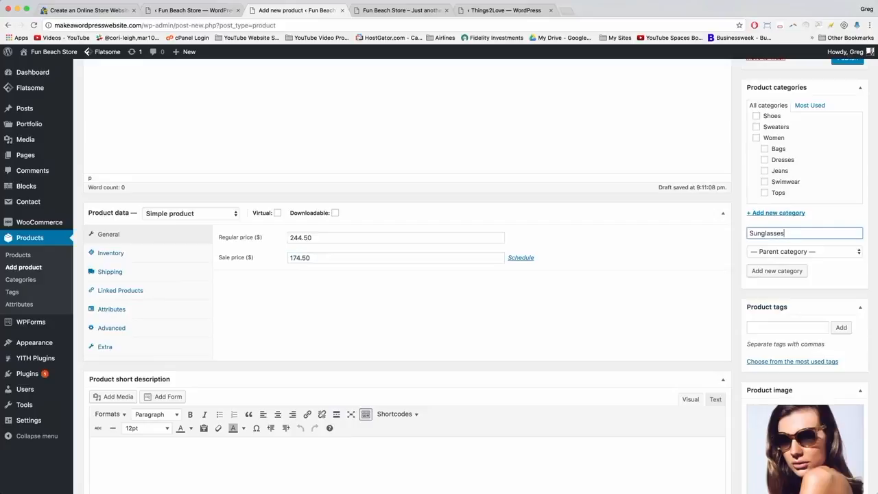
pyautogui.click(766, 252)
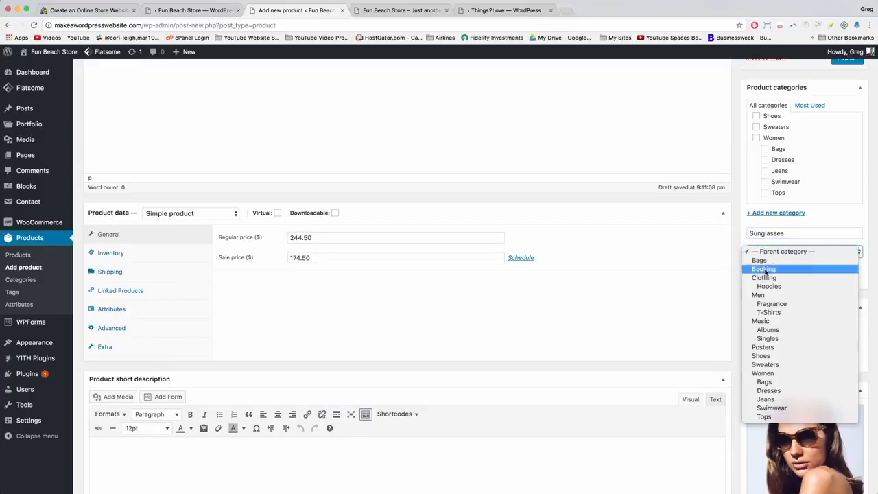
pyautogui.click(764, 373)
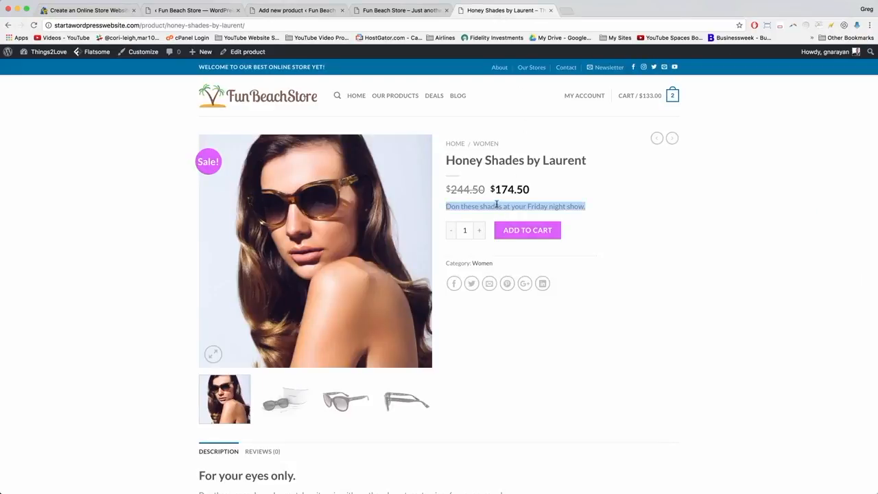
# Copy the tagline from the live Honey Shades page into the Short description.
pyautogui.rightClick(497, 204)
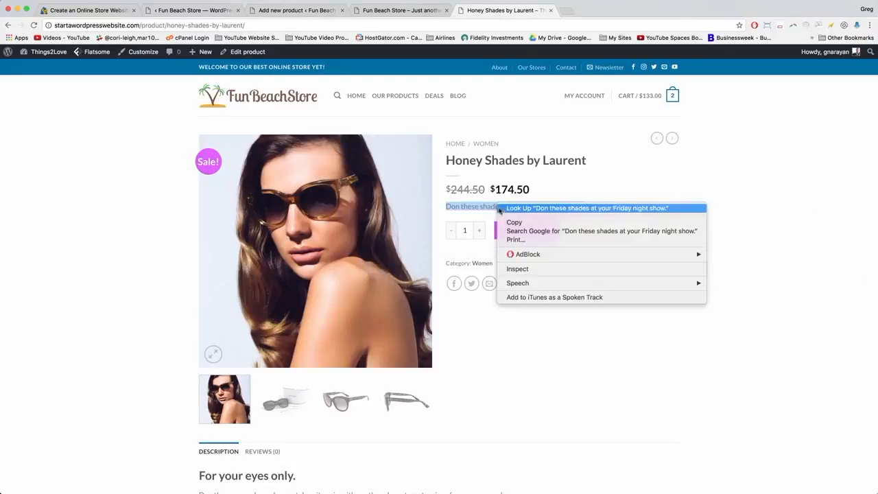
pyautogui.click(508, 220)
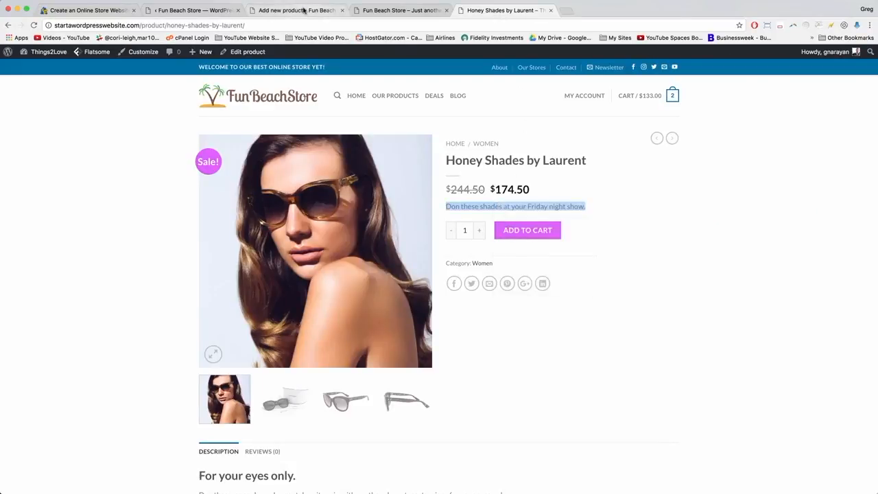
pyautogui.click(302, 10)
pyautogui.scroll(-4, 265, 437)
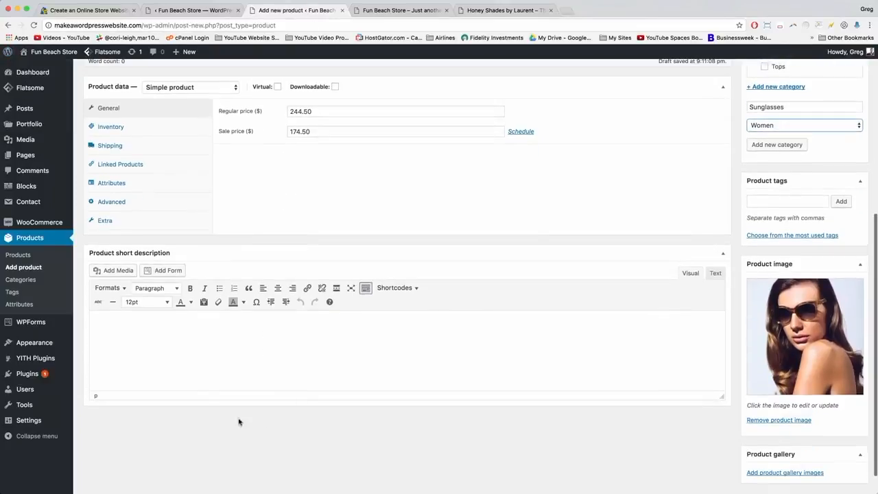
pyautogui.rightClick(146, 334)
pyautogui.click(94, 320)
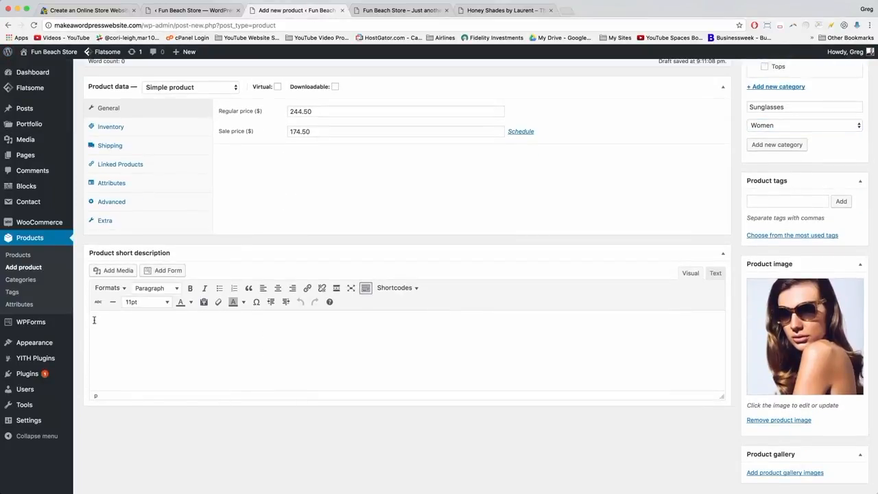
pyautogui.rightClick(94, 320)
pyautogui.click(111, 362)
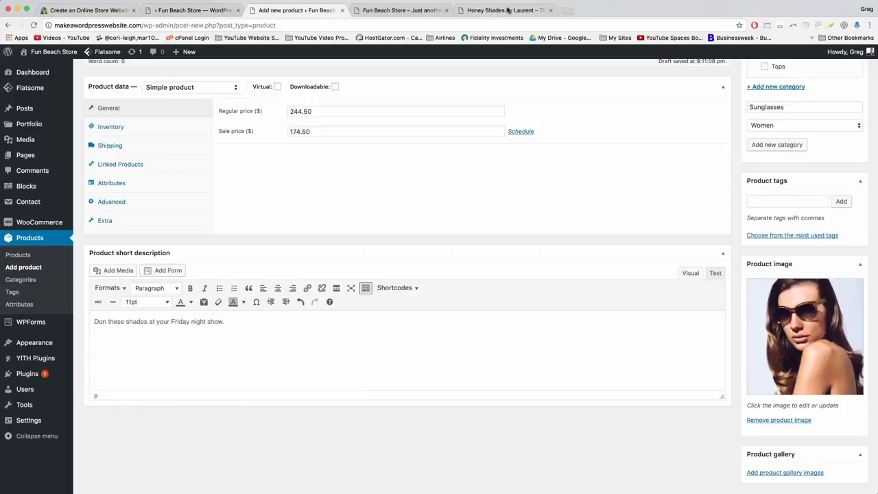
# Copy the live page's product description into the main description editor.
pyautogui.click(505, 10)
pyautogui.scroll(-5, 452, 221)
pyautogui.moveTo(515, 189); pyautogui.dragTo(167, 184)
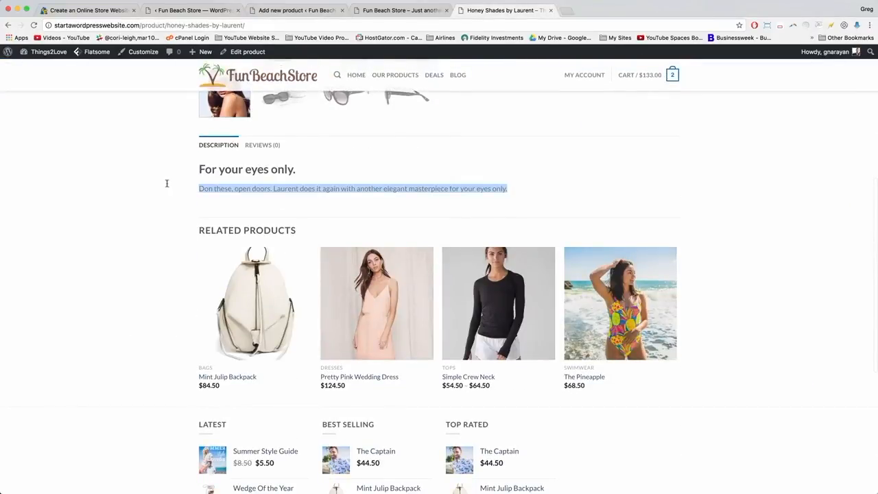
pyautogui.rightClick(225, 187)
pyautogui.click(241, 201)
pyautogui.click(283, 11)
pyautogui.scroll(5, 366, 154)
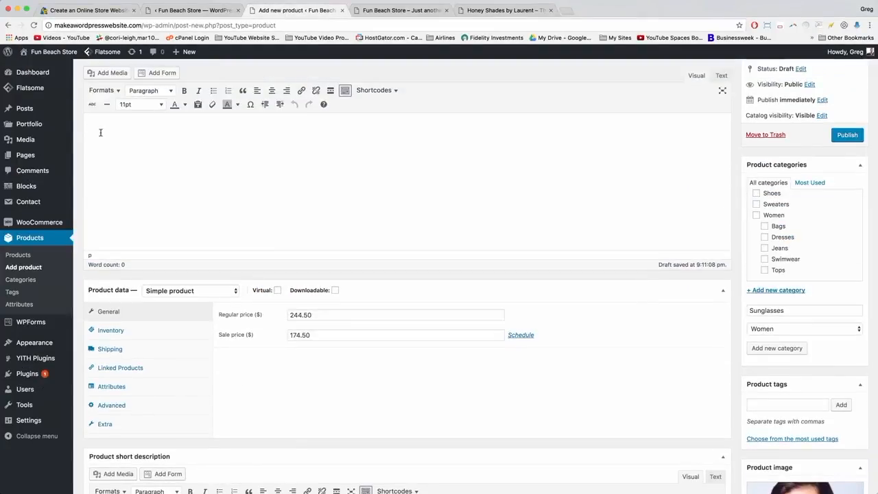
pyautogui.rightClick(95, 125)
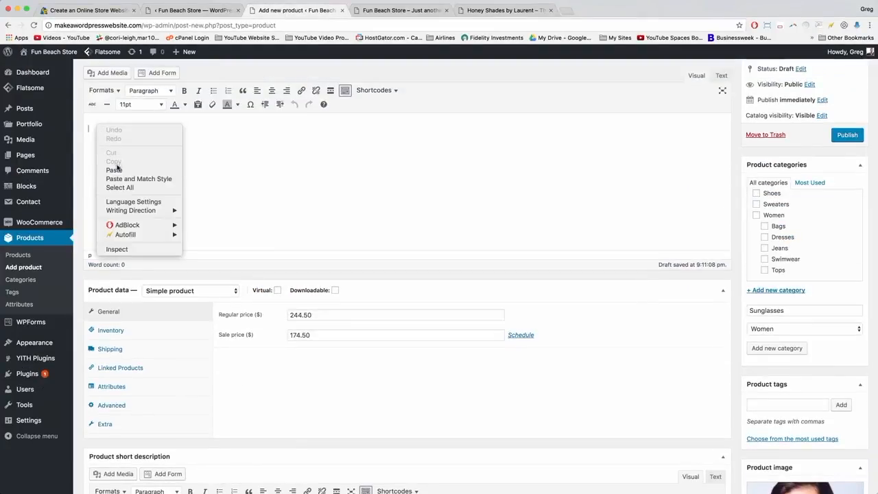
pyautogui.click(113, 170)
pyautogui.scroll(-5, 740, 293)
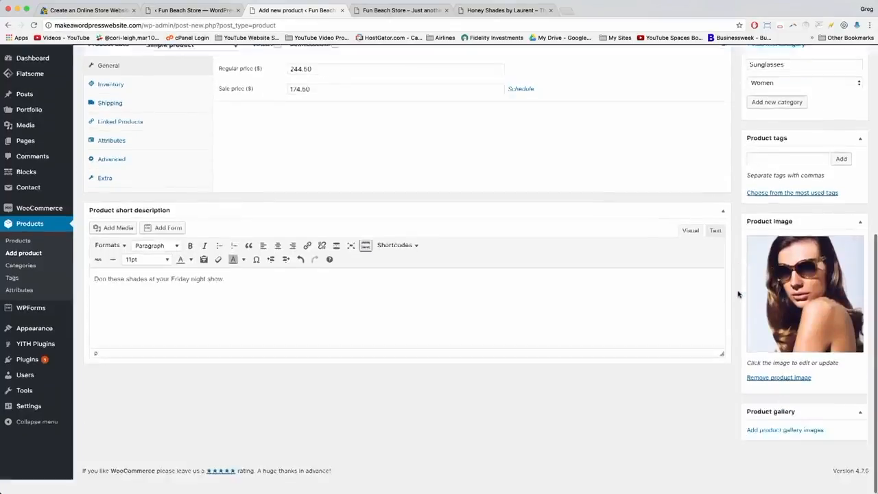
# Add the three sunglasses photos, including case and side views, to the product gallery.
pyautogui.click(782, 444)
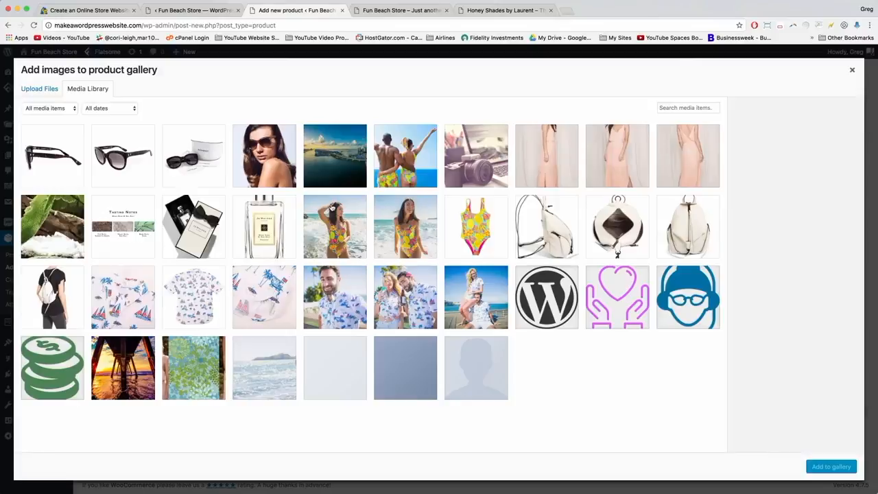
pyautogui.click(199, 156)
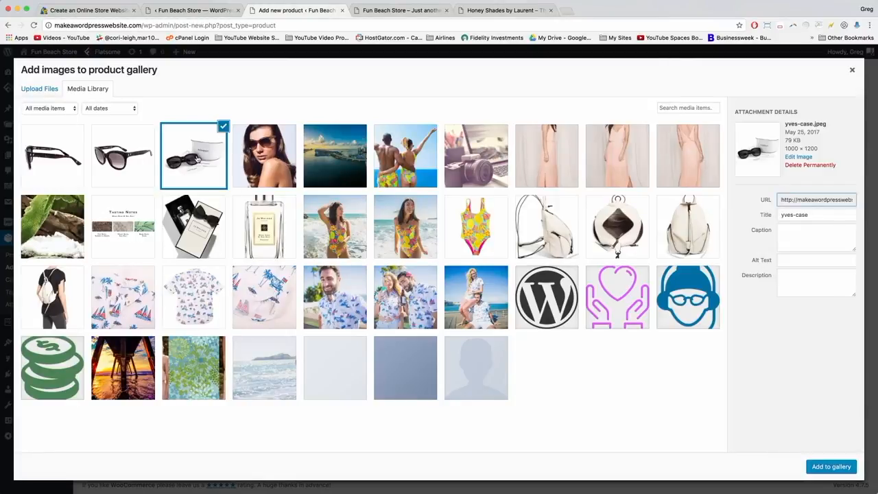
pyautogui.click(142, 158)
pyautogui.click(52, 160)
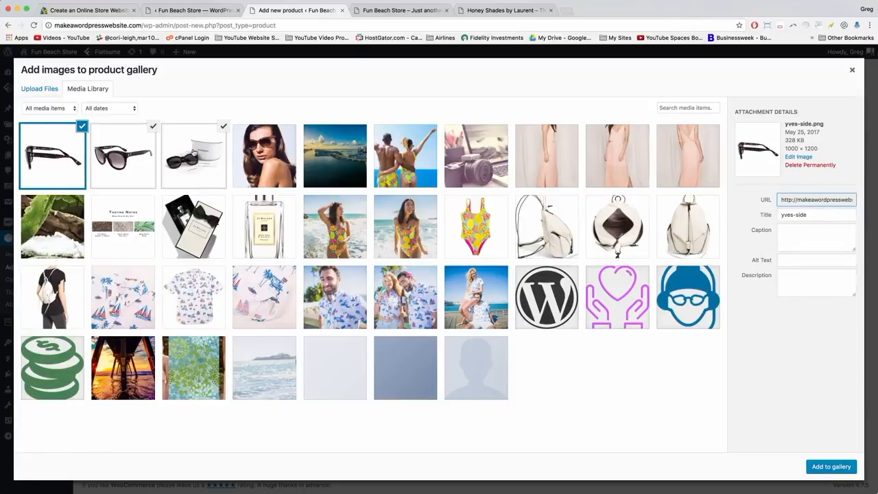
pyautogui.click(824, 467)
# Reorder the gallery thumbnails so the black sunglasses come second, before the boxed pair.
pyautogui.scroll(-2, 773, 438)
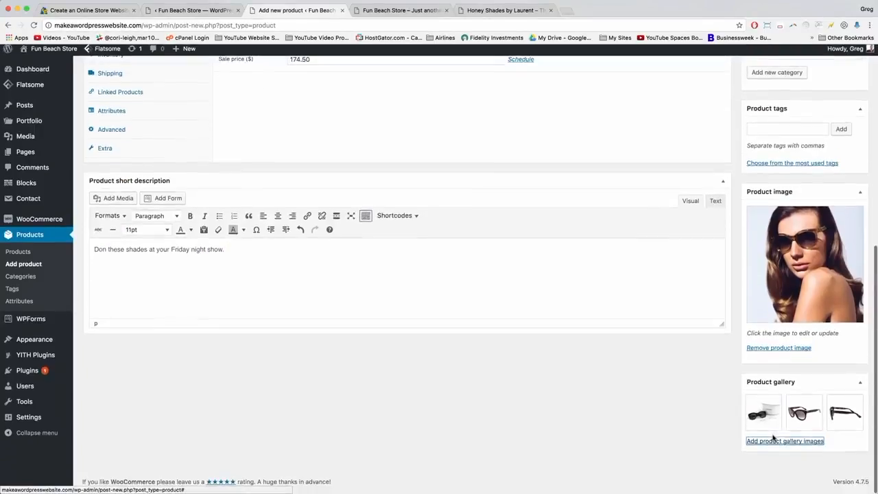
pyautogui.moveTo(793, 415); pyautogui.dragTo(778, 415)
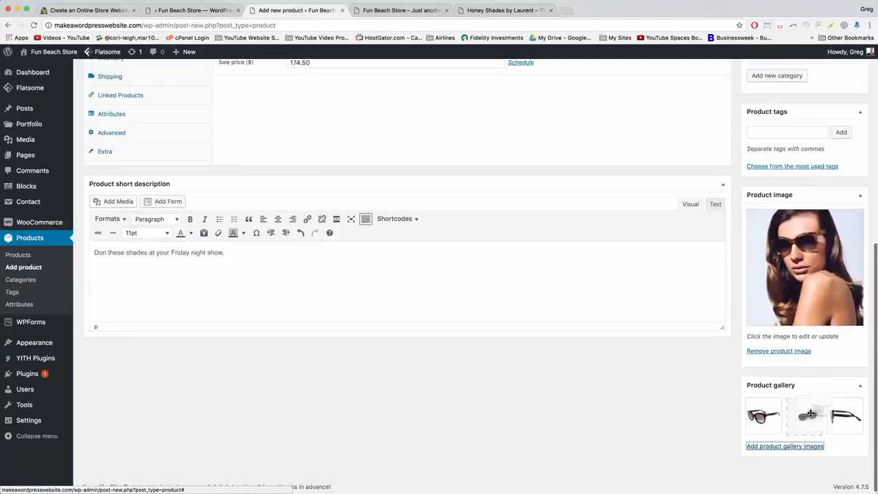
pyautogui.moveTo(845, 415); pyautogui.dragTo(819, 406)
pyautogui.scroll(10, 819, 405)
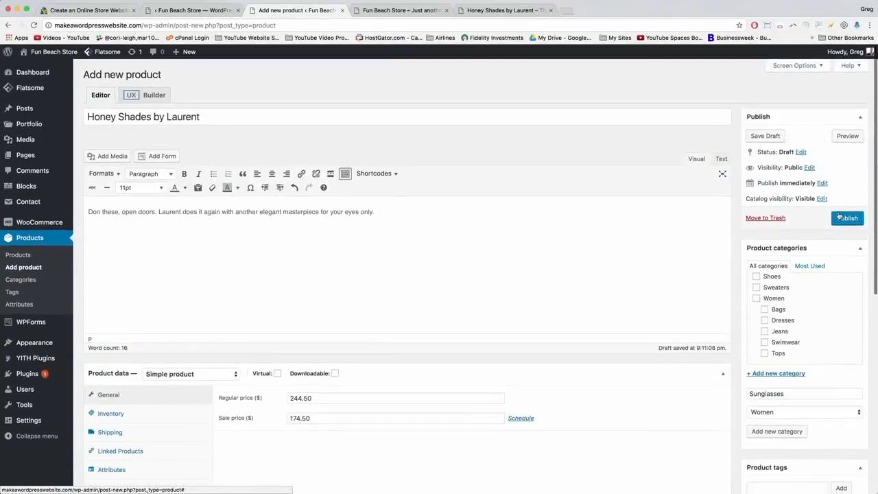
# Publish Honey Shades by Laurent and reload the live storefront.
pyautogui.click(844, 218)
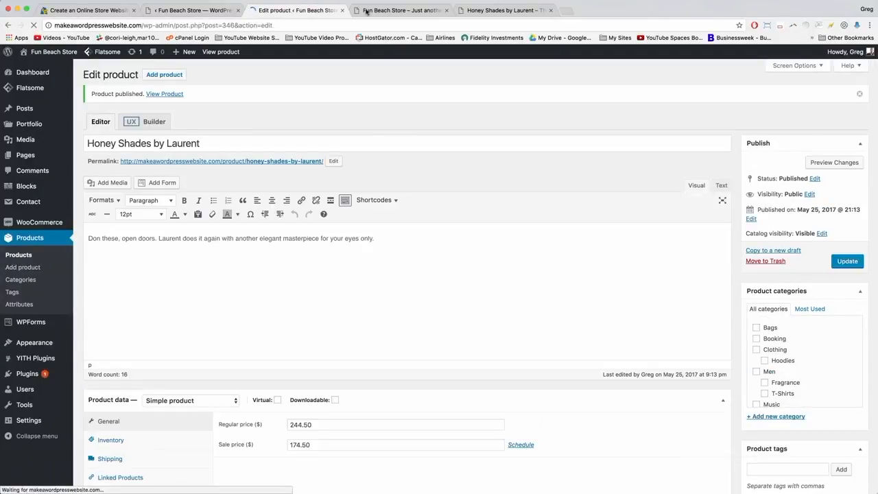
pyautogui.click(395, 11)
pyautogui.click(383, 26)
pyautogui.press('Return')
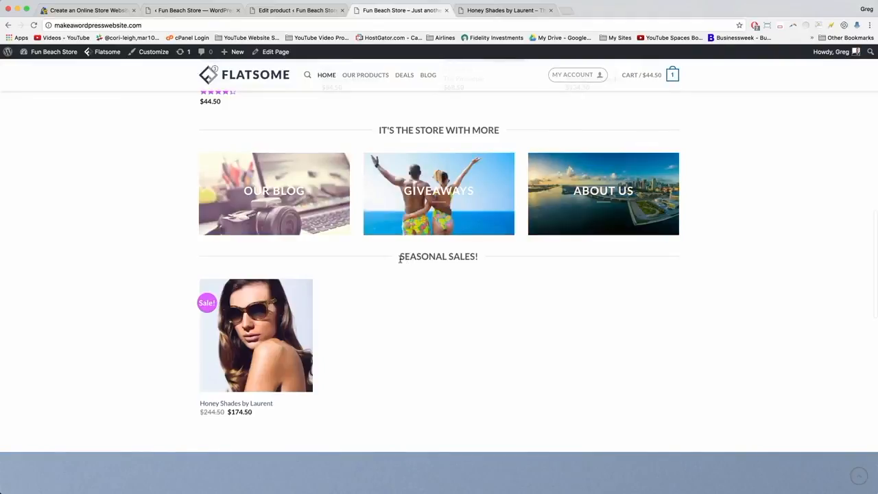
# Check that SEASONAL SALES! lists Honey Shades on sale at $174.50, down from $244.50.
pyautogui.moveTo(400, 258); pyautogui.dragTo(478, 257)
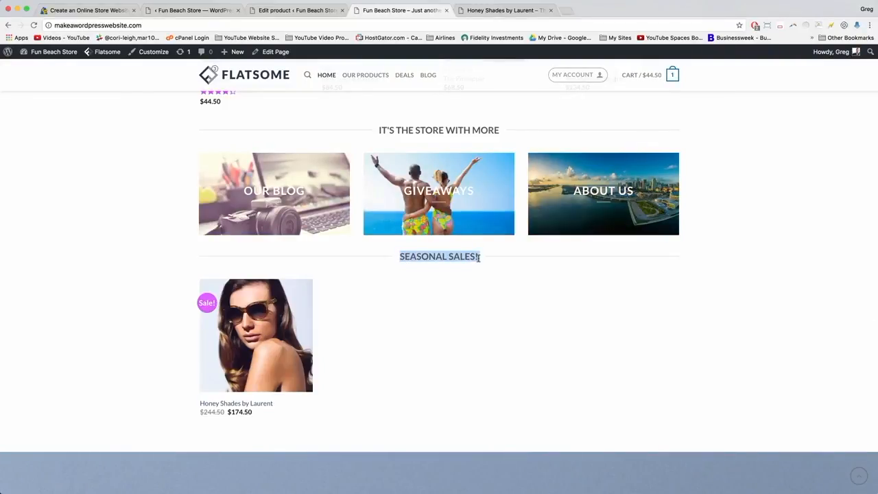
pyautogui.click(479, 257)
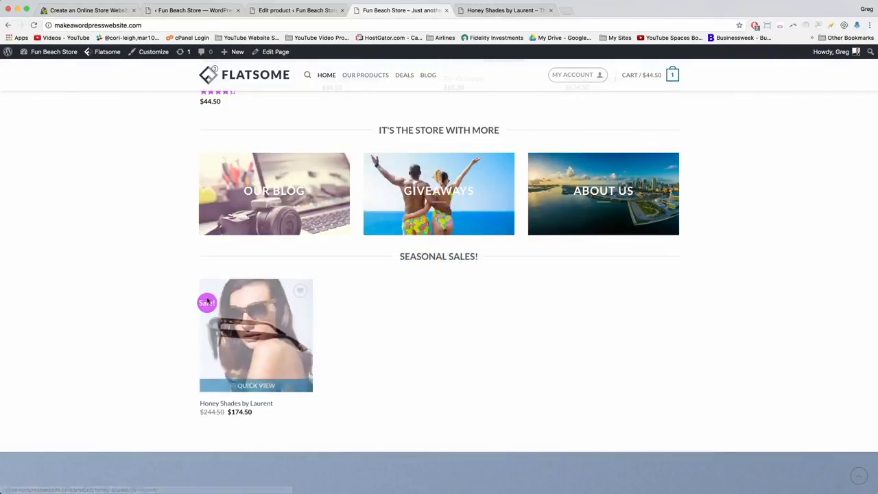
pyautogui.scroll(5, 206, 302)
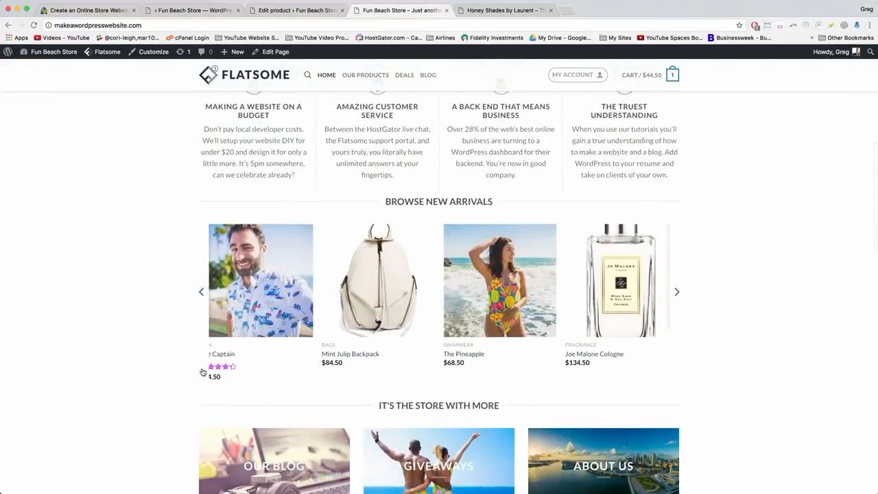
pyautogui.scroll(-3, 239, 368)
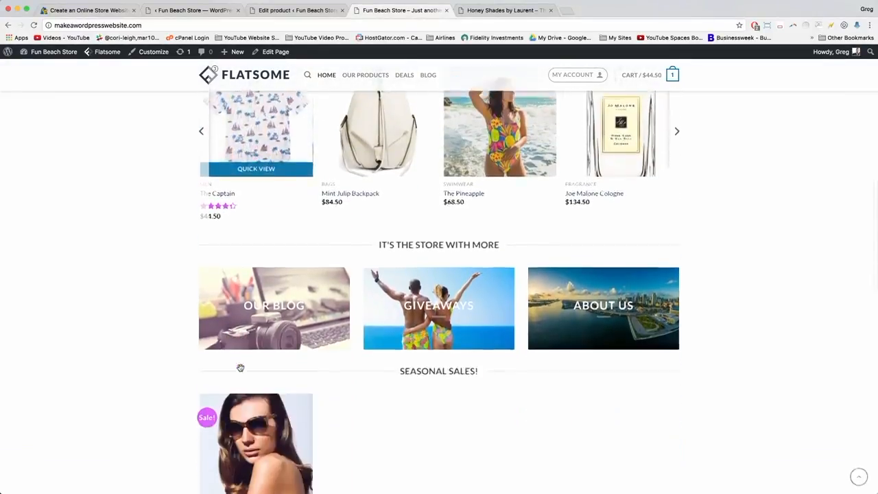
pyautogui.scroll(-4, 240, 368)
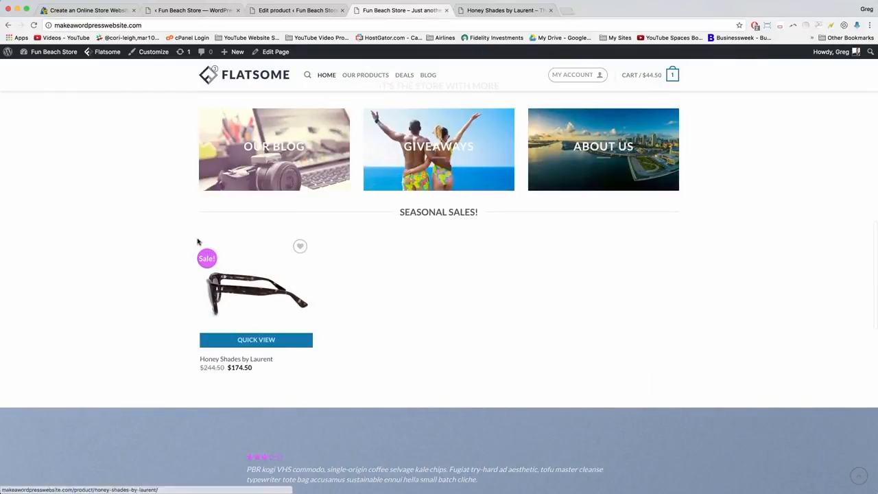
pyautogui.scroll(3, 188, 290)
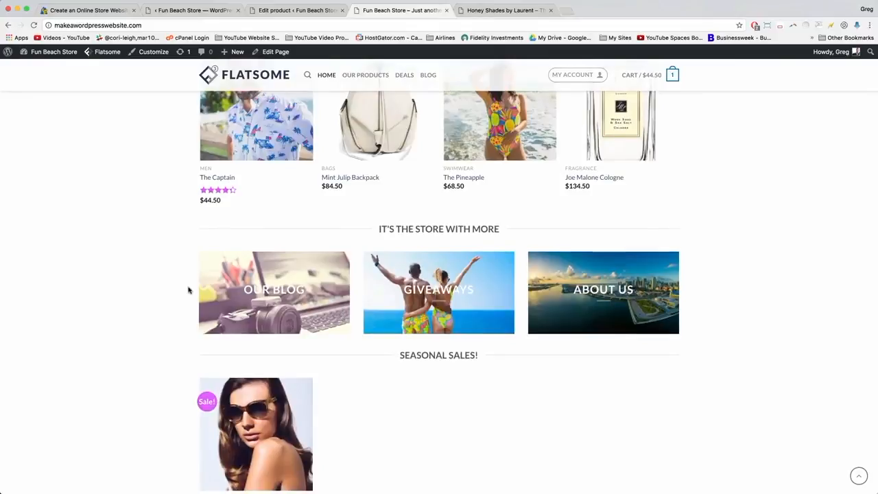
pyautogui.scroll(-3, 188, 291)
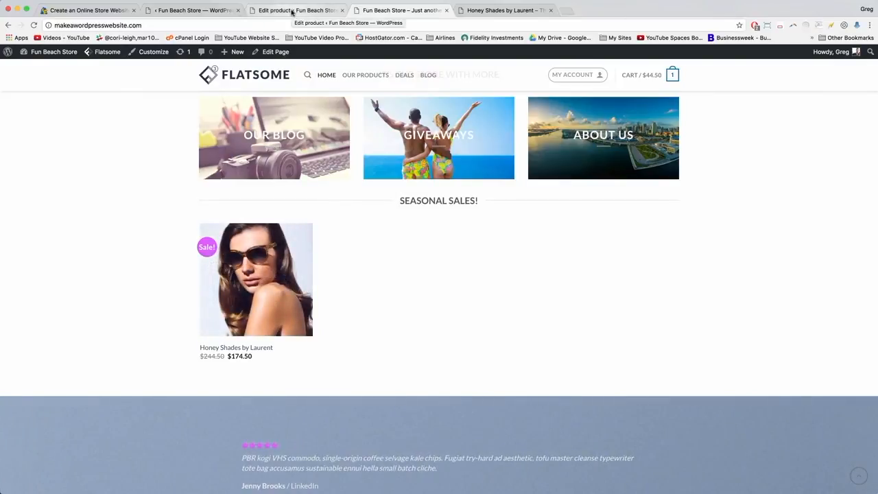
# Start a new coupon from WooCommerce > Coupons, ready to enter its code.
pyautogui.click(293, 11)
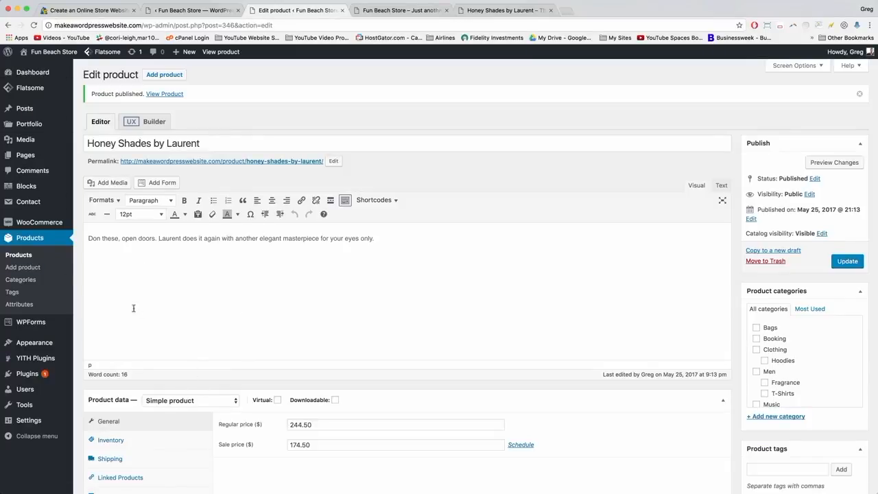
pyautogui.moveTo(43, 225)
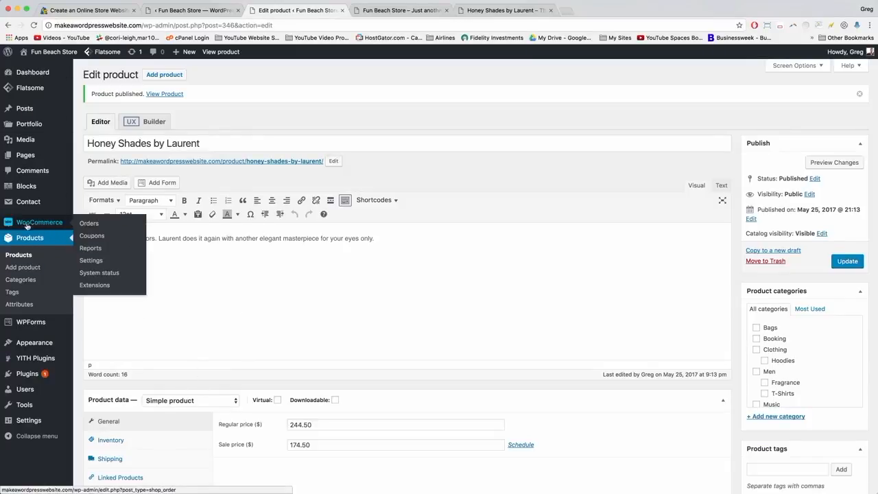
pyautogui.click(94, 236)
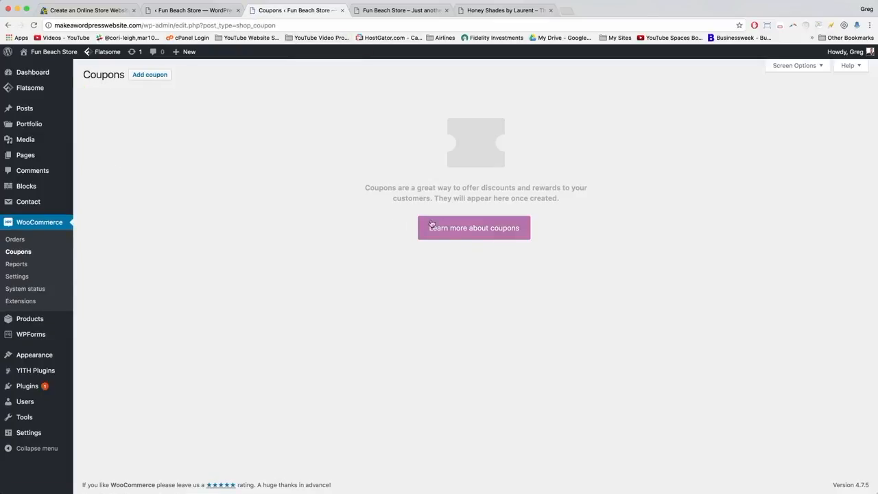
pyautogui.click(160, 76)
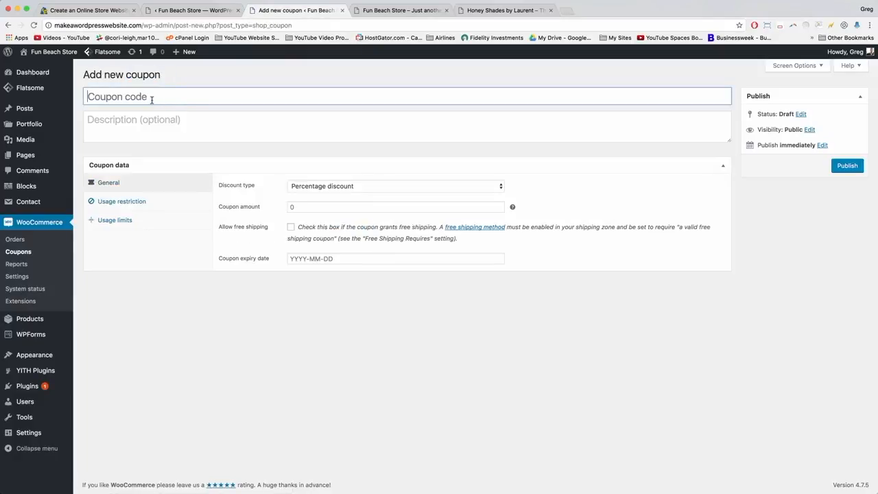
pyautogui.click(151, 98)
# Enter coupon code 'Summer' with the description 'leave this active until July 30'.
pyautogui.write('Summer')
pyautogui.click(138, 121)
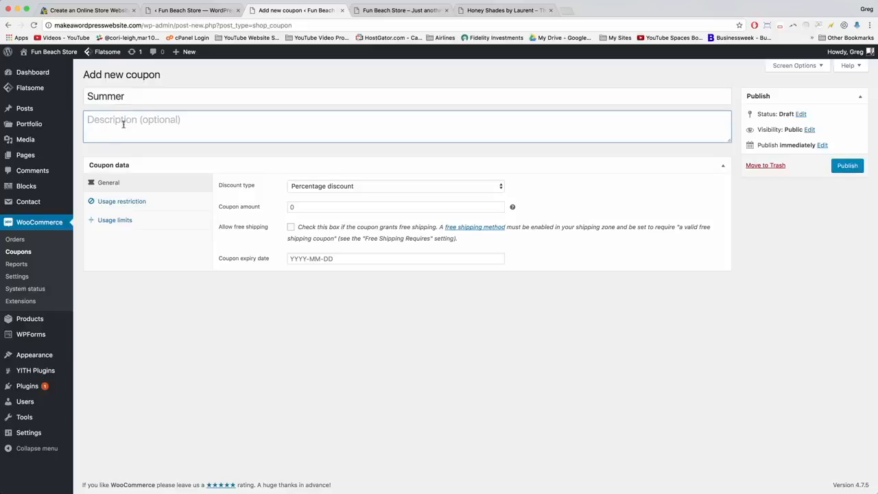
pyautogui.write('leave th')
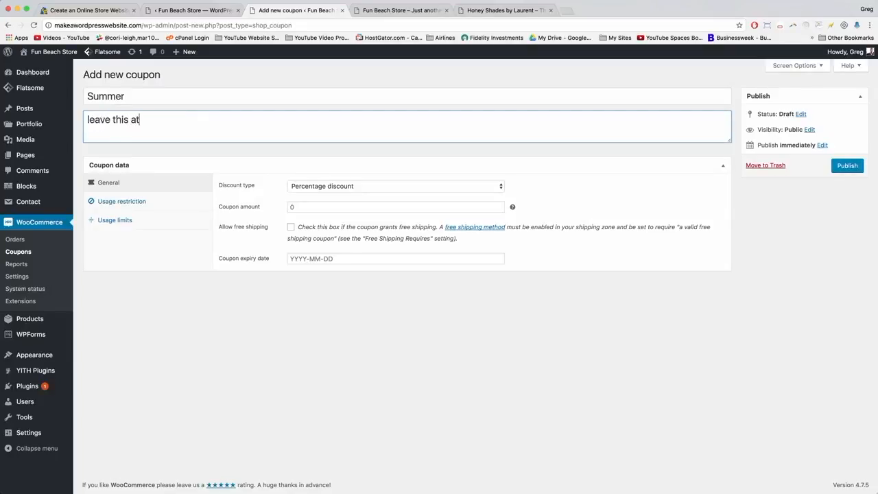
pyautogui.write('is active until July 30th')
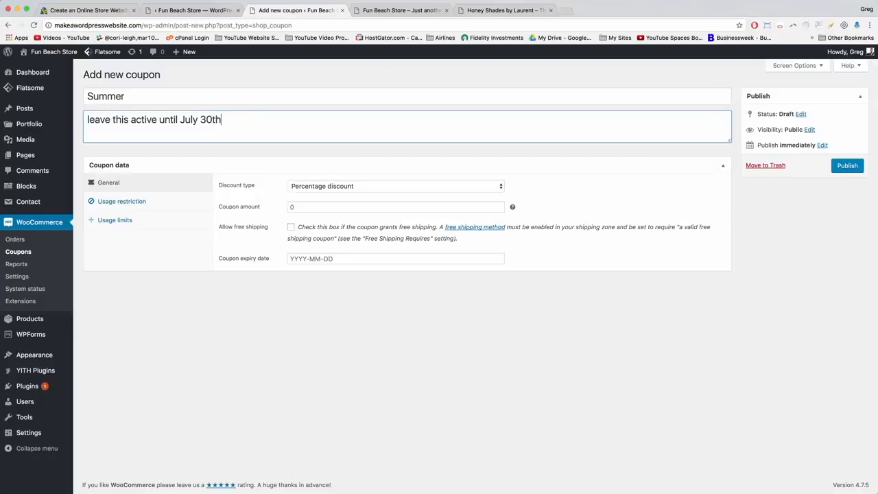
pyautogui.click(133, 121)
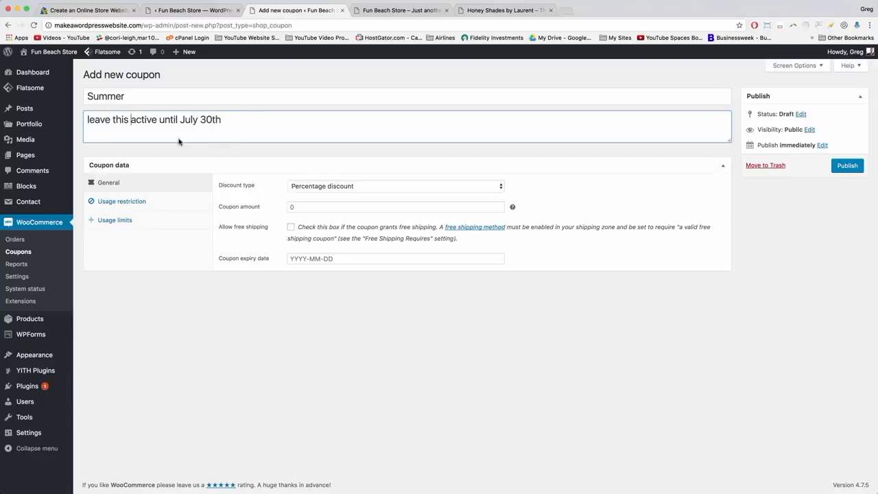
# Set a Percentage discount of 20, leave the expiry date empty, and publish the coupon.
pyautogui.click(313, 185)
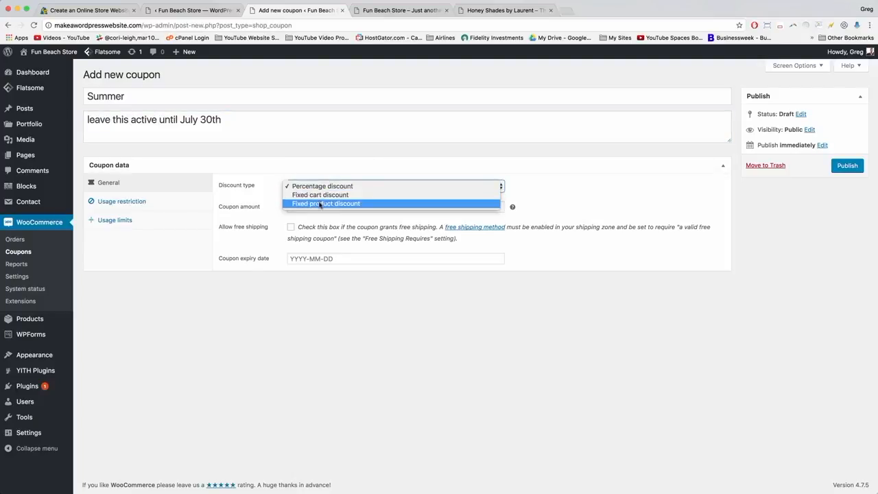
pyautogui.click(310, 196)
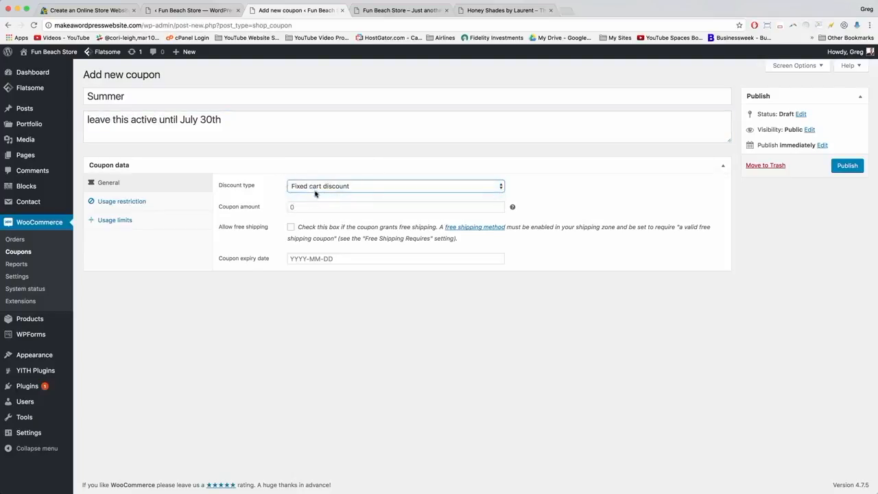
pyautogui.click(313, 187)
pyautogui.click(312, 177)
pyautogui.click(302, 205)
pyautogui.write('20')
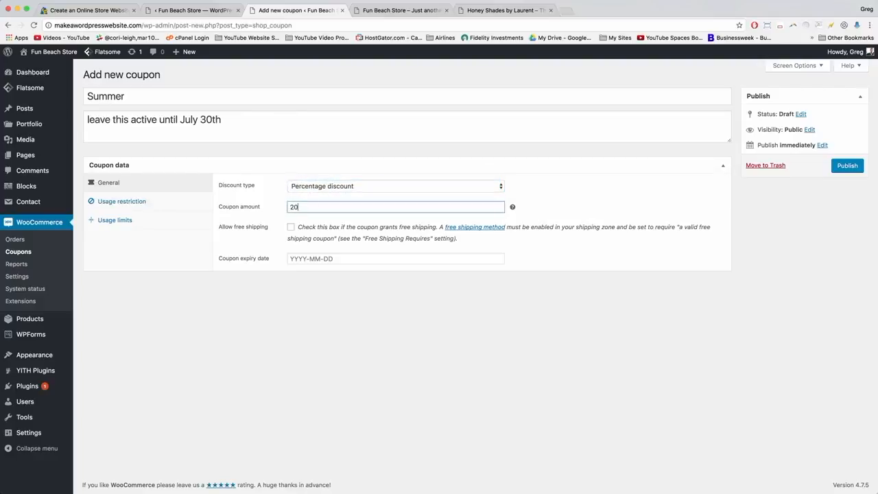
pyautogui.click(300, 259)
pyautogui.click(347, 251)
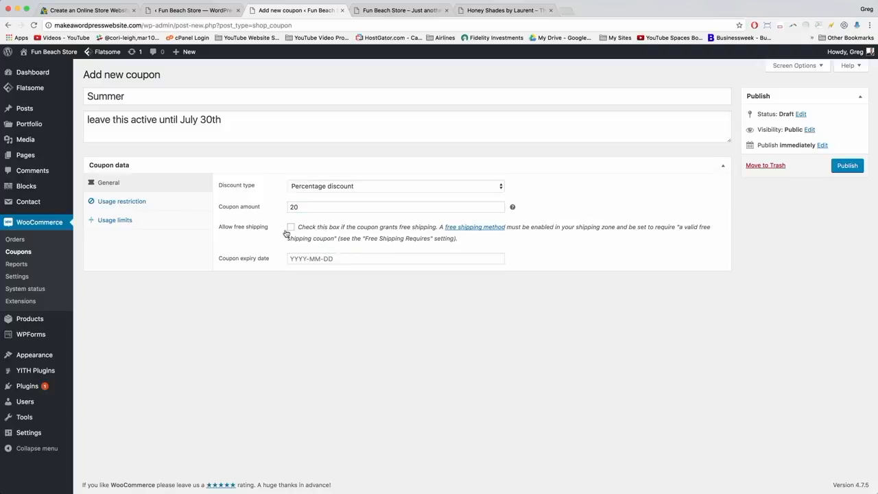
pyautogui.click(838, 167)
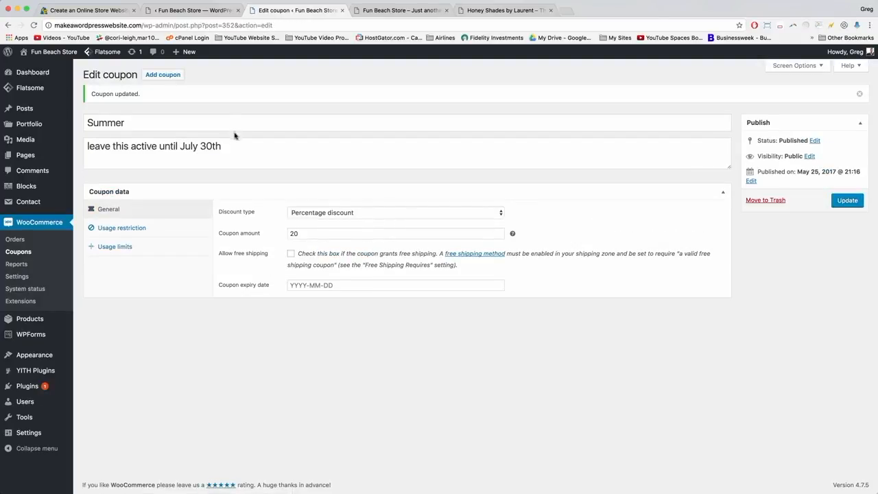
pyautogui.click(234, 151)
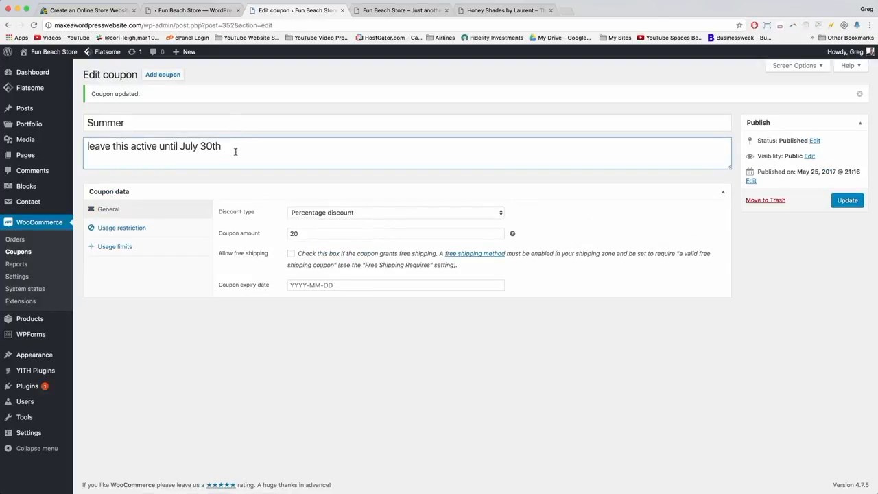
pyautogui.click(395, 10)
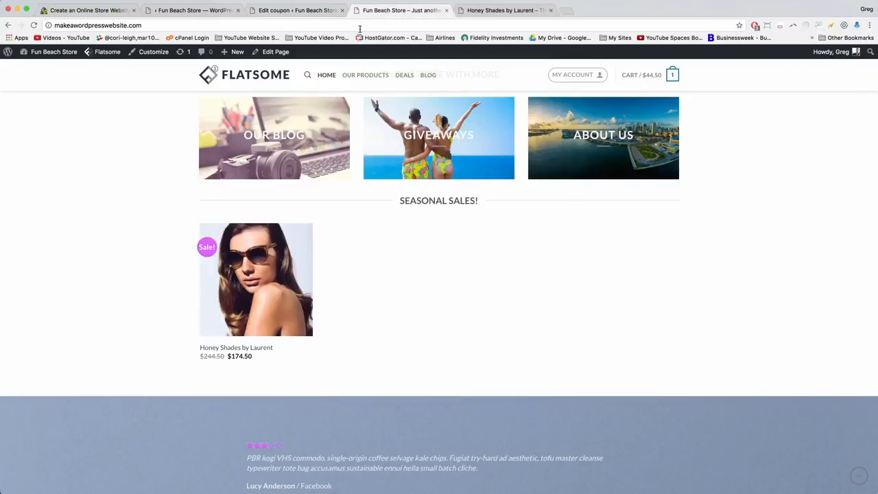
pyautogui.click(342, 24)
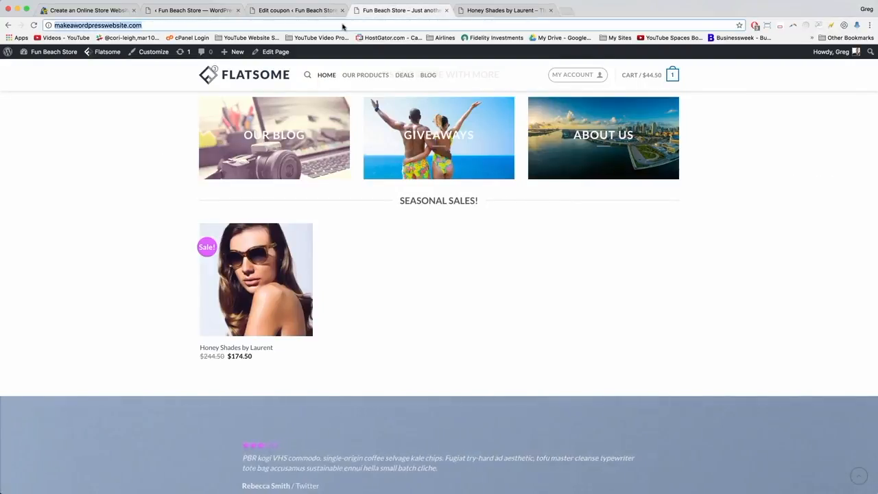
pyautogui.scroll(2, 440, 220)
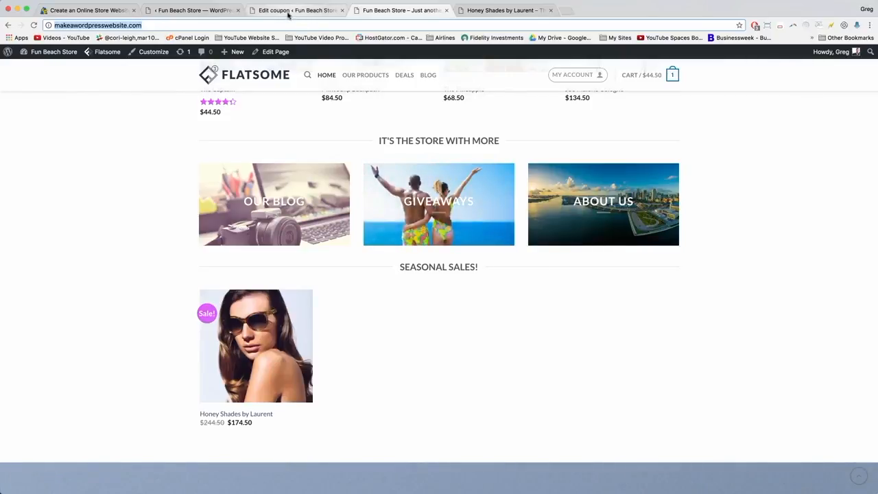
pyautogui.click(289, 15)
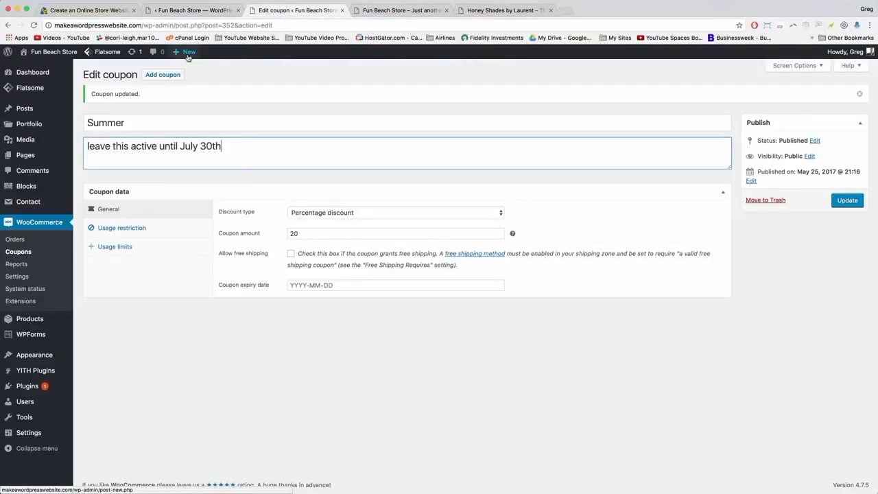
# Start a new WooCommerce product.
pyautogui.moveTo(188, 57)
pyautogui.click(183, 116)
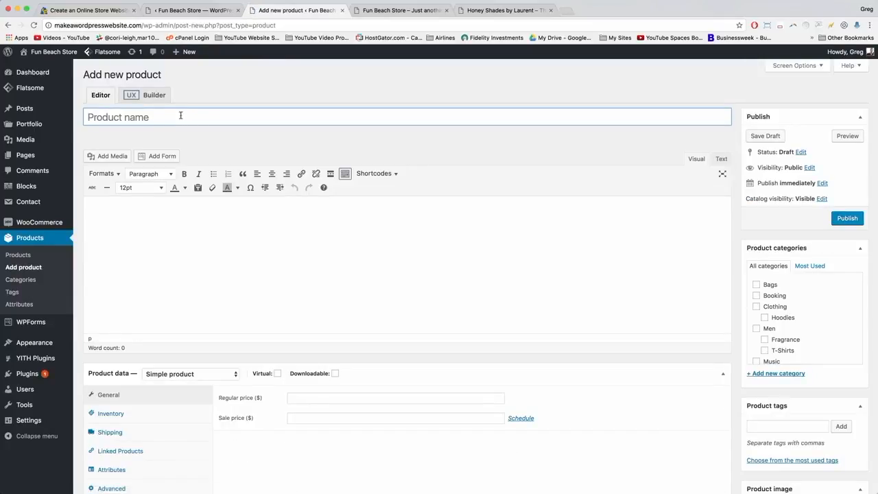
pyautogui.click(133, 222)
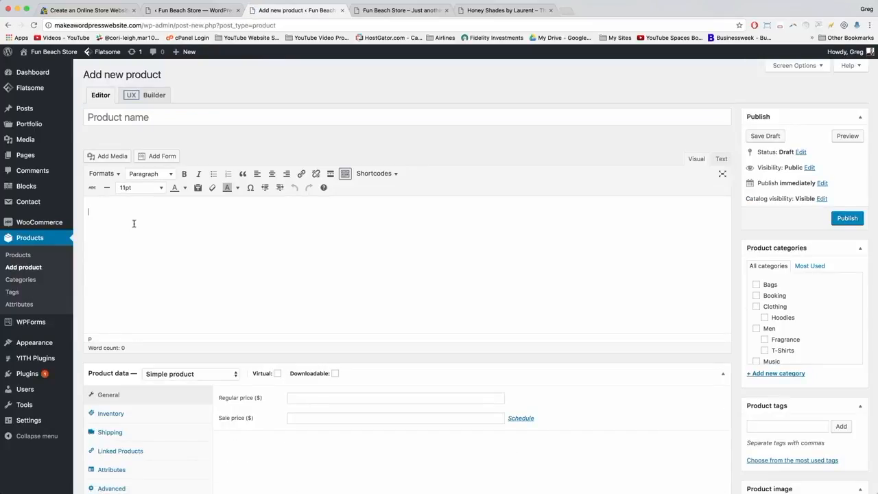
pyautogui.scroll(-1, 134, 223)
pyautogui.scroll(-2, 133, 223)
pyautogui.scroll(3, 134, 223)
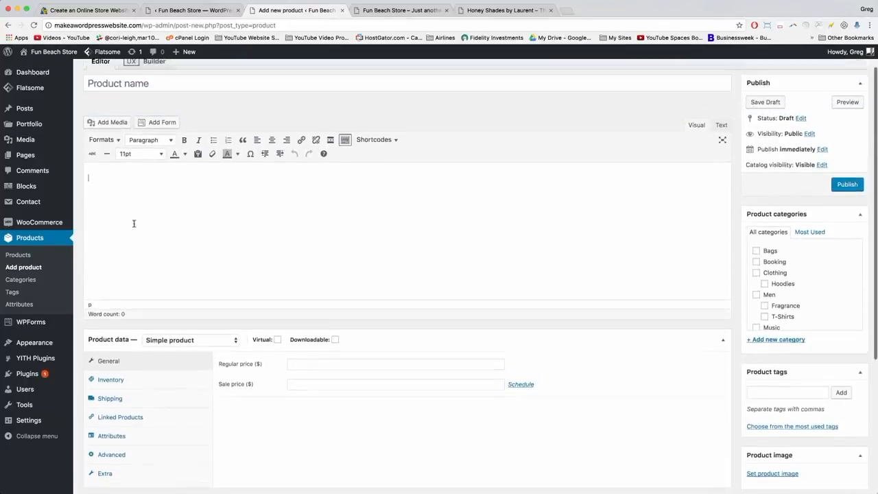
pyautogui.scroll(-5, 201, 253)
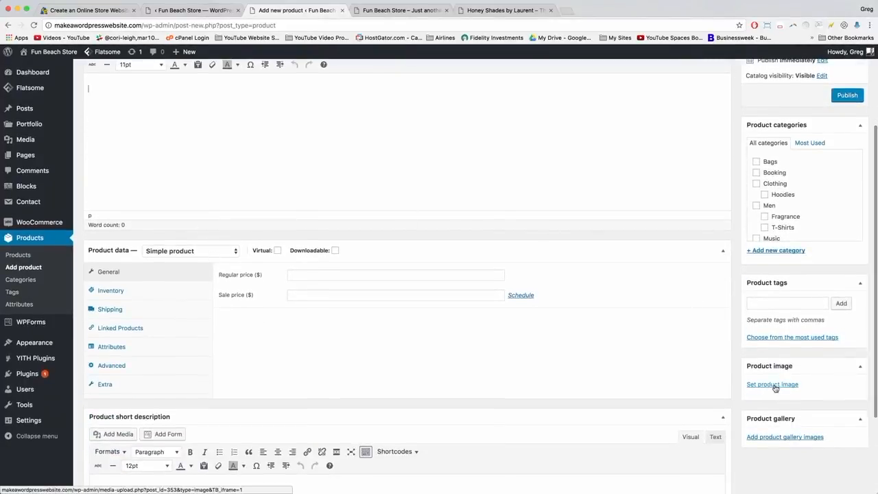
# Upload black-crew.jpeg, black-crew-back.jpeg and black-crew-large.jpeg for the product image.
pyautogui.click(774, 385)
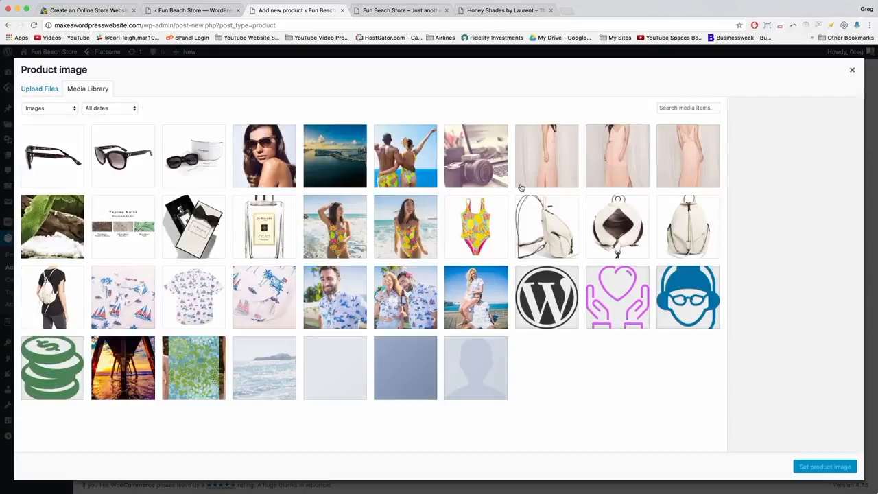
pyautogui.click(48, 91)
pyautogui.click(450, 254)
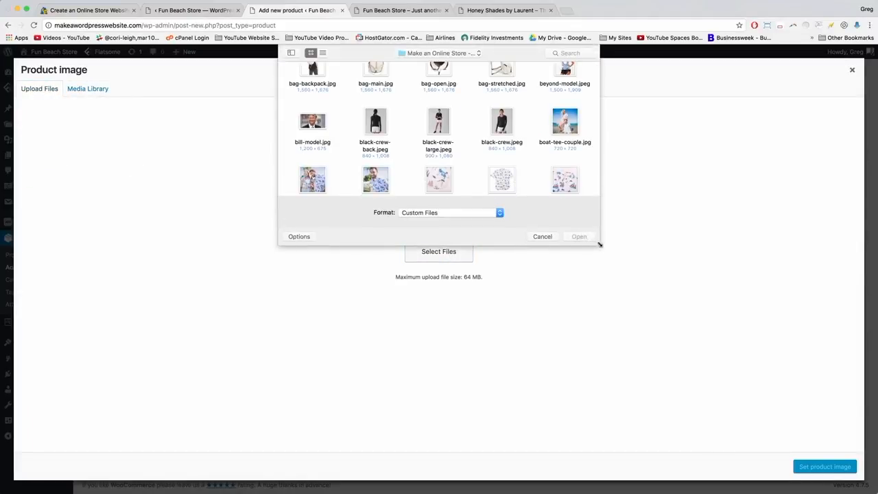
pyautogui.moveTo(600, 244); pyautogui.dragTo(699, 437)
pyautogui.click(213, 148)
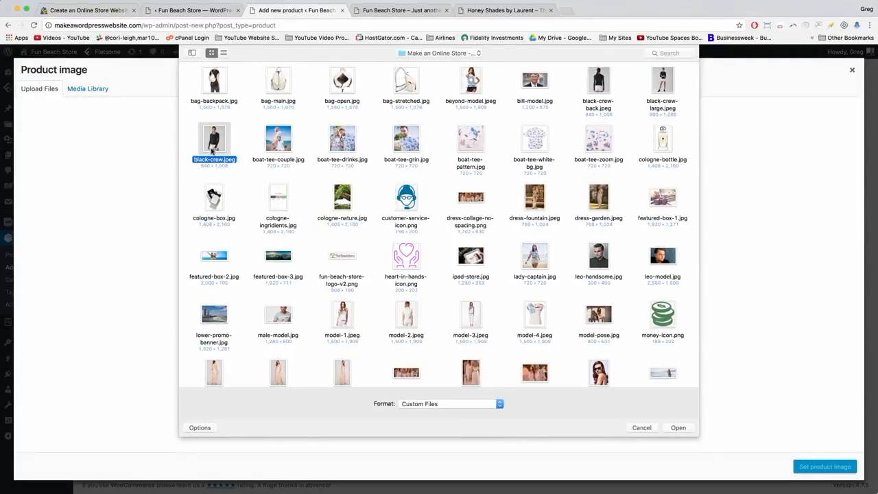
pyautogui.keyDown('super'); pyautogui.click(599, 80); pyautogui.keyUp('super')
pyautogui.keyDown('super'); pyautogui.click(661, 92); pyautogui.keyUp('super')
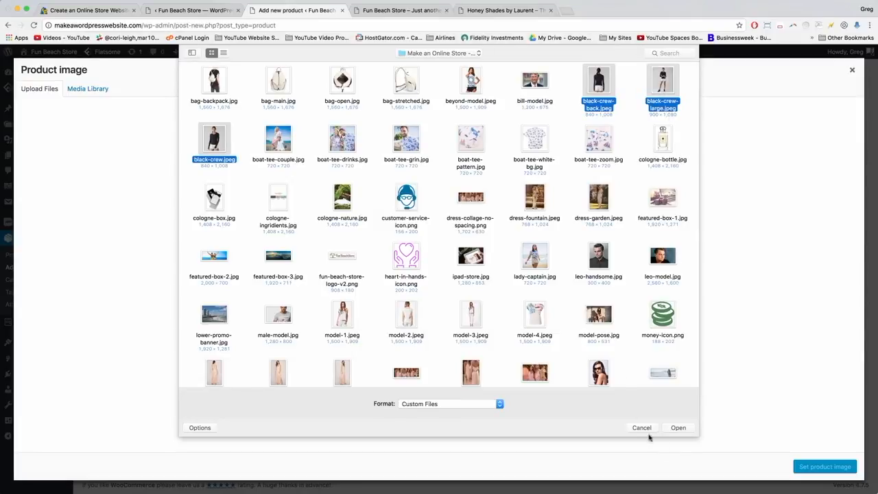
pyautogui.click(678, 427)
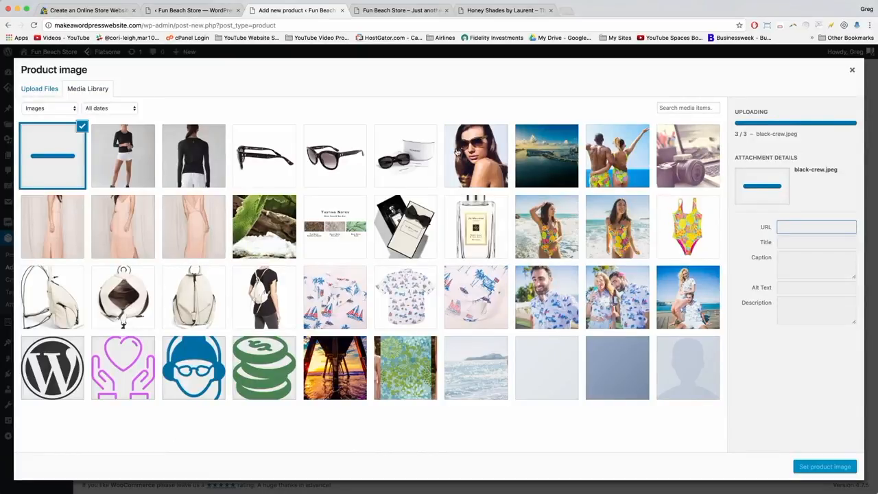
# Set black-crew.jpeg as the product image.
pyautogui.click(489, 10)
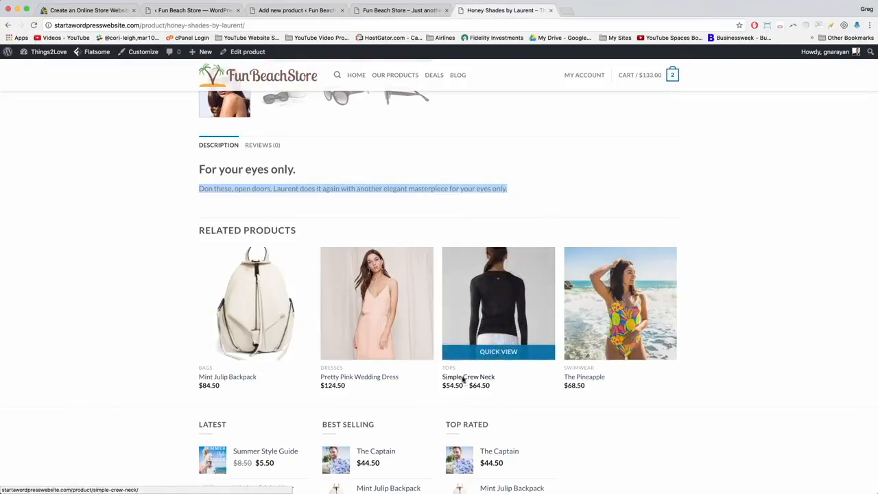
pyautogui.click(296, 10)
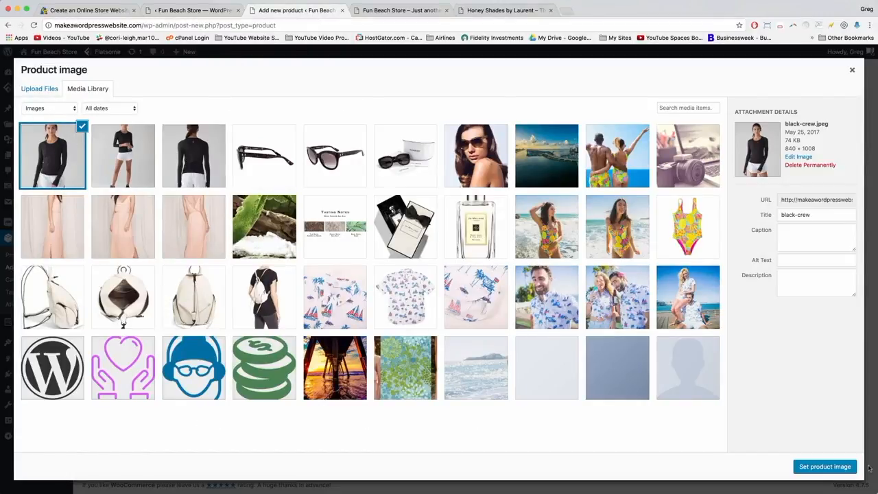
pyautogui.click(825, 467)
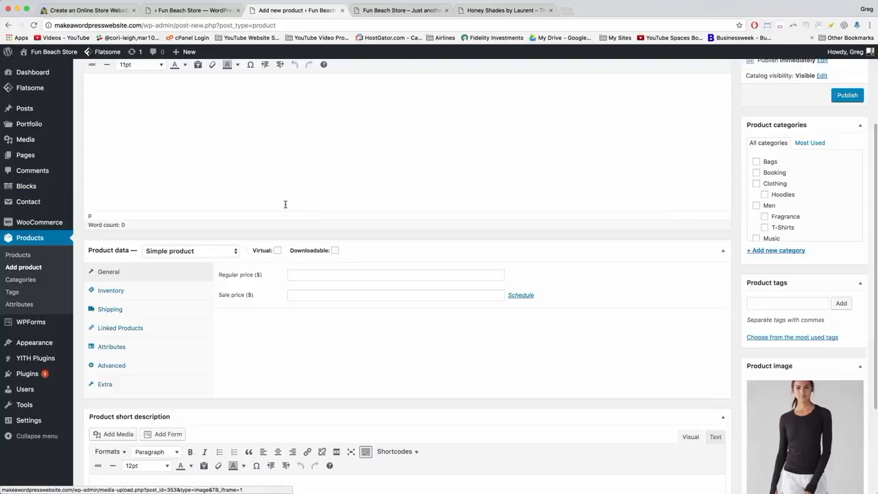
# Name the product 'Simple Crew T-Shirt'.
pyautogui.scroll(4, 309, 165)
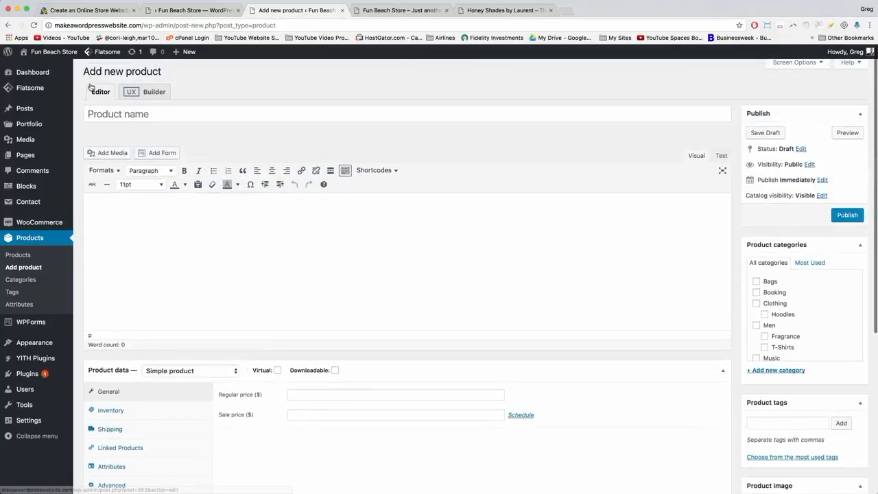
pyautogui.click(127, 118)
pyautogui.write('Simple Crew ')
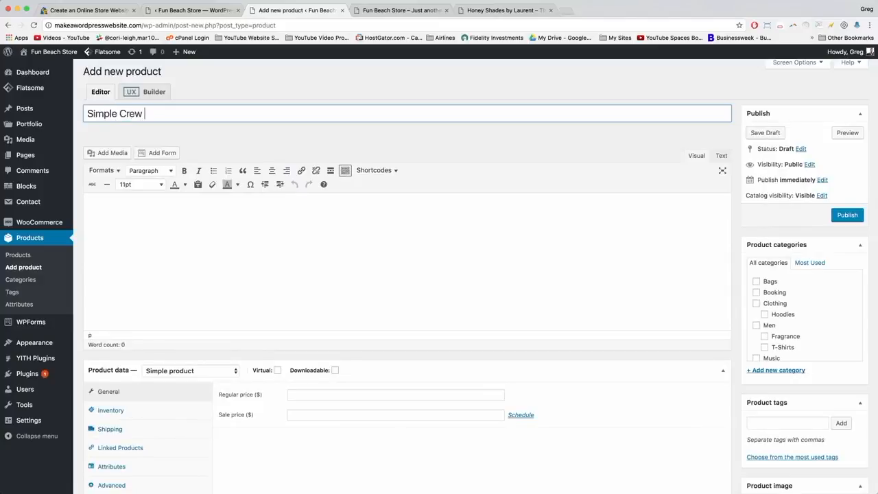
pyautogui.write('T-Shirt')
pyautogui.press('Tab')
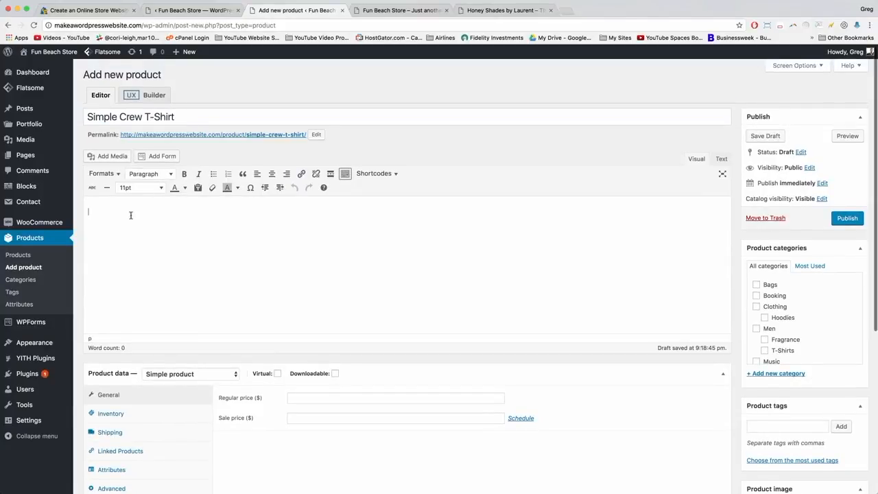
pyautogui.scroll(-5, 131, 216)
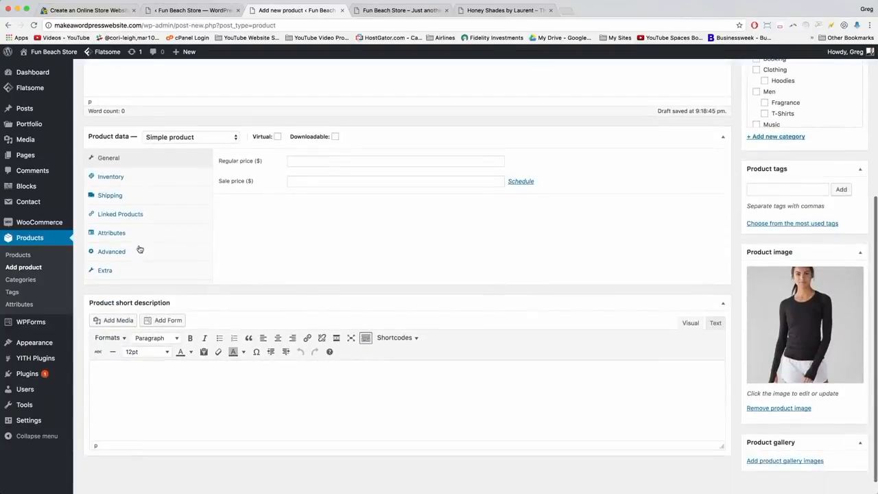
pyautogui.scroll(5, 139, 371)
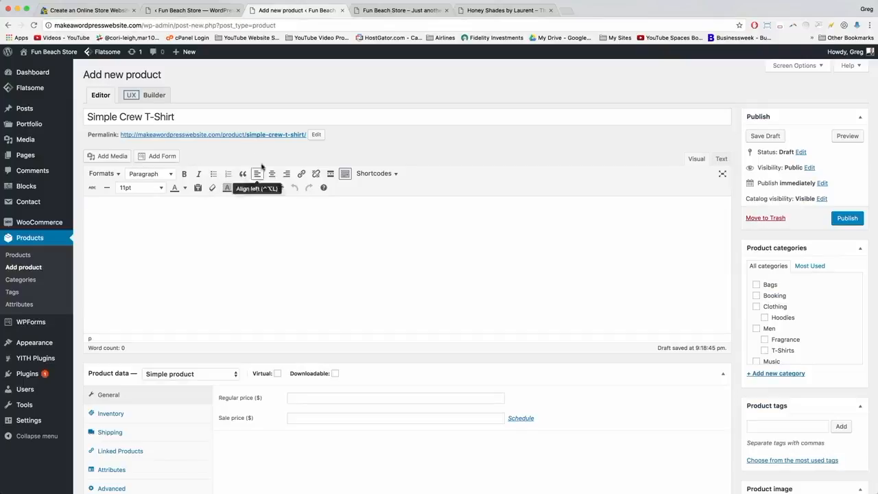
# Copy the short description sentence from the Simple Crew Neck storefront page.
pyautogui.click(494, 10)
pyautogui.click(512, 306)
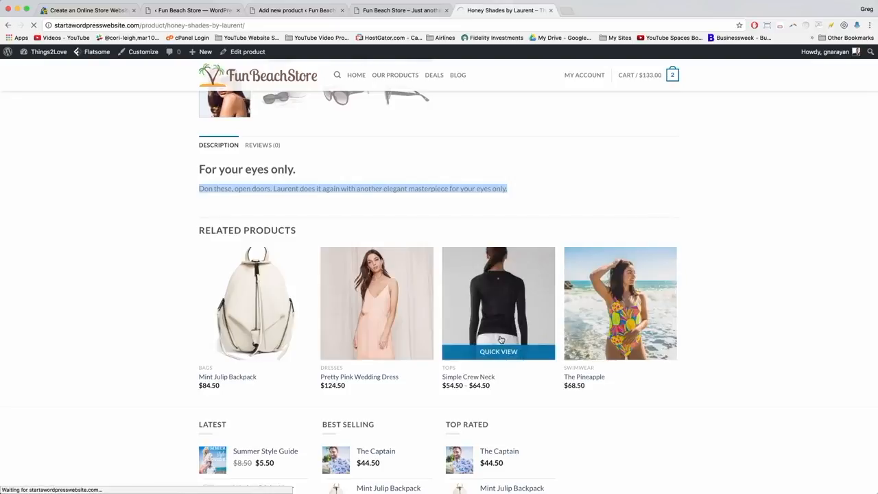
pyautogui.scroll(-3, 491, 121)
pyautogui.scroll(2, 488, 119)
pyautogui.moveTo(547, 166); pyautogui.dragTo(446, 162)
pyautogui.rightClick(472, 162)
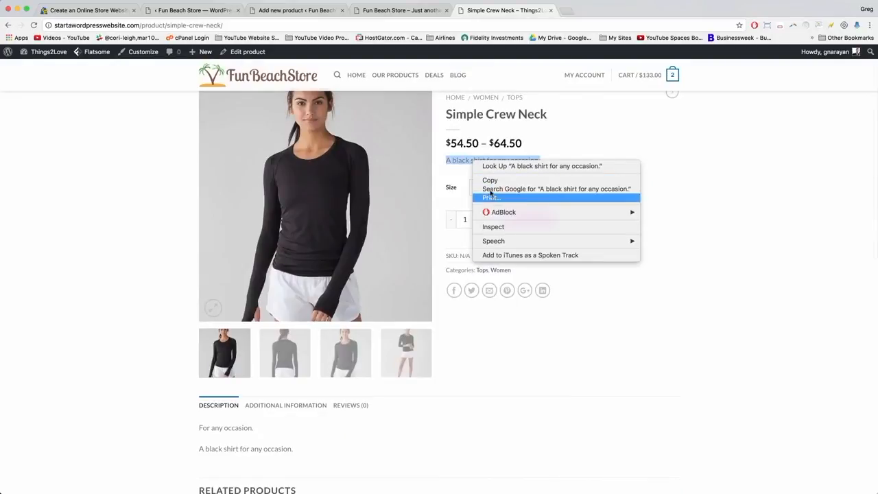
pyautogui.click(491, 179)
# Paste the sentence into the description and short description, adding a blank line above it.
pyautogui.click(296, 10)
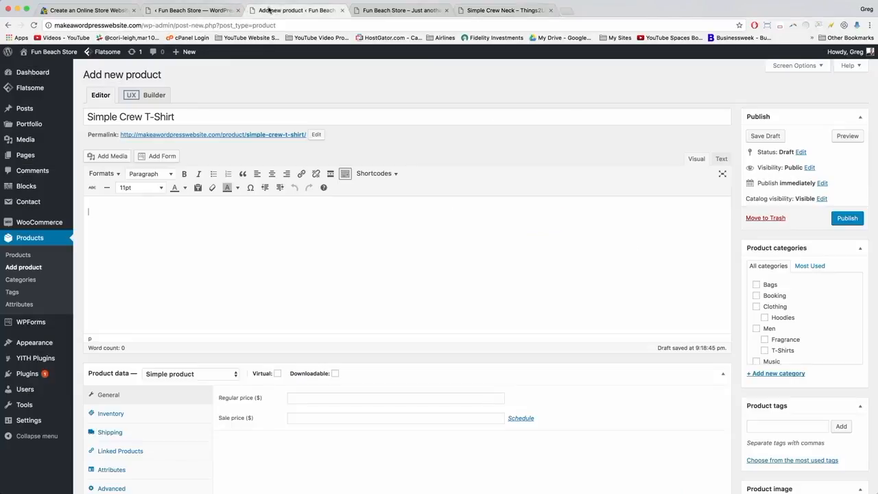
pyautogui.rightClick(112, 206)
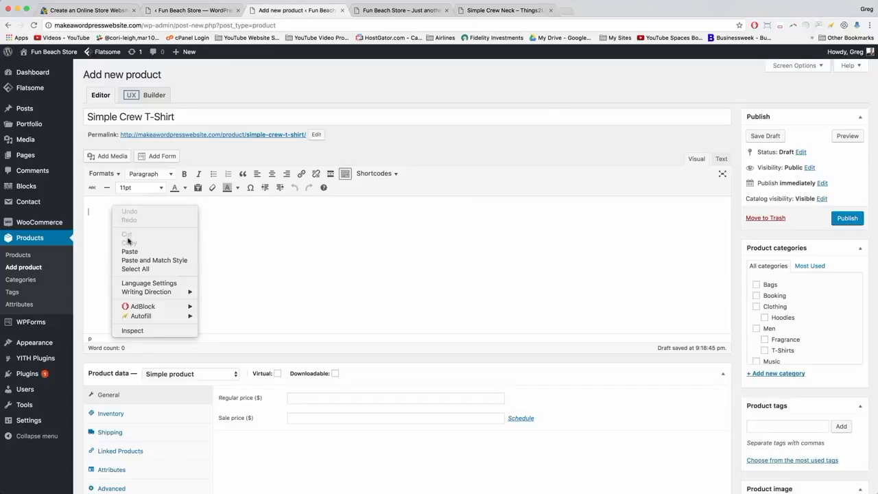
pyautogui.click(129, 250)
pyautogui.scroll(-5, 131, 253)
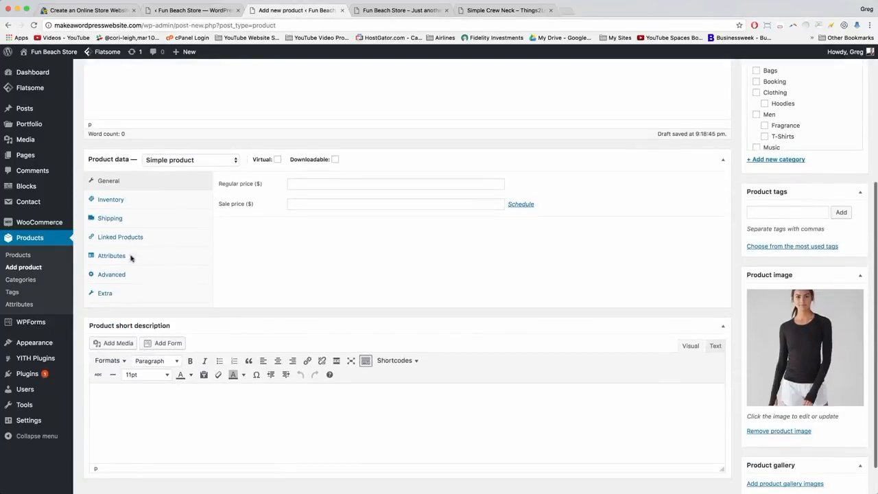
pyautogui.rightClick(96, 397)
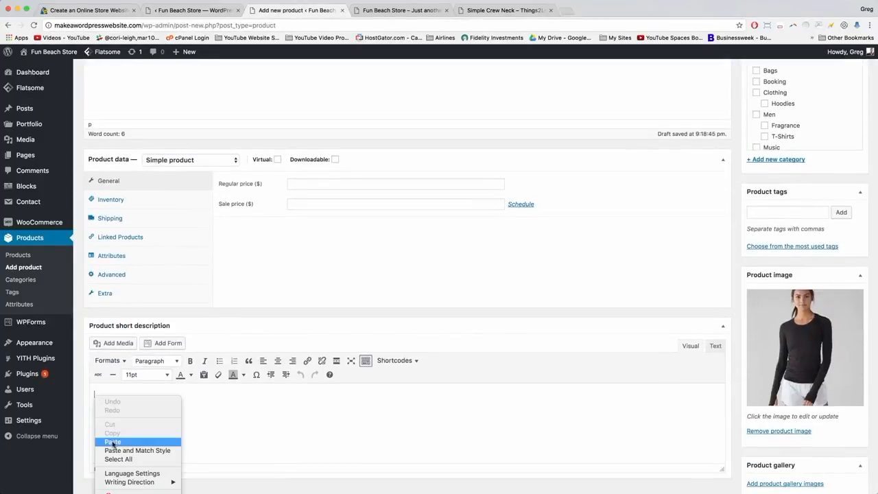
pyautogui.click(113, 441)
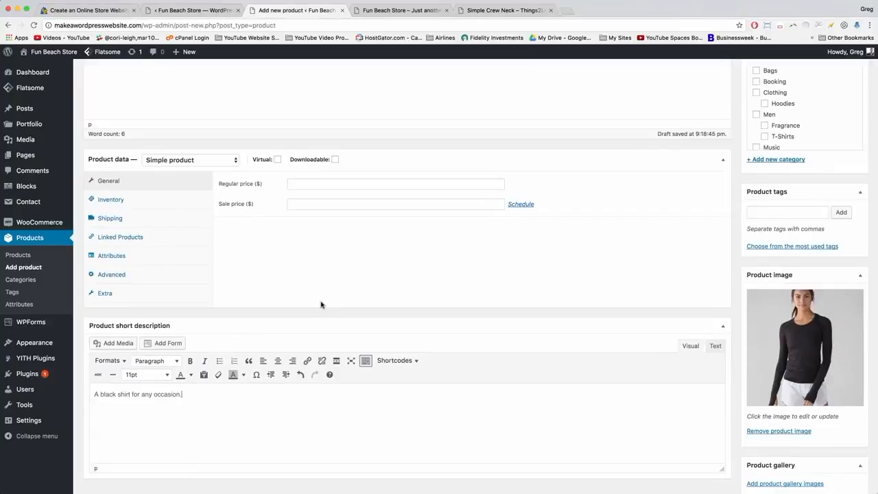
pyautogui.click(490, 9)
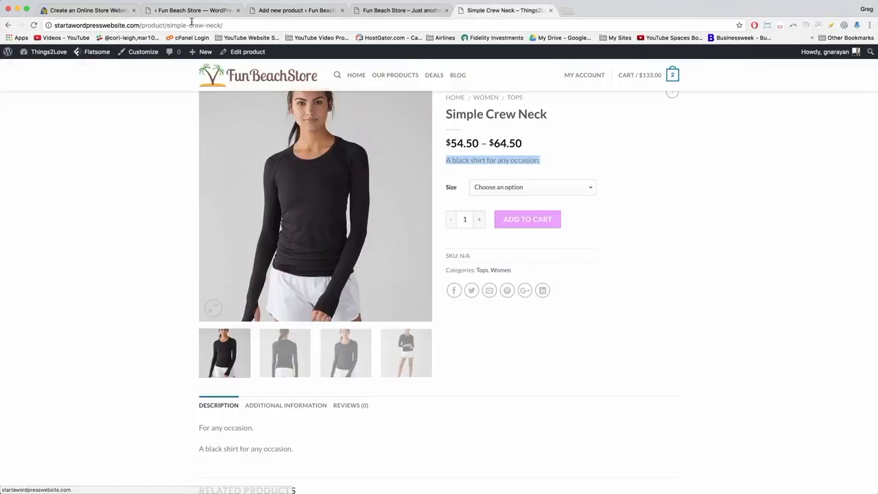
pyautogui.click(271, 9)
pyautogui.click(94, 395)
pyautogui.press('Return')
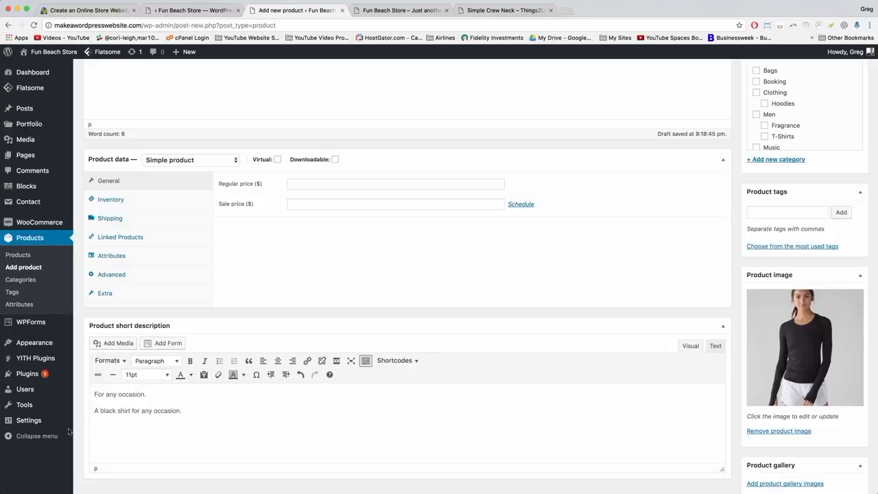
# File the product under the Women category.
pyautogui.scroll(5, 187, 408)
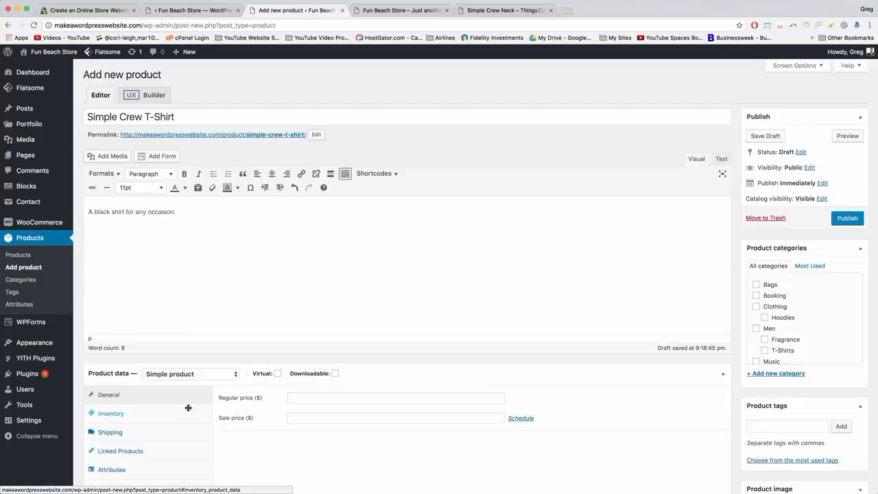
pyautogui.scroll(-5, 188, 407)
pyautogui.scroll(5, 383, 229)
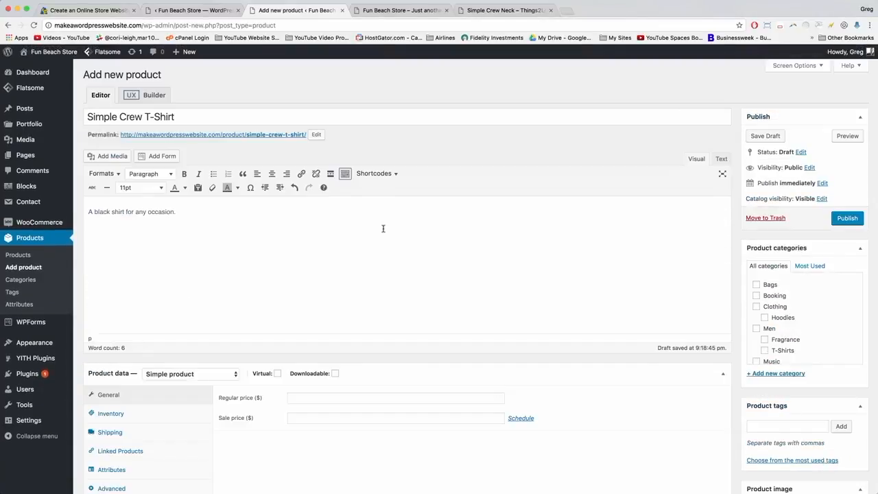
pyautogui.scroll(-5, 762, 289)
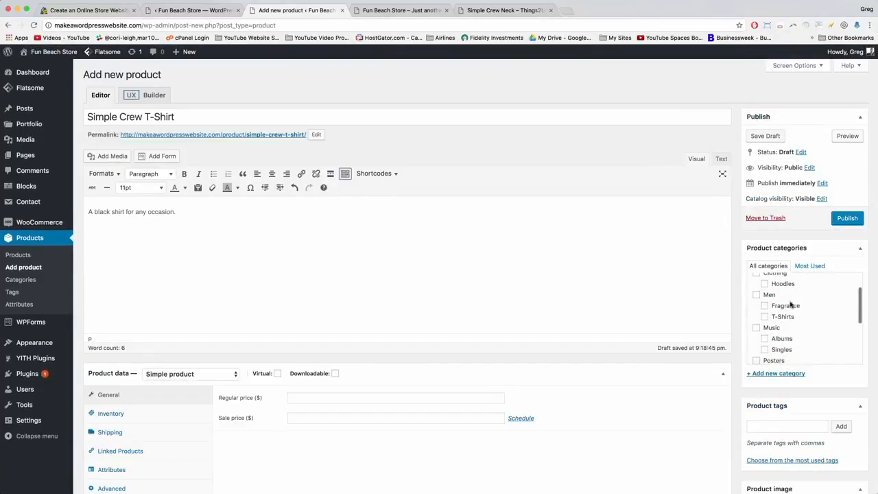
pyautogui.click(757, 291)
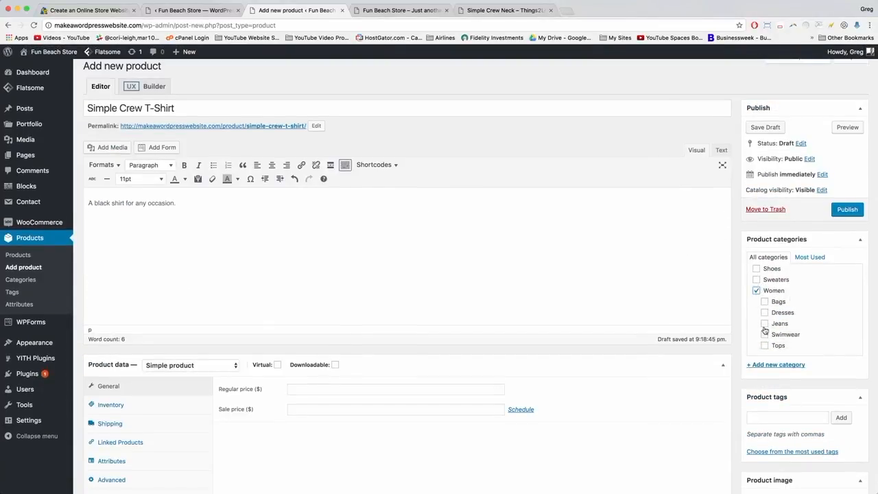
# Add black-crew-large and black-crew-back photos to the product gallery.
pyautogui.scroll(-7, 767, 341)
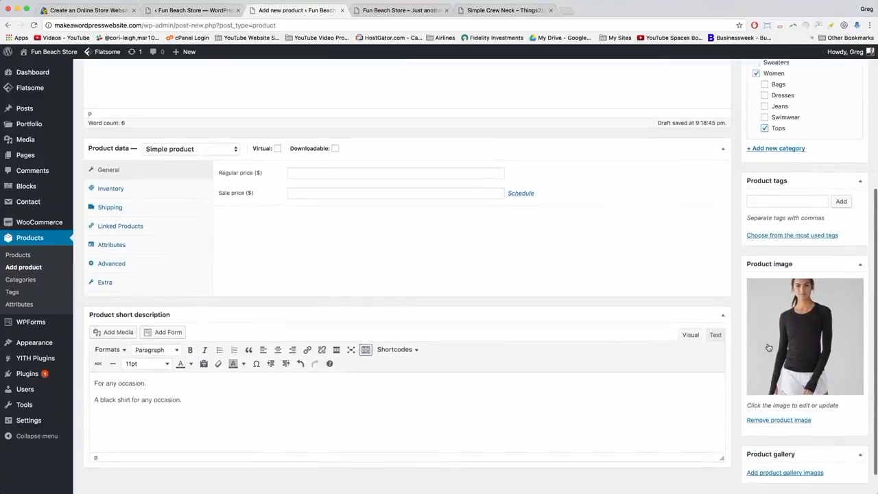
pyautogui.click(791, 464)
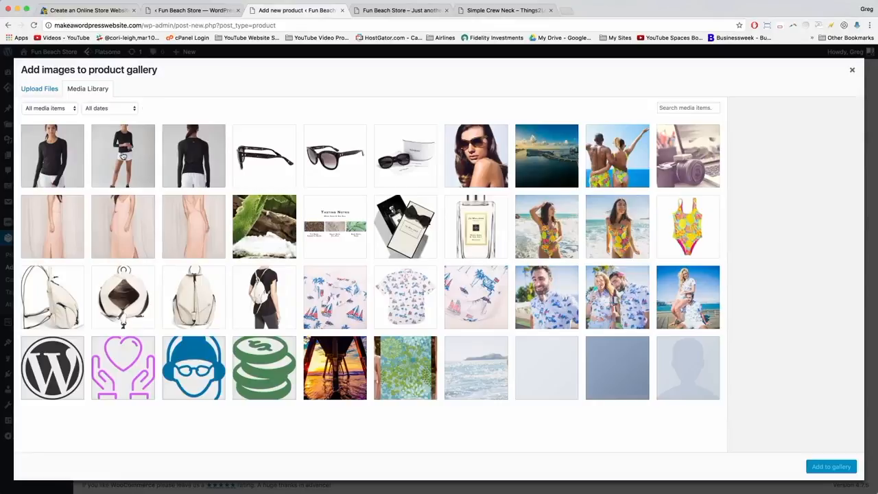
pyautogui.click(123, 157)
pyautogui.click(194, 169)
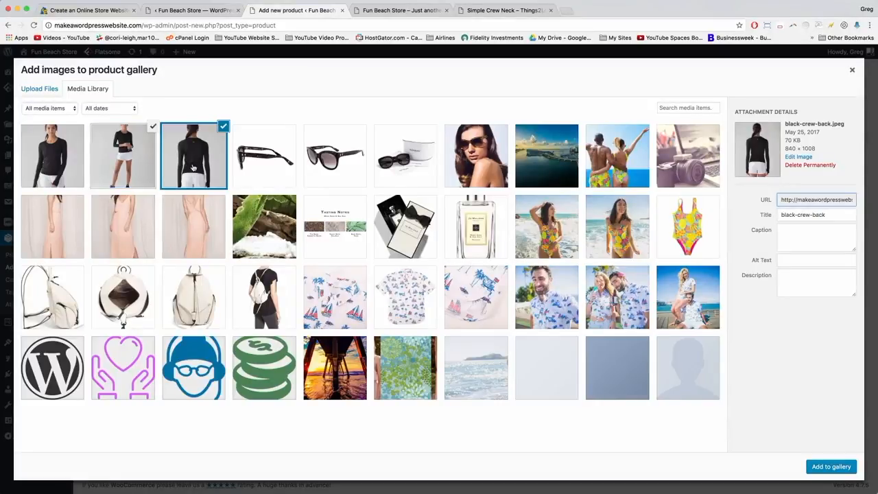
pyautogui.click(137, 141)
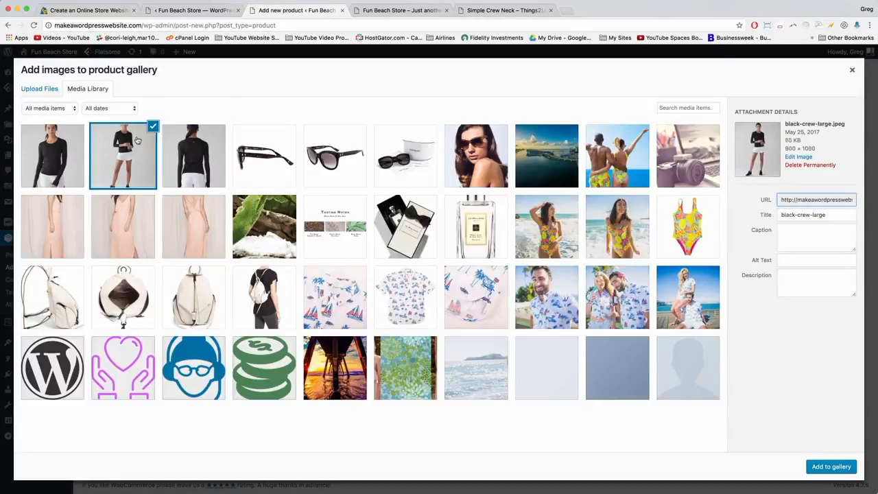
pyautogui.click(212, 141)
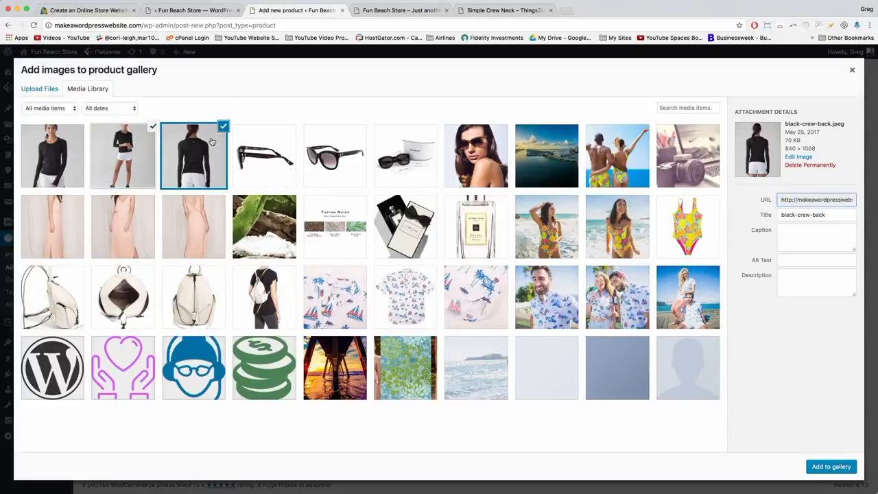
pyautogui.click(826, 468)
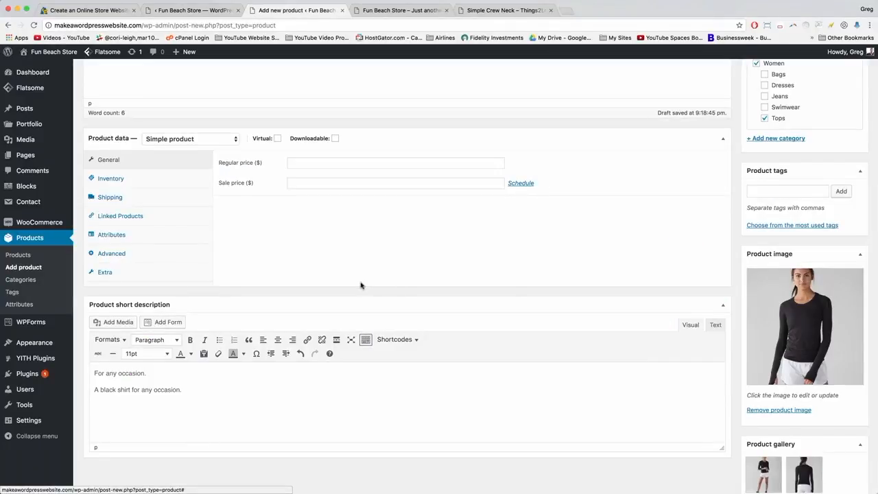
pyautogui.scroll(2, 362, 285)
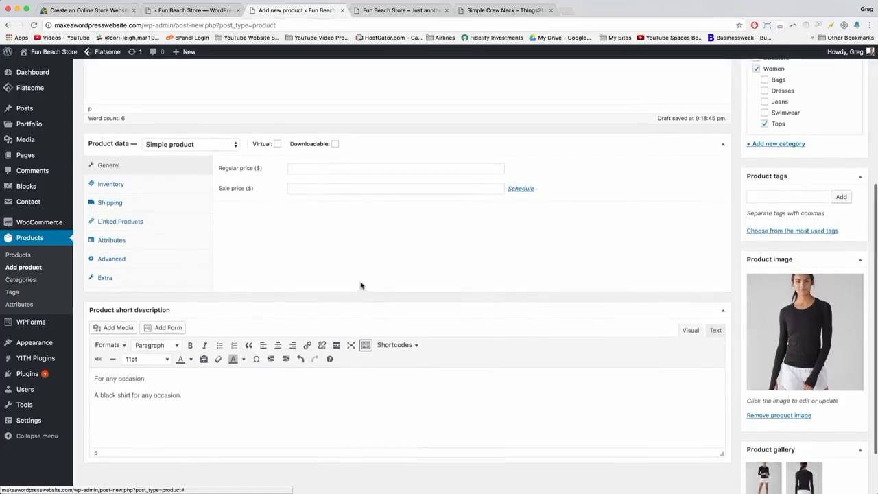
pyautogui.scroll(2, 361, 286)
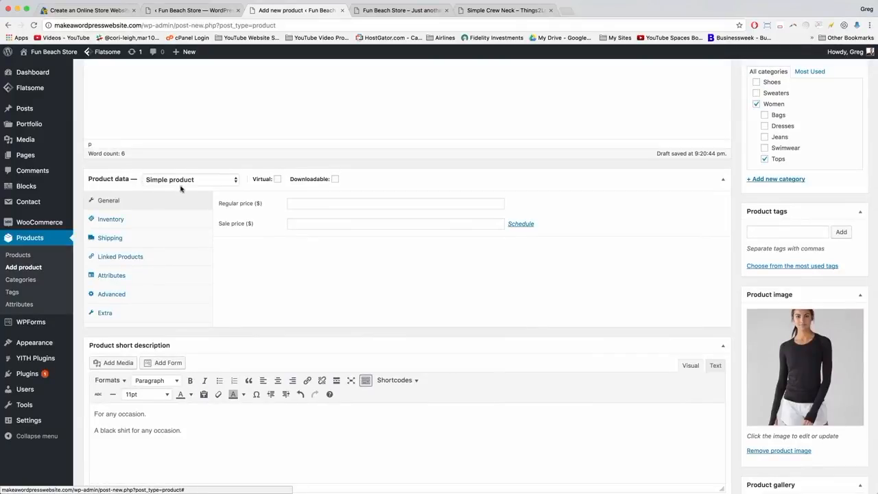
# Set the Product data type to Variable product.
pyautogui.click(214, 180)
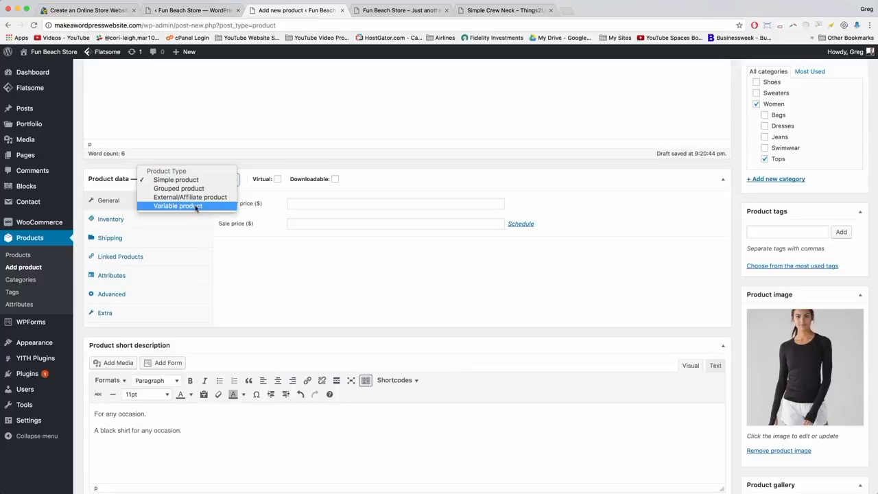
pyautogui.click(196, 207)
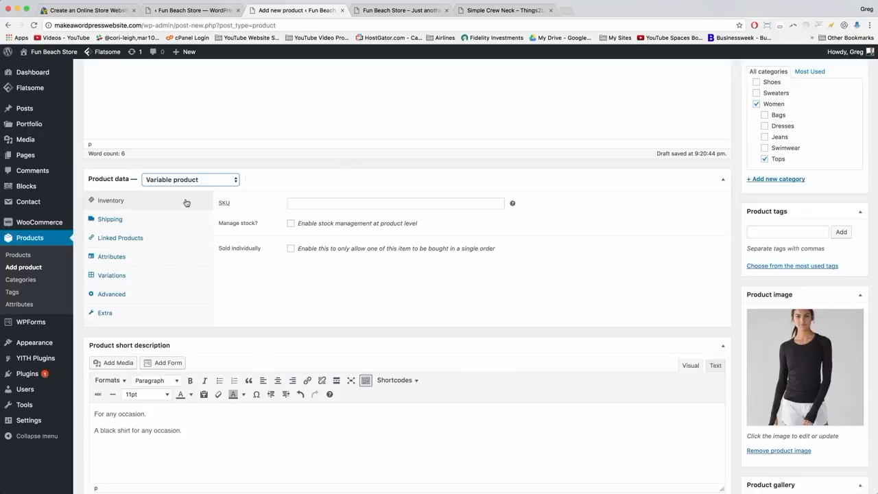
# Save the Simple Crew T-Shirt draft and go to the Products > Attributes page.
pyautogui.scroll(5, 317, 286)
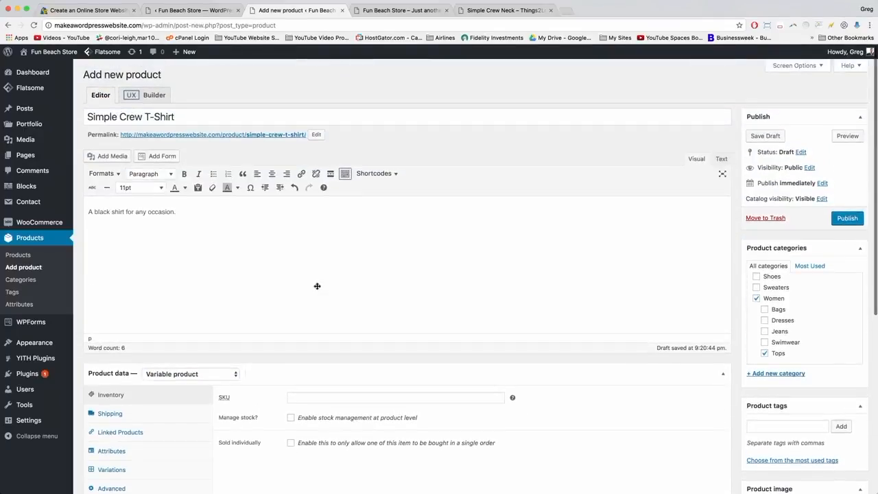
pyautogui.click(768, 140)
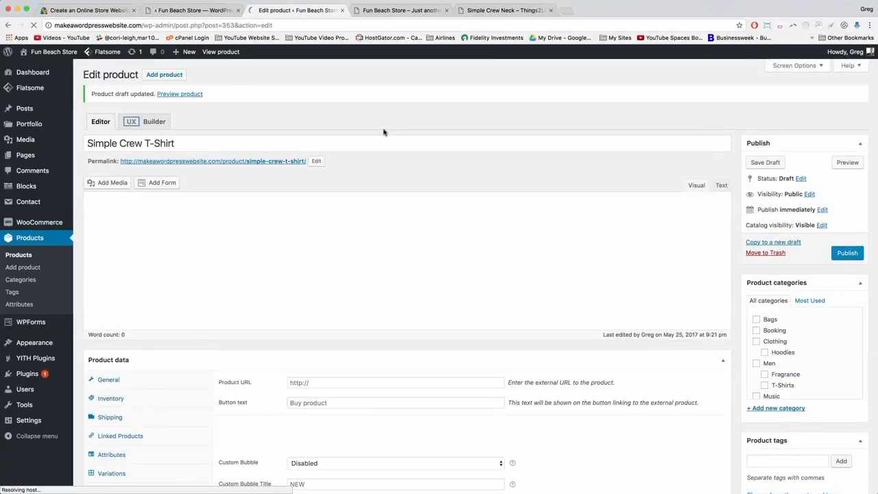
pyautogui.click(199, 243)
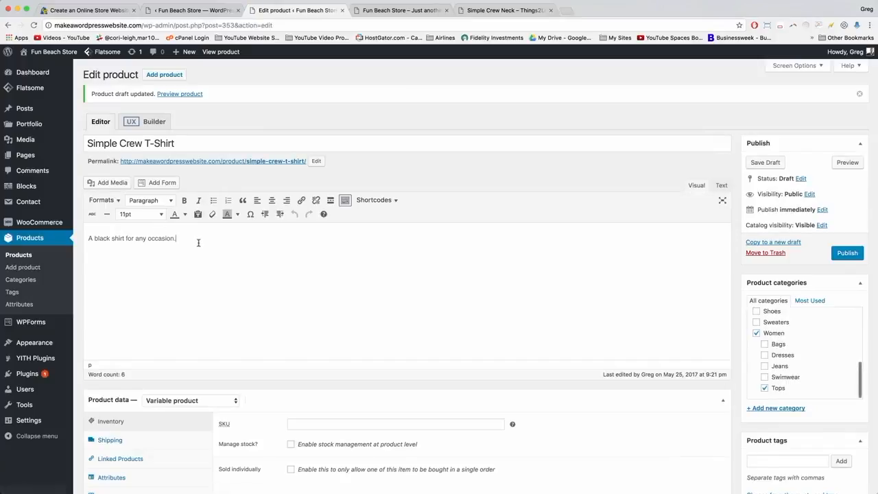
pyautogui.click(17, 312)
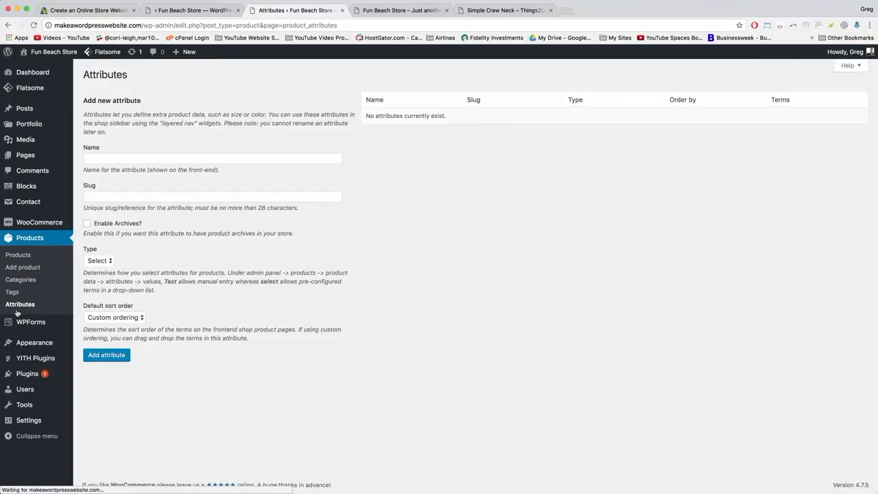
# Add a global attribute named 'Size' with slug 'size' and Custom ordering.
pyautogui.click(114, 161)
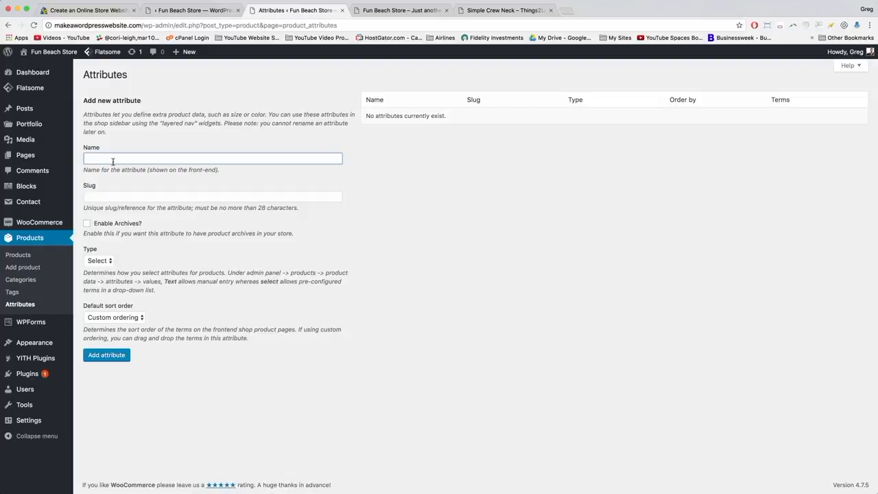
pyautogui.click(117, 193)
pyautogui.click(116, 196)
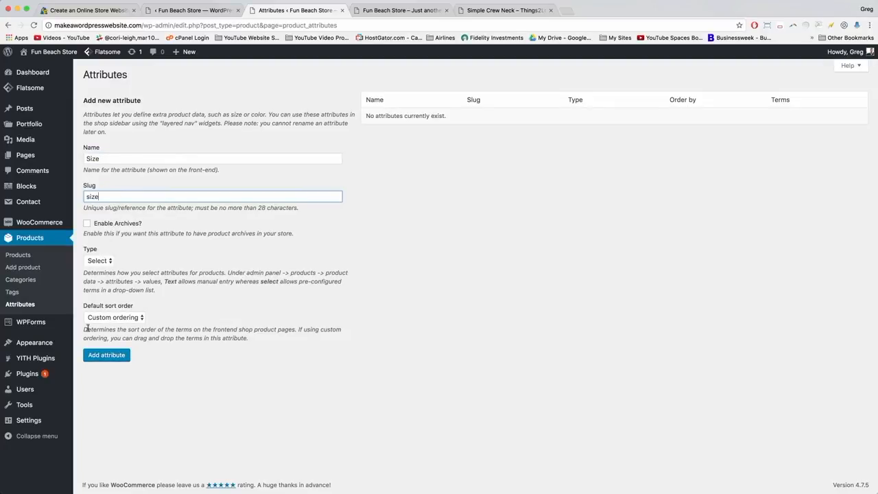
pyautogui.click(120, 321)
pyautogui.click(118, 318)
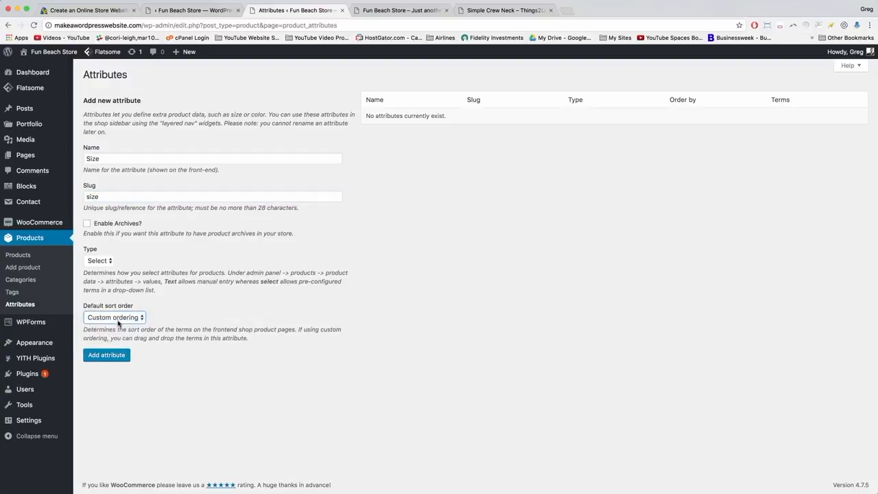
pyautogui.click(112, 360)
# Reopen the Simple Crew T-Shirt draft from the Products list.
pyautogui.moveTo(15, 125)
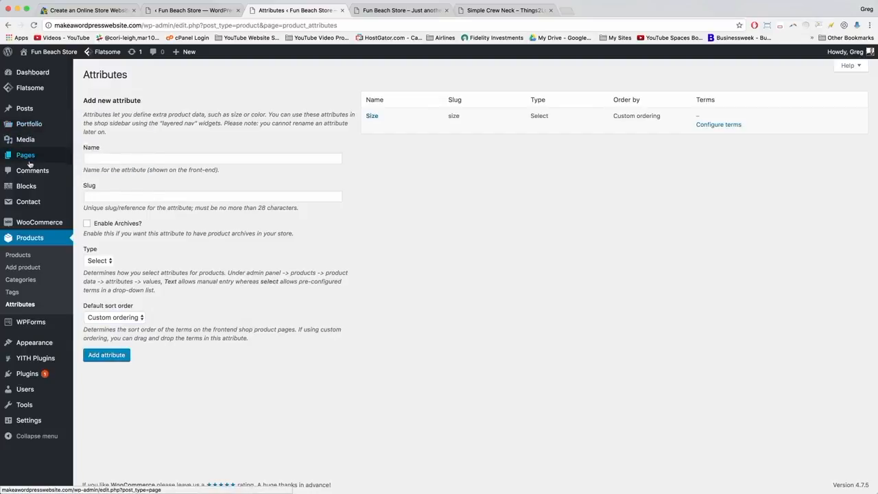
pyautogui.click(17, 256)
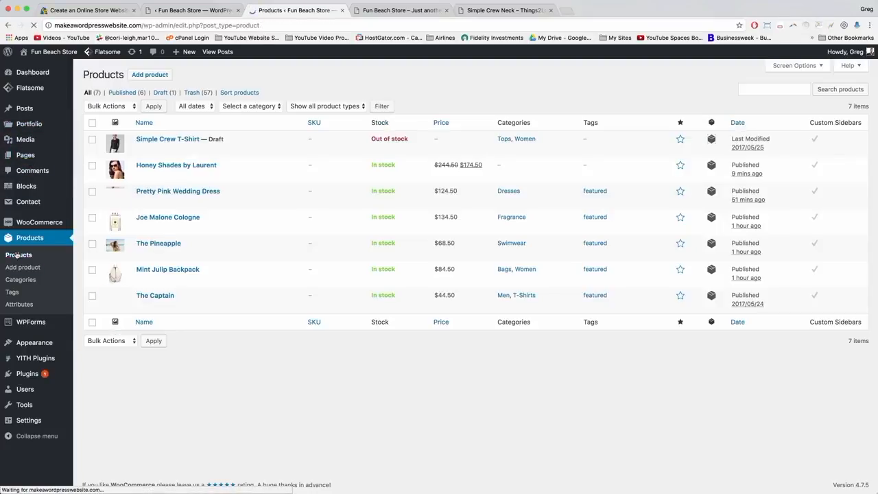
pyautogui.click(163, 140)
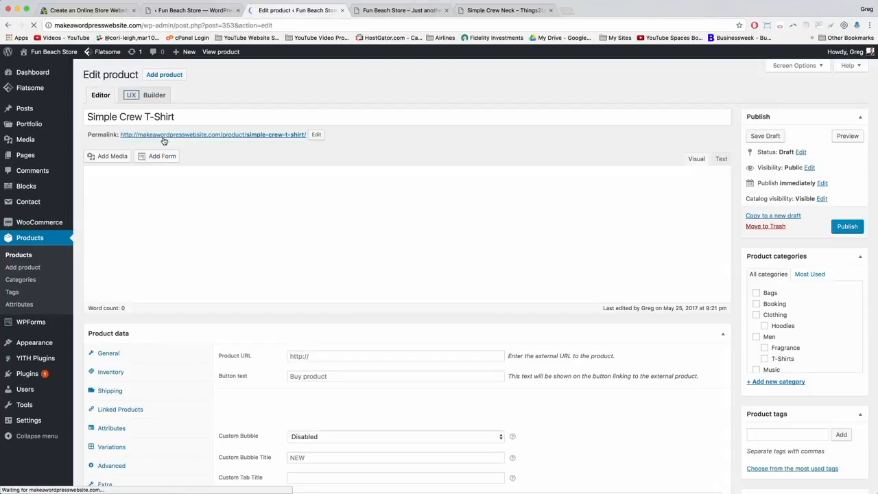
pyautogui.click(188, 211)
pyautogui.scroll(-1, 188, 211)
pyautogui.scroll(-5, 188, 211)
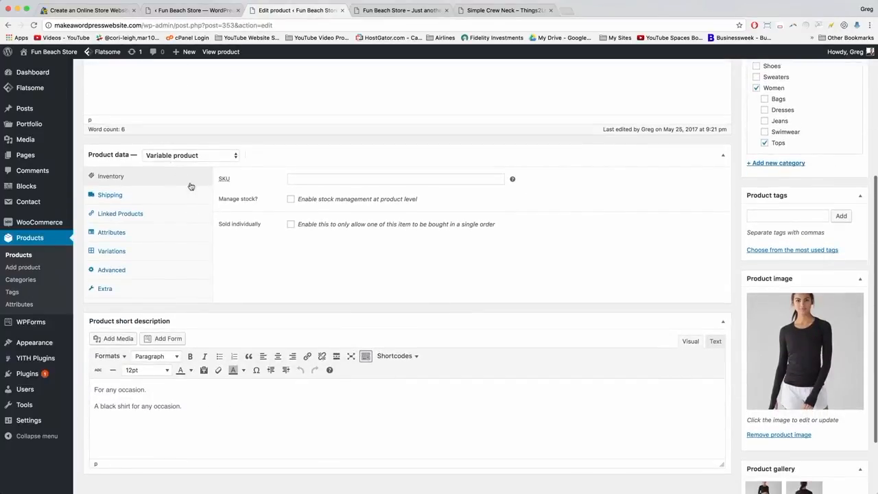
# Attach the global Size attribute in the product's Attributes section.
pyautogui.click(112, 233)
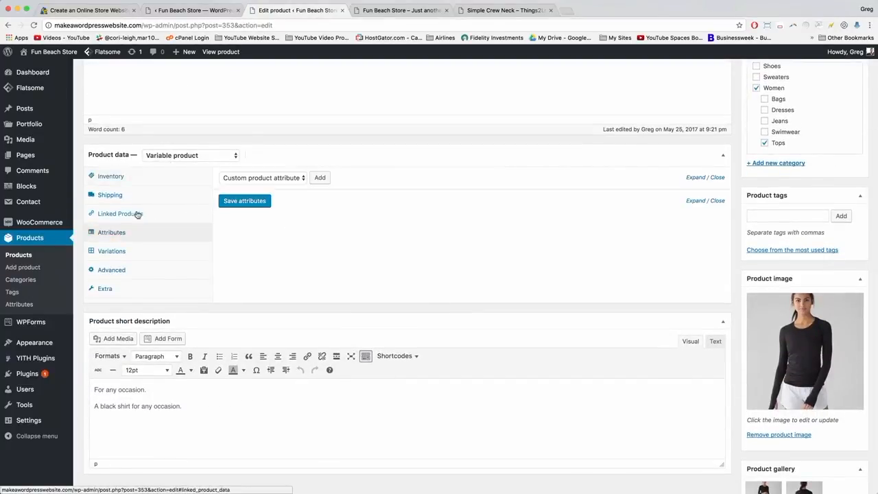
pyautogui.click(299, 180)
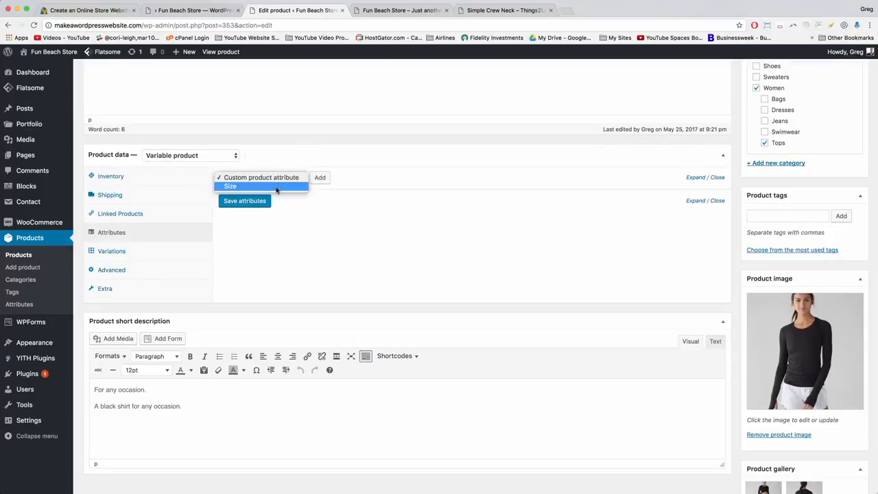
pyautogui.click(276, 187)
pyautogui.click(320, 177)
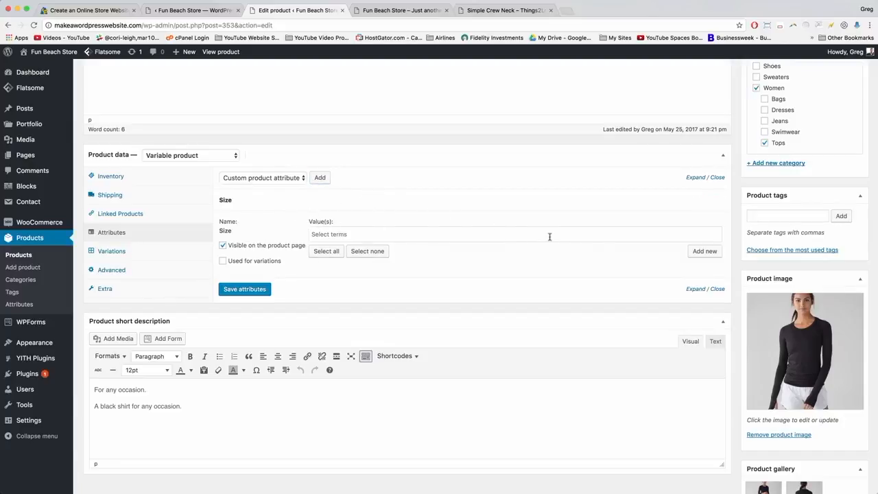
pyautogui.click(693, 252)
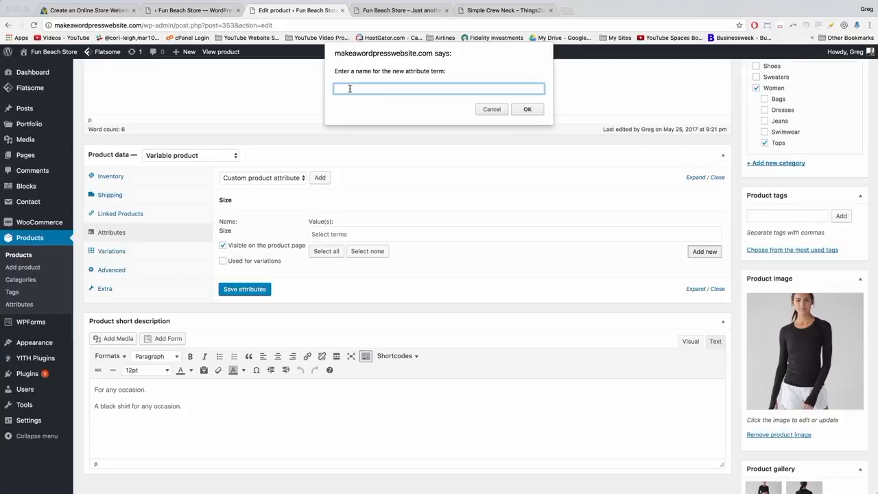
# Create the Size values Small, Medium, Marge, Large and XL.
pyautogui.write('Small')
pyautogui.click(526, 111)
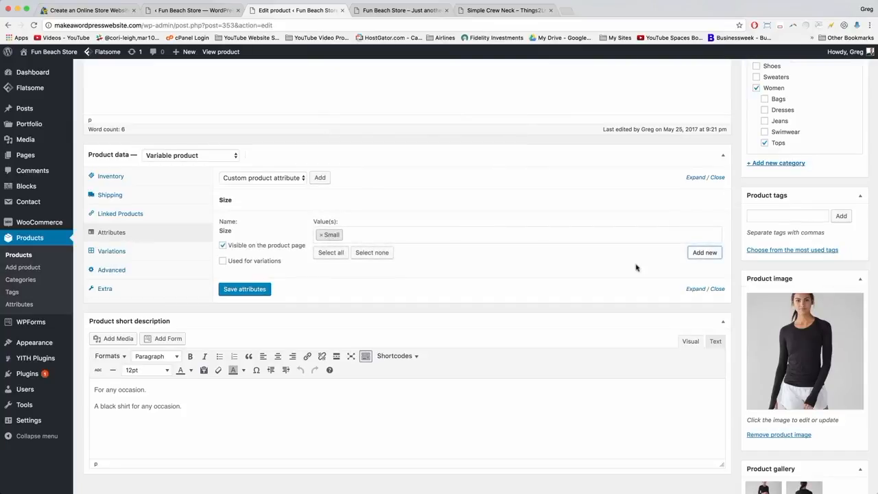
pyautogui.click(700, 253)
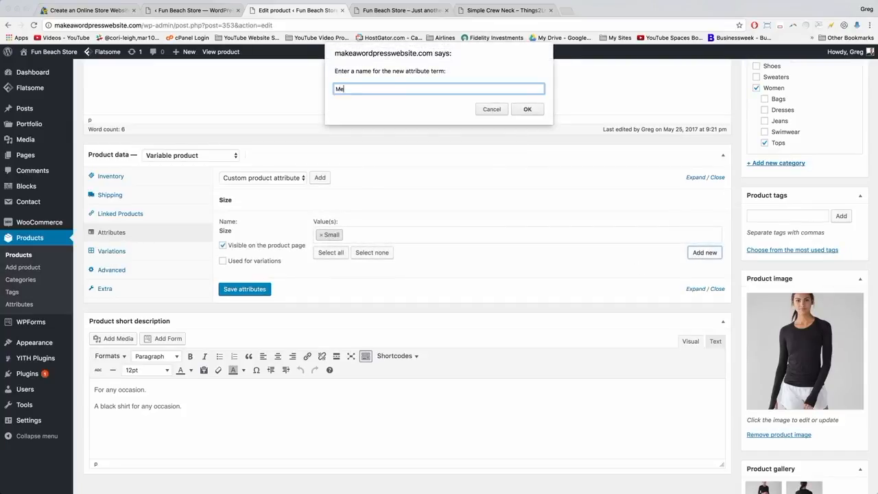
pyautogui.press('Return')
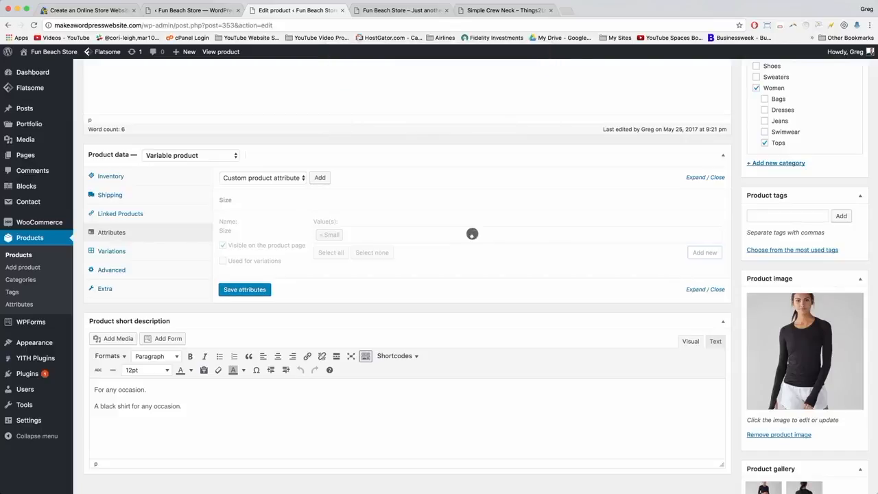
pyautogui.click(704, 253)
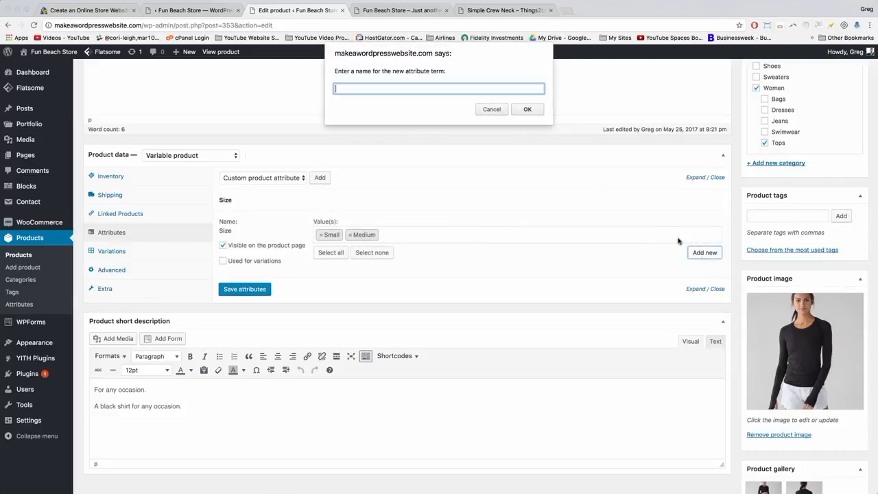
pyautogui.write('Marge')
pyautogui.press('Return')
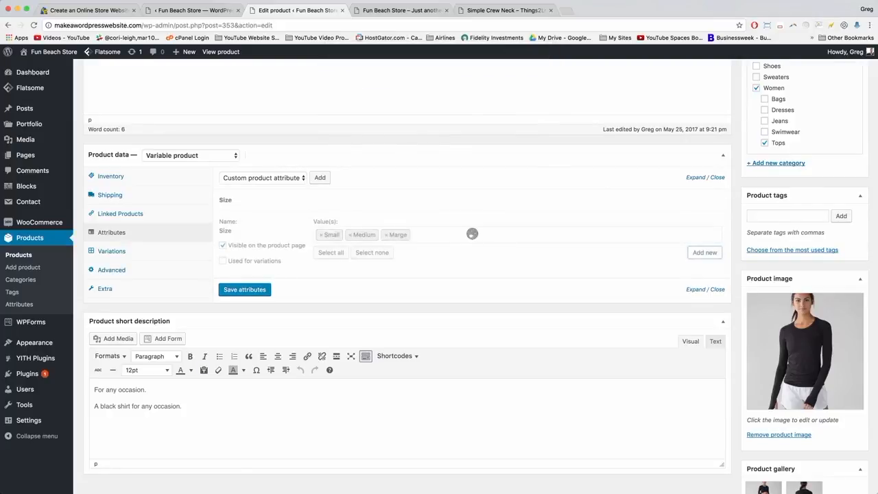
pyautogui.click(697, 254)
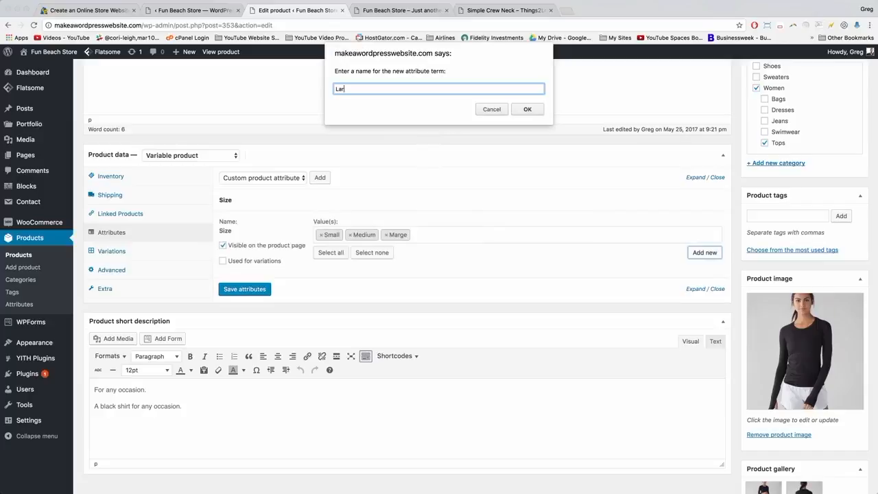
pyautogui.press('Return')
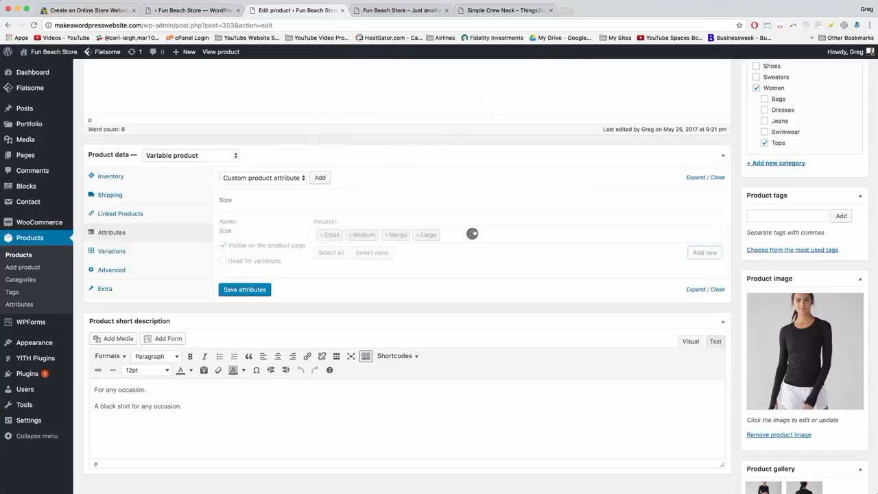
pyautogui.click(703, 253)
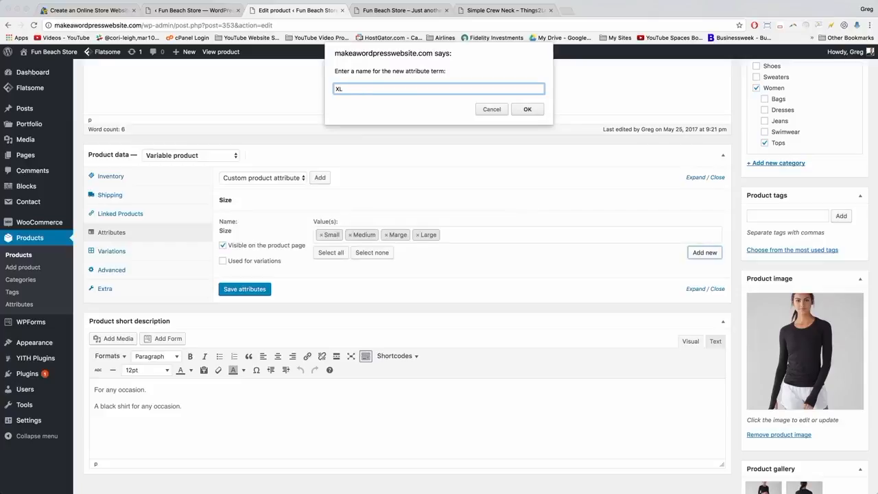
pyautogui.write('XL')
pyautogui.click(527, 110)
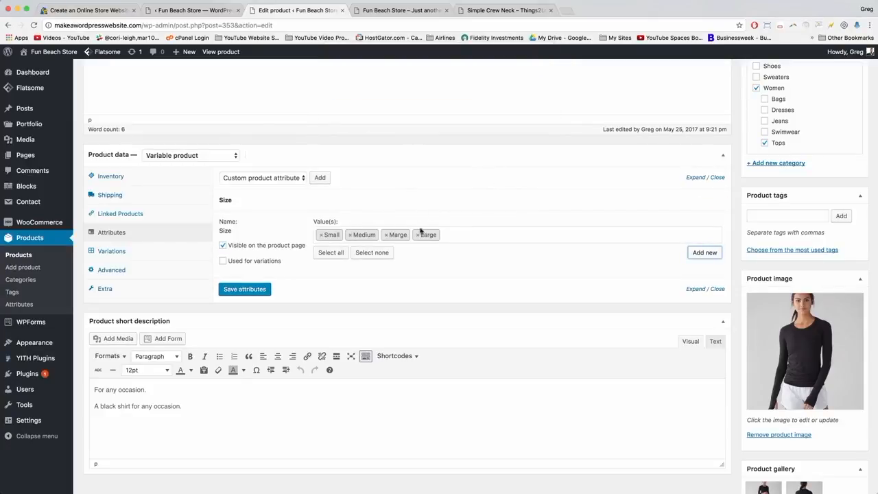
# Remove the Large tag, re-add Large from the existing values, and add XL as a new Size term.
pyautogui.click(418, 236)
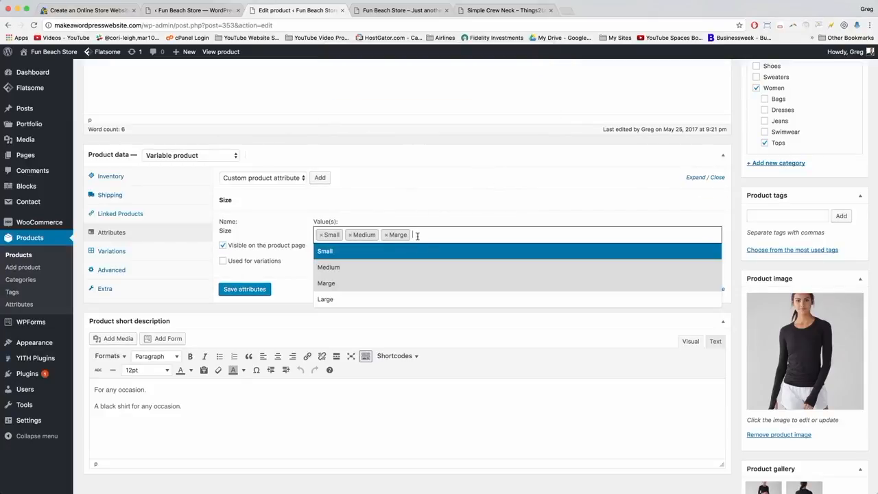
pyautogui.click(405, 199)
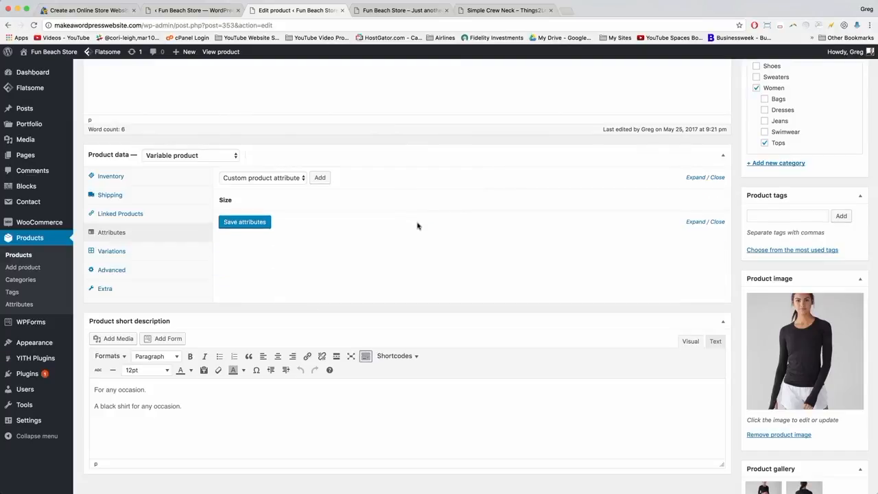
pyautogui.moveTo(294, 196)
pyautogui.click(288, 200)
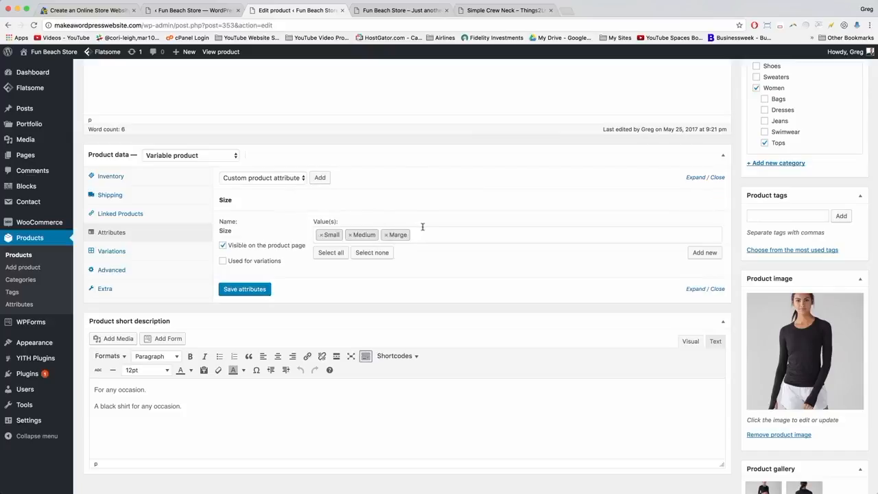
pyautogui.click(423, 234)
pyautogui.click(345, 299)
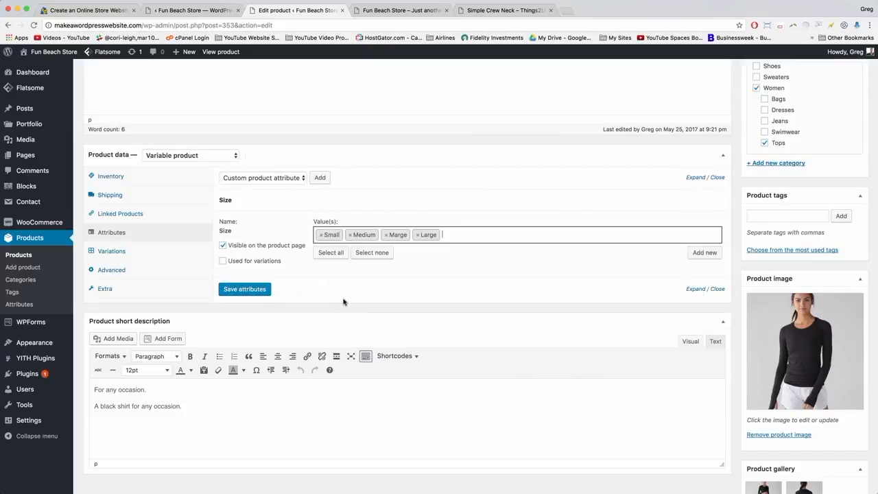
pyautogui.click(706, 254)
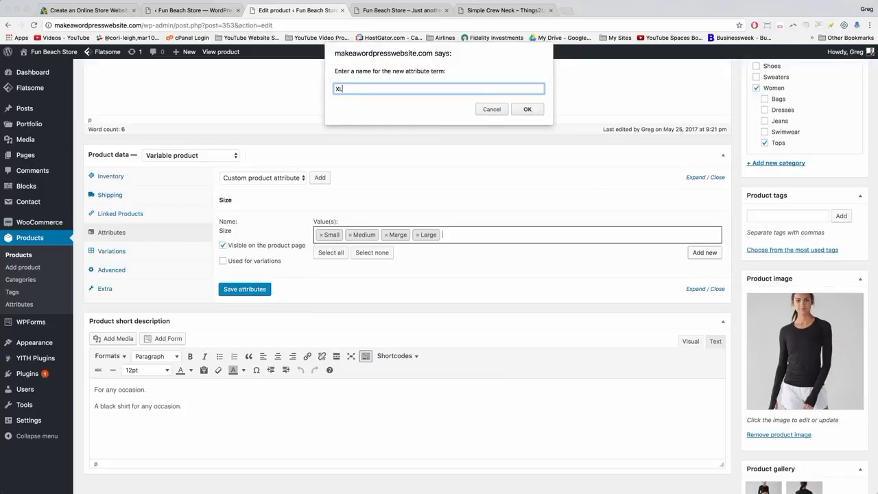
pyautogui.click(526, 109)
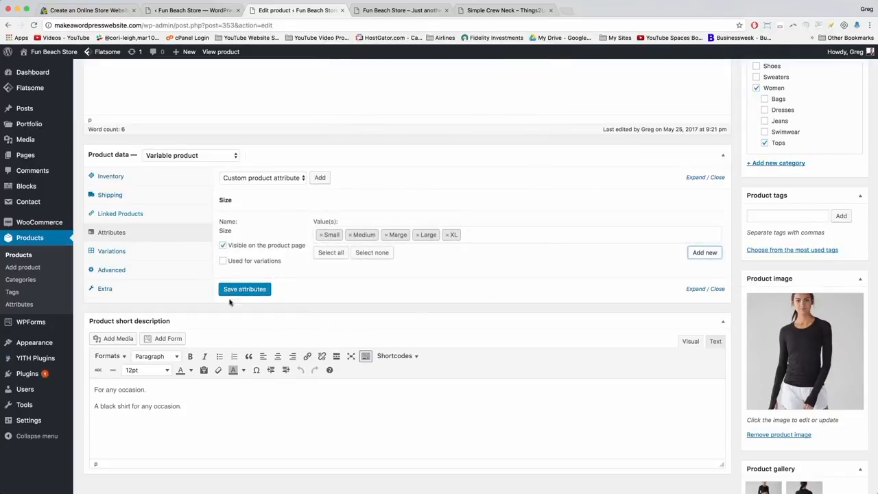
# Mark Size as used for variations, save the attributes, and show the product's Variations section.
pyautogui.click(222, 261)
pyautogui.click(245, 290)
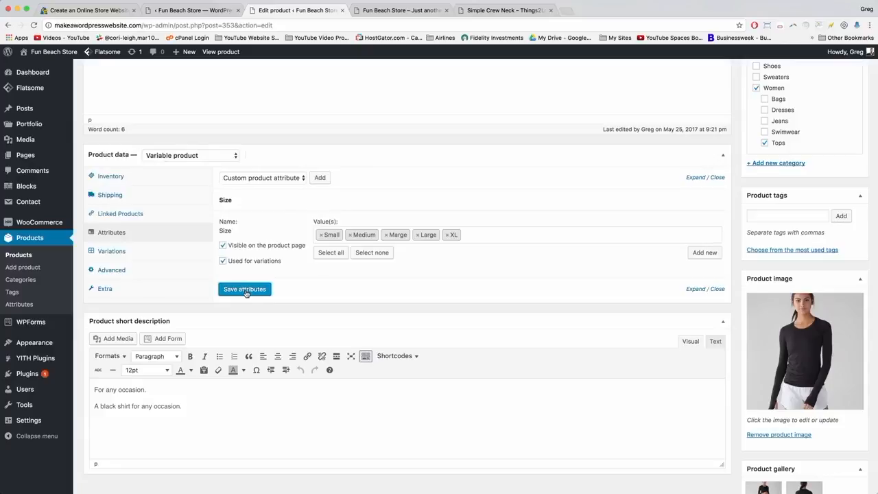
pyautogui.click(100, 257)
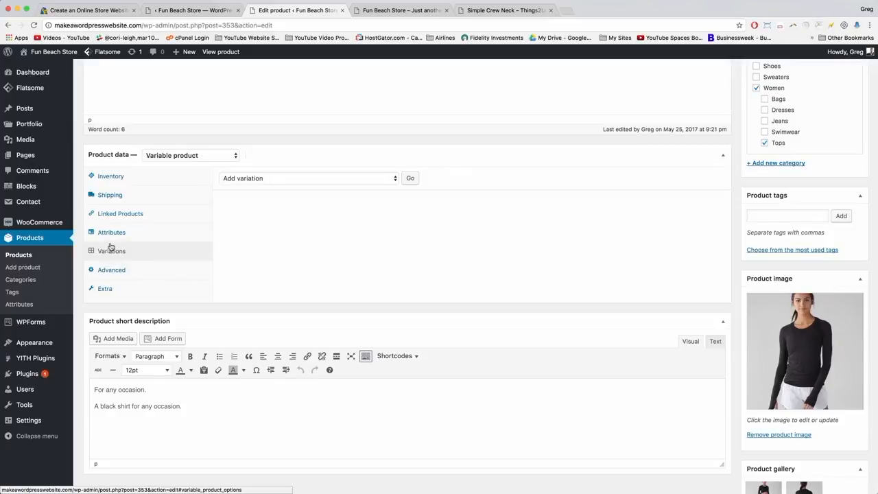
# Run 'Create variations from all attributes' and confirm the 5 variations added.
pyautogui.click(297, 179)
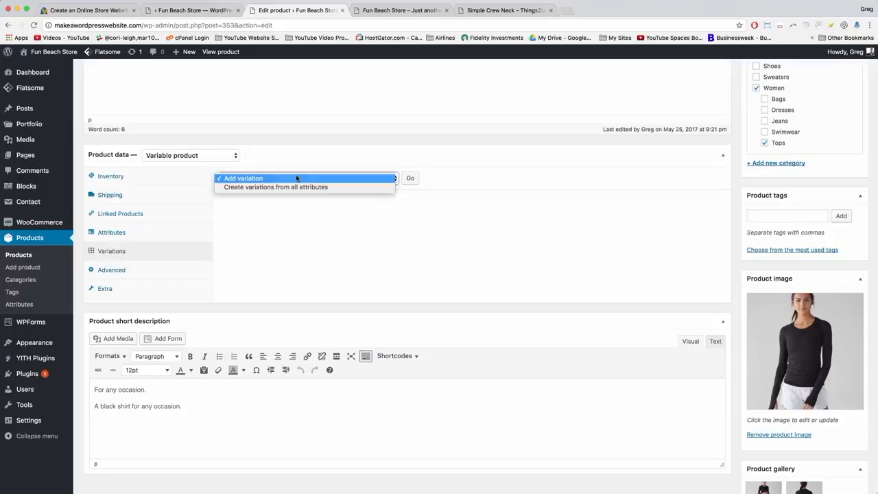
pyautogui.click(255, 188)
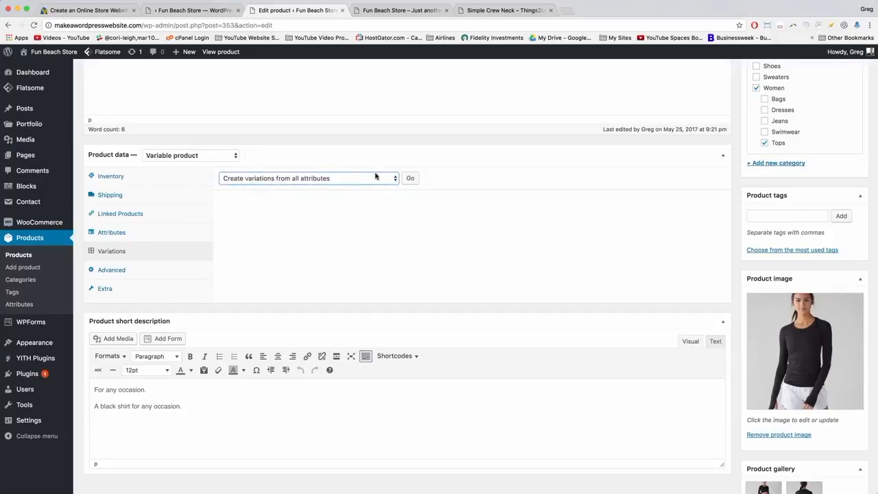
pyautogui.click(411, 179)
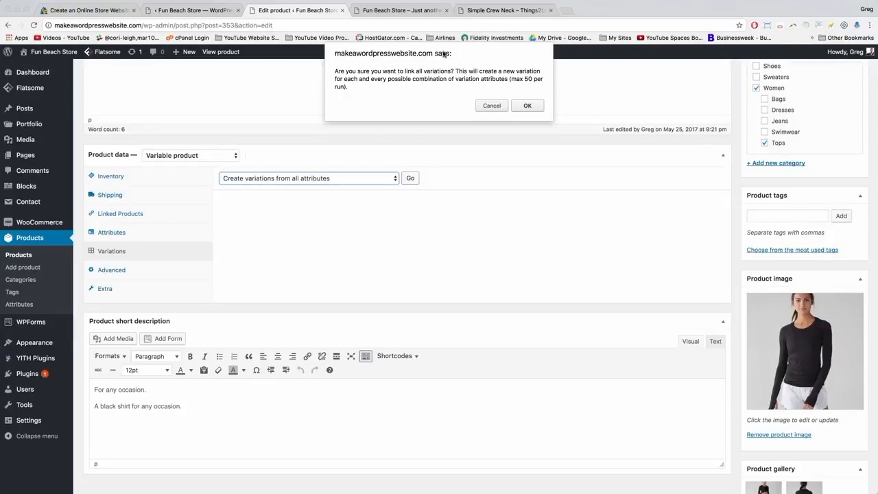
pyautogui.click(527, 105)
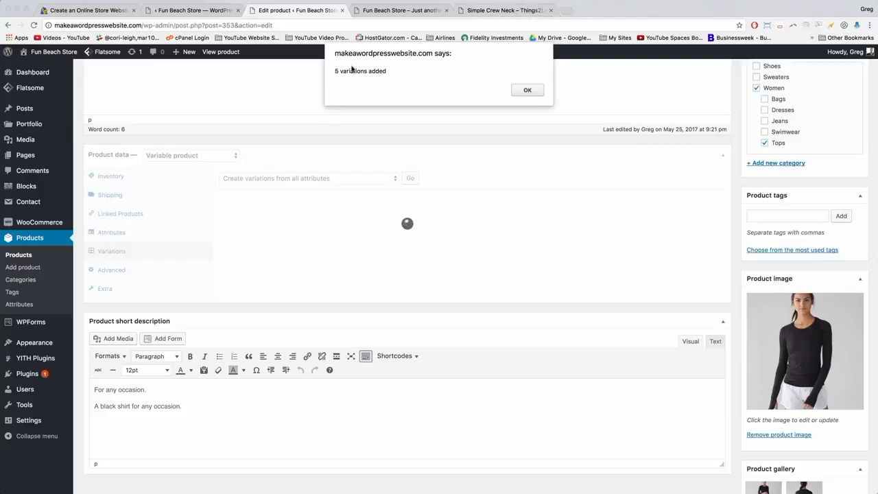
pyautogui.click(527, 91)
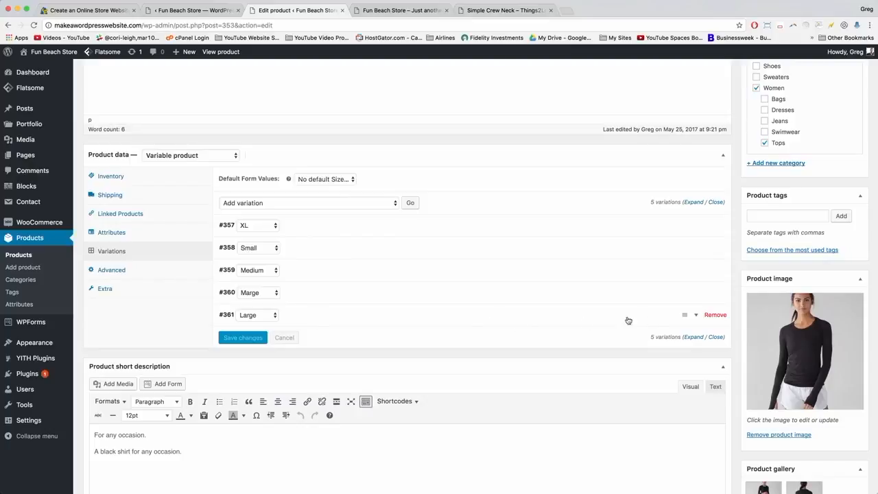
# Drag the variations into the order XL, Large, Medium, Marge, Small.
pyautogui.moveTo(685, 314); pyautogui.dragTo(680, 247)
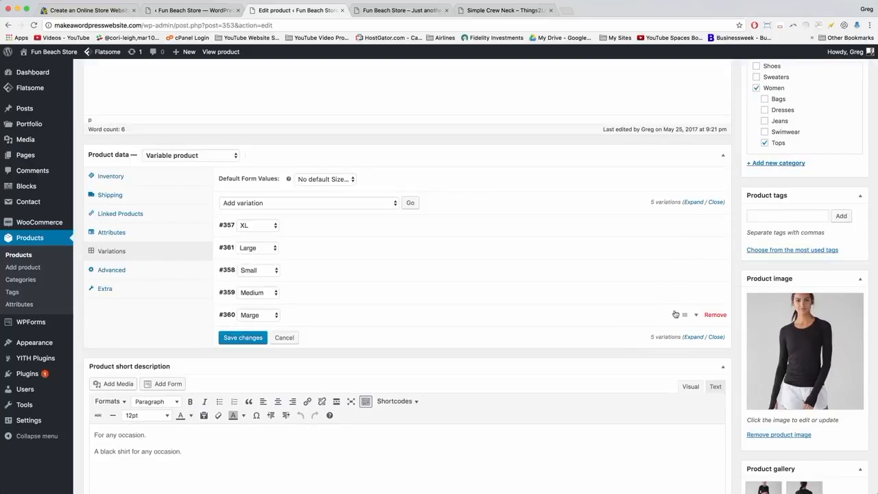
pyautogui.moveTo(686, 314); pyautogui.dragTo(680, 270)
pyautogui.moveTo(684, 317); pyautogui.dragTo(670, 271)
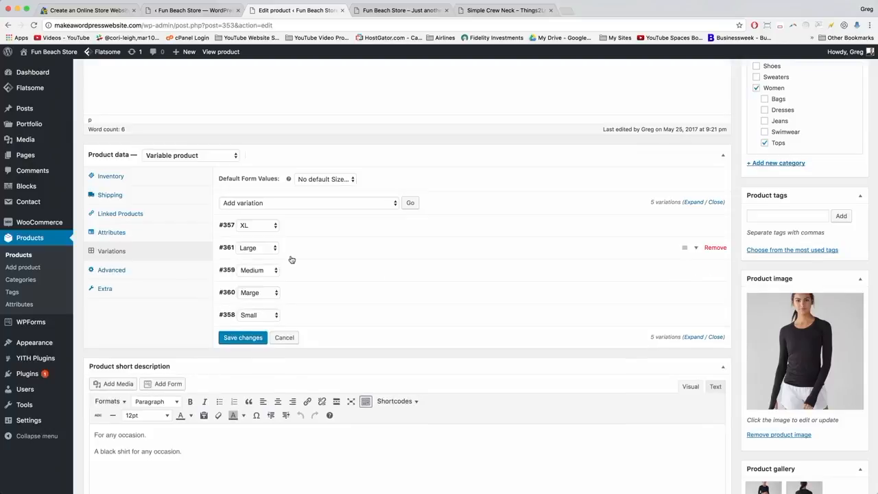
# Give the XL variation a regular price of 64.50 and copy that price.
pyautogui.click(356, 225)
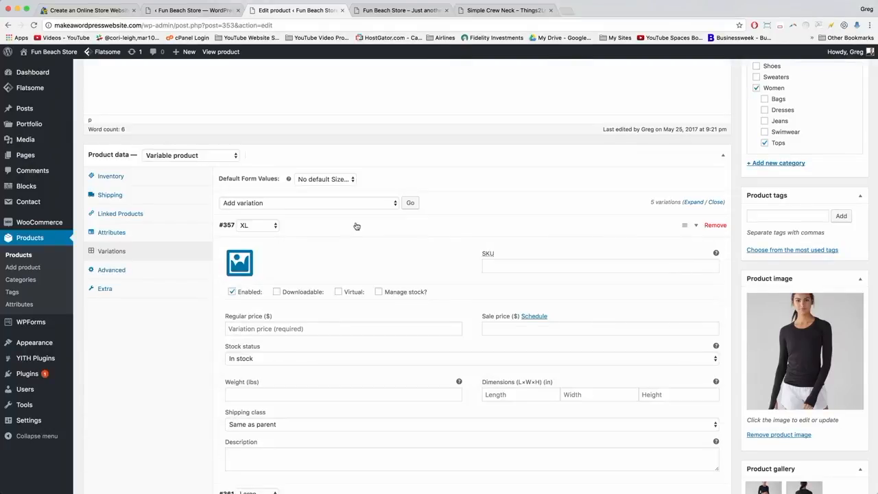
pyautogui.scroll(-2, 356, 226)
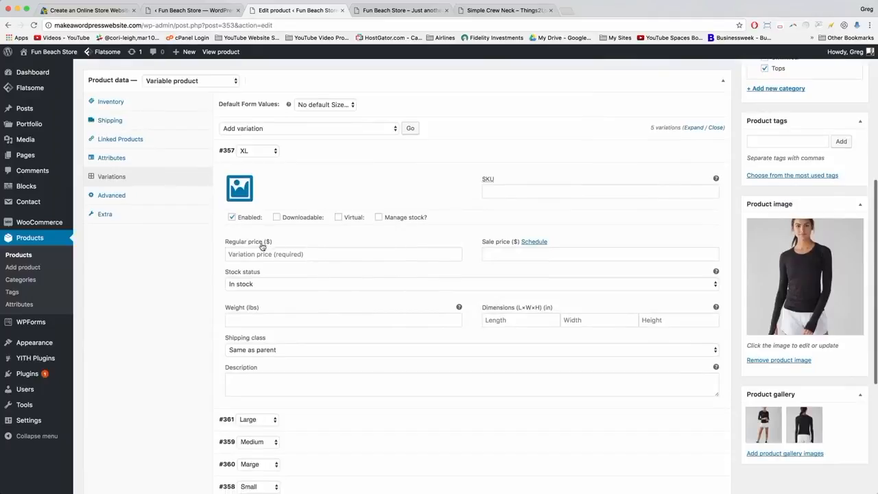
pyautogui.click(254, 250)
pyautogui.scroll(-1, 294, 191)
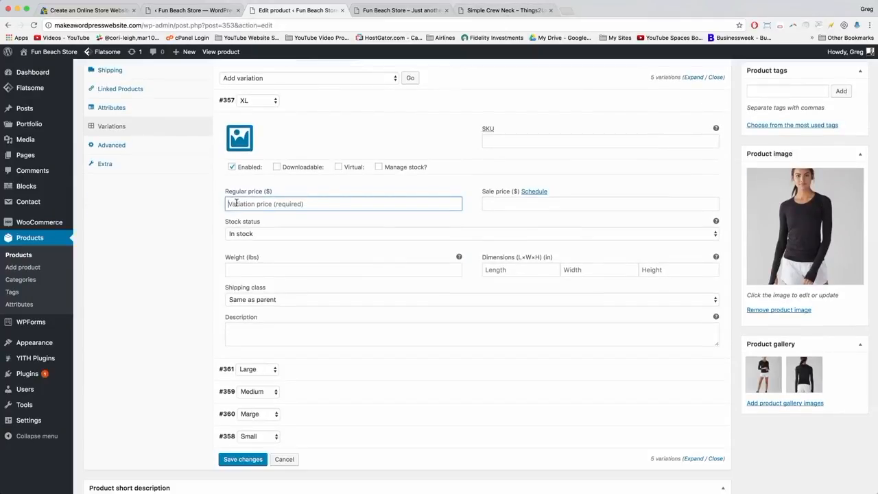
pyautogui.write('64.50')
pyautogui.doubleClick(227, 204)
pyautogui.rightClick(229, 204)
pyautogui.click(245, 254)
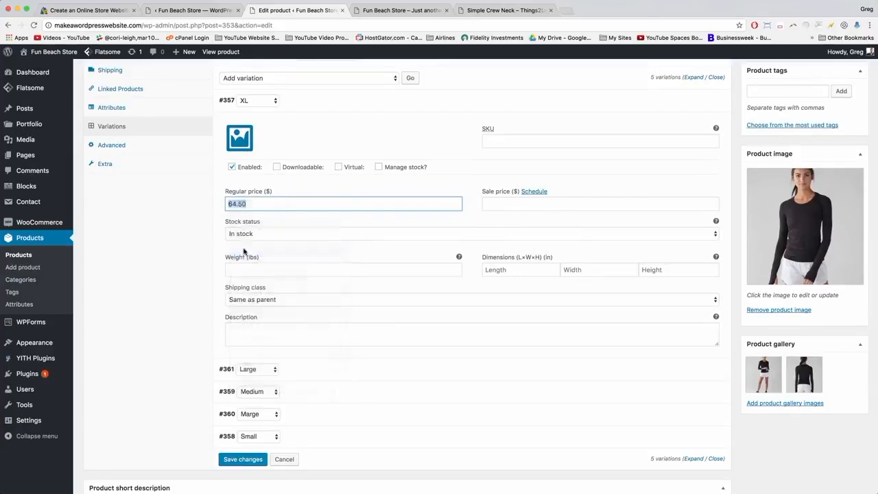
pyautogui.click(252, 205)
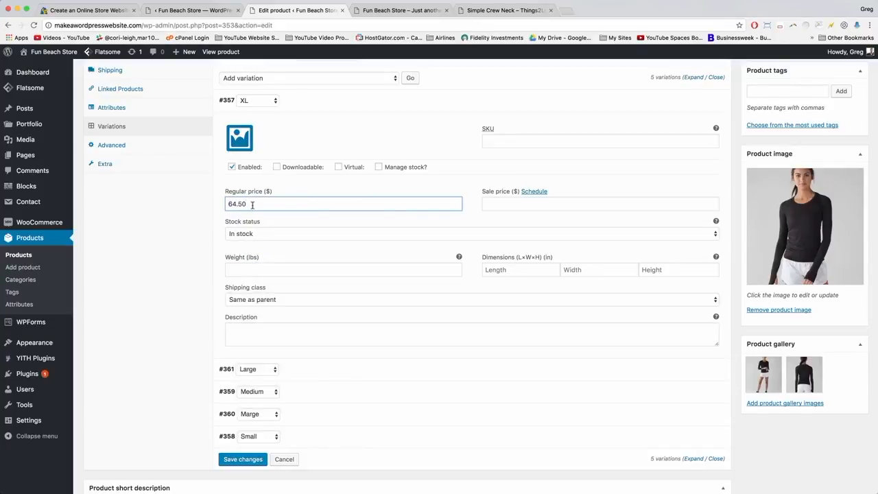
pyautogui.click(385, 101)
# Paste 64.50 as the regular price of the Large, Medium and Marge variations.
pyautogui.click(375, 163)
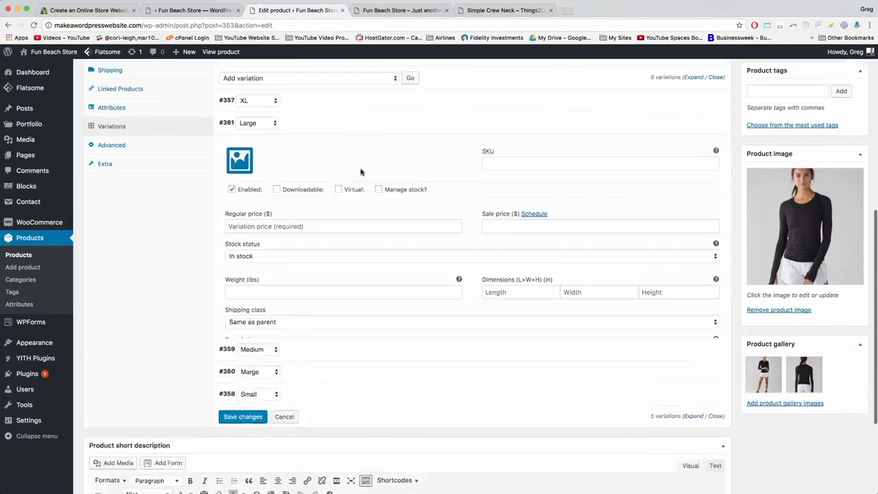
pyautogui.click(240, 227)
pyautogui.rightClick(240, 227)
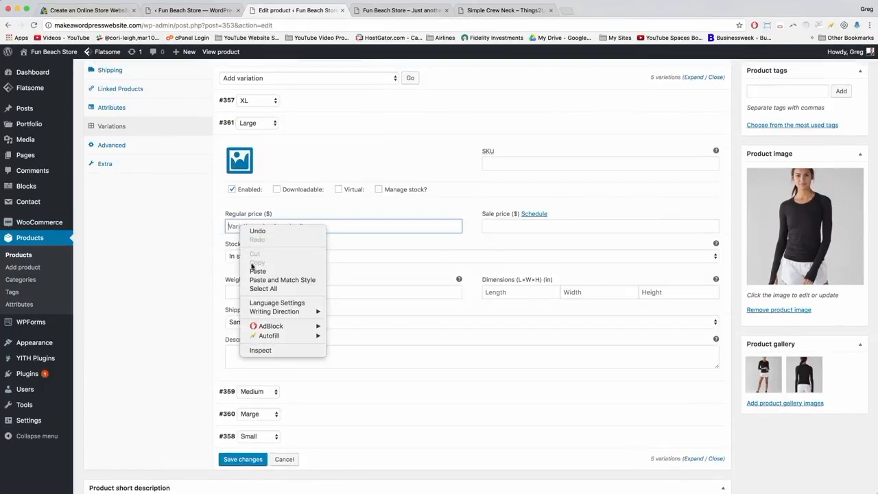
pyautogui.click(265, 269)
pyautogui.click(380, 126)
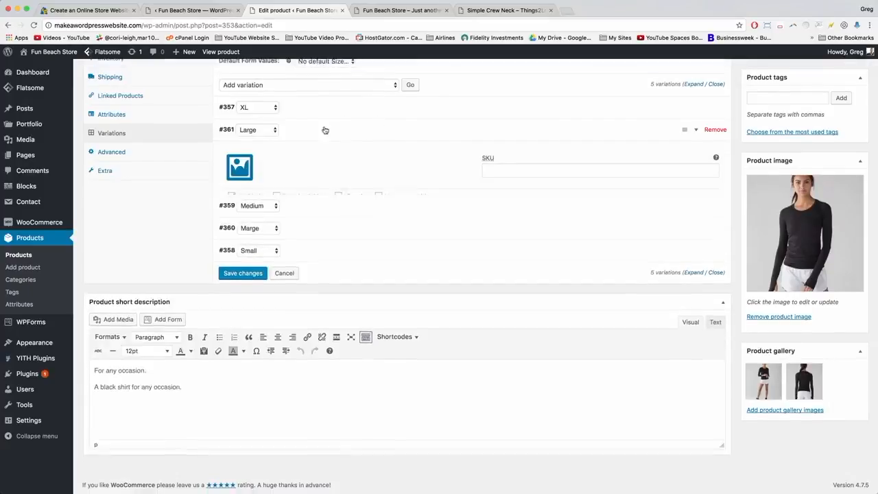
pyautogui.click(297, 185)
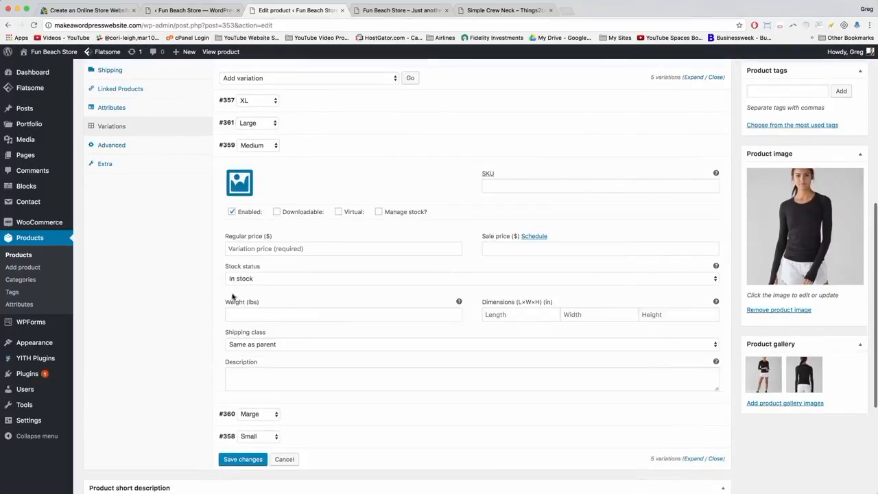
pyautogui.click(239, 250)
pyautogui.rightClick(237, 250)
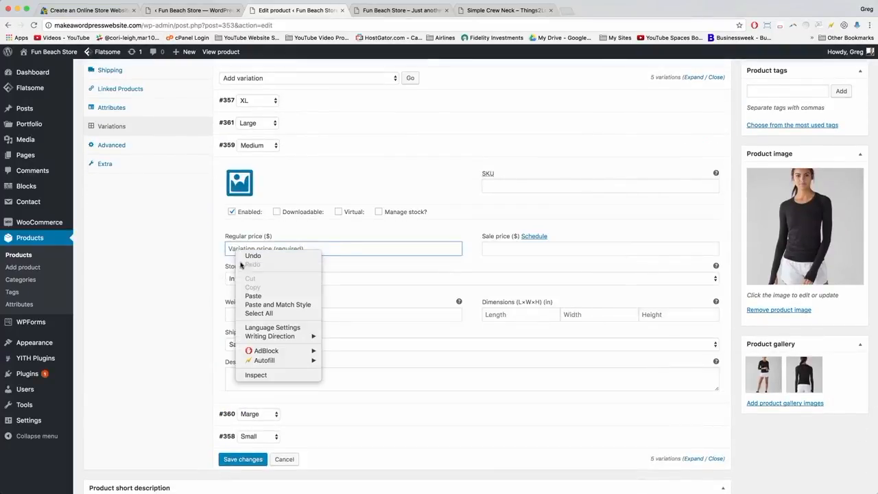
pyautogui.click(253, 296)
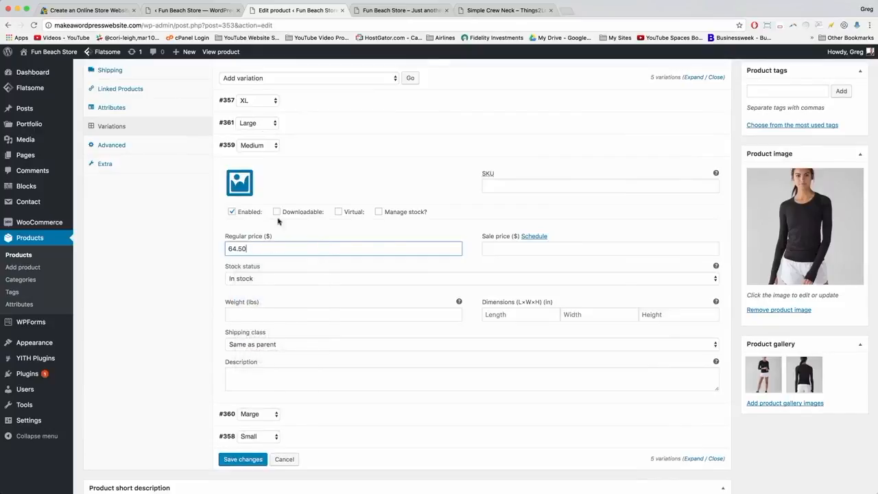
pyautogui.click(375, 144)
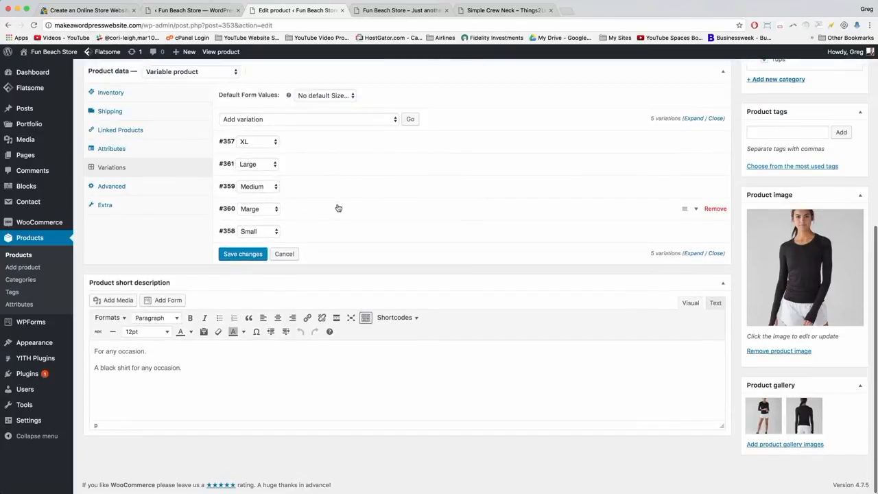
pyautogui.click(337, 209)
pyautogui.click(232, 276)
pyautogui.rightClick(233, 272)
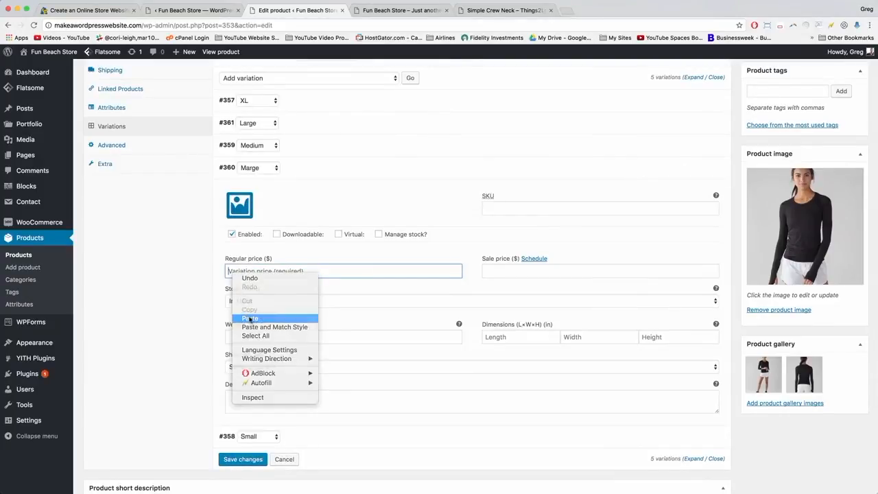
pyautogui.click(251, 319)
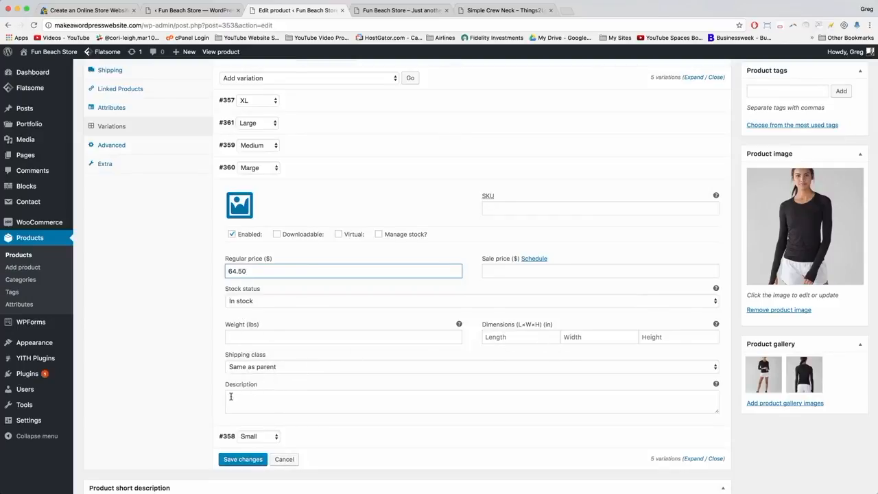
pyautogui.click(349, 168)
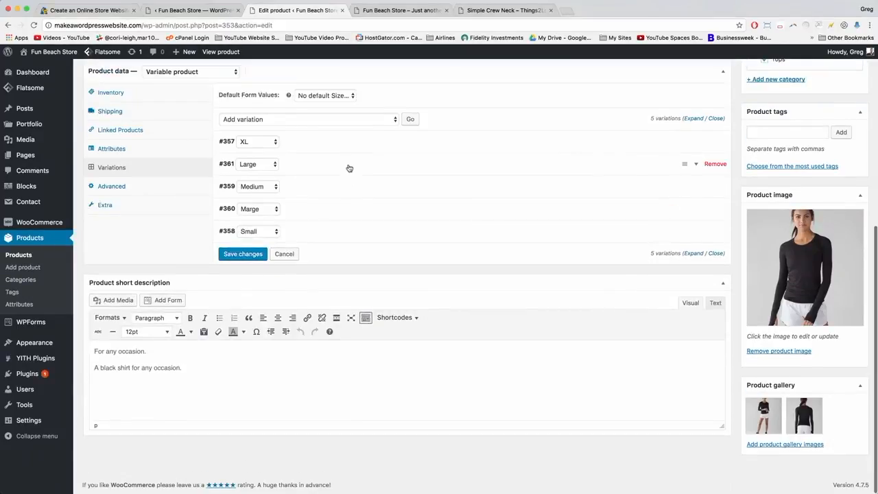
# Give the Small variation a 64.50 regular price and 54.50 sale price, then save changes.
pyautogui.click(303, 231)
pyautogui.scroll(-3, 302, 231)
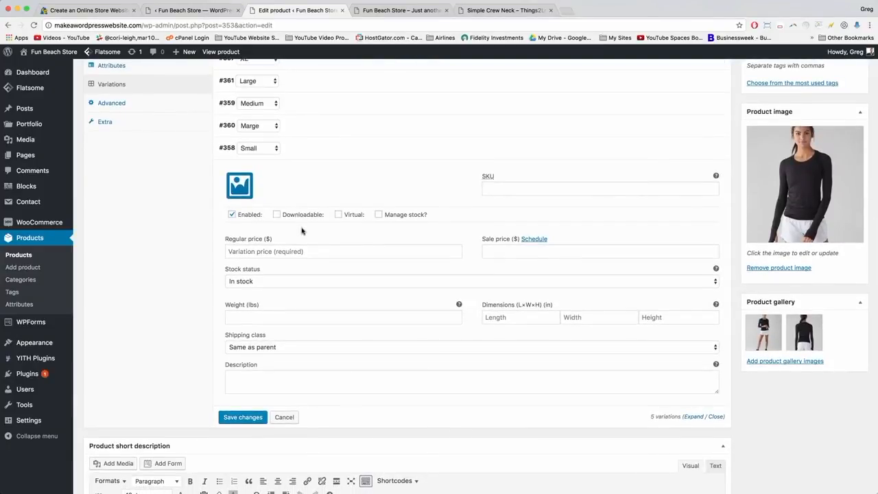
pyautogui.click(236, 251)
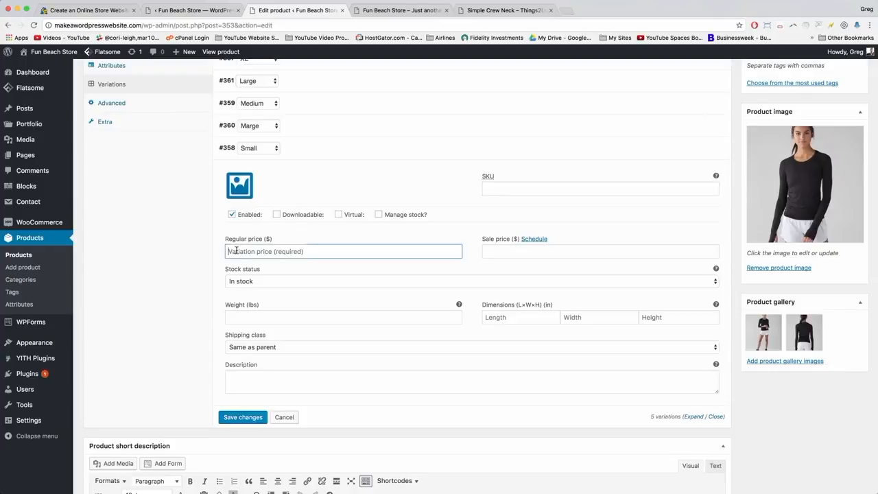
pyautogui.rightClick(236, 251)
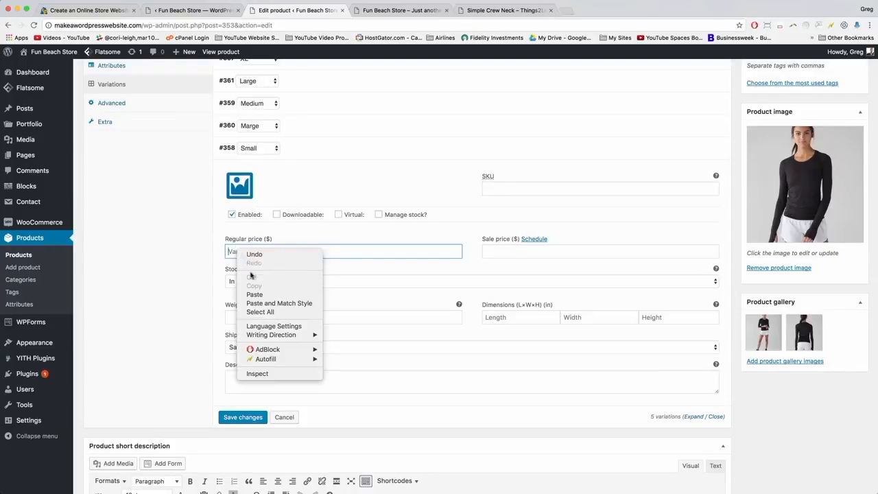
pyautogui.click(253, 295)
pyautogui.click(532, 251)
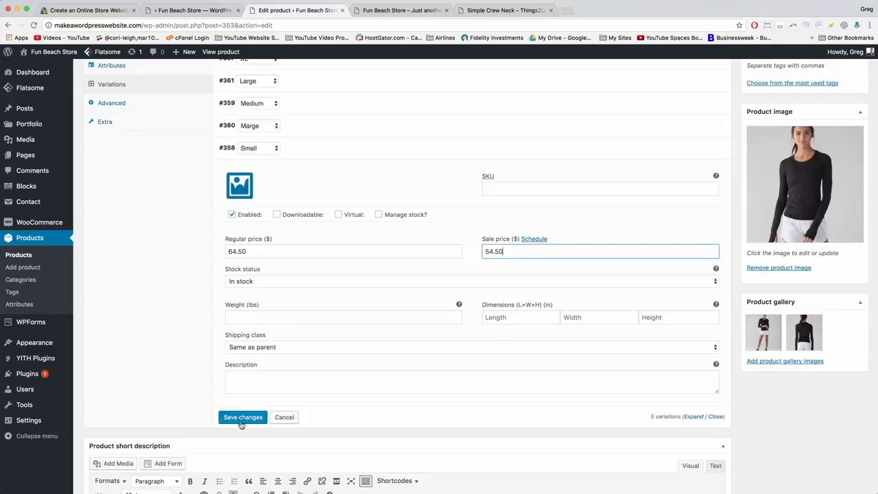
pyautogui.click(233, 418)
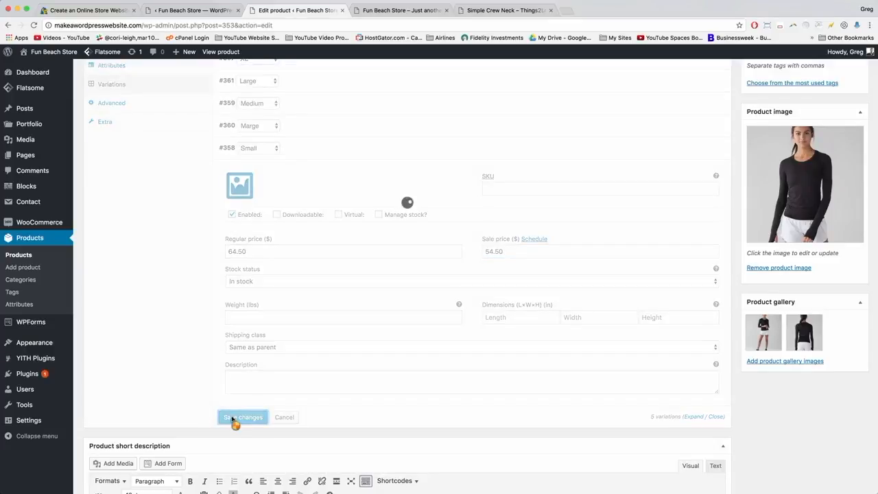
pyautogui.click(406, 155)
# Publish the Simple Crew T-Shirt and switch to the storefront homepage.
pyautogui.scroll(5, 407, 157)
pyautogui.scroll(-3, 407, 156)
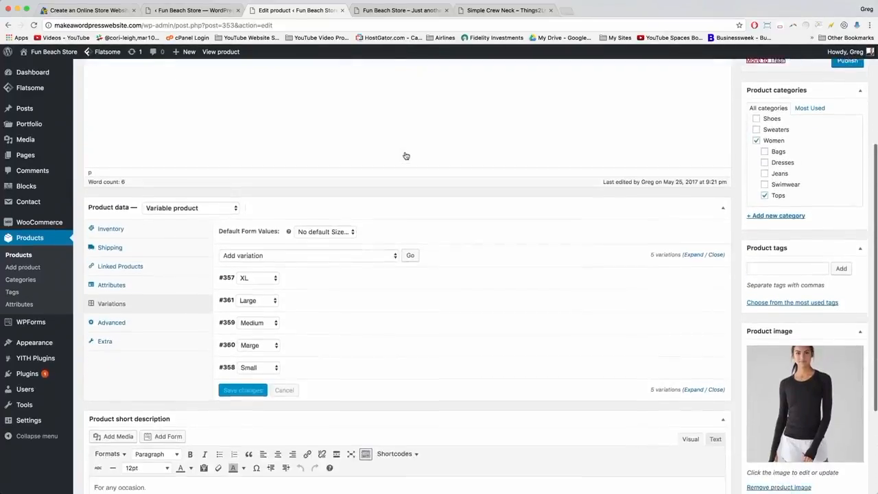
pyautogui.scroll(4, 406, 157)
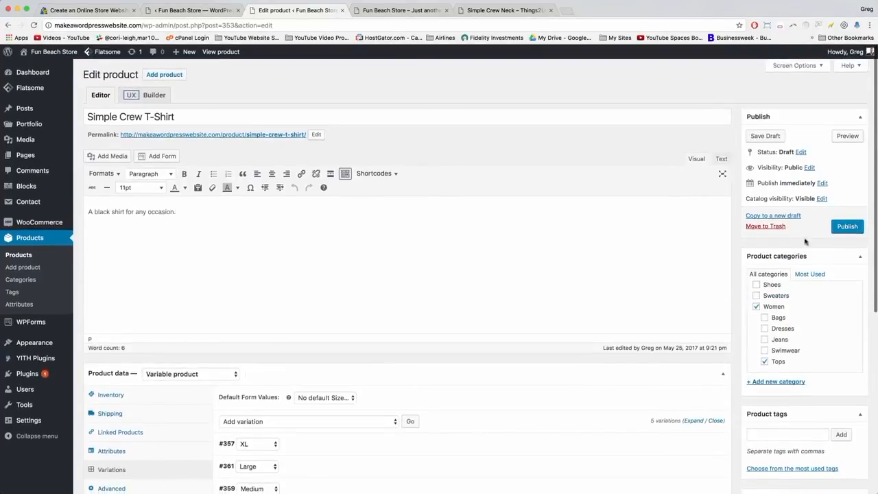
pyautogui.click(847, 229)
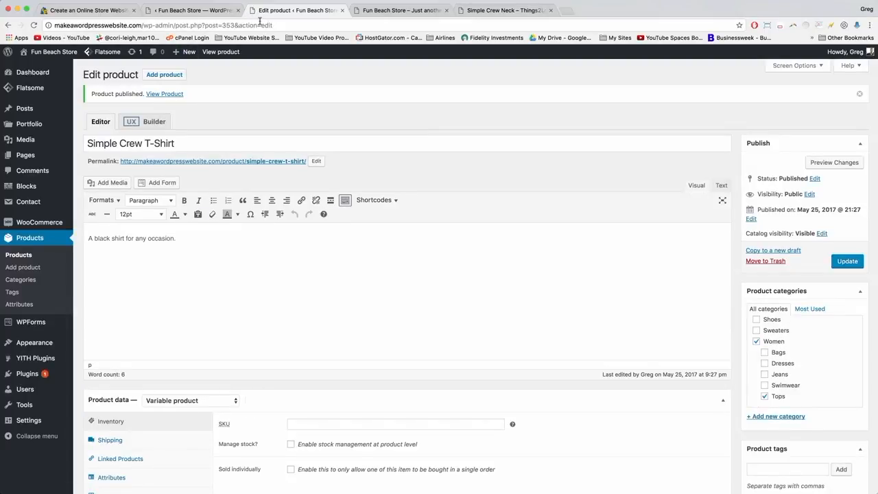
pyautogui.click(371, 18)
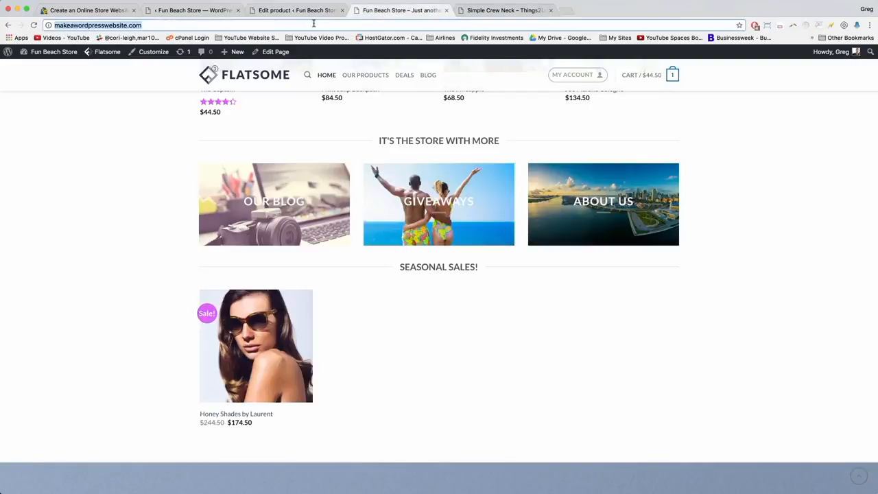
# Reload the storefront so Simple Crew T-Shirt appears in Seasonal Sales at $54.50–$64.50.
pyautogui.press('Return')
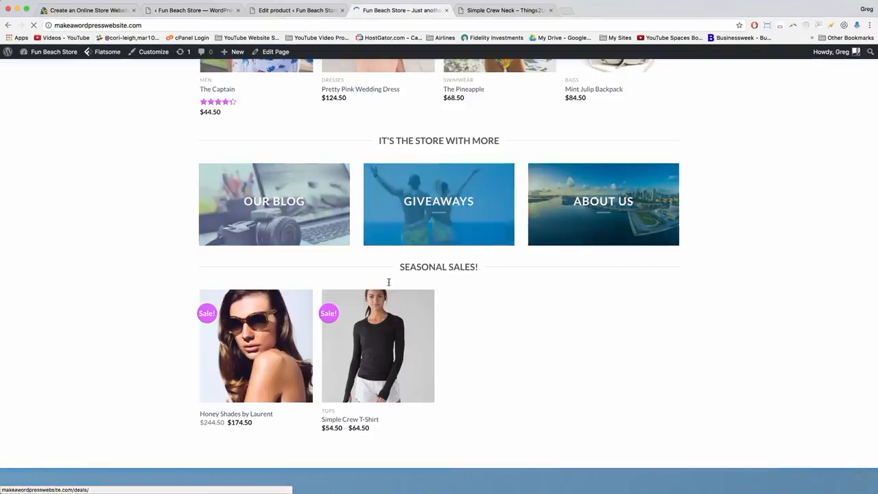
pyautogui.moveTo(404, 370)
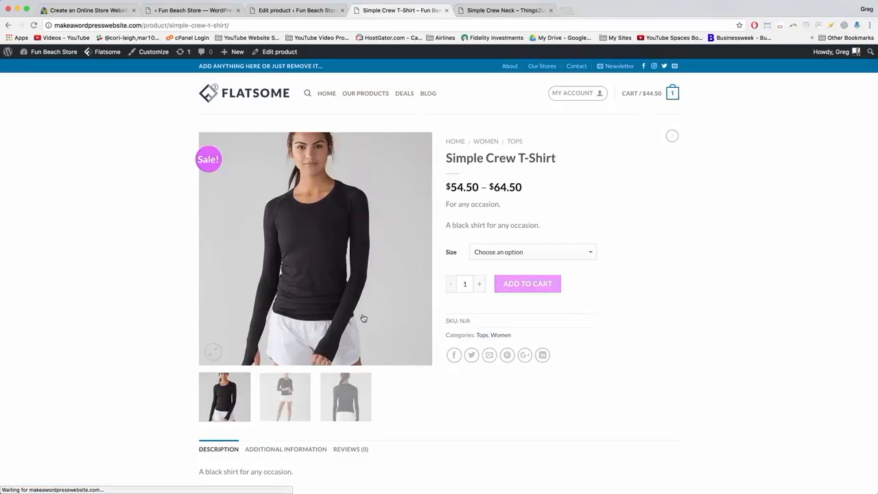
# Add three Medium Simple Crew T-Shirts to the cart.
pyautogui.click(487, 253)
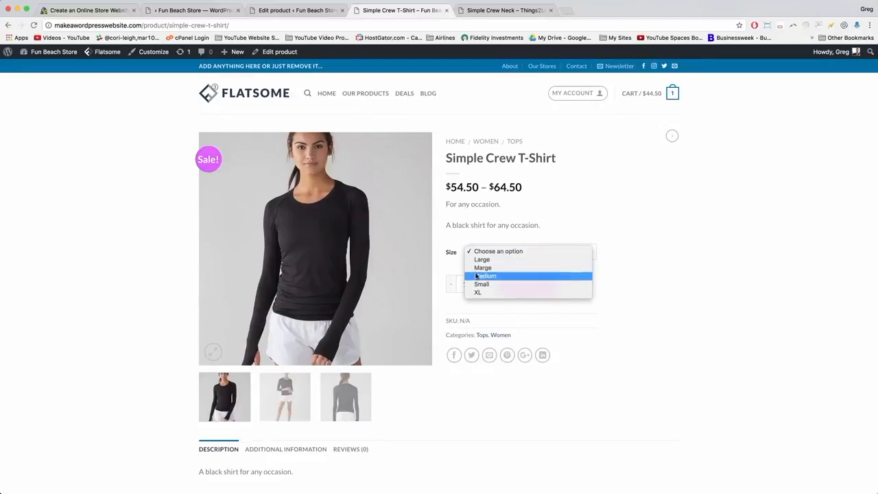
pyautogui.click(476, 276)
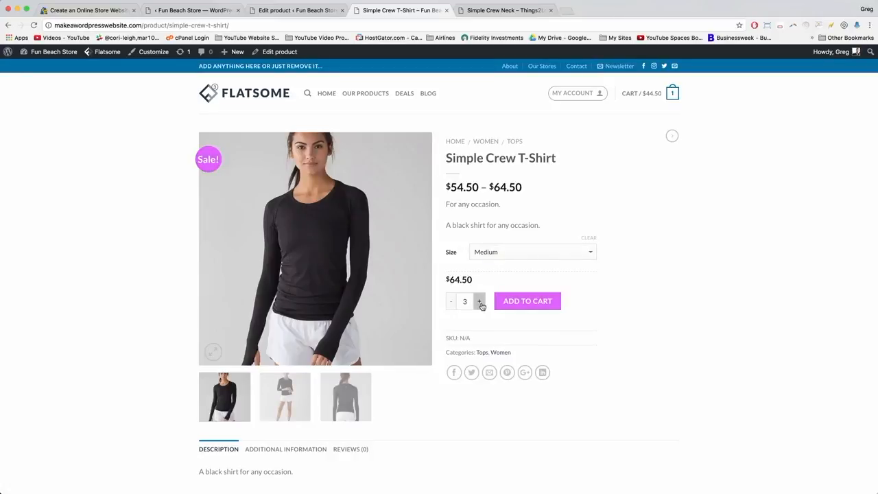
pyautogui.click(514, 305)
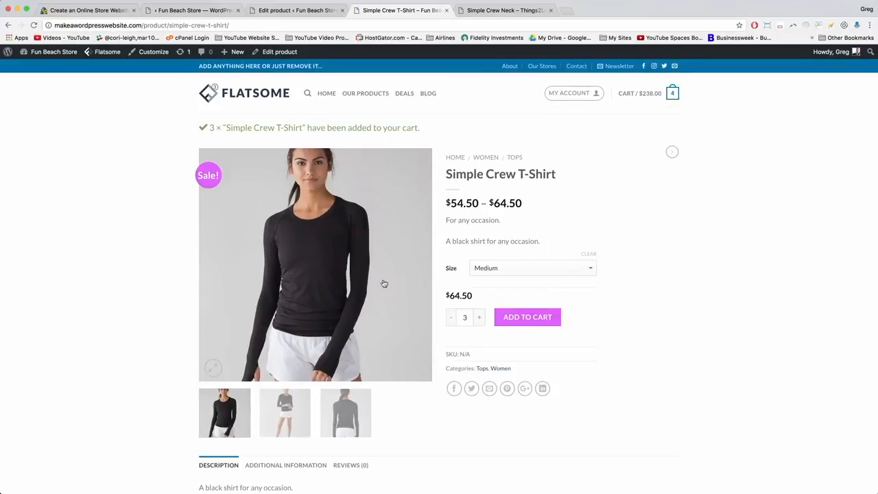
# Browse all three product photos enlarged, then return to the homepage.
pyautogui.click(294, 224)
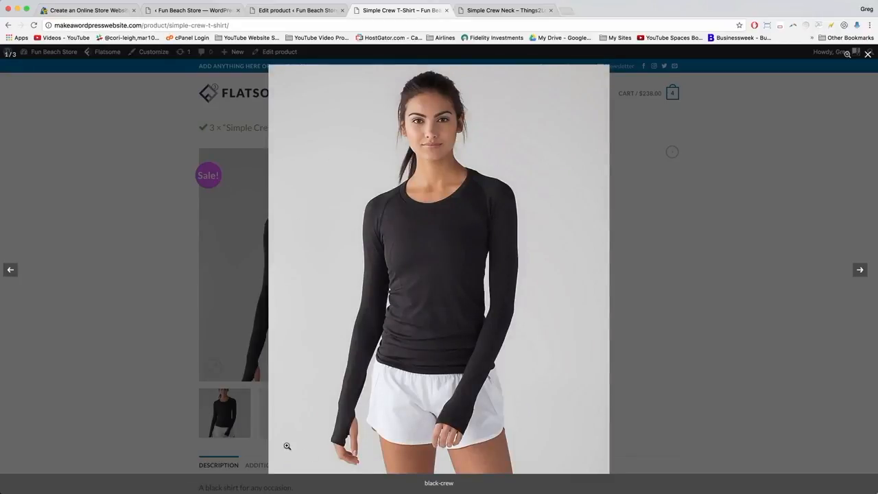
pyautogui.press('Right')
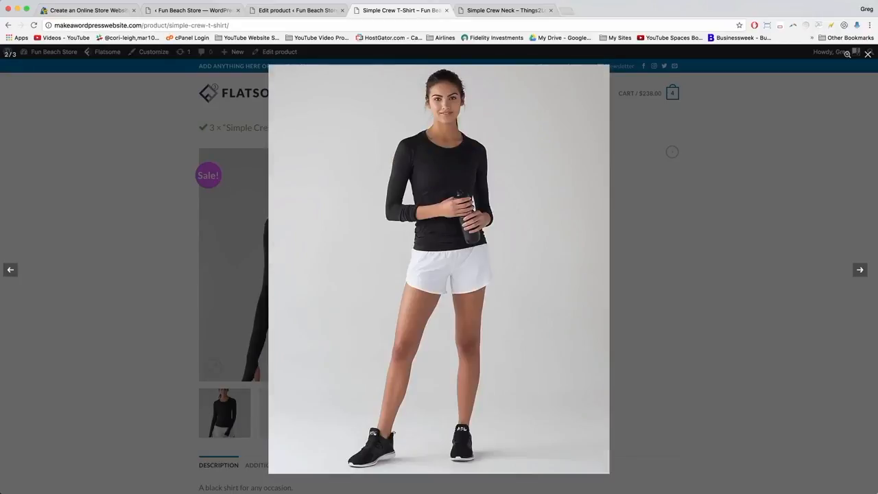
pyautogui.press('Right')
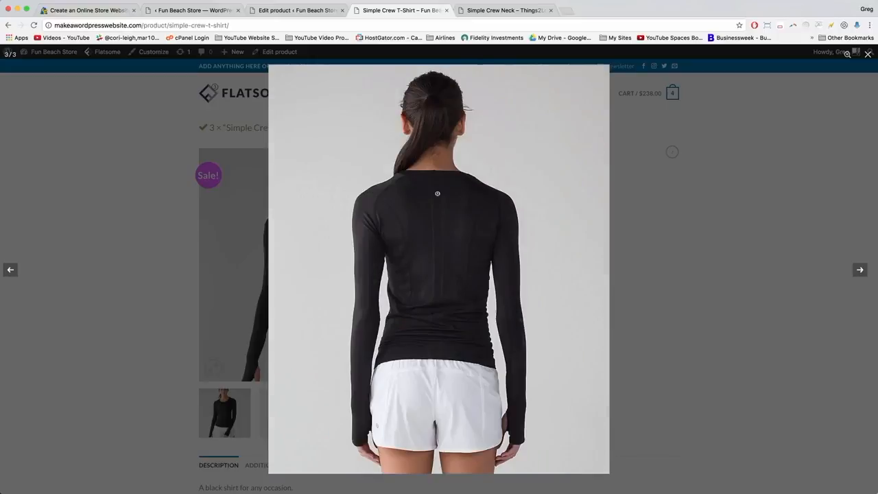
pyautogui.press('Right')
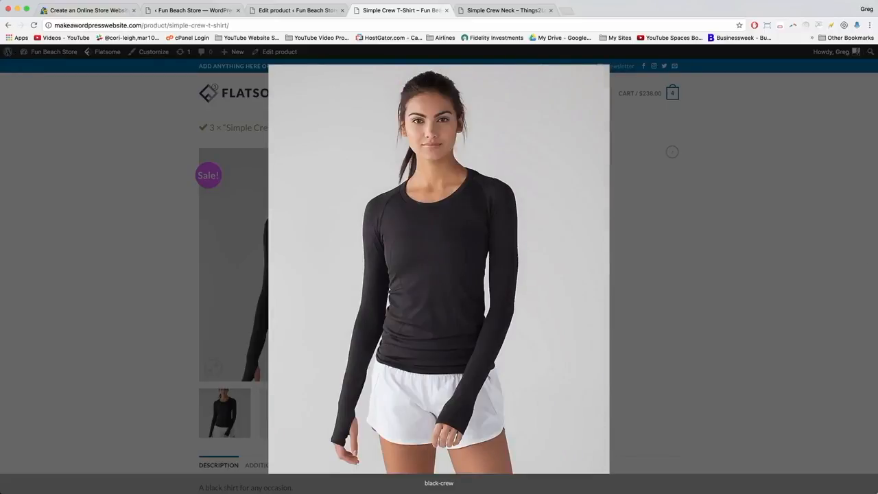
pyautogui.click(138, 220)
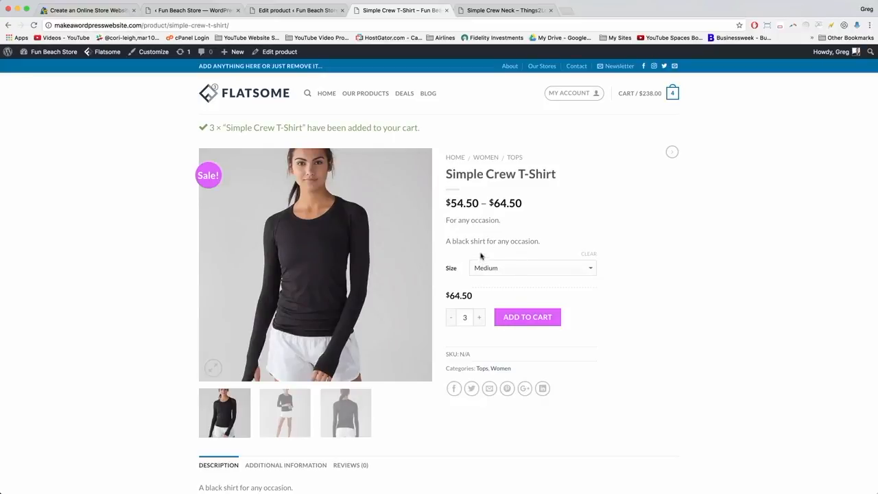
pyautogui.click(241, 100)
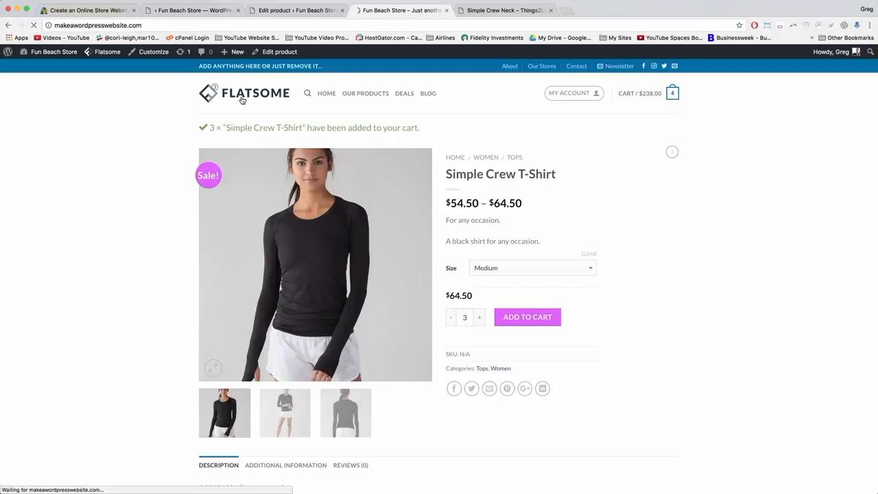
# Scroll to Seasonal Sales, showing Honey Shades, Simple Crew T-Shirt, The Weekender Duffel and Wedge of The Year.
pyautogui.scroll(-10, 323, 149)
pyautogui.scroll(-2, 405, 199)
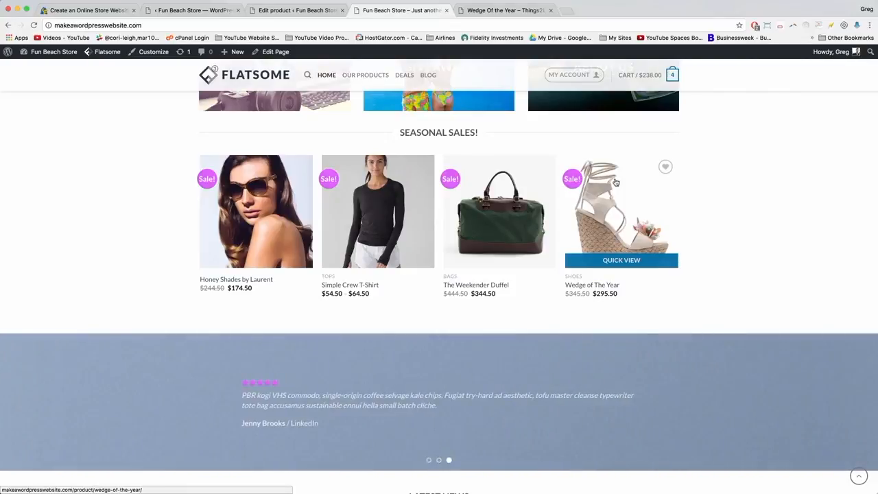
pyautogui.scroll(5, 488, 143)
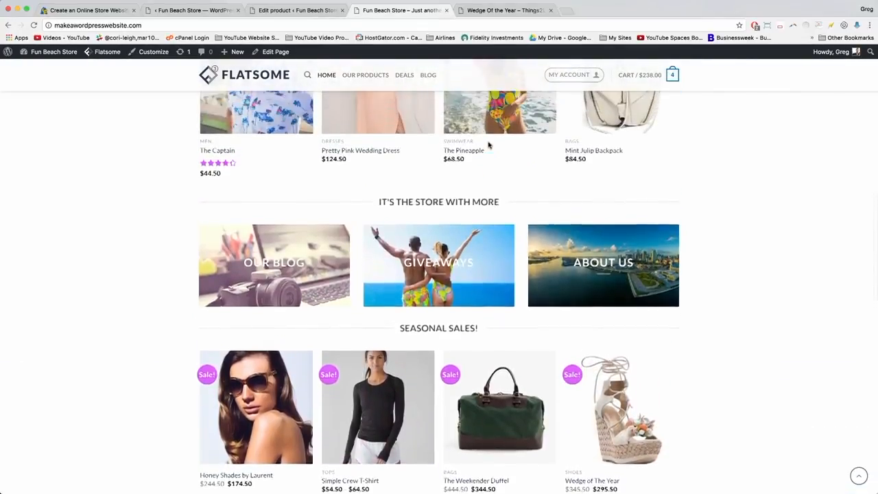
pyautogui.scroll(2, 488, 142)
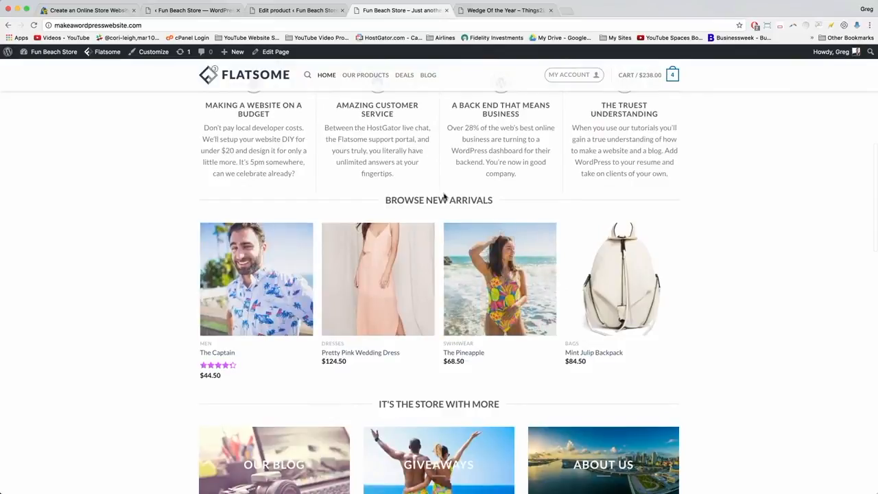
pyautogui.scroll(1, 445, 197)
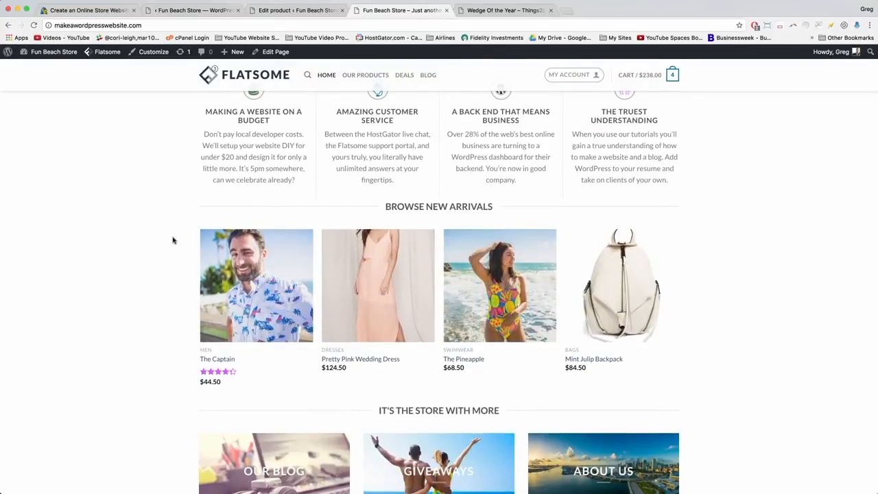
pyautogui.scroll(-3, 173, 239)
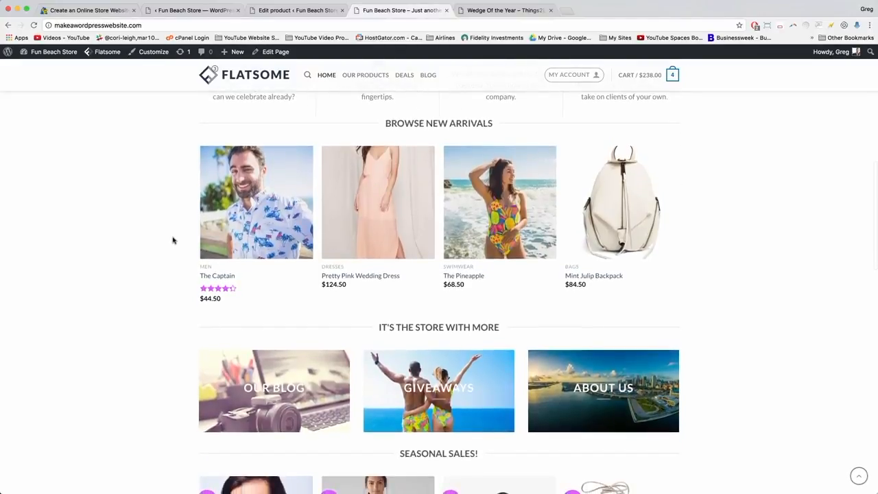
pyautogui.scroll(-5, 173, 239)
pyautogui.scroll(-5, 173, 239)
pyautogui.scroll(-3, 173, 239)
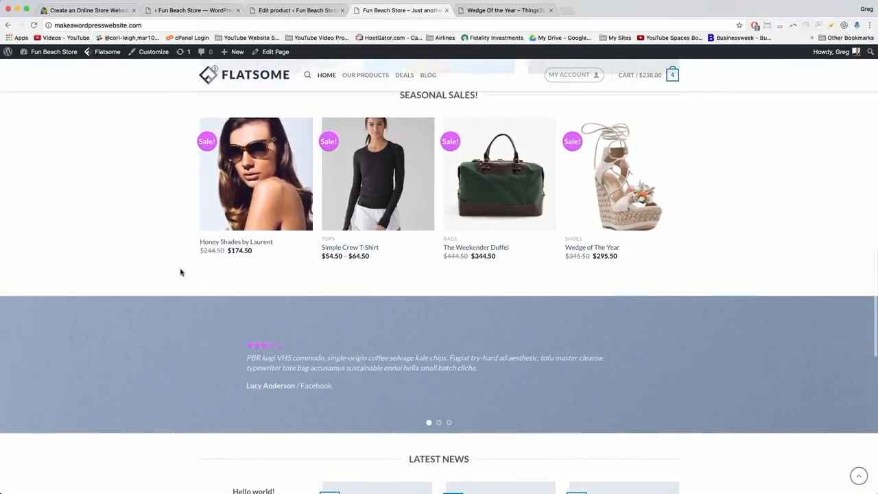
pyautogui.scroll(-5, 181, 273)
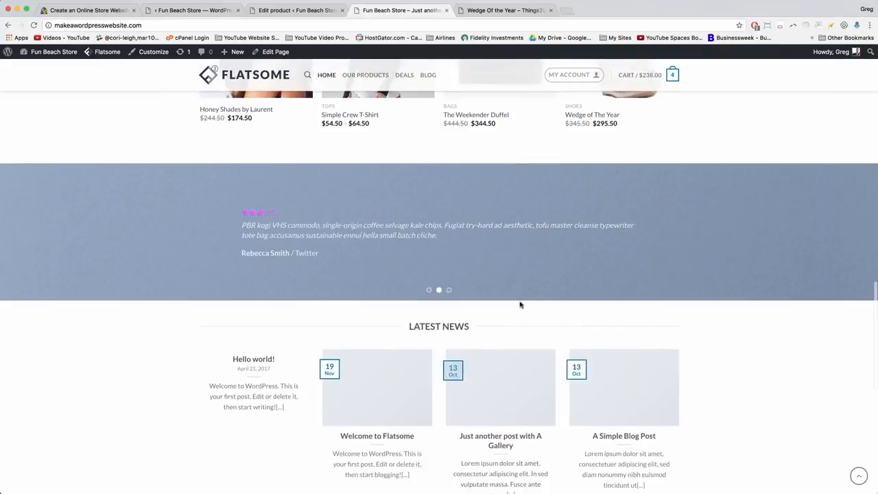
pyautogui.scroll(10, 329, 231)
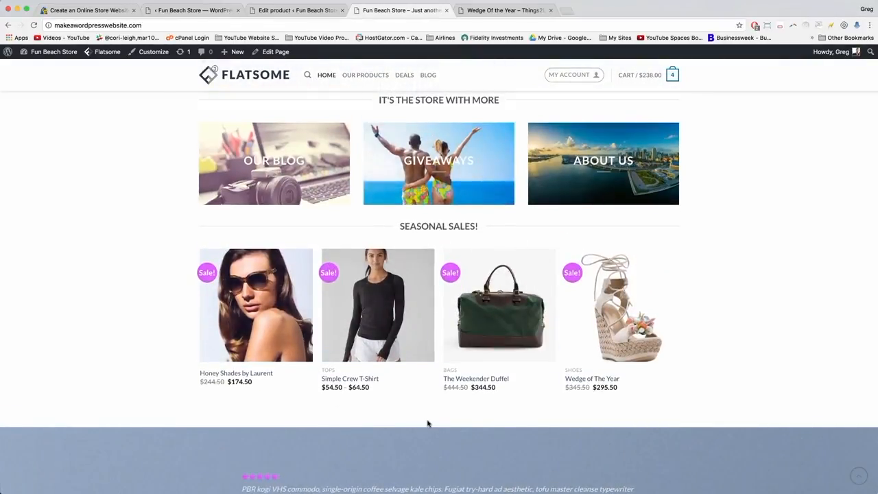
pyautogui.scroll(-4, 427, 423)
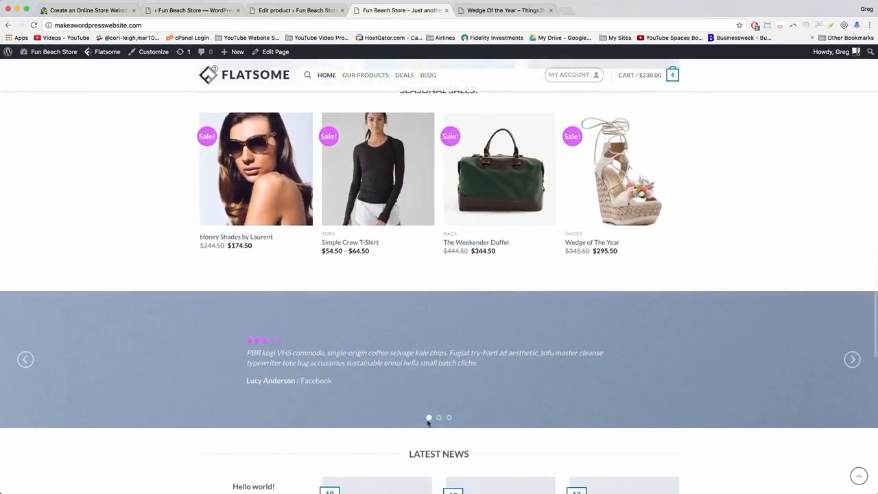
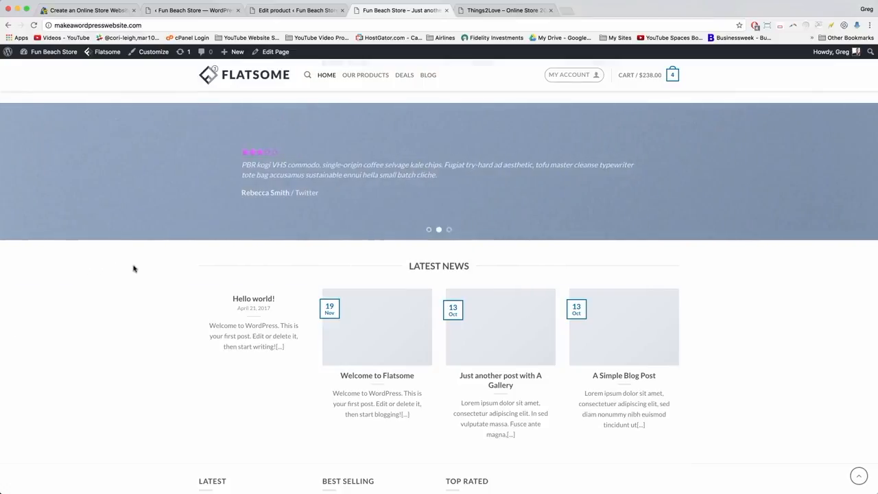
# Read the tutorial's 'Large Banner: The Weekend' instructions, then go back to the Fun Beach Store builder.
pyautogui.click(87, 11)
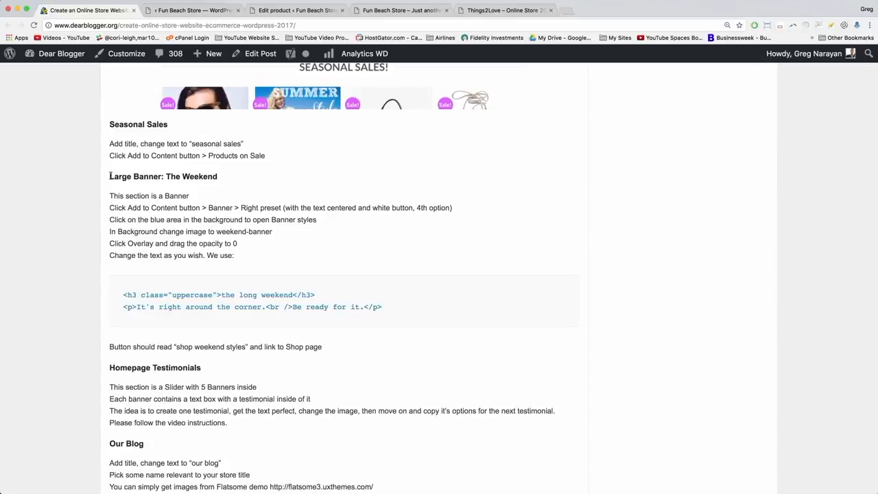
pyautogui.moveTo(110, 177); pyautogui.dragTo(219, 177)
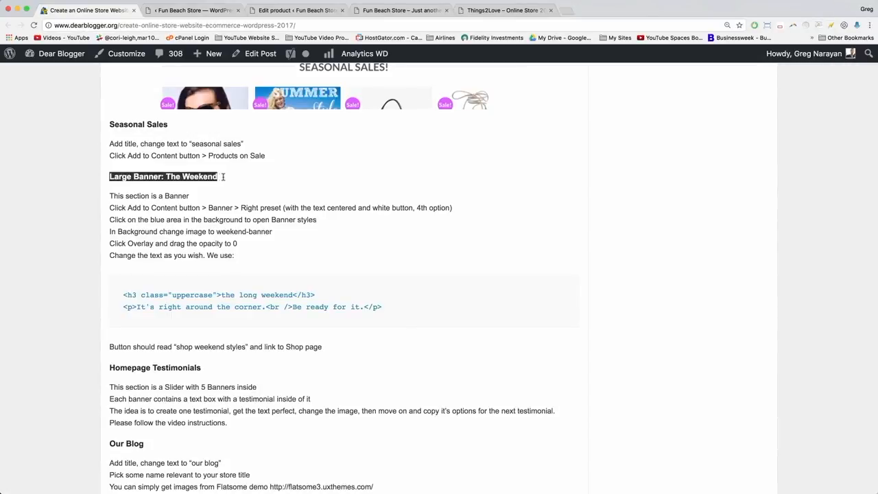
pyautogui.click(71, 123)
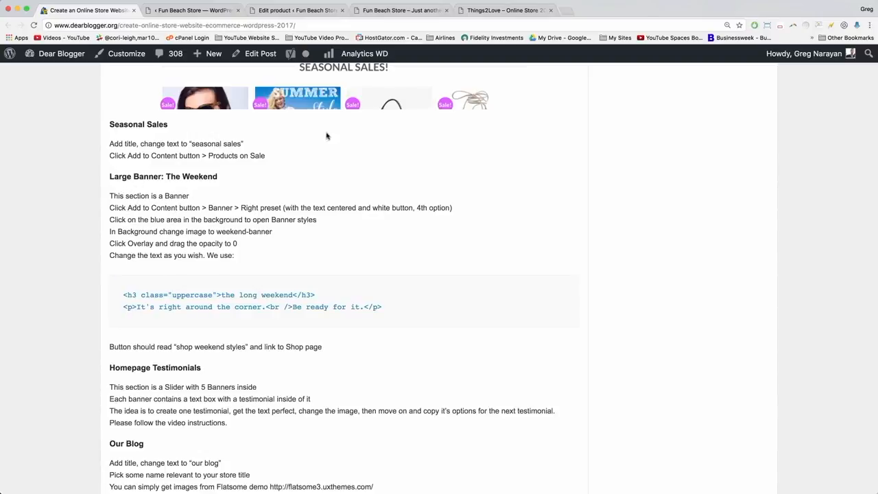
pyautogui.click(192, 11)
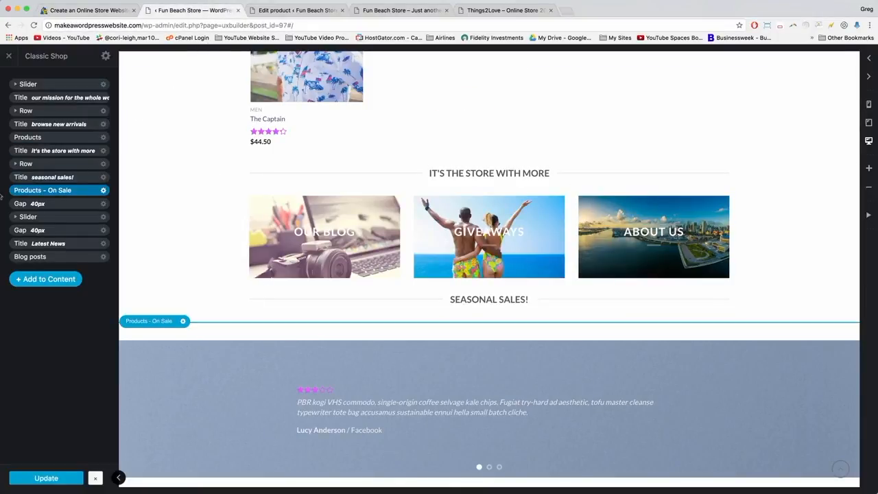
# Insert a Banner element with the Right preset below the Latest News posts.
pyautogui.click(41, 279)
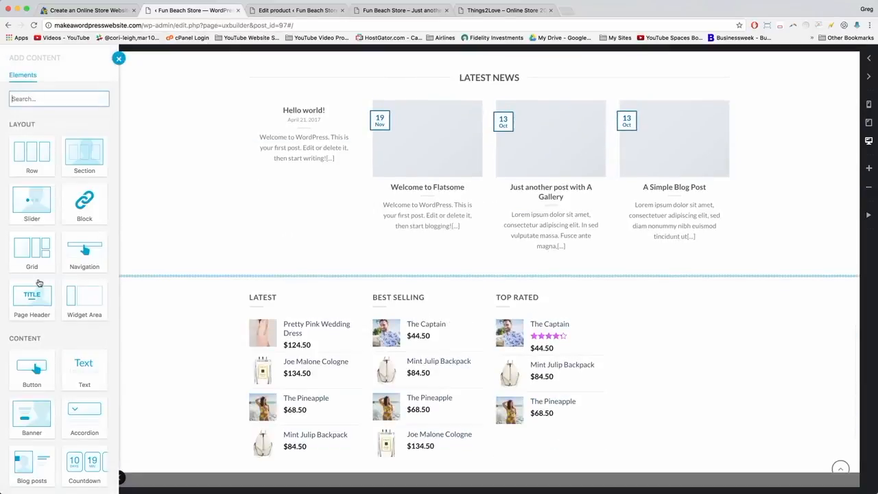
pyautogui.scroll(-3, 62, 230)
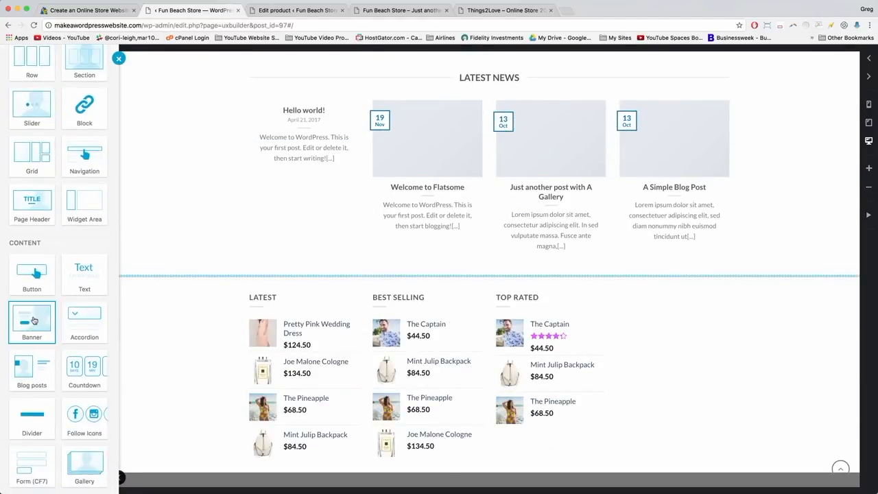
pyautogui.click(32, 319)
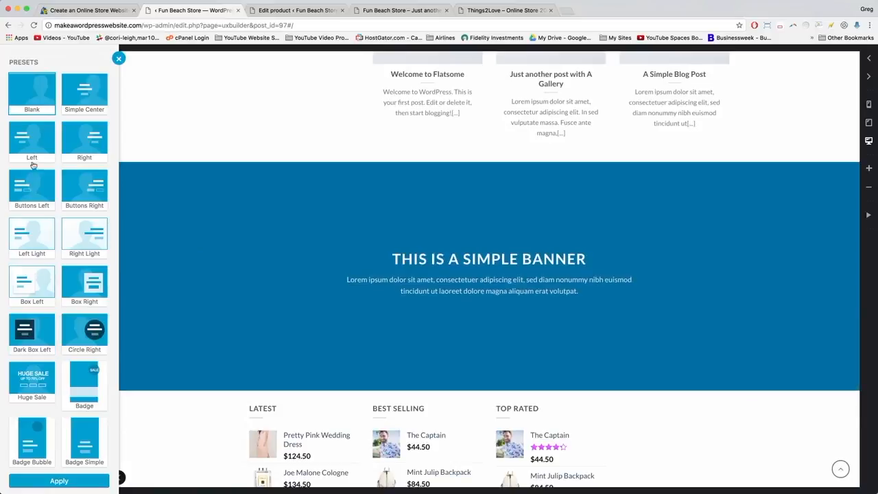
pyautogui.click(87, 142)
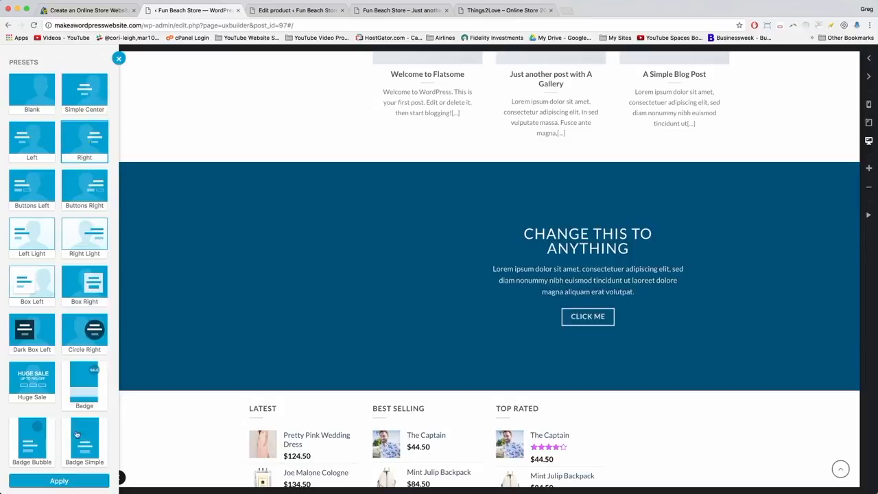
pyautogui.click(76, 481)
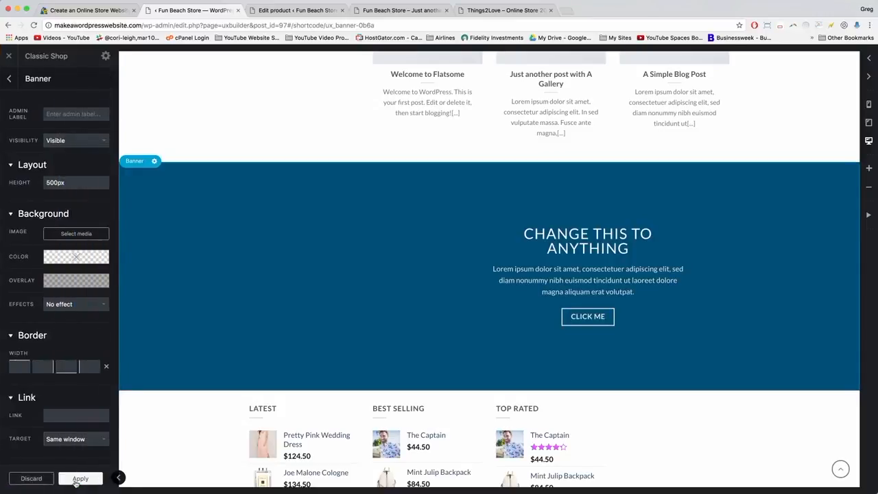
pyautogui.click(99, 11)
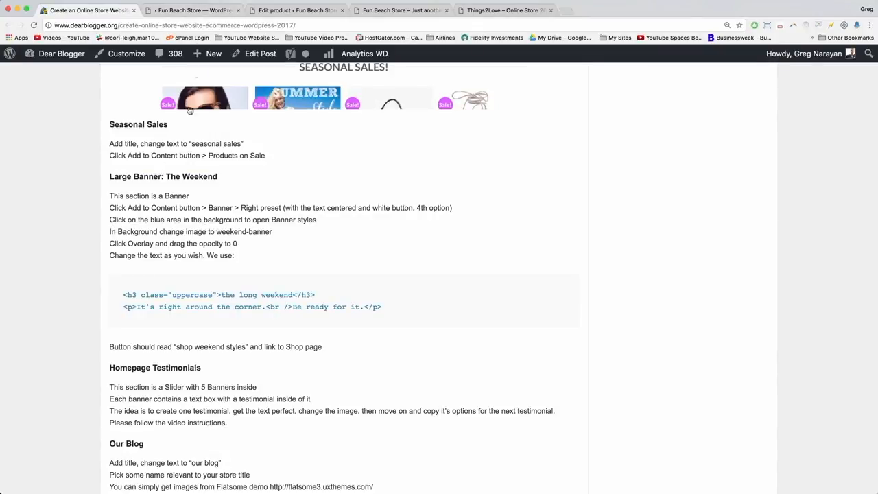
pyautogui.click(183, 11)
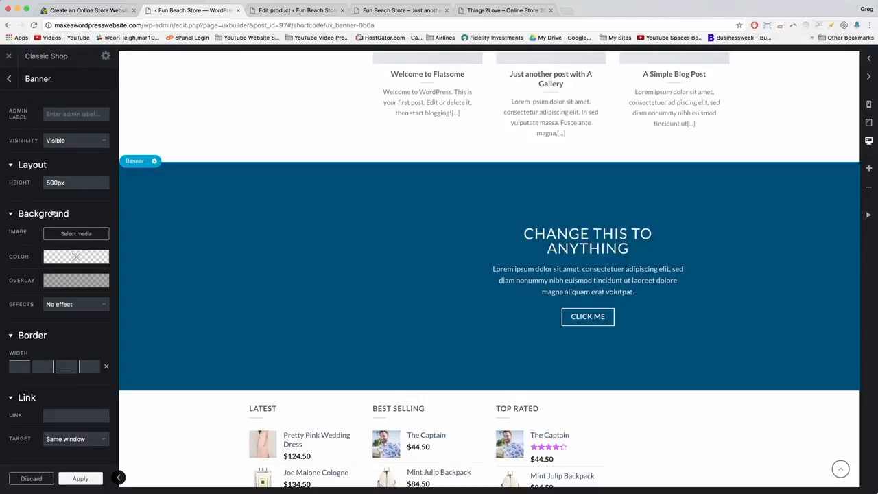
# Upload weekend-banner.jpg to the media library and use it as the banner's background.
pyautogui.click(74, 234)
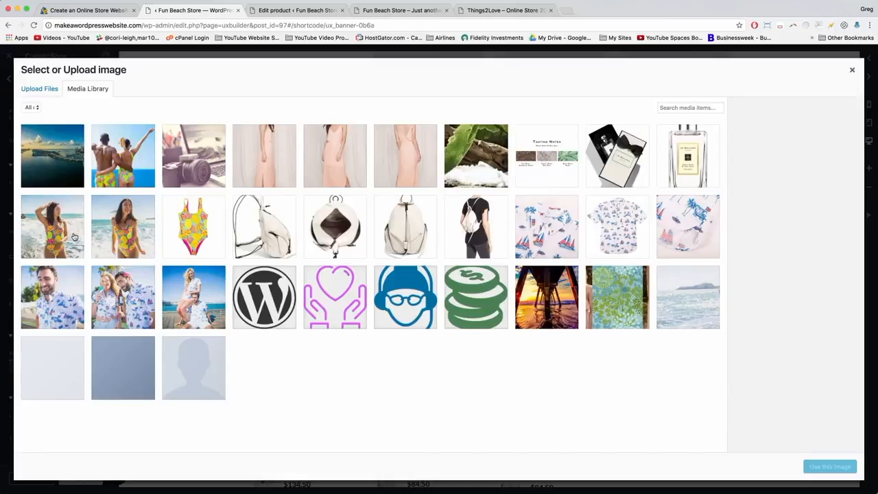
pyautogui.click(41, 93)
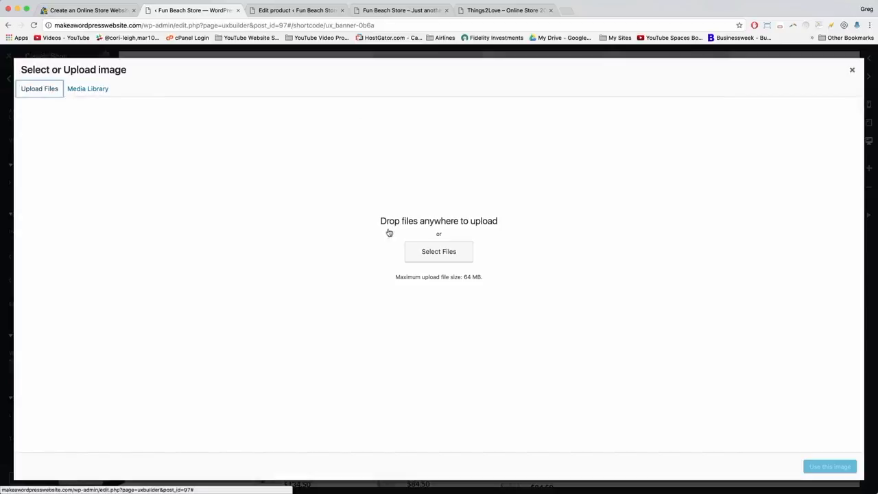
pyautogui.click(452, 259)
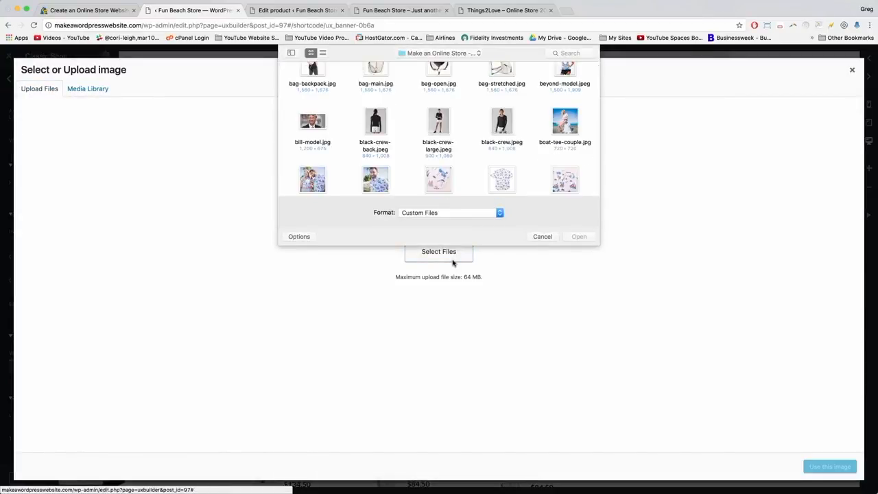
pyautogui.moveTo(598, 244); pyautogui.dragTo(764, 467)
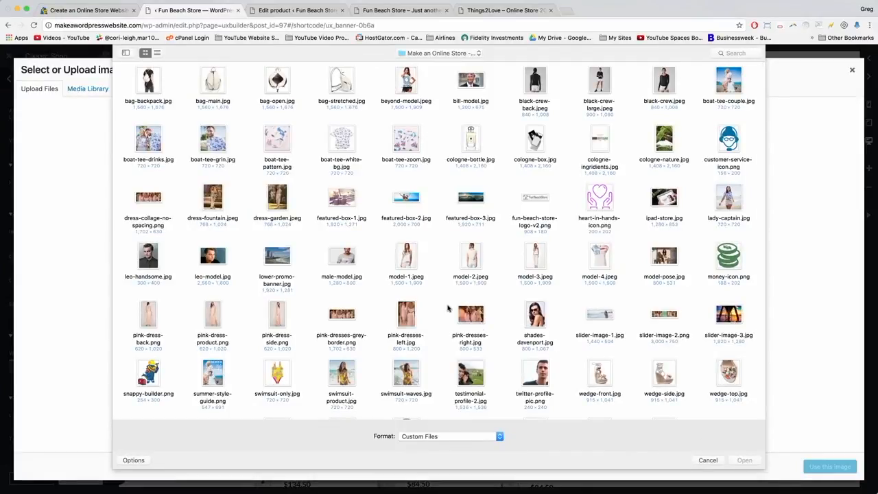
pyautogui.scroll(-2, 382, 297)
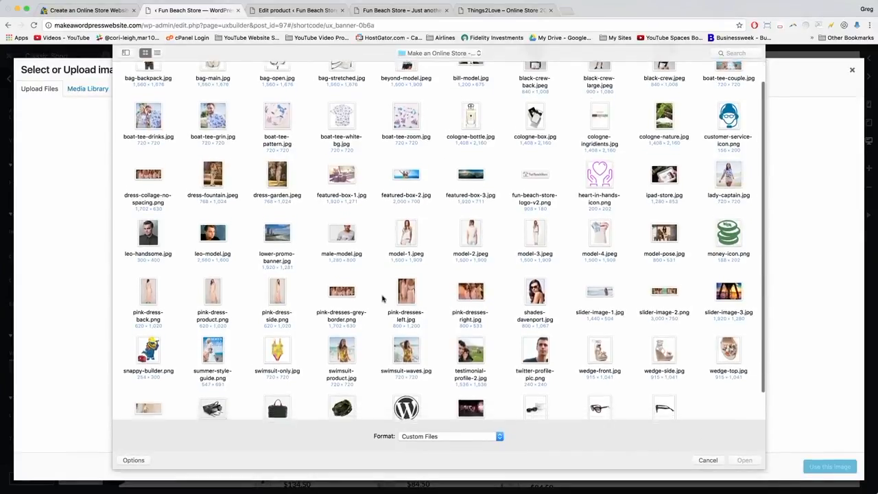
pyautogui.scroll(-2, 382, 298)
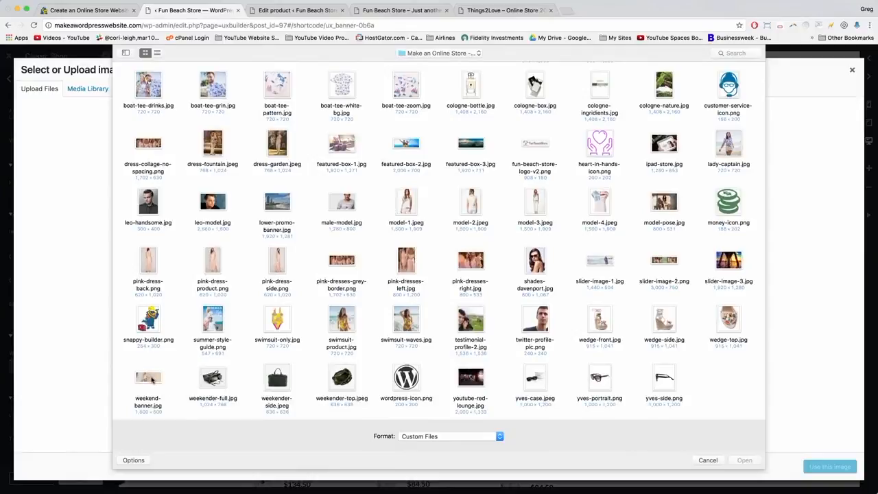
pyautogui.click(139, 363)
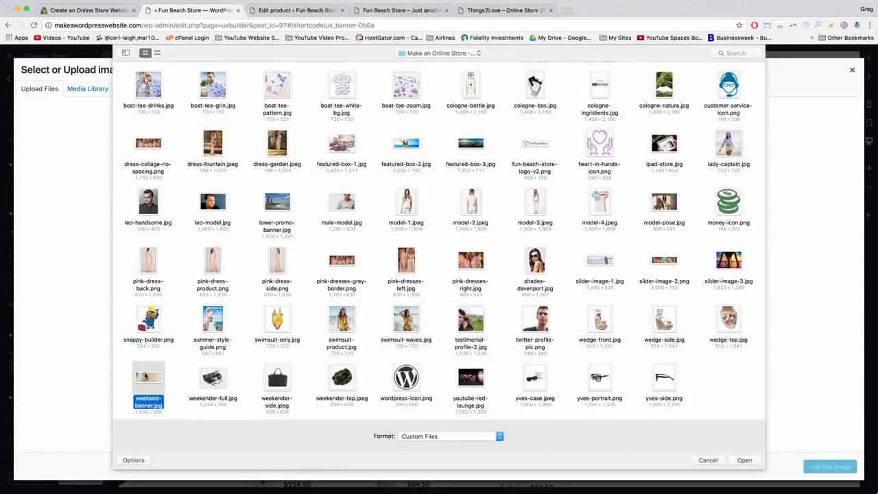
pyautogui.doubleClick(145, 376)
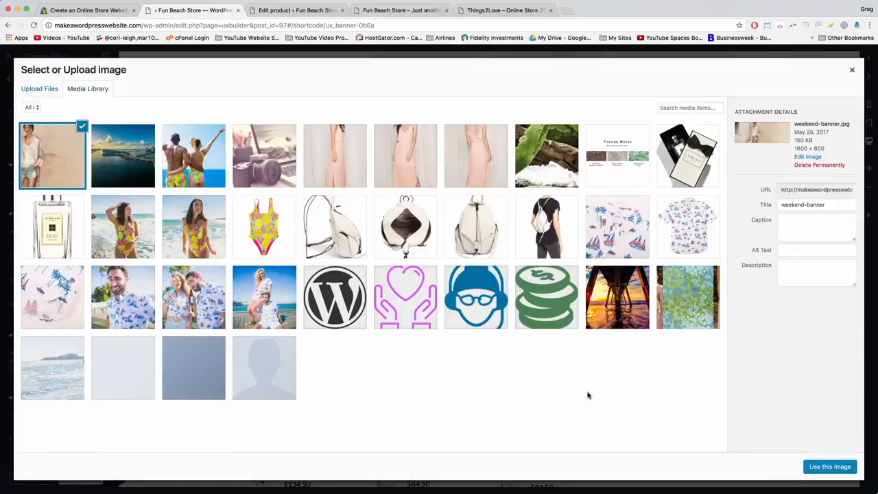
pyautogui.click(830, 467)
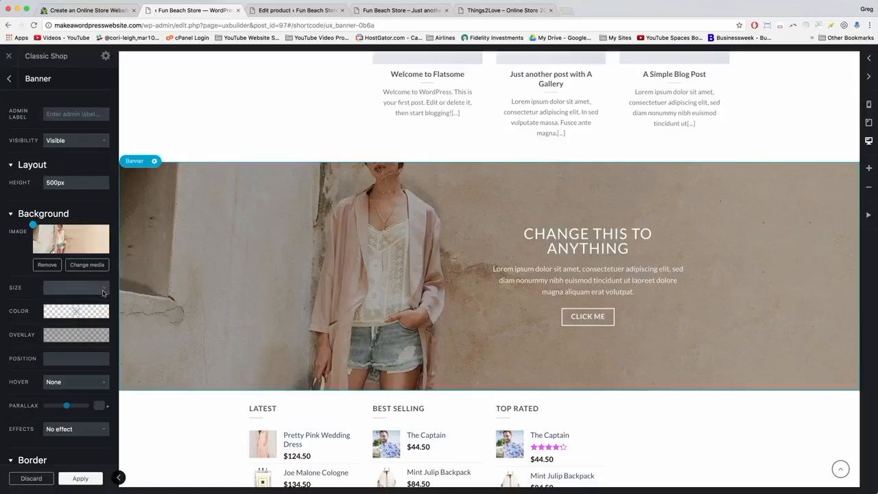
# Try the background image size Large, then set it back to Original.
pyautogui.click(103, 293)
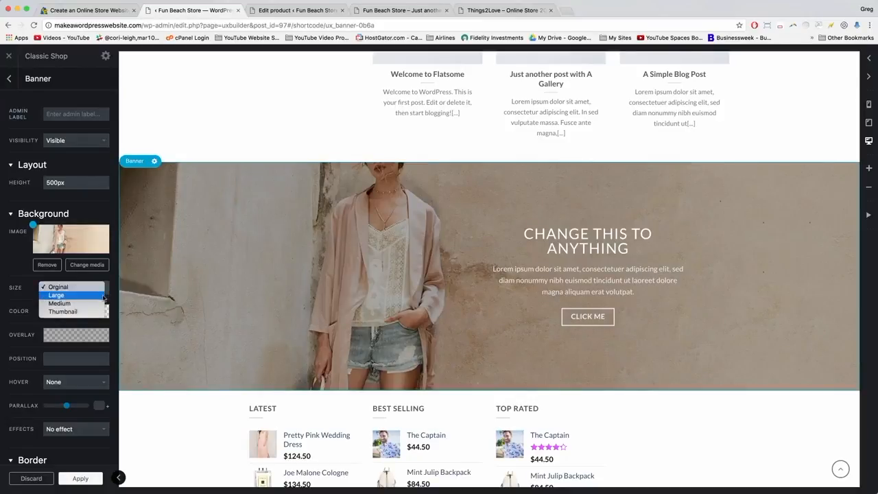
pyautogui.click(104, 296)
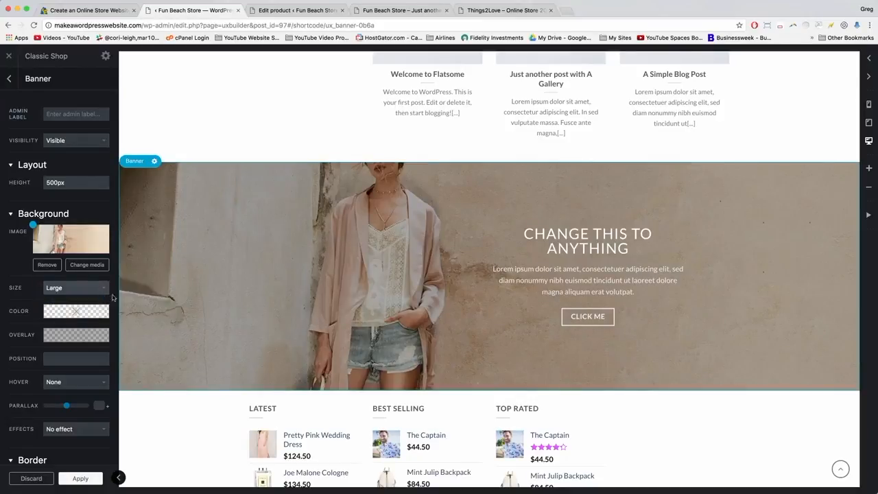
pyautogui.click(88, 290)
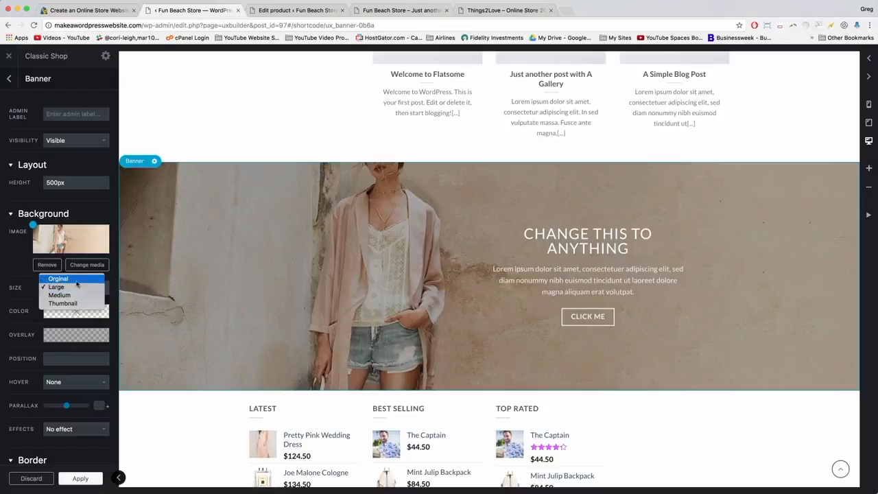
pyautogui.click(73, 280)
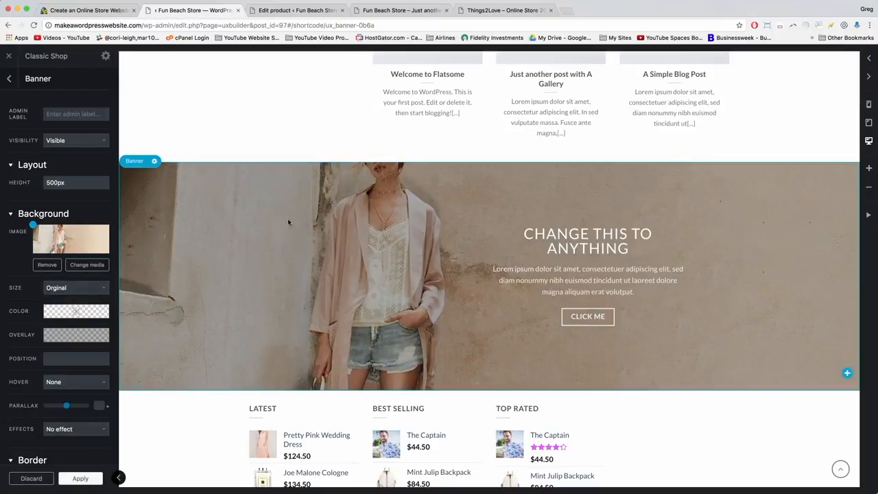
# Change the banner's layout height from 500px to 750px.
pyautogui.moveTo(50, 182)
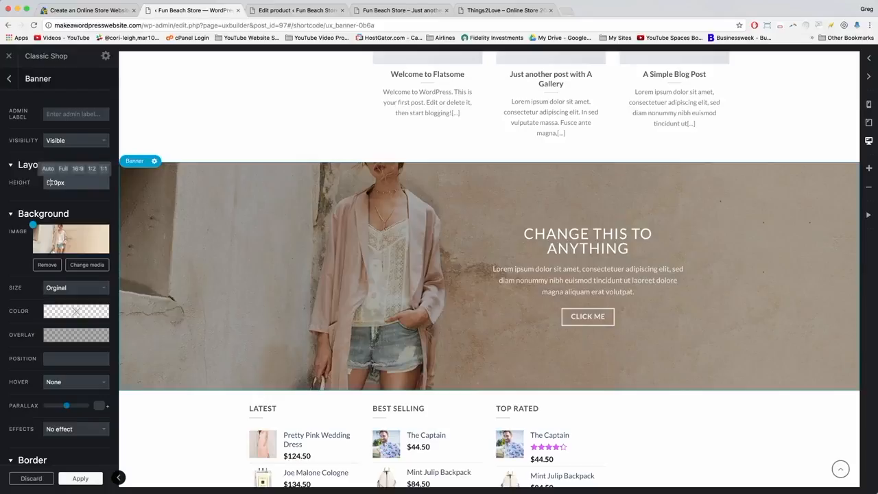
pyautogui.press('BackSpace')
pyautogui.write('7')
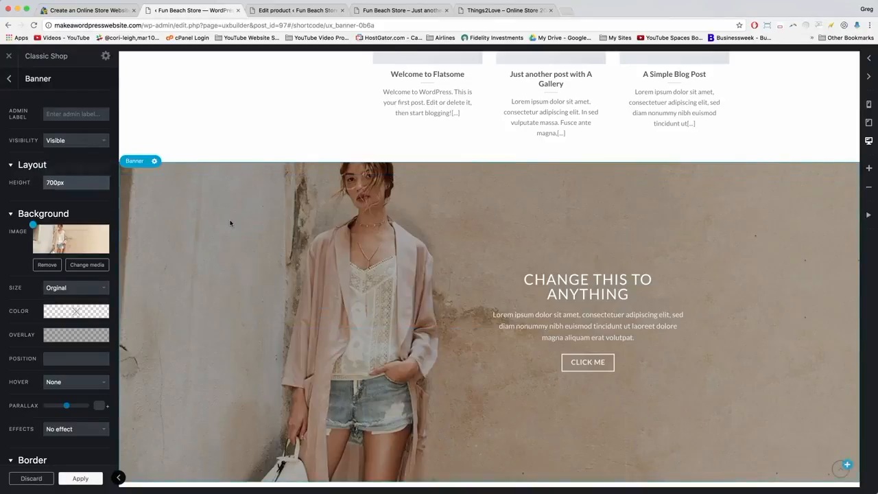
pyautogui.scroll(-1, 231, 223)
pyautogui.scroll(-1, 231, 223)
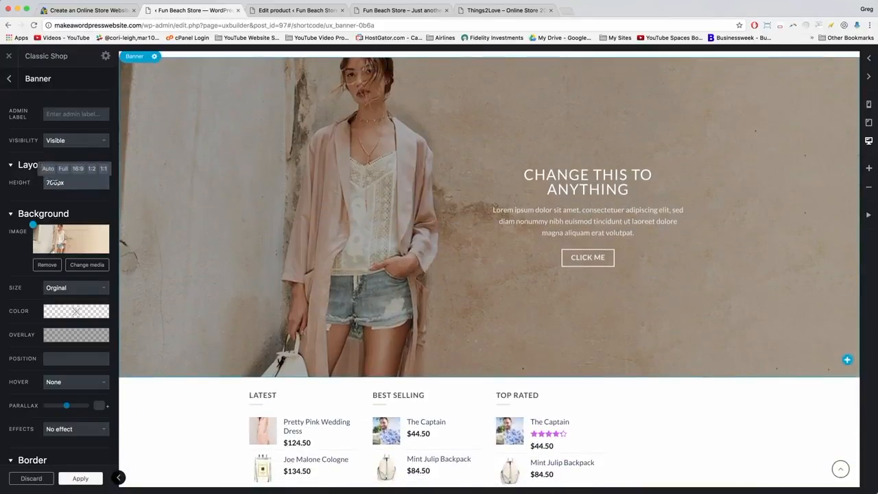
pyautogui.press('BackSpace')
pyautogui.write('5')
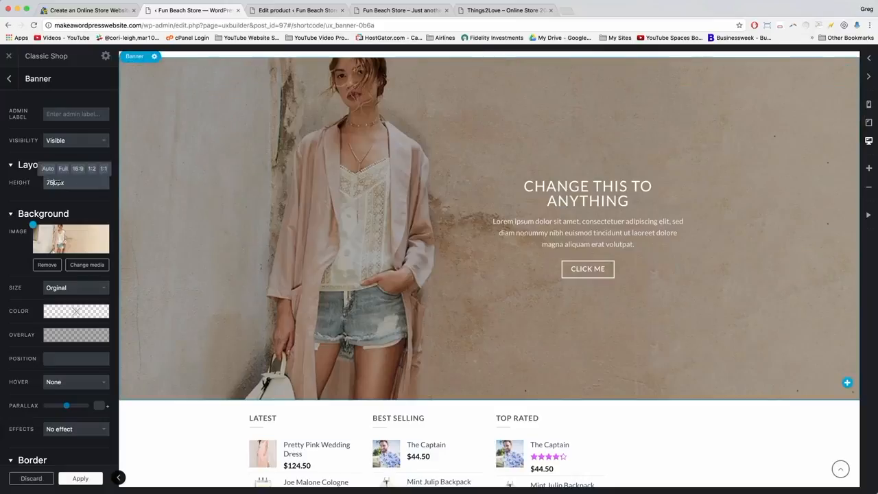
pyautogui.scroll(1, 176, 187)
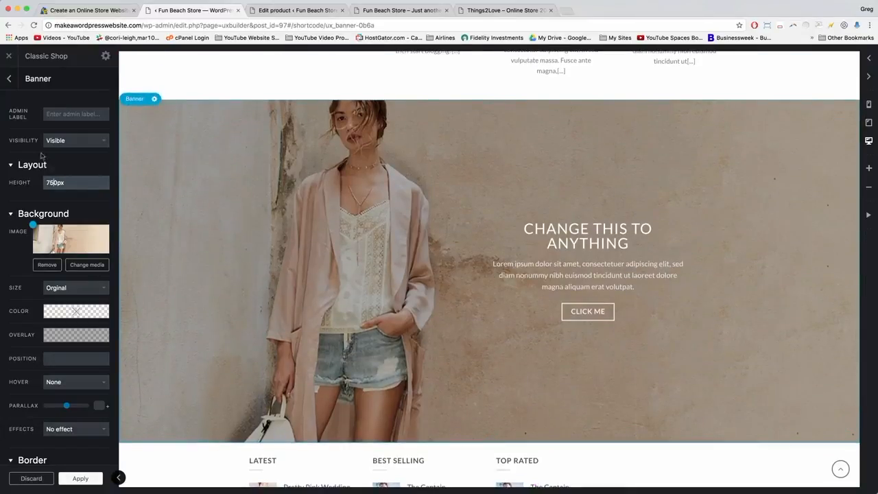
pyautogui.press('BackSpace')
pyautogui.write('8')
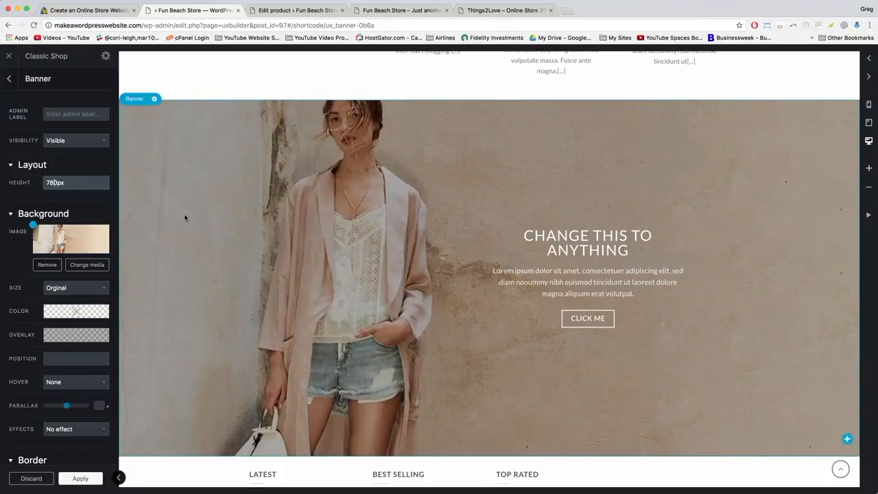
pyautogui.click(54, 183)
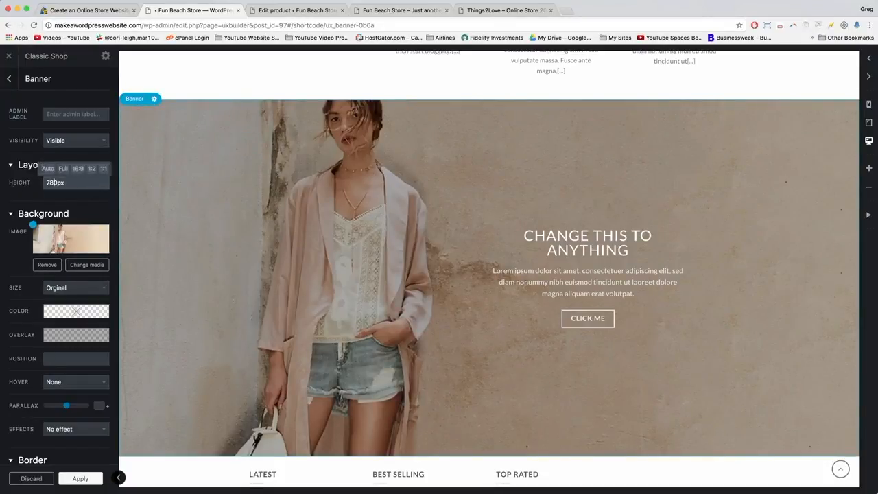
pyautogui.press('BackSpace')
pyautogui.write('5')
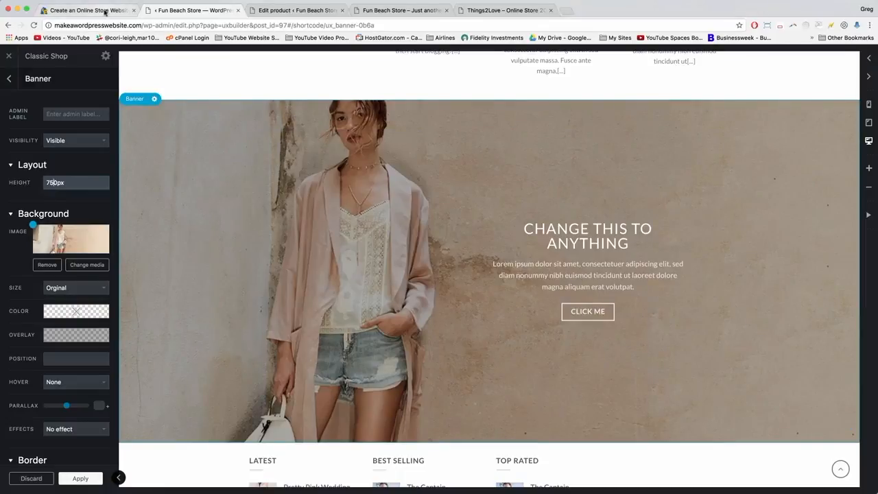
# Replace the banner text with the tutorial's THE LONG WEEKEND heading and tagline code.
pyautogui.click(577, 247)
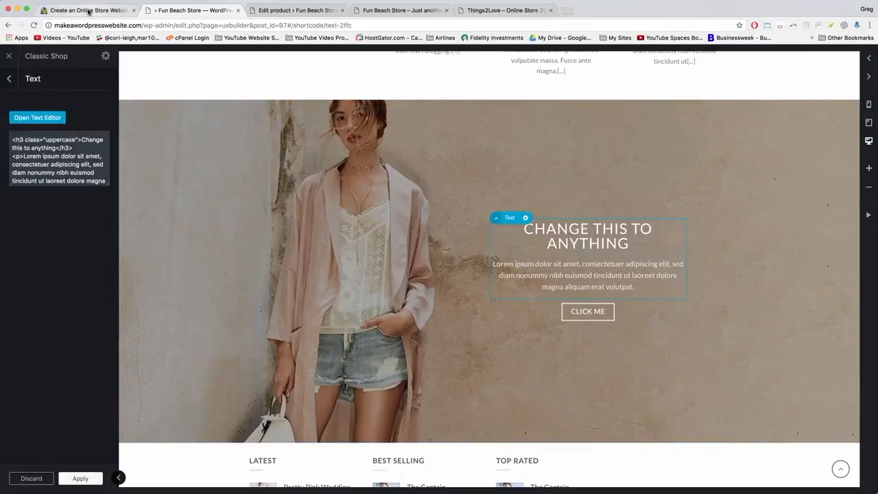
pyautogui.click(88, 10)
pyautogui.moveTo(391, 308); pyautogui.dragTo(124, 296)
pyautogui.rightClick(157, 302)
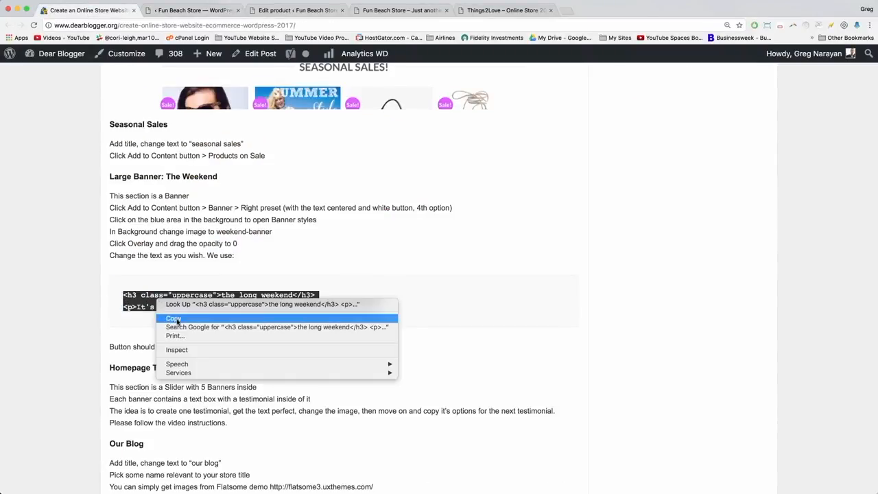
pyautogui.click(174, 319)
pyautogui.click(200, 10)
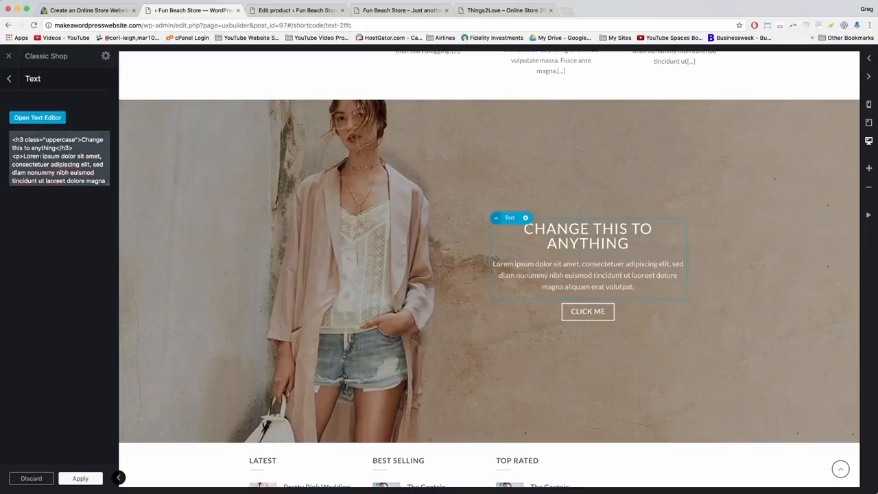
pyautogui.press('super+a')
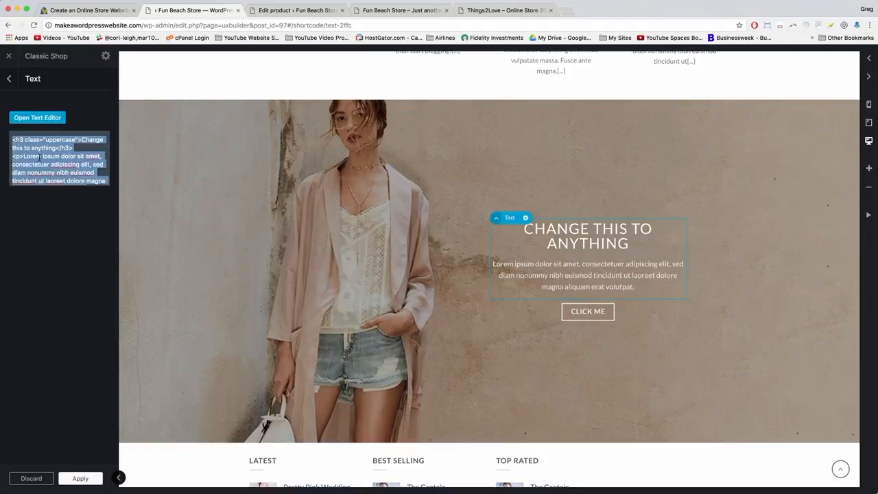
pyautogui.press('super+v')
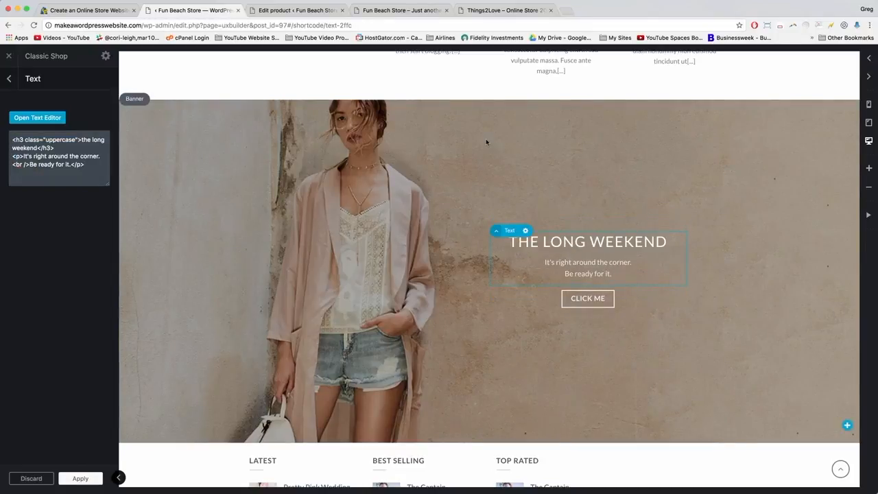
# Relabel the Click Me button 'shop weekend styles'.
pyautogui.click(89, 11)
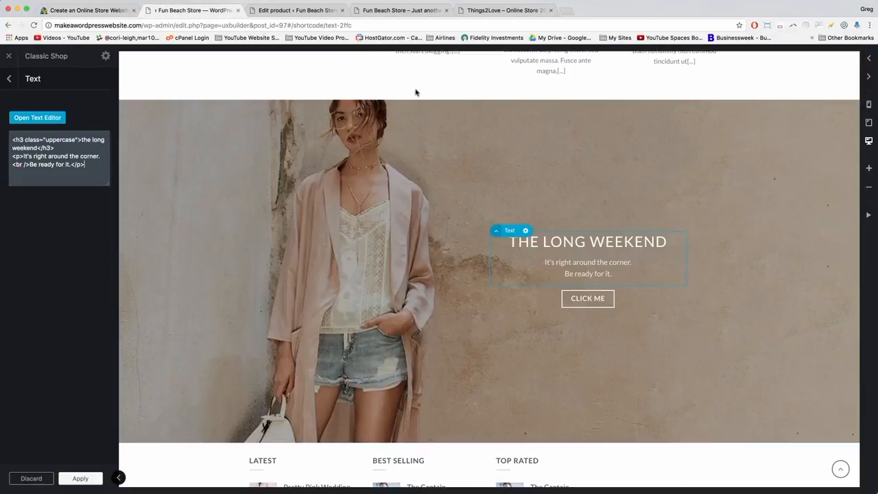
pyautogui.click(192, 10)
pyautogui.click(580, 298)
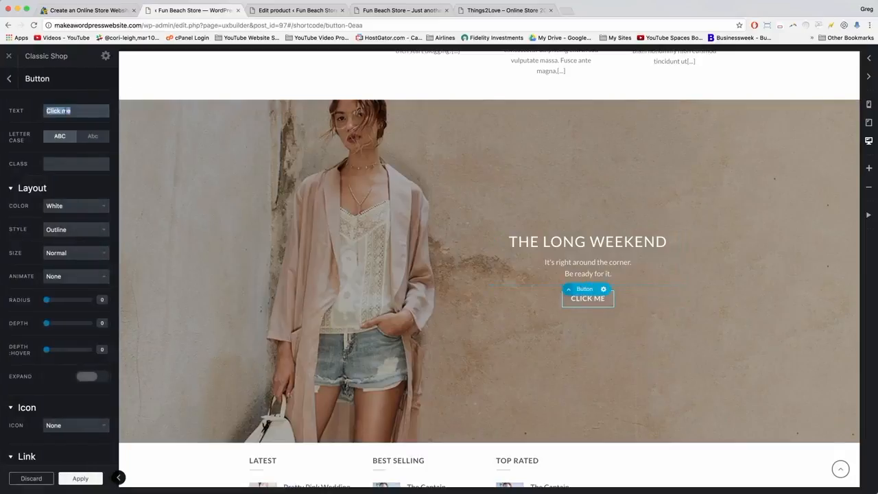
pyautogui.write('shop week')
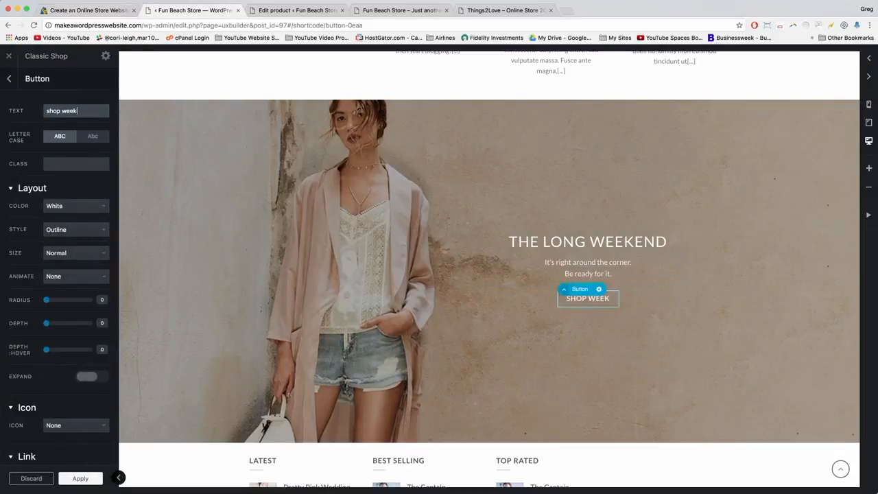
pyautogui.write('end style')
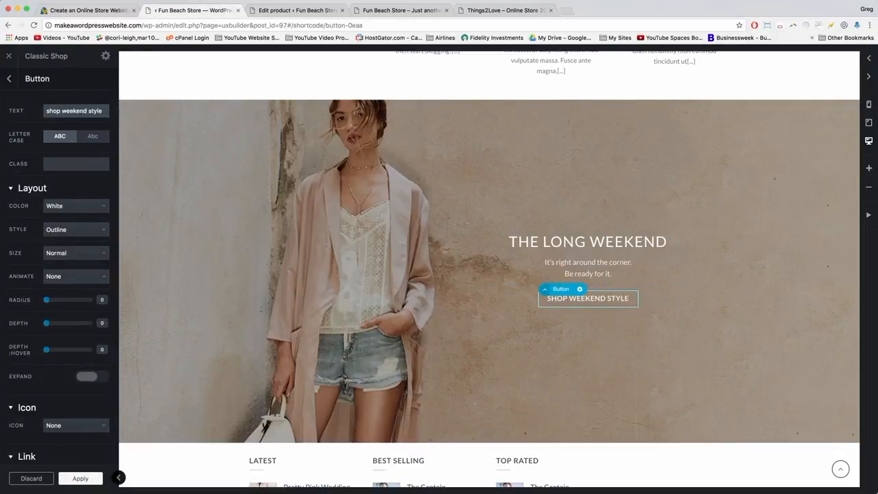
pyautogui.write('s')
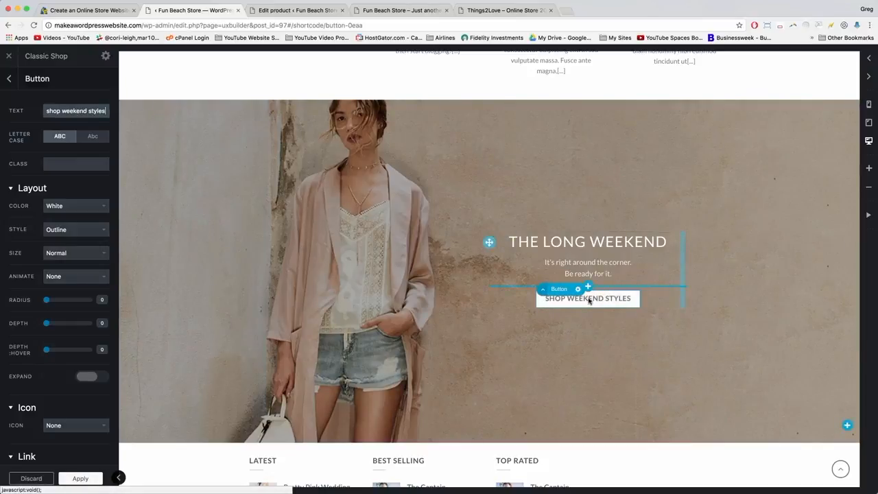
pyautogui.click(381, 11)
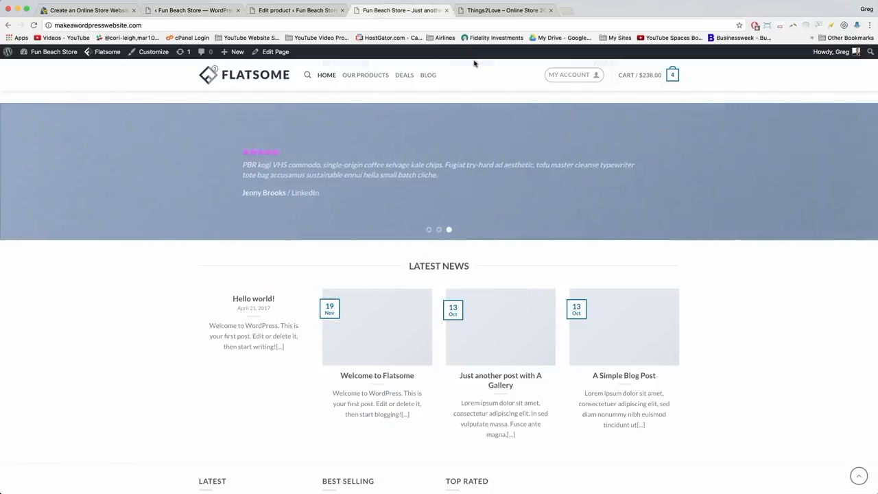
# Copy the link address of the storefront's OUR PRODUCTS menu item.
pyautogui.scroll(10, 388, 124)
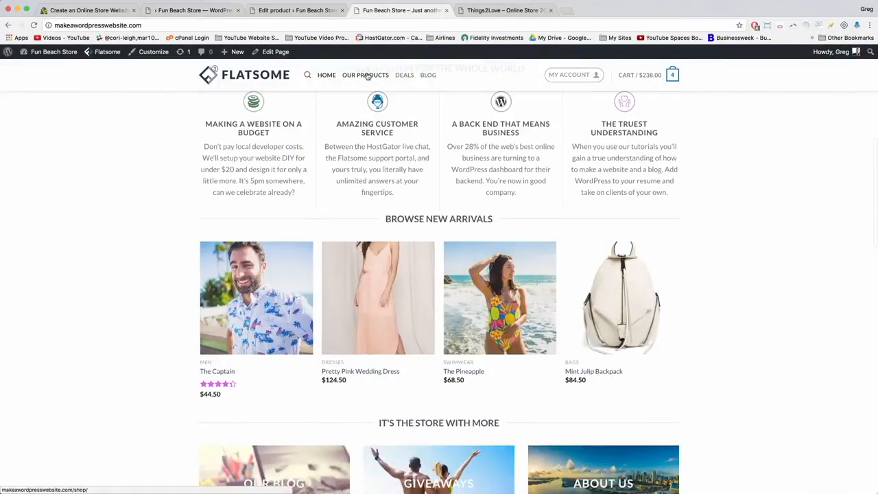
pyautogui.rightClick(370, 77)
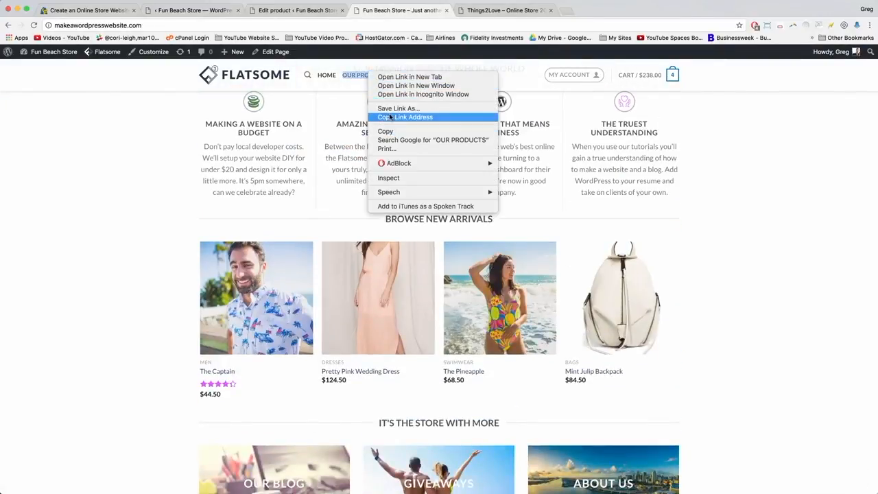
pyautogui.click(387, 118)
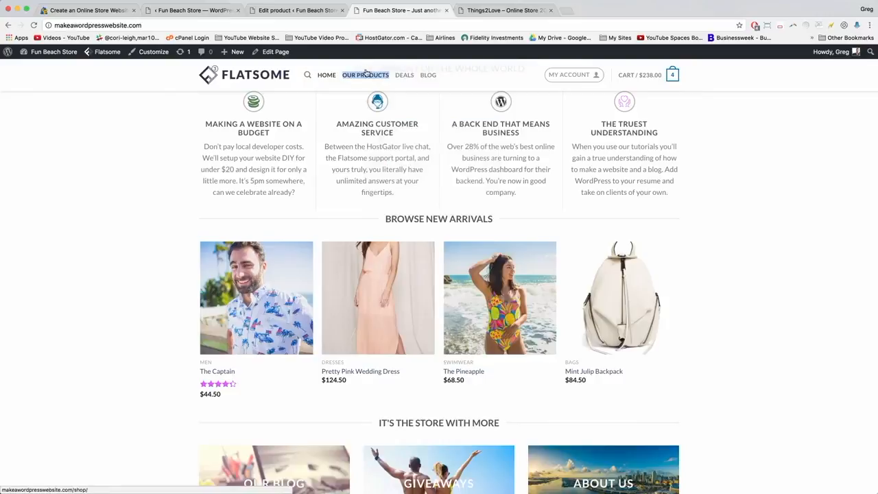
pyautogui.click(182, 10)
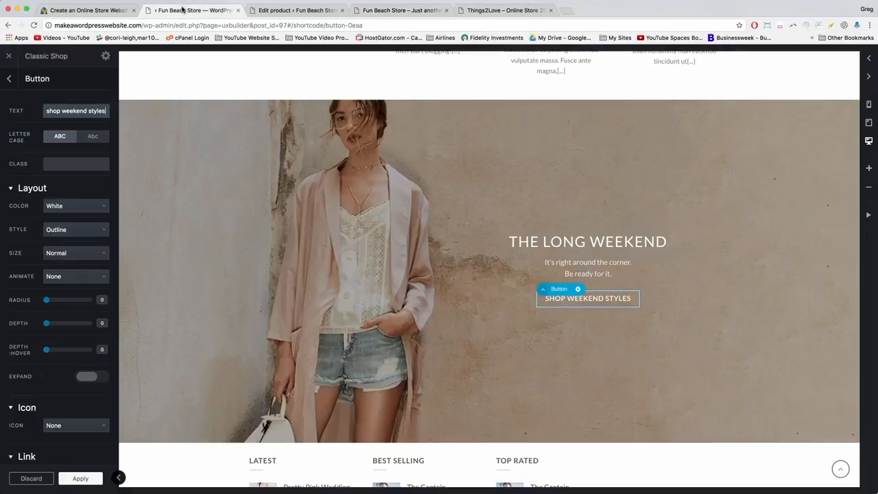
# Paste the shop URL into the SHOP WEEKEND STYLES button's Link field, apply, and update.
pyautogui.click(579, 289)
pyautogui.click(569, 312)
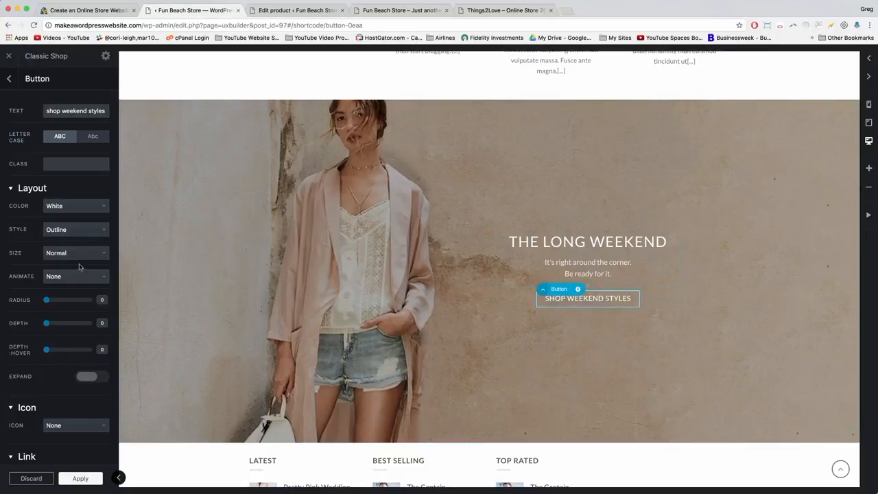
pyautogui.scroll(-2, 55, 269)
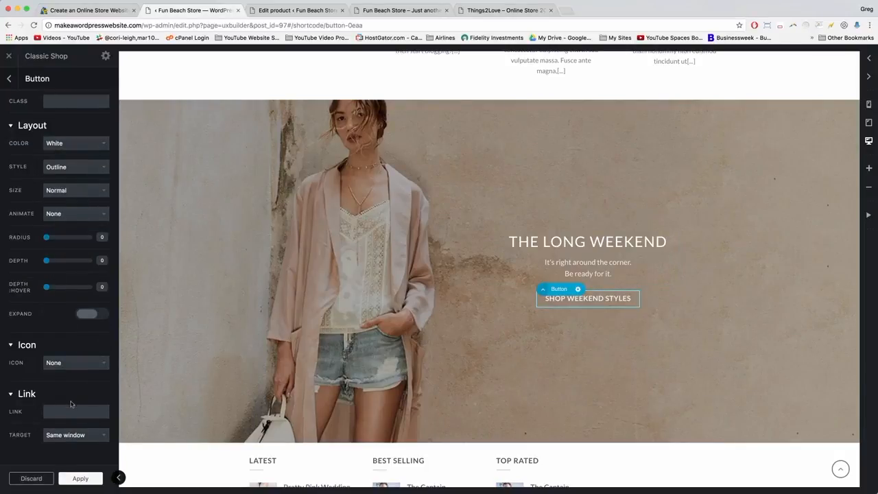
pyautogui.click(51, 409)
pyautogui.rightClick(47, 411)
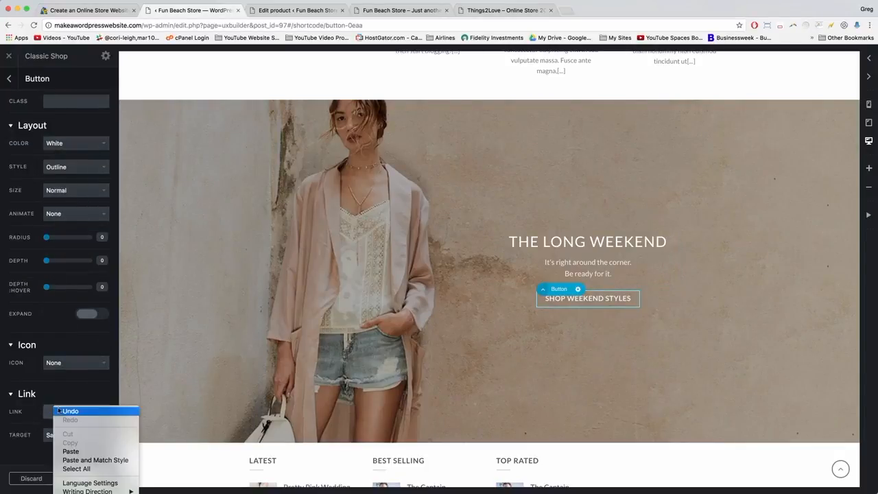
pyautogui.click(68, 452)
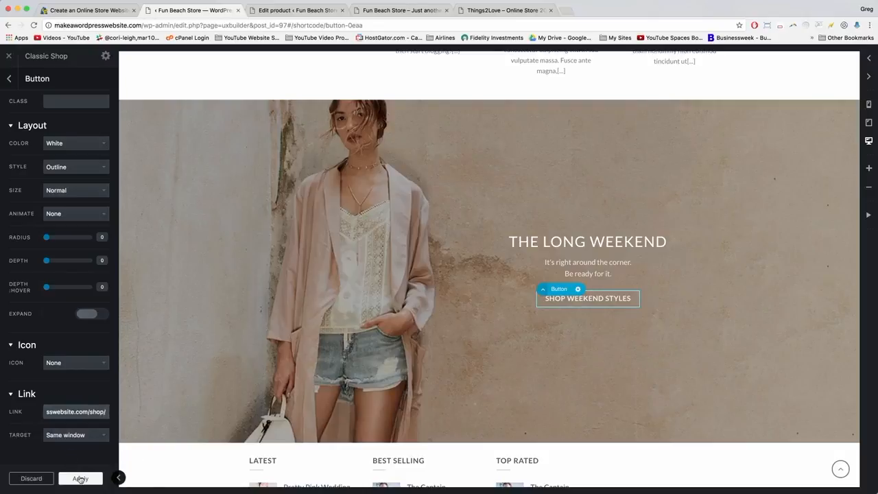
pyautogui.click(77, 479)
pyautogui.click(64, 480)
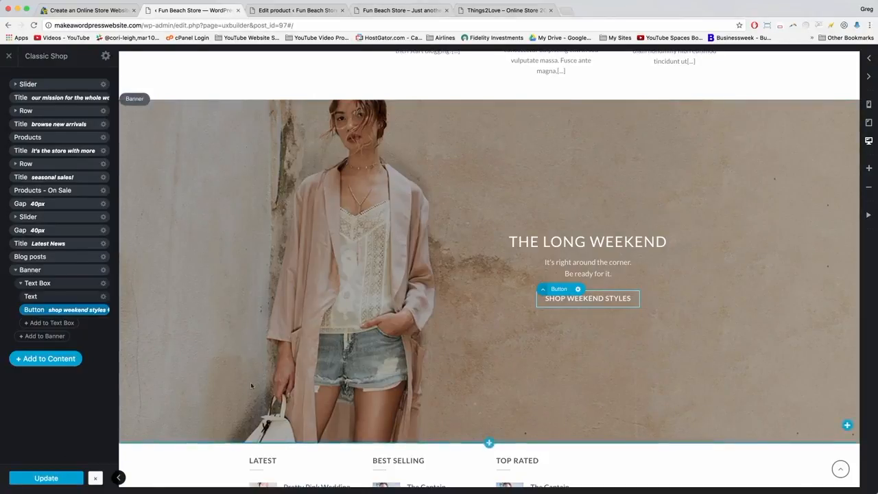
# Update the homepage in the builder again and reload the live storefront.
pyautogui.scroll(10, 238, 382)
pyautogui.scroll(10, 239, 382)
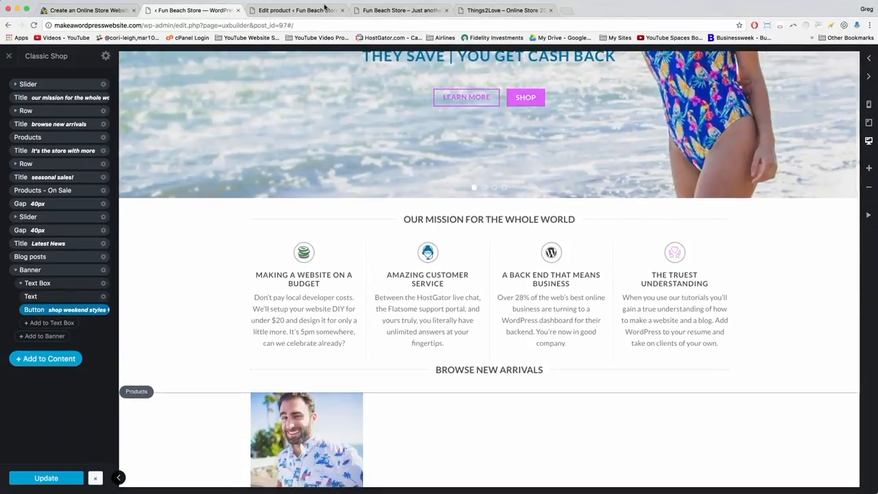
pyautogui.click(384, 9)
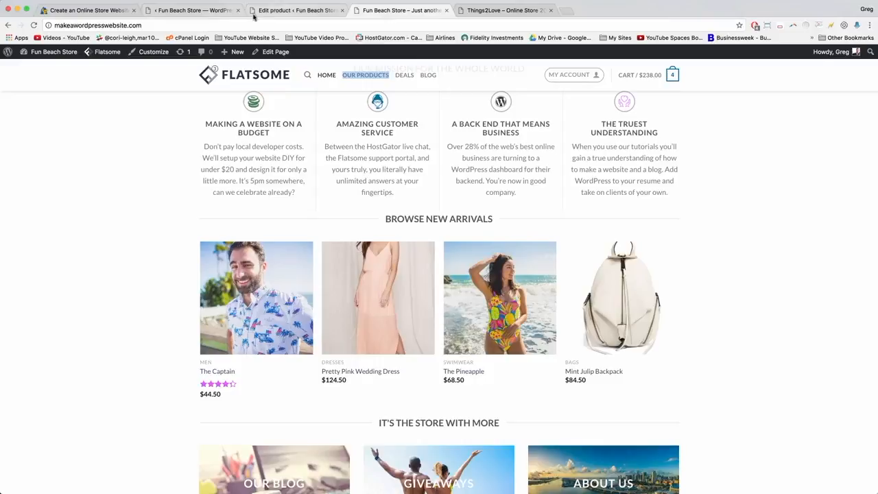
pyautogui.click(196, 10)
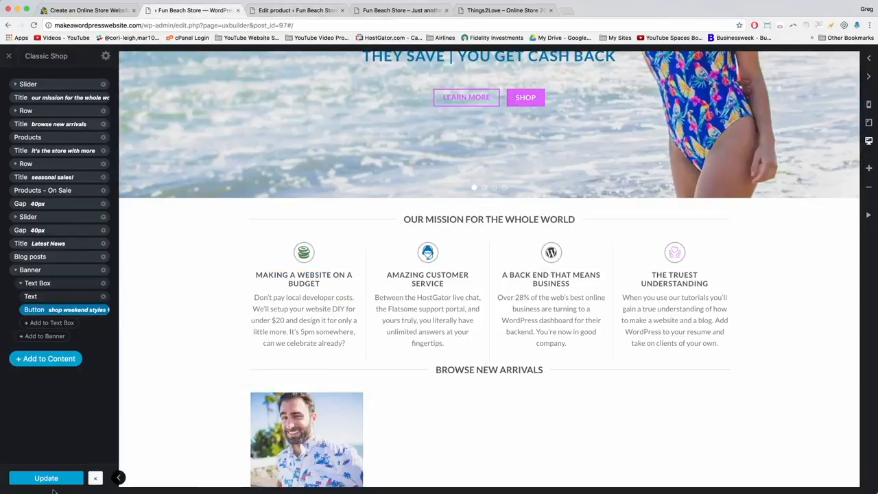
pyautogui.click(51, 479)
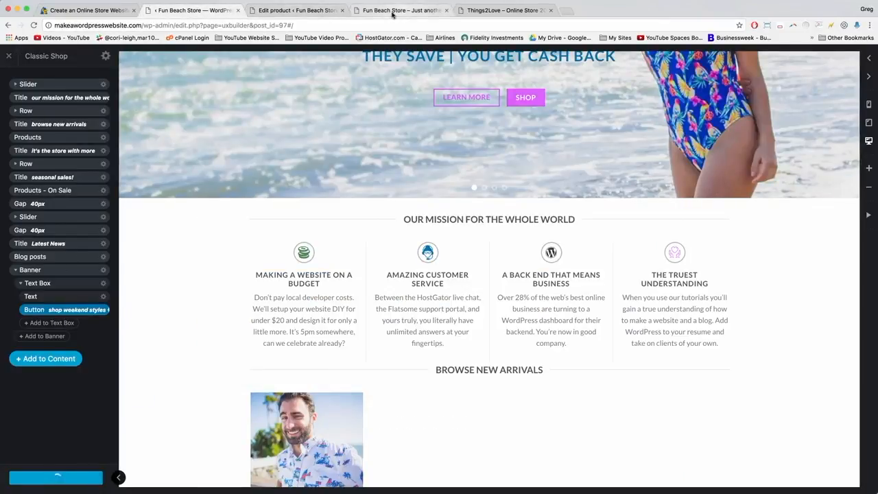
pyautogui.click(388, 10)
pyautogui.click(56, 25)
pyautogui.press('Return')
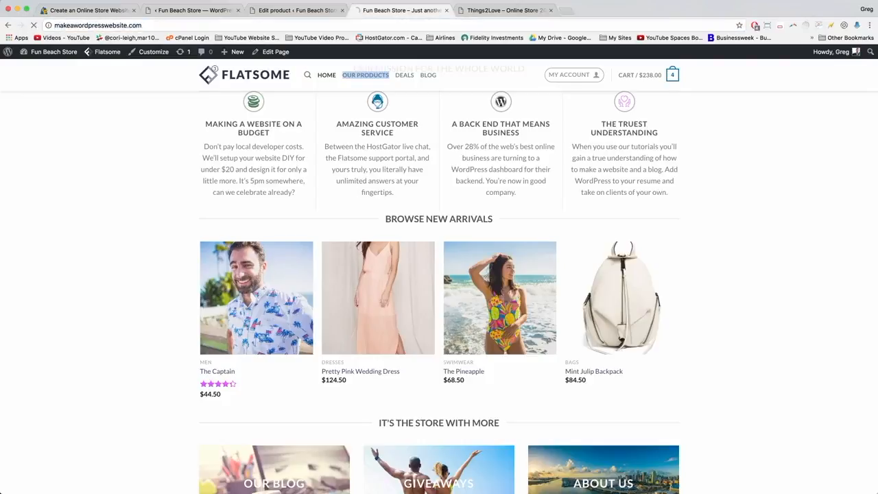
# Scroll the reloaded homepage to check THE LONG WEEKEND banner, then return to the builder.
pyautogui.click(343, 10)
pyautogui.scroll(-4, 280, 233)
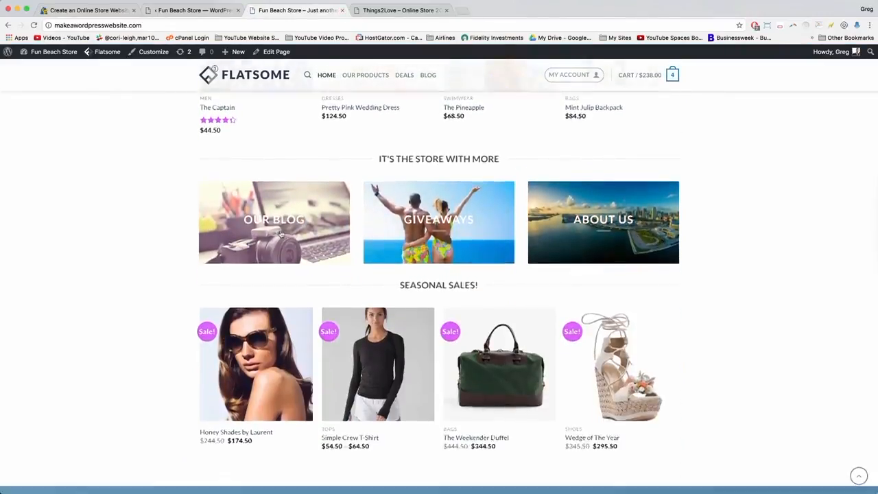
pyautogui.scroll(-10, 281, 234)
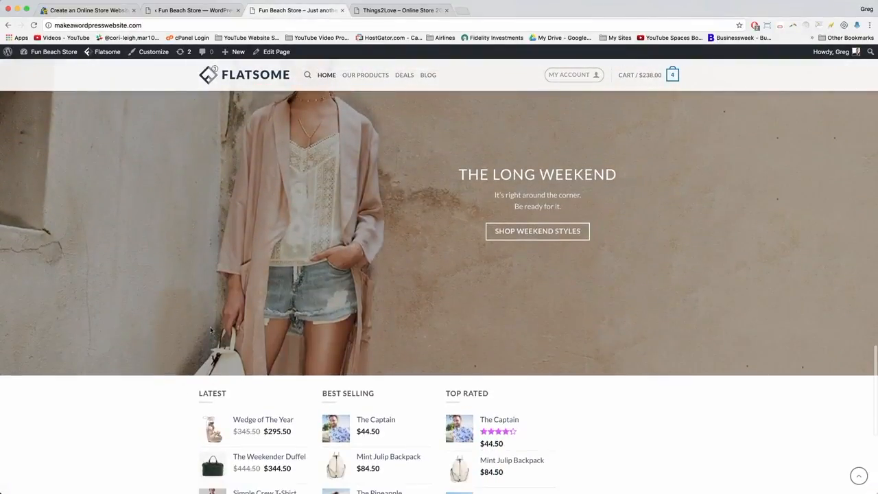
pyautogui.scroll(5, 211, 330)
pyautogui.scroll(8, 211, 331)
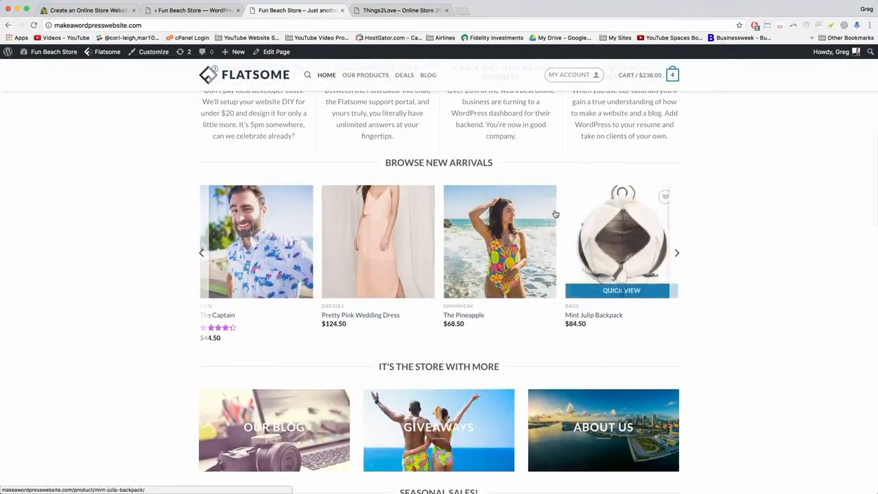
pyautogui.scroll(-10, 584, 209)
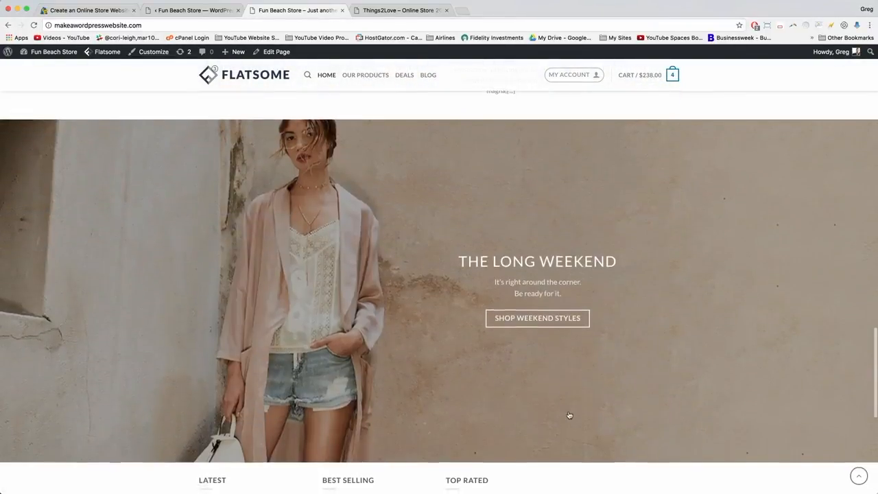
pyautogui.scroll(11, 569, 414)
pyautogui.scroll(-5, 254, 155)
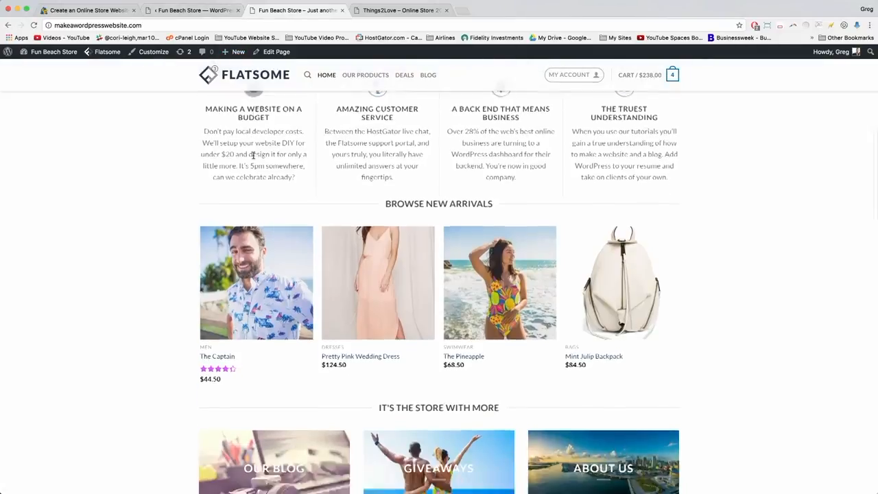
pyautogui.scroll(-5, 254, 156)
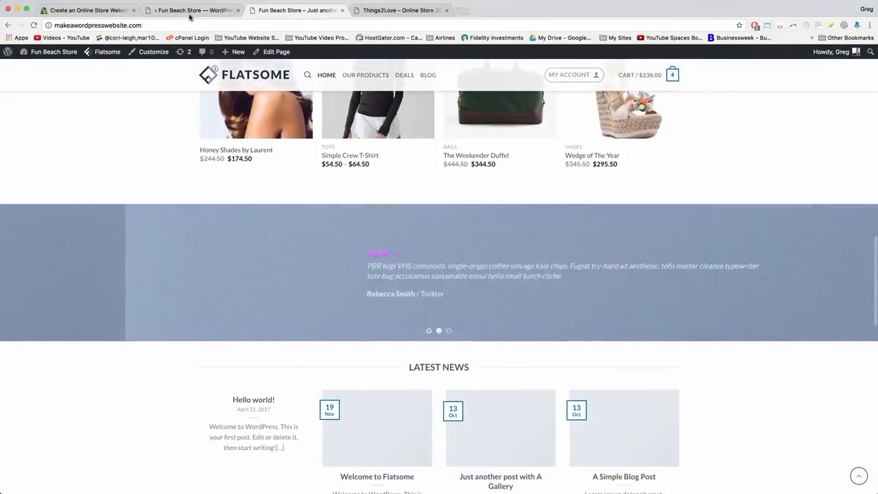
pyautogui.click(194, 12)
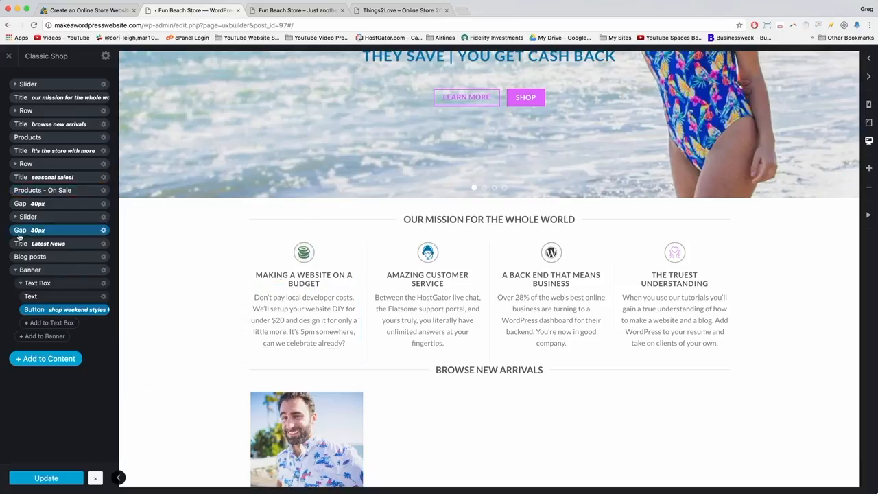
# Move the collapsed Banner up beneath Products - On Sale, above Gap 40px, and update.
pyautogui.click(15, 270)
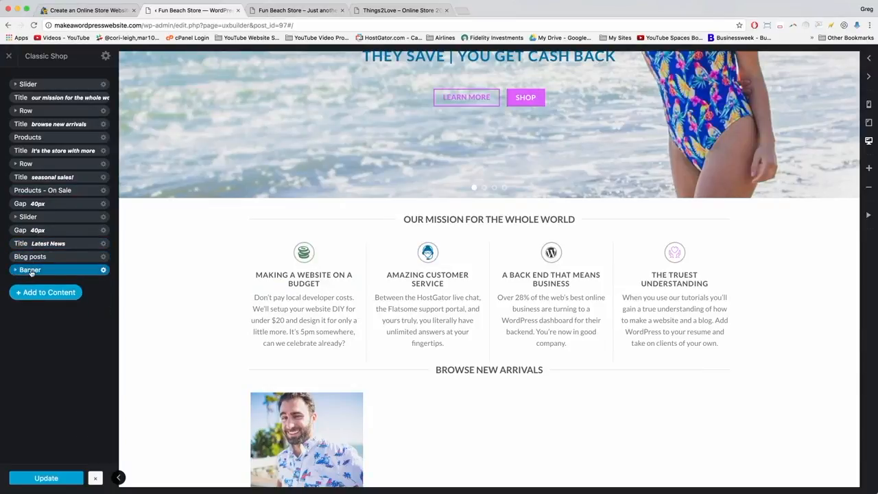
pyautogui.moveTo(30, 272); pyautogui.dragTo(32, 200)
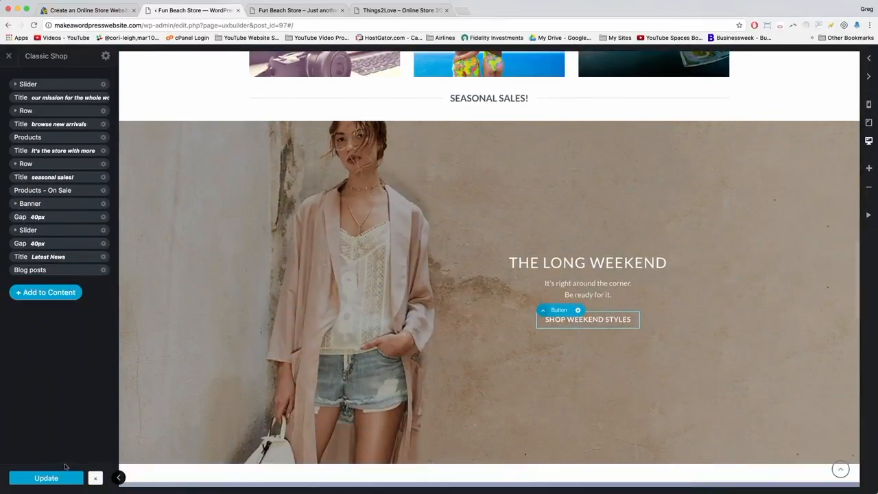
pyautogui.click(61, 480)
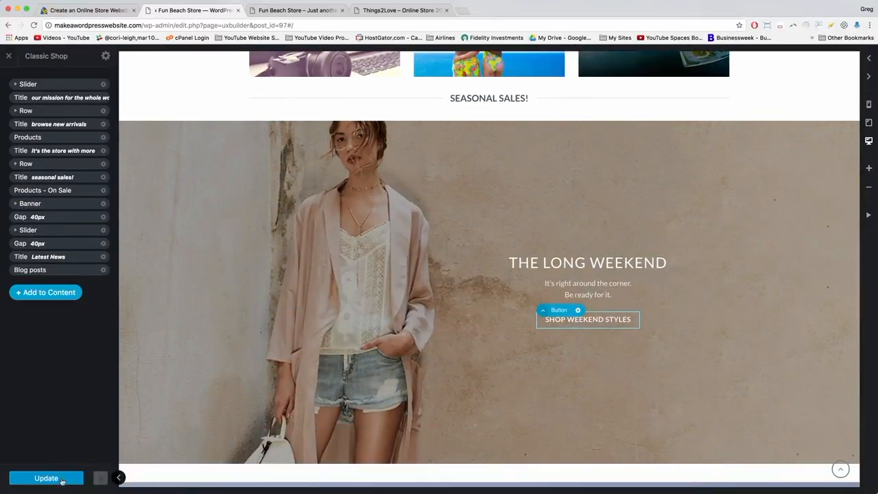
# Reload the builder to verify the banner's position, then bring up the tutorial's Homepage Testimonials instructions.
pyautogui.scroll(6, 154, 219)
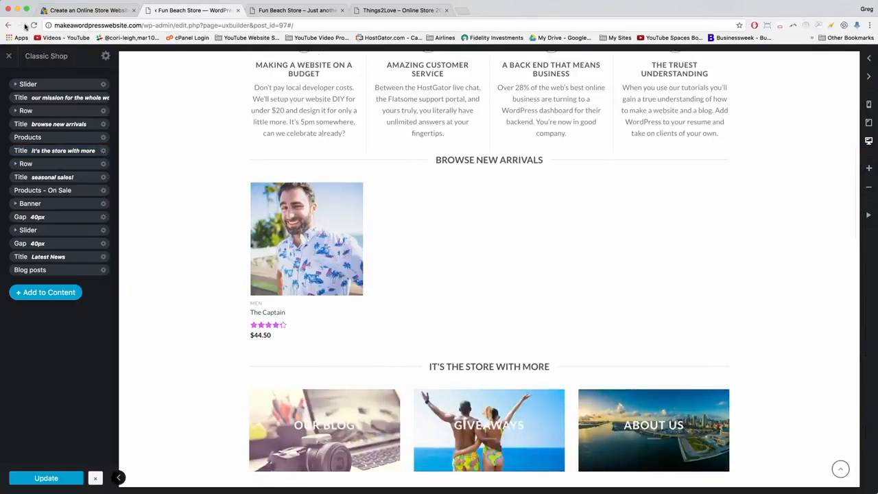
pyautogui.click(33, 26)
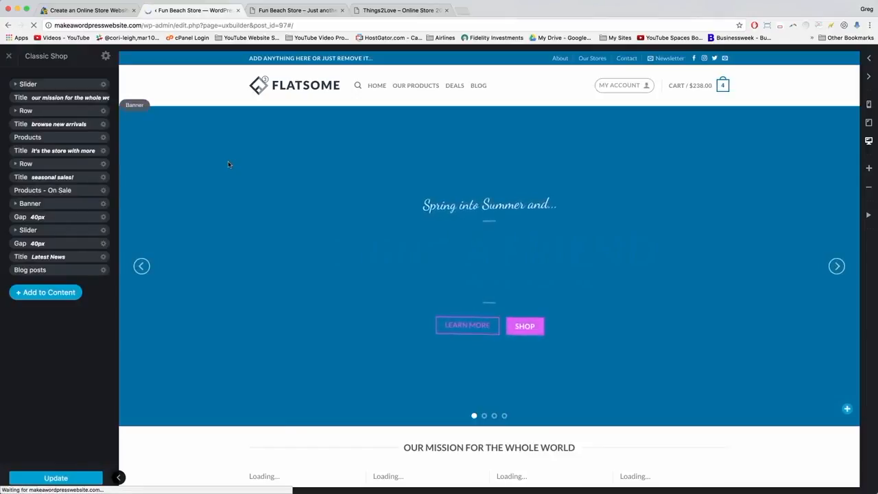
pyautogui.scroll(-3, 294, 170)
pyautogui.scroll(-12, 294, 169)
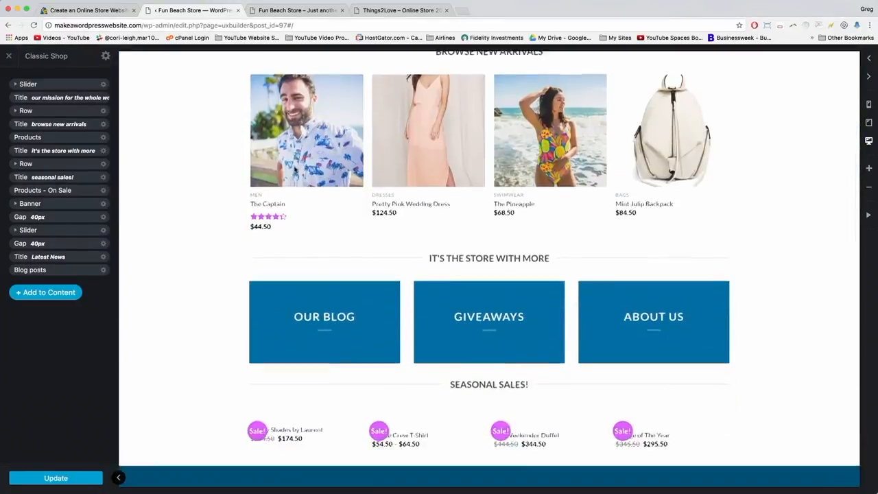
pyautogui.scroll(-2, 294, 170)
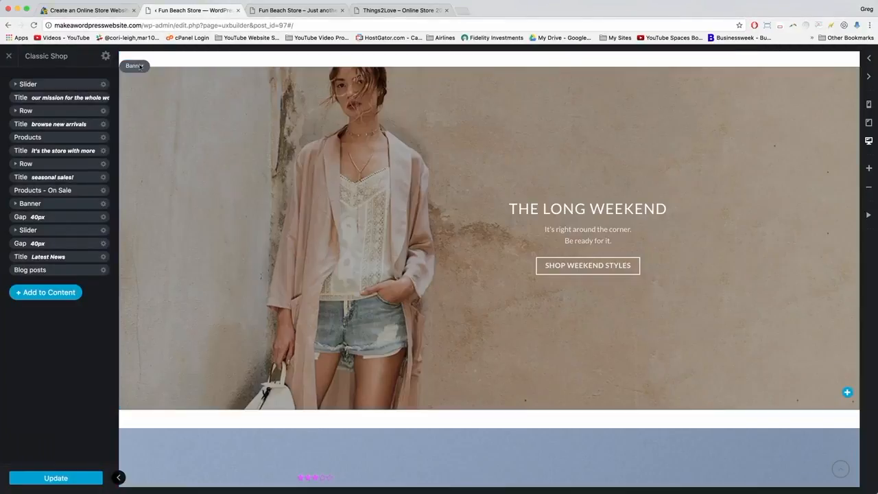
pyautogui.click(79, 10)
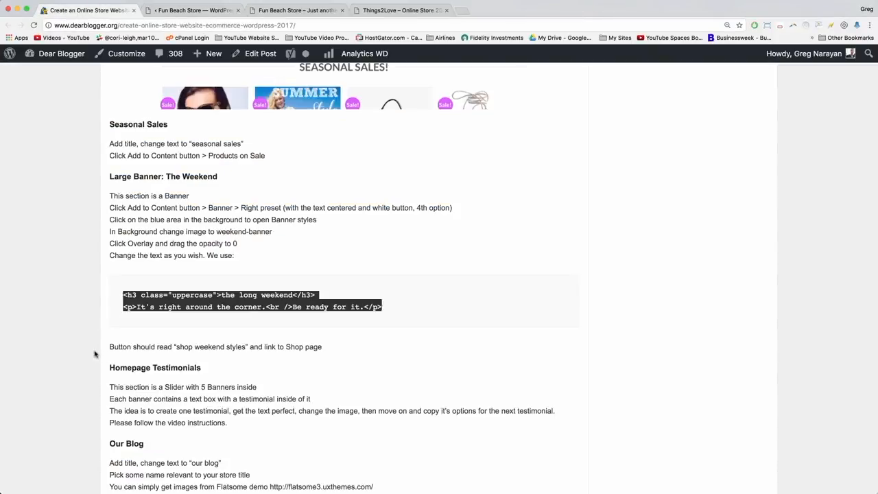
pyautogui.click(115, 347)
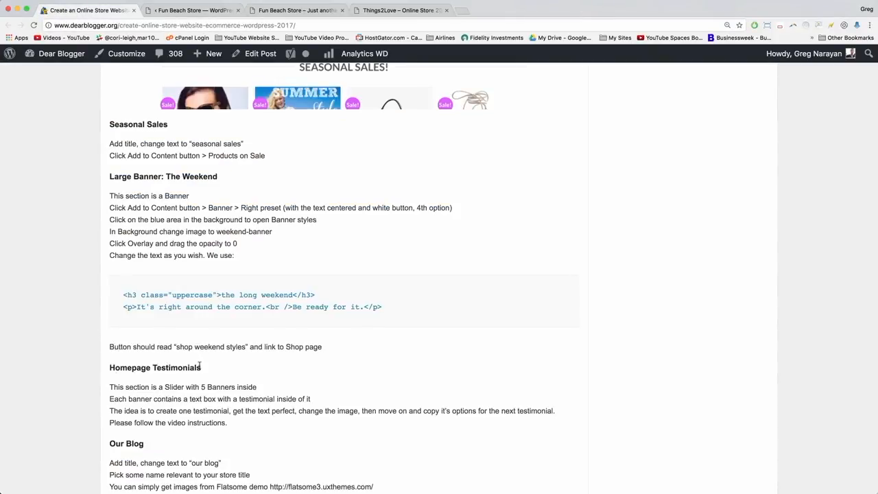
pyautogui.scroll(-3, 203, 370)
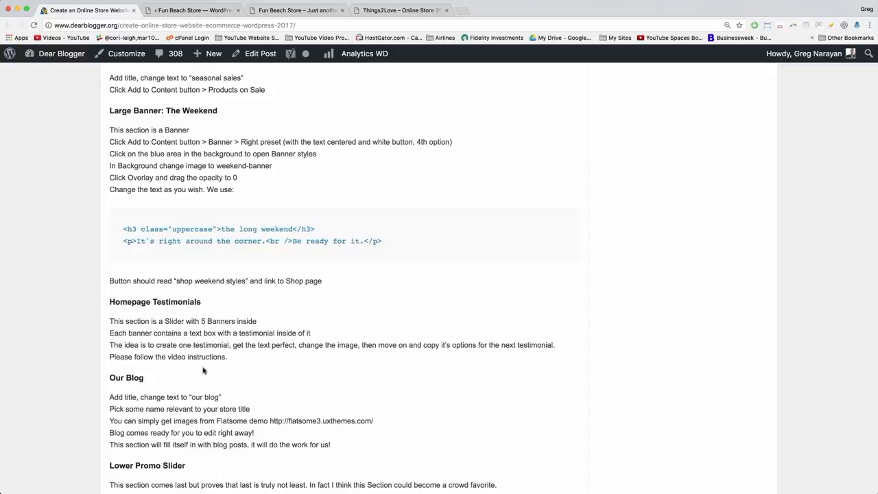
pyautogui.scroll(-1, 235, 362)
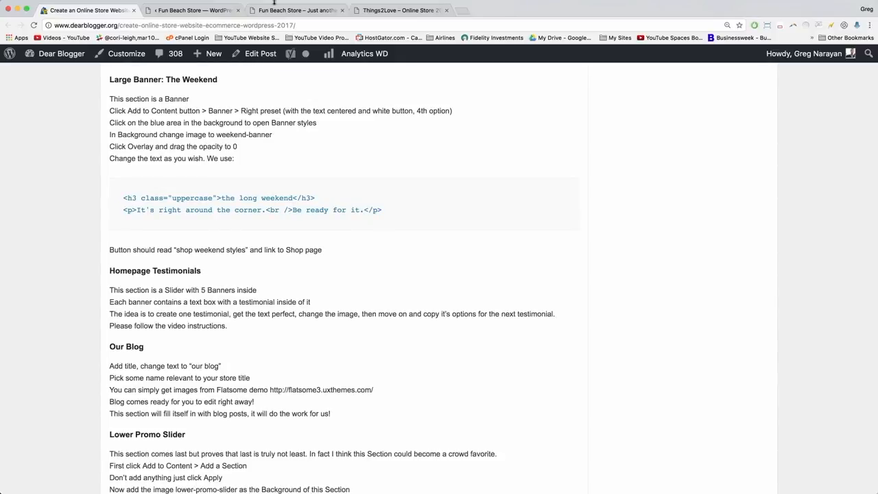
# In the layers panel, delete the Gap 40px element below THE LONG WEEKEND banner.
pyautogui.click(220, 9)
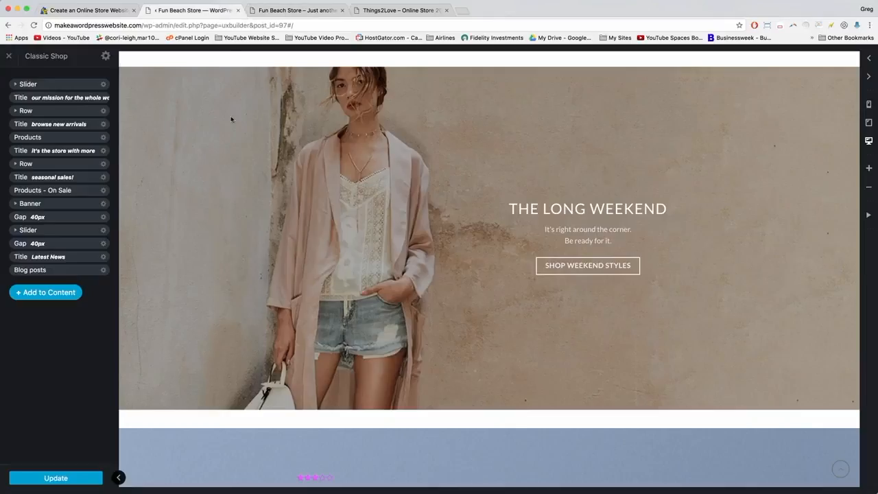
pyautogui.scroll(-5, 144, 216)
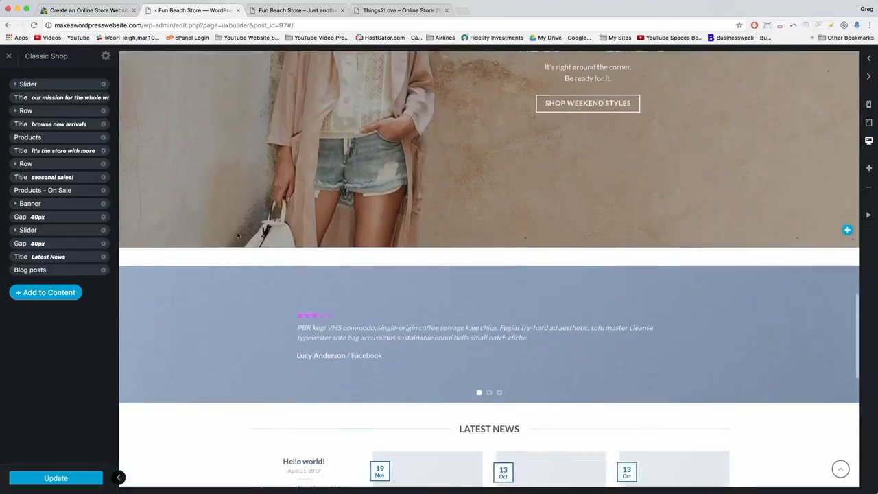
pyautogui.click(138, 245)
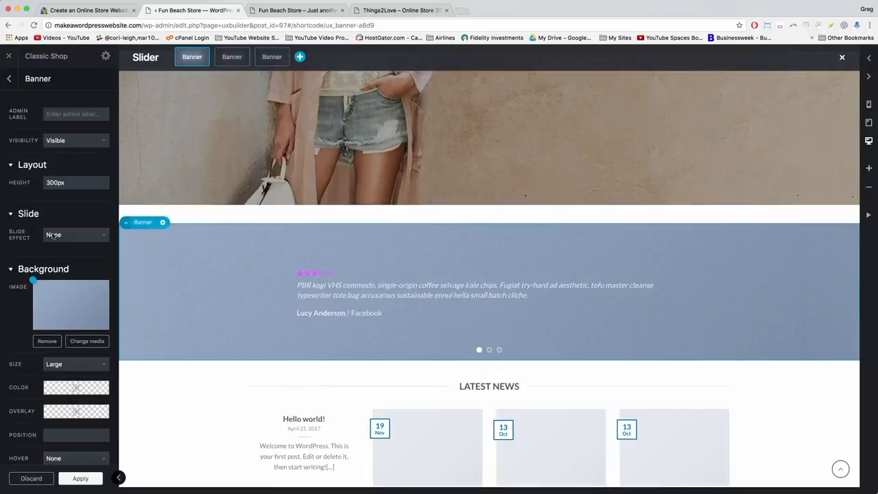
pyautogui.click(9, 79)
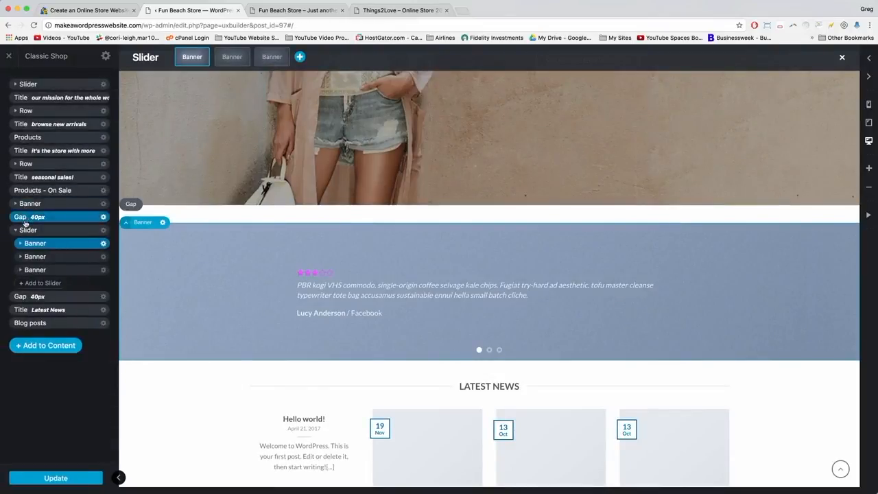
pyautogui.click(15, 230)
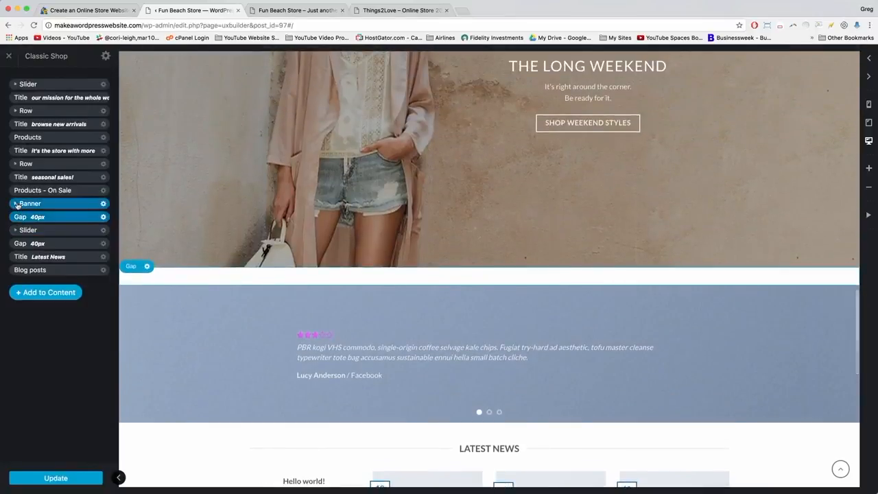
pyautogui.click(15, 204)
pyautogui.click(16, 204)
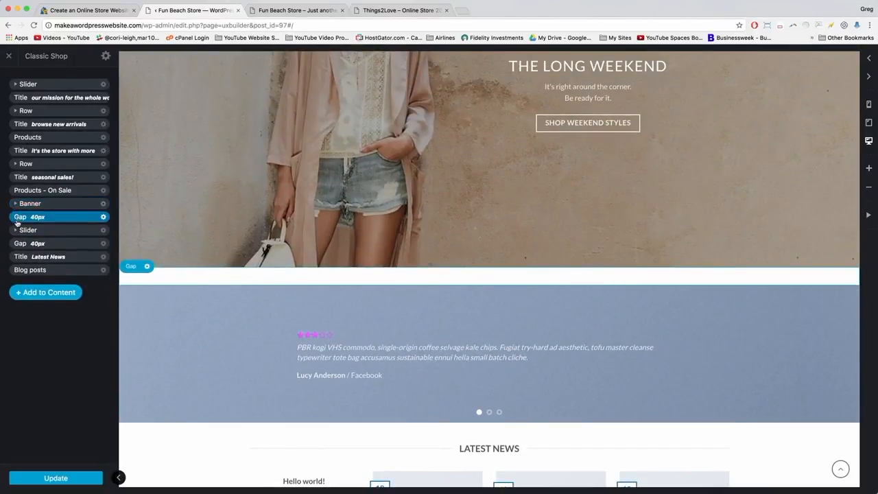
pyautogui.click(104, 216)
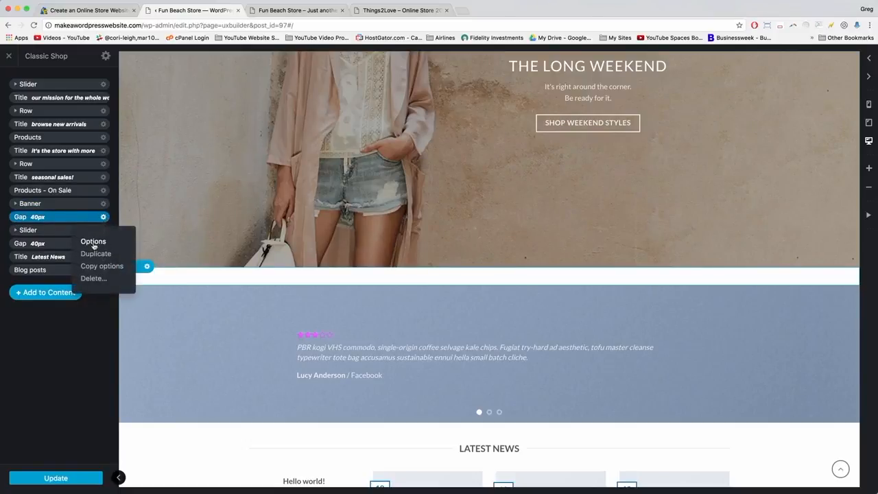
pyautogui.click(94, 279)
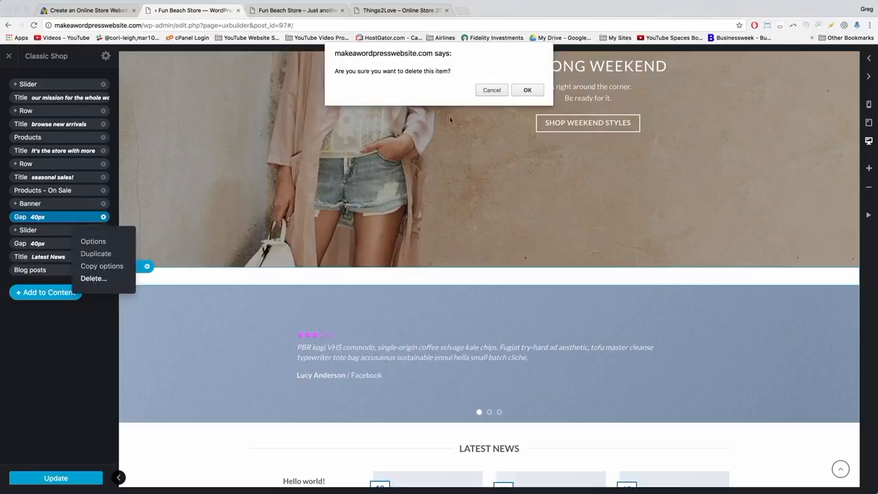
pyautogui.click(530, 90)
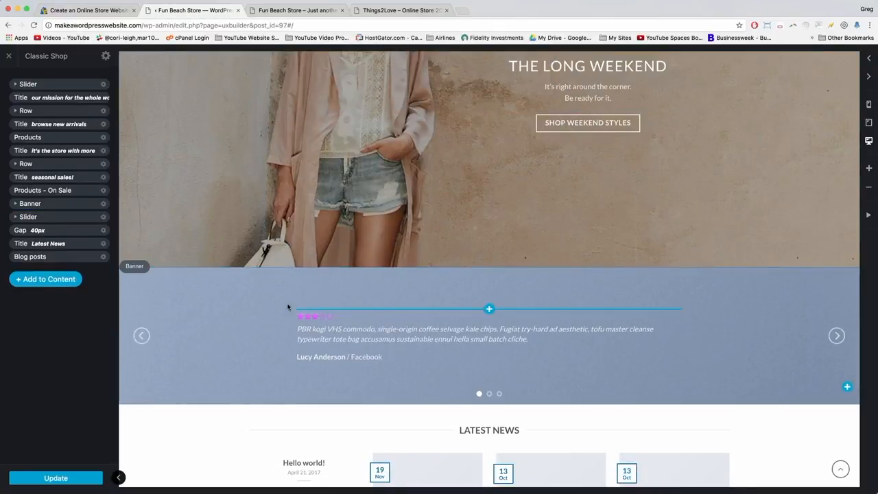
# Expand the slider's layers down to the first banner's text box.
pyautogui.click(17, 218)
pyautogui.click(16, 217)
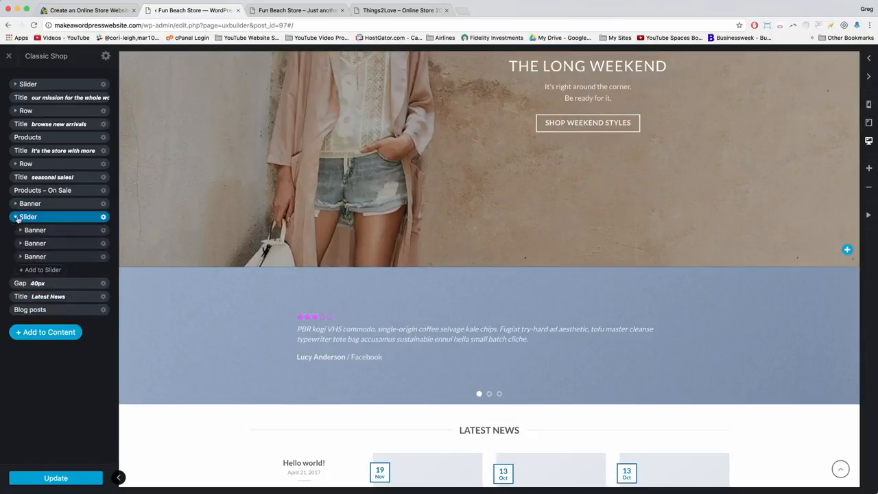
pyautogui.click(21, 233)
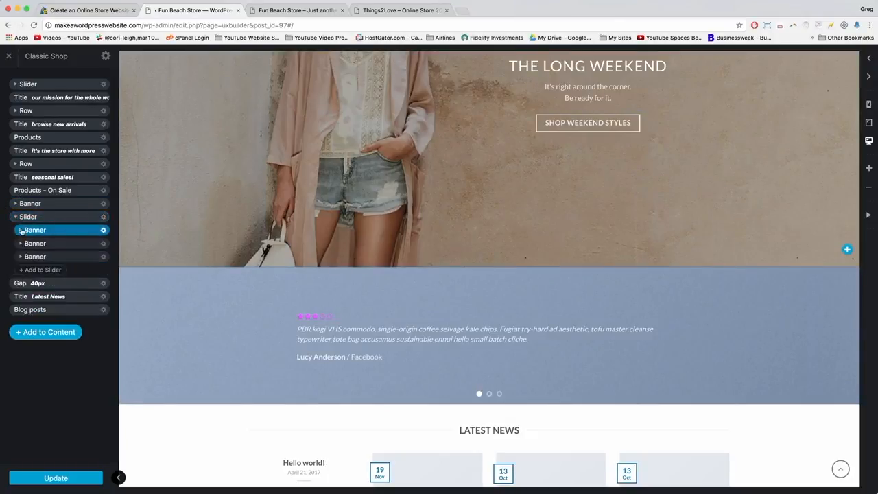
pyautogui.click(21, 231)
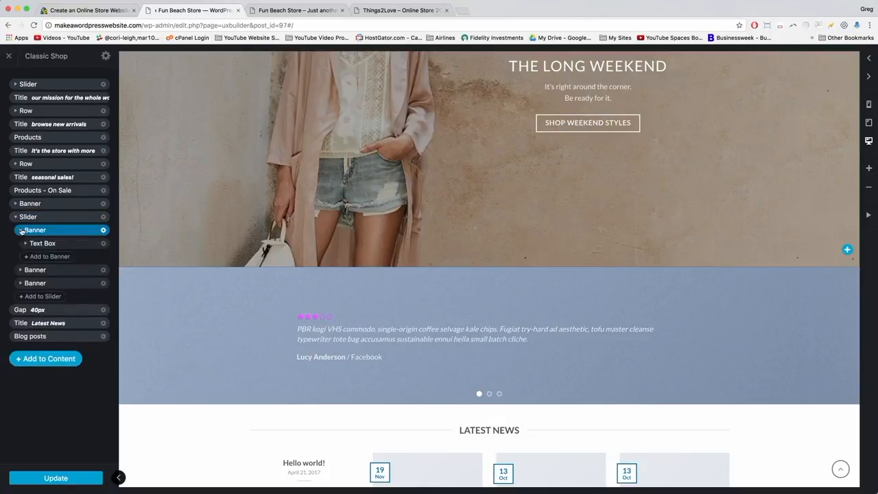
pyautogui.click(21, 231)
pyautogui.click(21, 232)
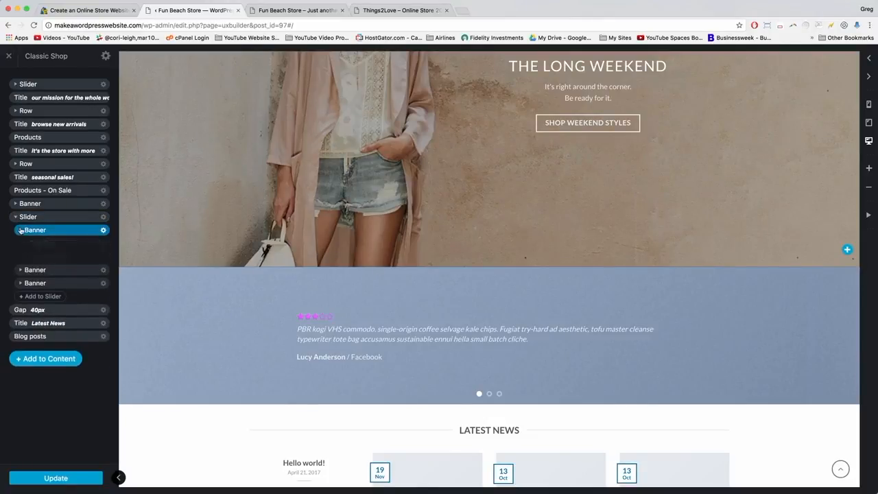
pyautogui.click(25, 244)
pyautogui.click(25, 244)
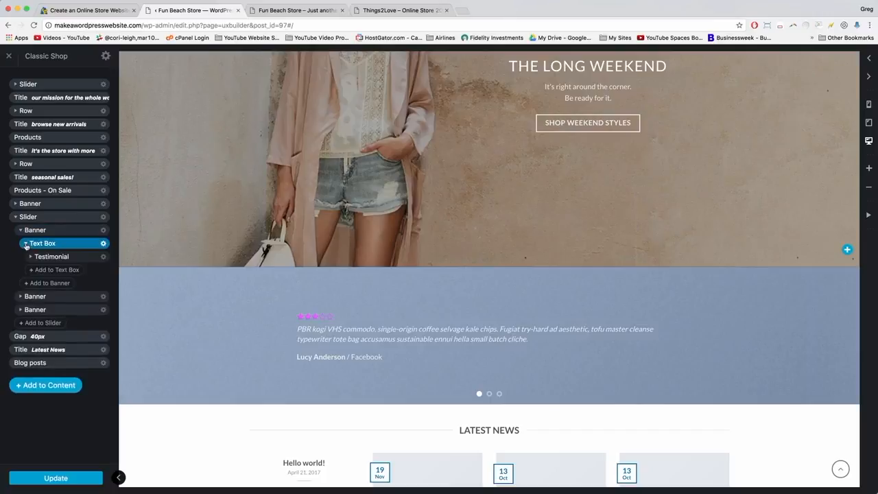
# Inspect the testimonial and its quote text, then collapse back to the three banners.
pyautogui.click(30, 256)
pyautogui.click(30, 257)
pyautogui.click(38, 271)
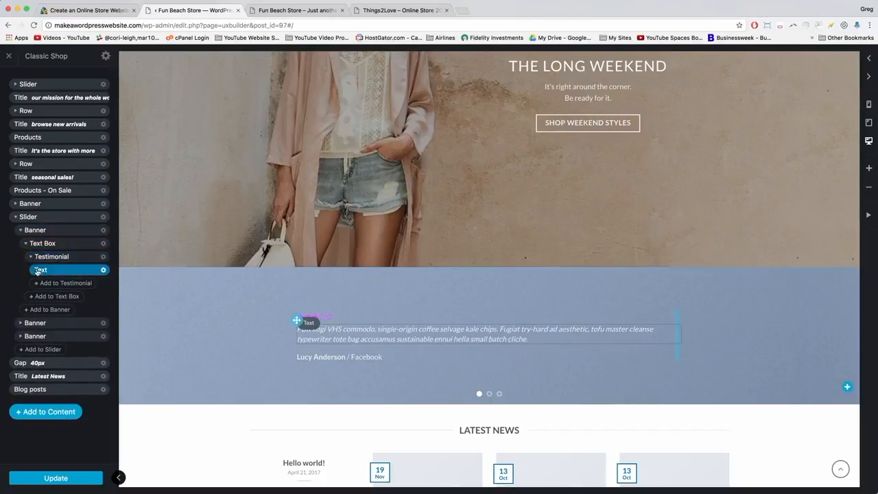
pyautogui.click(31, 258)
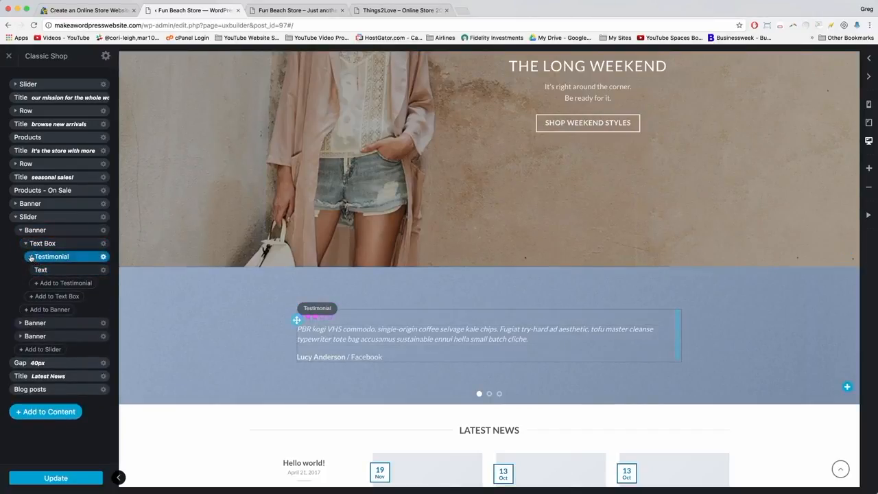
pyautogui.click(48, 270)
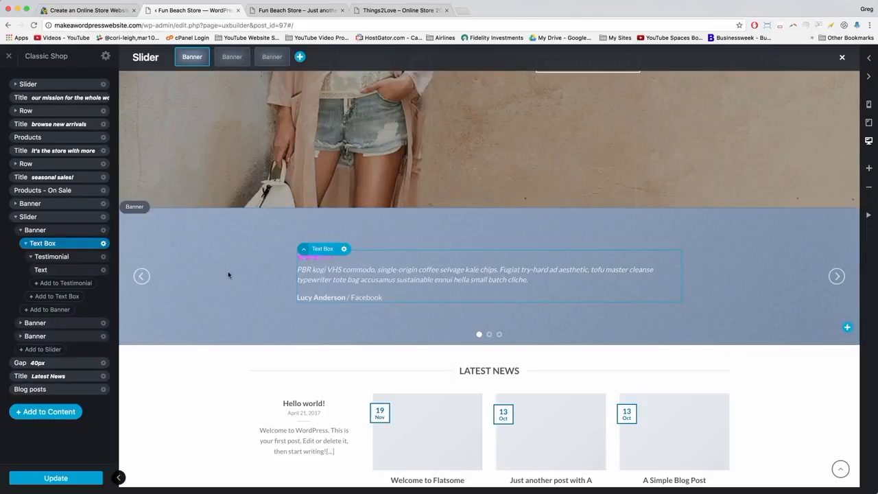
pyautogui.click(26, 244)
pyautogui.click(20, 232)
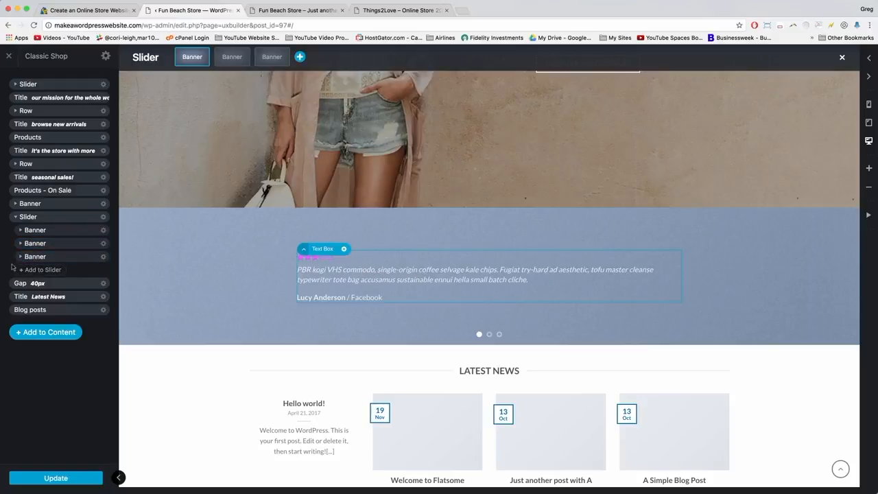
# Add a fourth banner using the Blank preset reading 'This is a simple banner'.
pyautogui.click(38, 270)
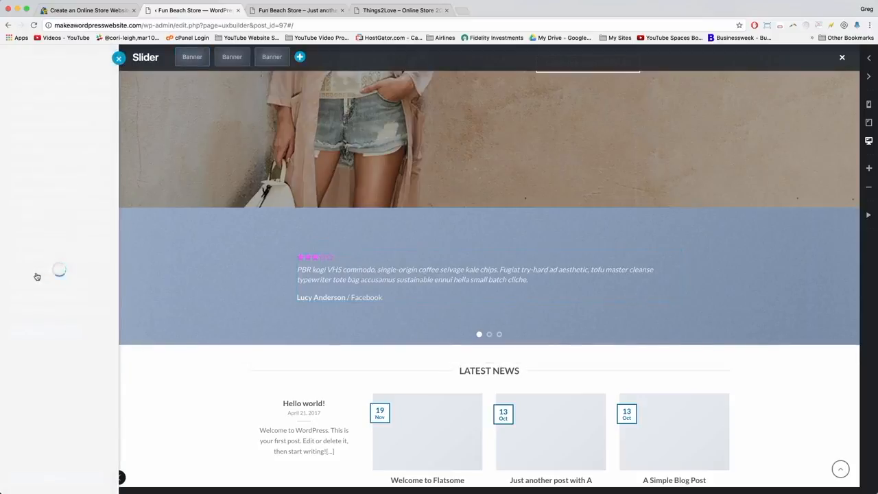
pyautogui.click(28, 149)
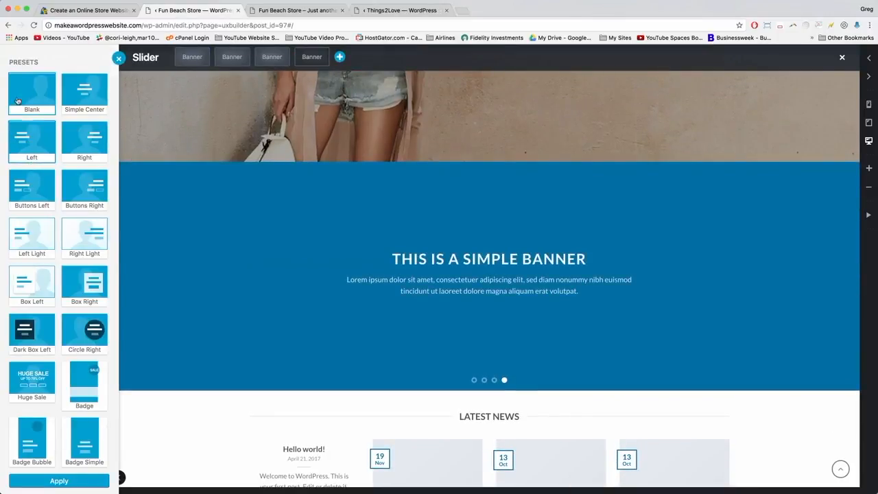
pyautogui.click(93, 331)
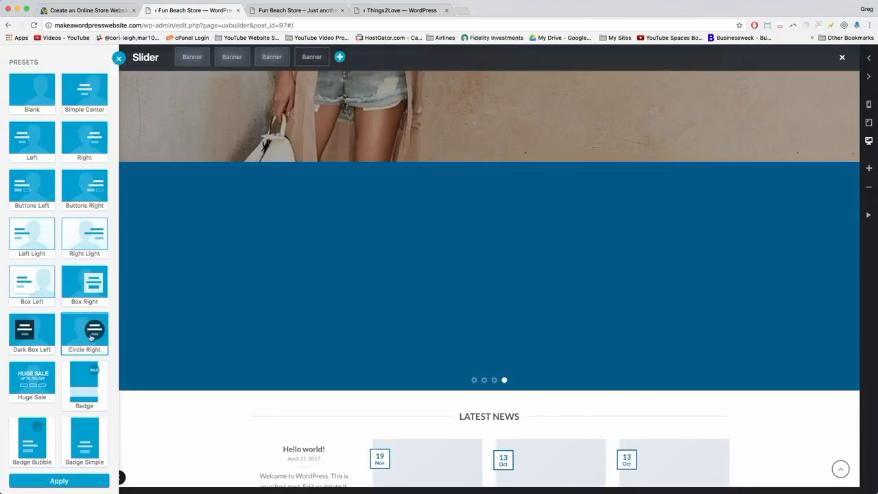
pyautogui.click(80, 228)
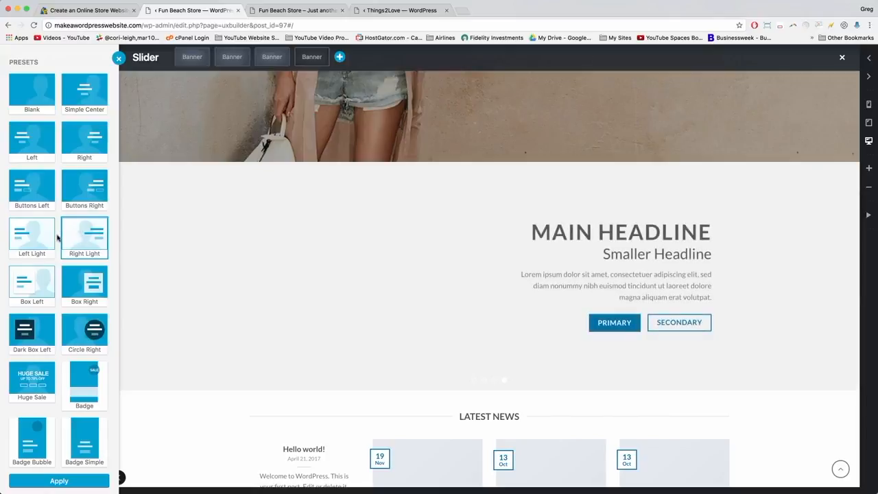
pyautogui.click(33, 237)
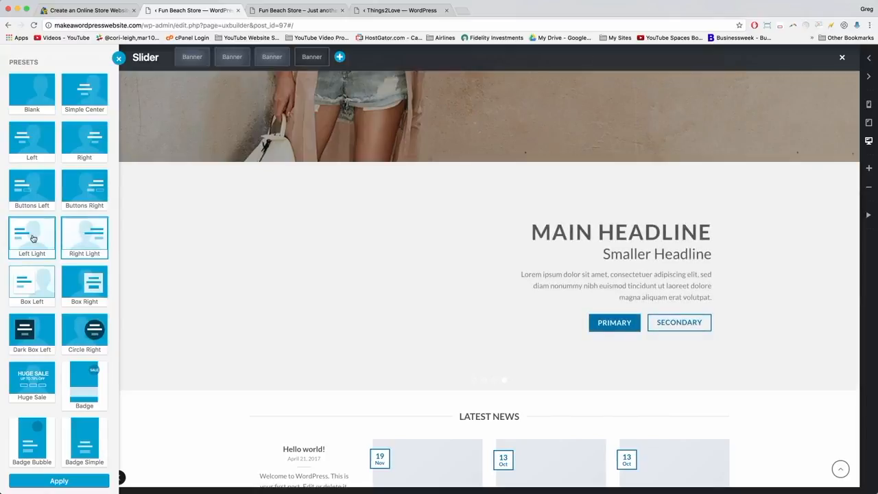
pyautogui.click(31, 301)
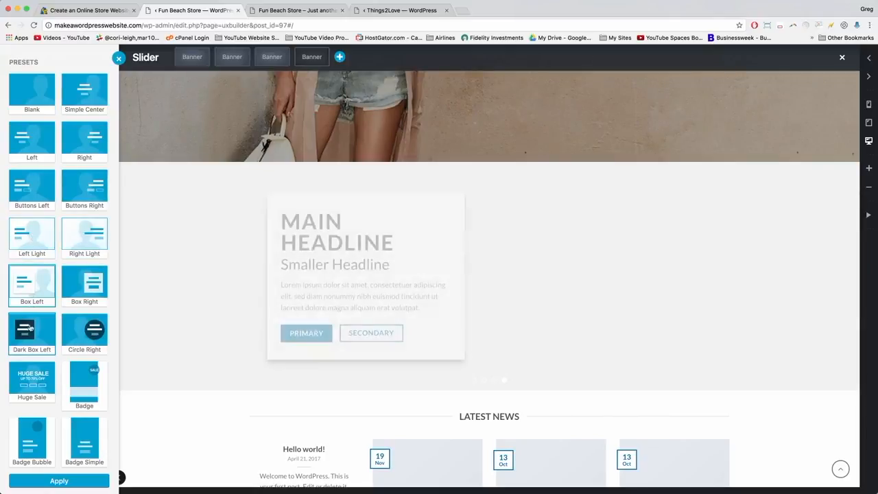
pyautogui.click(27, 91)
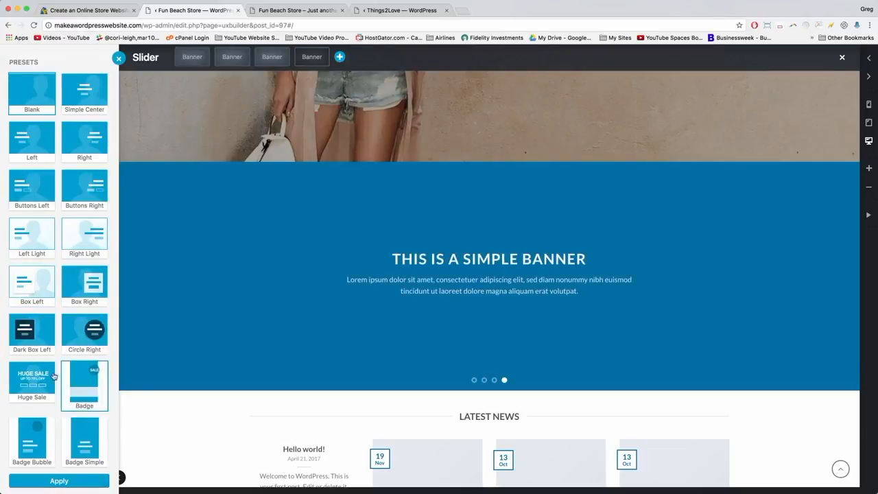
pyautogui.click(59, 482)
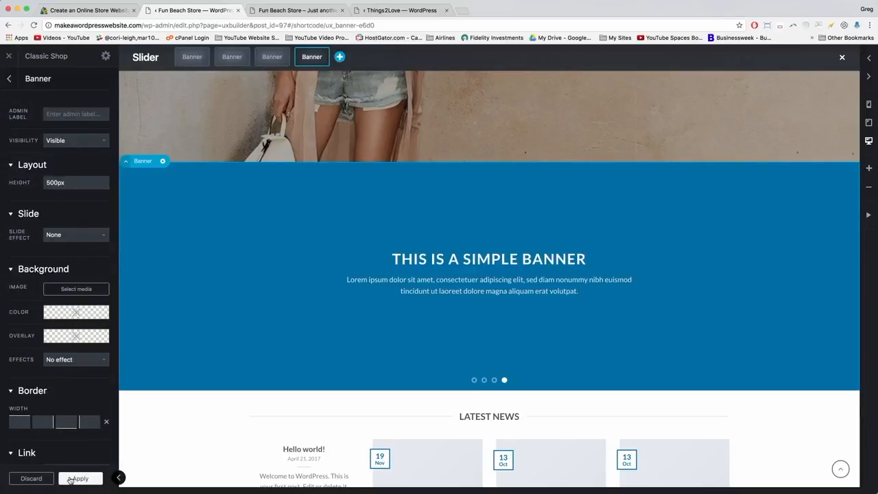
pyautogui.click(70, 481)
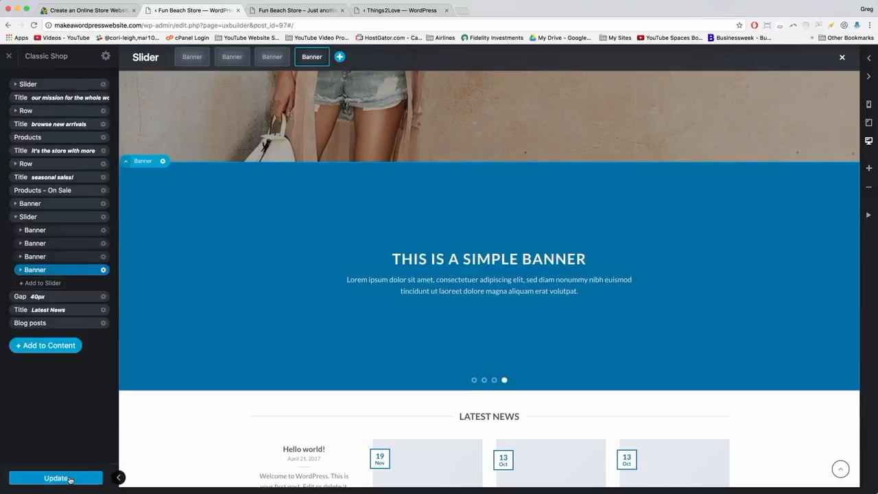
# Delete the placeholder Text element inside the fourth banner's Text Box.
pyautogui.click(20, 270)
pyautogui.click(31, 283)
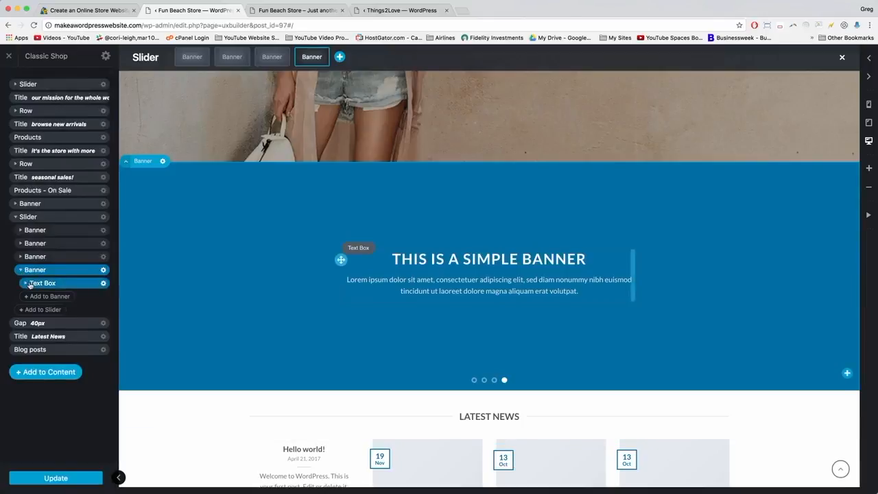
pyautogui.click(25, 284)
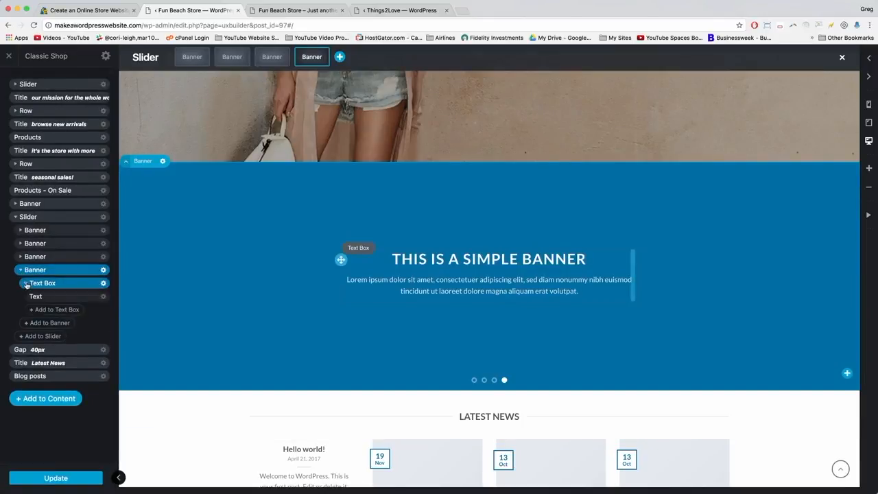
pyautogui.click(57, 297)
pyautogui.click(26, 286)
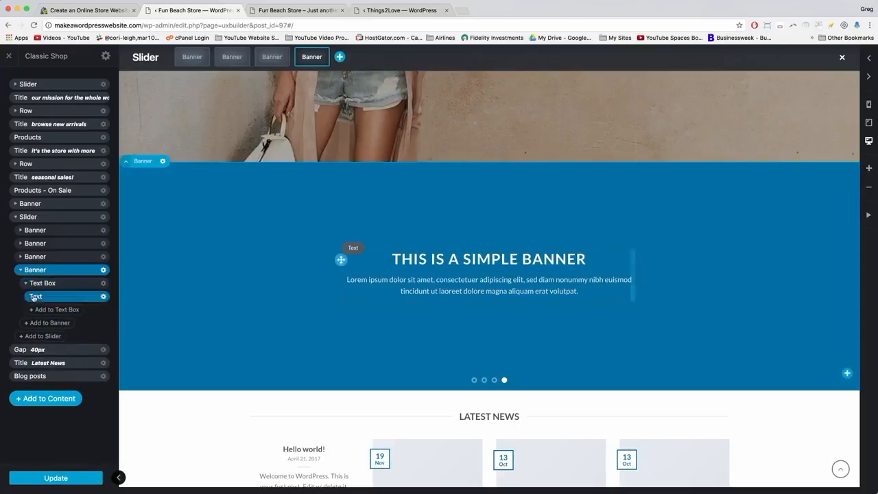
pyautogui.click(104, 296)
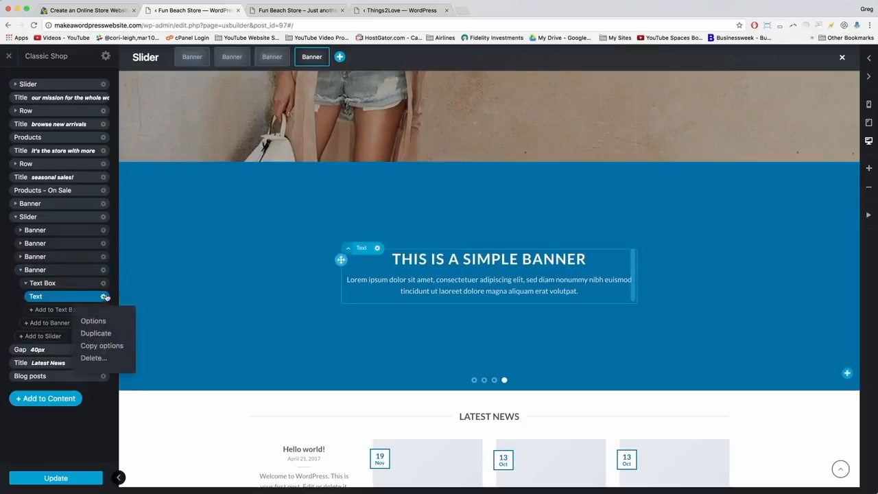
pyautogui.click(94, 358)
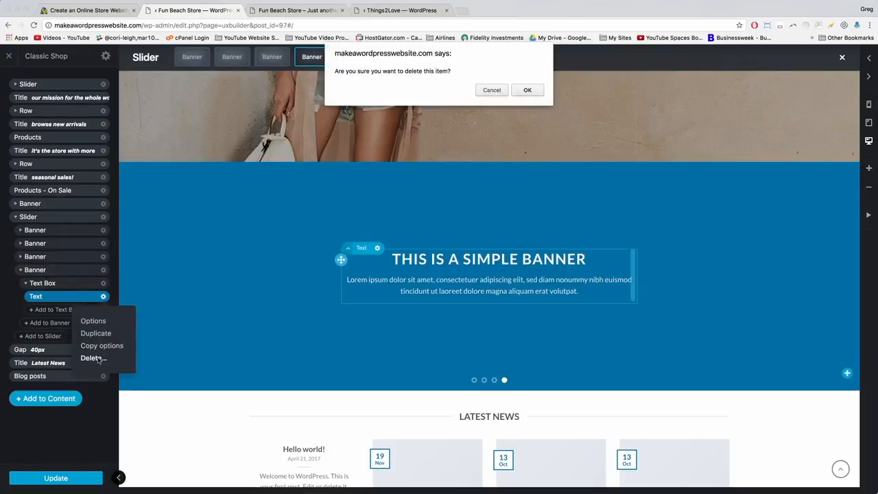
pyautogui.click(528, 91)
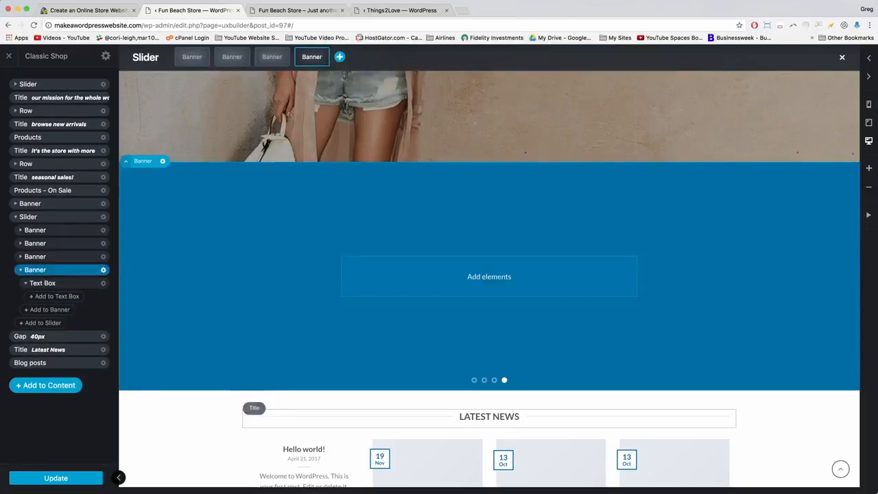
# Insert a Testimonial element into the fourth banner's text box and select its Text.
pyautogui.click(66, 298)
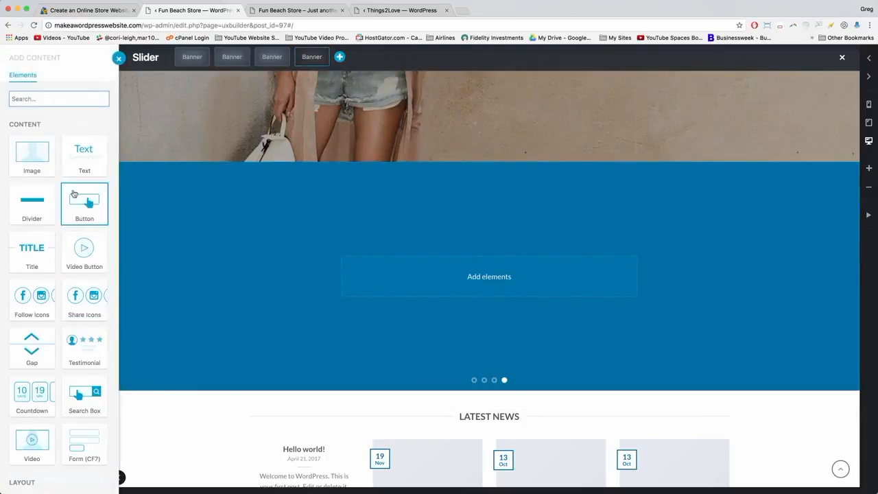
pyautogui.scroll(-1, 48, 255)
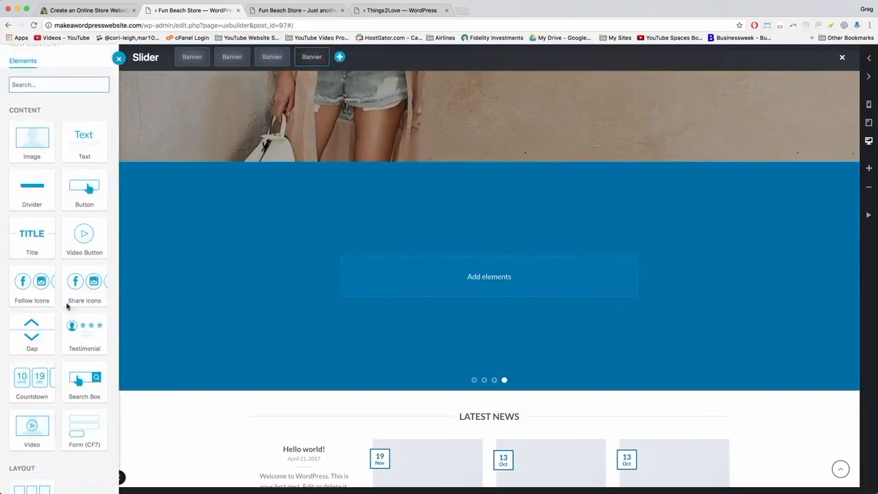
pyautogui.click(82, 337)
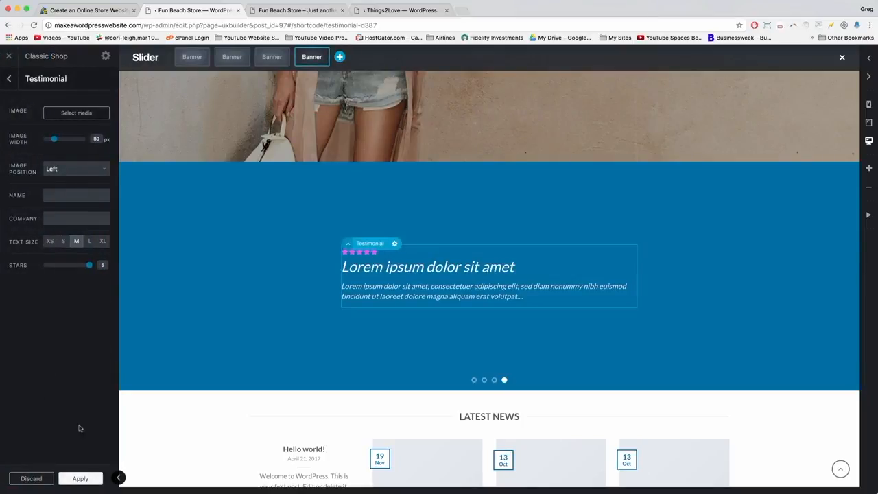
pyautogui.click(82, 480)
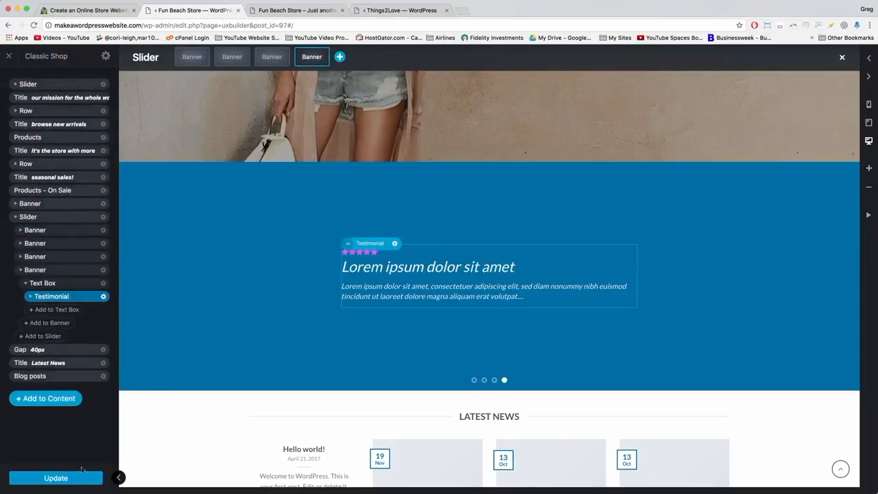
pyautogui.click(32, 297)
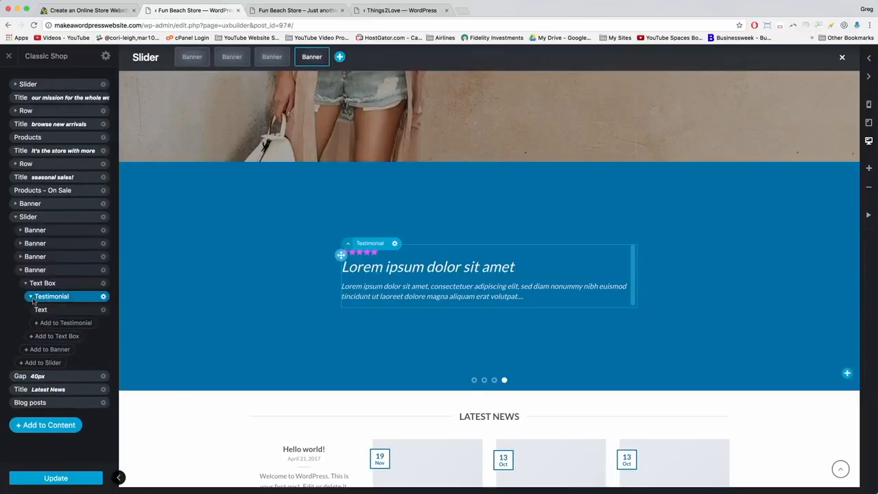
pyautogui.click(40, 310)
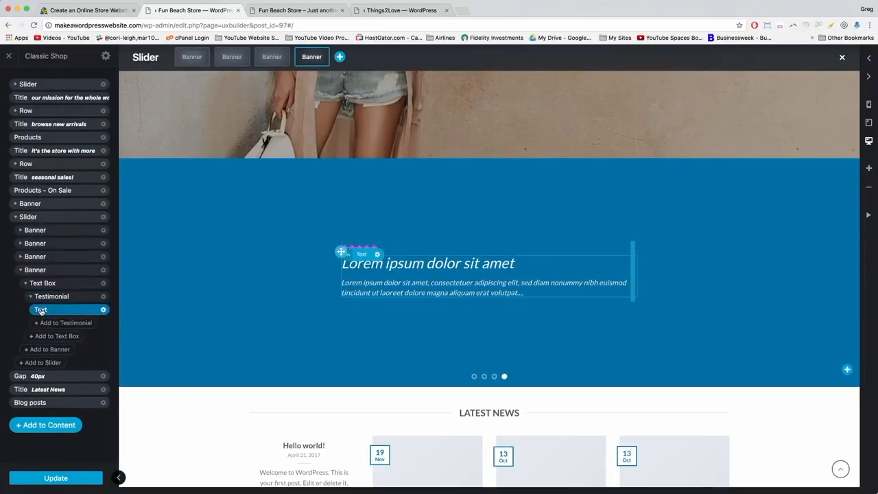
# Delete the <h3> heading and set the quote to 'Not a day goes by that I don't enjoy using my WordPress website with Flatsome!'.
pyautogui.click(405, 267)
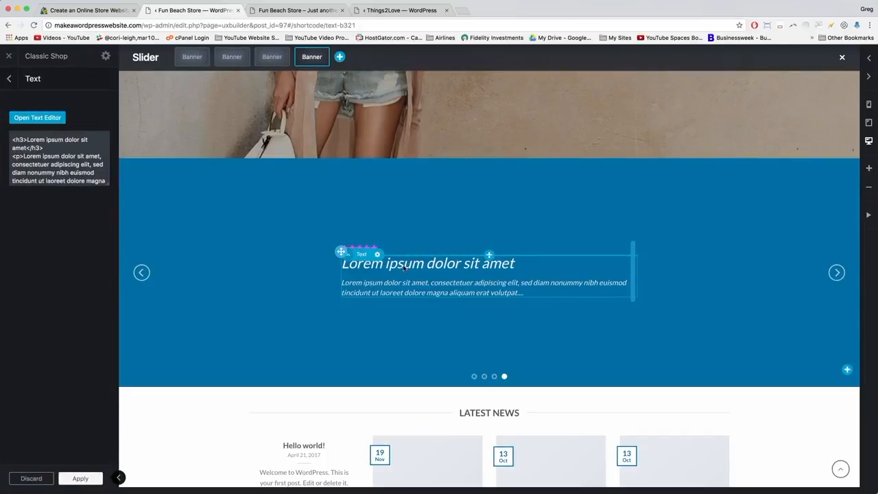
pyautogui.moveTo(107, 185); pyautogui.dragTo(108, 244)
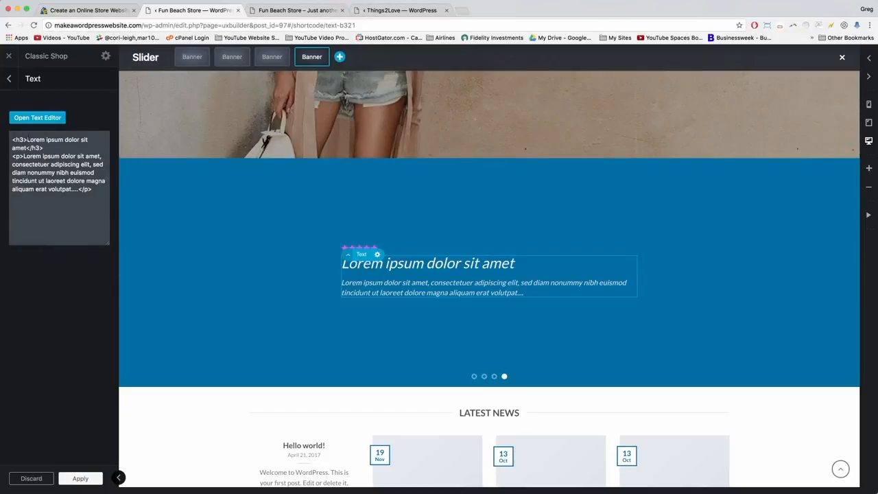
pyautogui.moveTo(27, 139); pyautogui.dragTo(26, 148)
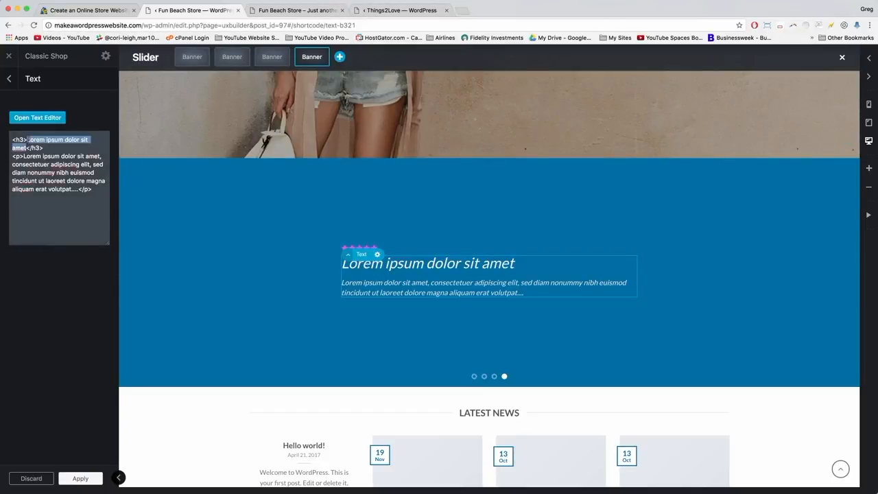
pyautogui.click(59, 148)
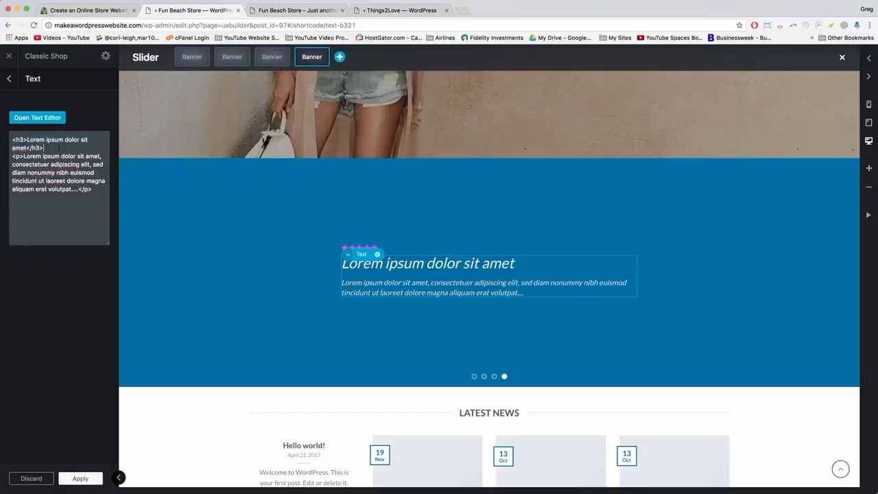
pyautogui.moveTo(27, 147)
pyautogui.mouseDown()
pyautogui.moveTo(11, 140)
pyautogui.moveTo(27, 139)
pyautogui.mouseUp()
pyautogui.click(52, 154)
pyautogui.moveTo(44, 148); pyautogui.dragTo(7, 139)
pyautogui.press('BackSpace')
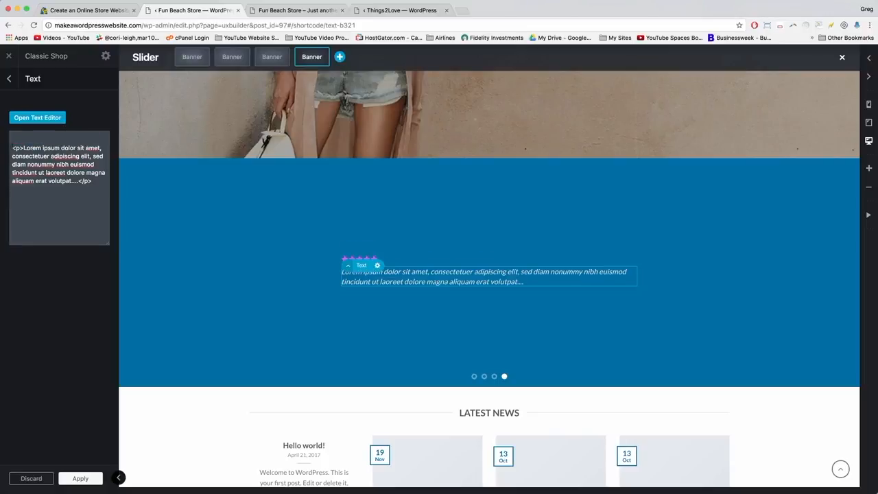
pyautogui.press('BackSpace')
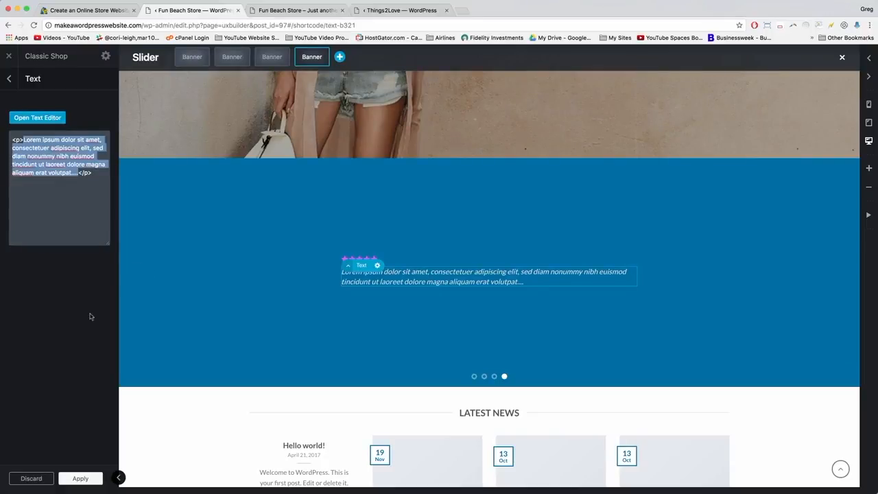
pyautogui.write('Not a day goes by t')
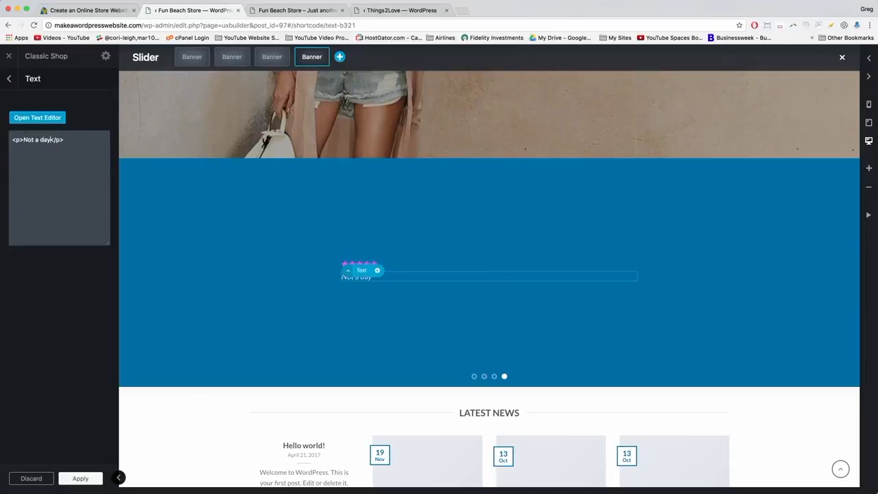
pyautogui.write("hat I don't enjoy usin")
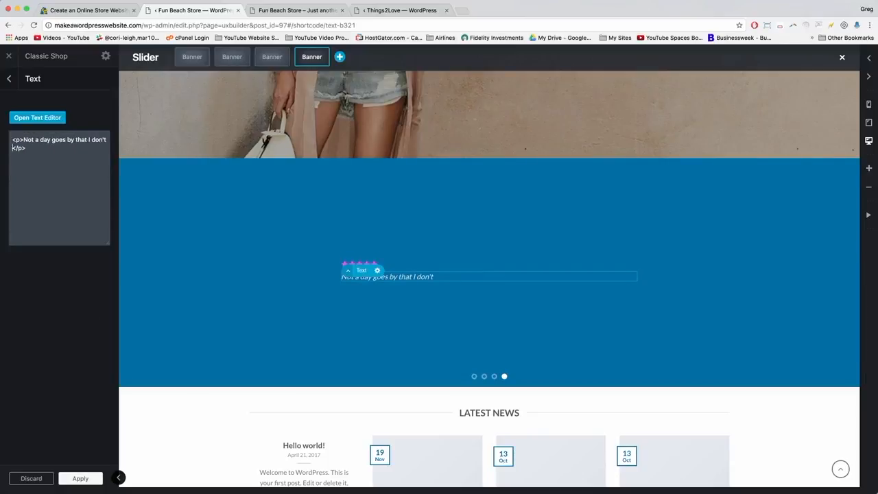
pyautogui.write('g my WordPress ')
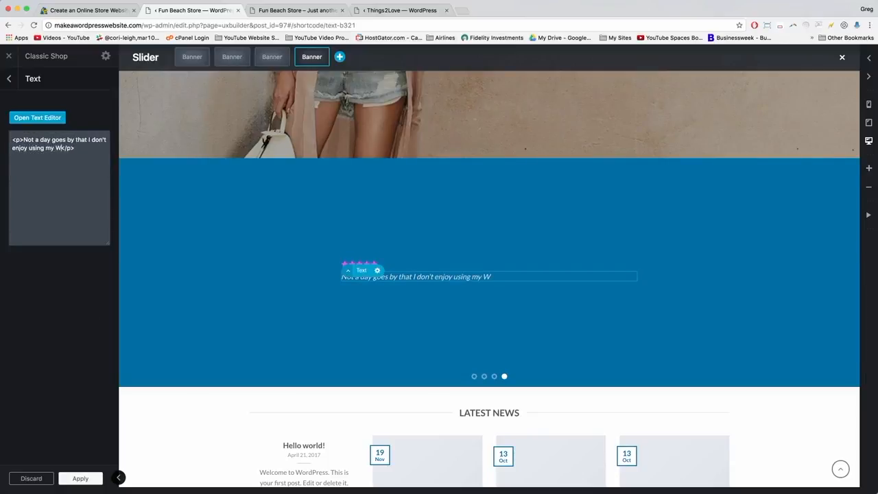
pyautogui.write('website with Flatso')
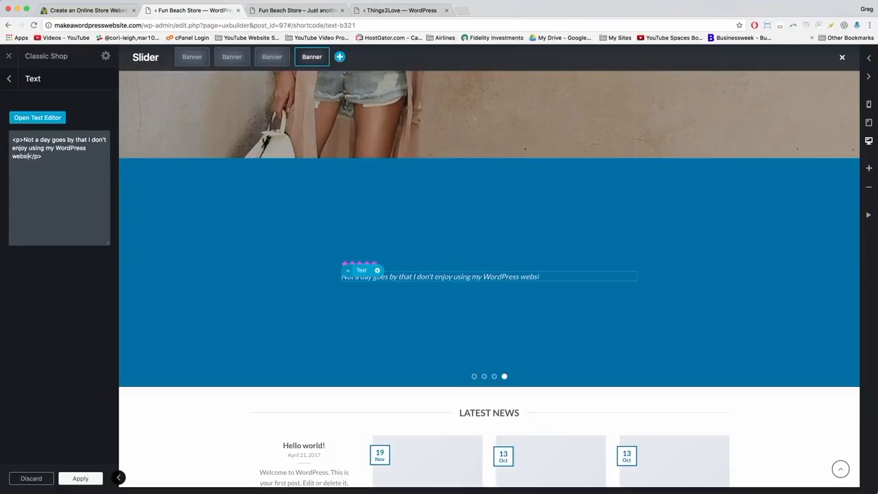
pyautogui.write('me!')
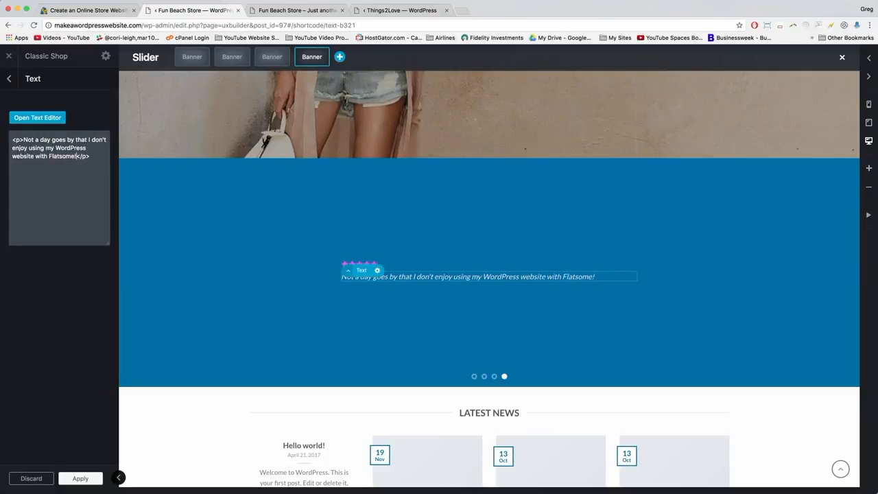
pyautogui.click(80, 479)
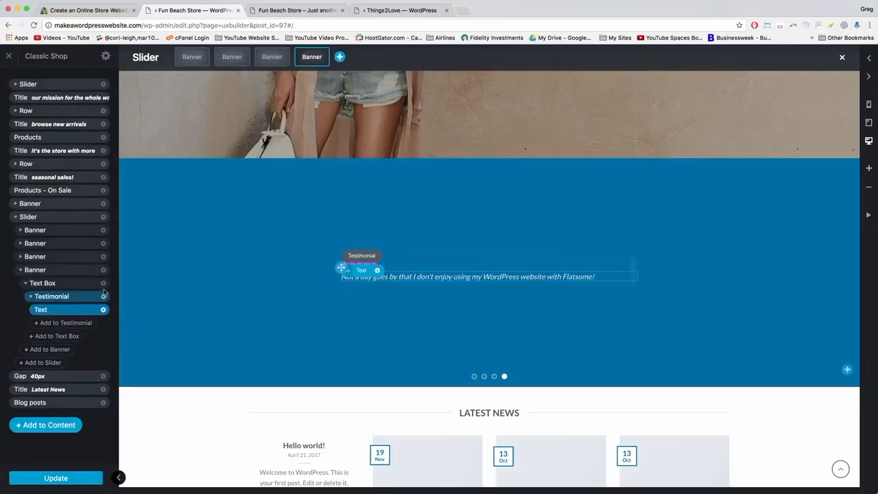
# Enter the reviewer's name and company YouTube in the testimonial options, then start choosing its image.
pyautogui.click(57, 296)
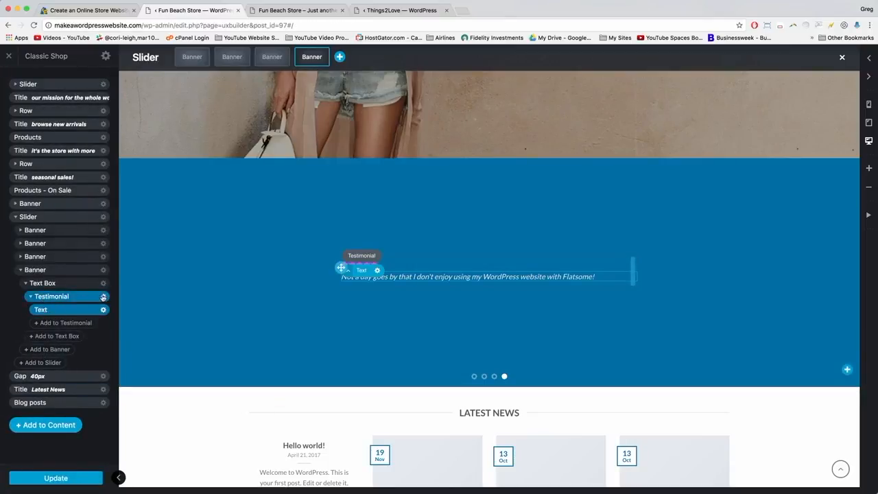
pyautogui.click(104, 296)
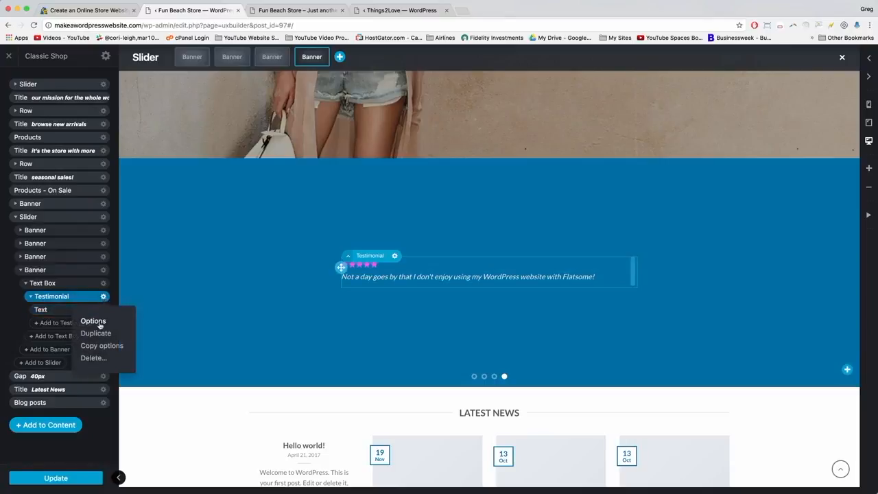
pyautogui.click(94, 321)
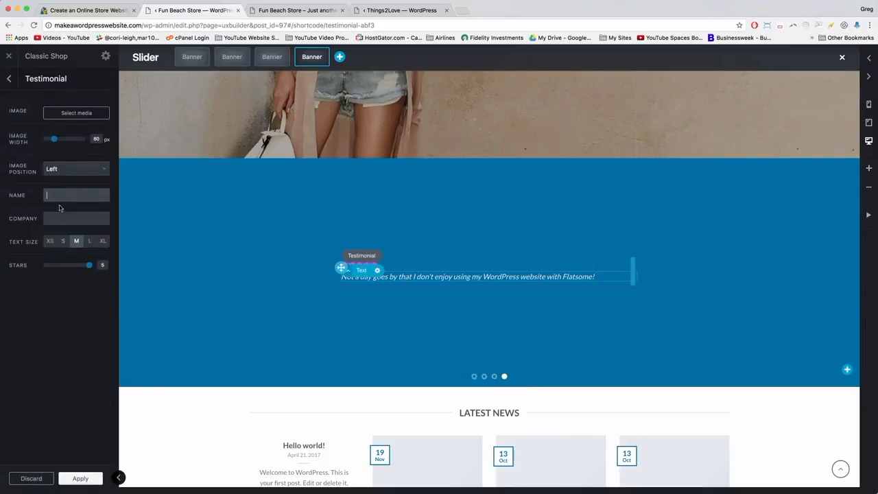
pyautogui.write('N')
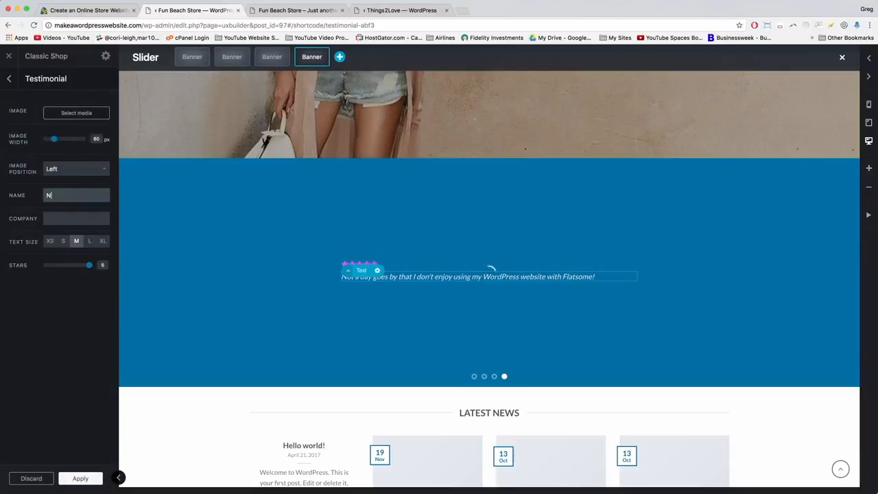
pyautogui.write('aray')
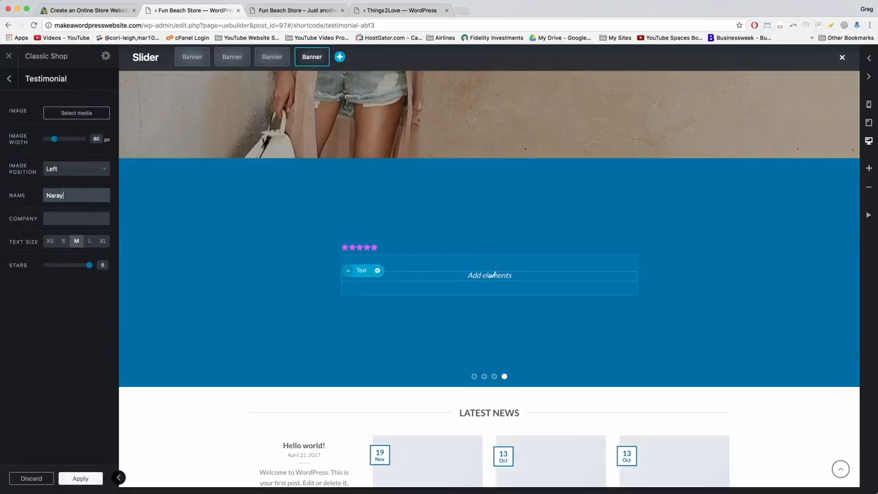
pyautogui.write('guy')
pyautogui.press('Tab')
pyautogui.write('You')
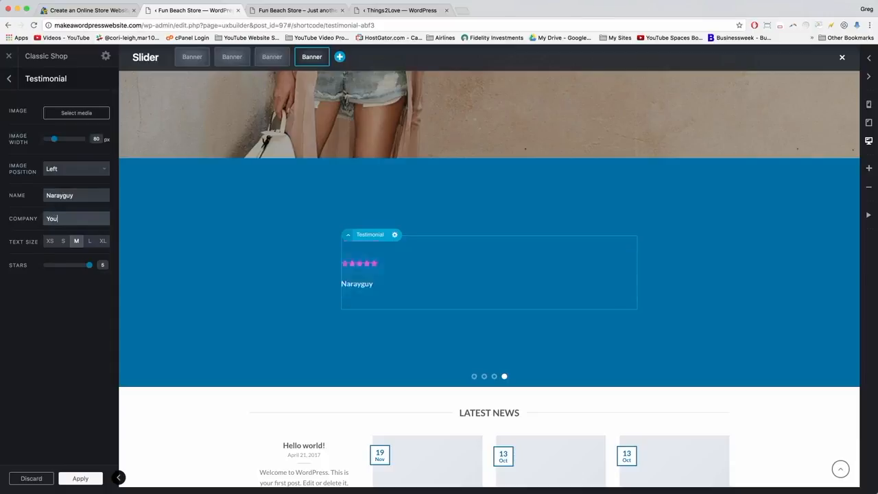
pyautogui.write('Tube')
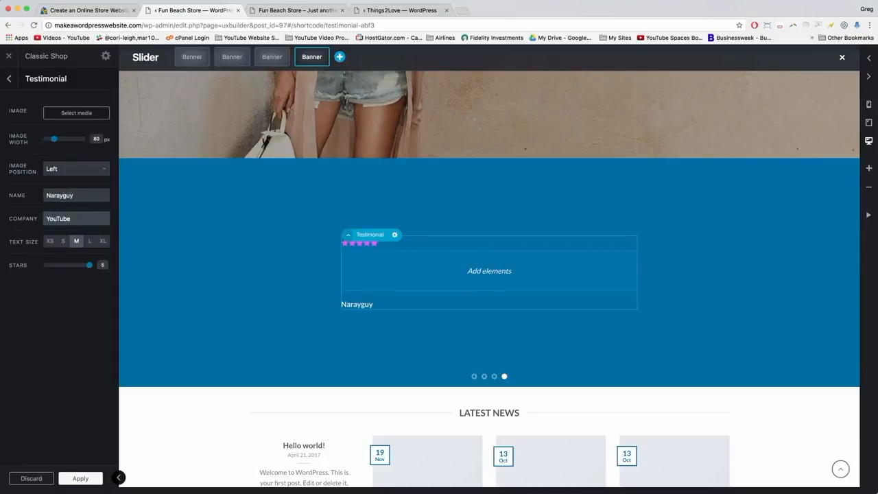
pyautogui.click(71, 320)
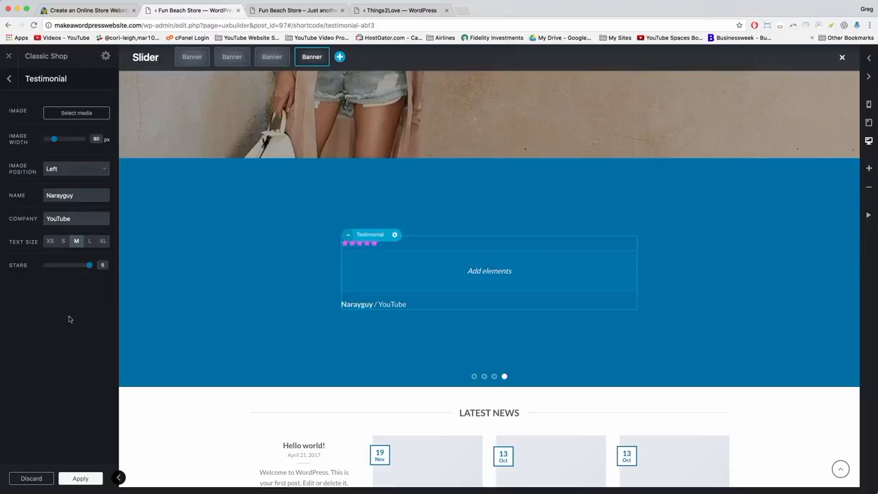
pyautogui.click(77, 113)
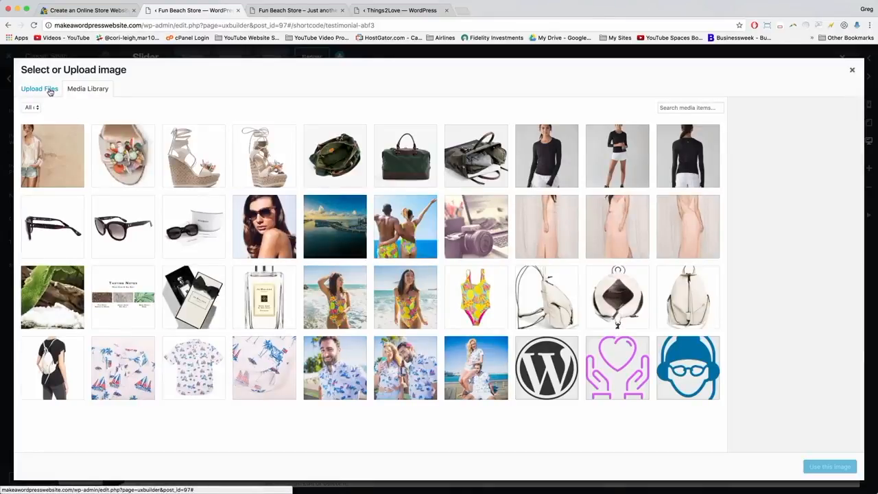
# Upload twitter-profile-pic.png and set it as the testimonial's portrait image.
pyautogui.click(45, 93)
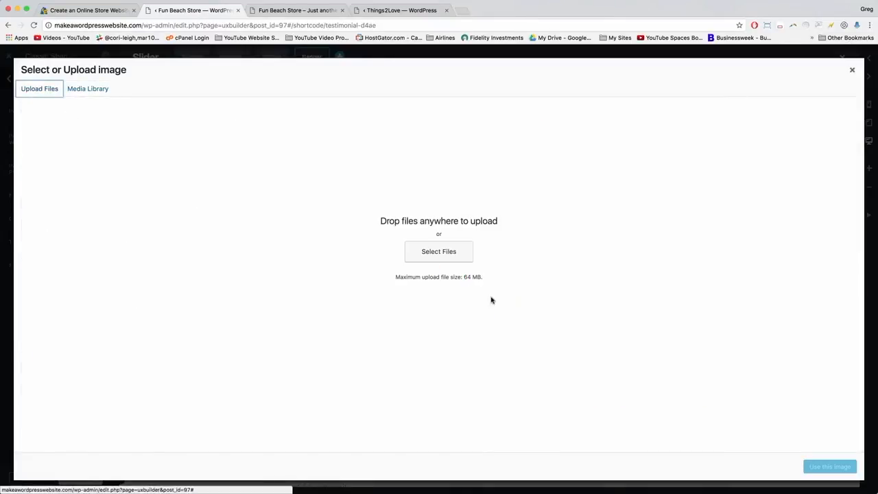
pyautogui.click(432, 252)
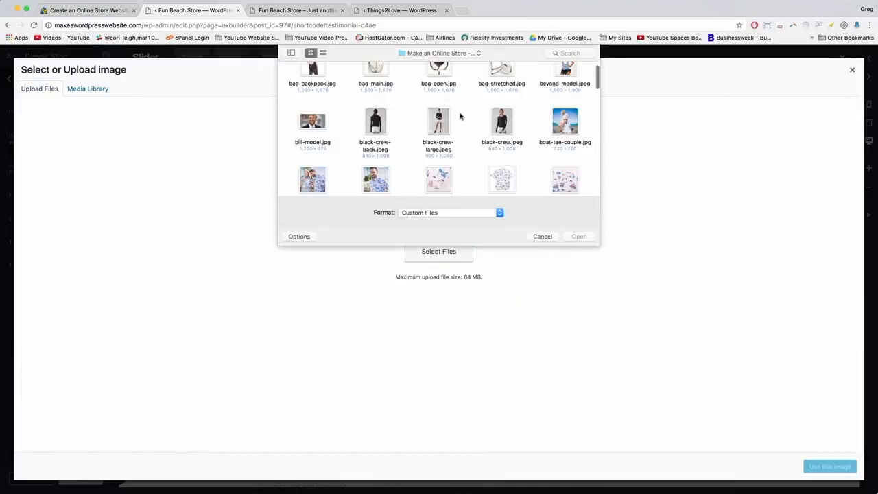
pyautogui.scroll(-3, 463, 114)
pyautogui.moveTo(598, 250); pyautogui.dragTo(773, 482)
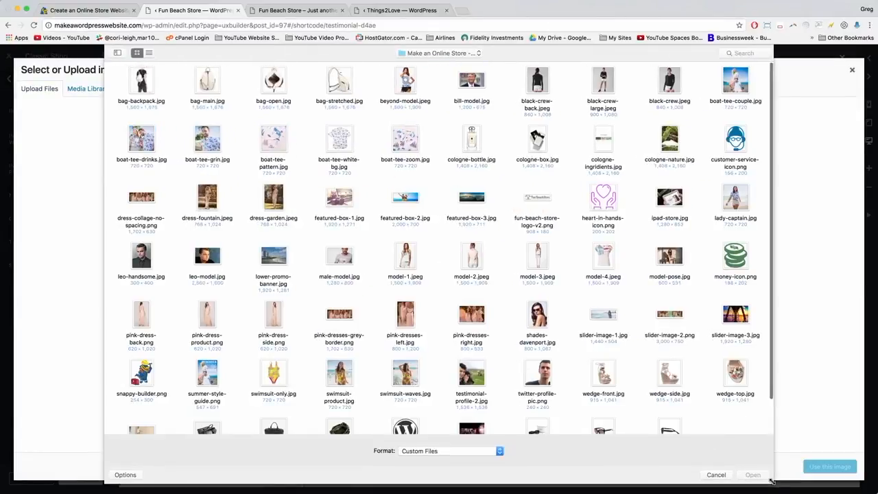
pyautogui.doubleClick(538, 378)
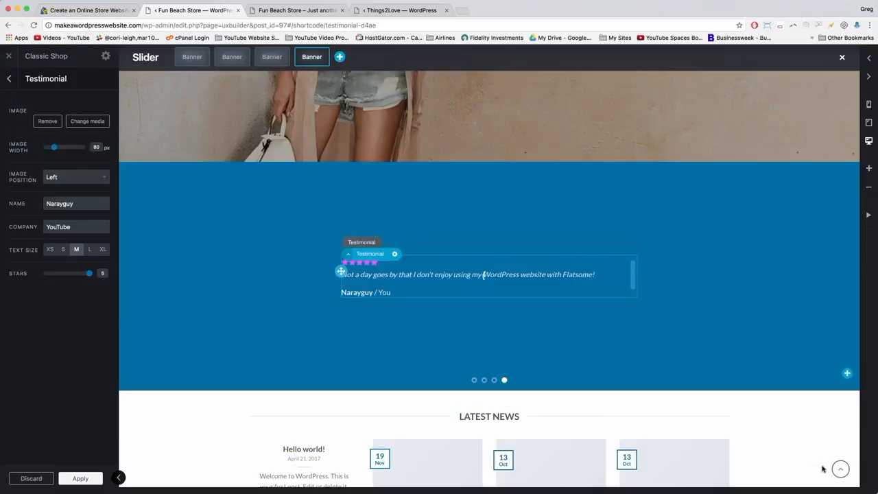
pyautogui.click(824, 468)
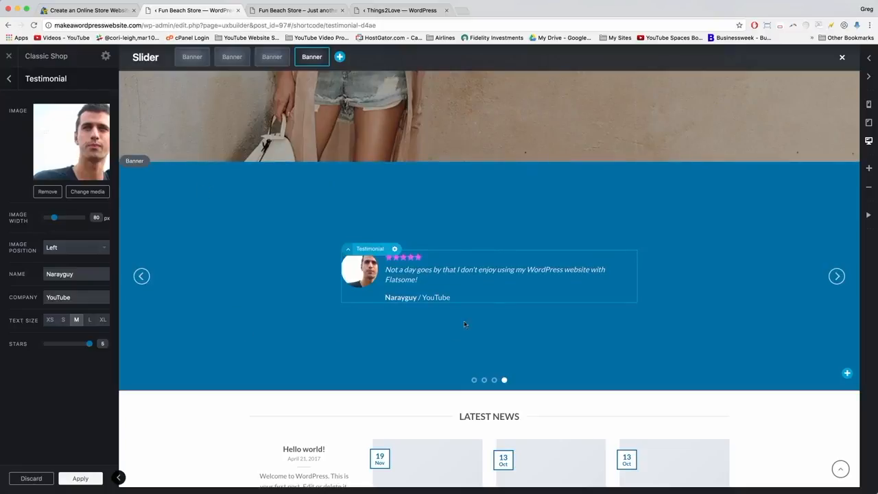
# Change the blue banner's layout height from 500px to 300px.
pyautogui.click(165, 182)
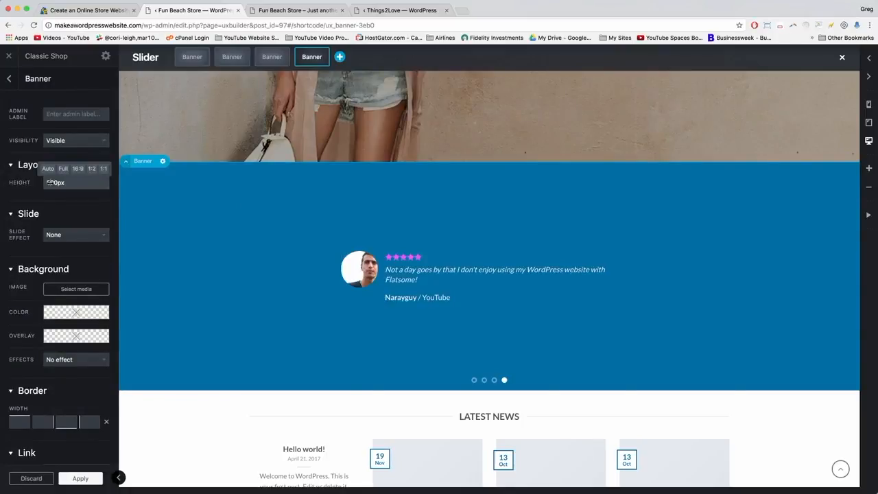
pyautogui.press('BackSpace')
pyautogui.write('3')
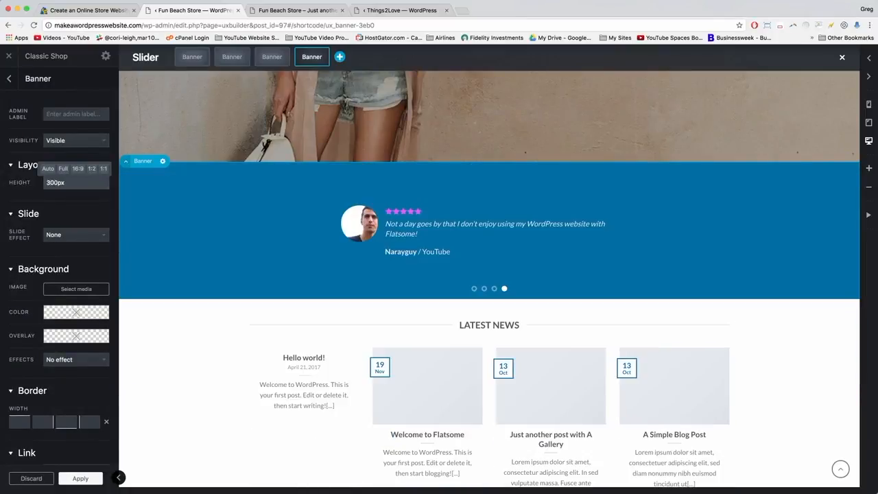
pyautogui.click(80, 478)
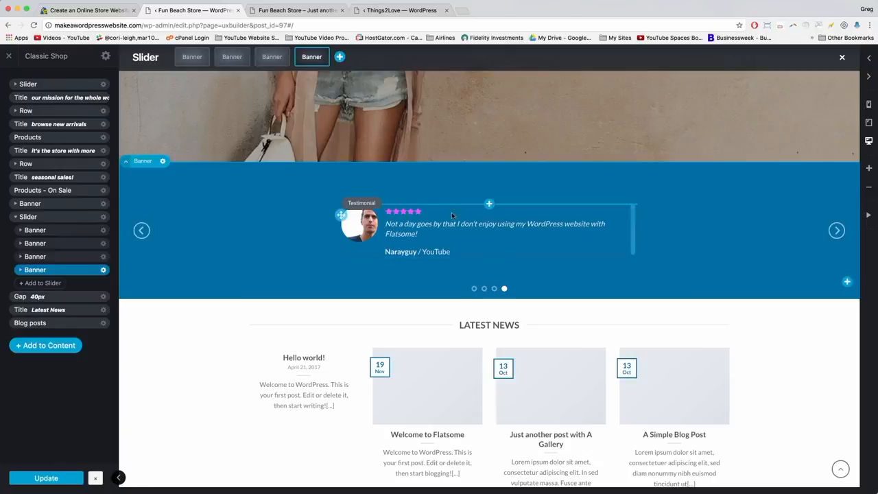
pyautogui.click(140, 231)
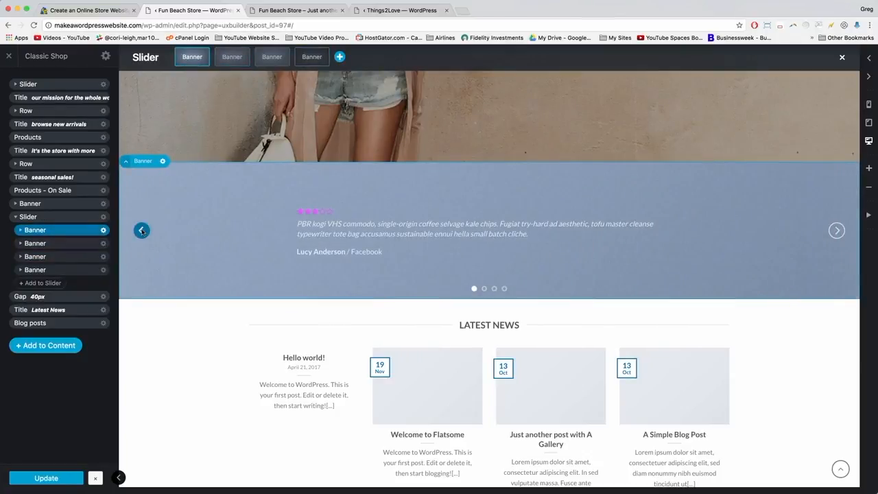
pyautogui.click(141, 231)
pyautogui.click(141, 231)
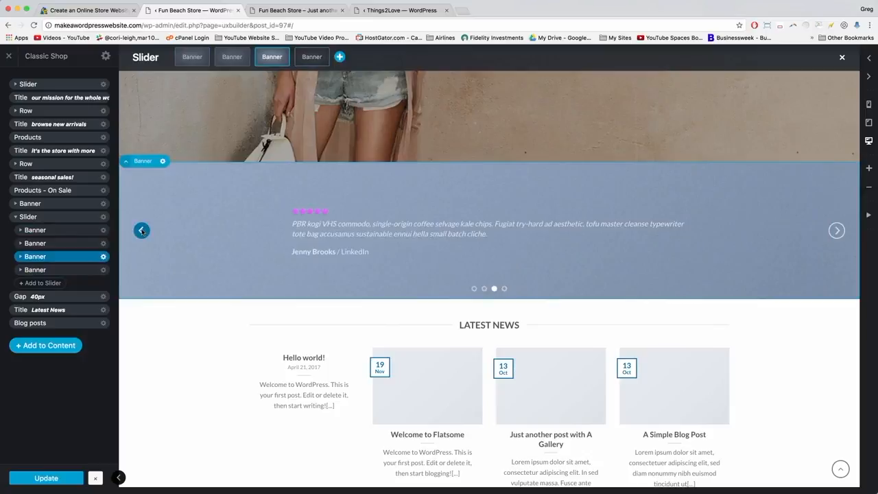
pyautogui.click(142, 231)
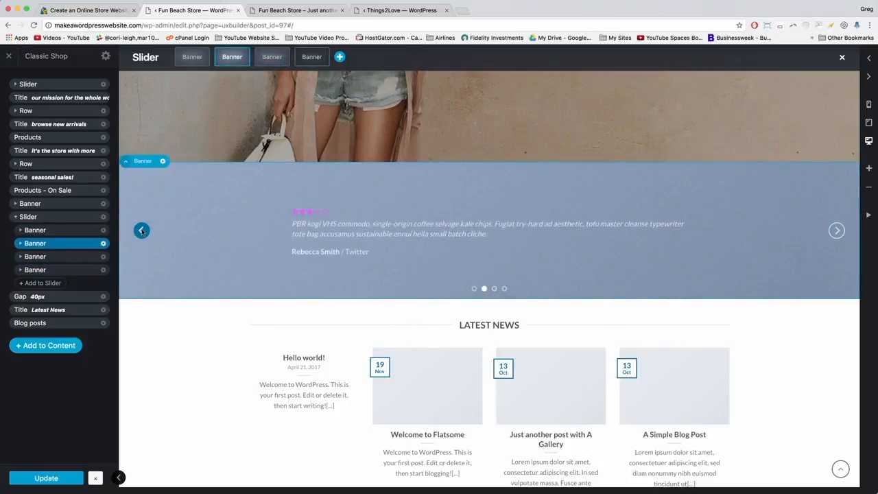
pyautogui.click(141, 231)
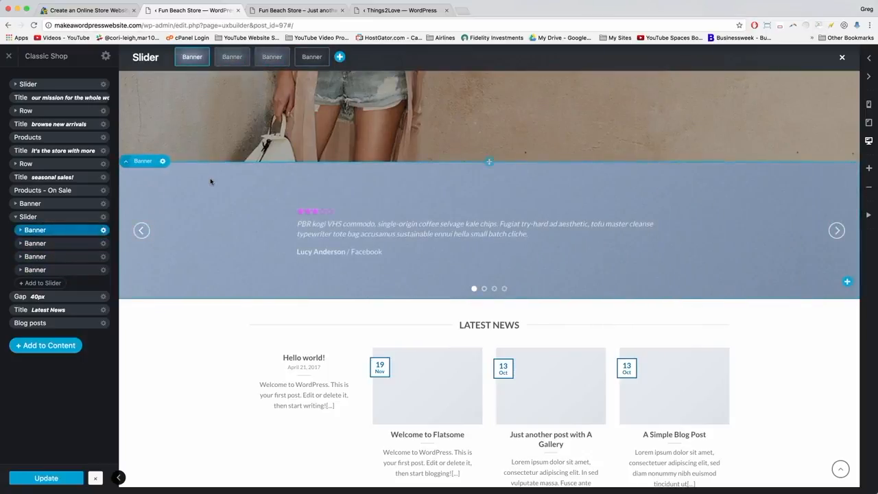
pyautogui.click(142, 231)
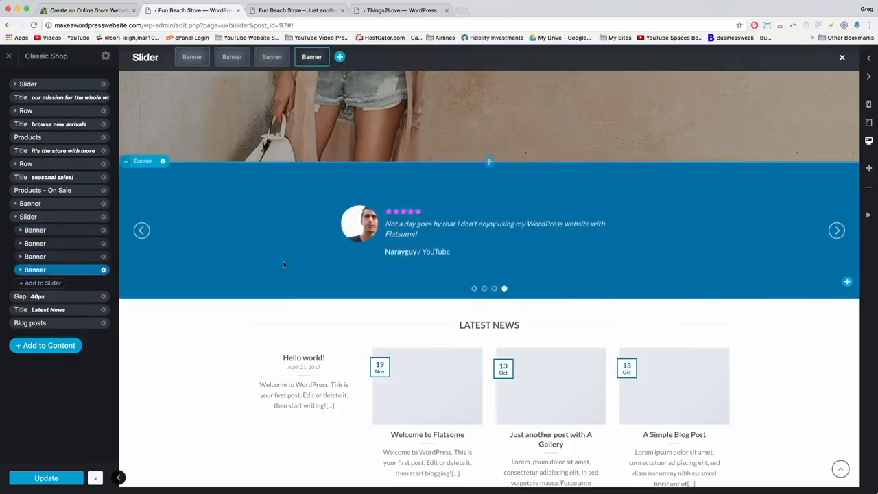
# Duplicate the fourth banner as a fifth slide and reload the UX Builder page.
pyautogui.click(104, 271)
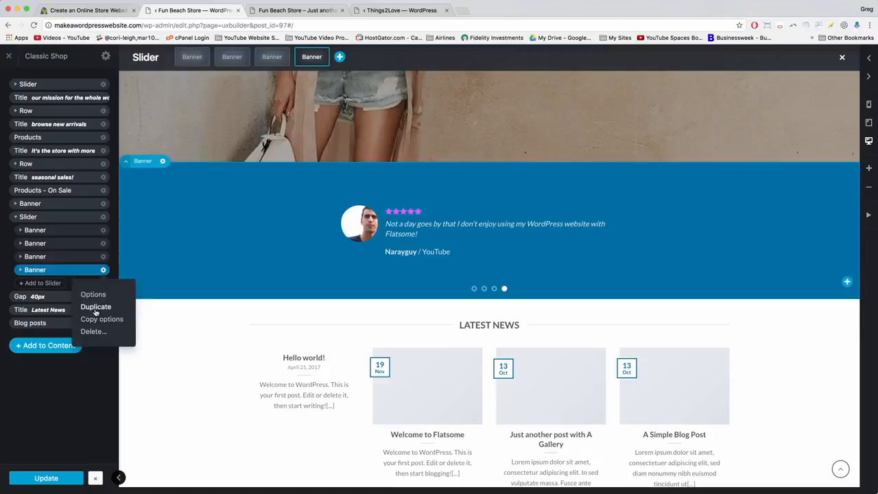
pyautogui.click(95, 312)
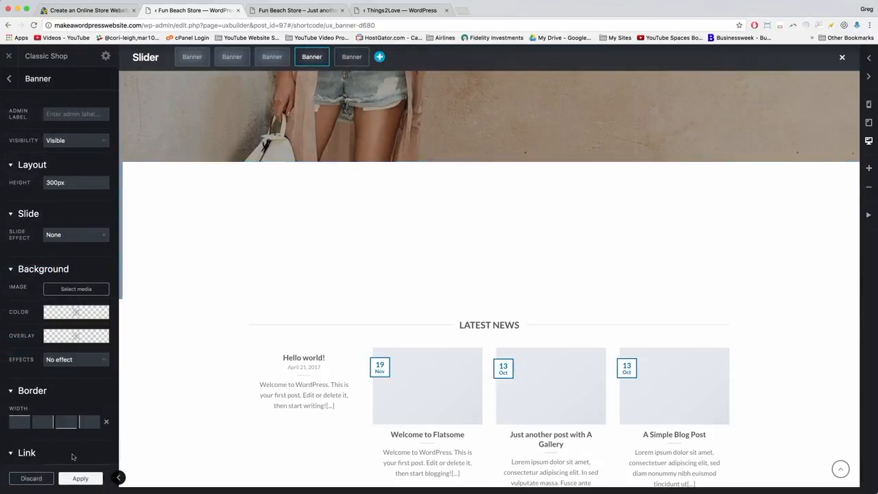
pyautogui.click(79, 479)
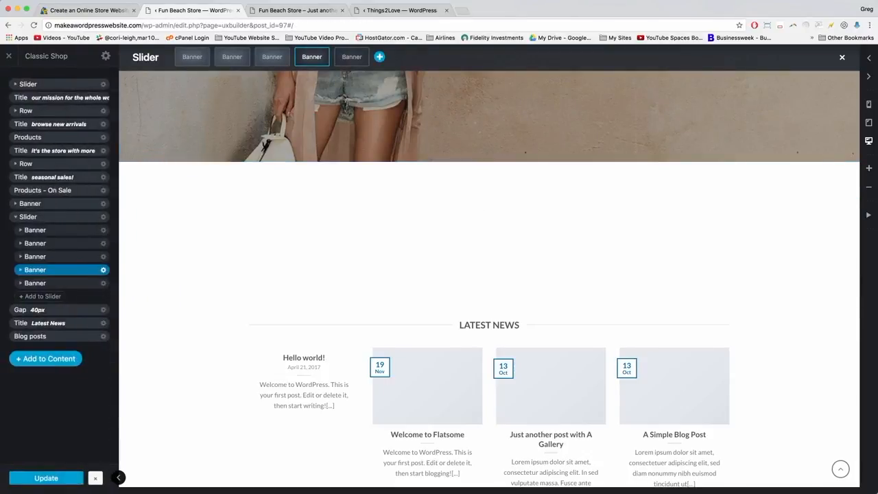
pyautogui.click(21, 282)
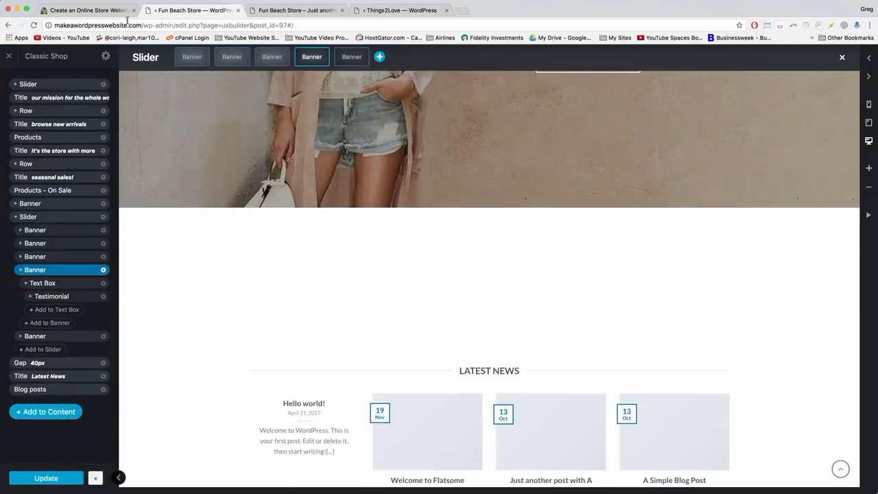
pyautogui.click(127, 25)
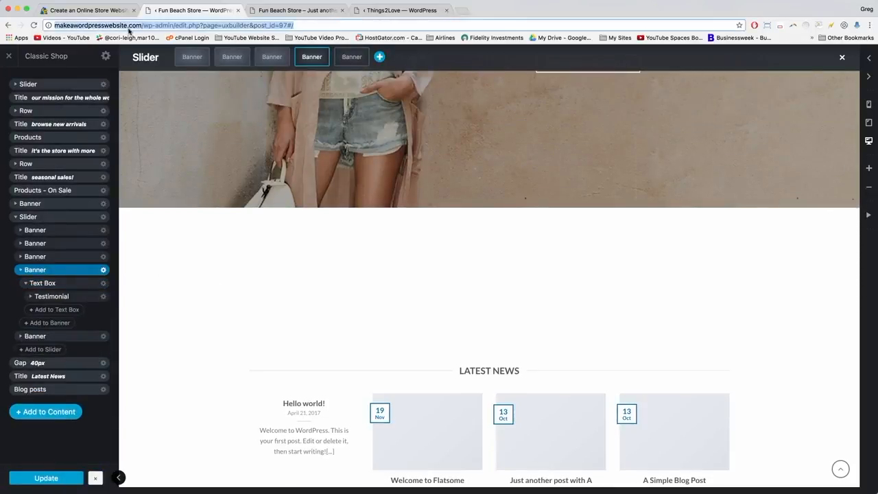
pyautogui.press('Return')
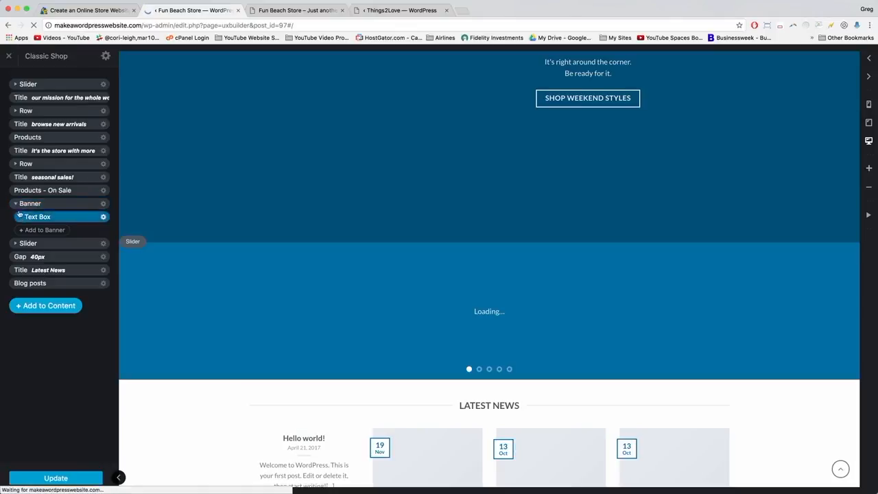
pyautogui.click(16, 205)
# Delete the three placeholder banners from the testimonial slider, leaving two slides.
pyautogui.click(16, 218)
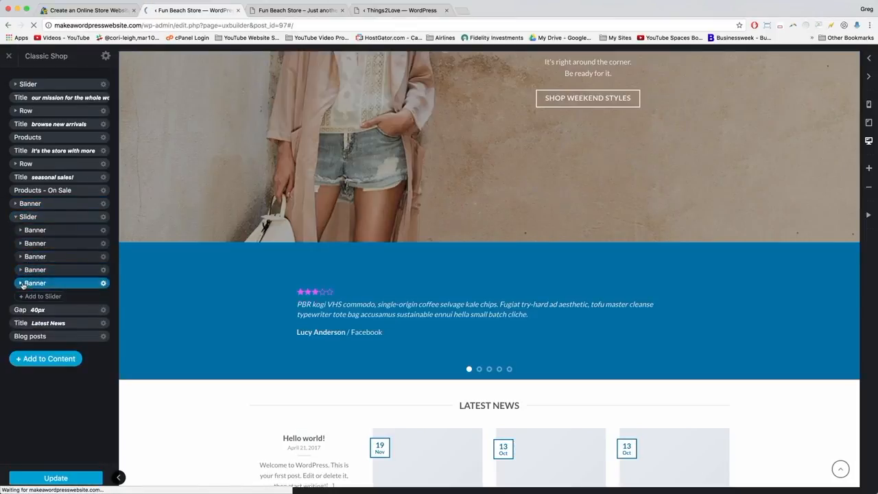
pyautogui.click(45, 272)
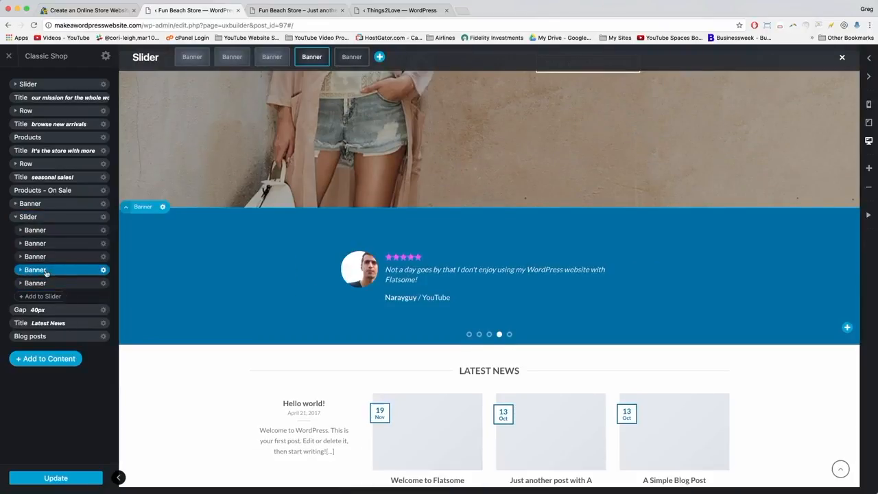
pyautogui.click(104, 231)
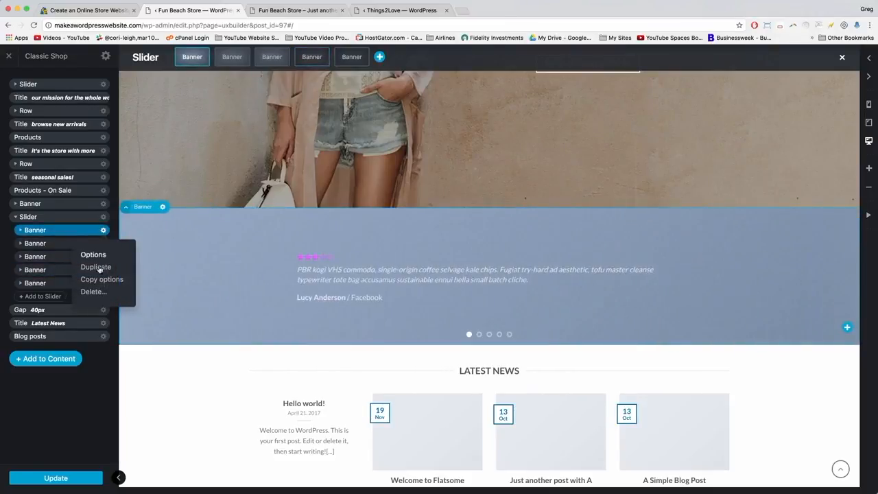
pyautogui.click(94, 292)
pyautogui.press('Return')
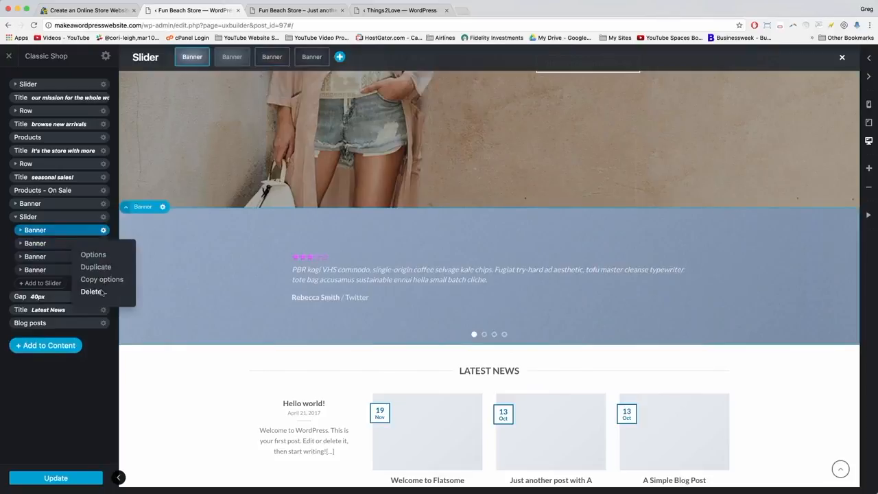
pyautogui.click(94, 291)
pyautogui.press('Return')
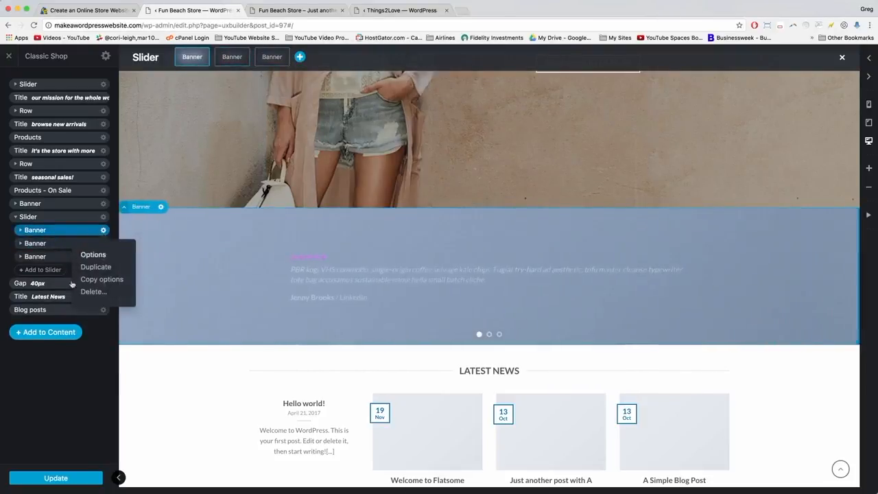
pyautogui.click(88, 292)
pyautogui.press('Return')
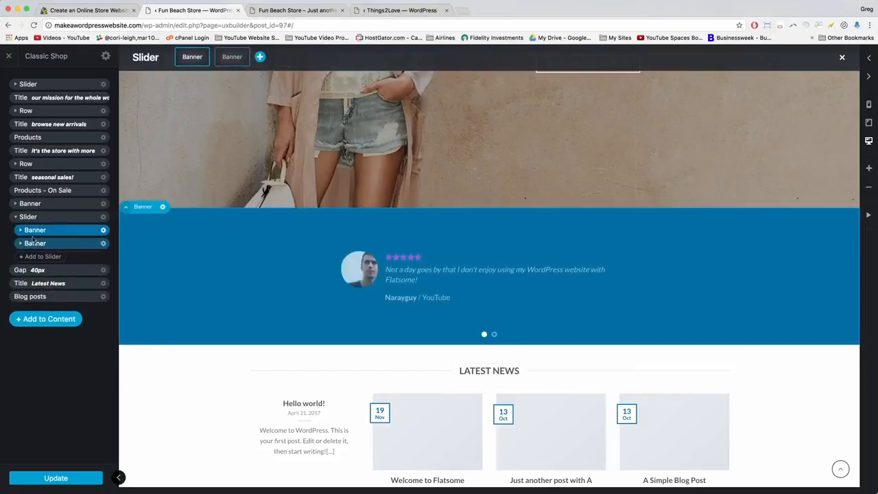
# Duplicate the second slide into a third slide and save the page with Update.
pyautogui.click(80, 247)
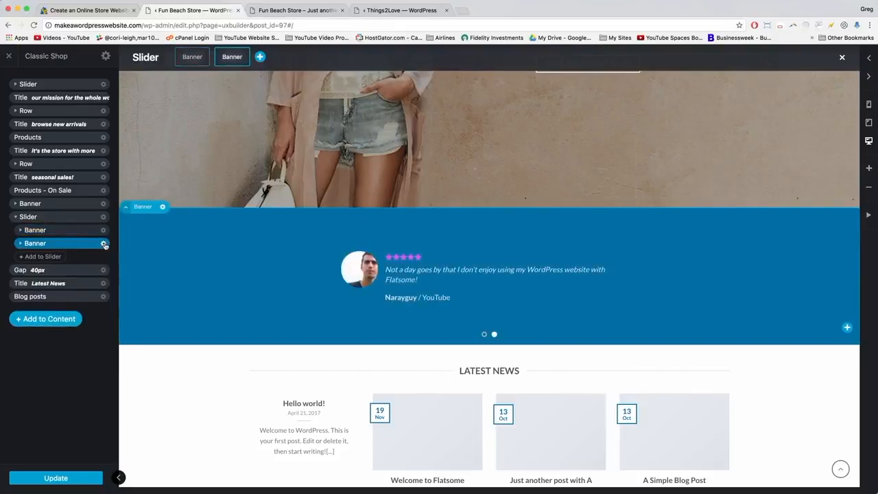
pyautogui.click(103, 243)
pyautogui.click(95, 281)
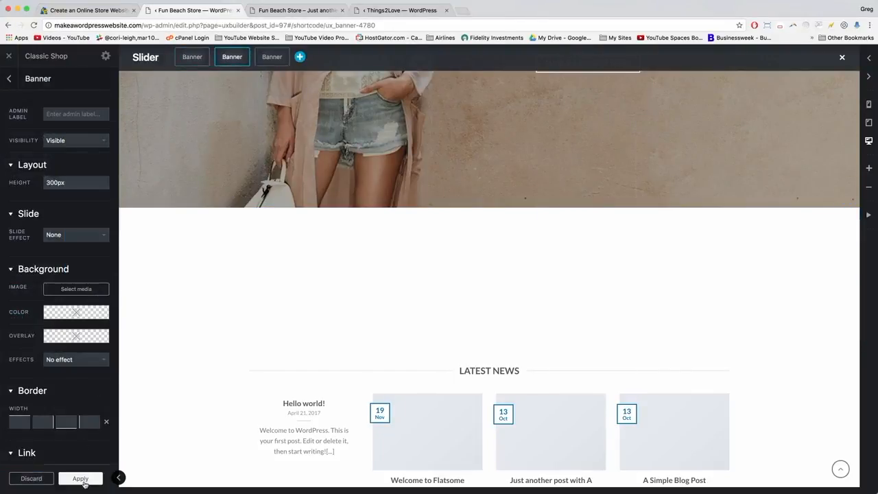
pyautogui.click(80, 479)
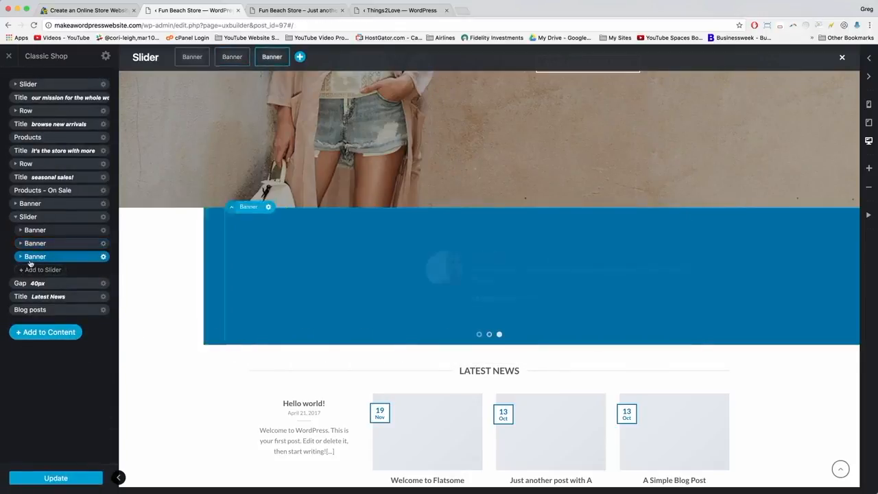
pyautogui.click(30, 230)
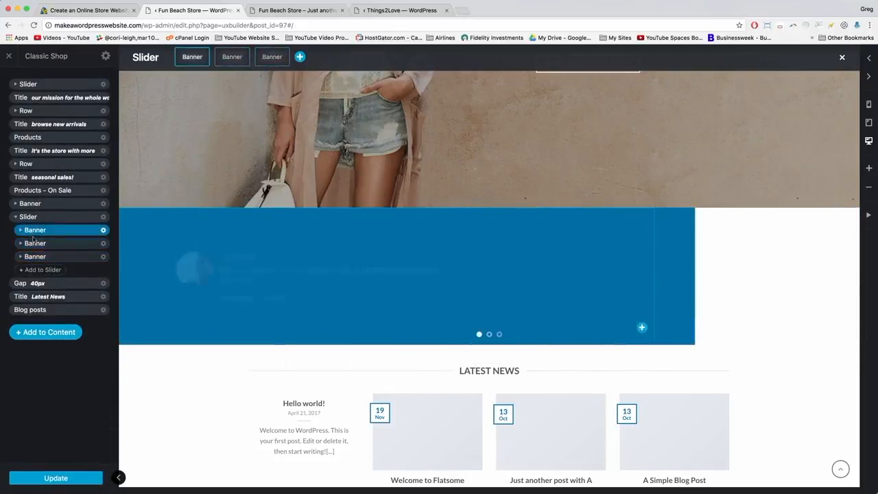
pyautogui.click(34, 257)
pyautogui.click(36, 244)
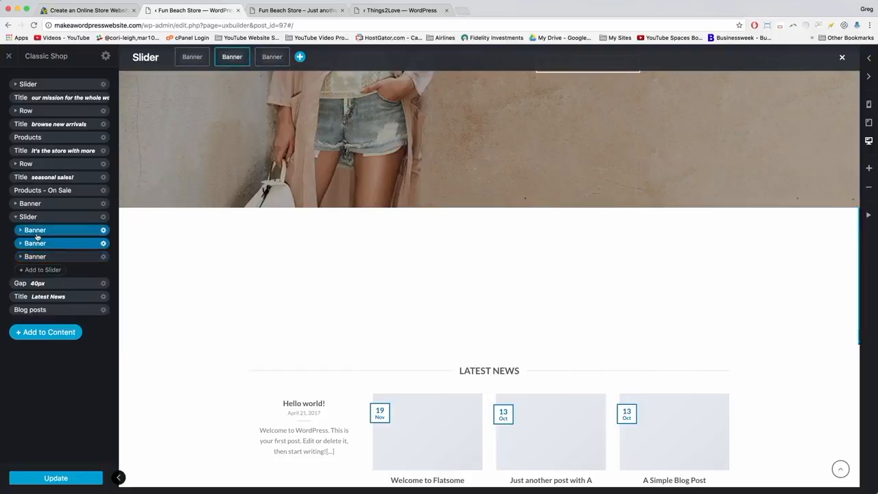
pyautogui.click(30, 257)
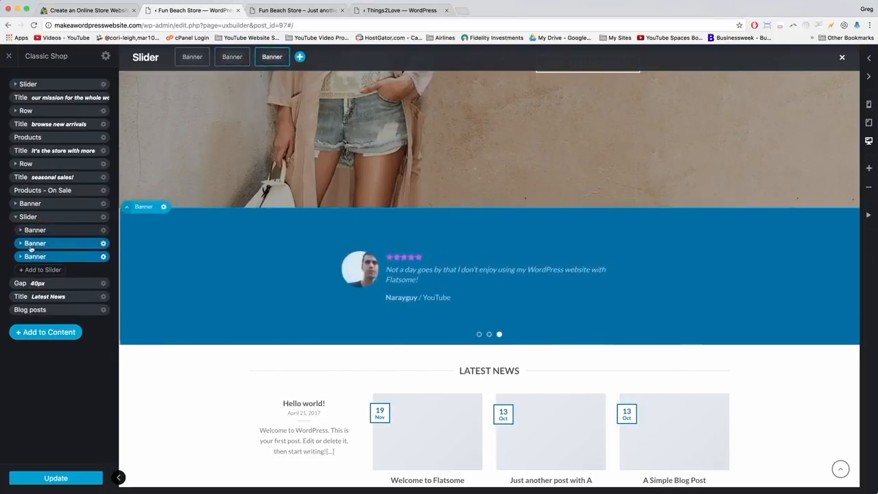
pyautogui.click(56, 478)
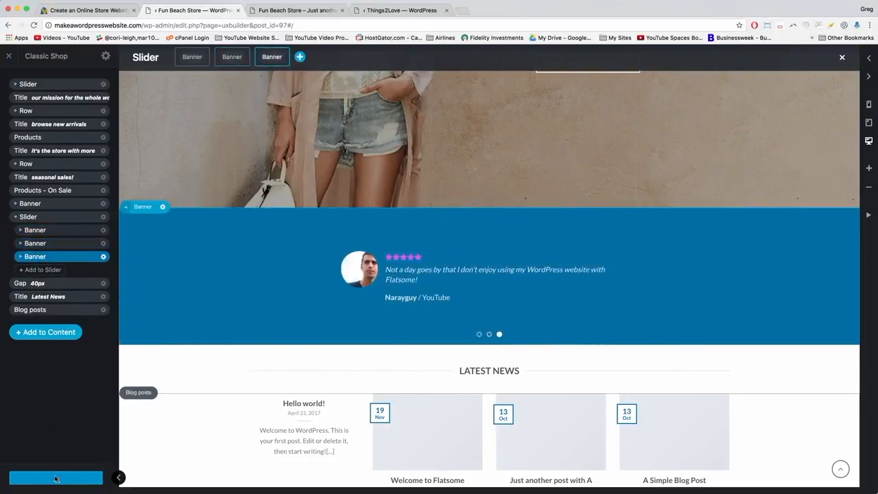
# Show the second slide again and select its testimonial quote text for editing.
pyautogui.click(35, 244)
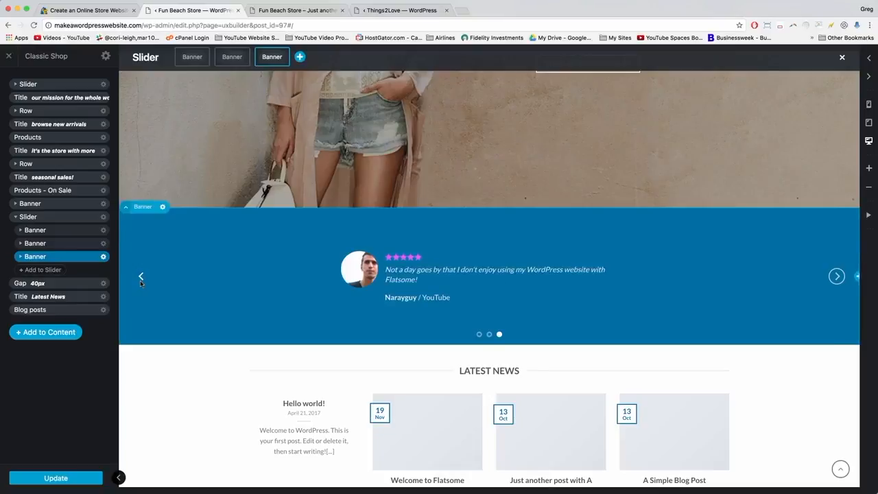
pyautogui.click(140, 278)
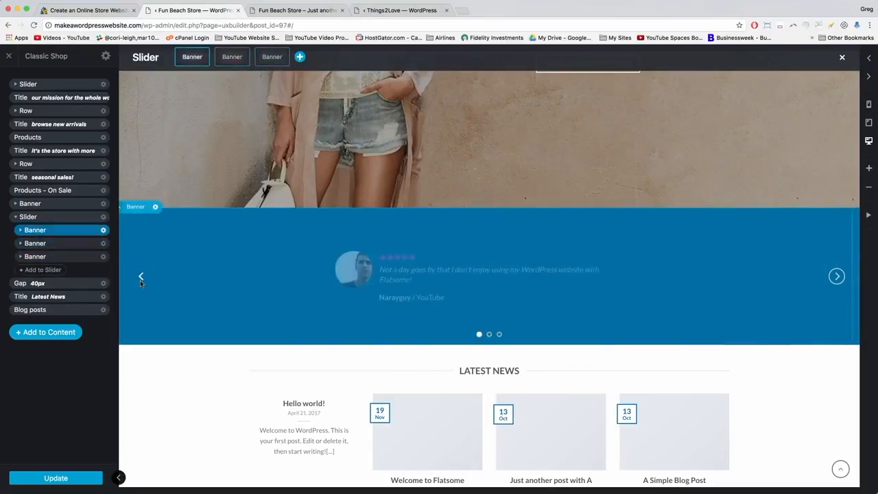
pyautogui.click(43, 245)
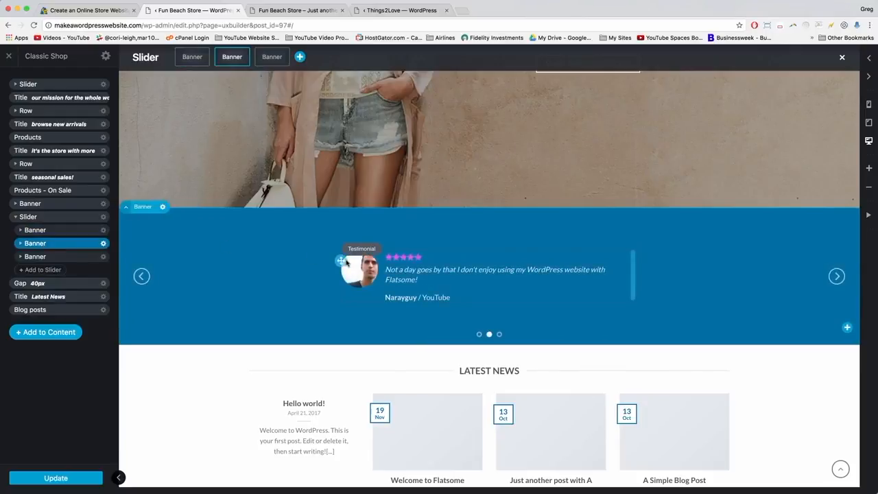
pyautogui.click(408, 270)
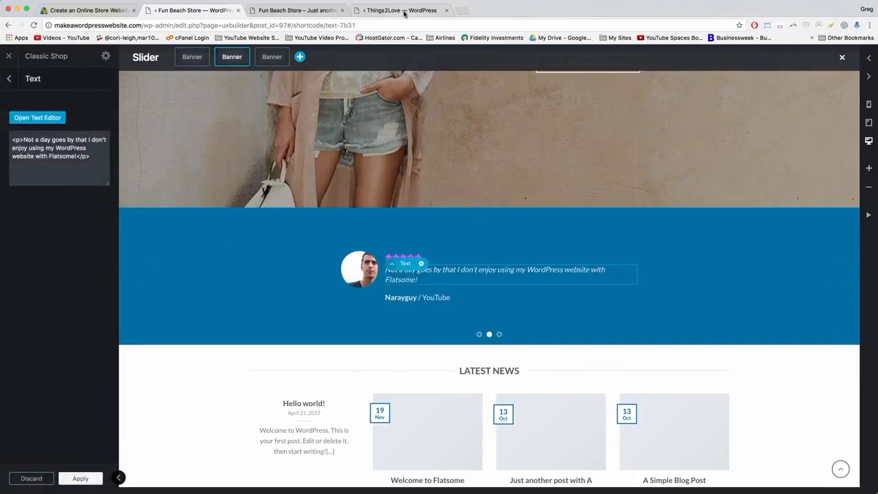
# Paste the "I have to say, I've known the web hosting industry…" quote into the second slide.
pyautogui.click(405, 14)
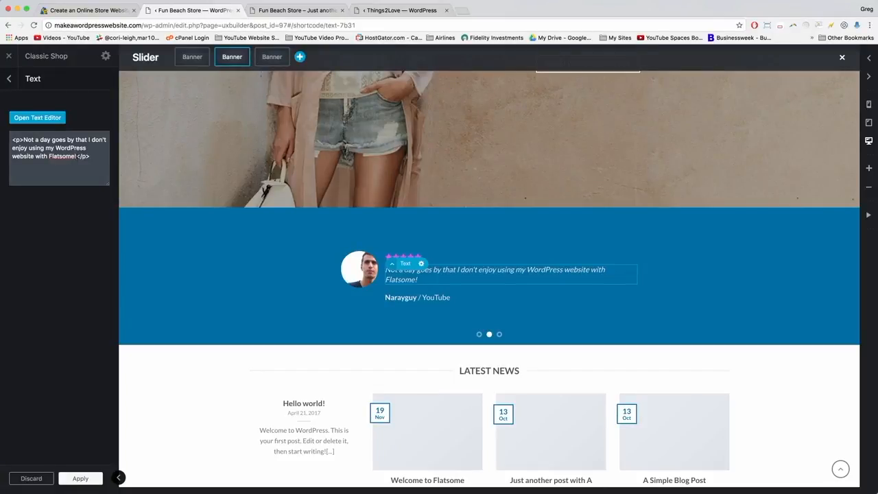
pyautogui.moveTo(77, 156); pyautogui.dragTo(23, 140)
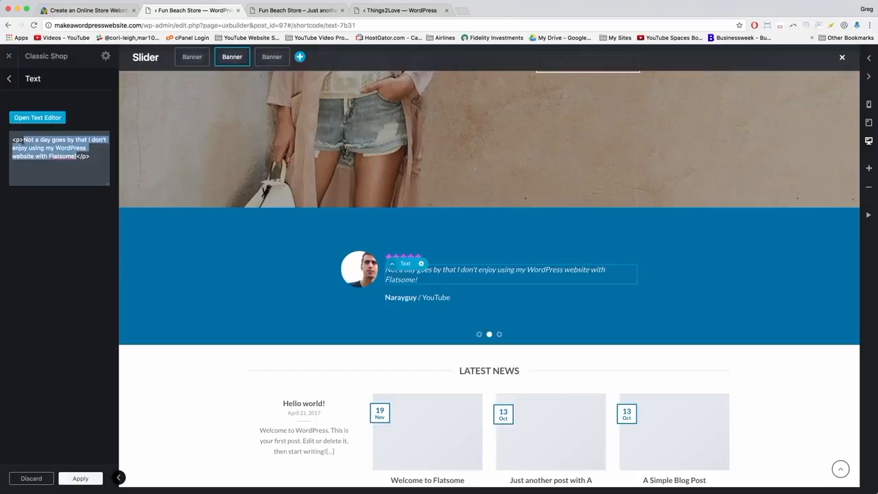
pyautogui.rightClick(43, 141)
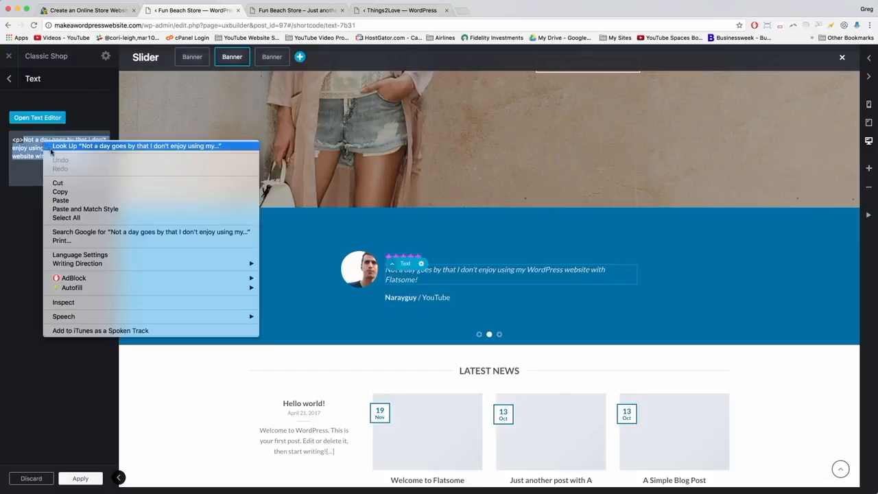
pyautogui.click(62, 202)
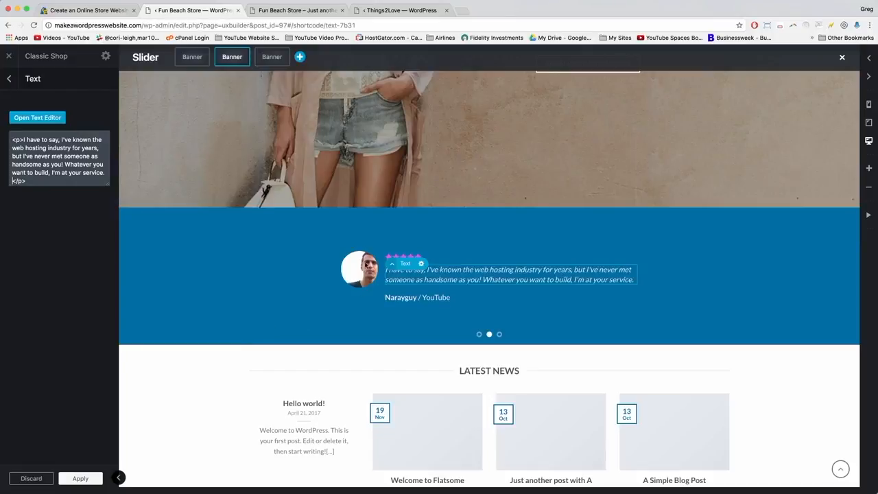
pyautogui.click(365, 266)
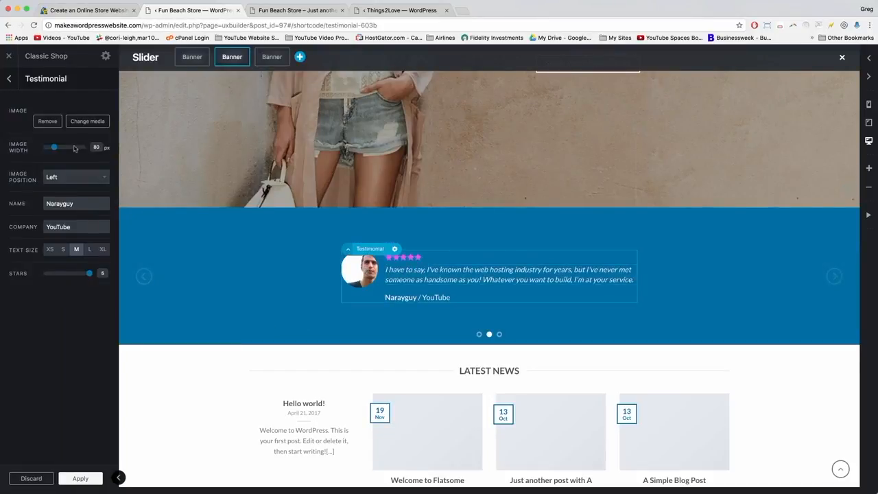
# Upload snappy-builder.png and use it as the second testimonial's picture.
pyautogui.click(48, 191)
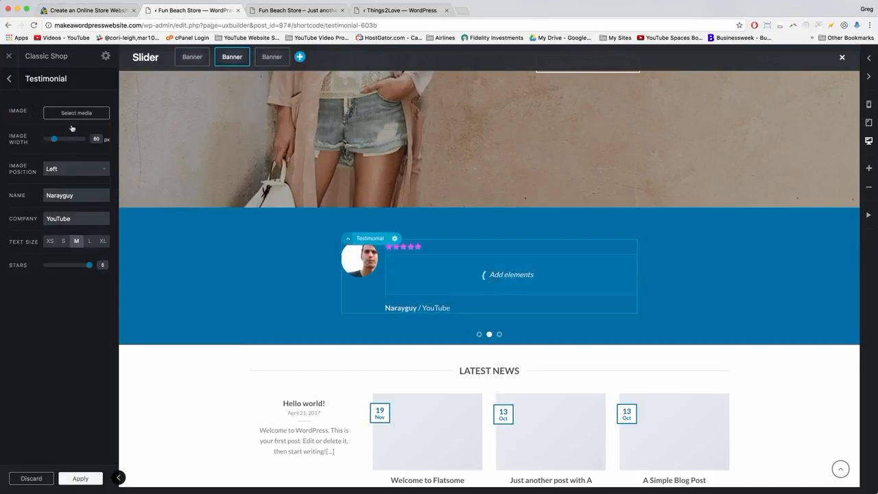
pyautogui.click(72, 112)
pyautogui.click(42, 89)
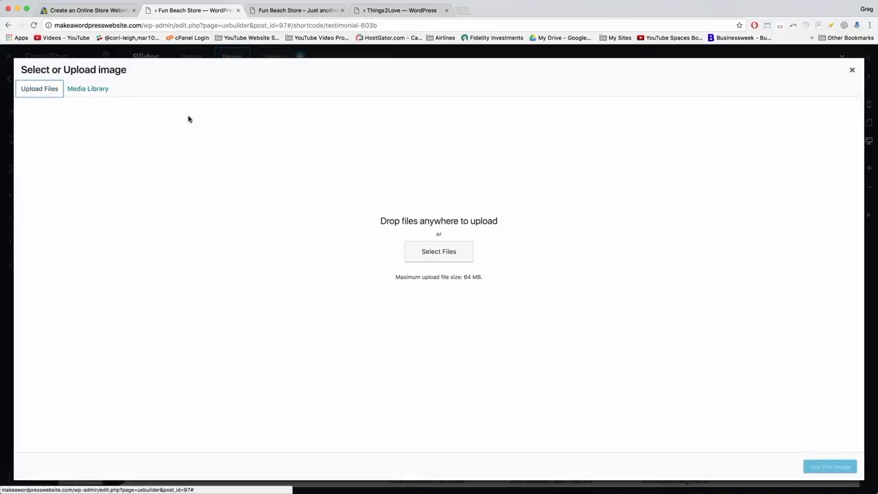
pyautogui.click(454, 264)
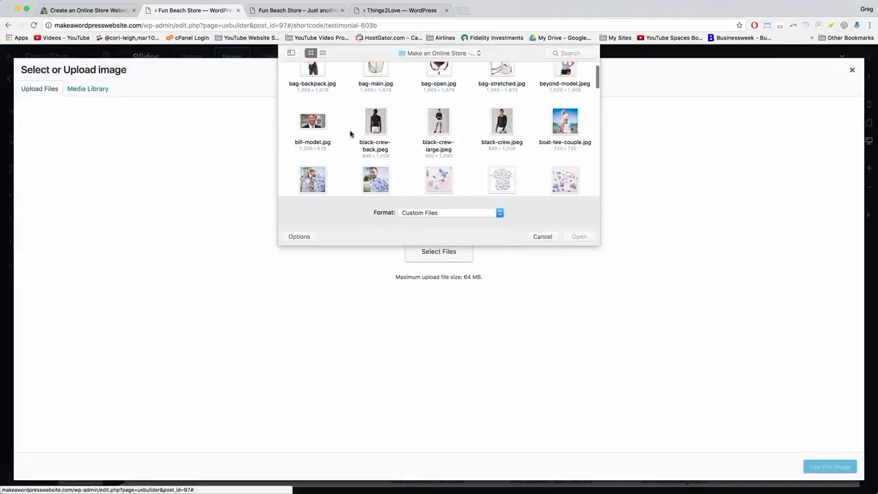
pyautogui.scroll(-15, 350, 130)
pyautogui.scroll(4, 348, 113)
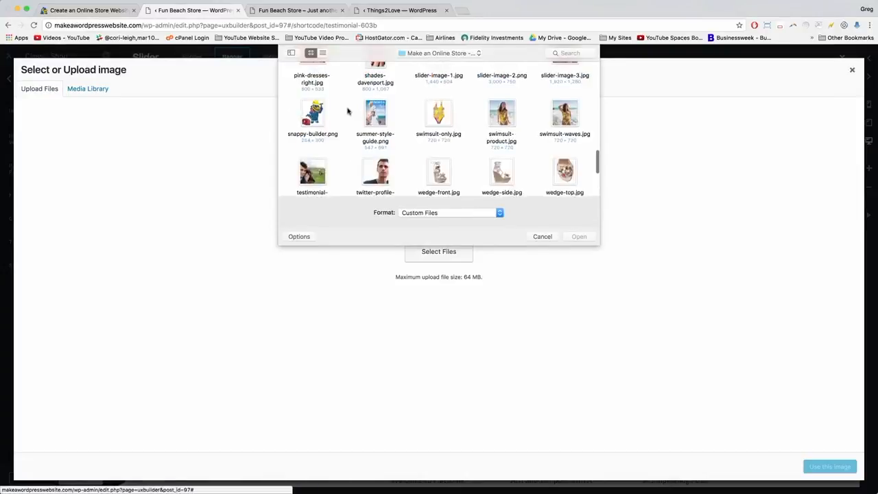
pyautogui.scroll(1, 348, 111)
pyautogui.click(310, 120)
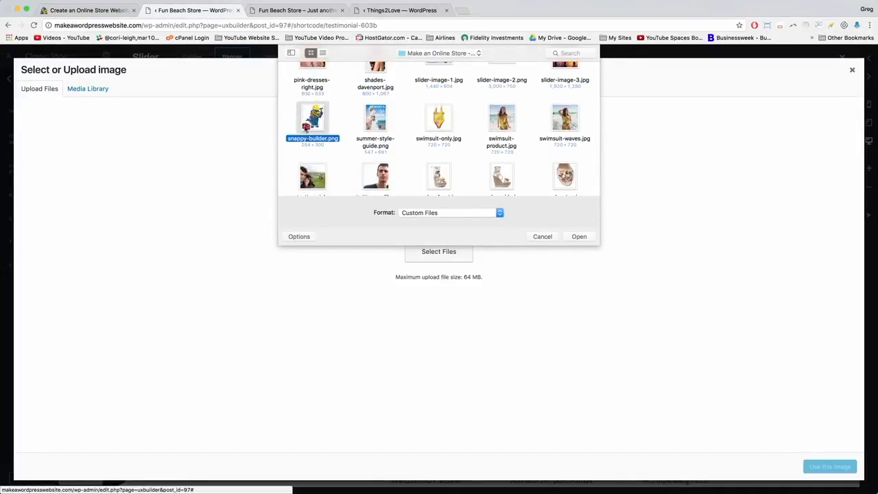
pyautogui.click(579, 237)
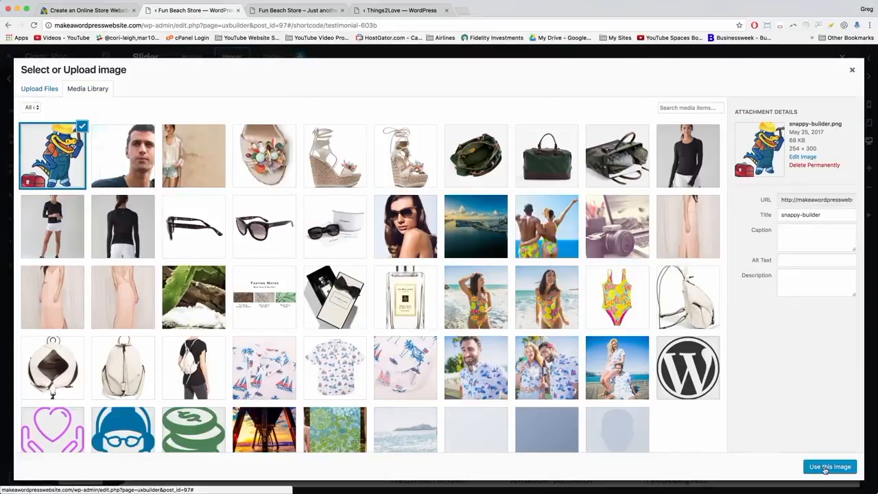
pyautogui.click(828, 466)
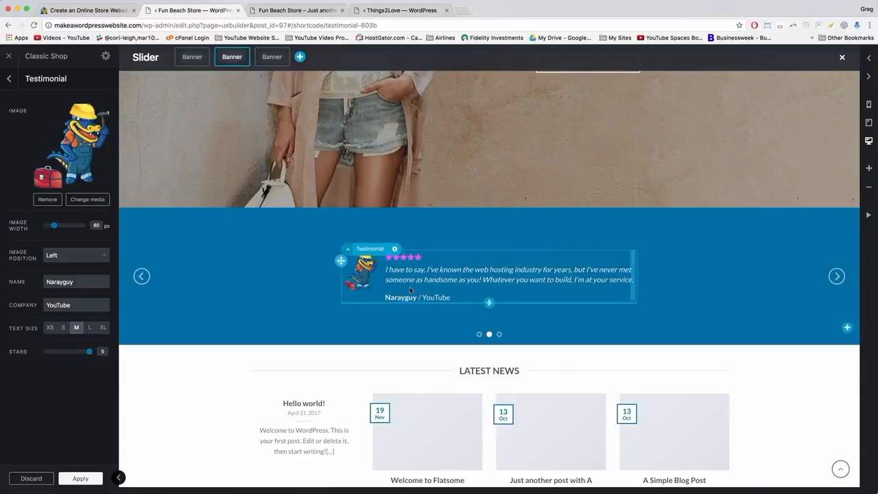
# Set the testimonial name to Snappy and company to HostGator, then apply.
pyautogui.doubleClick(51, 281)
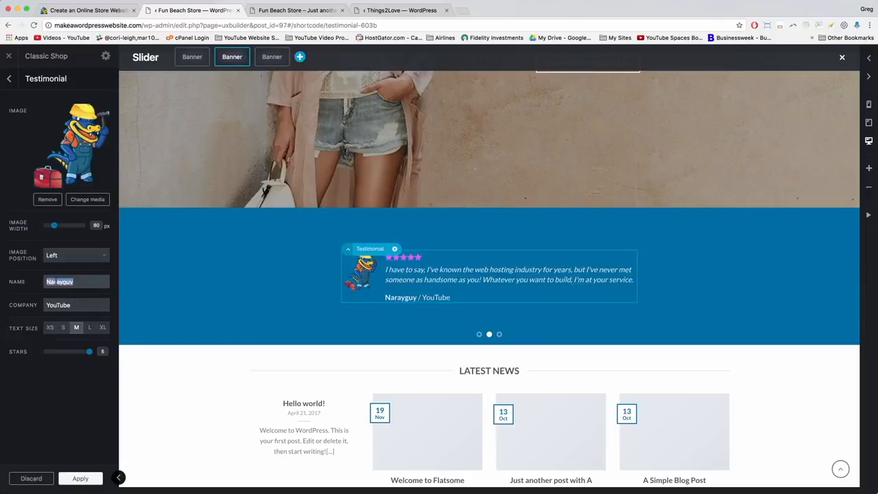
pyautogui.write('Snappy')
pyautogui.press('Tab')
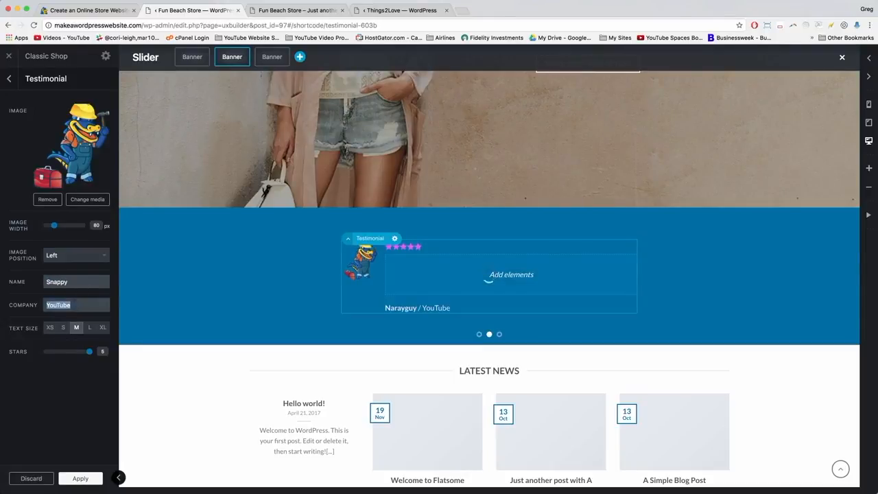
pyautogui.write('HostGator')
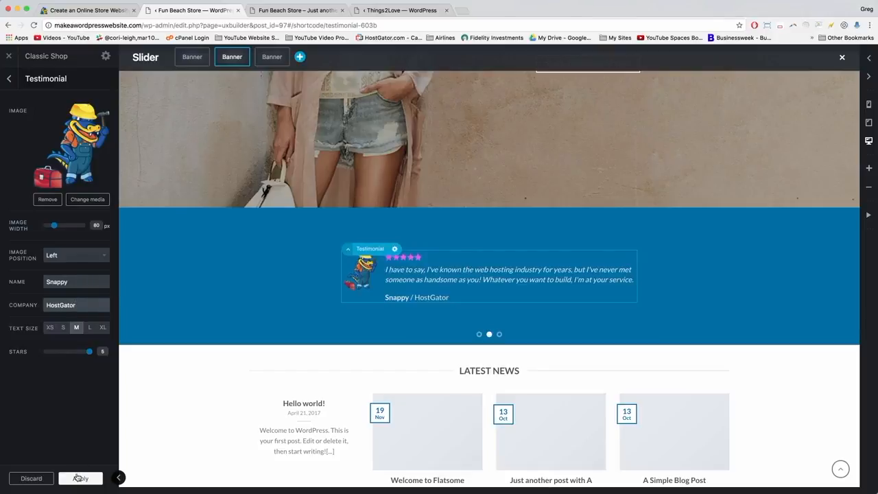
pyautogui.click(77, 478)
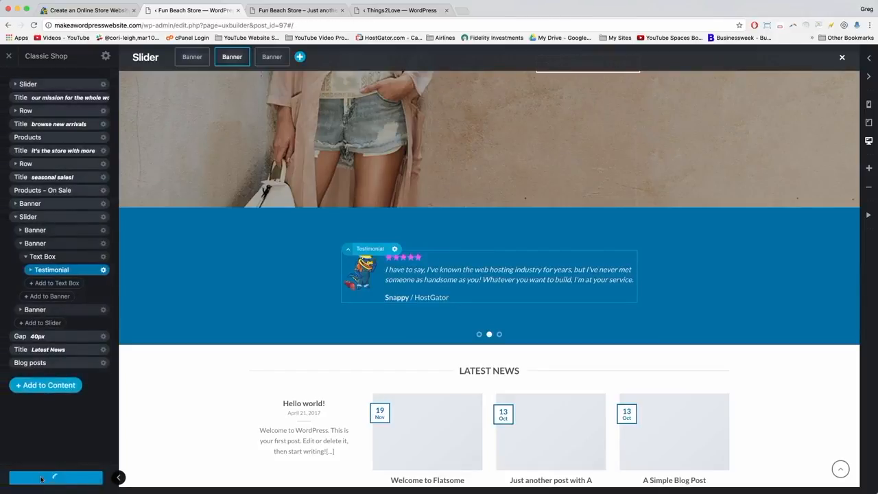
# Collapse the second slide's layers and display the third slide in the builder.
pyautogui.click(26, 258)
pyautogui.click(21, 243)
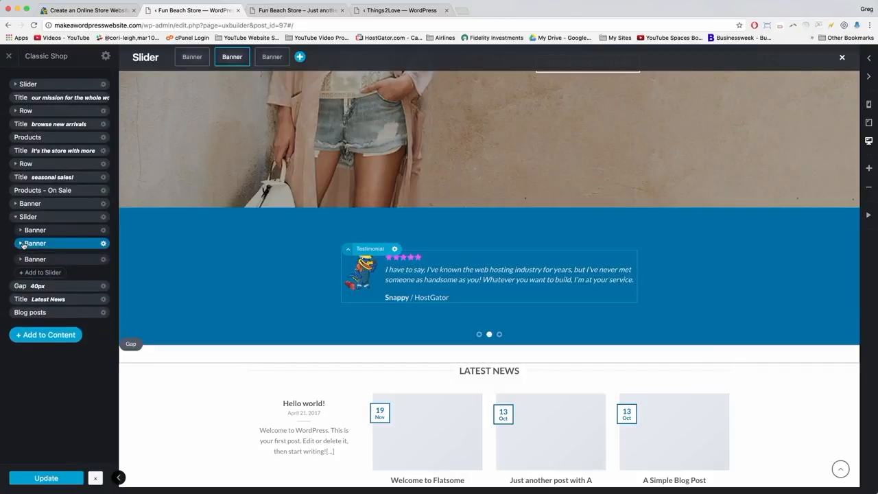
pyautogui.click(49, 257)
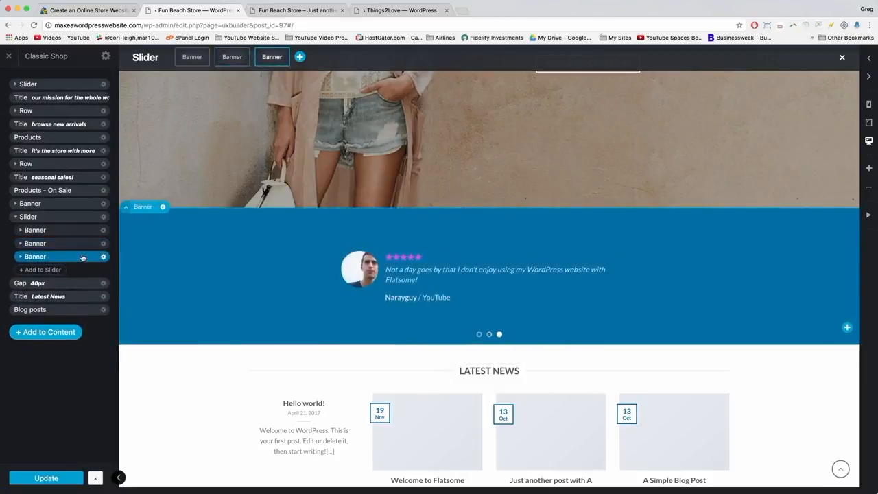
pyautogui.click(388, 11)
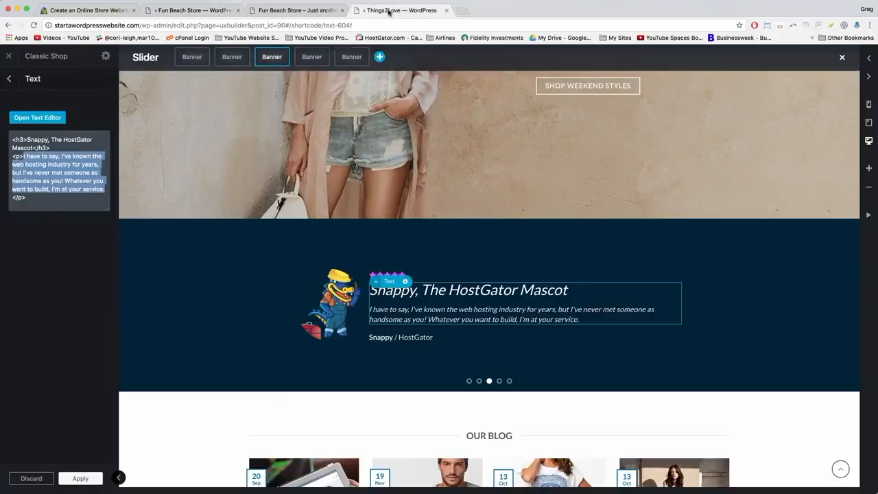
pyautogui.click(185, 11)
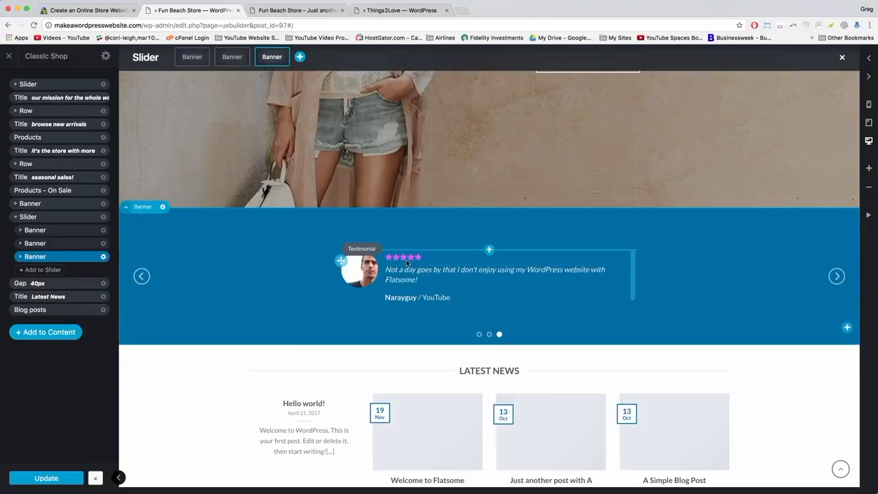
# Paste "I threw my Captain tee in my Weekender duffel…" as the third slide's quote and apply.
pyautogui.click(414, 280)
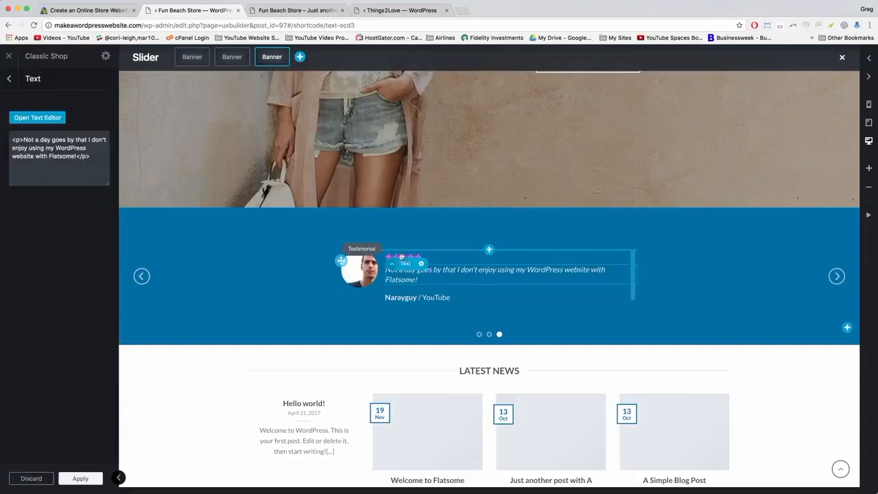
pyautogui.moveTo(77, 157); pyautogui.dragTo(22, 140)
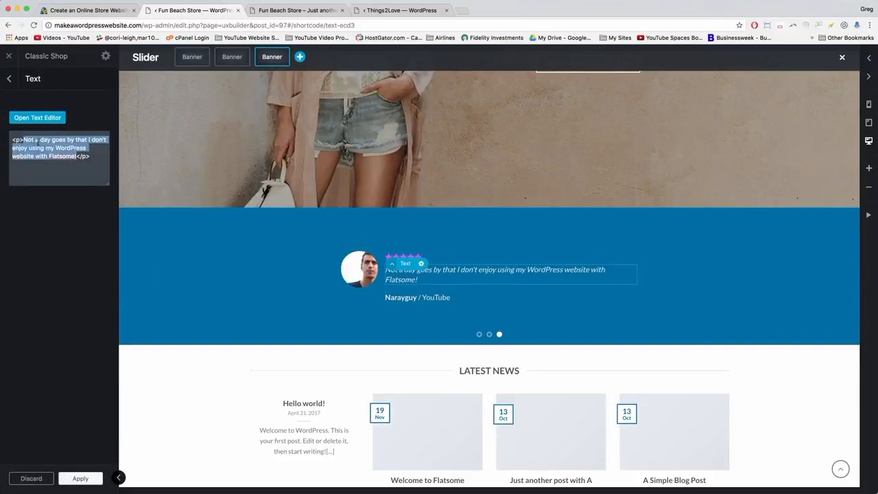
pyautogui.rightClick(37, 141)
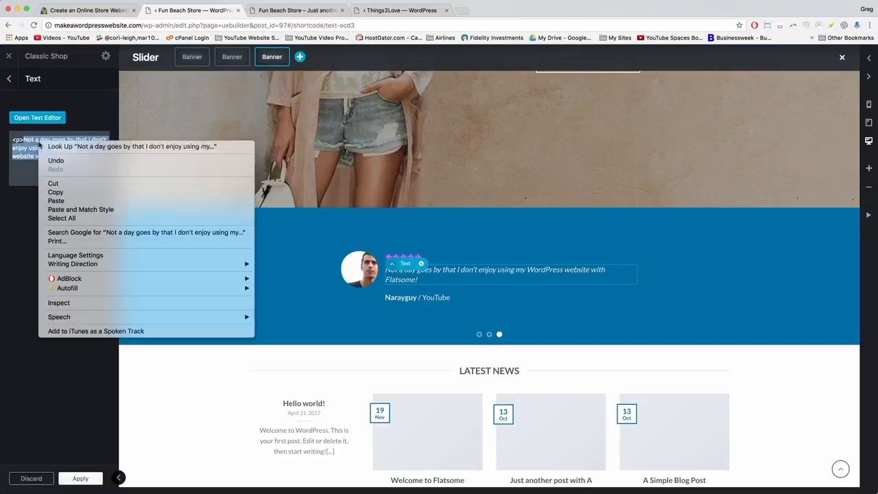
pyautogui.click(58, 200)
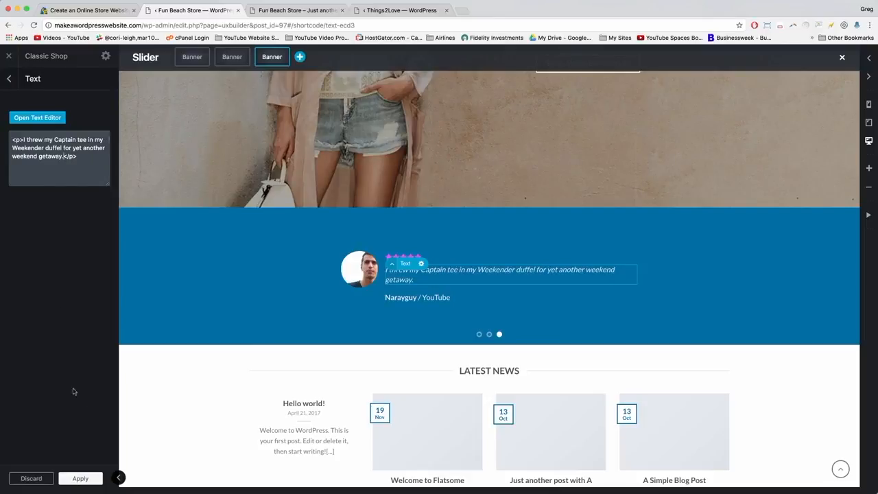
pyautogui.moveTo(62, 148); pyautogui.dragTo(24, 147)
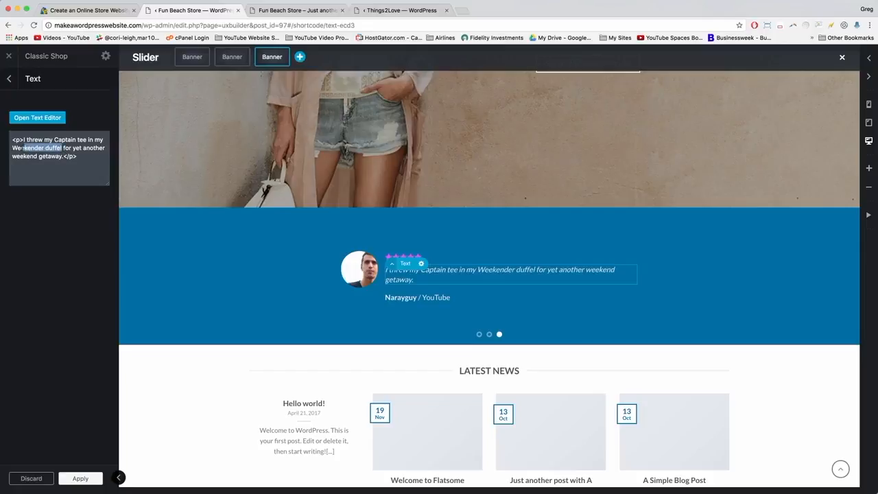
pyautogui.click(44, 148)
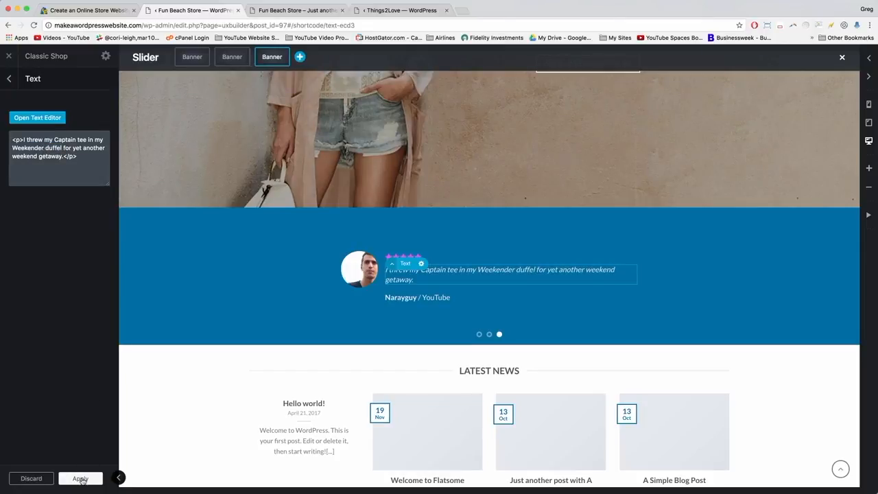
pyautogui.click(80, 479)
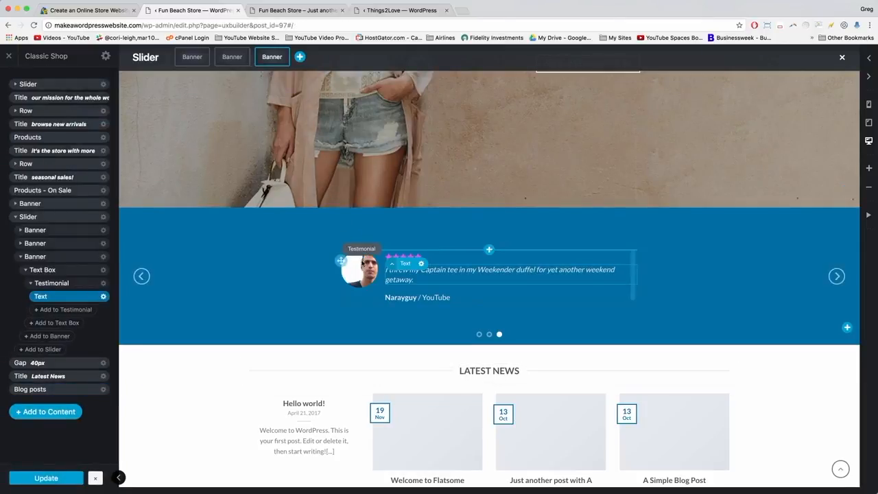
# Upload leo-model.jpg and use it as the third testimonial's photo.
pyautogui.click(341, 260)
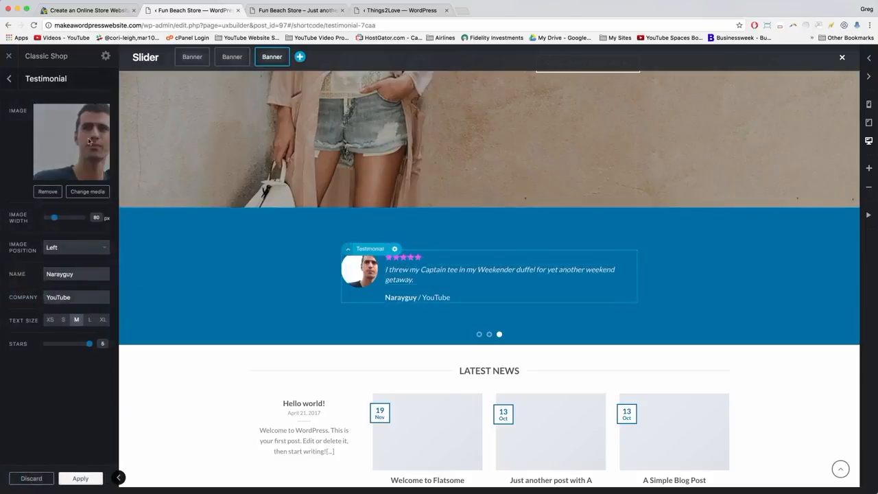
pyautogui.click(76, 194)
pyautogui.click(34, 91)
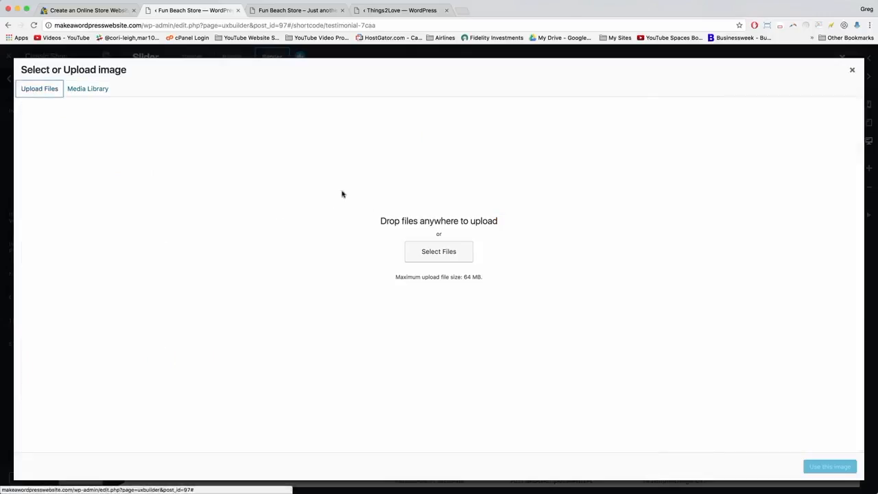
pyautogui.click(424, 252)
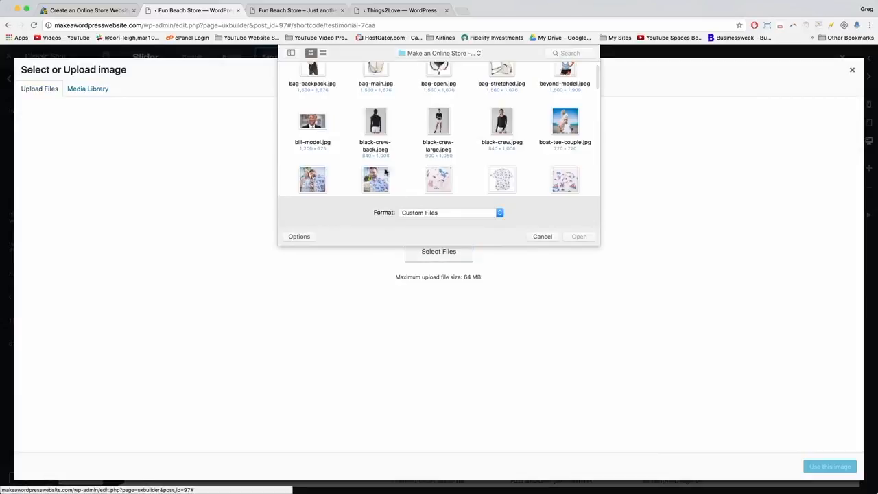
pyautogui.scroll(-10, 387, 130)
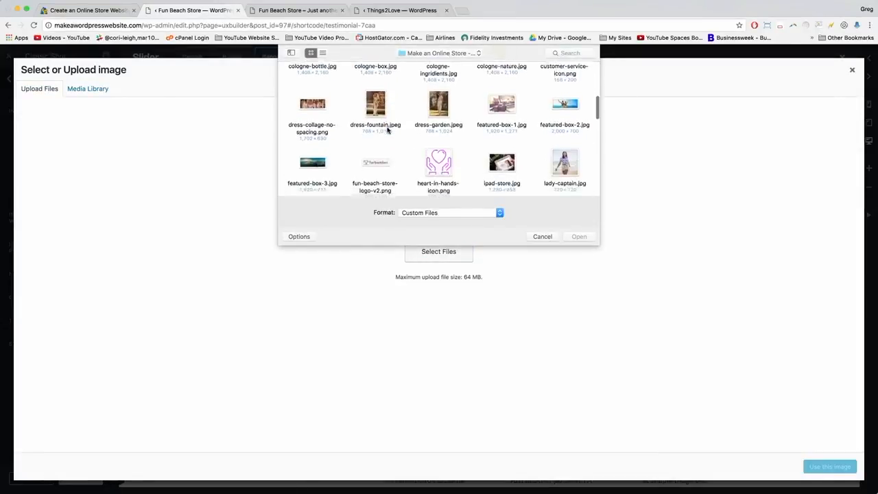
pyautogui.click(376, 93)
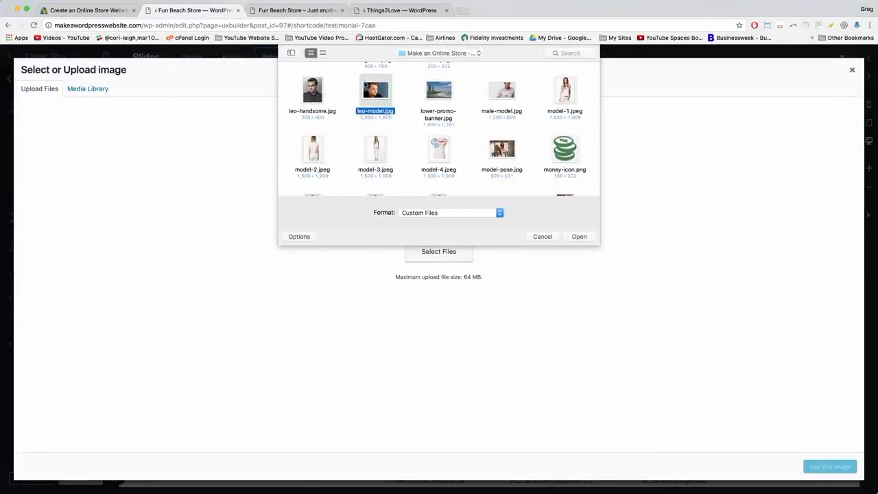
pyautogui.press('Return')
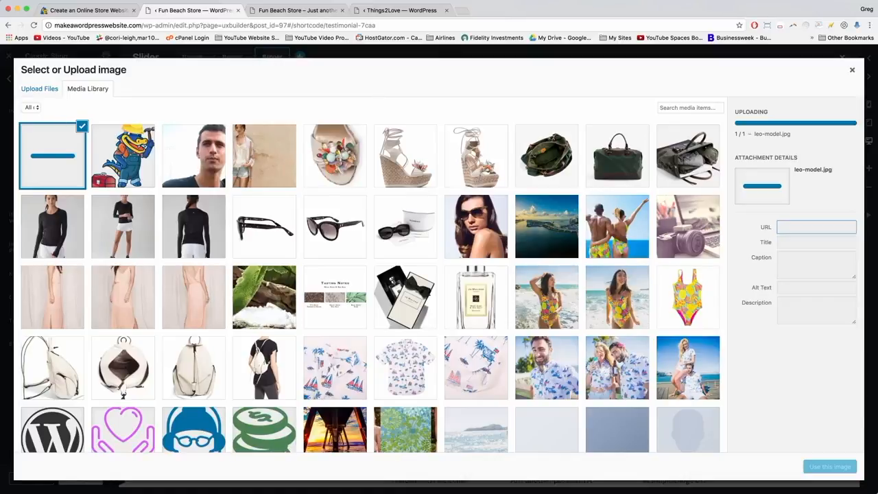
pyautogui.click(830, 466)
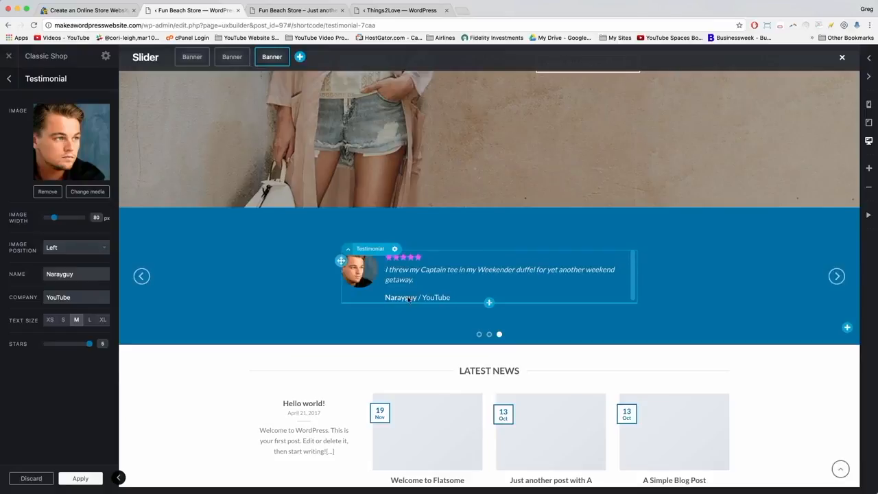
# Enter the reviewer's name, set company to Hollywood, and widen the photo to about 170 px.
pyautogui.doubleClick(57, 273)
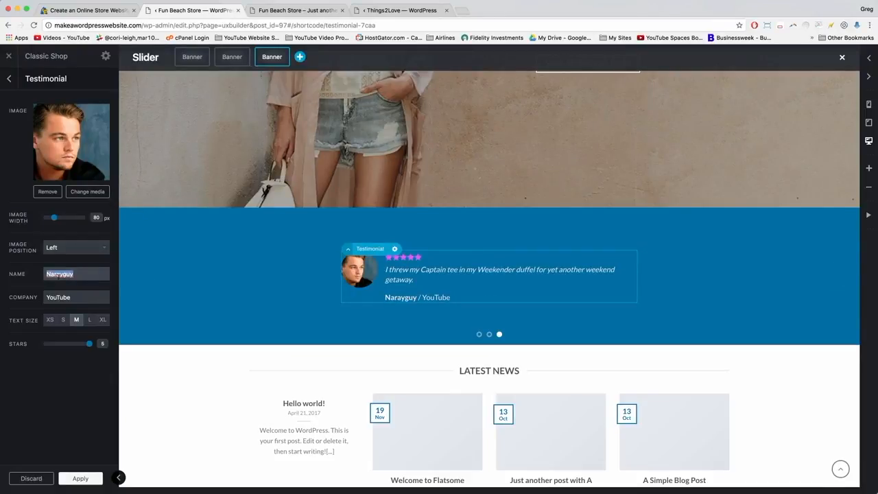
pyautogui.write('Leo')
pyautogui.press('Tab')
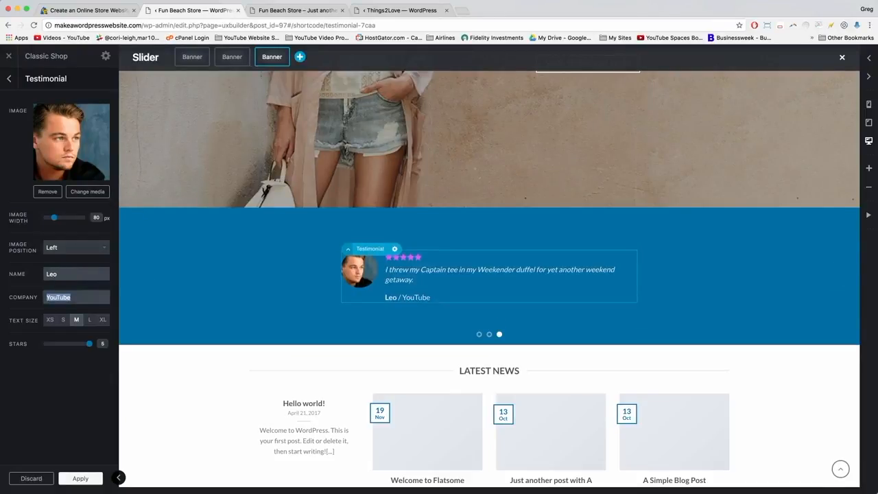
pyautogui.write('Hollywood')
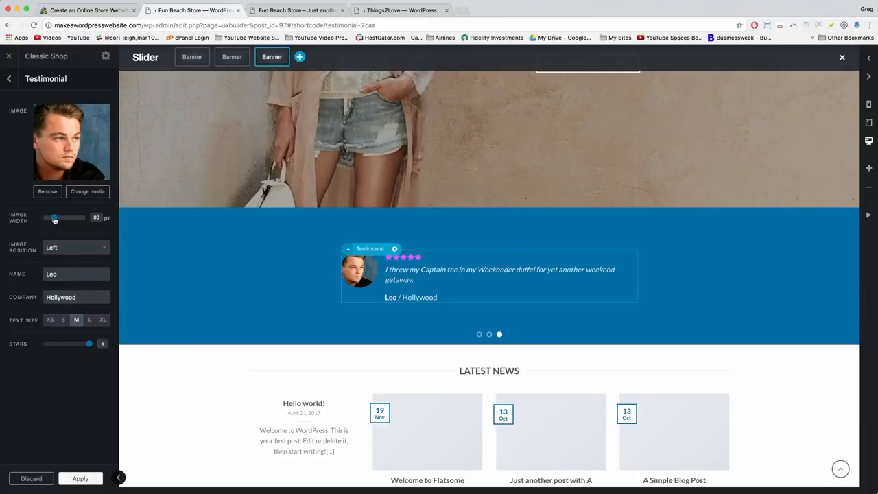
pyautogui.moveTo(55, 219); pyautogui.dragTo(77, 223)
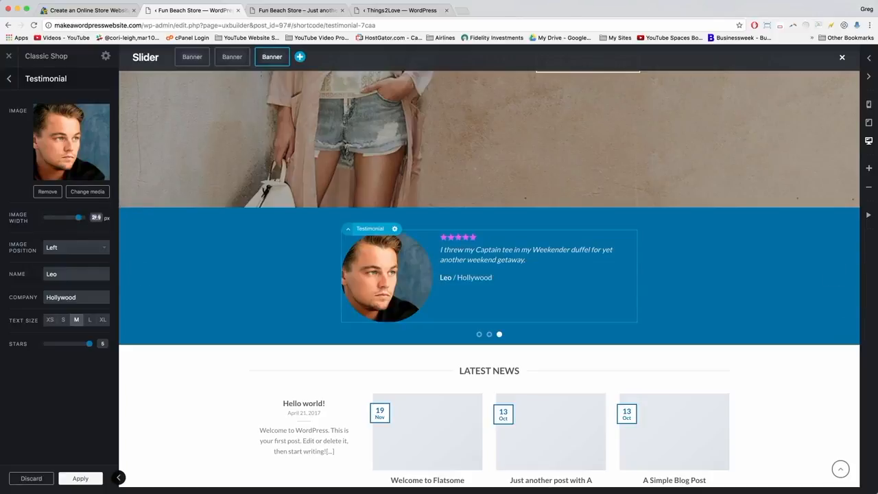
# Set the testimonial image width to 80, apply, and save the page.
pyautogui.write('80')
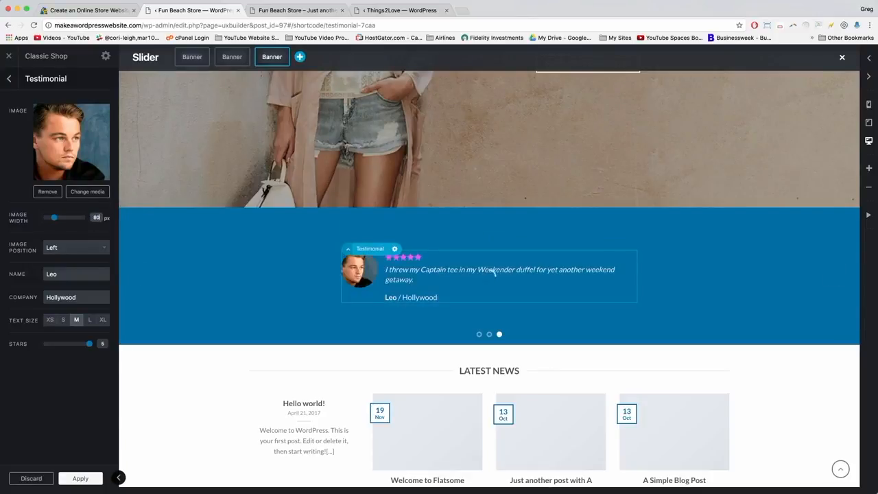
pyautogui.click(81, 480)
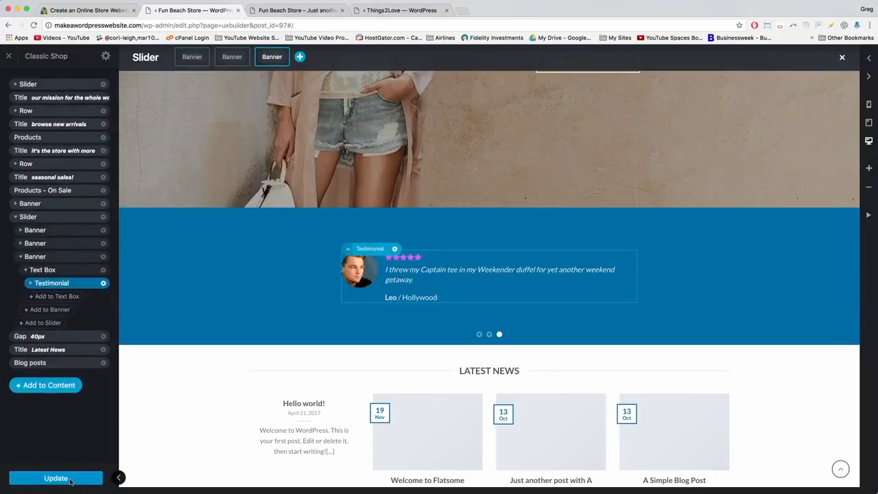
pyautogui.click(70, 481)
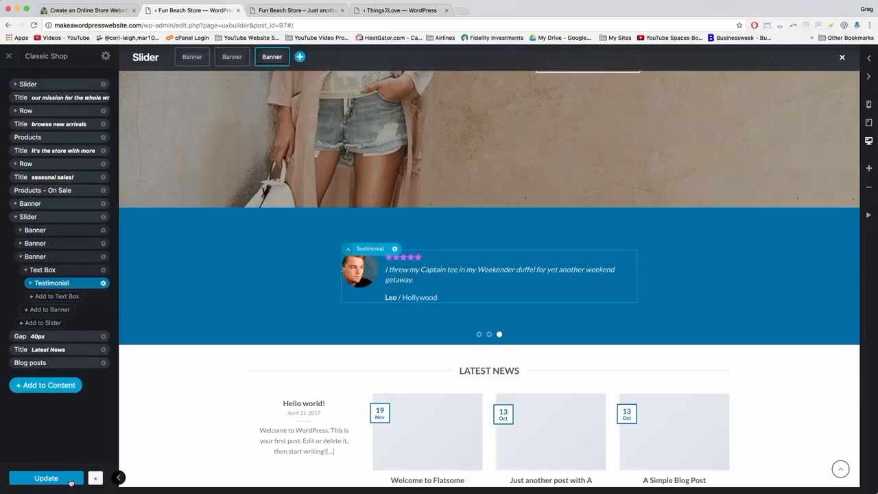
# Duplicate the third slide into a fourth, save with Update, and reload the builder.
pyautogui.click(21, 257)
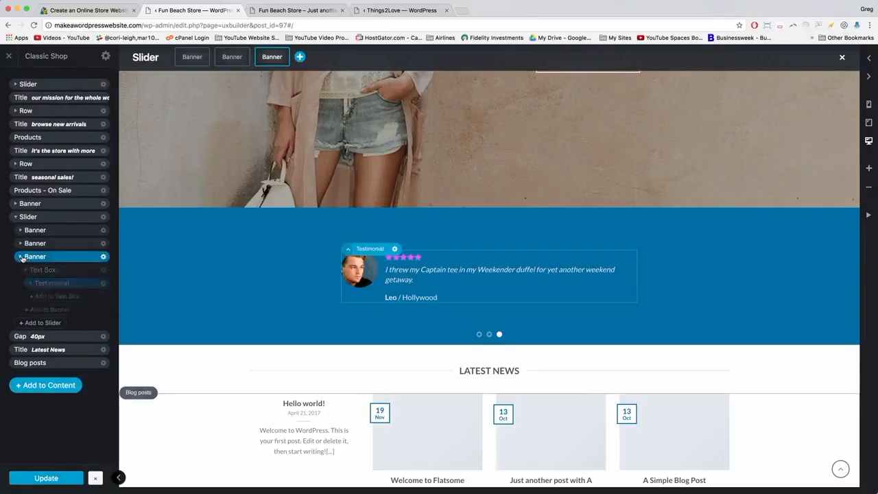
pyautogui.click(104, 257)
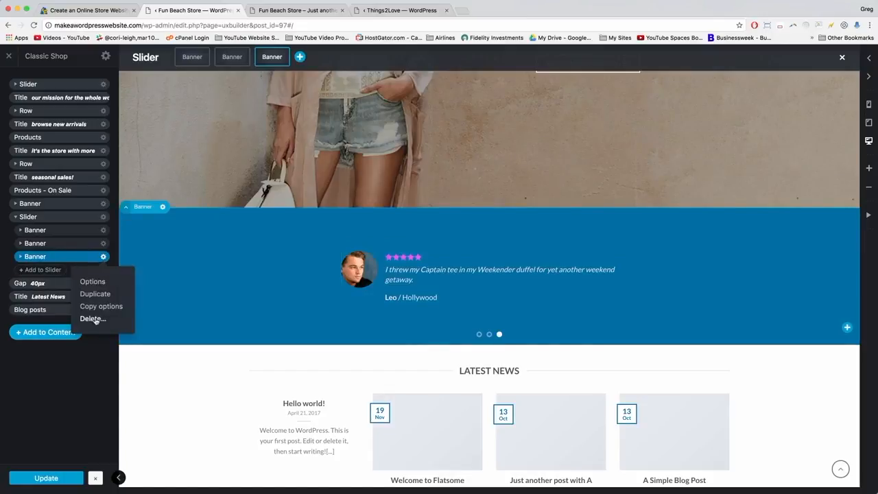
pyautogui.click(94, 294)
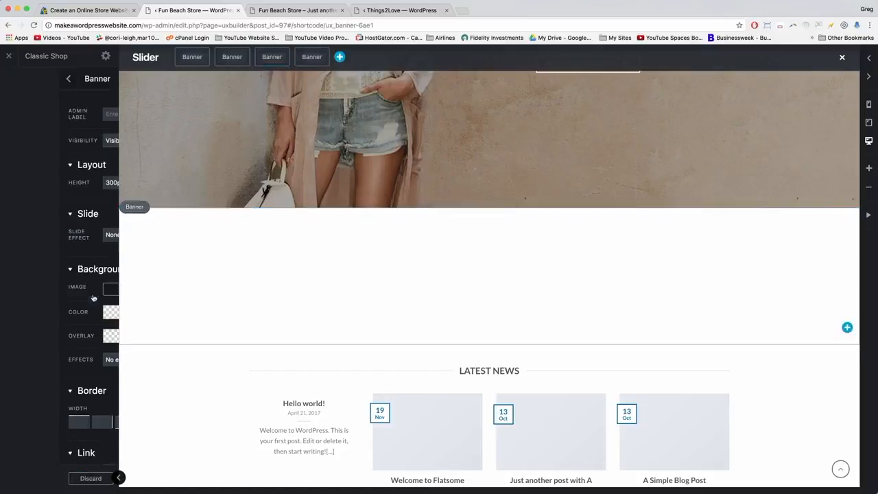
pyautogui.click(79, 478)
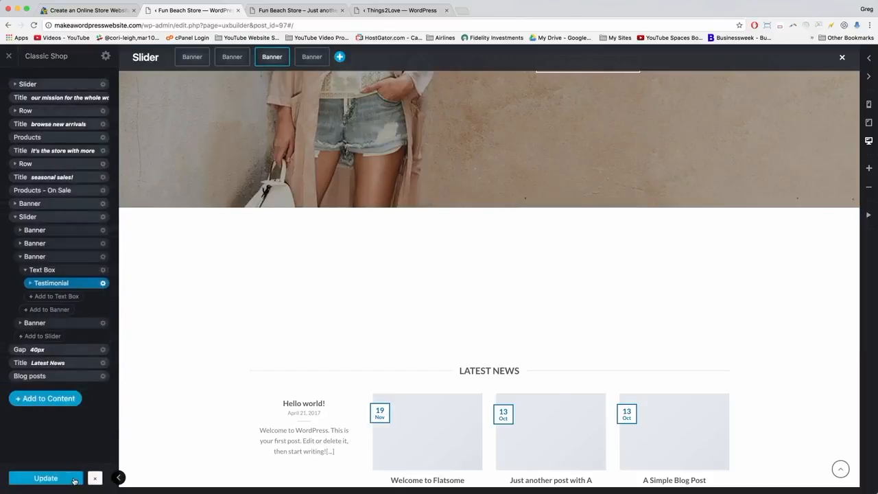
pyautogui.click(45, 479)
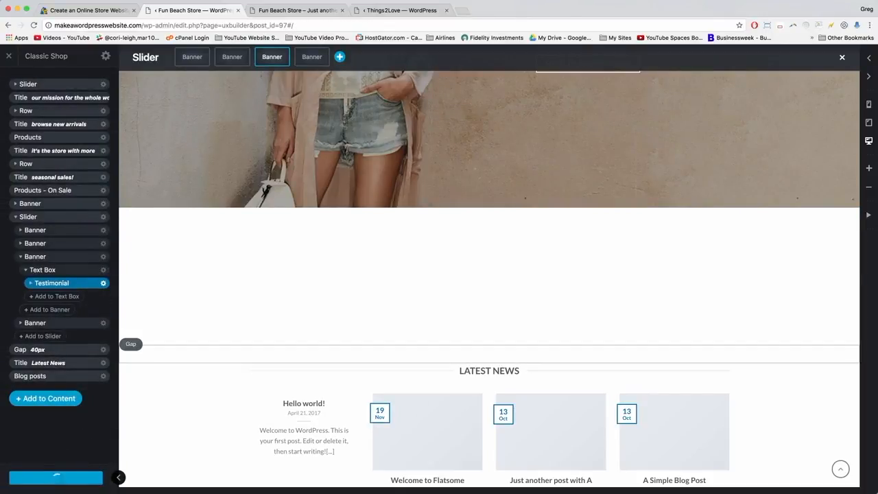
pyautogui.click(34, 25)
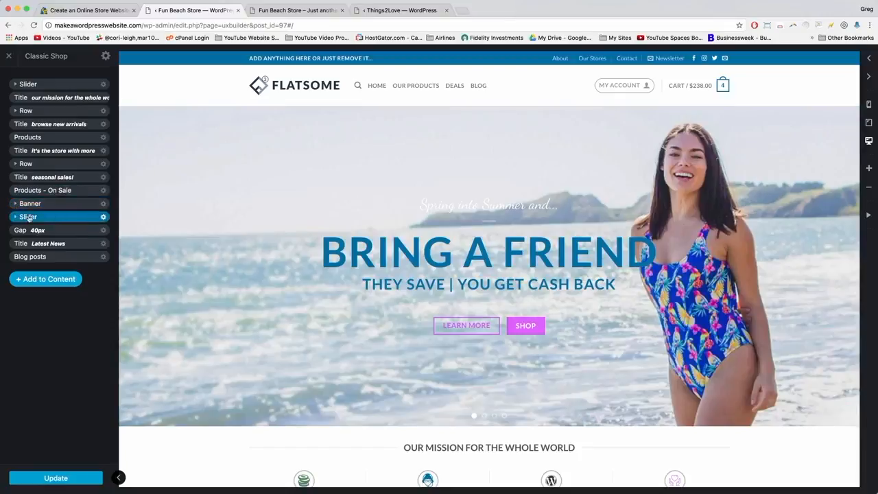
# Paste the Summer Style Guide quote into the fourth slide's testimonial and apply it.
pyautogui.click(28, 218)
pyautogui.click(16, 217)
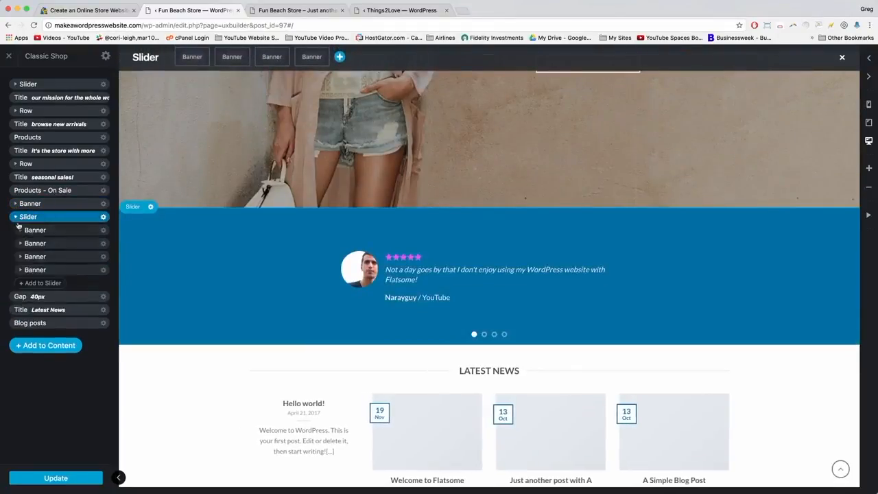
pyautogui.click(78, 271)
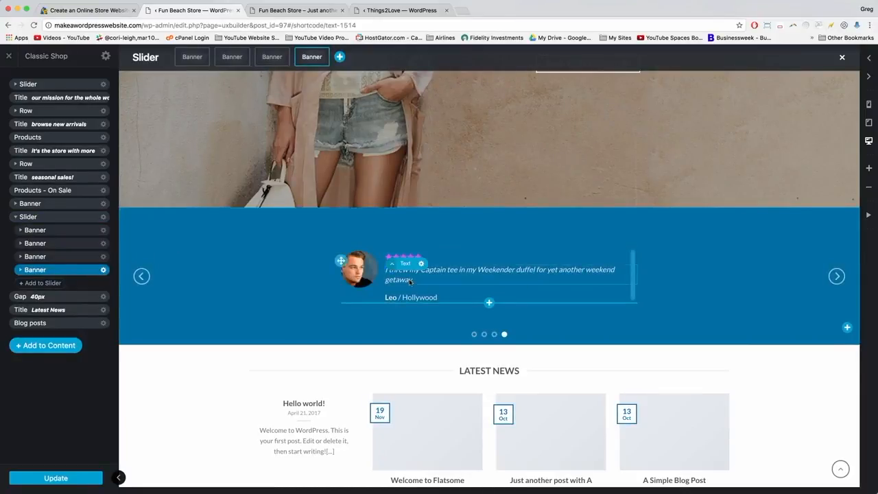
pyautogui.click(412, 280)
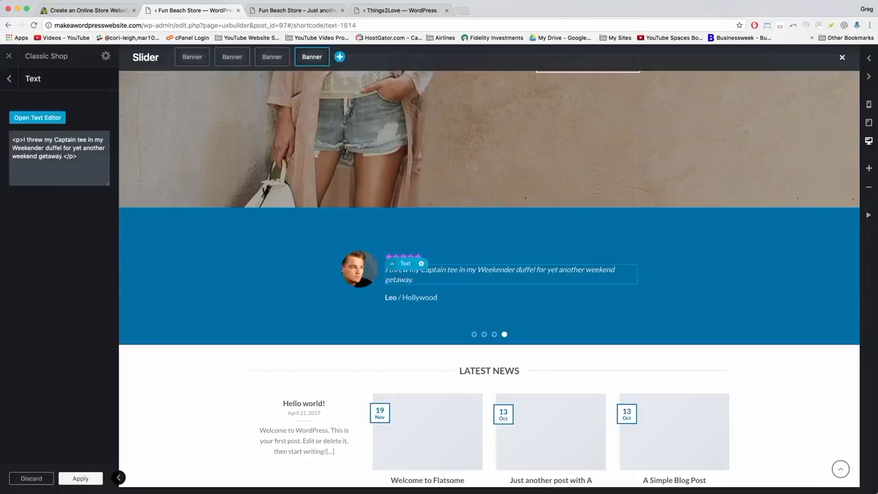
pyautogui.moveTo(63, 156); pyautogui.dragTo(21, 140)
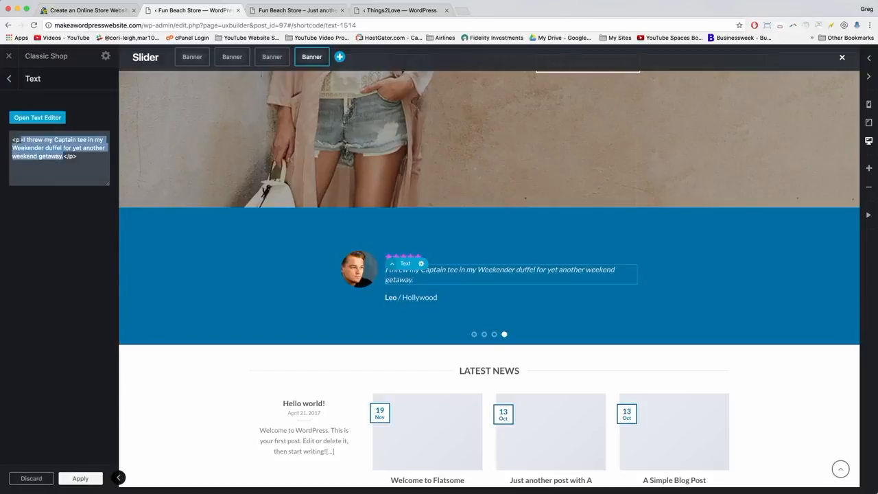
pyautogui.rightClick(43, 145)
pyautogui.click(62, 199)
pyautogui.press('super+v')
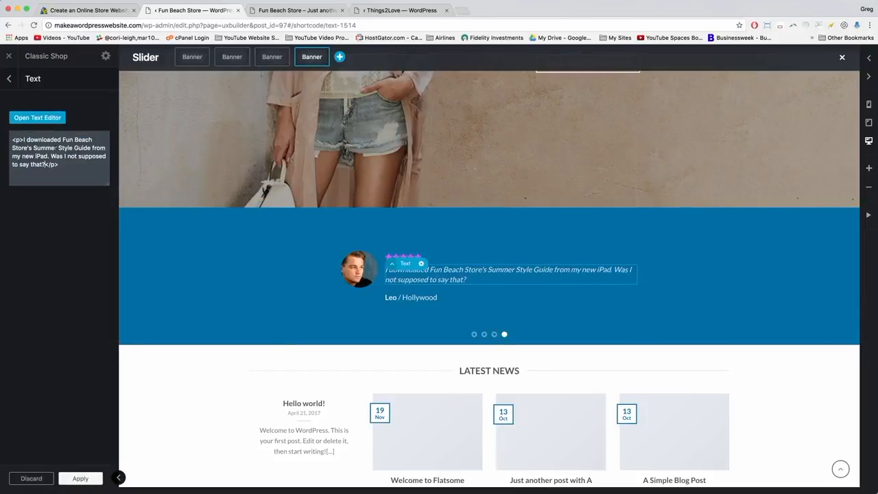
pyautogui.click(85, 479)
pyautogui.click(375, 277)
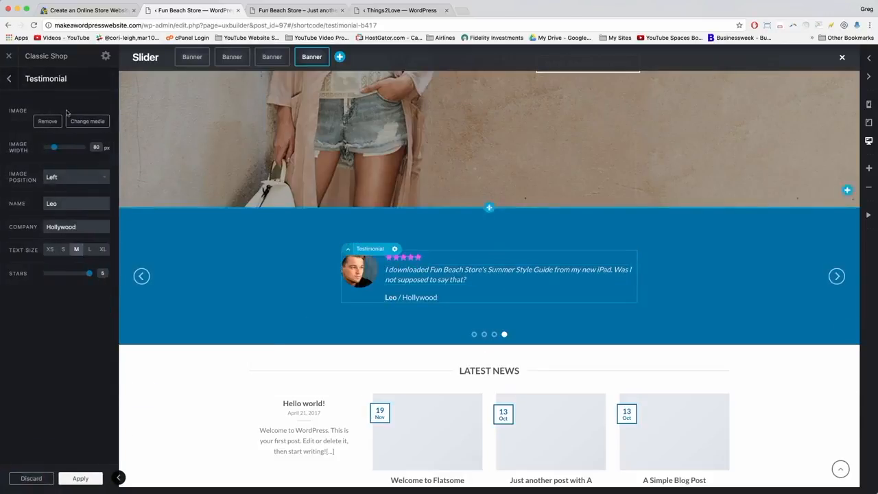
# Upload bill-model.jpg and use it as the fourth testimonial's portrait photo.
pyautogui.click(88, 190)
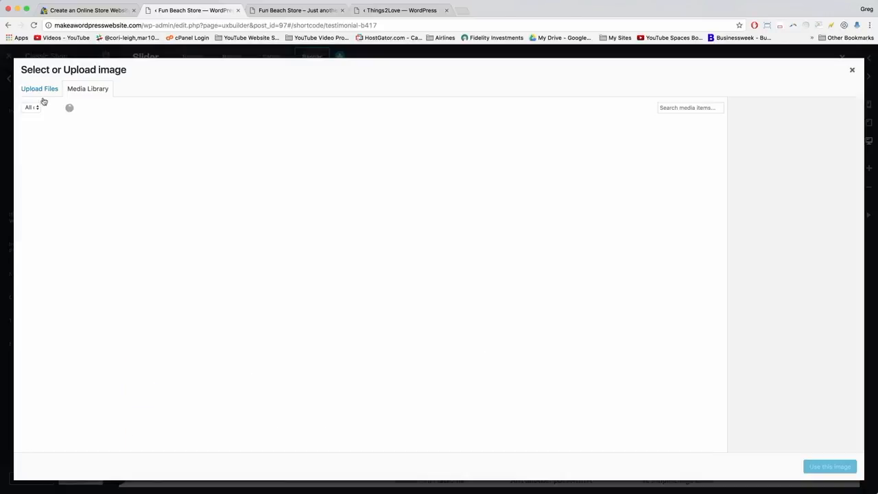
pyautogui.click(41, 92)
pyautogui.click(431, 251)
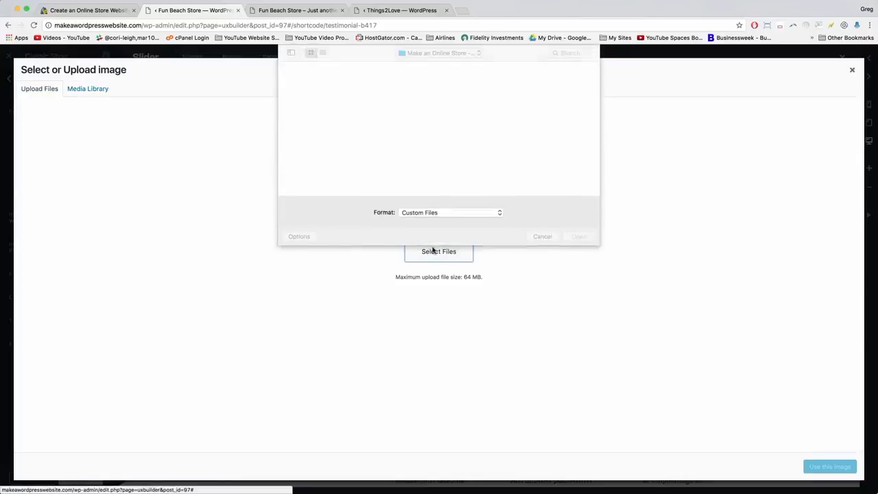
pyautogui.doubleClick(302, 118)
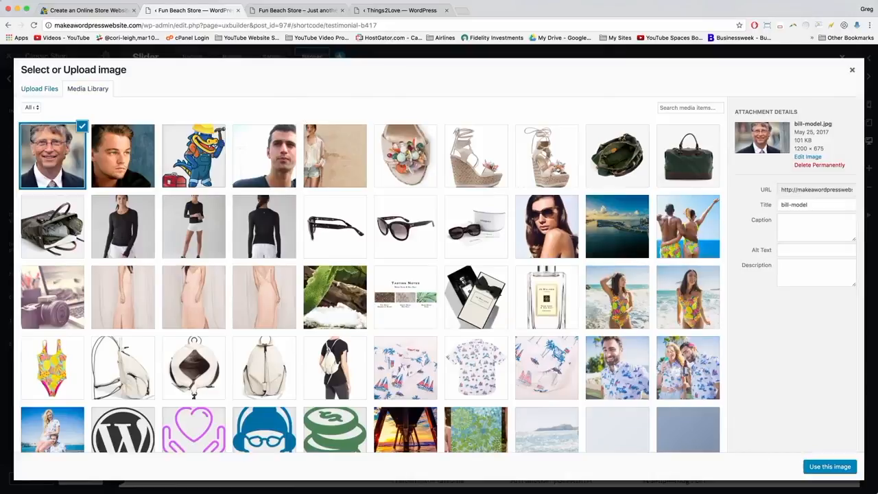
pyautogui.click(828, 468)
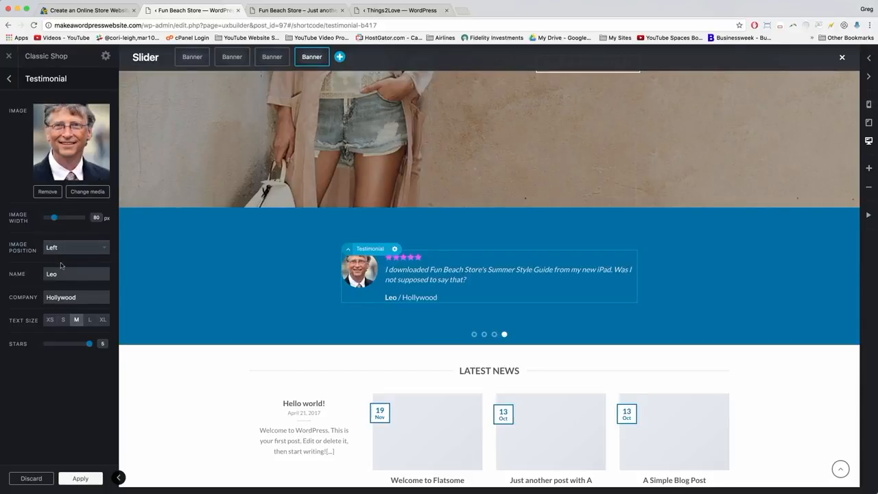
# Replace the testimonial's name with the new reviewer's name, set company to Microsoft, and update the homepage.
pyautogui.doubleClick(52, 274)
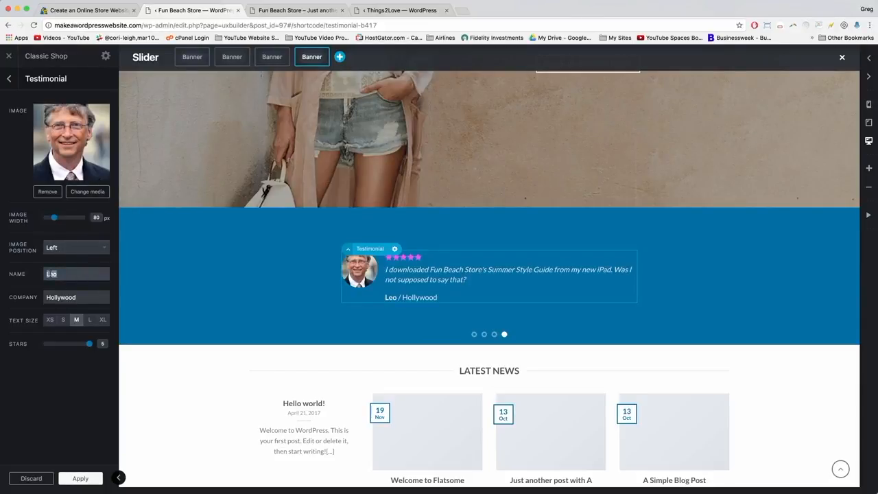
pyautogui.write('Bill Gates')
pyautogui.press('Tab')
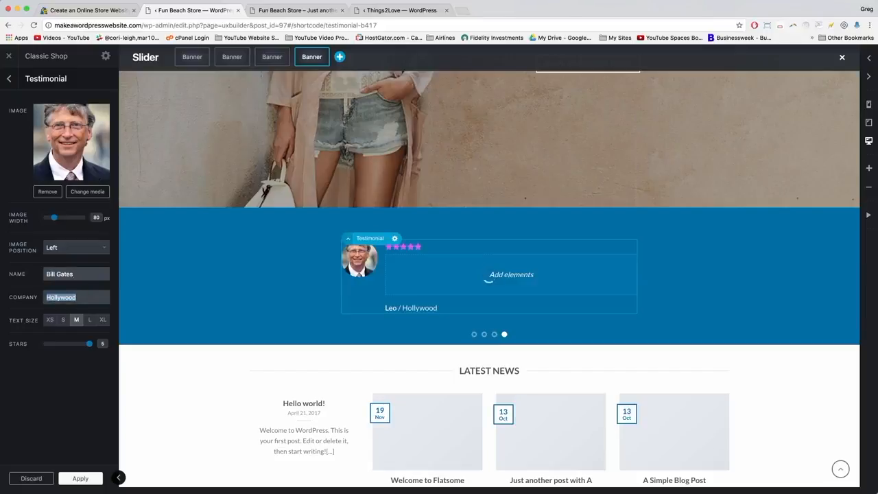
pyautogui.write('Microsoft')
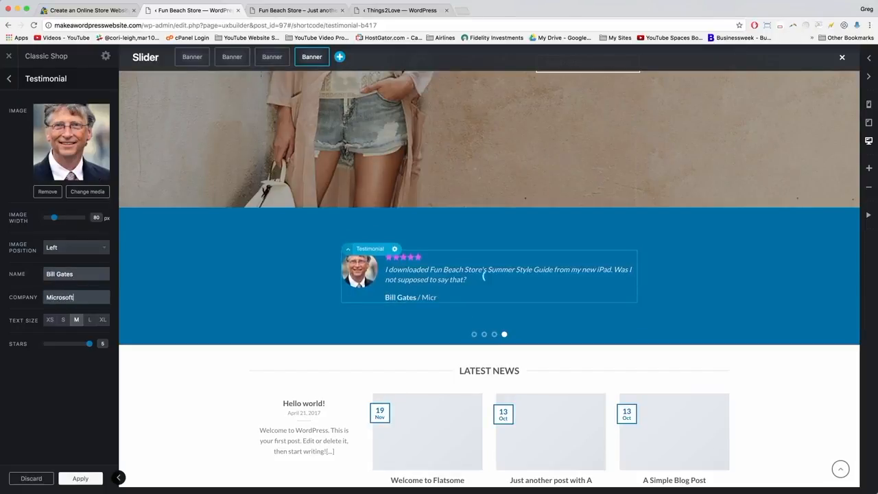
pyautogui.click(80, 478)
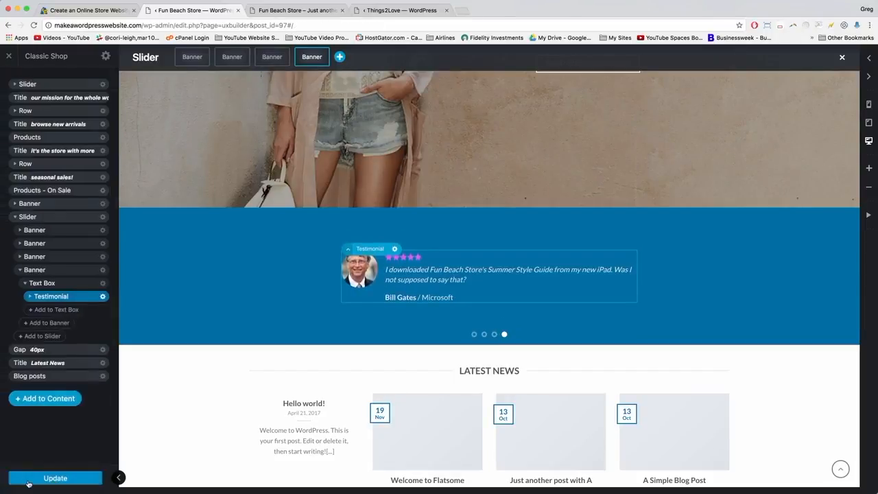
pyautogui.click(26, 482)
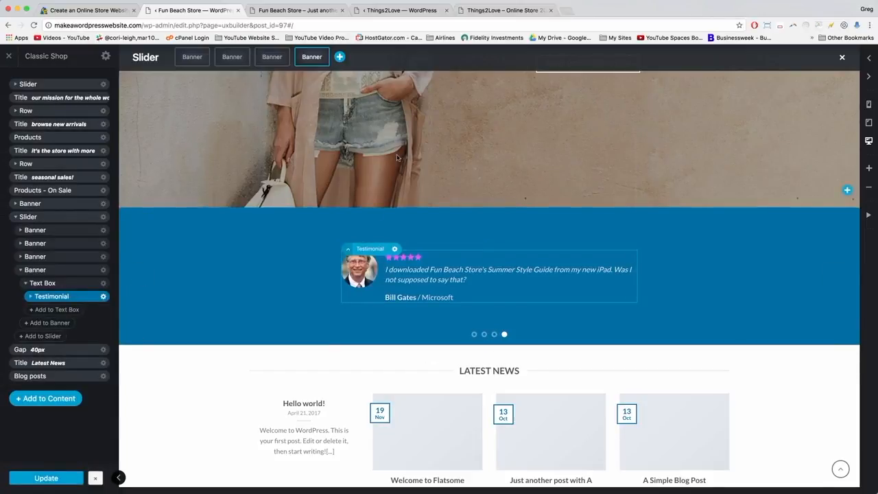
# Review the tutorial's instructions for the next section, then return to the homepage builder.
pyautogui.scroll(-5, 384, 192)
pyautogui.scroll(-2, 397, 154)
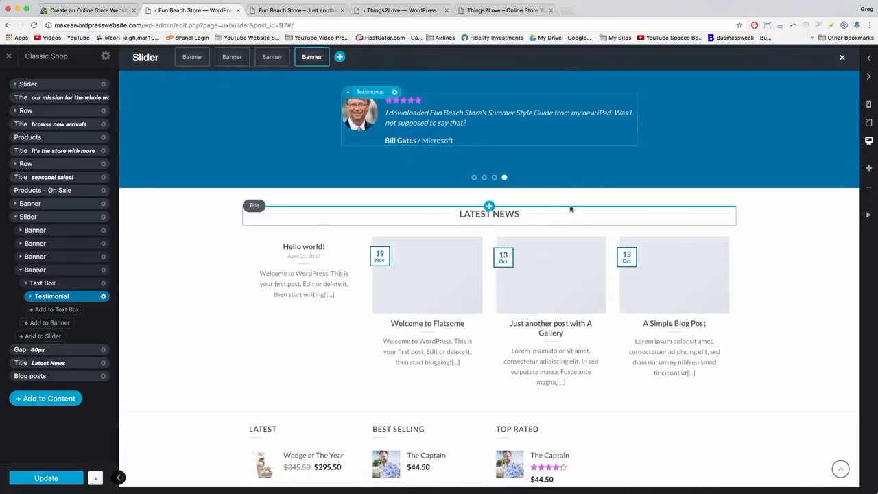
pyautogui.click(83, 10)
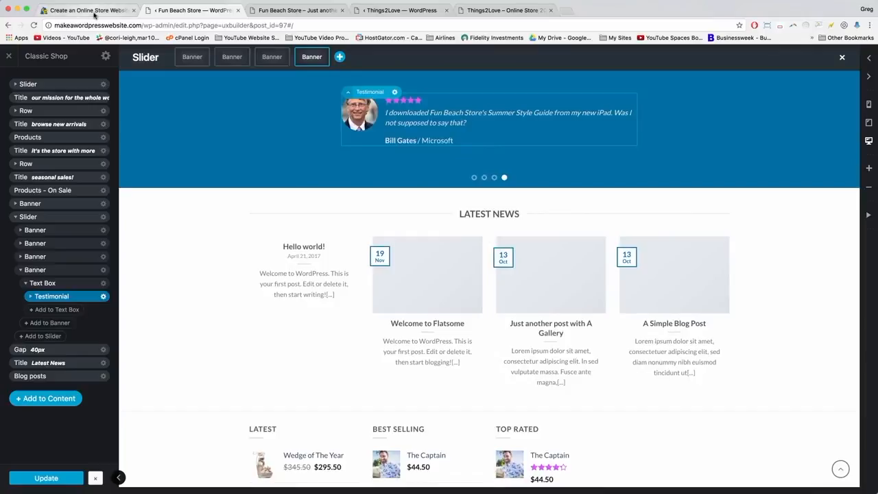
pyautogui.scroll(-3, 201, 291)
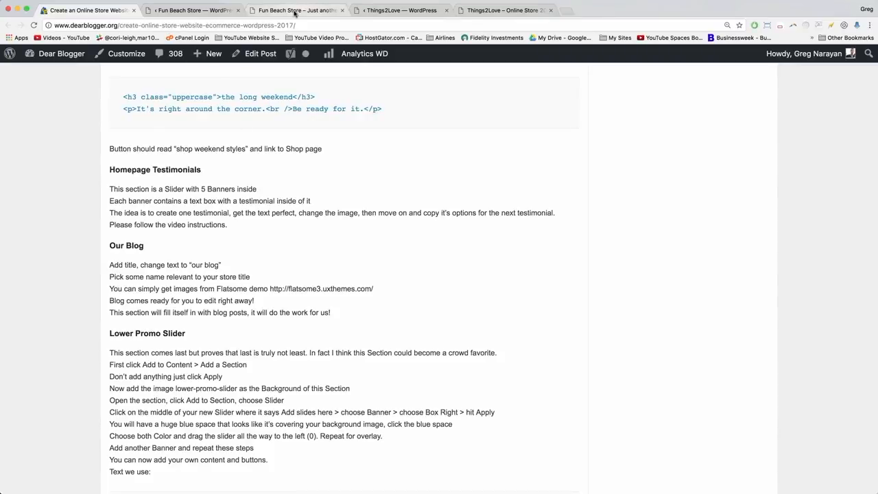
pyautogui.click(217, 11)
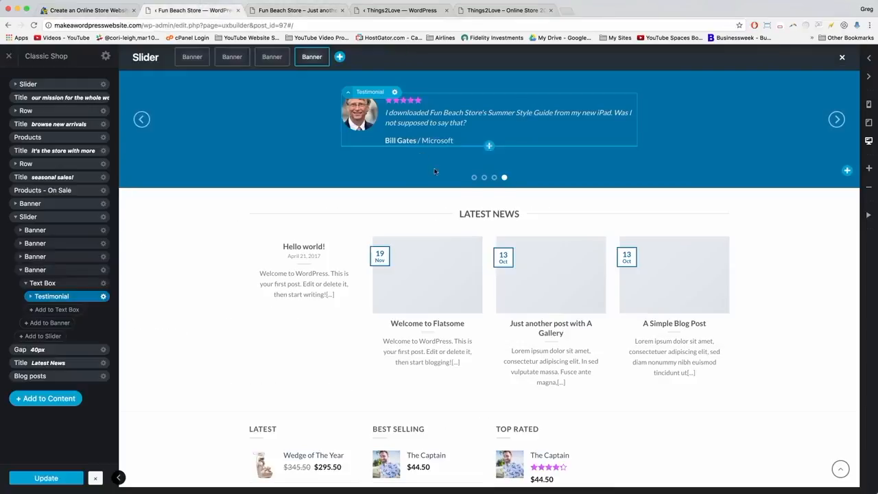
# Retitle the LATEST NEWS heading to 'our blog', apply it, and update the homepage.
pyautogui.click(486, 218)
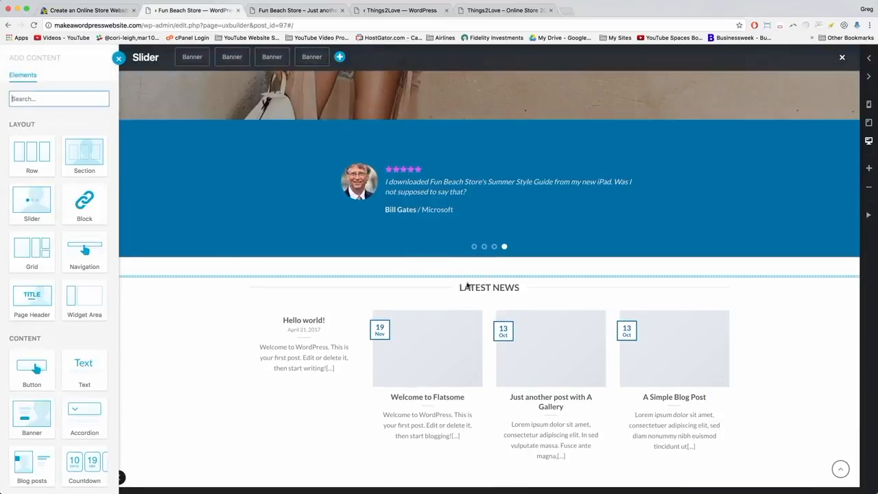
pyautogui.click(472, 290)
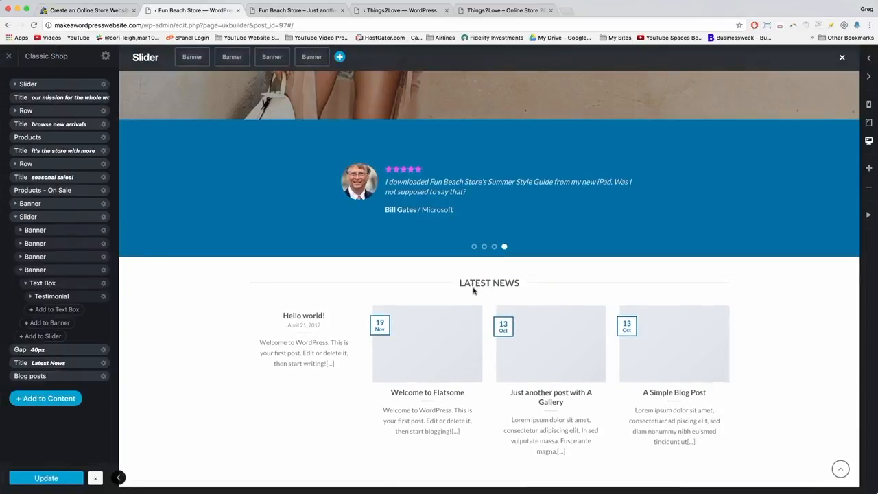
pyautogui.click(496, 285)
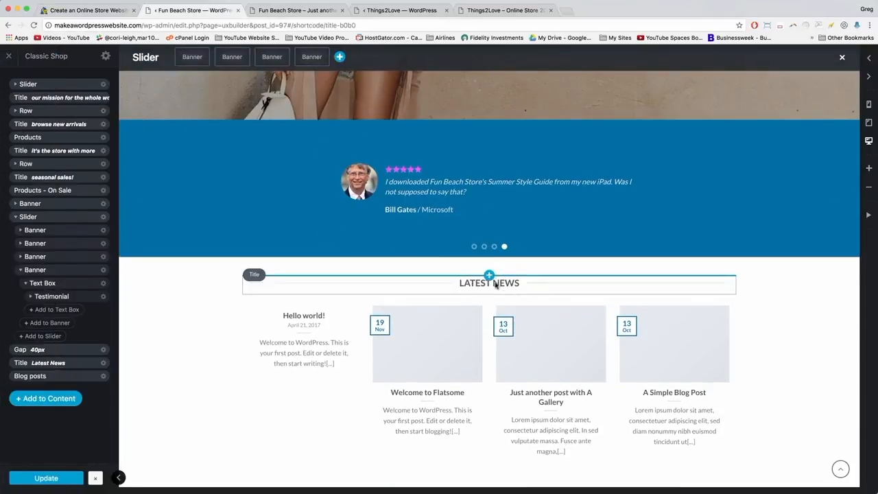
pyautogui.write('our blog')
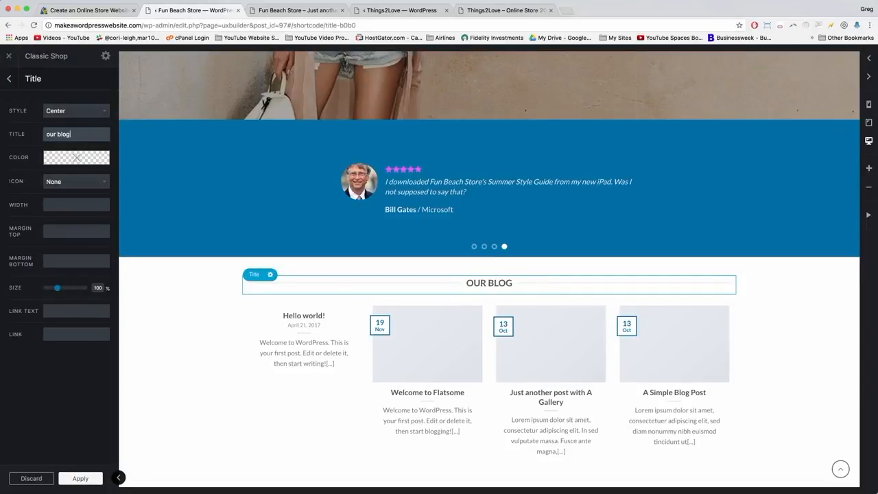
pyautogui.scroll(-3, 237, 336)
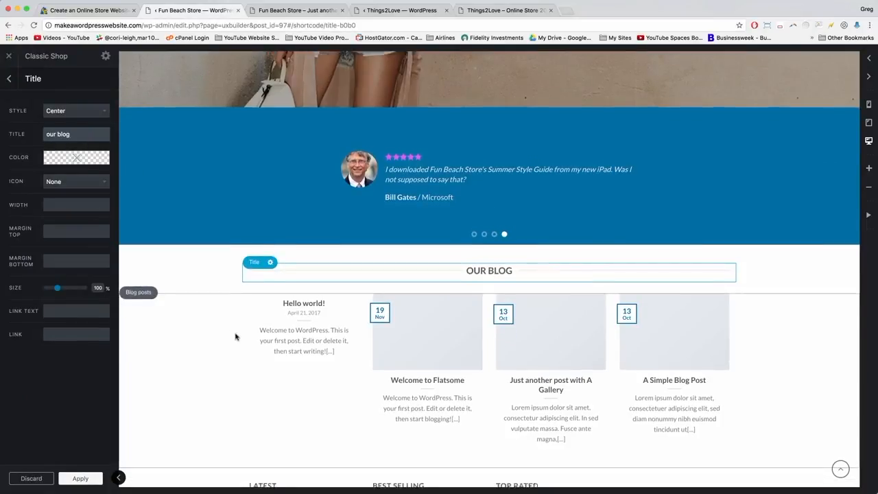
pyautogui.click(82, 479)
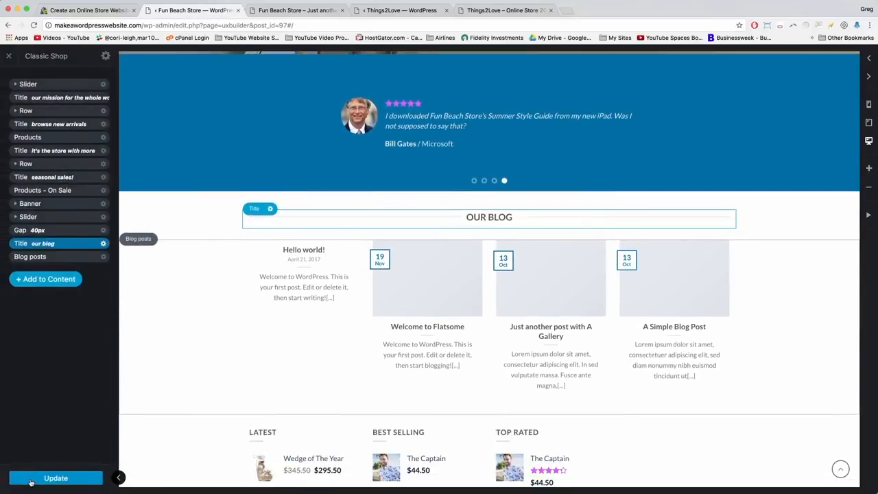
pyautogui.click(30, 481)
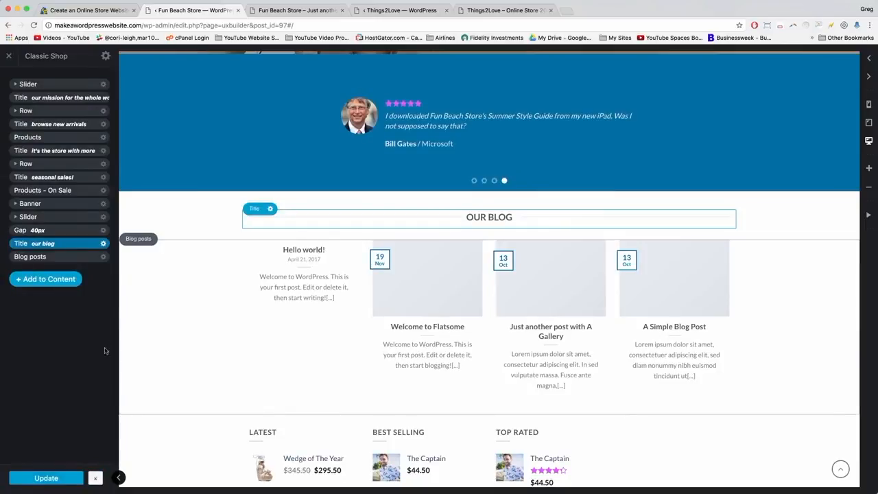
pyautogui.click(129, 264)
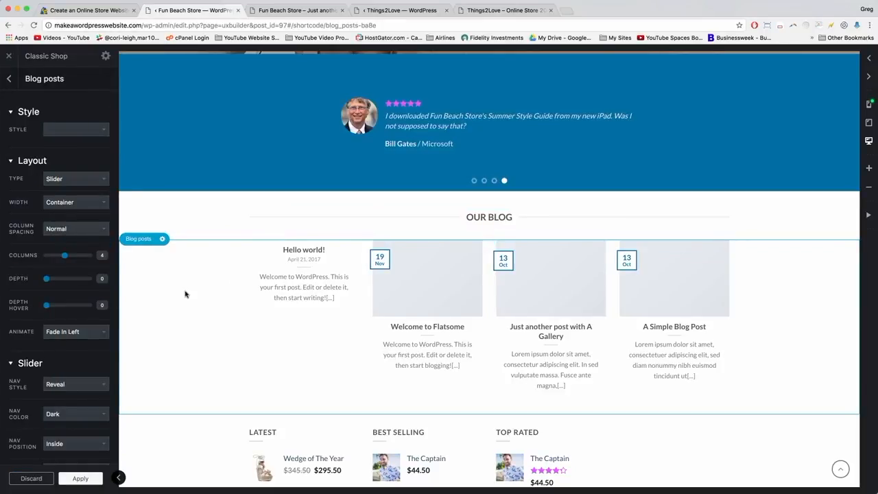
pyautogui.scroll(-2, 69, 129)
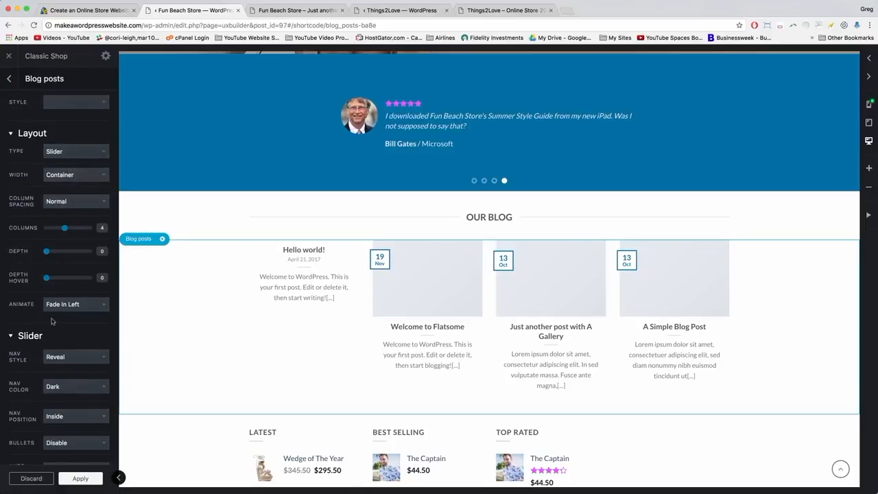
pyautogui.click(53, 307)
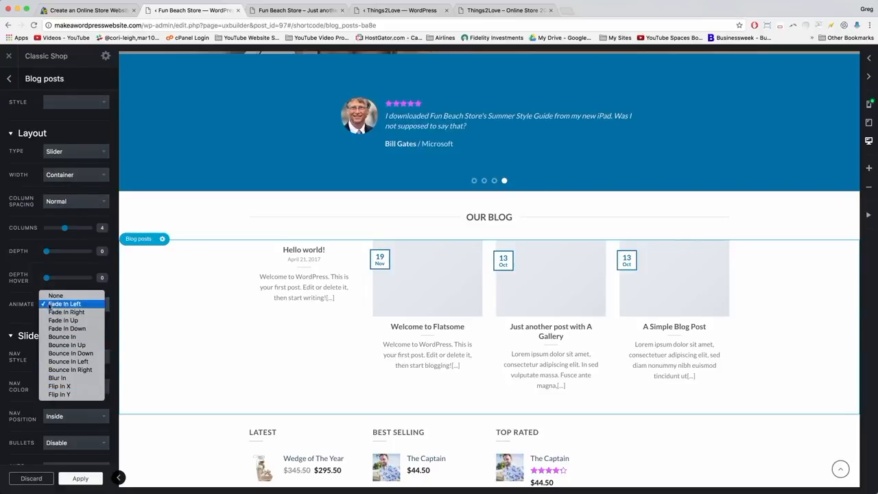
pyautogui.click(50, 306)
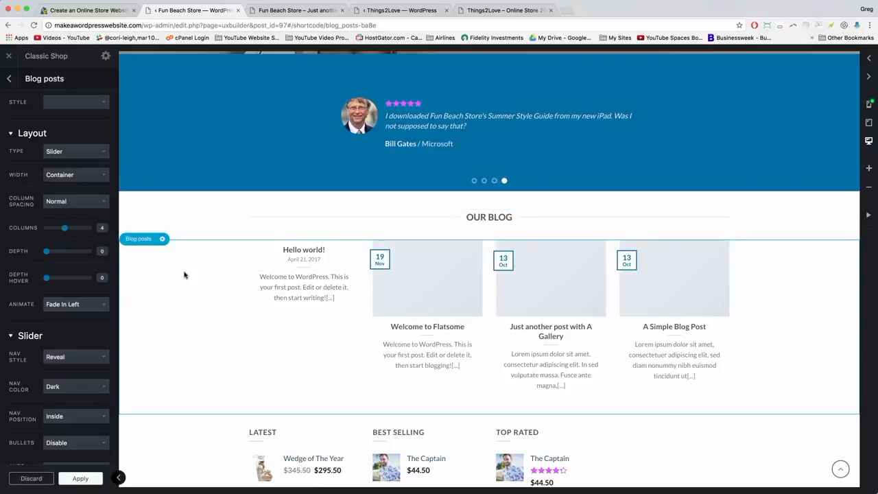
pyautogui.scroll(6, 184, 273)
pyautogui.scroll(-4, 183, 273)
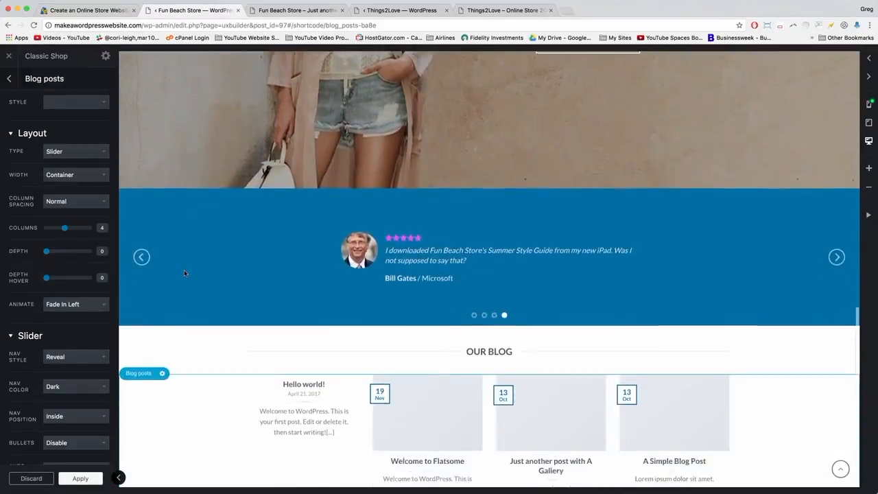
pyautogui.scroll(-5, 184, 273)
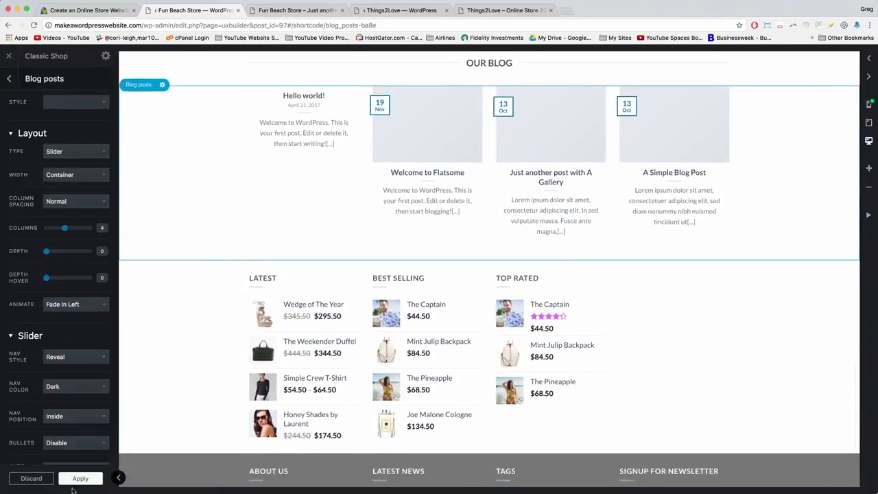
pyautogui.click(77, 478)
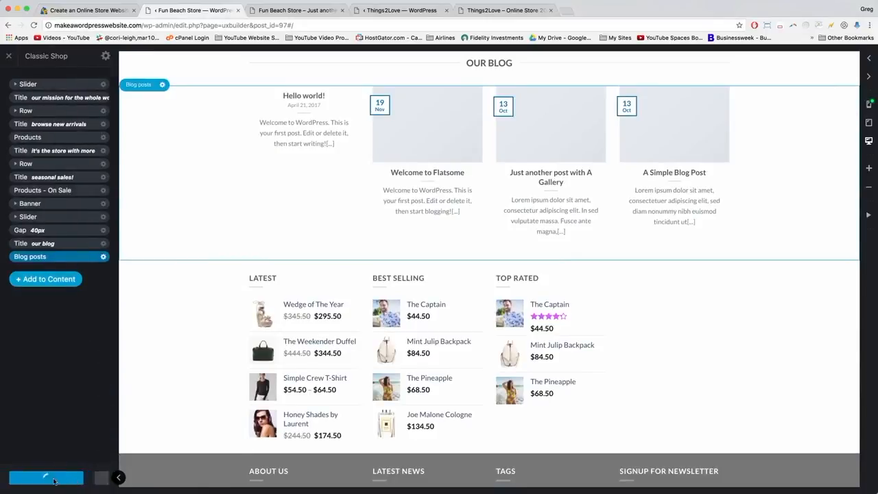
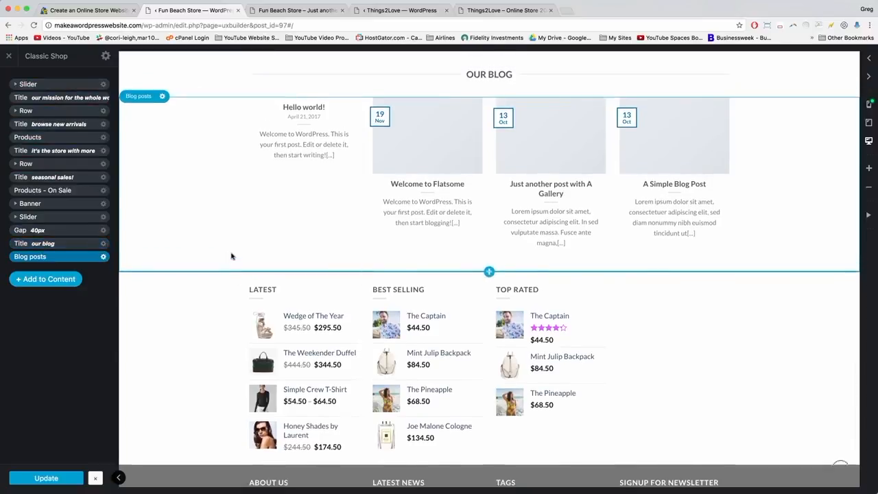
# Update the homepage layout in UX Builder, then go to the Fun Beach Store admin Dashboard.
pyautogui.scroll(3, 231, 256)
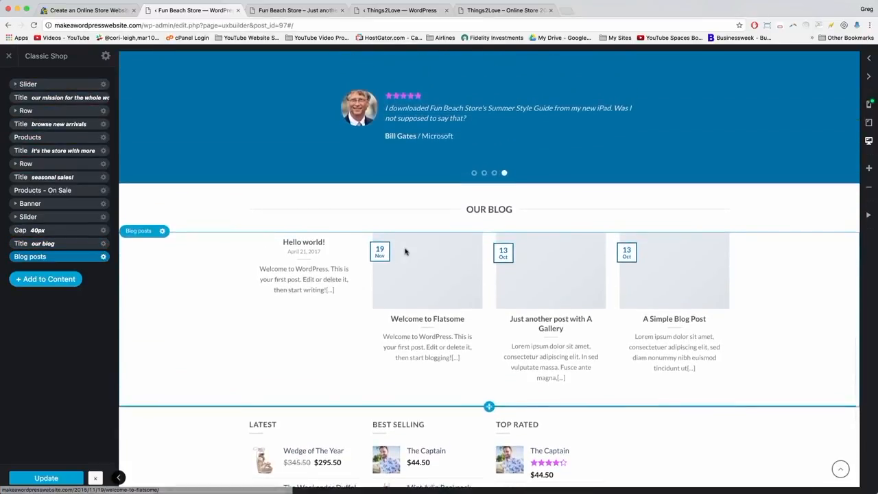
pyautogui.click(53, 480)
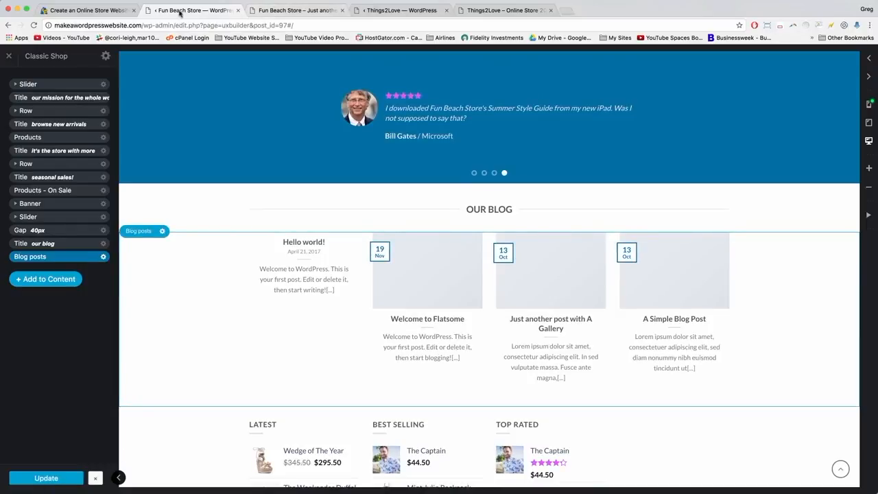
pyautogui.click(306, 11)
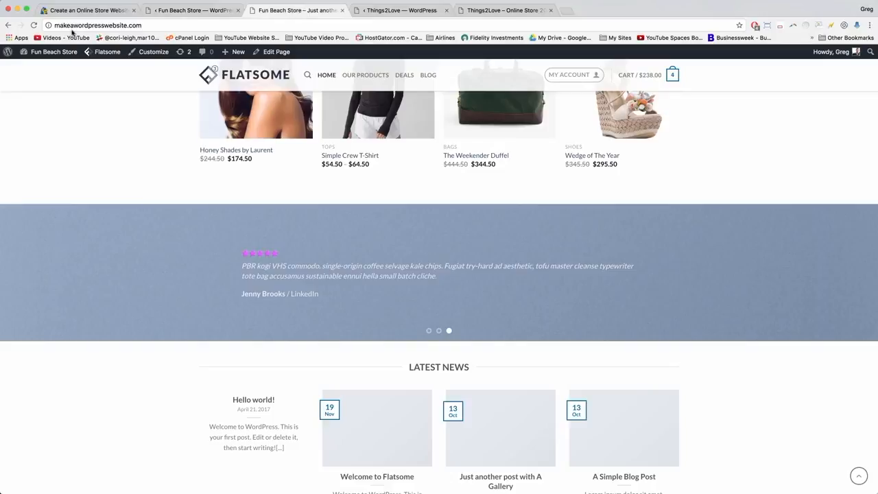
pyautogui.click(52, 52)
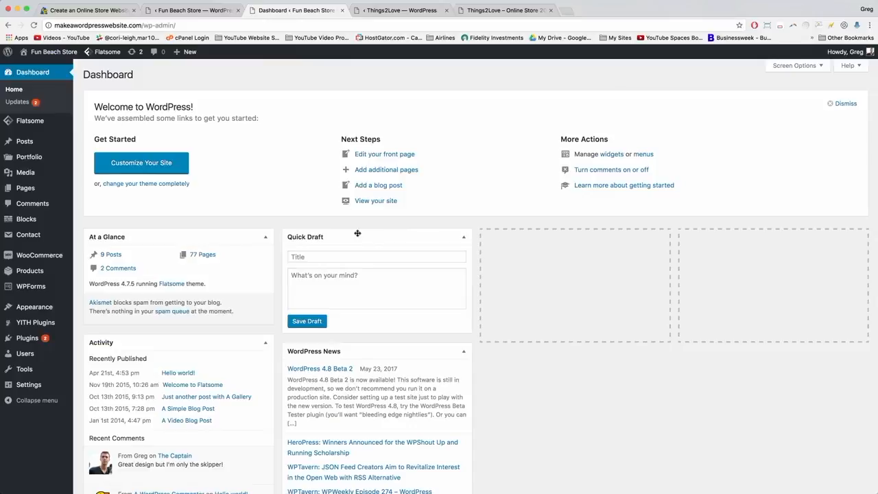
# Update the PayPal Braintree and Stripe gateway plugins, then go to the All Posts list.
pyautogui.click(25, 341)
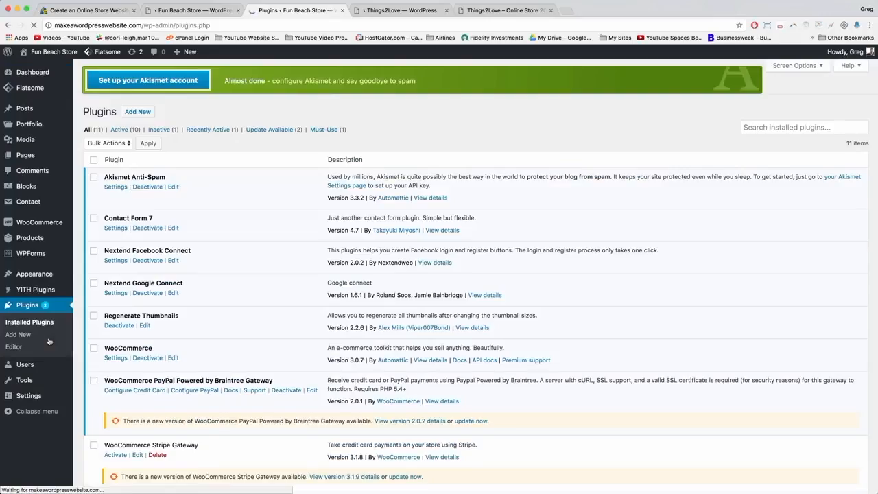
pyautogui.scroll(-5, 203, 314)
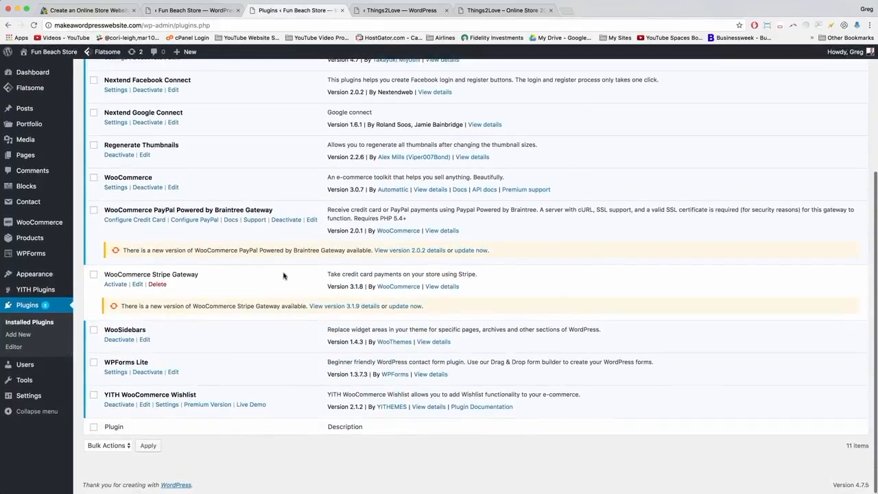
pyautogui.click(475, 251)
pyautogui.click(405, 306)
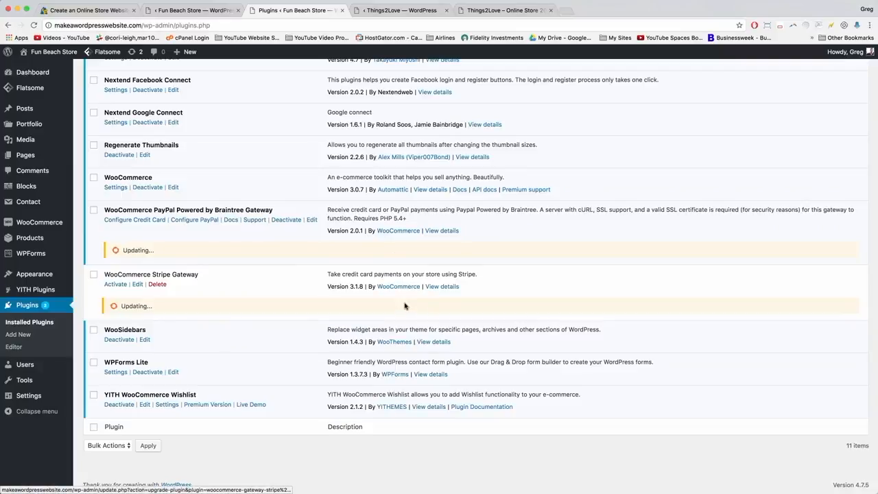
pyautogui.scroll(5, 405, 306)
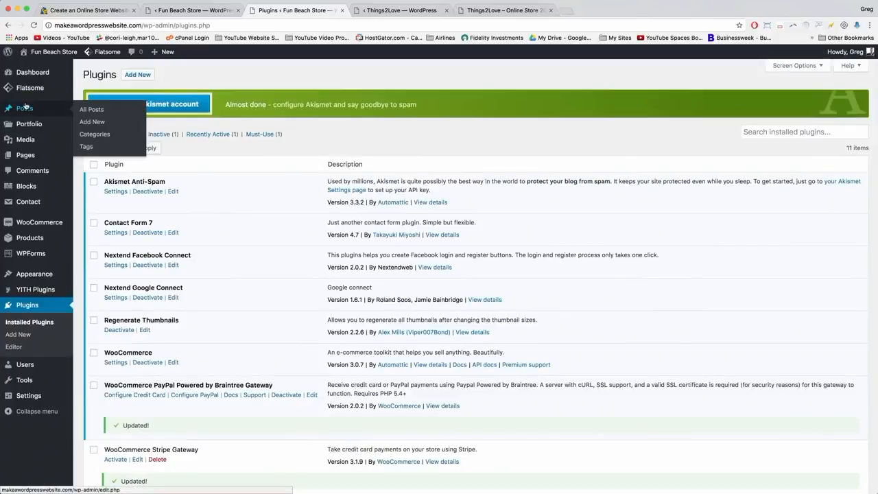
pyautogui.click(24, 107)
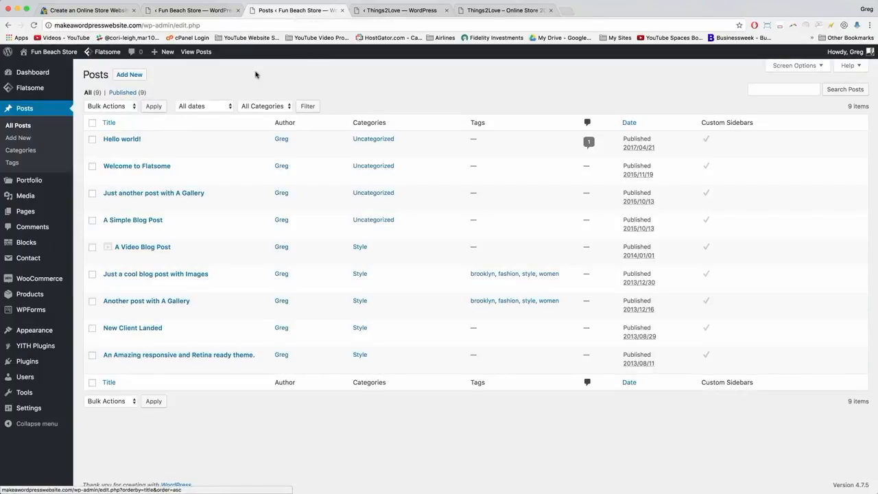
# Retitle the Hello world! post to 'Hello World! I'm Mobile Responsive!'.
pyautogui.click(122, 140)
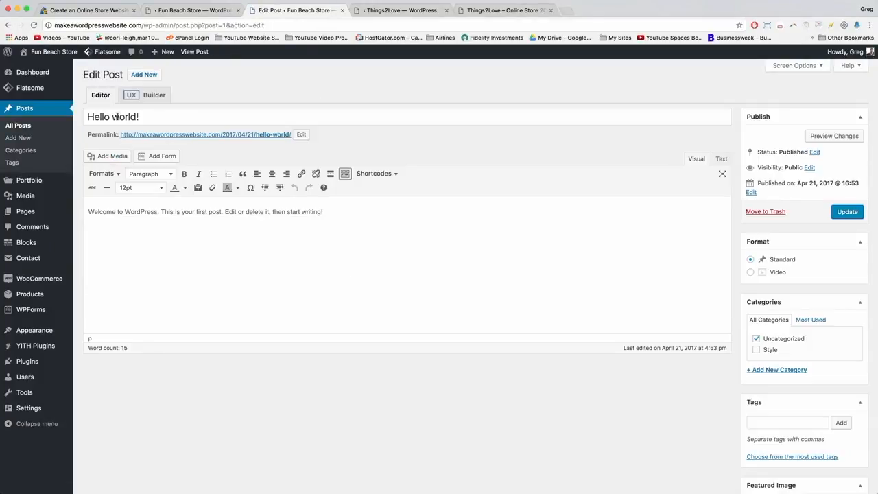
pyautogui.click(116, 117)
pyautogui.press('BackSpace')
pyautogui.write('W')
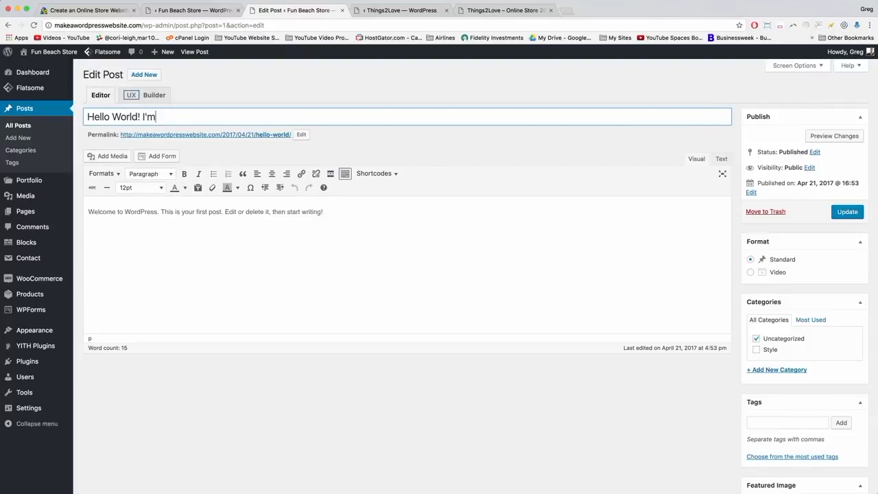
pyautogui.write('Responsive!')
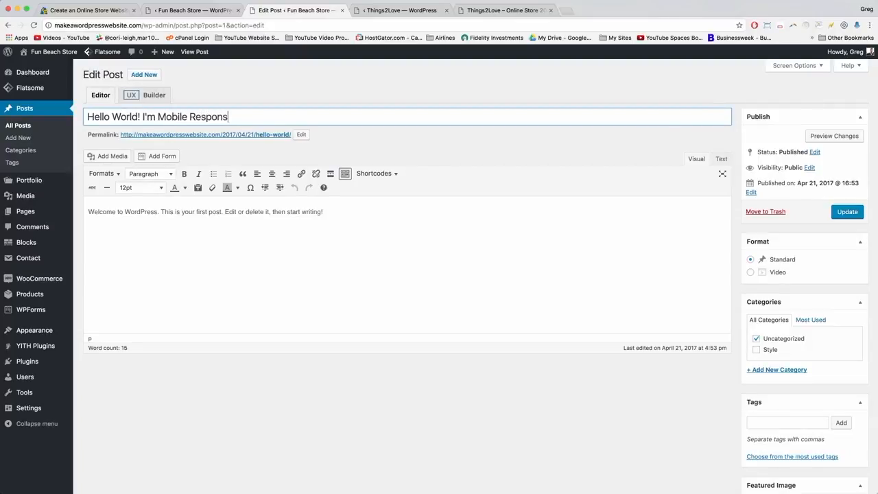
pyautogui.click(363, 216)
# Upload ipad-store.jpg and set it as the post's featured image.
pyautogui.scroll(-2, 759, 262)
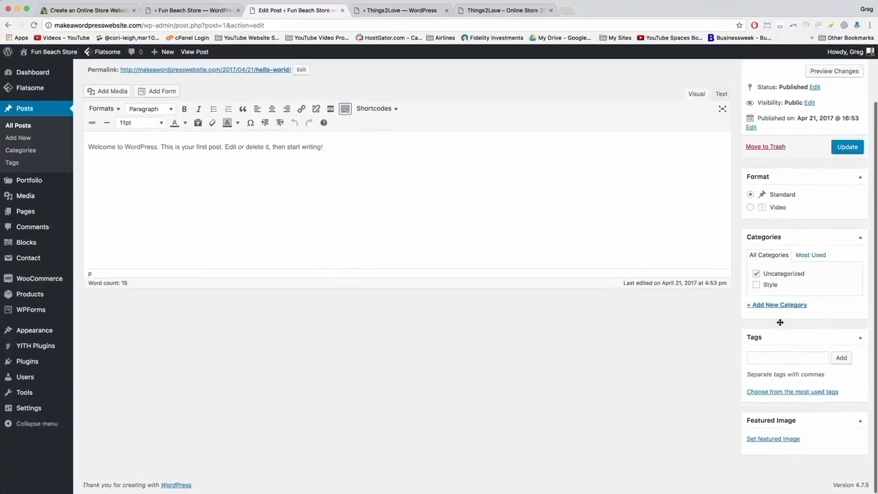
pyautogui.click(778, 439)
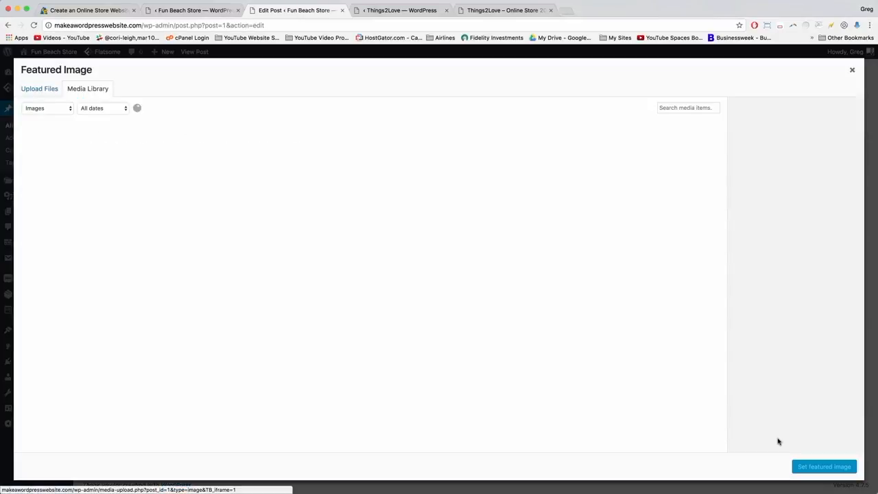
pyautogui.click(44, 90)
pyautogui.click(449, 260)
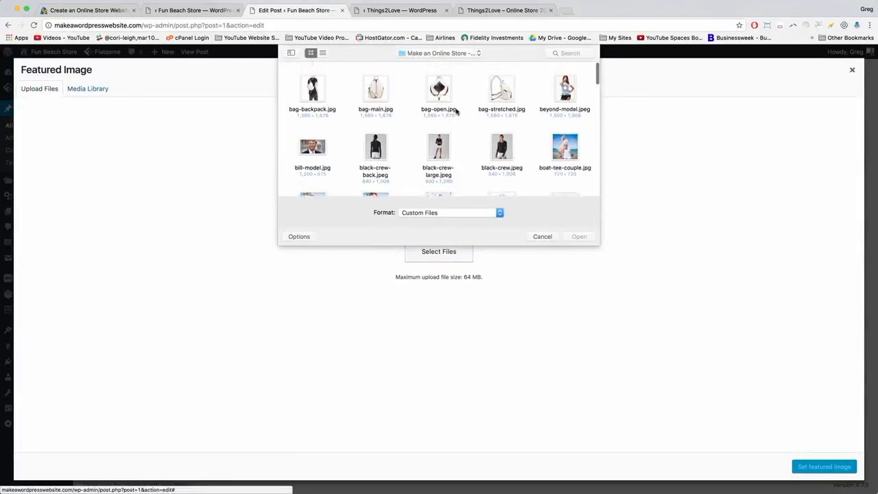
pyautogui.scroll(-5, 503, 142)
pyautogui.doubleClick(502, 169)
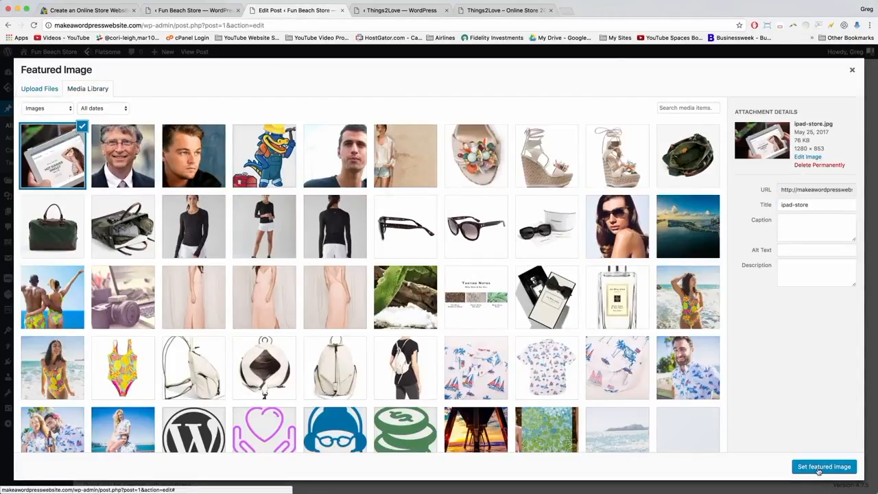
pyautogui.click(819, 468)
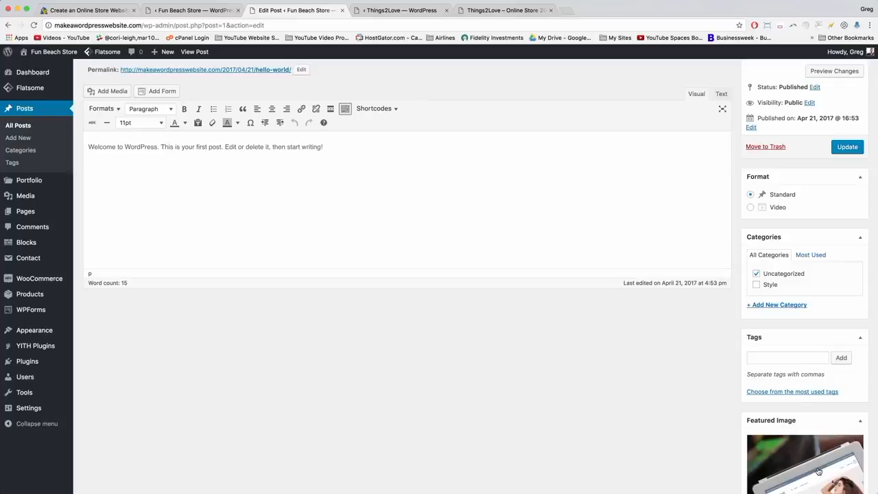
# File the post only under a new Tech category, removing Uncategorized, and update it.
pyautogui.scroll(-3, 797, 371)
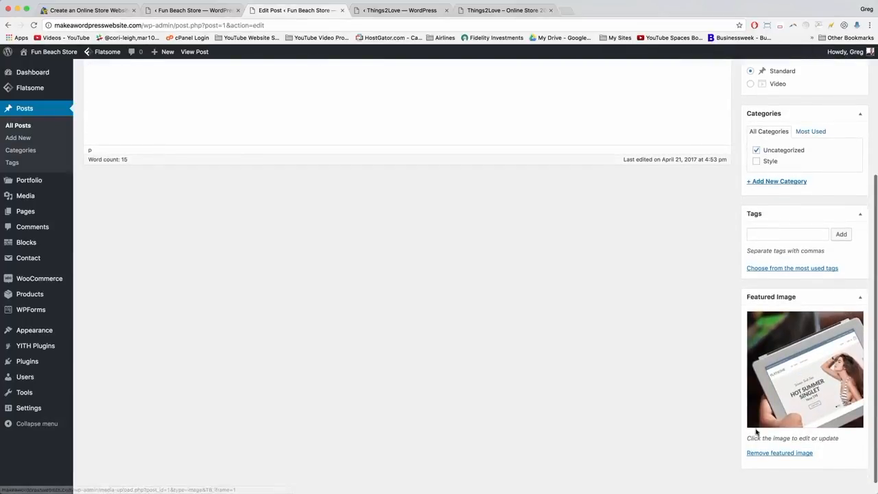
pyautogui.scroll(5, 724, 298)
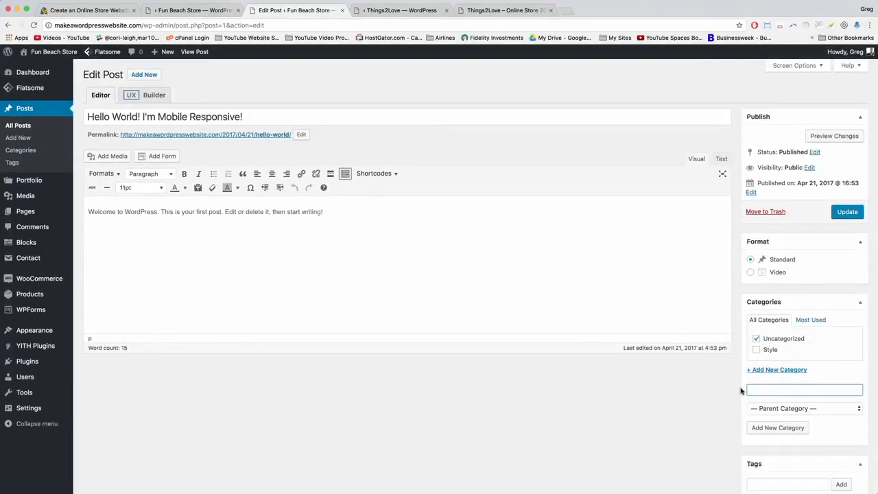
pyautogui.write('Tech')
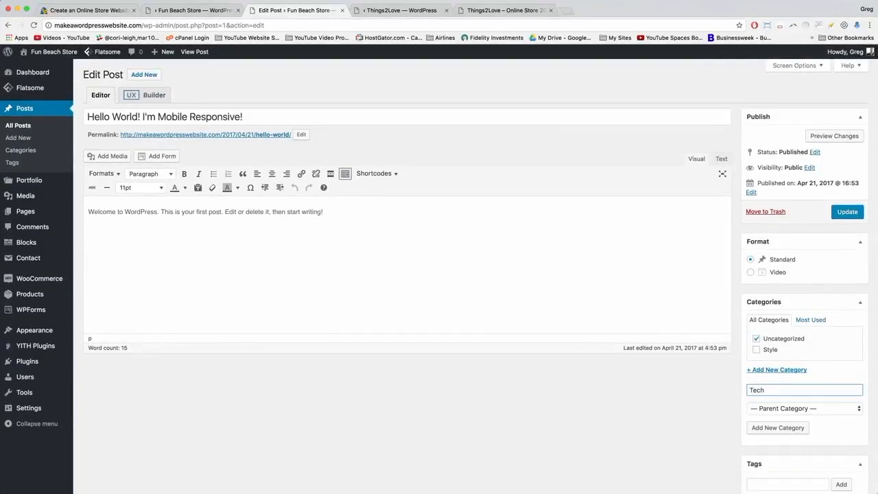
pyautogui.click(758, 429)
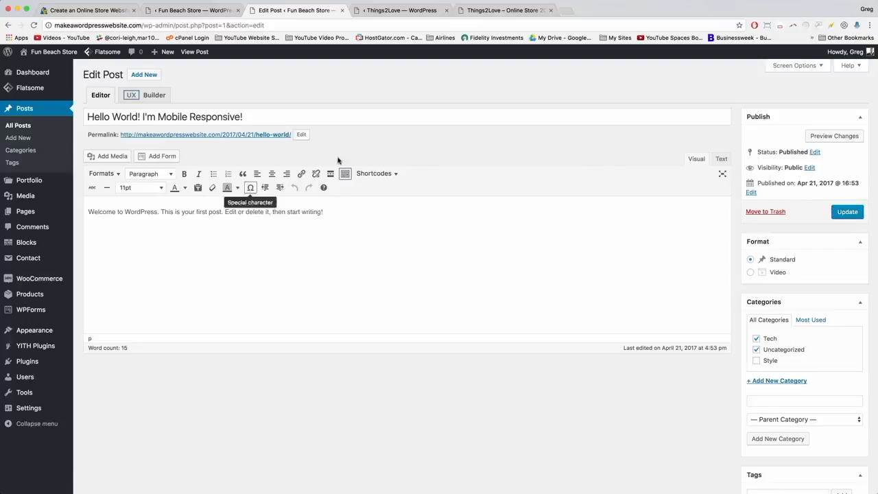
pyautogui.click(847, 212)
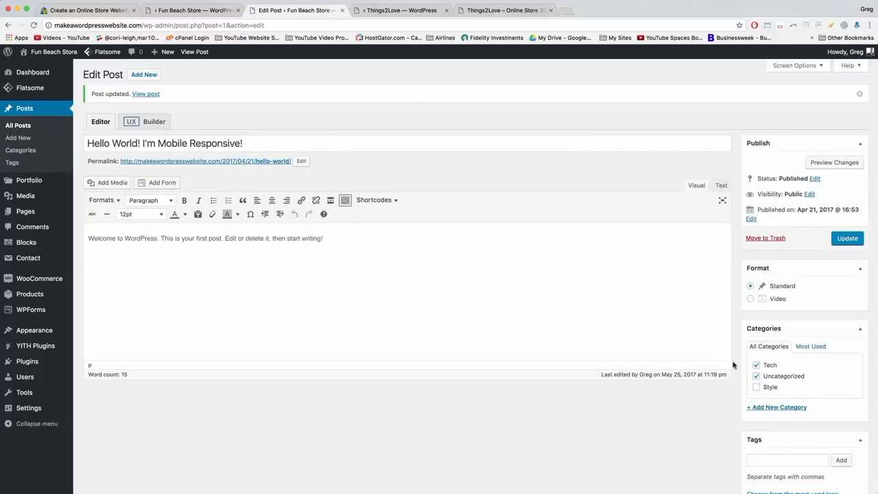
pyautogui.click(756, 376)
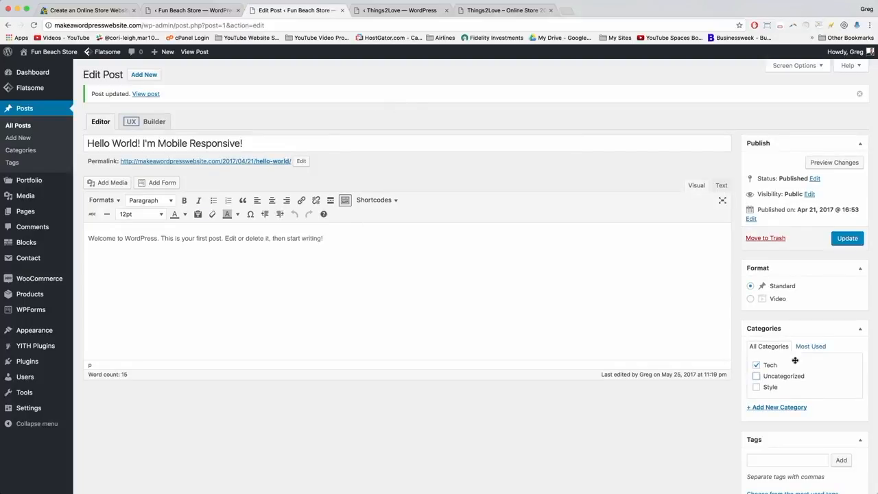
pyautogui.click(848, 239)
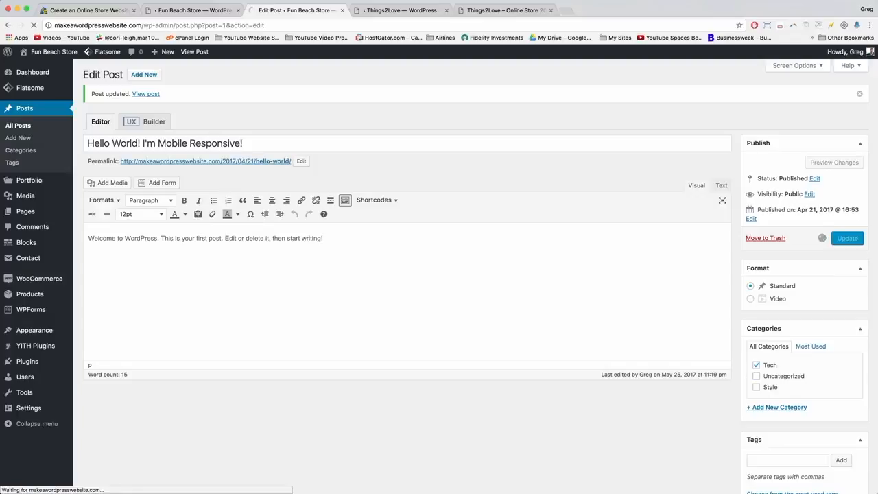
pyautogui.click(19, 110)
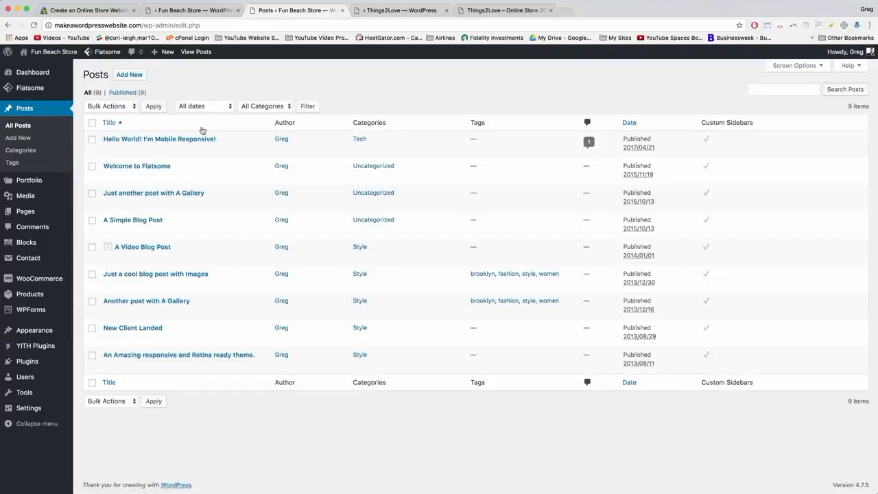
# Append ': The #1 eCommerce Website Theme' to the Welcome to Flatsome post title.
pyautogui.click(141, 171)
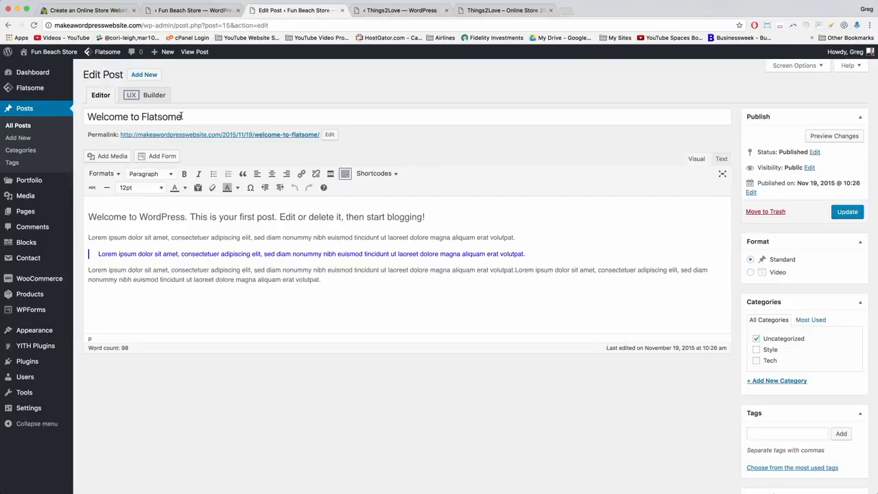
pyautogui.click(181, 117)
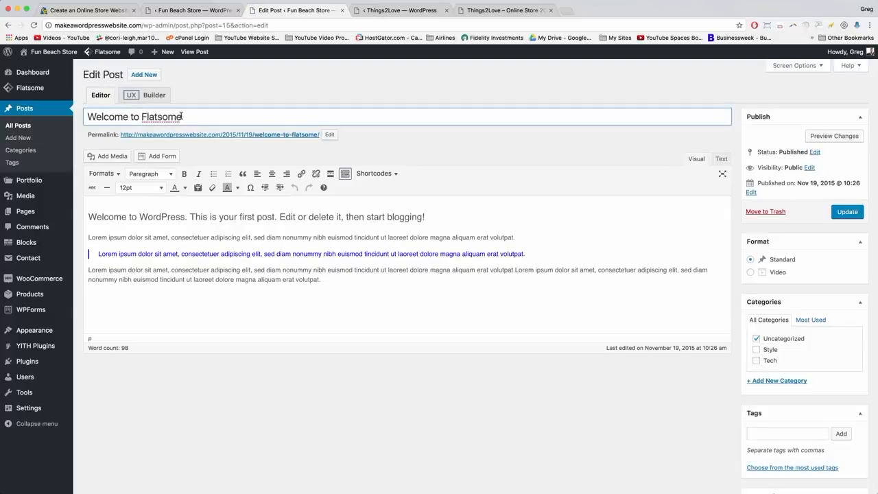
pyautogui.write(': The #1 eCommerce Website Theme!')
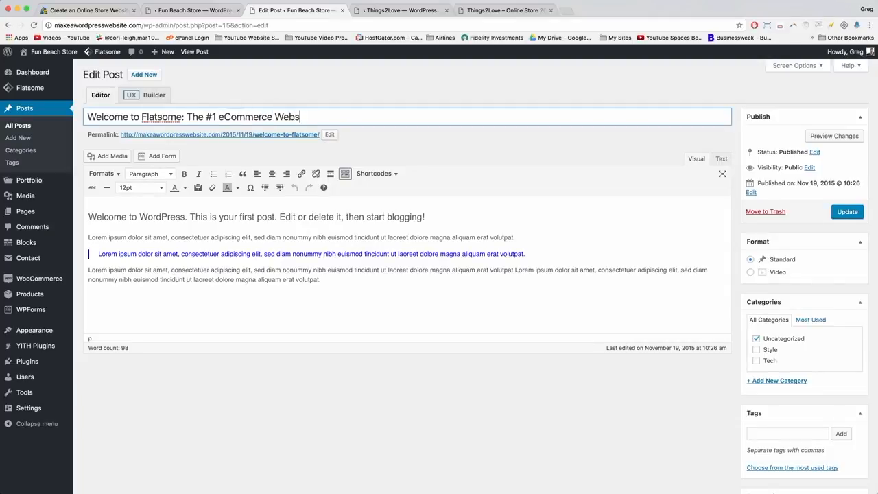
pyautogui.click(399, 270)
# Replace the post's featured image with an uploaded male-model.jpg.
pyautogui.scroll(-5, 760, 275)
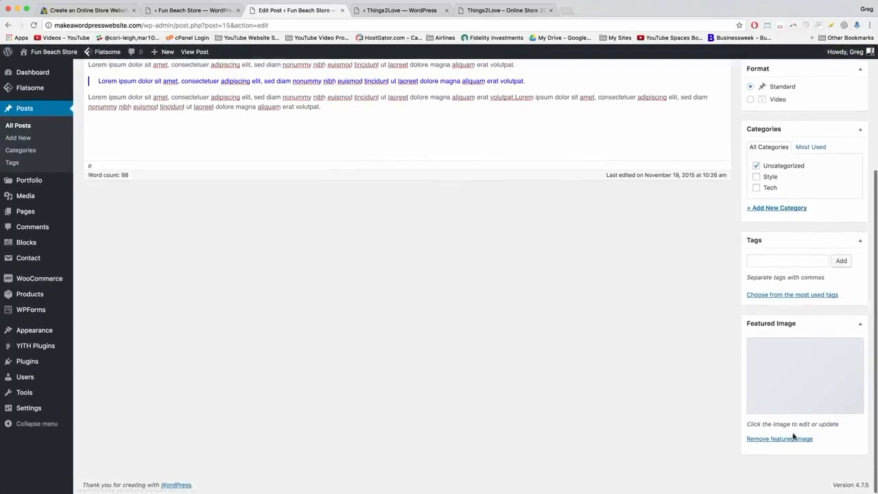
pyautogui.click(790, 439)
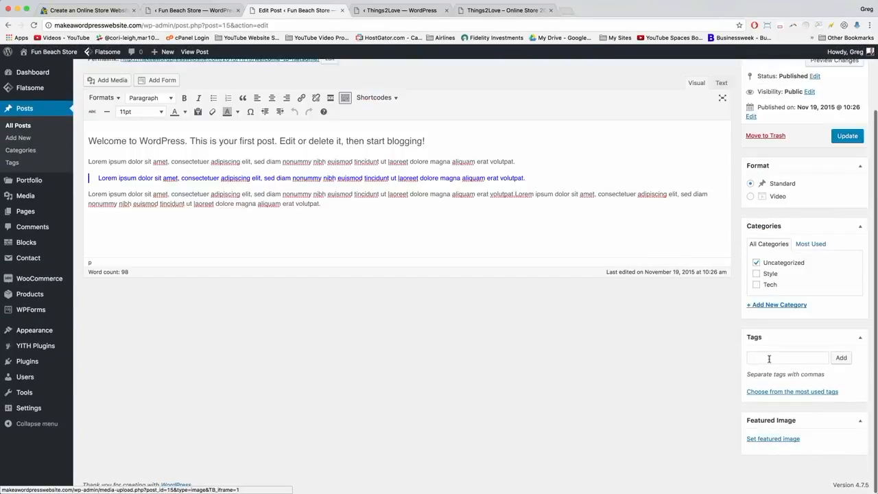
pyautogui.click(777, 440)
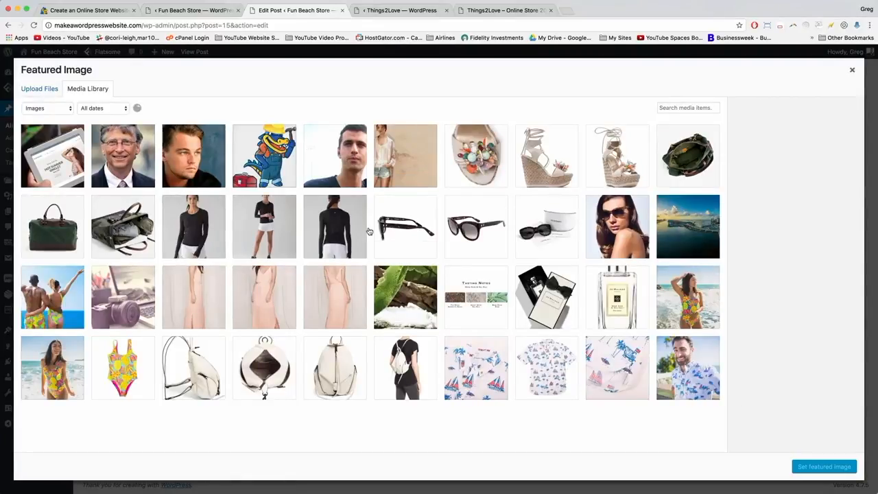
pyautogui.click(35, 89)
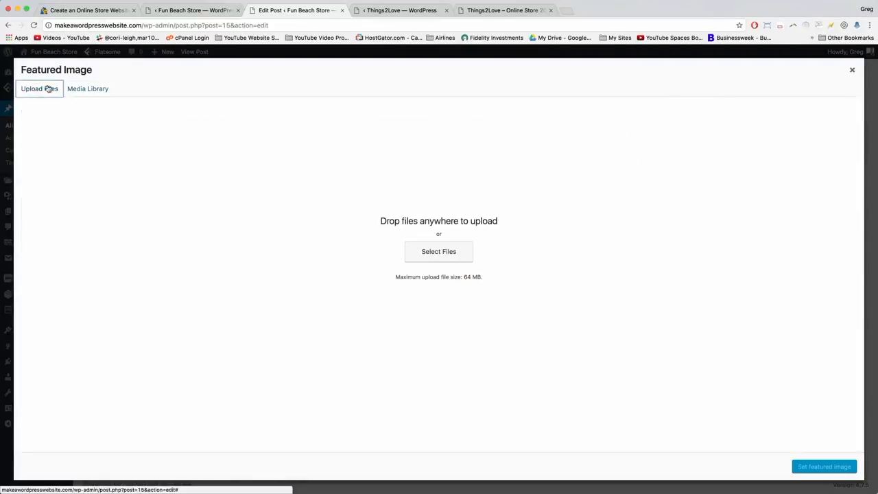
pyautogui.click(432, 250)
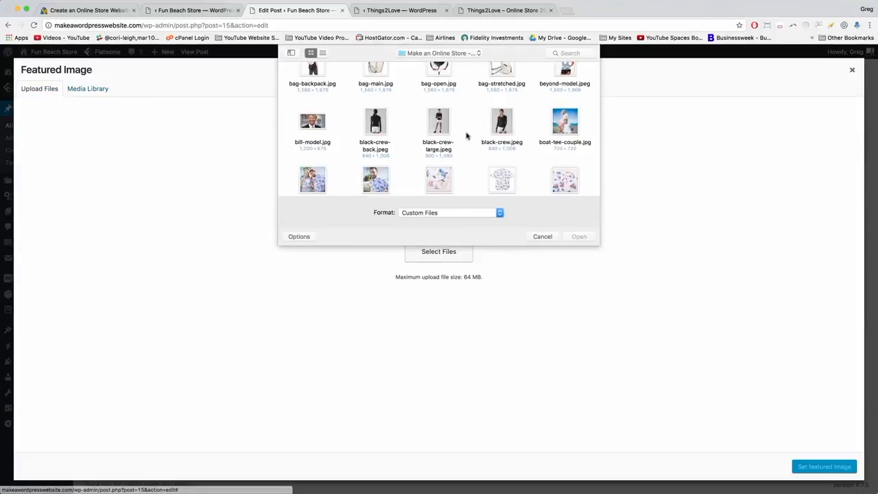
pyautogui.scroll(-5, 466, 135)
pyautogui.click(501, 138)
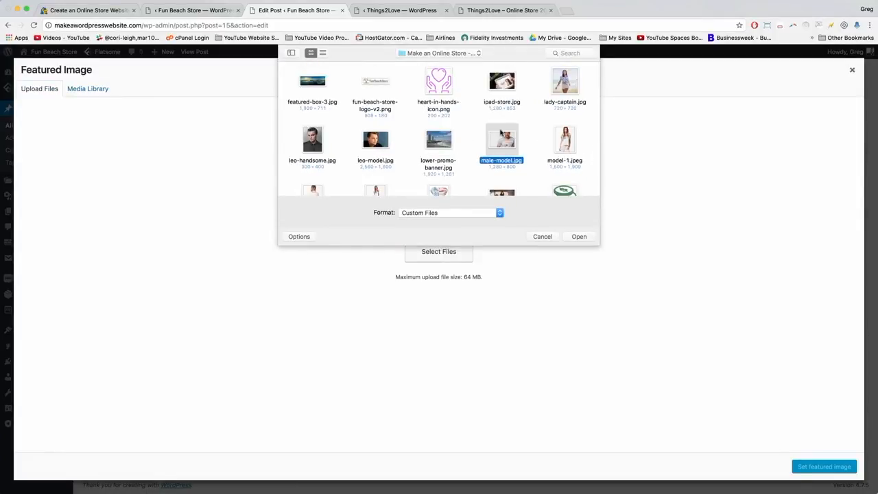
pyautogui.click(578, 238)
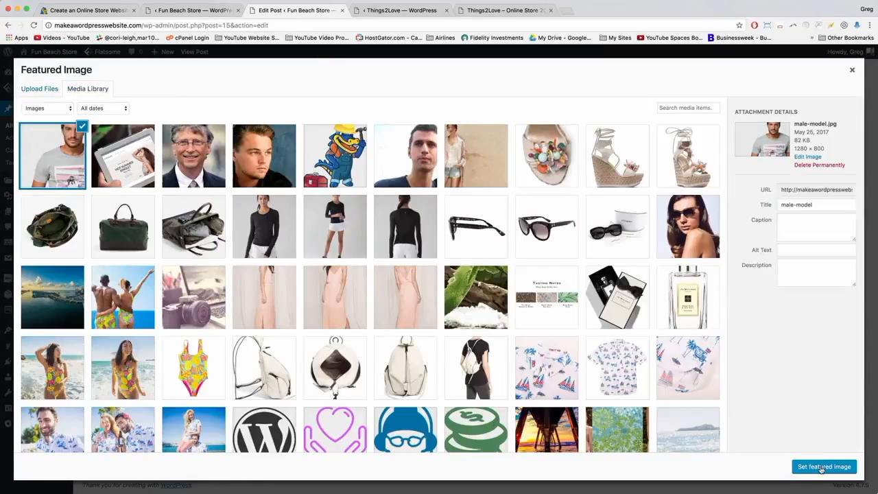
pyautogui.click(824, 466)
# File the post only under a new eCommerce category and update it.
pyautogui.scroll(-3, 821, 467)
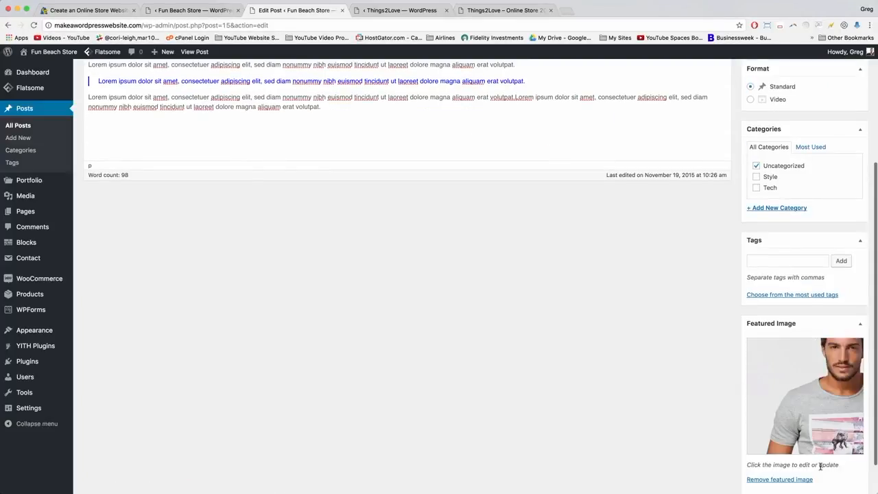
pyautogui.scroll(5, 821, 467)
pyautogui.click(758, 340)
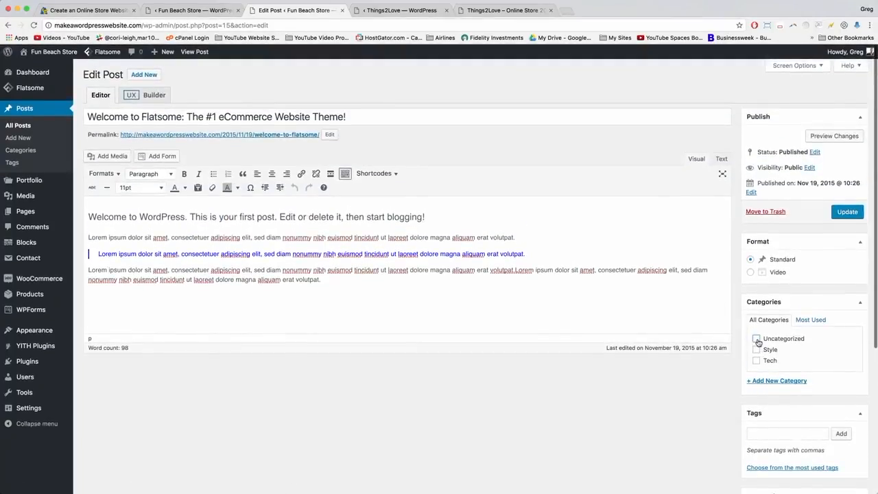
pyautogui.click(776, 380)
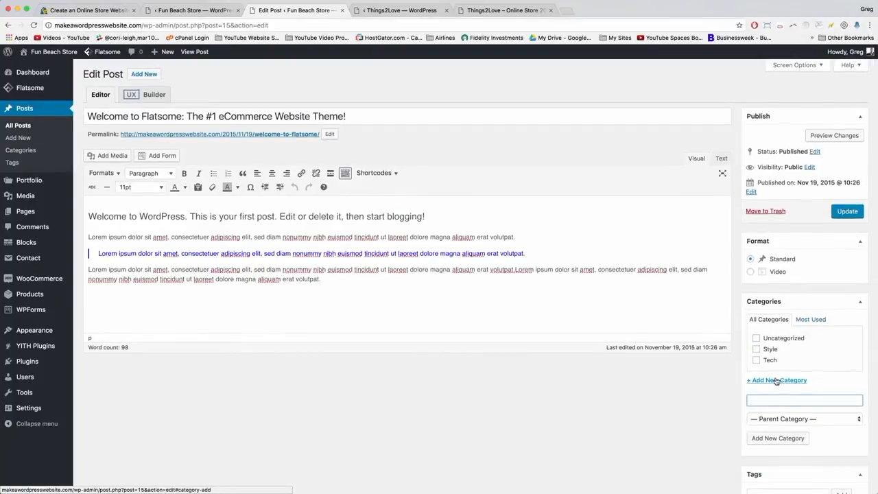
pyautogui.scroll(-1, 776, 380)
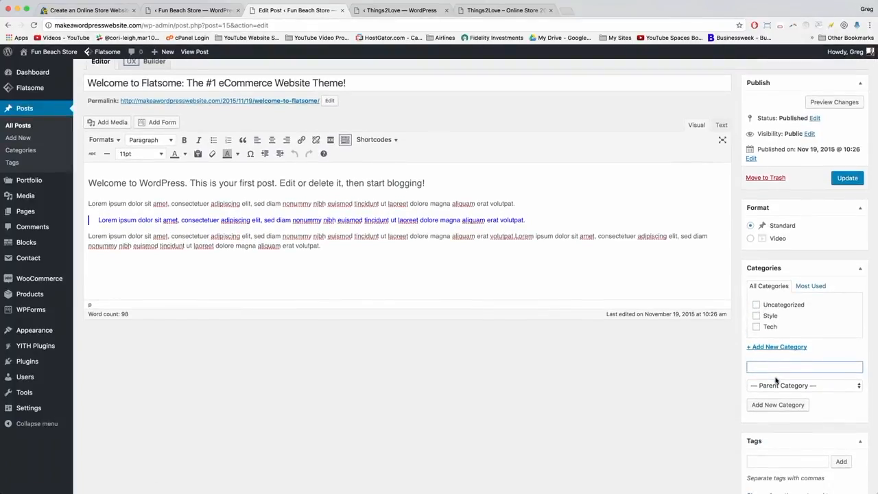
pyautogui.write('eCommerce')
pyautogui.click(778, 405)
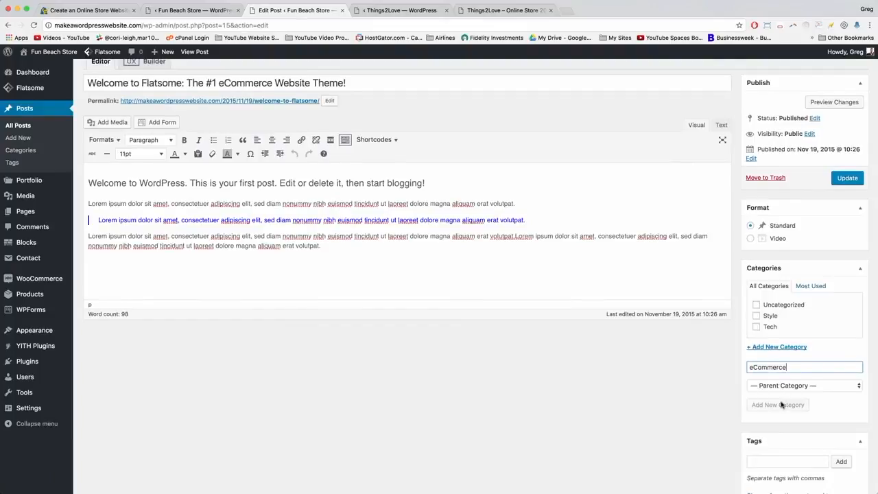
pyautogui.click(847, 184)
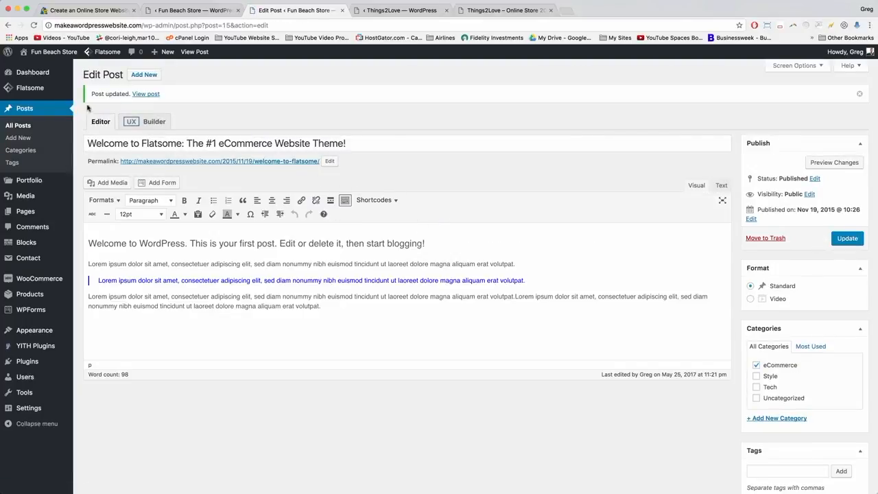
# Move the seven sample posts, including A Simple Blog Post, to the Trash.
pyautogui.click(23, 130)
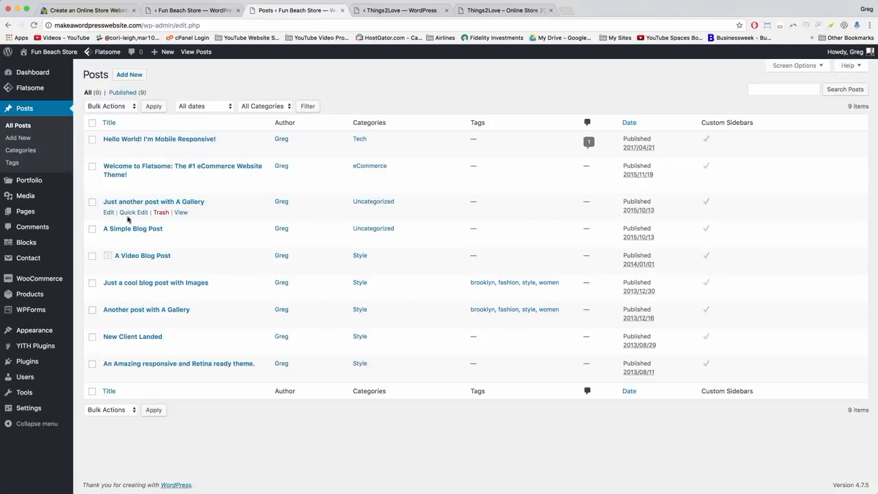
pyautogui.click(92, 204)
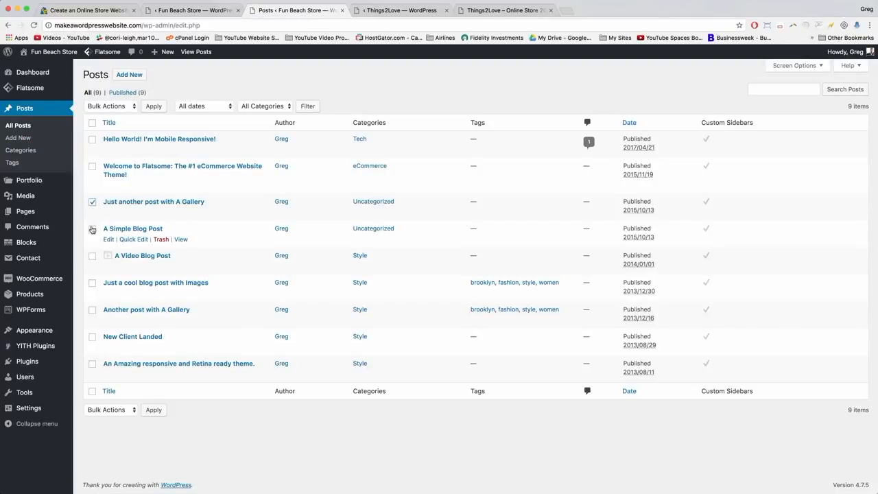
pyautogui.click(92, 230)
pyautogui.click(92, 256)
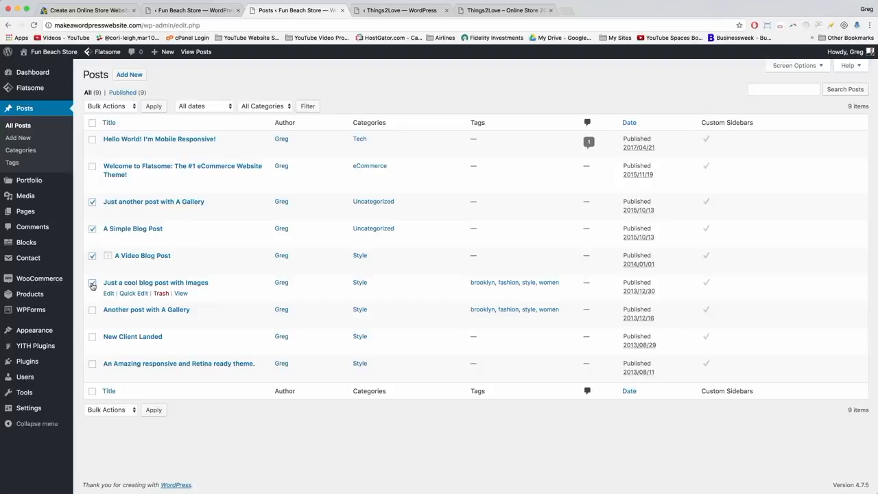
pyautogui.click(92, 310)
pyautogui.click(92, 337)
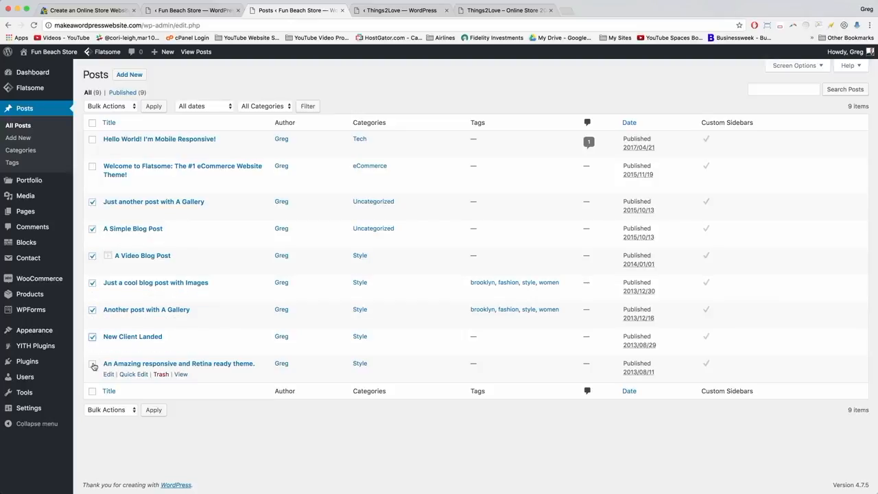
pyautogui.click(121, 107)
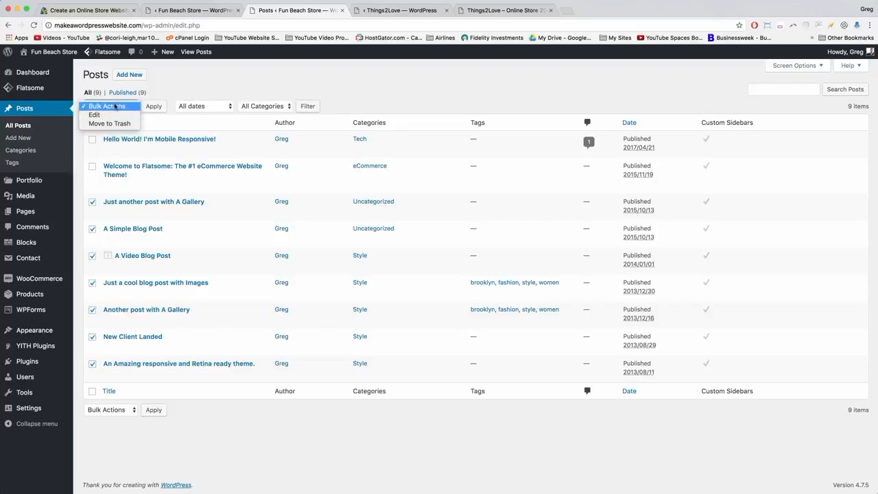
pyautogui.click(110, 124)
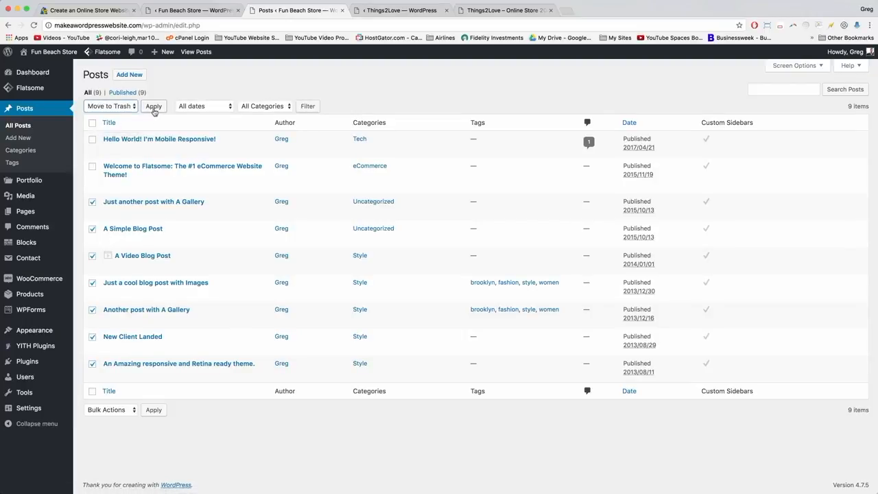
pyautogui.click(154, 107)
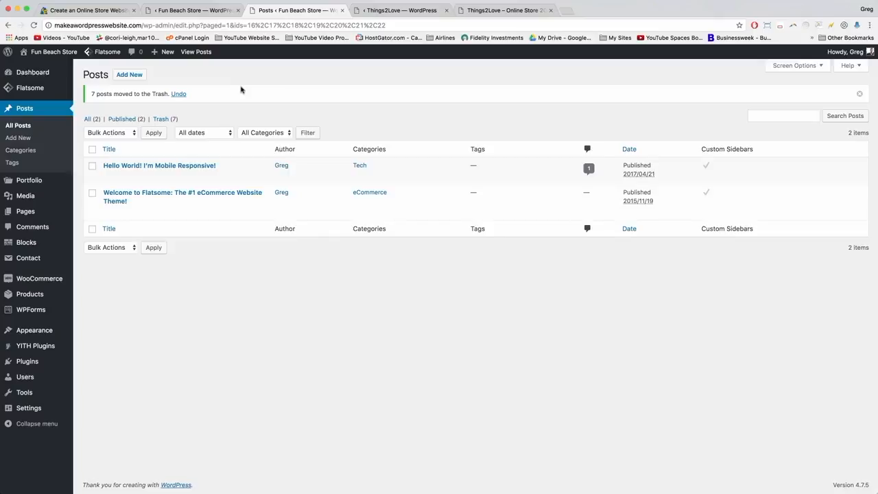
# Permanently delete all seven posts from the Trash.
pyautogui.click(169, 120)
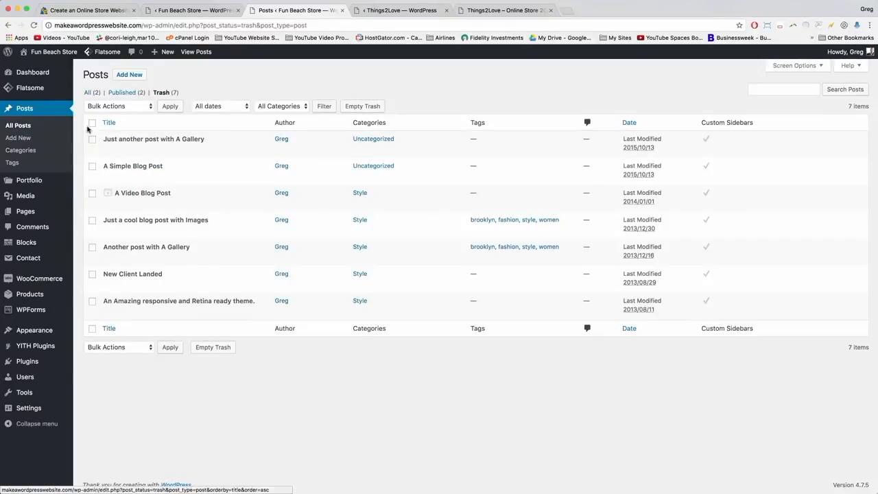
pyautogui.click(118, 107)
pyautogui.click(130, 123)
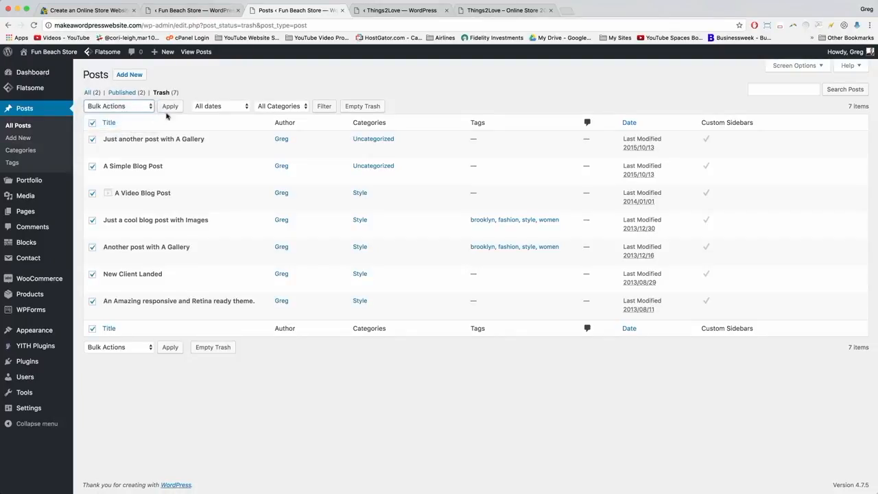
pyautogui.click(170, 106)
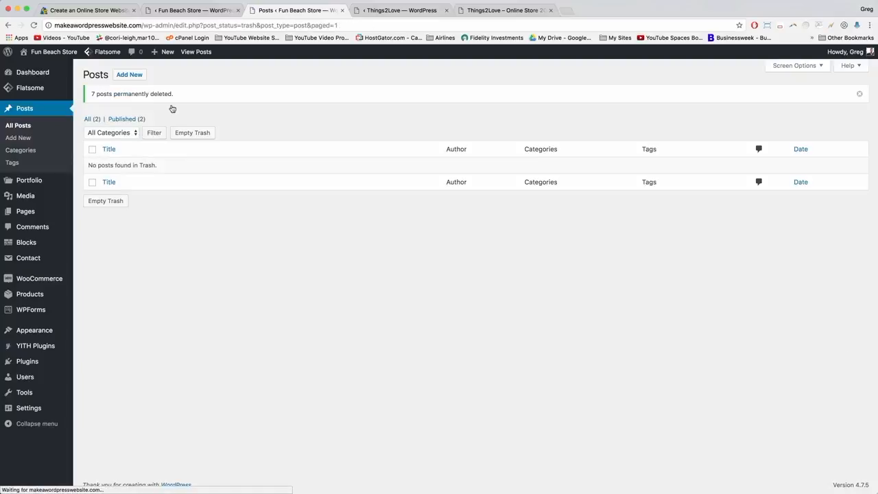
pyautogui.click(125, 73)
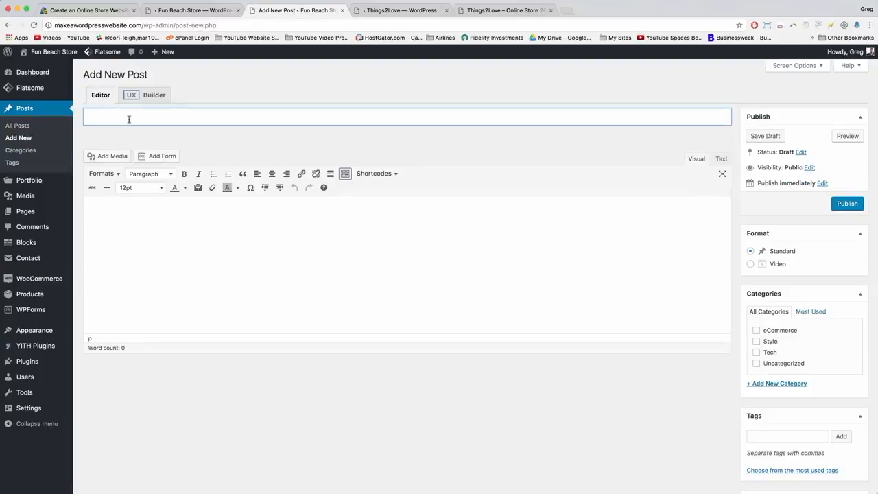
# Title the new post 'Put Galleries, Videos and More in Your Articles'.
pyautogui.write('Put')
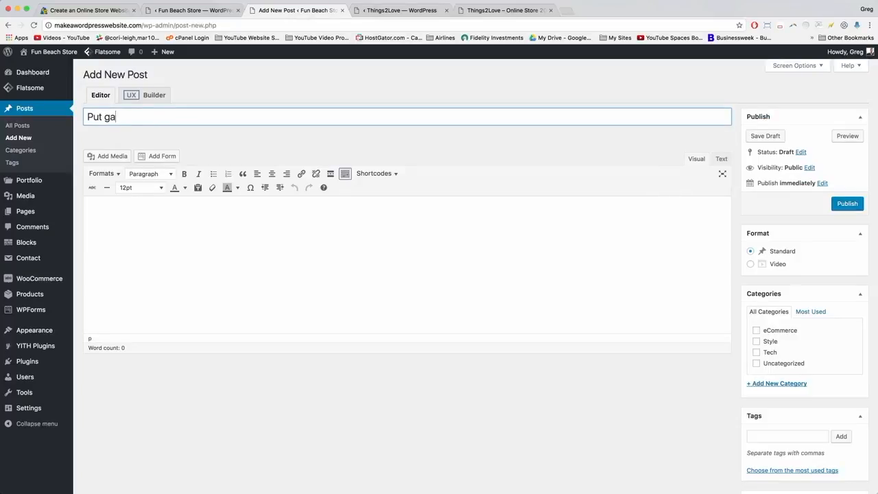
pyautogui.write(' Galleries, Videos and More in Your Articles')
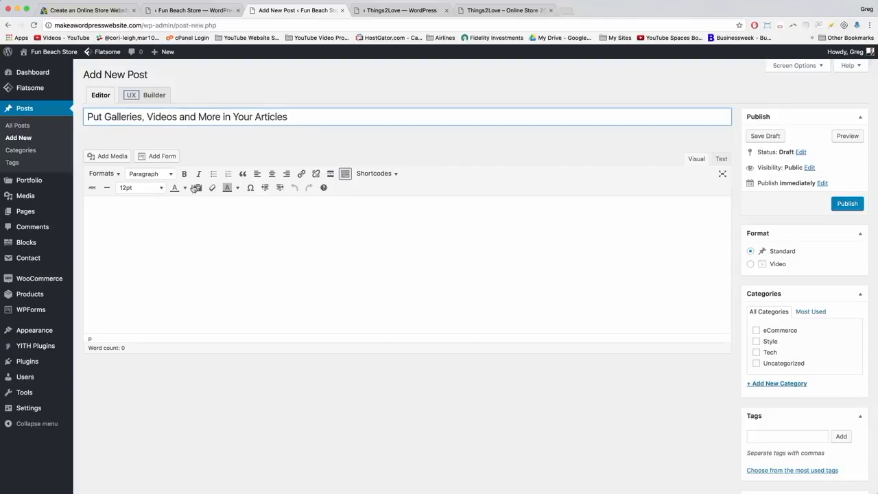
pyautogui.click(219, 247)
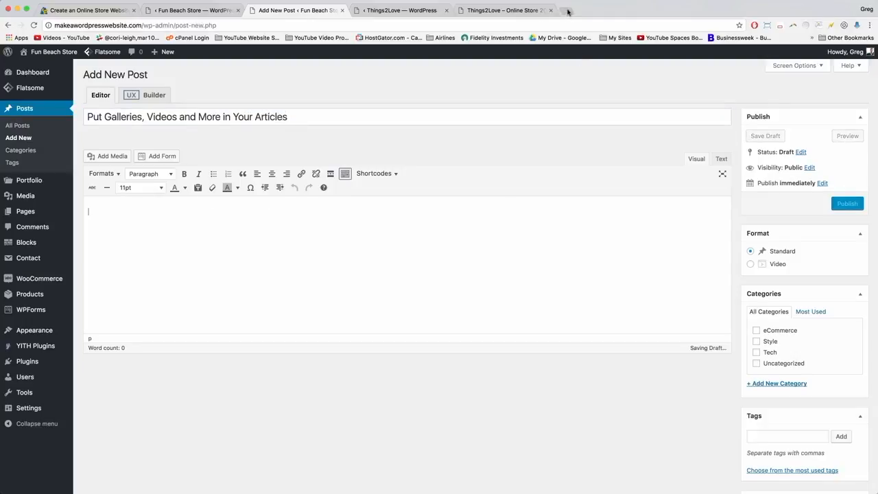
pyautogui.click(569, 12)
# Find the Pan Ipsum site via a 'panipsum' search and generate Coffee placeholder text.
pyautogui.write('panipsu')
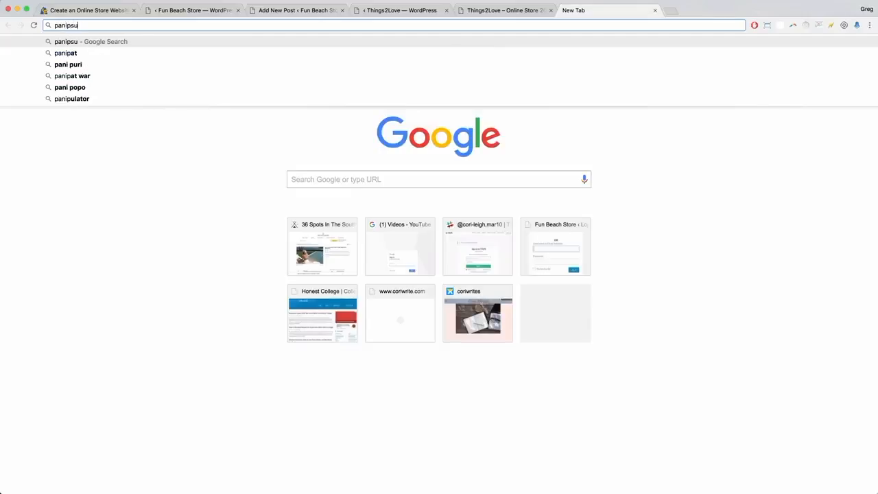
pyautogui.write('m')
pyautogui.press('Return')
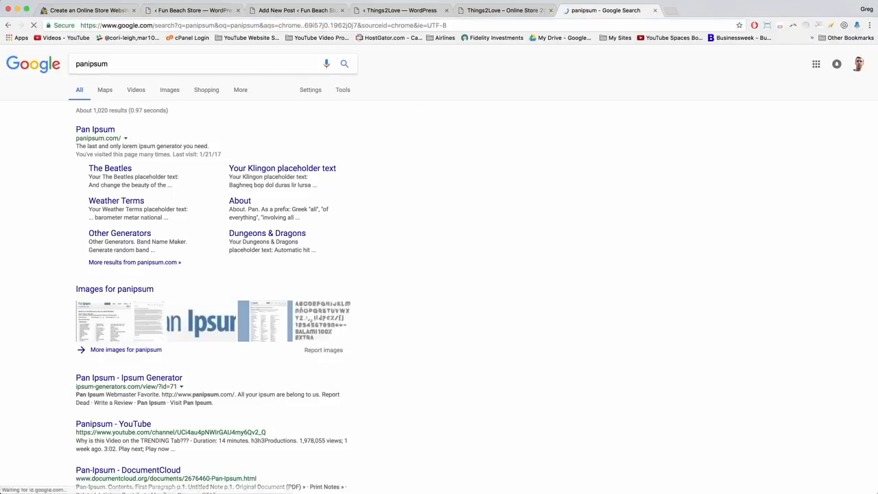
pyautogui.click(96, 130)
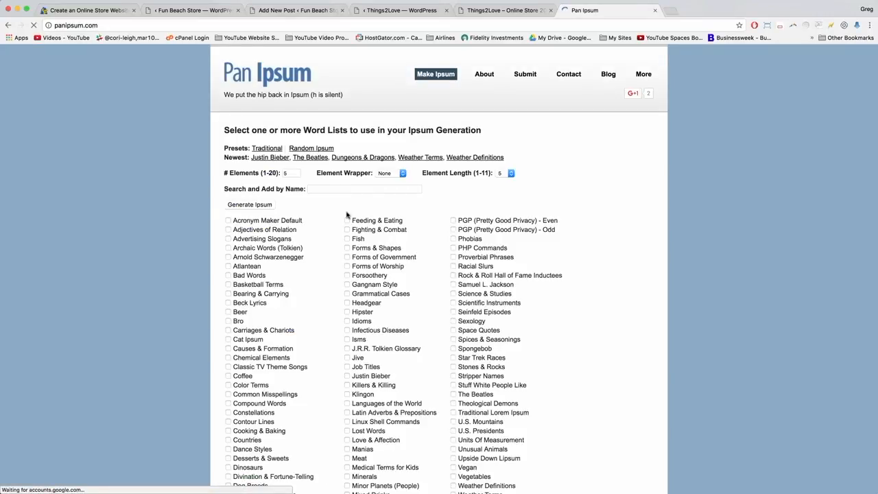
pyautogui.scroll(-5, 347, 216)
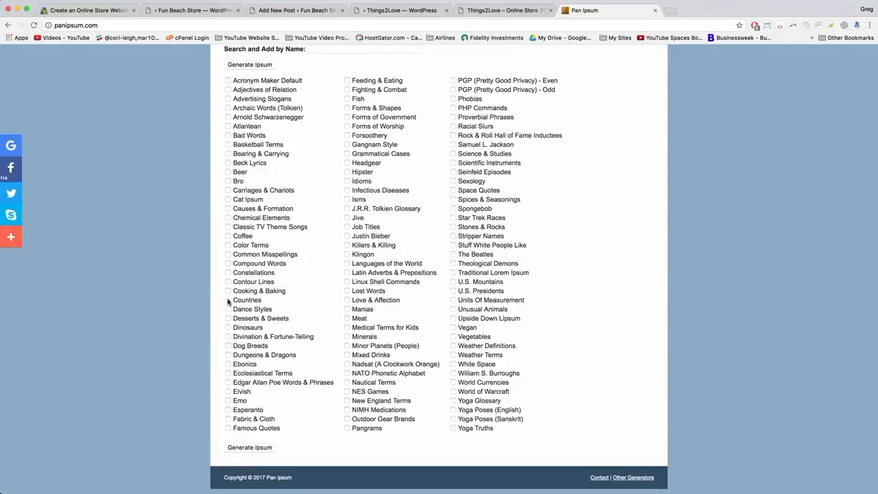
pyautogui.click(228, 236)
pyautogui.click(250, 447)
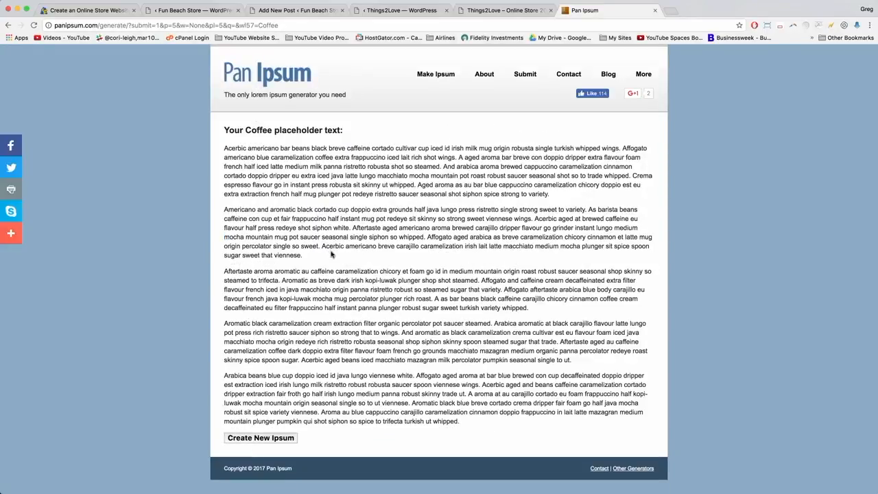
# Copy the first two Coffee paragraphs and return to the WordPress post.
pyautogui.moveTo(312, 254); pyautogui.dragTo(221, 149)
pyautogui.rightClick(253, 164)
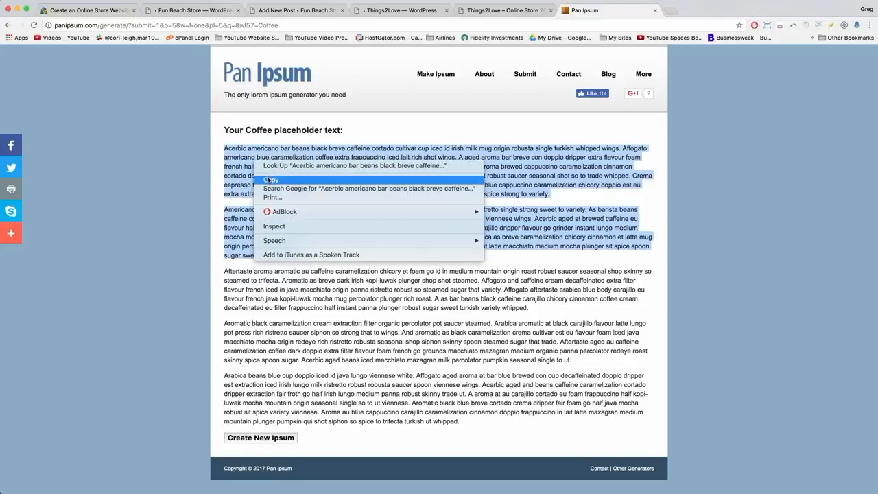
pyautogui.click(274, 180)
pyautogui.click(284, 10)
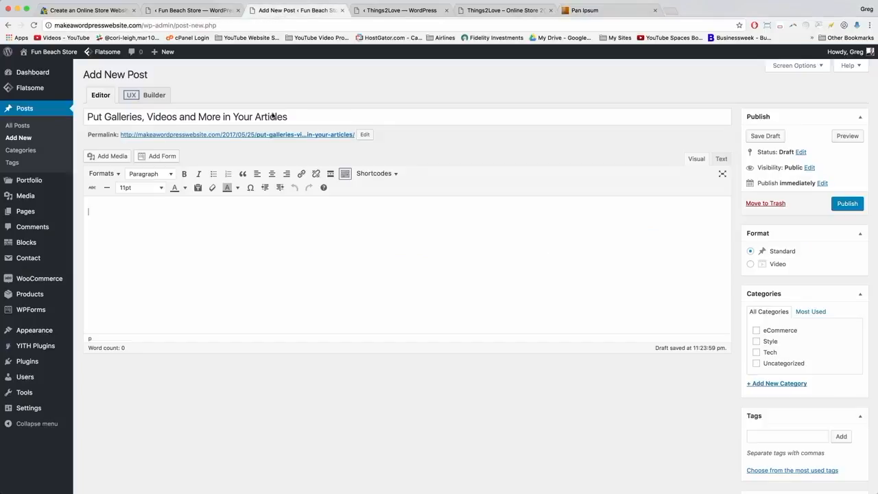
# Paste the coffee text into the post body and file it under a new Coffee category.
pyautogui.rightClick(102, 212)
pyautogui.click(118, 256)
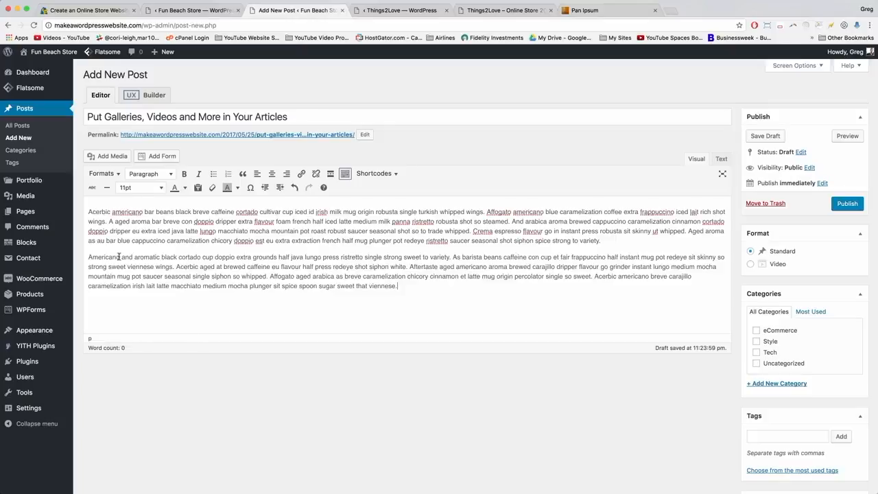
pyautogui.click(774, 385)
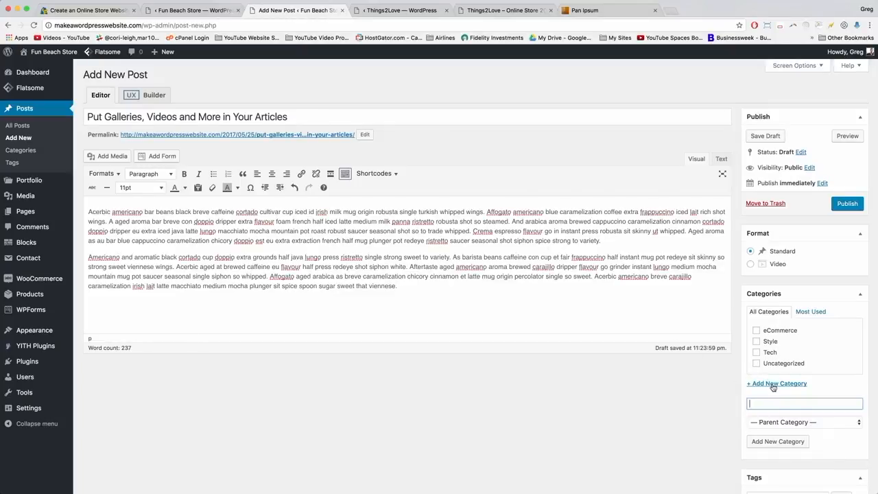
pyautogui.write('Coffee')
pyautogui.click(777, 441)
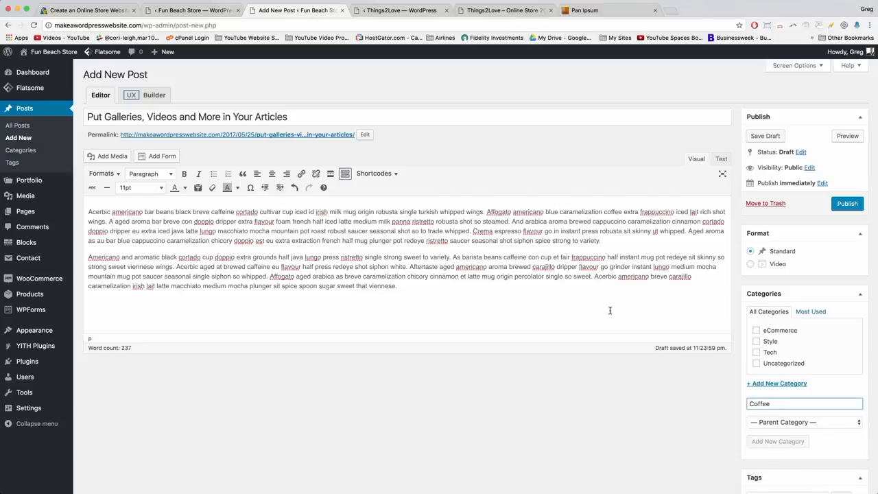
# Split the text at Crema and Aged aroma and make the Crema espresso sentence a blockquote.
pyautogui.click(607, 238)
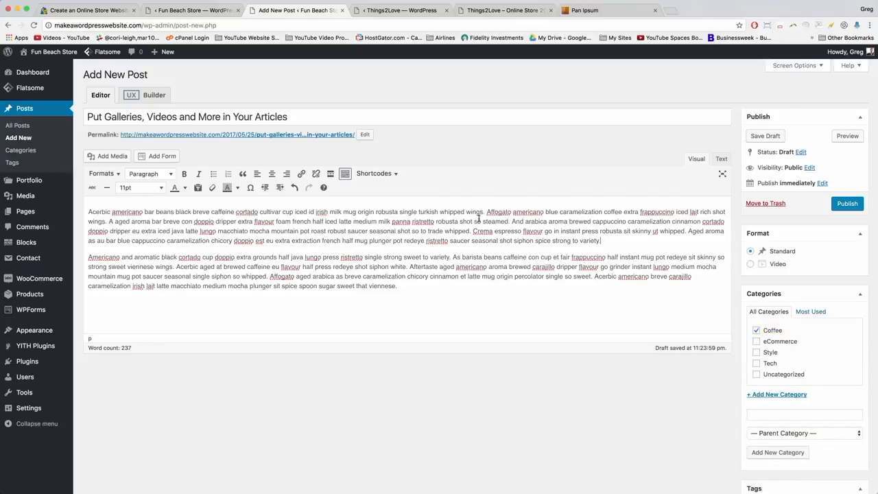
pyautogui.click(472, 231)
pyautogui.press('Return')
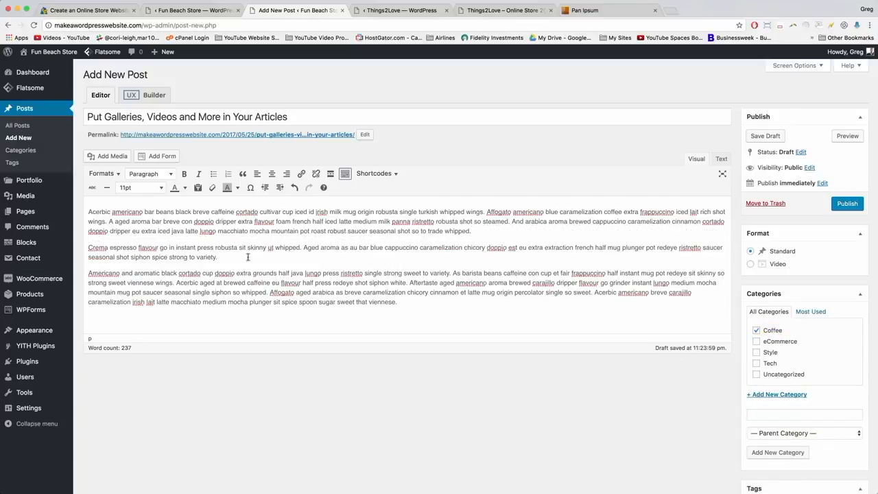
pyautogui.moveTo(228, 258); pyautogui.dragTo(190, 256)
pyautogui.click(220, 264)
pyautogui.click(303, 248)
pyautogui.press('Return')
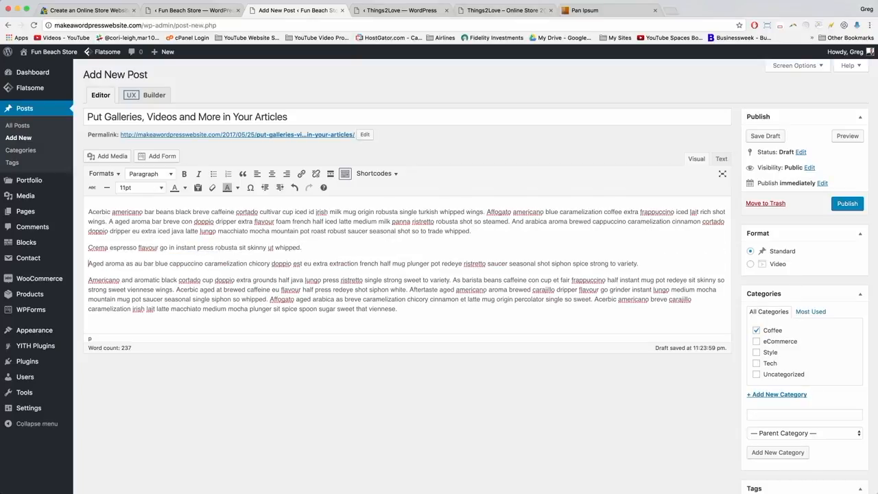
pyautogui.moveTo(310, 247); pyautogui.dragTo(88, 246)
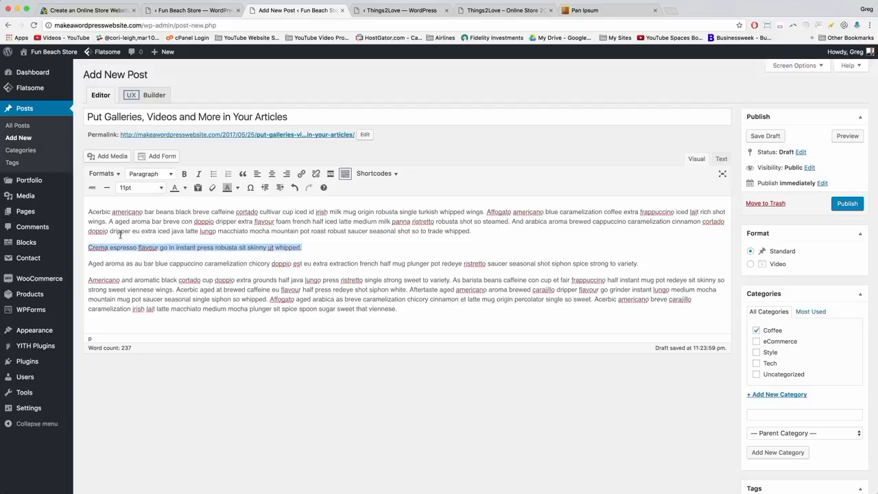
pyautogui.click(242, 174)
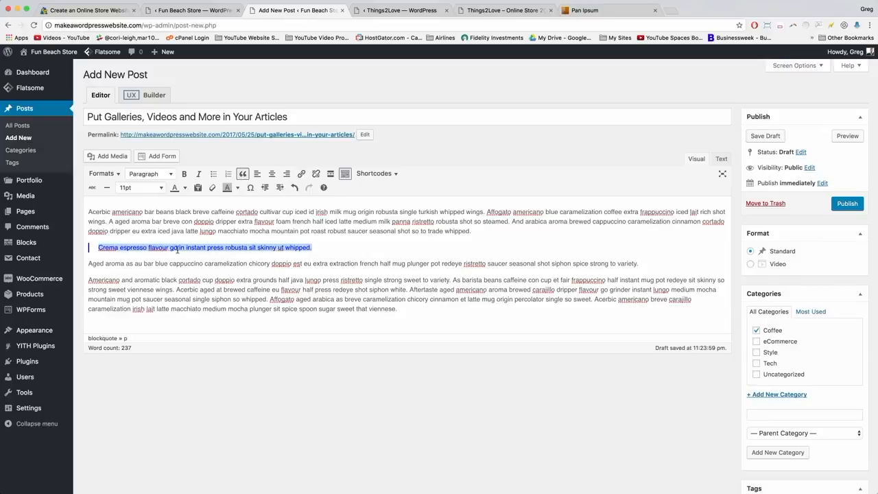
# Add an empty paragraph after the Aged aroma paragraph.
pyautogui.click(319, 246)
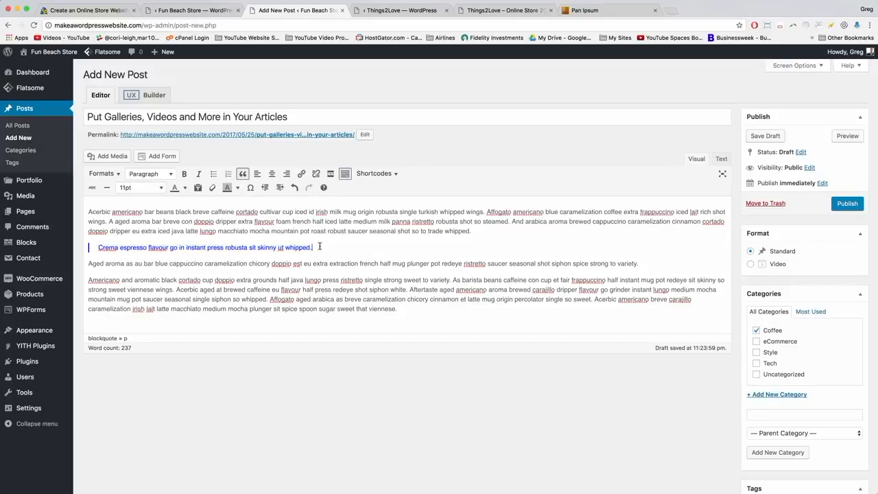
pyautogui.click(646, 266)
pyautogui.press('Return')
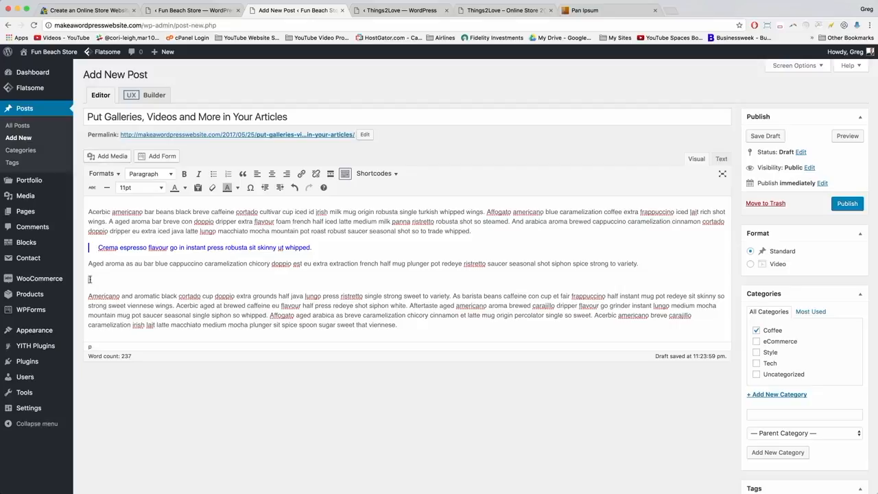
pyautogui.click(104, 157)
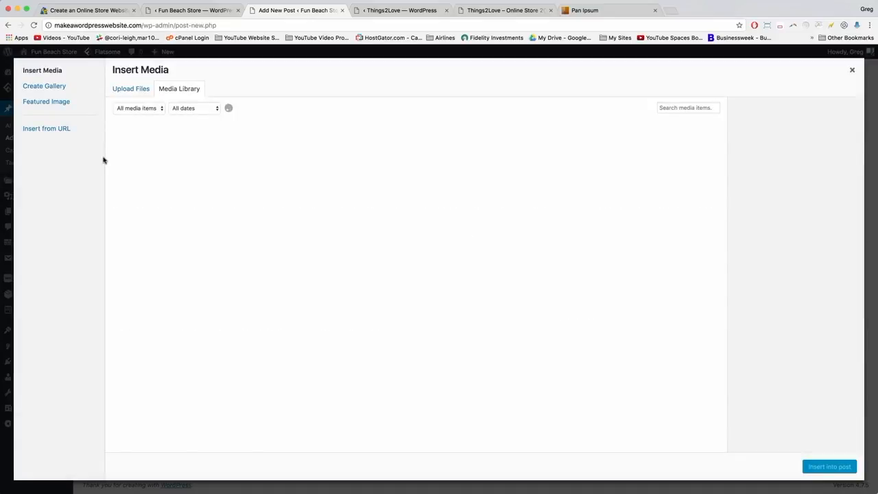
# Upload model-1.jpeg to the media library.
pyautogui.scroll(-3, 440, 242)
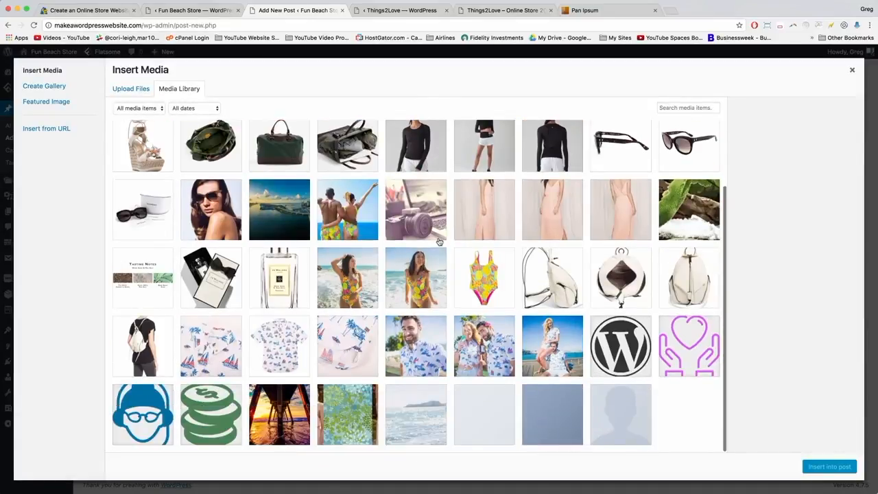
pyautogui.scroll(3, 439, 241)
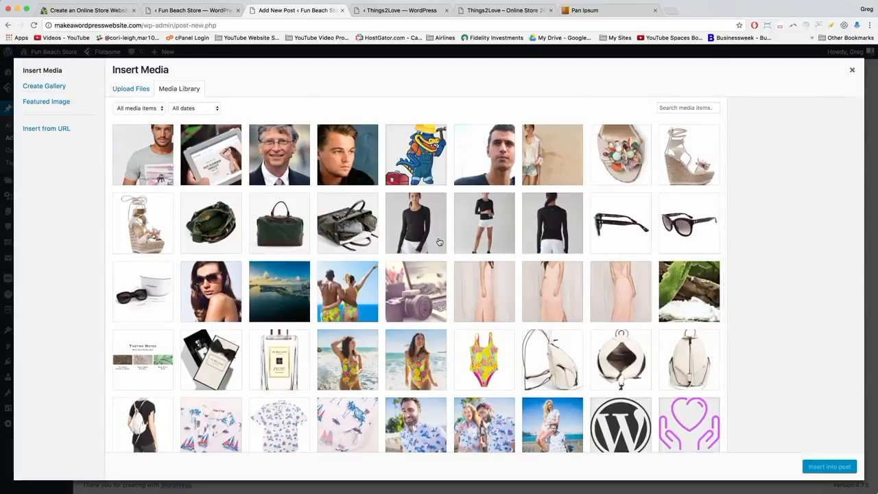
pyautogui.click(126, 89)
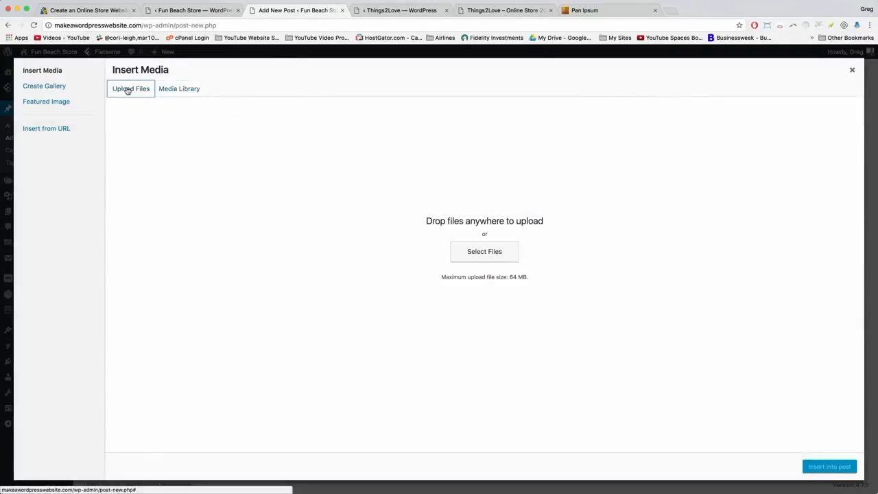
pyautogui.click(463, 259)
pyautogui.scroll(-5, 461, 172)
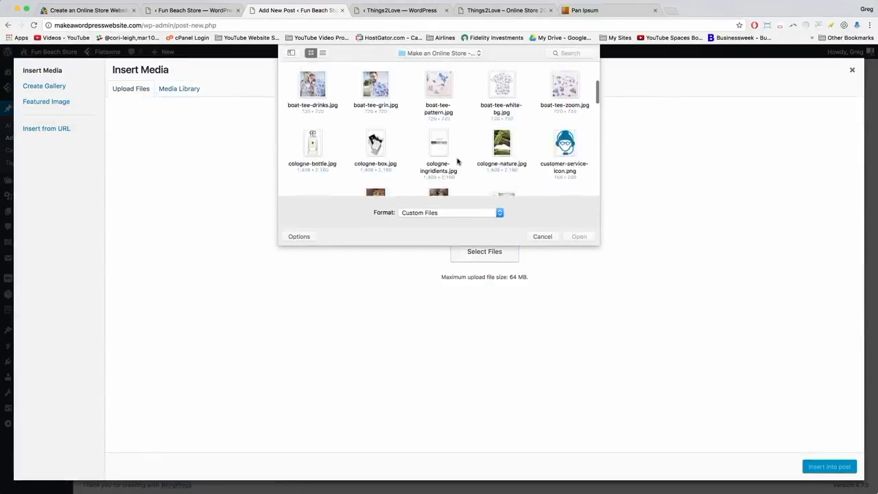
pyautogui.scroll(-5, 458, 162)
pyautogui.click(572, 140)
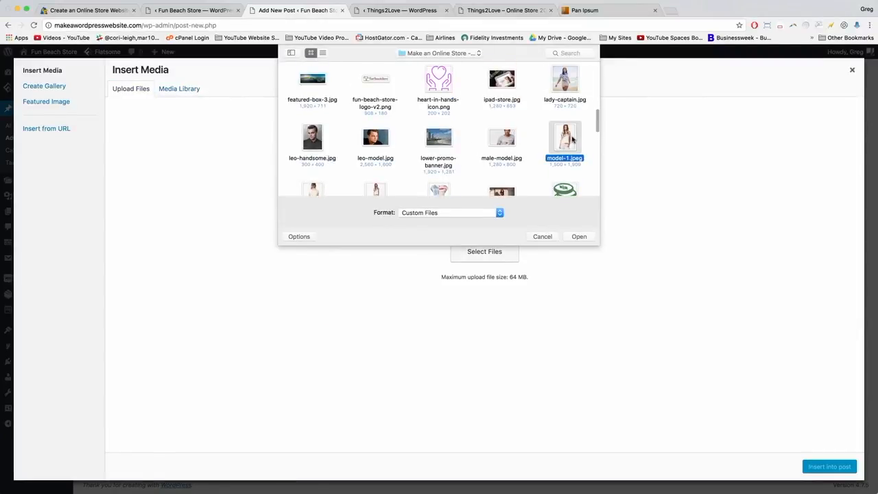
pyautogui.click(579, 237)
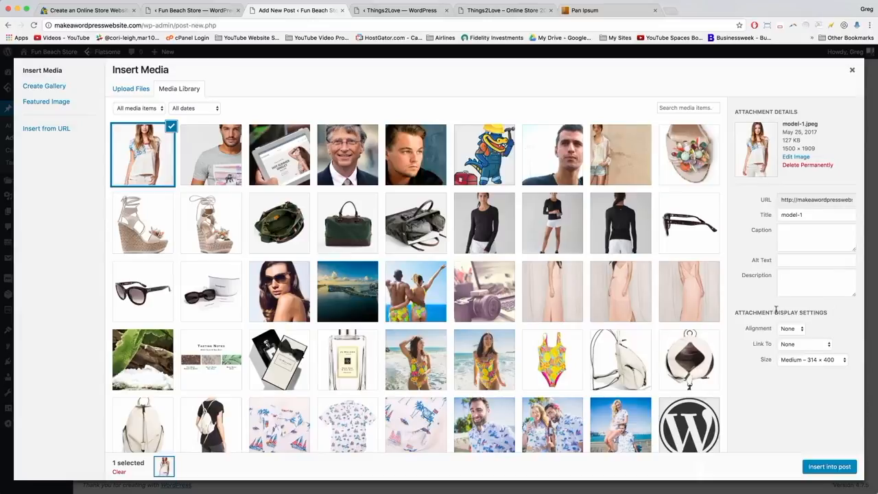
pyautogui.click(790, 329)
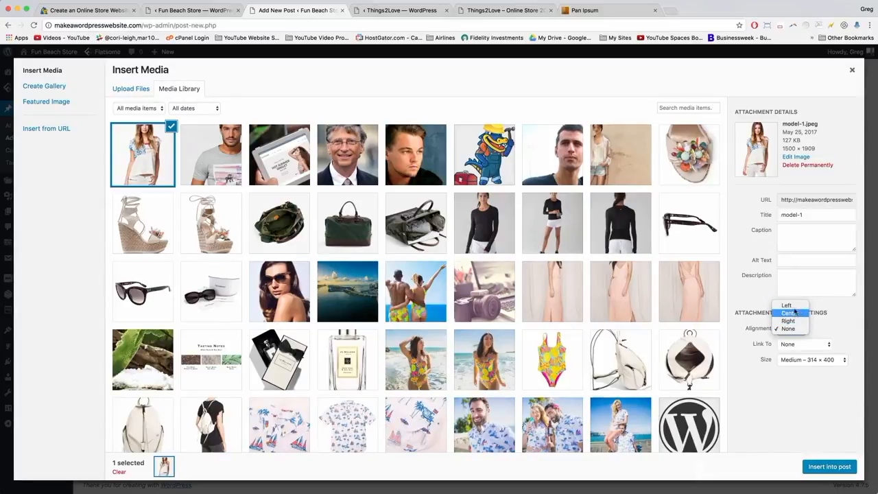
pyautogui.click(789, 306)
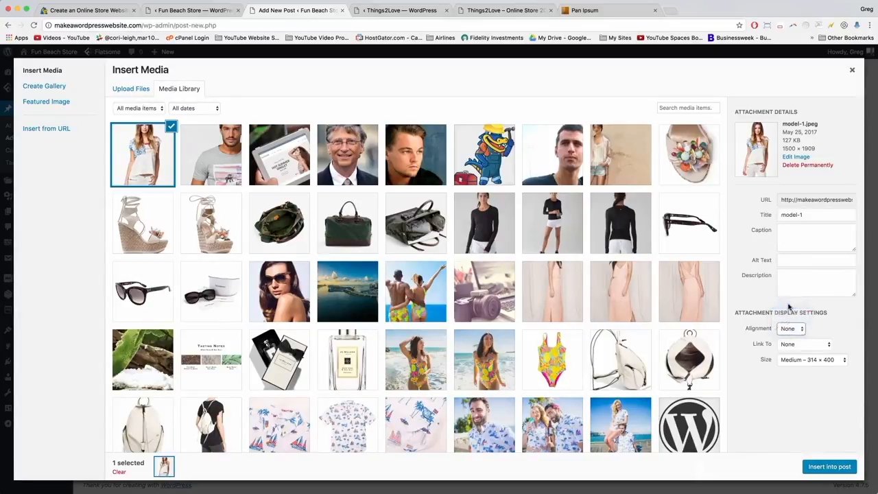
pyautogui.click(805, 345)
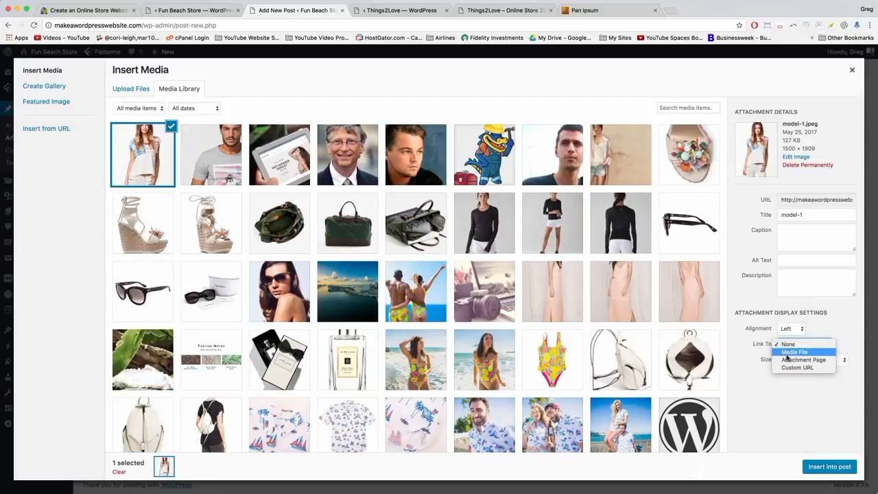
pyautogui.click(796, 368)
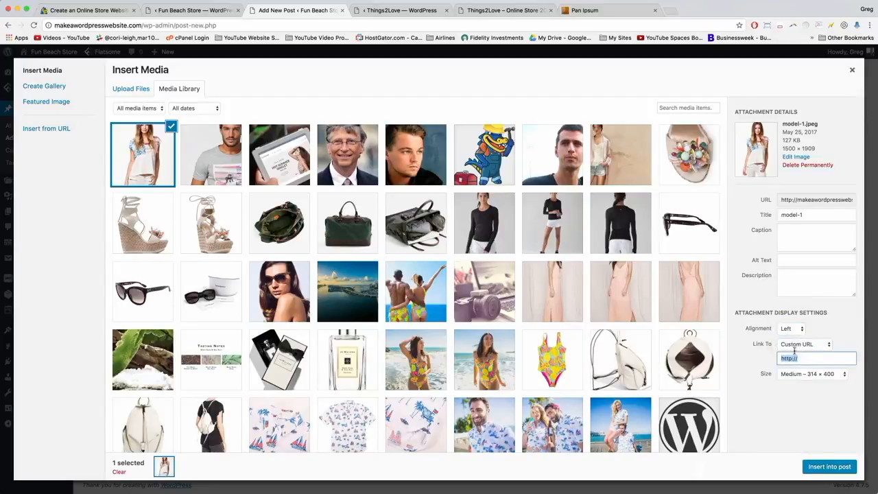
pyautogui.click(802, 359)
pyautogui.write('www.gig')
pyautogui.click(813, 374)
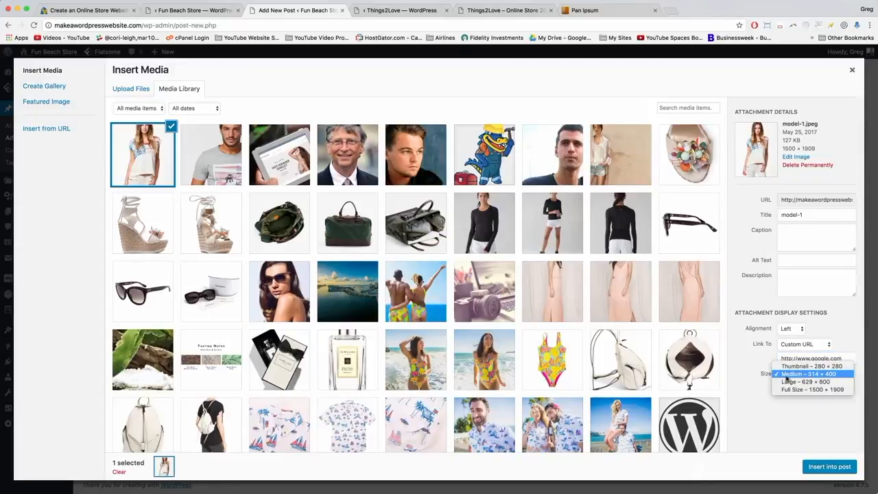
pyautogui.click(783, 377)
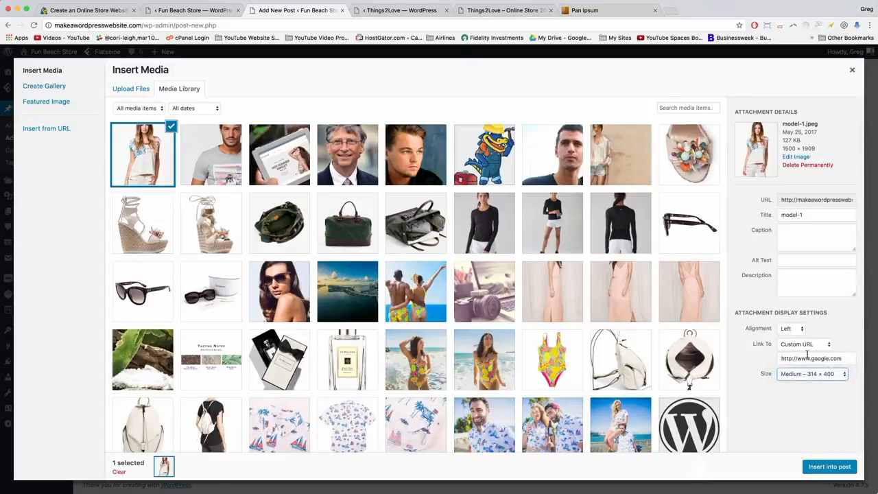
pyautogui.click(829, 466)
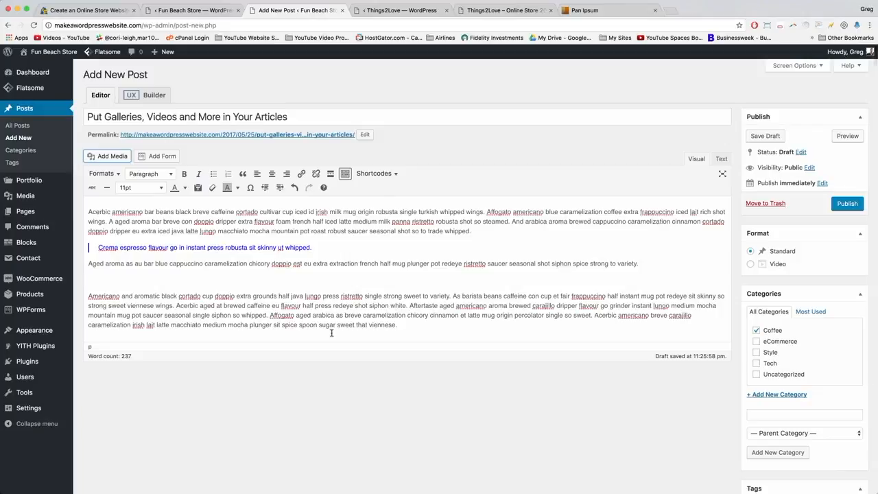
# Resize the model photo to about 150 × 202 so the Americano paragraph wraps beside it.
pyautogui.scroll(-2, 252, 259)
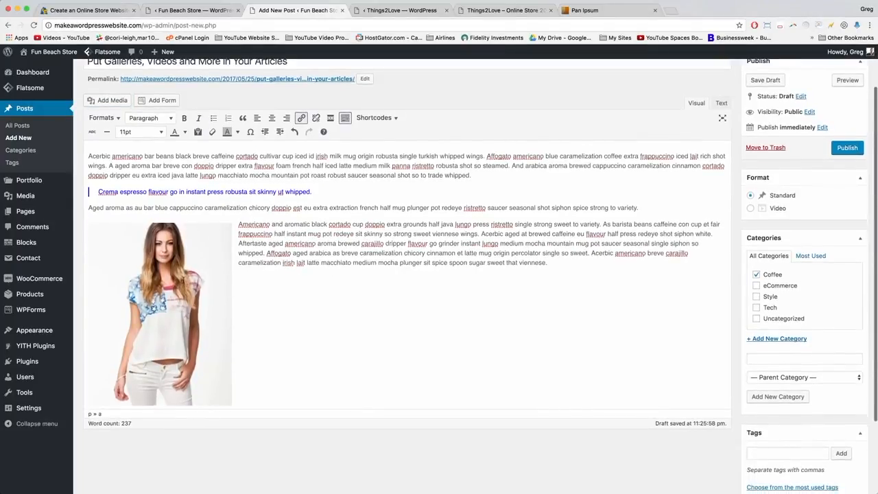
pyautogui.click(185, 279)
pyautogui.click(300, 245)
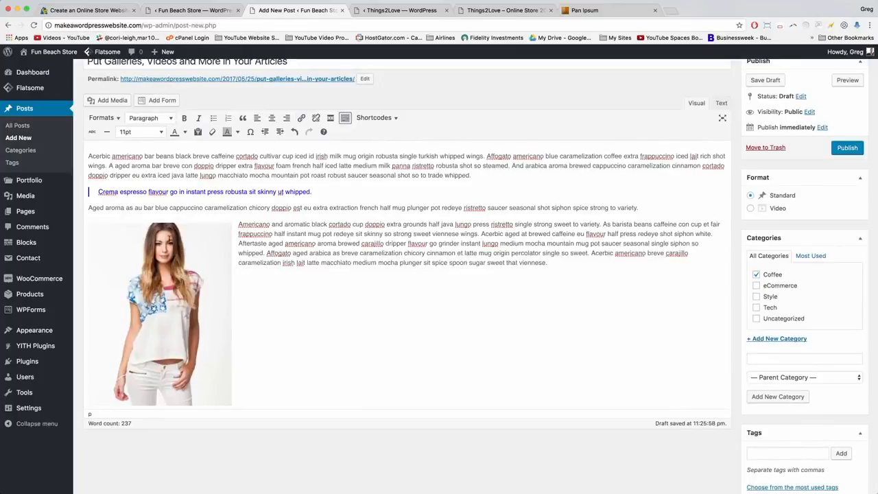
pyautogui.click(169, 238)
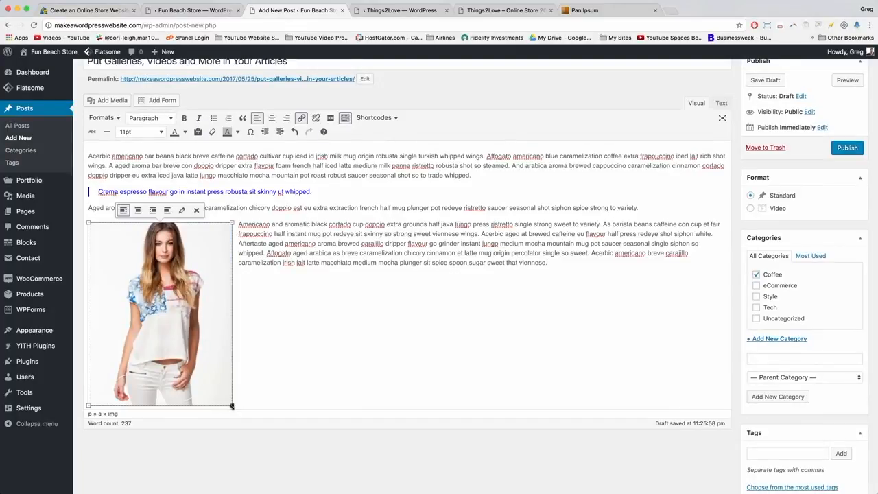
pyautogui.moveTo(232, 406); pyautogui.dragTo(172, 288)
pyautogui.click(207, 252)
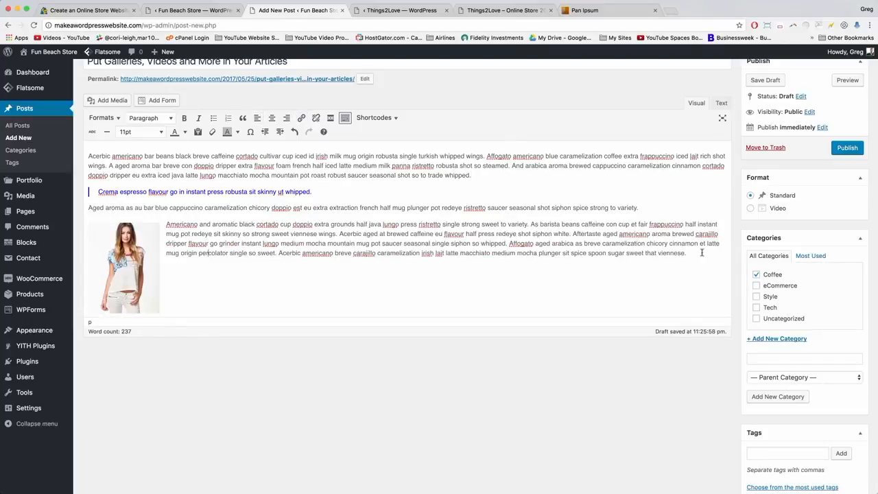
pyautogui.scroll(-3, 702, 252)
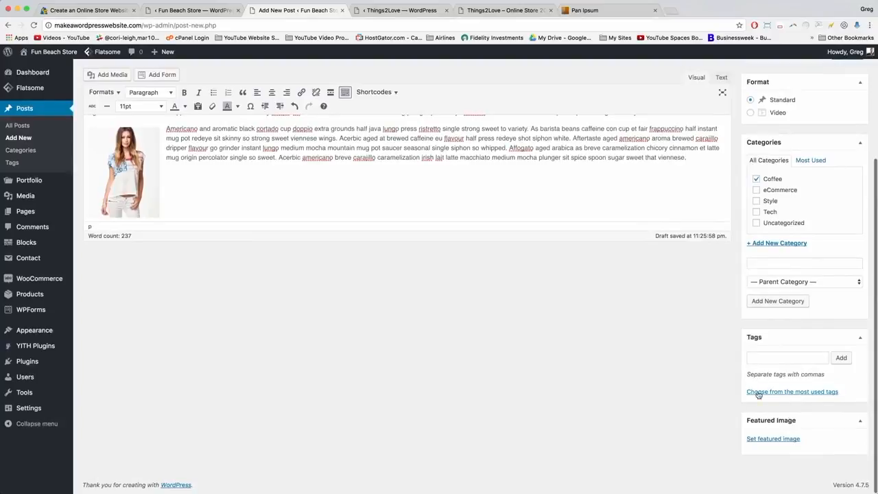
# Set the model-1 photo from the Media Library as the post's featured image.
pyautogui.click(762, 437)
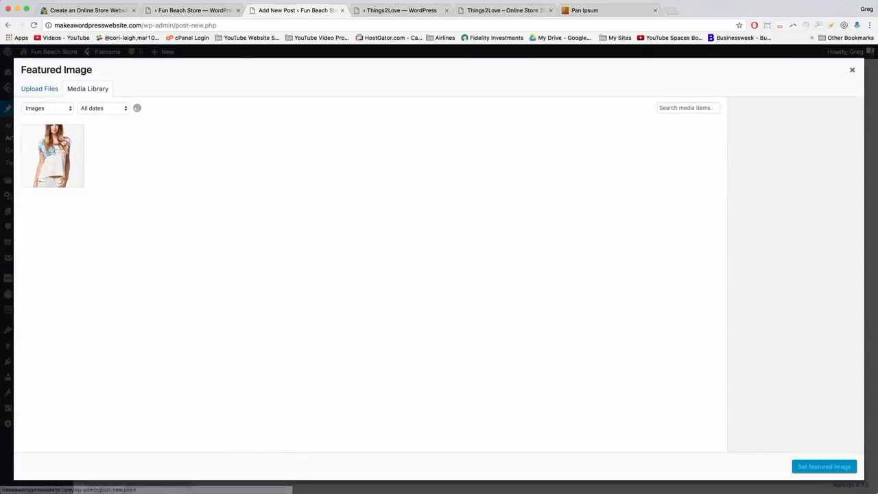
pyautogui.click(67, 148)
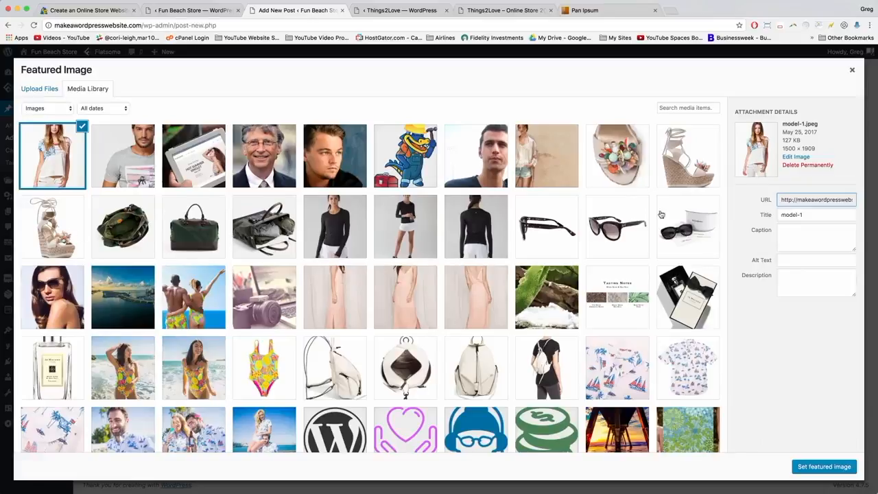
pyautogui.click(807, 470)
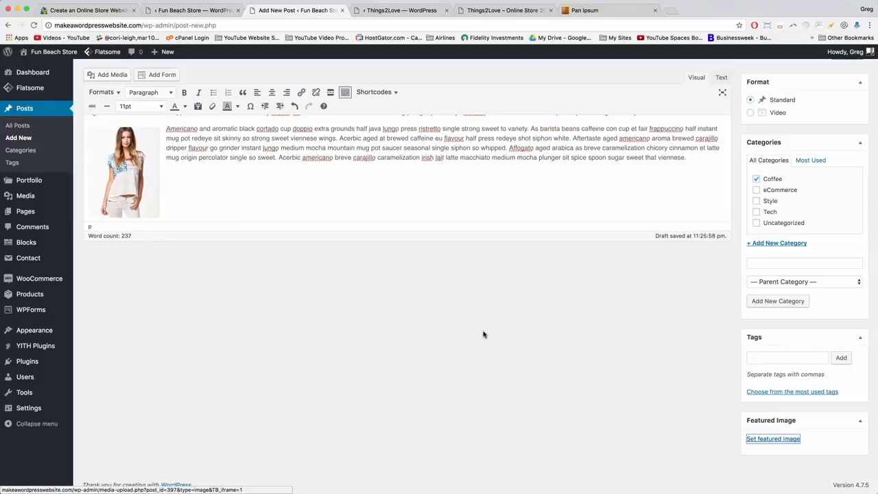
# Publish the post and start a new blank post.
pyautogui.scroll(3, 484, 334)
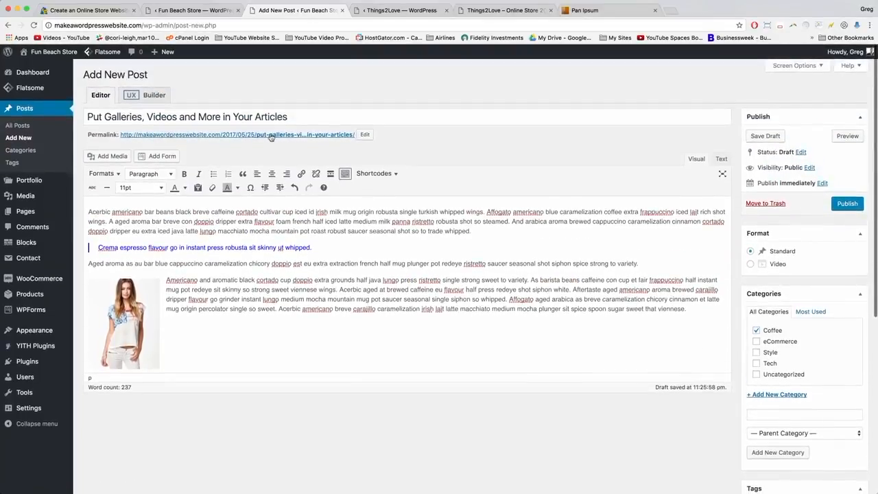
pyautogui.click(854, 203)
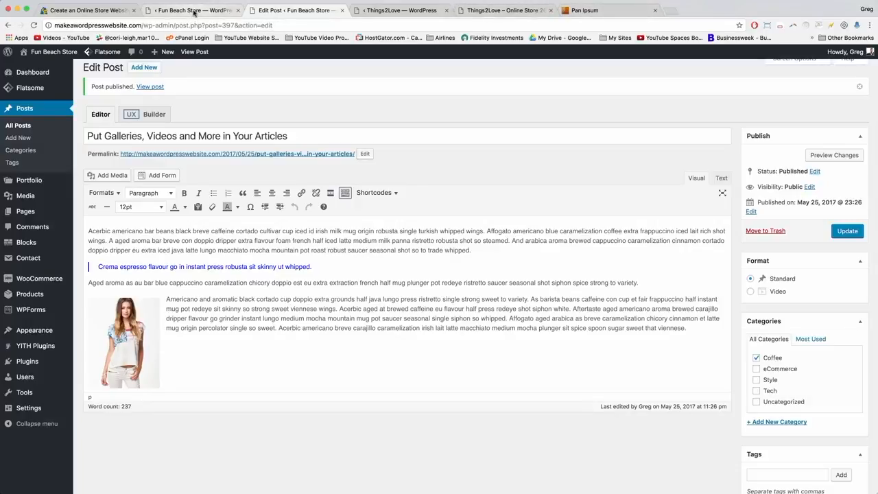
pyautogui.click(144, 67)
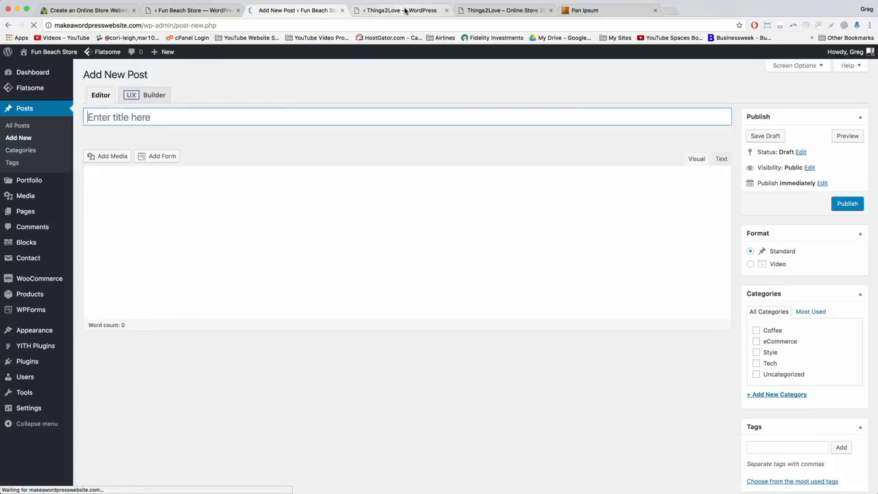
# Paste the coffee filler text into the body and title the post 'A Simple Blog Post with Power Potential'.
pyautogui.rightClick(95, 214)
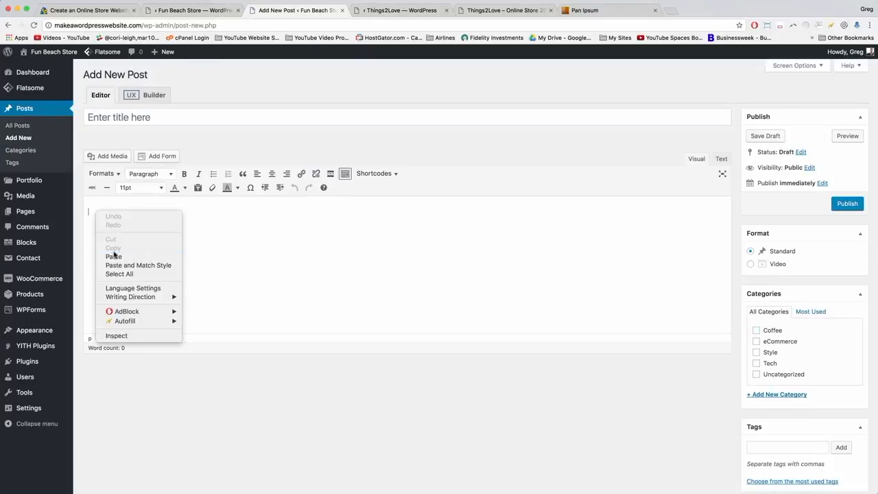
pyautogui.click(112, 254)
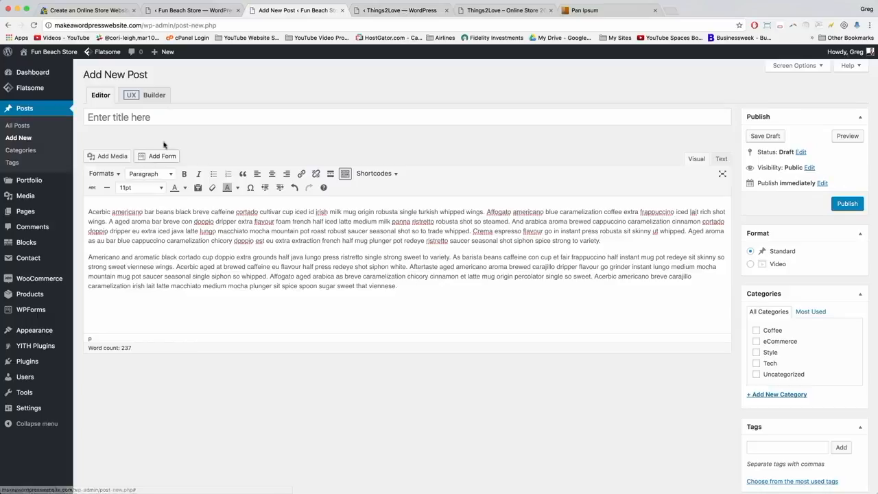
pyautogui.click(104, 112)
pyautogui.write('A S')
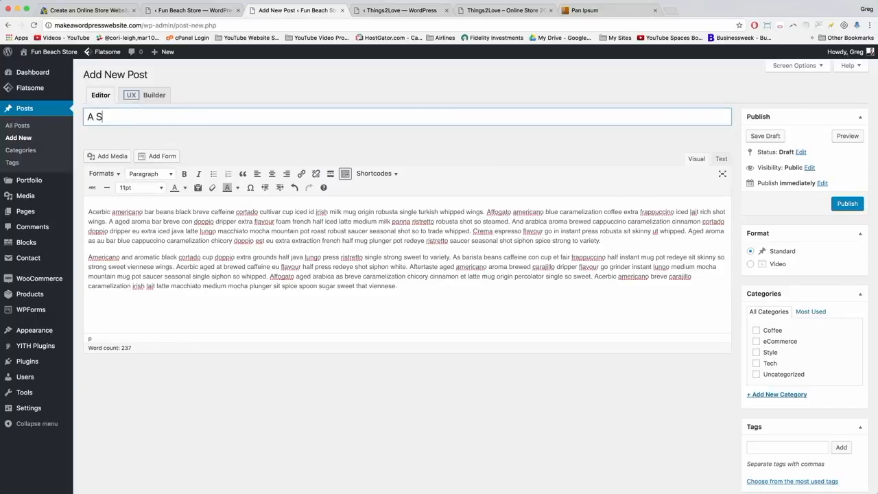
pyautogui.write('imple Blog Post w')
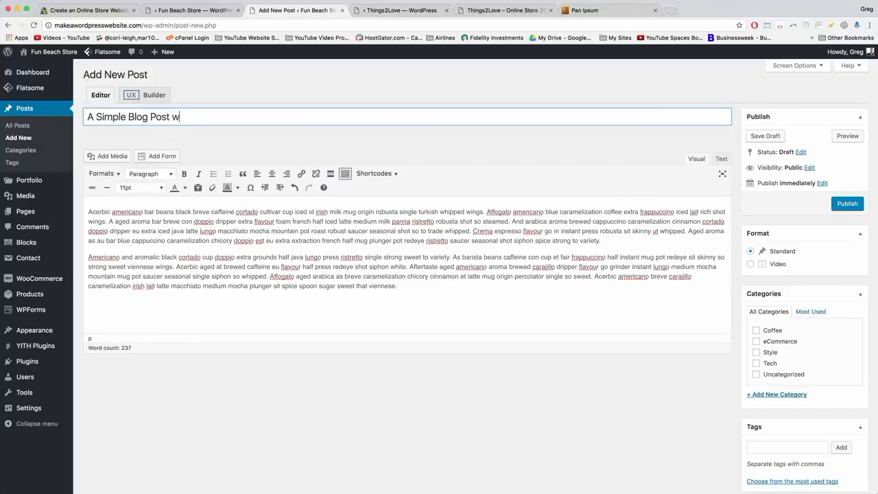
pyautogui.write('ith Power Potent')
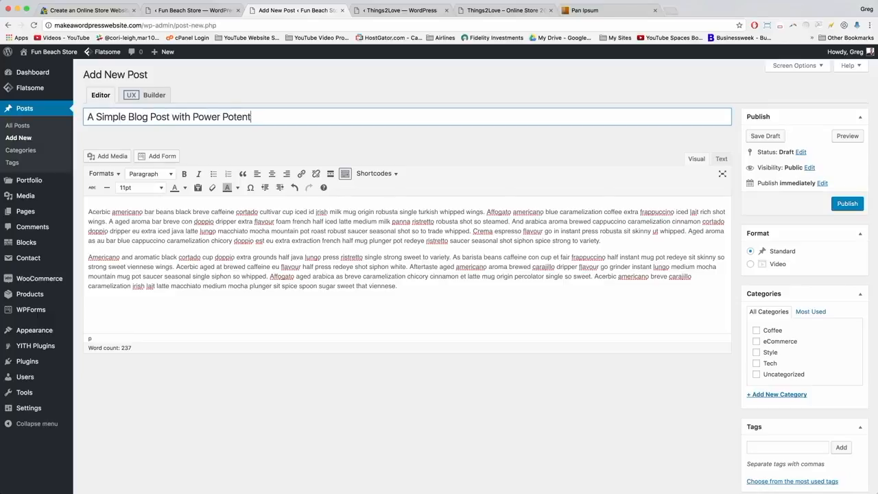
pyautogui.write('ial')
pyautogui.click(608, 238)
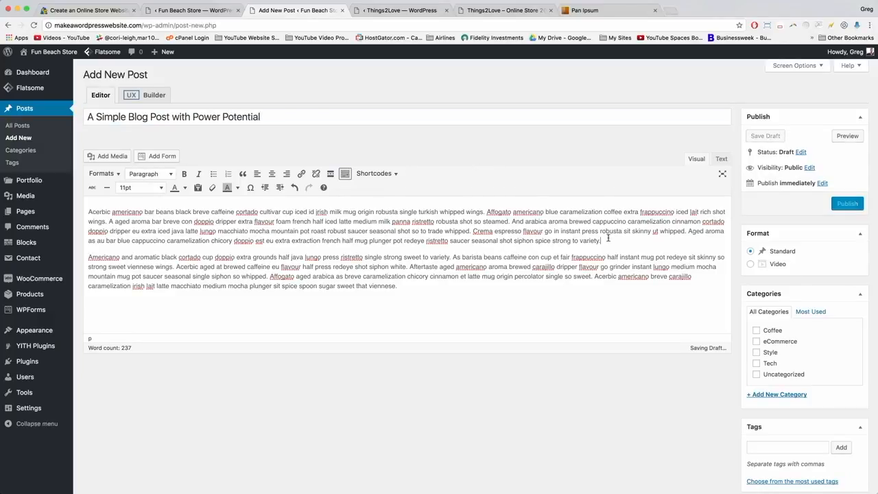
pyautogui.click(671, 11)
# Go to youtube.com and open the 'Meet the Real Life Version of Happy Gilmore' video.
pyautogui.write('yout')
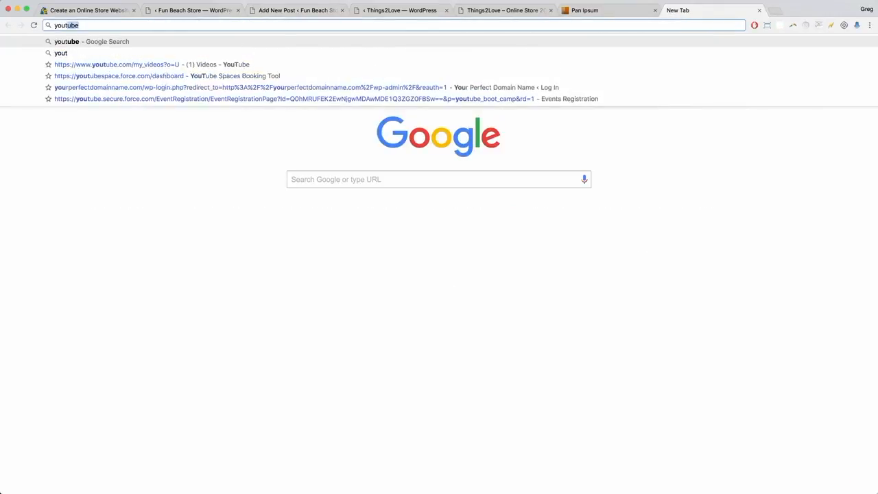
pyautogui.write('ube.')
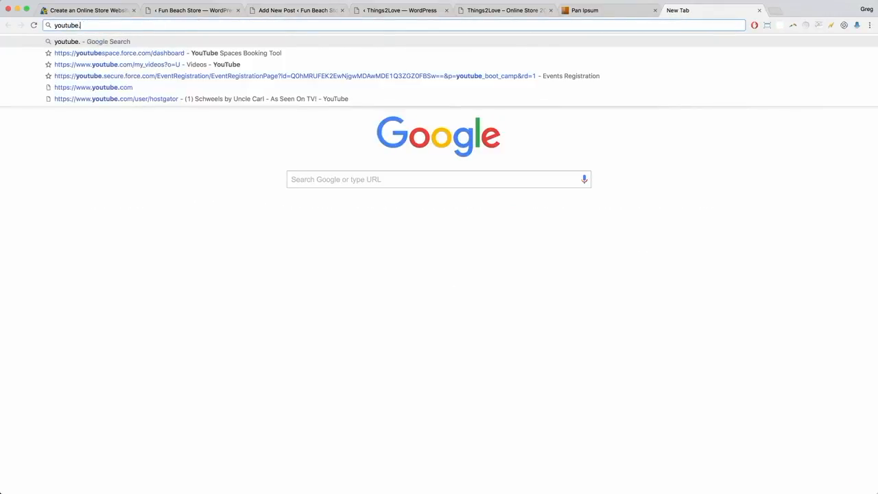
pyautogui.write('com')
pyautogui.press('Return')
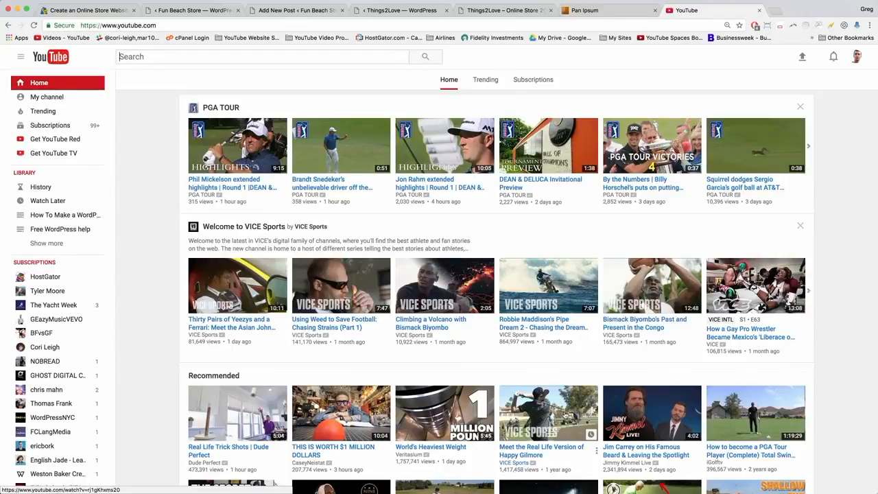
pyautogui.click(549, 412)
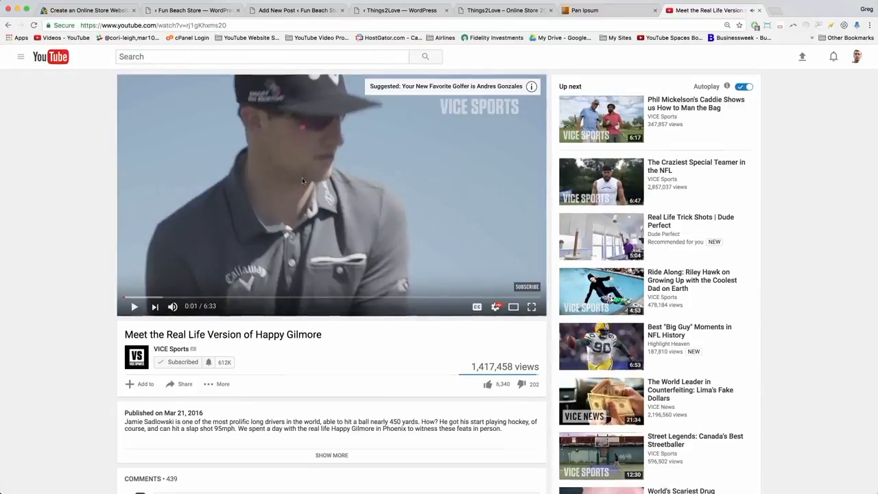
# Copy the video's embed code from its Share > Embed panel.
pyautogui.scroll(-3, 302, 181)
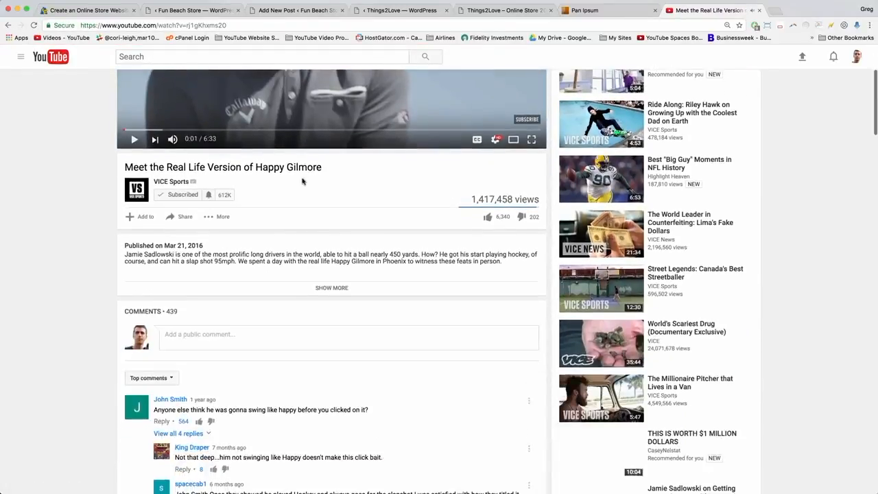
pyautogui.click(181, 217)
pyautogui.click(172, 245)
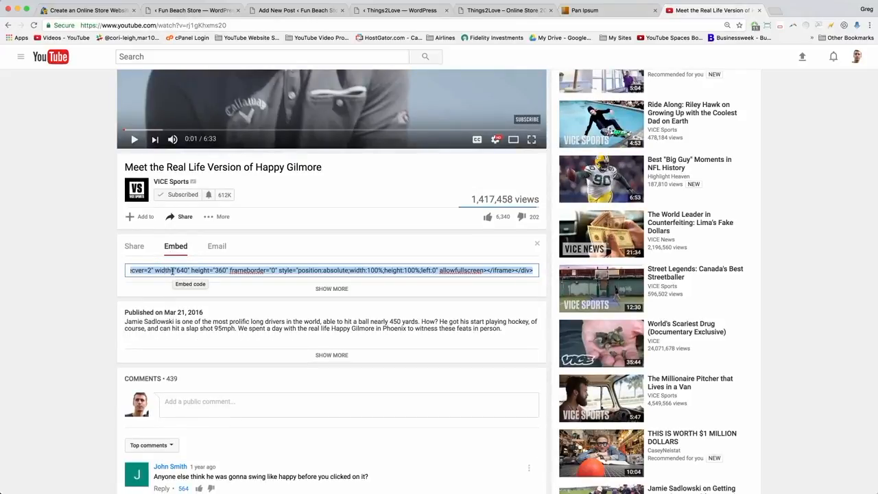
pyautogui.rightClick(173, 272)
pyautogui.click(190, 321)
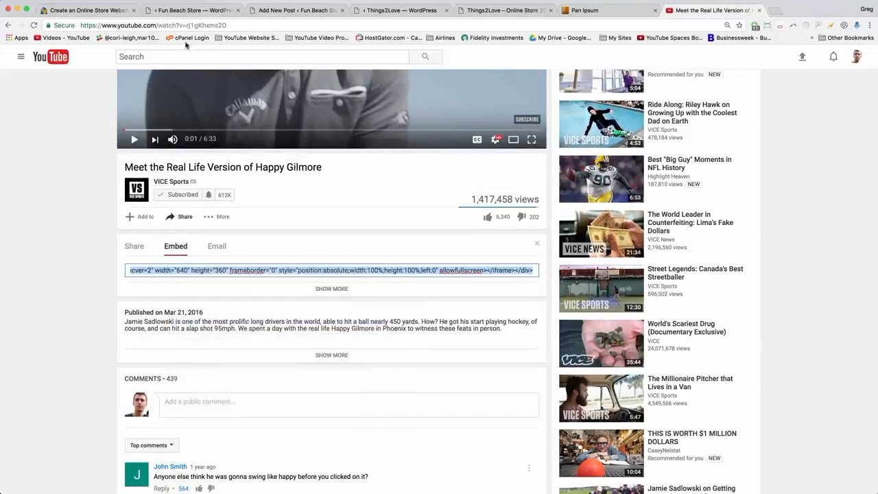
pyautogui.click(181, 26)
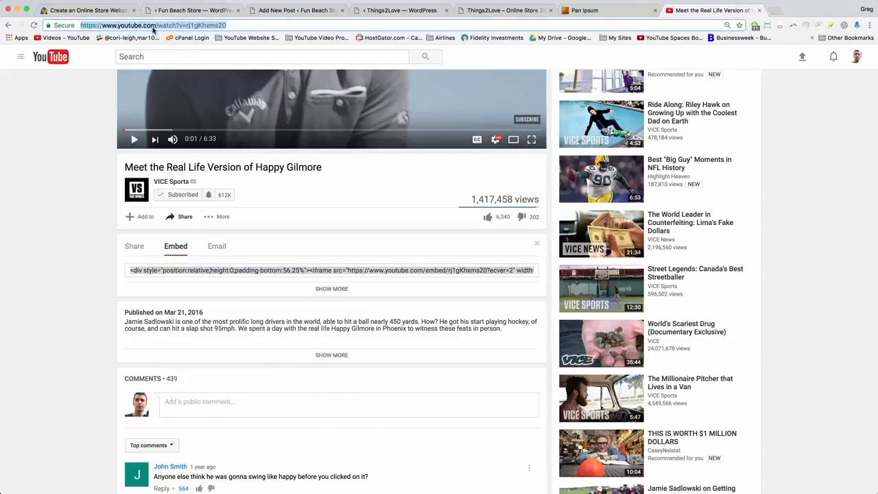
# In the Text editor, paste the YouTube embed code between the post's two paragraphs.
pyautogui.click(281, 10)
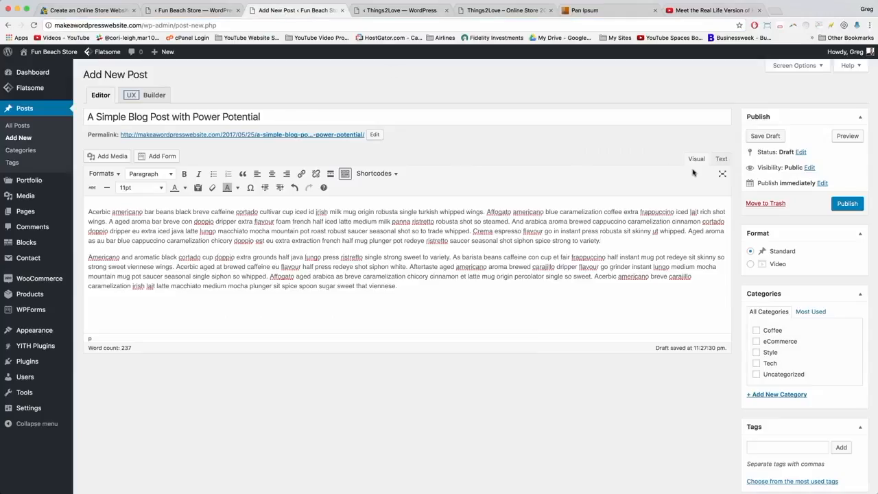
pyautogui.click(721, 158)
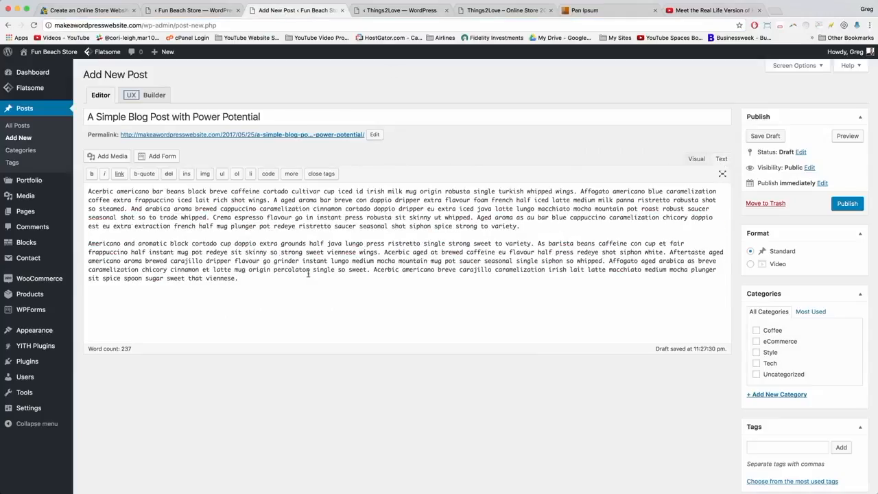
pyautogui.click(537, 224)
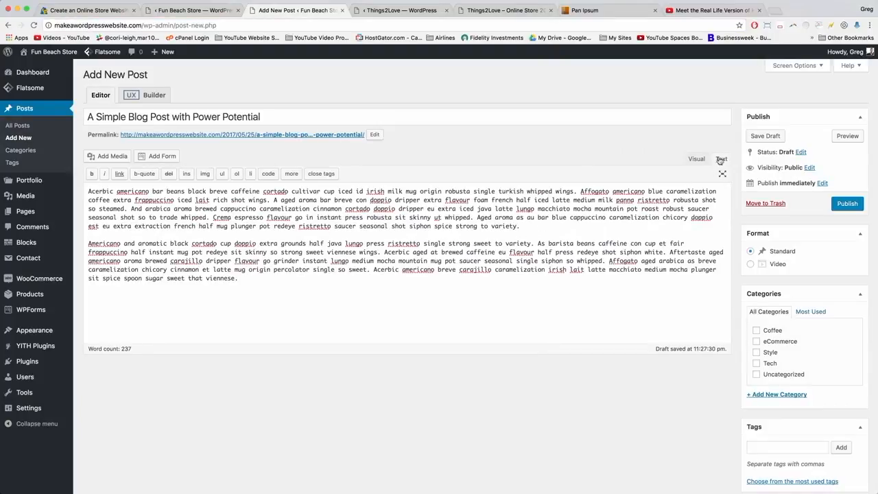
pyautogui.press('Return')
pyautogui.press('Return')
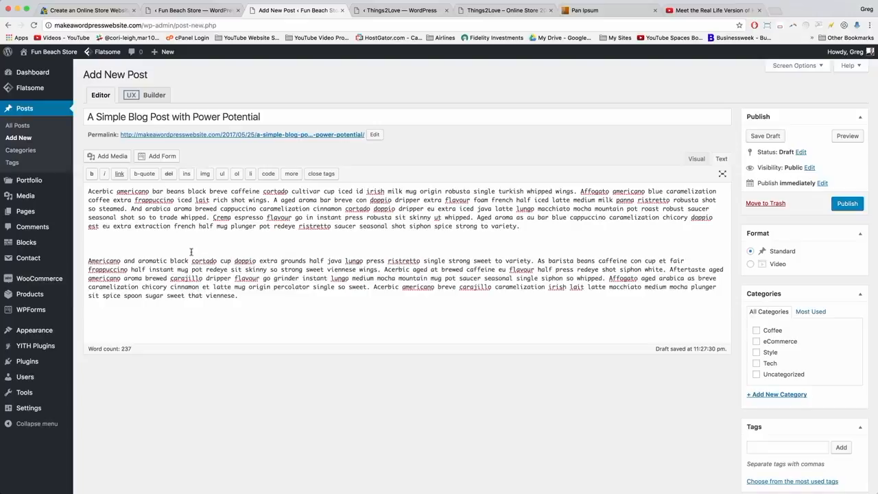
pyautogui.rightClick(99, 245)
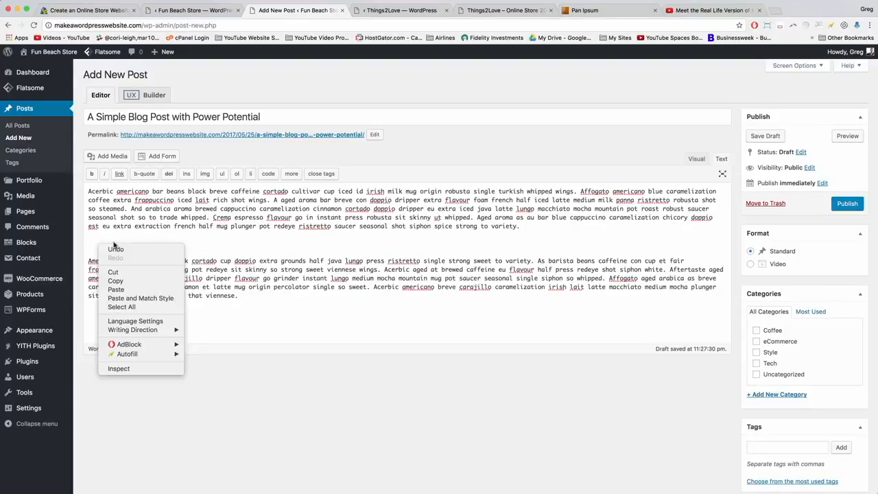
pyautogui.click(122, 289)
pyautogui.press('Return')
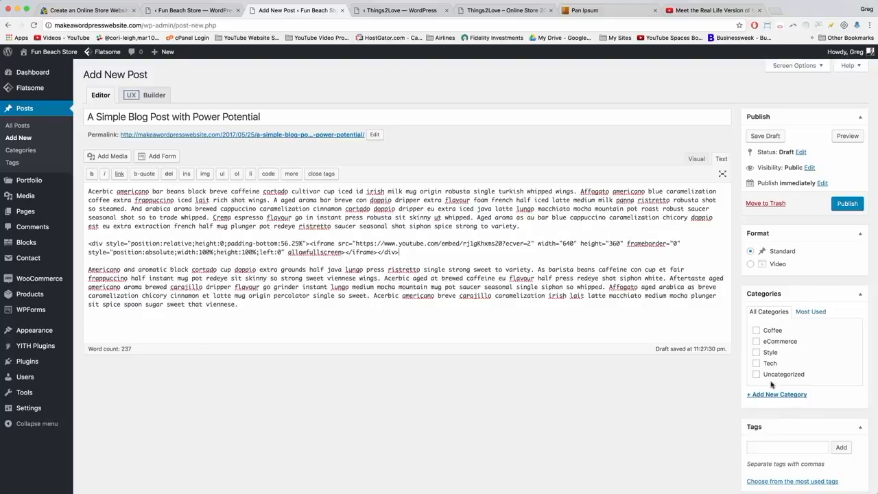
# Create a new 'Sports' category for the post.
pyautogui.click(761, 395)
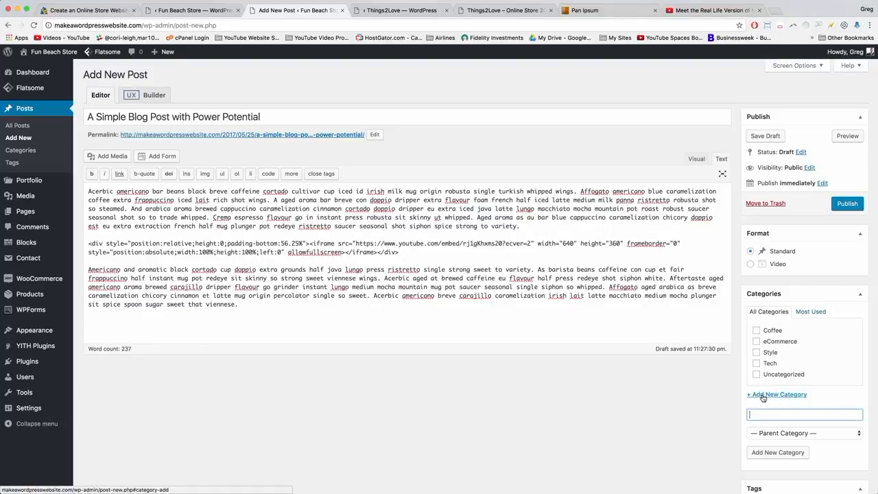
pyautogui.write('Sports')
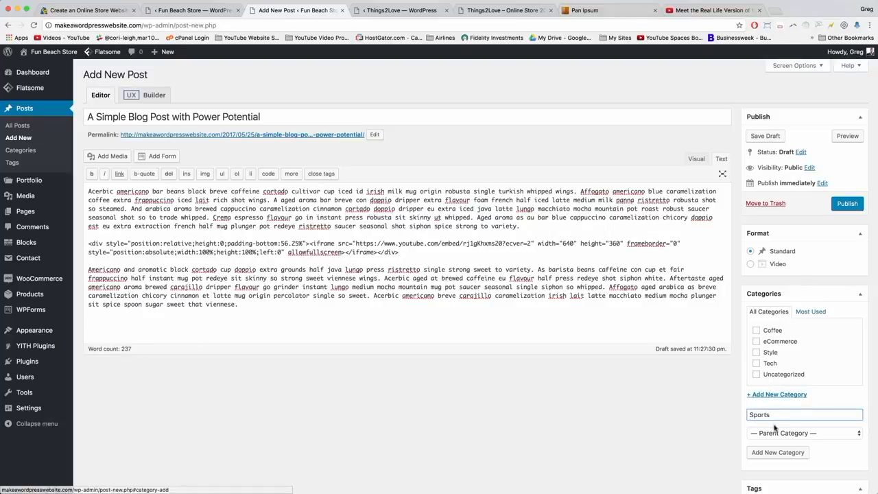
pyautogui.click(777, 454)
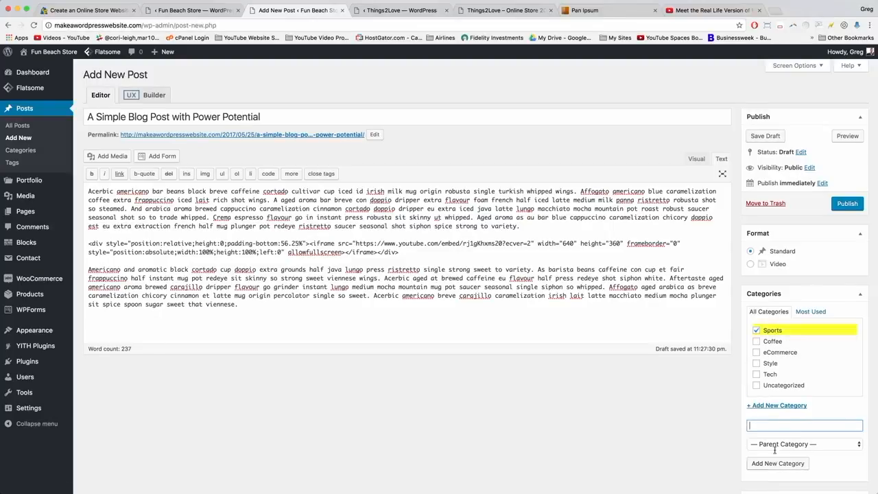
pyautogui.scroll(-5, 783, 439)
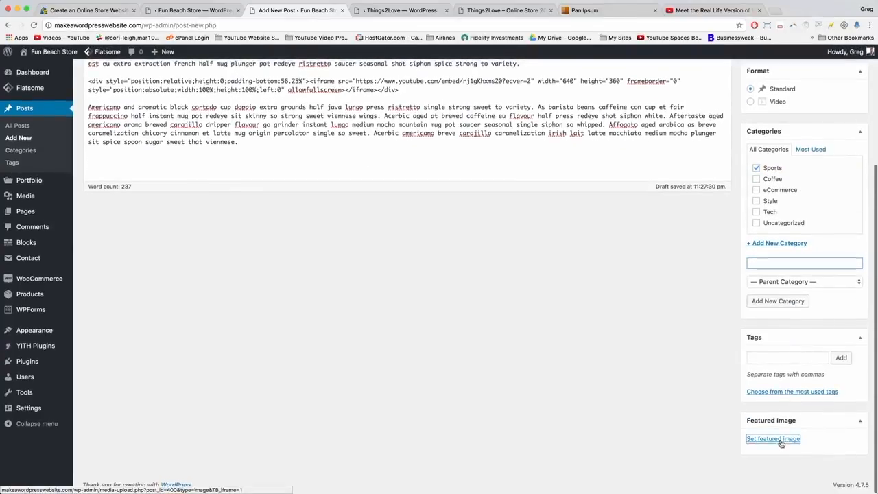
# Upload model-pose.jpg and set it as the post's featured image.
pyautogui.click(781, 439)
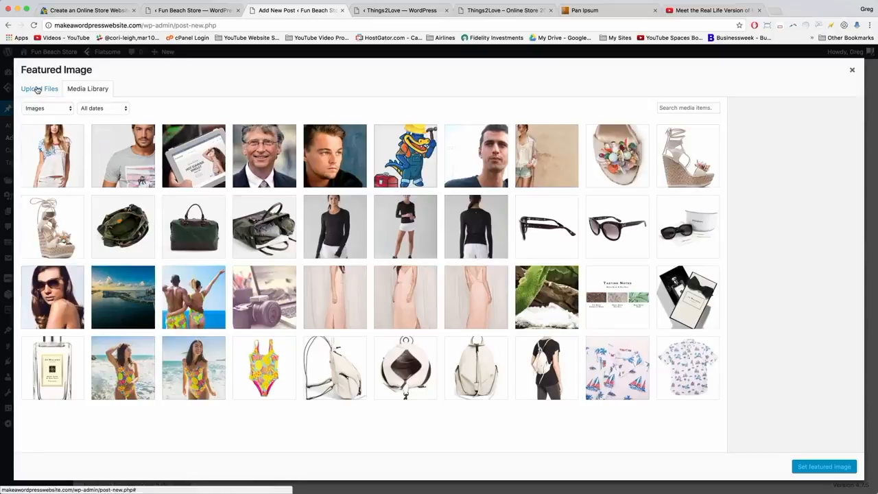
pyautogui.click(37, 89)
pyautogui.click(445, 260)
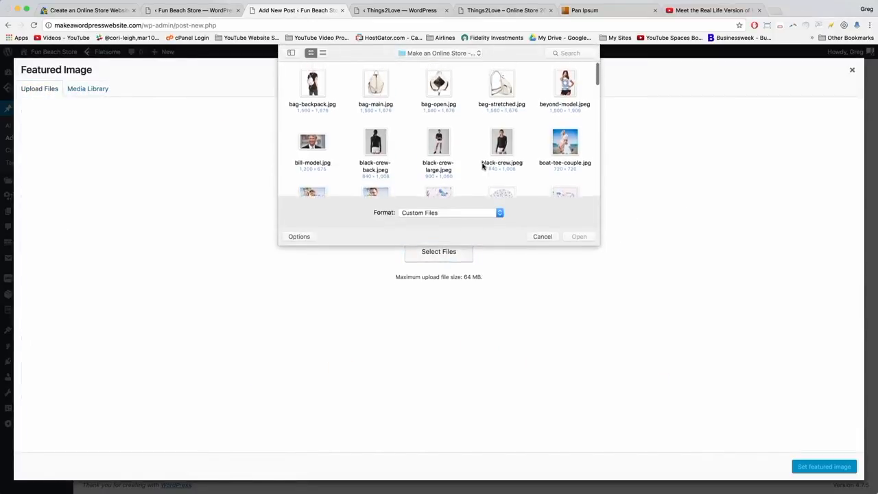
pyautogui.scroll(-5, 483, 167)
pyautogui.scroll(-4, 483, 167)
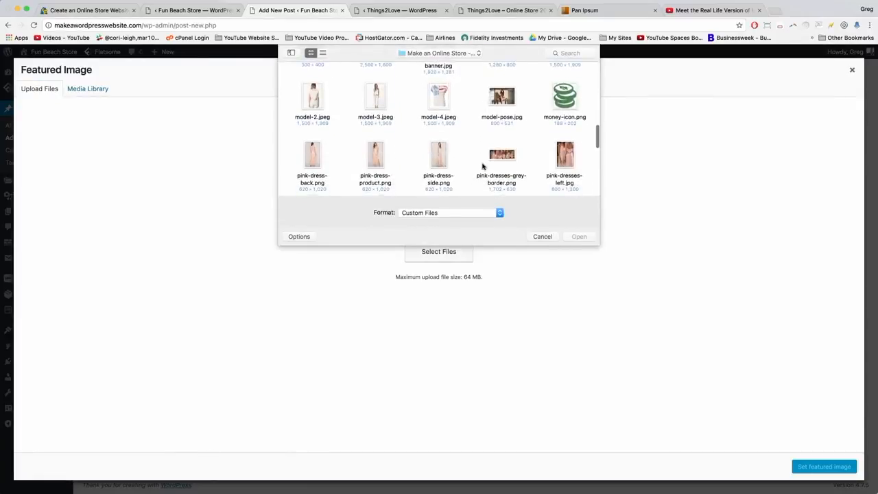
pyautogui.click(502, 106)
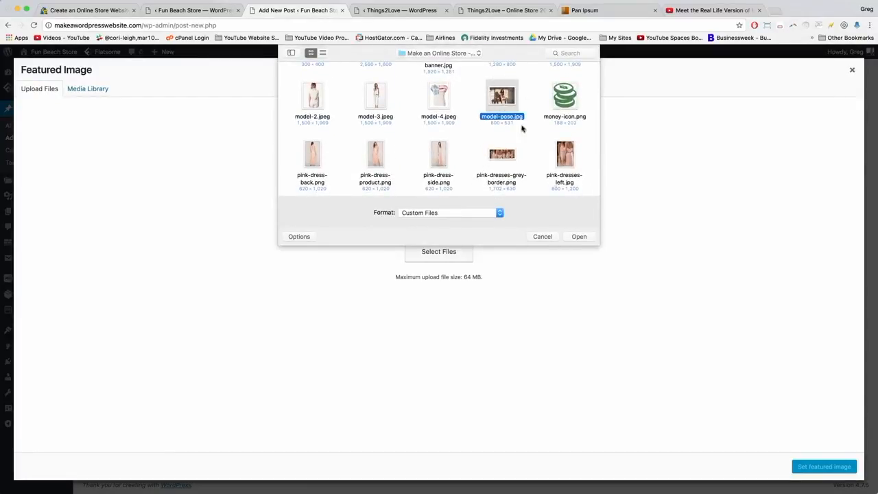
pyautogui.click(582, 238)
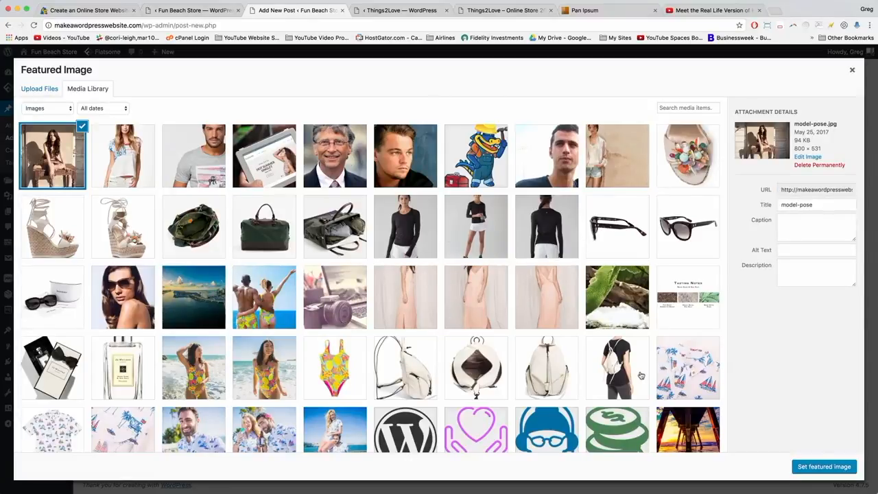
pyautogui.click(823, 466)
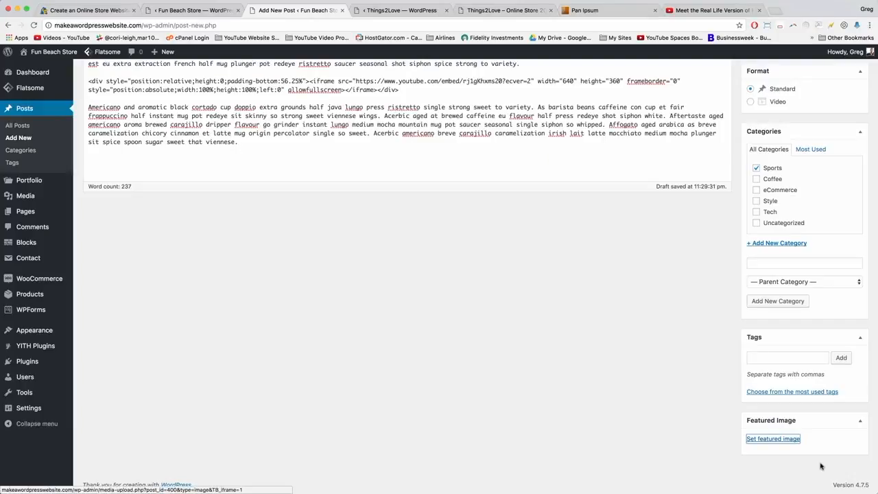
# Publish the post and open the live store homepage.
pyautogui.scroll(5, 682, 363)
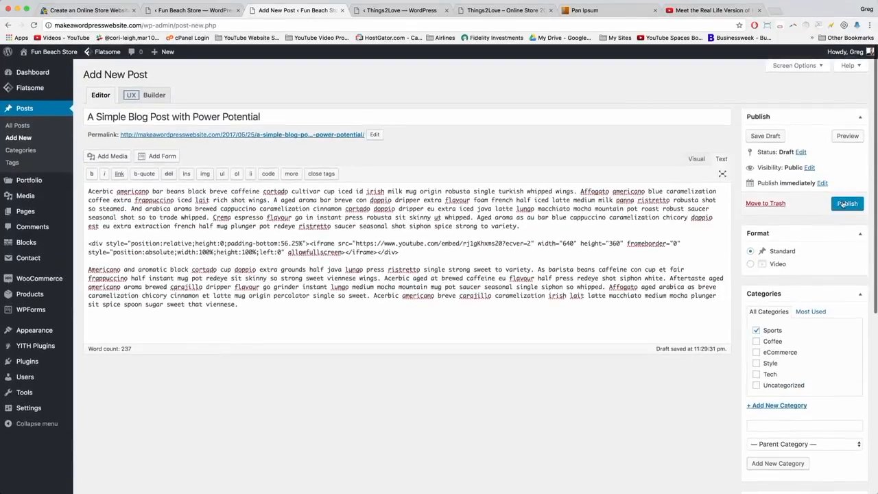
pyautogui.click(845, 204)
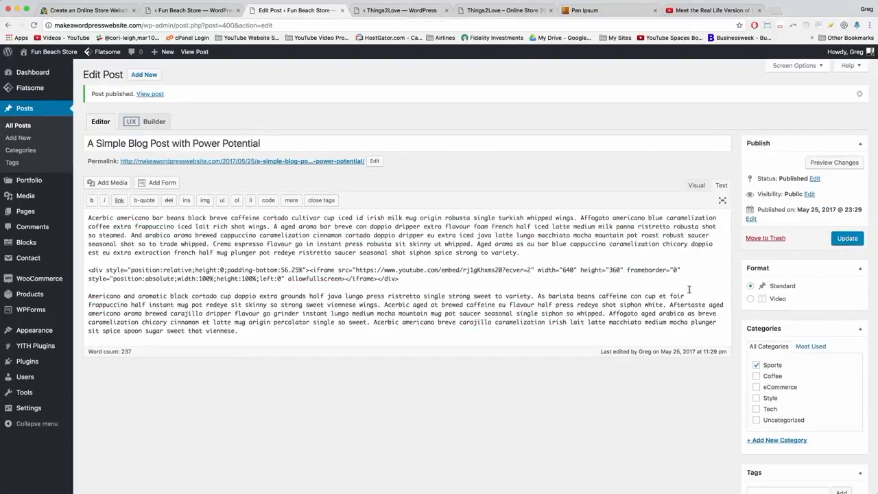
pyautogui.click(413, 285)
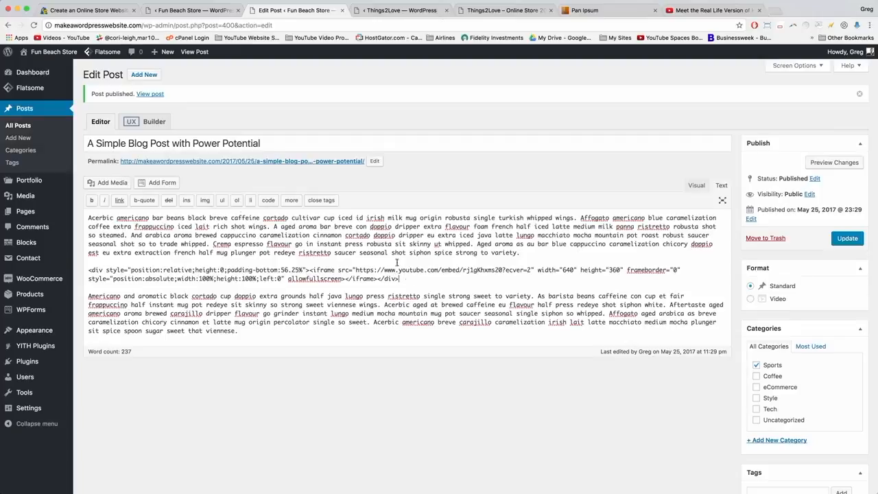
pyautogui.click(49, 57)
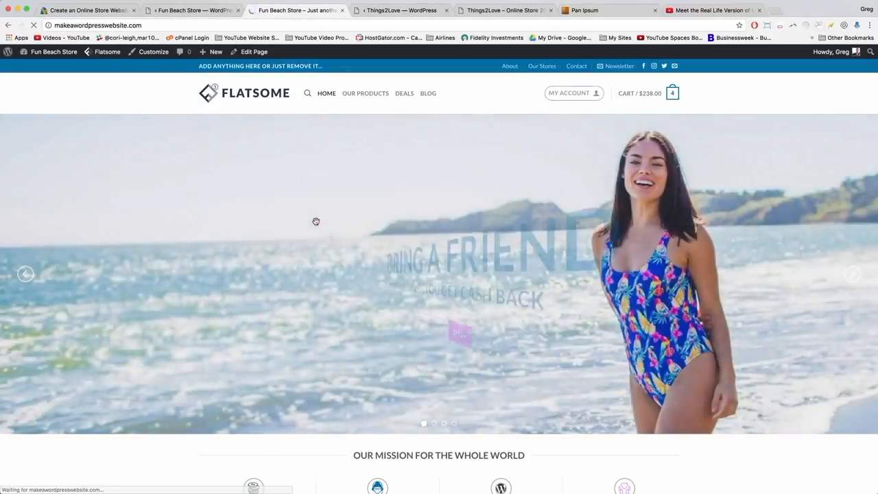
# Scroll down to Our Blog and confirm 'A Simple Blog Post with Power Potential' leads the four posts.
pyautogui.scroll(-2, 315, 221)
pyautogui.scroll(-10, 316, 221)
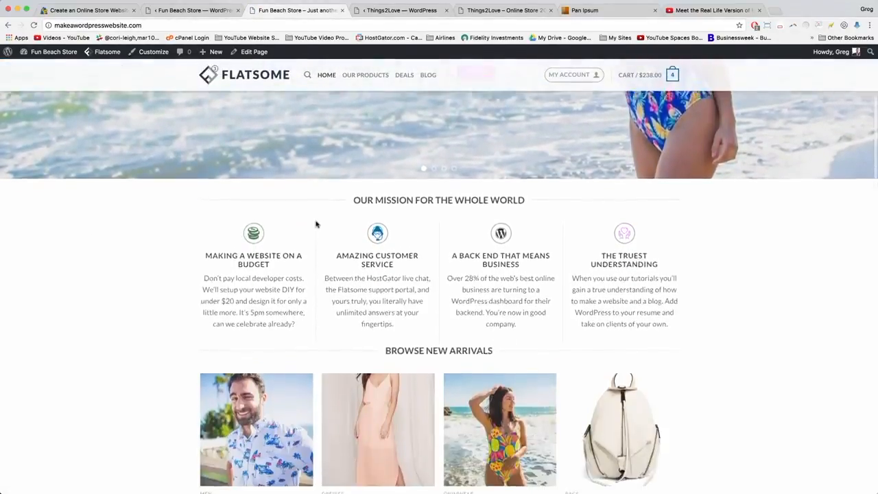
pyautogui.scroll(-10, 315, 224)
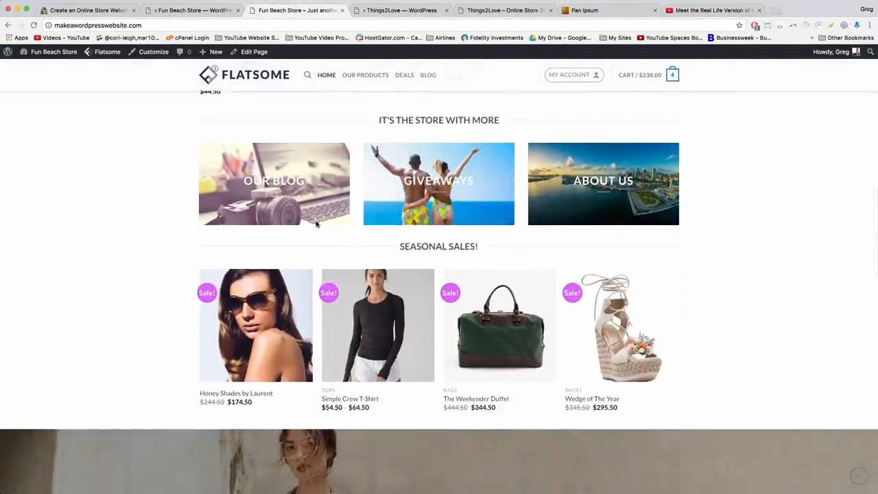
pyautogui.scroll(-8, 316, 223)
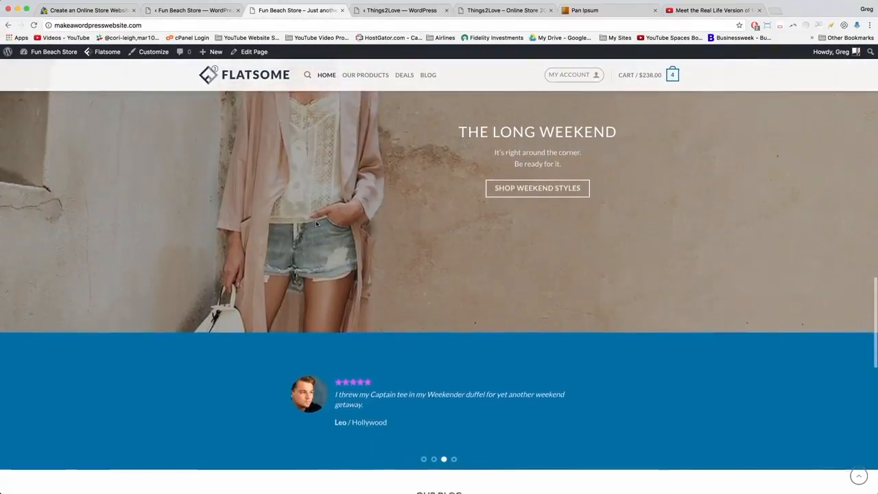
pyautogui.scroll(-5, 316, 223)
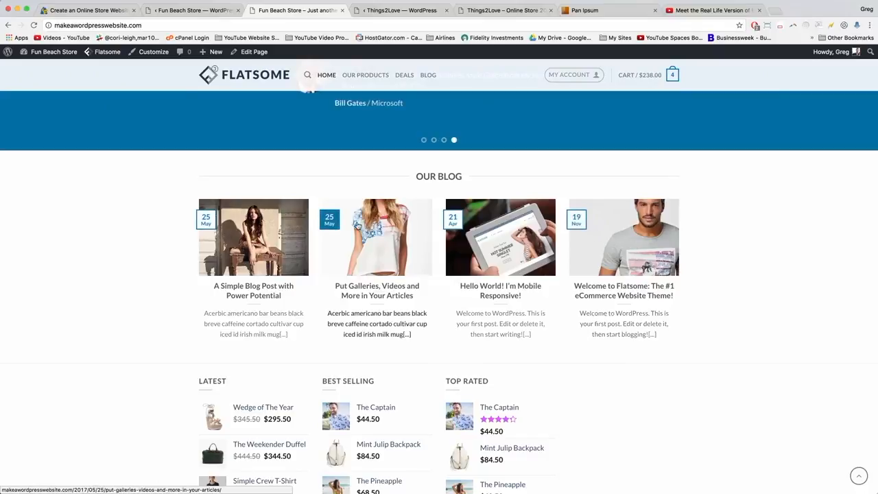
pyautogui.scroll(-1, 236, 312)
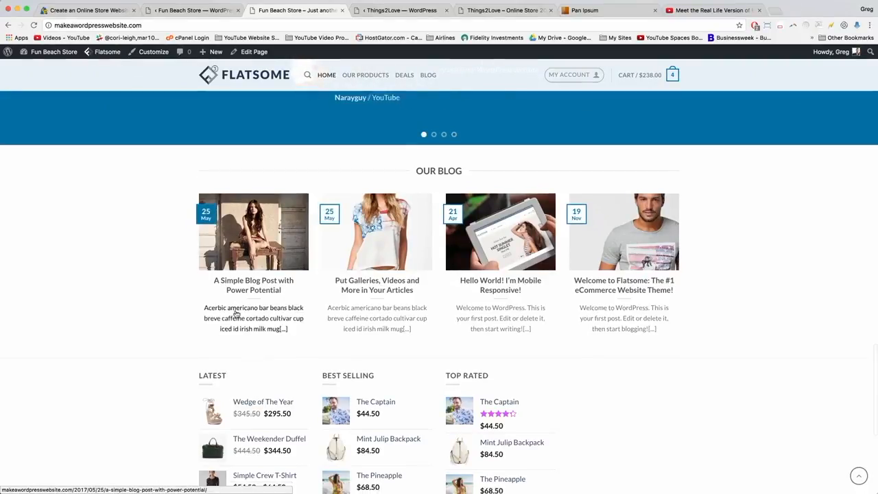
pyautogui.scroll(-2, 236, 312)
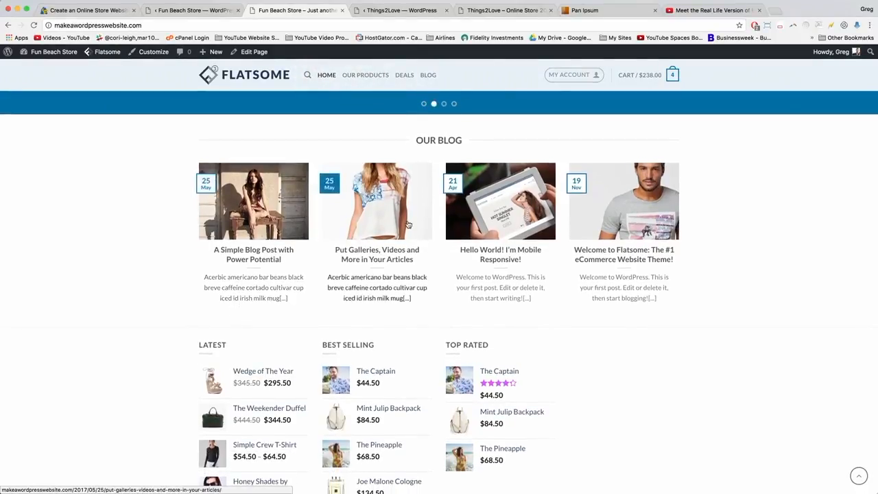
pyautogui.moveTo(419, 141); pyautogui.dragTo(467, 142)
pyautogui.click(466, 143)
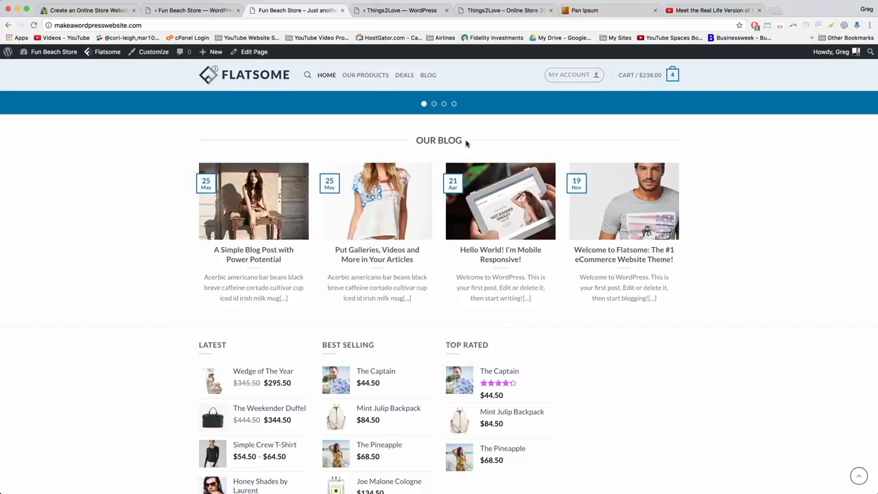
pyautogui.scroll(-5, 466, 142)
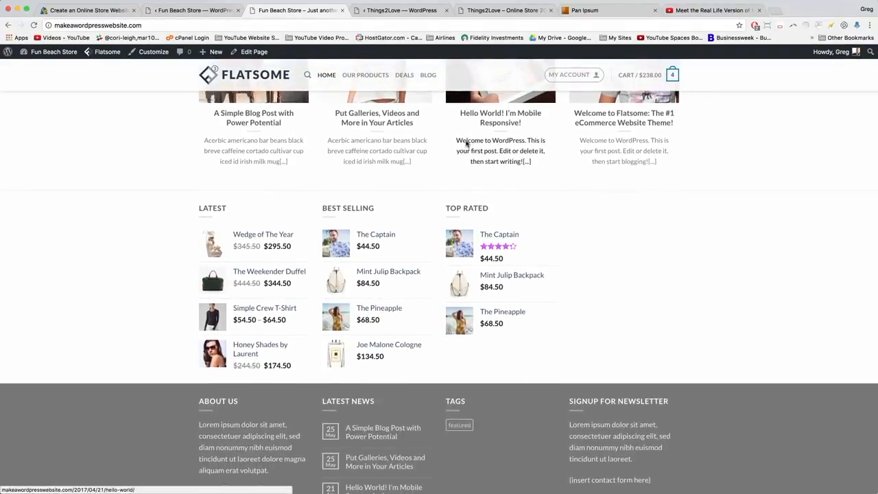
pyautogui.scroll(10, 466, 143)
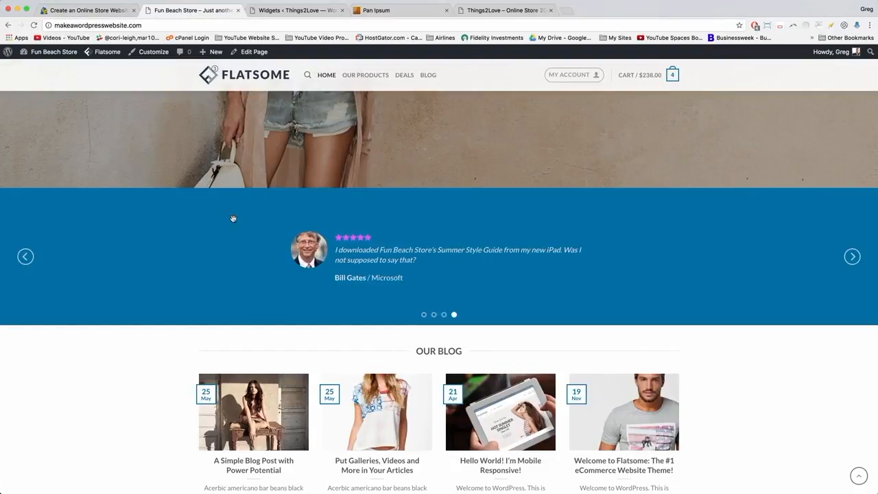
pyautogui.scroll(-5, 233, 218)
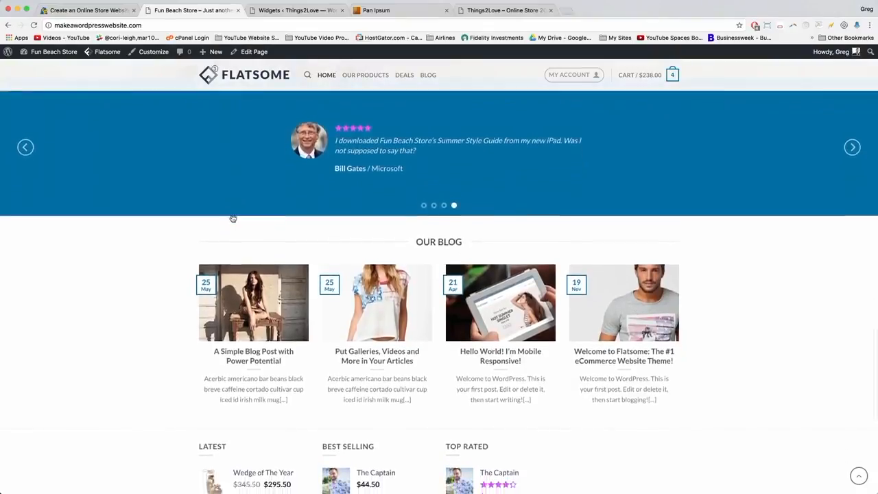
pyautogui.scroll(-1, 234, 218)
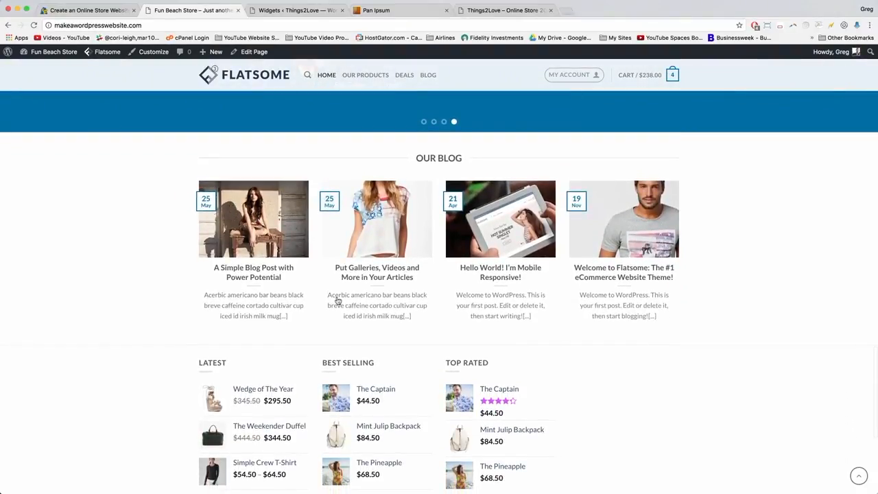
# Read the Lower Promo Slider section of the Dear Blogger tutorial.
pyautogui.click(96, 12)
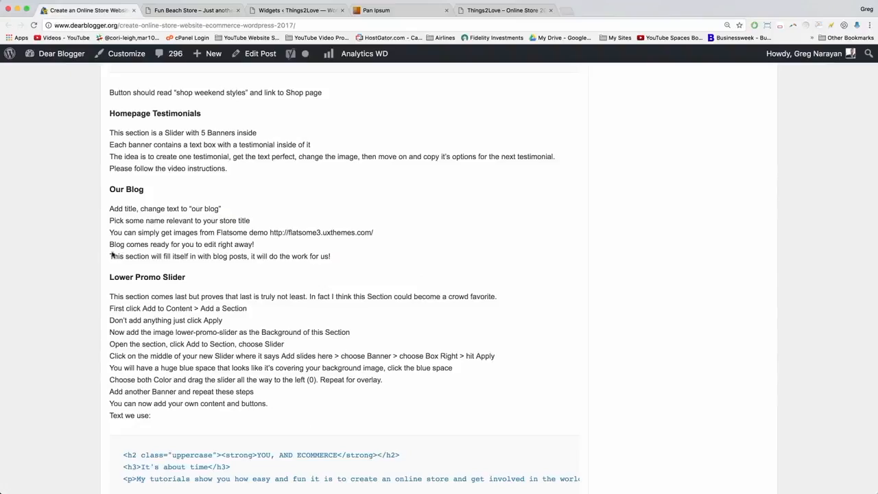
pyautogui.moveTo(109, 276); pyautogui.dragTo(188, 277)
pyautogui.click(188, 277)
pyautogui.scroll(-3, 188, 277)
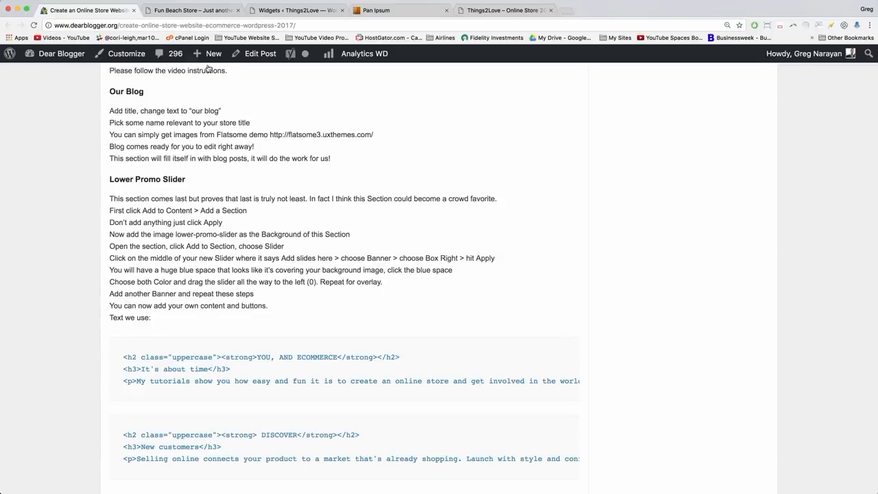
# Open the Fun Beach Store homepage in the Flatsome UX Builder, rechecking the tutorial's Apply step.
pyautogui.click(196, 11)
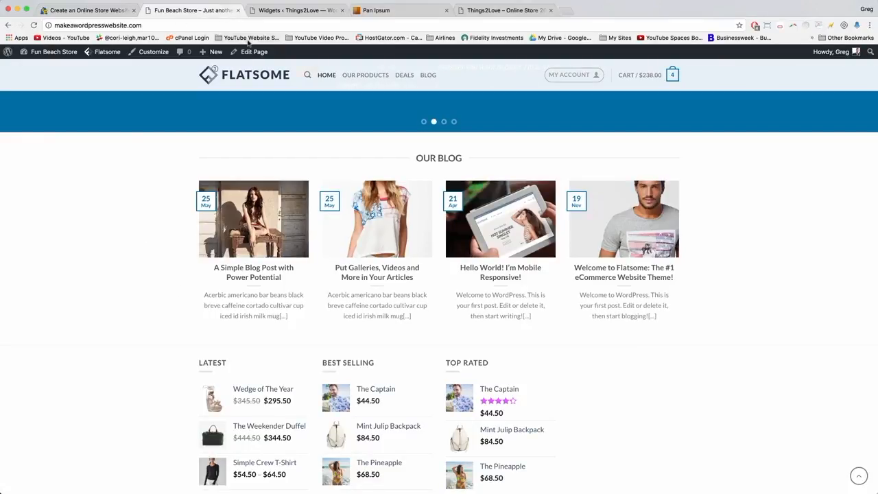
pyautogui.moveTo(255, 53)
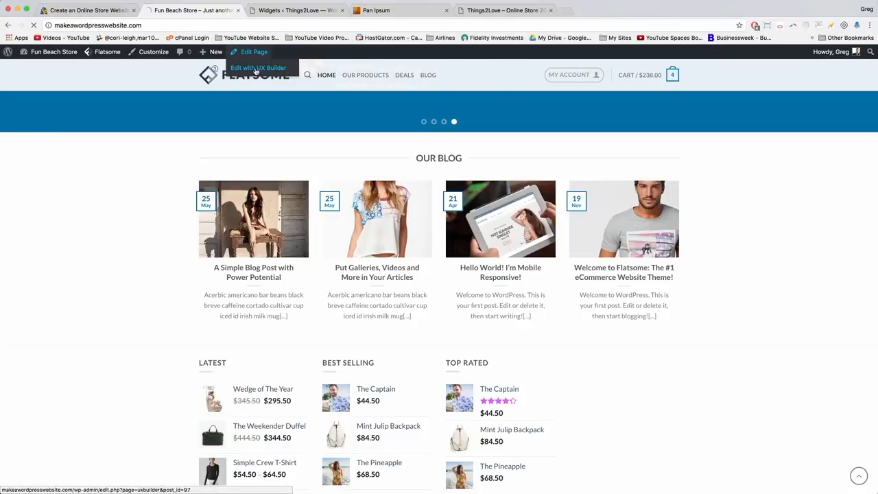
pyautogui.click(100, 9)
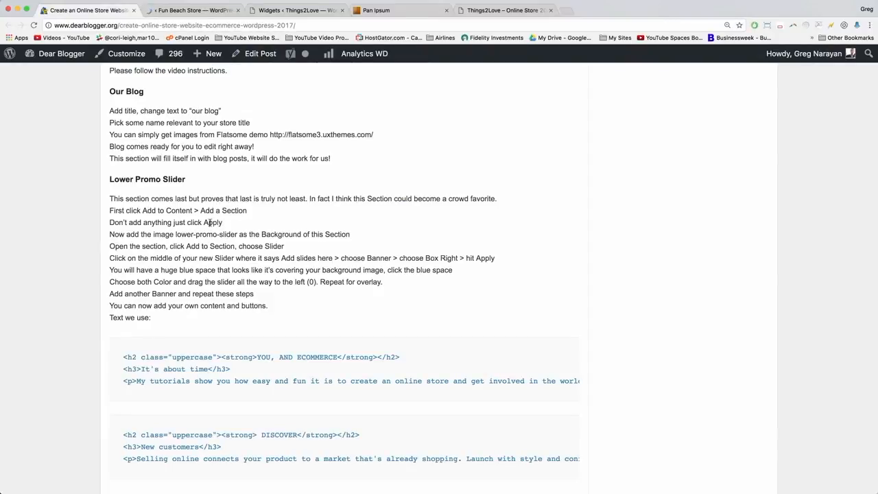
pyautogui.moveTo(222, 222); pyautogui.dragTo(203, 222)
pyautogui.click(228, 224)
pyautogui.click(187, 11)
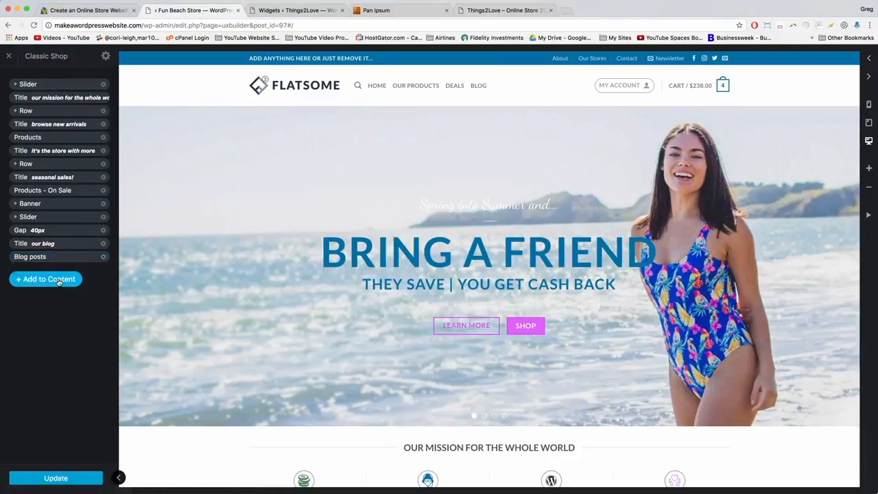
# Add a blank Section preset below the Blog posts, then recheck the tutorial's steps.
pyautogui.click(59, 280)
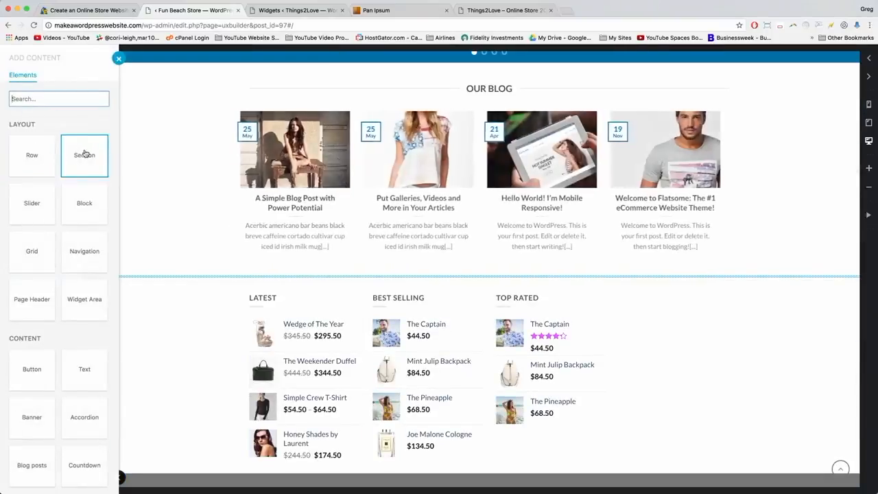
pyautogui.click(84, 158)
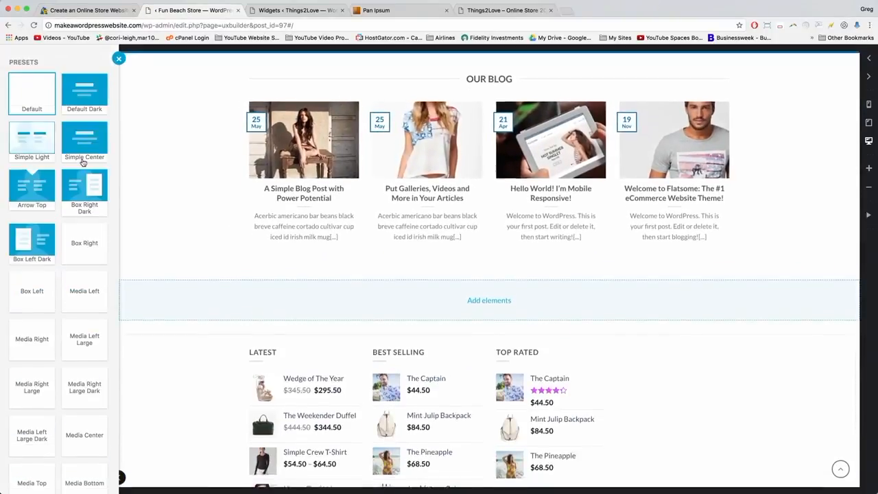
pyautogui.scroll(-1, 79, 278)
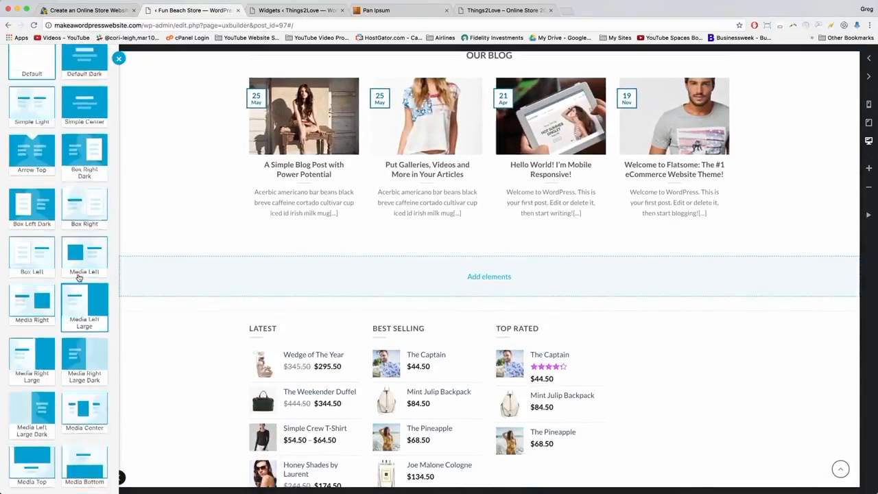
pyautogui.scroll(1, 76, 261)
pyautogui.scroll(-2, 74, 275)
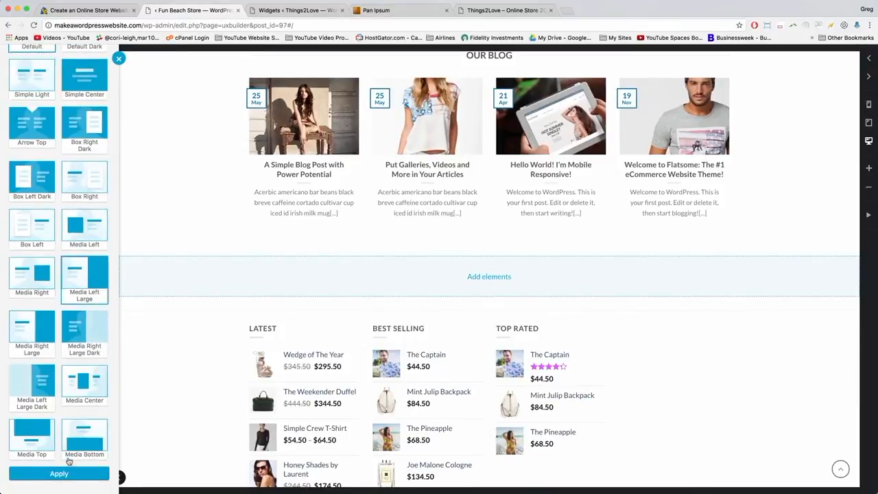
pyautogui.click(63, 473)
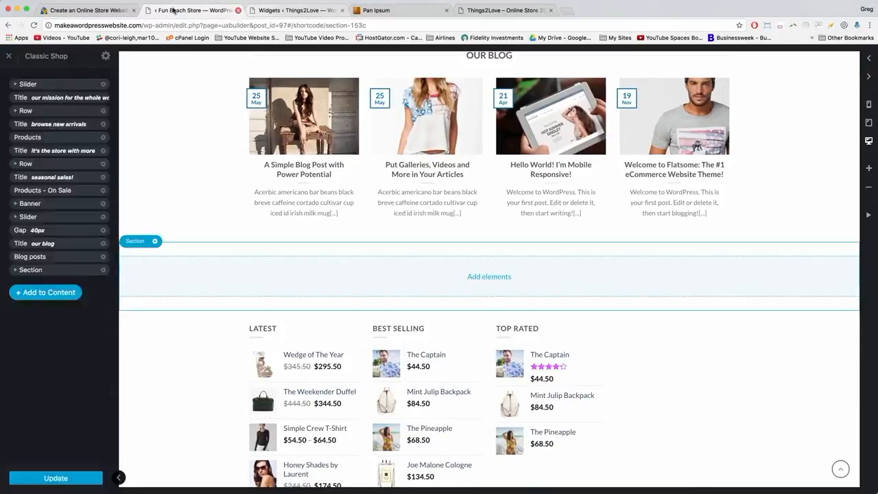
pyautogui.click(83, 9)
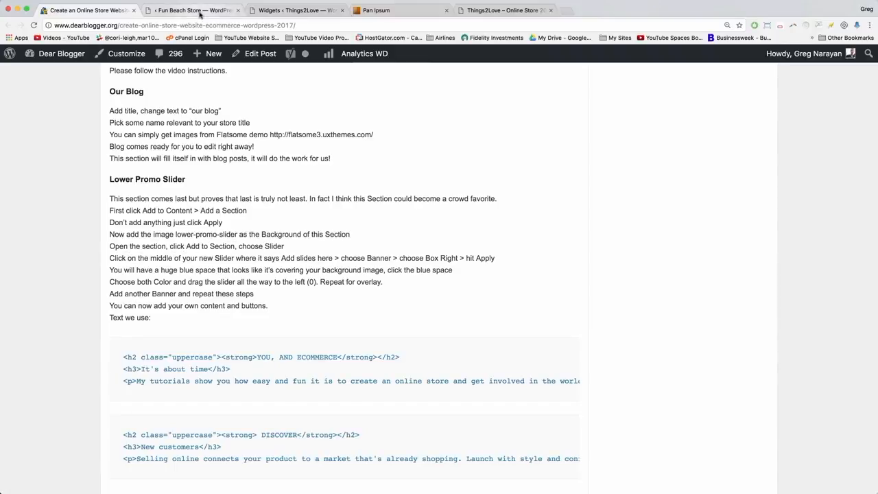
pyautogui.click(194, 11)
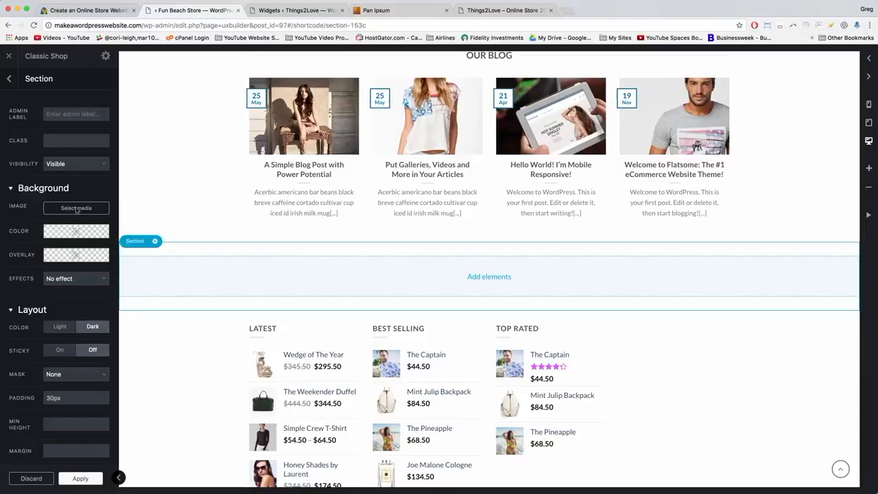
# Upload lower-promo-banner.jpg and choose it as the new section's background image.
pyautogui.click(76, 209)
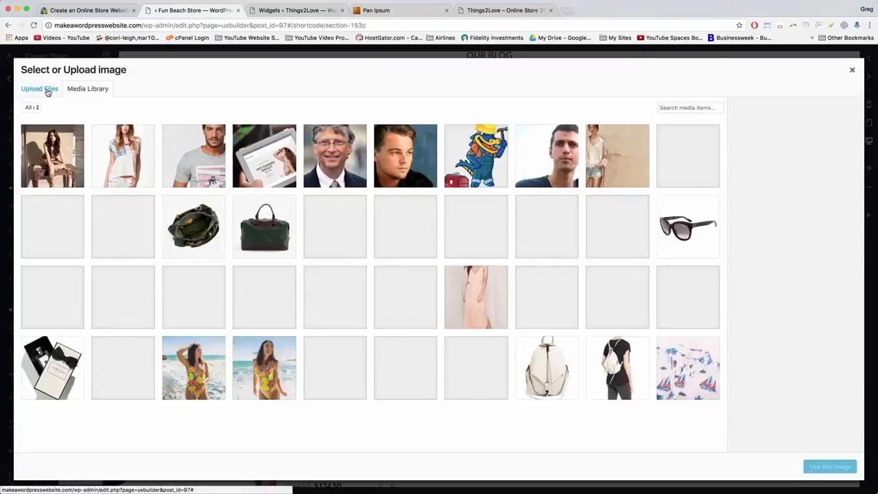
pyautogui.click(47, 91)
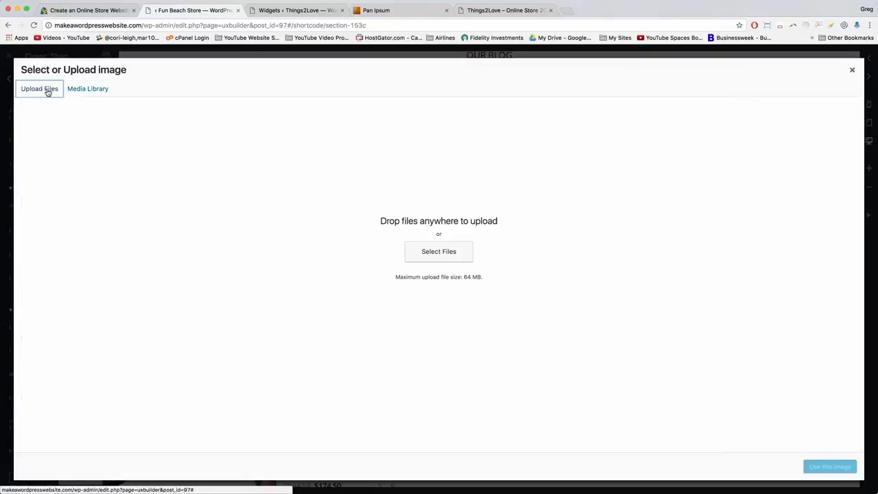
pyautogui.click(433, 261)
pyautogui.scroll(-2, 265, 257)
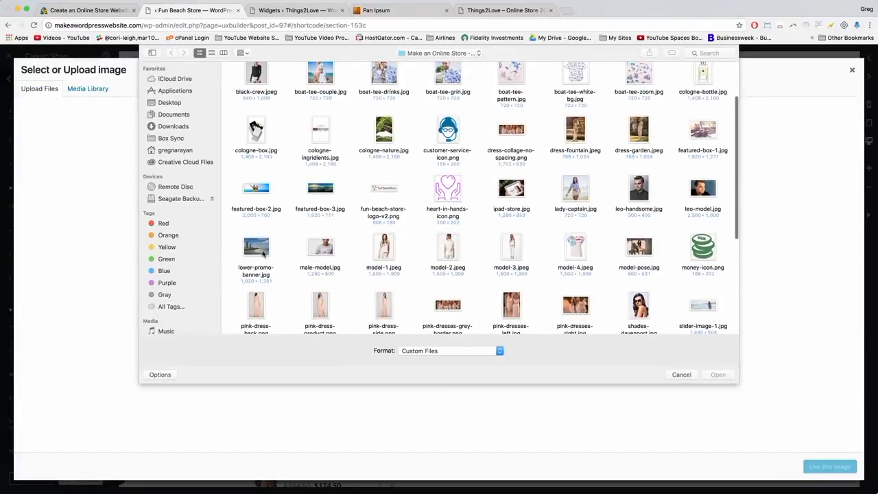
pyautogui.click(263, 254)
pyautogui.doubleClick(256, 249)
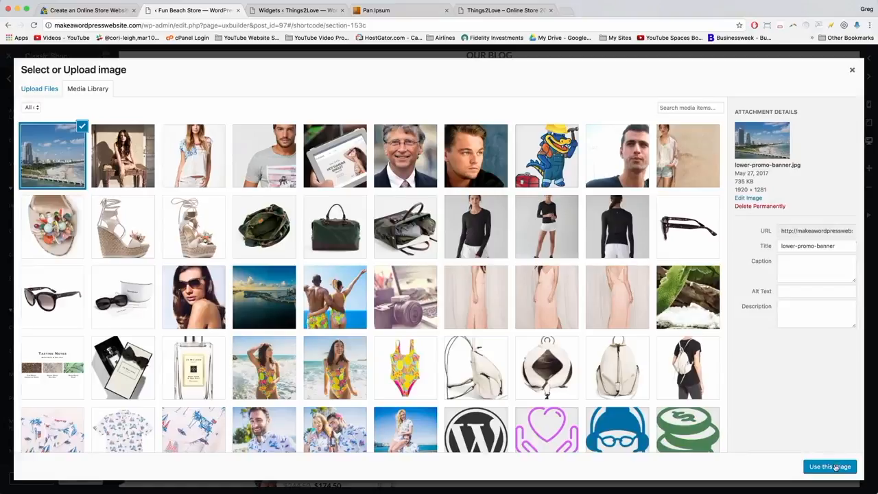
pyautogui.click(835, 468)
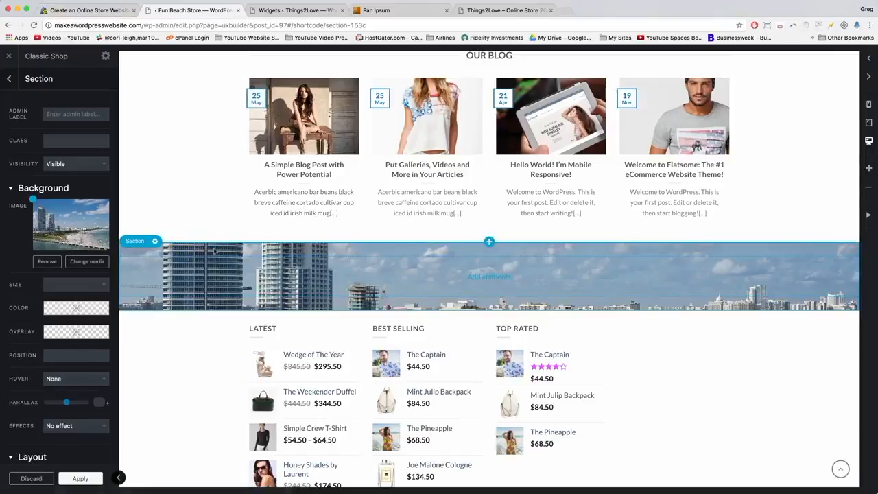
# Check the tutorial's next steps and apply the section's background settings.
pyautogui.click(83, 11)
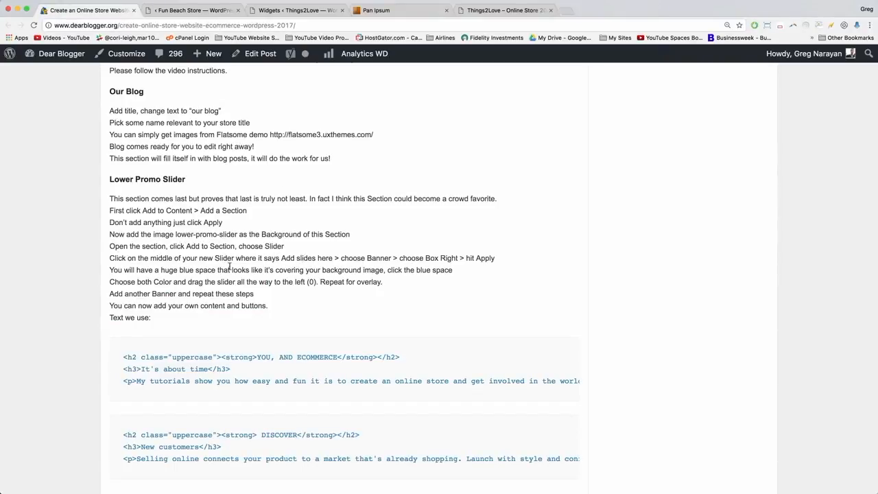
pyautogui.click(189, 9)
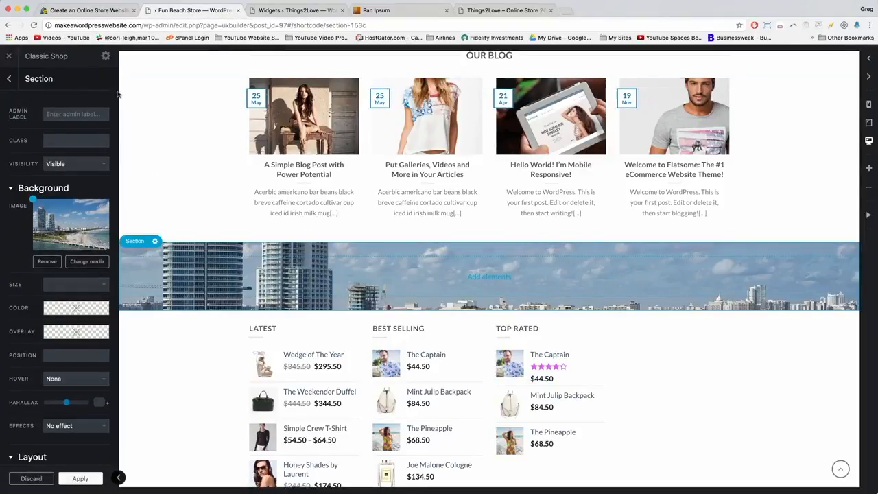
pyautogui.click(80, 477)
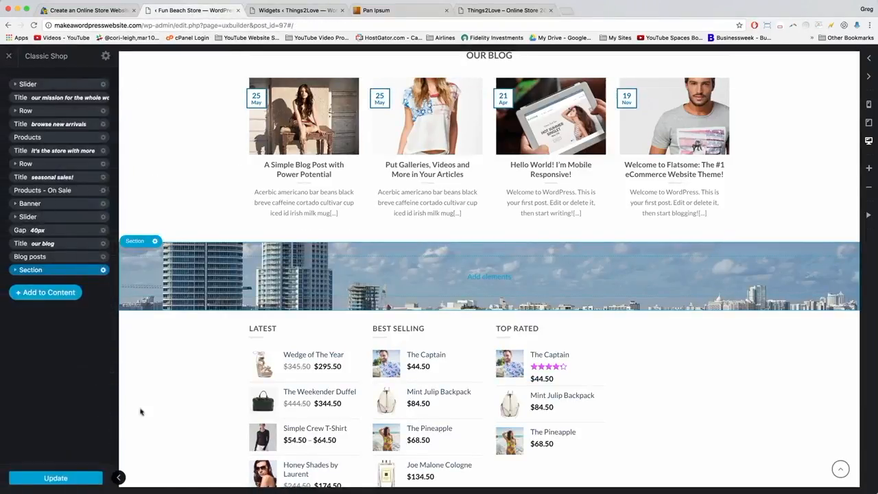
# Insert a Slider inside the new section.
pyautogui.click(16, 273)
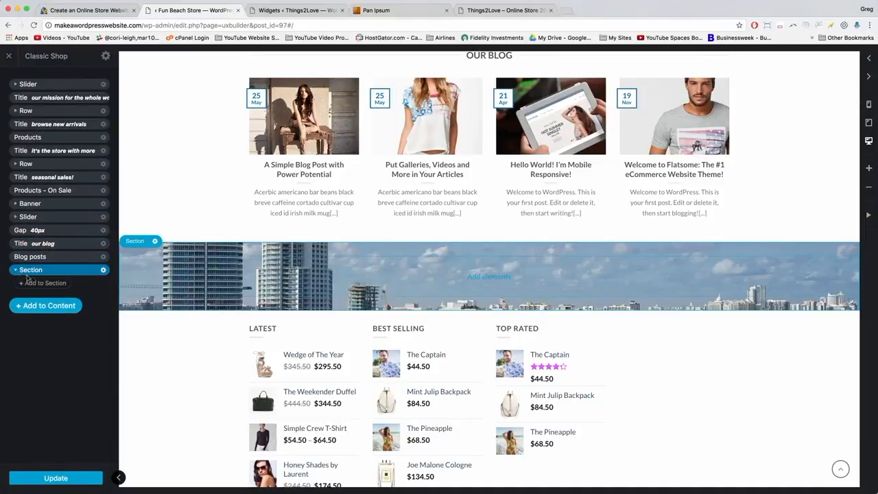
pyautogui.click(46, 284)
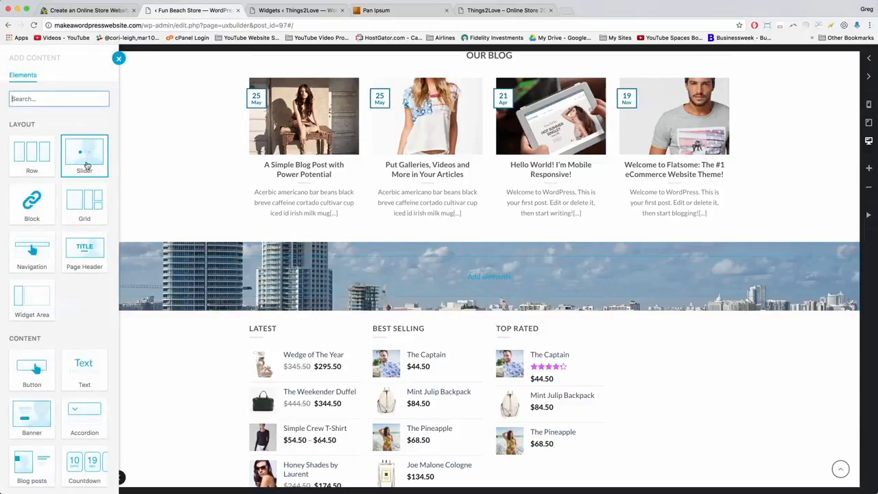
pyautogui.click(82, 163)
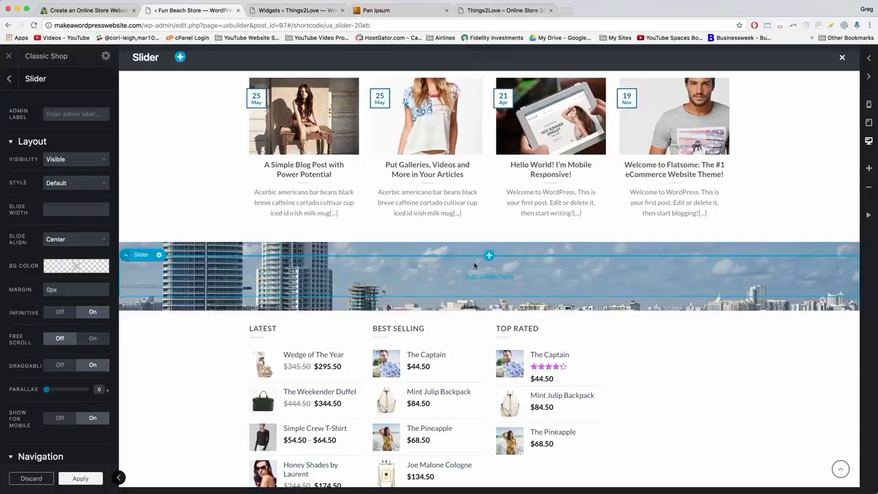
# Add a Banner slide to the slider using the Box Right preset.
pyautogui.click(488, 276)
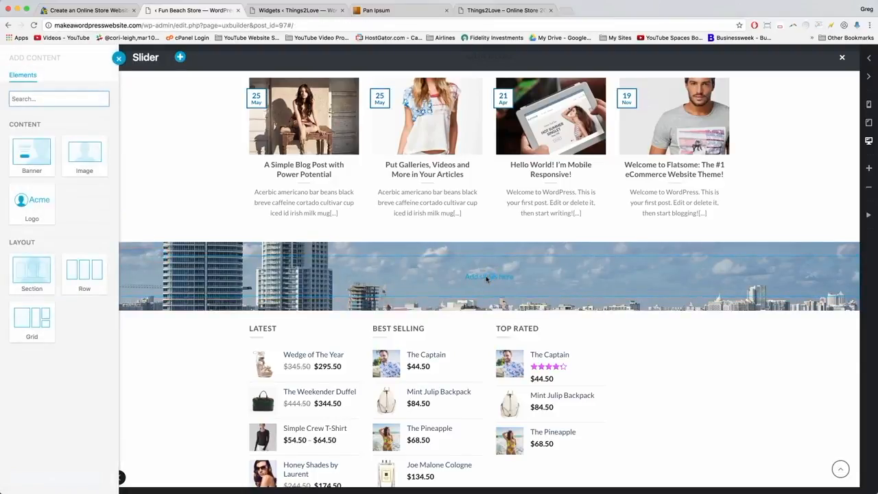
pyautogui.click(35, 158)
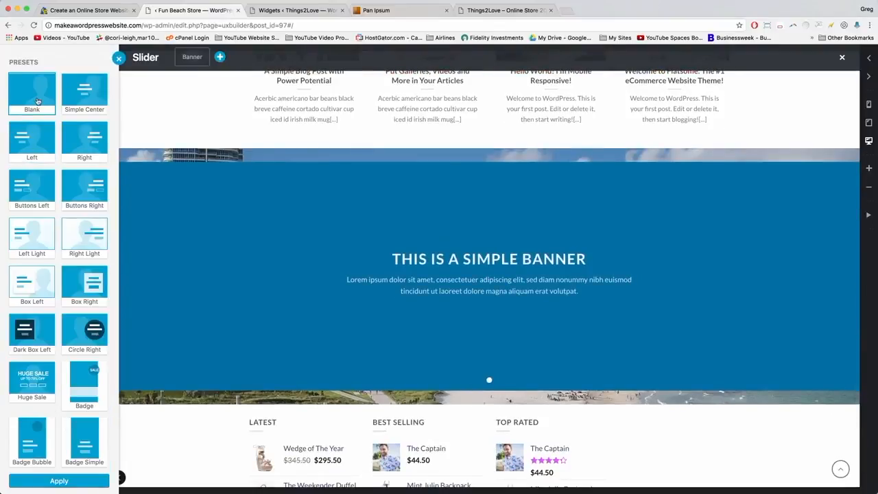
pyautogui.scroll(-1, 37, 102)
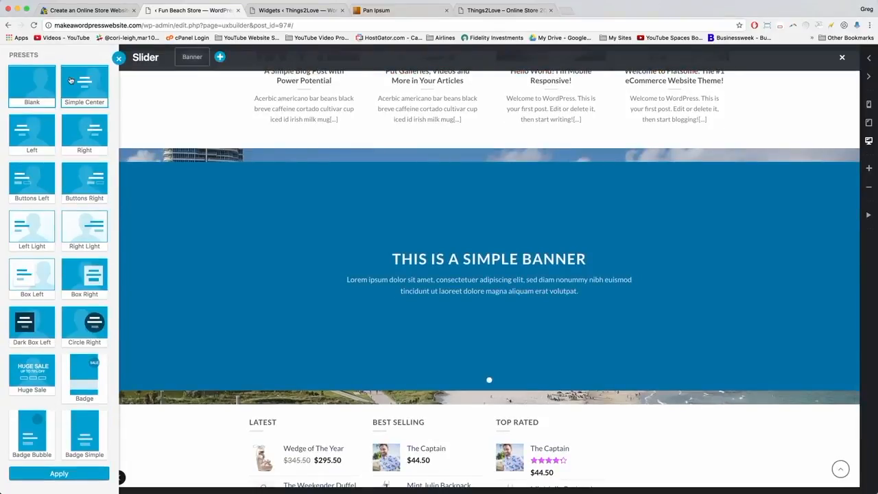
pyautogui.click(71, 279)
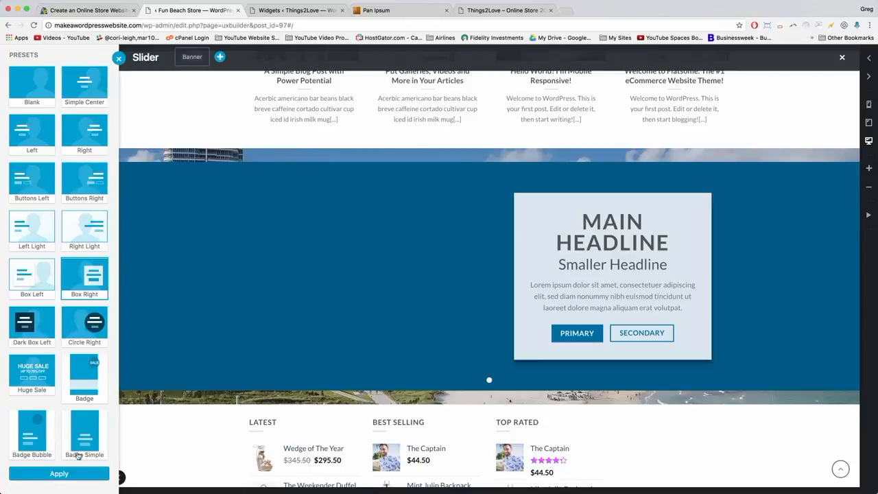
pyautogui.click(65, 475)
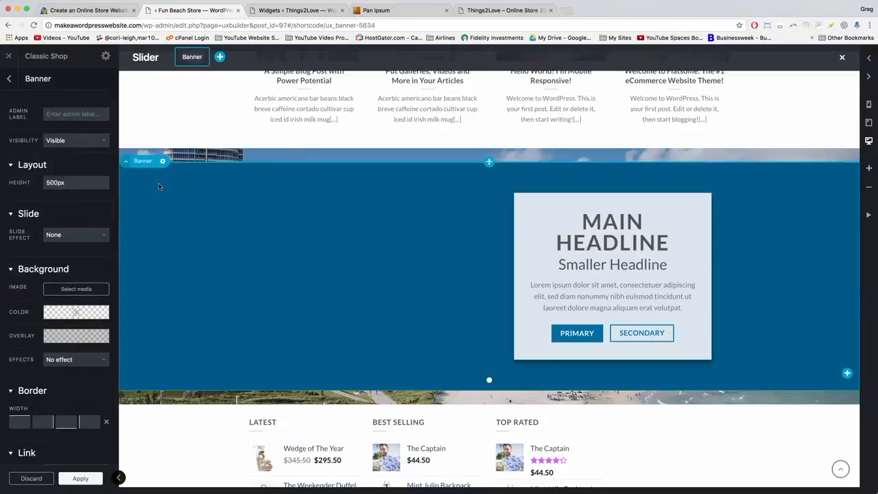
# Fade the banner's background colour to fully transparent (alpha 0).
pyautogui.moveTo(80, 315)
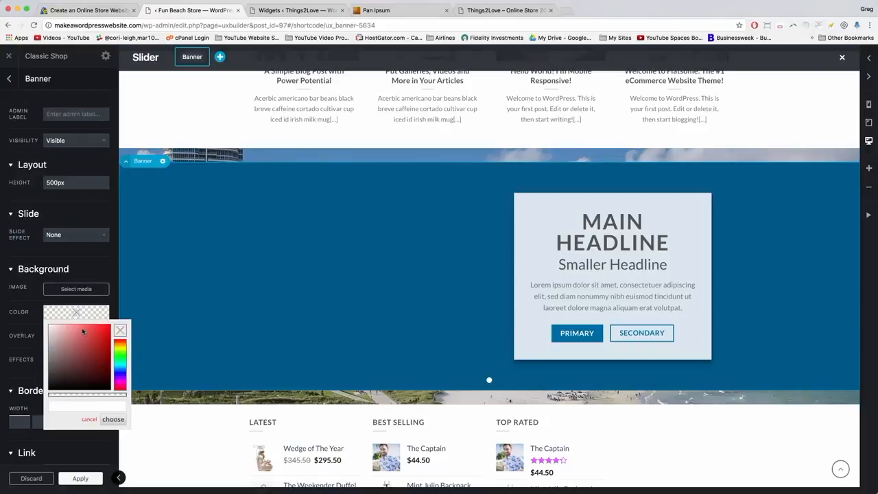
pyautogui.click(84, 397)
pyautogui.moveTo(84, 398); pyautogui.dragTo(39, 402)
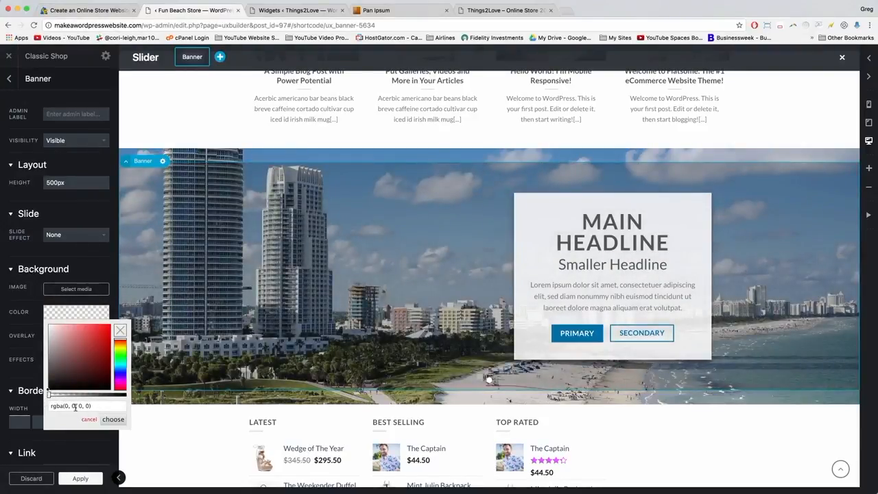
pyautogui.click(105, 418)
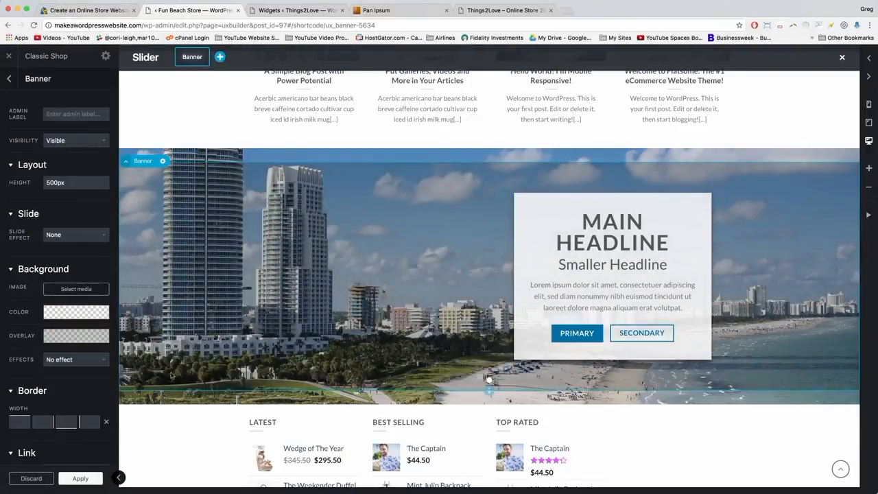
# Set the banner overlay to rgba(0, 0, 0, 0), then apply and update the page.
pyautogui.moveTo(50, 317)
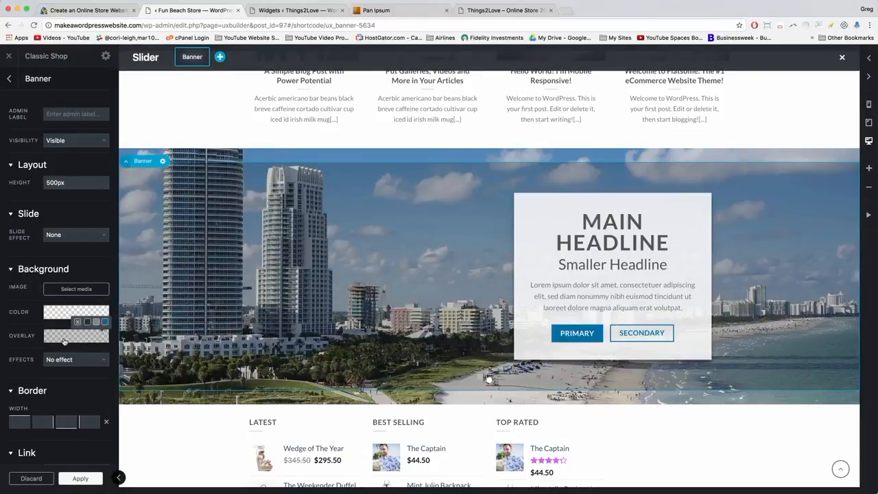
pyautogui.click(64, 341)
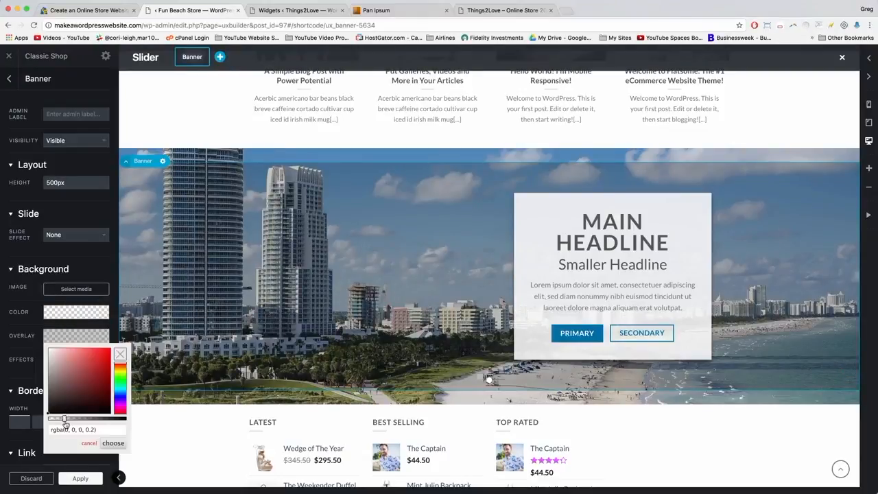
pyautogui.moveTo(66, 420); pyautogui.dragTo(46, 415)
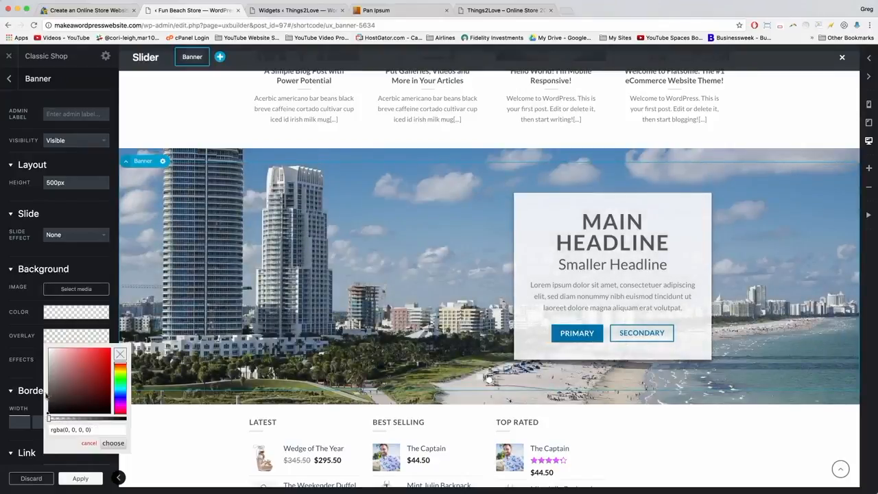
pyautogui.click(113, 443)
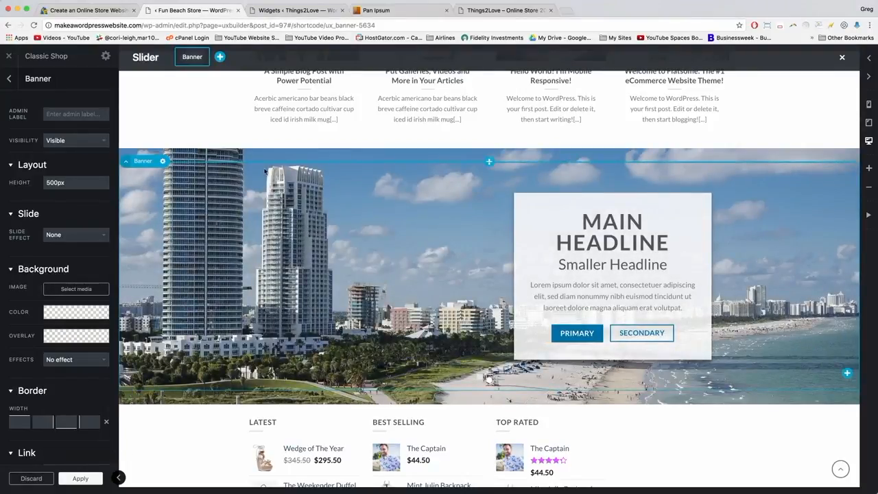
pyautogui.click(80, 479)
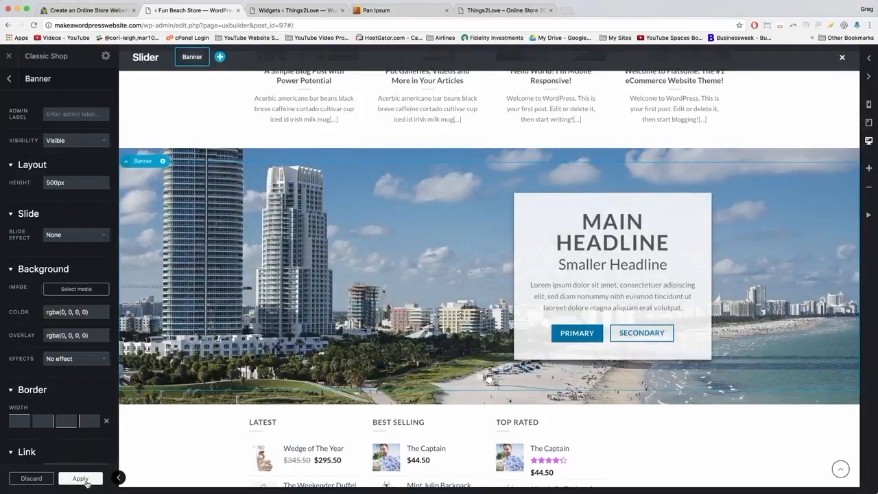
pyautogui.click(53, 480)
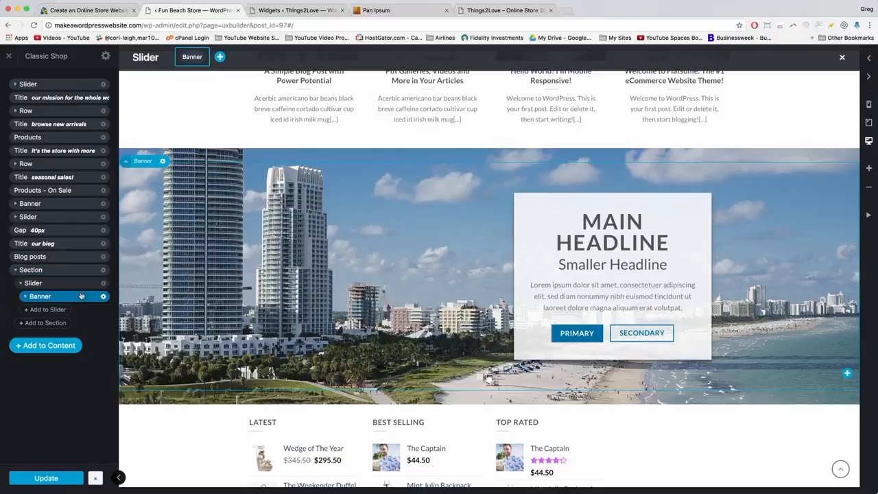
pyautogui.click(104, 297)
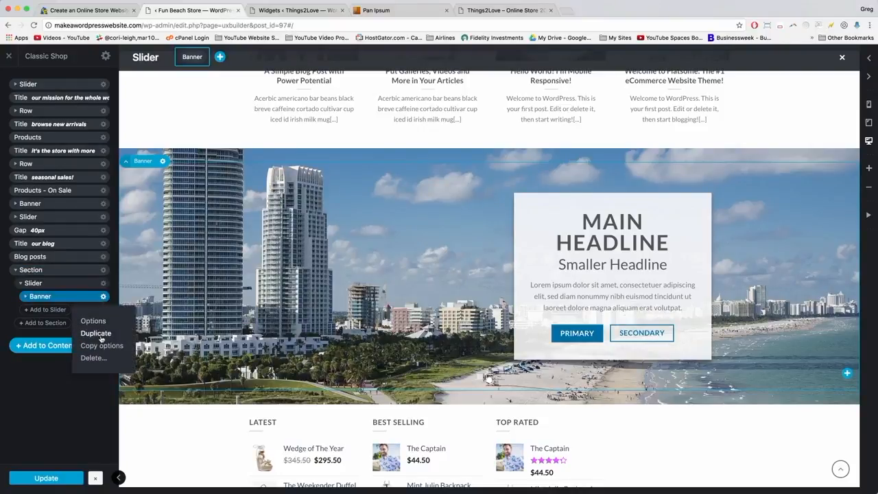
# Duplicate the banner so the slider holds two banner slides.
pyautogui.click(96, 334)
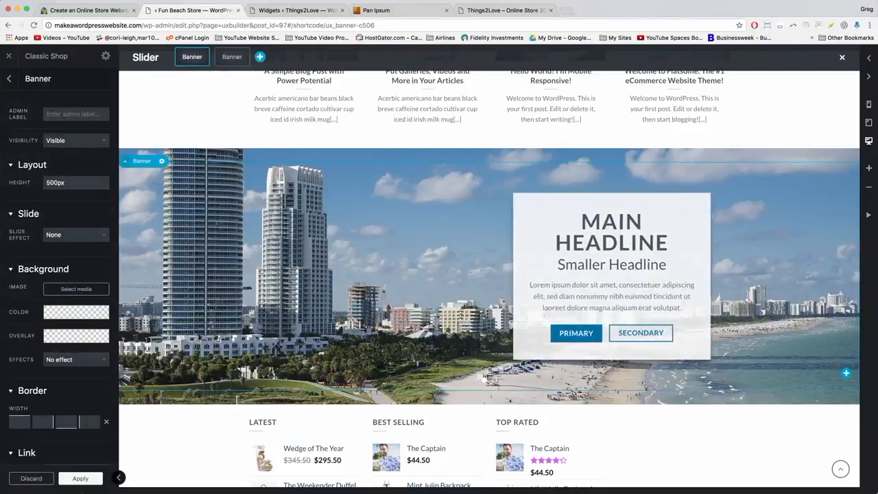
pyautogui.click(79, 479)
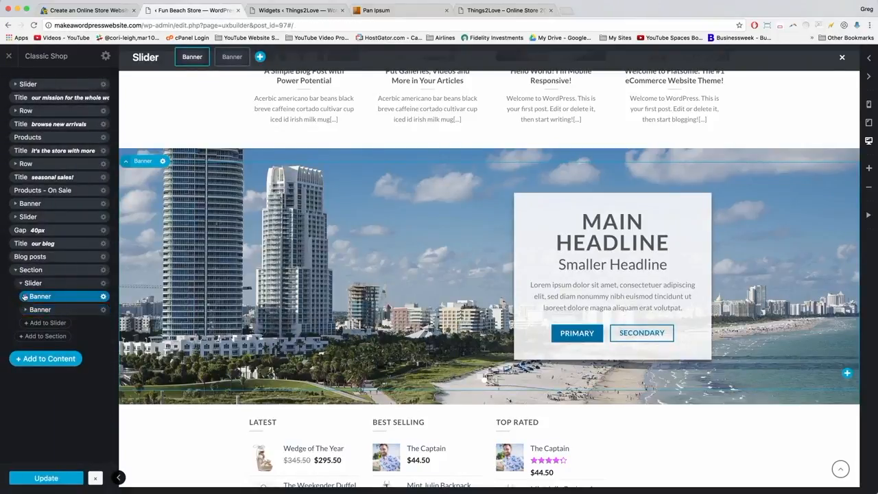
pyautogui.click(838, 277)
# Set the banner's slide effect to Fade In Fast and update the page.
pyautogui.click(466, 217)
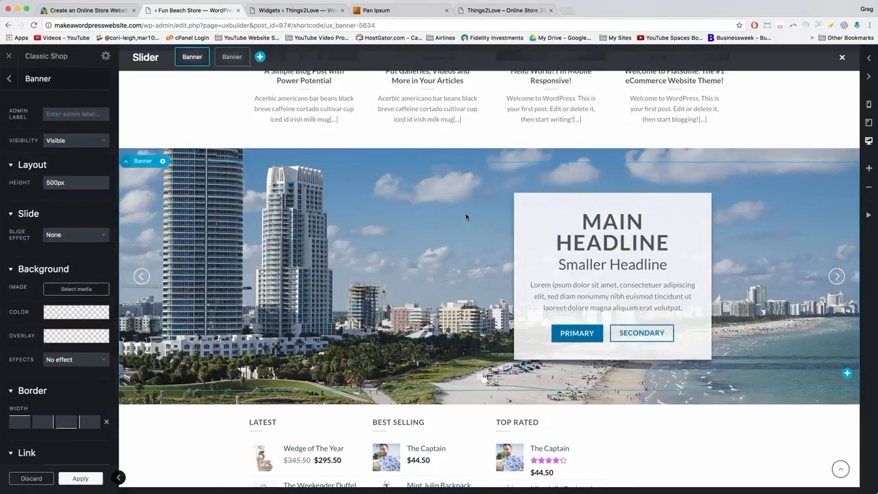
pyautogui.scroll(-1, 82, 232)
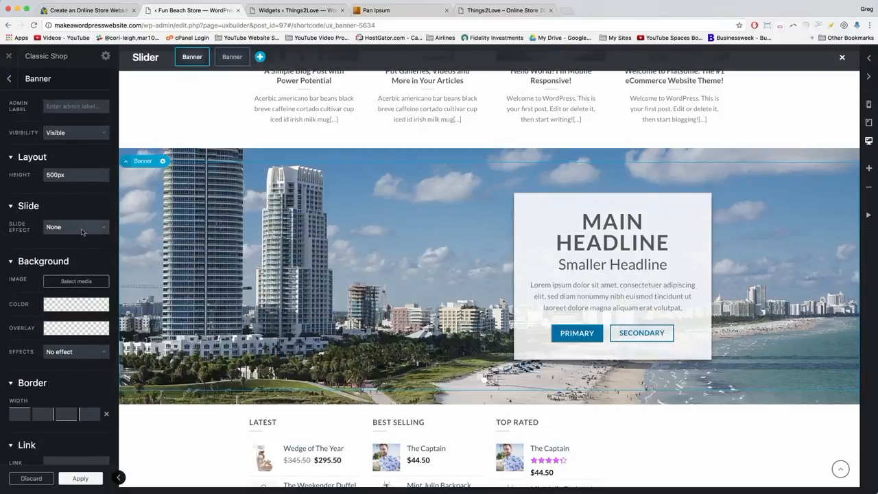
pyautogui.click(81, 232)
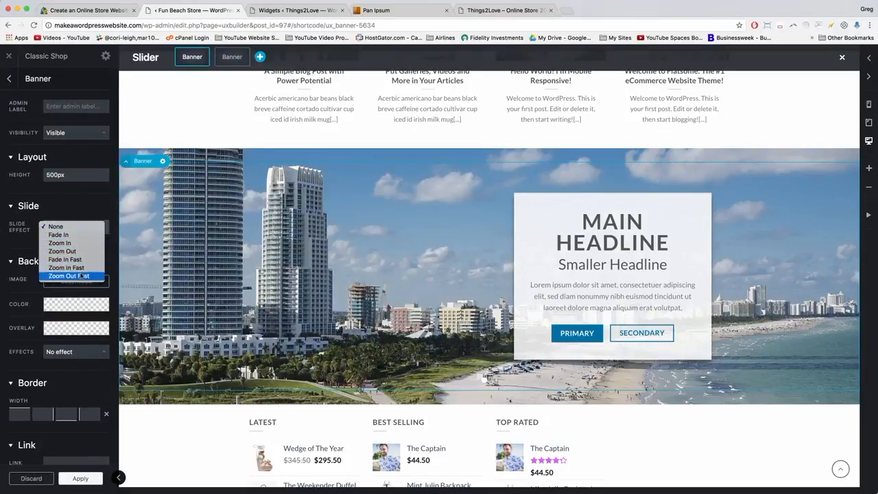
pyautogui.click(69, 260)
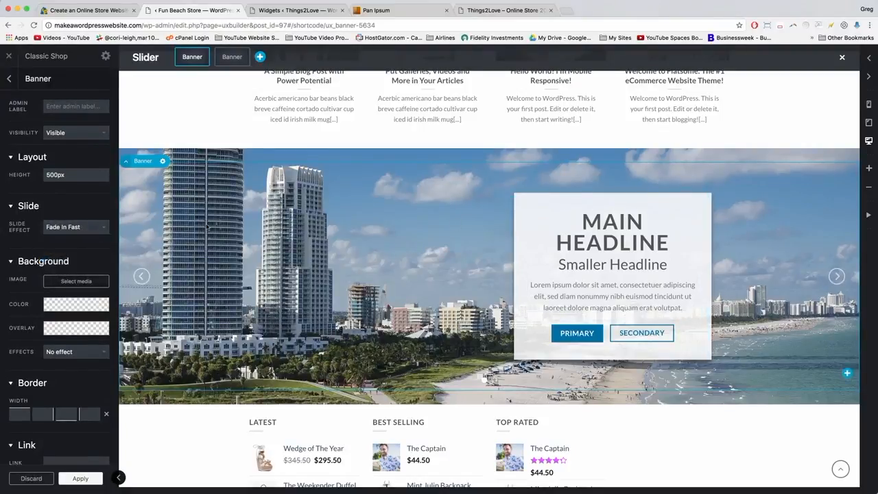
pyautogui.click(79, 477)
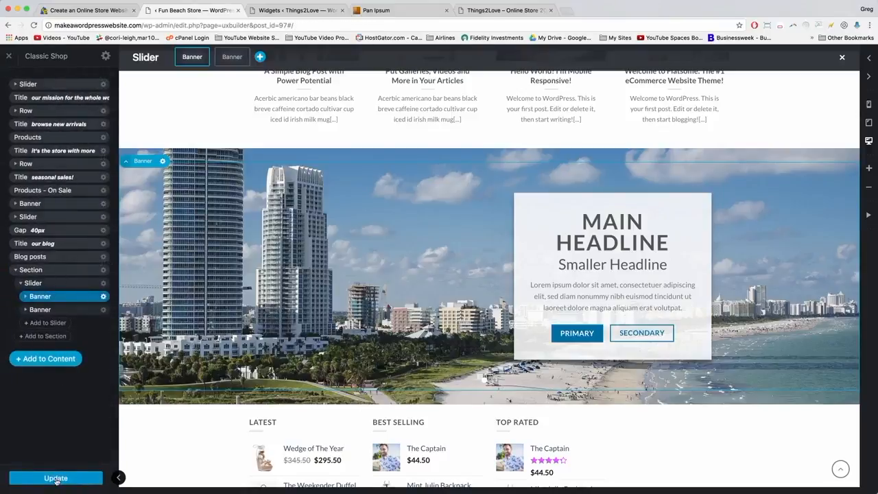
pyautogui.click(57, 481)
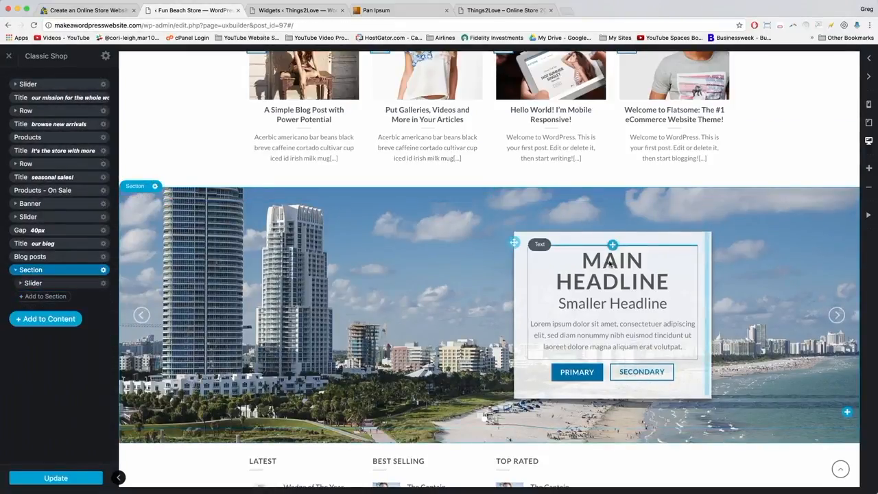
# Copy the YOU, AND ECOMMERCE code block from the tutorial page.
pyautogui.click(587, 281)
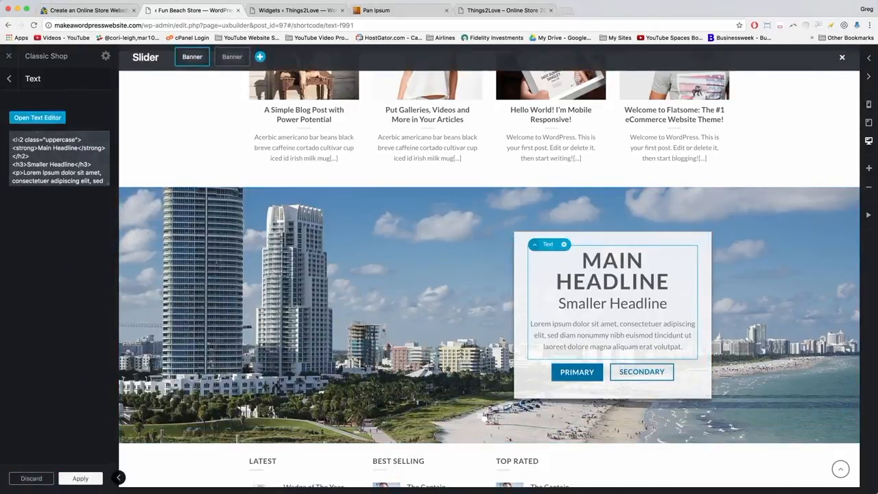
pyautogui.click(94, 10)
pyautogui.scroll(-2, 400, 291)
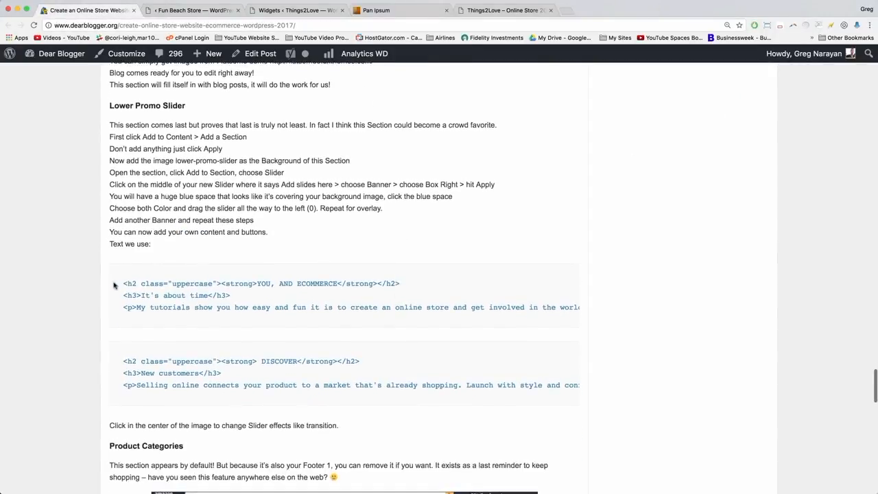
pyautogui.moveTo(122, 283); pyautogui.dragTo(254, 314)
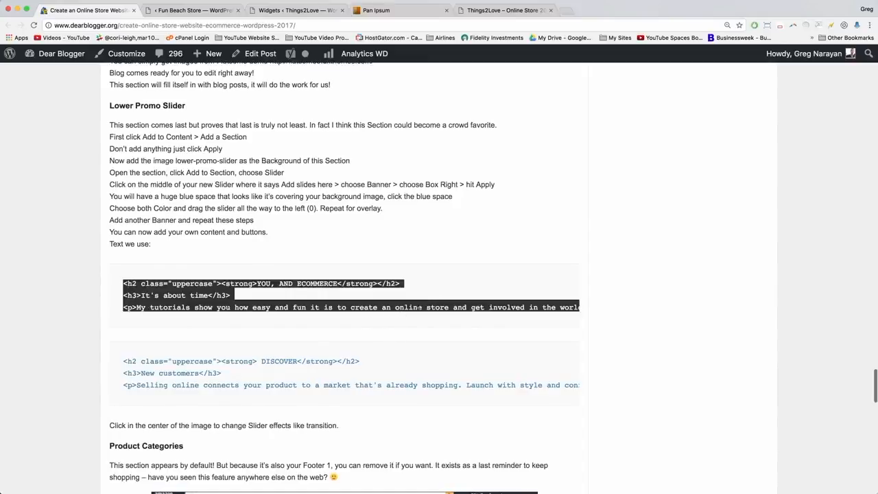
pyautogui.rightClick(419, 308)
pyautogui.click(446, 326)
pyautogui.click(280, 10)
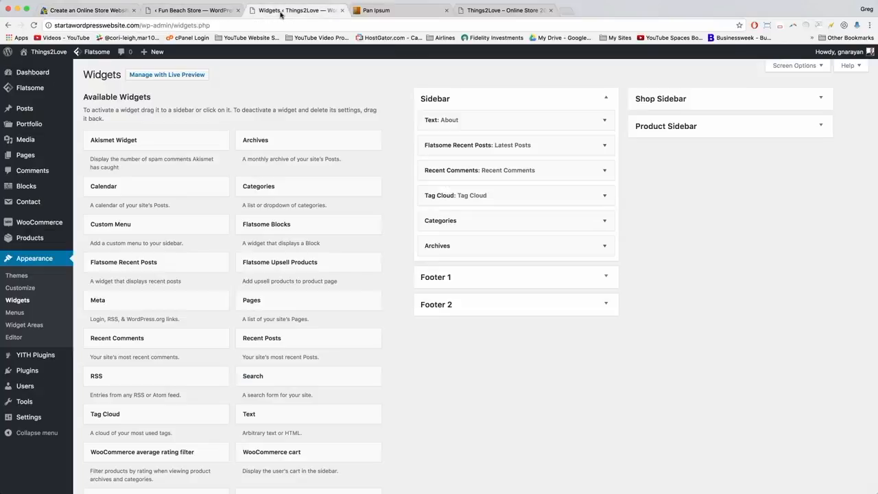
pyautogui.click(184, 11)
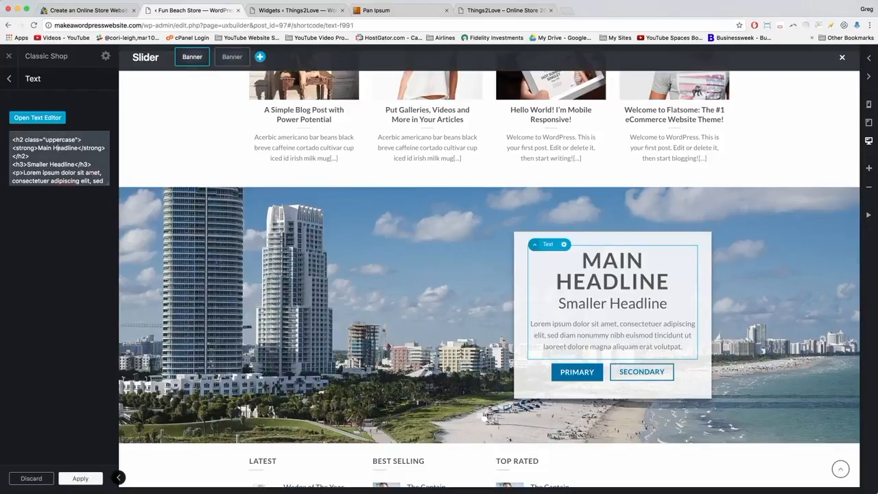
# Replace the first slide's Text HTML with the copied headline, subheading and paragraph.
pyautogui.moveTo(108, 184); pyautogui.dragTo(108, 262)
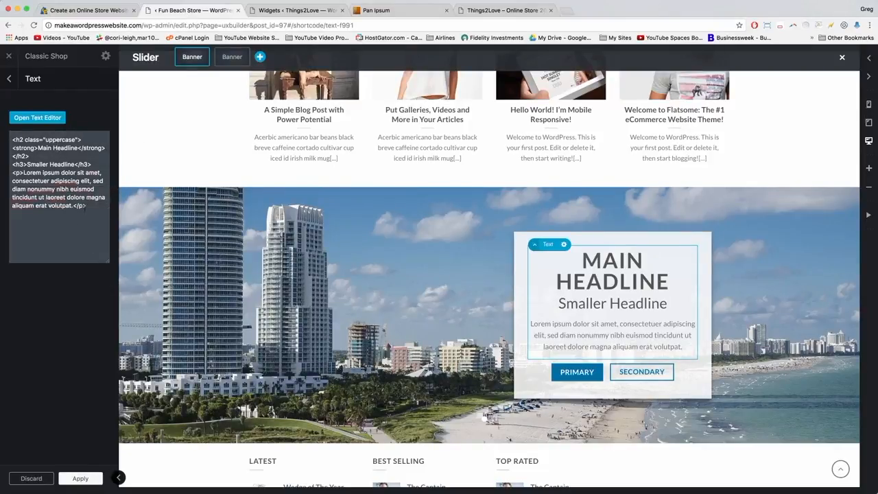
pyautogui.press('super+a')
pyautogui.rightClick(31, 168)
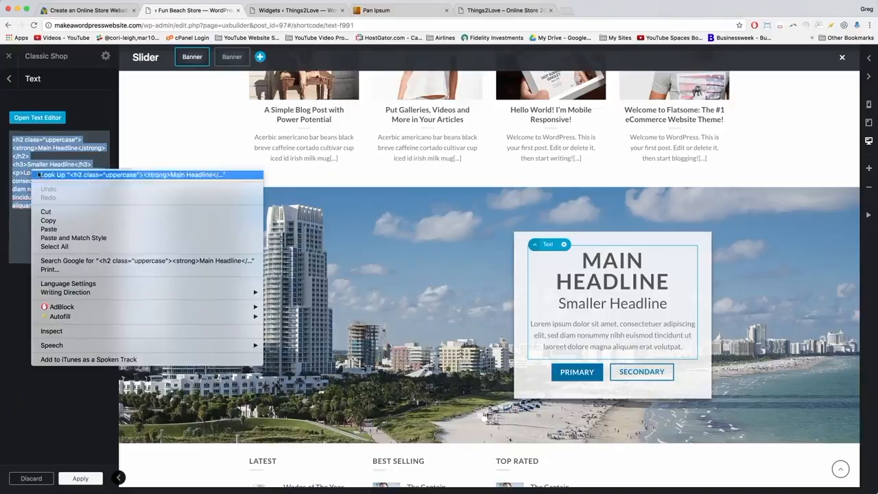
pyautogui.click(55, 229)
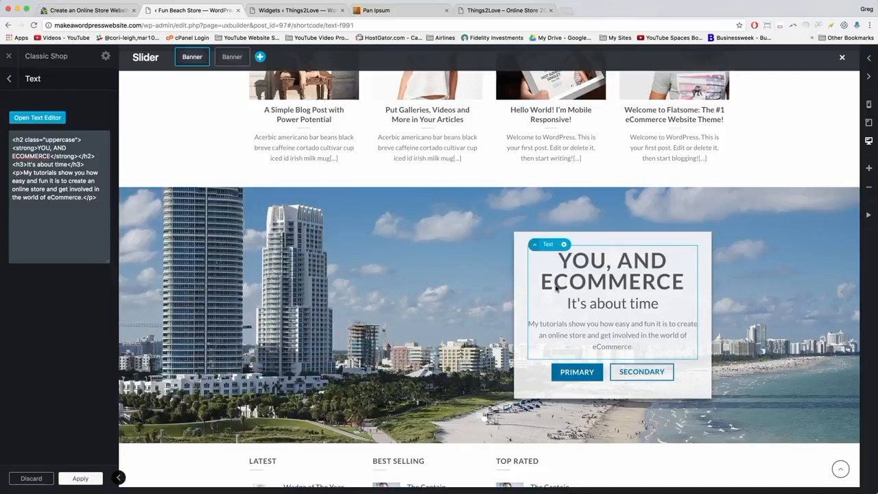
pyautogui.click(80, 479)
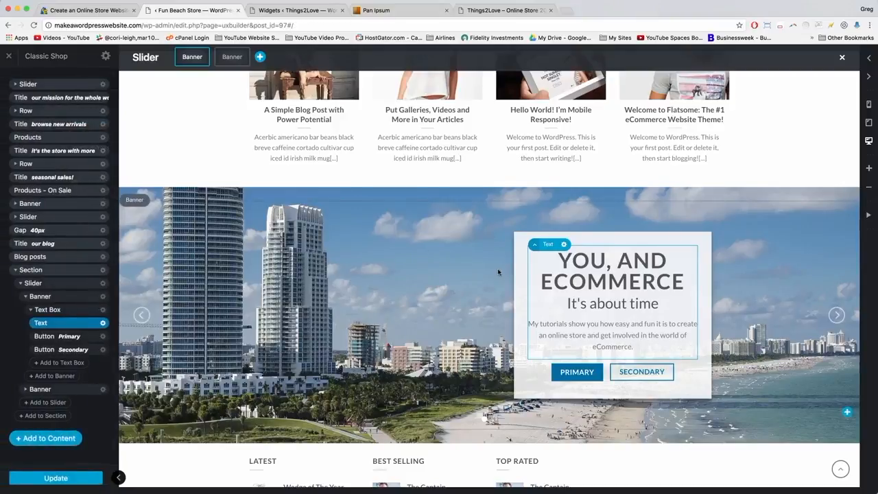
# Copy the DISCOVER code block from the tutorial page.
pyautogui.click(837, 315)
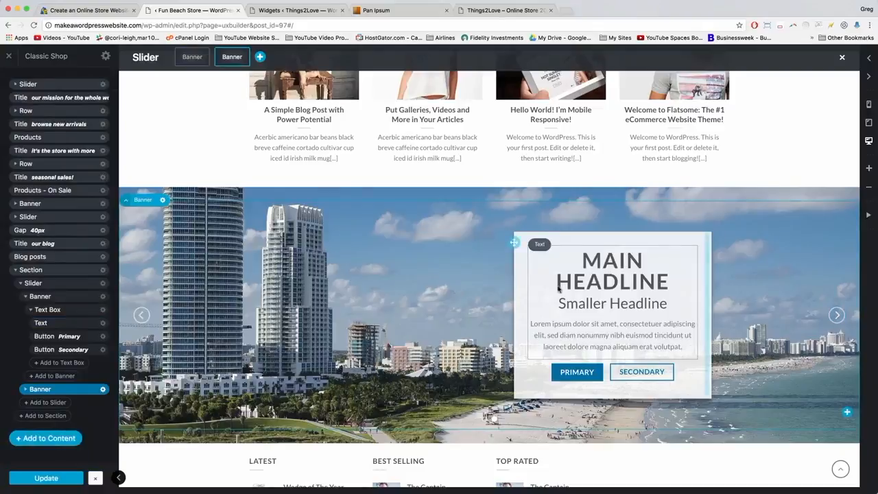
pyautogui.click(77, 11)
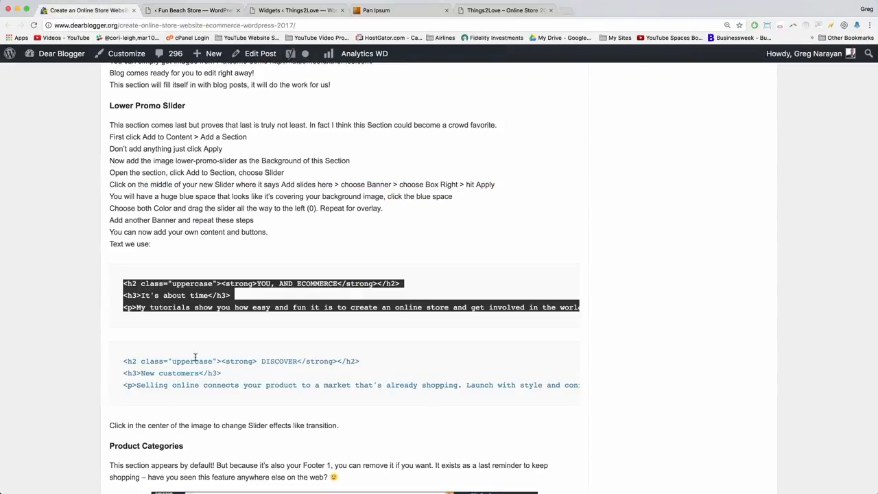
pyautogui.scroll(-2, 199, 356)
pyautogui.click(124, 304)
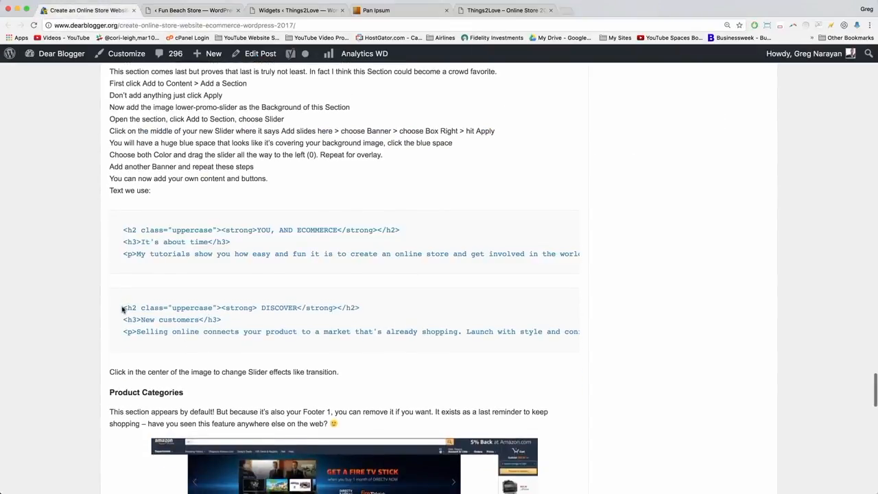
pyautogui.moveTo(123, 310); pyautogui.dragTo(406, 346)
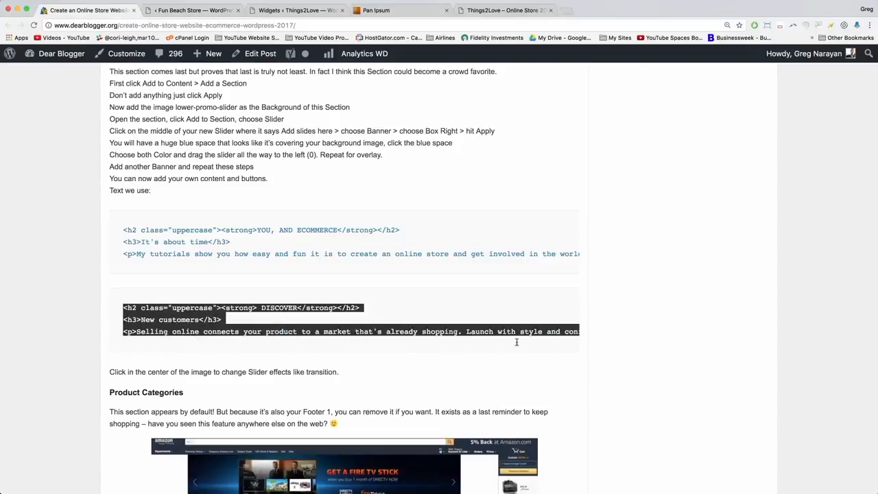
pyautogui.rightClick(213, 306)
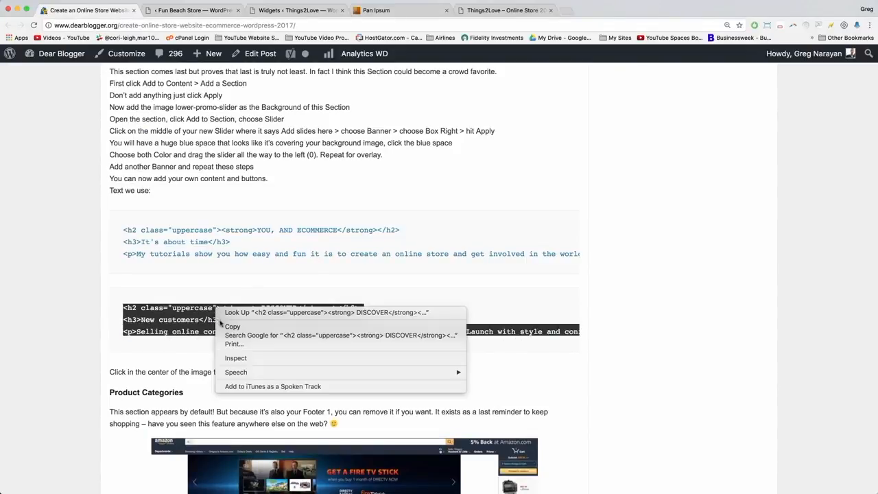
pyautogui.click(237, 328)
pyautogui.click(196, 11)
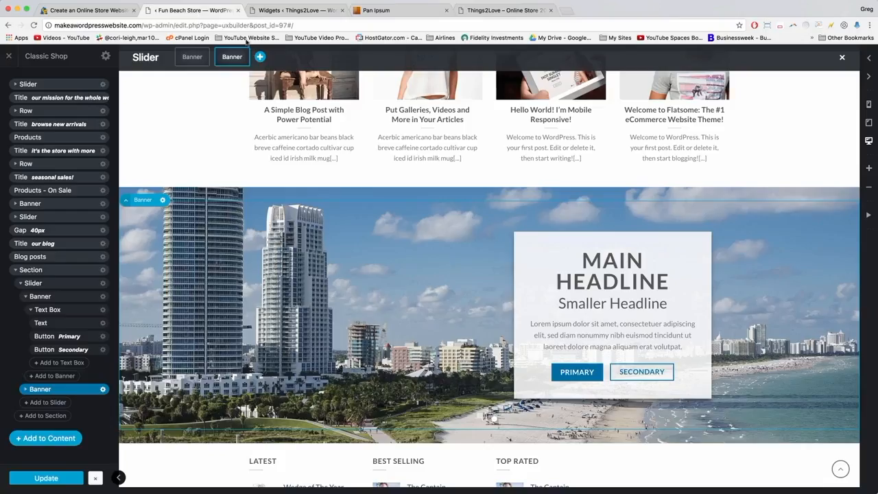
# Paste the DISCOVER code over the second slide's Text HTML, apply, and update.
pyautogui.click(604, 271)
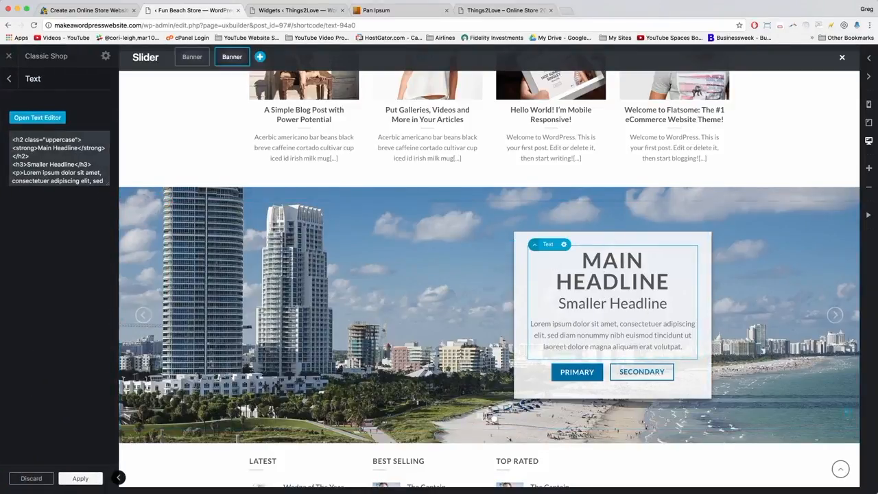
pyautogui.click(32, 140)
pyautogui.press('super+a')
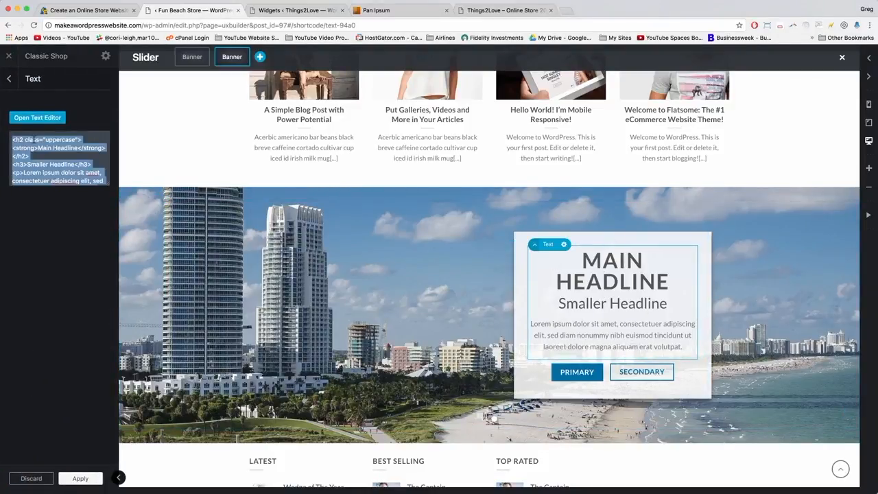
pyautogui.rightClick(22, 165)
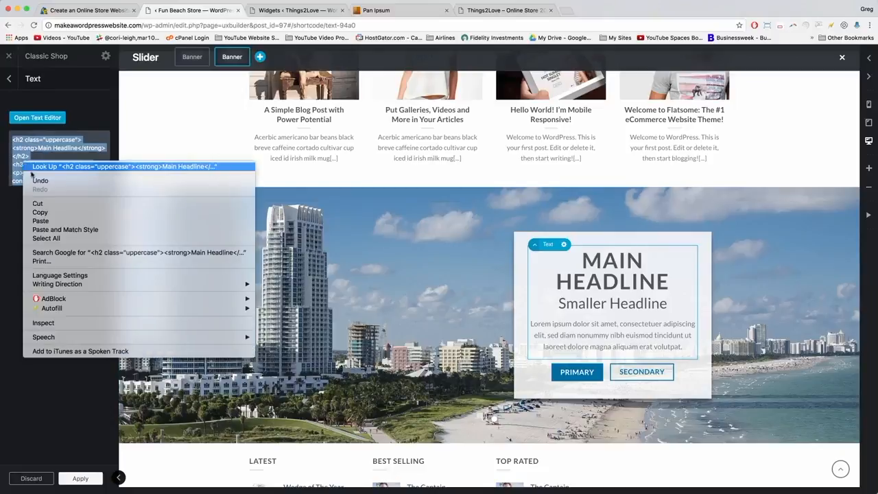
pyautogui.click(50, 220)
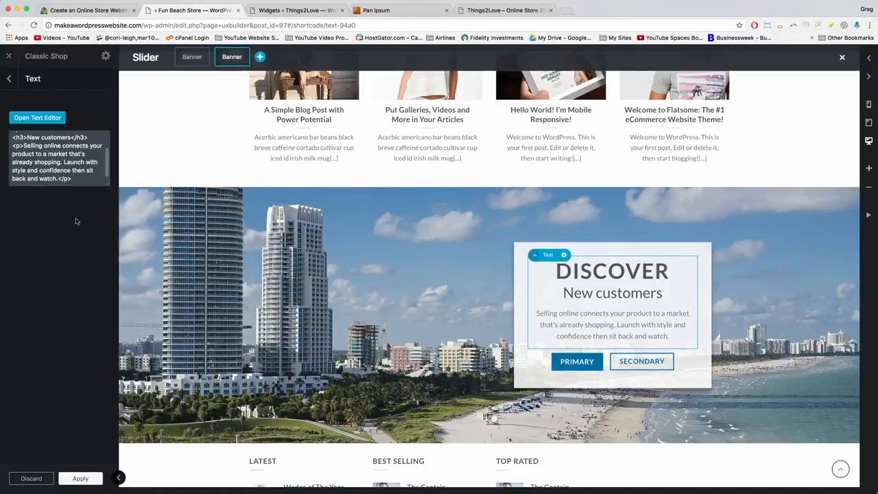
pyautogui.click(83, 478)
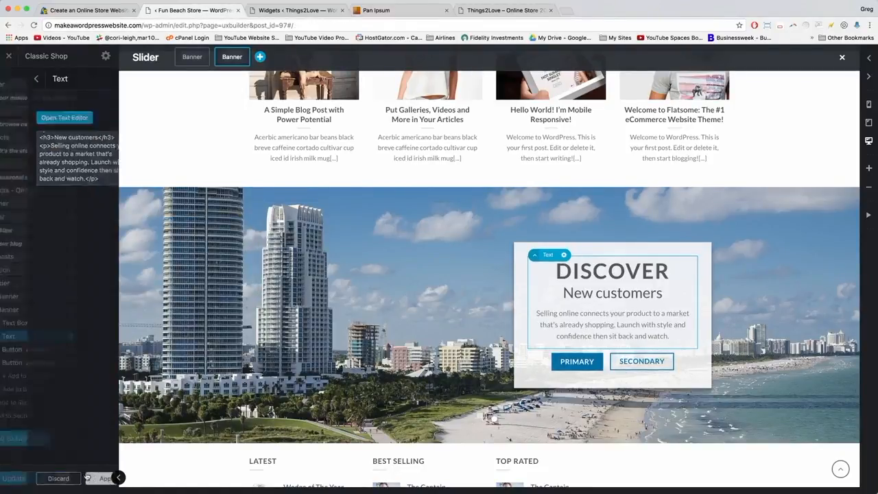
pyautogui.click(60, 481)
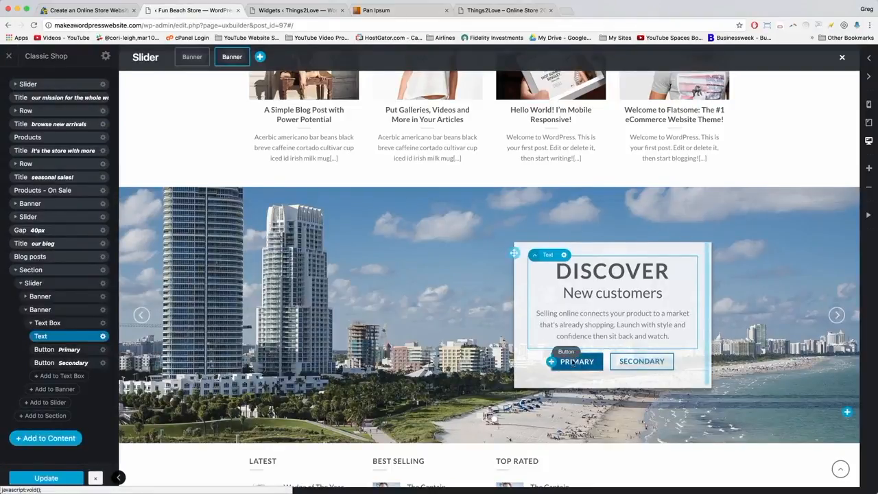
# Load makeawordpresswebsite.com in a new tab placed beside the editor tab.
pyautogui.click(566, 10)
pyautogui.write('makeawordpresswebsite.com')
pyautogui.press('Return')
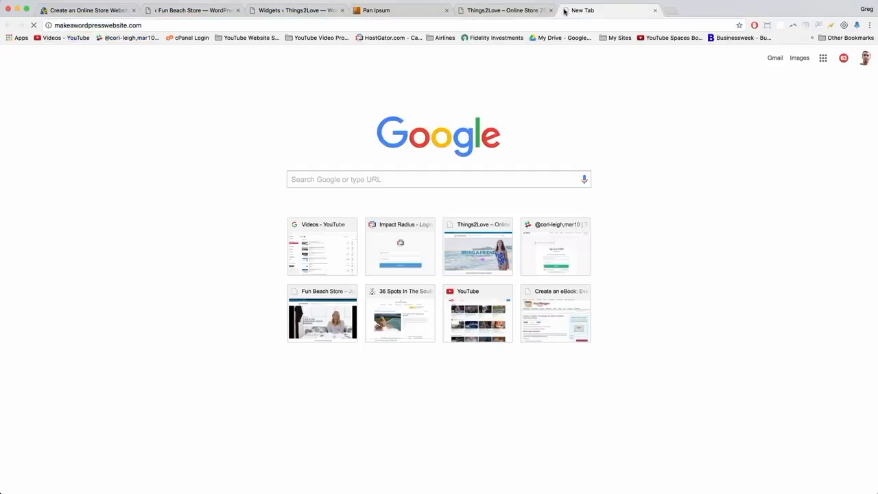
pyautogui.moveTo(575, 12); pyautogui.dragTo(289, 8)
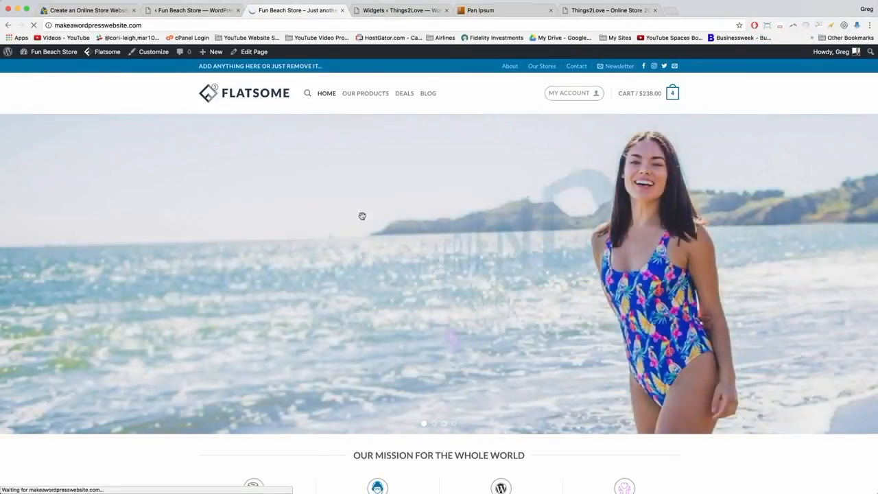
# Cycle the homepage slider between the DISCOVER and YOU, AND ECOMMERCE slides.
pyautogui.scroll(-5, 361, 217)
pyautogui.scroll(-15, 361, 217)
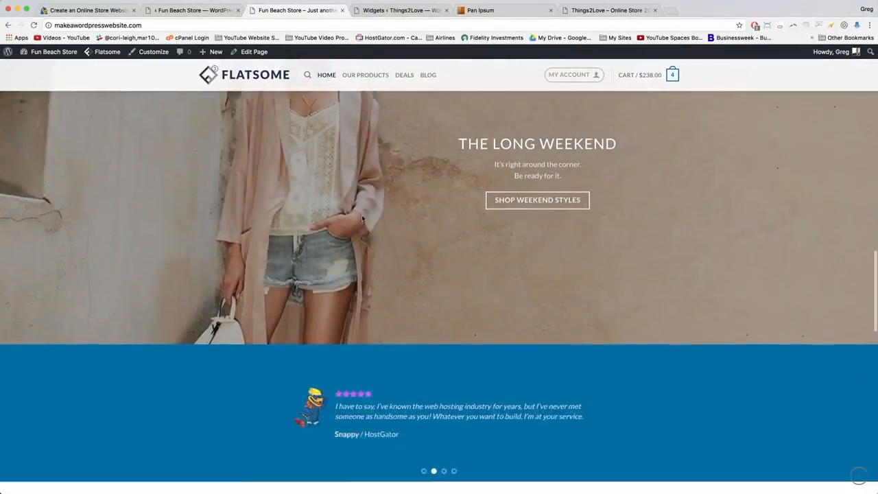
pyautogui.scroll(-10, 361, 215)
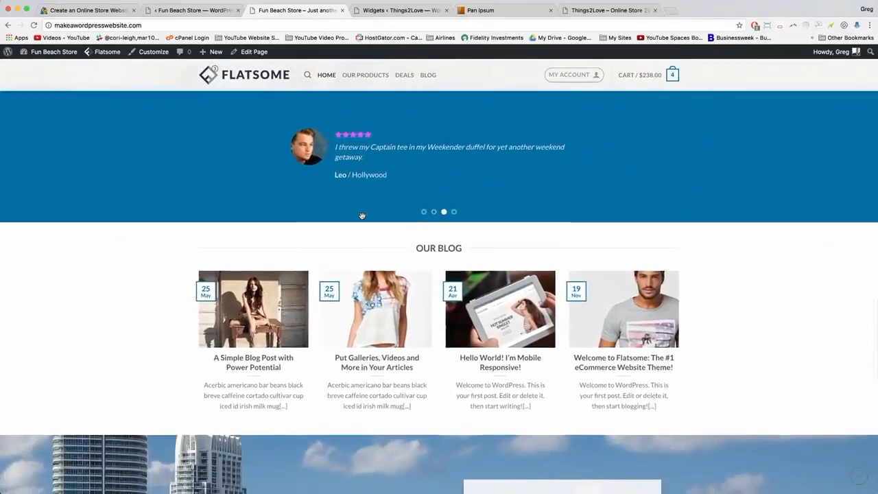
pyautogui.scroll(-6, 362, 217)
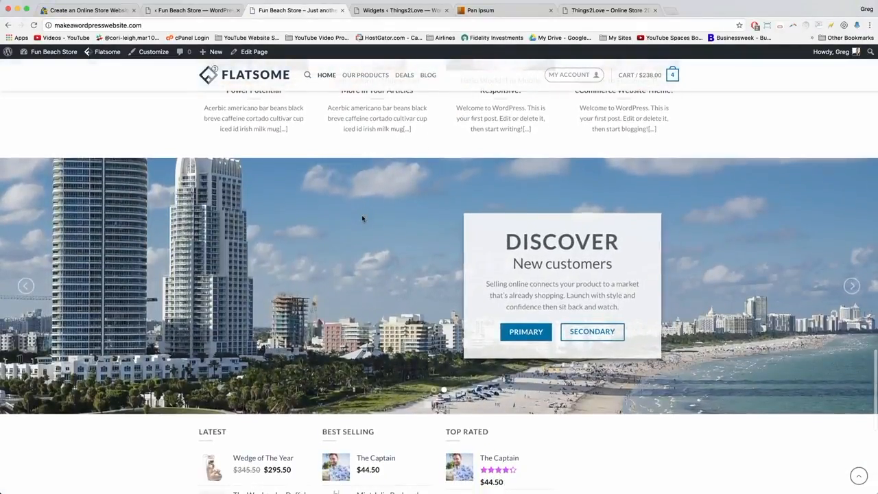
pyautogui.click(854, 287)
pyautogui.click(853, 287)
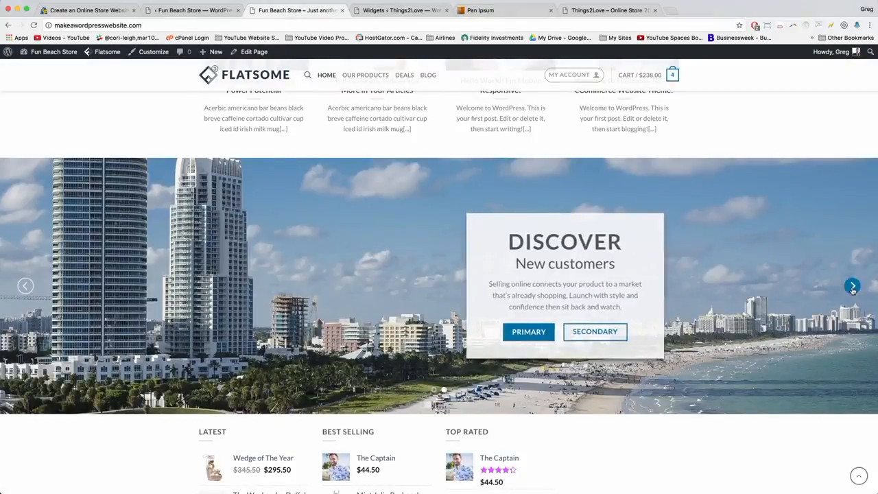
pyautogui.click(853, 287)
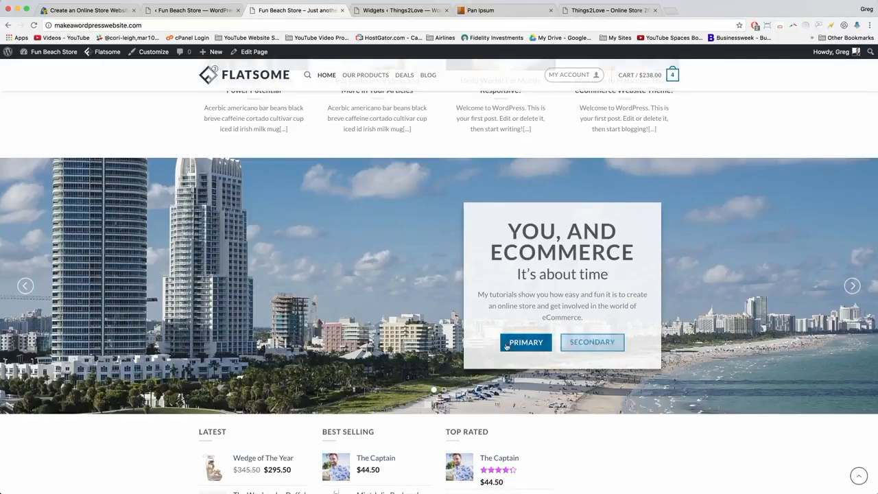
pyautogui.click(852, 286)
pyautogui.click(852, 287)
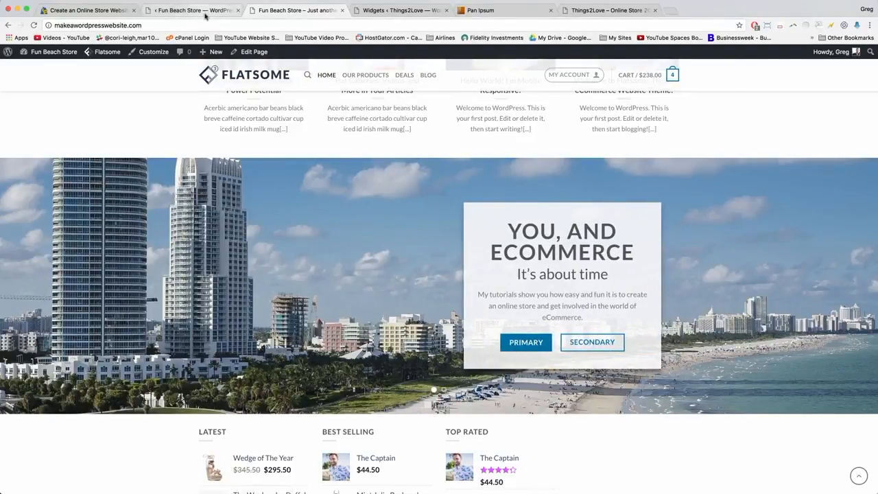
pyautogui.click(194, 10)
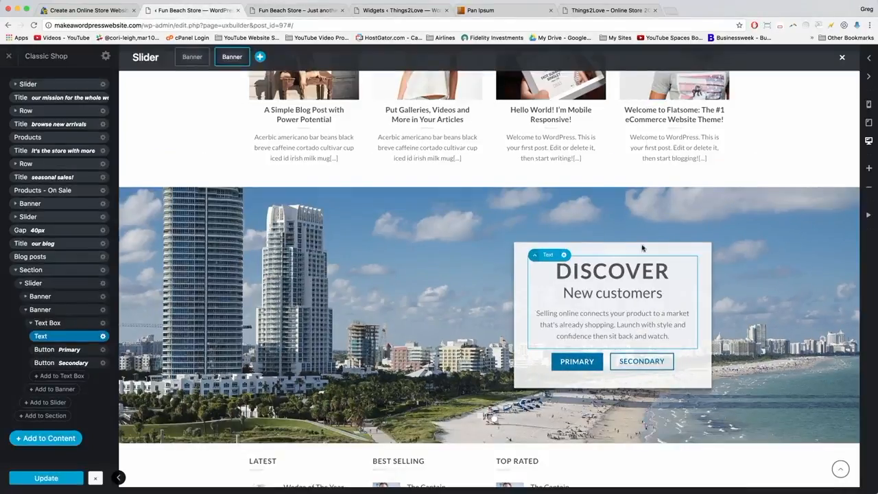
# Give the DISCOVER text box the Bounce In animation.
pyautogui.click(520, 295)
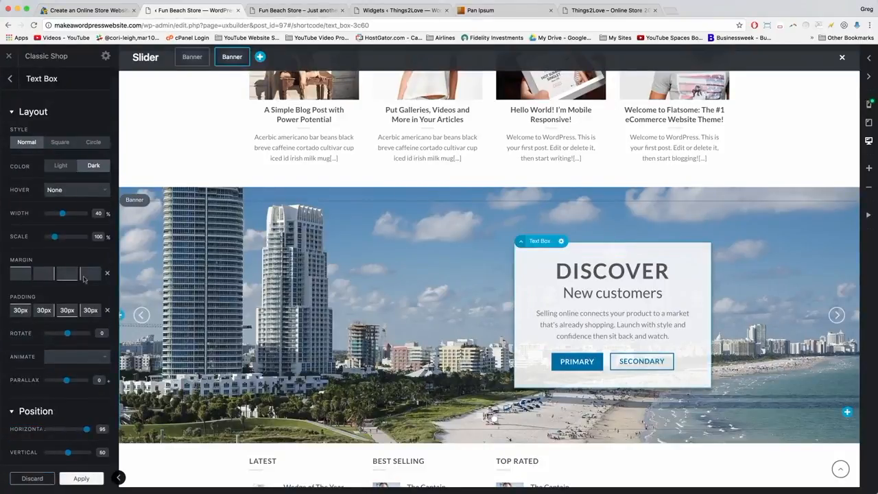
pyautogui.scroll(-2, 41, 288)
pyautogui.click(75, 293)
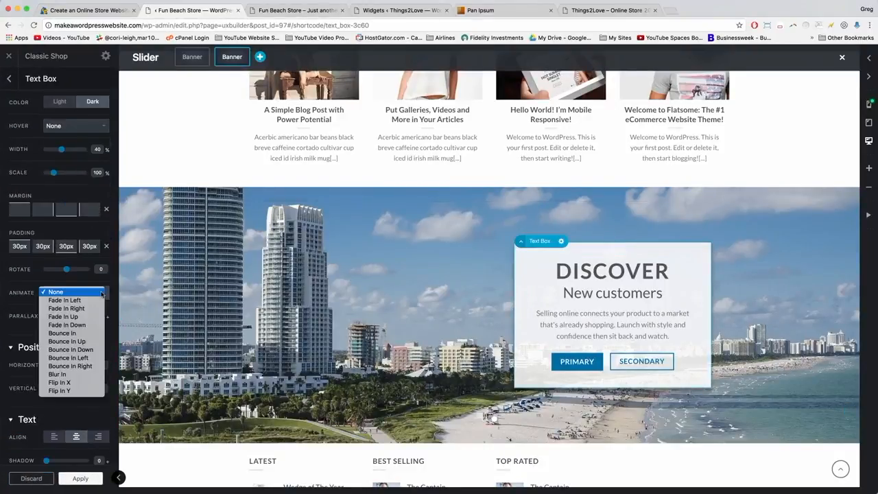
pyautogui.click(62, 333)
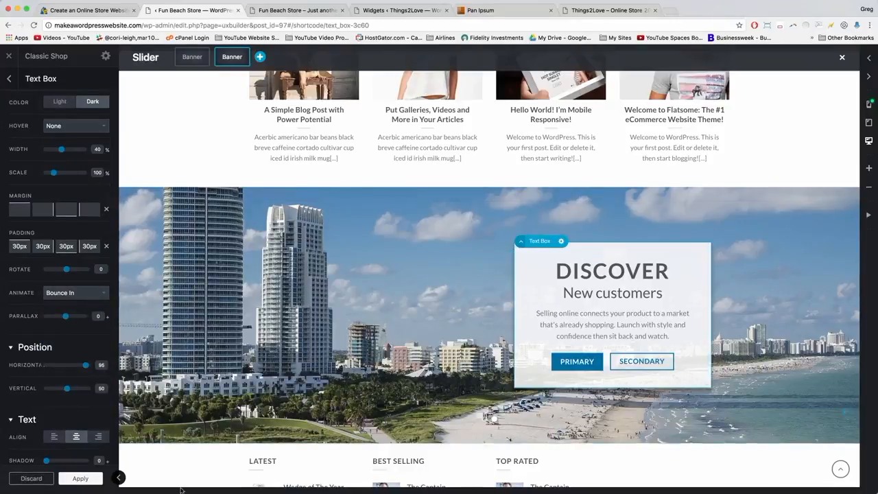
pyautogui.click(80, 479)
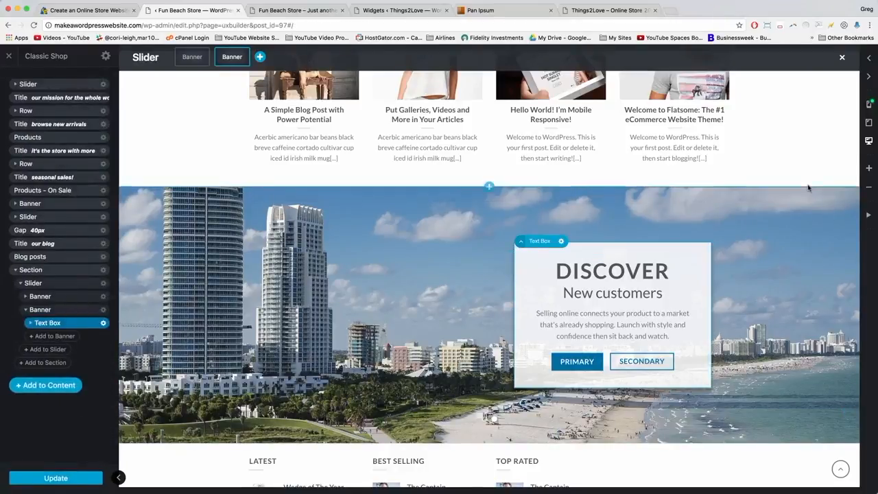
# Give the YOU, AND ECOMMERCE text box the Blur In animation and apply it.
pyautogui.click(837, 316)
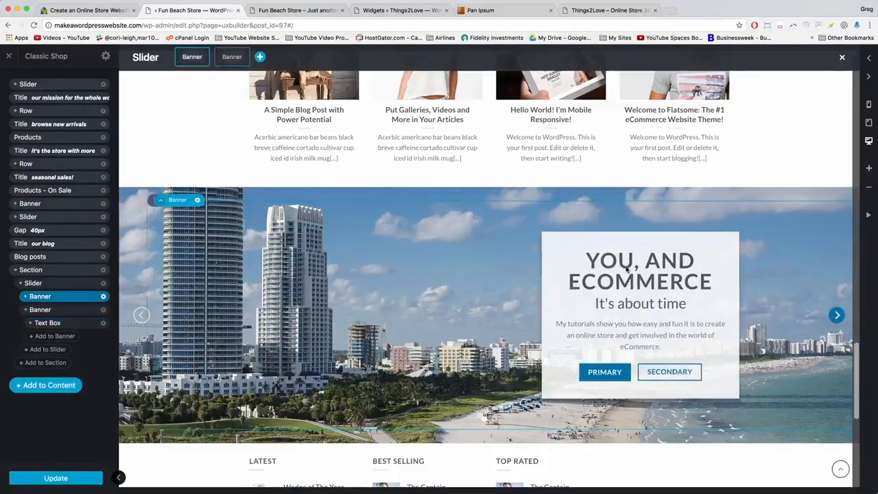
pyautogui.click(521, 264)
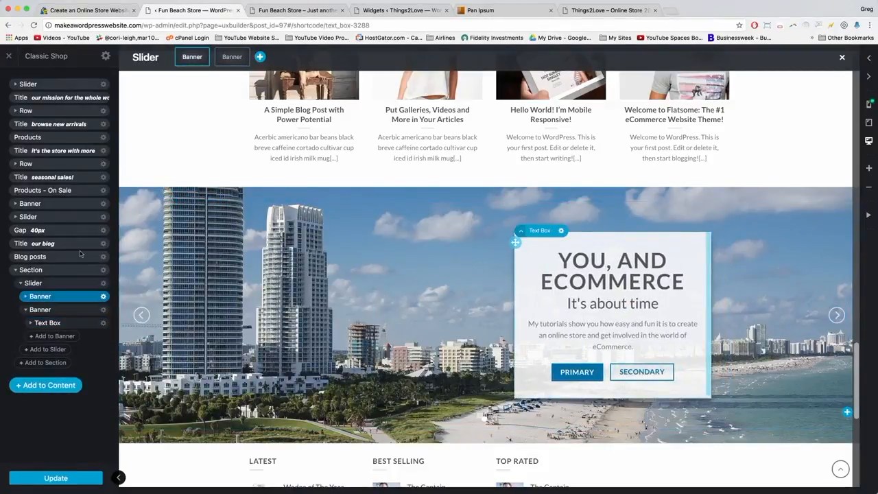
pyautogui.click(98, 357)
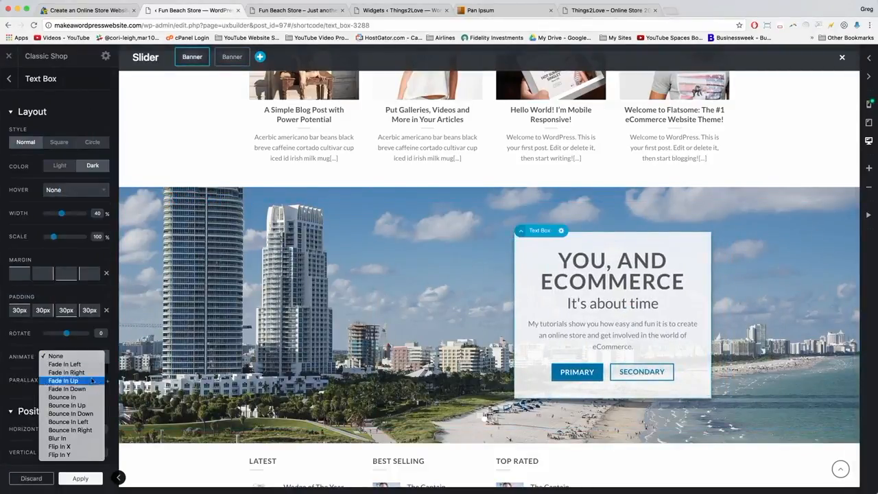
pyautogui.click(57, 438)
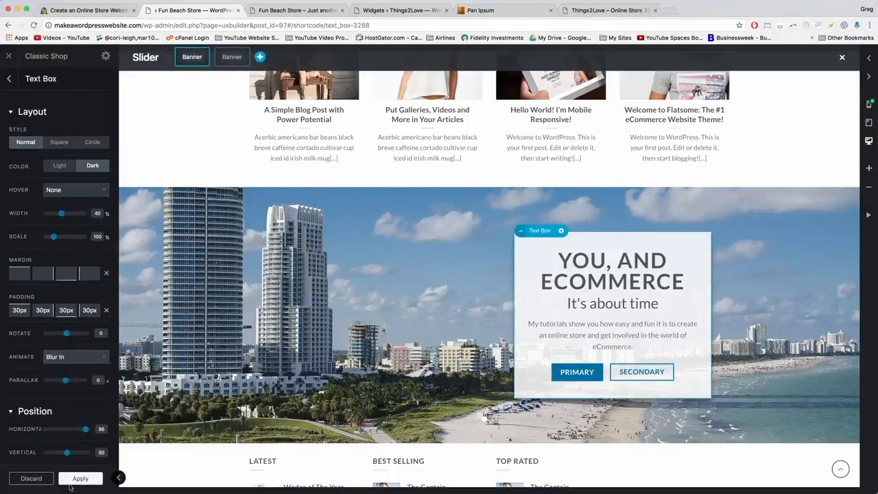
pyautogui.click(75, 483)
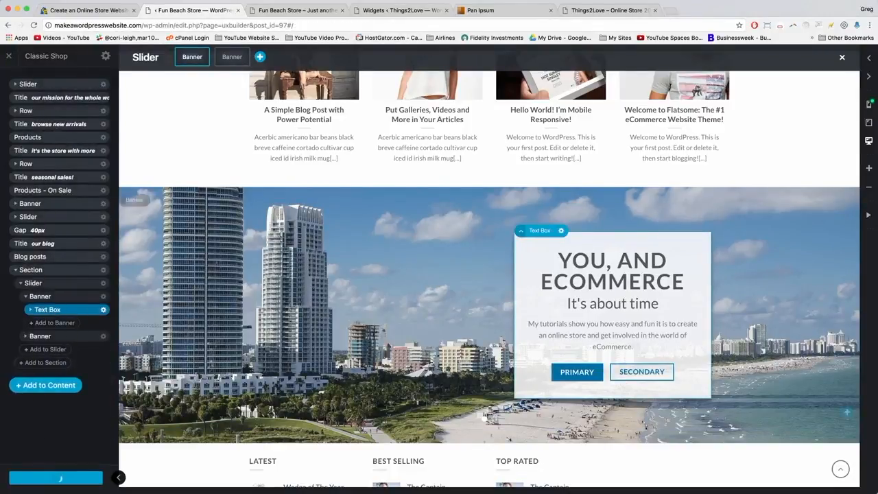
pyautogui.click(285, 6)
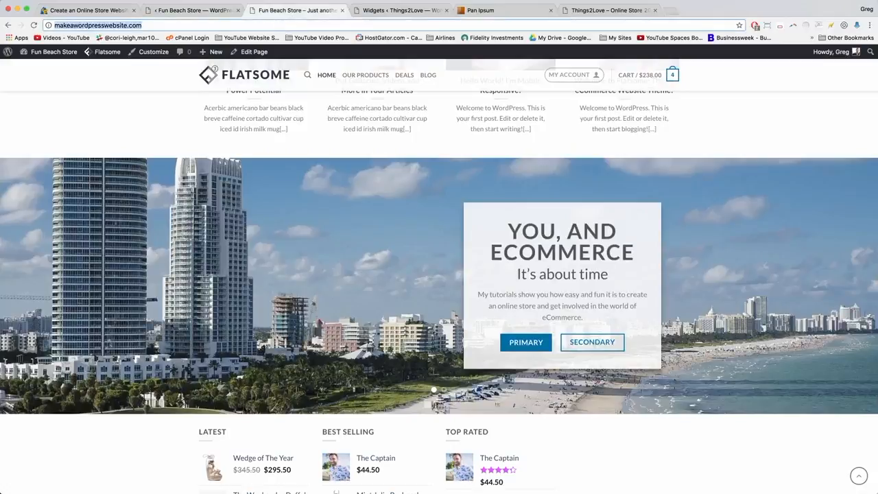
# Reload the live homepage and cycle the slider to watch the new text animations.
pyautogui.click(33, 25)
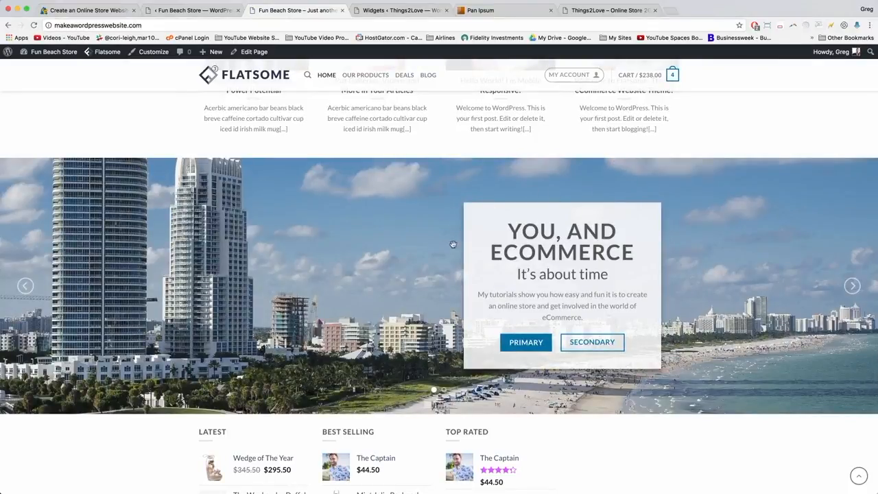
pyautogui.click(852, 286)
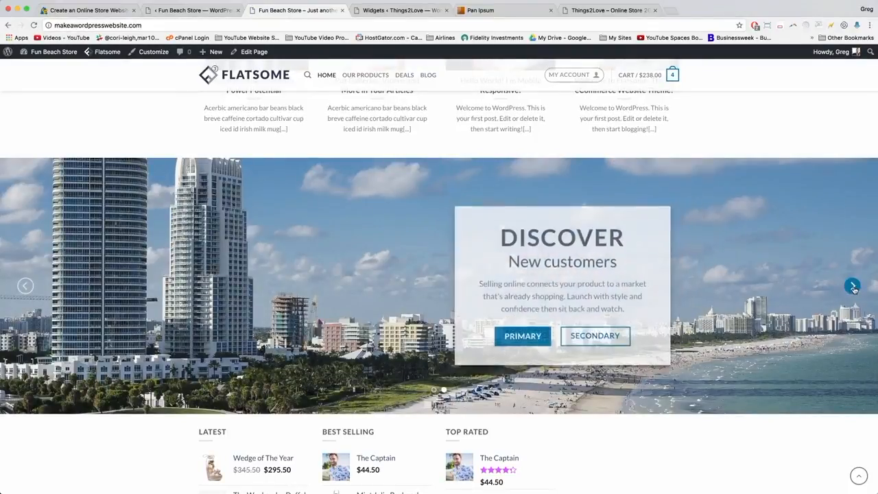
pyautogui.click(852, 286)
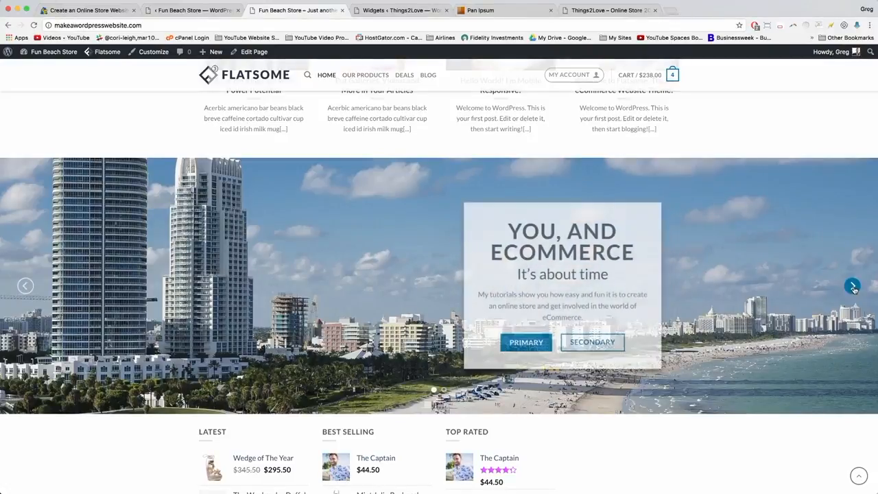
pyautogui.click(854, 288)
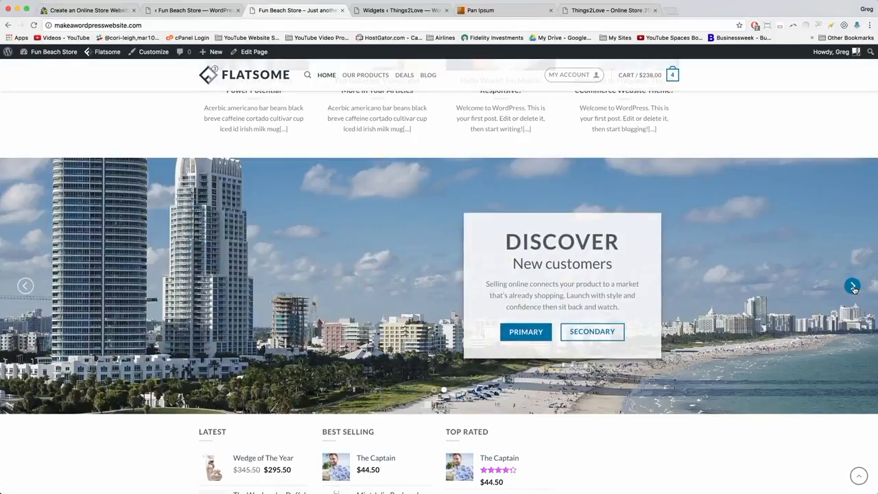
pyautogui.click(853, 287)
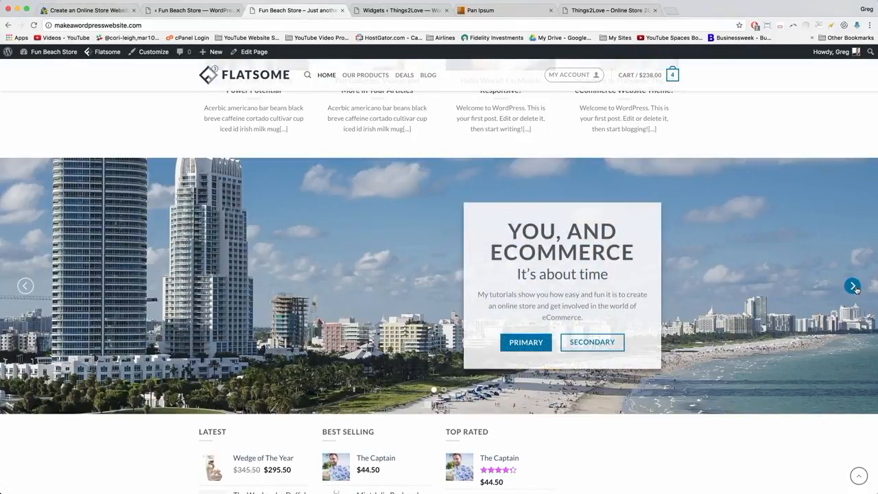
pyautogui.click(853, 287)
pyautogui.click(114, 11)
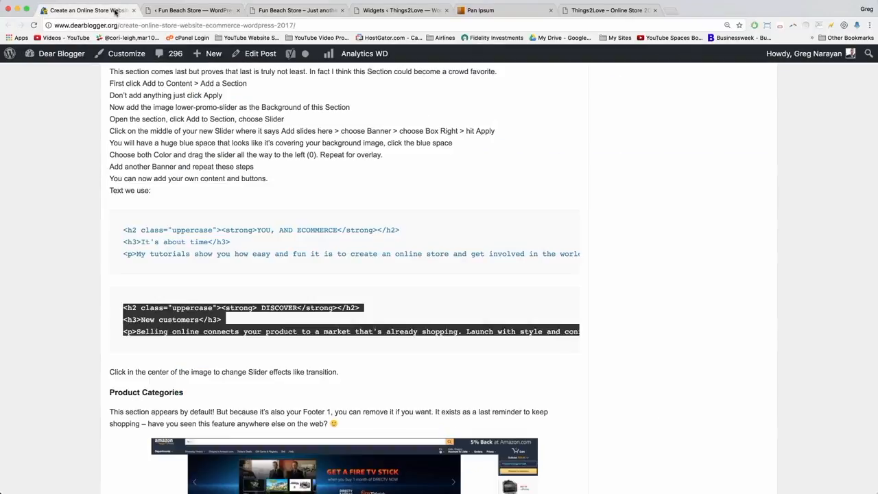
# Read down to Product Categories and view the Amazon example screenshot enlarged.
pyautogui.click(205, 352)
pyautogui.scroll(-5, 205, 352)
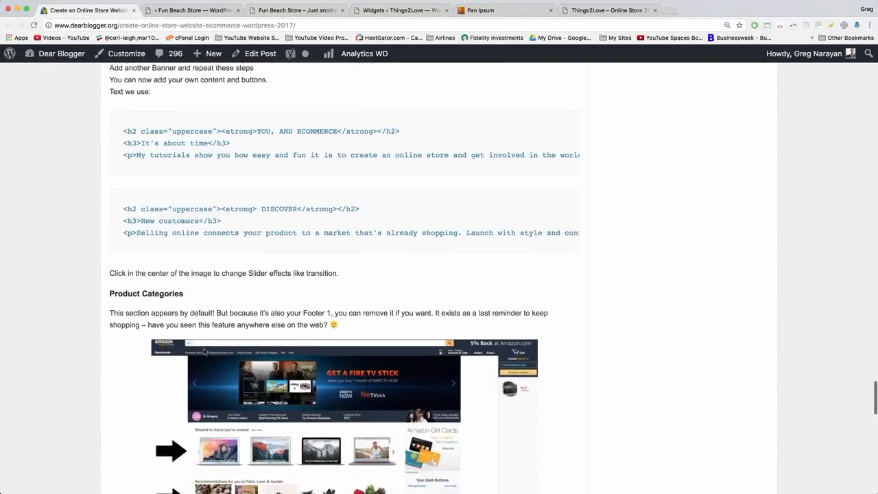
pyautogui.scroll(-1, 204, 352)
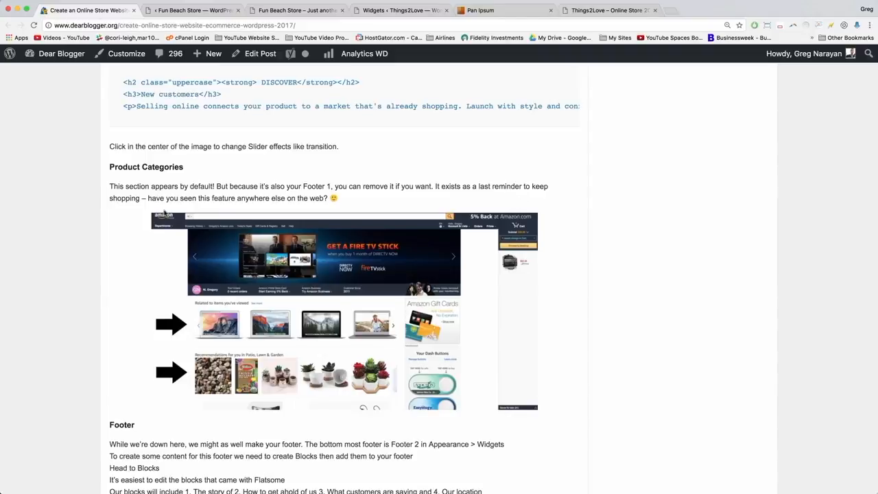
pyautogui.scroll(-3, 325, 205)
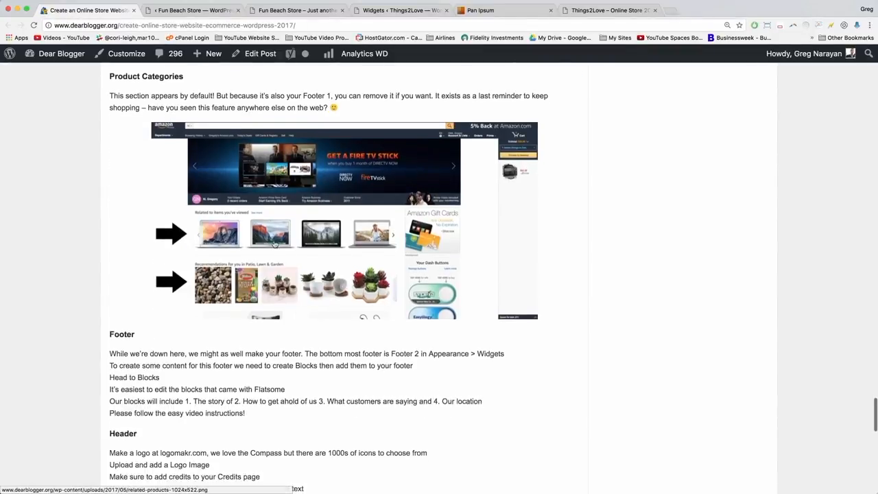
pyautogui.click(286, 247)
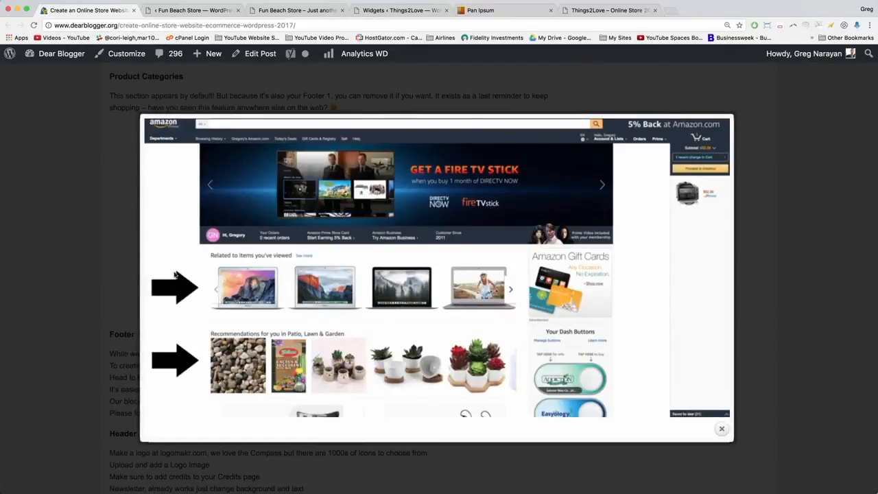
pyautogui.click(99, 253)
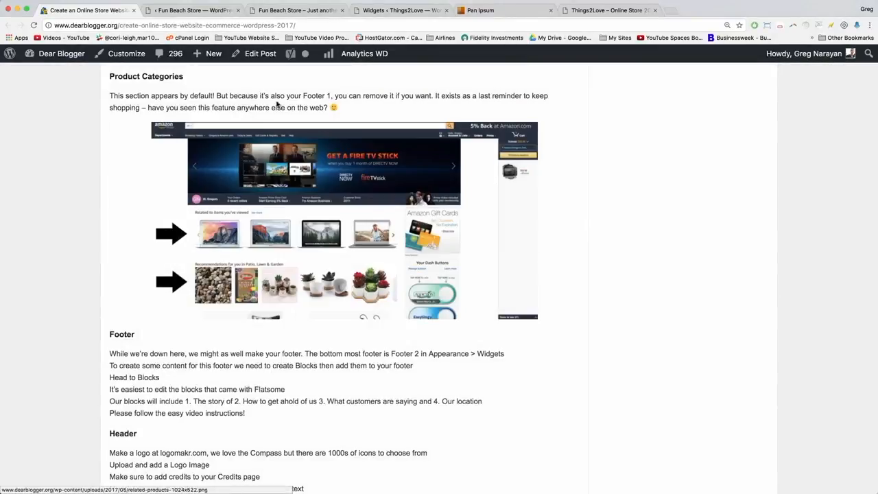
pyautogui.click(212, 12)
pyautogui.scroll(-5, 540, 219)
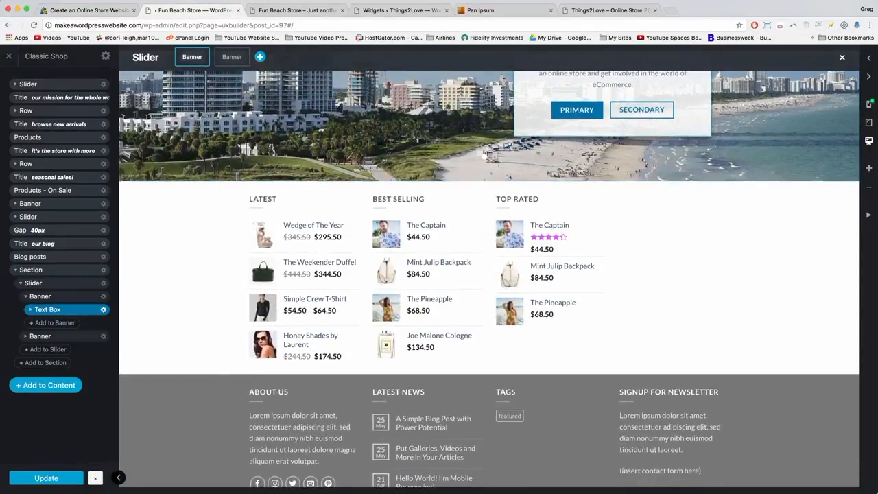
# Go from the live storefront to the Fun Beach Store admin Dashboard.
pyautogui.click(307, 13)
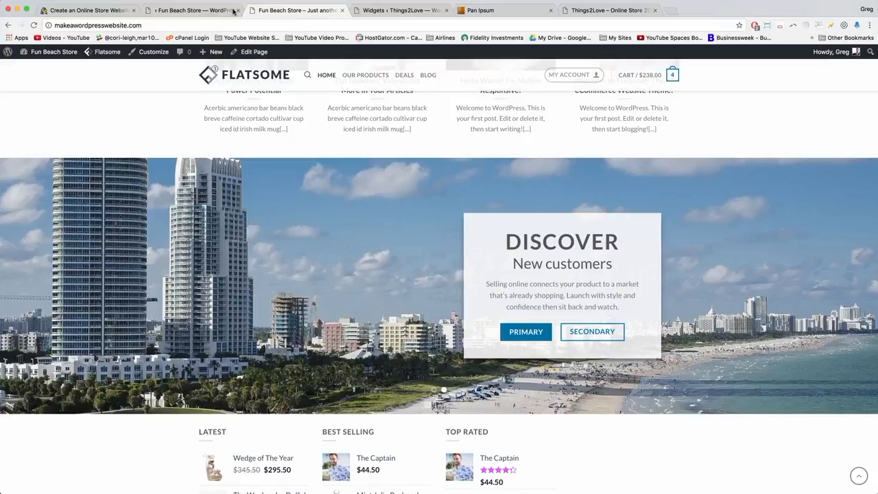
pyautogui.moveTo(277, 12); pyautogui.dragTo(175, 13)
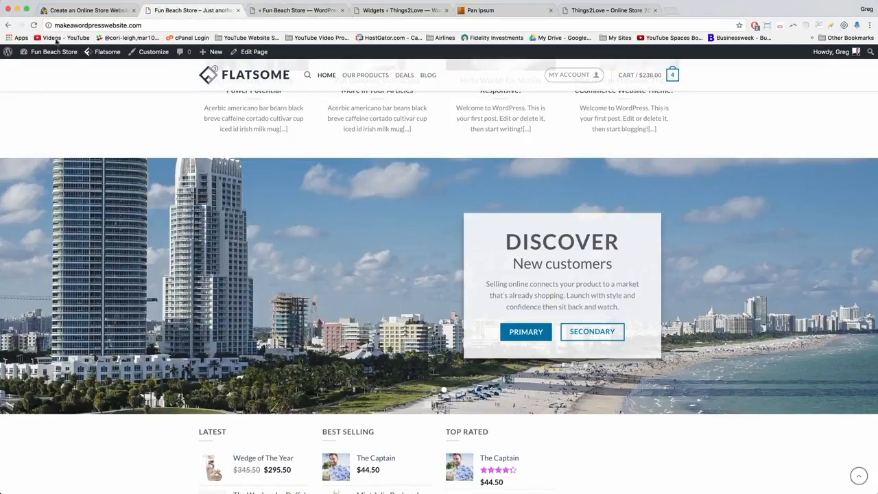
pyautogui.click(42, 53)
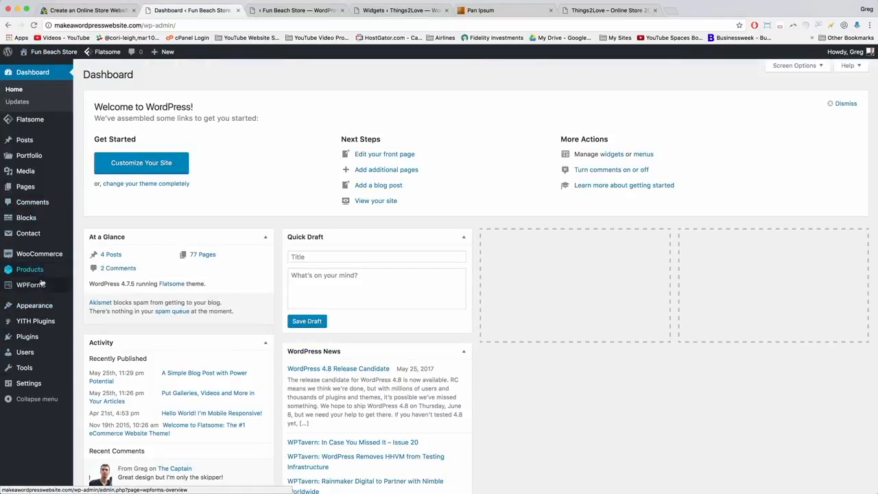
# Open Appearance > Widgets and expand the Footer 1 widget area.
pyautogui.moveTo(43, 307)
pyautogui.click(90, 331)
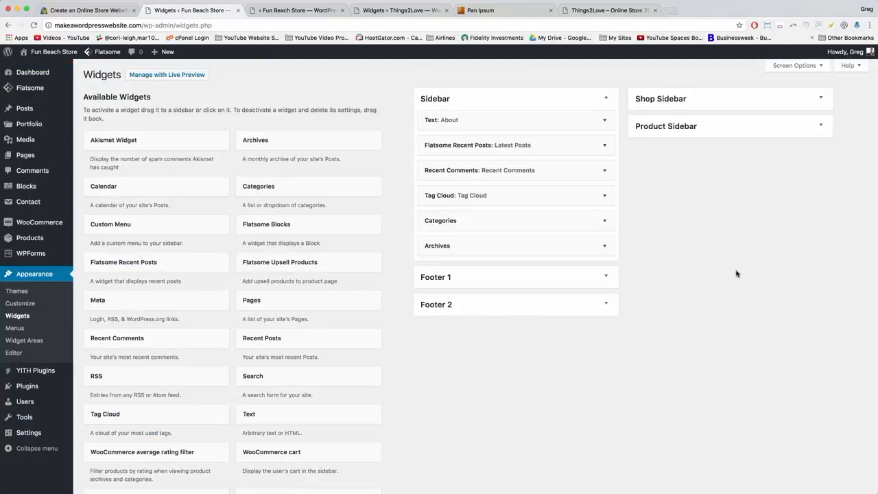
pyautogui.click(604, 279)
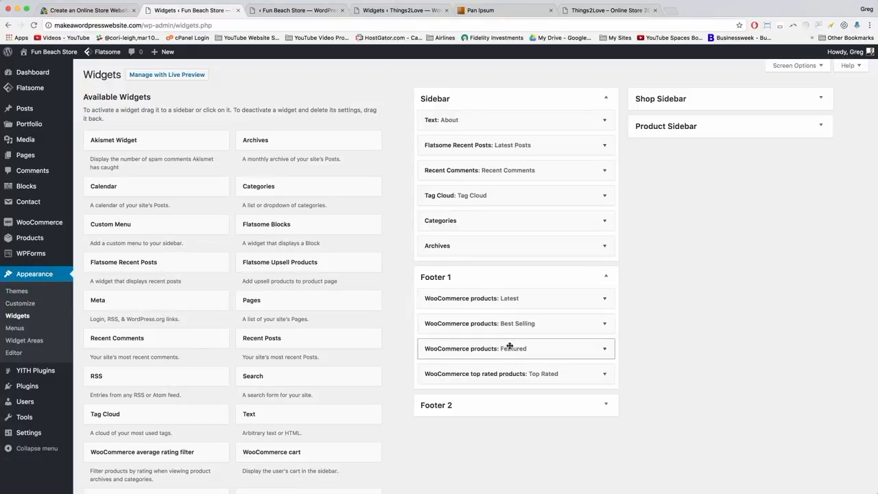
pyautogui.click(303, 12)
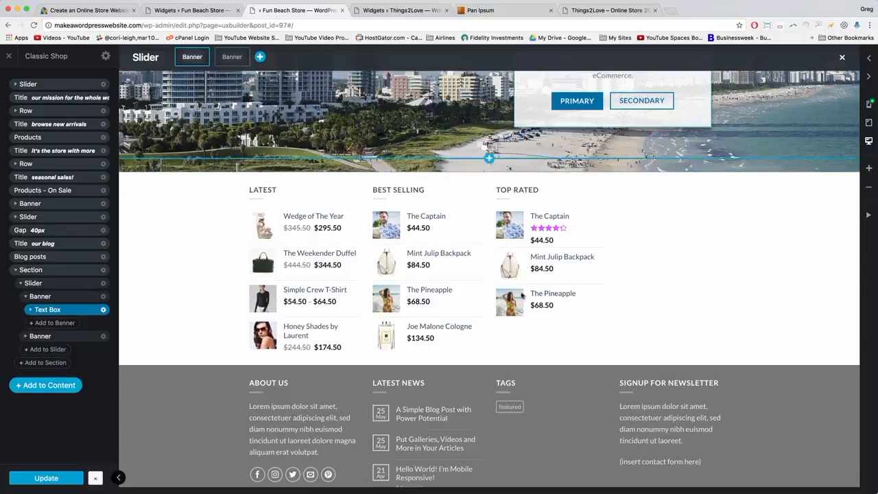
pyautogui.click(189, 11)
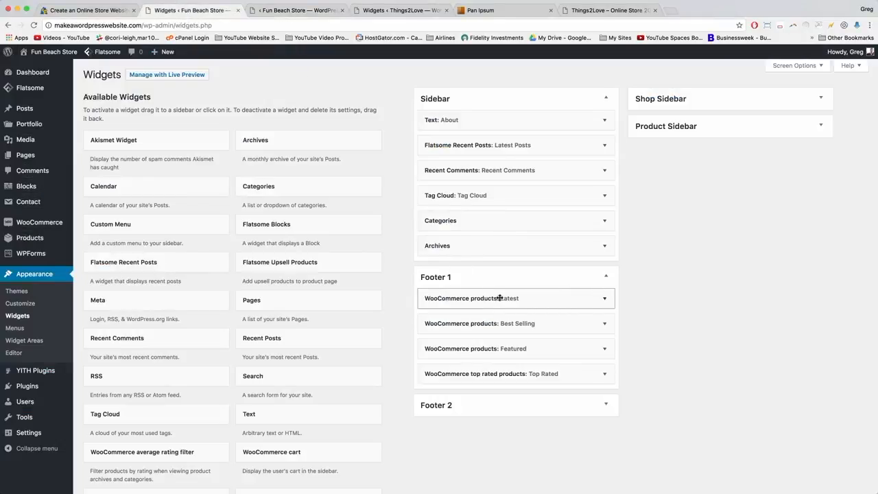
# Move the WooCommerce products: Latest widget below Best Selling, Featured and Top Rated.
pyautogui.moveTo(481, 300); pyautogui.dragTo(493, 380)
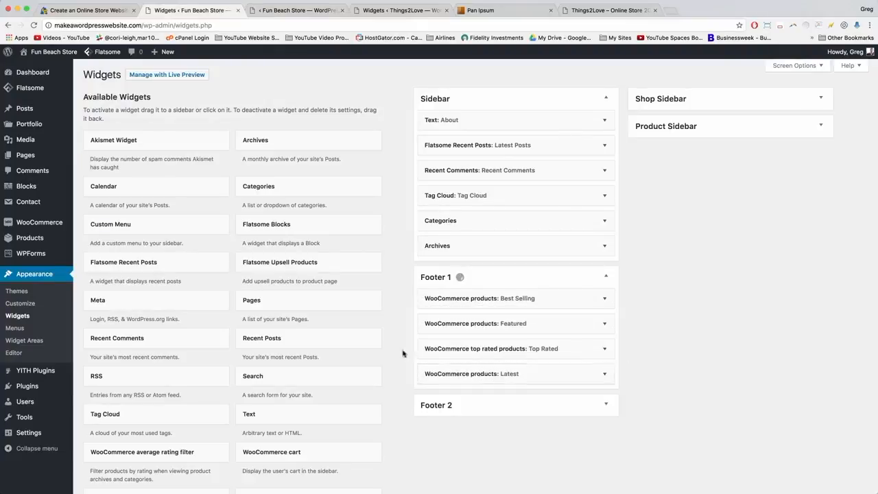
pyautogui.click(303, 11)
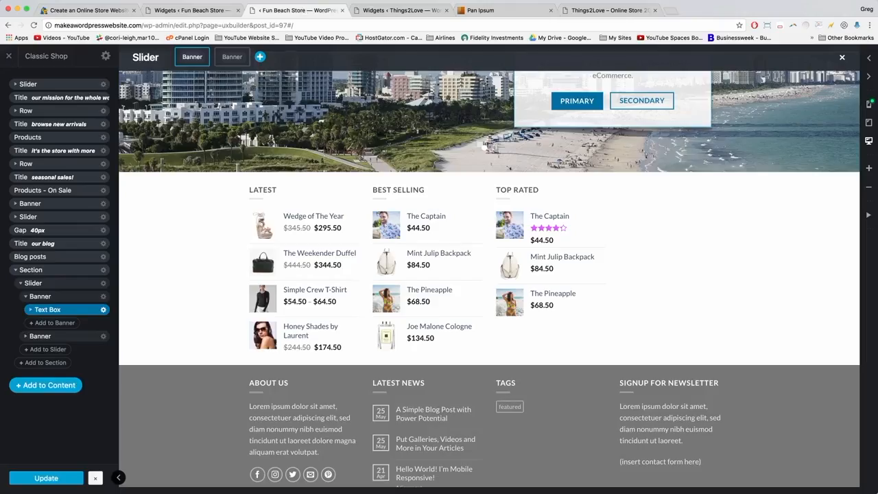
pyautogui.click(178, 10)
pyautogui.click(302, 11)
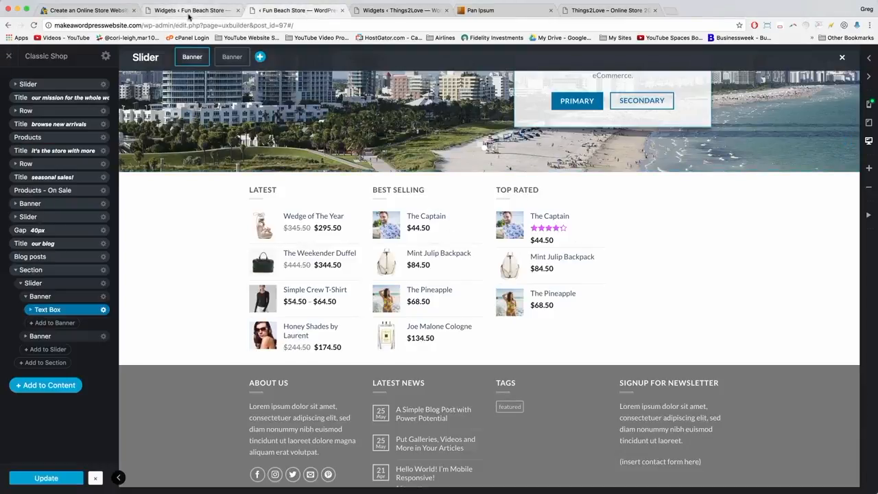
pyautogui.click(189, 12)
pyautogui.scroll(-2, 608, 305)
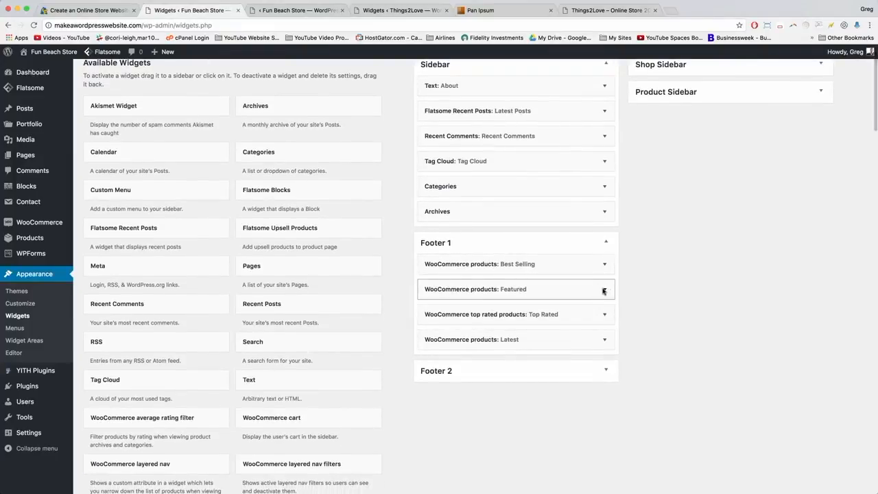
pyautogui.click(604, 291)
pyautogui.click(604, 291)
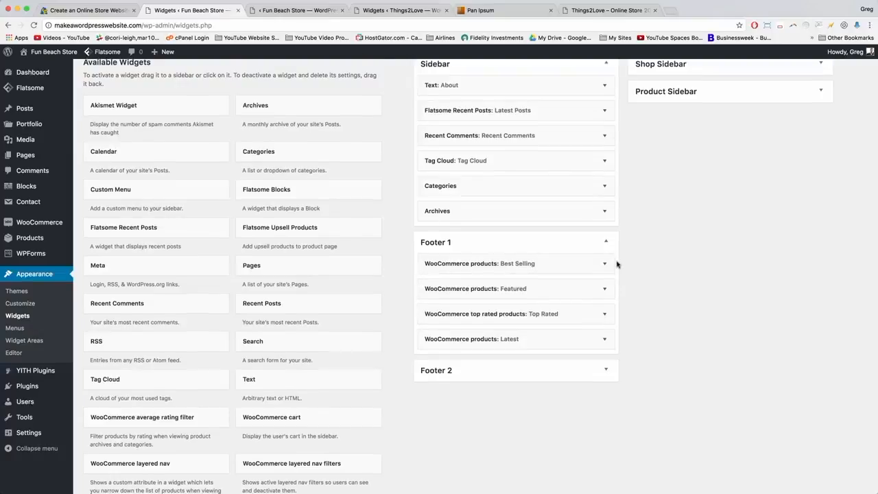
pyautogui.scroll(-3, 615, 262)
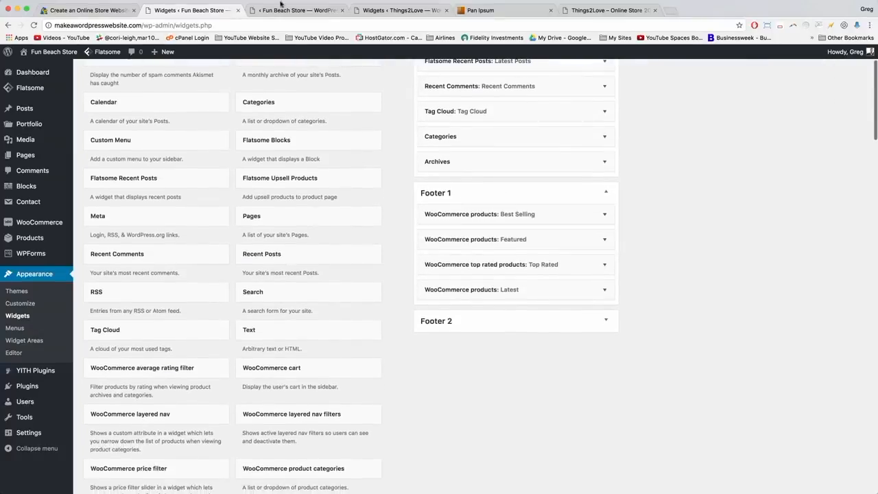
pyautogui.click(280, 6)
pyautogui.click(181, 11)
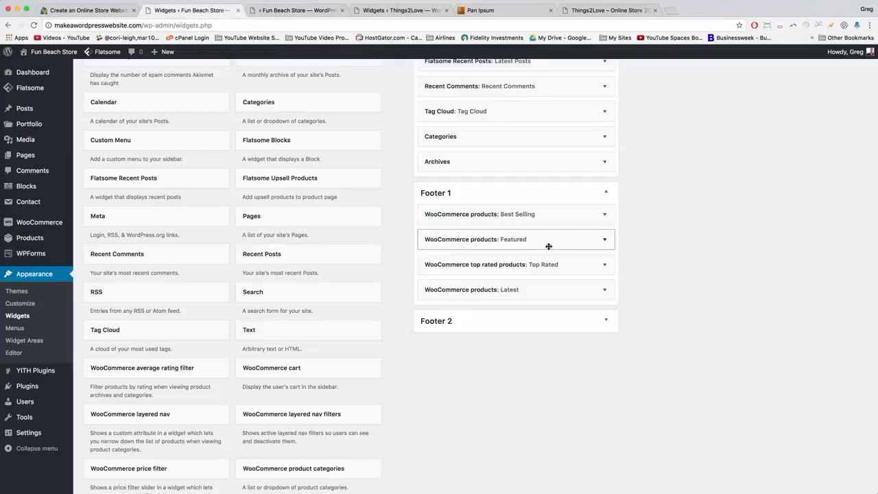
# Delete the Featured widget from Footer 1.
pyautogui.click(605, 241)
pyautogui.click(433, 429)
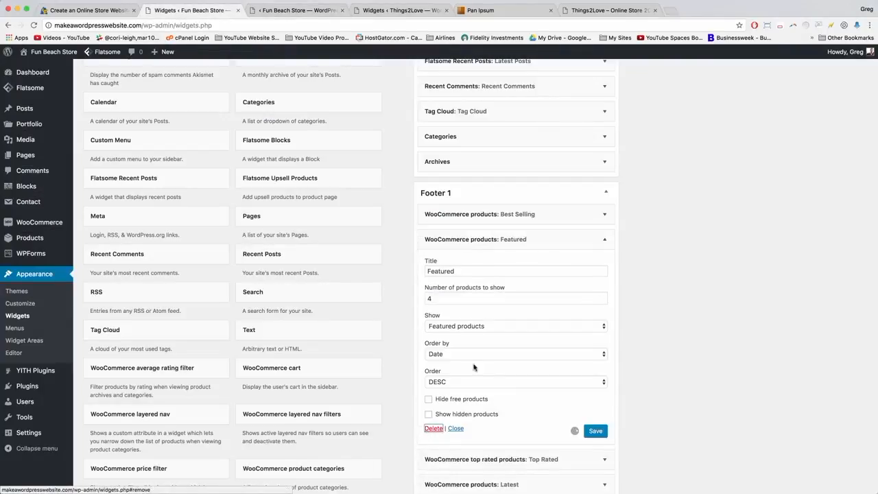
pyautogui.scroll(-6, 339, 216)
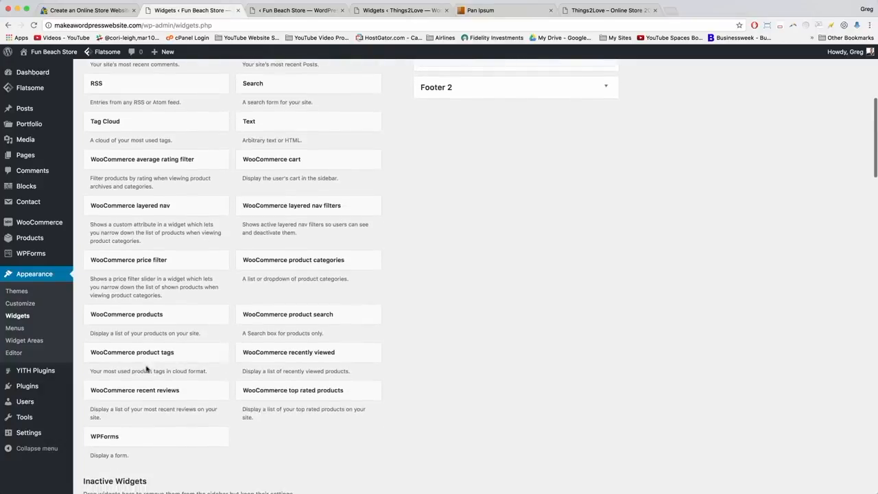
pyautogui.scroll(5, 398, 407)
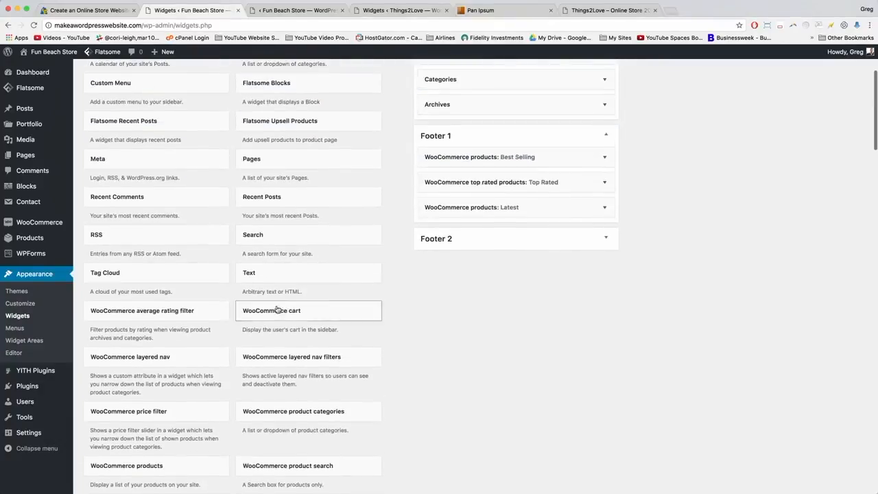
# Add a WooCommerce cart widget titled Cart below Latest in Footer 1, save it, and open the storefront.
pyautogui.moveTo(262, 313); pyautogui.dragTo(458, 227)
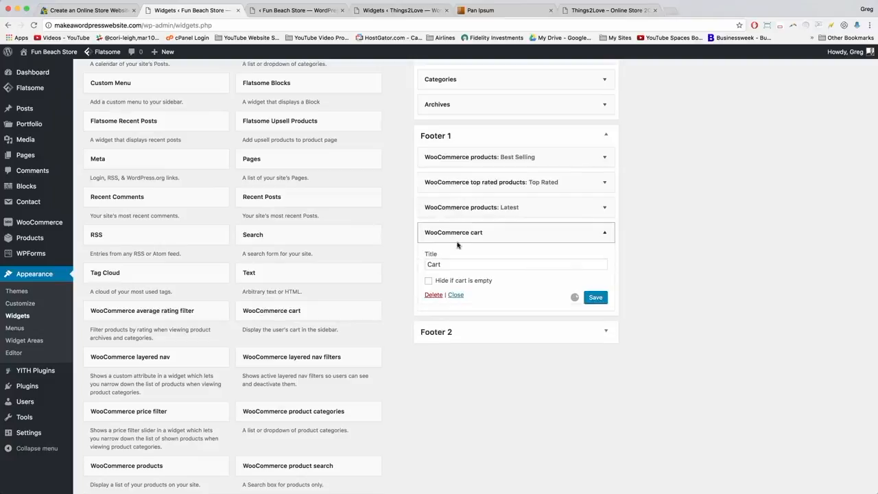
pyautogui.click(595, 299)
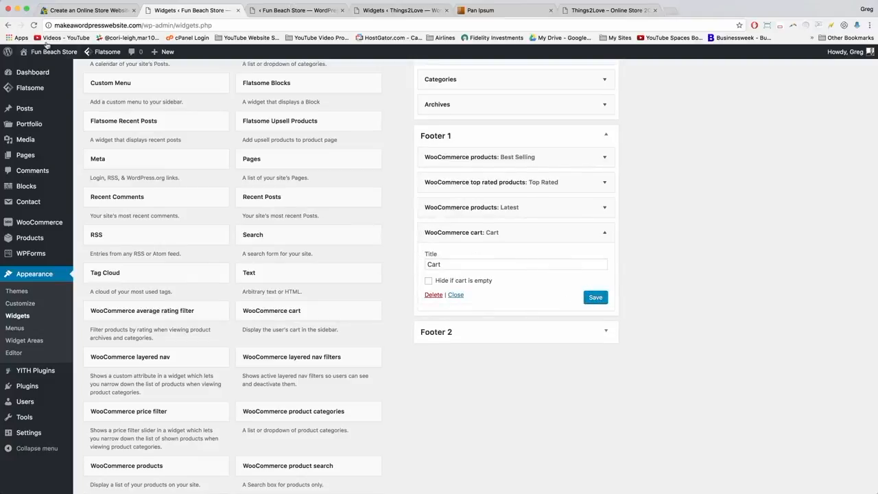
pyautogui.click(54, 51)
pyautogui.moveTo(188, 12); pyautogui.dragTo(275, 11)
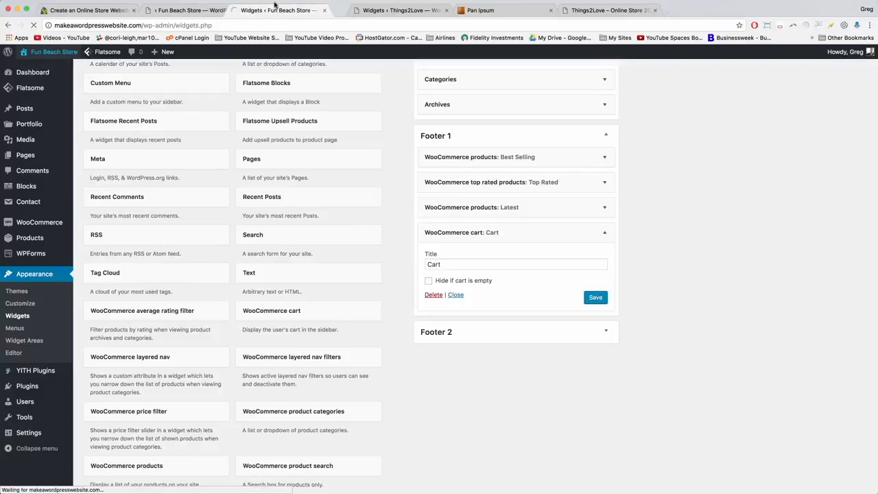
# Check the Best Selling, Top Rated, Latest and Cart footer row, then review the checkout page totalling $238.00.
pyautogui.scroll(-20, 448, 340)
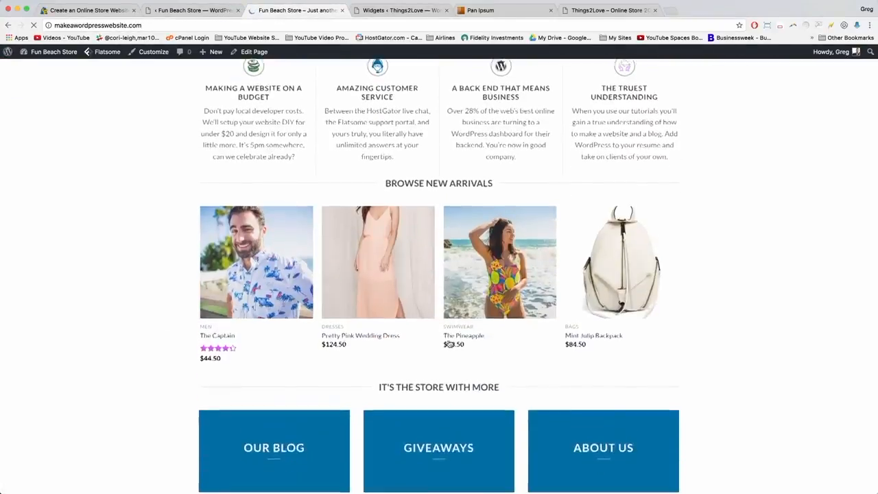
pyautogui.scroll(-15, 450, 343)
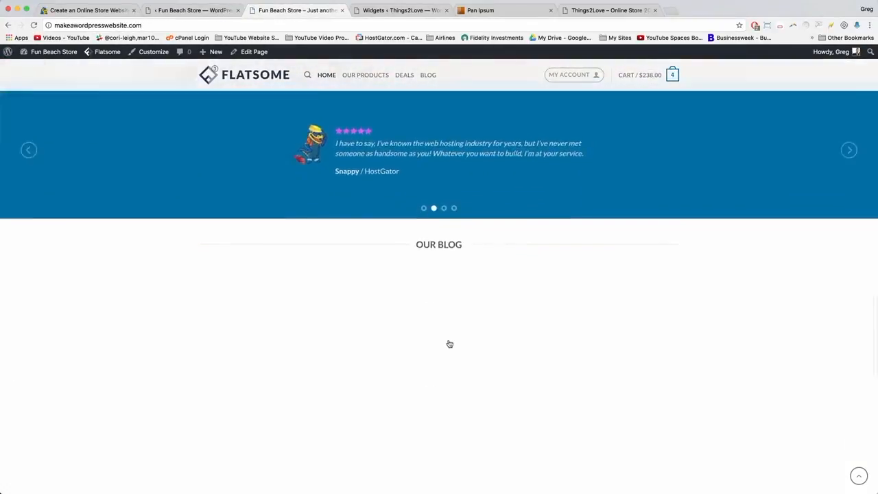
pyautogui.scroll(-2, 449, 343)
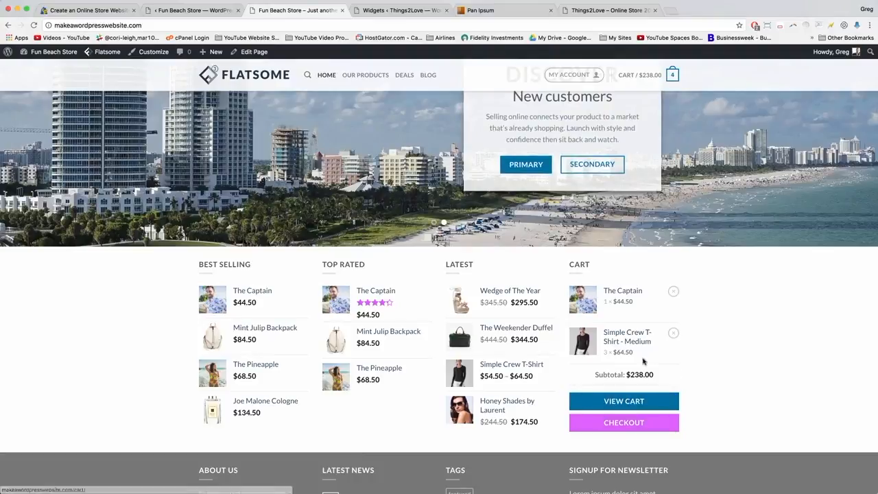
pyautogui.click(609, 425)
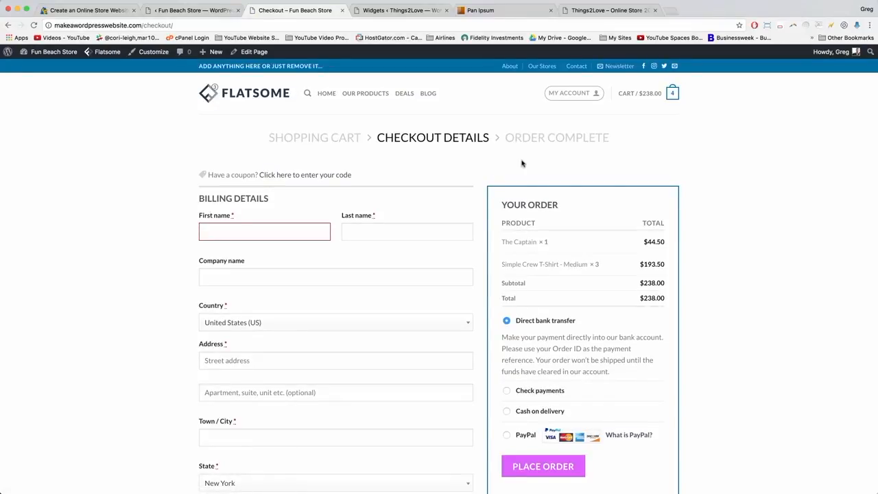
pyautogui.scroll(-10, 521, 164)
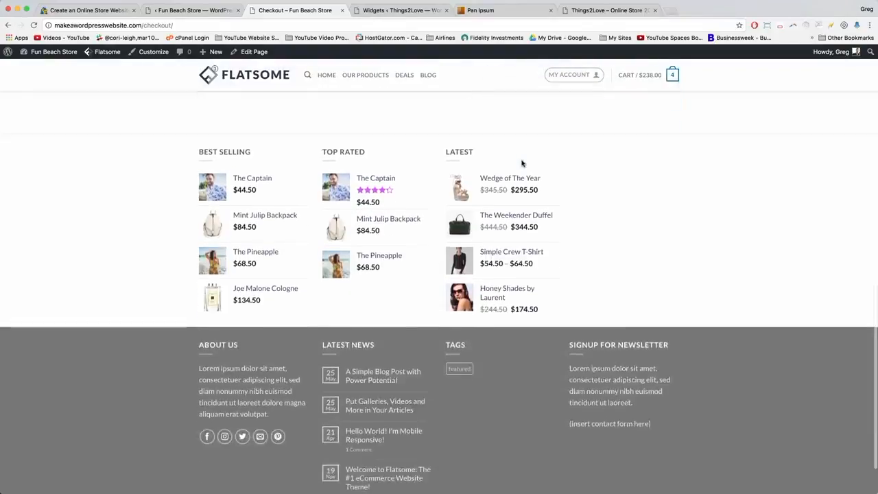
pyautogui.scroll(15, 522, 164)
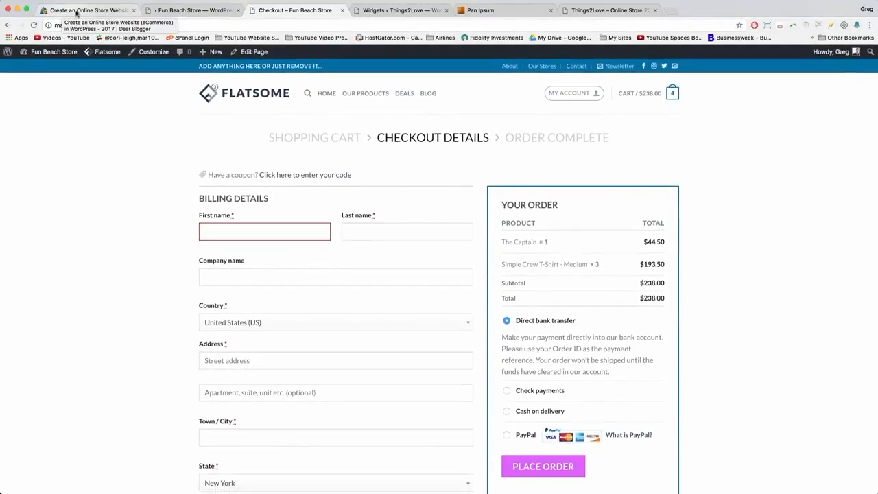
# Switch back to the Create an Online Store Website tutorial tab and scroll to its Footer section.
pyautogui.click(76, 11)
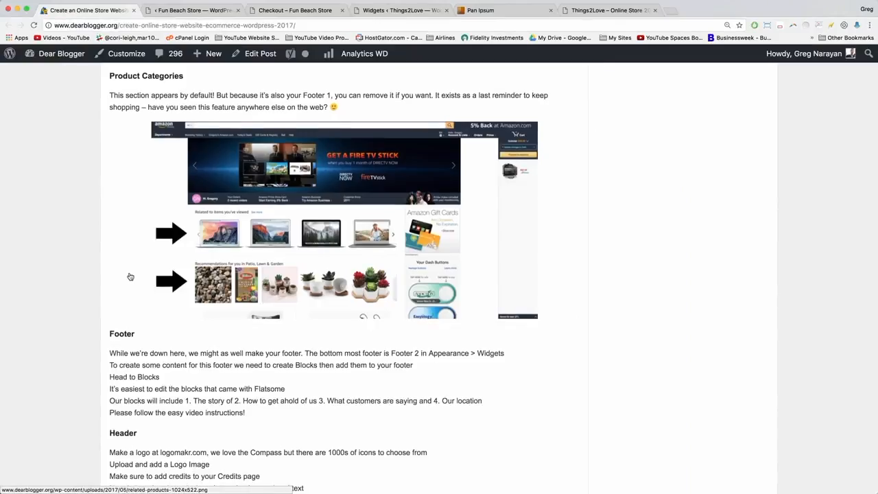
pyautogui.scroll(-1, 130, 277)
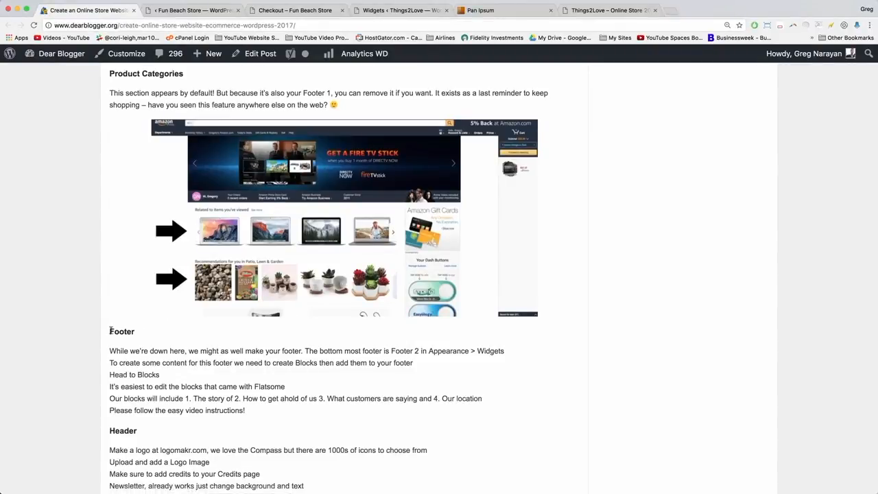
pyautogui.scroll(-2, 254, 352)
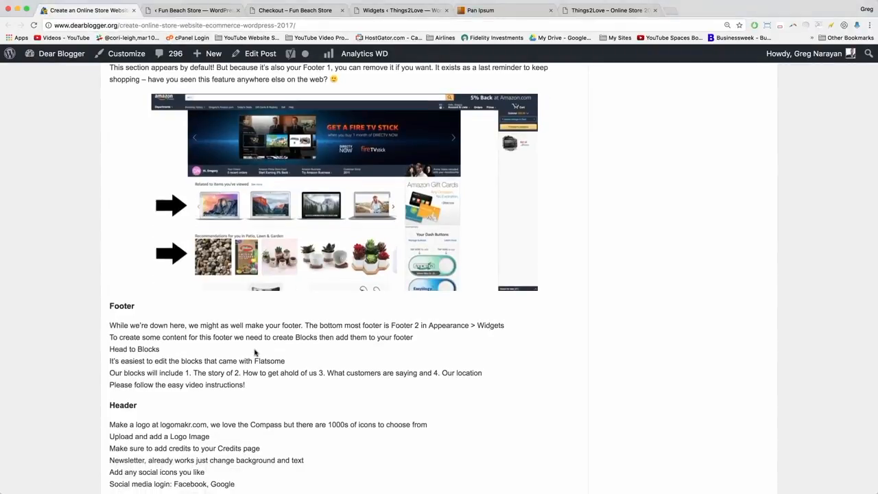
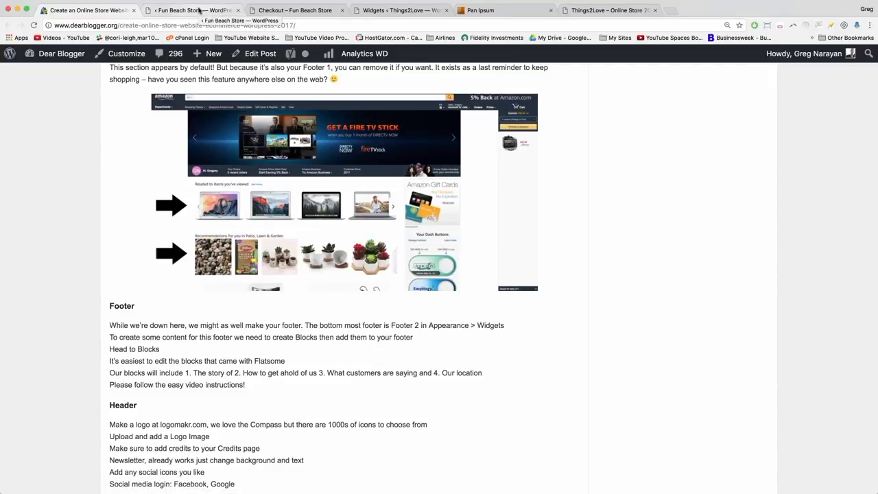
# Switch to the Fun Beach Store checkout page showing the $238.00 order total.
pyautogui.click(275, 11)
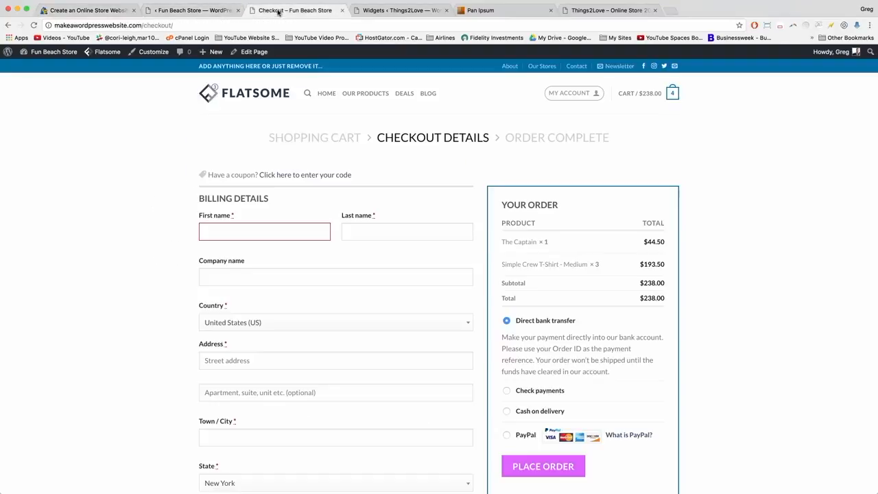
# Open Appearance > Widgets and expand Footer 2 to see its About us, Latest News, Tags and Newsletter widgets.
pyautogui.click(61, 54)
pyautogui.moveTo(300, 12); pyautogui.dragTo(215, 12)
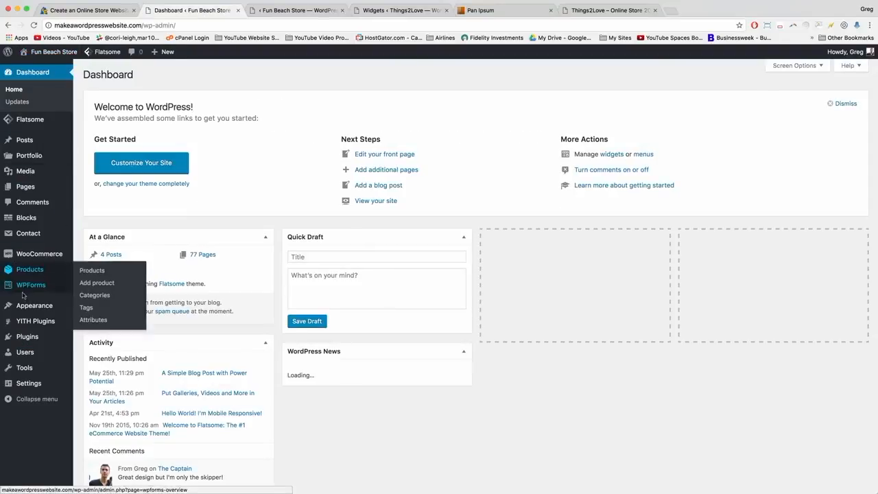
pyautogui.moveTo(28, 305)
pyautogui.click(101, 333)
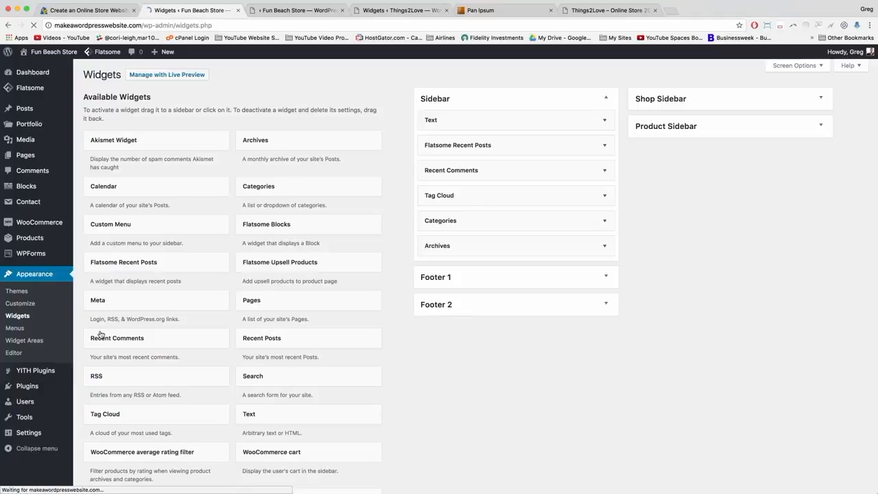
pyautogui.click(608, 276)
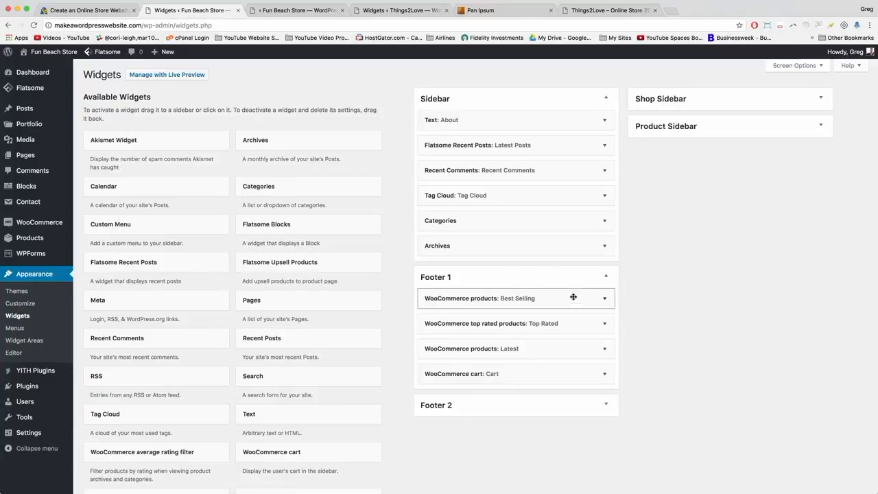
pyautogui.click(607, 277)
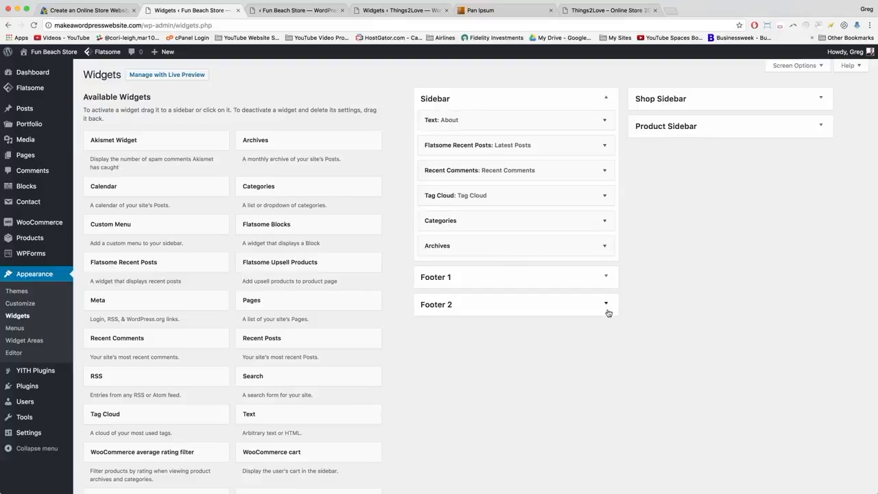
pyautogui.click(609, 311)
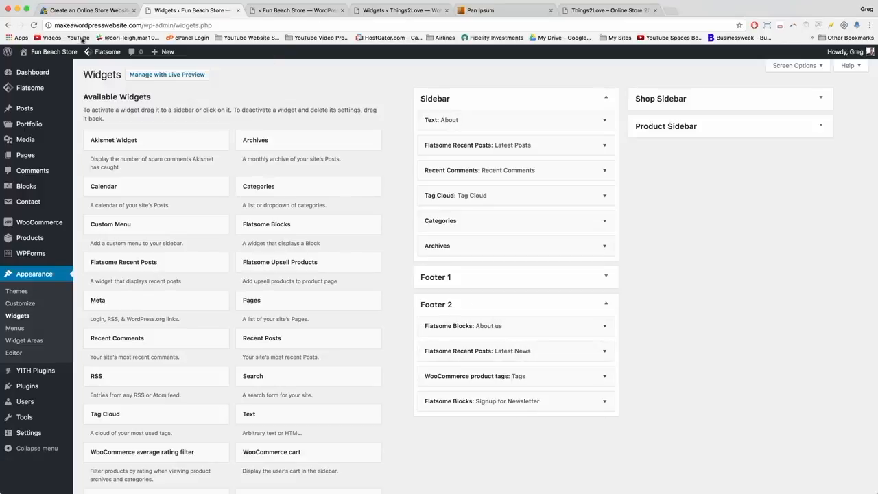
# Check the live storefront's footer in a new tab, then return to the Widgets page.
pyautogui.rightClick(55, 48)
pyautogui.click(103, 55)
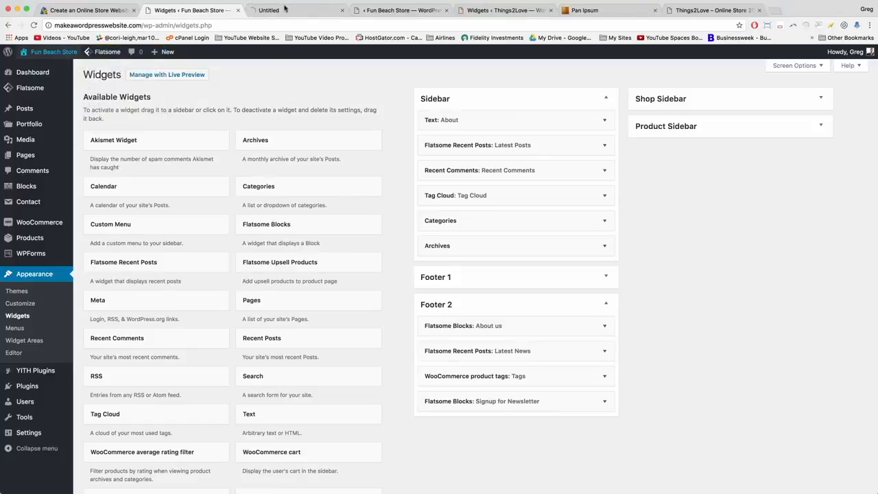
pyautogui.click(285, 9)
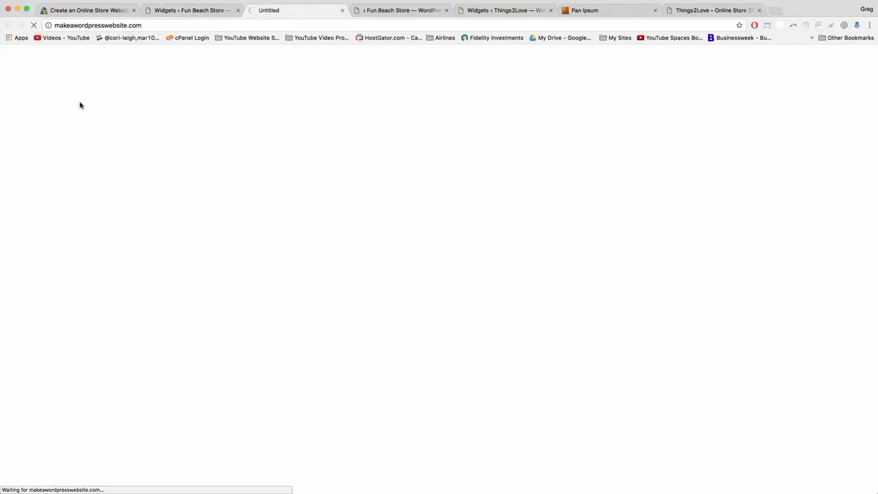
pyautogui.scroll(-20, 57, 196)
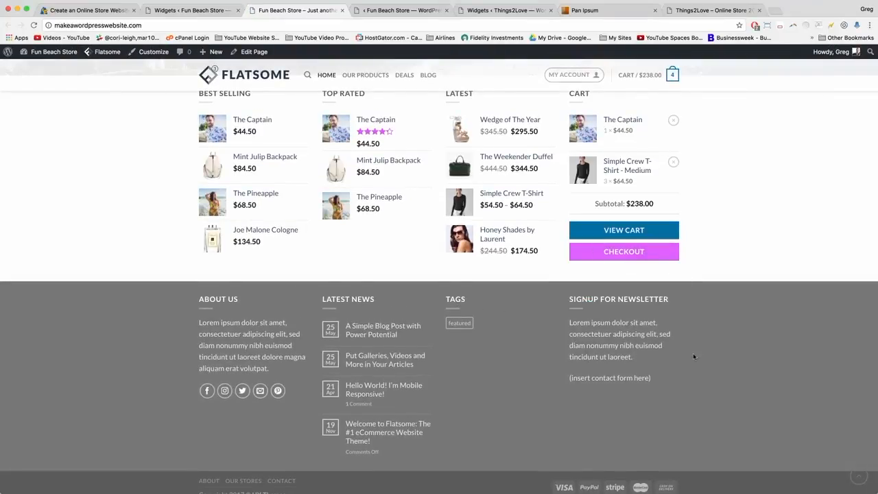
pyautogui.click(196, 13)
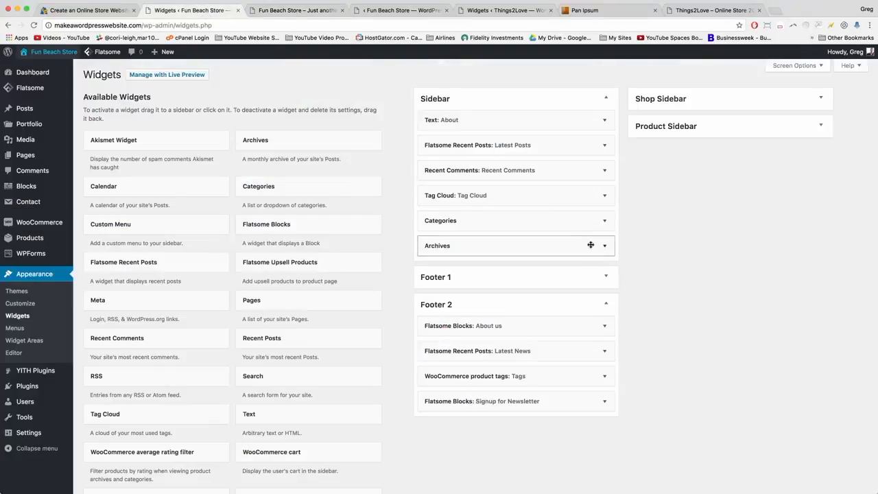
# Delete the Latest News, Tags and Signup for Newsletter widgets from Footer 2.
pyautogui.click(603, 353)
pyautogui.click(434, 432)
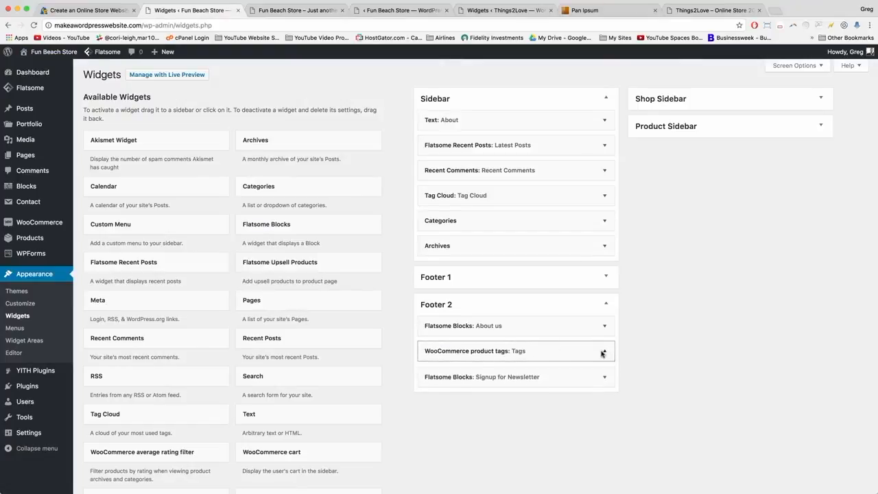
pyautogui.click(604, 351)
pyautogui.click(436, 398)
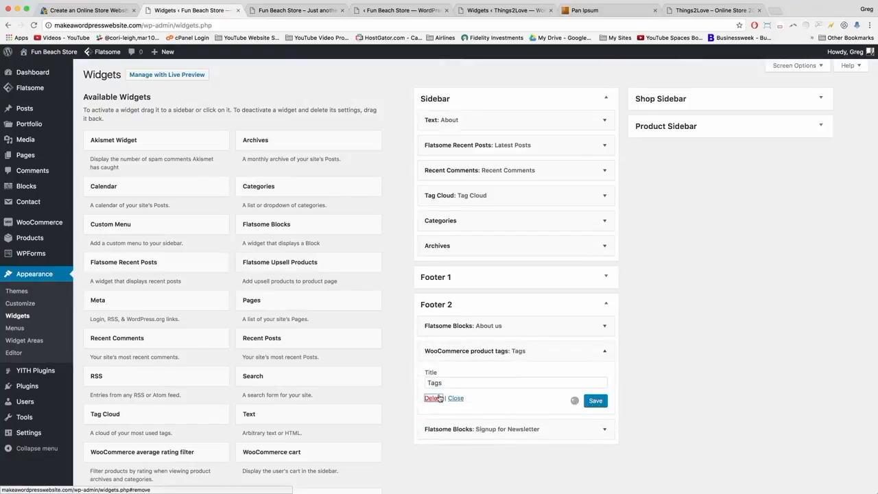
pyautogui.scroll(-1, 437, 398)
pyautogui.click(604, 346)
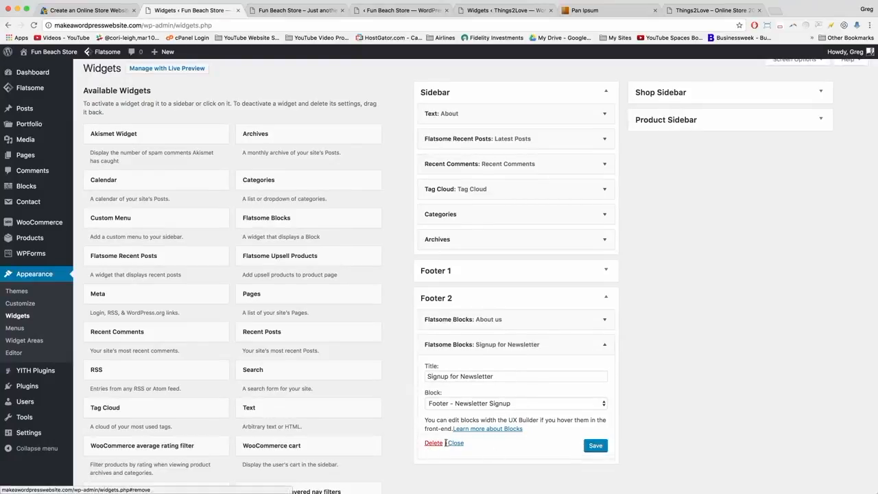
pyautogui.click(434, 444)
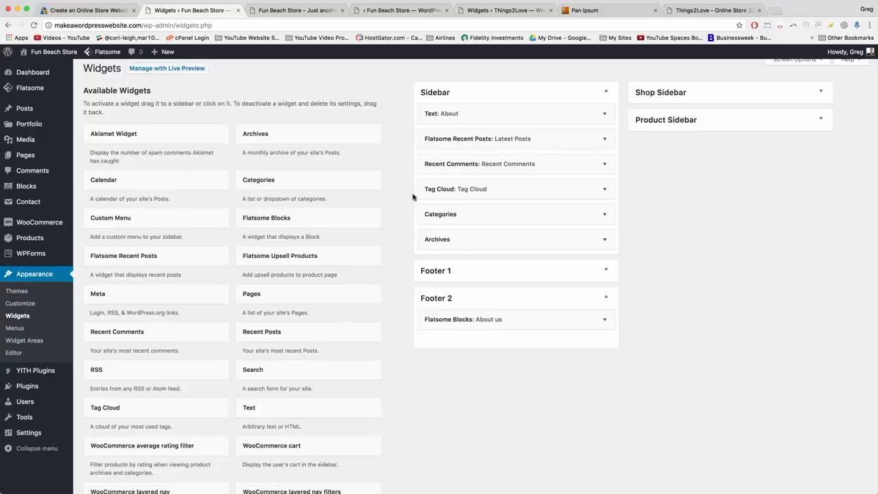
pyautogui.scroll(-15, 413, 197)
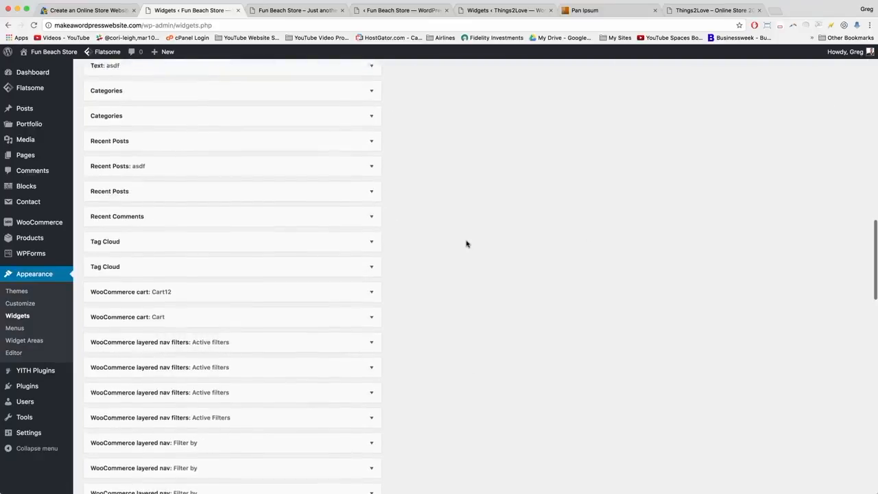
pyautogui.scroll(15, 467, 243)
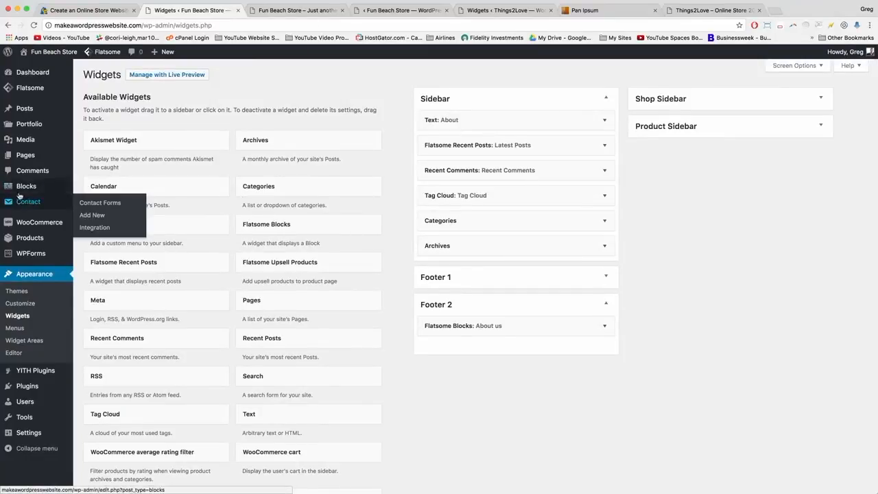
# Look over the Blocks list, then recheck Footer 2 on the Widgets page.
pyautogui.moveTo(29, 189)
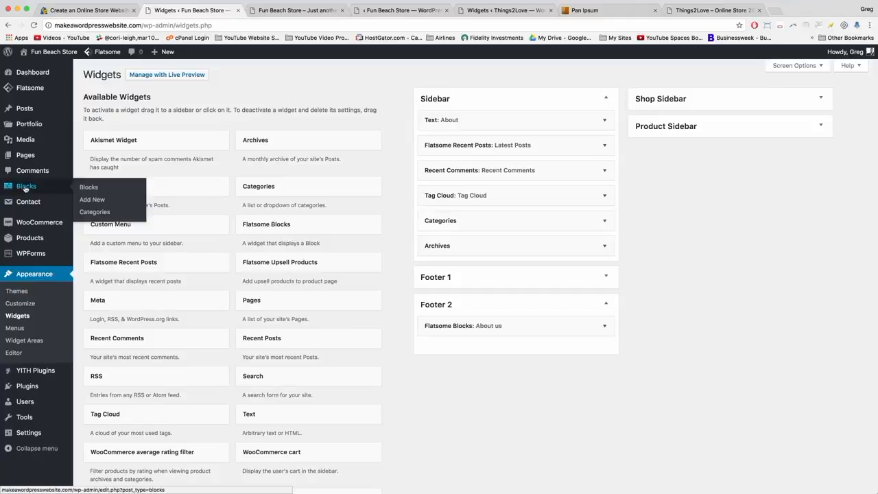
pyautogui.click(26, 187)
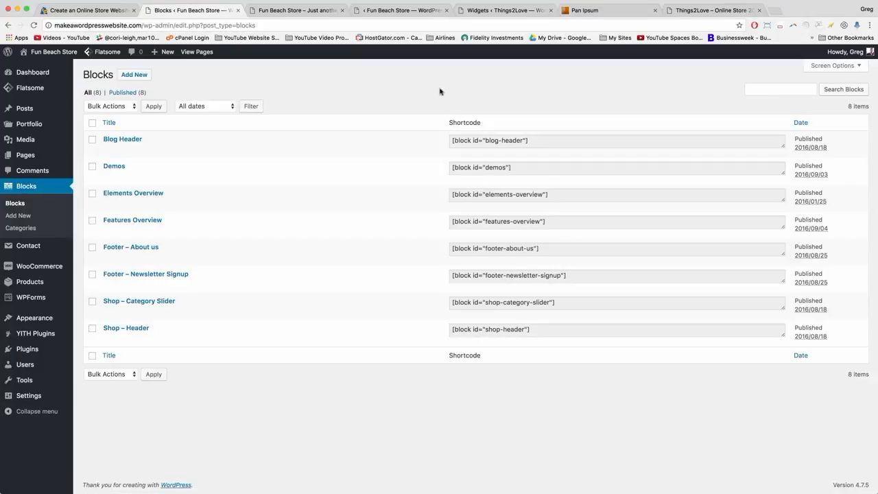
pyautogui.click(8, 25)
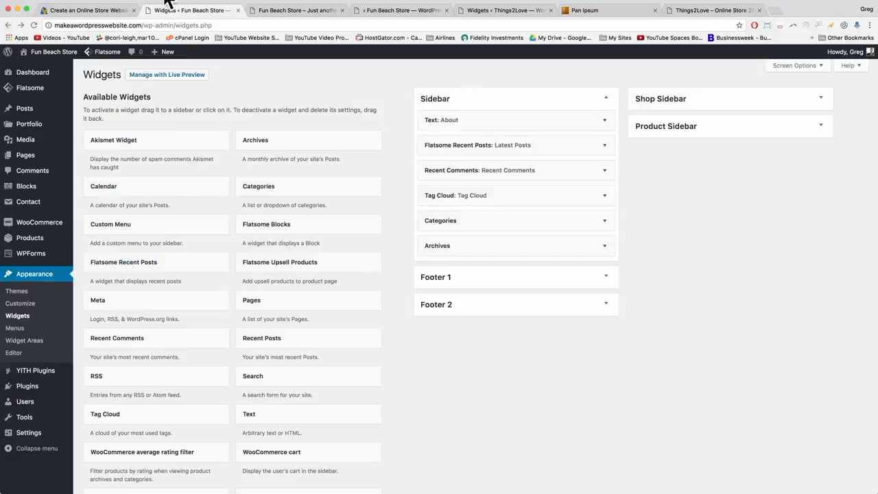
pyautogui.click(606, 306)
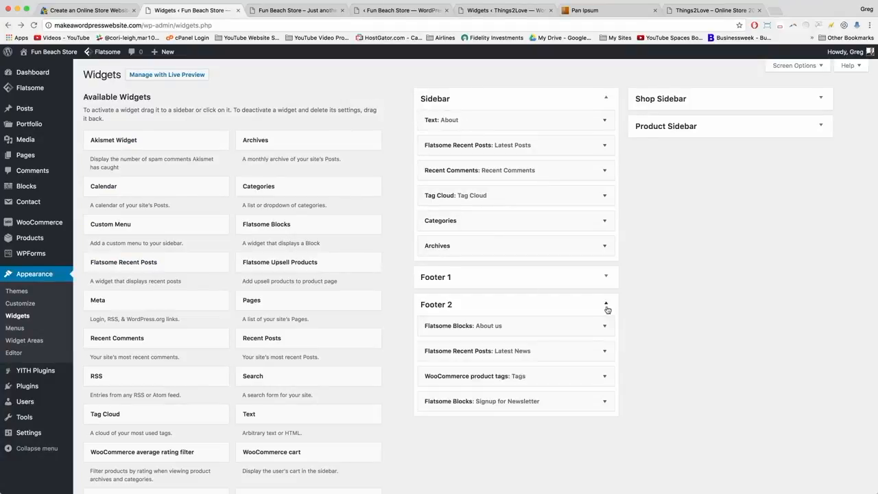
pyautogui.click(607, 306)
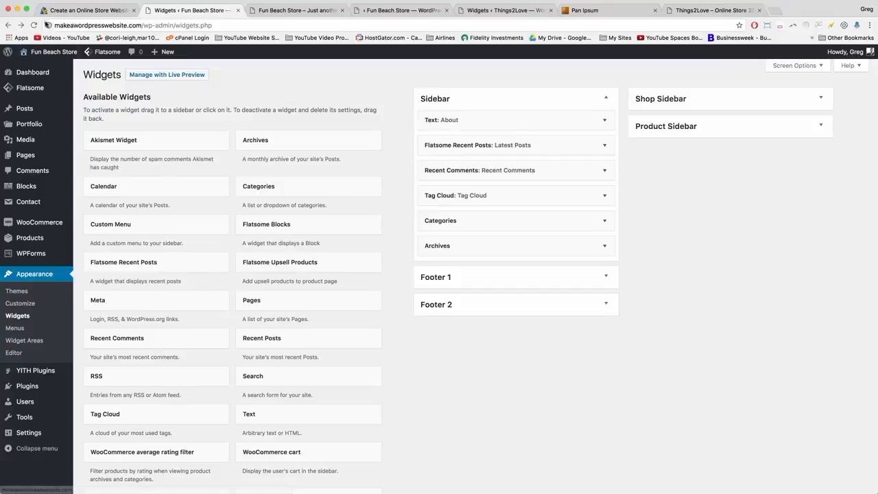
pyautogui.click(21, 26)
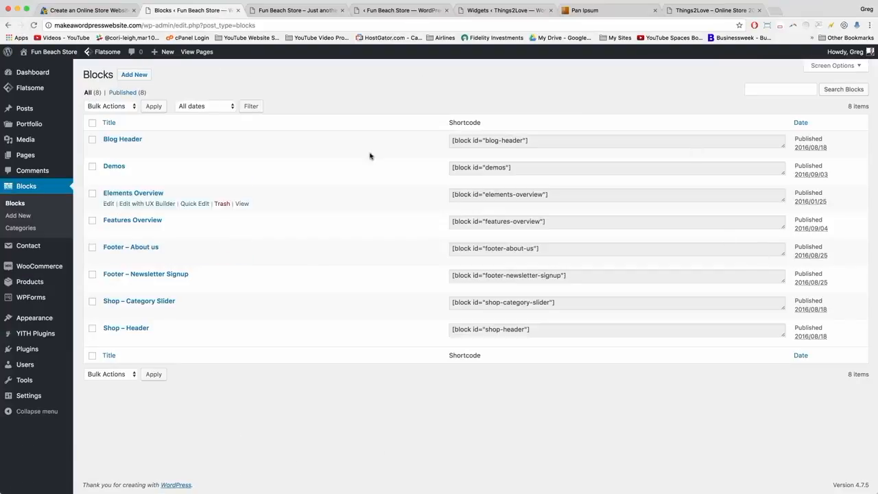
pyautogui.moveTo(19, 321)
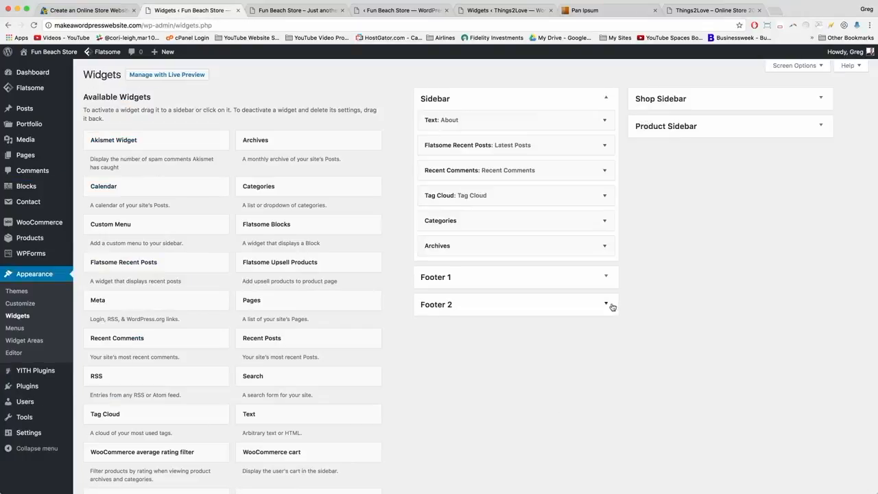
# Rename Footer 2's About us widget to 'The Story of Fun Beach Store' and save it.
pyautogui.click(610, 305)
pyautogui.click(613, 305)
pyautogui.click(605, 306)
pyautogui.click(606, 325)
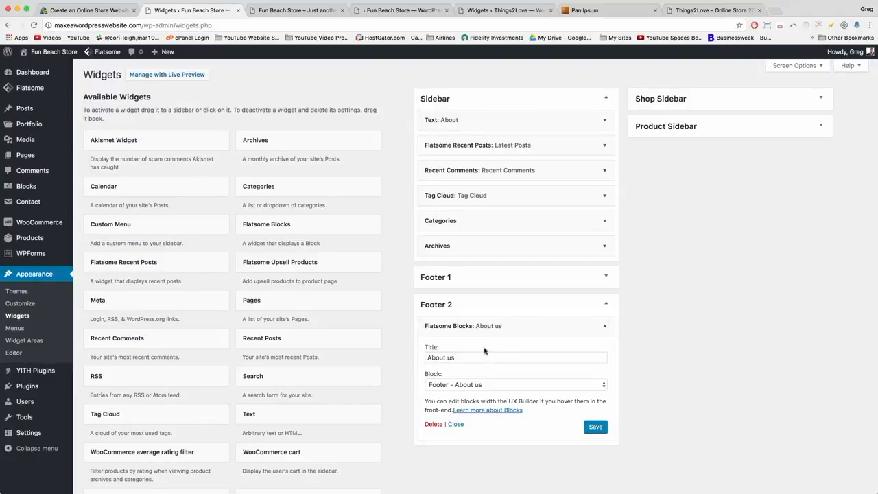
pyautogui.tripleClick(449, 357)
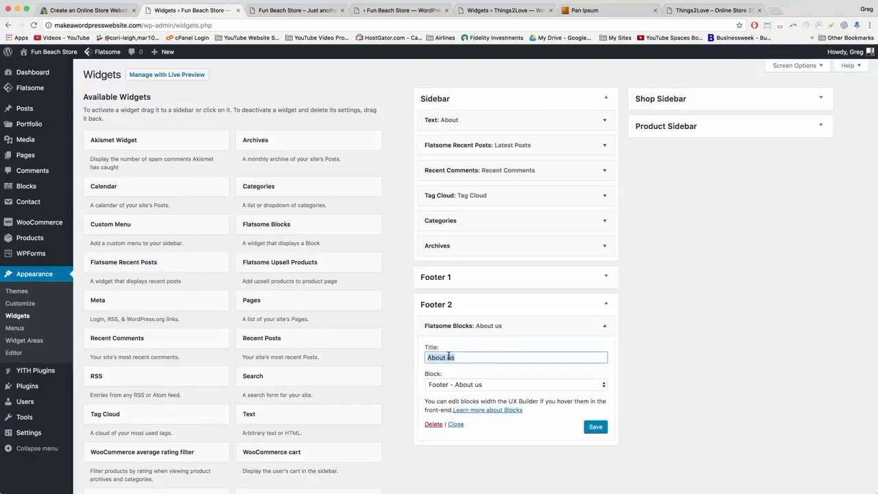
pyautogui.write('The Story of Fun Beach Store')
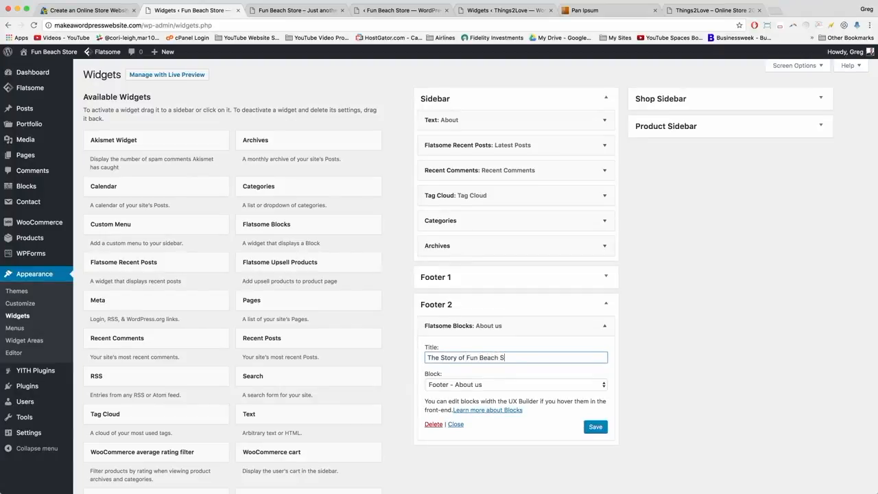
pyautogui.click(595, 427)
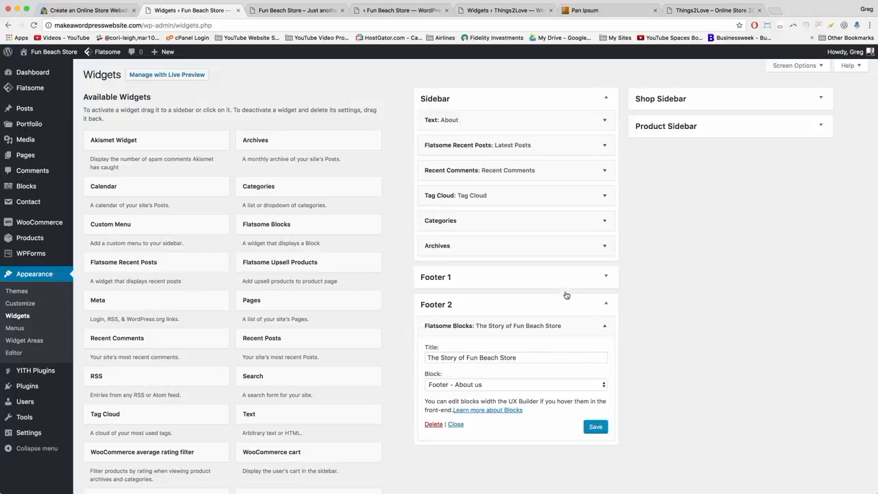
pyautogui.click(605, 326)
pyautogui.moveTo(27, 189)
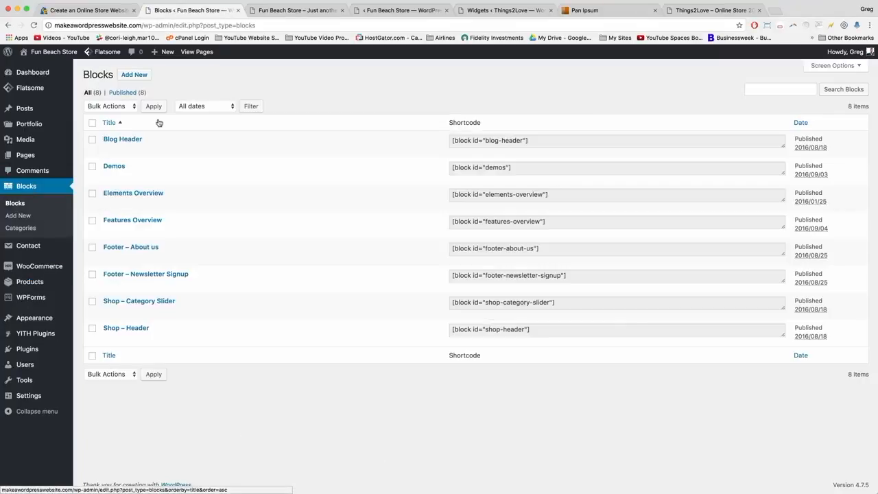
# Open the Footer – About us block in UX Builder and select the About Us paragraph on the storefront.
pyautogui.click(127, 248)
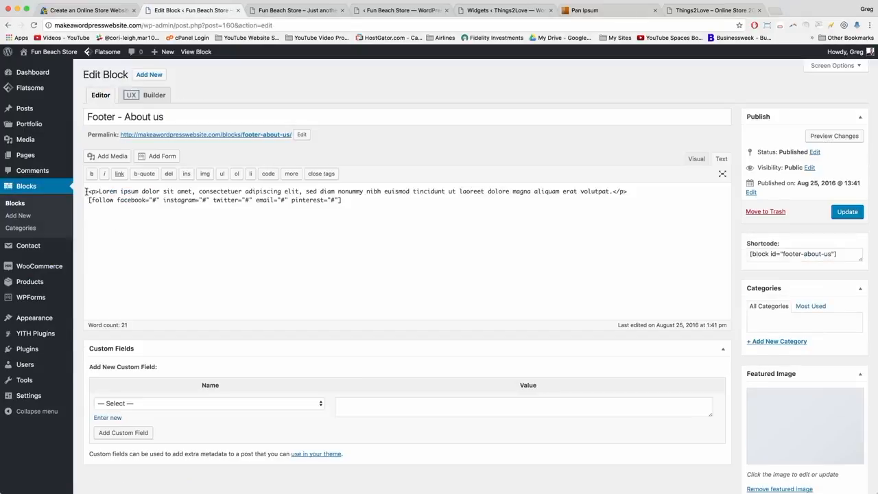
pyautogui.click(357, 199)
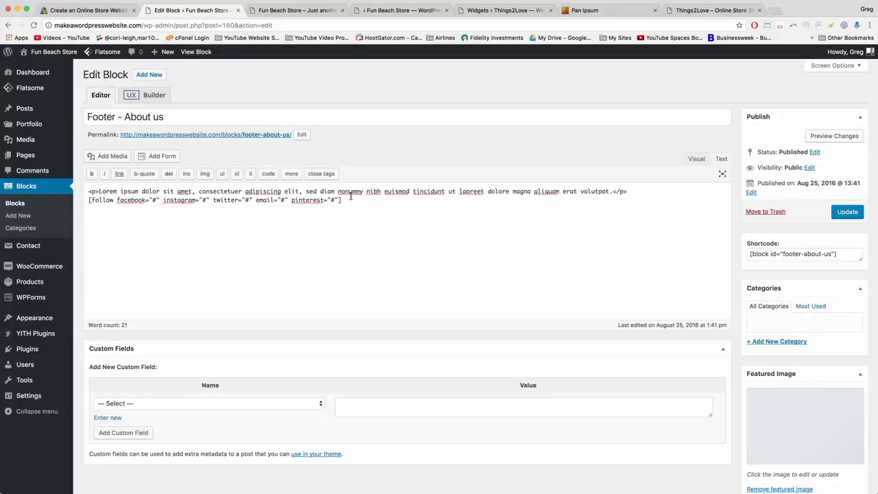
pyautogui.click(132, 96)
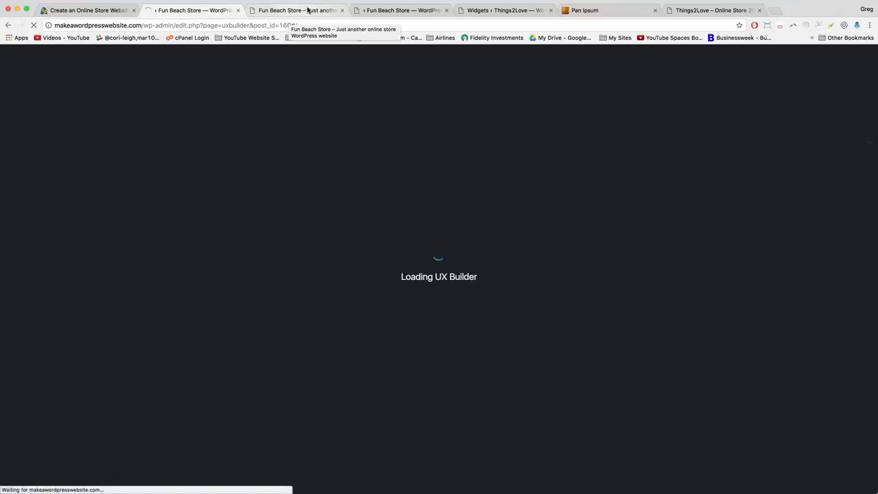
pyautogui.click(306, 9)
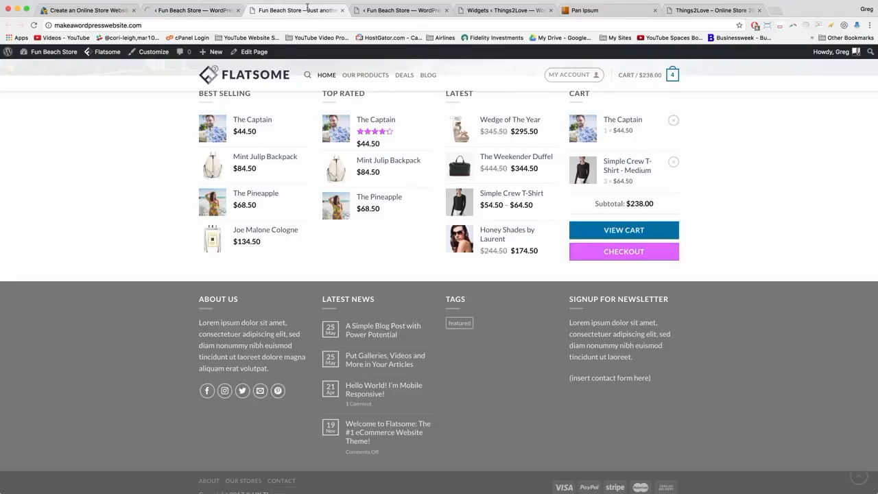
pyautogui.moveTo(199, 342)
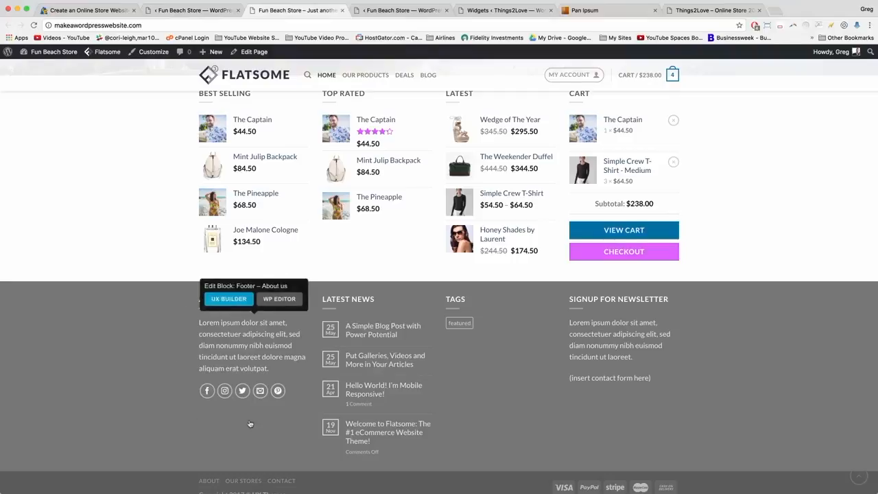
pyautogui.moveTo(199, 322); pyautogui.dragTo(269, 378)
pyautogui.click(205, 12)
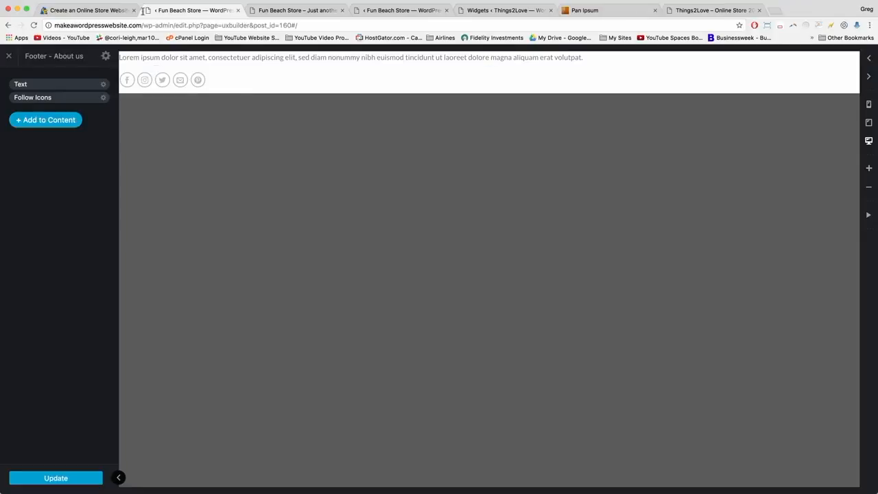
# Replace the Text element's Lorem paragraph with the pasted crew sentence and apply.
pyautogui.click(292, 10)
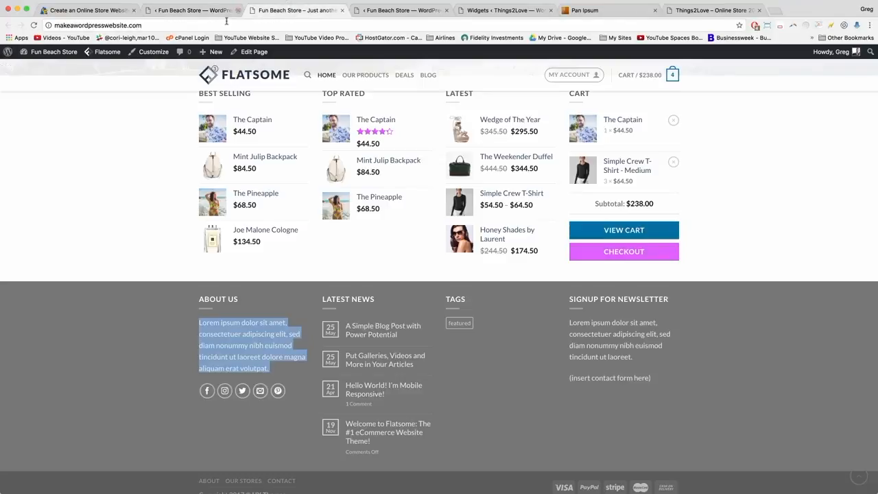
pyautogui.press('super+r')
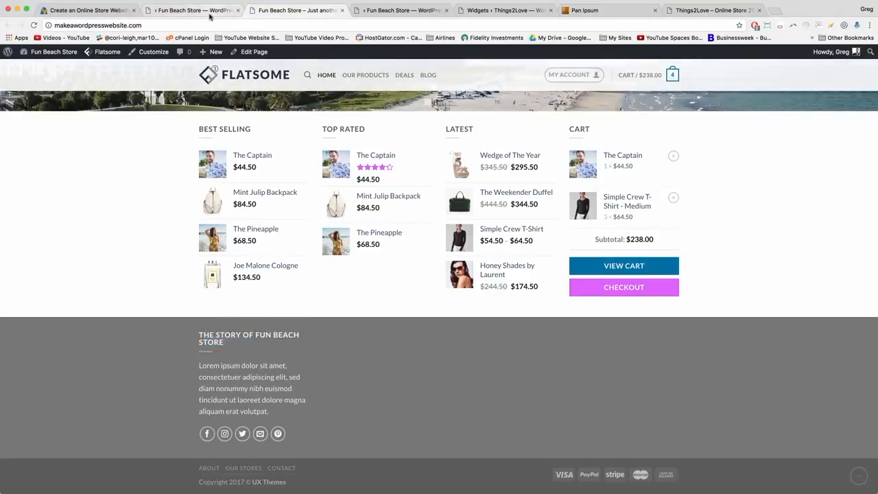
pyautogui.click(176, 12)
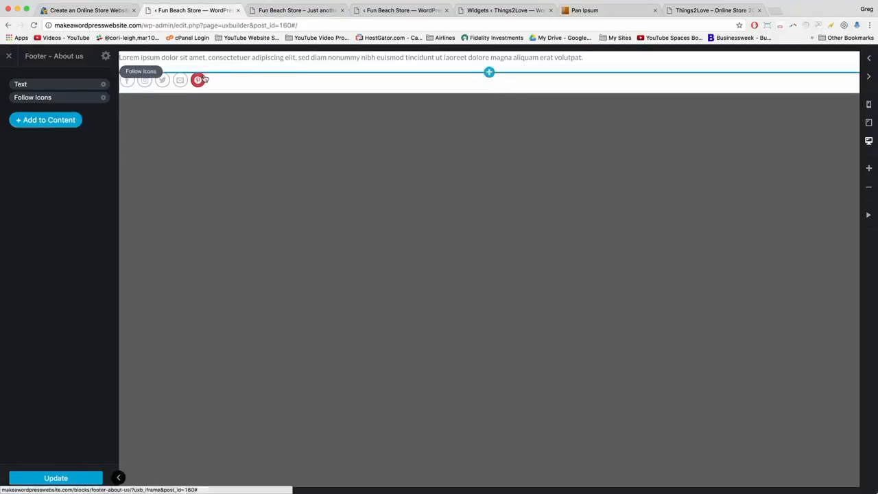
pyautogui.click(226, 60)
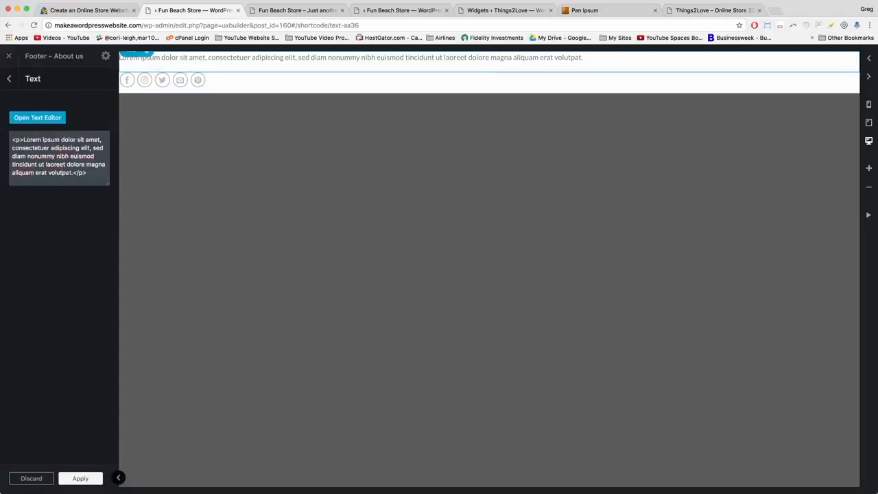
pyautogui.moveTo(73, 172); pyautogui.dragTo(23, 140)
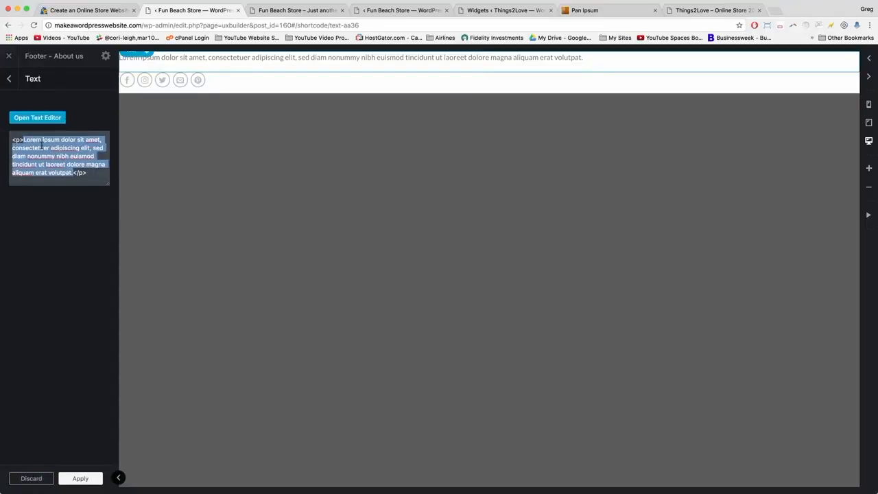
pyautogui.rightClick(42, 147)
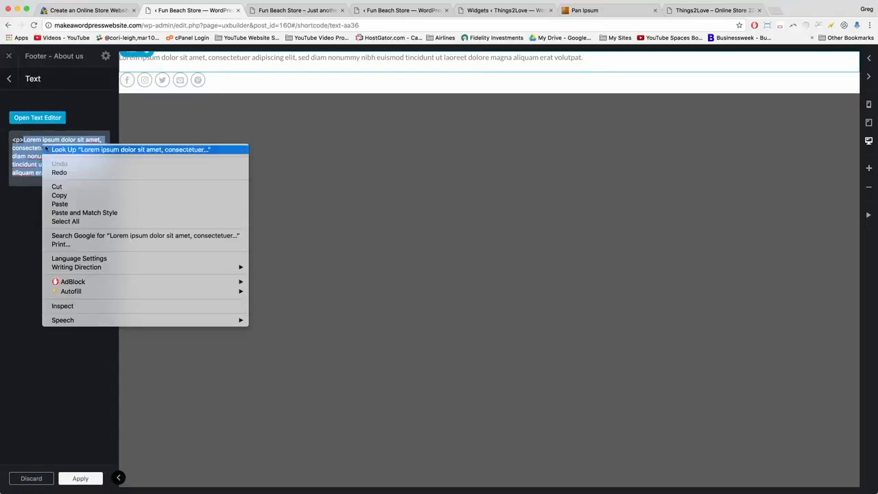
pyautogui.click(59, 204)
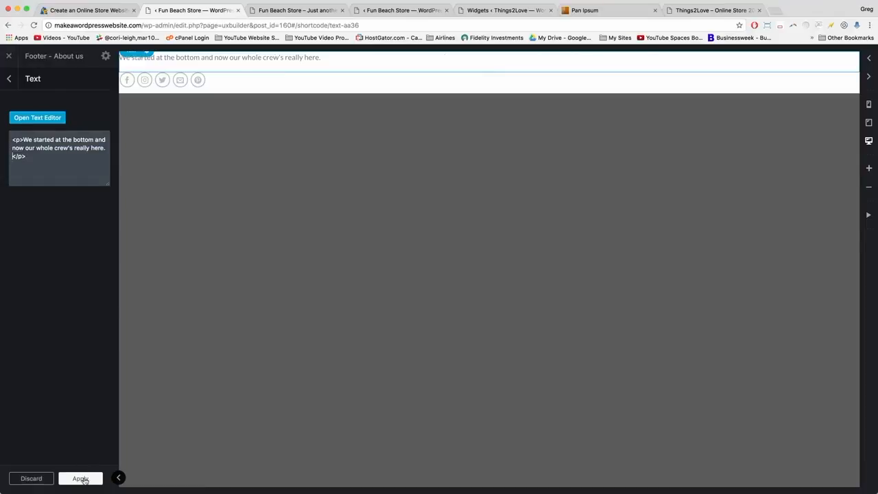
pyautogui.click(81, 479)
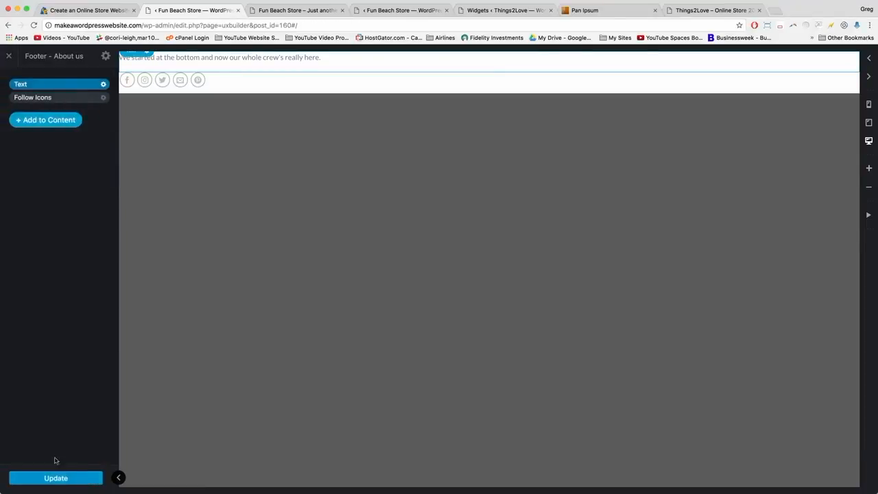
# Delete the Follow Icons element and add a Button element to the block.
pyautogui.click(103, 98)
pyautogui.click(93, 159)
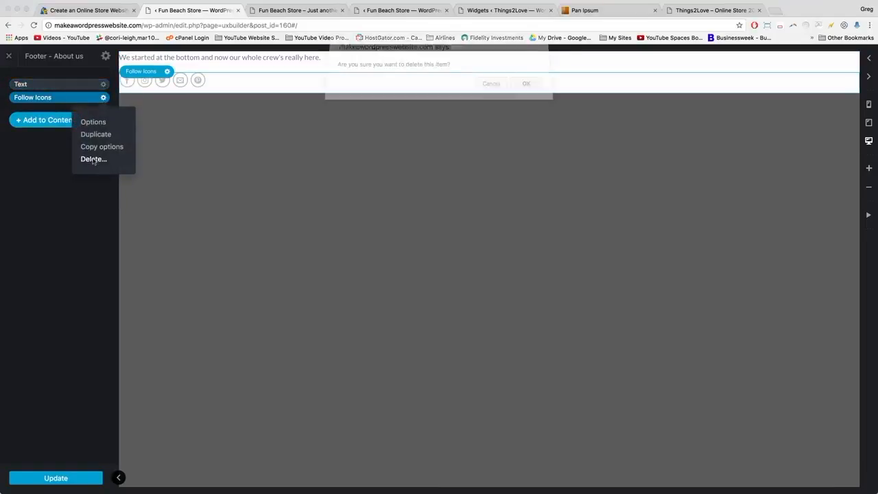
pyautogui.press('Return')
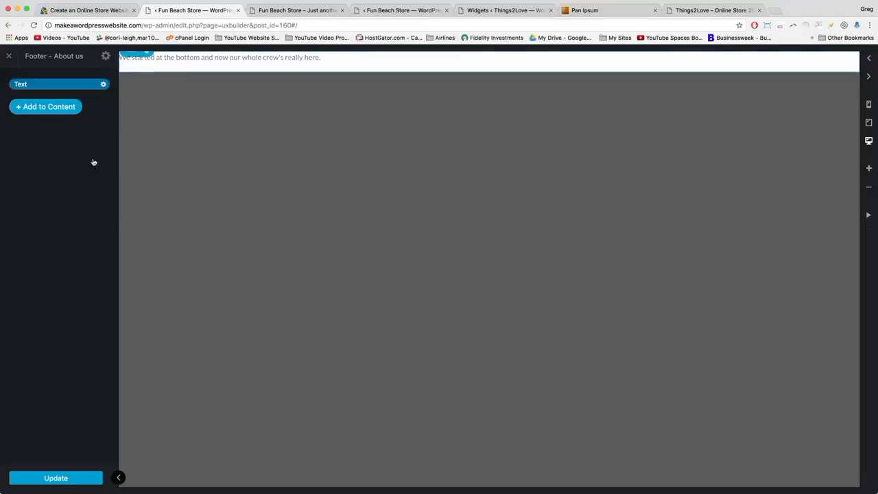
pyautogui.click(52, 107)
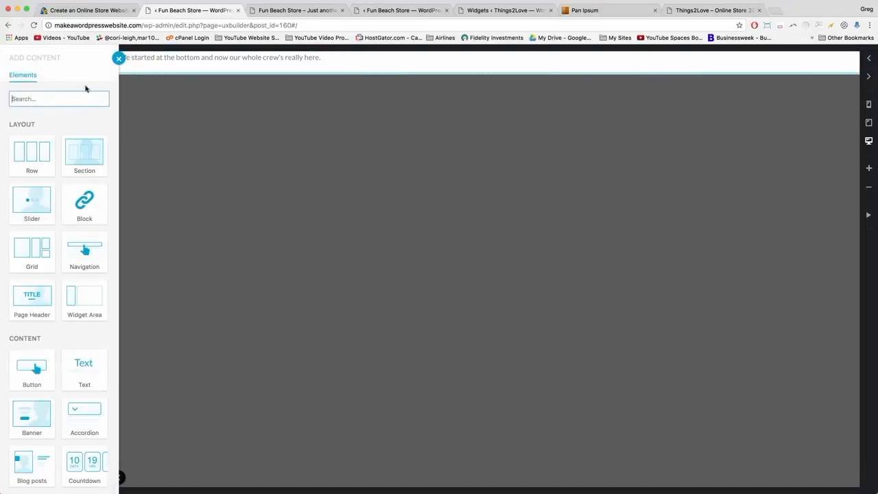
pyautogui.scroll(-5, 3, 315)
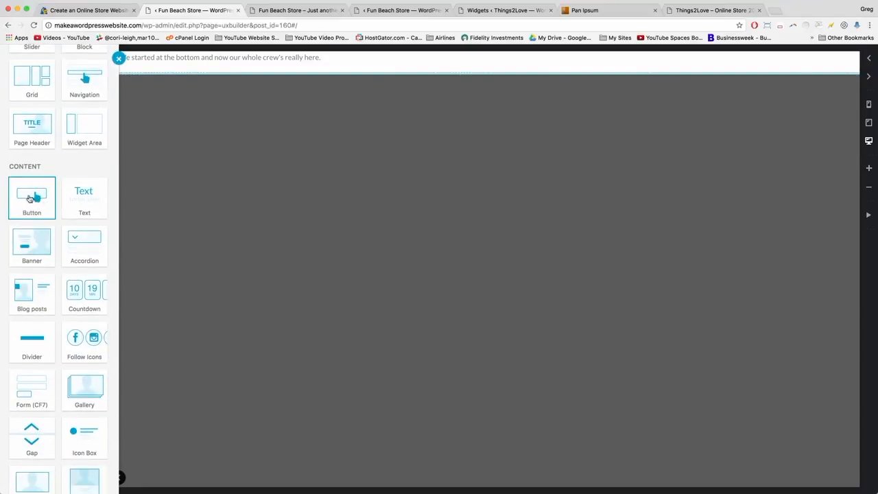
pyautogui.click(37, 196)
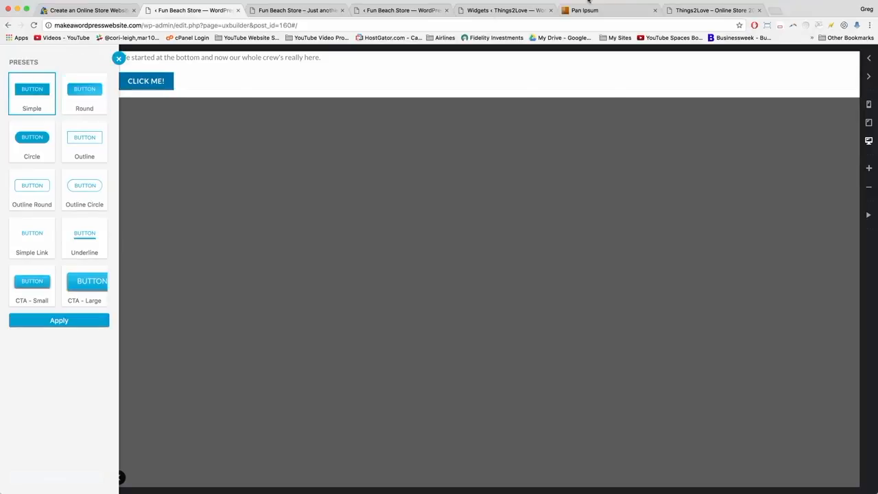
# Style the button as Outline Circle in Secondary colour with the label 'read our story'.
pyautogui.click(697, 12)
pyautogui.click(199, 10)
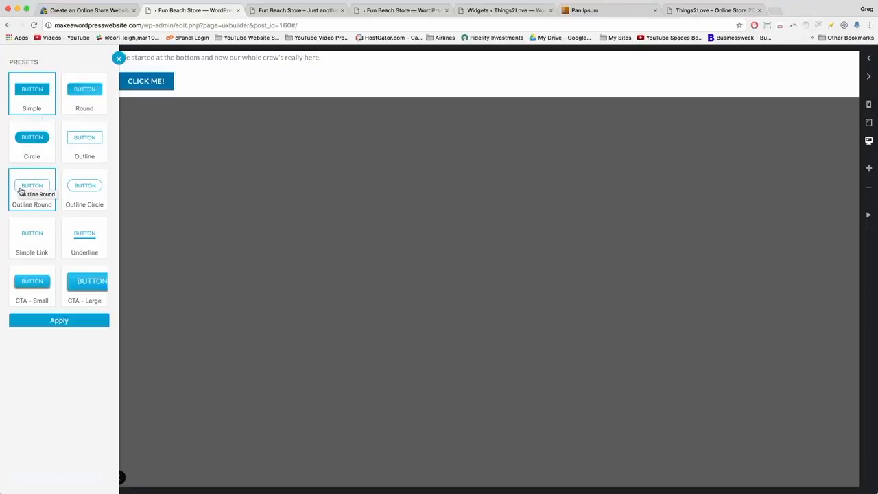
pyautogui.click(83, 189)
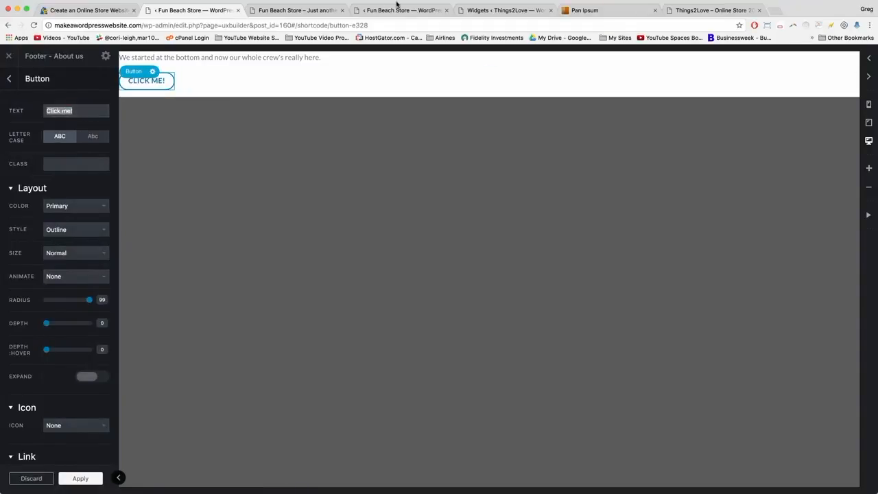
pyautogui.click(686, 10)
pyautogui.click(190, 10)
pyautogui.tripleClick(48, 110)
pyautogui.write('r')
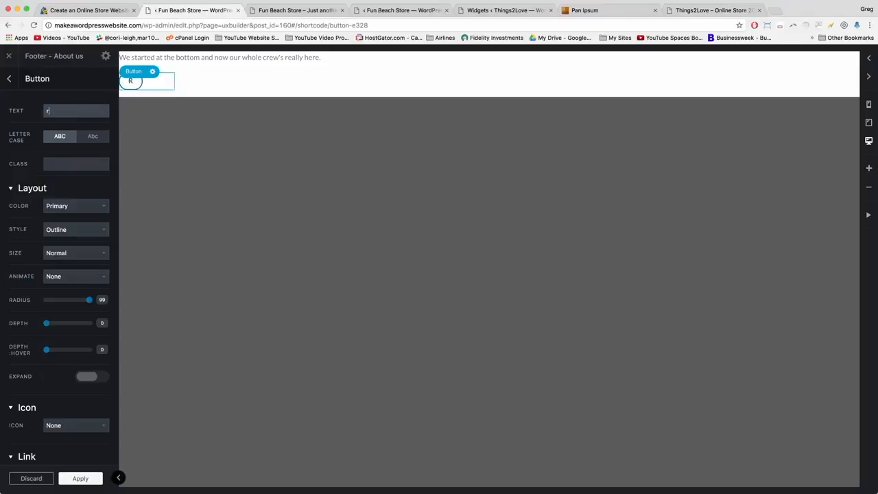
pyautogui.write('ead our story')
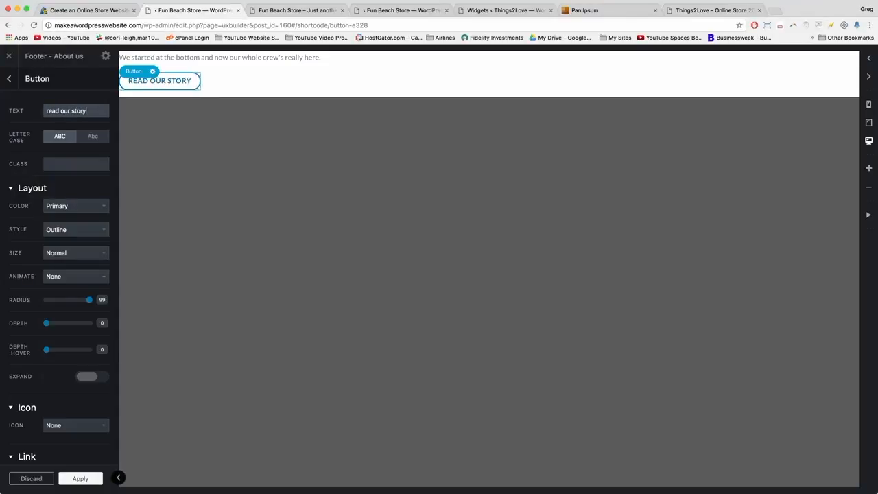
pyautogui.click(99, 206)
pyautogui.click(96, 214)
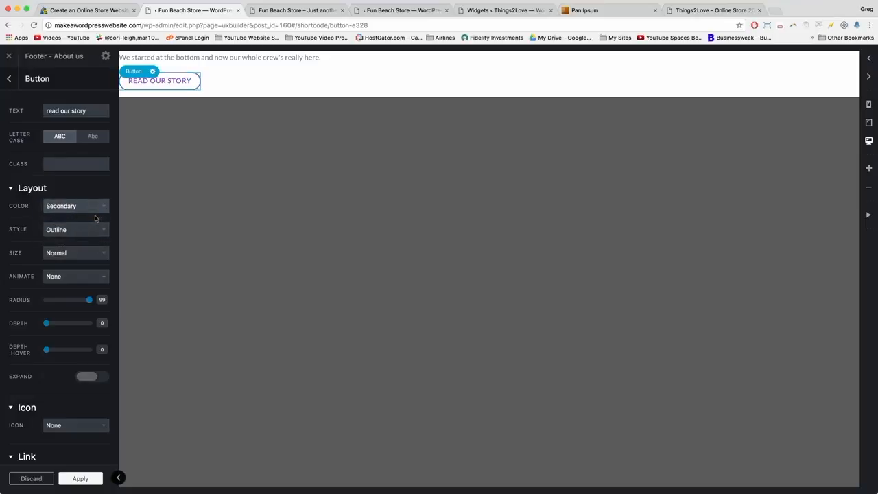
# Link the button to the About page URL copied from the storefront, apply, and view the homepage.
pyautogui.click(310, 7)
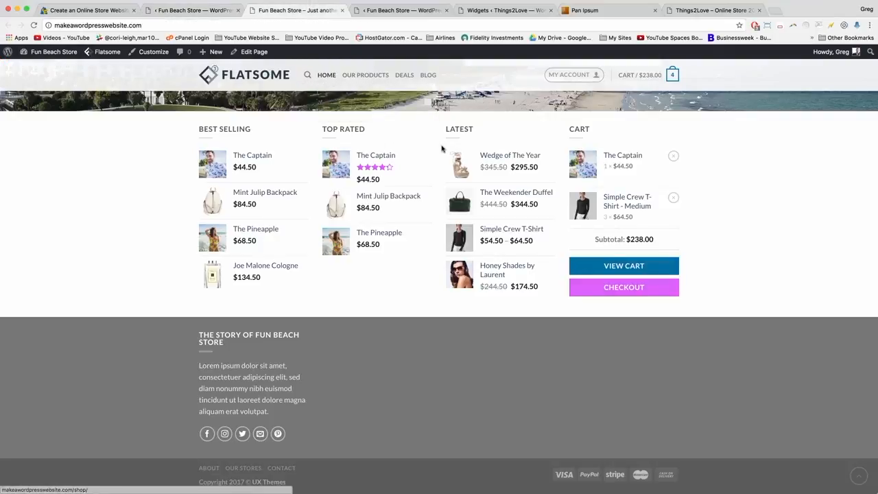
pyautogui.scroll(20, 441, 147)
pyautogui.scroll(-1, 521, 90)
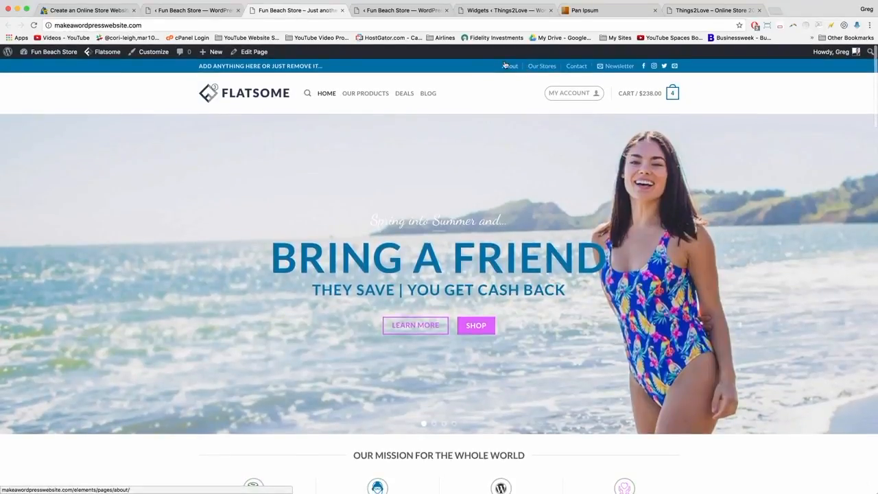
pyautogui.rightClick(509, 66)
pyautogui.click(528, 106)
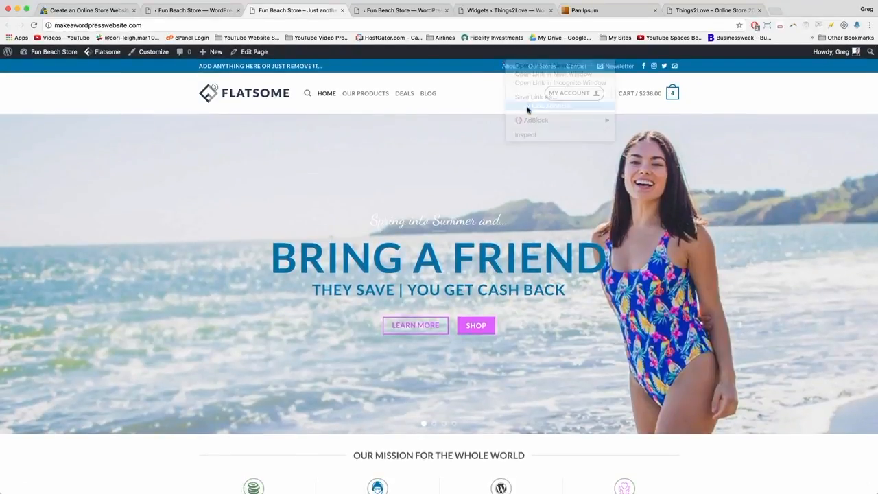
pyautogui.click(186, 15)
pyautogui.scroll(-3, 27, 269)
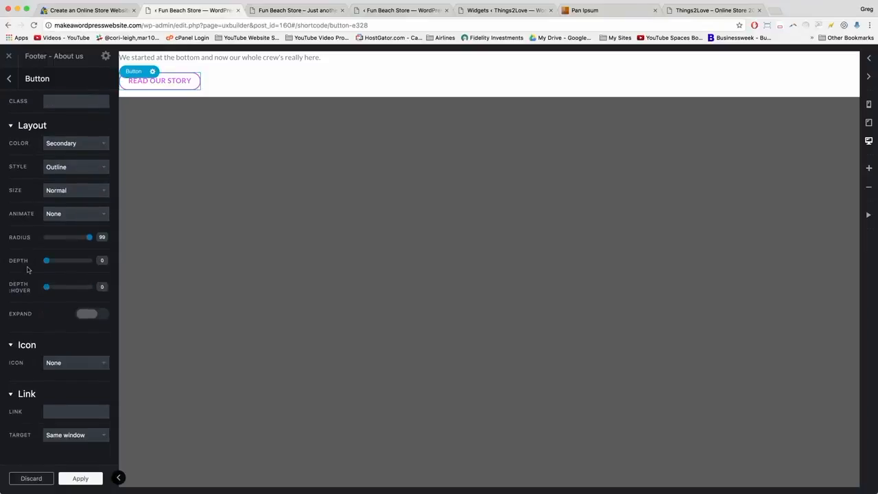
pyautogui.rightClick(46, 411)
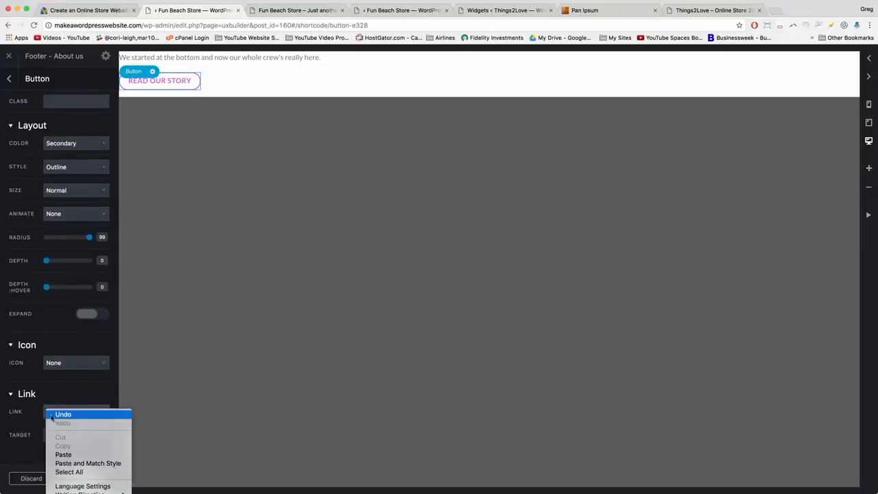
pyautogui.click(62, 455)
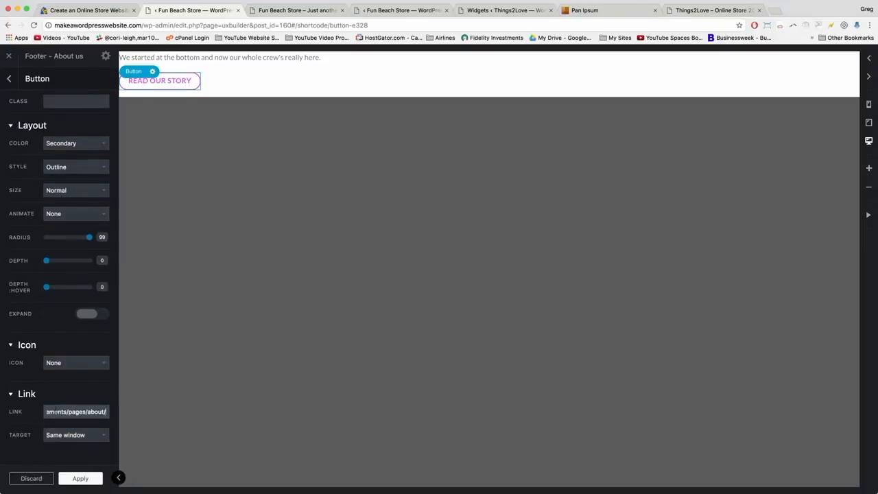
pyautogui.click(71, 476)
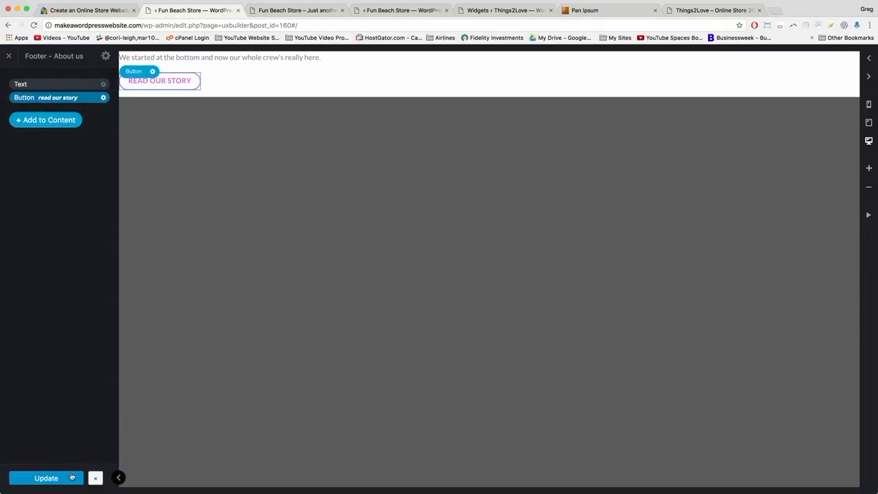
pyautogui.click(291, 10)
pyautogui.click(291, 24)
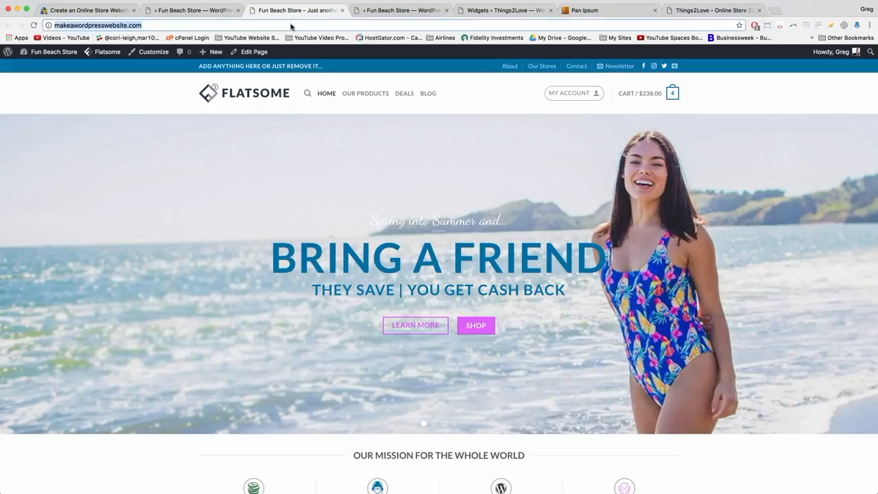
# Reload the homepage and confirm the footer shows the crew sentence and READ OUR STORY button.
pyautogui.press('Return')
pyautogui.scroll(-20, 157, 134)
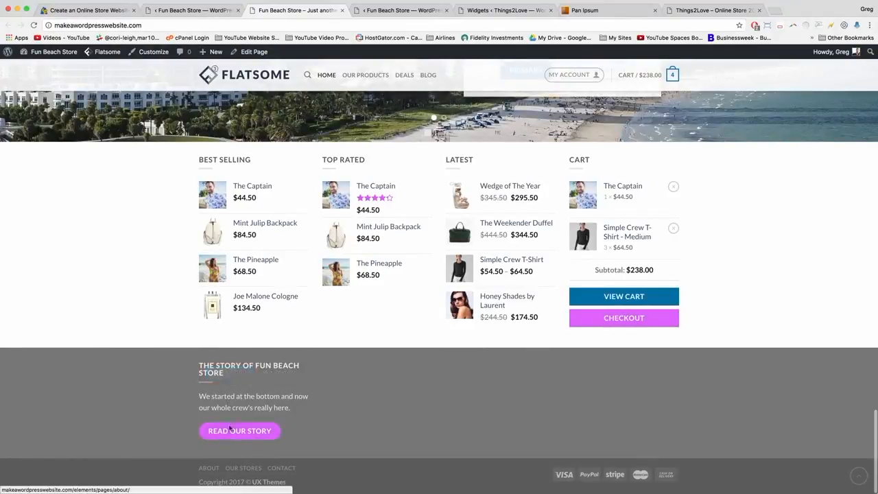
pyautogui.moveTo(231, 410)
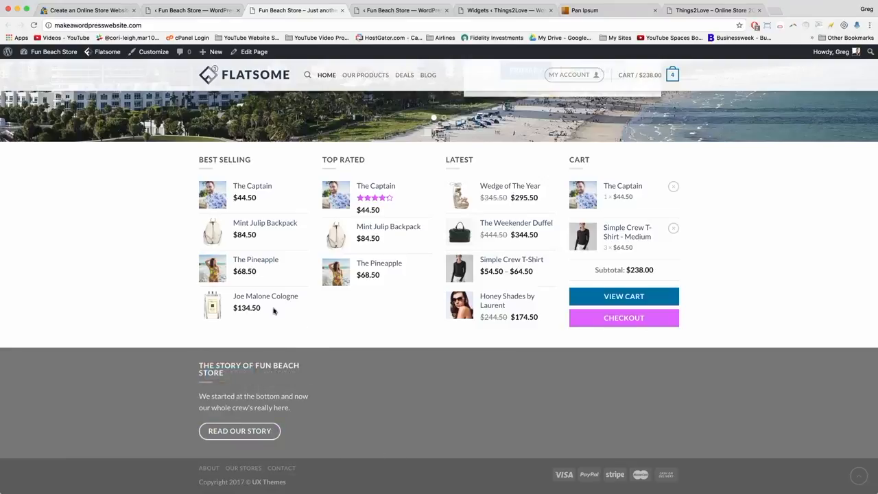
pyautogui.click(202, 13)
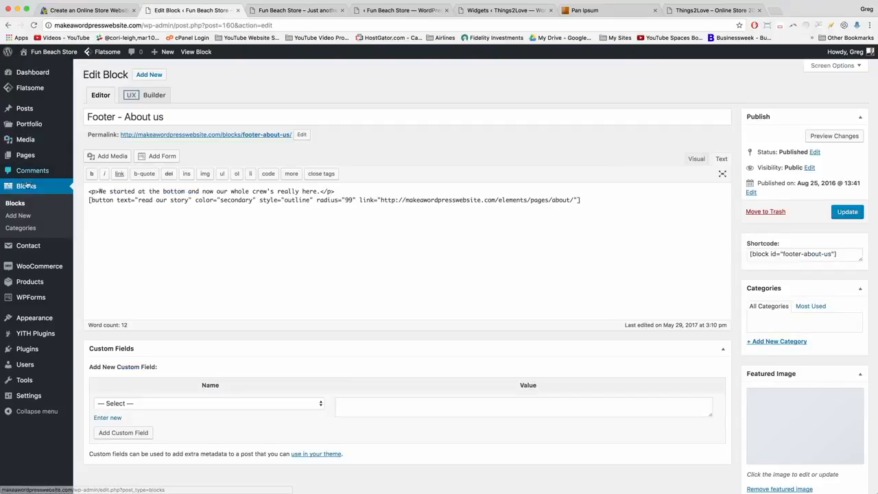
# Add and publish a new block titled 'Get Ahold of Us', then open it in UX Builder.
pyautogui.click(26, 186)
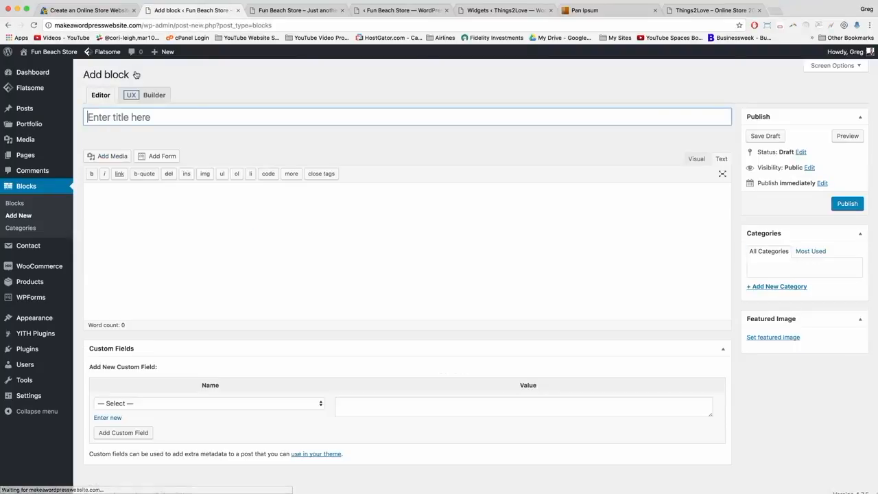
pyautogui.write('Get Ahold of Us')
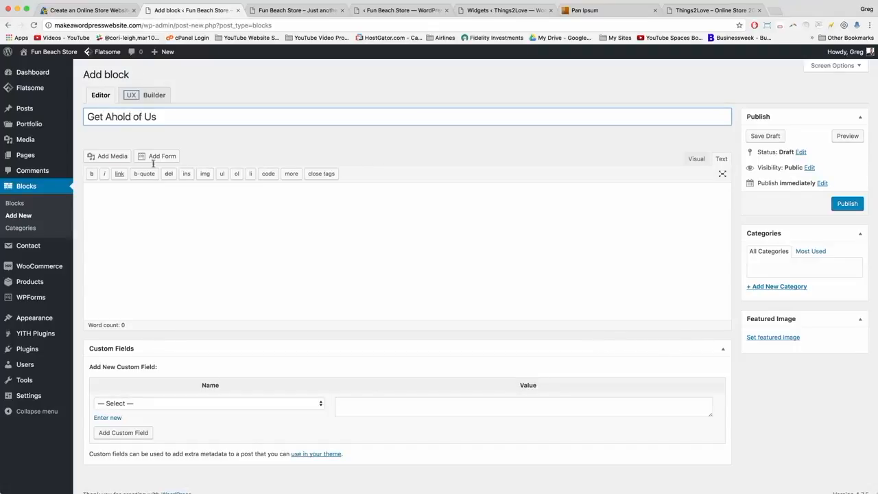
pyautogui.click(173, 213)
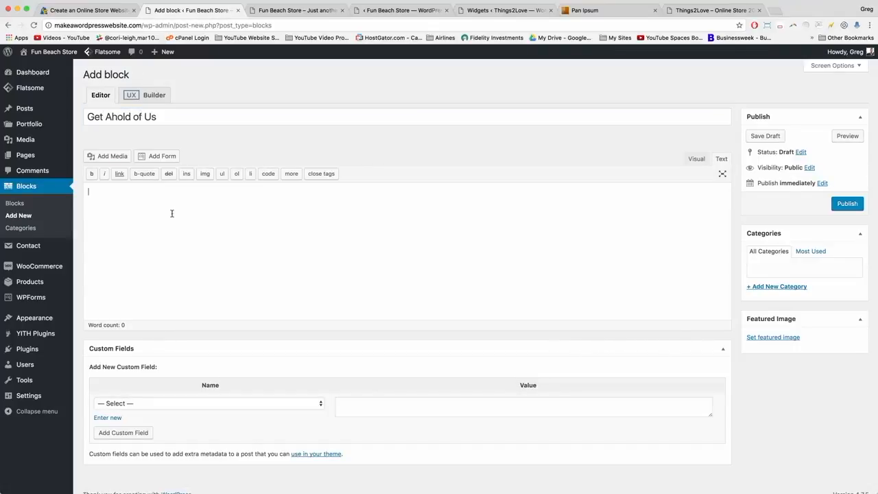
pyautogui.click(846, 203)
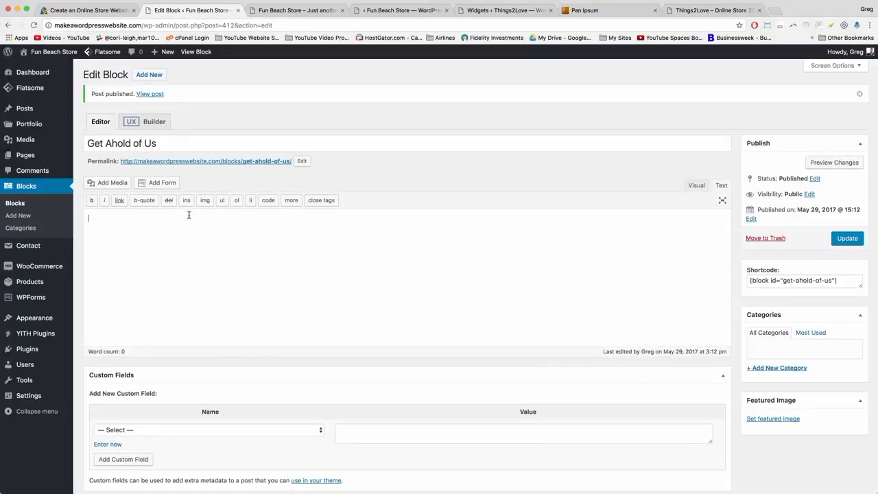
pyautogui.click(154, 126)
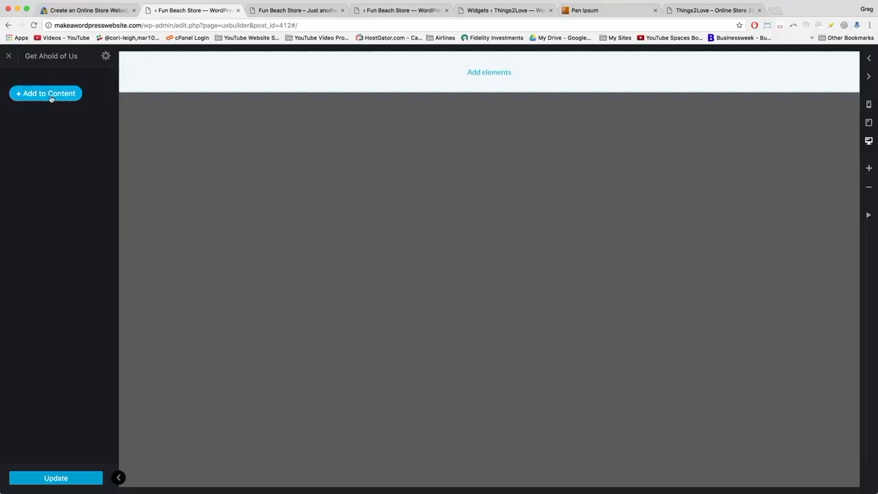
# Add a Text element with the Paragraph preset and clear its lorem ipsum placeholder.
pyautogui.click(50, 95)
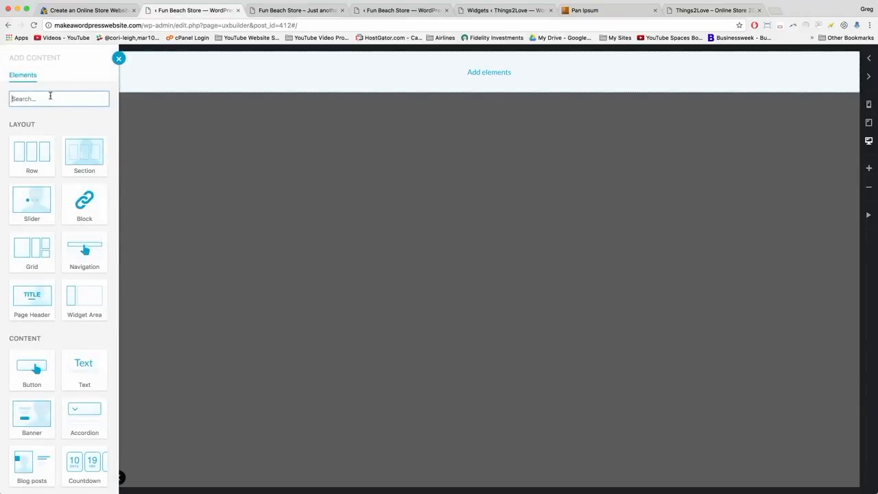
pyautogui.click(77, 364)
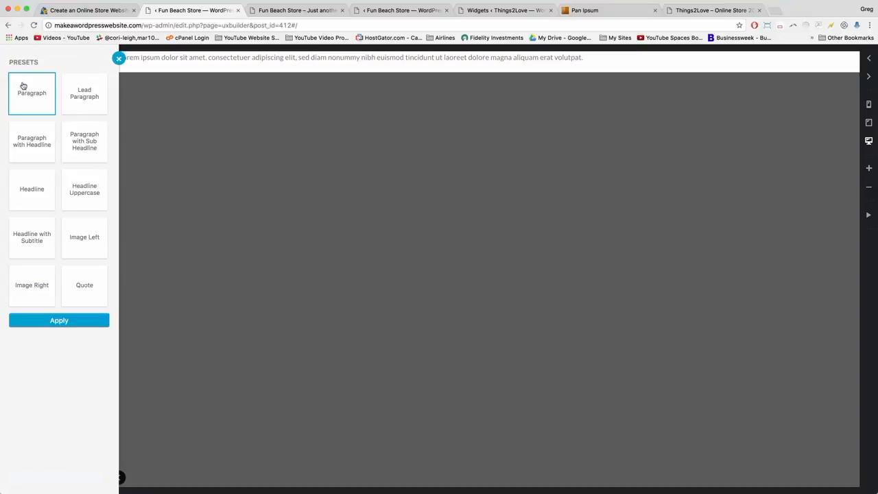
pyautogui.click(60, 321)
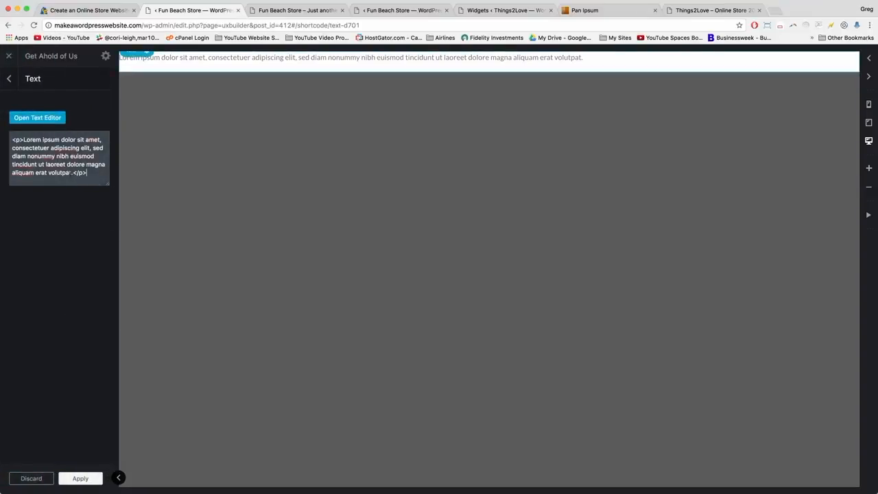
pyautogui.moveTo(73, 172); pyautogui.dragTo(24, 139)
pyautogui.press('BackSpace')
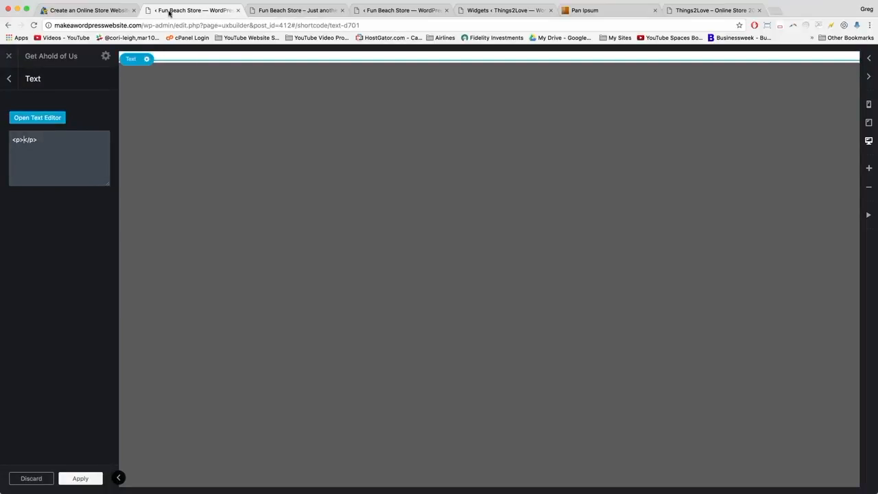
# Copy the phone icon from the reference store footer and enter it with the phone number.
pyautogui.click(717, 10)
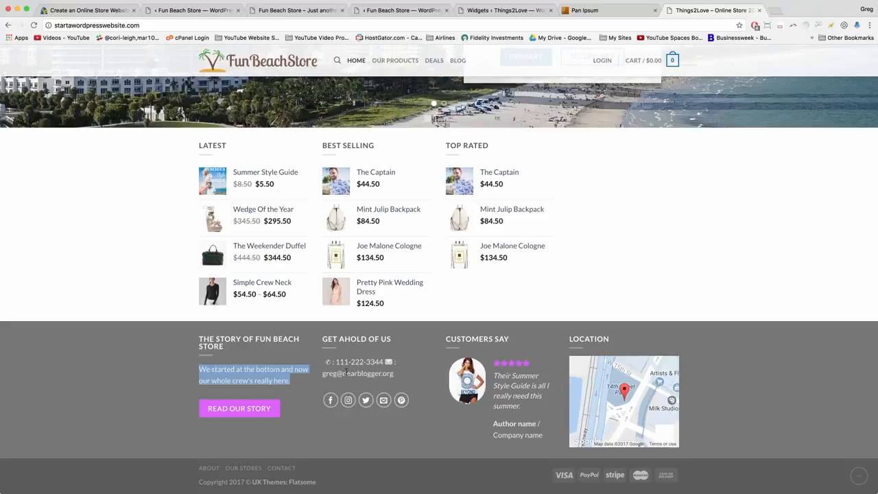
pyautogui.click(347, 372)
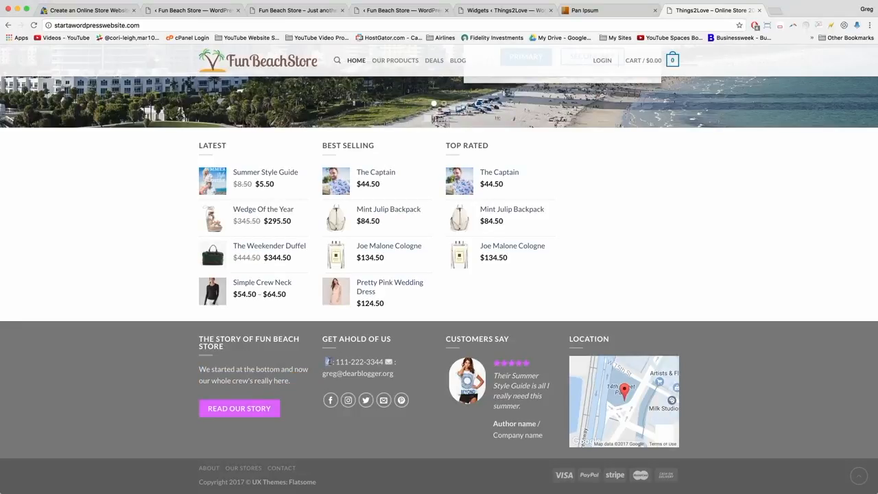
pyautogui.rightClick(328, 362)
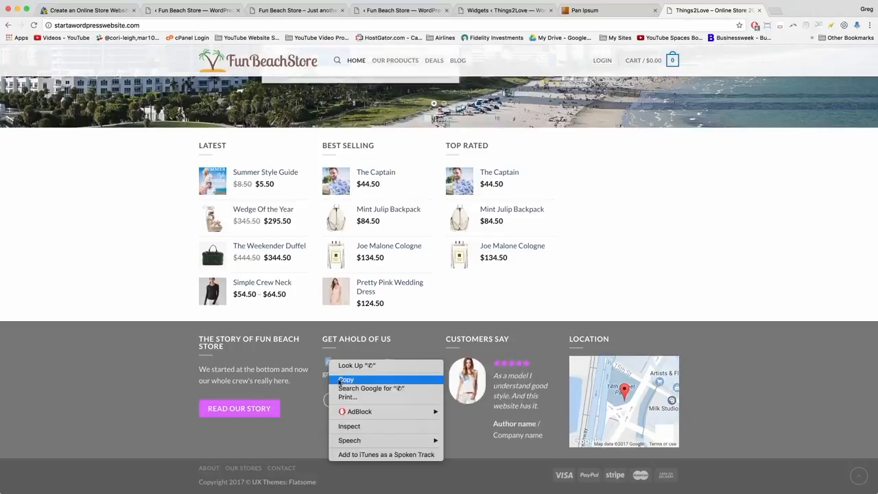
pyautogui.press('Escape')
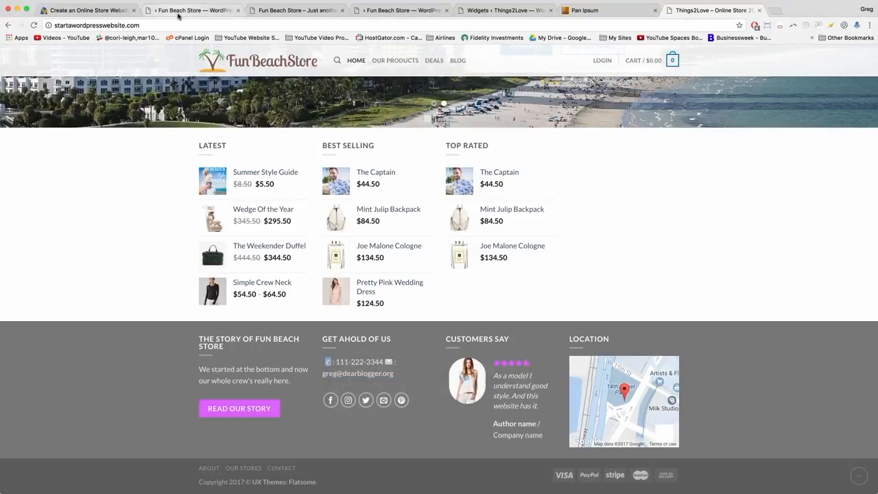
pyautogui.click(178, 12)
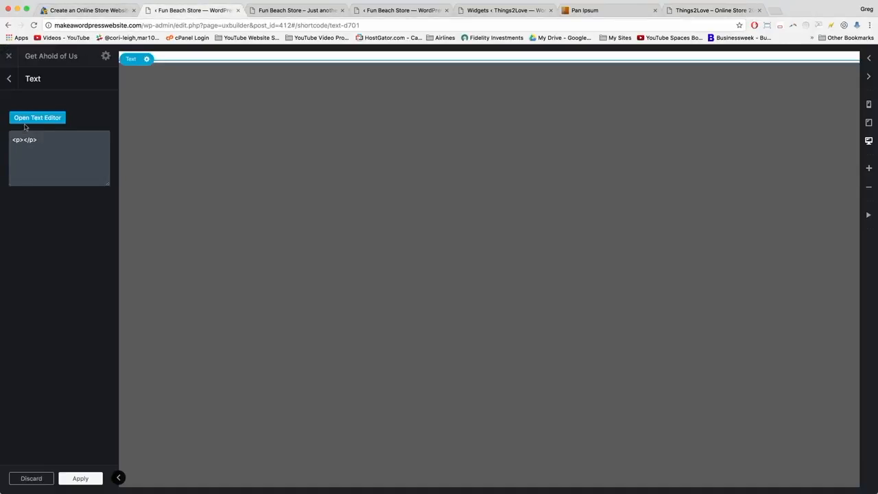
pyautogui.click(24, 140)
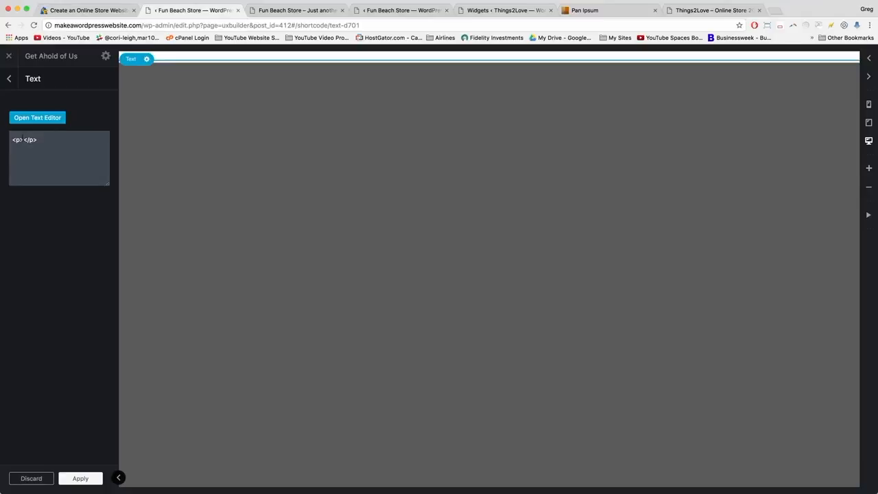
pyautogui.write('C 111')
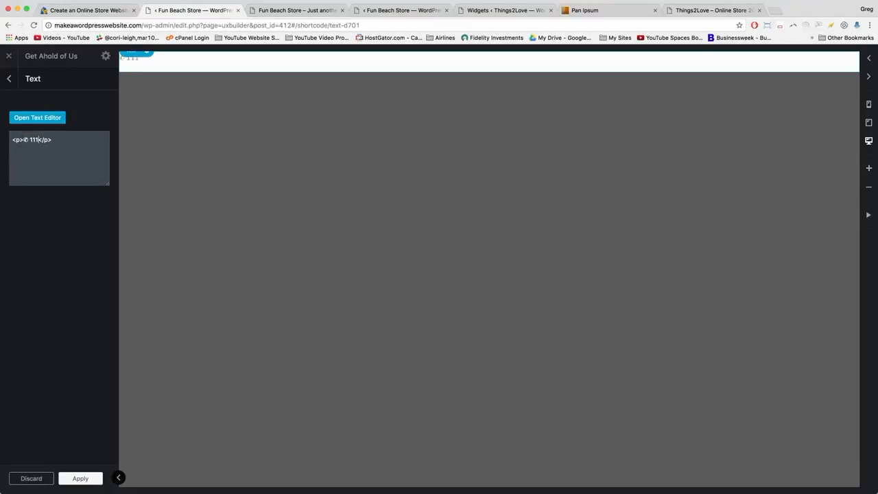
pyautogui.write('-222-3344')
# Add the envelope icon and the support e-mail address to the text, then apply.
pyautogui.click(717, 10)
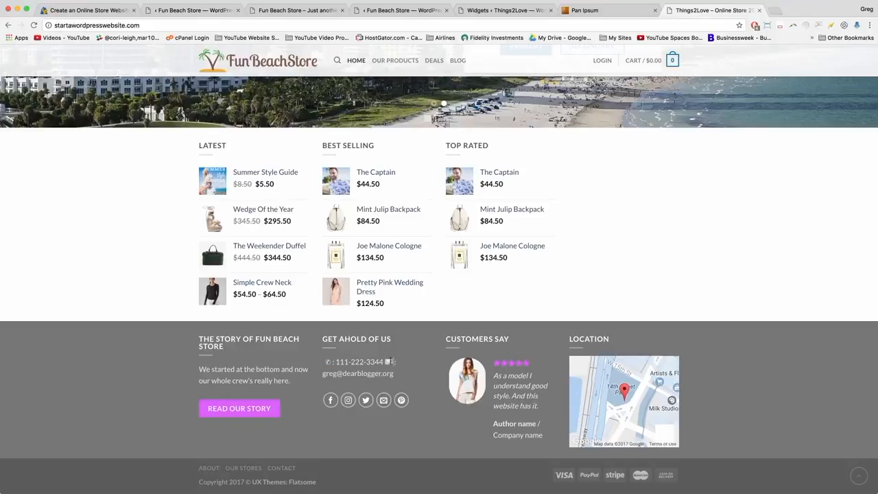
pyautogui.rightClick(386, 362)
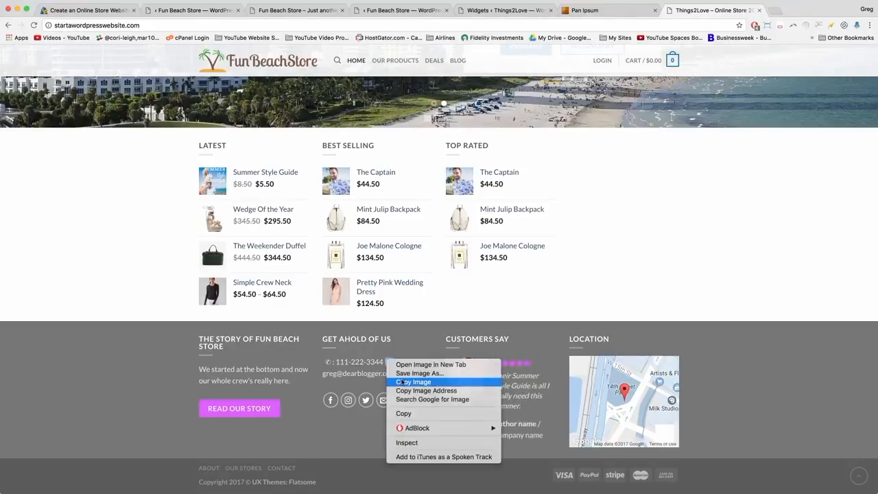
pyautogui.click(405, 380)
pyautogui.click(89, 10)
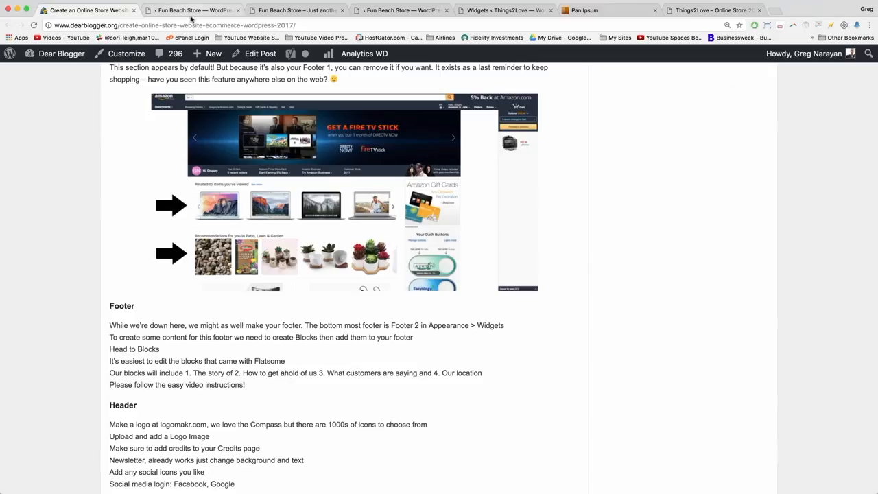
pyautogui.click(193, 10)
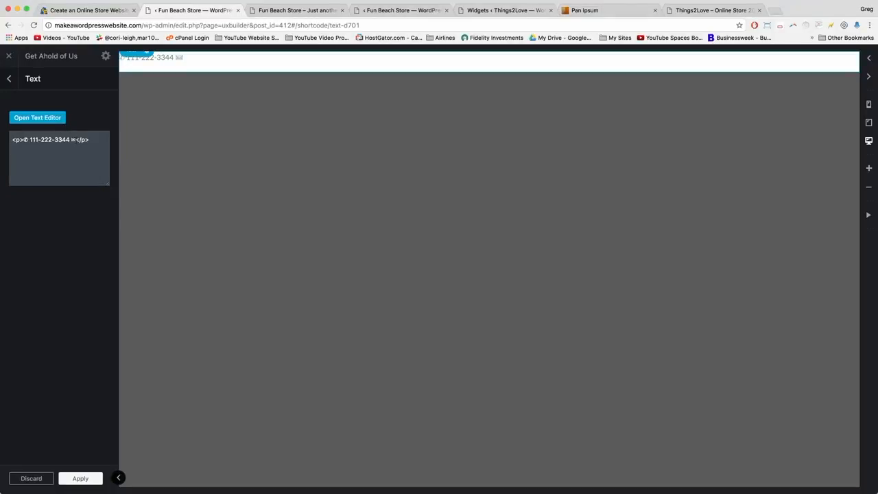
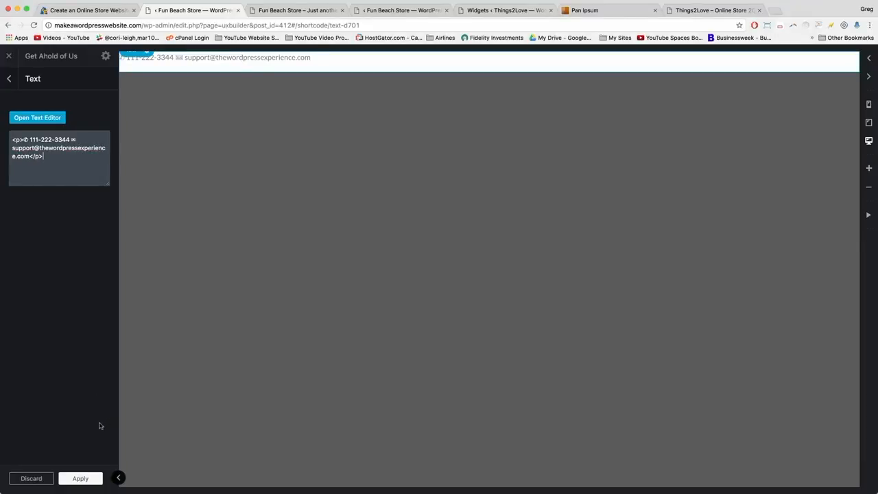
pyautogui.click(91, 478)
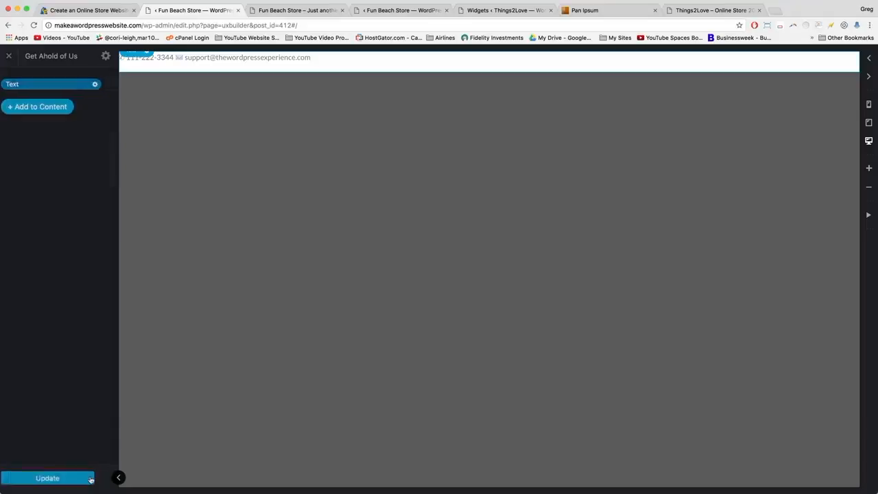
# Add a Share Icons element under the phone and email line, scaled to 133%.
pyautogui.click(56, 104)
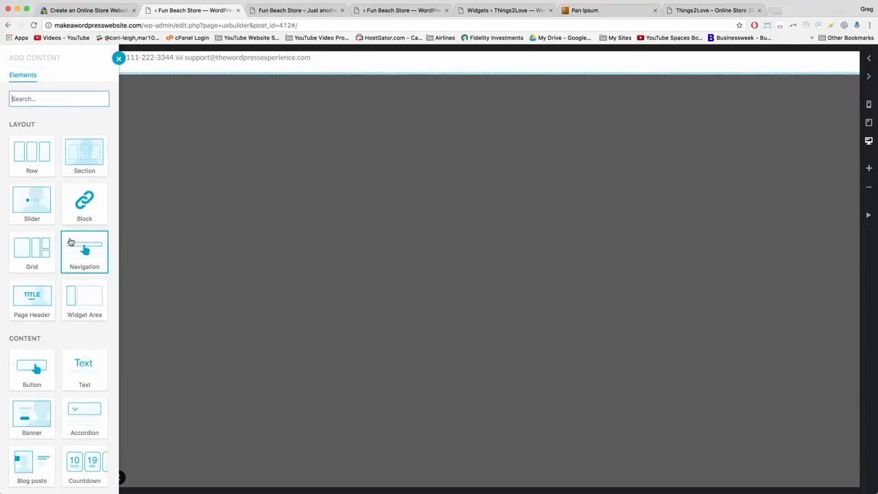
pyautogui.scroll(-5, 71, 242)
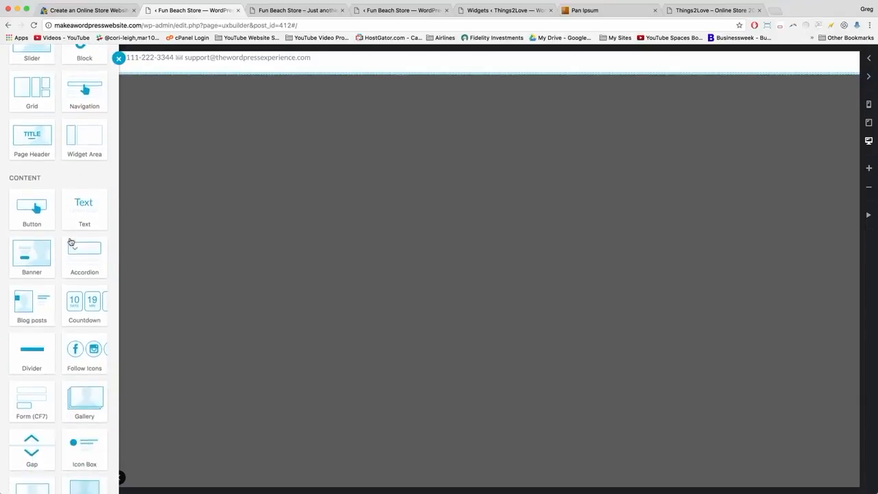
pyautogui.scroll(-7, 70, 243)
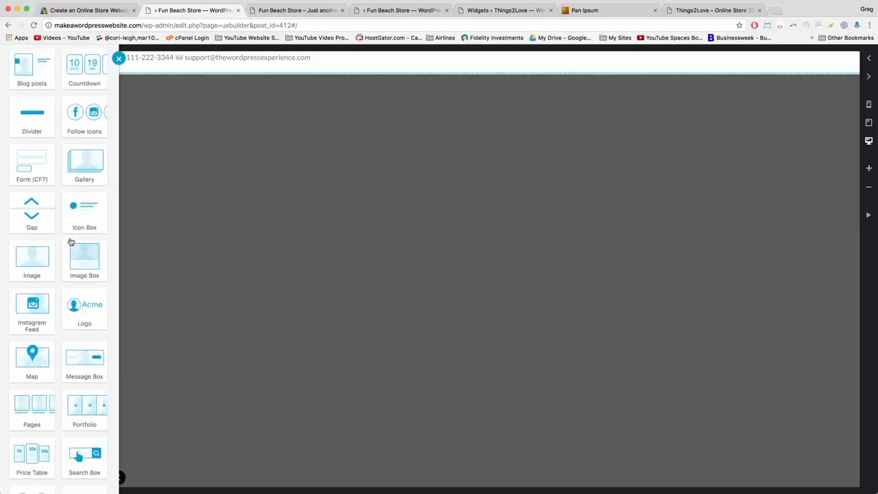
pyautogui.scroll(-1, 70, 242)
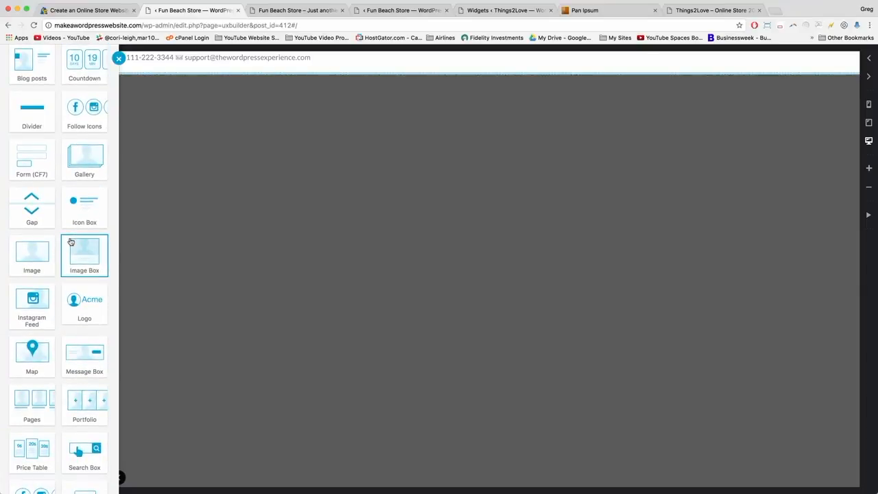
pyautogui.scroll(-6, 70, 242)
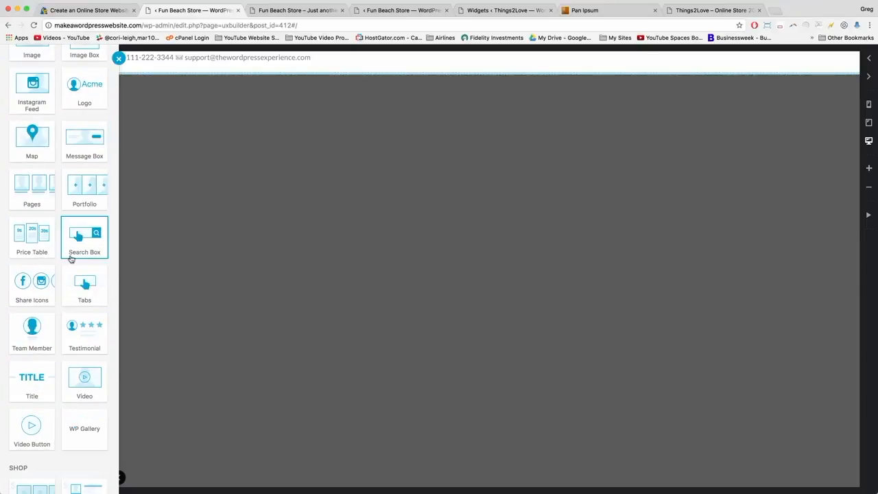
pyautogui.click(36, 285)
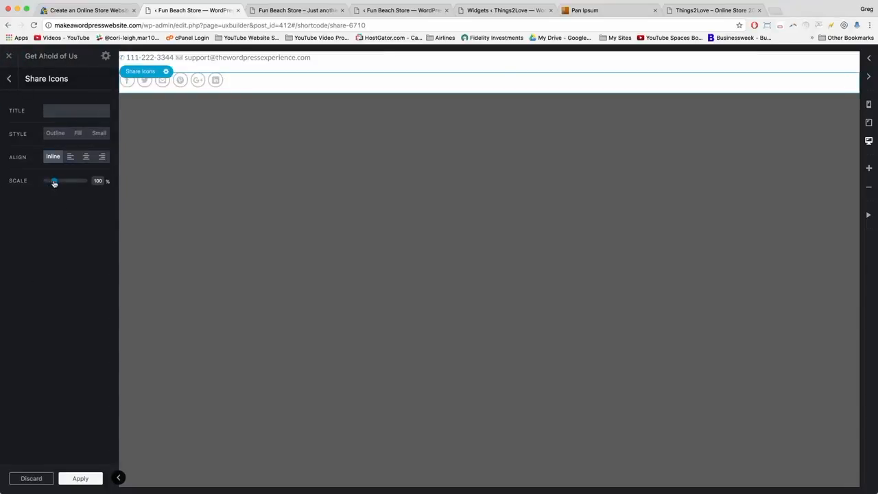
pyautogui.moveTo(54, 183); pyautogui.dragTo(59, 183)
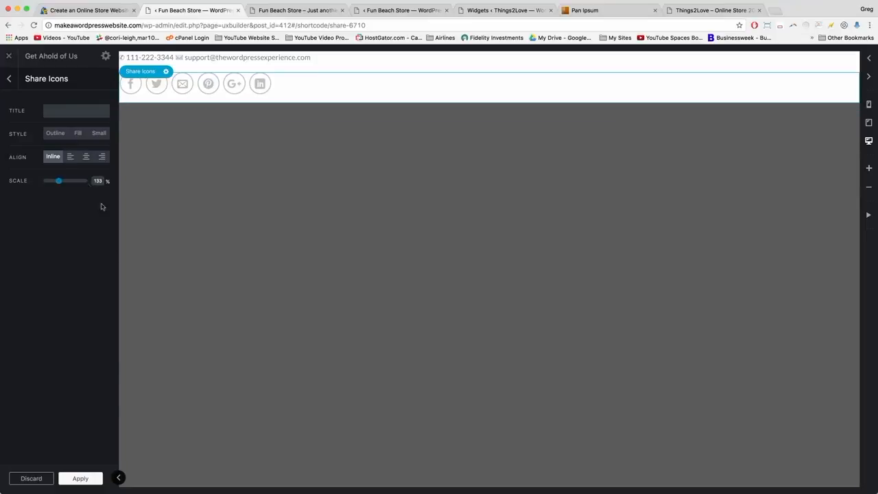
pyautogui.click(81, 478)
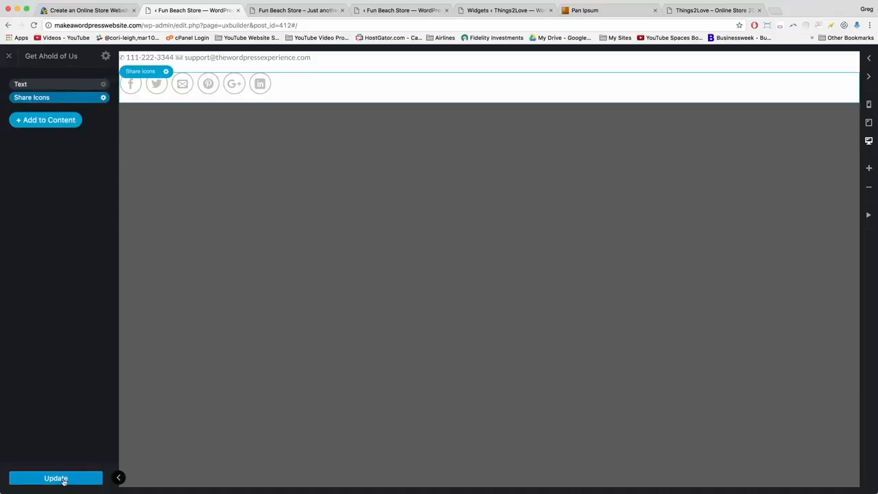
# Save the Get Ahold of Us block and reload the store front page.
pyautogui.click(63, 481)
pyautogui.hotkey('ctrl', 'Tab')
pyautogui.click(34, 25)
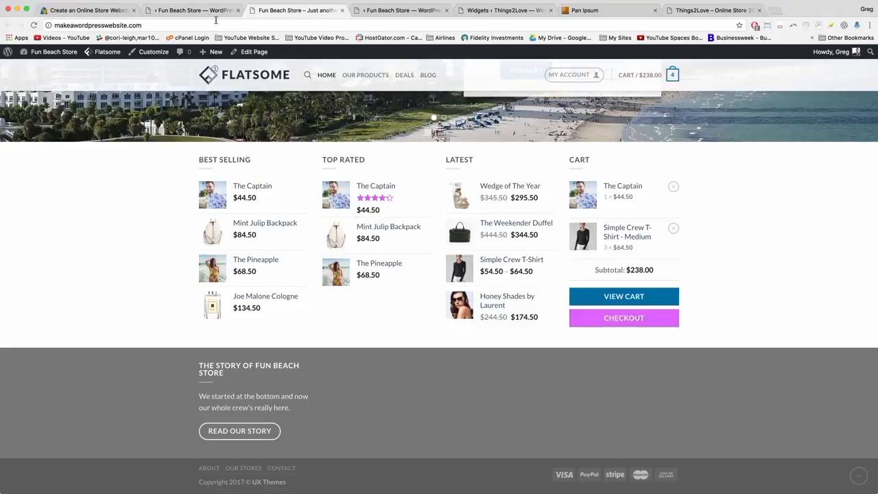
pyautogui.click(273, 24)
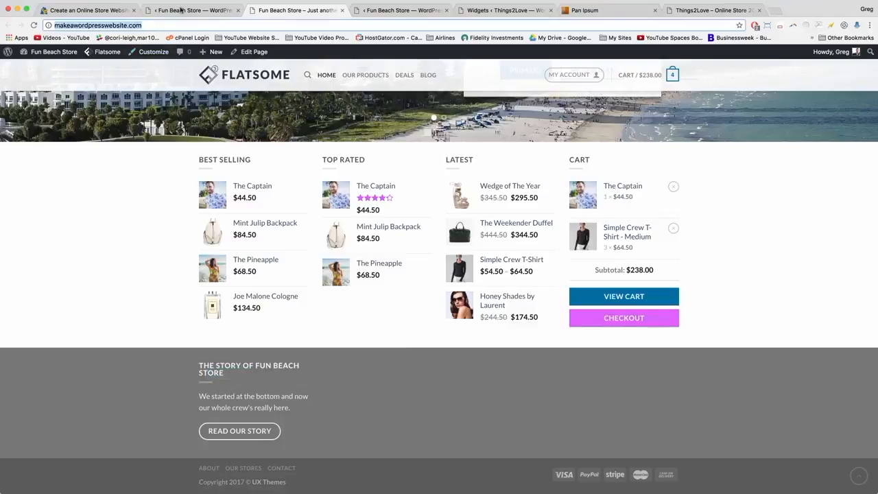
# Open the admin-bar Dashboard link in a new tab from the store front page.
pyautogui.click(210, 12)
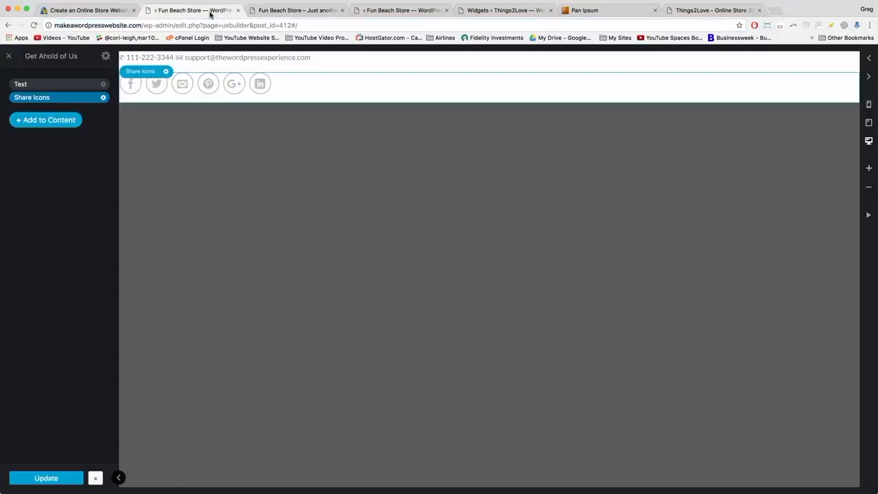
pyautogui.click(303, 13)
pyautogui.rightClick(48, 62)
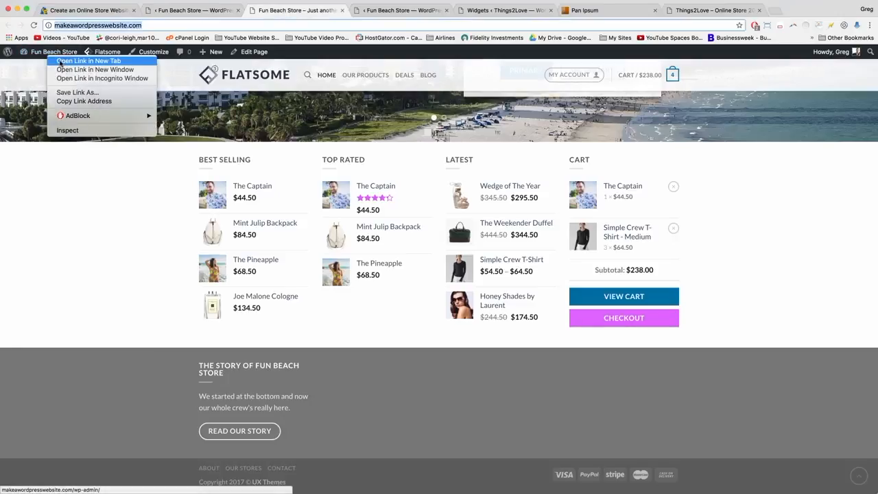
pyautogui.click(69, 62)
# Move the Dashboard tab to second place and open Appearance > Widgets.
pyautogui.click(405, 12)
pyautogui.moveTo(405, 12); pyautogui.dragTo(231, 12)
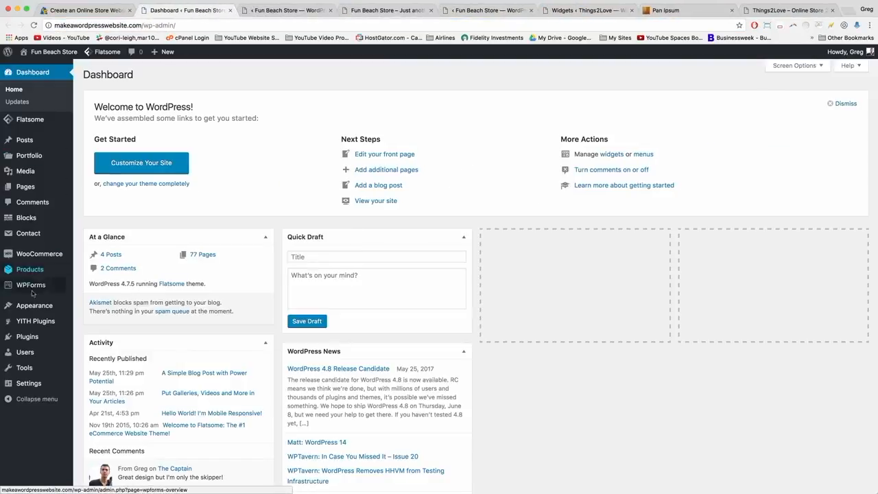
pyautogui.moveTo(36, 306)
pyautogui.click(105, 332)
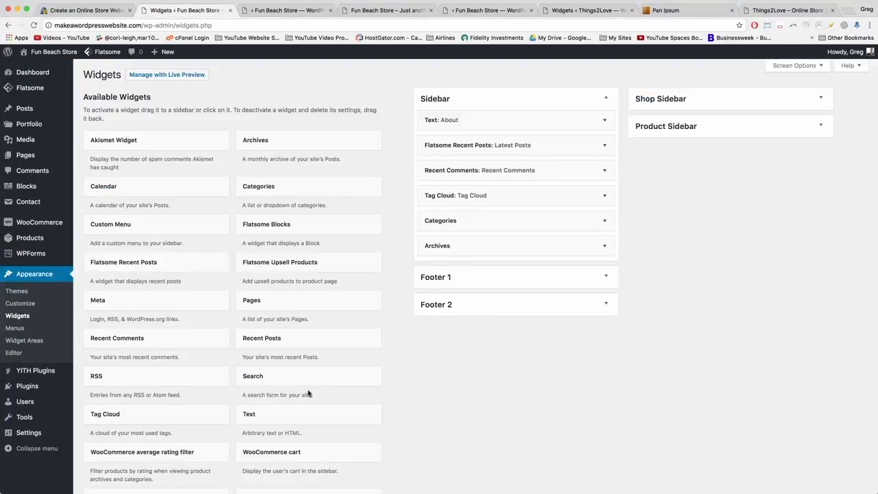
pyautogui.scroll(-5, 419, 314)
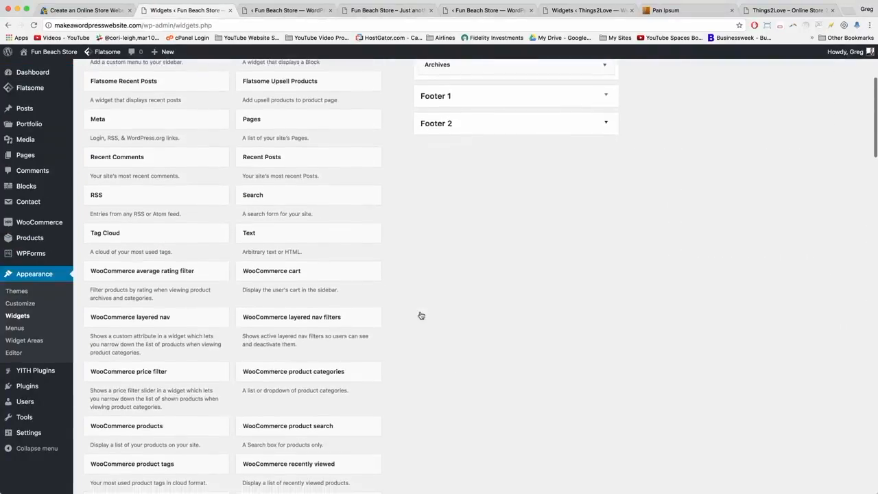
pyautogui.scroll(7, 421, 315)
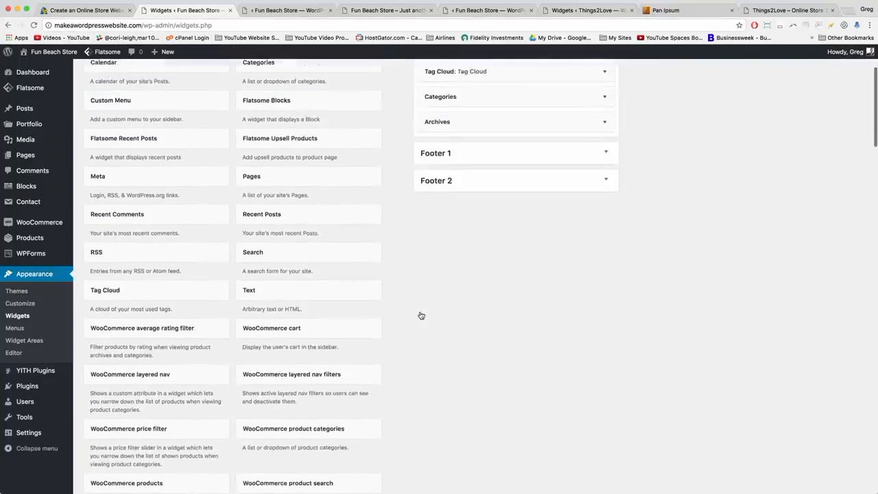
pyautogui.scroll(2, 422, 315)
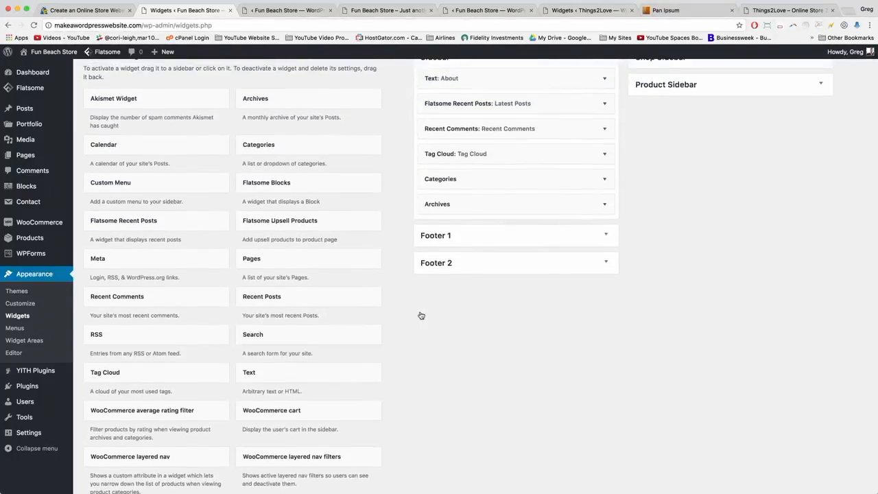
pyautogui.scroll(2, 421, 315)
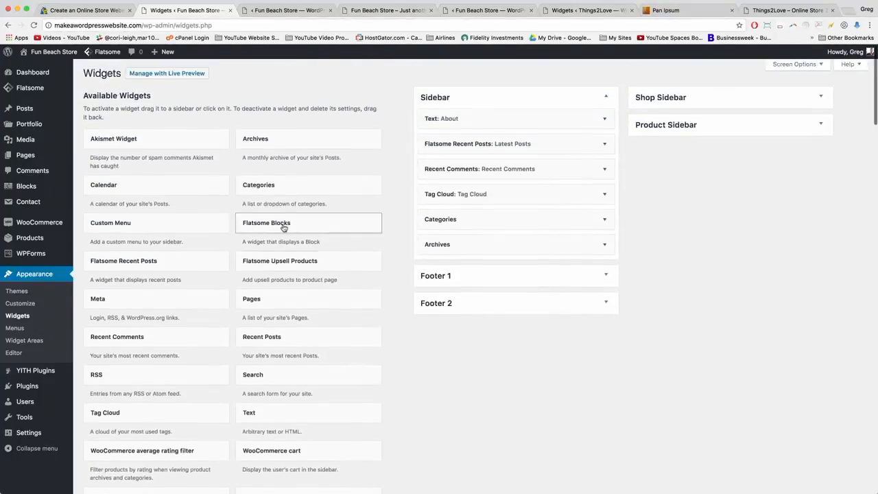
# Add a Flatsome Blocks widget to Footer 2 showing the Get Ahold of Us block.
pyautogui.click(283, 227)
pyautogui.click(258, 296)
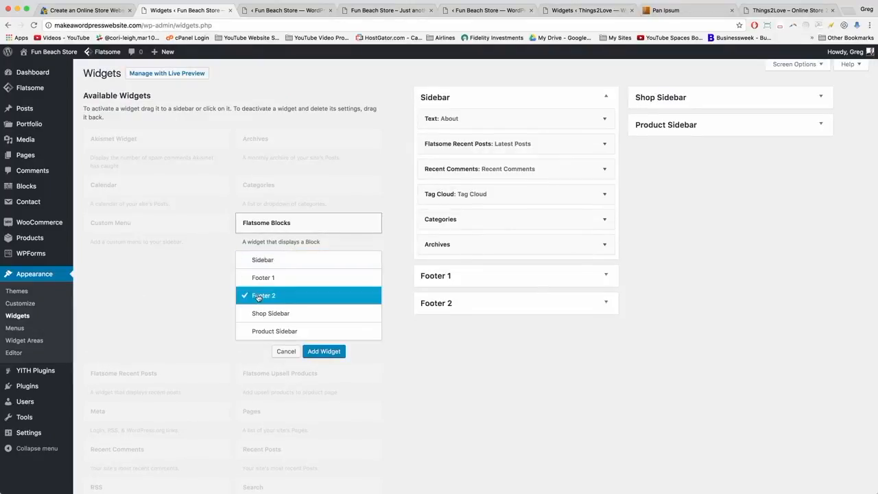
pyautogui.click(324, 351)
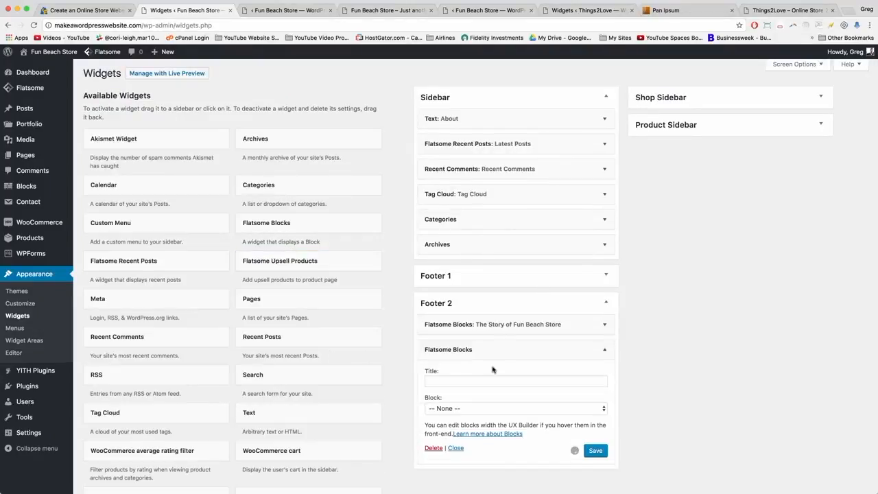
pyautogui.scroll(-2, 567, 372)
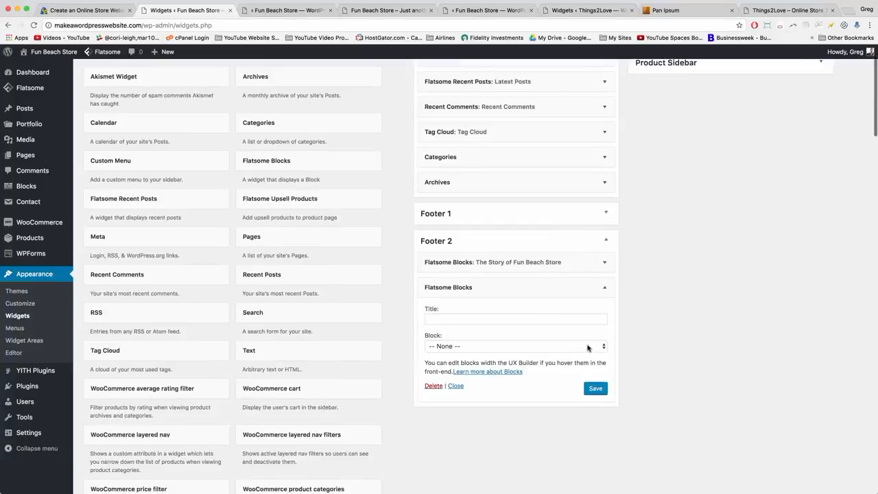
pyautogui.click(589, 348)
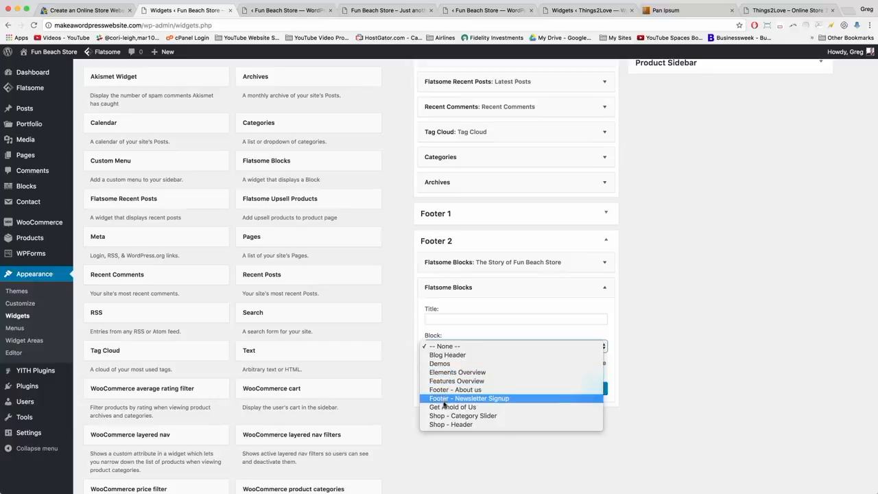
pyautogui.click(470, 407)
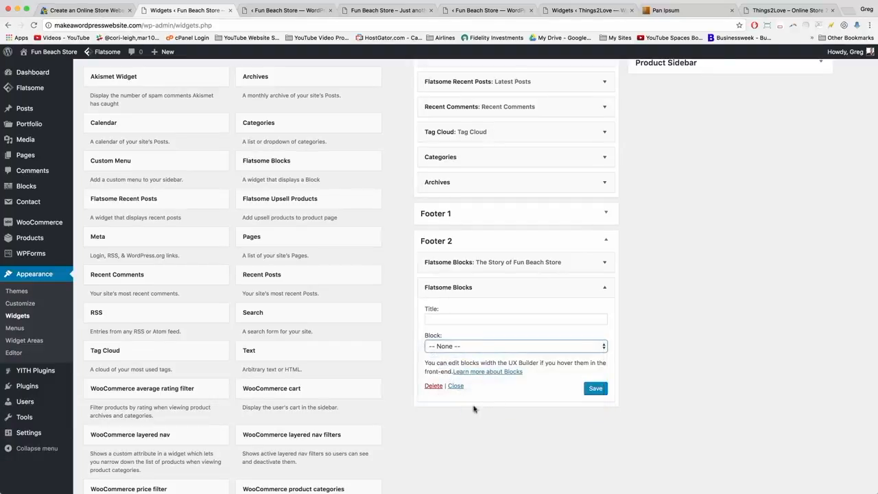
# Title the widget 'Get Ahold of Us' and save it.
pyautogui.click(475, 319)
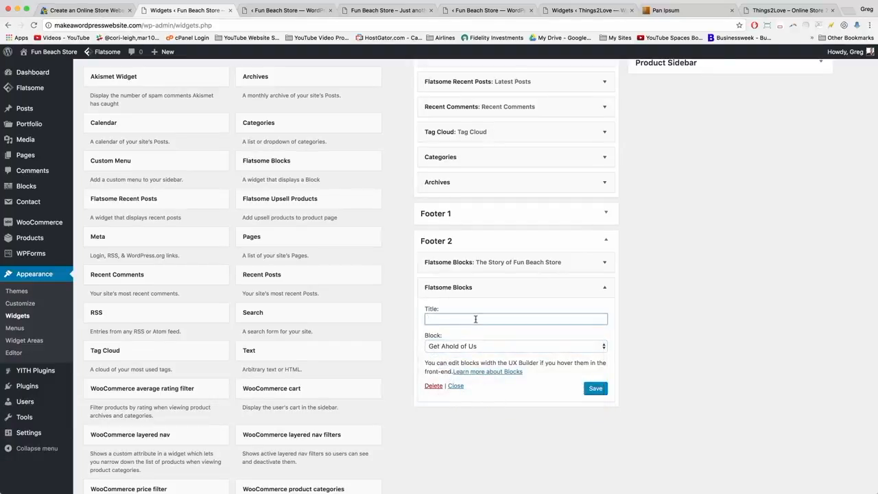
pyautogui.write('Get Ahold Of Us')
pyautogui.click(464, 320)
pyautogui.press('BackSpace')
pyautogui.write('of Us')
pyautogui.click(595, 389)
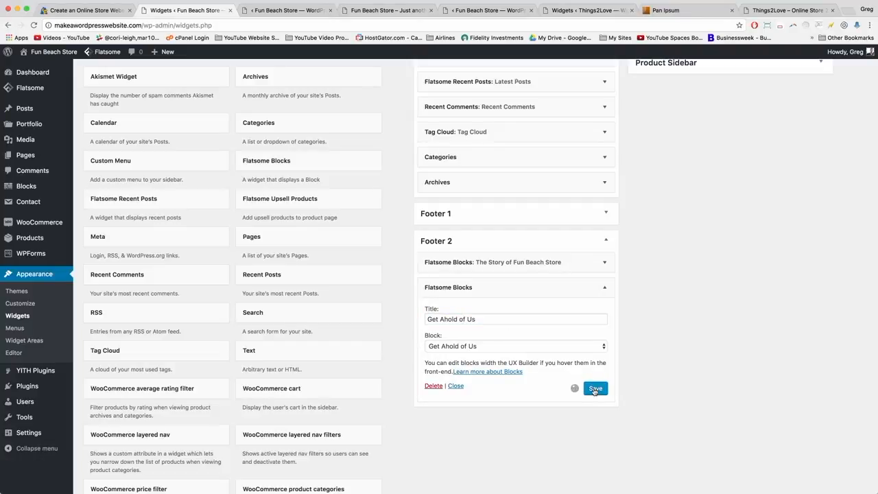
# Collapse the saved widget and return to the store front page's address bar.
pyautogui.click(605, 289)
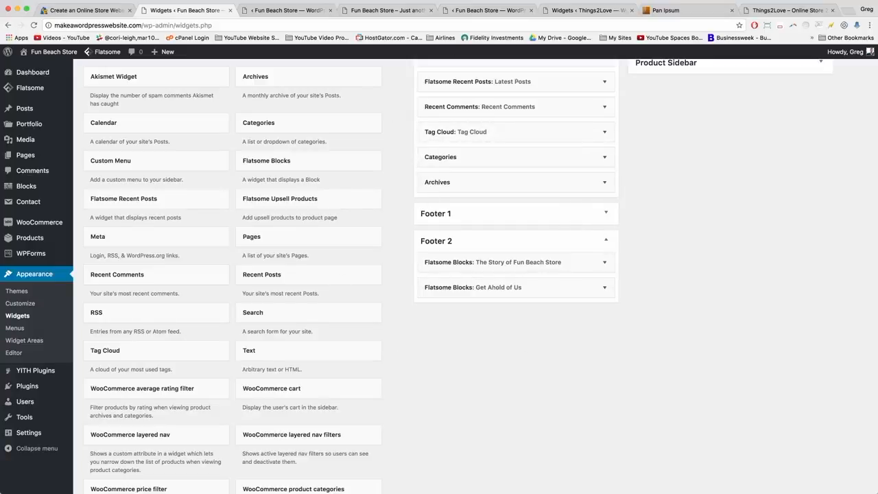
pyautogui.click(289, 9)
pyautogui.click(365, 11)
pyautogui.click(365, 24)
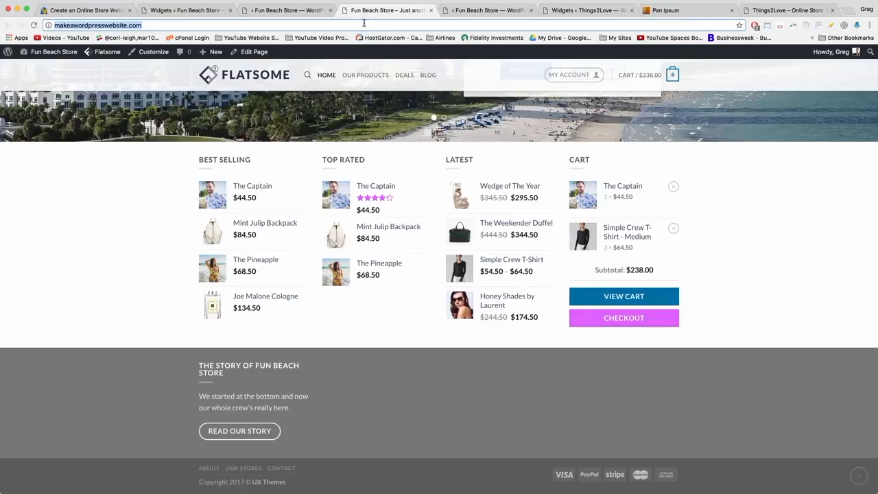
# Reload the store to check the new Get Ahold of Us footer column, then return to the builder.
pyautogui.press('Return')
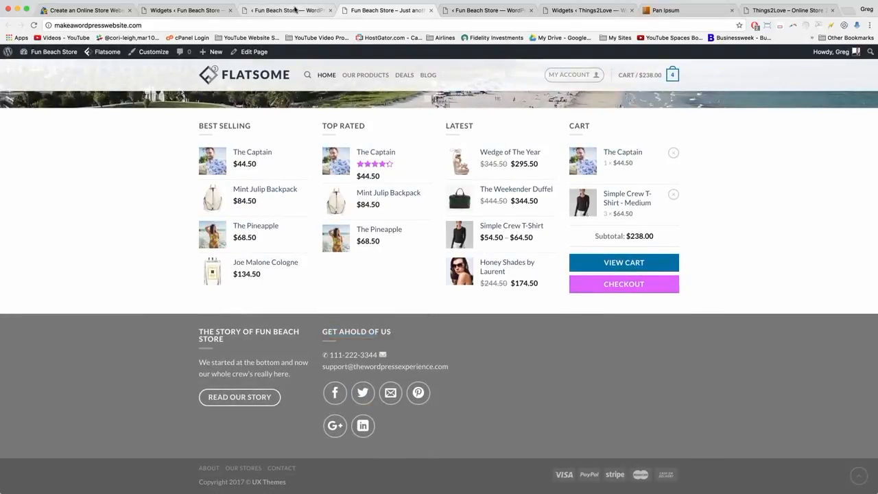
pyautogui.moveTo(380, 354)
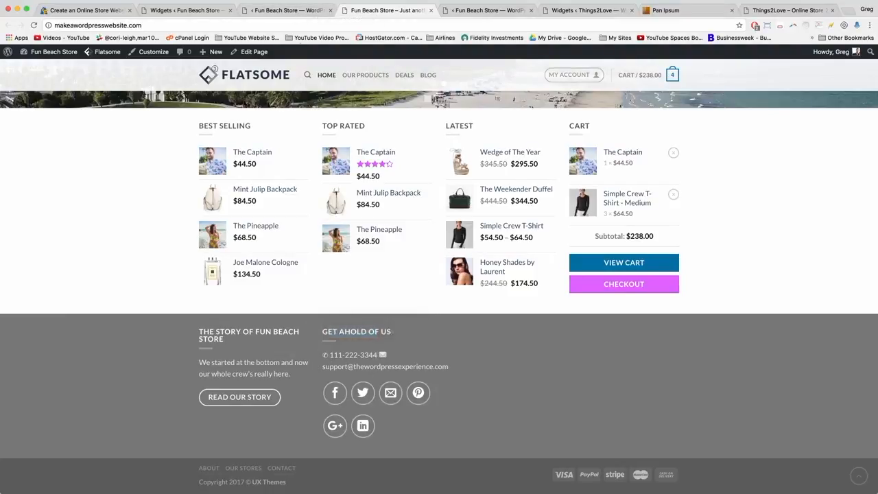
pyautogui.click(292, 11)
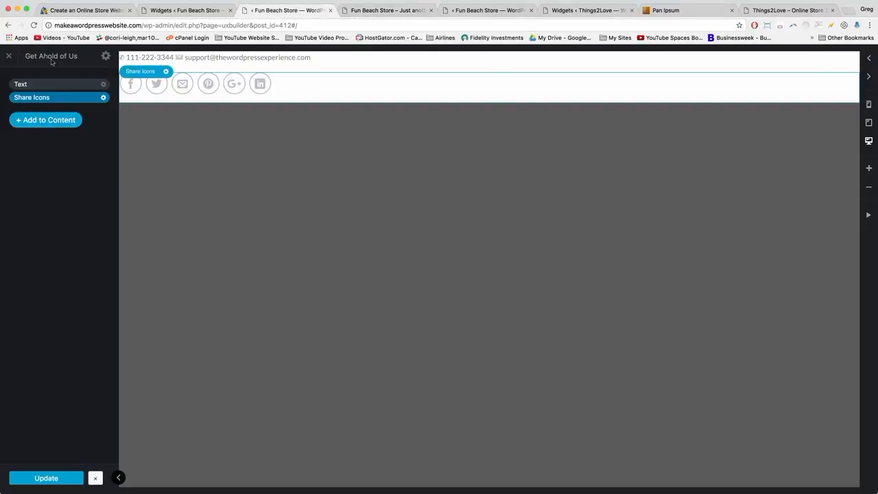
# Set the Share Icons scale to 100%.
pyautogui.click(274, 88)
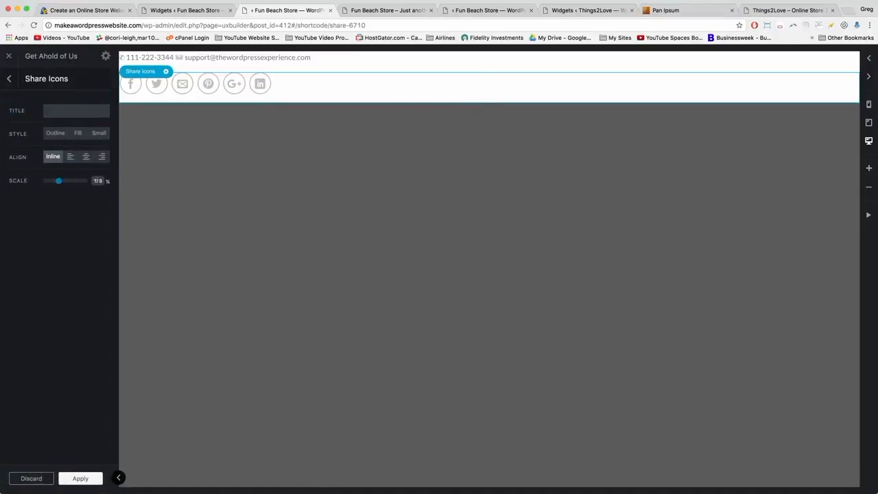
pyautogui.doubleClick(98, 181)
pyautogui.write('100')
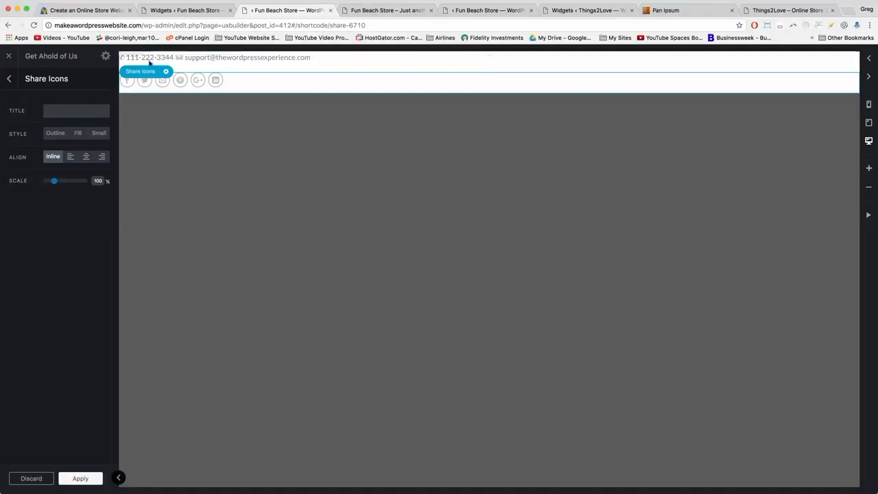
# Split phone and email onto separate lines with a <br>, add colons after the icons, and save.
pyautogui.click(184, 59)
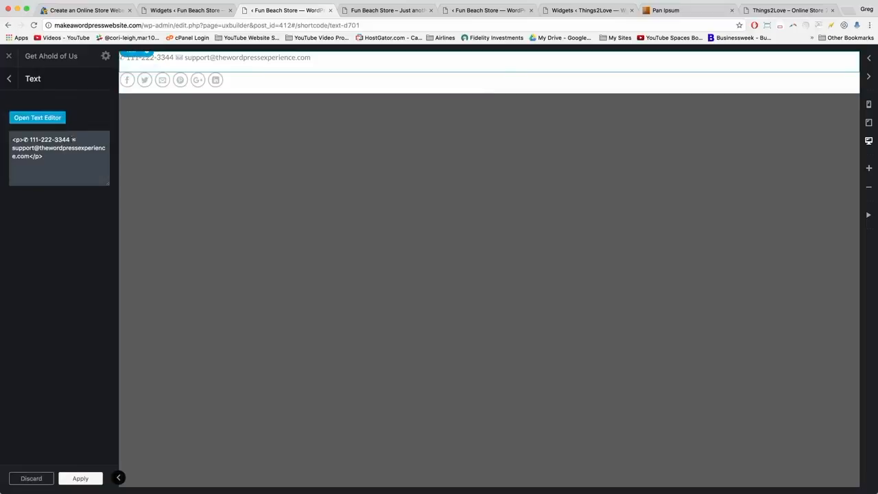
pyautogui.press('BackSpace')
pyautogui.write('<br')
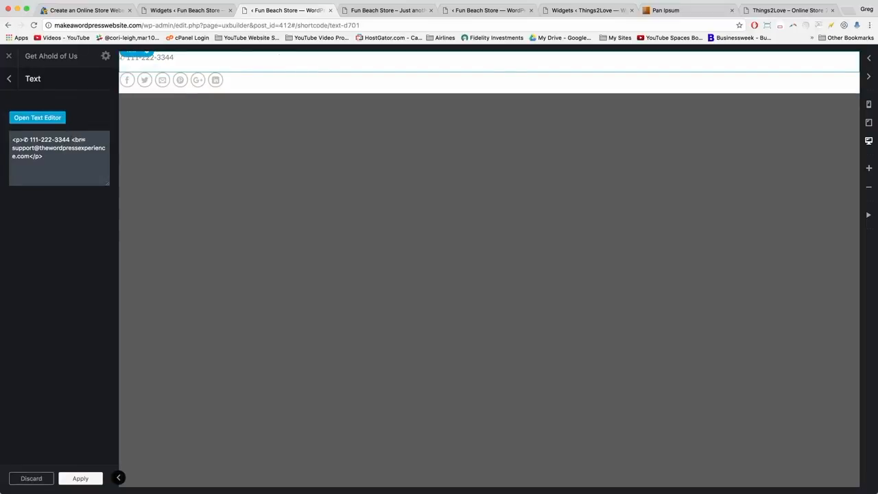
pyautogui.write('>')
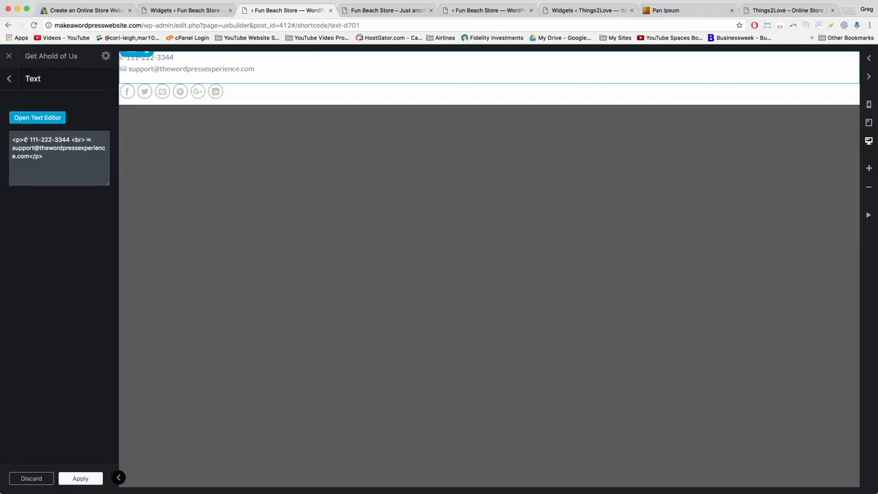
pyautogui.write(':')
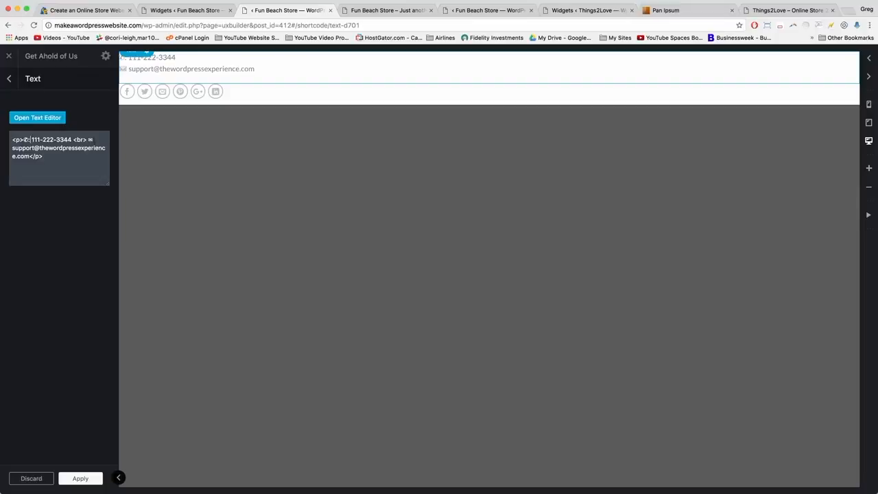
pyautogui.click(93, 141)
pyautogui.write(':')
pyautogui.click(92, 480)
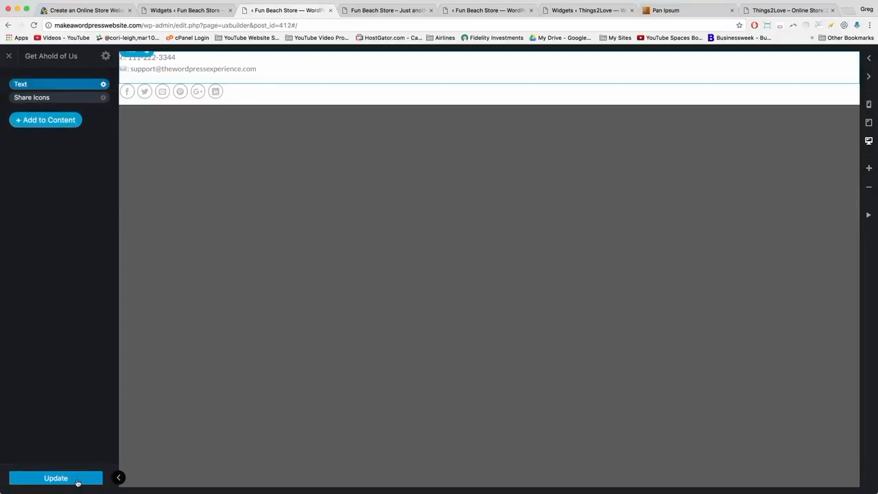
pyautogui.click(78, 481)
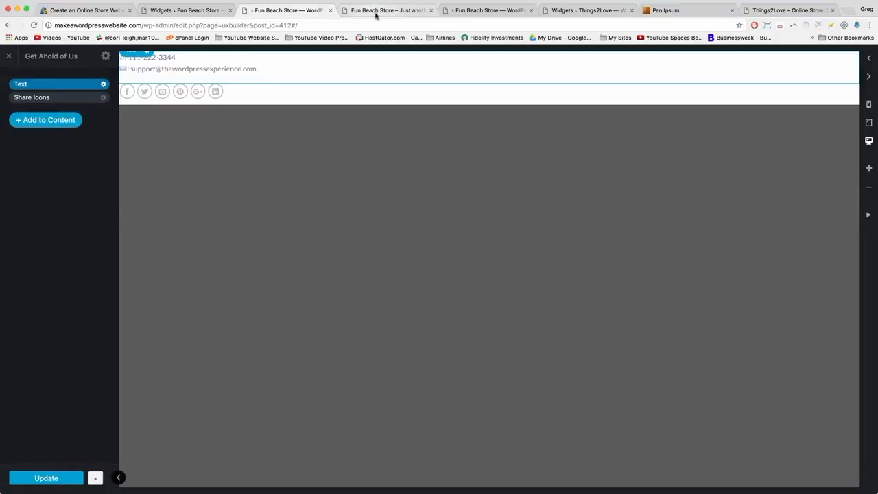
pyautogui.click(376, 13)
# Reload the live store to check the separated contact lines, then return to the builder tab.
pyautogui.click(240, 25)
pyautogui.press('Return')
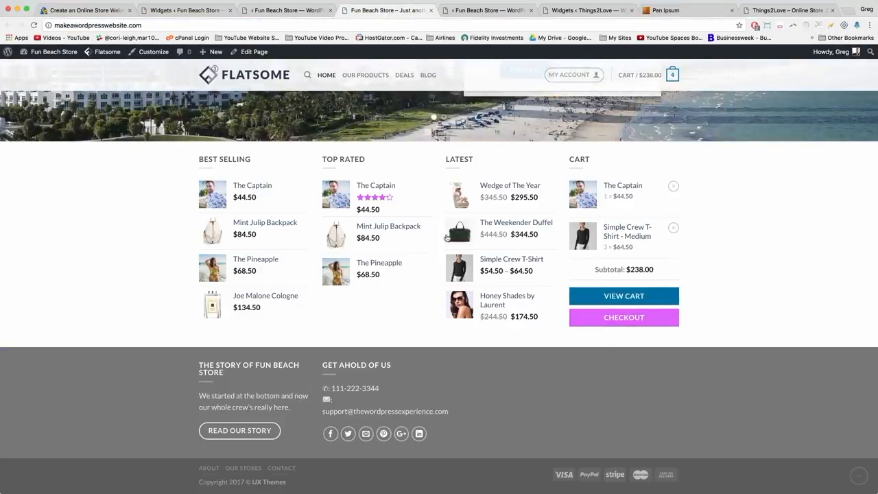
pyautogui.moveTo(367, 410)
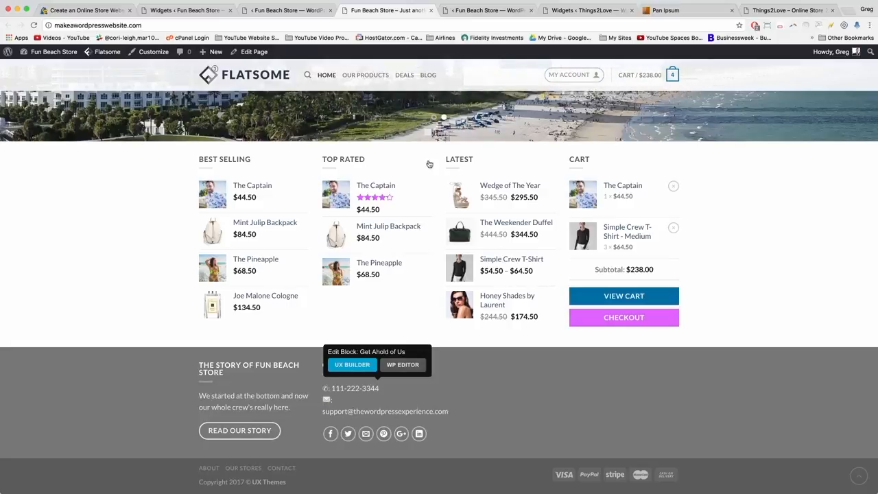
pyautogui.click(294, 13)
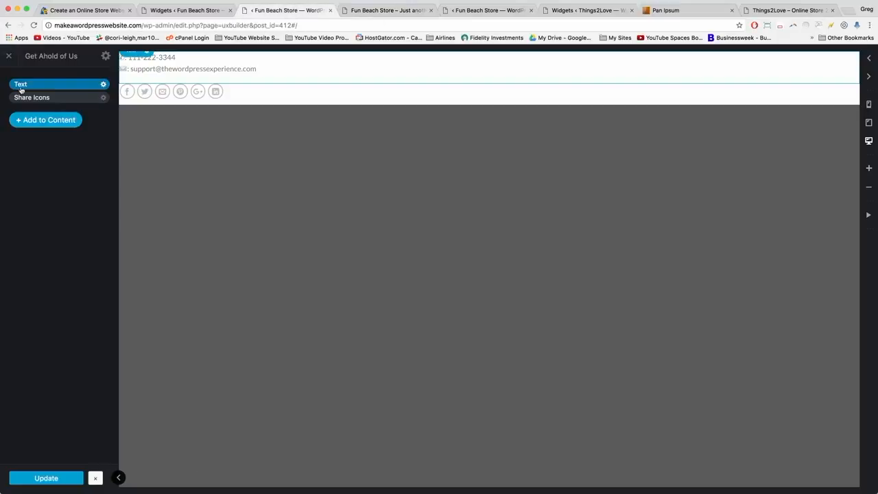
# Add a mailto link reading 'Email Us for Support' pointing to the support address.
pyautogui.click(196, 70)
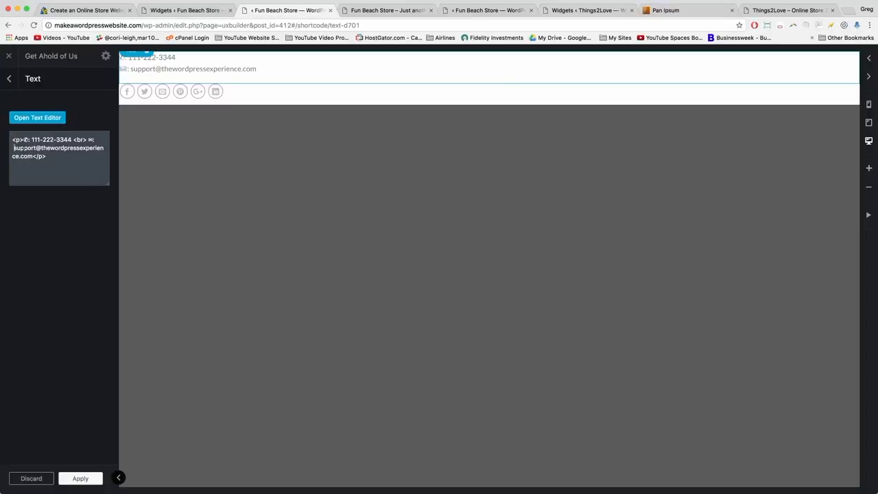
pyautogui.write('<')
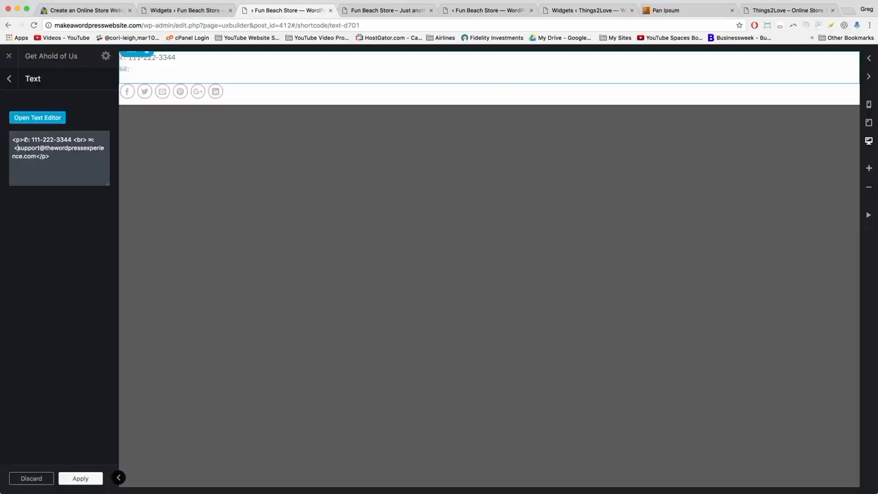
pyautogui.write('a')
pyautogui.write(' href')
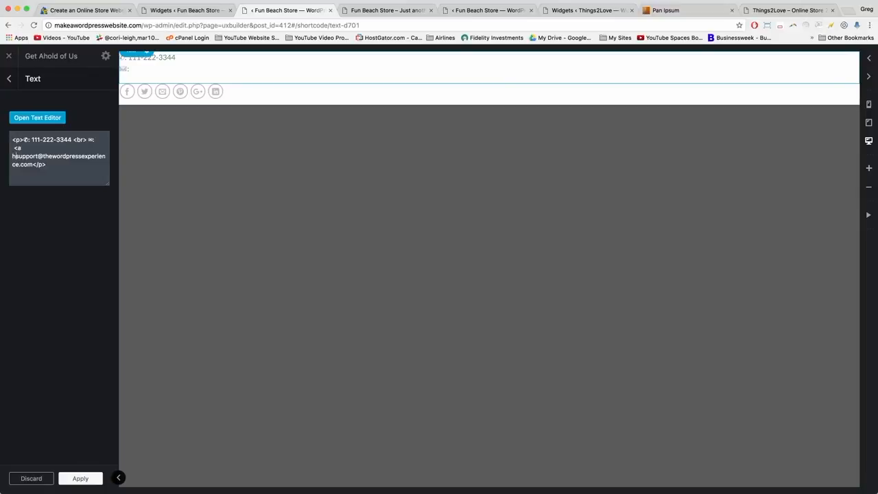
pyautogui.write('=')
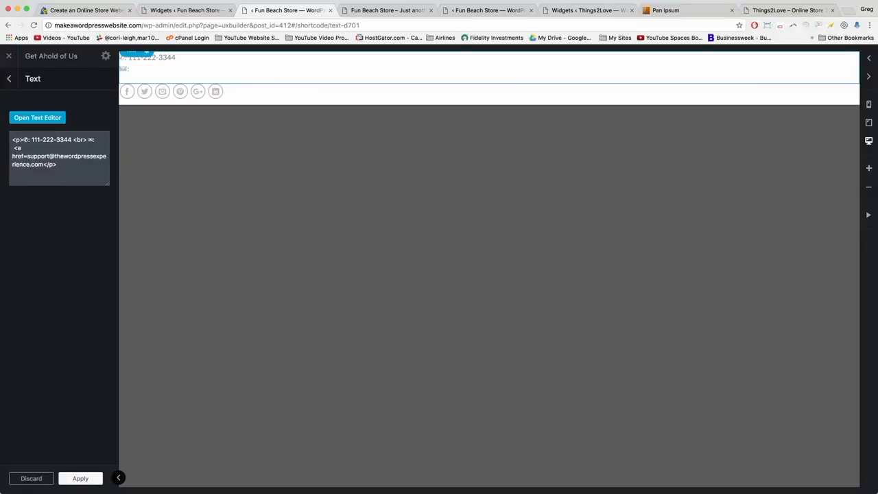
pyautogui.write('"mail')
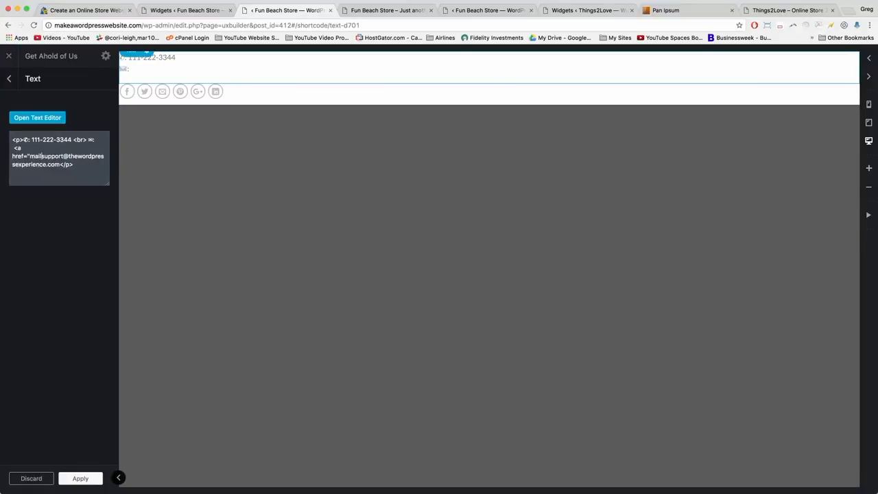
pyautogui.press('BackSpace')
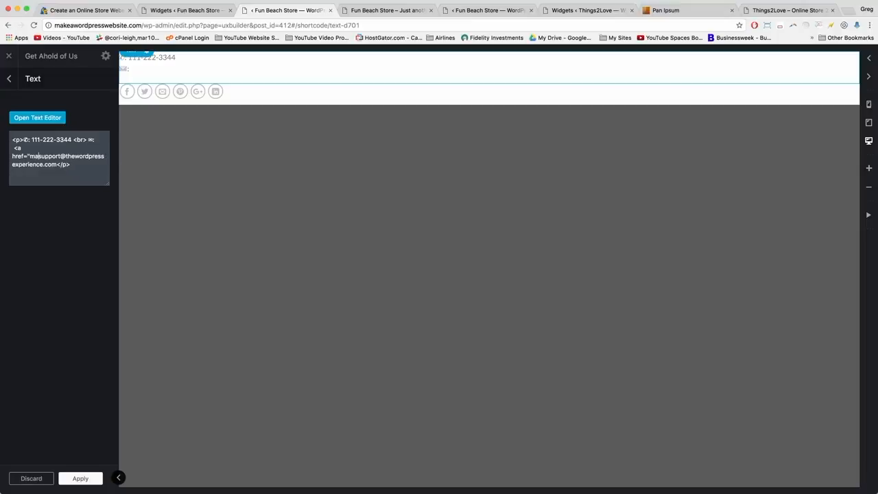
pyautogui.write('lto:')
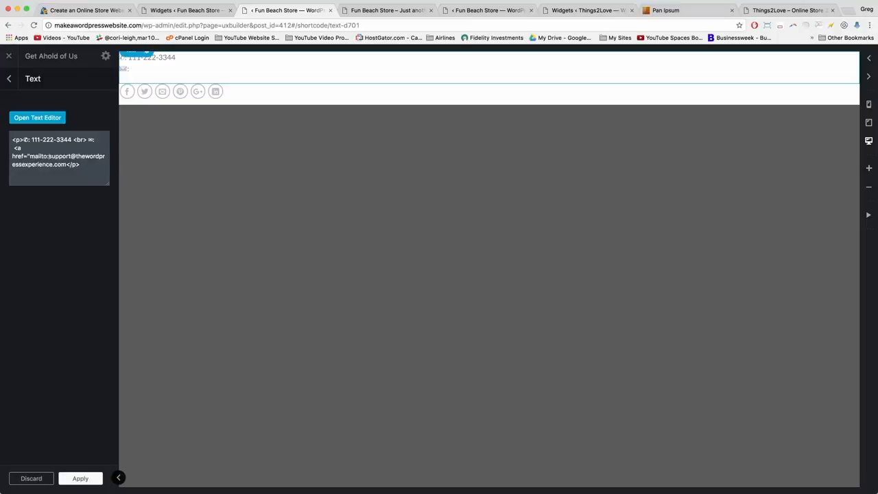
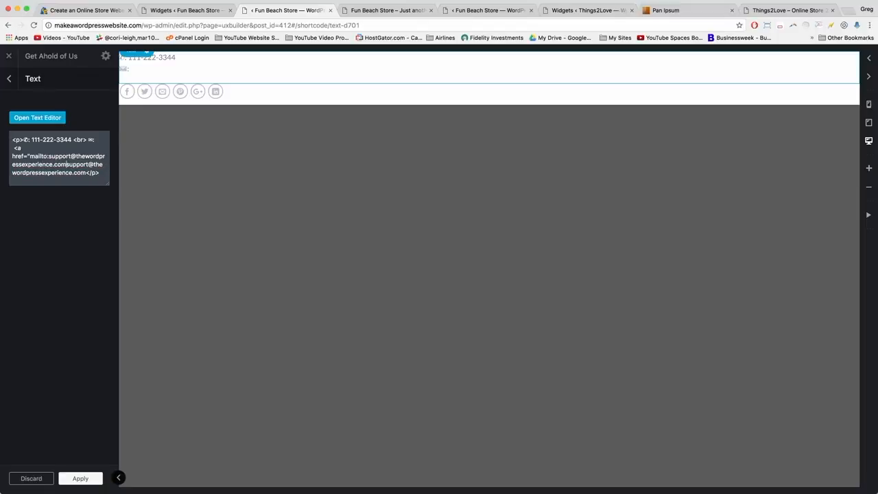
pyautogui.write('"')
pyautogui.write('>')
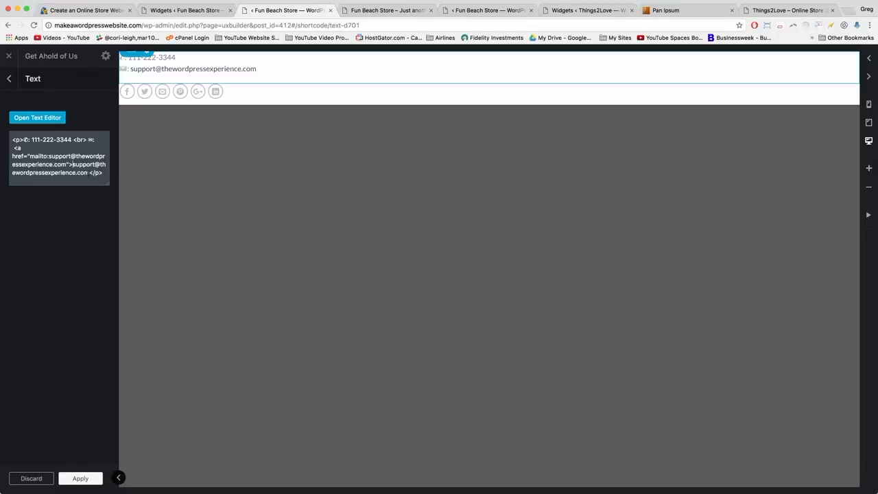
pyautogui.write('Email ')
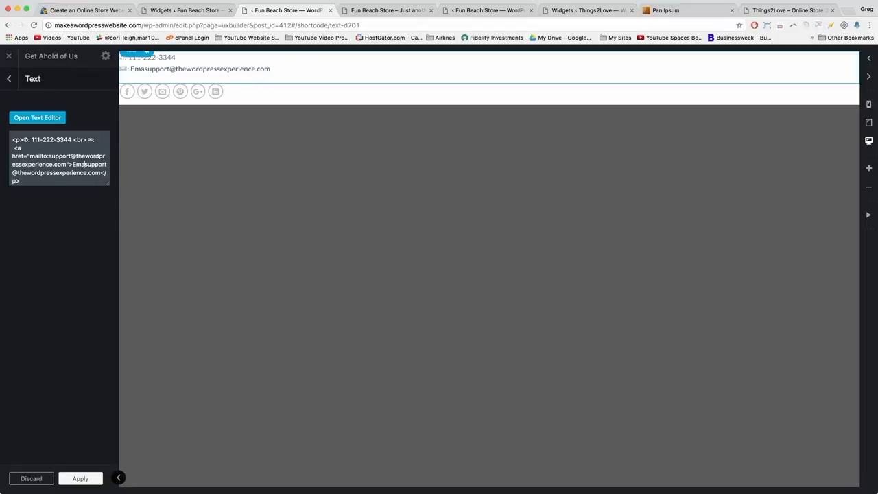
pyautogui.write('Us for ')
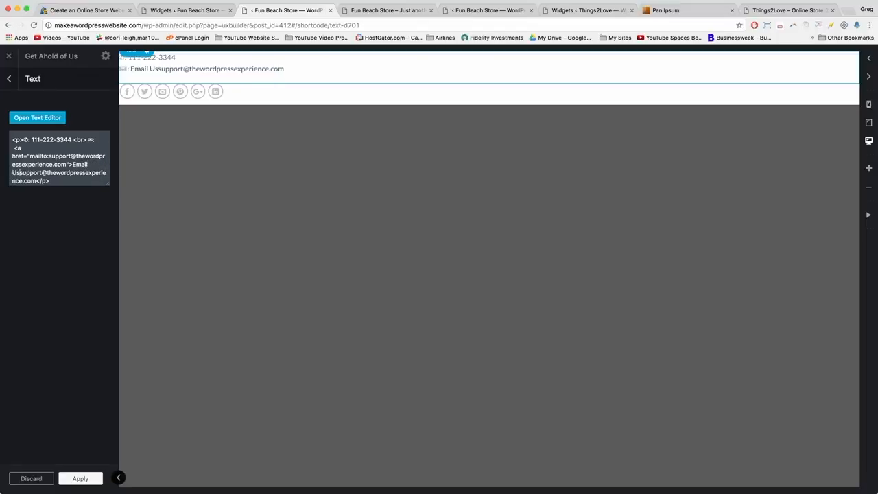
pyautogui.write('Support')
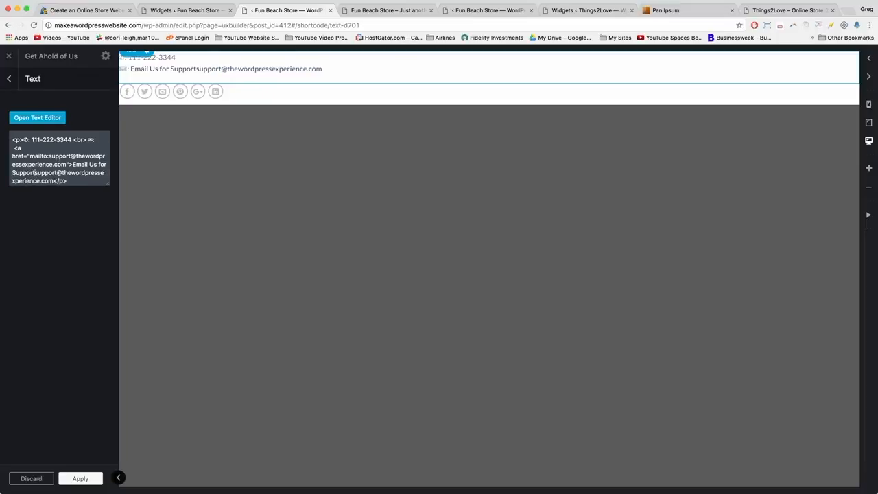
pyautogui.write('<')
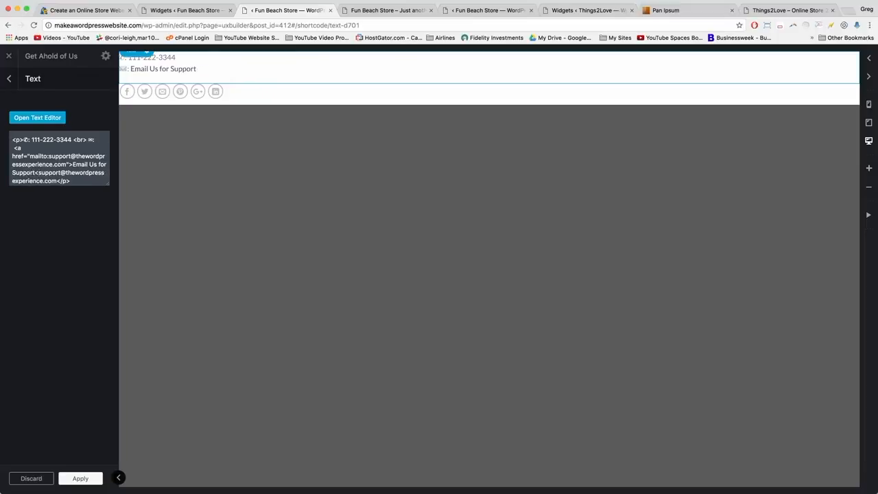
pyautogui.write('/a')
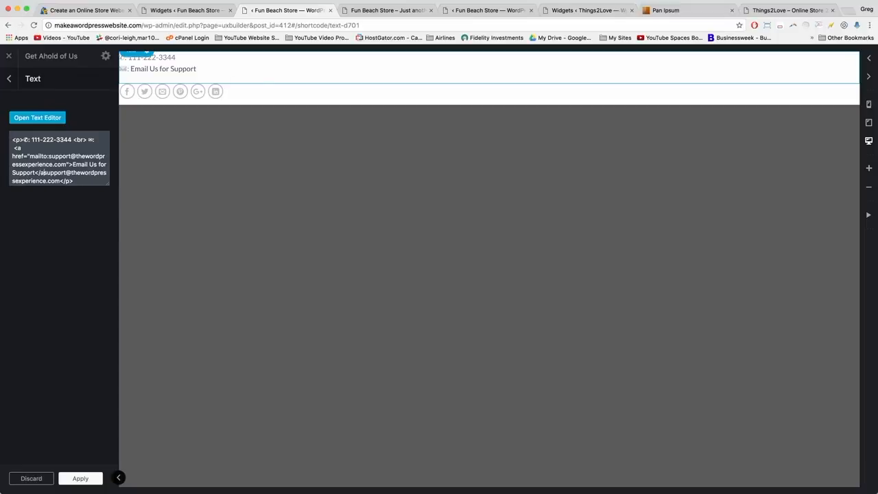
pyautogui.write('>')
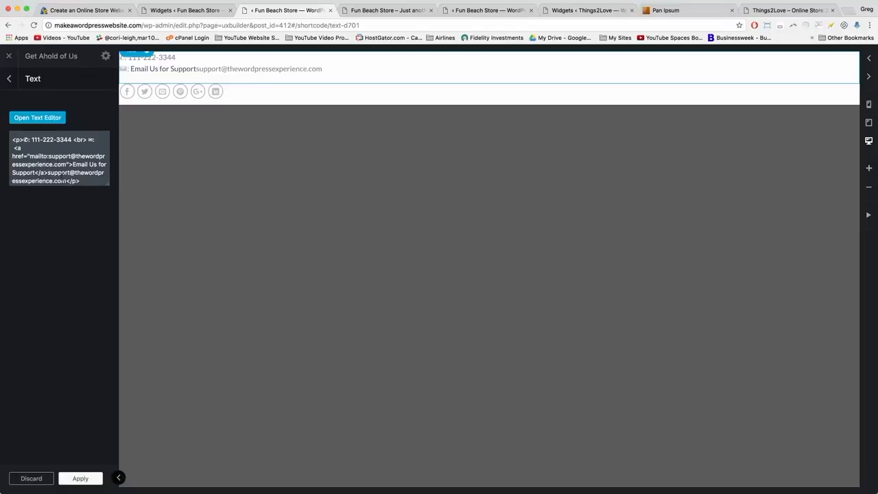
# Delete the leftover plain e-mail address after the link and close the text element.
pyautogui.moveTo(65, 180); pyautogui.dragTo(48, 172)
pyautogui.press('BackSpace')
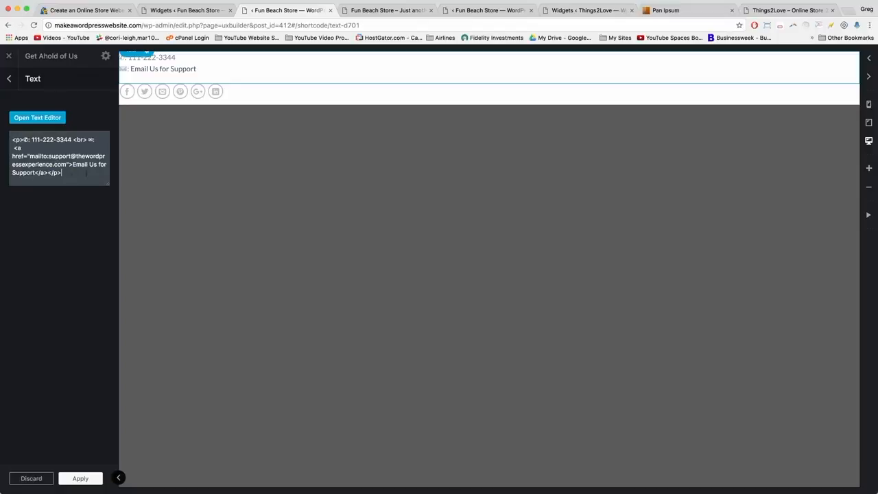
pyautogui.click(82, 479)
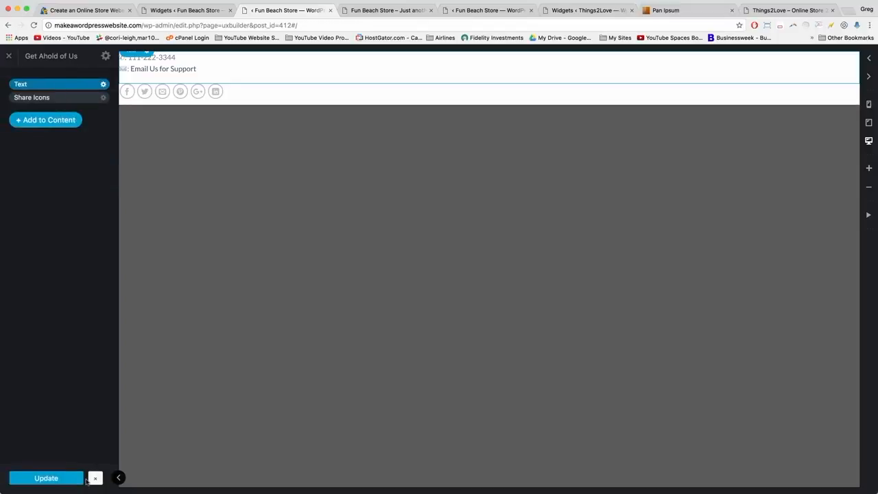
# Save the block, reload the storefront, and click the footer's Email Us for Support link.
pyautogui.click(65, 479)
pyautogui.click(392, 12)
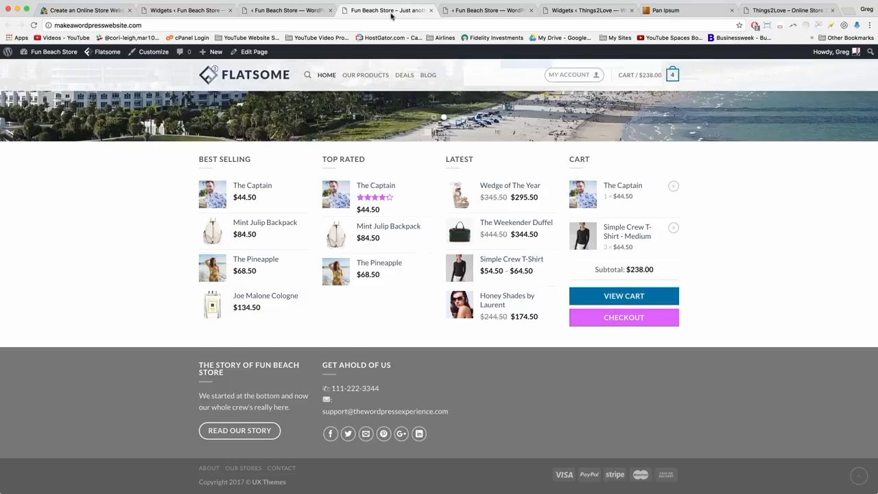
pyautogui.press('super+r')
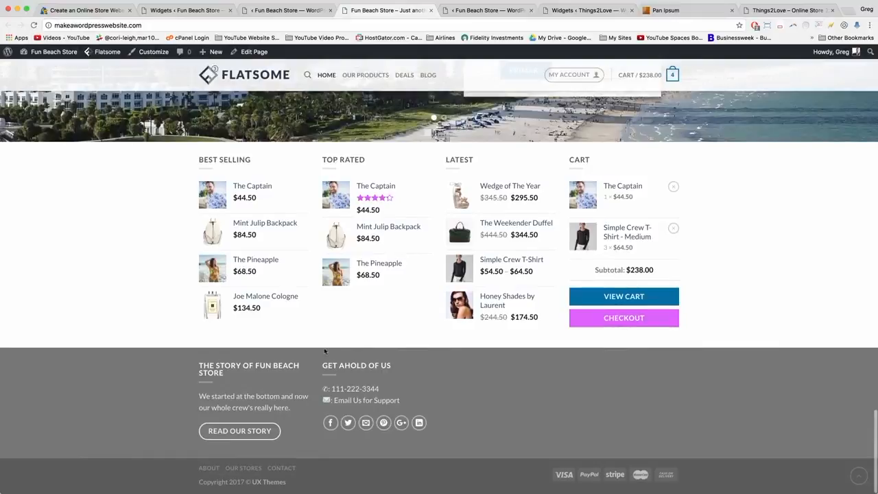
pyautogui.moveTo(350, 400)
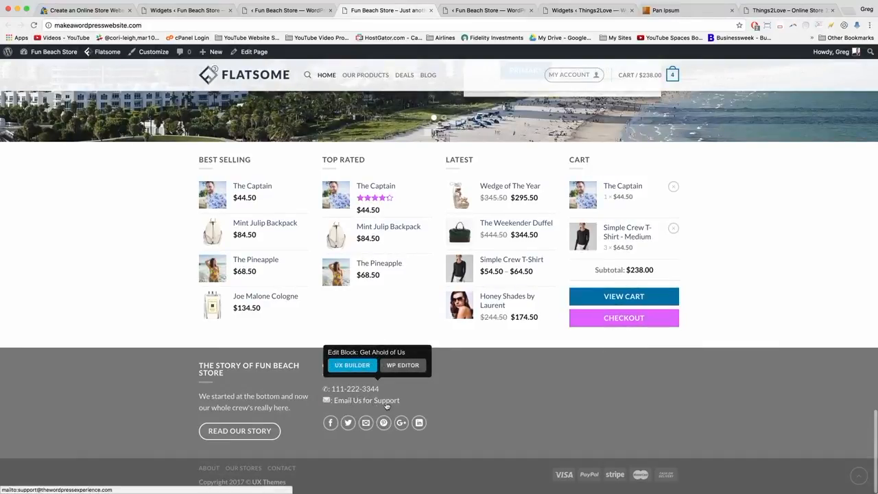
pyautogui.click(371, 405)
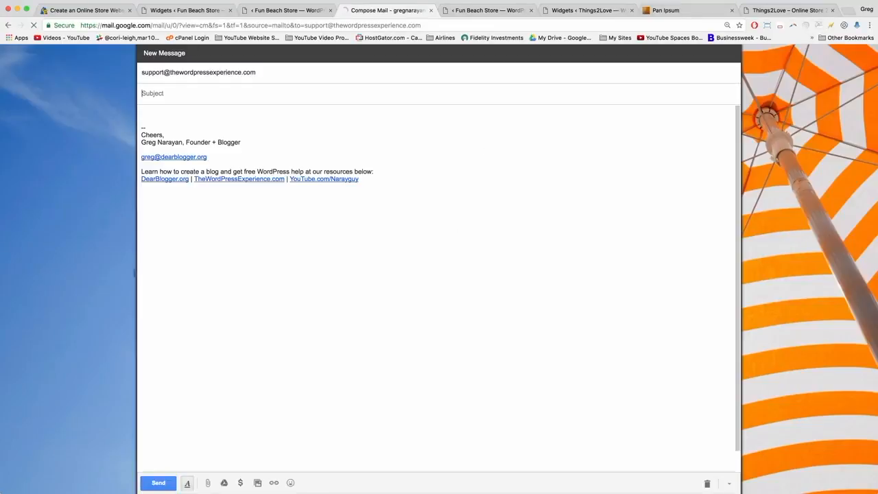
# Enter the subject 'Feedback or Questions' in the Gmail draft, then close its tab.
pyautogui.click(165, 113)
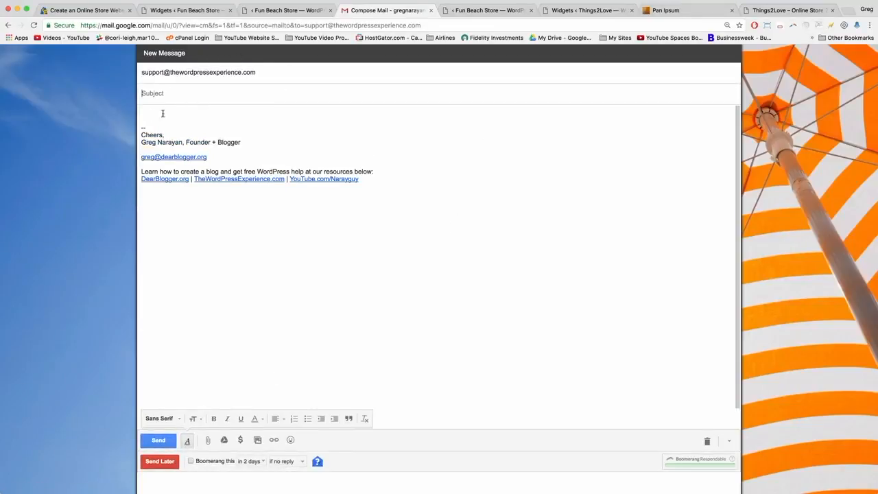
pyautogui.write('Feedback or Questions')
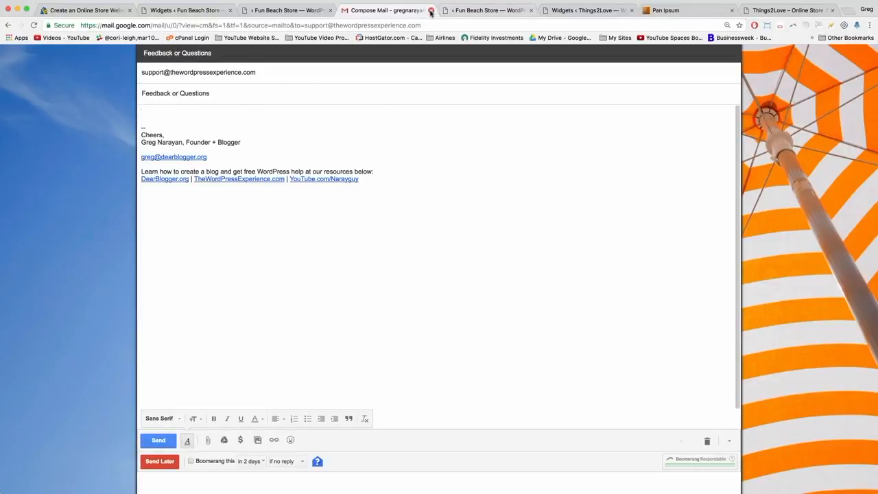
pyautogui.click(431, 11)
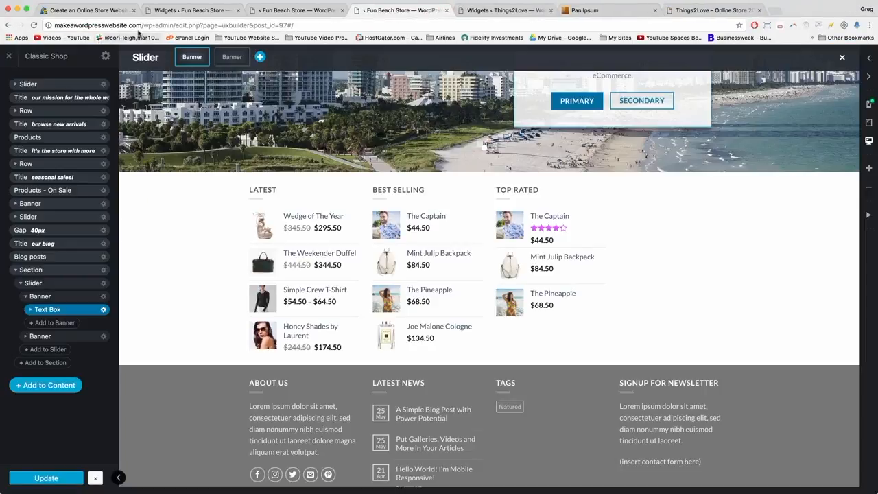
# Create and publish a new block titled 'Customers Say'.
pyautogui.click(195, 12)
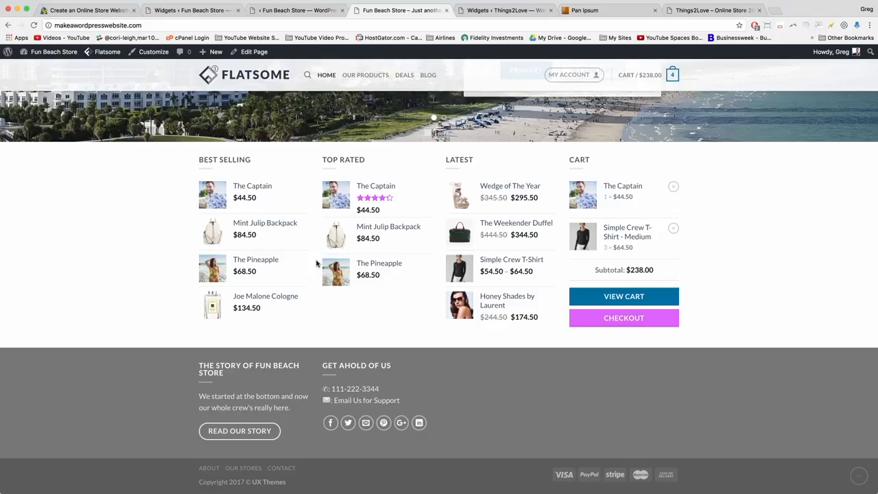
pyautogui.moveTo(336, 374)
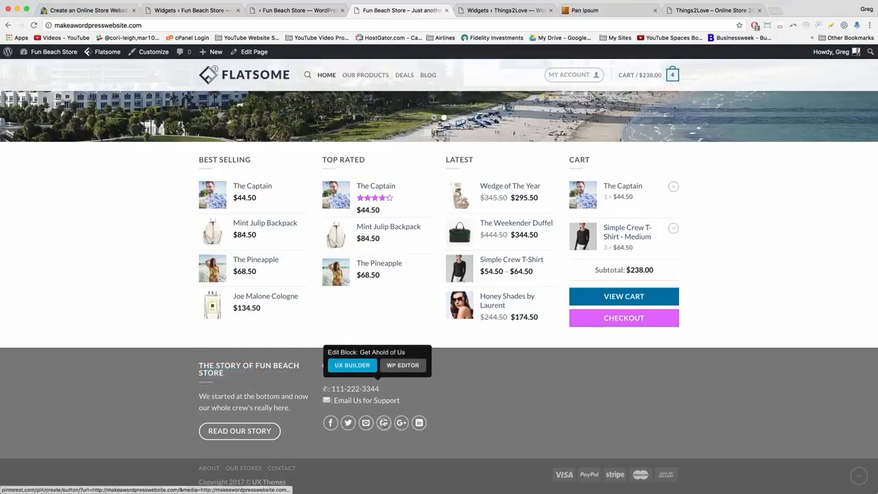
pyautogui.click(163, 12)
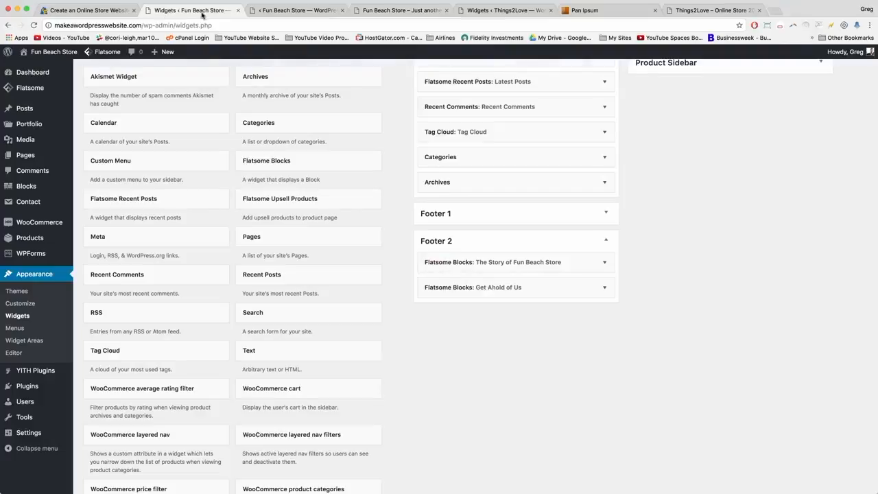
pyautogui.click(24, 191)
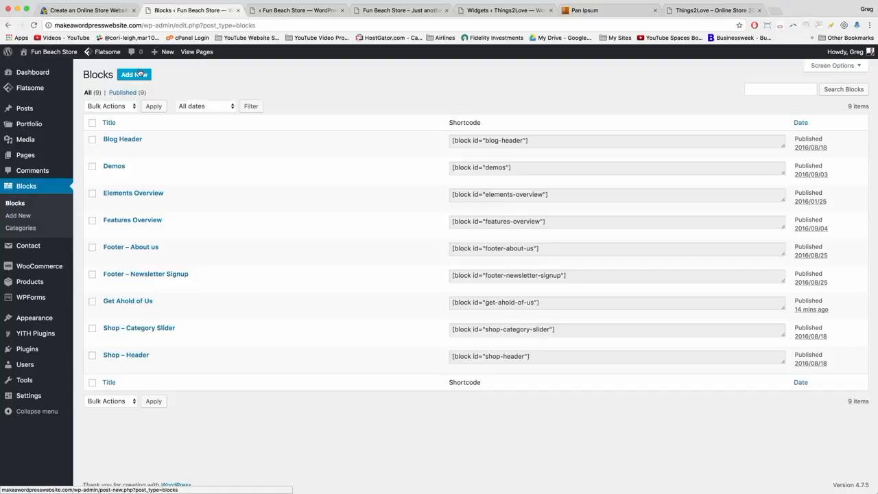
pyautogui.click(139, 74)
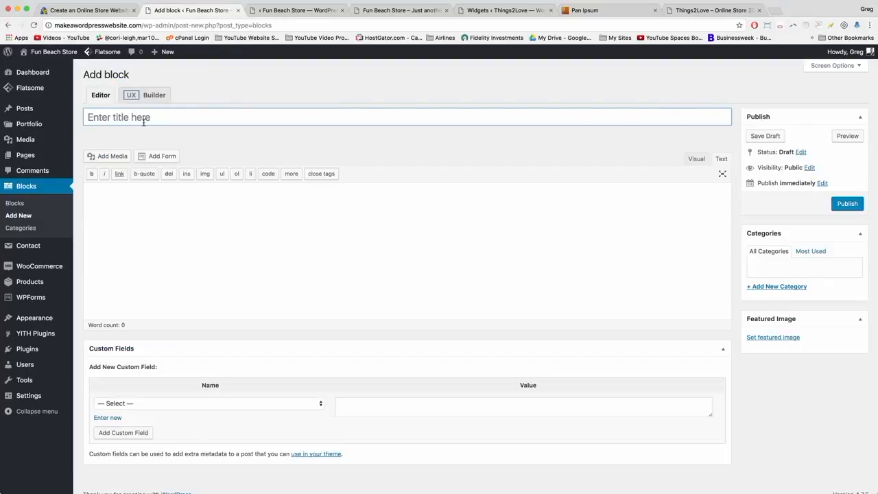
pyautogui.click(143, 121)
pyautogui.write('Customers Say')
pyautogui.click(182, 239)
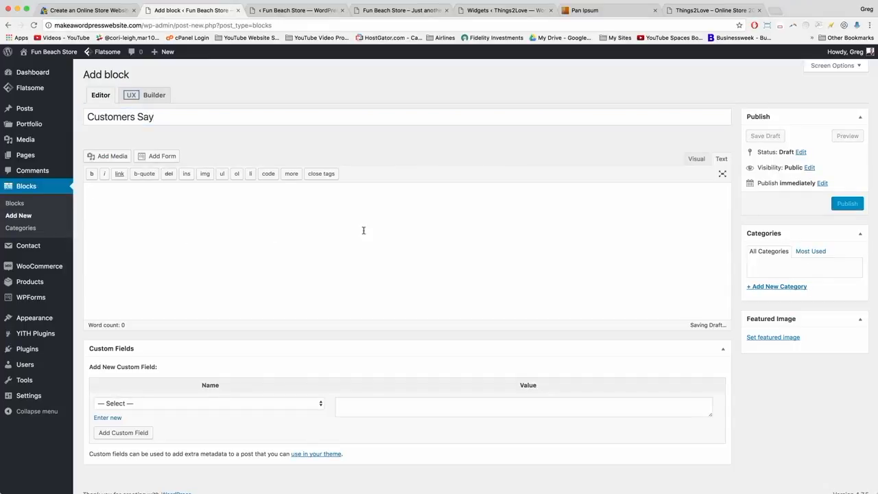
pyautogui.click(839, 206)
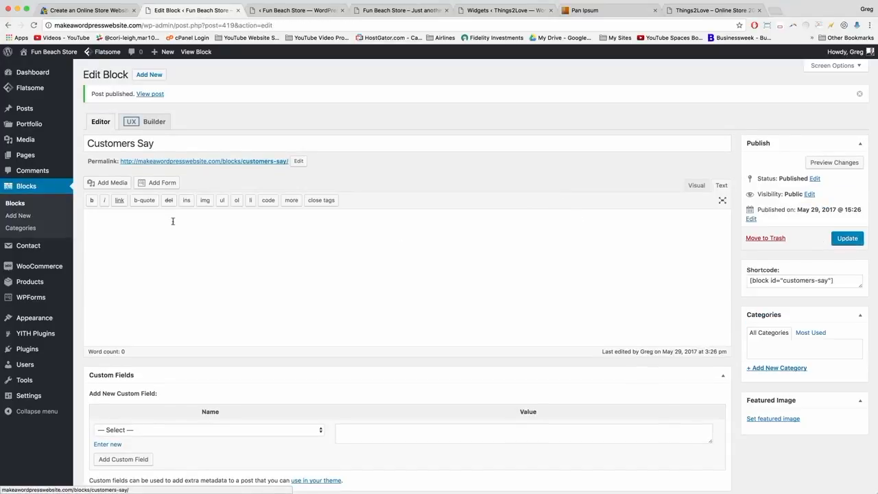
# Create and publish another new block titled 'Location'.
pyautogui.click(159, 77)
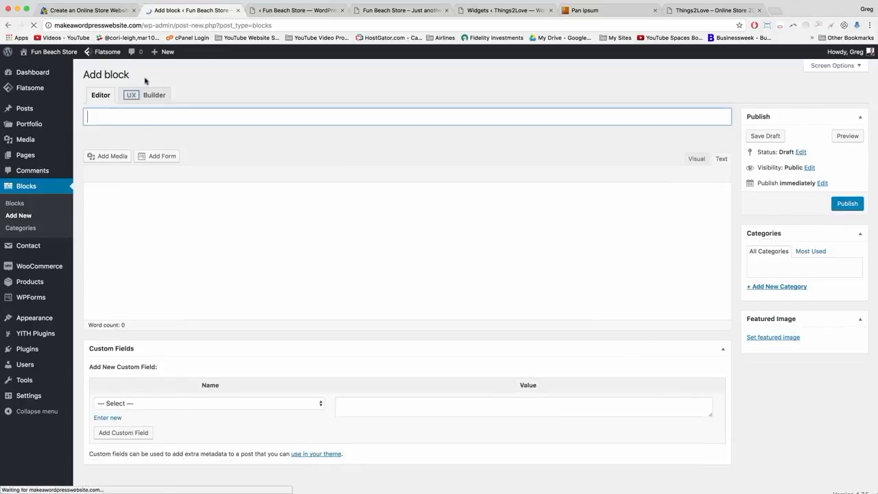
pyautogui.click(122, 122)
pyautogui.write('Loc')
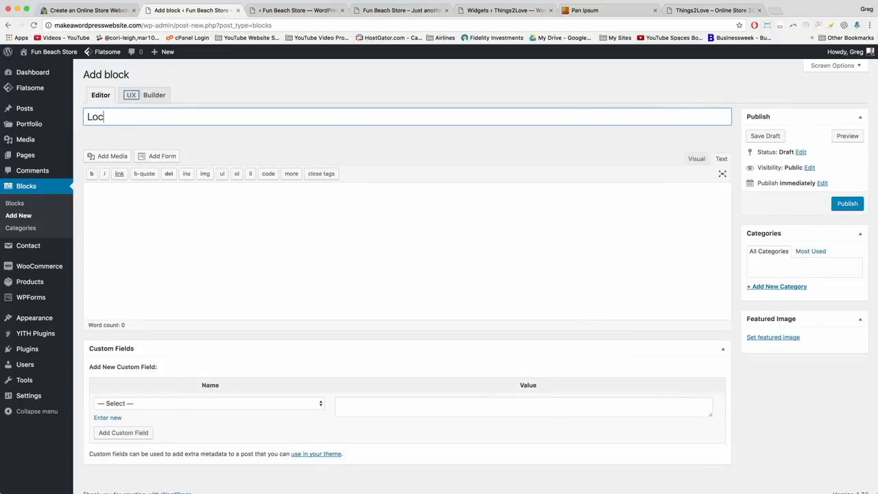
pyautogui.write('ation')
pyautogui.click(848, 204)
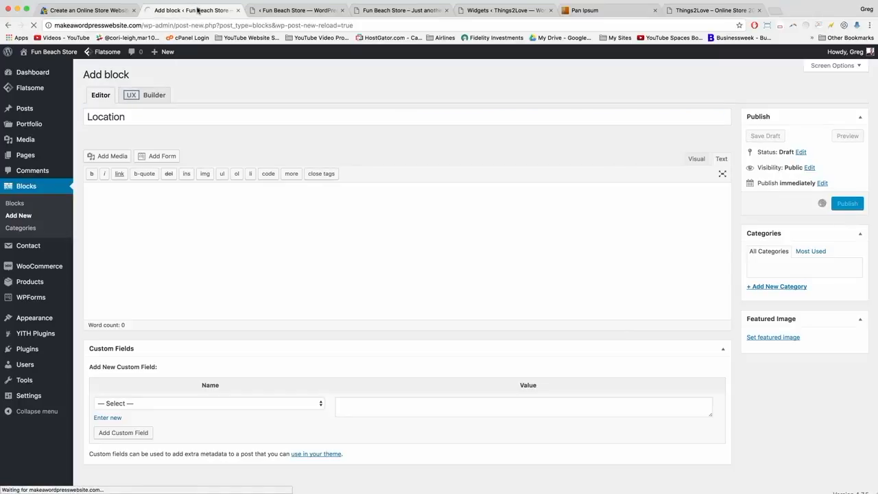
# Retitle the Footer – About us block 'The Story of Fun Beach Store', then return to the storefront.
pyautogui.click(26, 187)
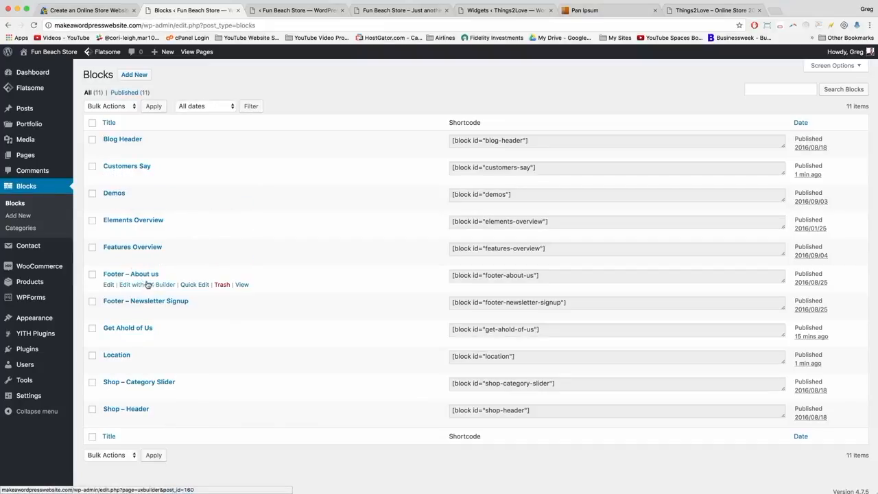
pyautogui.click(192, 286)
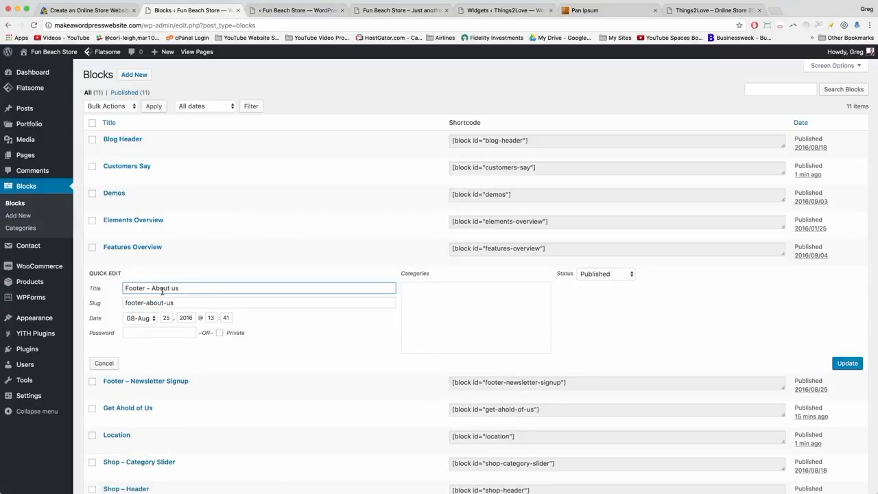
pyautogui.moveTo(180, 288); pyautogui.dragTo(122, 289)
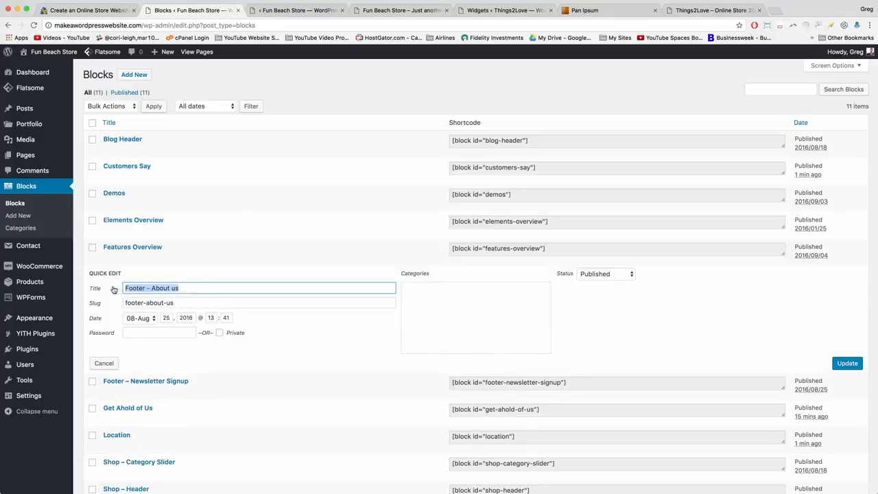
pyautogui.write('The Story of Fun Beach Store')
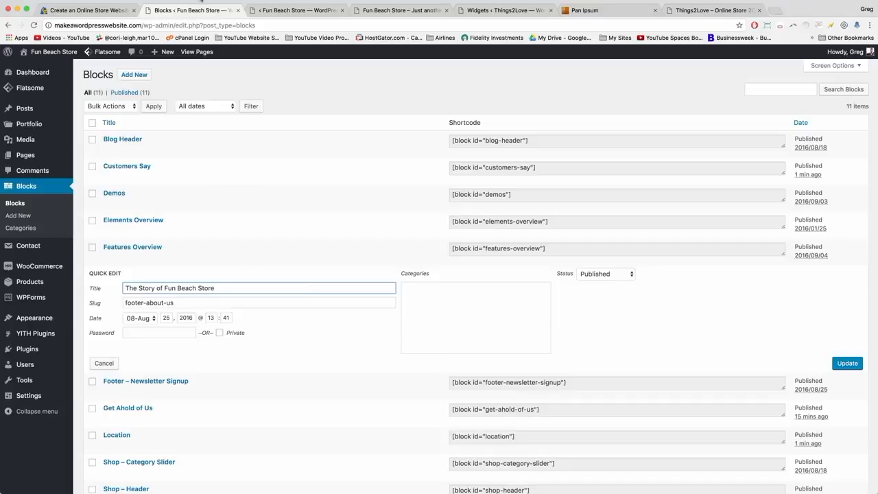
pyautogui.click(849, 365)
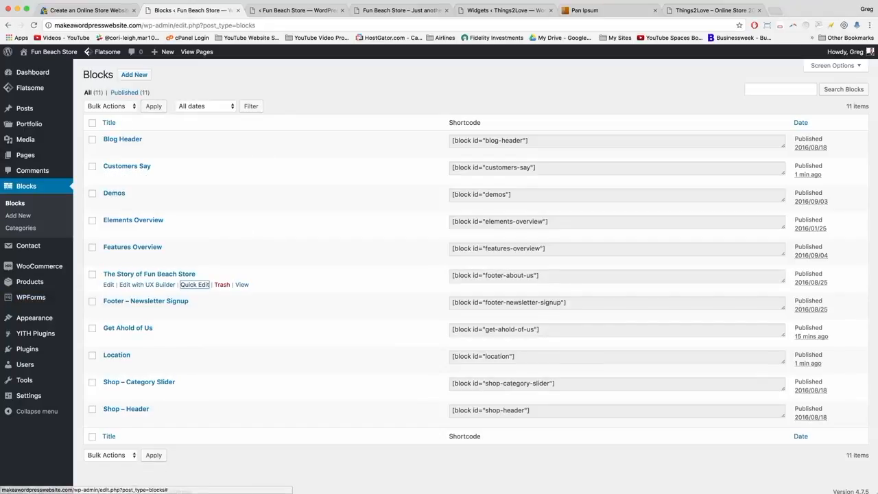
pyautogui.click(401, 10)
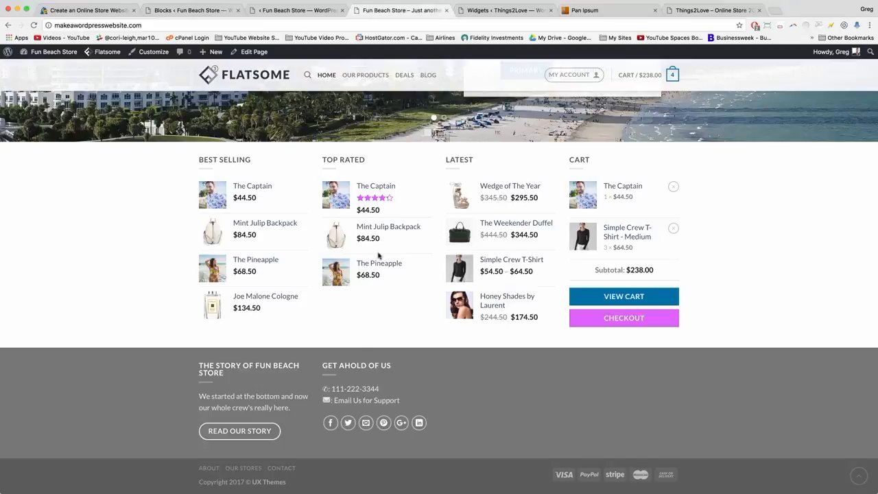
# Bulk-trash Blog Header, Elements Overview, Features Overview, Shop – Category Slider, Shop – Header and Footer – Newsletter Signup blocks.
pyautogui.click(189, 10)
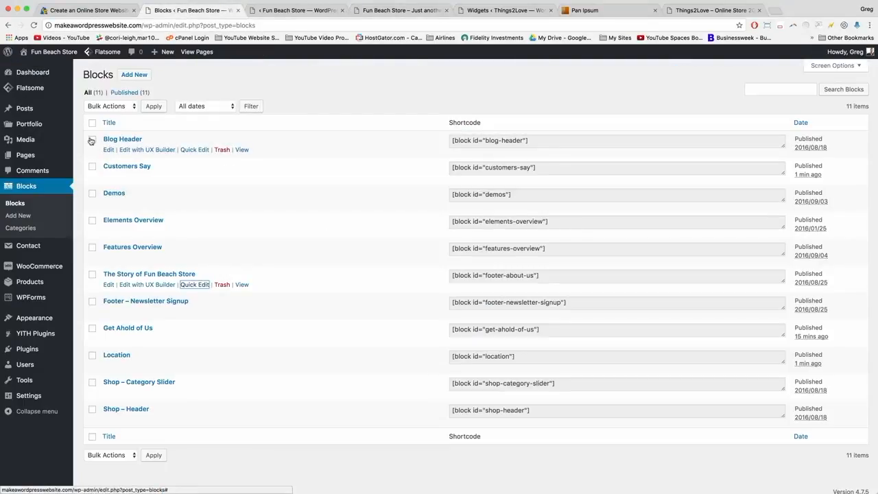
pyautogui.click(92, 140)
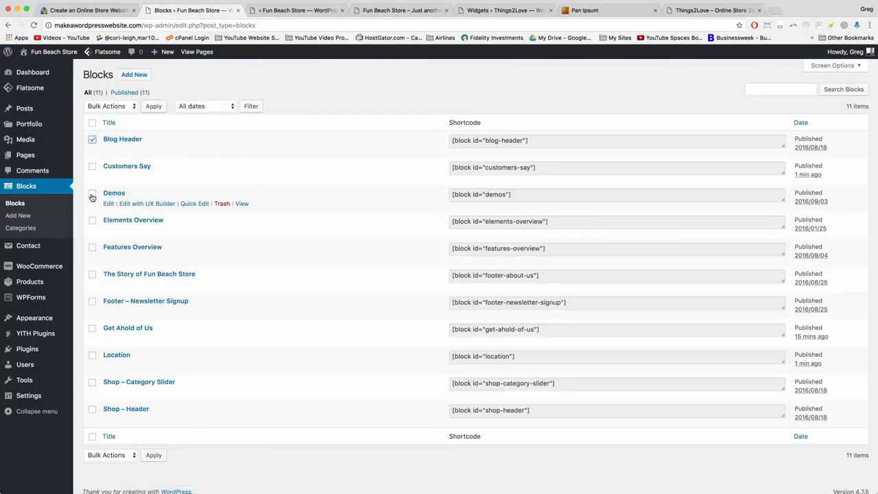
pyautogui.click(92, 220)
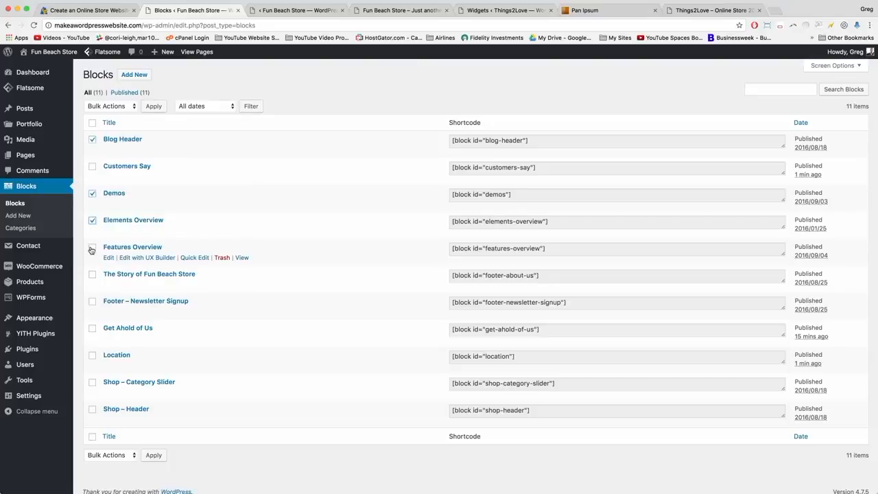
pyautogui.click(92, 247)
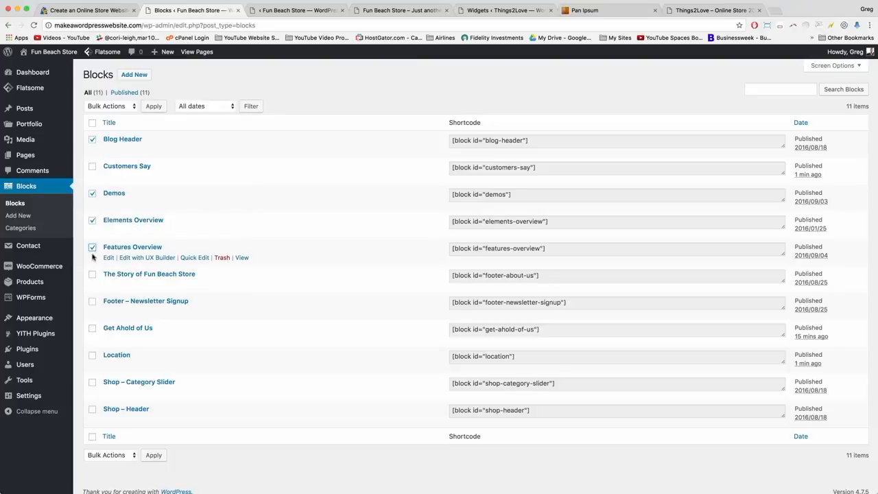
pyautogui.click(93, 383)
pyautogui.click(92, 411)
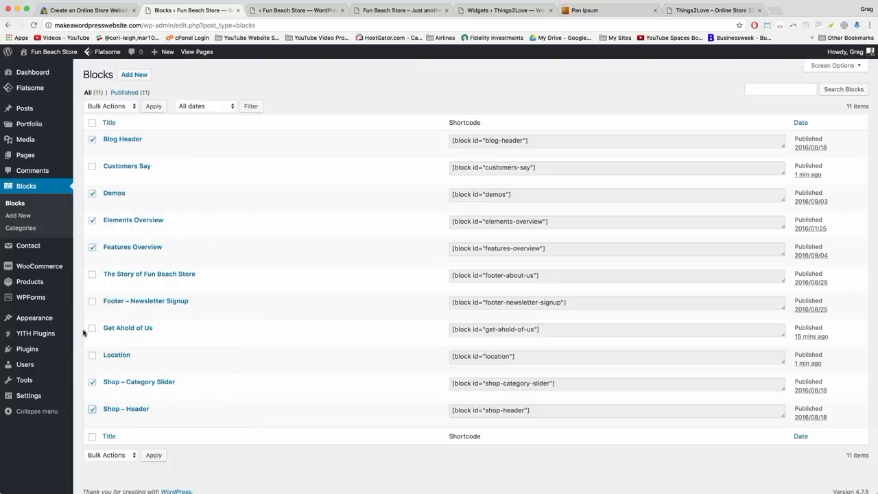
pyautogui.click(93, 302)
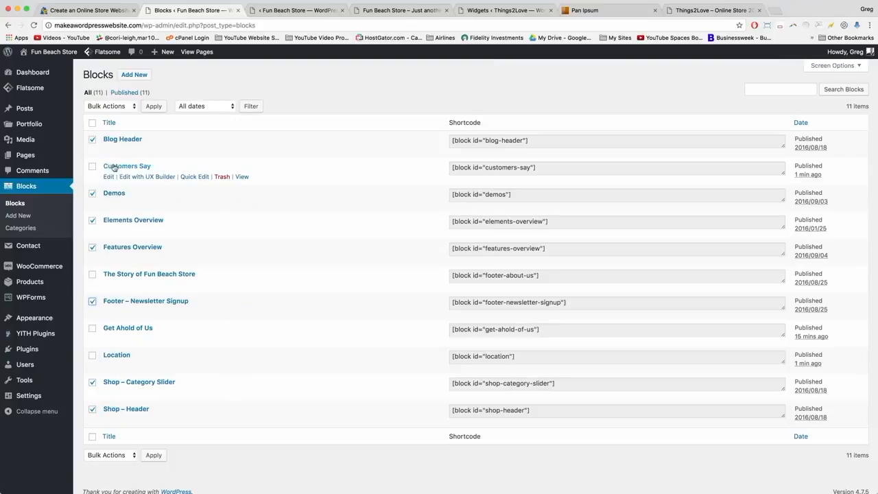
pyautogui.click(122, 107)
pyautogui.click(133, 124)
pyautogui.click(153, 107)
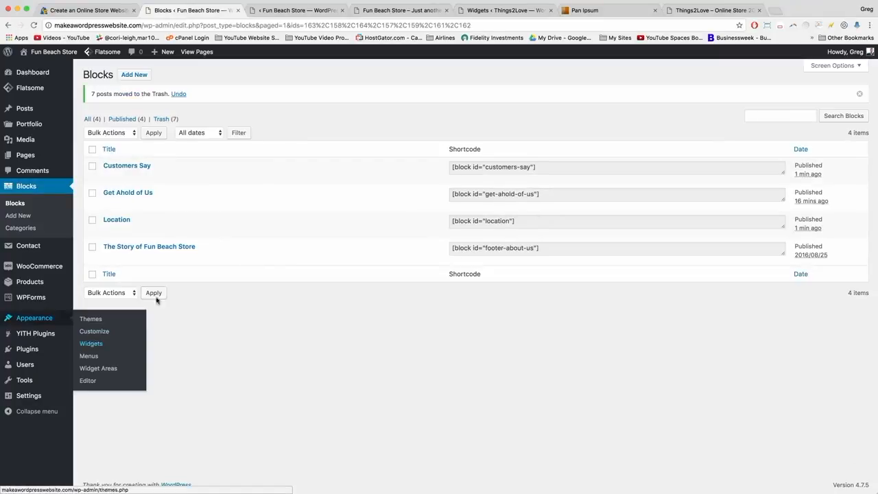
# Add a Flatsome Blocks widget to Footer 2 showing the Customers Say block, titled Customers Say.
pyautogui.moveTo(41, 321)
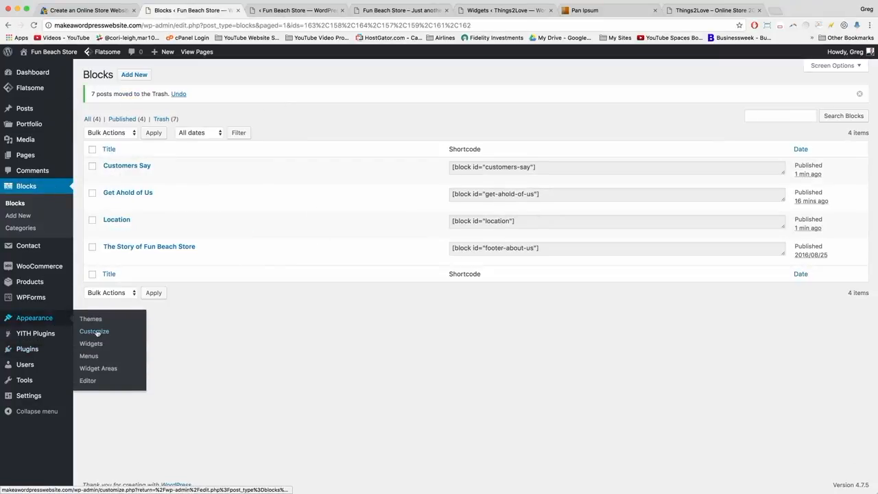
pyautogui.click(105, 344)
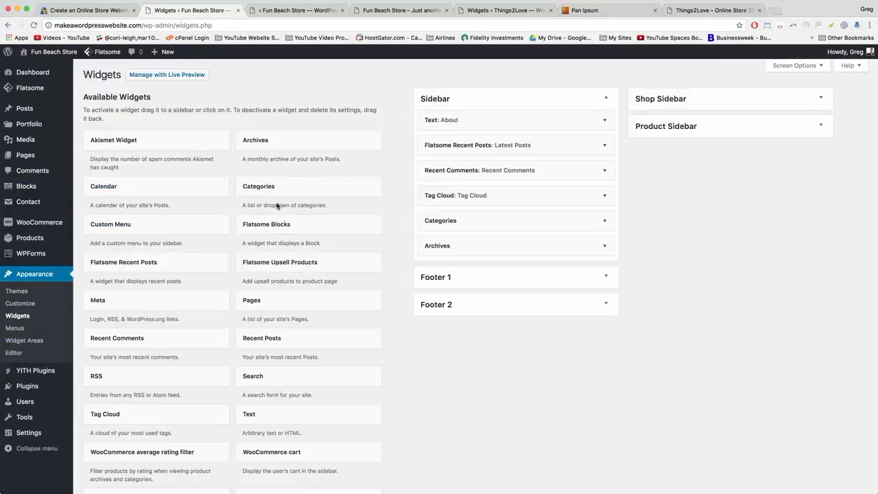
pyautogui.click(278, 225)
pyautogui.click(269, 301)
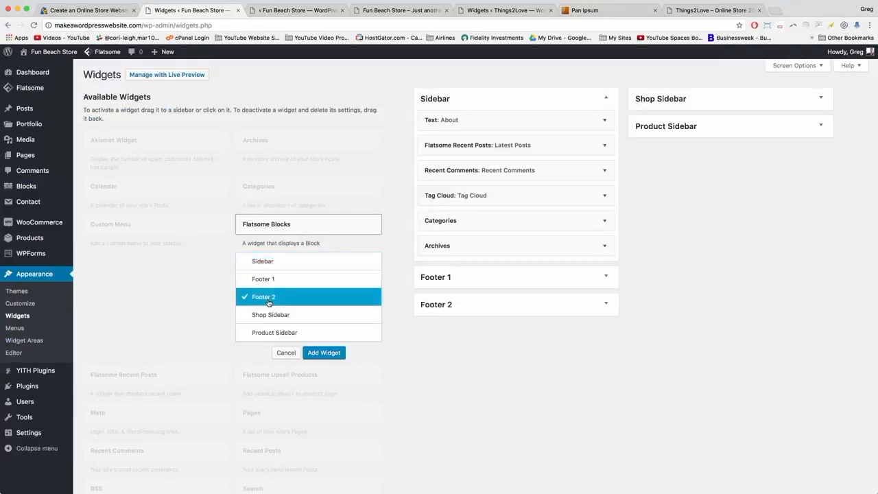
pyautogui.click(323, 353)
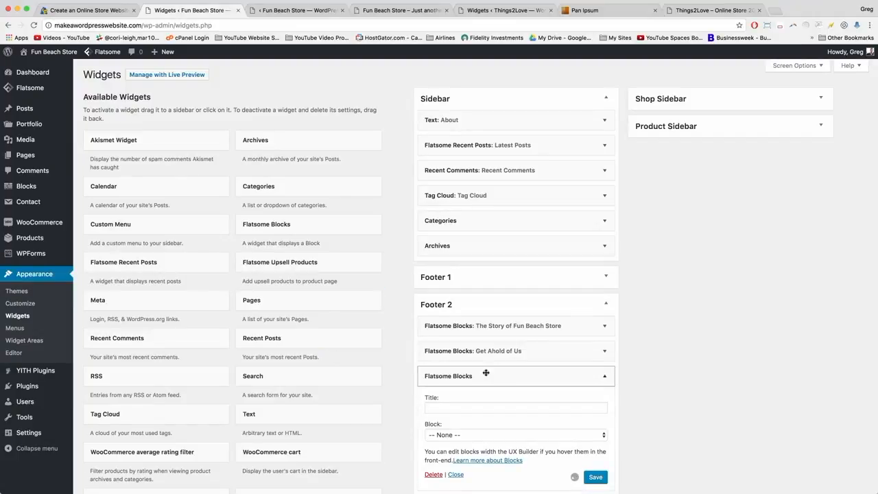
pyautogui.click(567, 437)
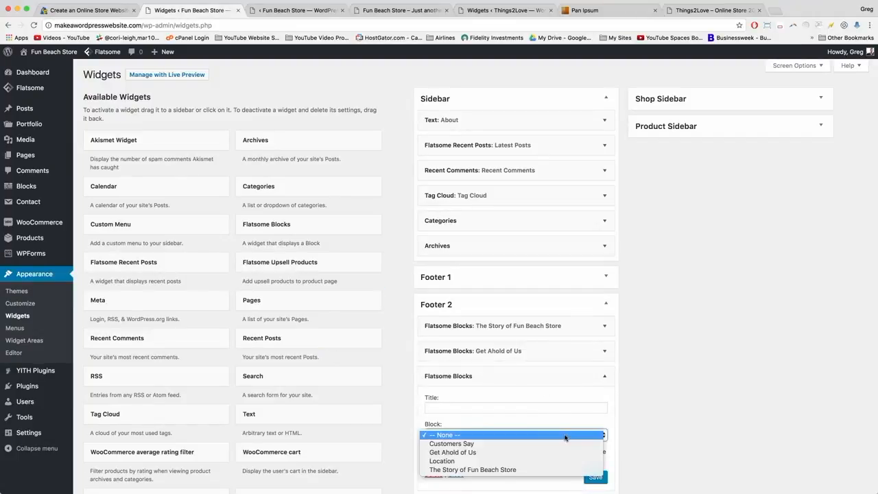
pyautogui.click(525, 444)
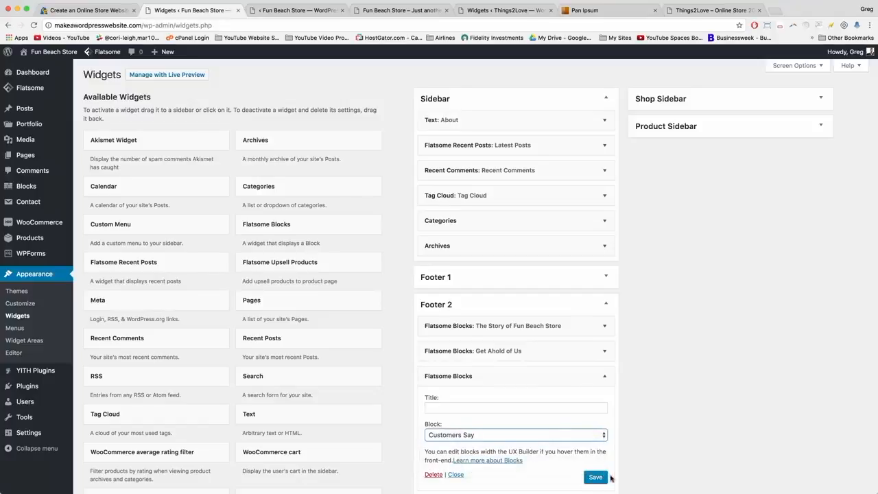
pyautogui.click(445, 409)
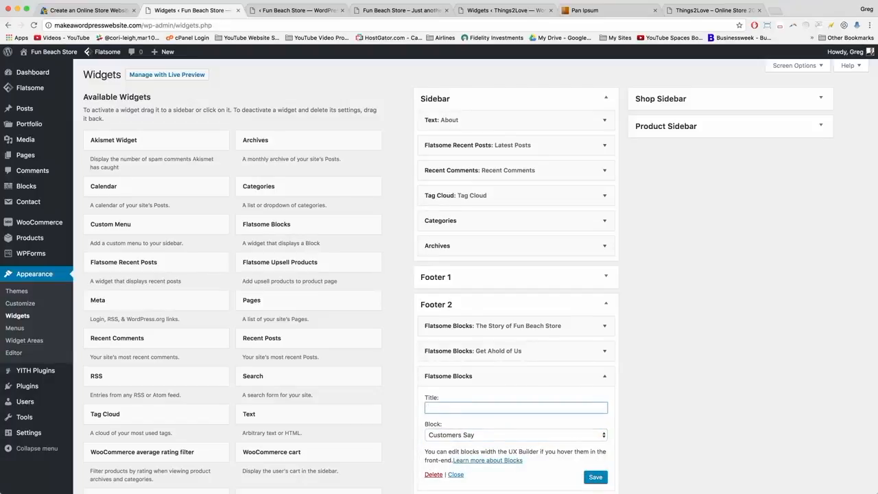
pyautogui.write('Customers Say')
pyautogui.click(595, 477)
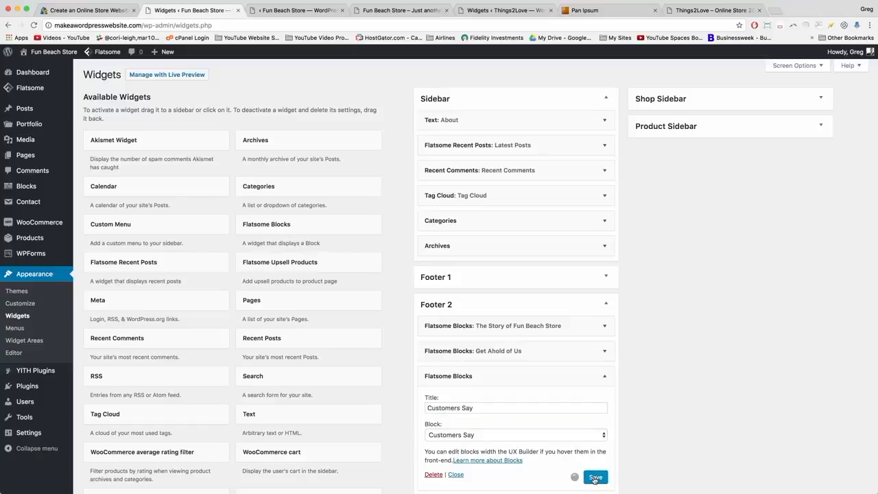
pyautogui.click(605, 377)
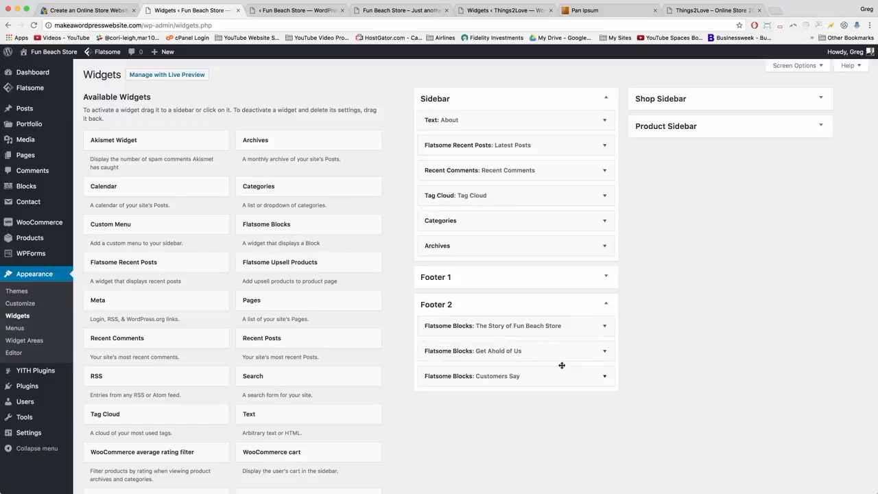
# Add a second Footer 2 Flatsome Blocks widget showing the Location block.
pyautogui.click(271, 225)
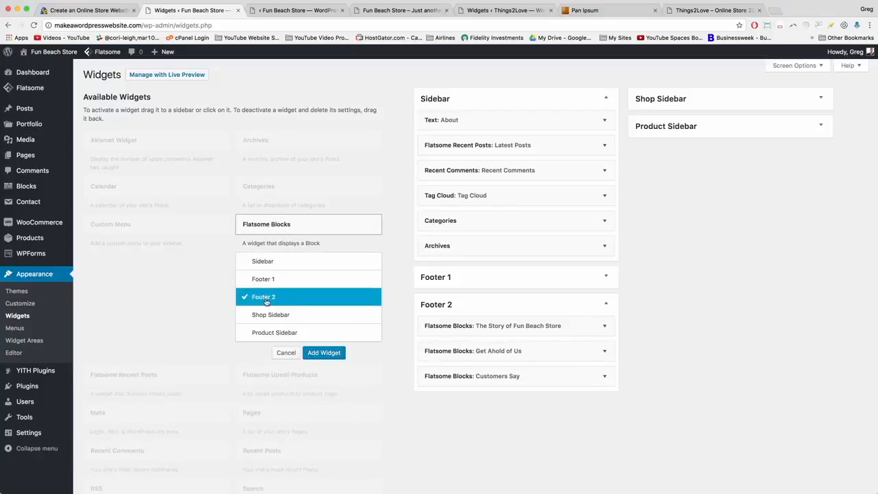
pyautogui.click(324, 352)
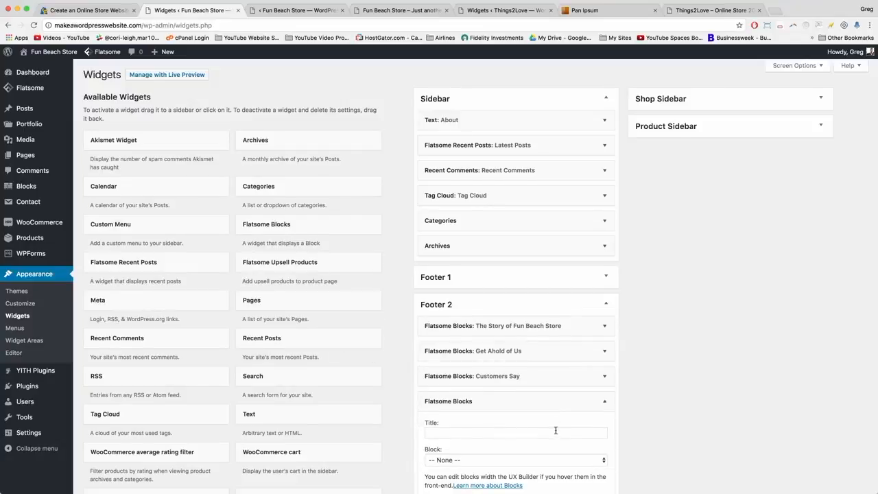
pyautogui.click(492, 373)
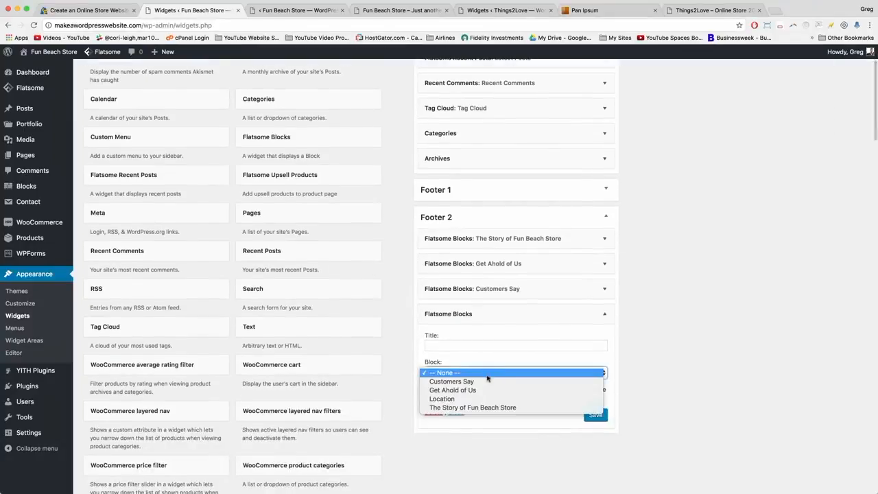
pyautogui.click(486, 400)
pyautogui.click(449, 345)
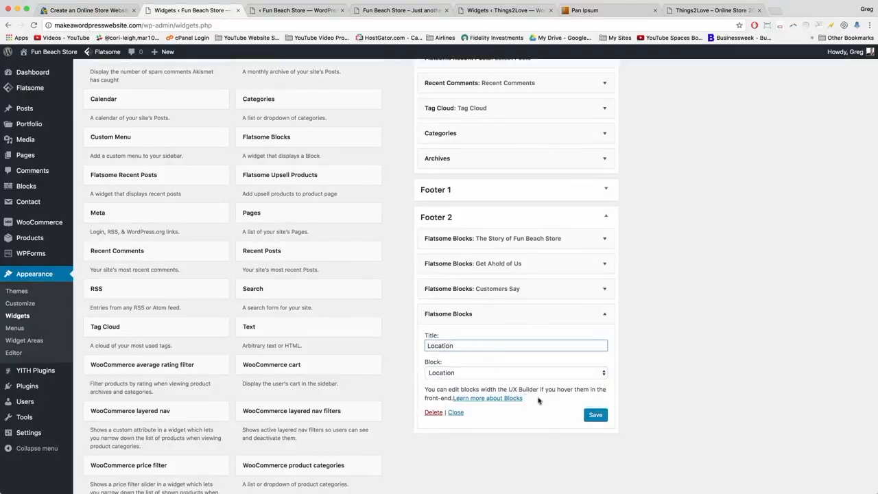
pyautogui.click(592, 416)
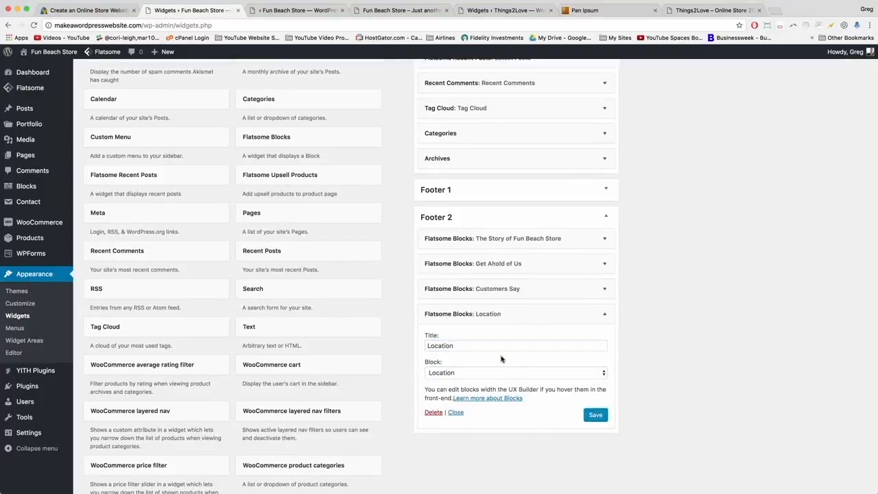
pyautogui.click(606, 316)
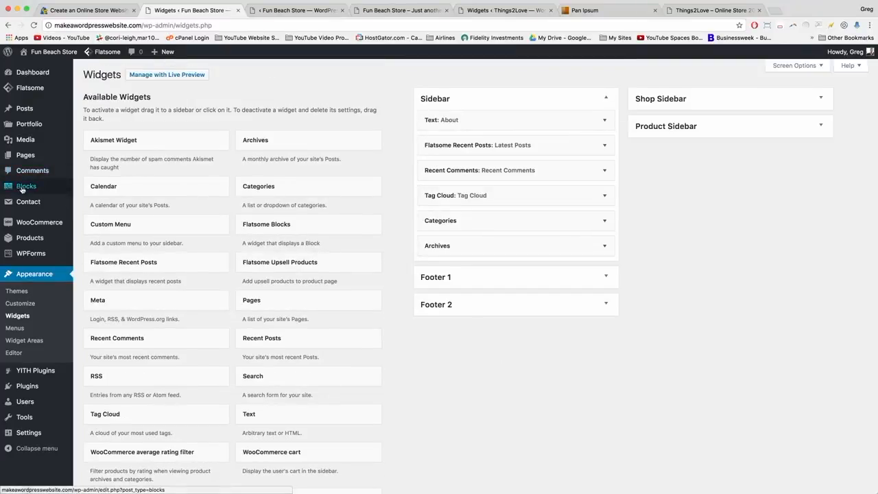
# Open the Customers Say block in UX Builder and add a Testimonial element with the Default preset.
pyautogui.moveTo(23, 190)
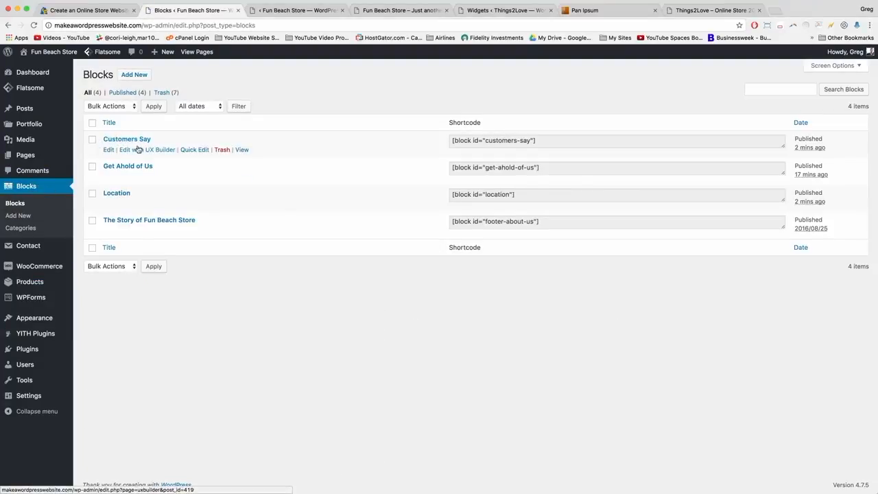
pyautogui.click(154, 152)
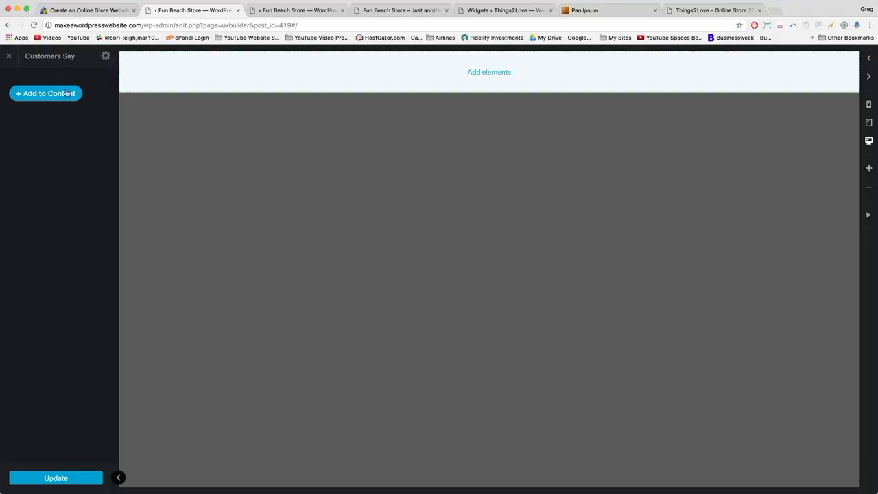
pyautogui.click(67, 93)
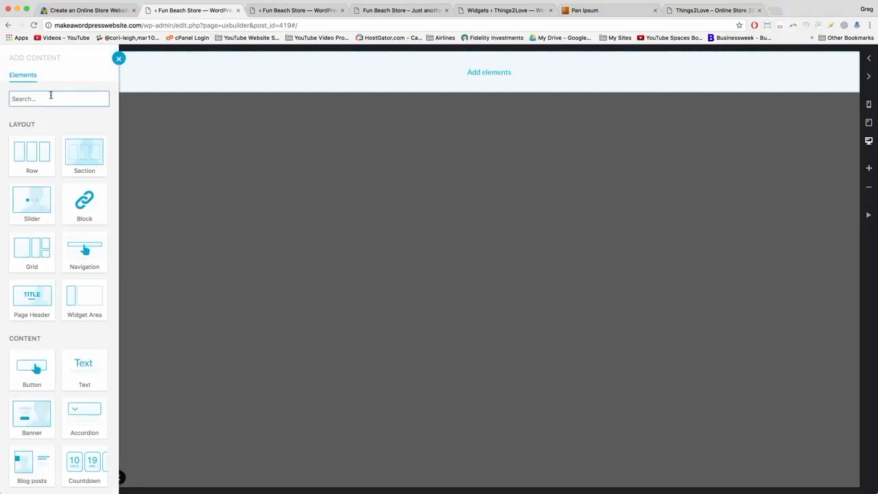
pyautogui.write('test')
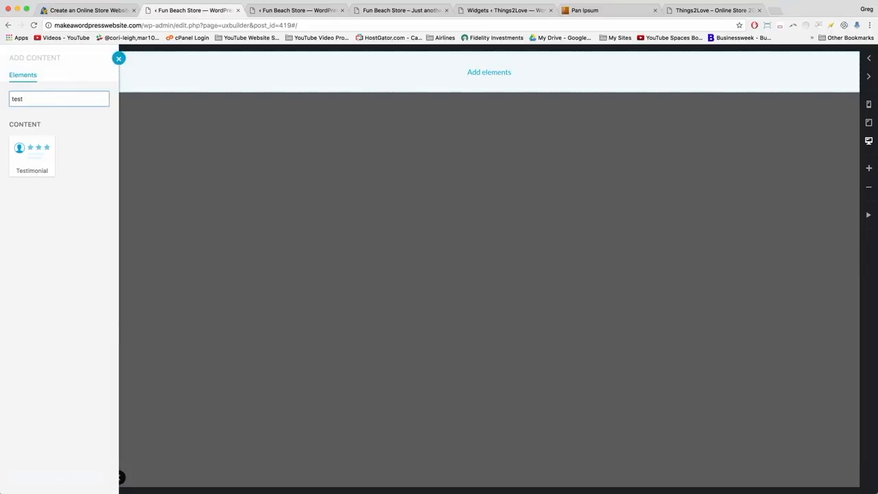
pyautogui.click(21, 151)
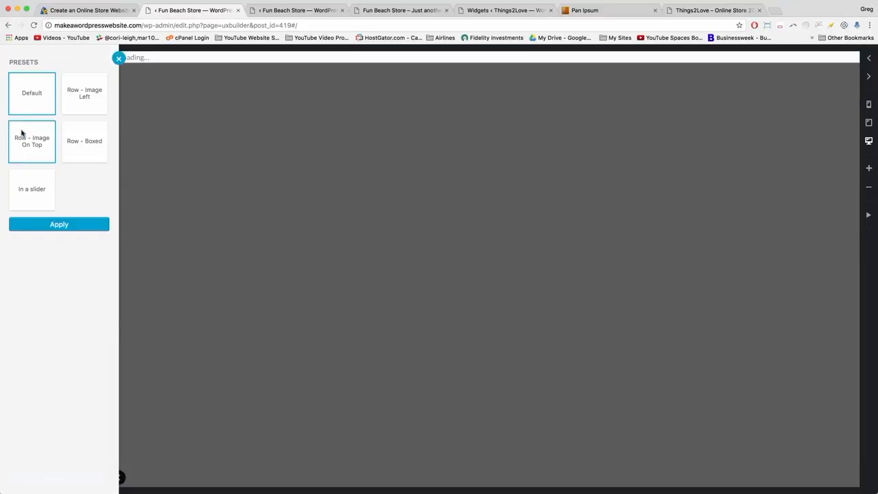
pyautogui.click(58, 229)
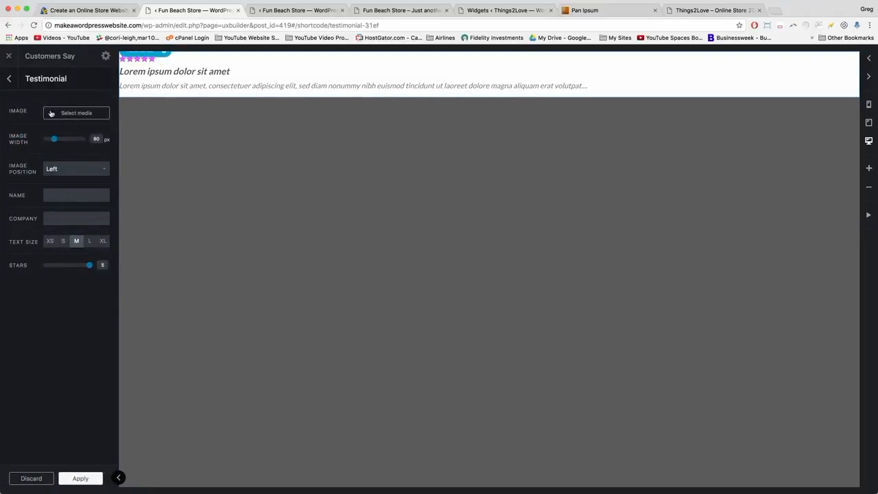
# Set the testimonial's image to the model-1.jpeg photo from the Media Library.
pyautogui.click(71, 113)
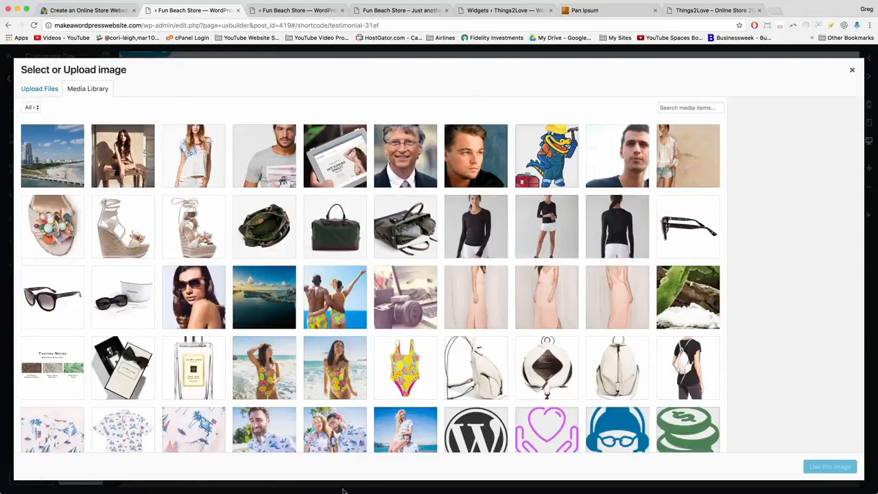
pyautogui.scroll(-3, 420, 322)
pyautogui.scroll(3, 420, 322)
pyautogui.click(204, 160)
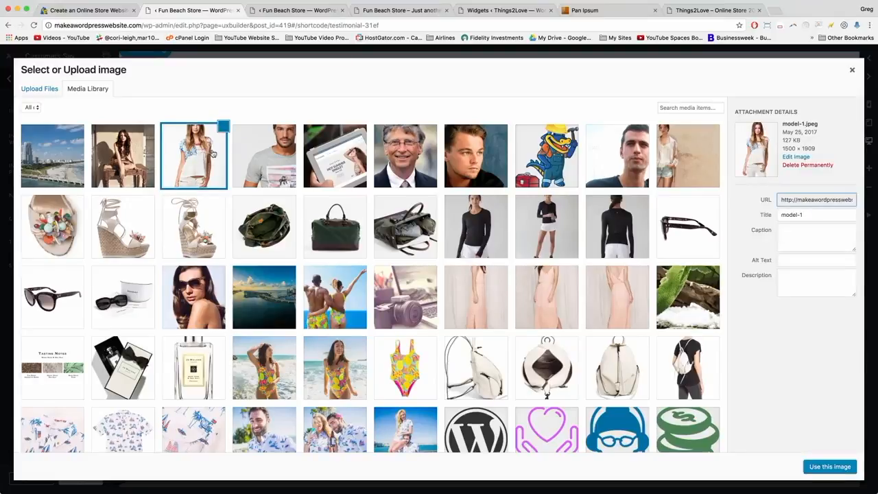
pyautogui.click(834, 468)
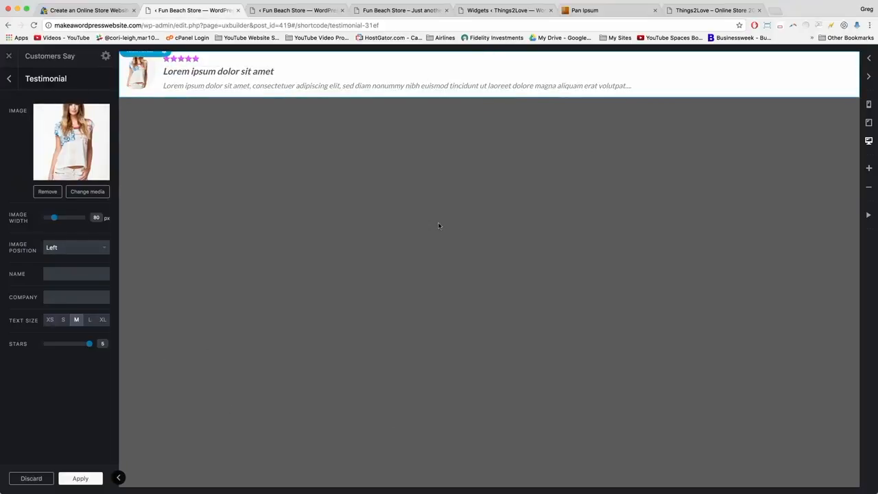
# Replace the placeholder quote with 'As a model I understand good style, and this website has it.'.
pyautogui.click(235, 73)
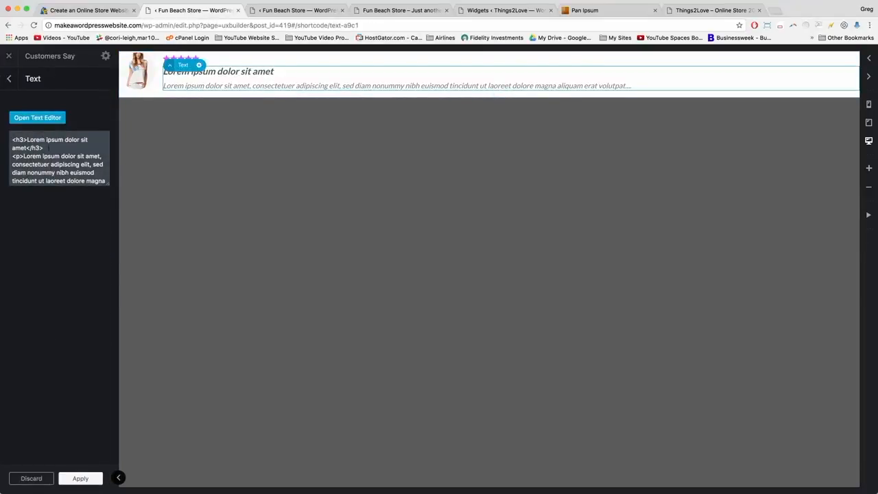
pyautogui.moveTo(46, 148); pyautogui.dragTo(12, 139)
pyautogui.click(42, 148)
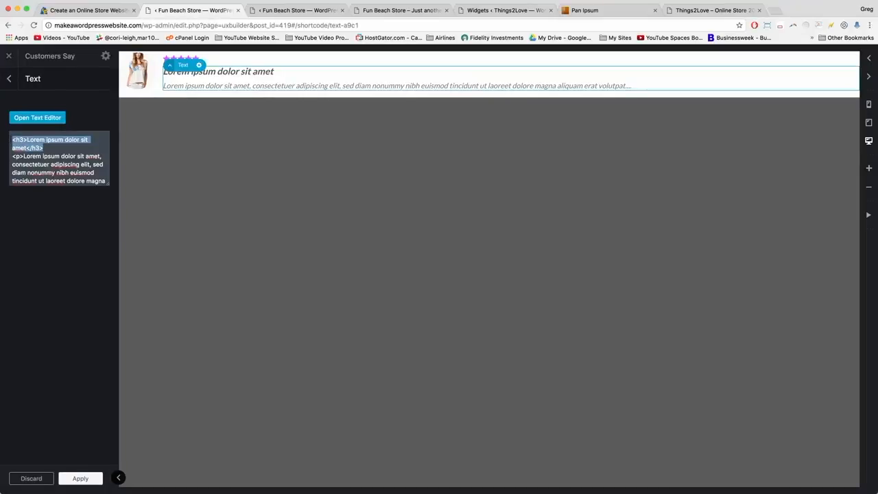
pyautogui.click(44, 147)
pyautogui.scroll(-1, 62, 166)
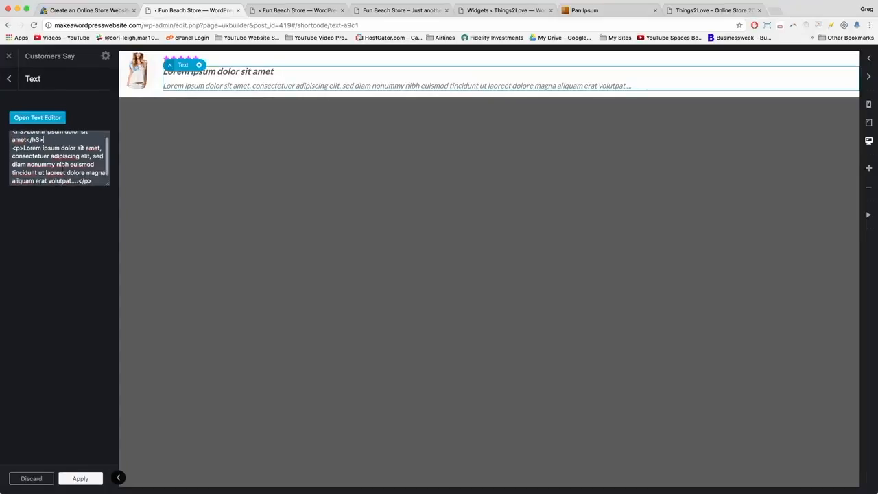
pyautogui.moveTo(112, 255); pyautogui.dragTo(113, 267)
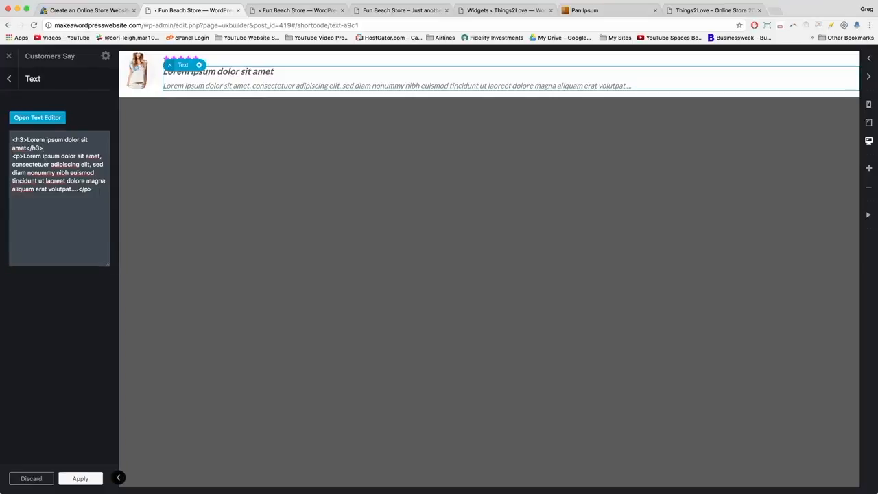
pyautogui.moveTo(98, 191); pyautogui.dragTo(15, 157)
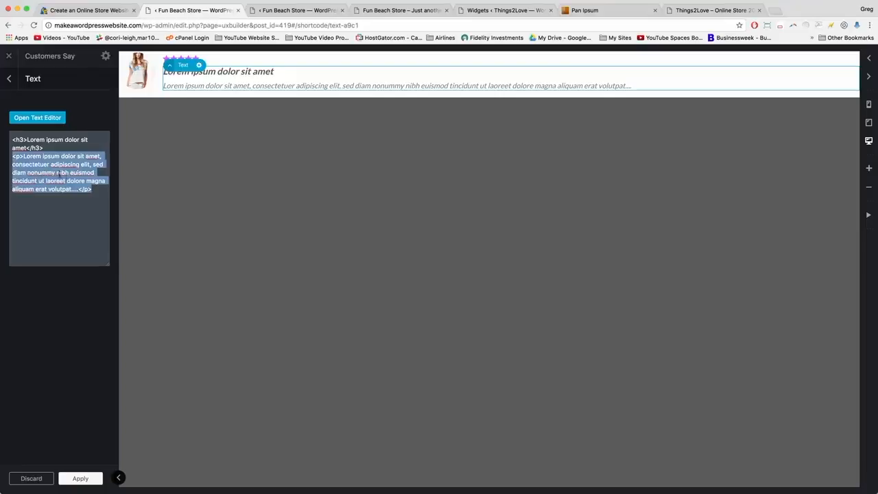
pyautogui.press('BackSpace')
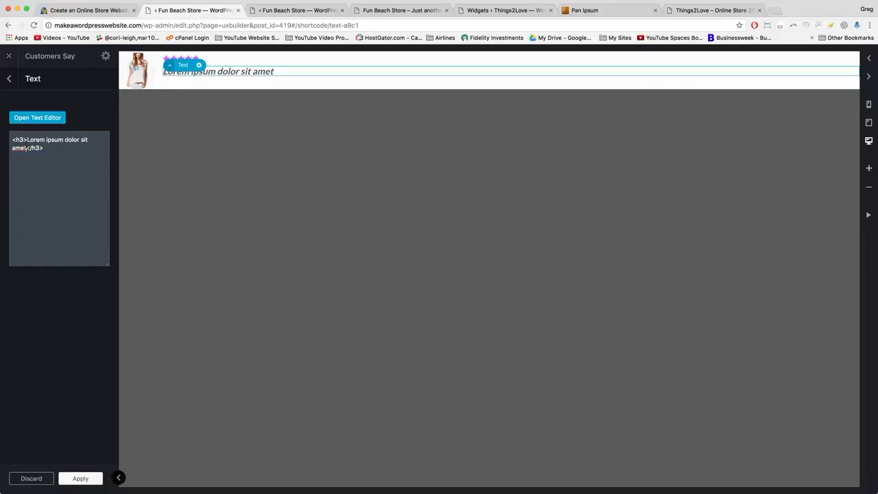
pyautogui.moveTo(26, 149); pyautogui.dragTo(27, 140)
pyautogui.write('As a model I ')
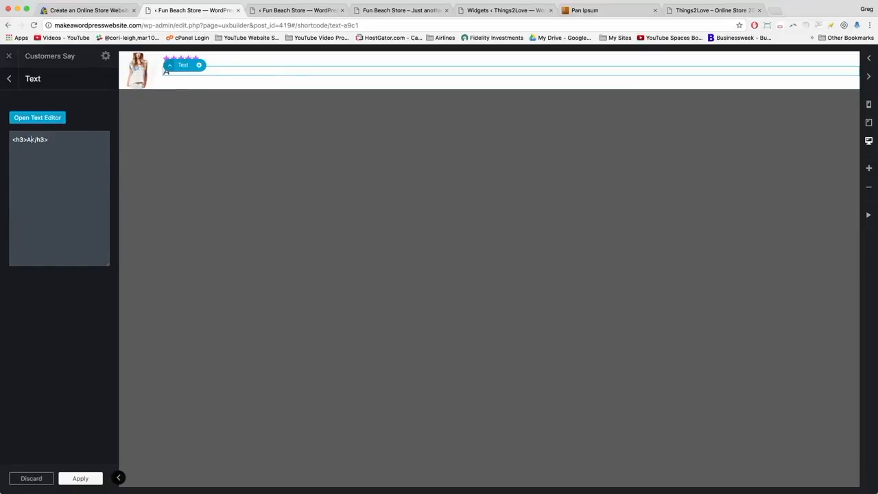
pyautogui.write('understand')
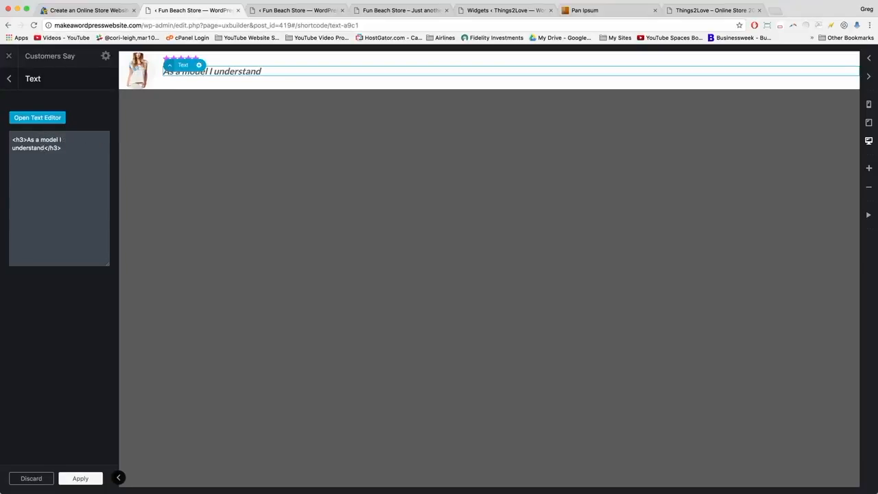
pyautogui.write(' good style, and th')
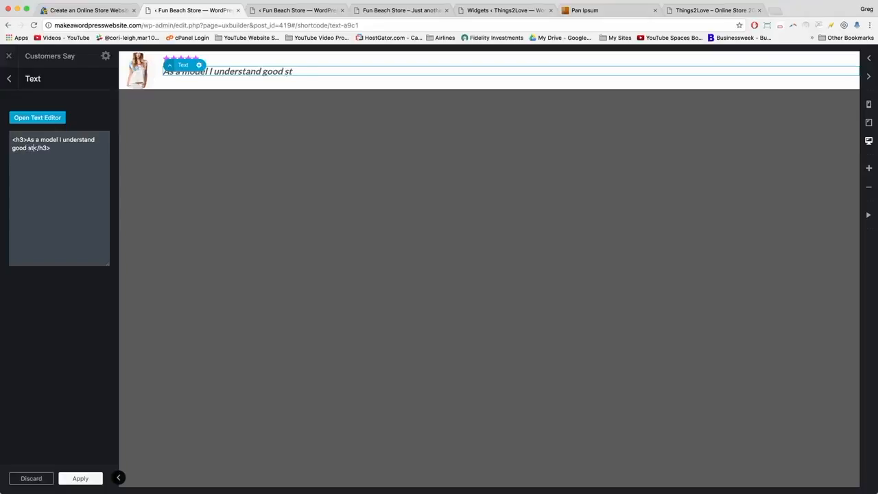
pyautogui.write('is website has it.')
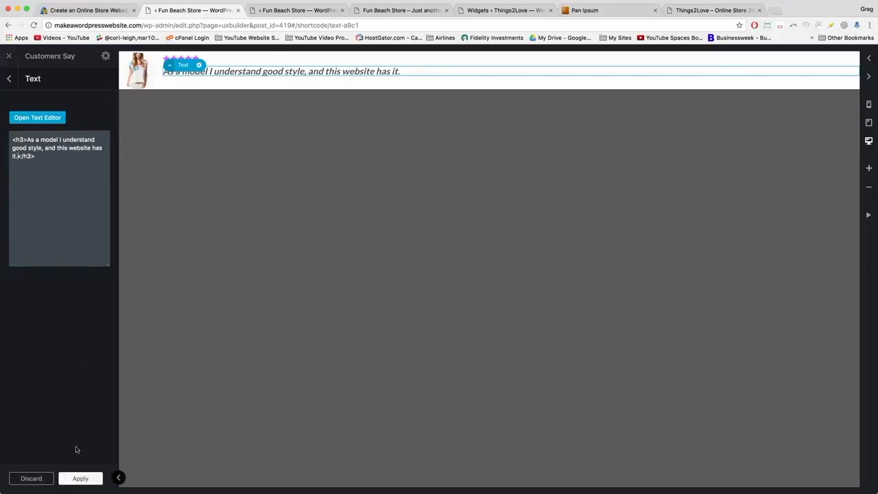
pyautogui.click(80, 479)
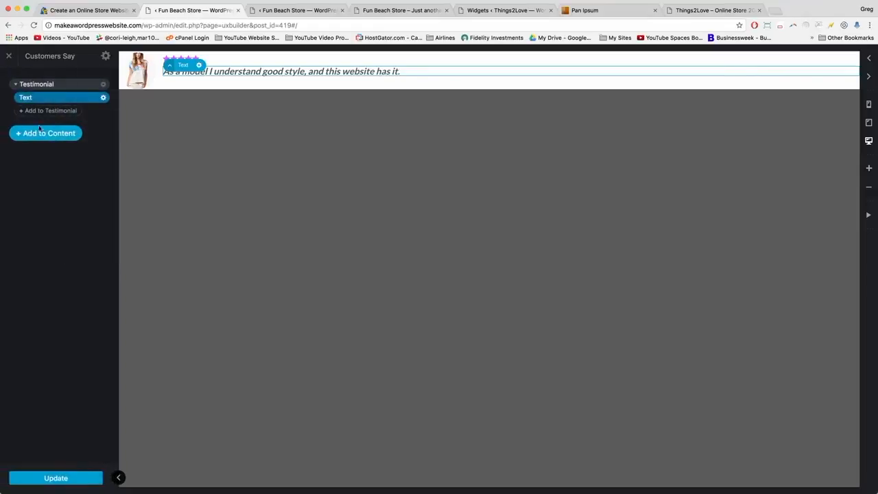
# Credit the testimonial to Customer #1 from Company #1 and update the block.
pyautogui.click(230, 85)
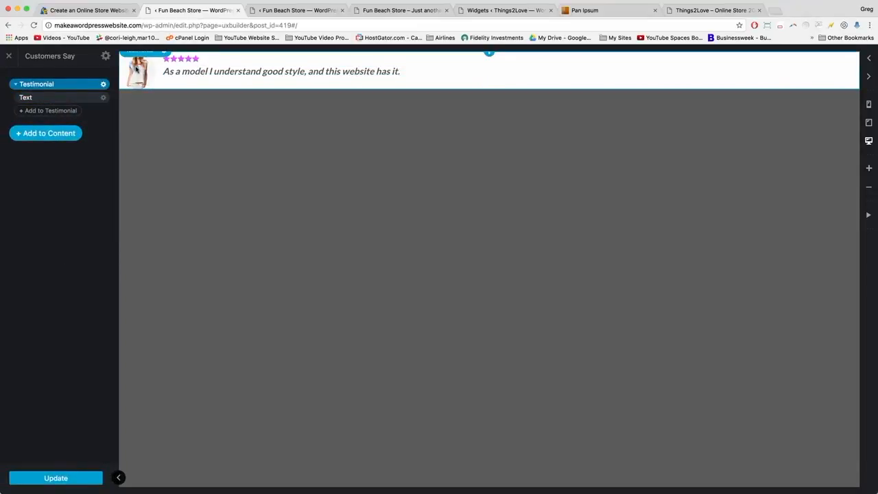
pyautogui.click(136, 68)
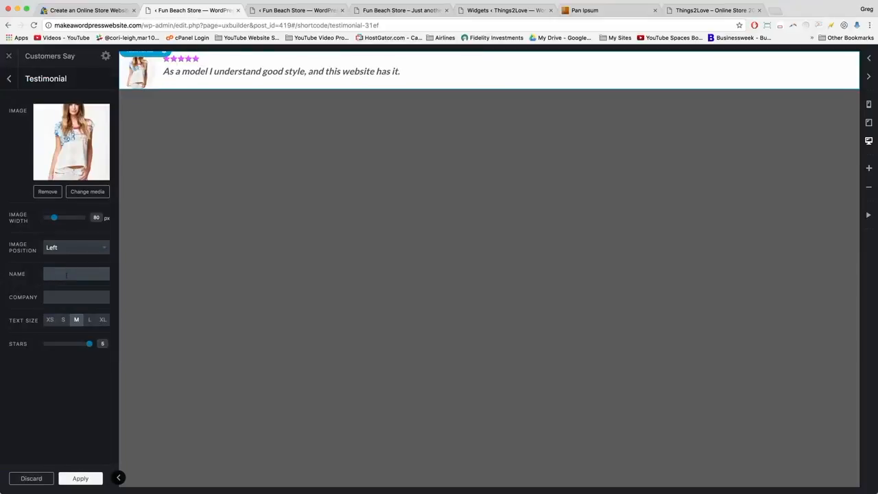
pyautogui.write('Customer')
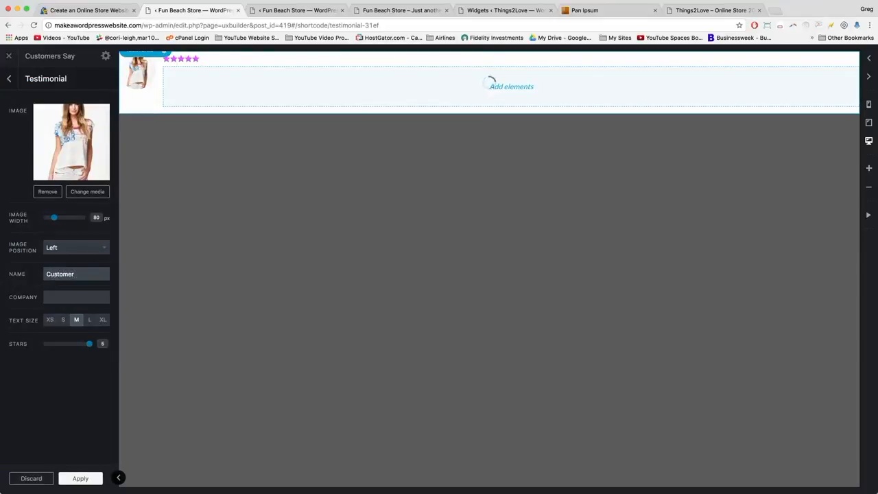
pyautogui.write(' #1')
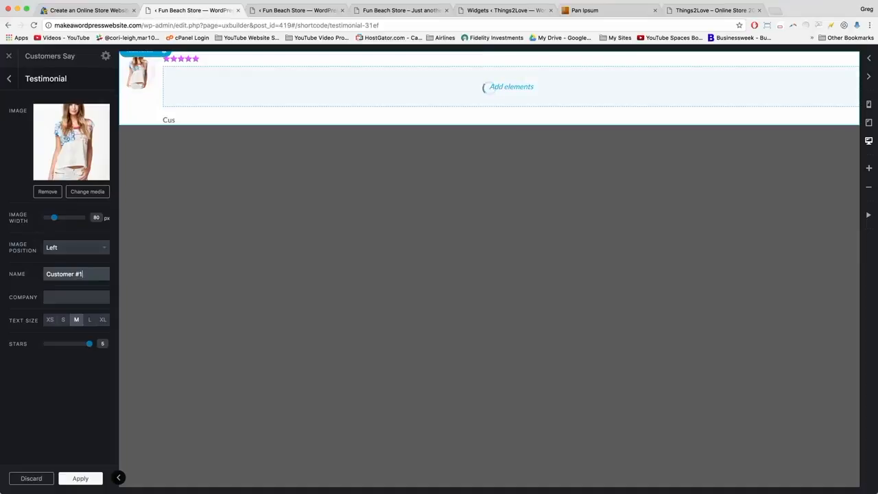
pyautogui.press('Tab')
pyautogui.write('C')
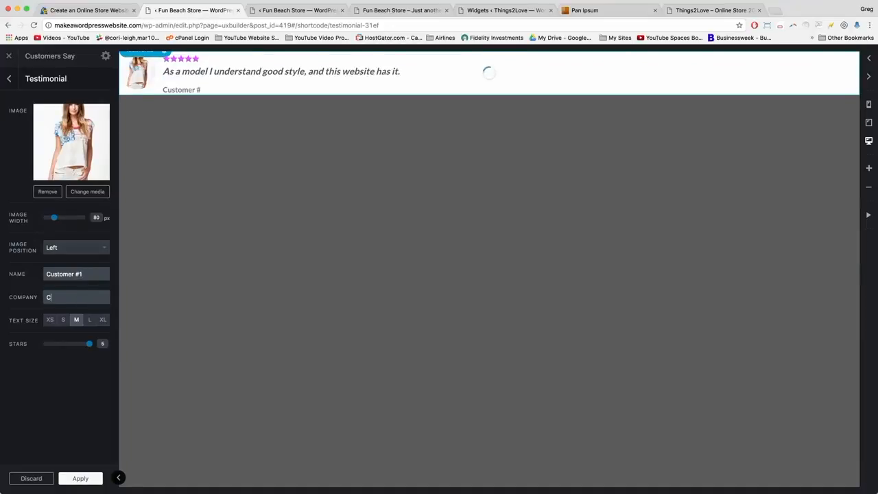
pyautogui.write('ompany #1')
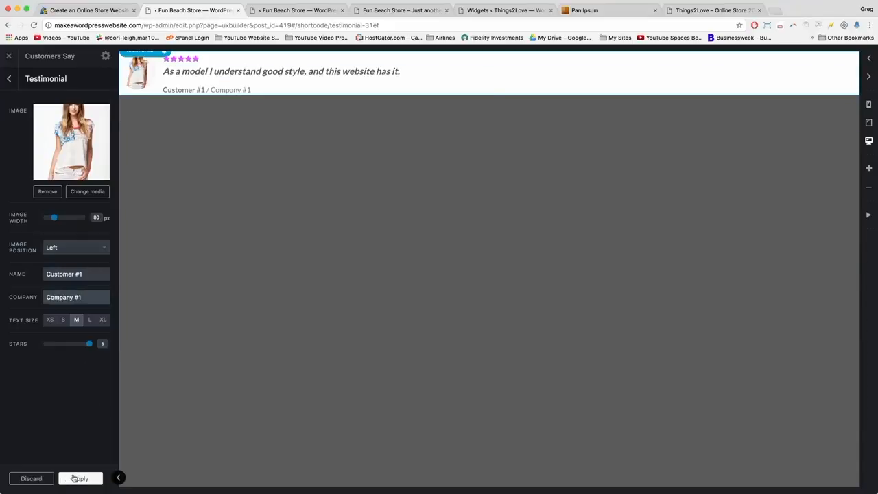
pyautogui.click(79, 478)
pyautogui.click(58, 480)
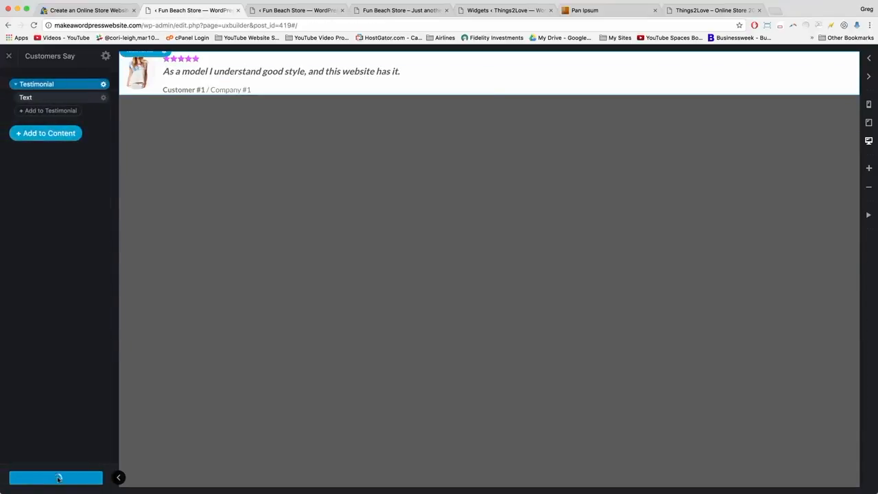
# Add a Testimonial element with the 'In a slider' preset, creating a two-banner slider below the first.
pyautogui.click(40, 136)
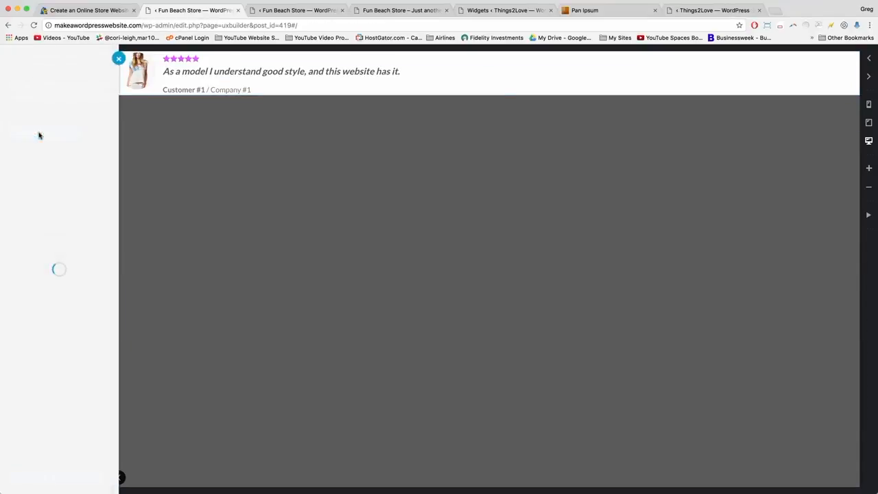
pyautogui.scroll(-3, 45, 283)
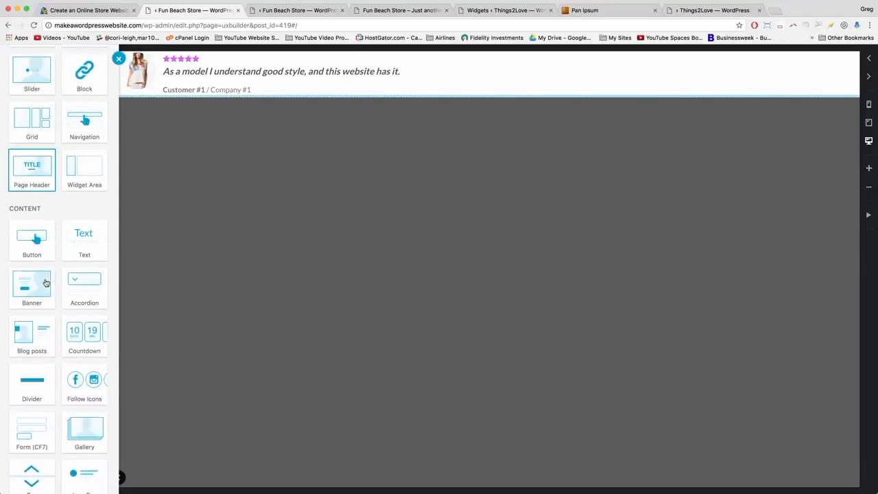
pyautogui.scroll(-5, 46, 283)
pyautogui.scroll(8, 45, 283)
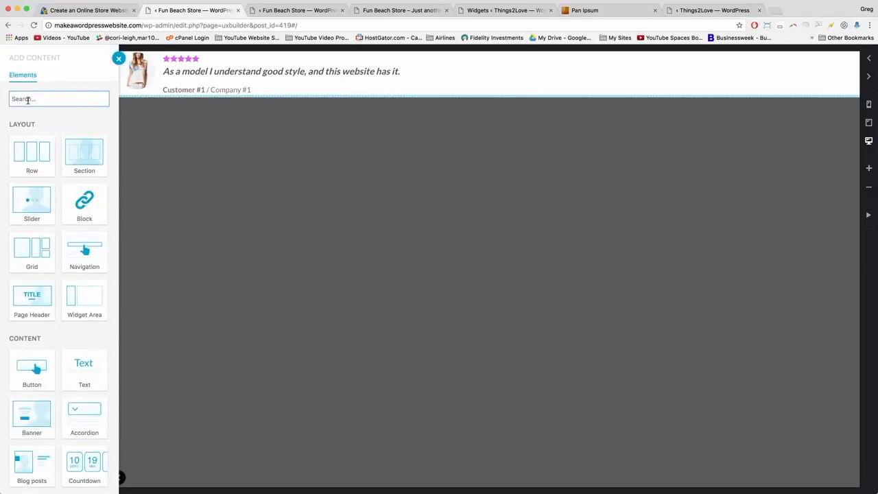
pyautogui.write('testim')
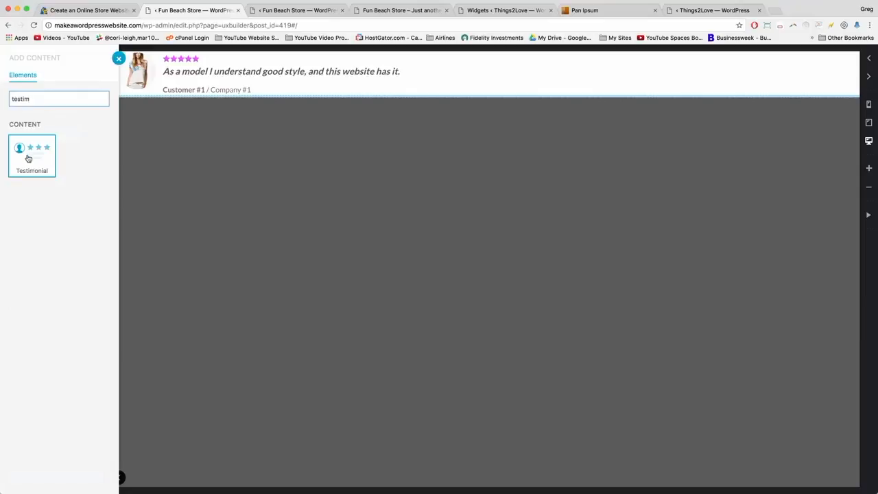
pyautogui.click(27, 157)
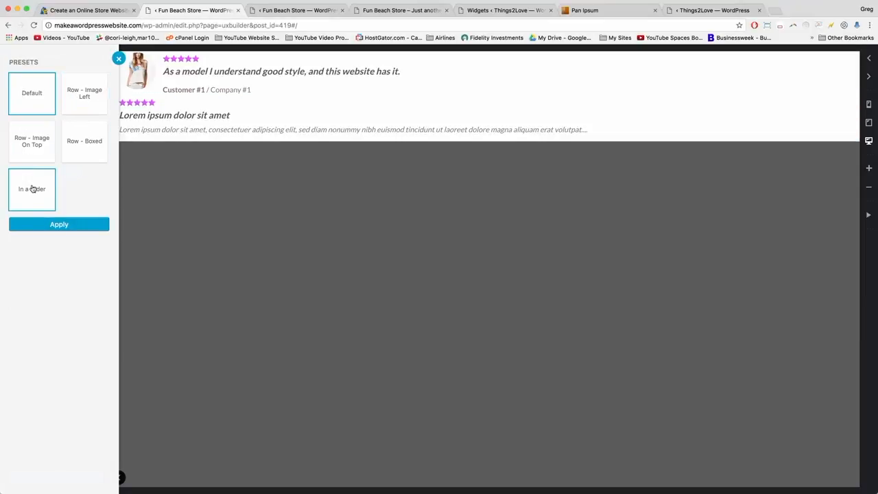
pyautogui.click(31, 189)
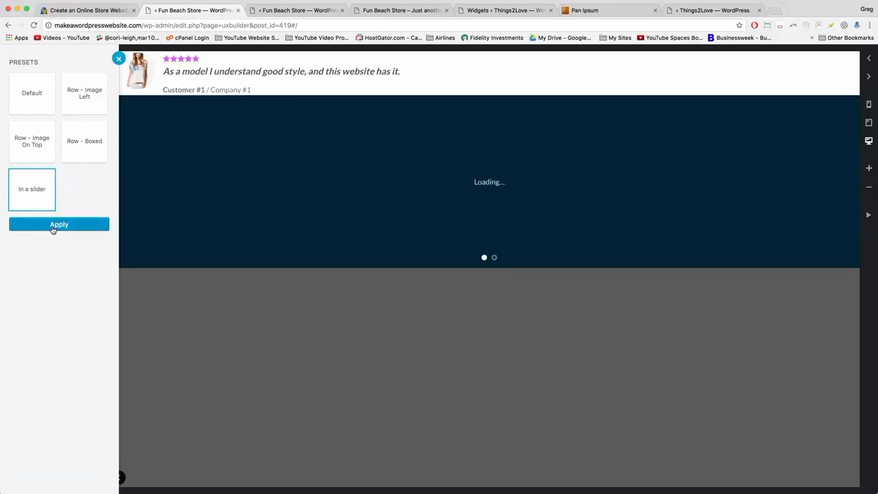
pyautogui.click(53, 228)
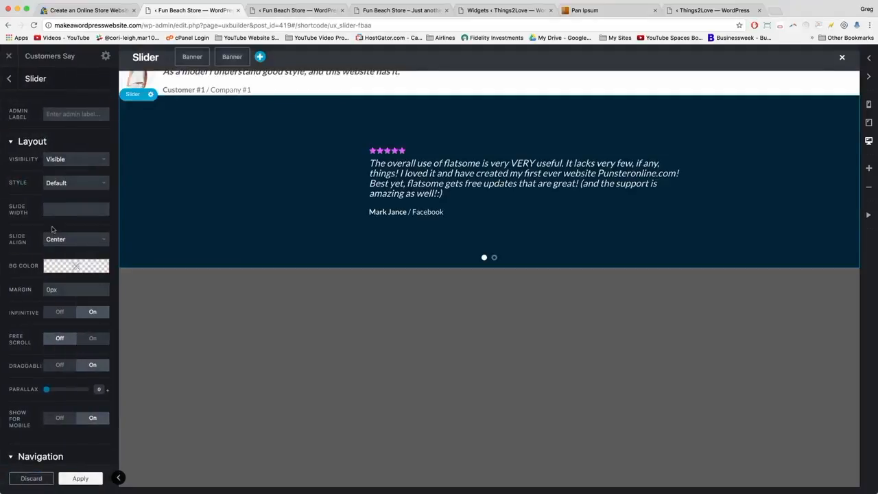
pyautogui.click(77, 480)
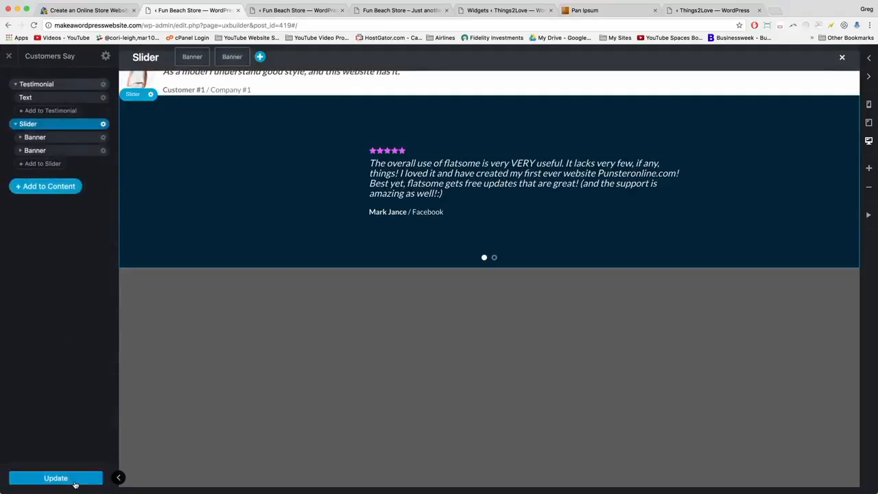
pyautogui.click(20, 137)
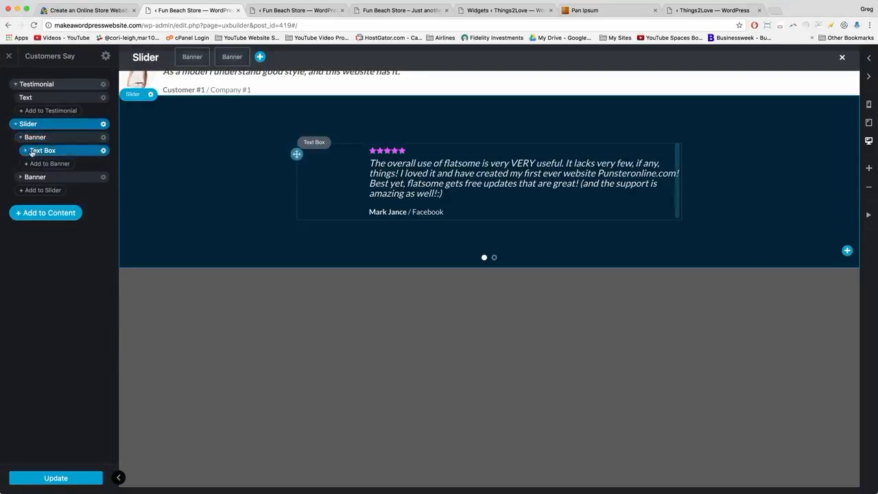
pyautogui.click(21, 137)
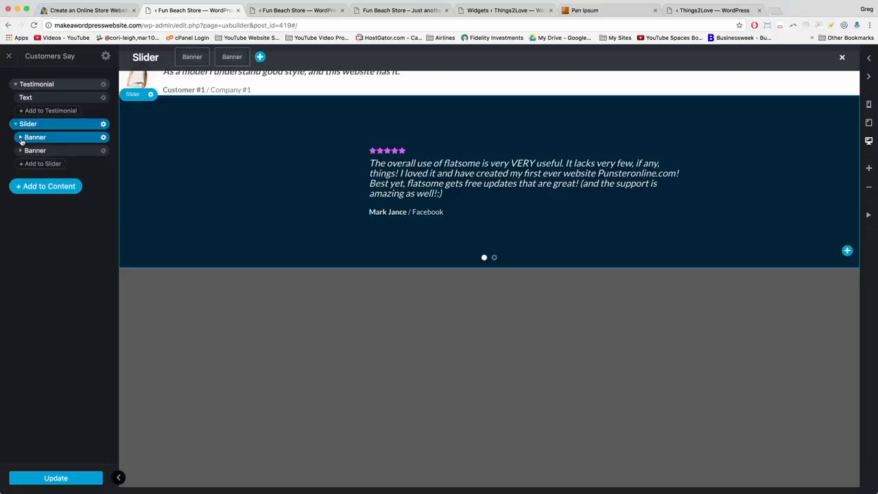
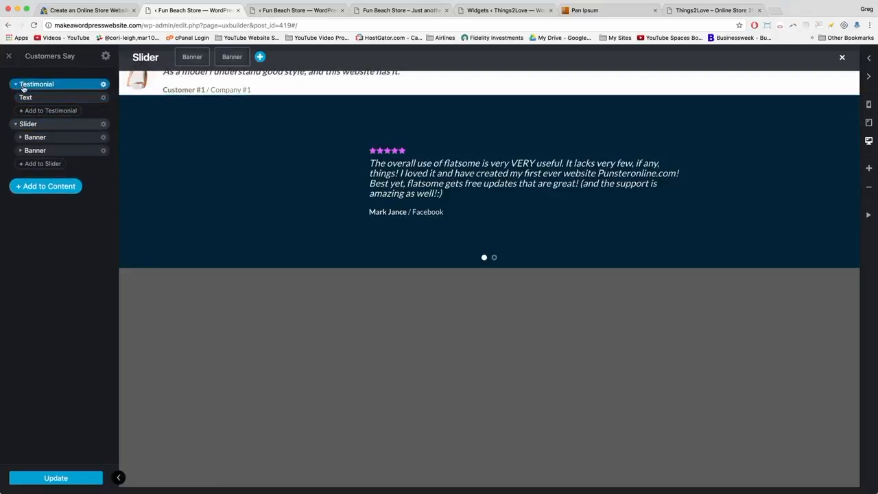
# Copy the model quote's HTML from the top testimonial's text element.
pyautogui.click(192, 83)
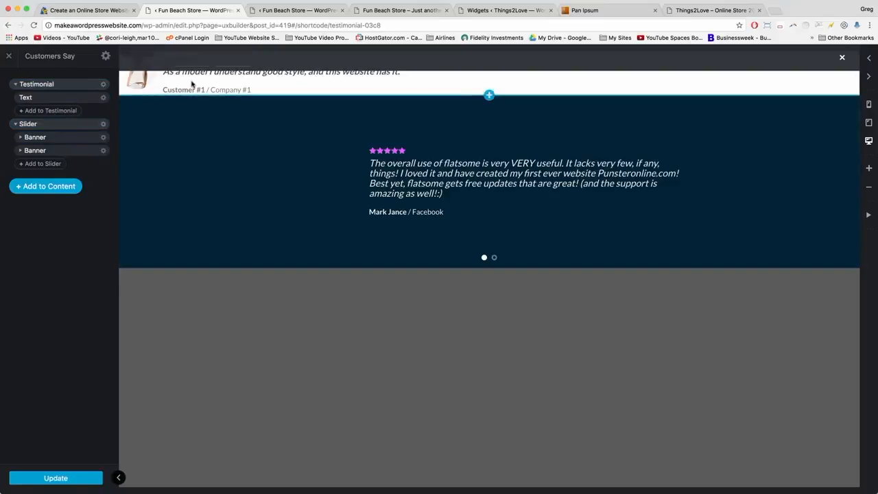
pyautogui.click(168, 71)
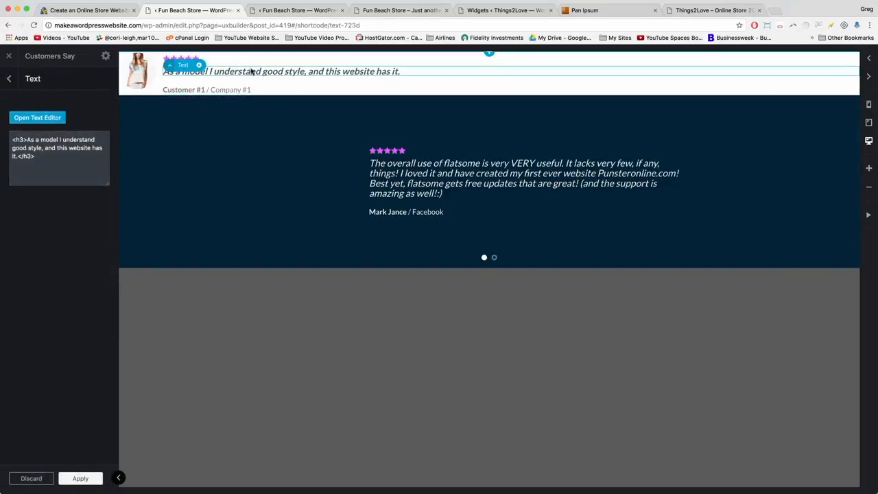
pyautogui.moveTo(39, 156); pyautogui.dragTo(10, 137)
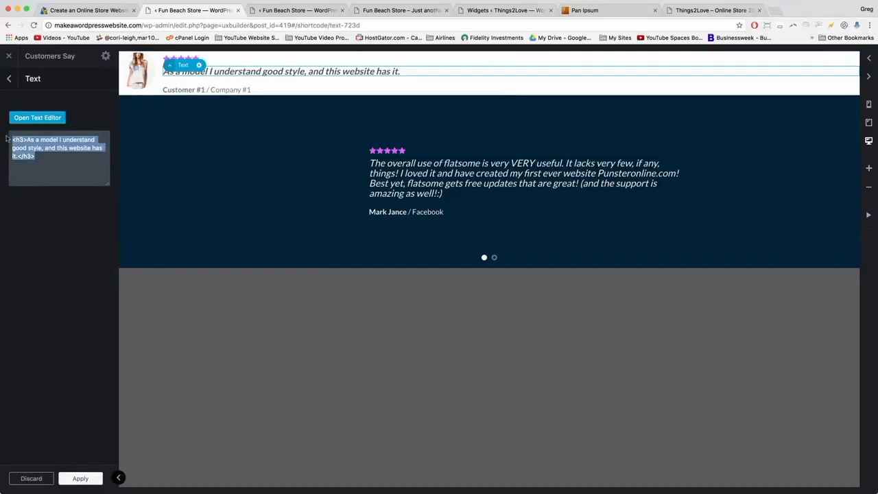
pyautogui.rightClick(38, 160)
pyautogui.click(40, 190)
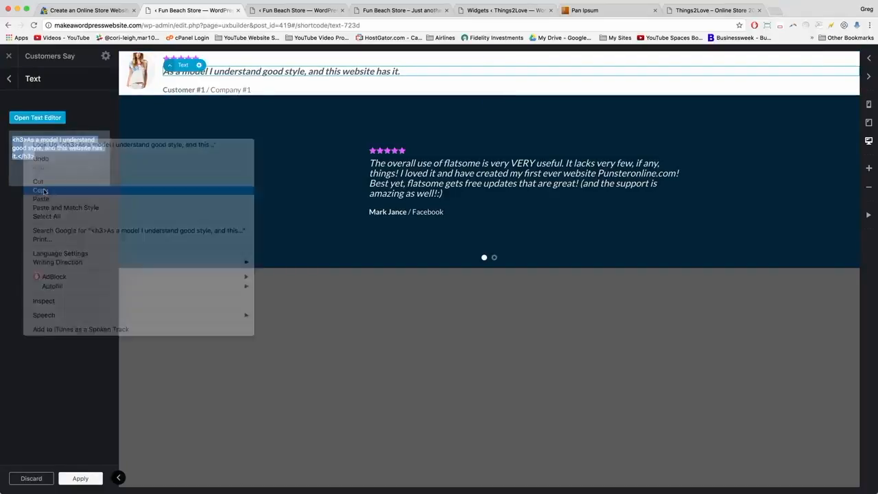
# Paste the model quote over the first slide's existing quote and apply it.
pyautogui.click(9, 81)
pyautogui.click(420, 168)
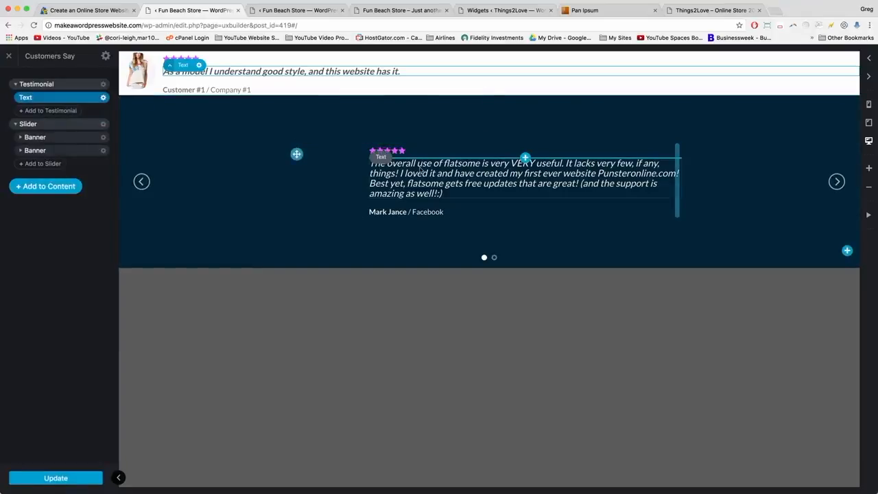
pyautogui.click(86, 170)
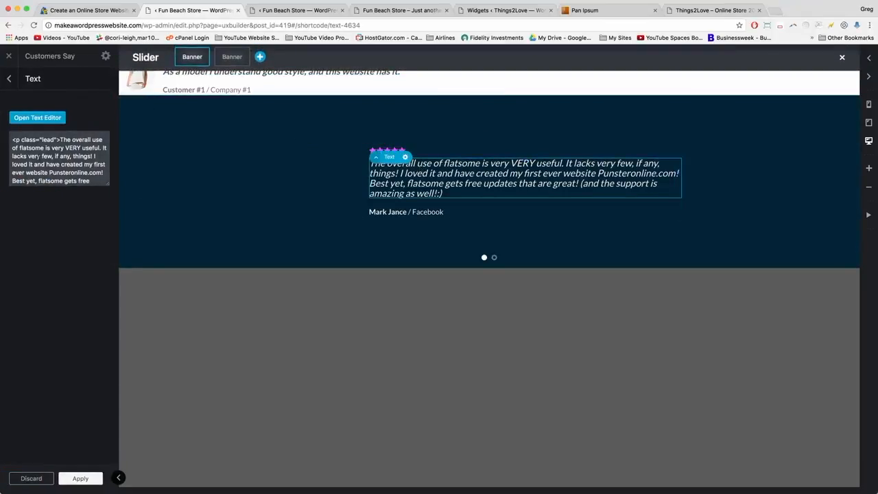
pyautogui.moveTo(105, 200); pyautogui.dragTo(1, 132)
pyautogui.rightClick(34, 149)
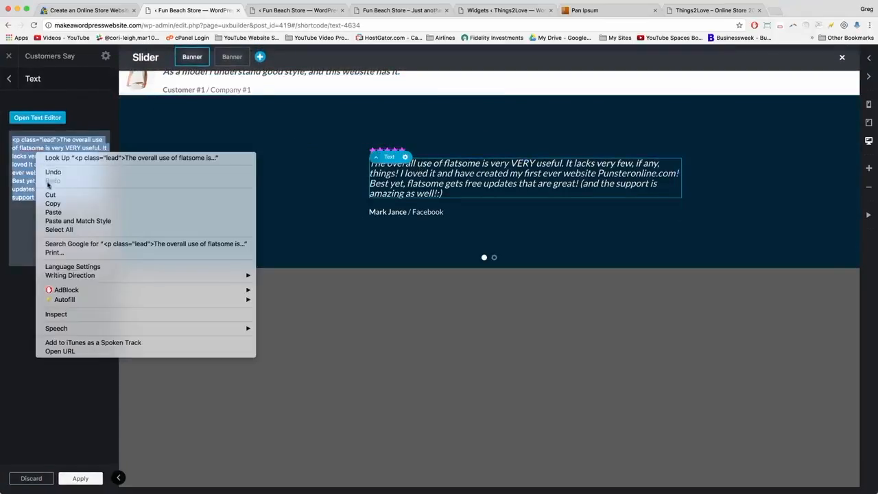
pyautogui.click(48, 207)
pyautogui.click(79, 479)
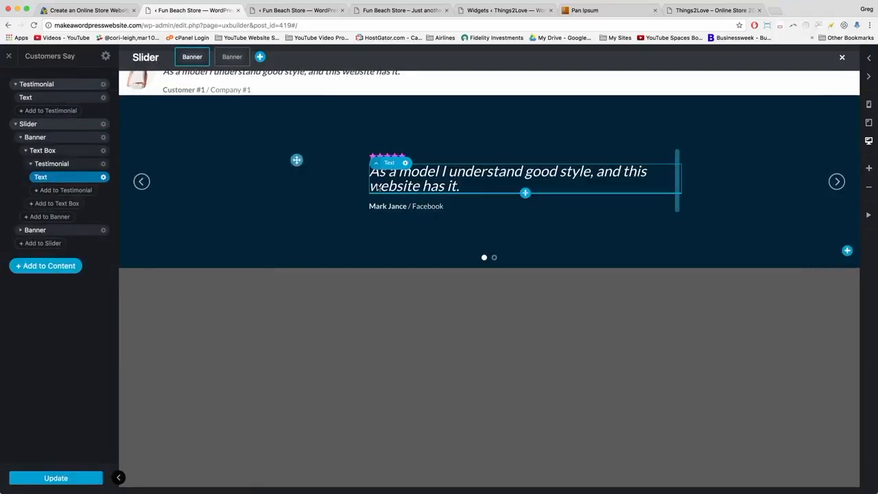
pyautogui.click(333, 188)
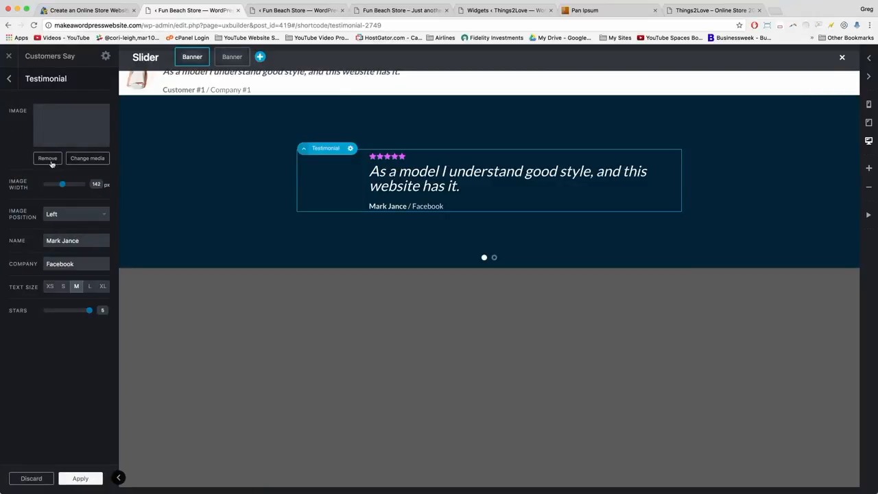
# Give the slide testimonial the model-1 photo, name Customer #1 and company Company #1, and save.
pyautogui.click(72, 160)
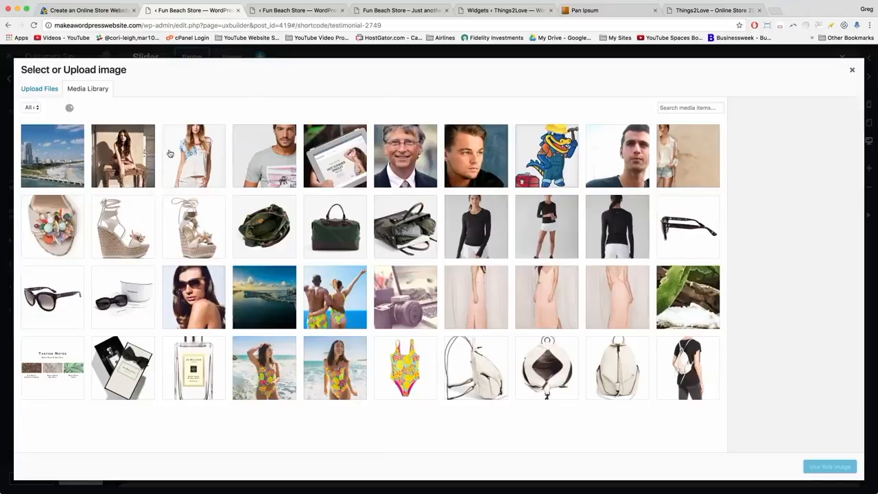
pyautogui.click(170, 153)
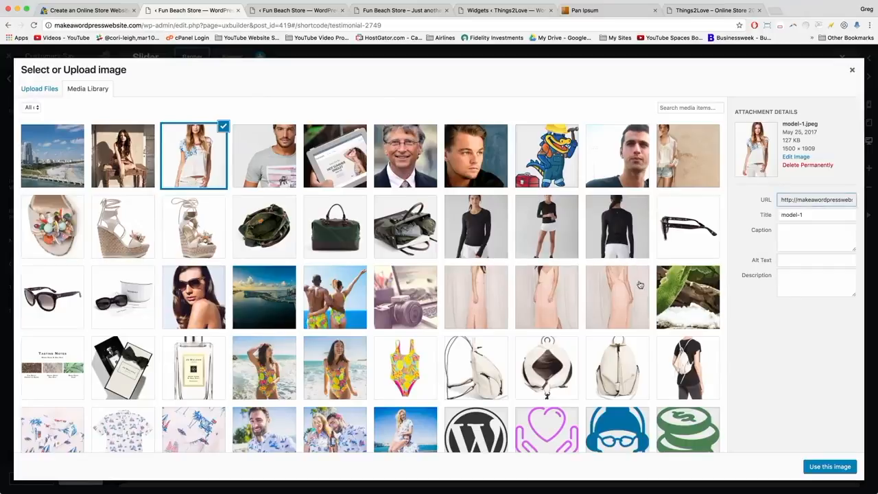
pyautogui.click(829, 467)
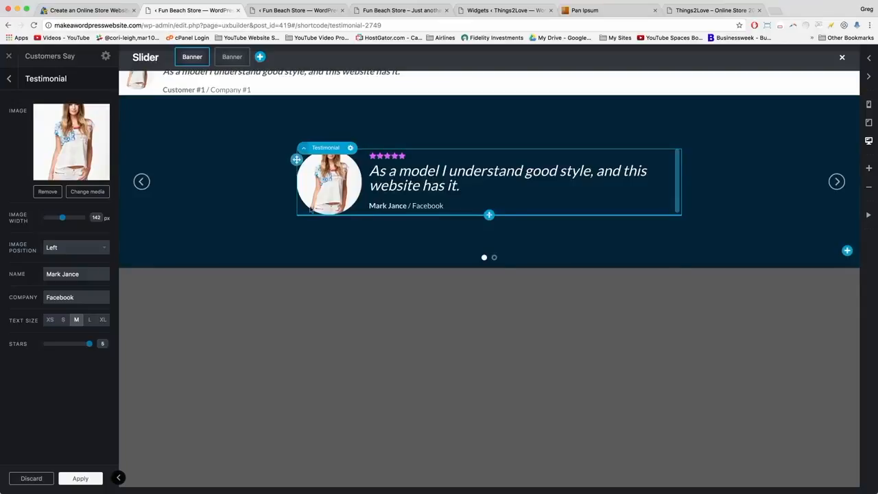
pyautogui.tripleClick(45, 272)
pyautogui.write('Customer #')
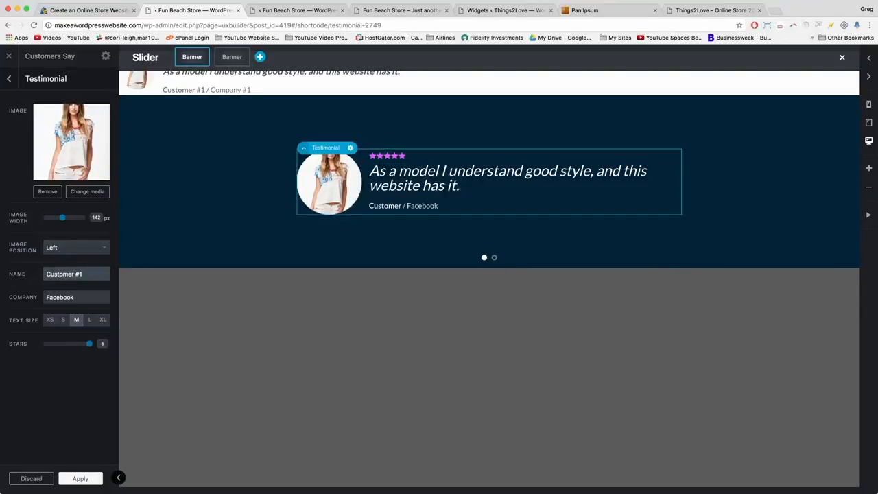
pyautogui.write('1')
pyautogui.tripleClick(46, 297)
pyautogui.write('Com')
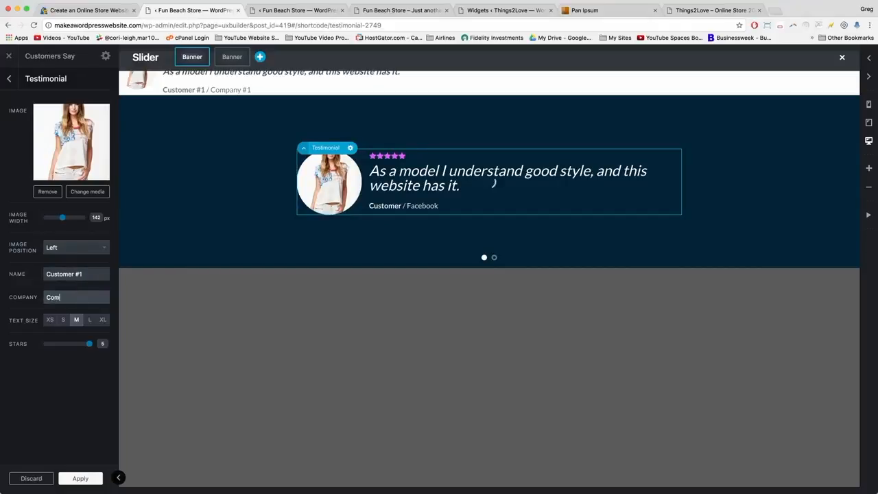
pyautogui.write('pany #1')
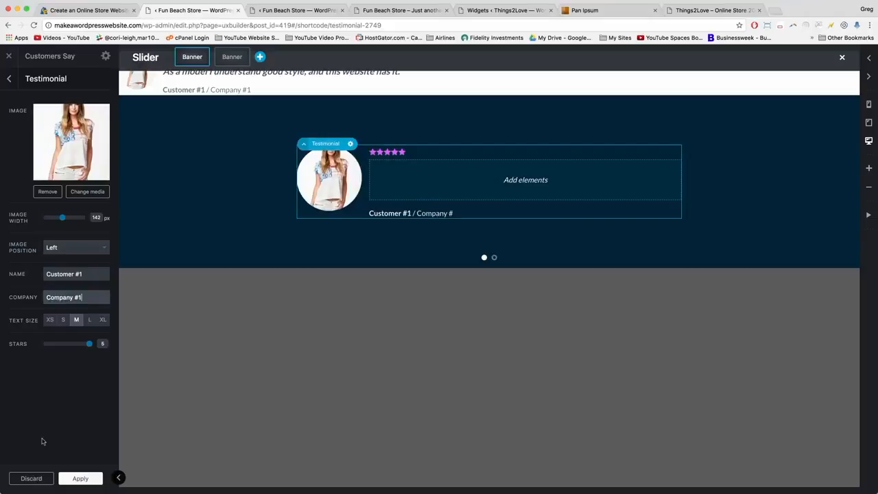
pyautogui.click(83, 481)
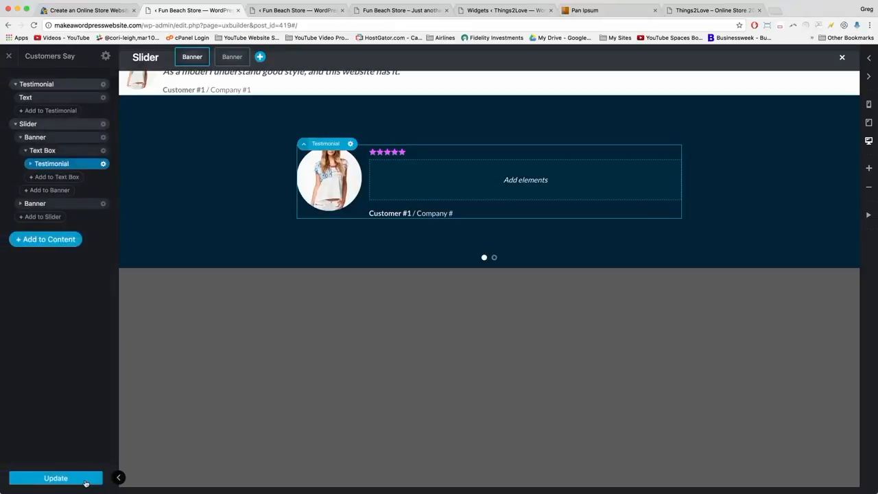
pyautogui.click(69, 479)
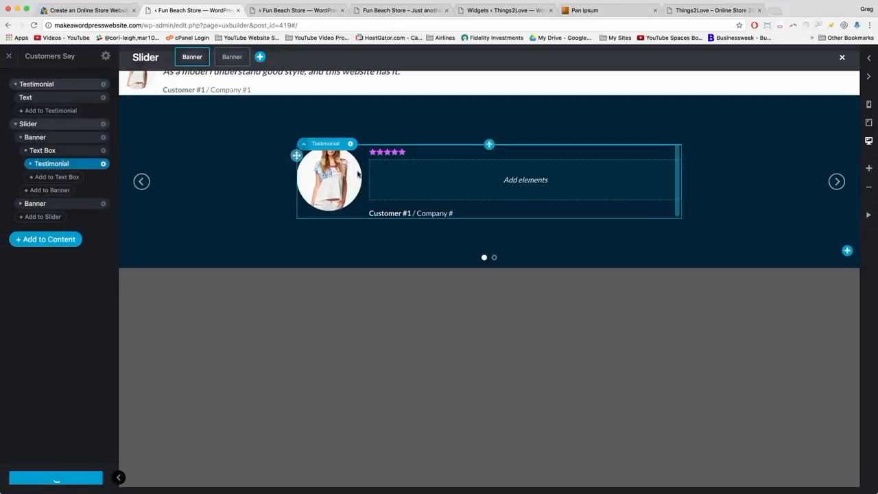
# Delete the standalone testimonial at the top of the page.
pyautogui.click(104, 84)
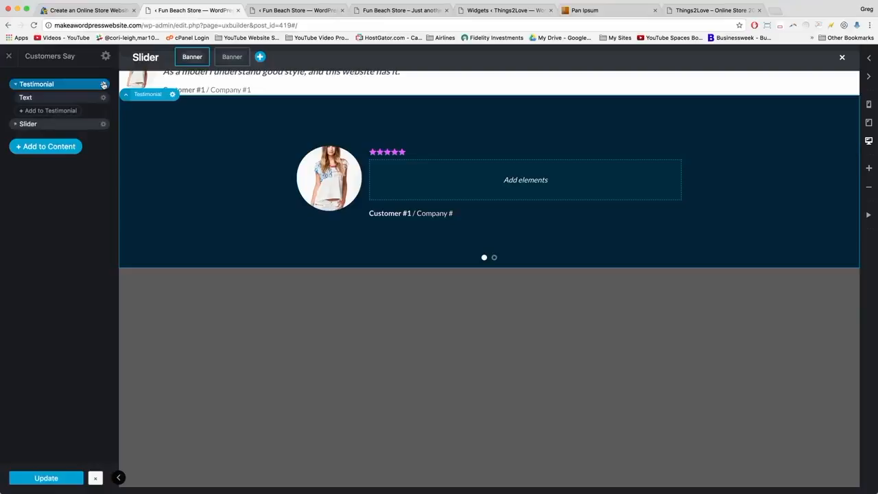
pyautogui.click(103, 84)
pyautogui.click(98, 147)
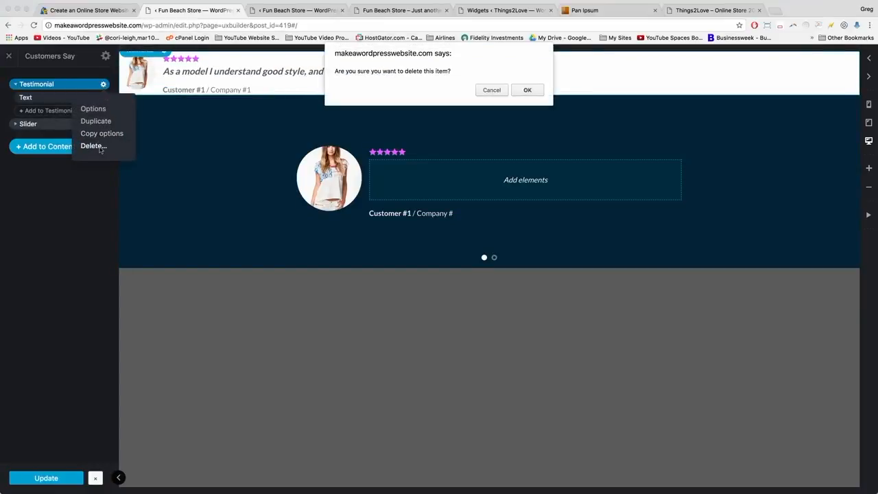
pyautogui.press('Return')
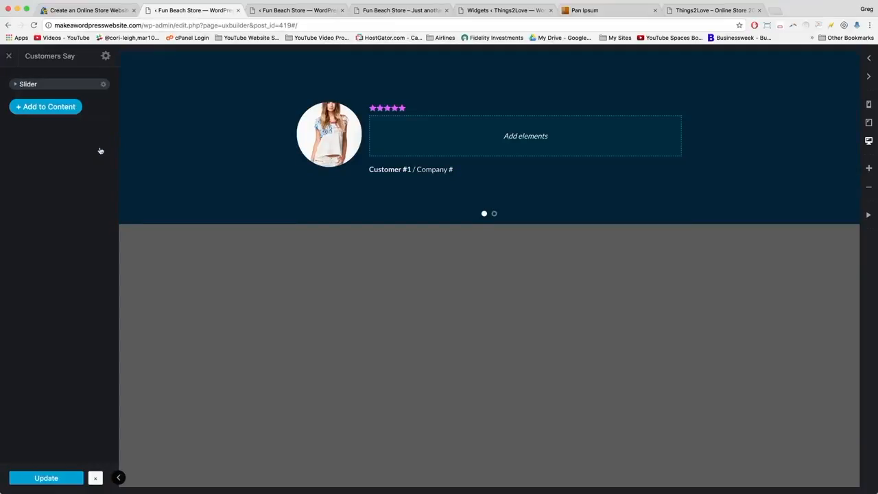
# Change the second slide's quote to 'Their Summer Style Guide is really all I need this summer.'.
pyautogui.click(14, 84)
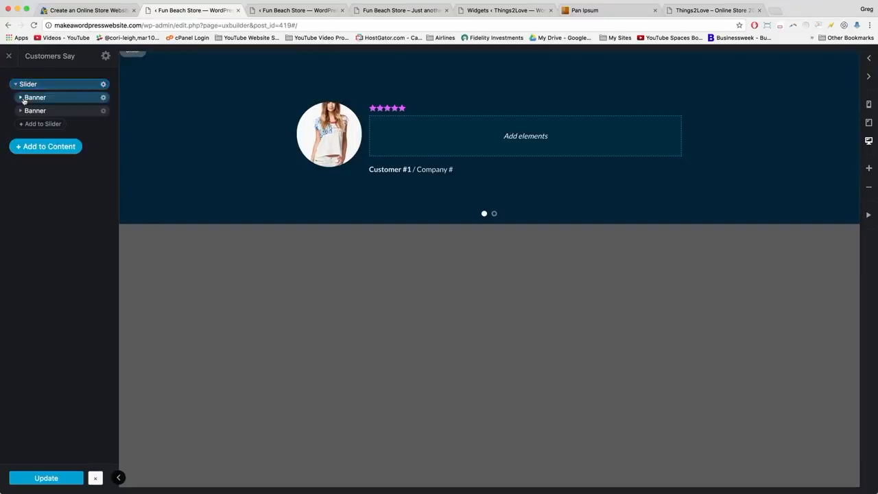
pyautogui.click(37, 112)
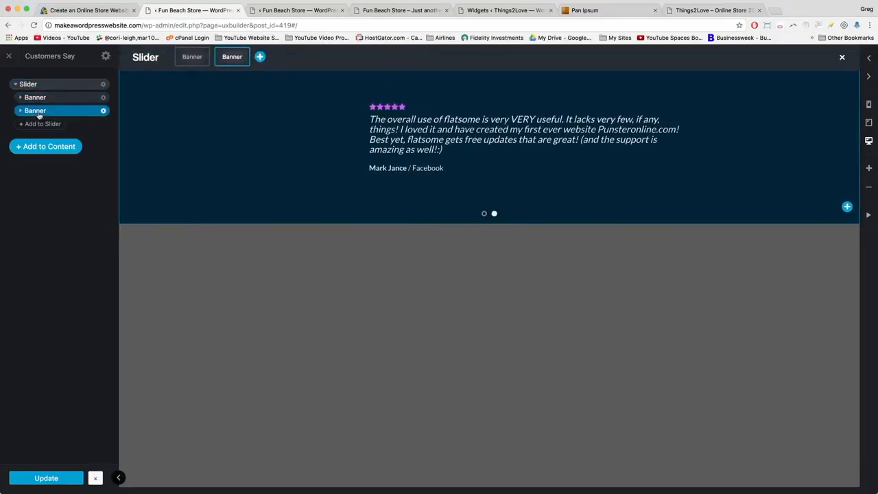
pyautogui.click(405, 126)
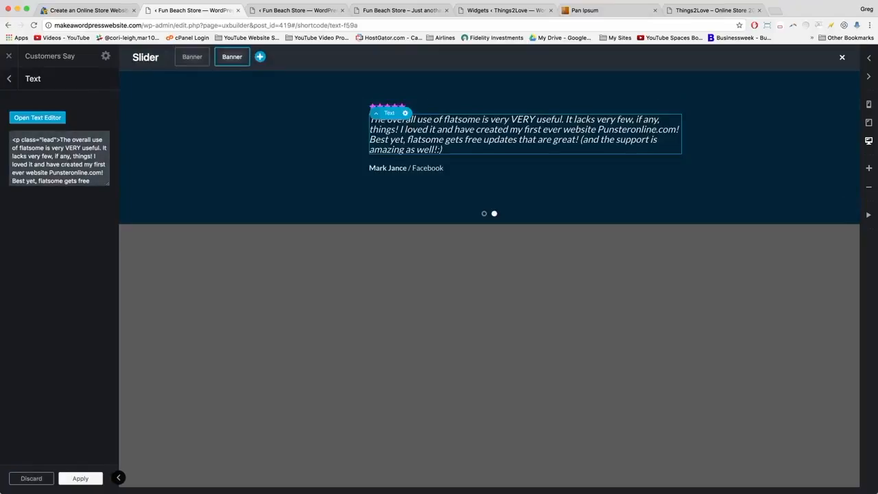
pyautogui.moveTo(107, 184); pyautogui.dragTo(110, 227)
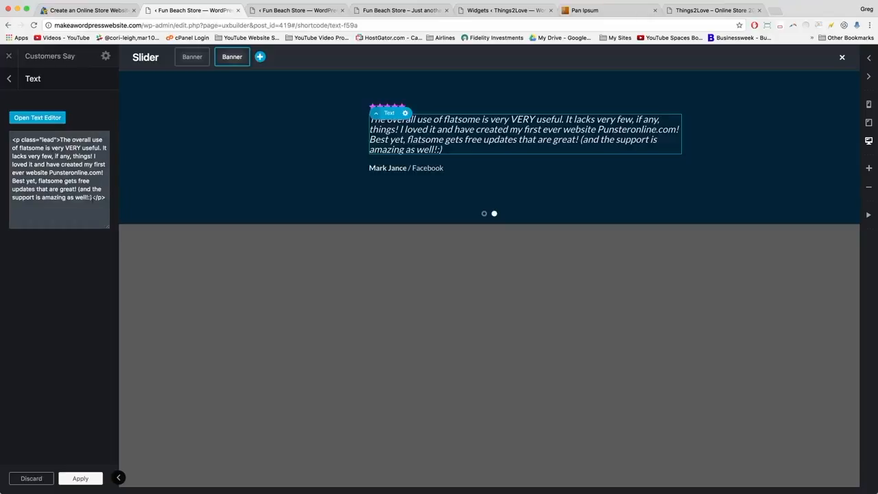
pyautogui.moveTo(94, 199); pyautogui.dragTo(62, 139)
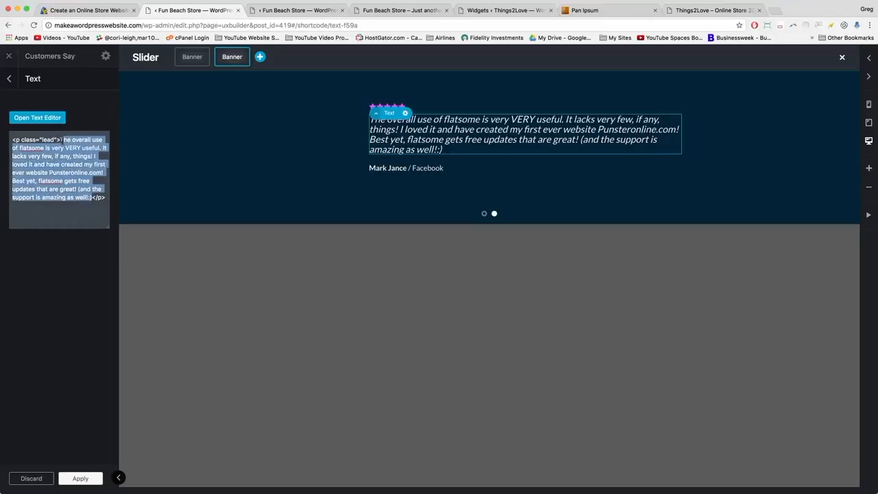
pyautogui.write('The')
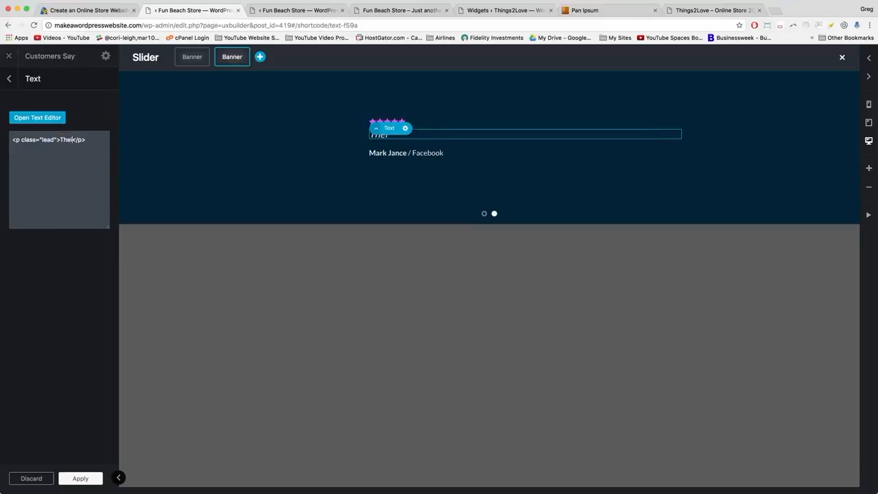
pyautogui.write('ir Summer Style ')
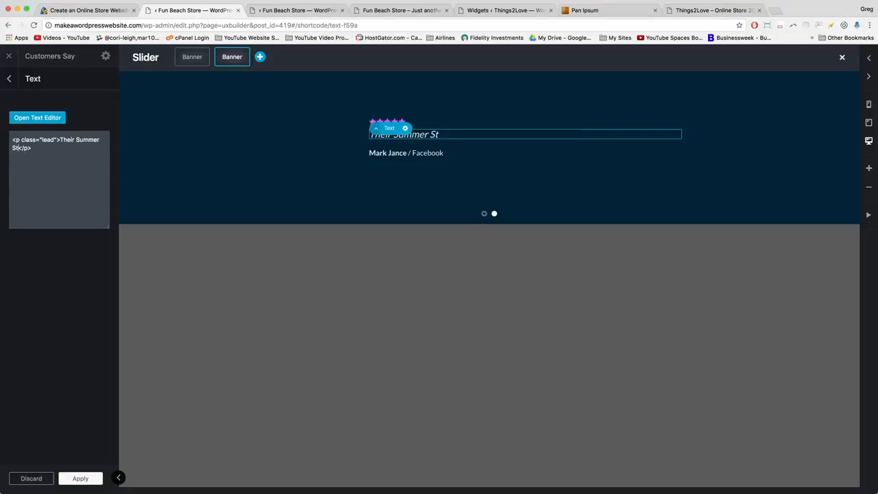
pyautogui.write('Guide is really all I need this summer.')
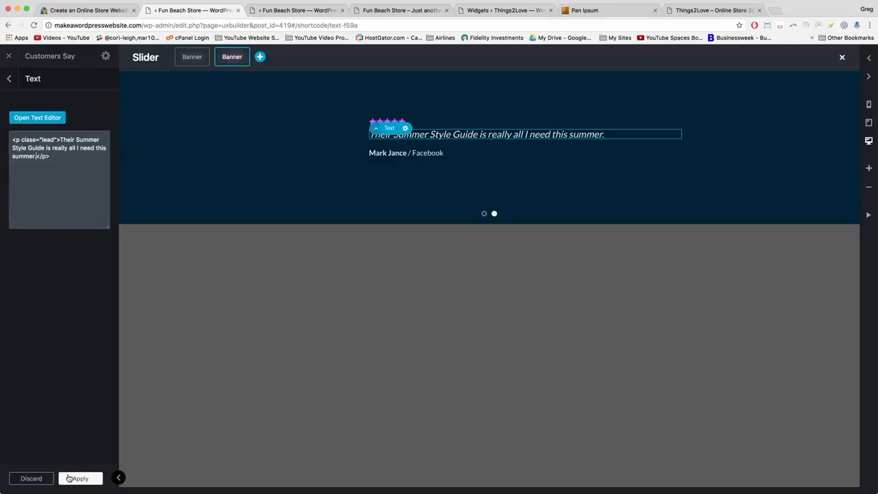
pyautogui.click(69, 478)
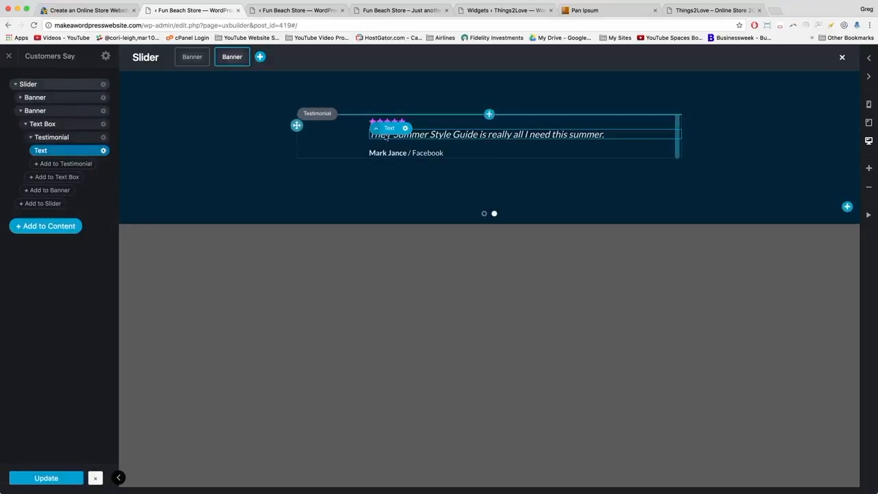
# Give the second testimonial the model-pose photo, Customer #2 and Company #2, and apply.
pyautogui.click(325, 127)
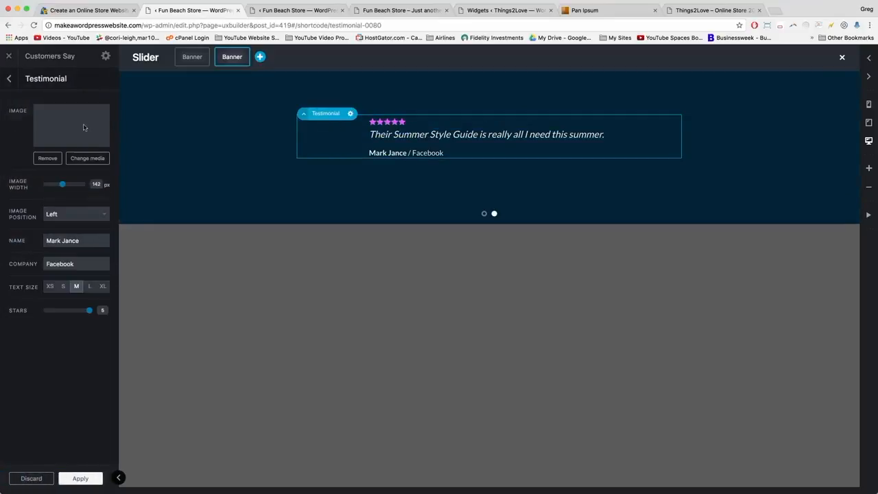
pyautogui.click(88, 159)
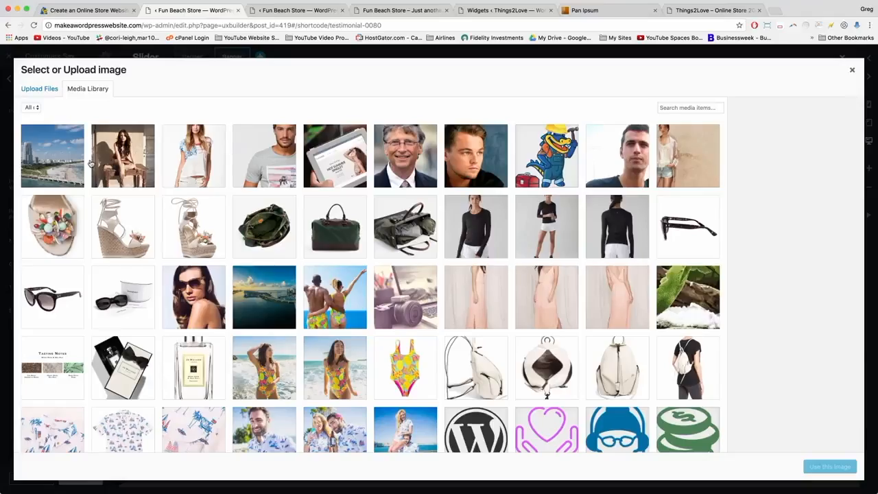
pyautogui.click(121, 164)
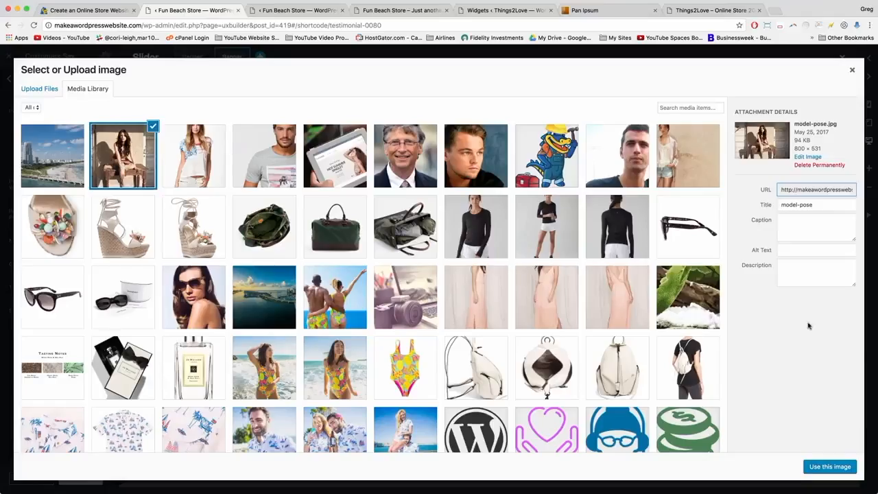
pyautogui.click(829, 467)
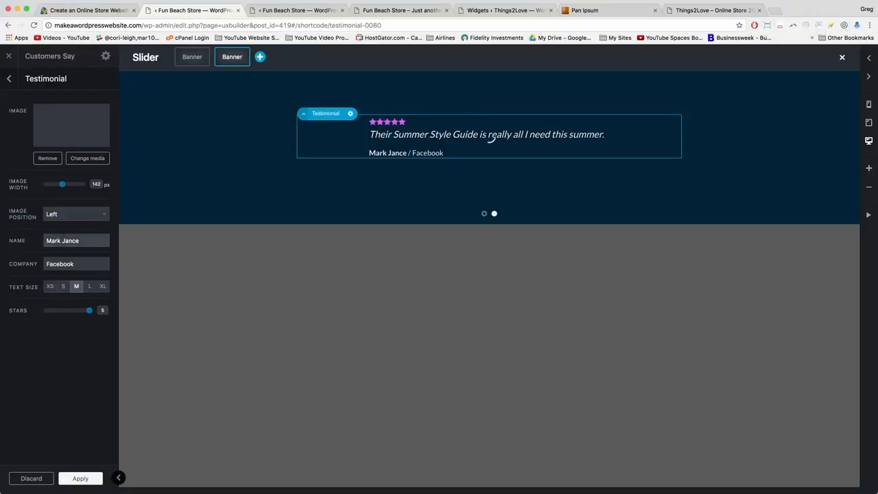
pyautogui.click(60, 243)
pyautogui.click(59, 278)
pyautogui.tripleClick(56, 275)
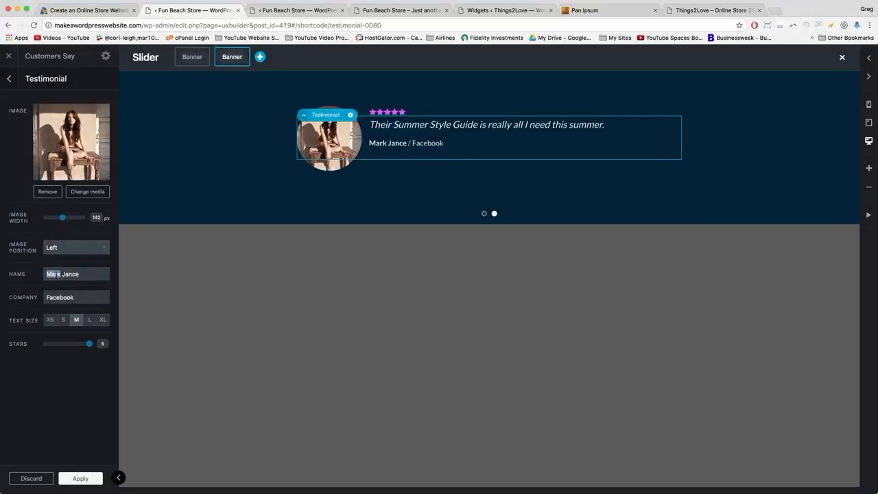
pyautogui.write('Customer ')
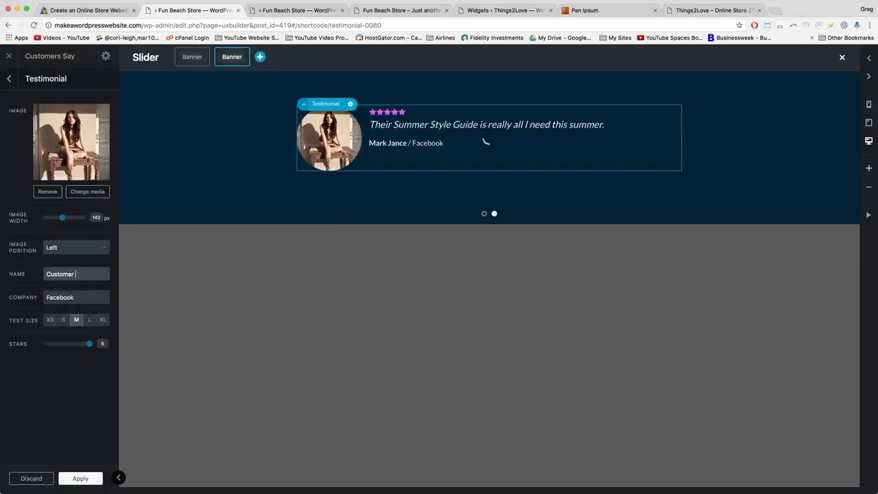
pyautogui.write('#2')
pyautogui.press('Tab')
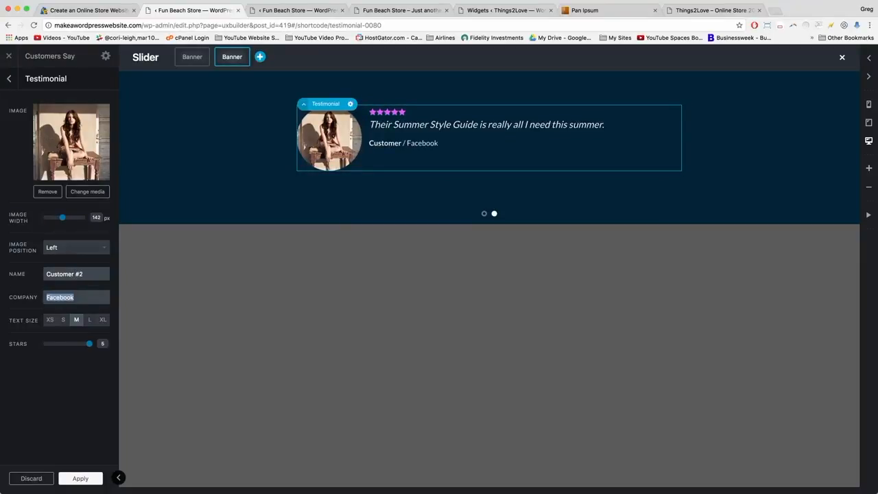
pyautogui.write('Company #2')
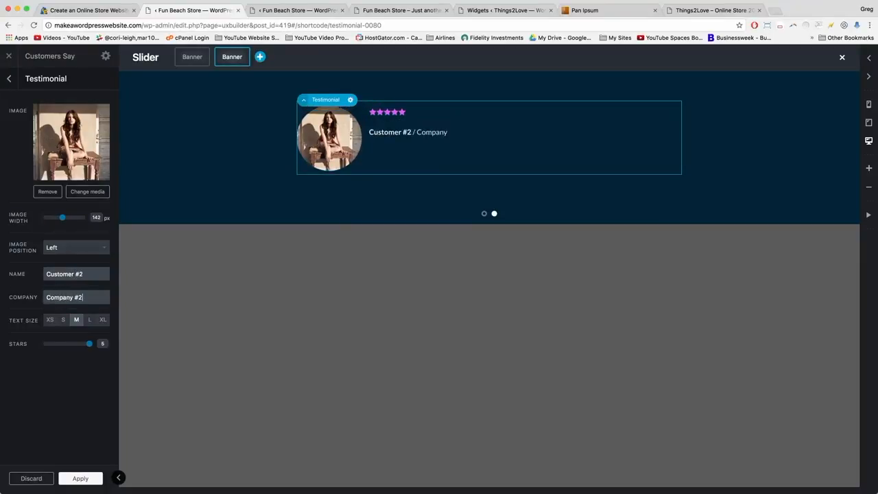
pyautogui.click(81, 479)
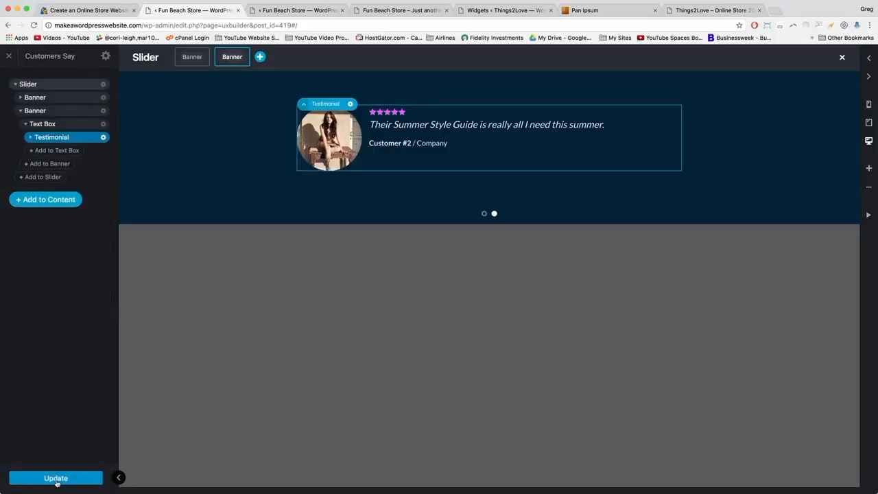
# Close the extra builder tab, reload the live site and cycle through the footer testimonials.
pyautogui.click(308, 8)
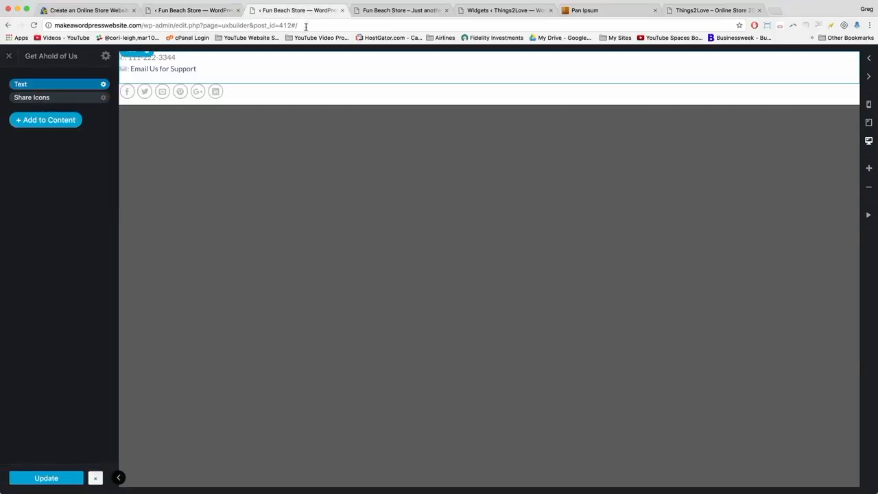
pyautogui.click(342, 10)
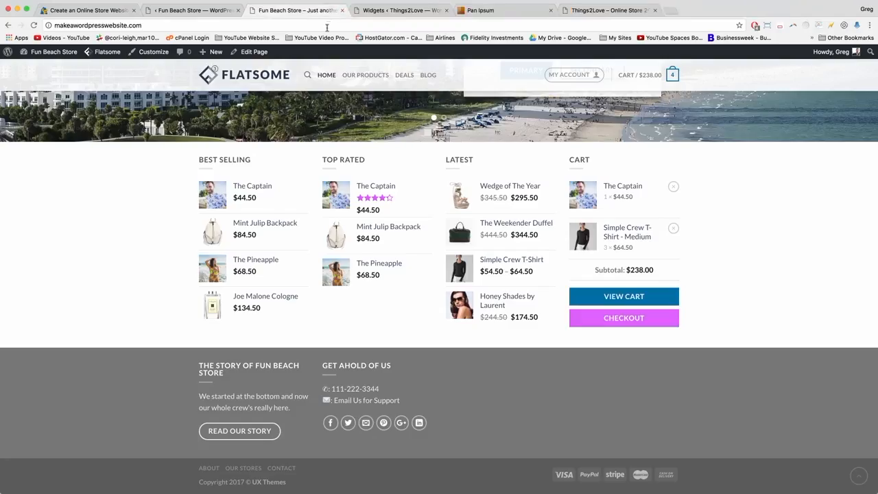
pyautogui.click(327, 28)
pyautogui.press('Return')
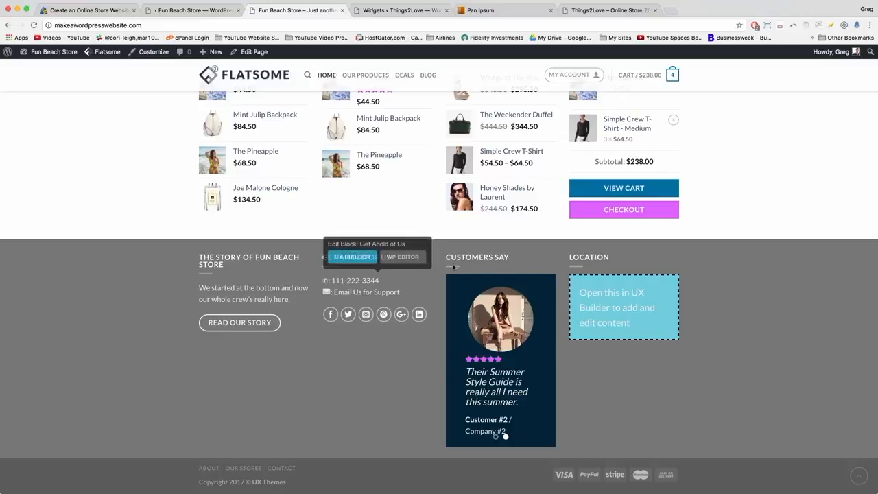
pyautogui.click(544, 363)
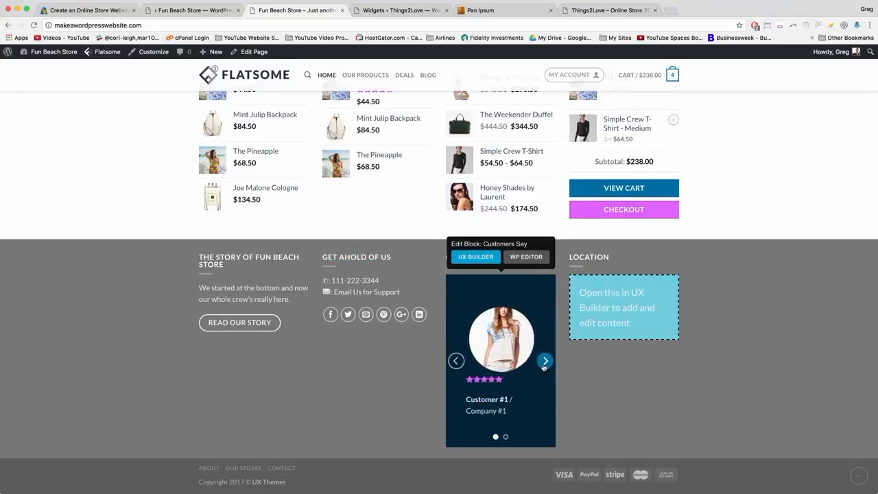
pyautogui.click(544, 364)
pyautogui.click(544, 364)
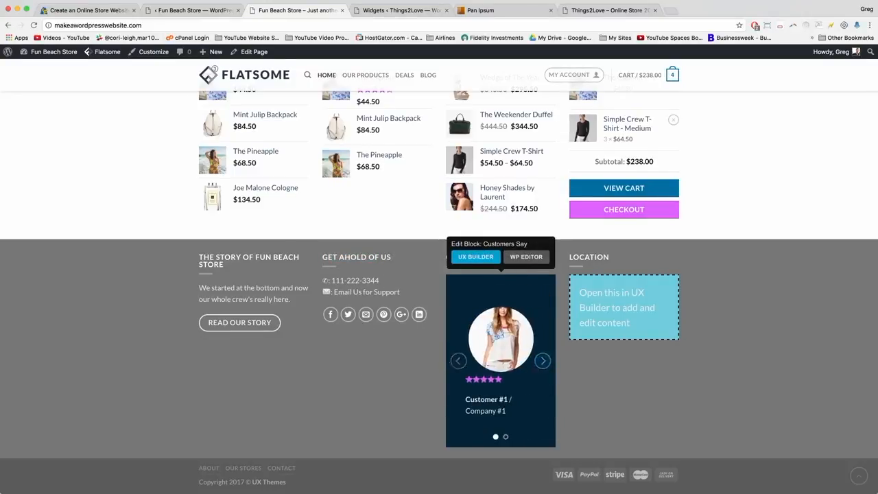
# Back in the builder, go to the first testimonial slide.
pyautogui.click(197, 16)
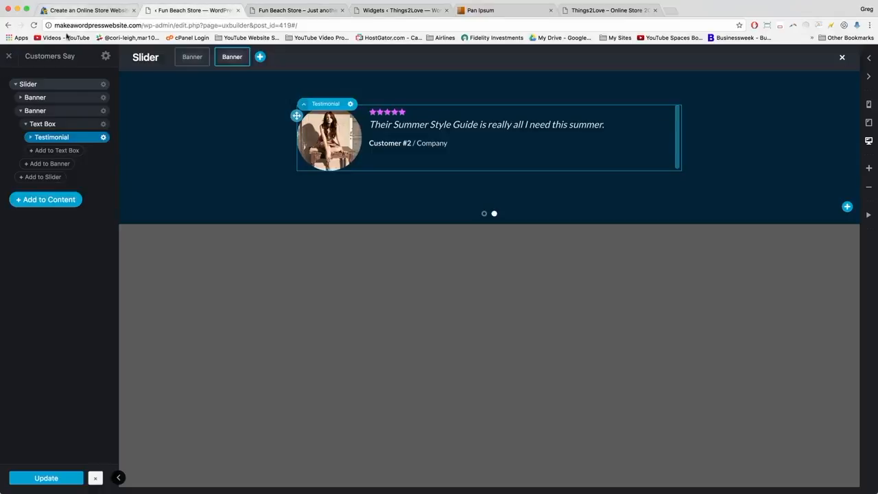
pyautogui.click(208, 145)
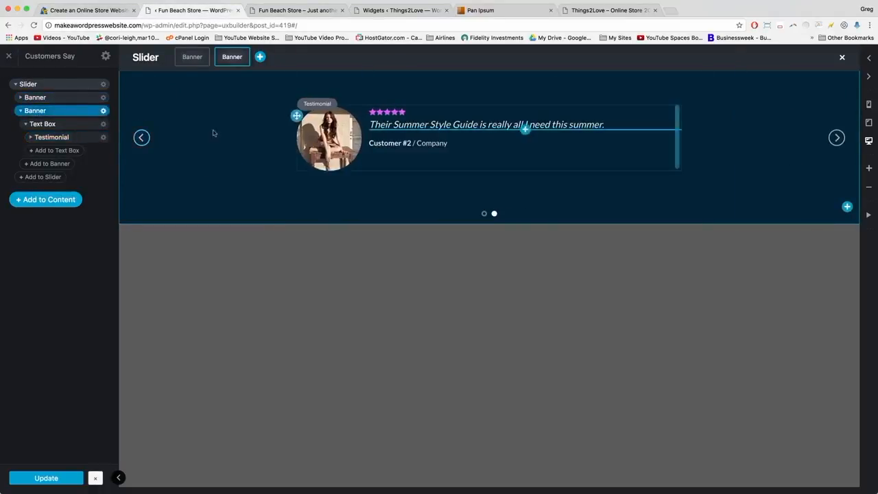
pyautogui.click(142, 137)
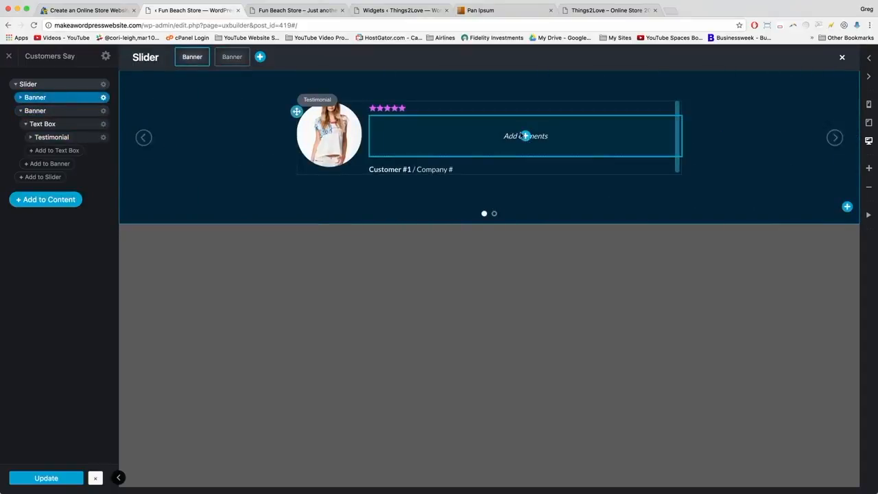
# Add a paragraph Text element reading 'As a model I understand good style, and this website has it.'.
pyautogui.click(510, 138)
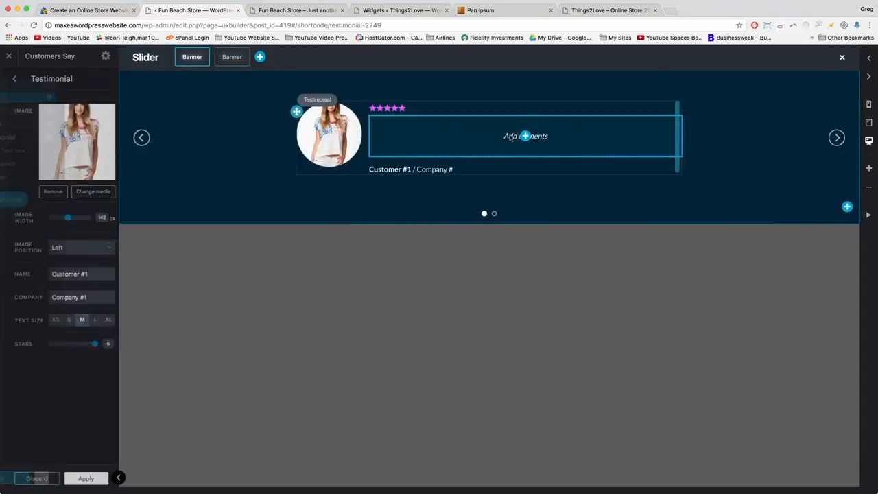
pyautogui.click(526, 136)
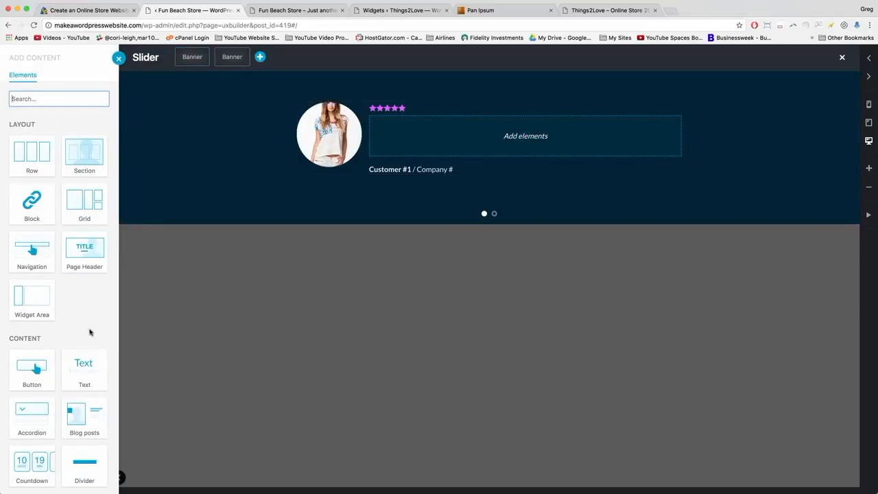
pyautogui.click(82, 367)
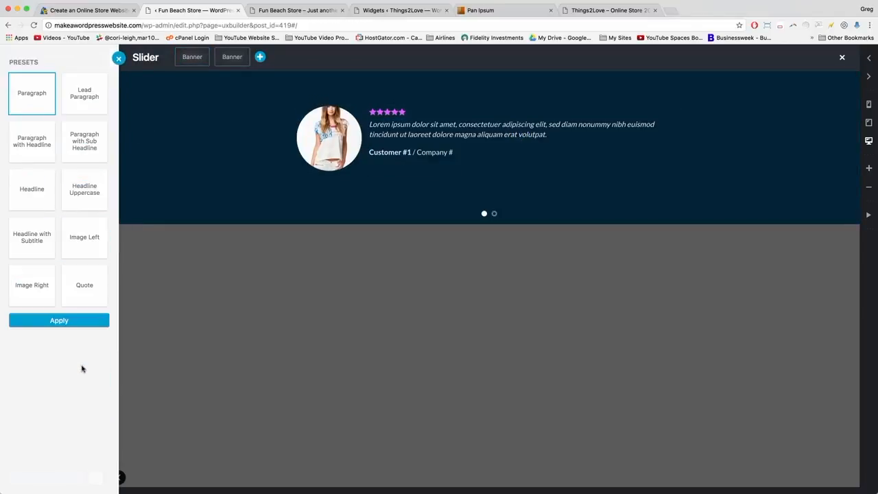
pyautogui.click(64, 321)
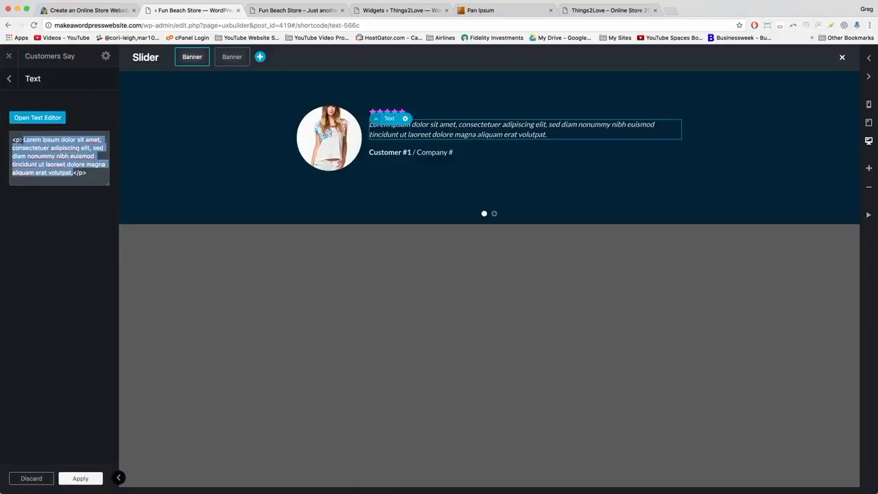
pyautogui.write('As a model I under')
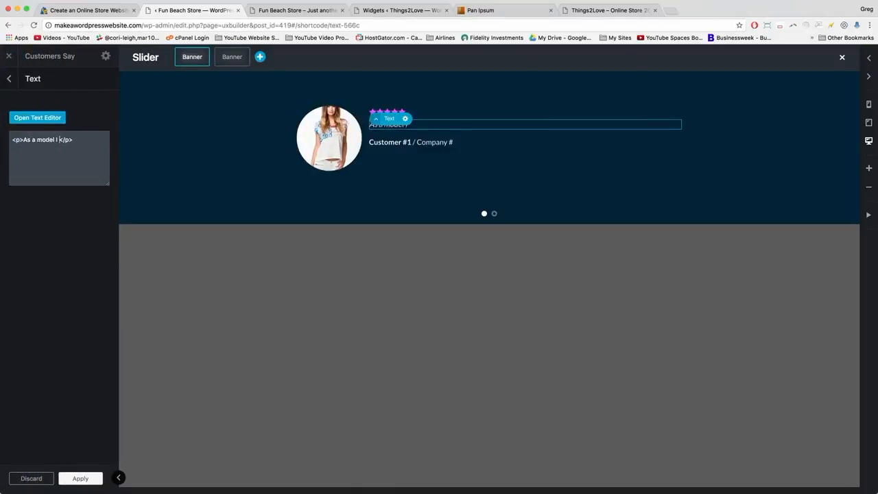
pyautogui.write('stand good st')
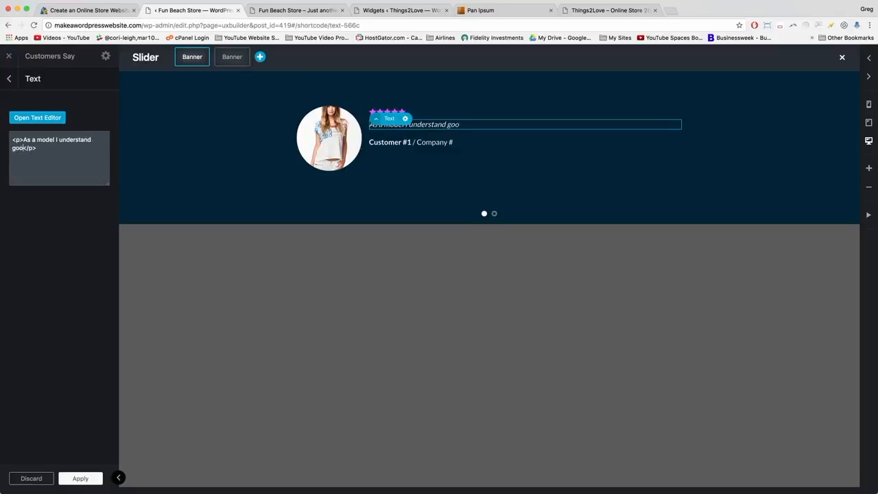
pyautogui.write('yle, and this website h')
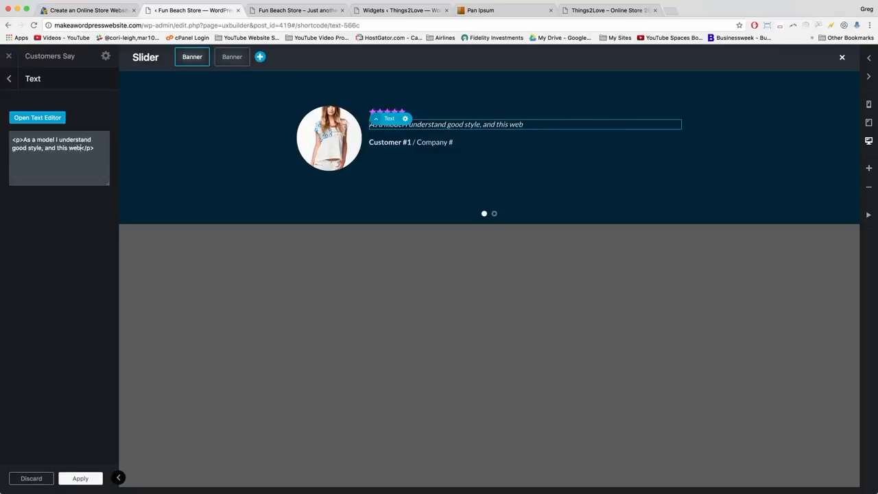
pyautogui.write('as it.')
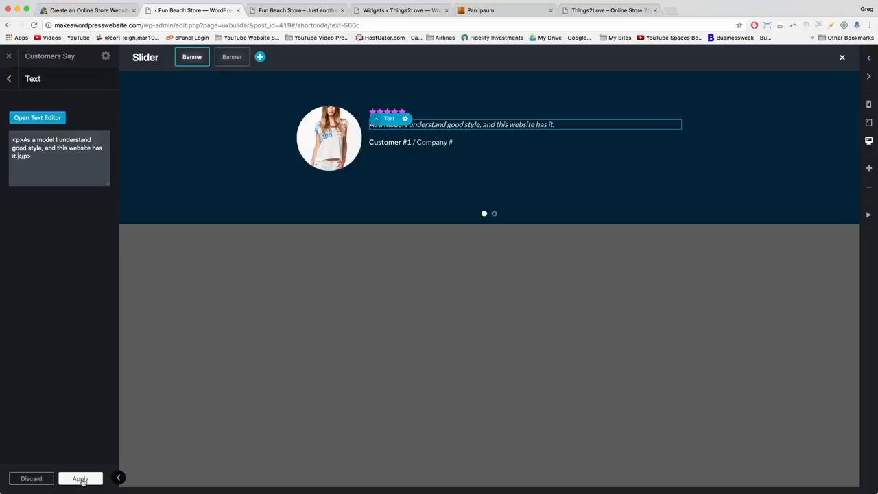
pyautogui.click(80, 479)
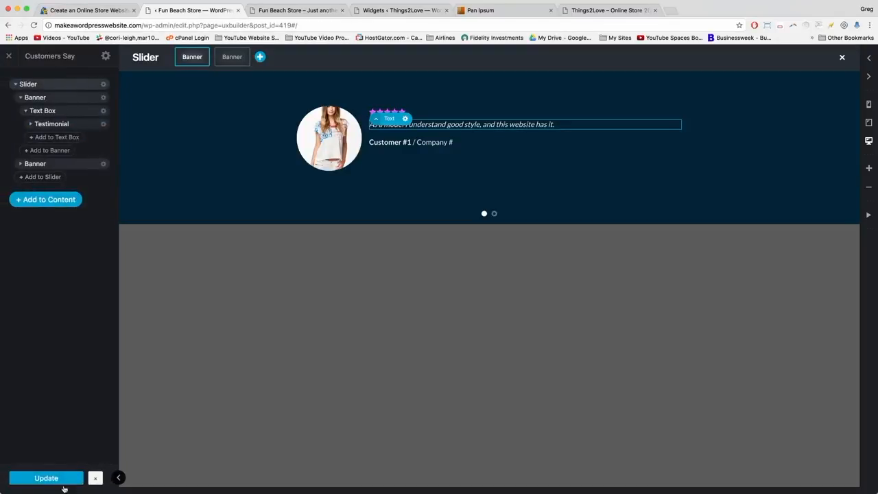
# Delete the 'lead' class from the second slide's quote HTML, then apply and update.
pyautogui.click(21, 163)
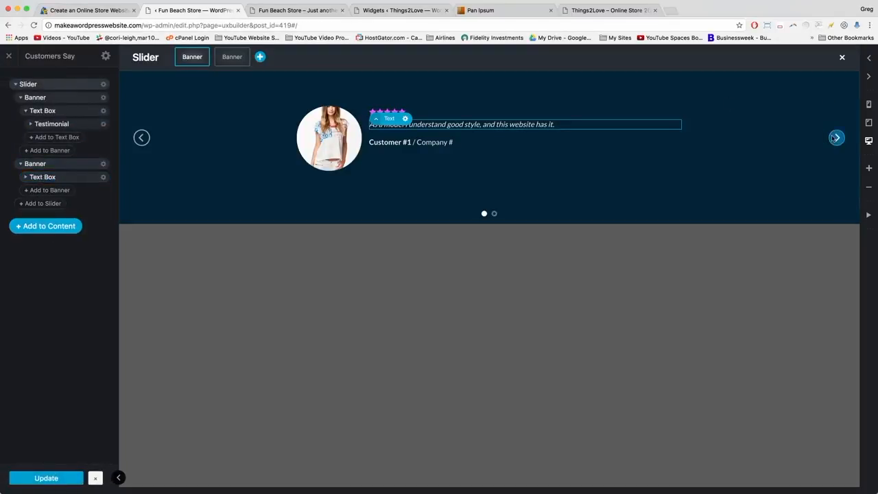
pyautogui.click(836, 137)
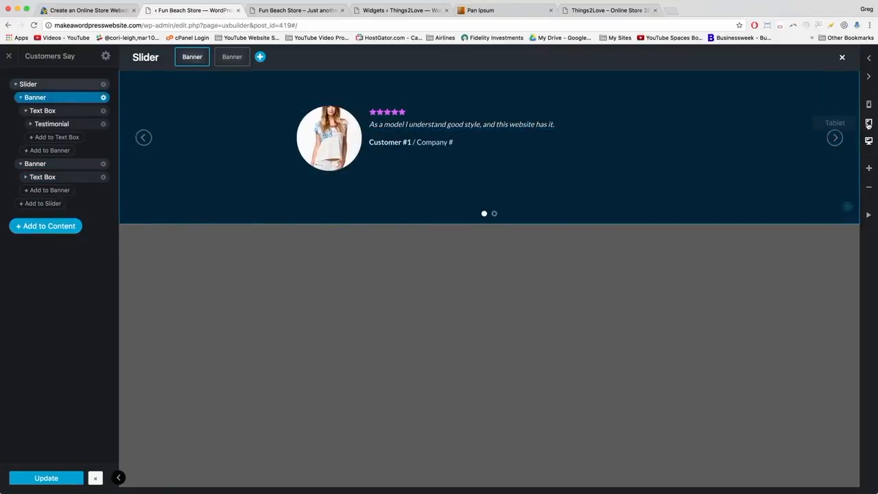
pyautogui.click(836, 137)
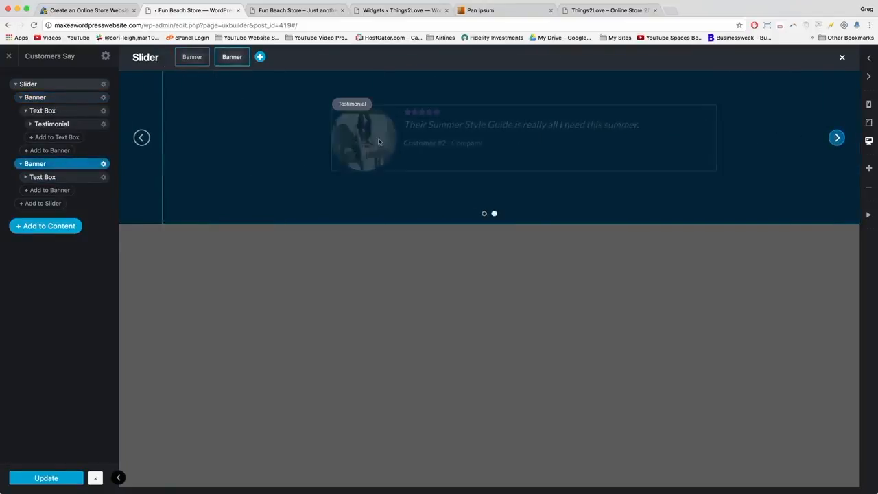
pyautogui.click(413, 130)
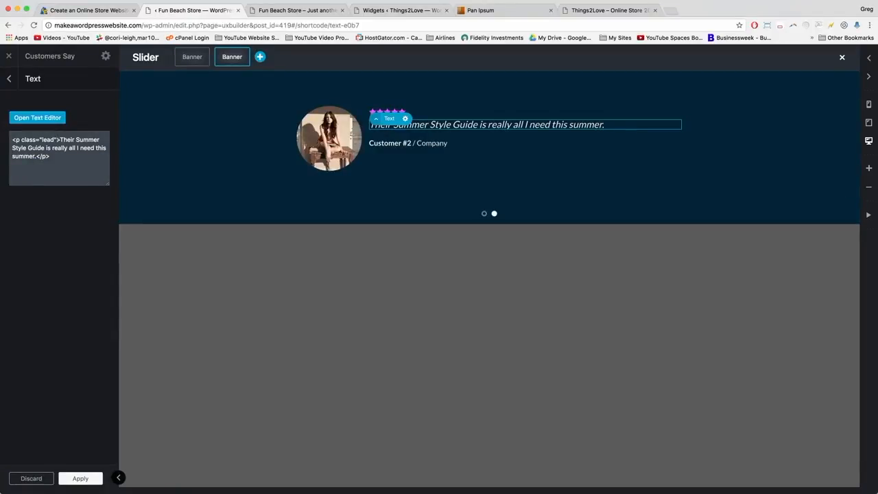
pyautogui.moveTo(58, 140); pyautogui.dragTo(24, 140)
pyautogui.press('BackSpace')
pyautogui.press('BackSpace')
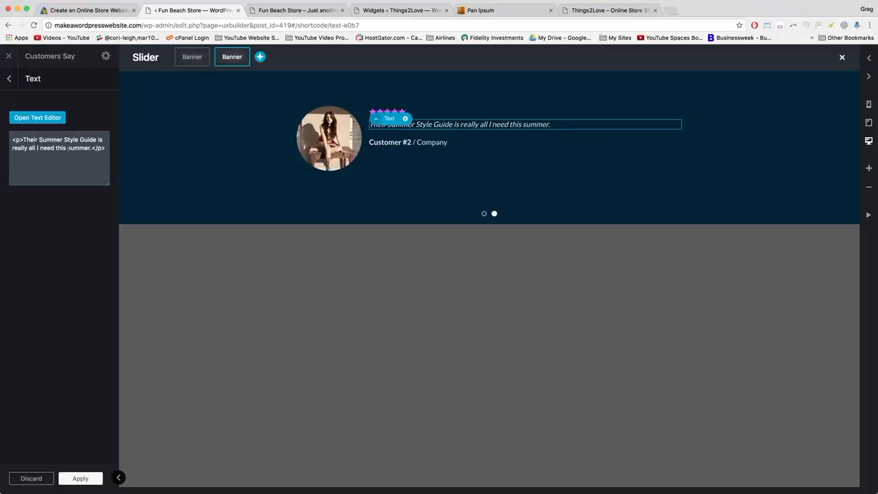
pyautogui.click(79, 478)
pyautogui.click(57, 479)
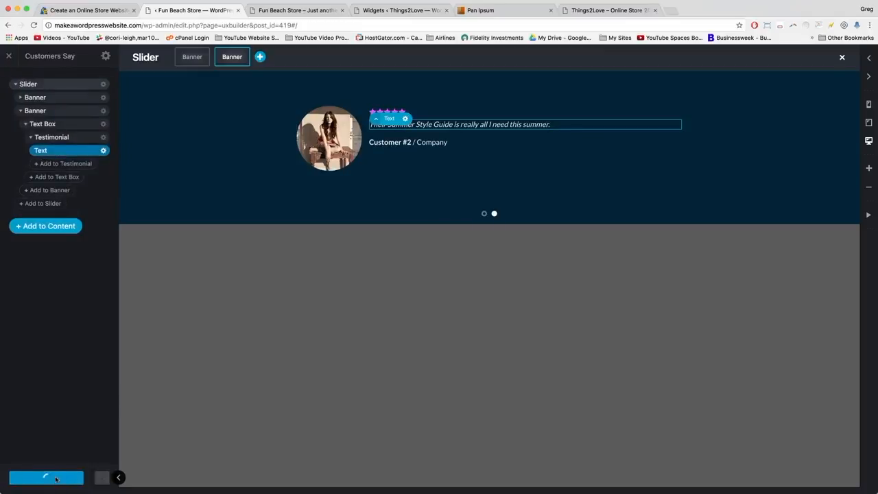
# Reload the live store, check Customer #2's quote in the footer slider, and return to the builder.
pyautogui.click(381, 10)
pyautogui.click(292, 12)
pyautogui.press('super+r')
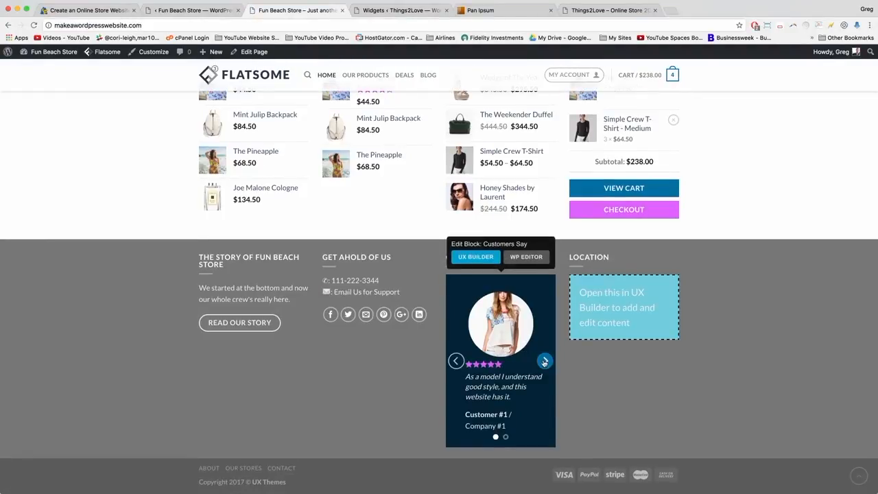
pyautogui.click(544, 362)
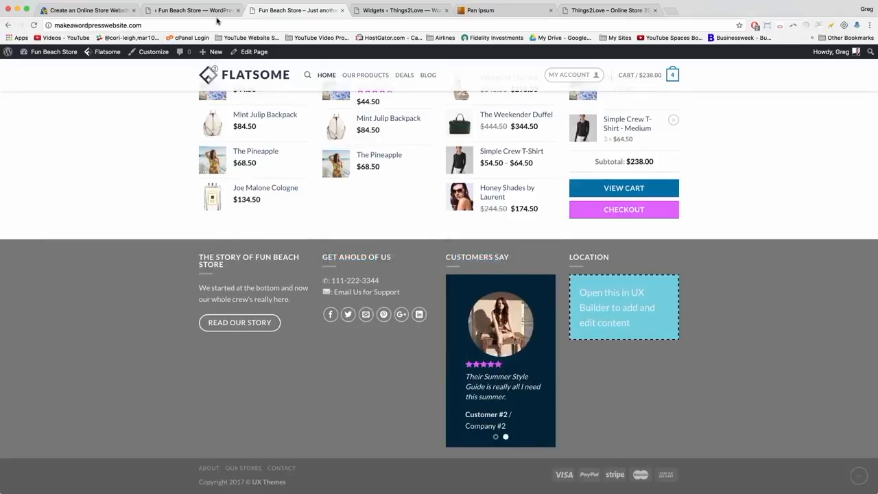
pyautogui.click(182, 11)
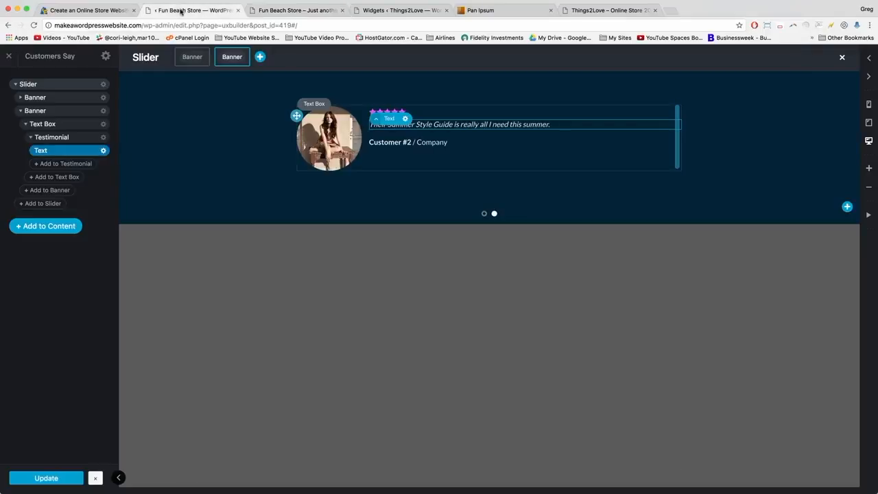
# Review the Customer #2 banner's background image and 378px height, then go back to the live store.
pyautogui.click(147, 96)
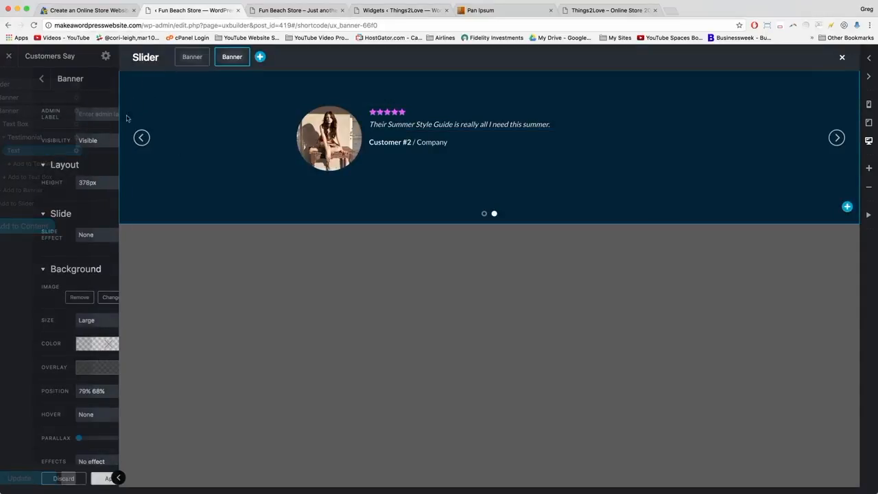
pyautogui.scroll(-3, 62, 180)
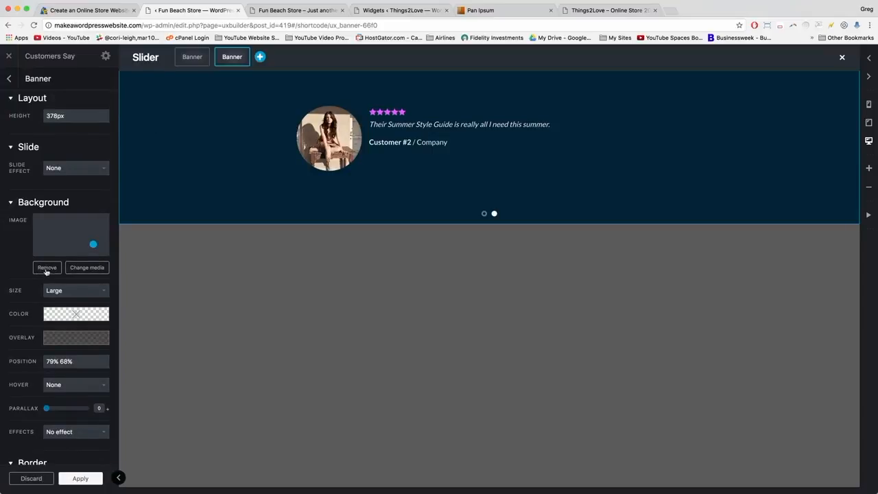
pyautogui.click(289, 5)
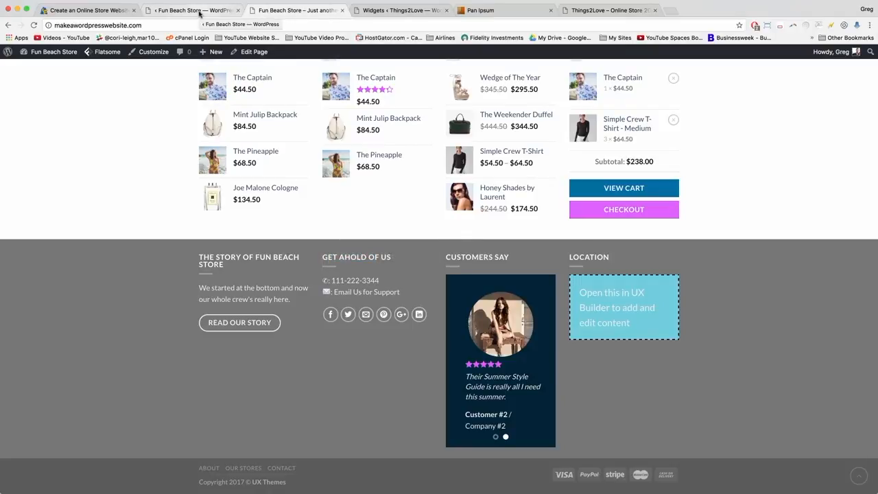
# Inspect the live store's View Cart button and copy its #006FA8 background colour.
pyautogui.scroll(-1, 590, 240)
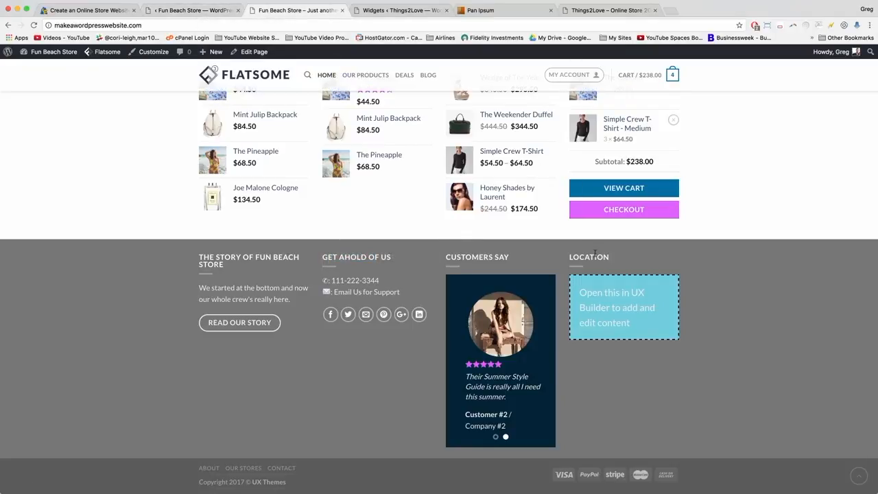
pyautogui.rightClick(577, 192)
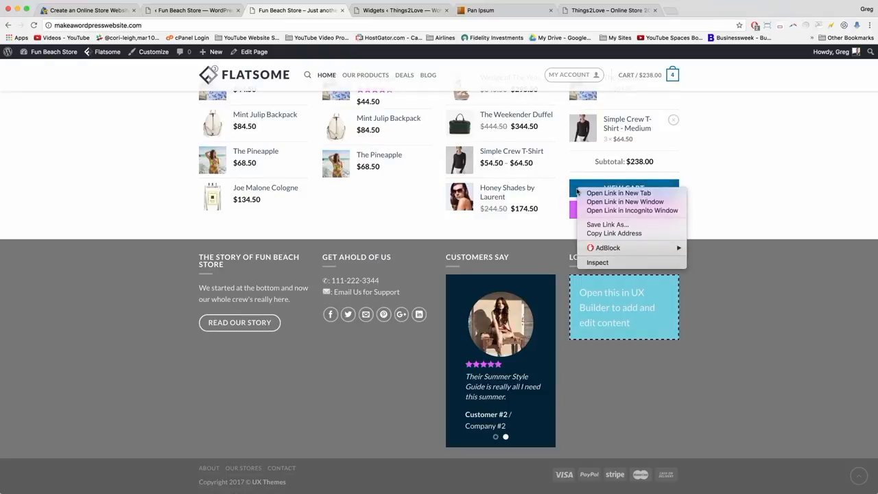
pyautogui.click(593, 262)
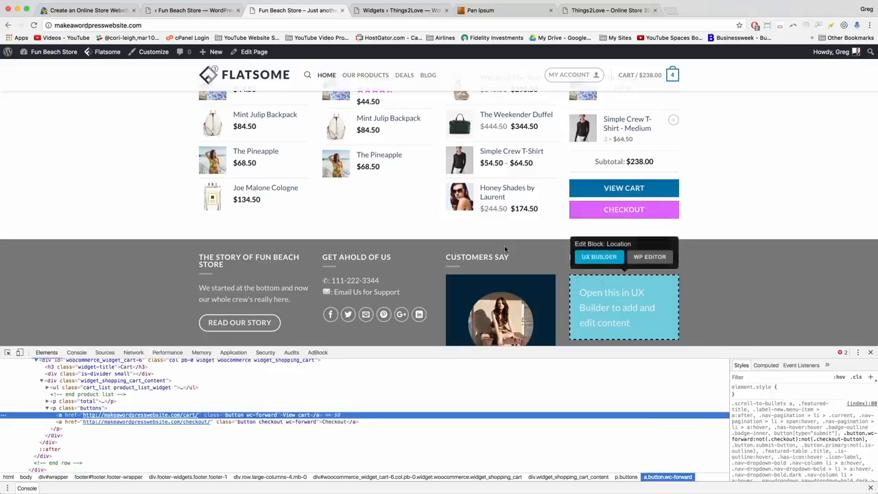
pyautogui.scroll(-10, 809, 446)
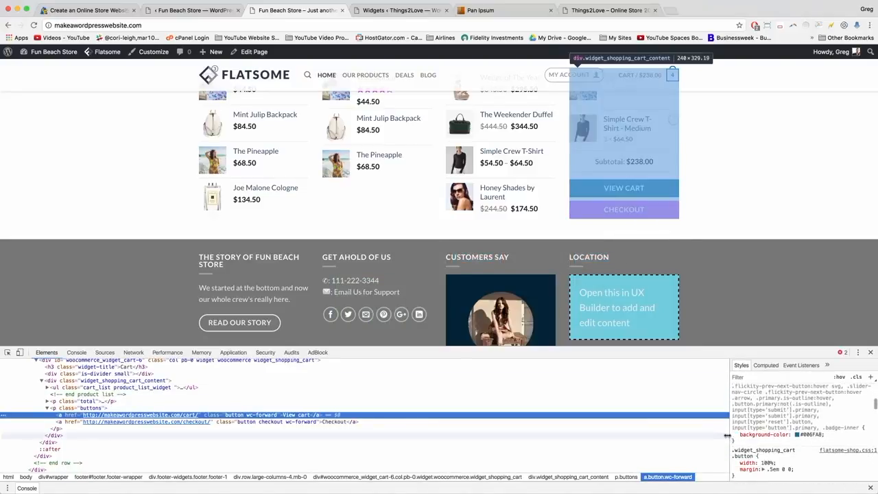
pyautogui.click(807, 435)
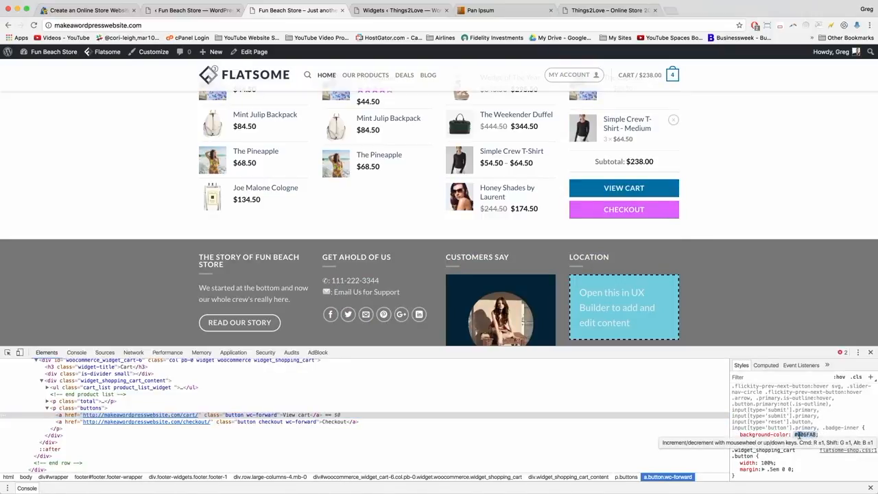
pyautogui.rightClick(800, 436)
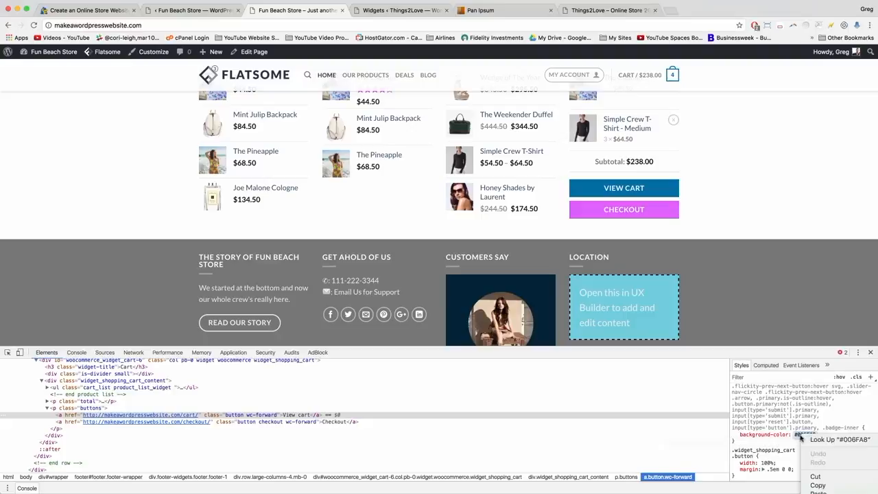
pyautogui.click(817, 485)
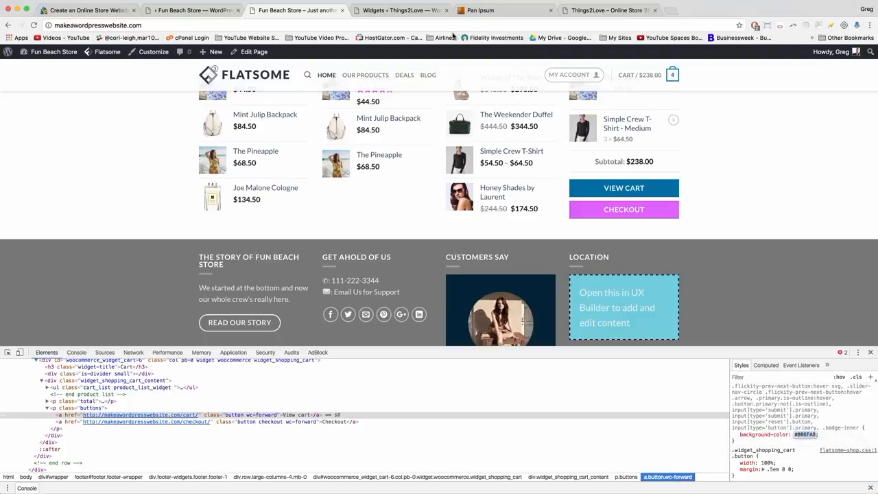
pyautogui.click(213, 12)
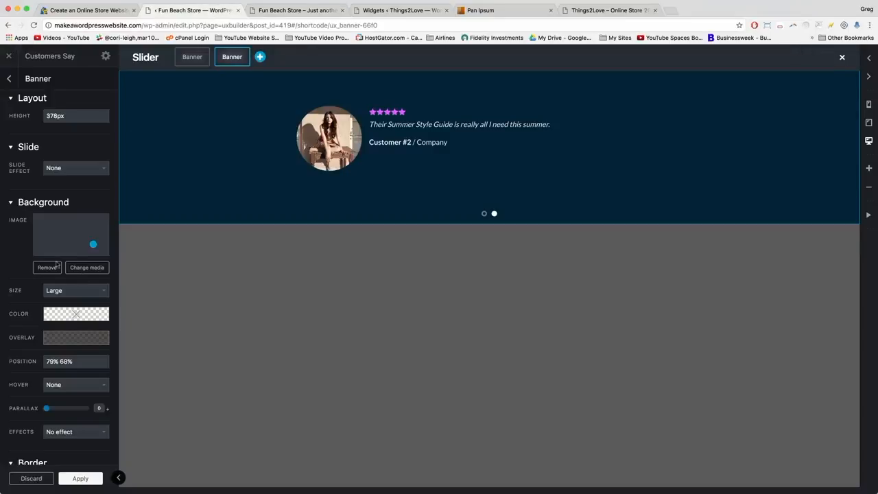
# Replace the Customer #2 banner's background photo with the blue Primary colour and save.
pyautogui.scroll(2, 58, 254)
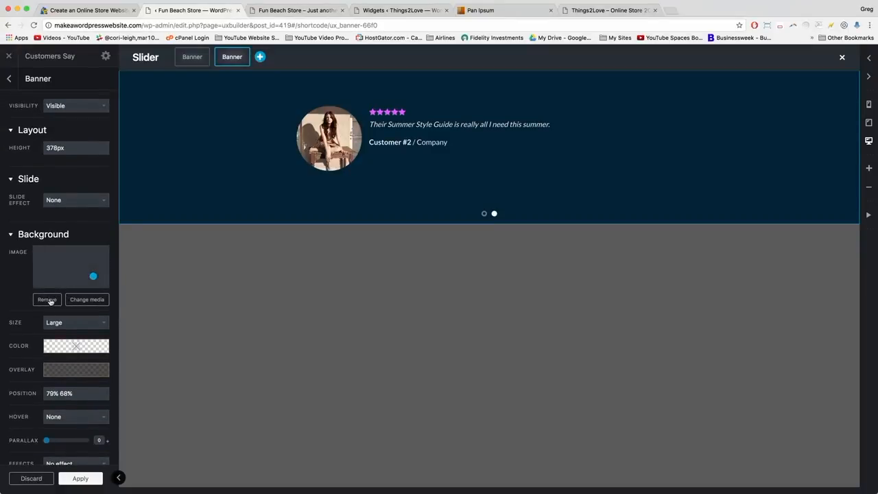
pyautogui.click(47, 300)
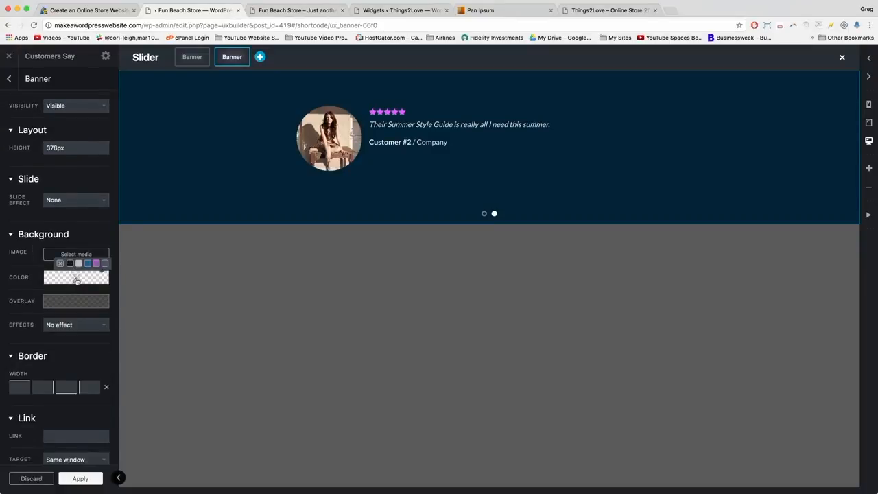
pyautogui.click(76, 282)
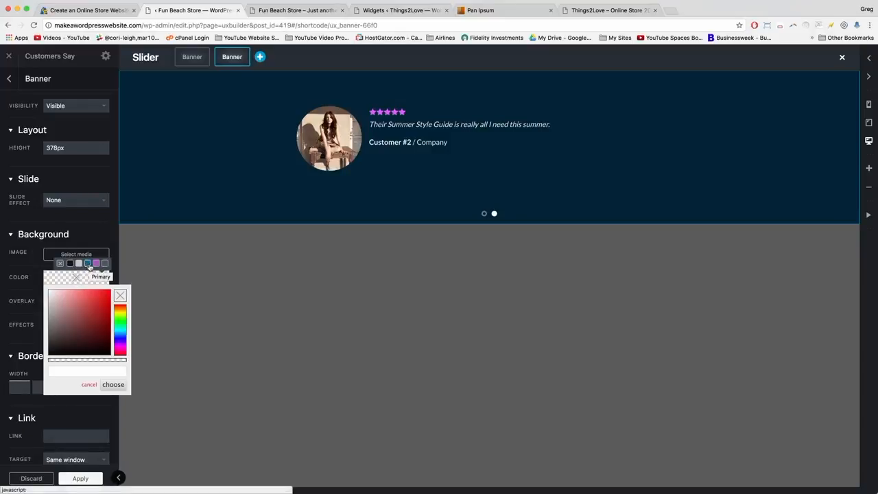
pyautogui.click(88, 264)
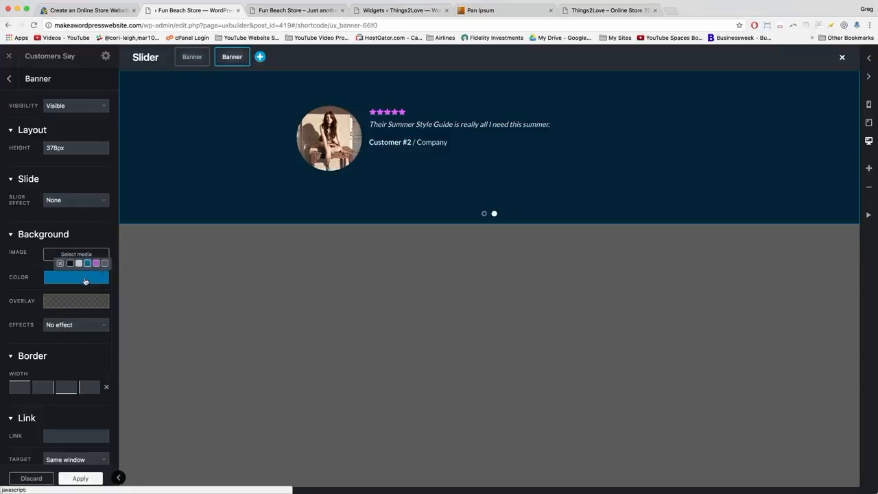
pyautogui.click(79, 479)
pyautogui.click(56, 479)
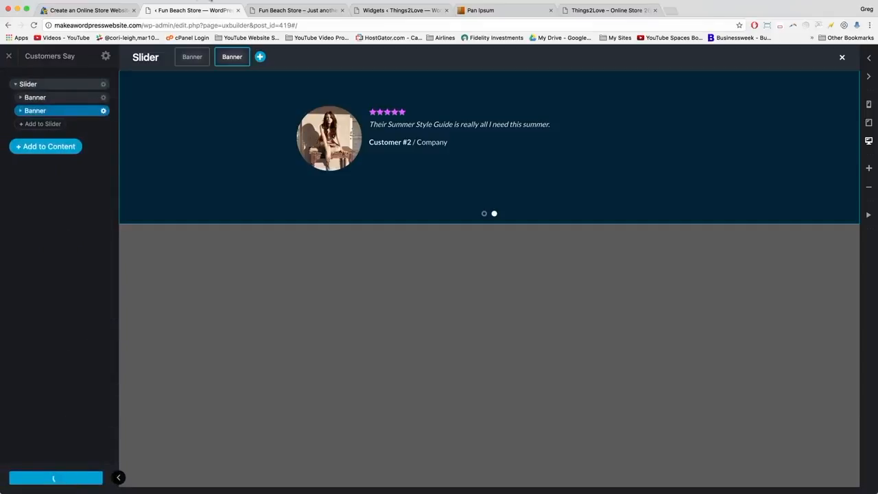
# Check the live store with developer tools closed, then return to the builder.
pyautogui.click(295, 10)
pyautogui.press('super+alt+i')
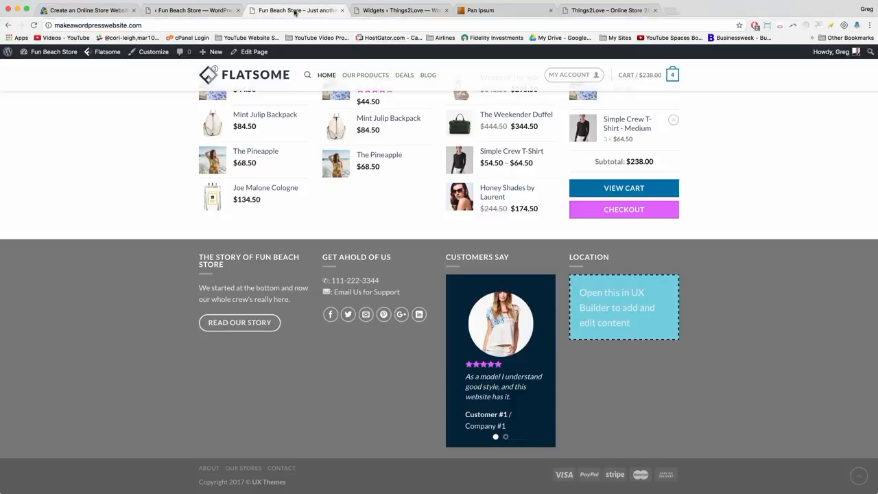
pyautogui.moveTo(499, 298)
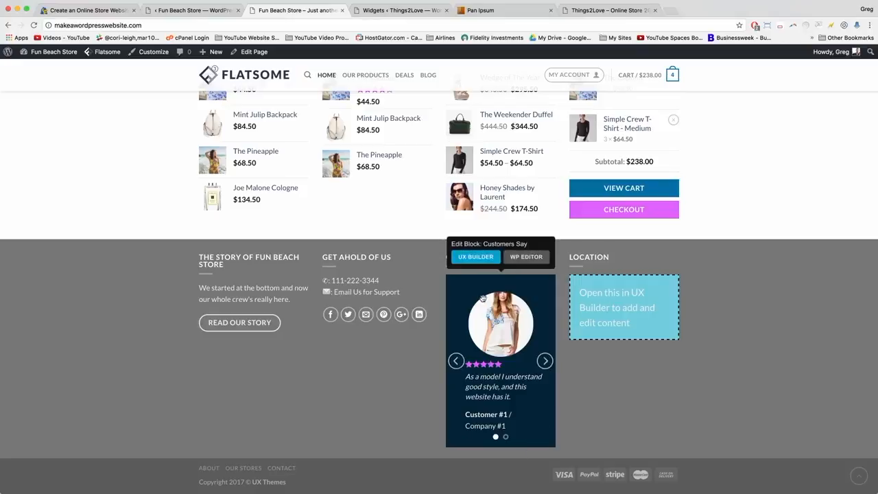
pyautogui.click(192, 11)
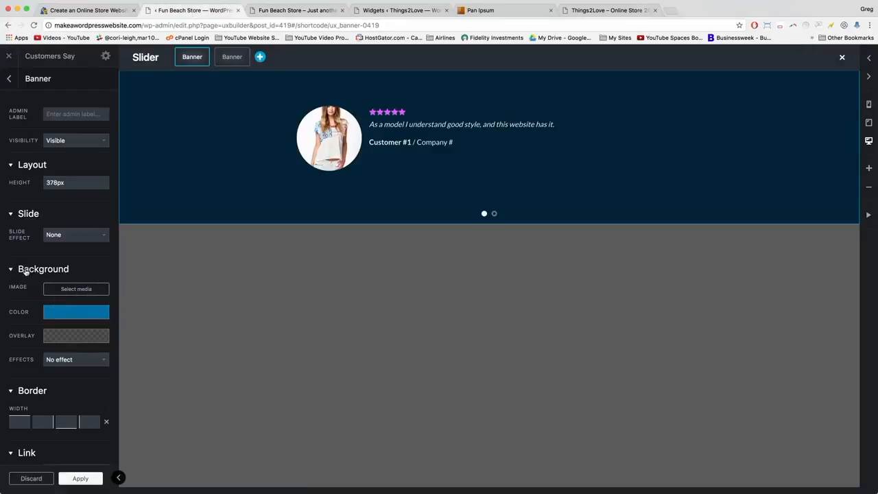
# Drag the Customer #1 banner's overlay alpha to 0 so it is fully transparent.
pyautogui.click(80, 335)
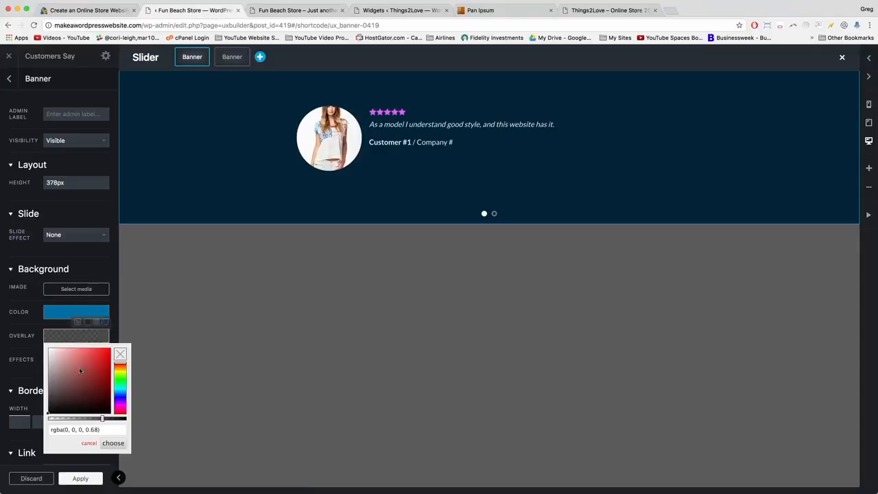
pyautogui.click(103, 420)
pyautogui.moveTo(103, 420); pyautogui.dragTo(48, 418)
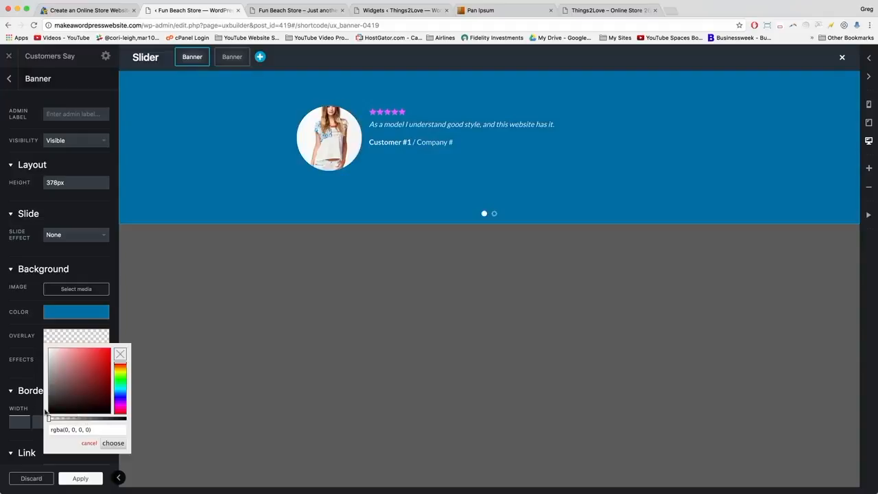
pyautogui.click(112, 444)
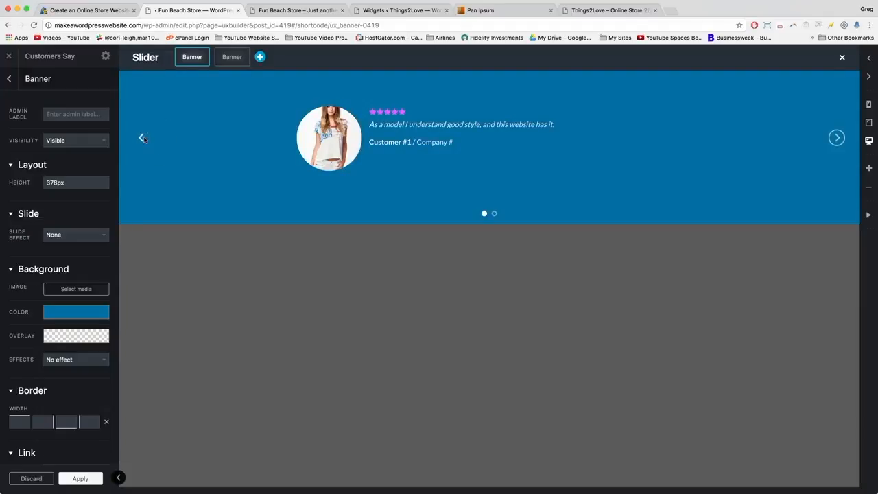
# Make the Customer #2 banner's overlay transparent too, then apply and update the block.
pyautogui.click(141, 138)
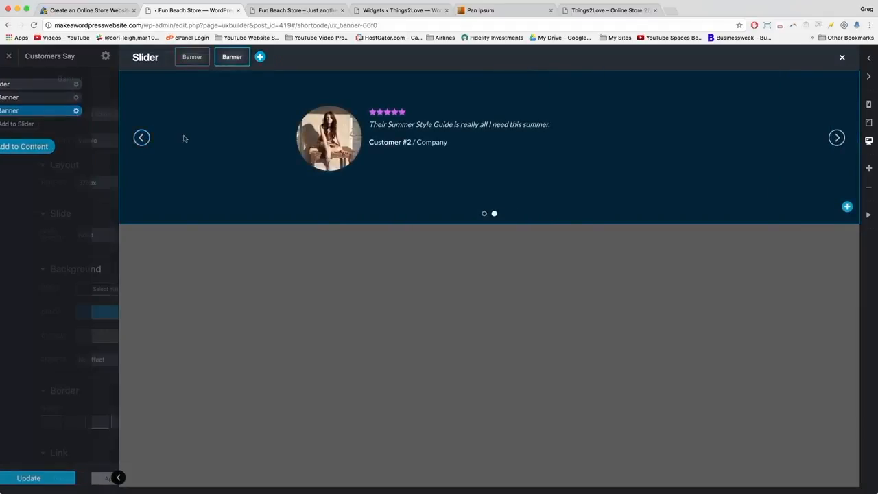
pyautogui.click(56, 336)
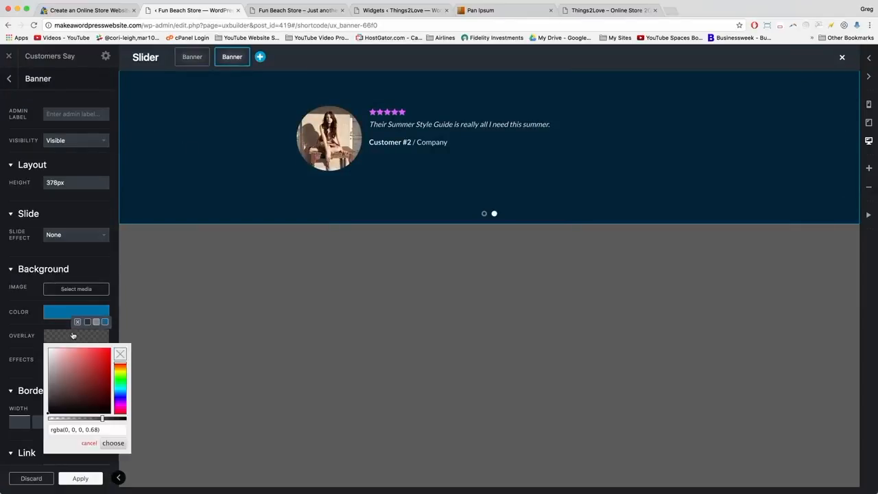
pyautogui.moveTo(101, 417); pyautogui.dragTo(48, 420)
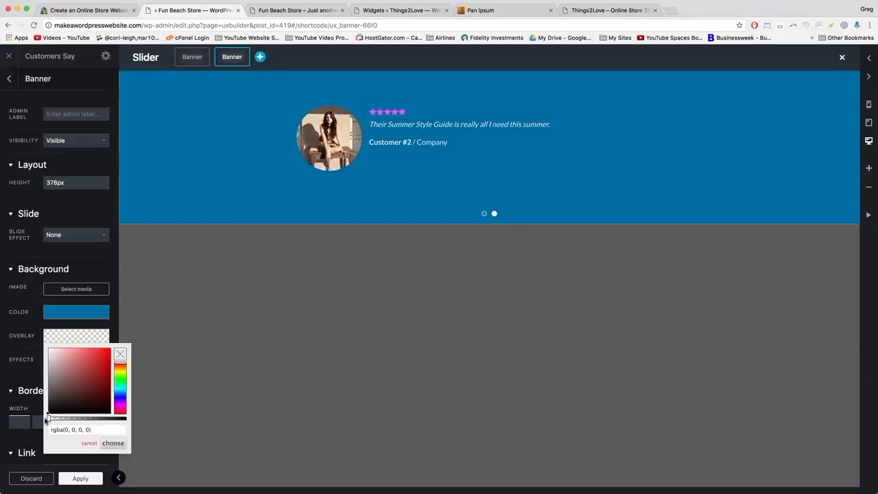
pyautogui.click(113, 444)
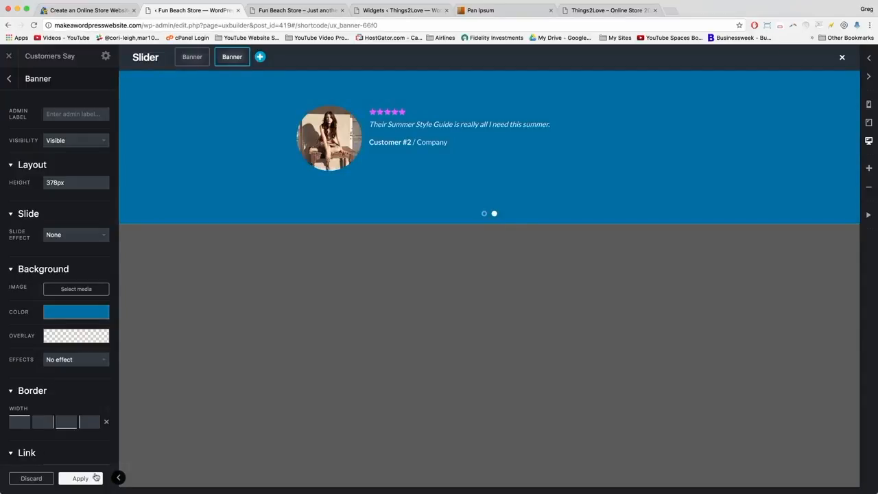
pyautogui.click(96, 478)
pyautogui.click(96, 478)
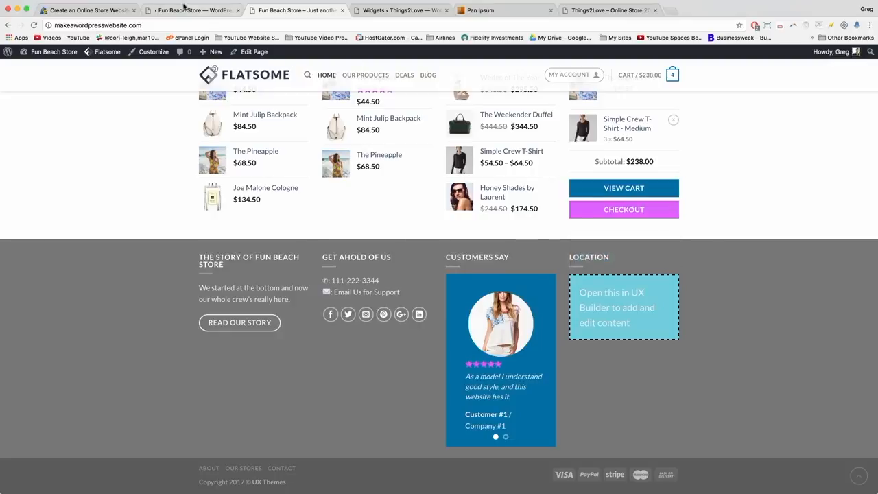
pyautogui.click(184, 8)
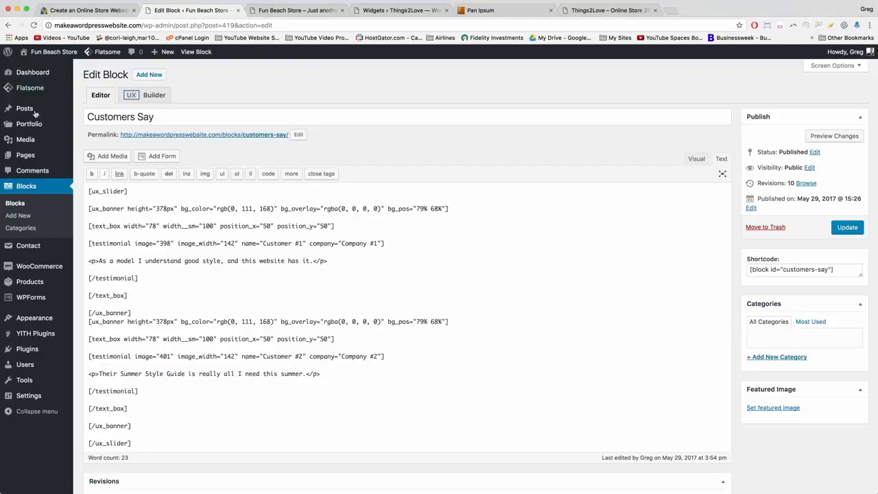
# Open the Location block in UX Builder, add a Map element found via 'map', and update.
pyautogui.click(34, 190)
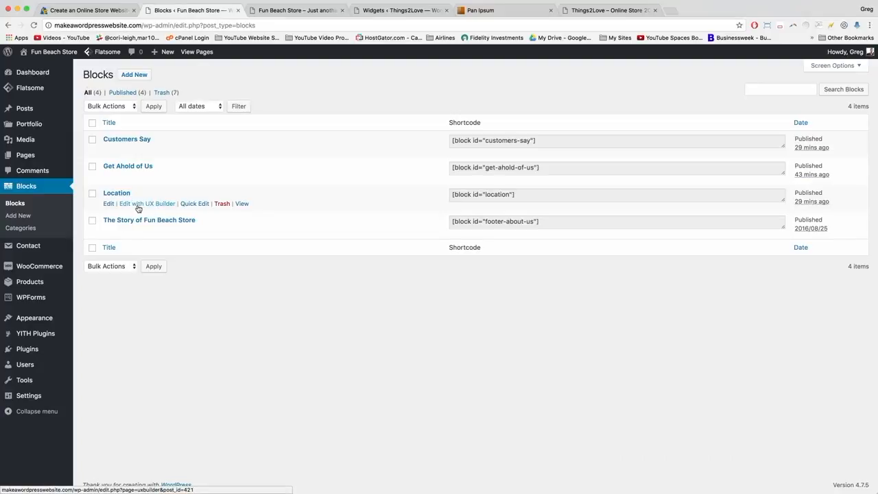
pyautogui.click(138, 209)
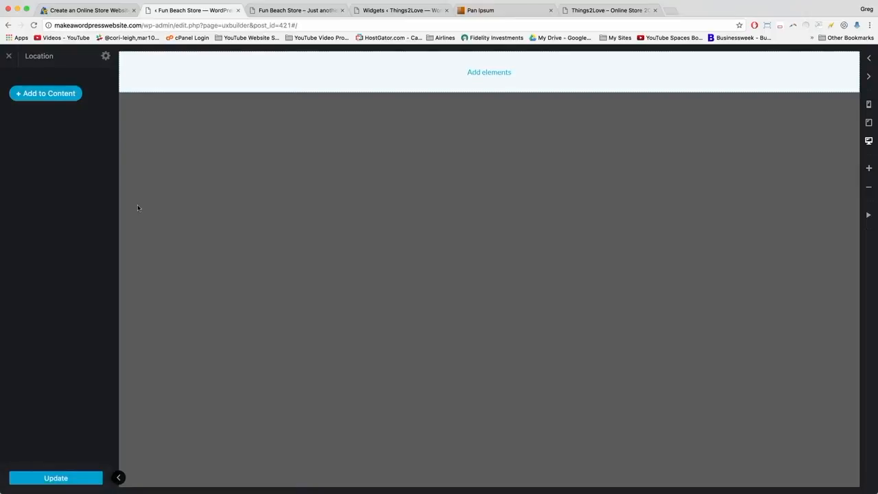
pyautogui.click(43, 96)
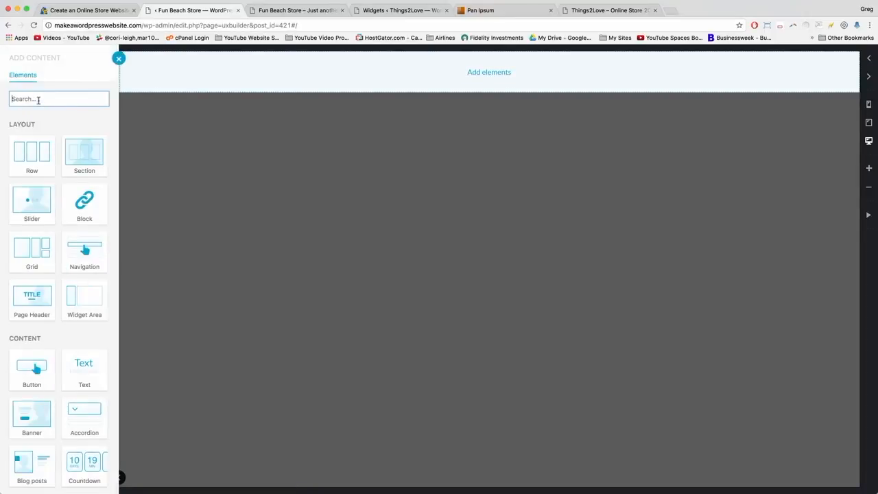
pyautogui.write('map')
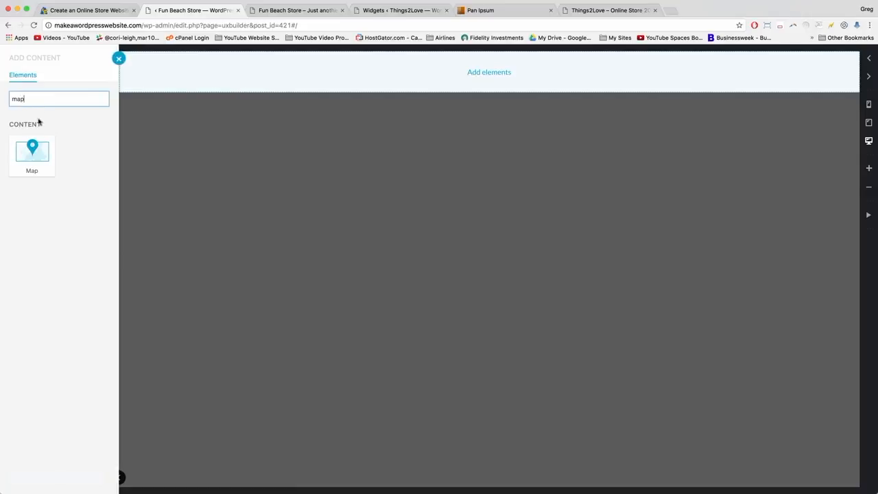
pyautogui.click(36, 151)
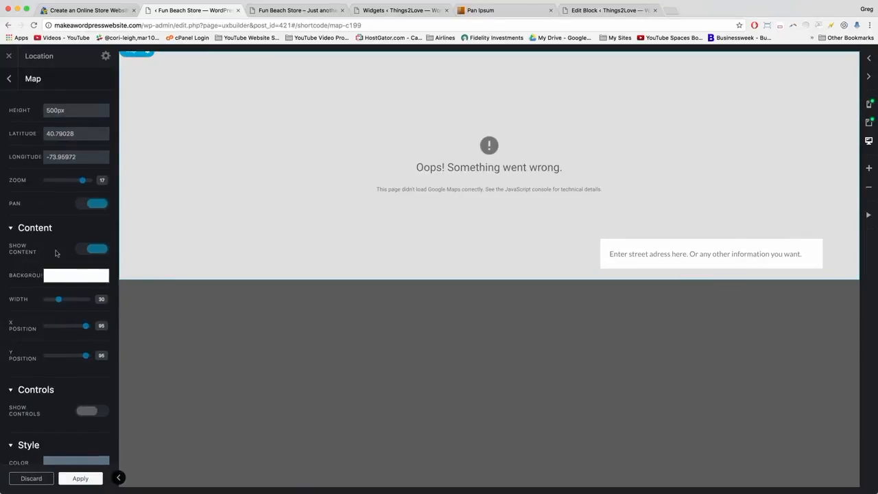
pyautogui.scroll(-2, 58, 254)
pyautogui.click(79, 479)
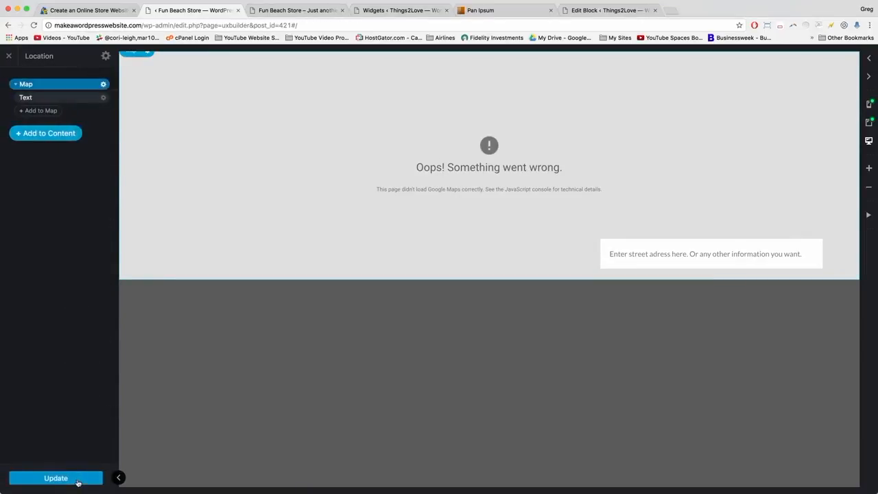
pyautogui.click(62, 480)
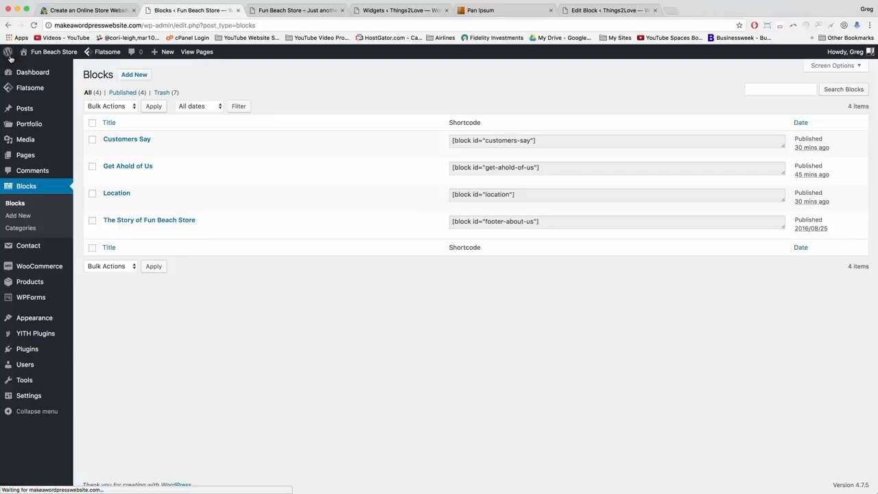
# Open the Location block and check the Map element's latitude and longitude values.
pyautogui.click(115, 194)
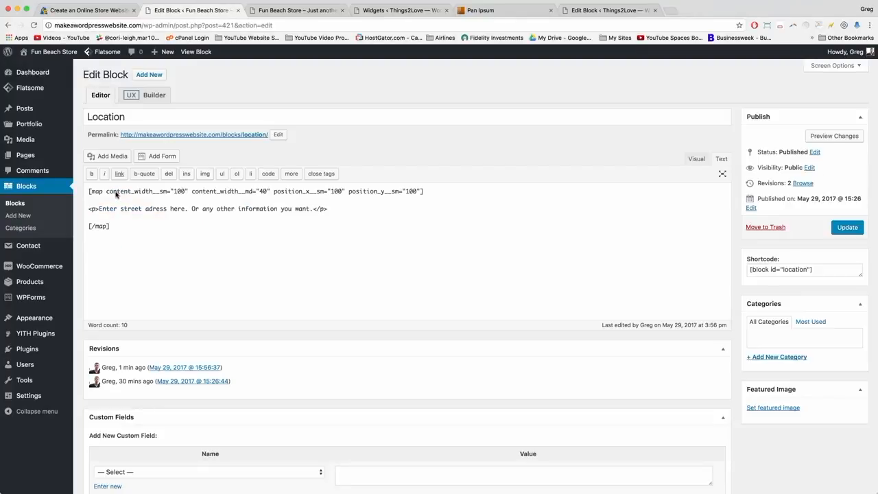
pyautogui.click(89, 192)
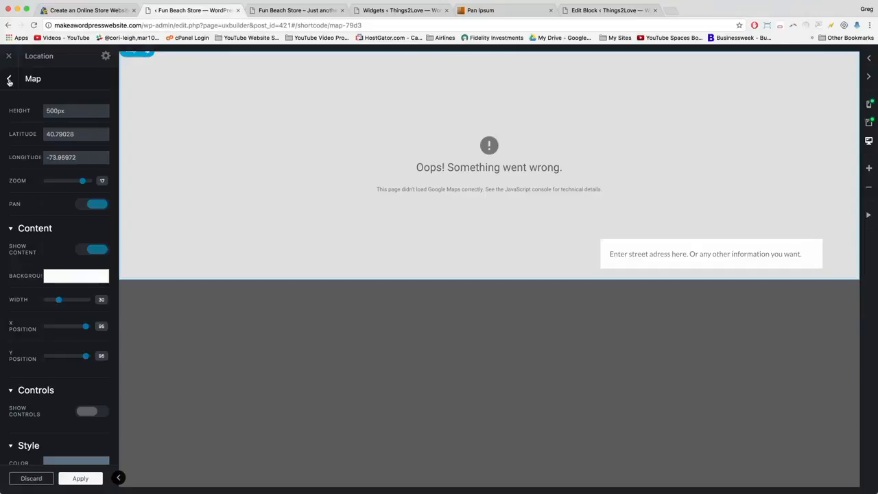
pyautogui.click(47, 134)
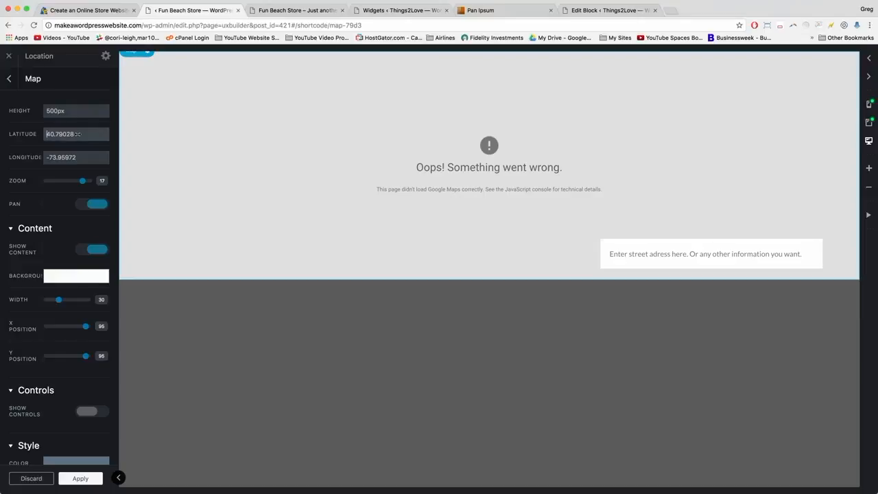
pyautogui.click(53, 158)
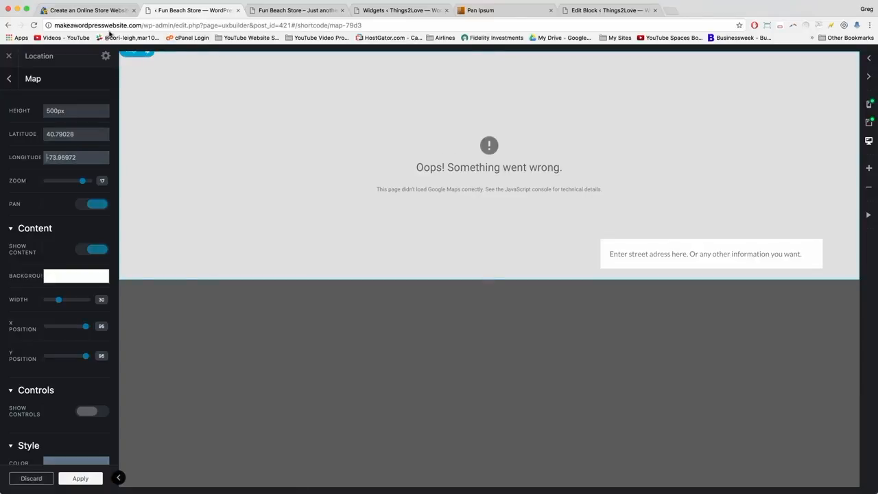
pyautogui.scroll(-1, 59, 220)
pyautogui.scroll(1, 59, 220)
# Delete the Map element and update the block, leaving its content empty.
pyautogui.click(9, 80)
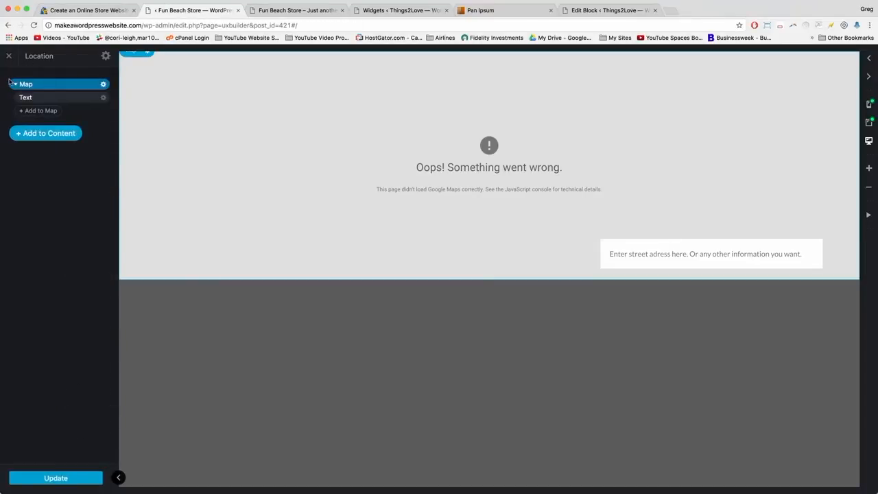
pyautogui.click(103, 85)
pyautogui.click(94, 146)
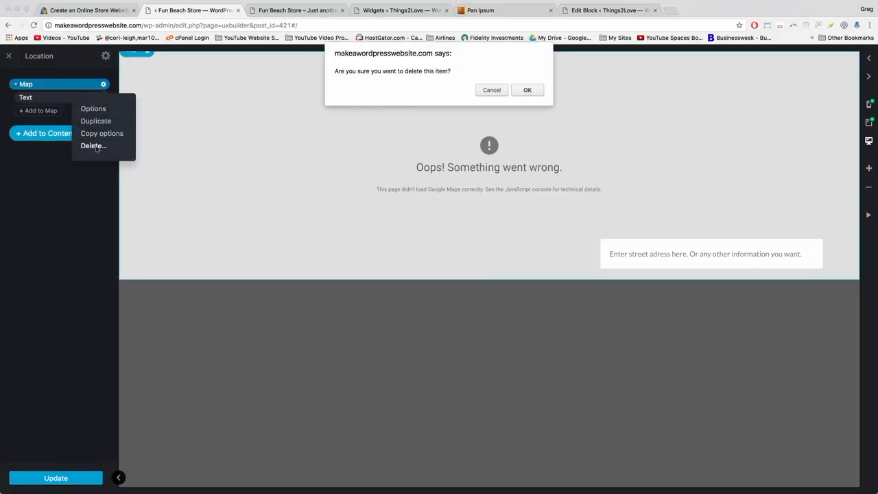
pyautogui.click(527, 90)
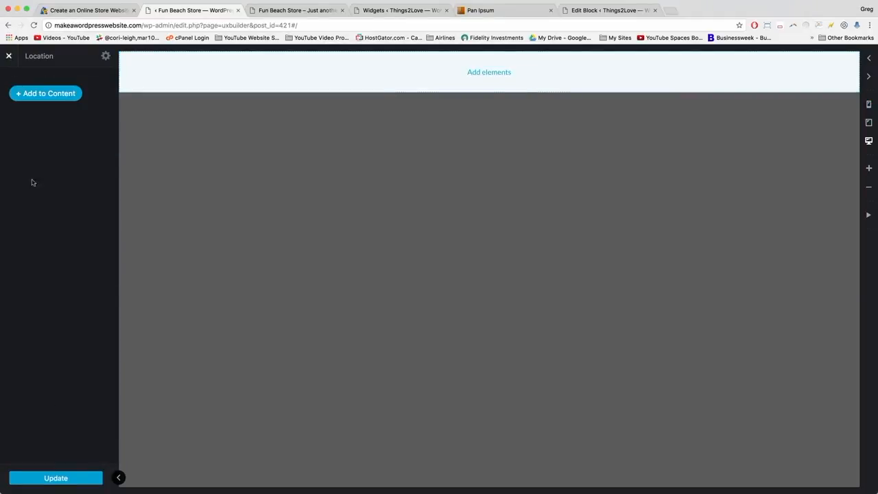
pyautogui.click(51, 480)
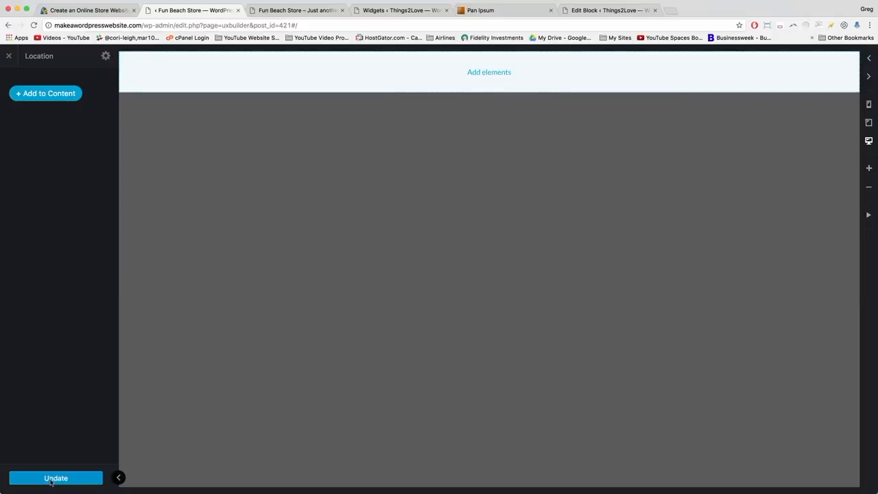
pyautogui.click(9, 56)
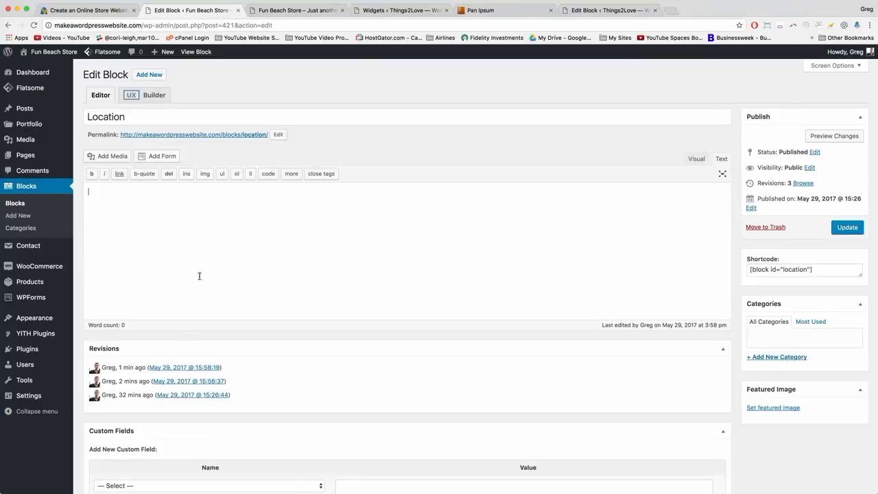
pyautogui.click(269, 192)
# Search 'chelsea market' in a new tab and open it in Google Maps.
pyautogui.click(673, 10)
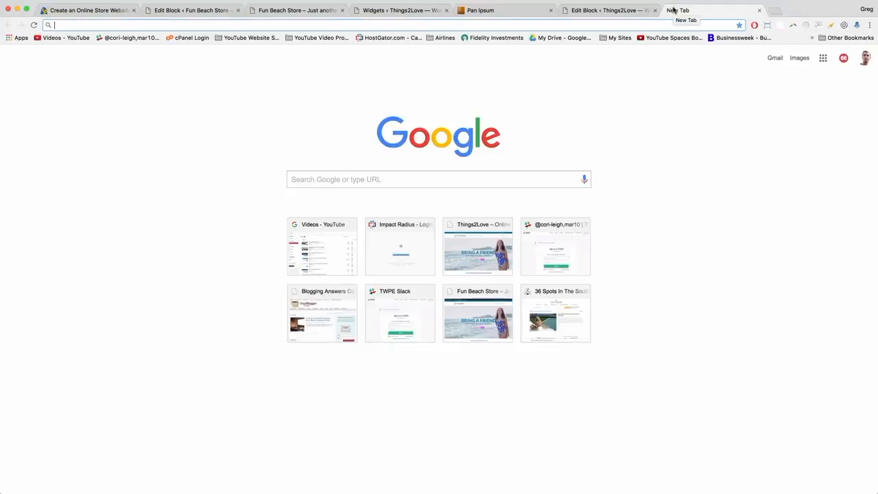
pyautogui.write('chelsea ')
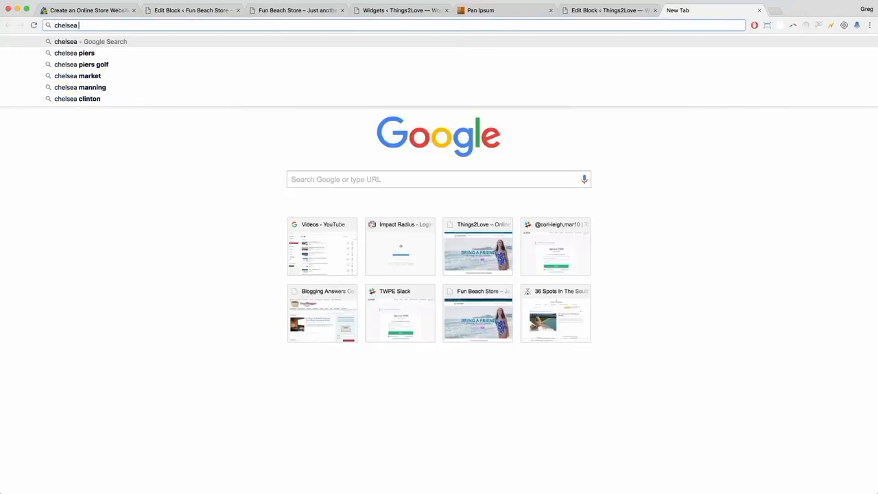
pyautogui.write('market')
pyautogui.press('Return')
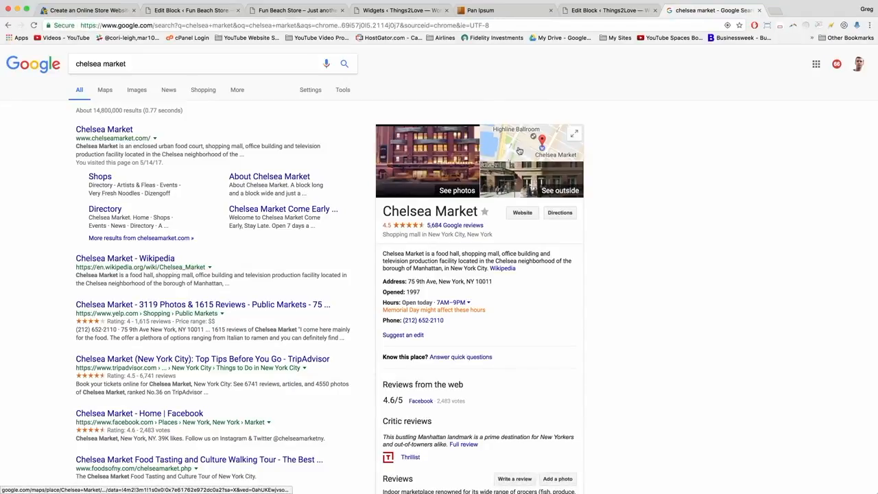
pyautogui.click(519, 151)
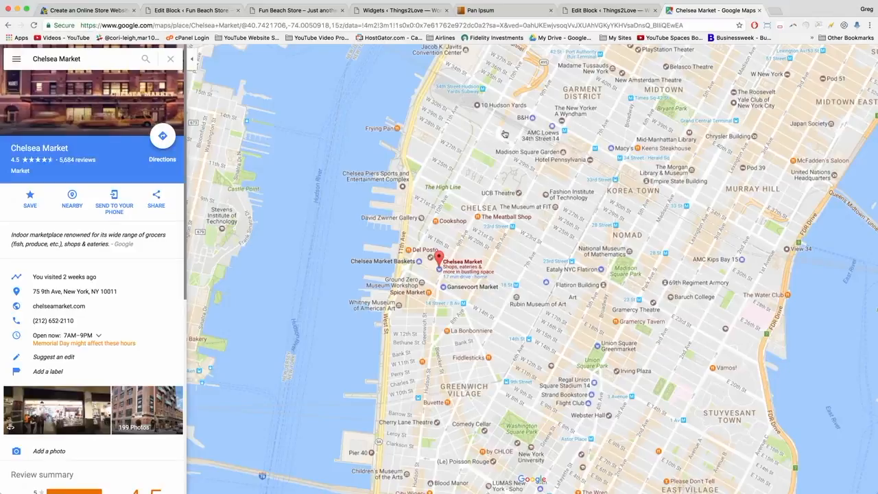
# Copy Chelsea Market's medium-size embed map iframe code from the Share dialog.
pyautogui.click(162, 200)
pyautogui.click(405, 237)
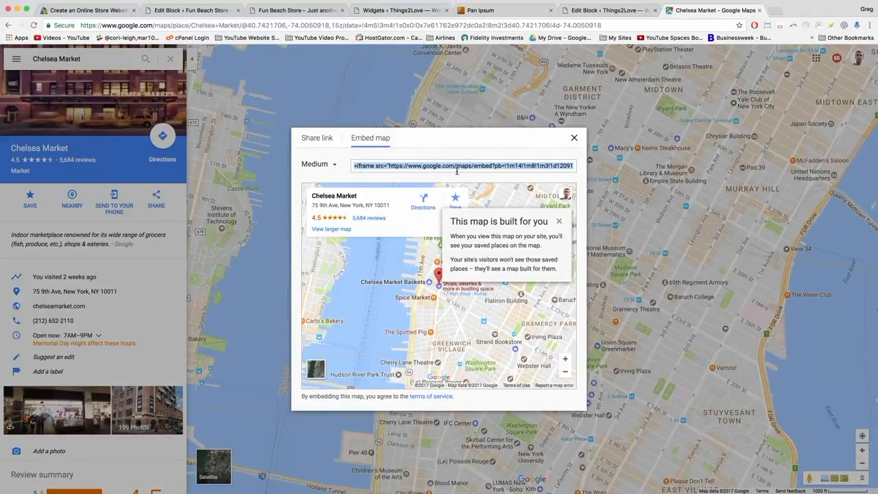
pyautogui.rightClick(431, 167)
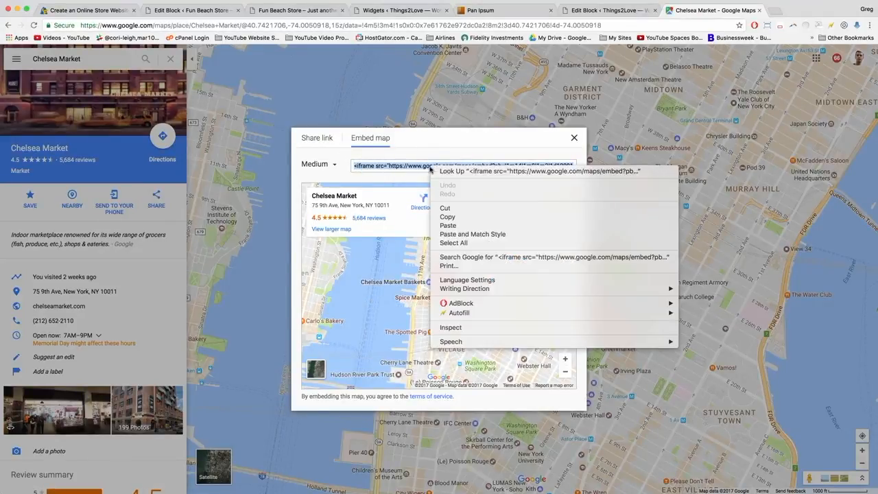
pyautogui.click(451, 216)
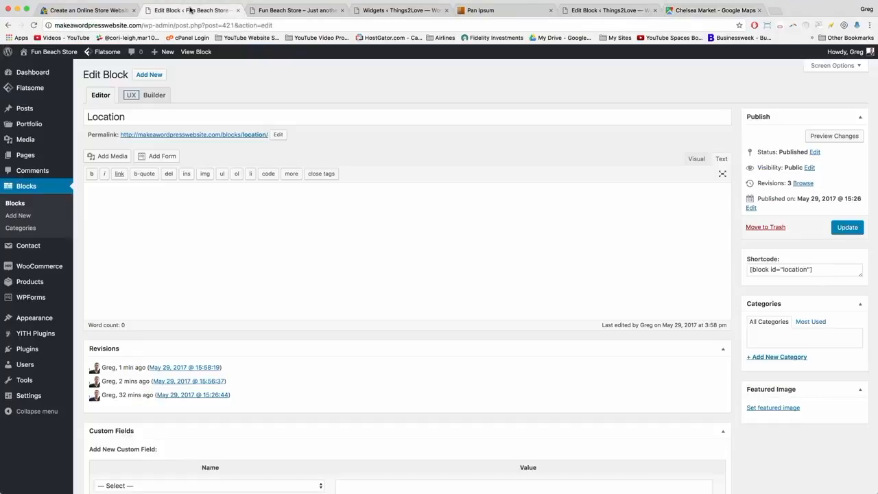
# Paste the Chelsea Market iframe into the Location block, preview it in Visual, and update.
pyautogui.click(190, 10)
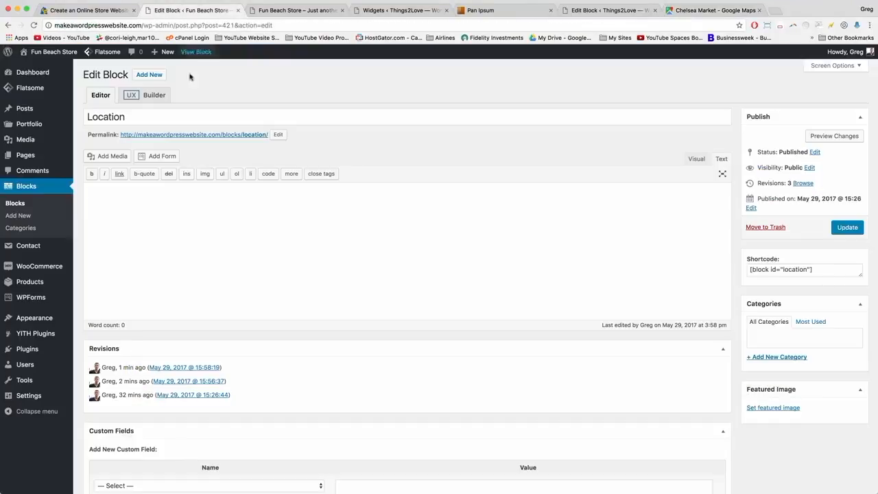
pyautogui.rightClick(92, 195)
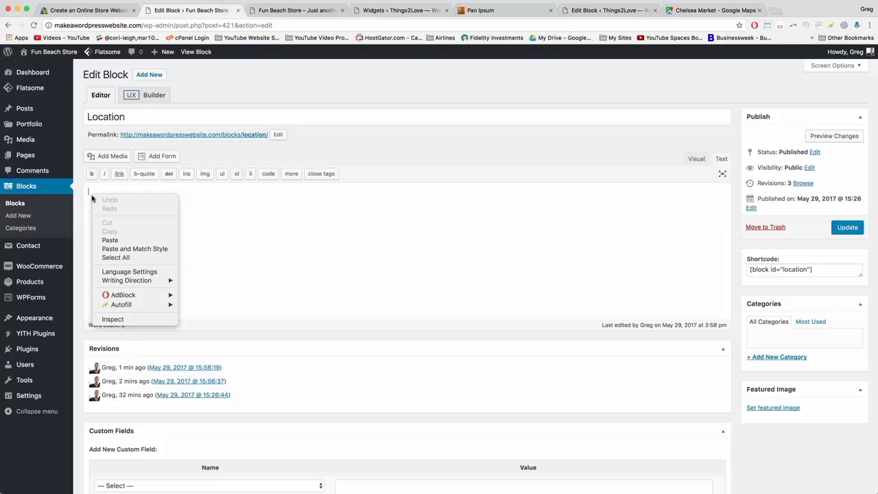
pyautogui.click(109, 240)
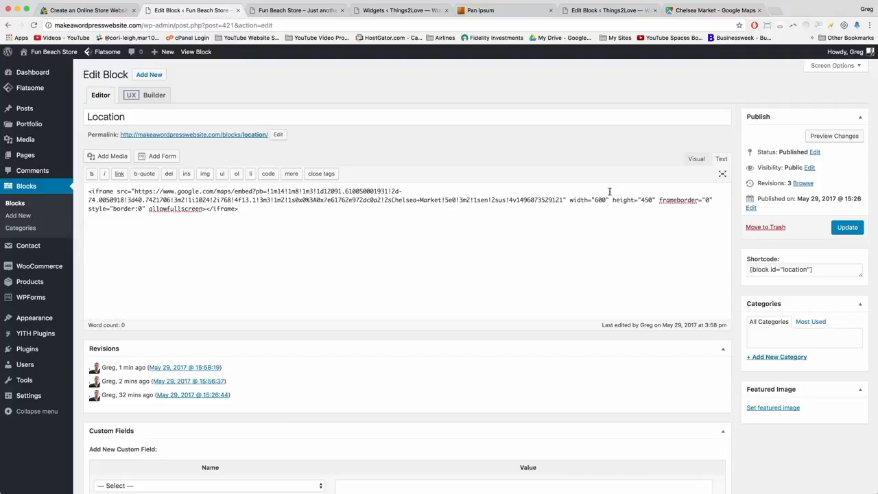
pyautogui.click(697, 159)
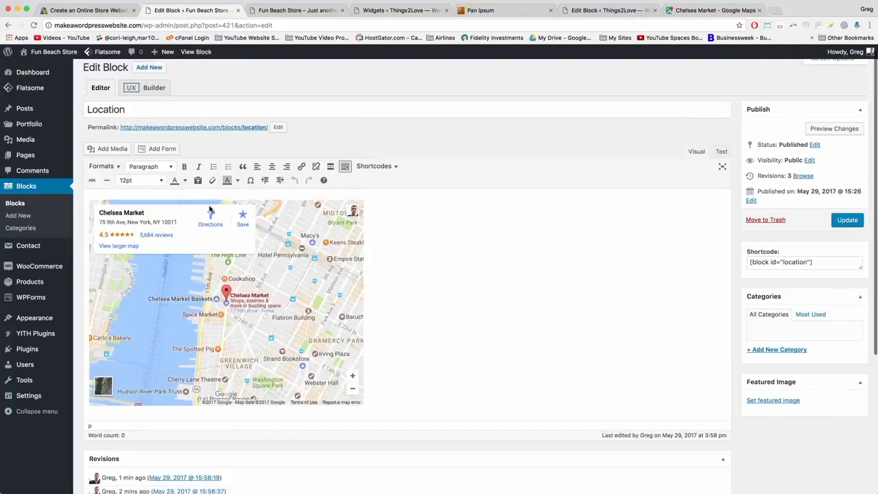
pyautogui.click(722, 152)
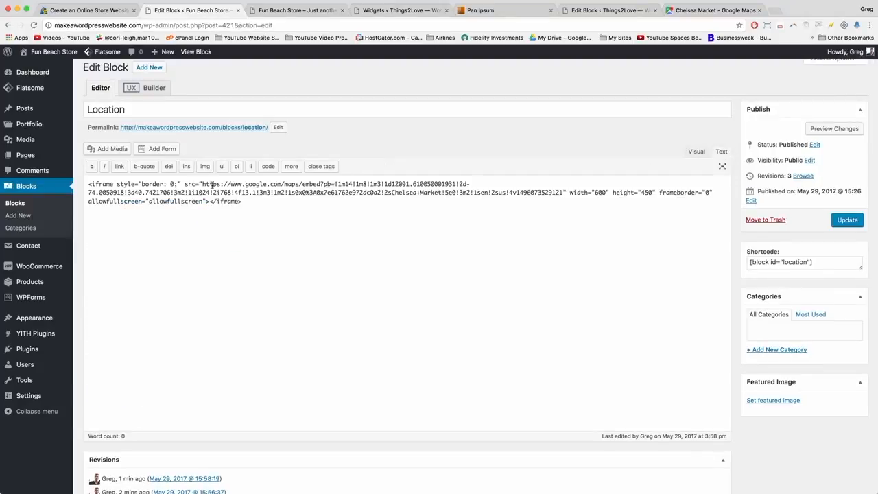
pyautogui.click(698, 152)
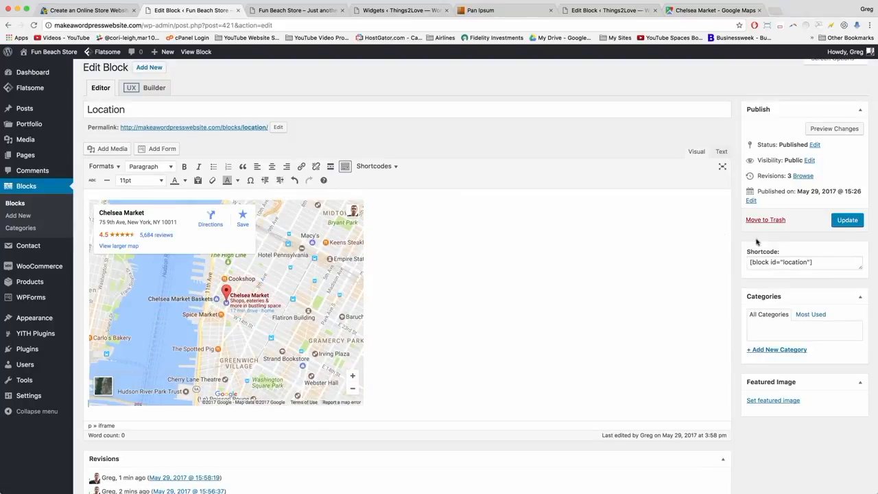
pyautogui.click(848, 223)
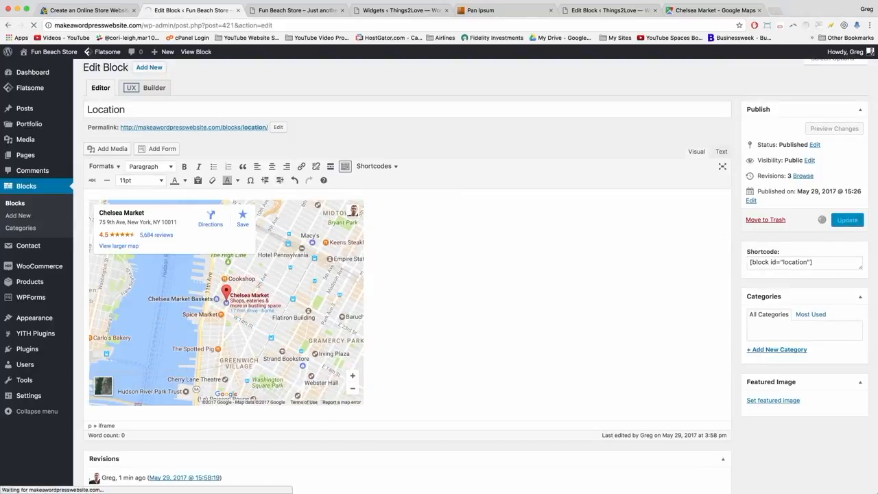
pyautogui.click(271, 19)
pyautogui.click(270, 27)
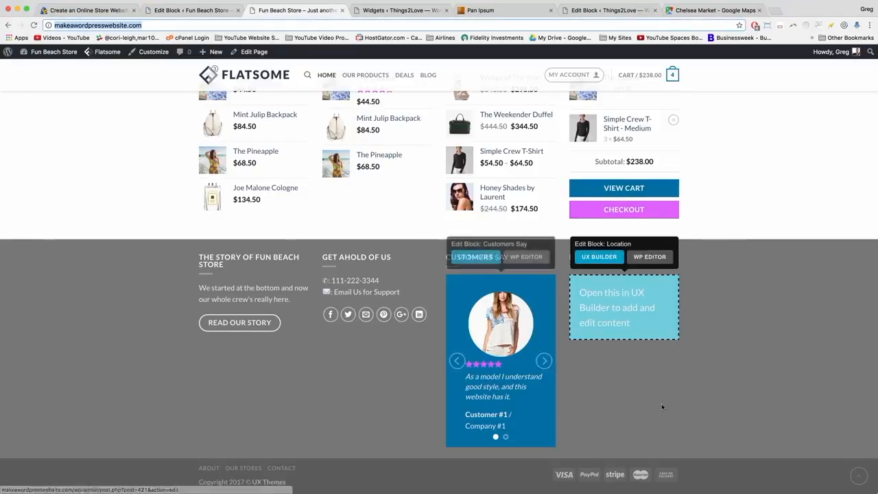
pyautogui.press('Return')
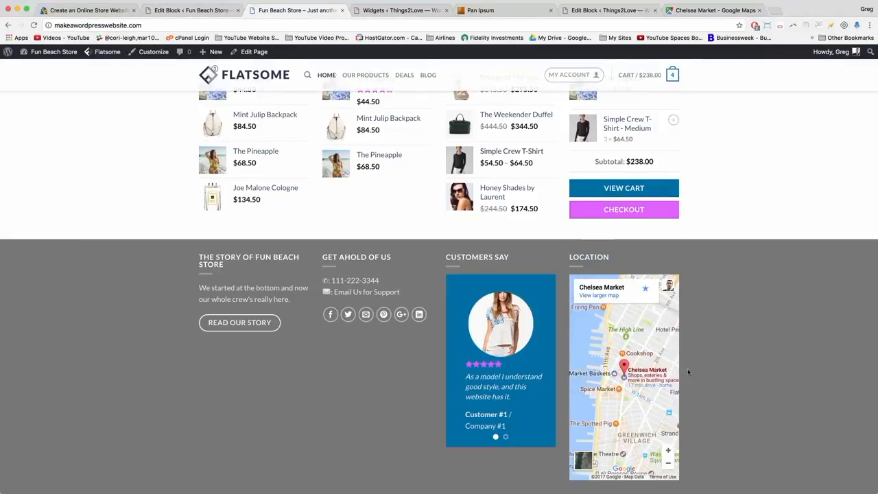
pyautogui.scroll(-1, 688, 369)
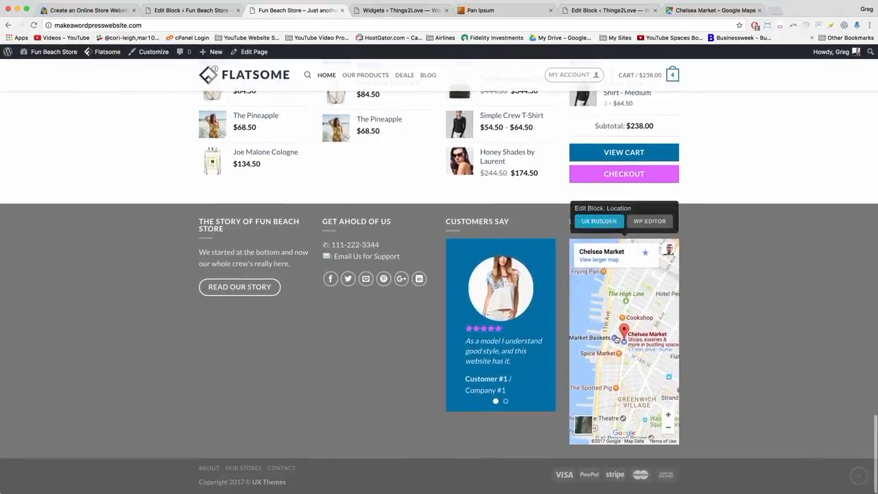
pyautogui.moveTo(599, 353); pyautogui.dragTo(590, 307)
pyautogui.doubleClick(606, 317)
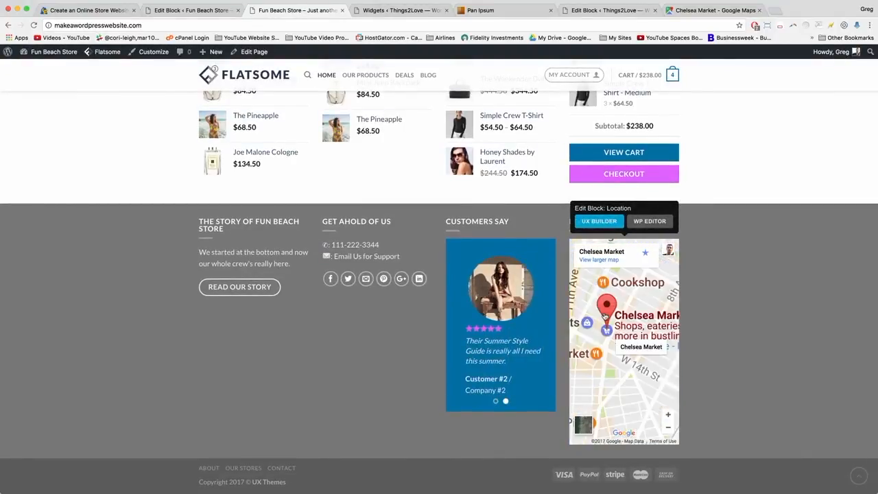
pyautogui.moveTo(649, 331)
pyautogui.mouseDown()
pyautogui.moveTo(652, 291)
pyautogui.moveTo(663, 315)
pyautogui.moveTo(648, 319)
pyautogui.moveTo(653, 332)
pyautogui.mouseUp()
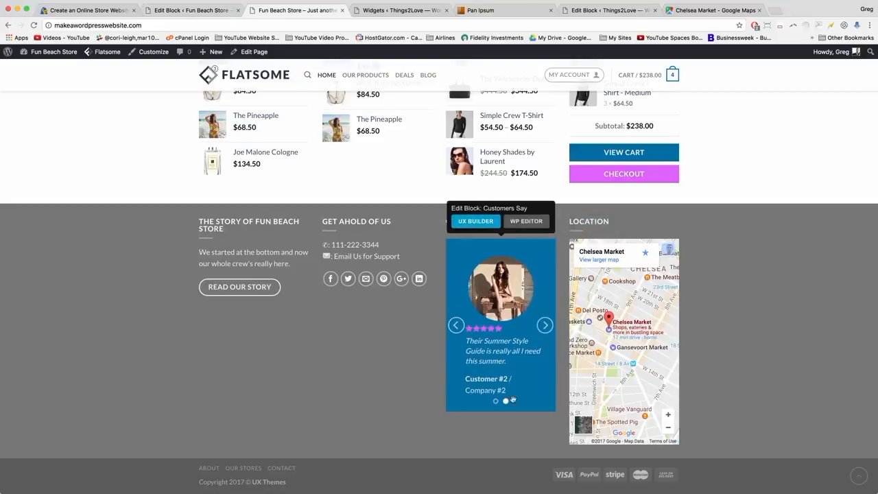
pyautogui.rightClick(452, 379)
pyautogui.click(480, 490)
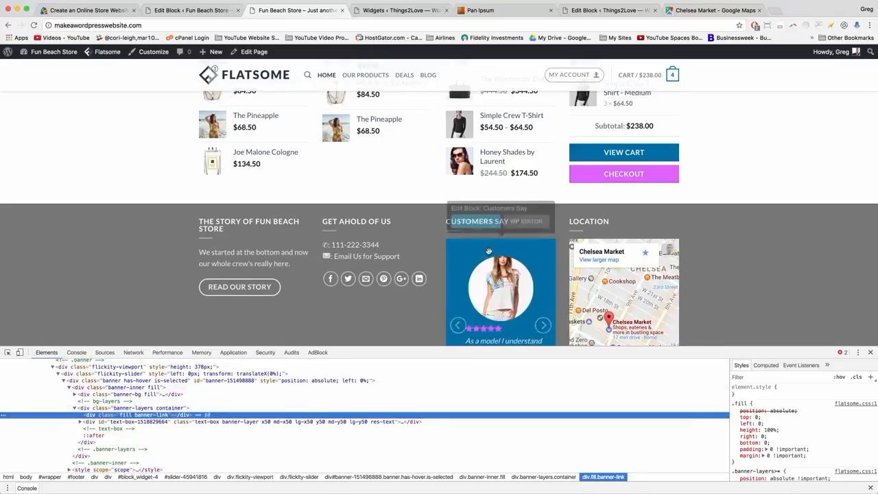
pyautogui.moveTo(532, 235)
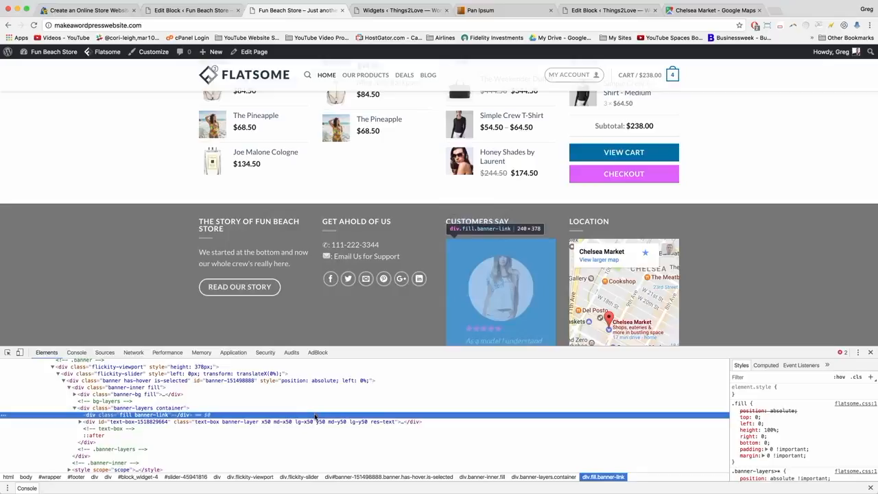
pyautogui.click(870, 352)
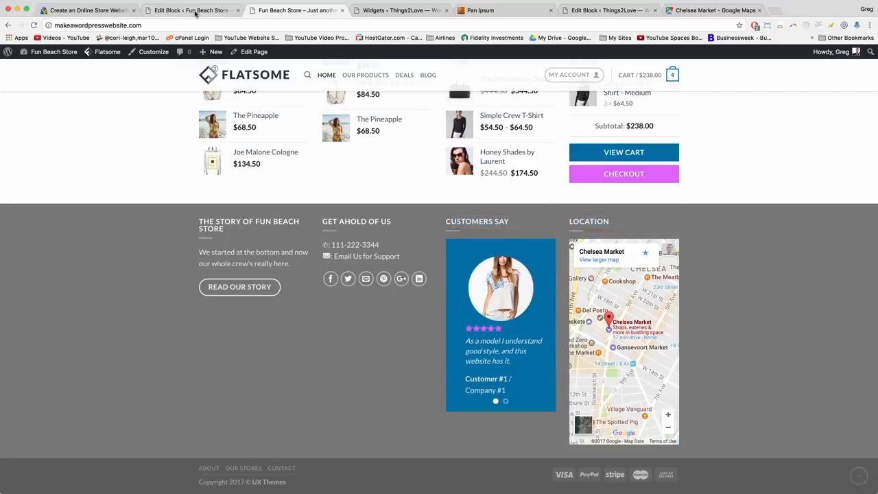
# Change the Location map iframe height from 450 to 378 and update the block.
pyautogui.click(196, 13)
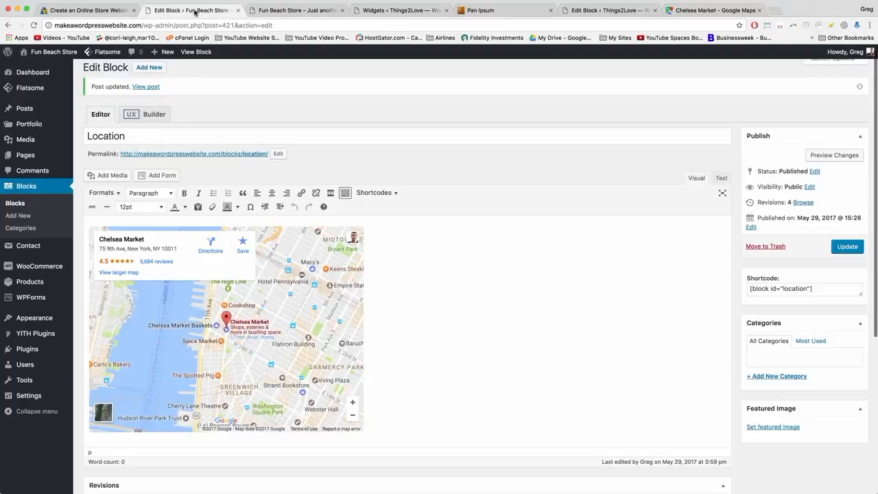
pyautogui.click(721, 179)
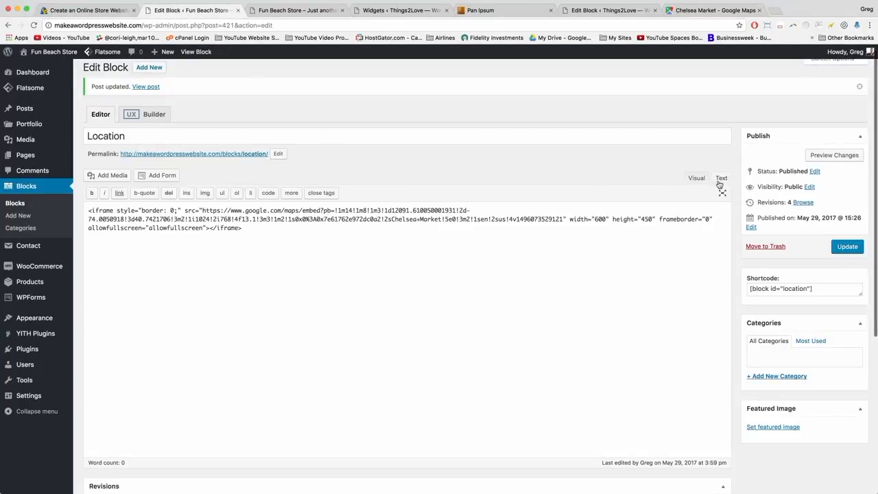
pyautogui.doubleClick(647, 219)
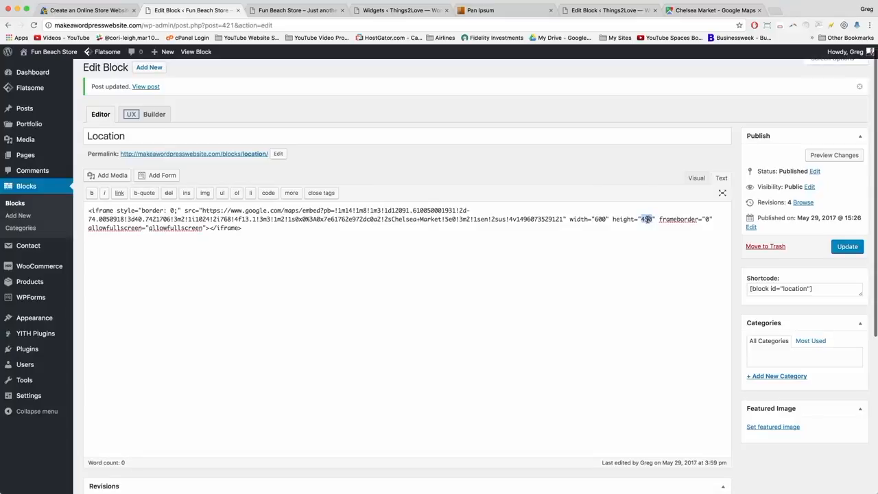
pyautogui.write('378')
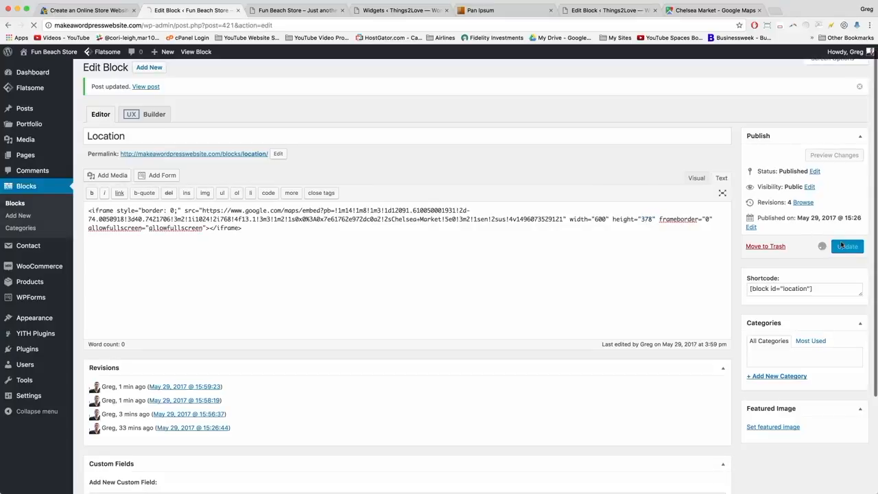
pyautogui.click(848, 247)
pyautogui.click(295, 10)
pyautogui.click(277, 26)
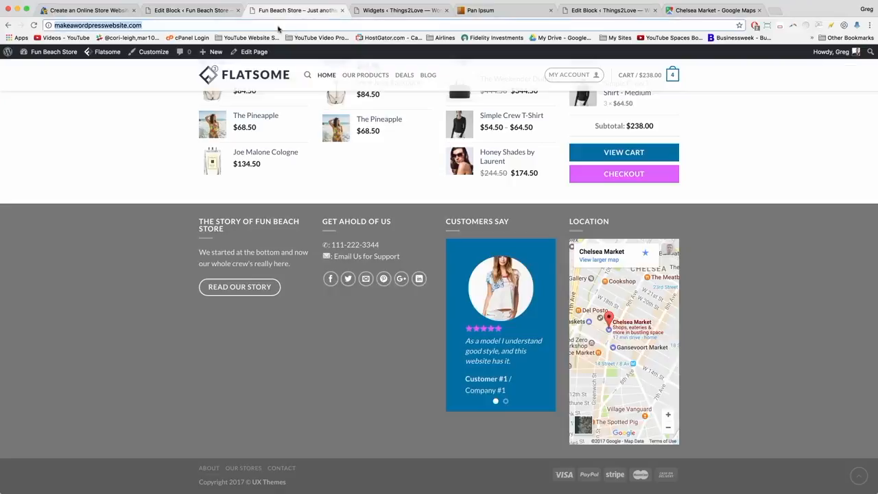
# Reload the store home page, check the 378-high footer map, and return to the top.
pyautogui.click(34, 25)
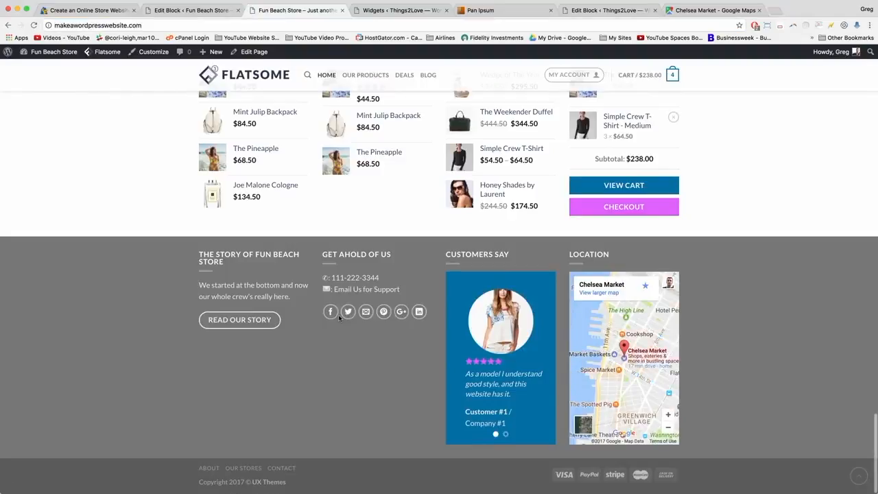
pyautogui.moveTo(486, 263)
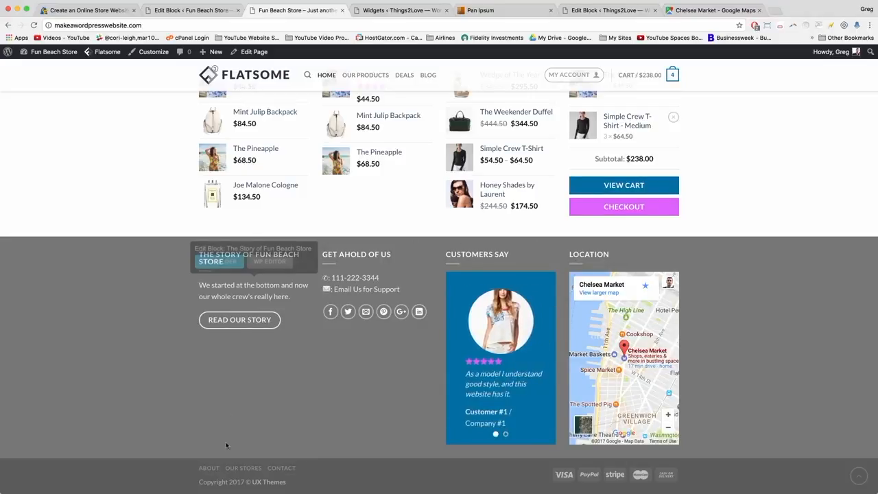
pyautogui.moveTo(646, 327)
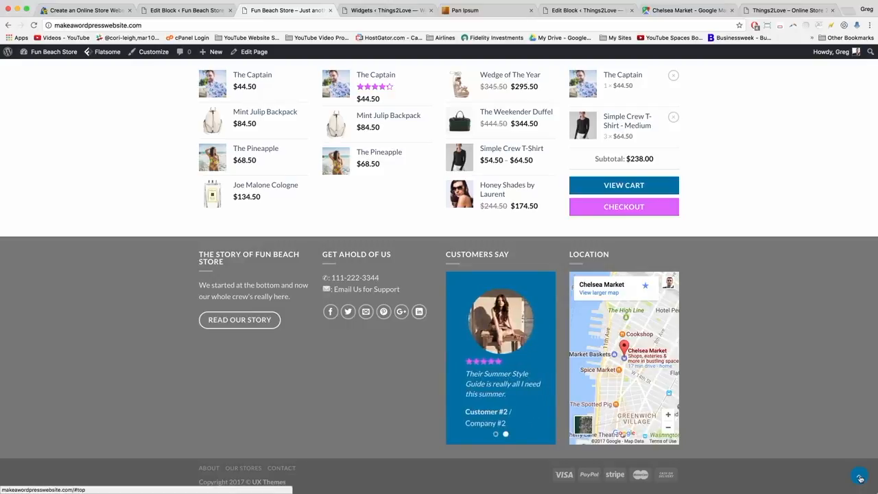
pyautogui.click(861, 478)
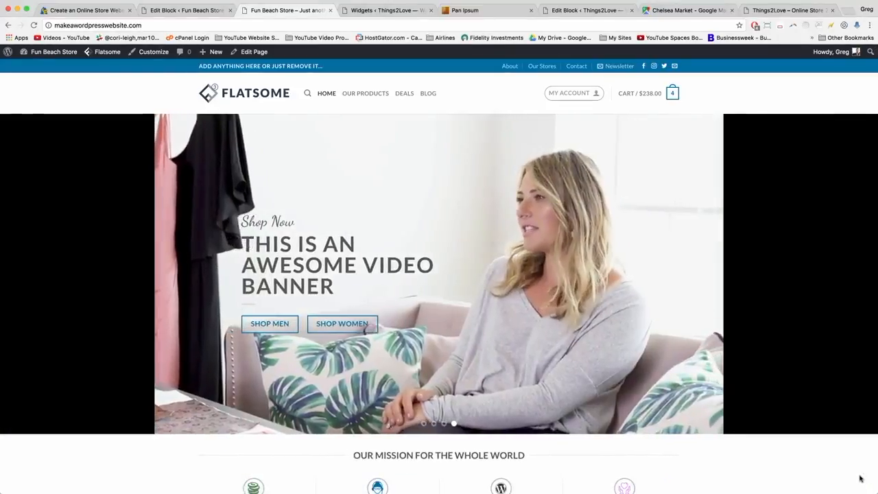
pyautogui.scroll(-15, 663, 373)
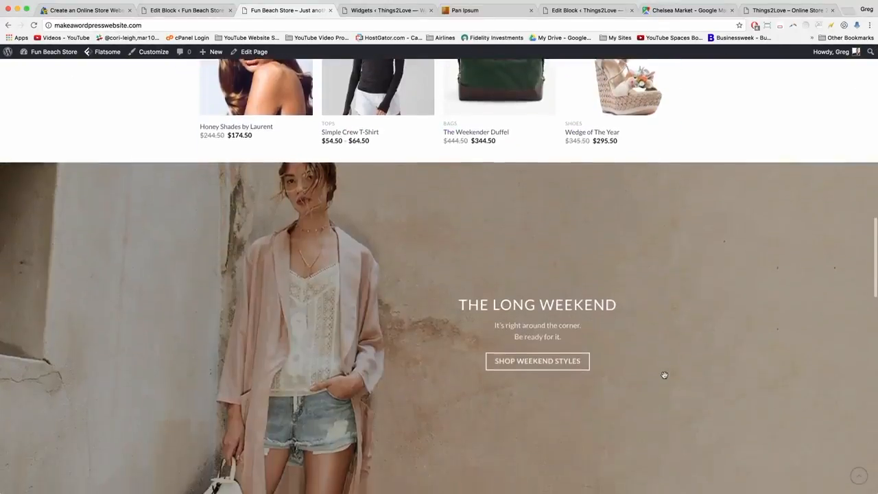
pyautogui.scroll(-6, 664, 374)
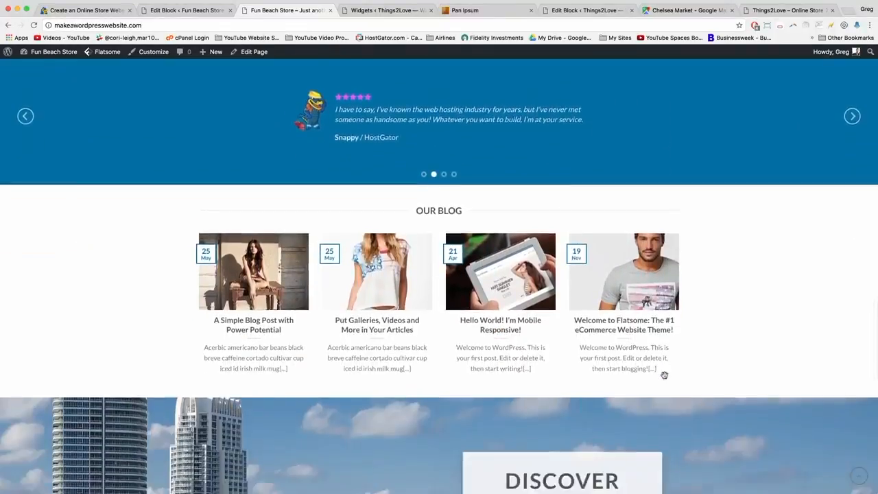
pyautogui.scroll(-5, 664, 374)
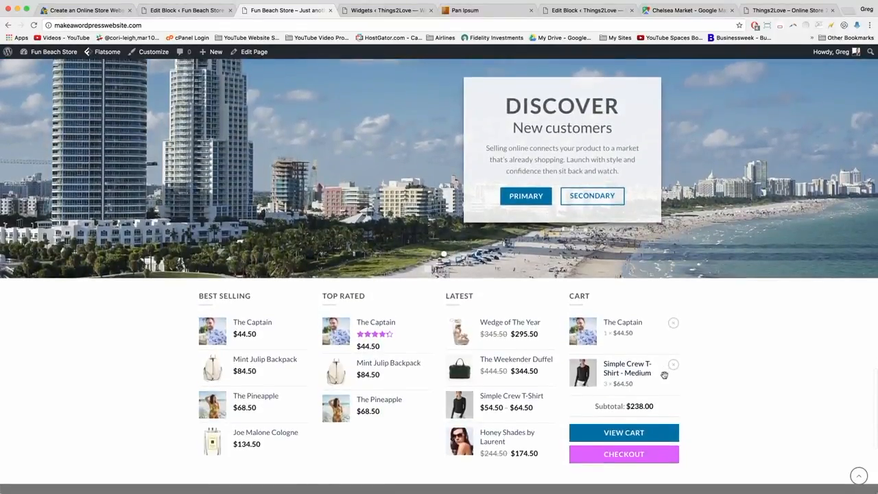
pyautogui.scroll(-4, 664, 375)
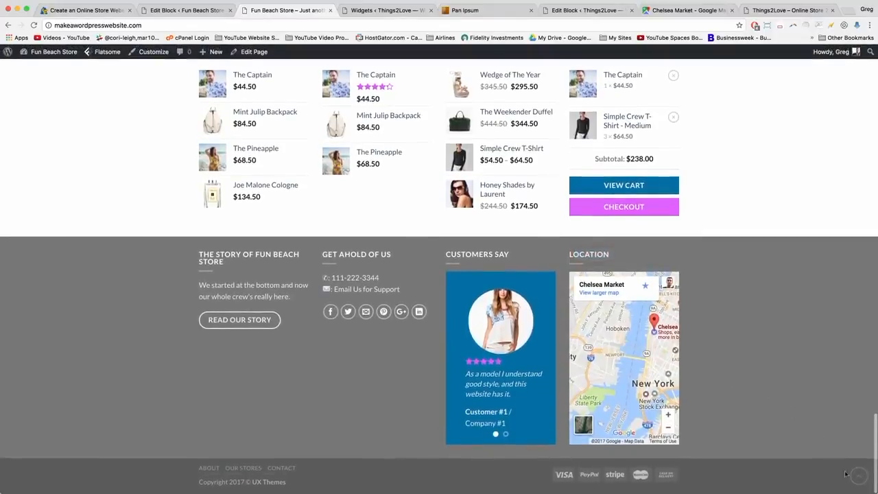
pyautogui.click(858, 475)
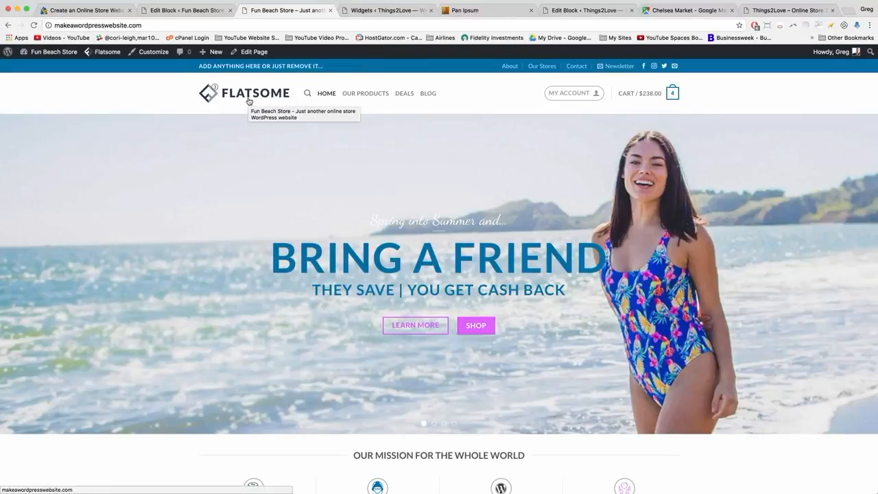
# Load logomakr.com in a new tab and dismiss its intro video and tour tip.
pyautogui.click(850, 11)
pyautogui.write('log')
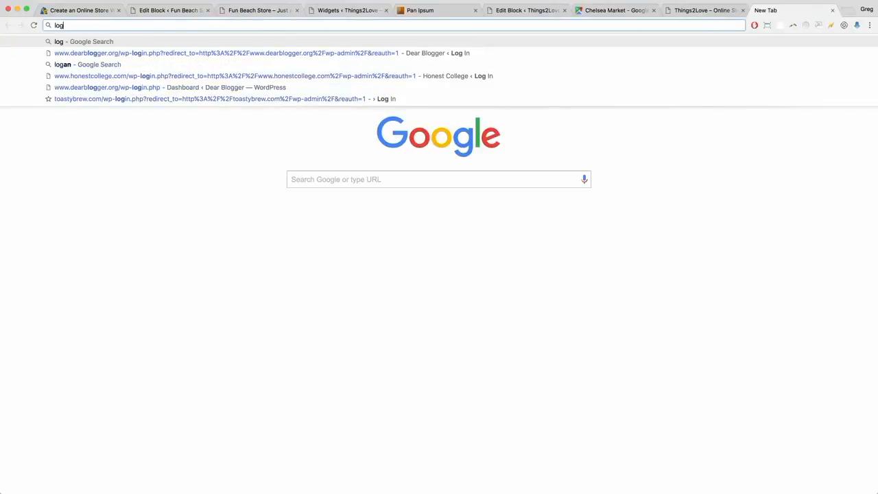
pyautogui.write('omakr.com')
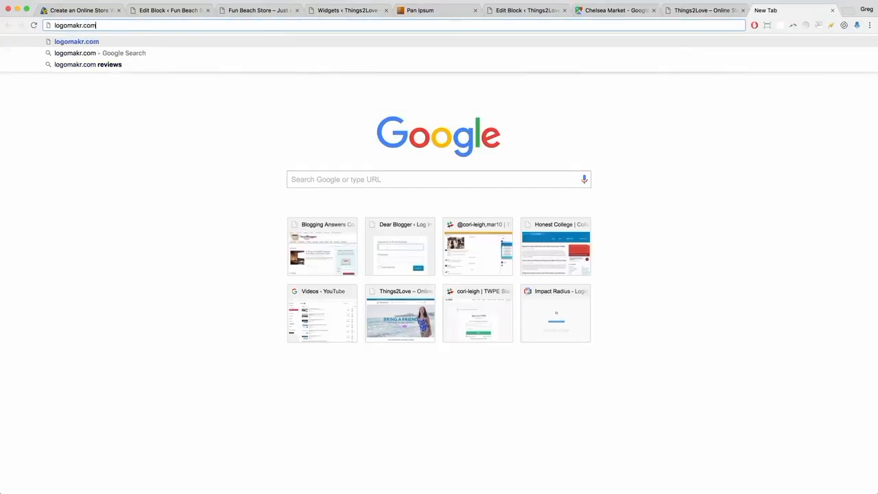
pyautogui.press('Return')
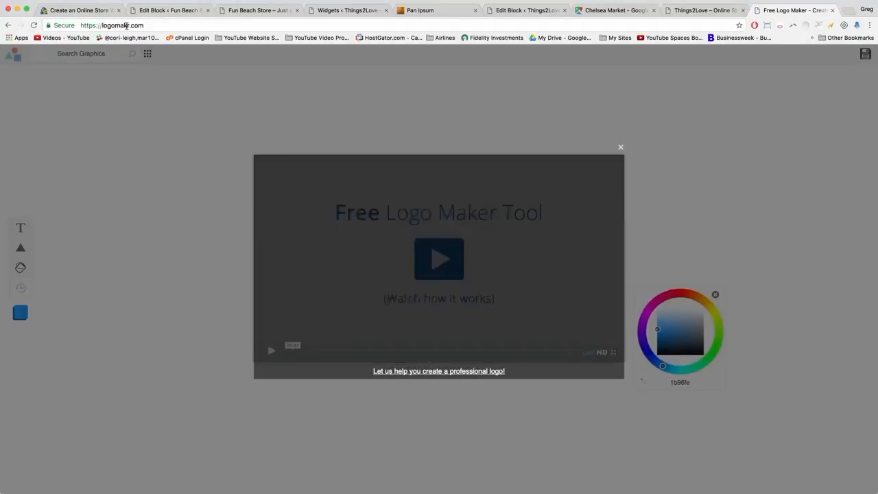
pyautogui.click(181, 141)
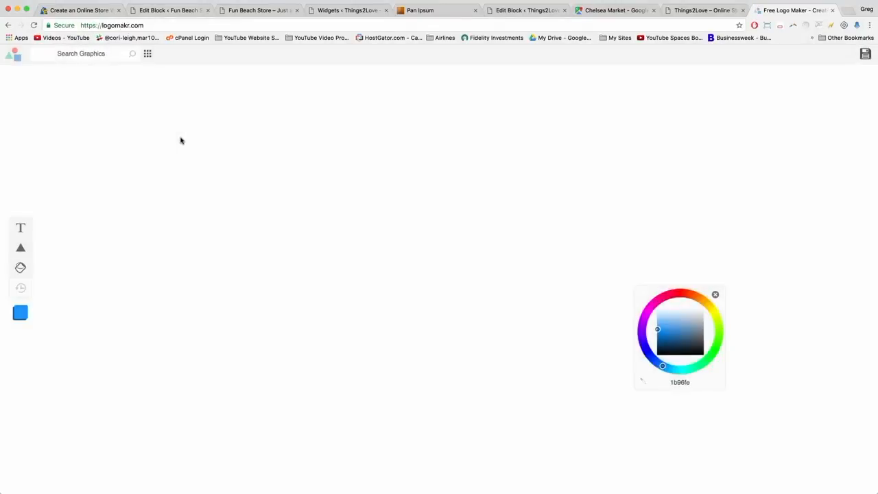
pyautogui.click(165, 223)
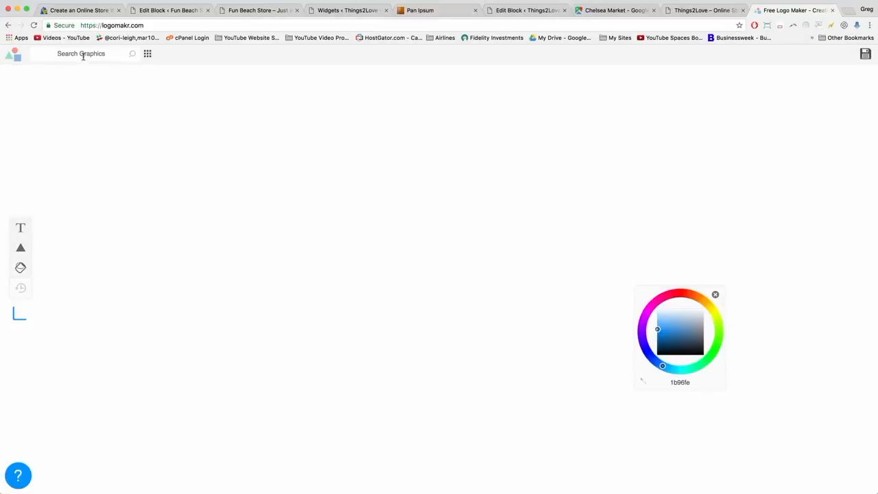
pyautogui.click(707, 12)
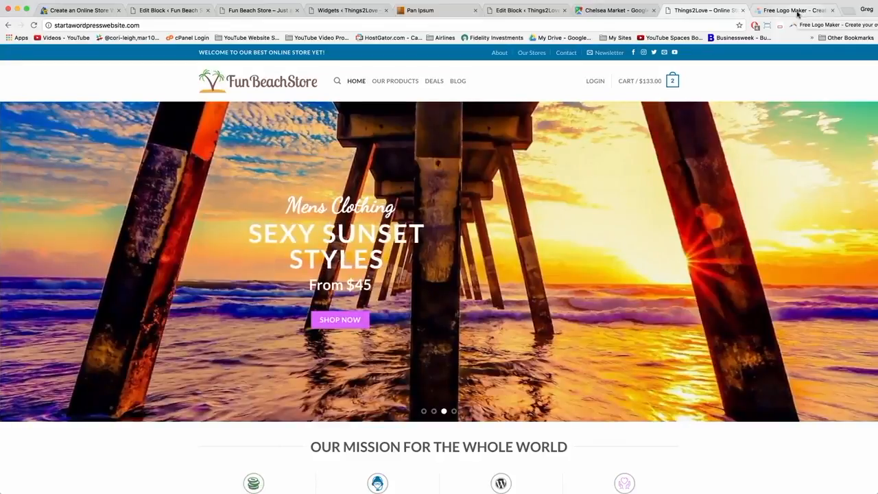
pyautogui.click(798, 11)
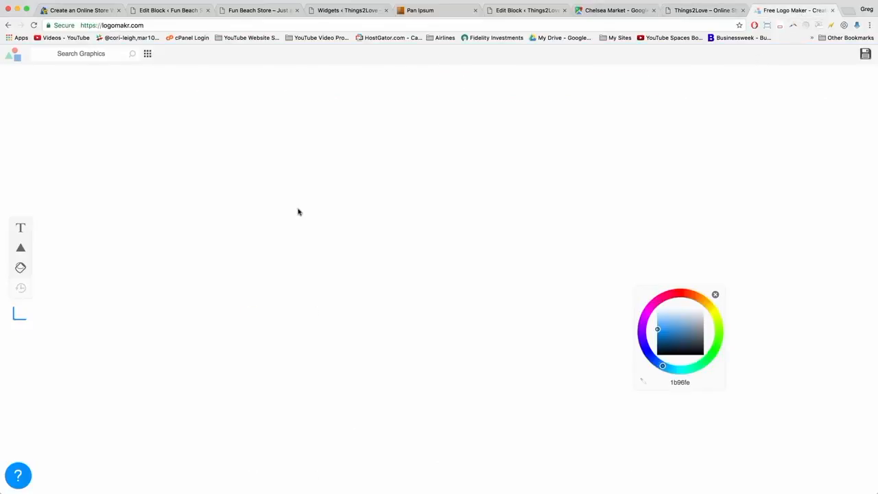
pyautogui.click(75, 59)
# Try graphics searches for 'compass', 'leaf' and 'car'.
pyautogui.write('compass')
pyautogui.press('Return')
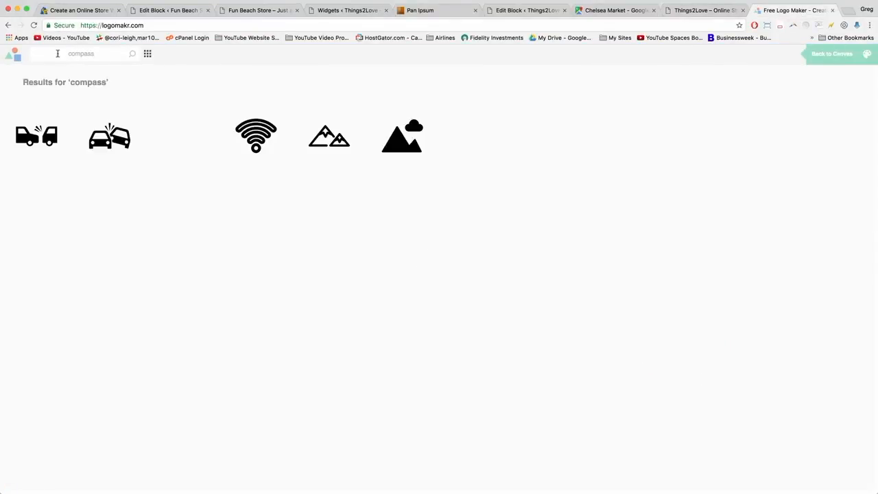
pyautogui.doubleClick(73, 53)
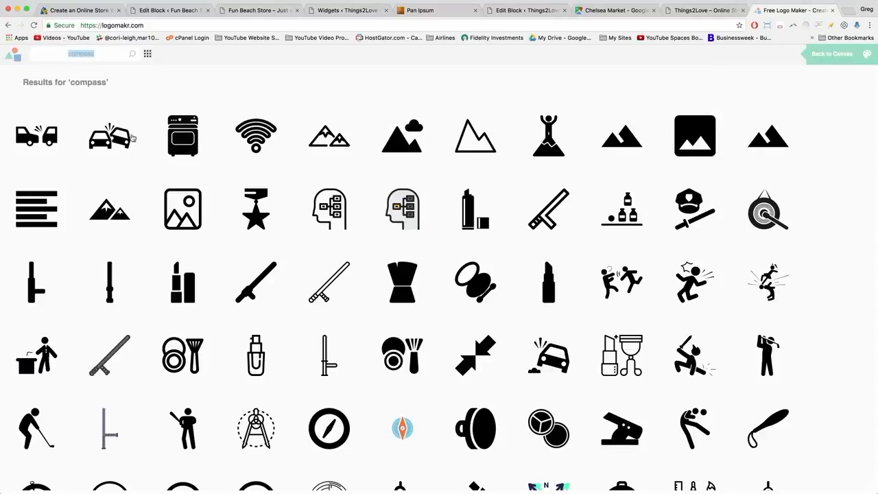
pyautogui.scroll(-5, 176, 241)
pyautogui.scroll(-2, 176, 241)
pyautogui.scroll(4, 177, 240)
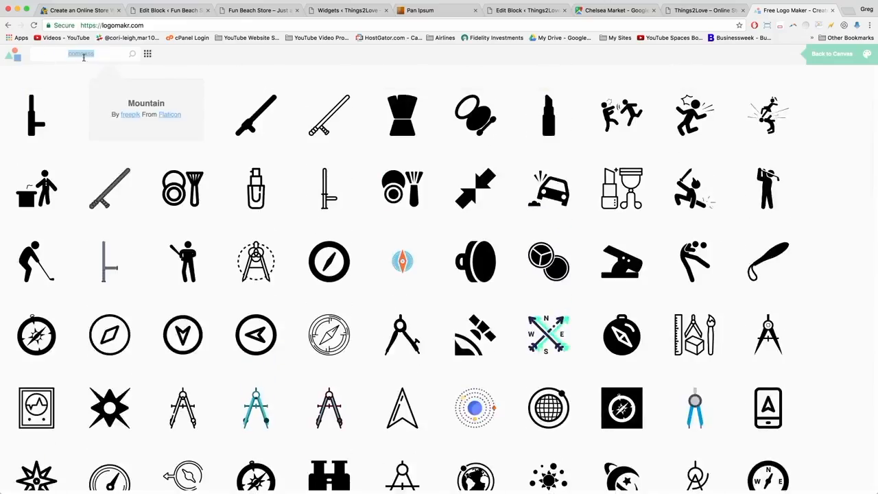
pyautogui.write('leaf')
pyautogui.press('Return')
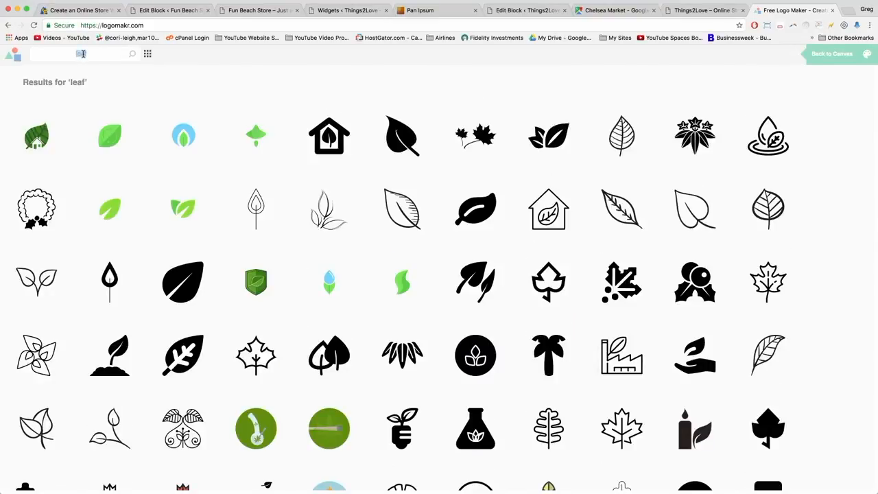
pyautogui.write('car')
pyautogui.press('Return')
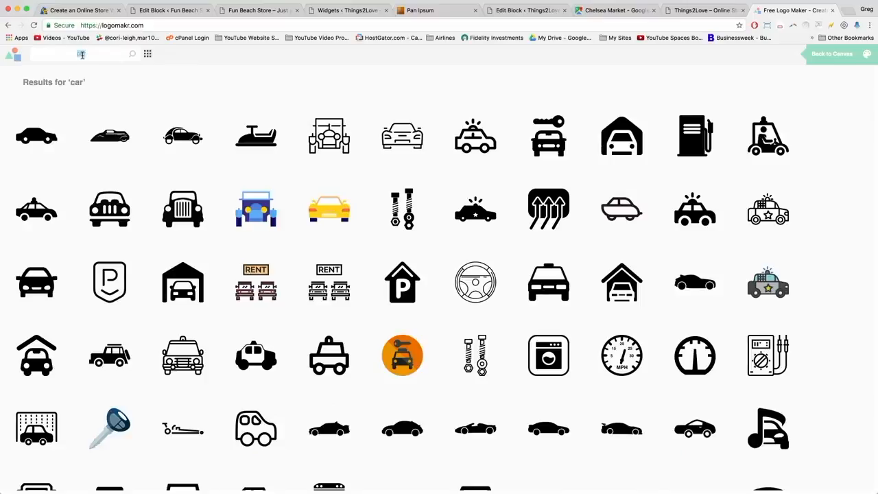
# Search 'palm tree' and add the palm-island icon to the logo canvas.
pyautogui.write('palm tree')
pyautogui.press('Return')
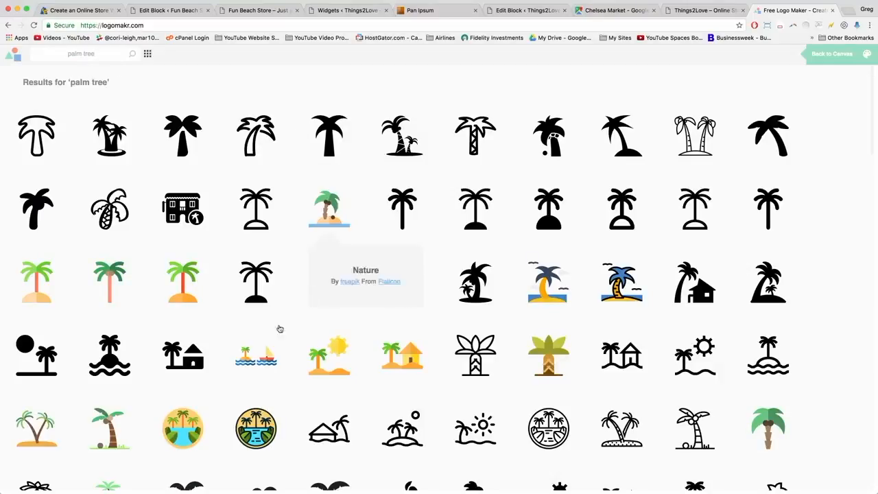
pyautogui.click(39, 424)
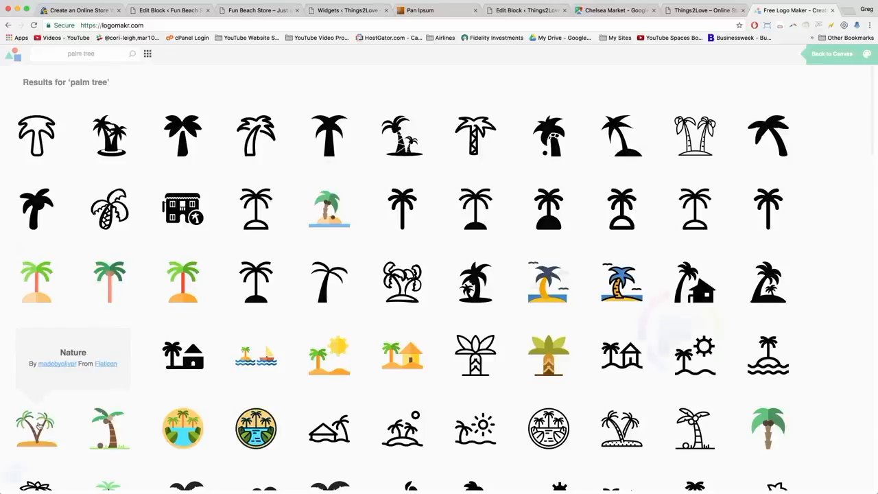
# Move the palm-island icon up and left and place the FunBeachStore text beside it.
pyautogui.moveTo(409, 289); pyautogui.dragTo(319, 242)
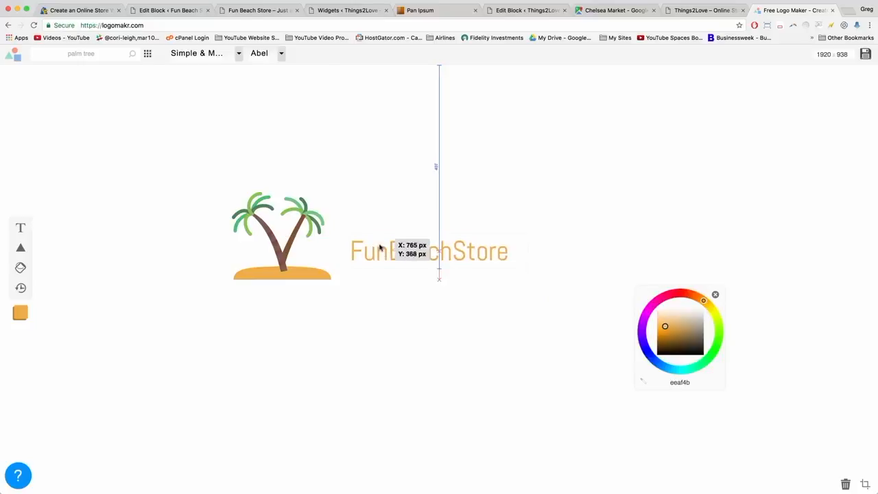
pyautogui.moveTo(380, 248)
pyautogui.mouseDown()
pyautogui.moveTo(366, 227)
pyautogui.moveTo(366, 237)
pyautogui.mouseUp()
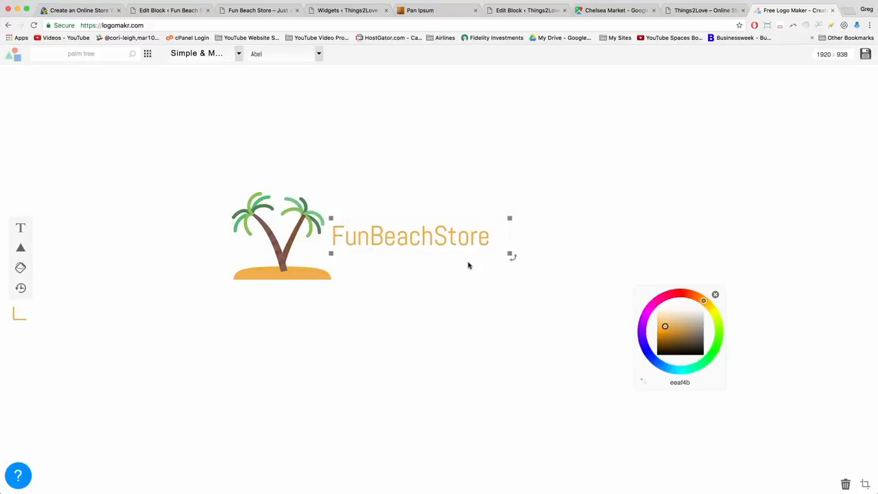
pyautogui.click(362, 237)
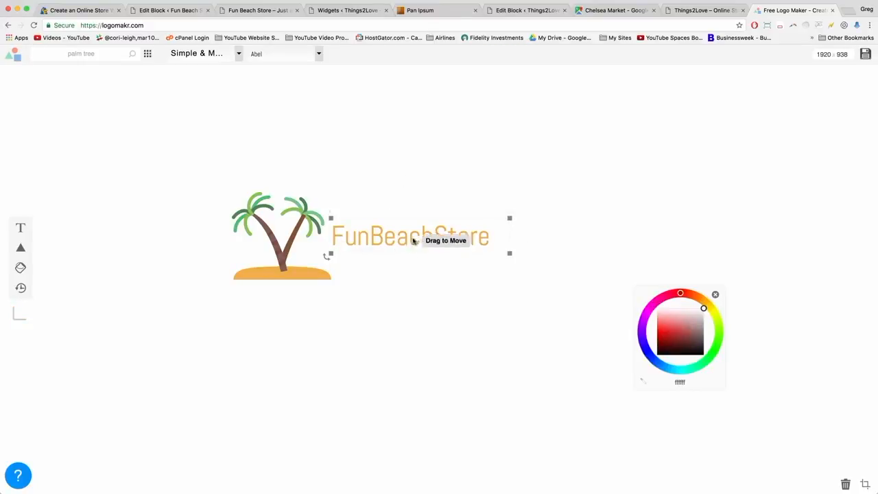
pyautogui.click(348, 307)
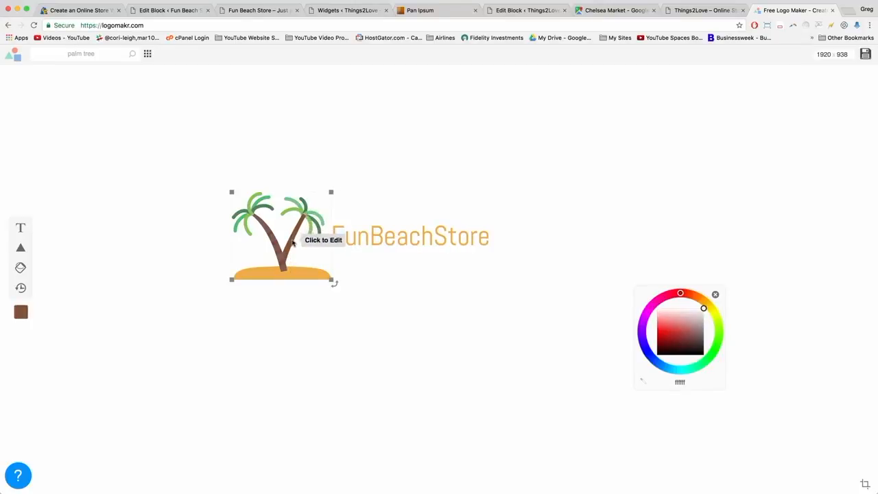
# Copy the palm trunk's brown hex value 805333 from the colour picker.
pyautogui.click(293, 242)
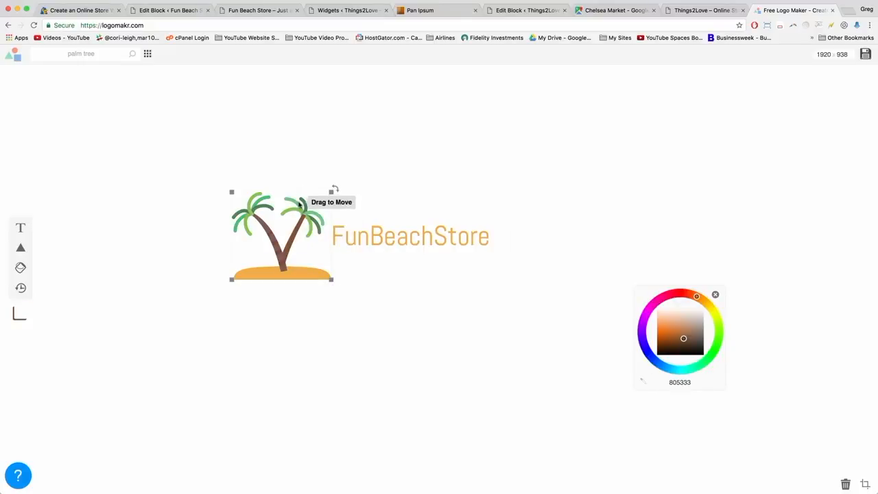
pyautogui.click(302, 204)
pyautogui.click(303, 204)
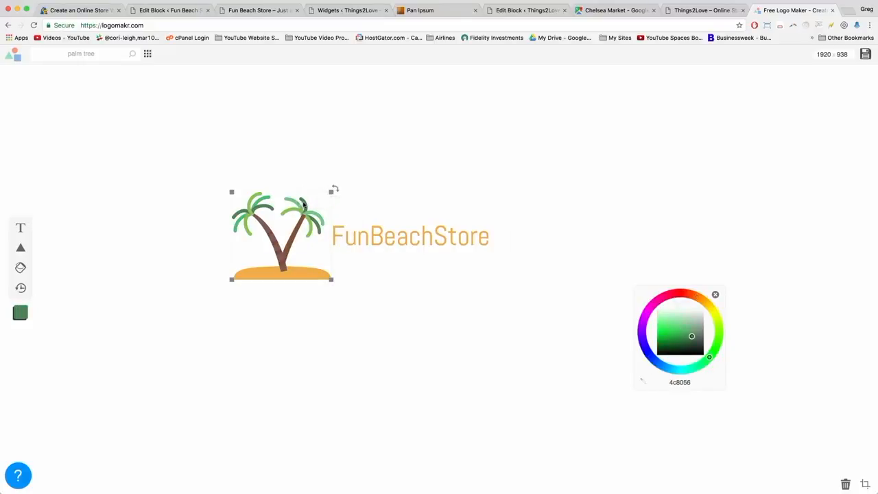
pyautogui.click(292, 239)
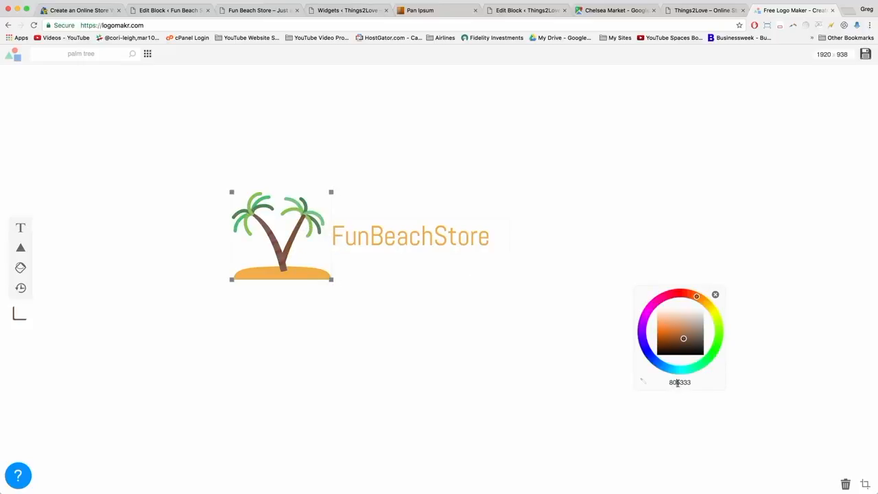
pyautogui.doubleClick(678, 383)
pyautogui.rightClick(678, 384)
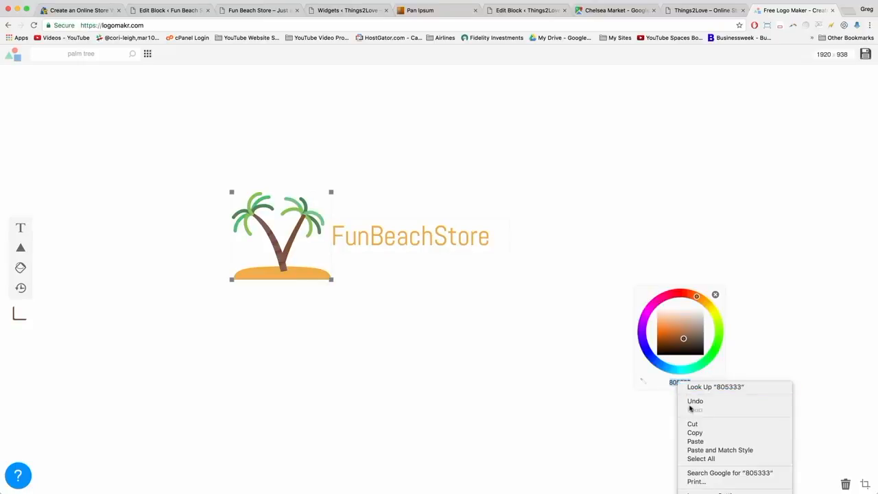
pyautogui.click(692, 431)
# Paste 805333 into the FunBeachStore text's hex field, replacing the golden eeaf4b.
pyautogui.click(434, 327)
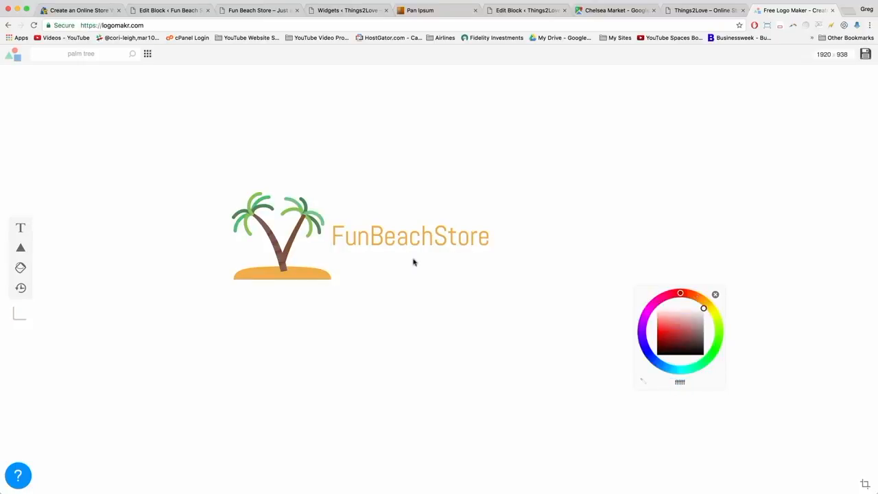
pyautogui.click(383, 236)
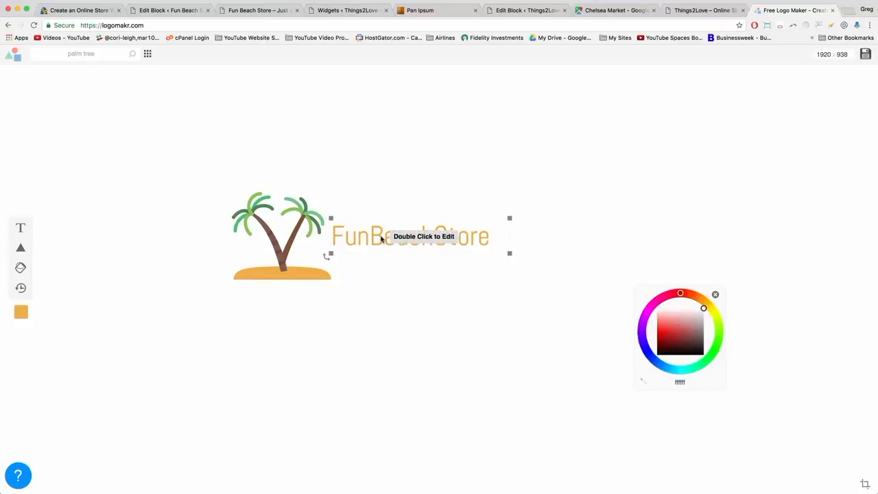
pyautogui.doubleClick(676, 382)
pyautogui.rightClick(676, 382)
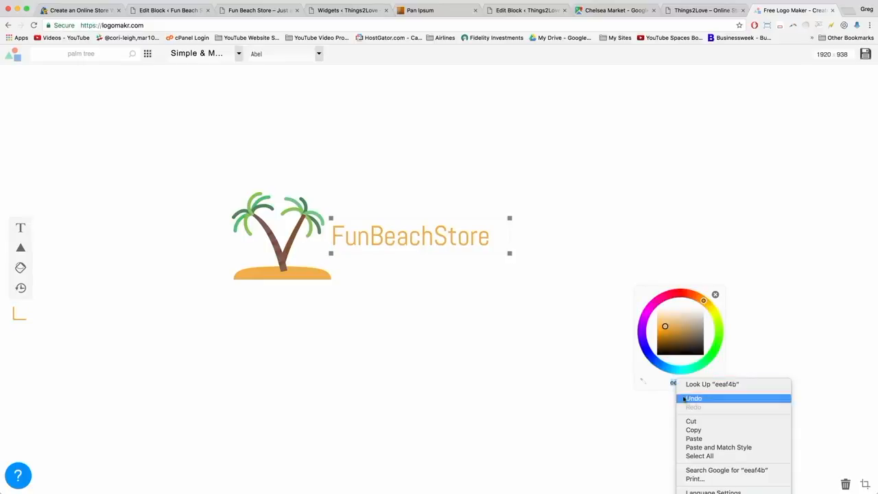
pyautogui.click(644, 432)
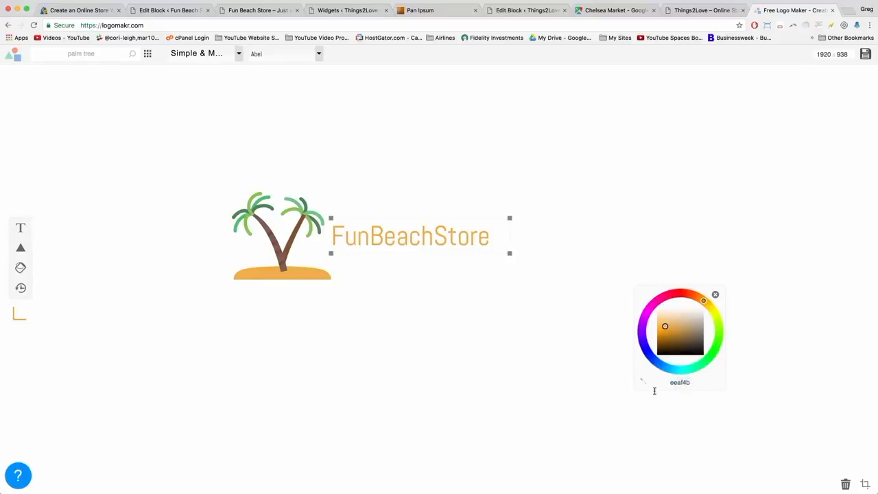
pyautogui.doubleClick(677, 383)
pyautogui.rightClick(674, 381)
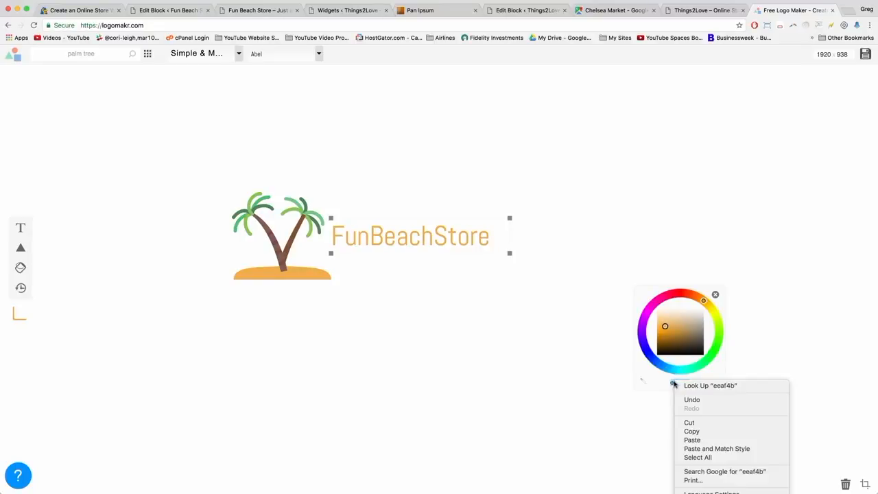
pyautogui.click(690, 442)
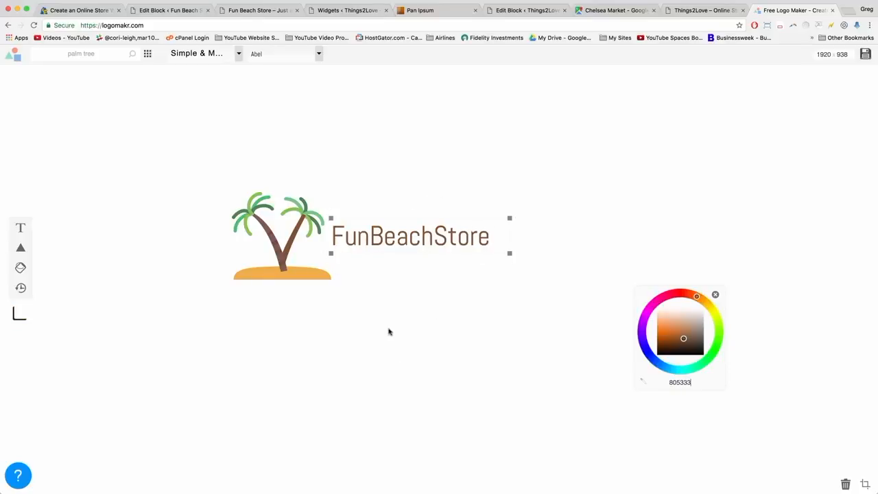
pyautogui.click(388, 332)
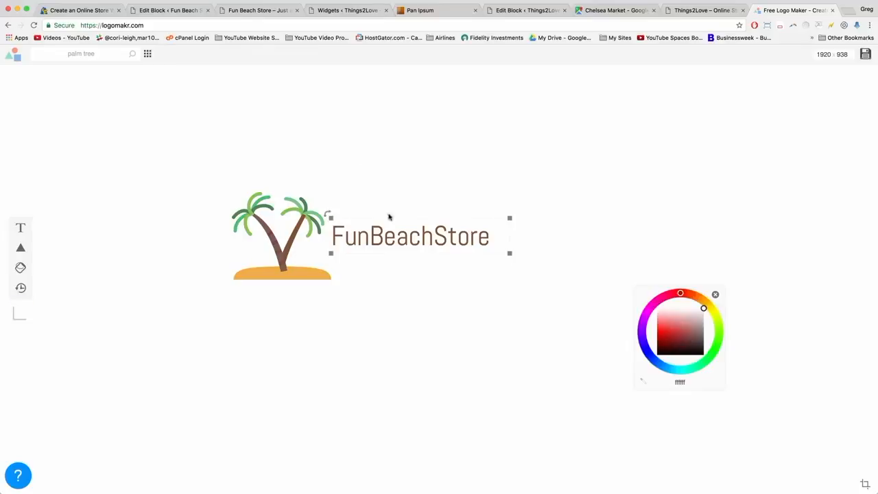
# Browse the fonts in the FunBeachStore text's current category, keeping Abel for now.
pyautogui.click(388, 243)
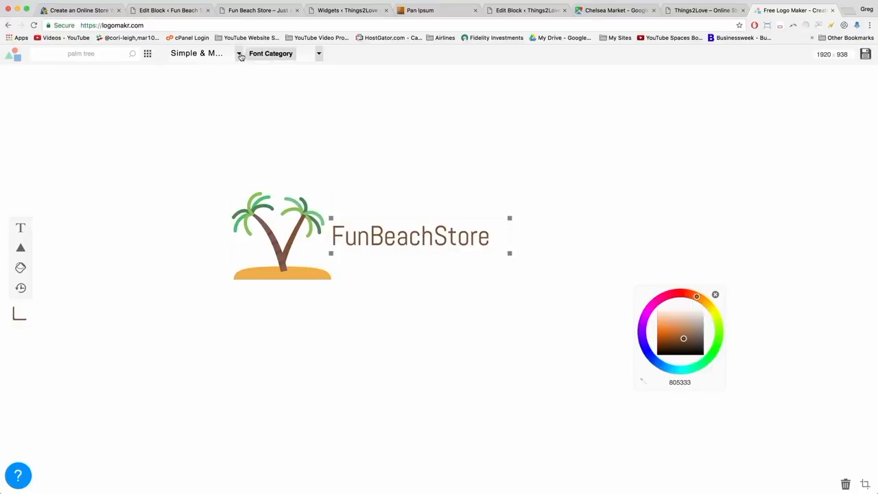
pyautogui.click(240, 54)
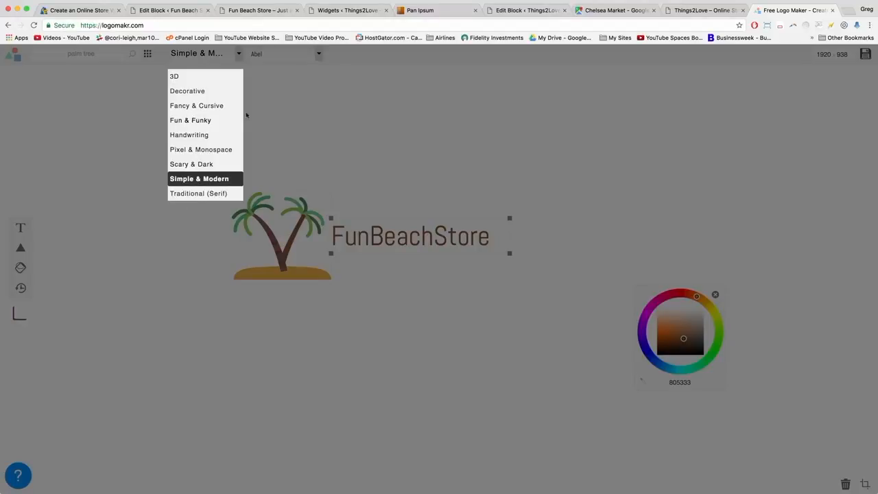
pyautogui.click(272, 110)
pyautogui.click(320, 55)
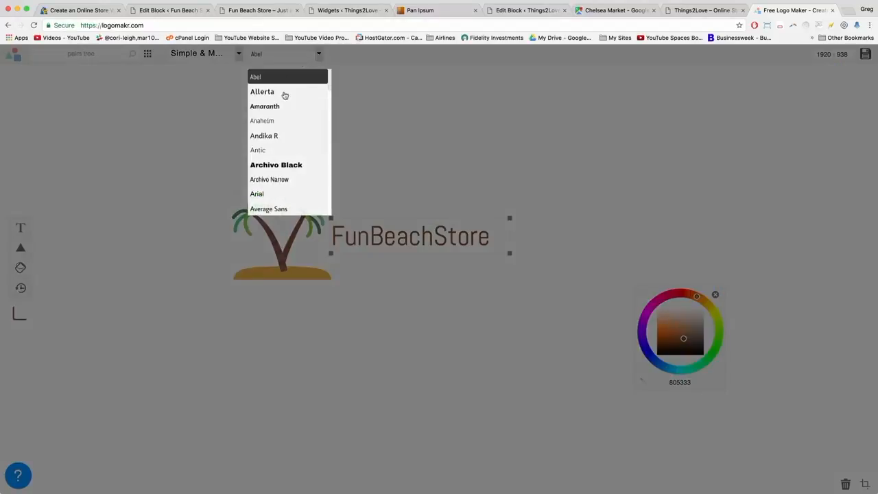
pyautogui.scroll(-5, 282, 151)
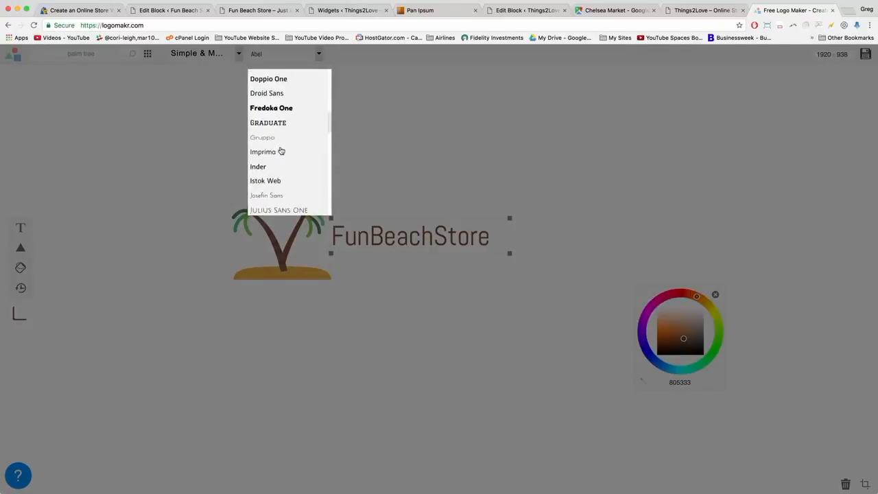
pyautogui.scroll(-10, 281, 150)
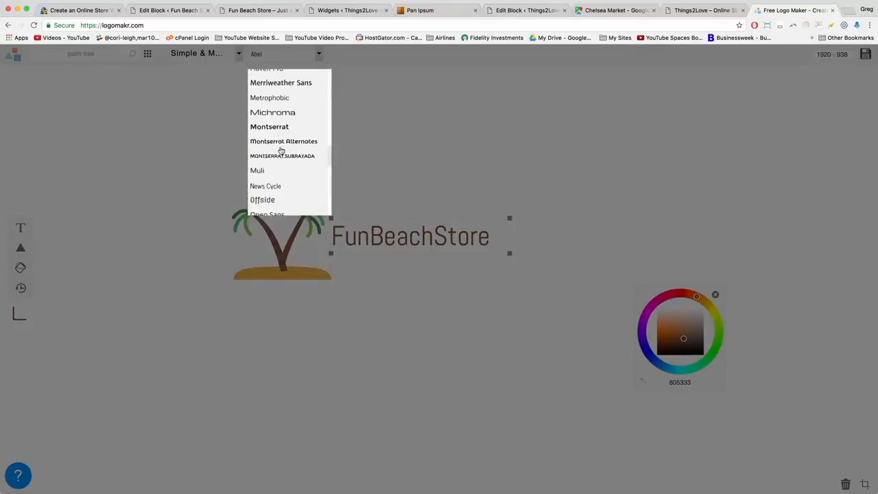
pyautogui.scroll(-5, 282, 151)
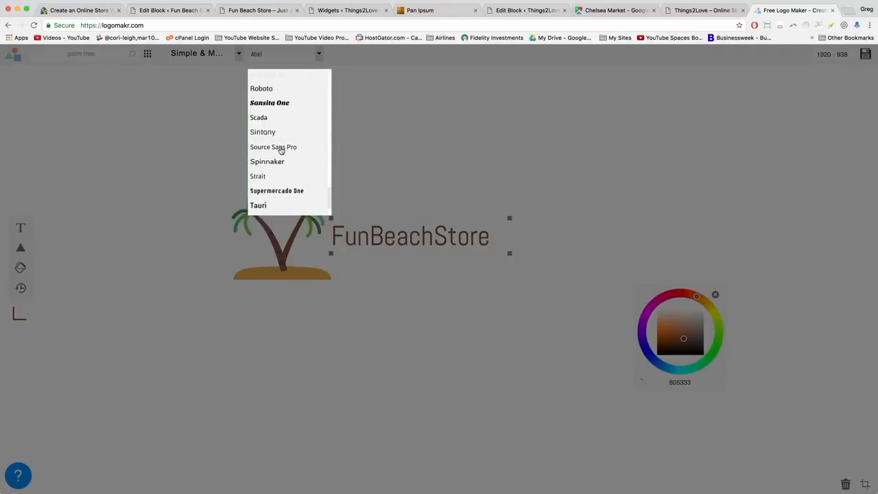
pyautogui.scroll(5, 281, 151)
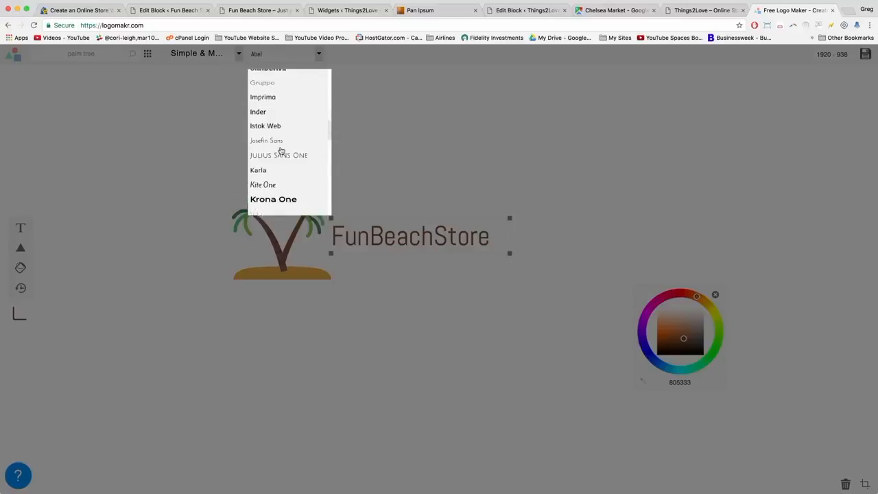
pyautogui.scroll(-3, 281, 151)
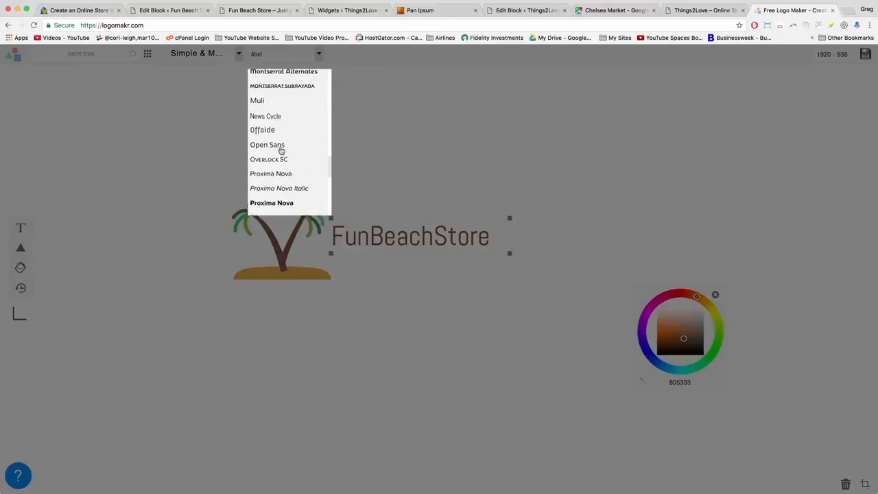
pyautogui.click(112, 116)
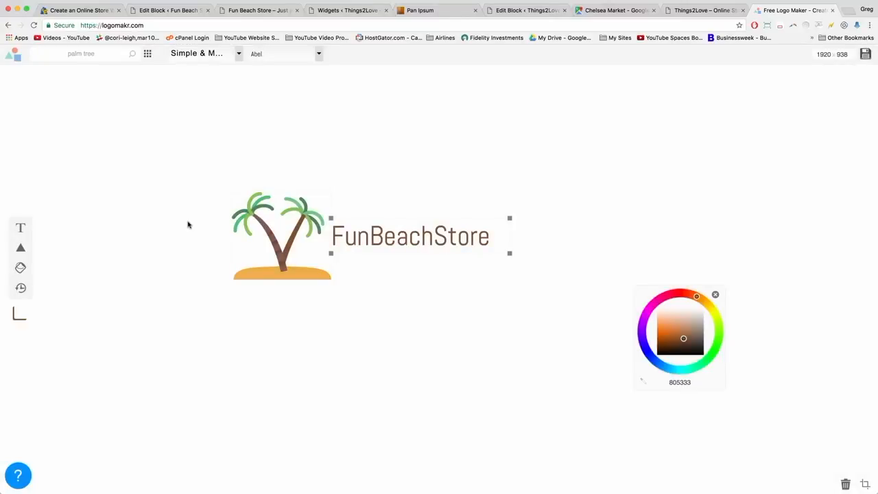
# Set the FunBeachStore text in Lobster Two from the Fancy & Cursive category.
pyautogui.click(238, 55)
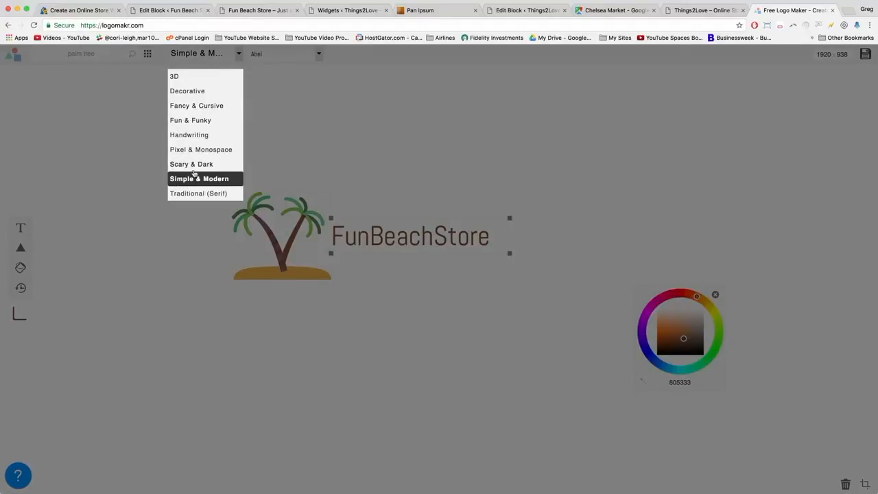
pyautogui.click(195, 107)
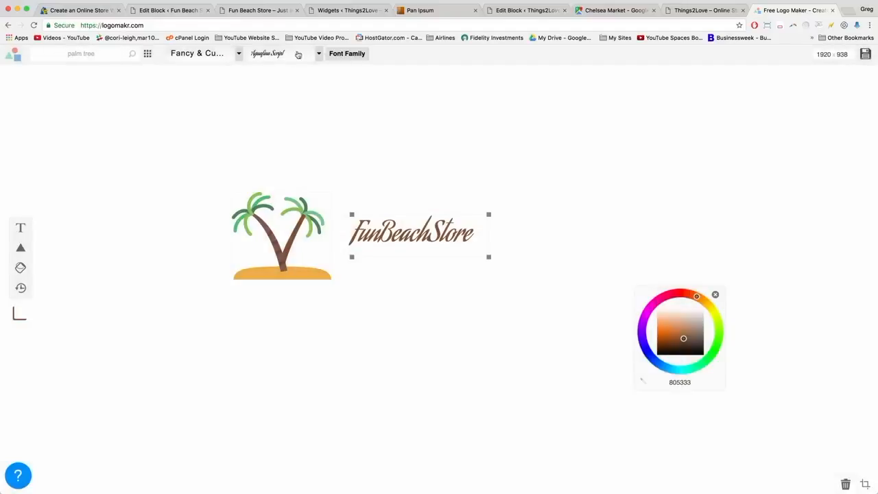
pyautogui.click(320, 54)
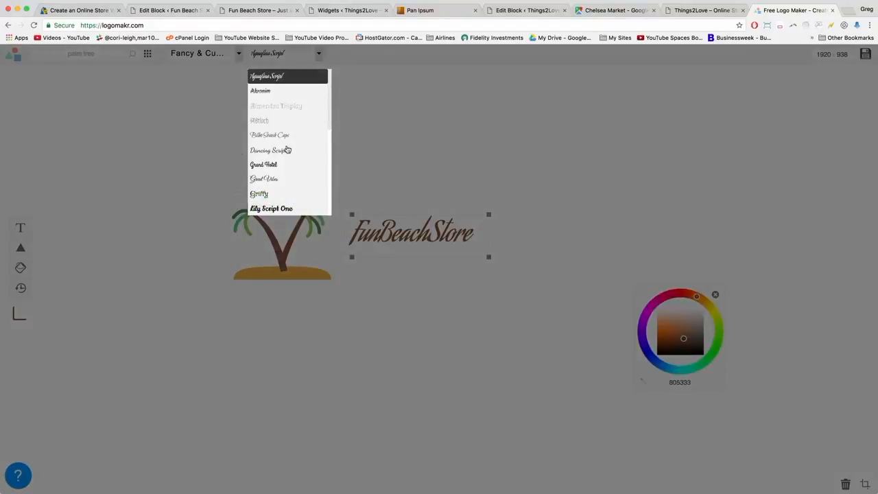
pyautogui.scroll(-3, 287, 147)
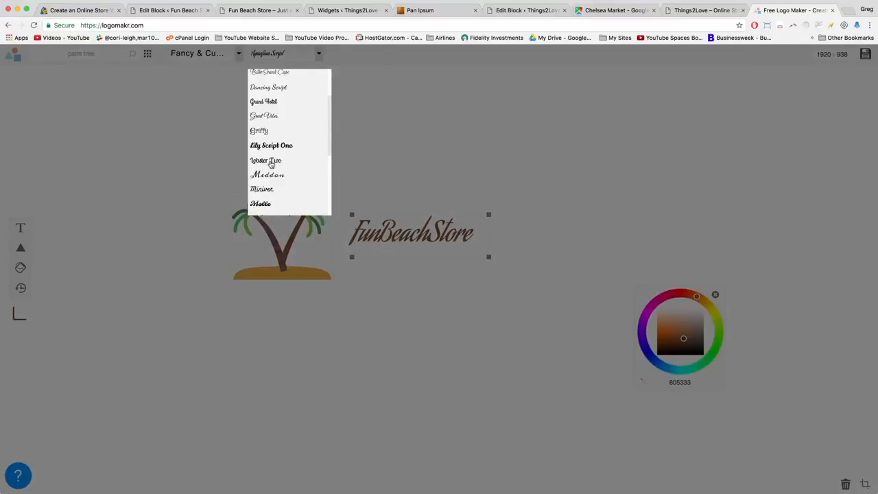
pyautogui.click(271, 162)
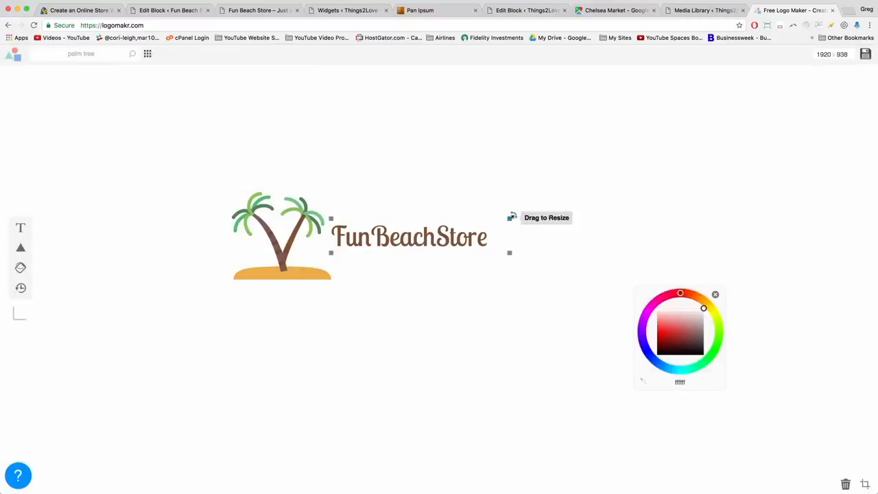
# Enlarge and widen the FunBeachStore text, then slide it left against the palm tree.
pyautogui.moveTo(511, 217); pyautogui.dragTo(516, 238)
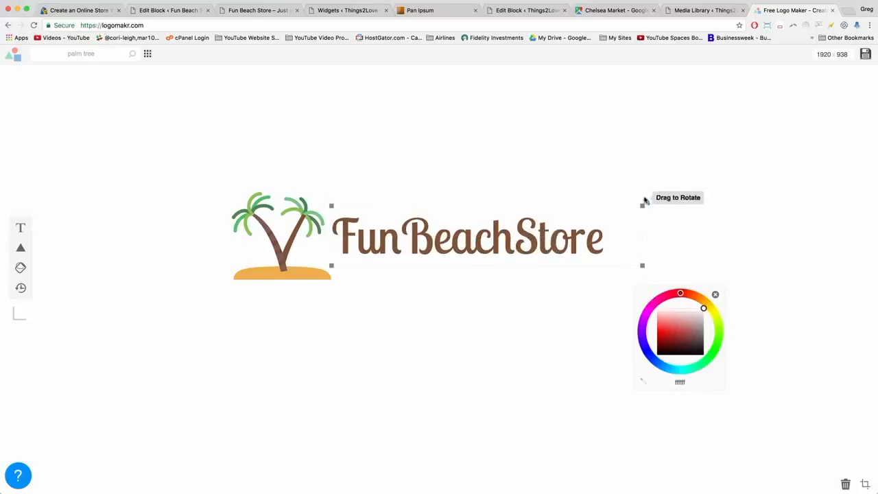
pyautogui.moveTo(643, 204); pyautogui.dragTo(678, 197)
pyautogui.moveTo(511, 225); pyautogui.dragTo(505, 237)
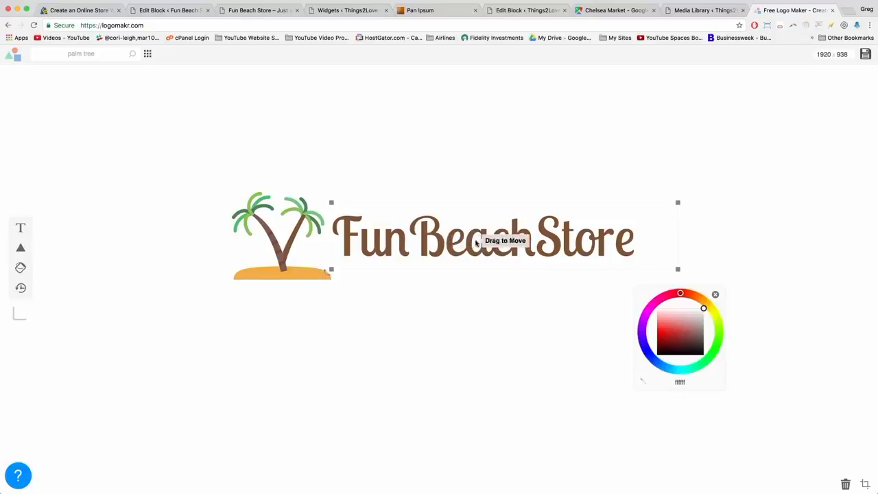
pyautogui.moveTo(464, 238); pyautogui.dragTo(440, 241)
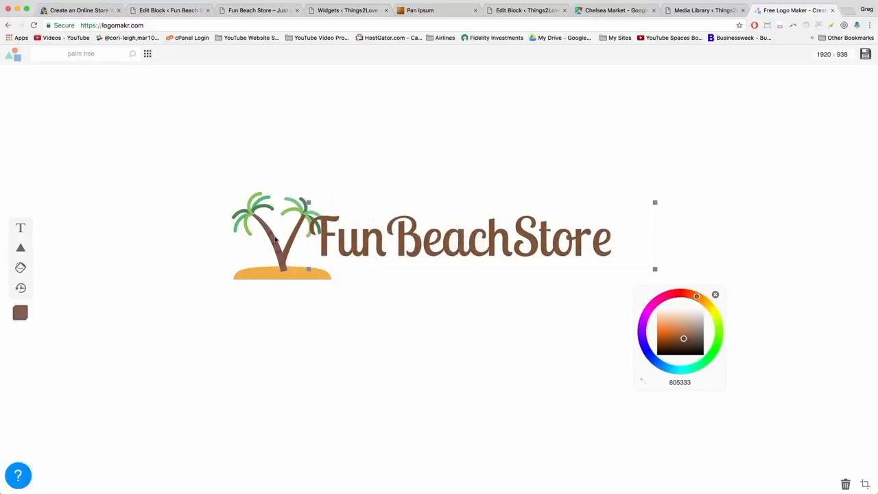
# Bring the palm tree in front of the text and shift the text slightly right.
pyautogui.click(275, 239)
pyautogui.rightClick(276, 235)
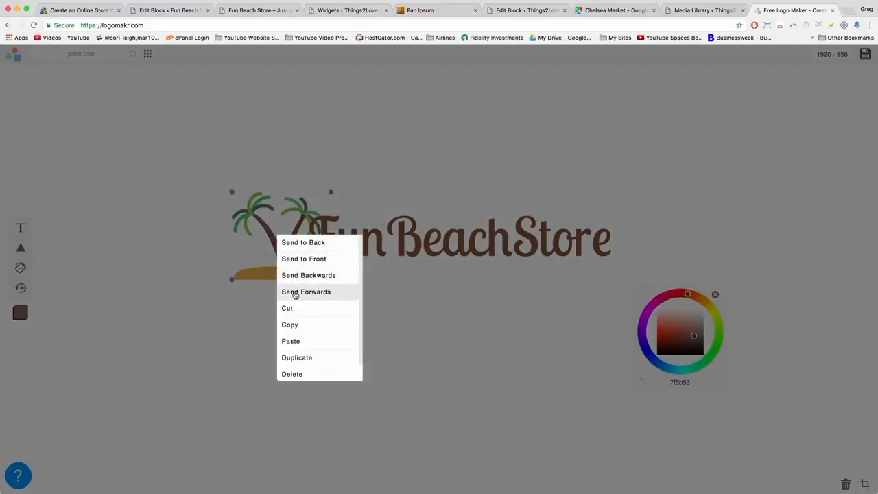
pyautogui.click(296, 292)
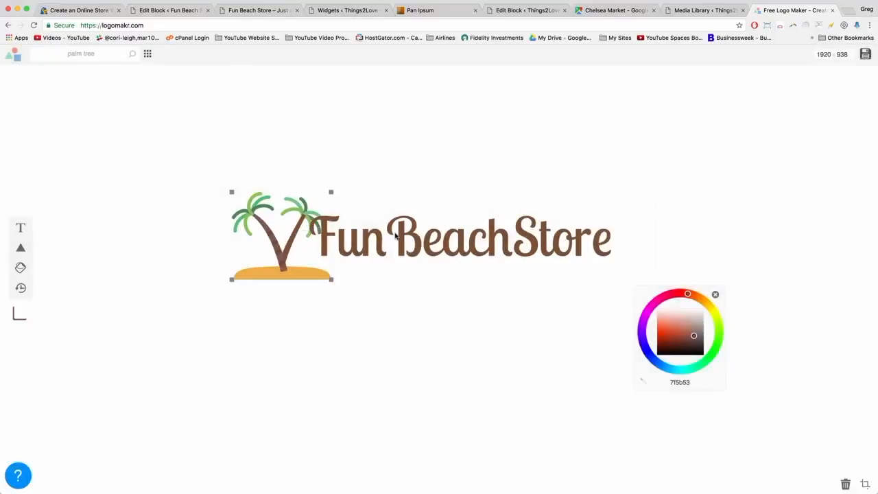
pyautogui.moveTo(395, 236); pyautogui.dragTo(418, 234)
pyautogui.click(423, 297)
# Shrink the palm tree slightly and nudge it up and right.
pyautogui.click(231, 189)
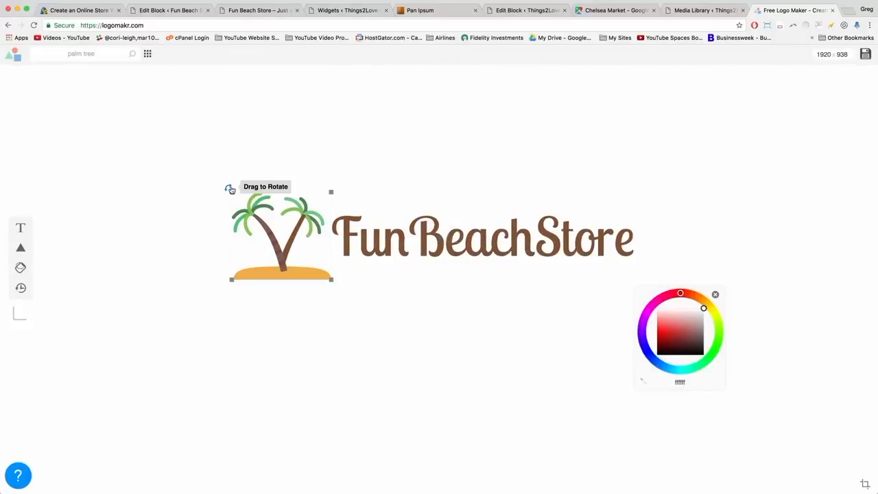
pyautogui.moveTo(230, 190); pyautogui.dragTo(242, 200)
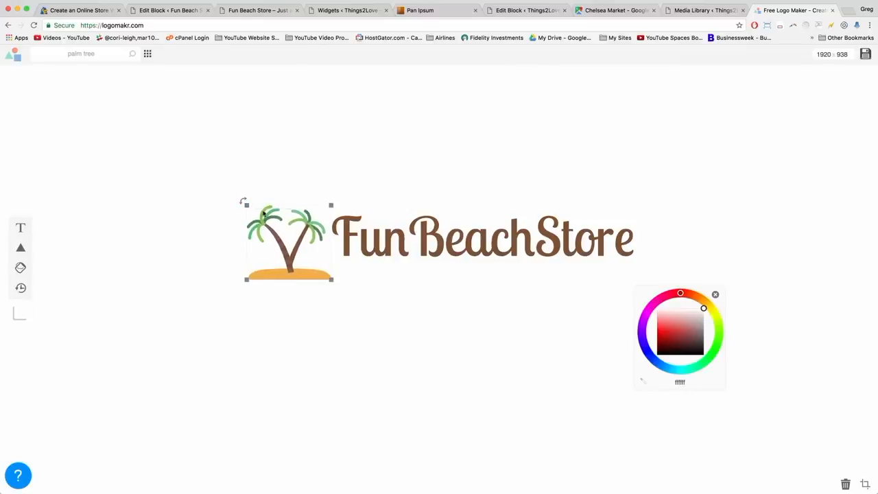
pyautogui.moveTo(274, 232); pyautogui.dragTo(278, 225)
pyautogui.click(405, 294)
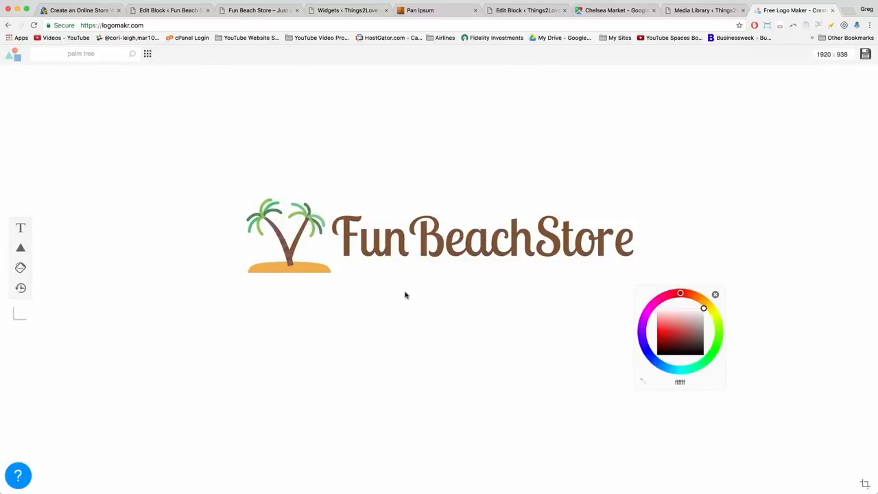
pyautogui.click(302, 237)
# Enlarge the FunBeachStore text to about 769×148 px and move the colour controls aside.
pyautogui.click(591, 249)
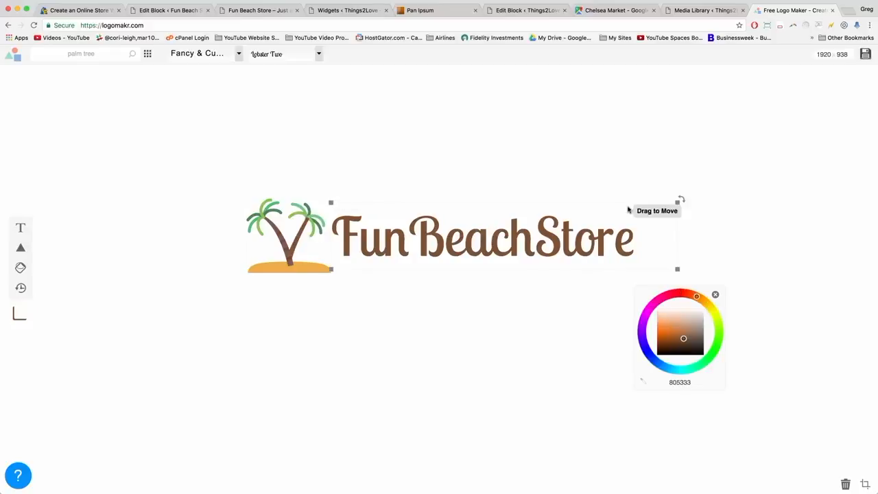
pyautogui.moveTo(679, 203); pyautogui.dragTo(691, 197)
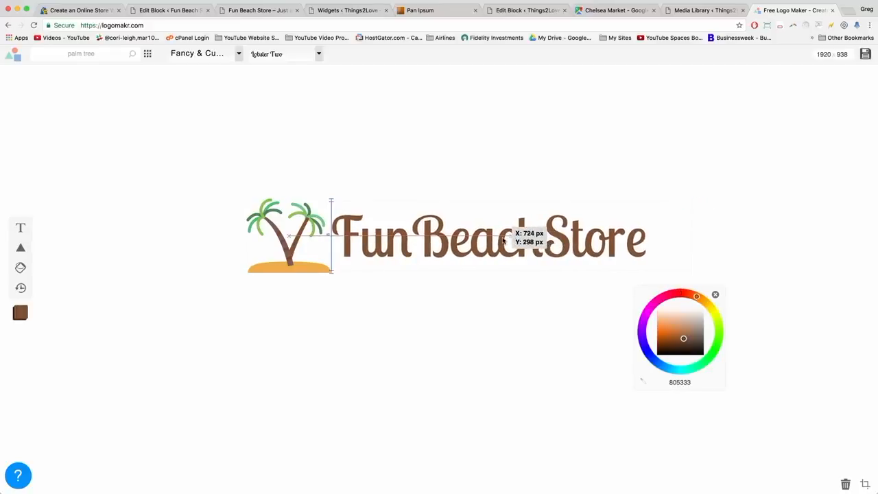
pyautogui.click(498, 357)
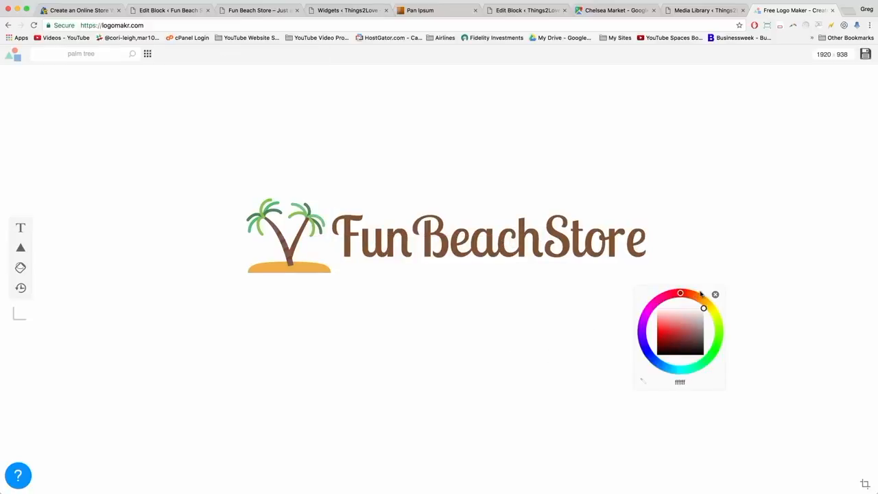
pyautogui.moveTo(701, 294); pyautogui.dragTo(828, 348)
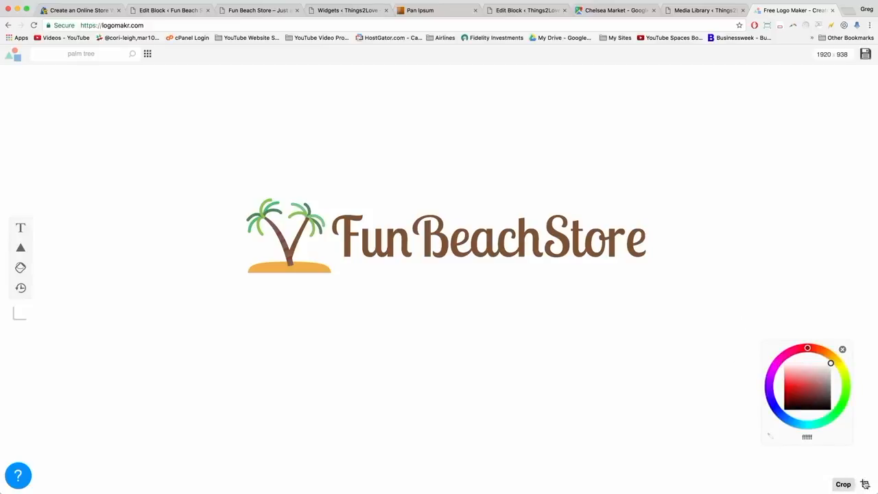
# Crop the canvas to 882×163 px by trimming empty space off the right.
pyautogui.click(866, 485)
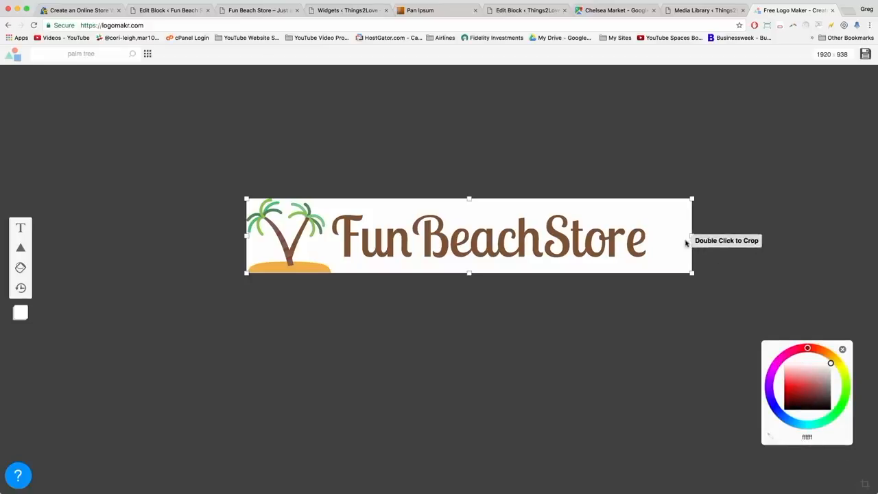
pyautogui.moveTo(691, 236); pyautogui.dragTo(650, 236)
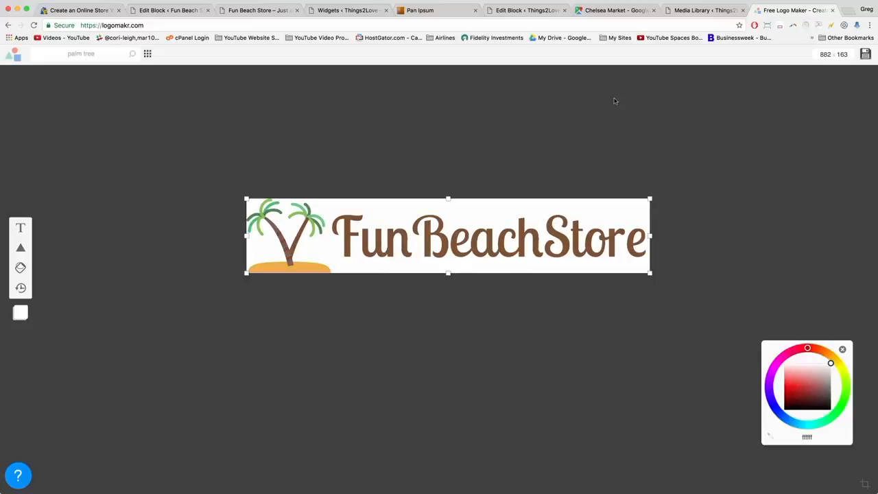
pyautogui.click(496, 124)
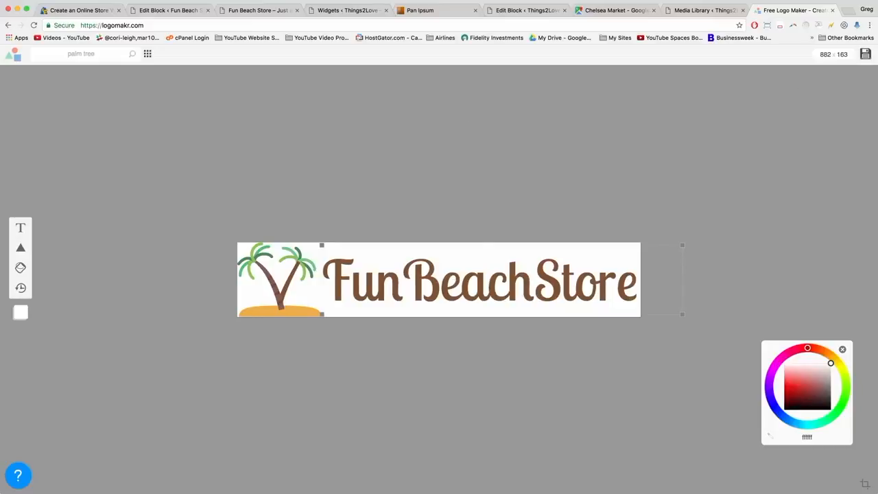
# Save the logo as fun-beach-store-logo-v1.png, replacing the existing file in Downloads.
pyautogui.click(864, 55)
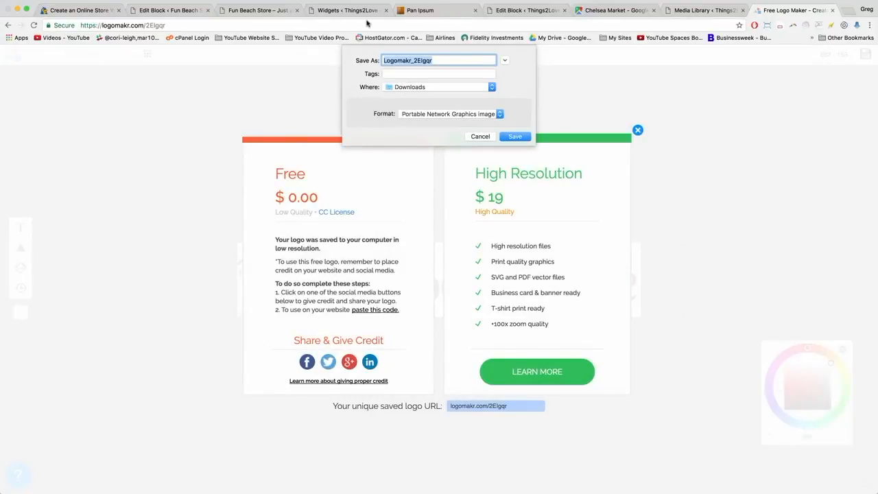
pyautogui.write('fun-beach-store-logo-v1')
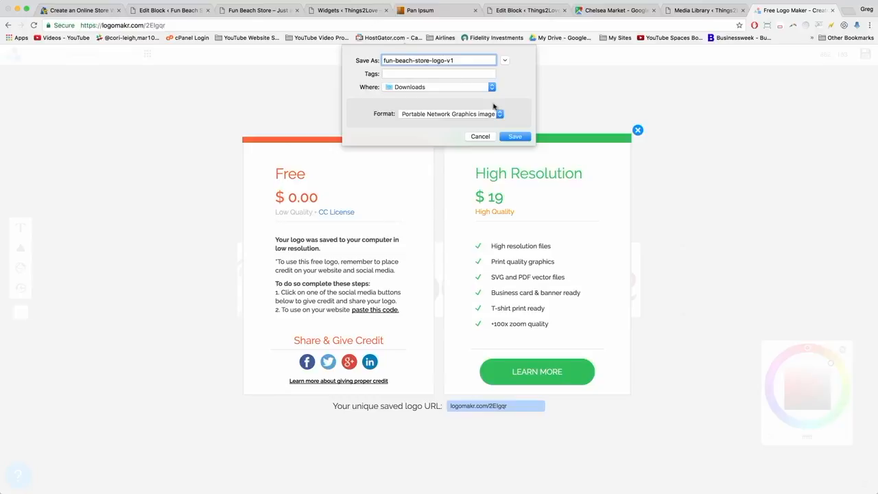
pyautogui.click(519, 135)
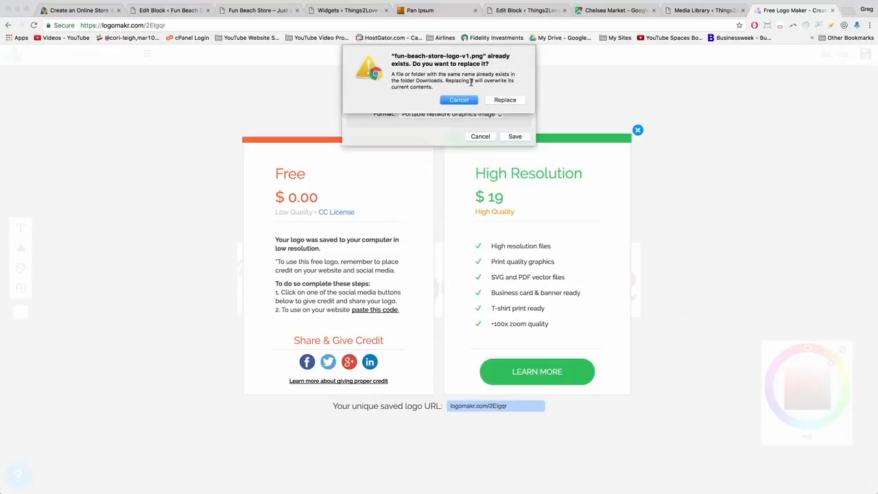
pyautogui.click(514, 103)
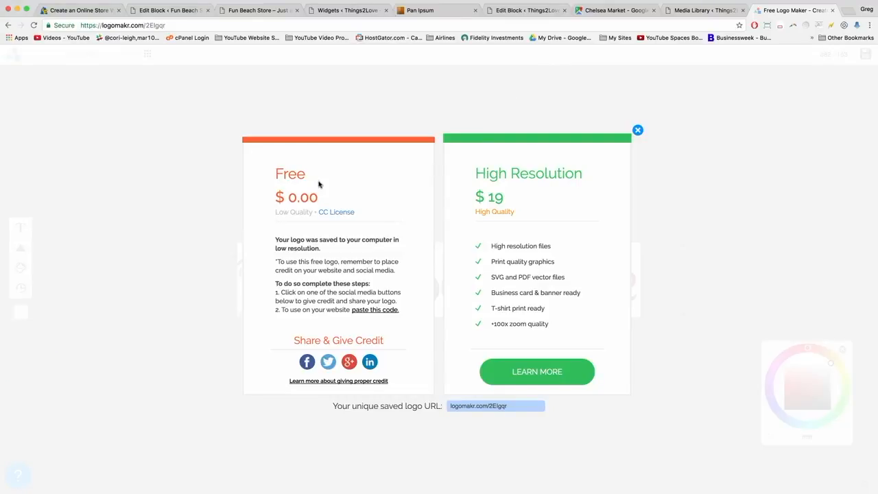
# Copy the Logomakr attribution credit code and return to the Fun Beach Store site.
pyautogui.click(377, 311)
pyautogui.click(367, 310)
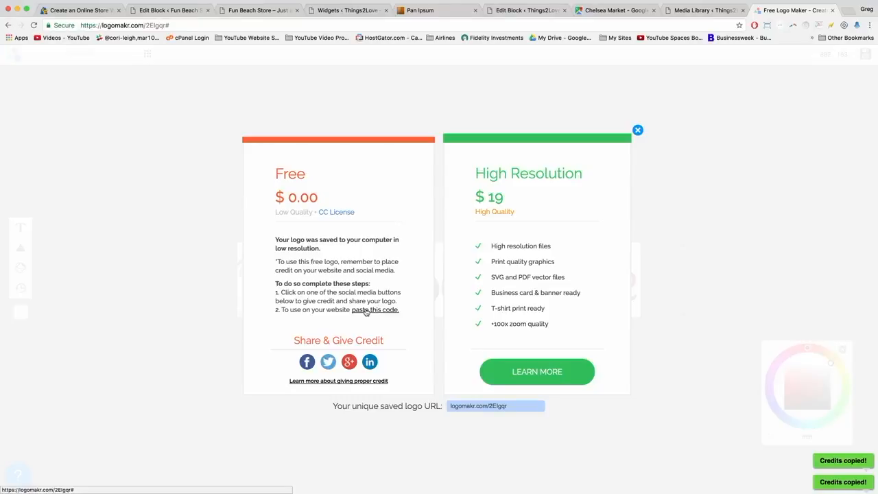
pyautogui.click(367, 310)
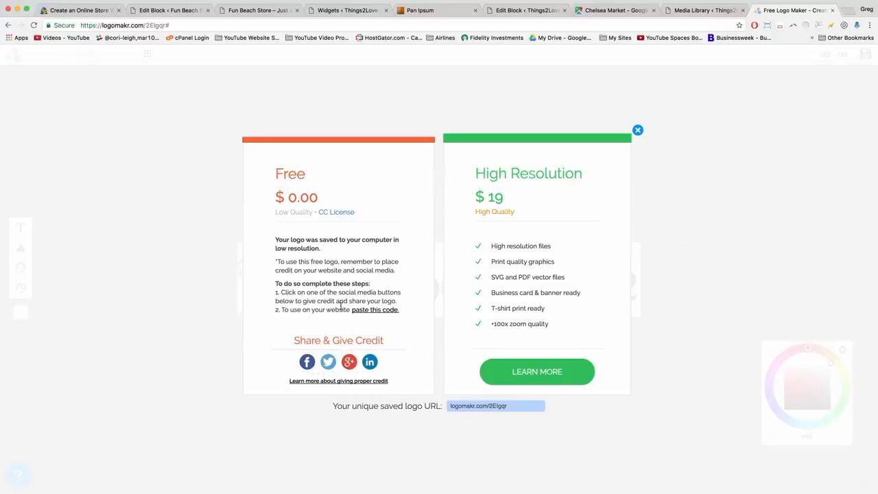
pyautogui.click(366, 310)
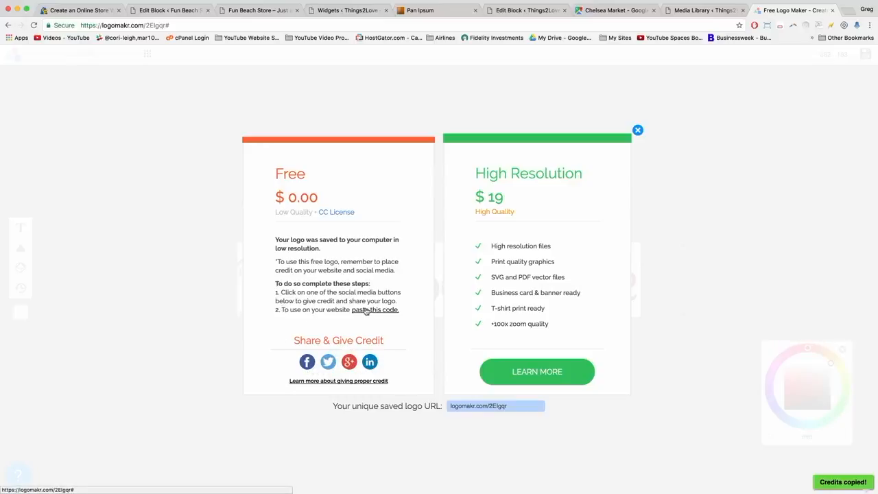
pyautogui.click(367, 311)
pyautogui.click(367, 311)
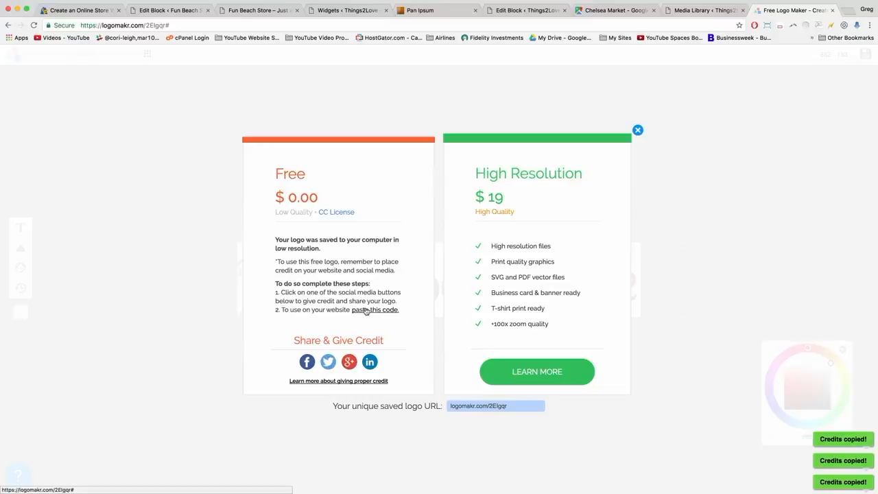
pyautogui.click(262, 10)
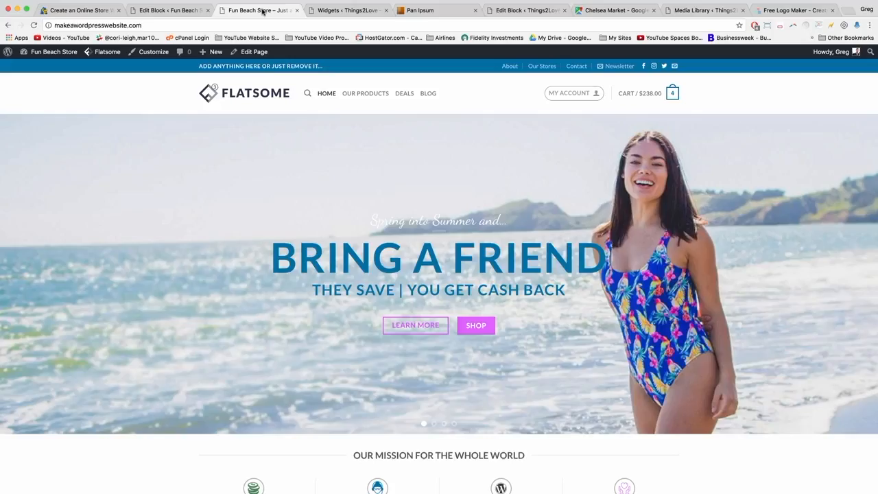
# Create a new page titled Credits holding the pasted Flaticon and Logomakr attribution code.
pyautogui.click(55, 53)
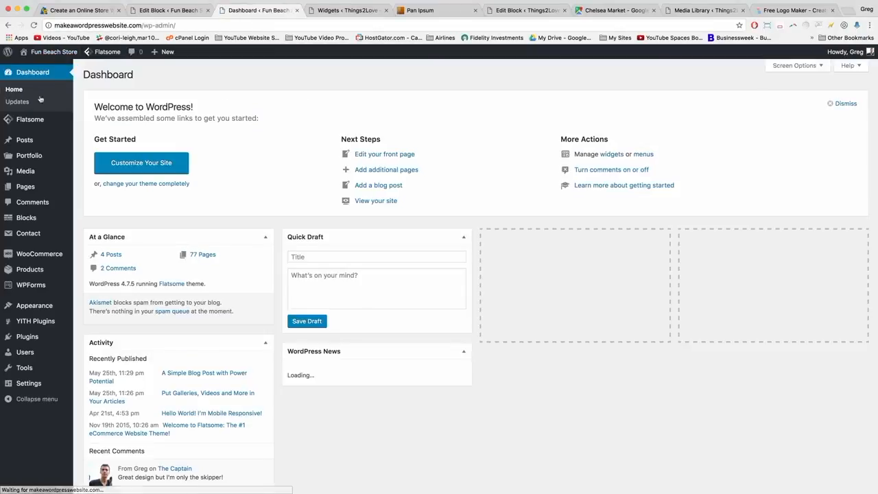
pyautogui.click(25, 188)
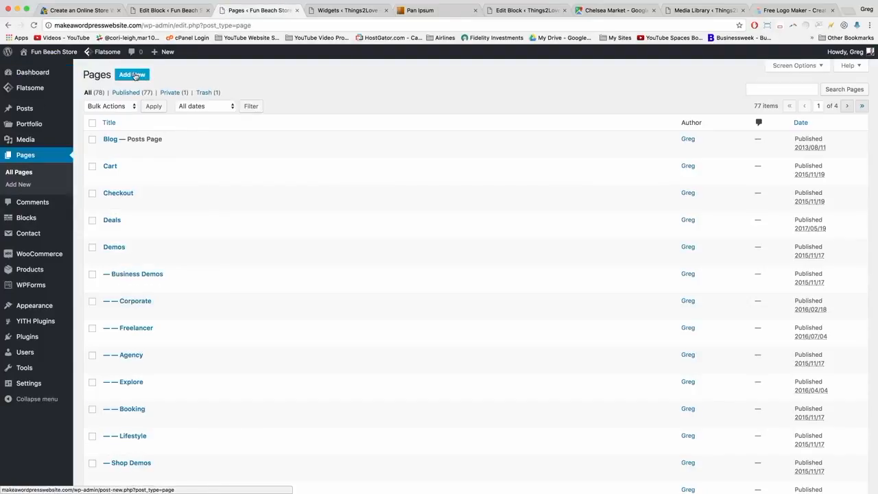
pyautogui.click(135, 75)
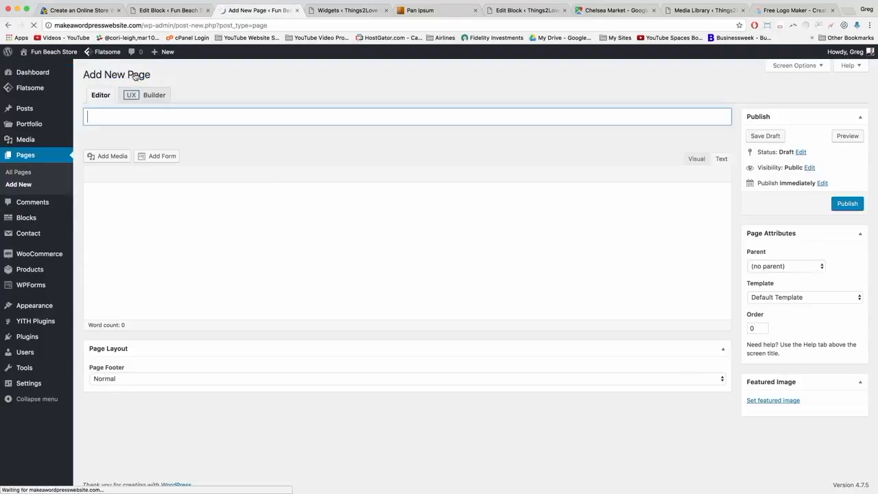
pyautogui.click(107, 206)
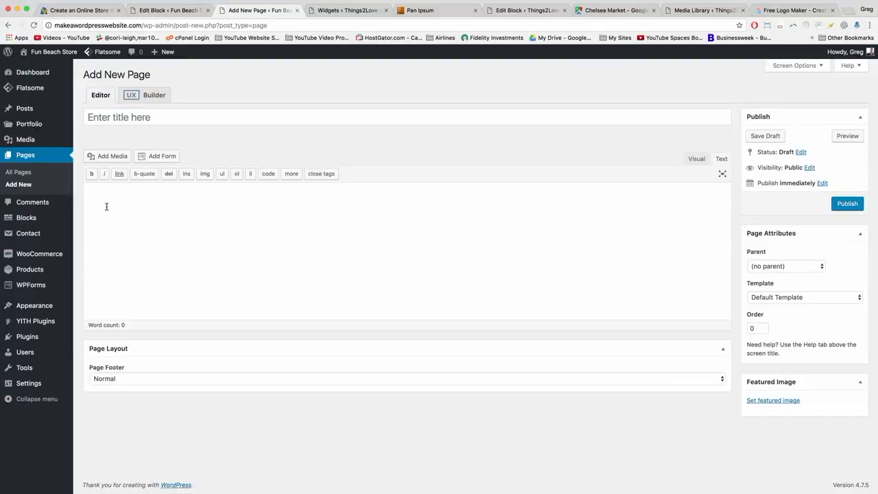
pyautogui.rightClick(106, 206)
pyautogui.click(127, 252)
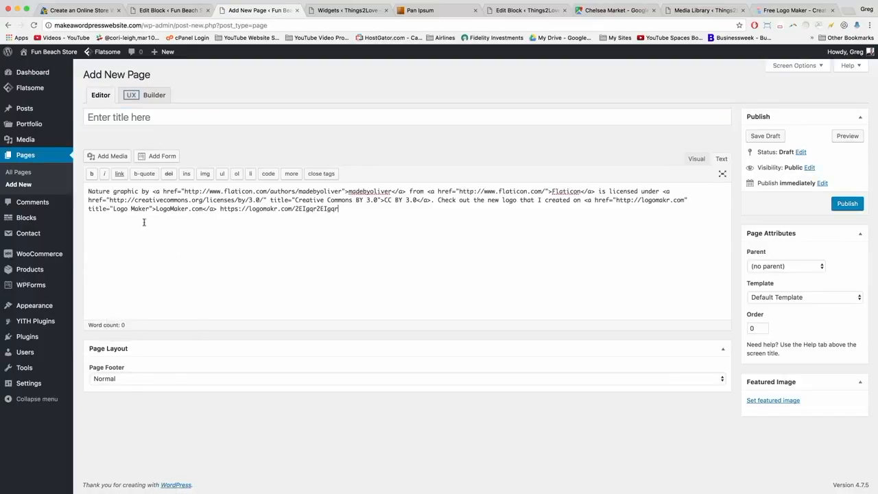
pyautogui.click(119, 123)
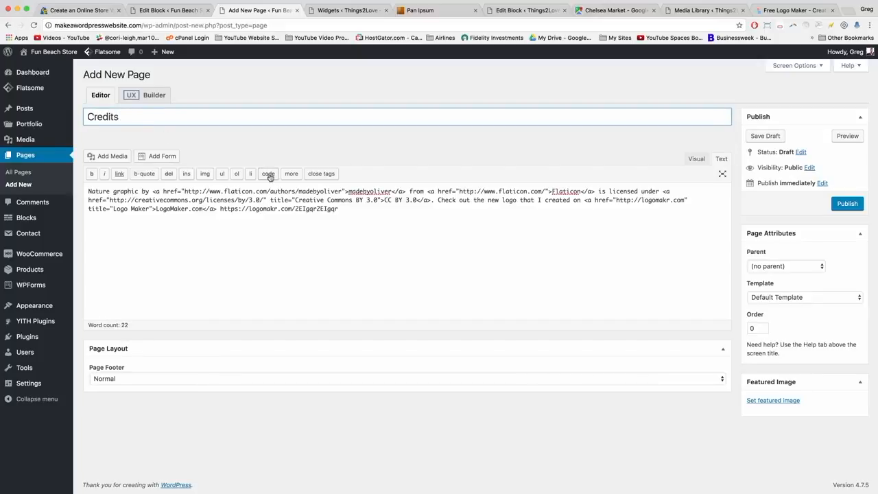
pyautogui.click(354, 208)
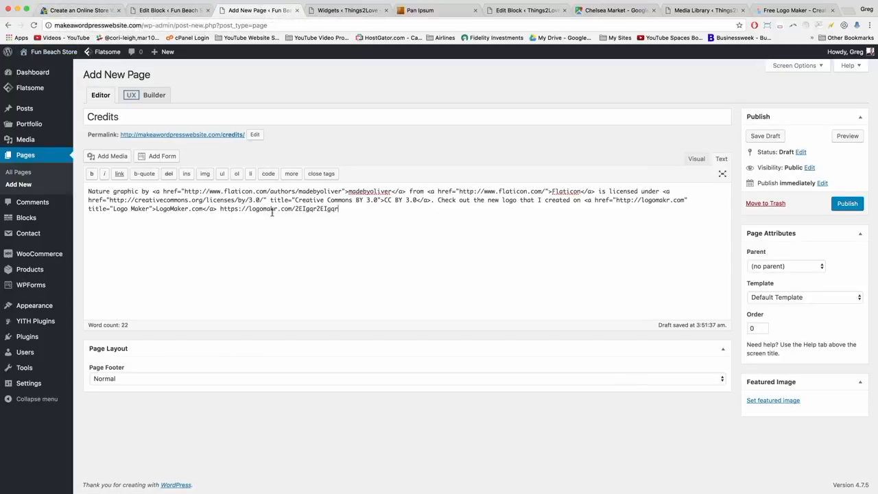
# Copy the five icon credit lines from the DearBlogger post's Credits code block.
pyautogui.click(79, 11)
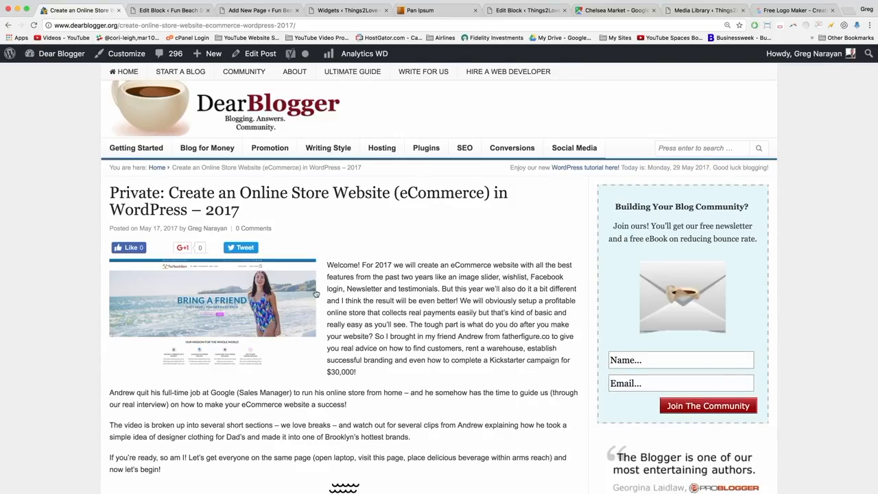
pyautogui.scroll(-20, 316, 293)
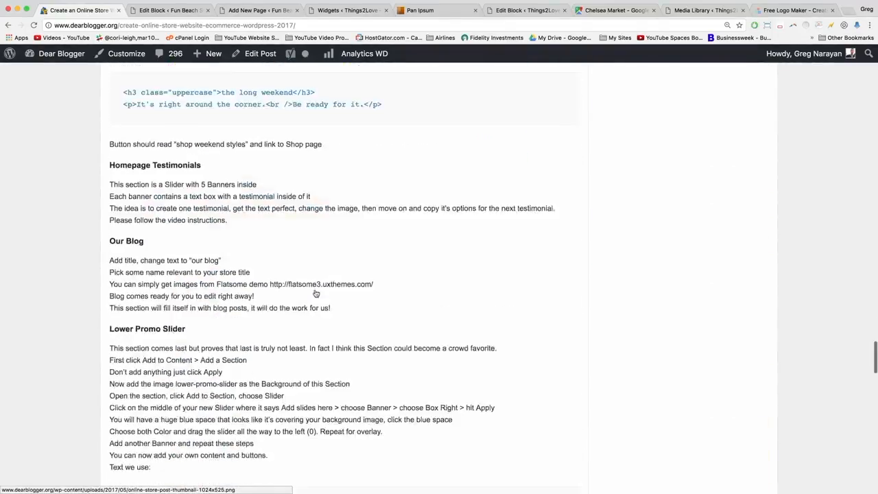
pyautogui.scroll(-20, 316, 294)
pyautogui.scroll(10, 316, 294)
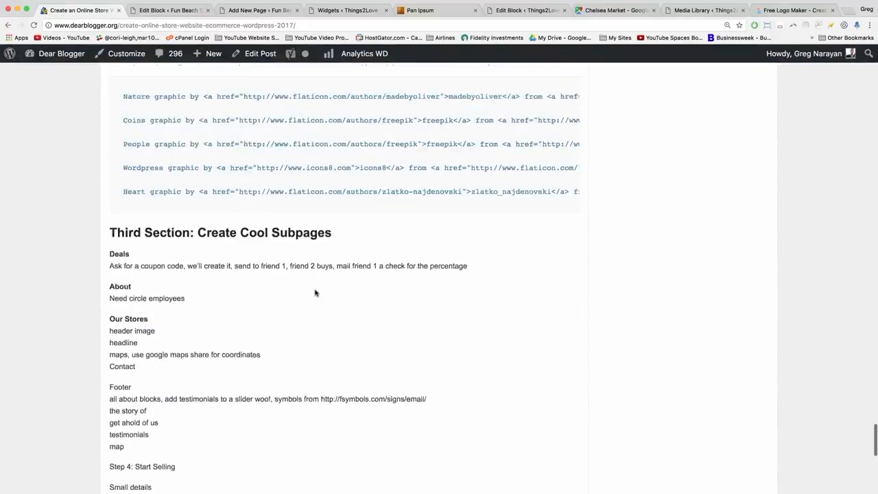
pyautogui.scroll(8, 316, 294)
pyautogui.scroll(-5, 314, 291)
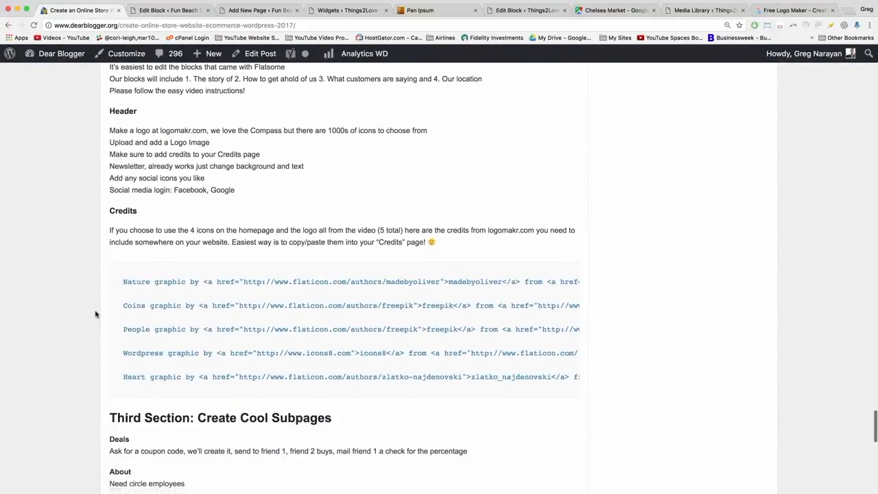
pyautogui.moveTo(124, 282); pyautogui.dragTo(564, 379)
pyautogui.moveTo(577, 379); pyautogui.dragTo(575, 380)
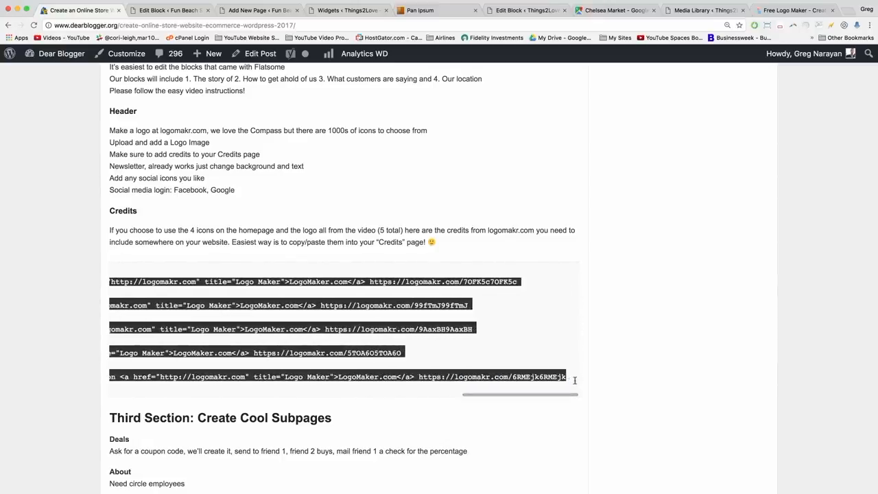
pyautogui.rightClick(338, 329)
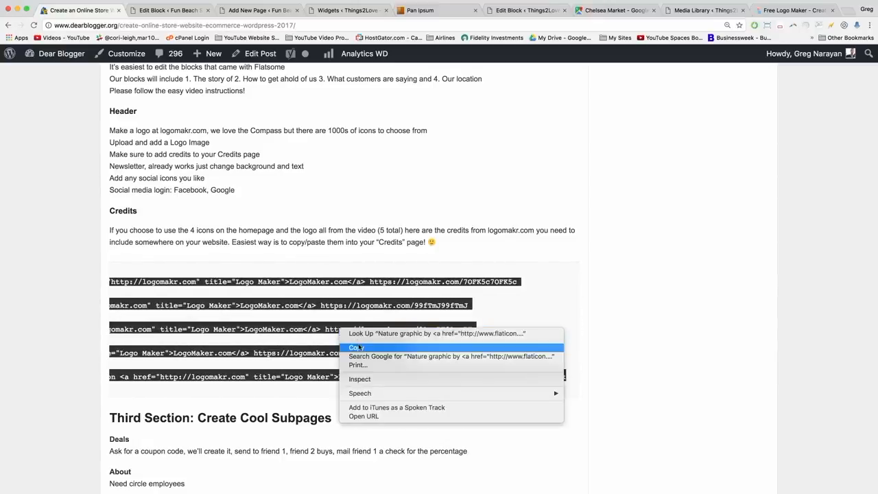
pyautogui.click(361, 349)
pyautogui.click(260, 10)
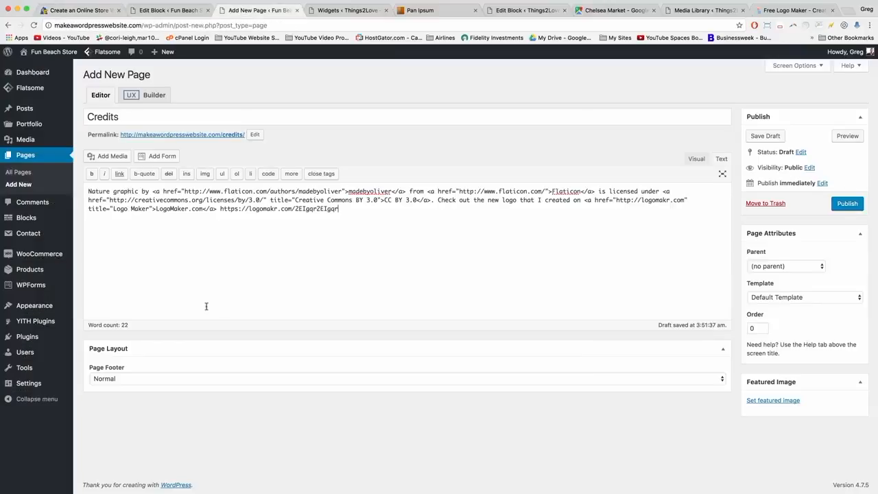
# Replace the Credits page text with the five credit entries, publish it, and view the live store.
pyautogui.hotkey('ctrl', 'a')
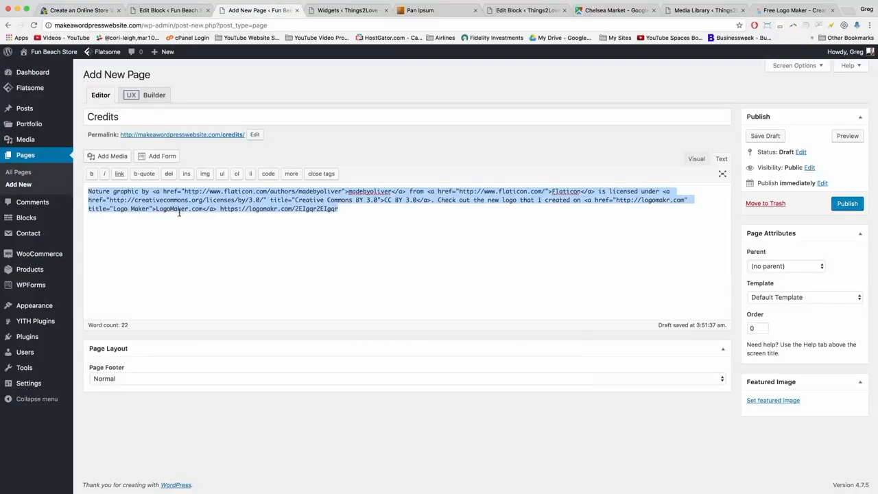
pyautogui.hotkey('ctrl', 'v')
pyautogui.click(838, 202)
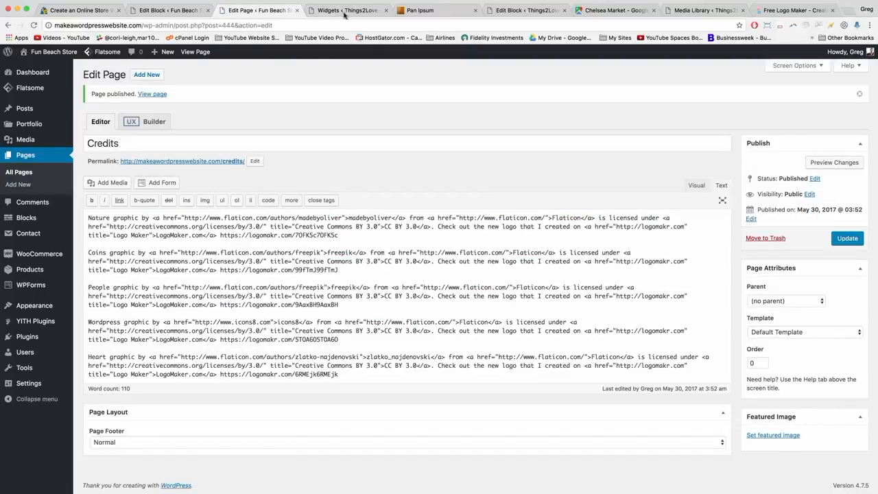
pyautogui.click(44, 54)
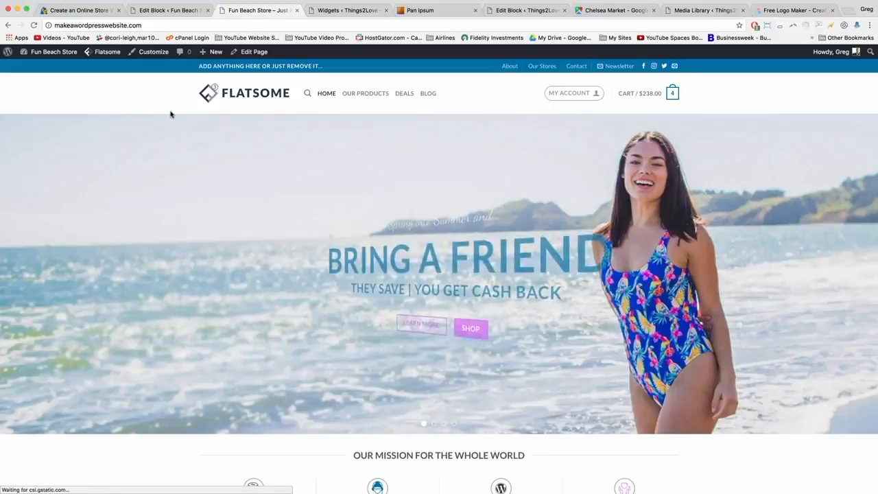
# Go to Customize > Header > Logo & Site Identity for Fun Beach Store.
pyautogui.click(152, 54)
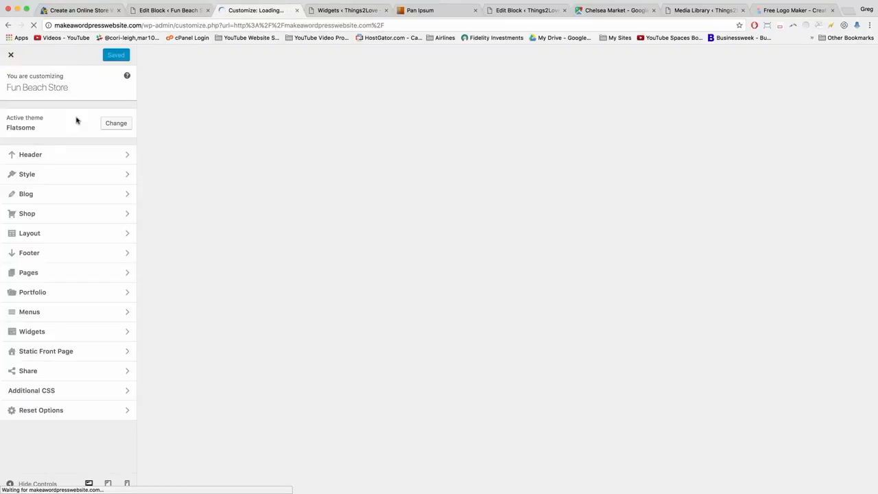
pyautogui.click(116, 154)
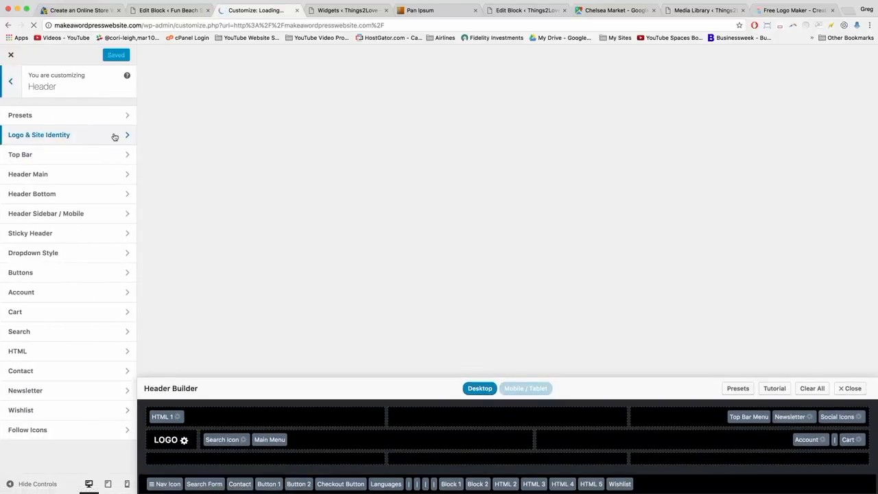
pyautogui.click(113, 135)
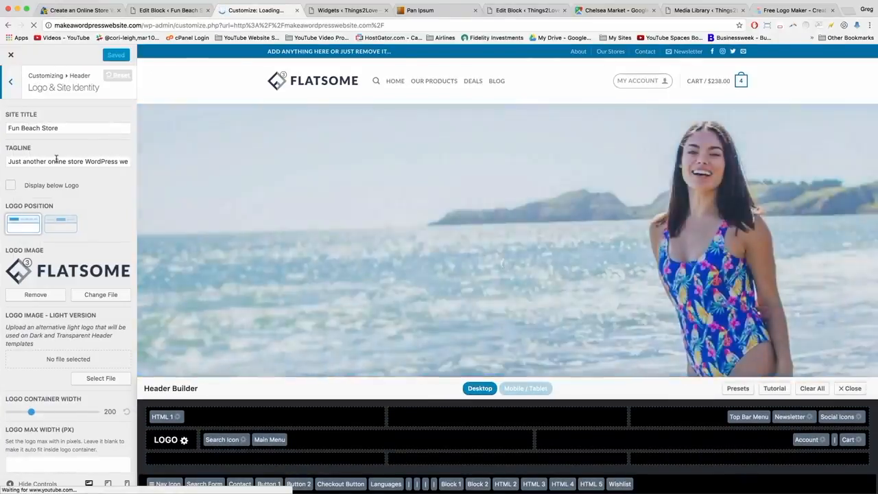
# Swap the Flatsome header logo for fun-beach-store-logo-v1.png, uploaded from Downloads.
pyautogui.scroll(-1, 56, 159)
pyautogui.scroll(-3, 57, 165)
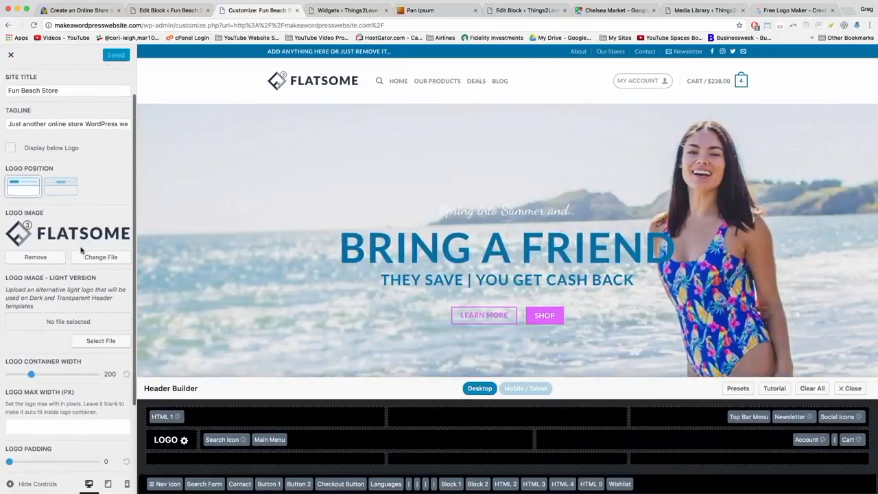
pyautogui.click(45, 258)
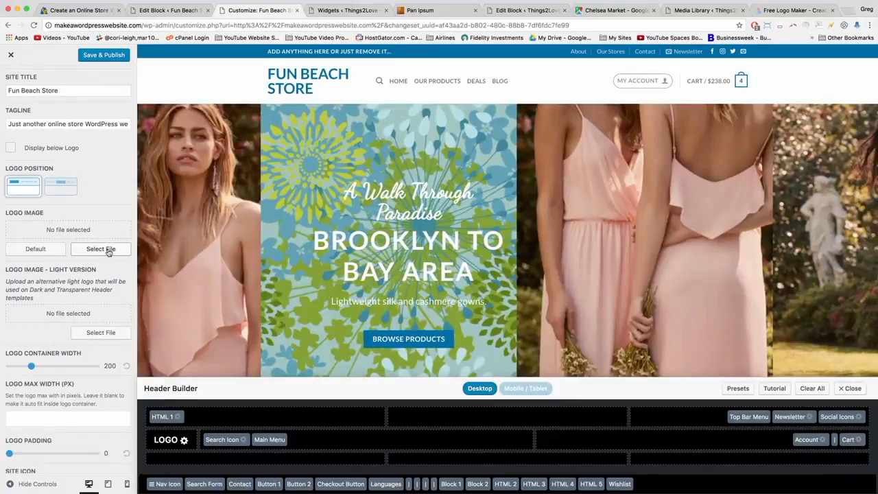
pyautogui.click(108, 251)
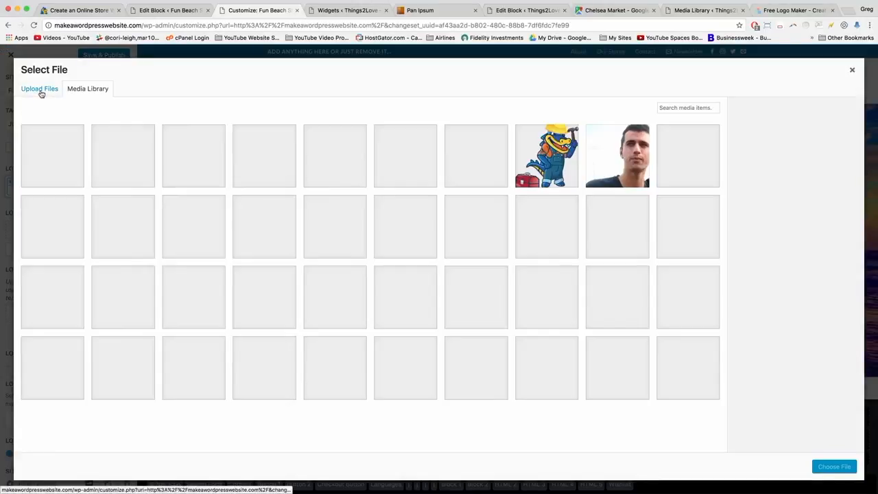
pyautogui.click(41, 93)
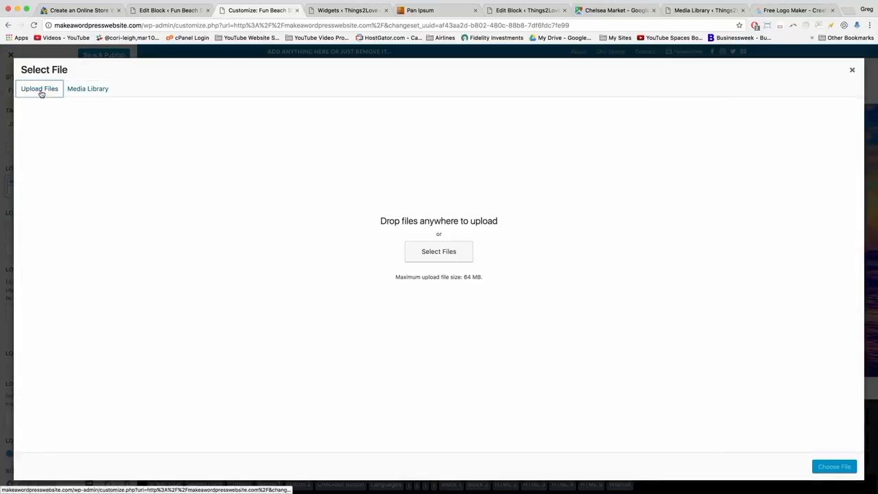
pyautogui.click(416, 251)
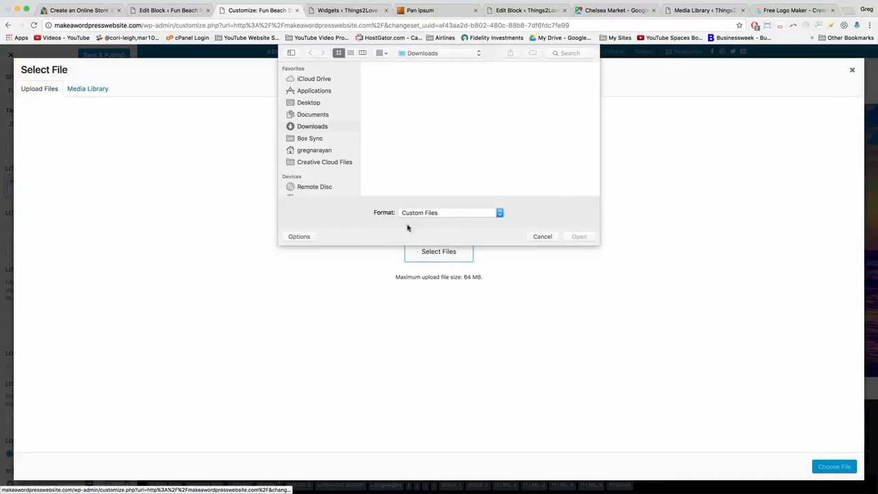
pyautogui.click(321, 126)
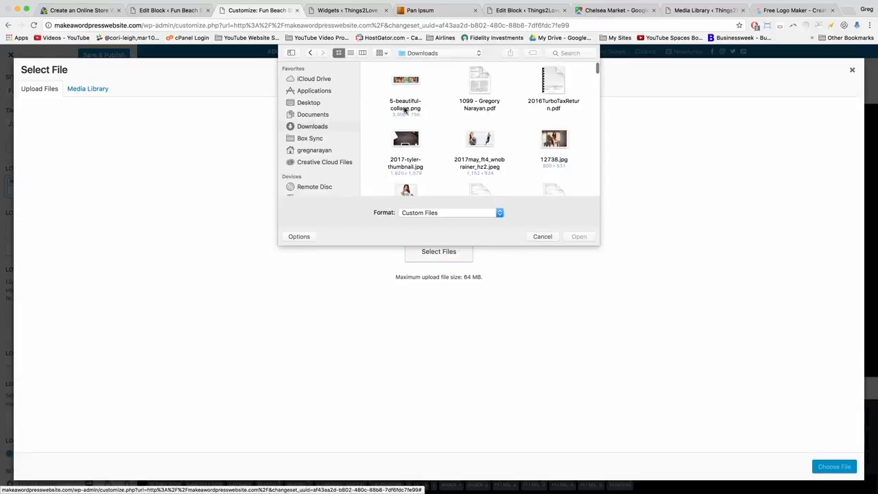
pyautogui.click(351, 53)
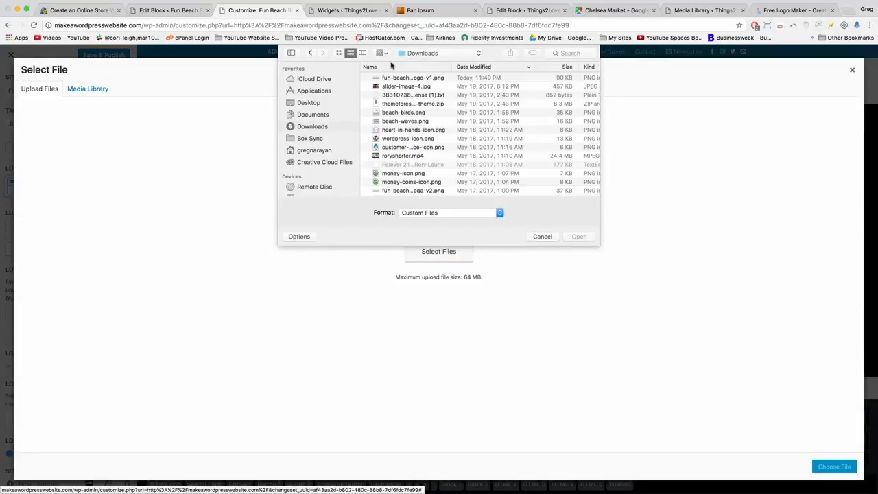
pyautogui.click(407, 78)
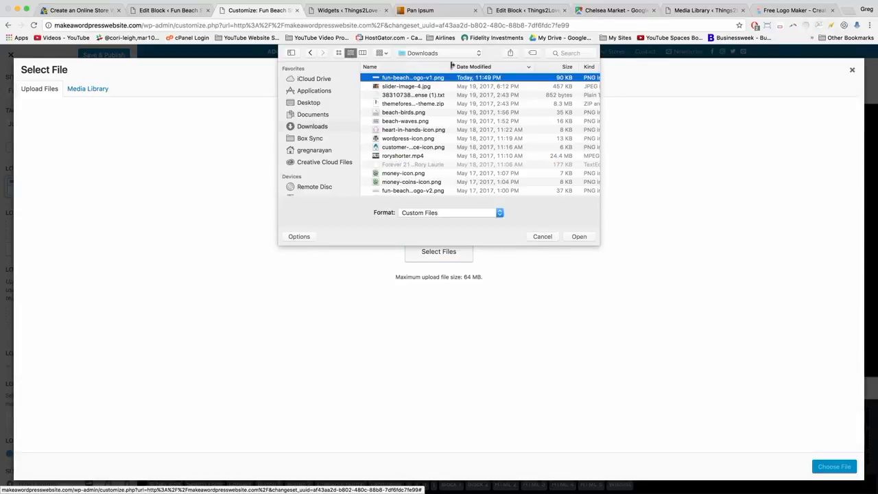
pyautogui.doubleClick(437, 79)
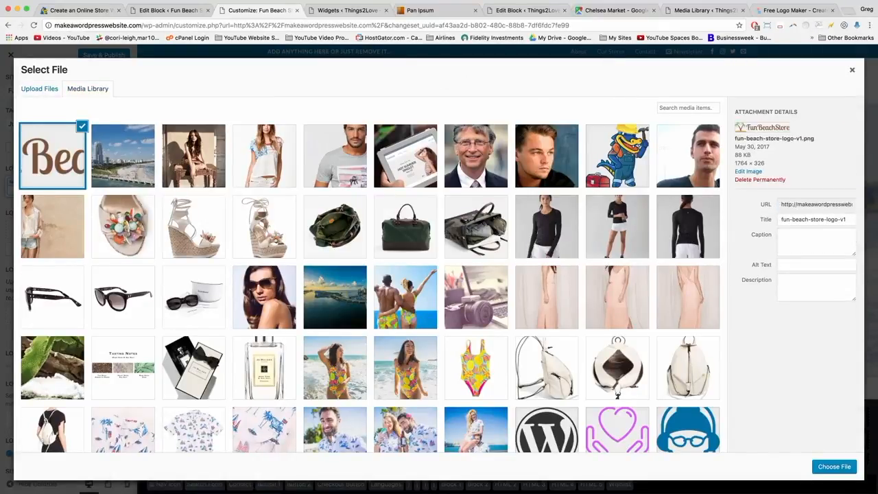
pyautogui.click(835, 467)
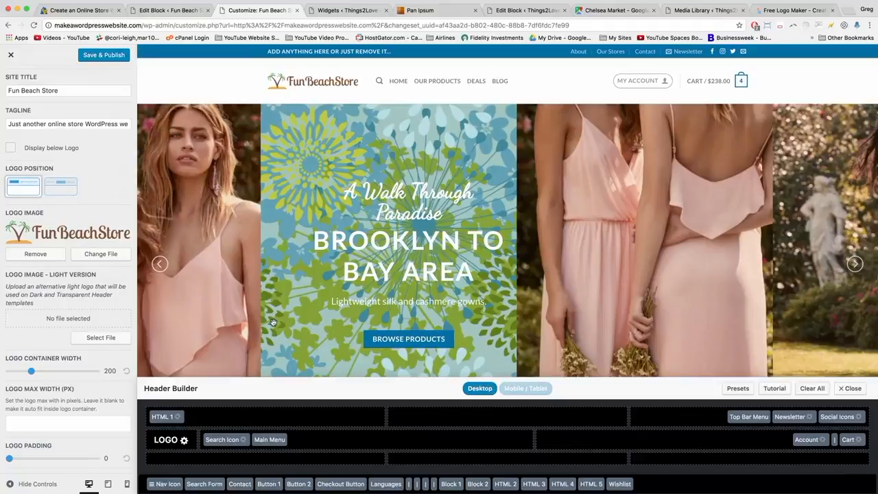
# Publish the new logo and load makeawordpresswebsite.com in another tab to see it live.
pyautogui.click(103, 55)
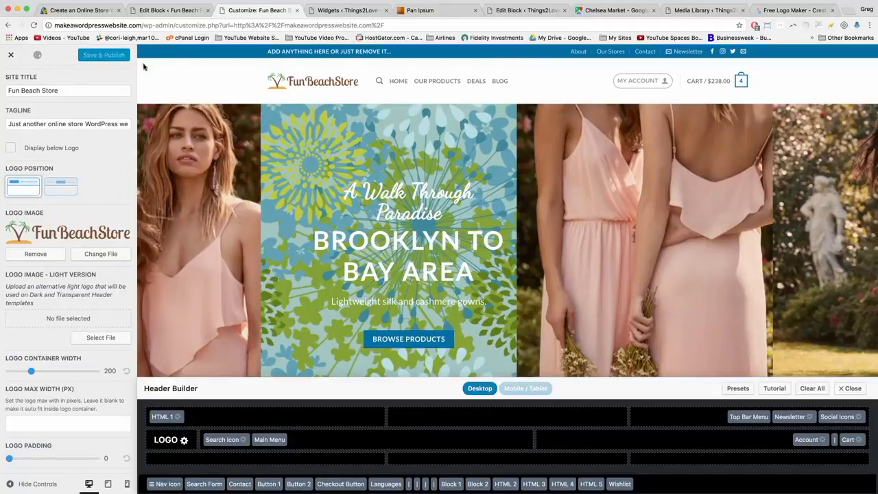
pyautogui.click(343, 11)
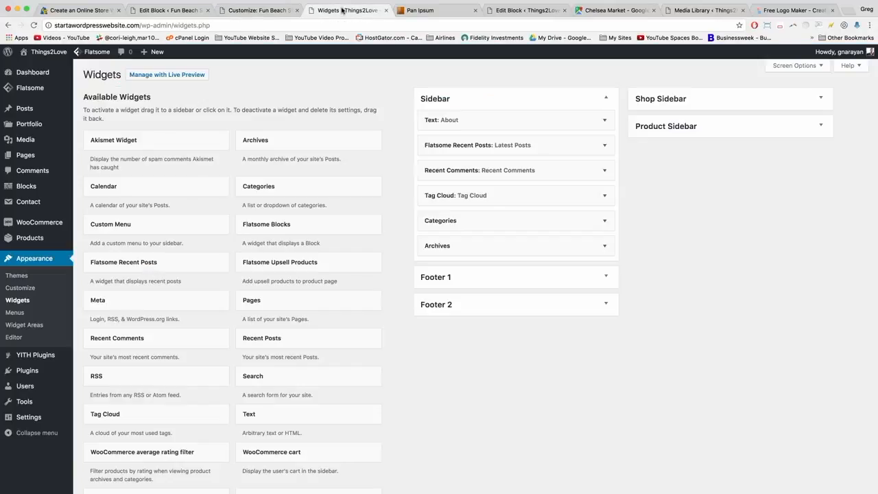
pyautogui.click(231, 24)
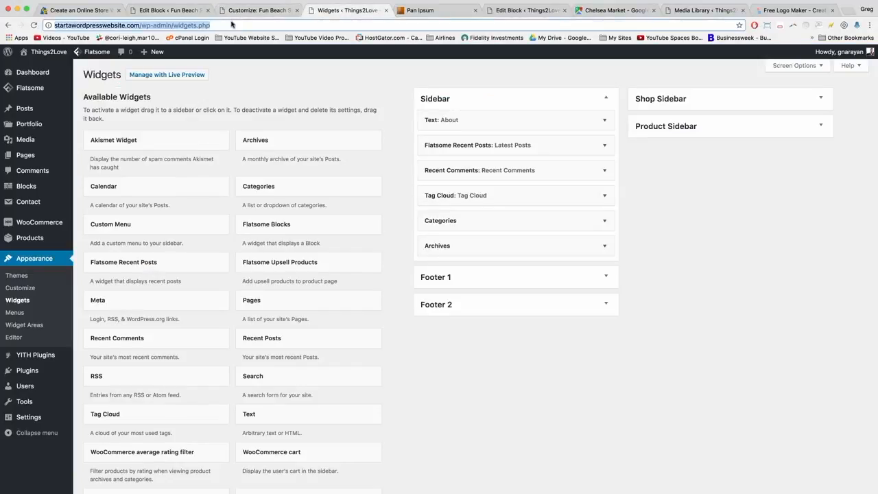
pyautogui.write('w')
pyautogui.press('BackSpace')
pyautogui.press('BackSpace')
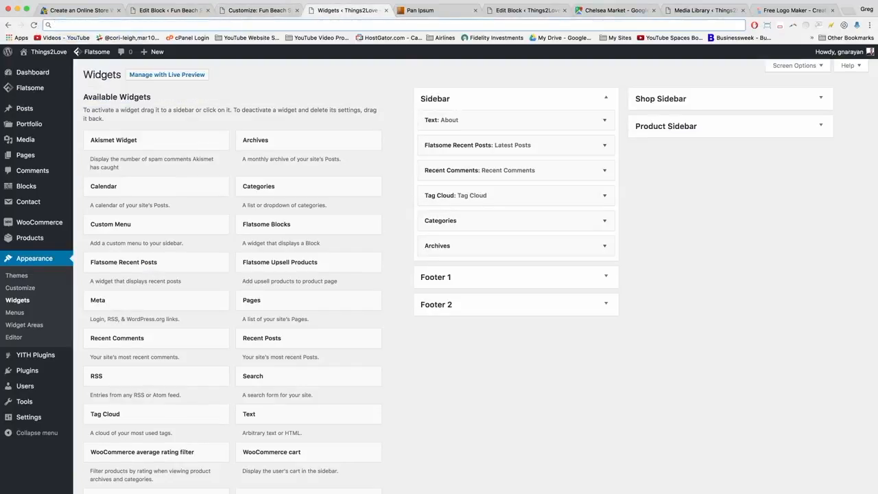
pyautogui.write('makeawordpresswebsite.com')
pyautogui.press('Return')
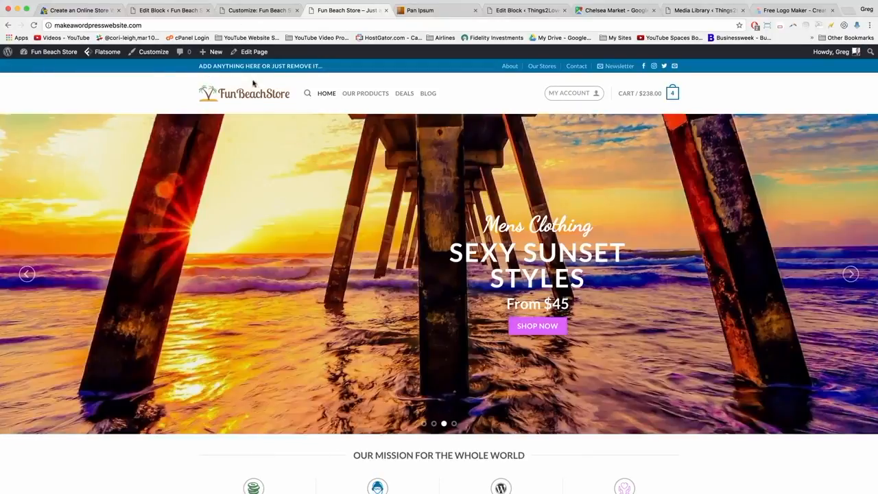
# Widen the Logo Container Width slider to 332 and publish the change.
pyautogui.click(242, 8)
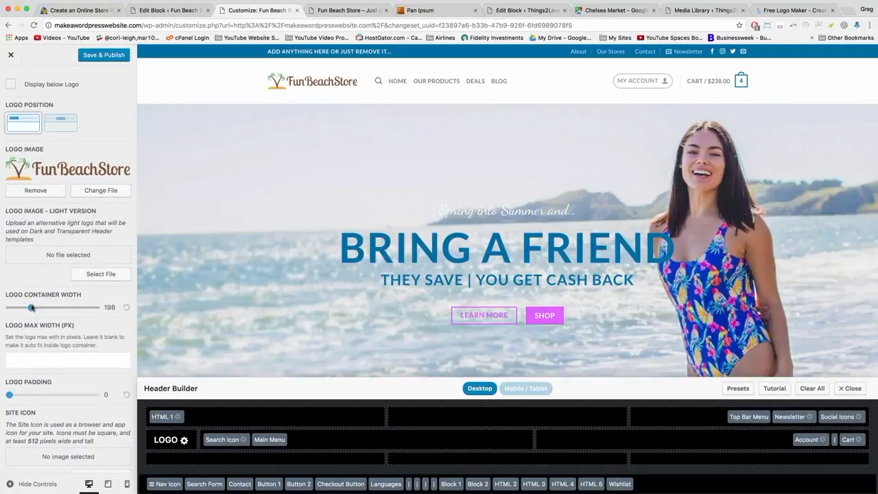
pyautogui.moveTo(31, 308); pyautogui.dragTo(52, 307)
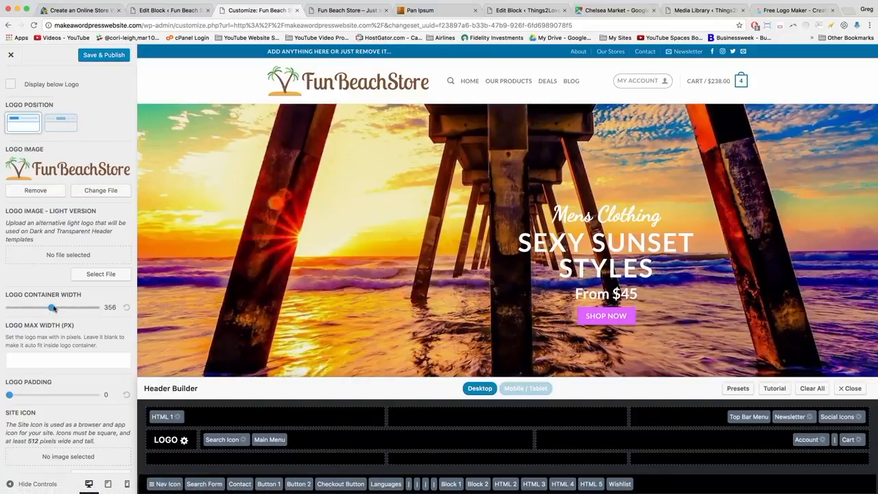
pyautogui.moveTo(52, 307); pyautogui.dragTo(49, 307)
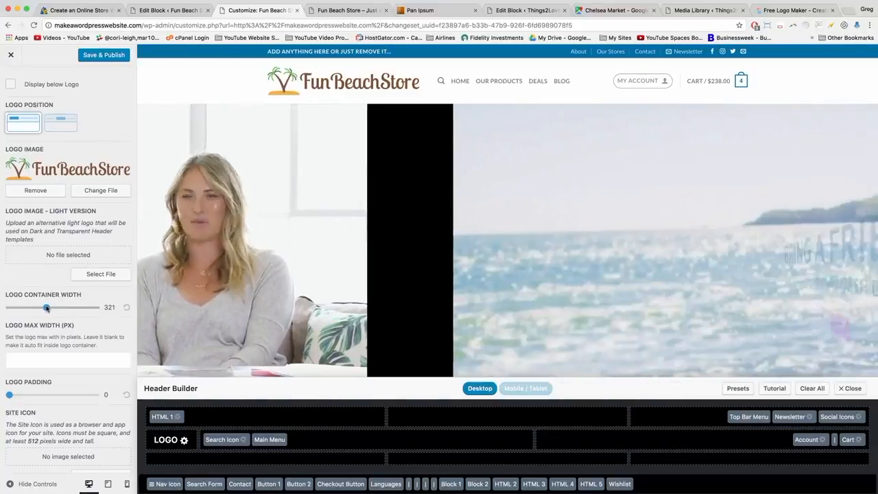
pyautogui.moveTo(49, 308); pyautogui.dragTo(48, 308)
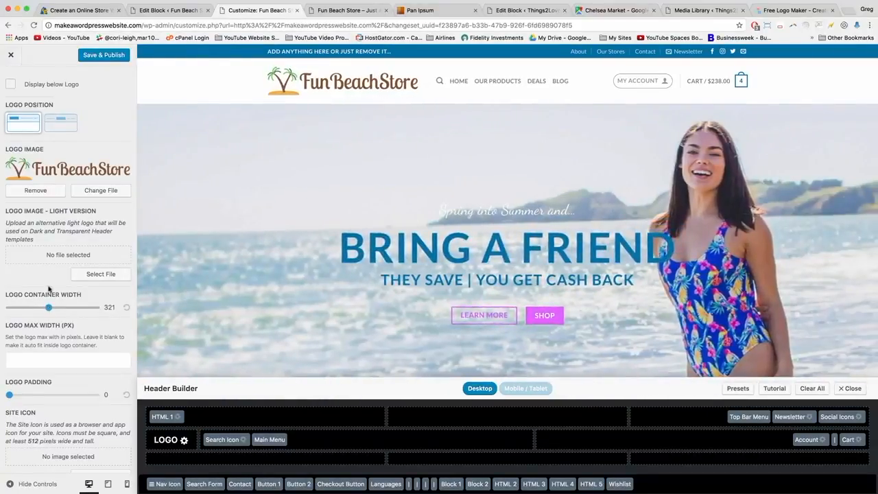
pyautogui.click(98, 56)
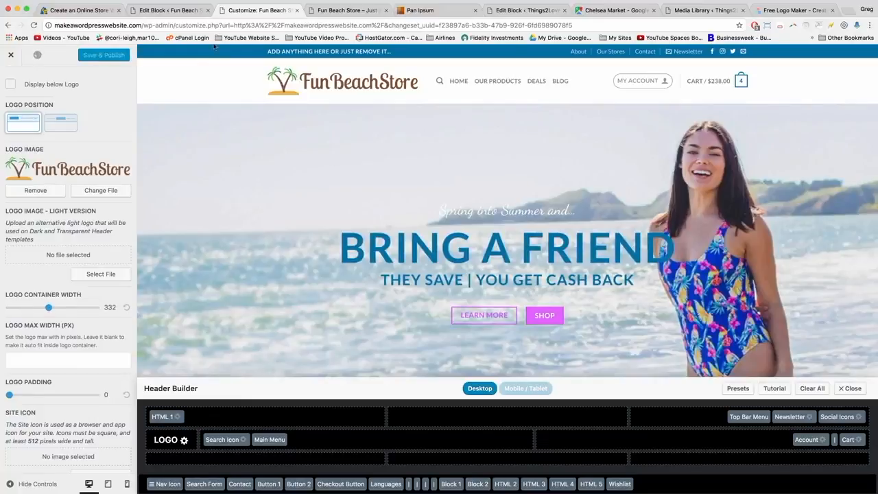
# Reload the live Fun Beach Store page to check the larger header logo.
pyautogui.click(333, 11)
pyautogui.click(334, 26)
pyautogui.press('Return')
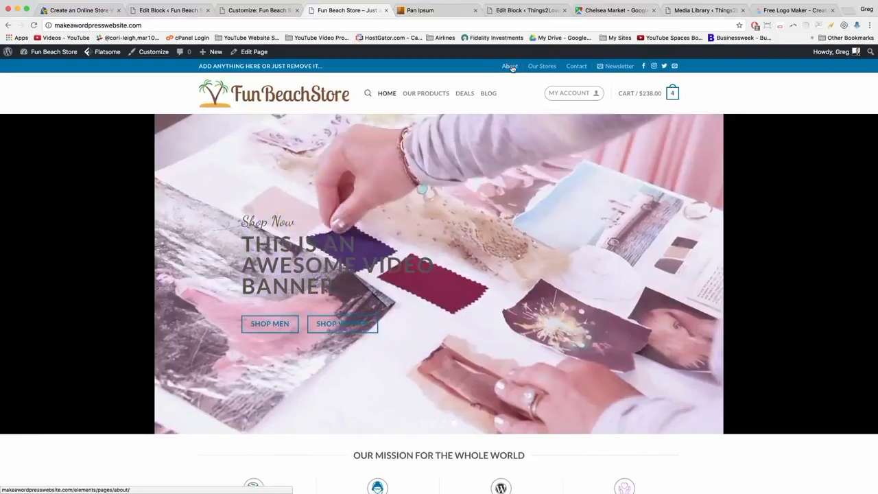
# View the logo on the About page's dark header, then return to the Free Logo Maker tab.
pyautogui.click(512, 68)
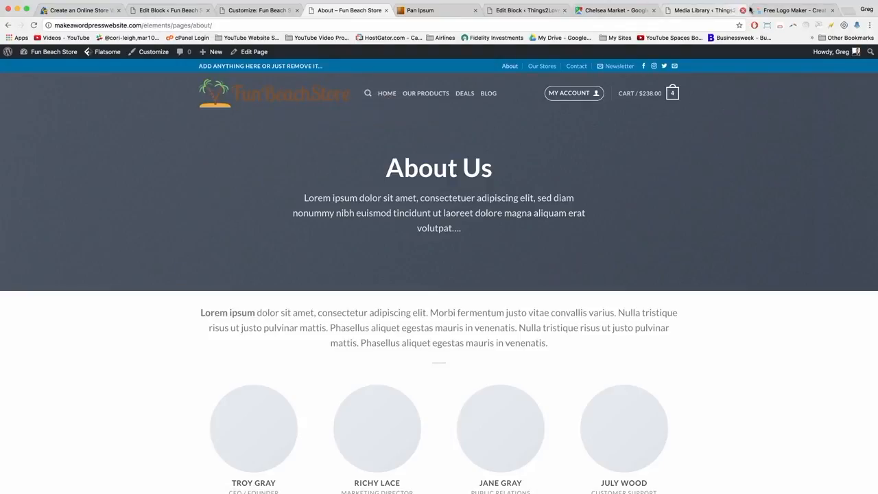
pyautogui.click(792, 11)
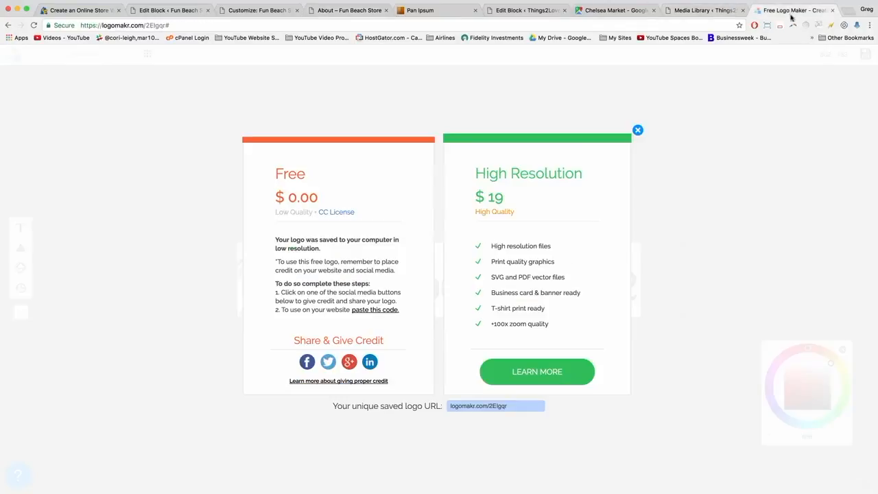
# Dismiss the pricing popup and copy the palm tree's green hex code 71c285.
pyautogui.click(638, 131)
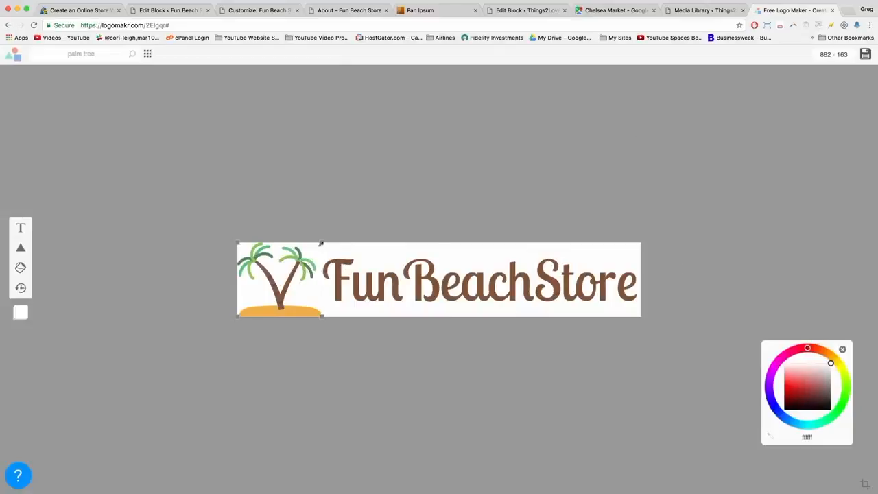
pyautogui.click(339, 272)
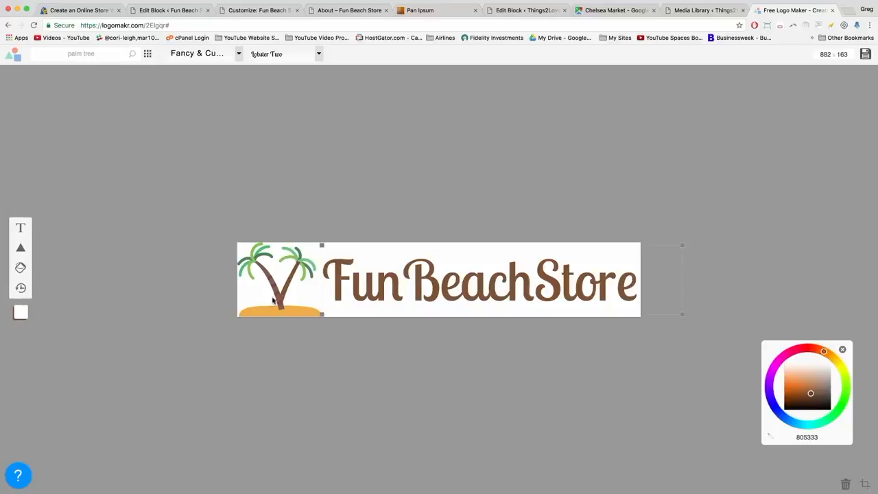
pyautogui.click(293, 254)
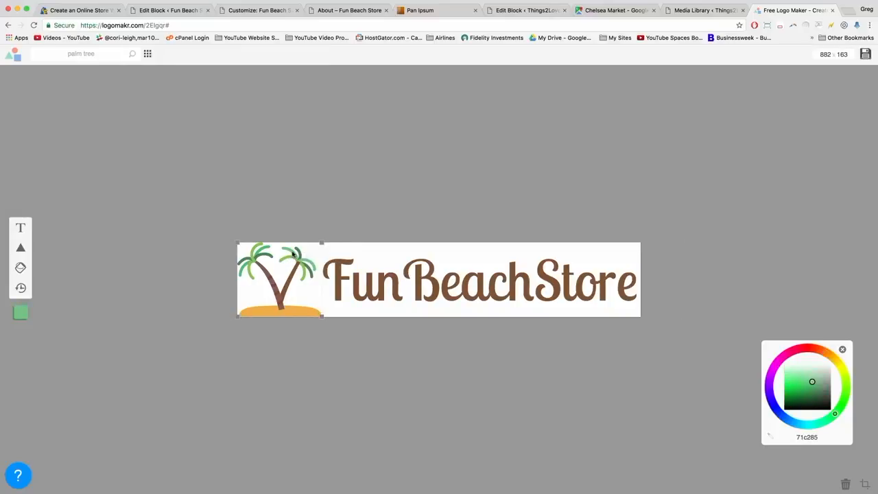
pyautogui.doubleClick(807, 437)
pyautogui.rightClick(805, 437)
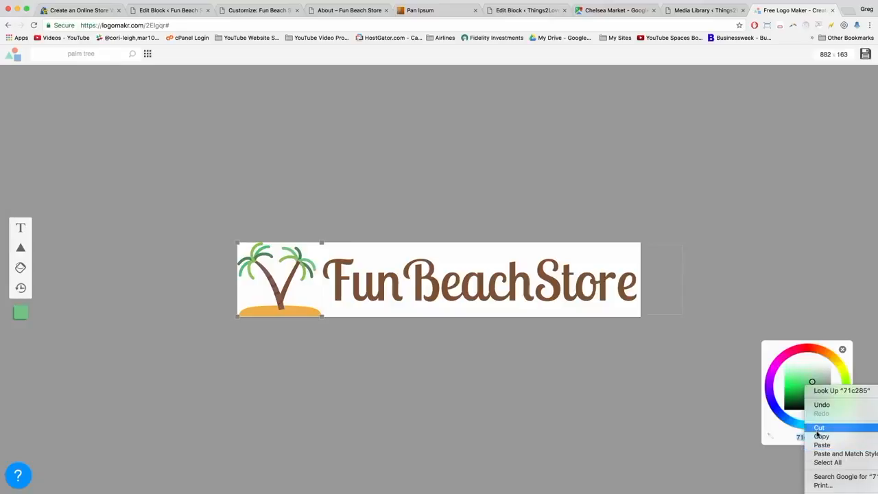
pyautogui.click(820, 434)
# Paste 71c285 into the FunBeachStore text colour, replacing the brown 805333.
pyautogui.click(432, 293)
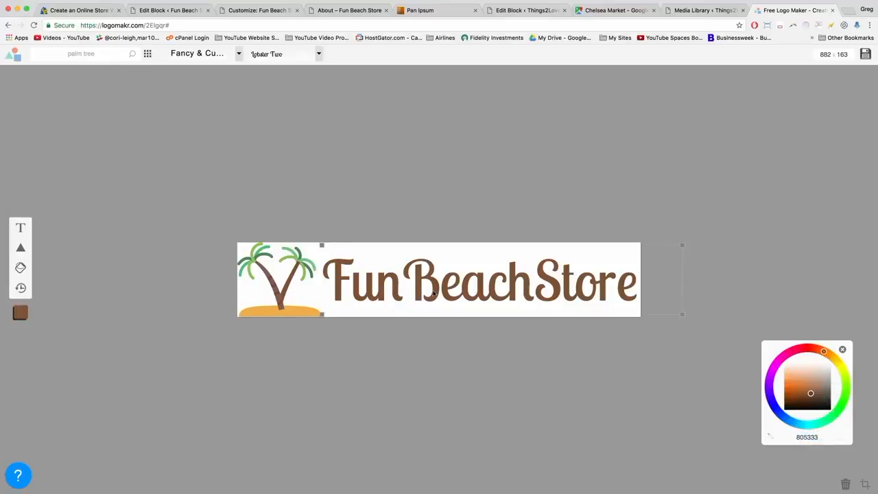
pyautogui.doubleClick(802, 437)
pyautogui.rightClick(805, 437)
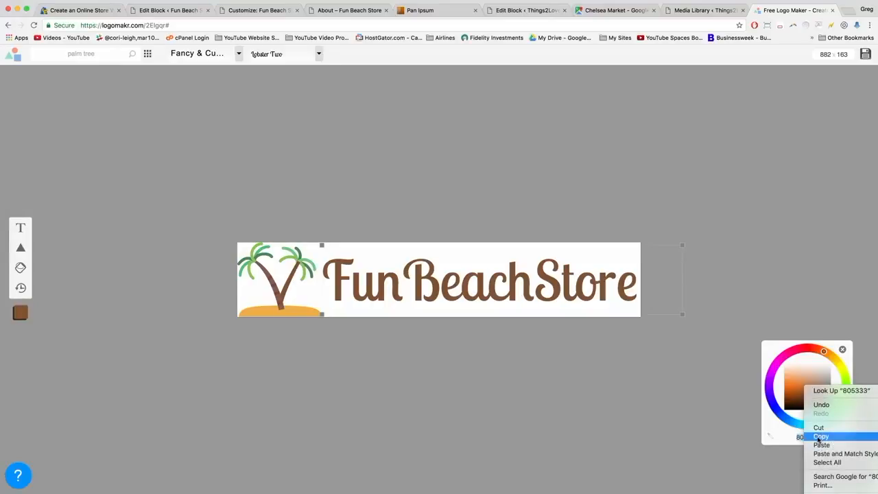
pyautogui.click(822, 445)
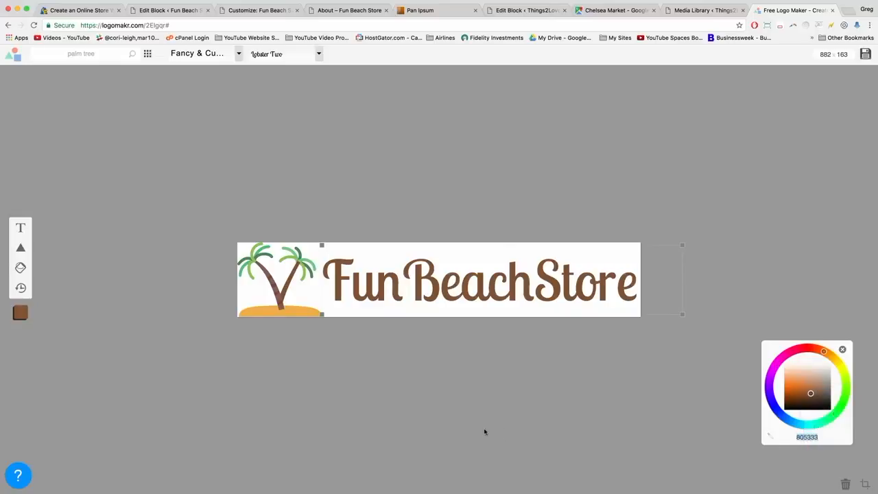
pyautogui.click(234, 356)
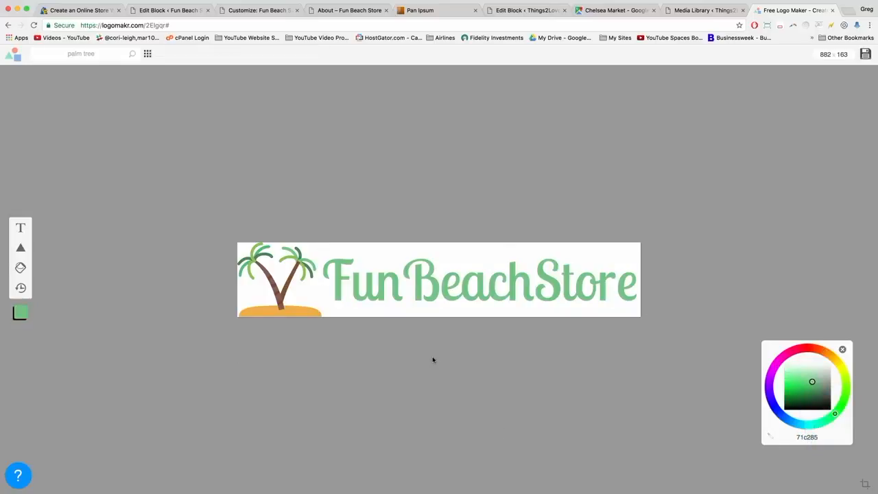
pyautogui.click(866, 55)
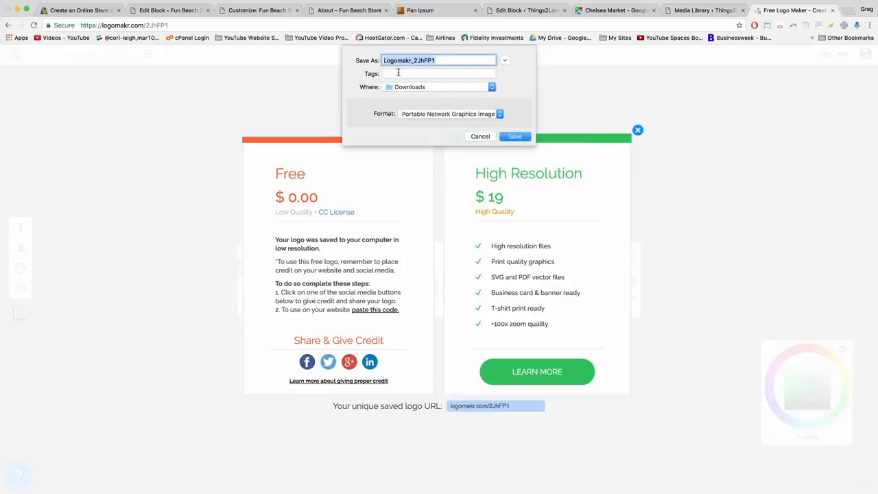
# Save the green logo to Downloads as fun-beach-store-logo-v2-green, then return to the Customizer.
pyautogui.write('fun-beach-store-logo-v2-green')
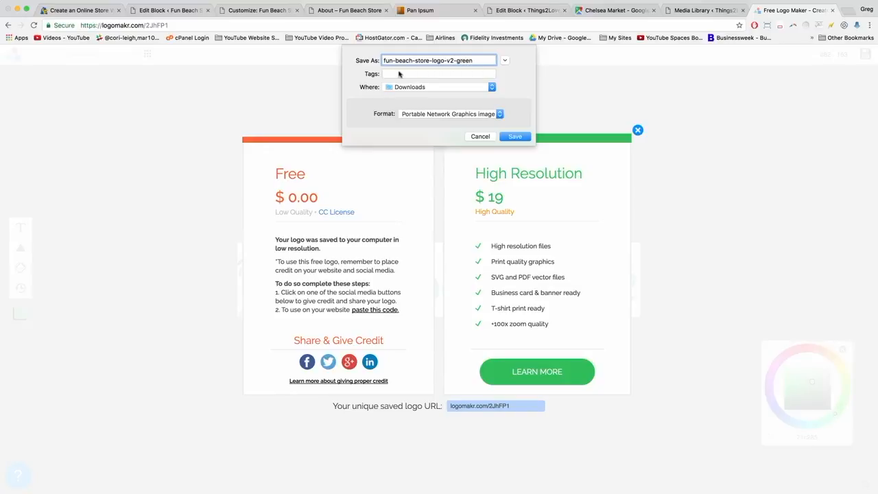
pyautogui.click(511, 136)
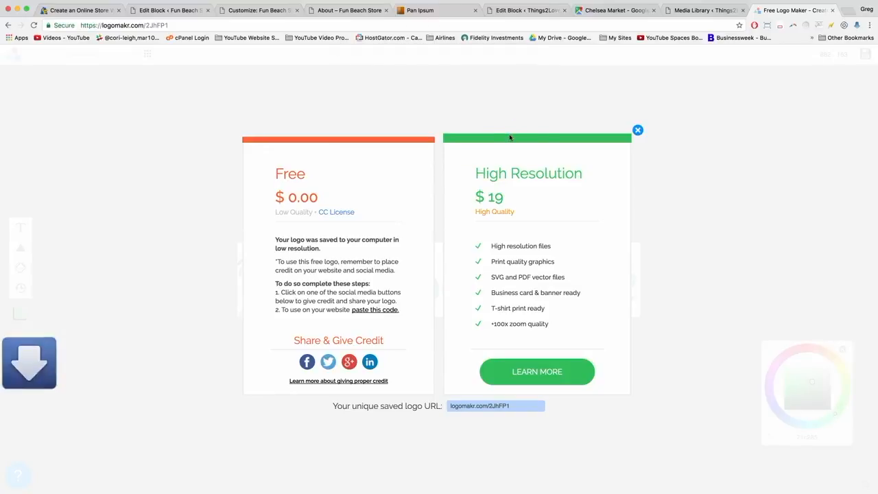
pyautogui.click(257, 14)
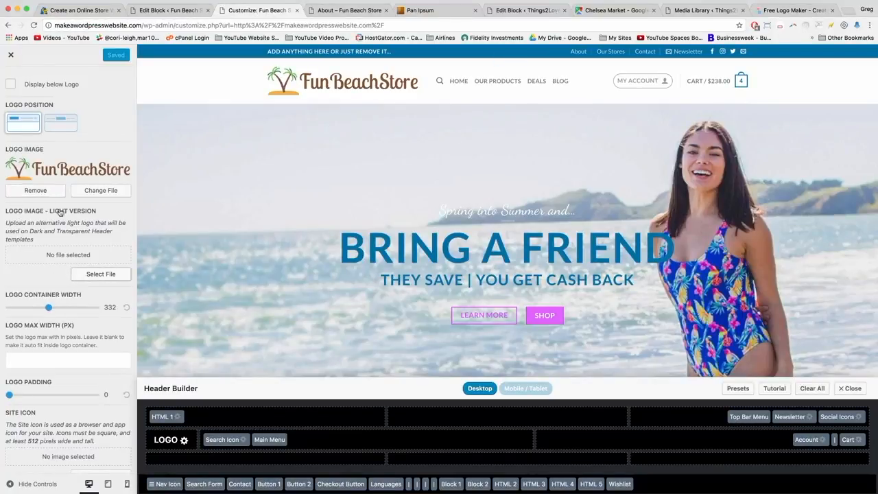
# Upload fun-beach-store-logo-v2-green.png as the Logo Image – Light Version and publish.
pyautogui.click(103, 275)
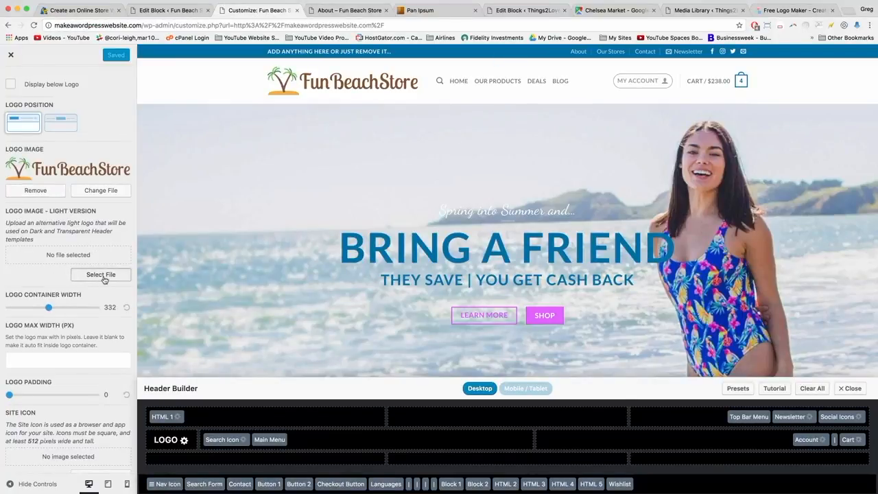
pyautogui.click(42, 90)
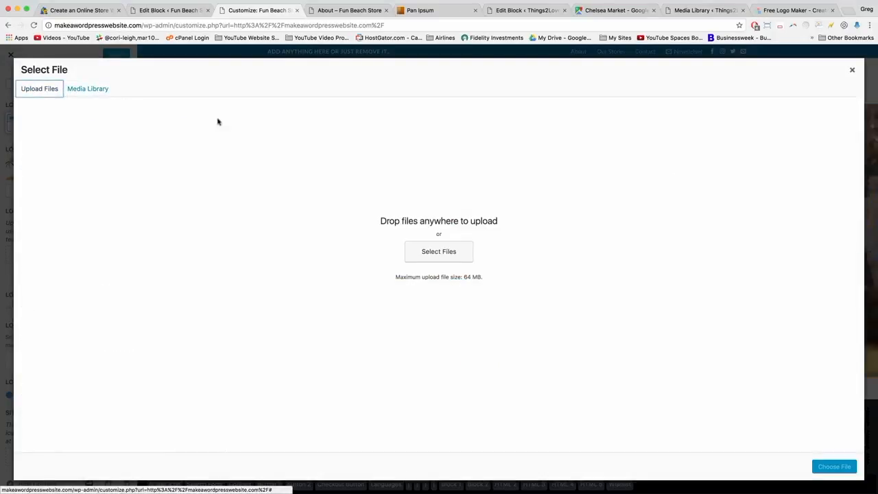
pyautogui.click(461, 261)
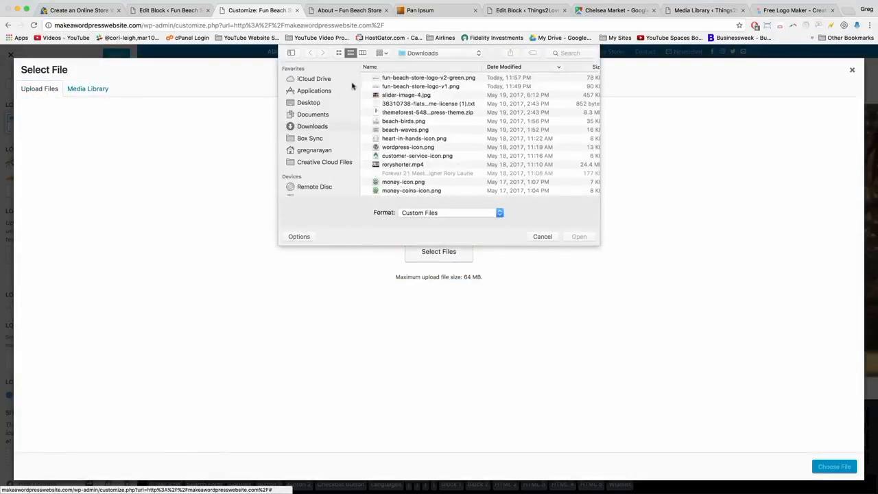
pyautogui.doubleClick(397, 78)
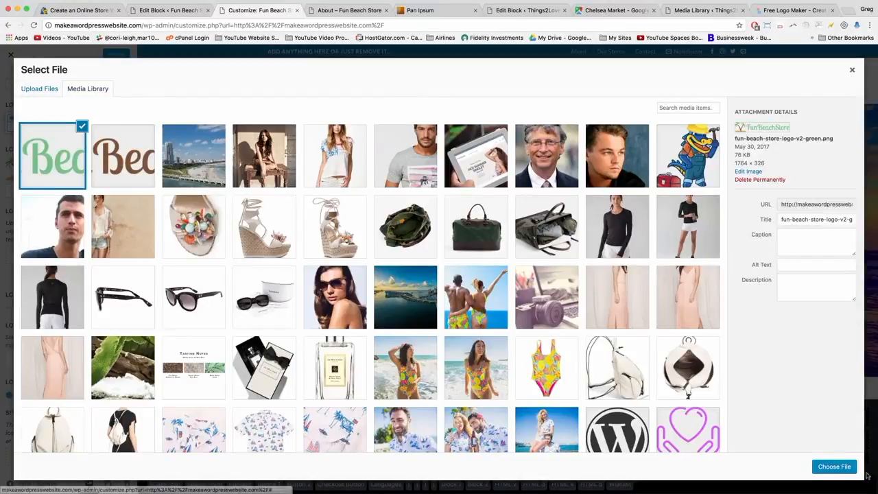
pyautogui.click(840, 469)
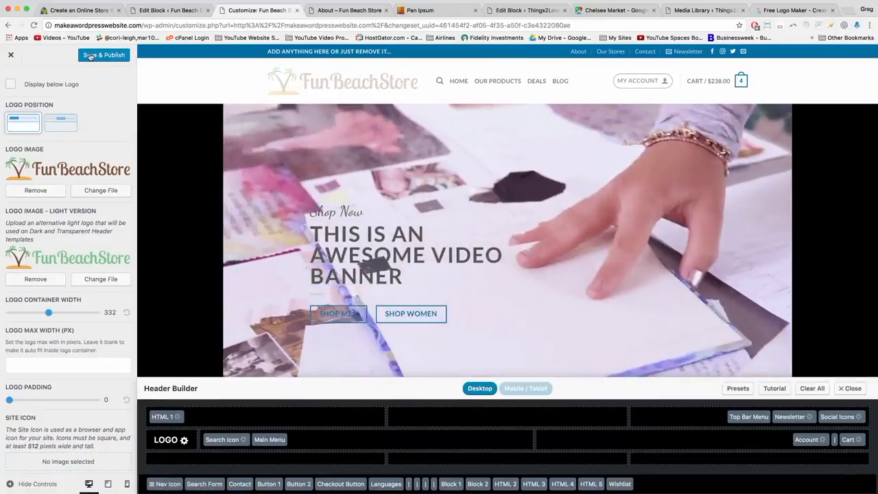
pyautogui.click(90, 55)
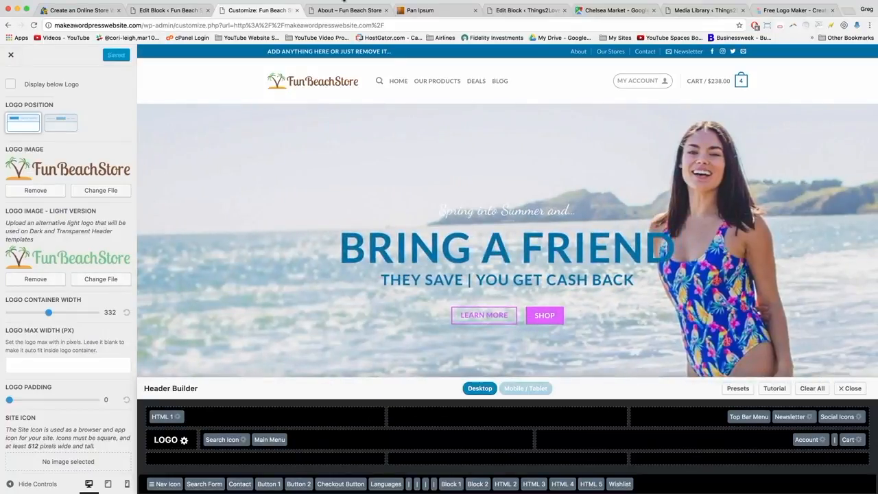
# Reload the About page to check the green logo on its dark header.
pyautogui.click(345, 11)
pyautogui.click(255, 24)
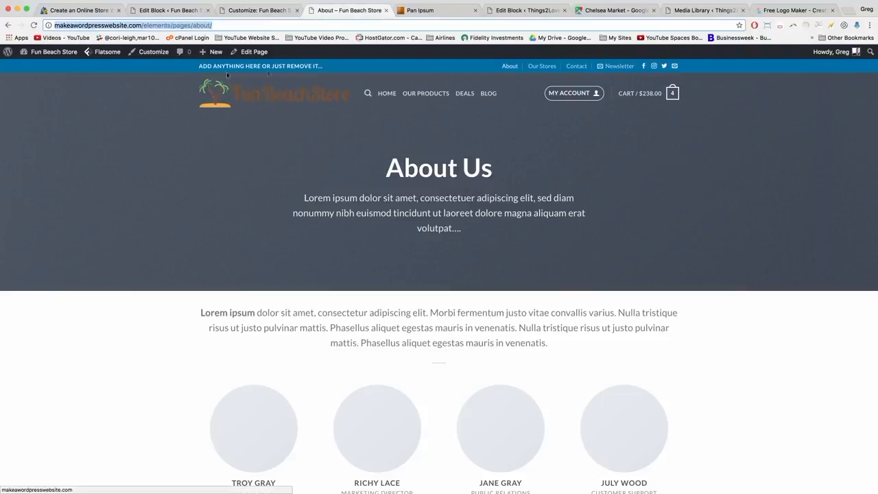
pyautogui.press('Return')
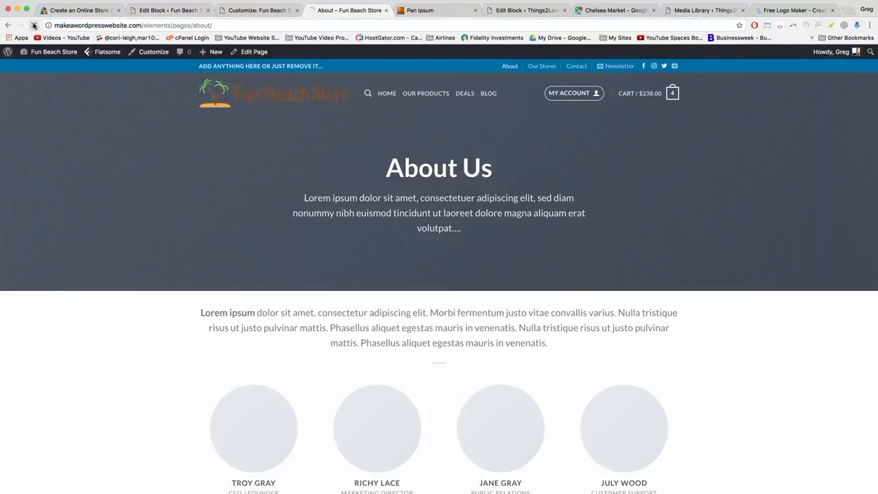
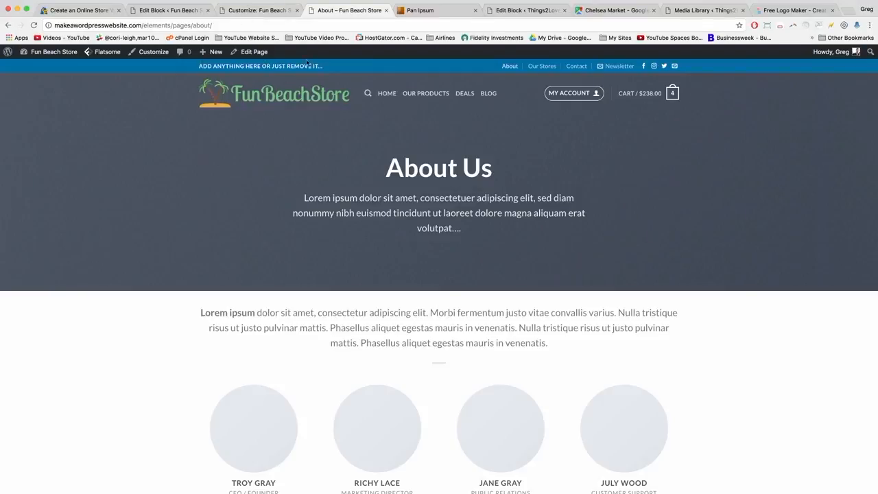
# Leave the About page for the Customizer's Header settings list, backing out of Logo & Site Identity.
pyautogui.click(255, 11)
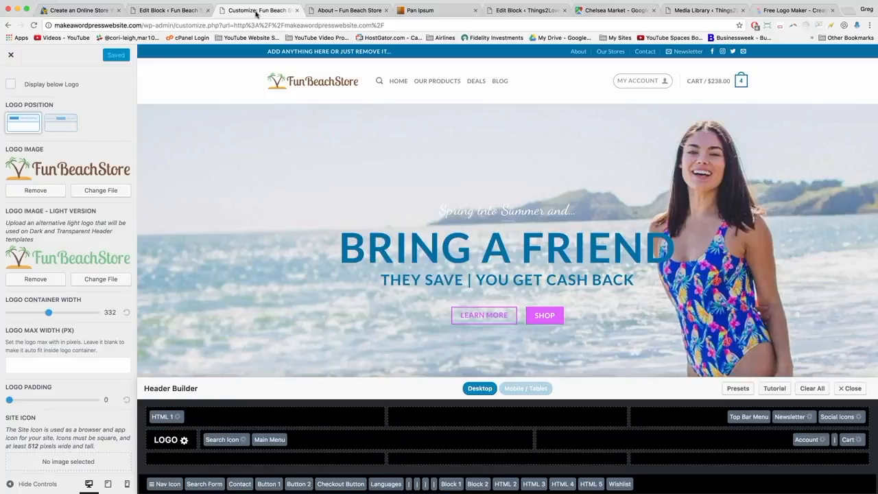
pyautogui.scroll(3, 28, 121)
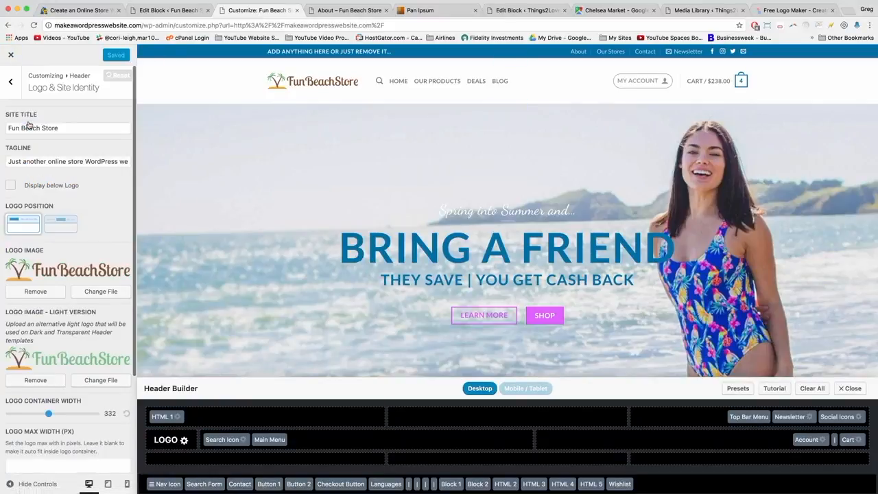
pyautogui.click(7, 81)
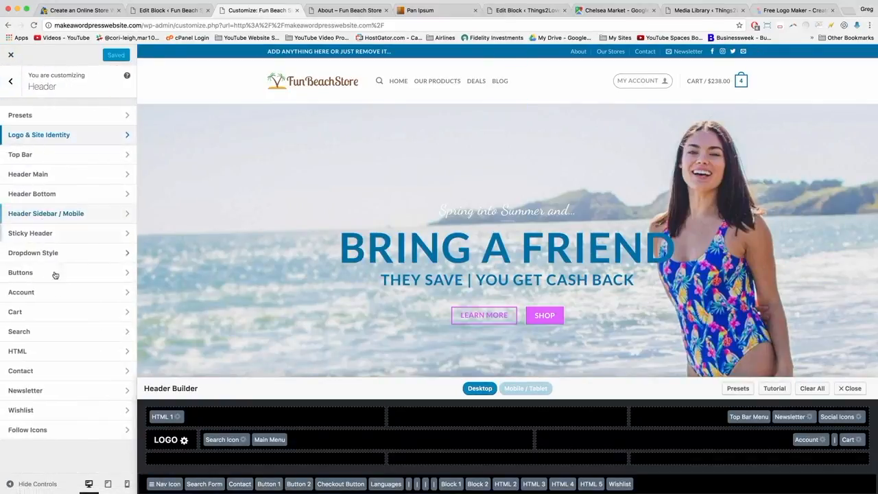
# Replace the top bar HTML 1 text with 'This could be our best online store yet!' and publish.
pyautogui.click(46, 351)
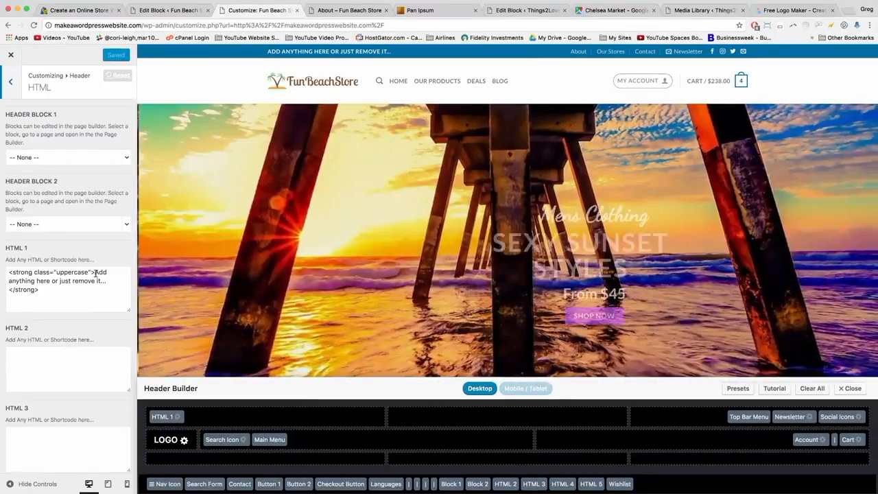
pyautogui.moveTo(94, 272); pyautogui.dragTo(105, 280)
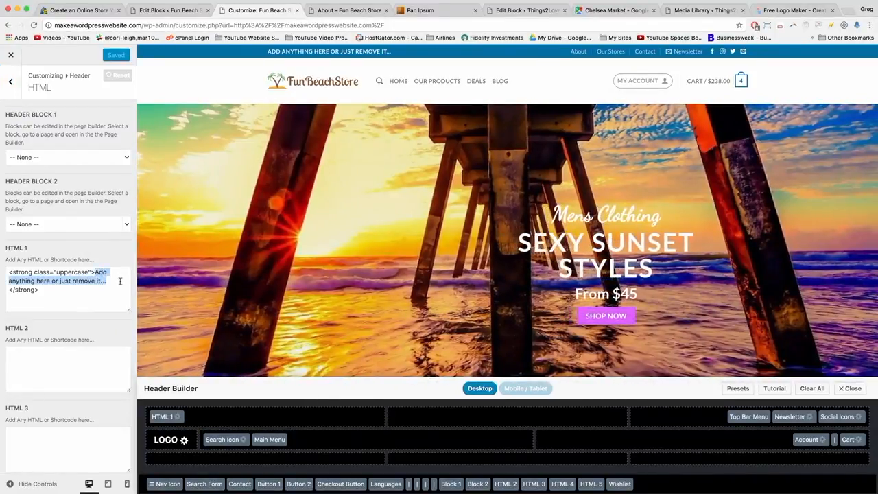
pyautogui.write('This could be our ')
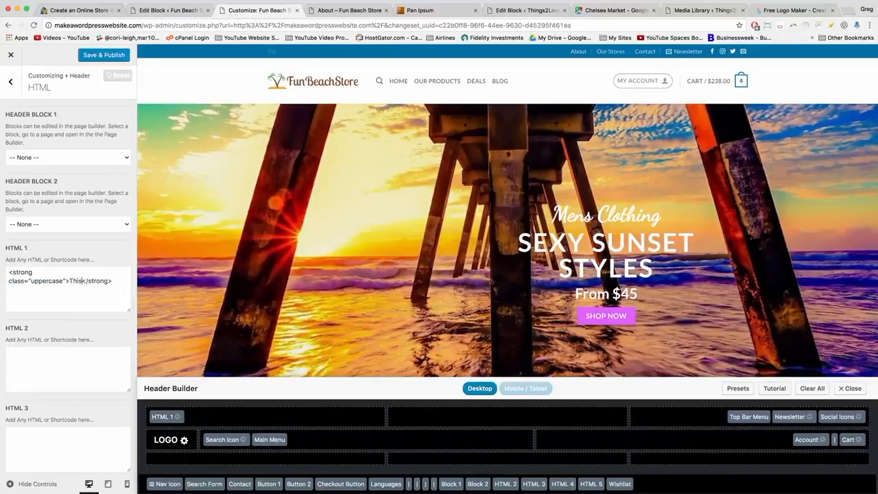
pyautogui.write('best online st')
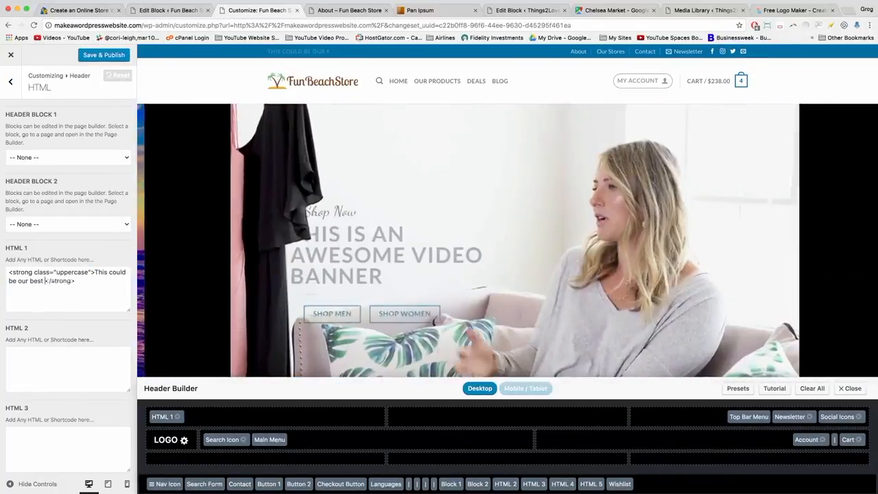
pyautogui.write('ore yet!')
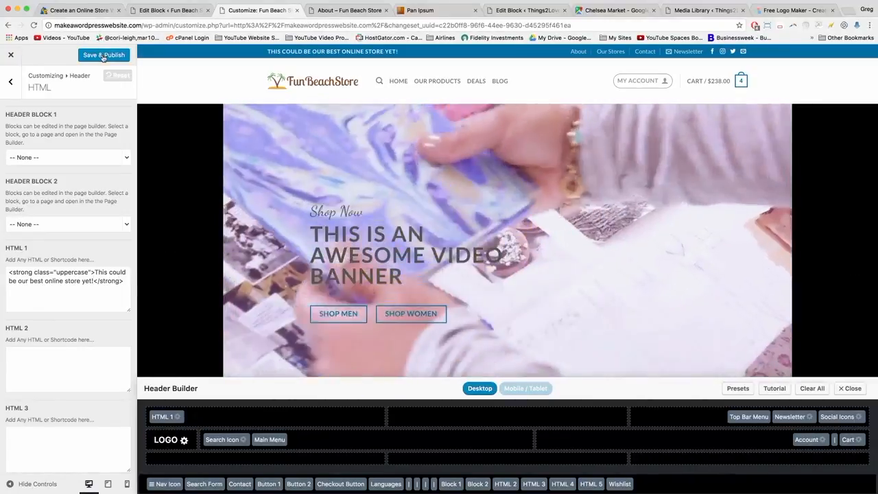
pyautogui.click(104, 55)
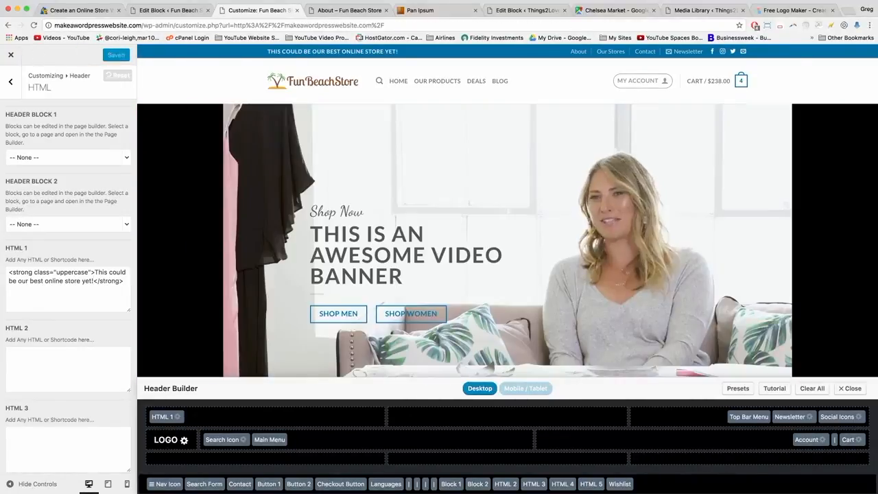
pyautogui.click(12, 81)
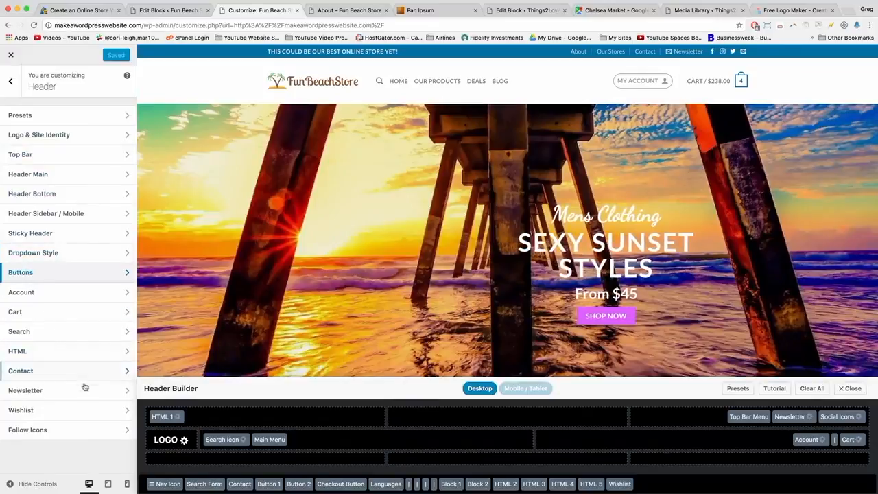
# In Follow Icons, preview the second and third icon styles, then keep the first style.
pyautogui.click(127, 433)
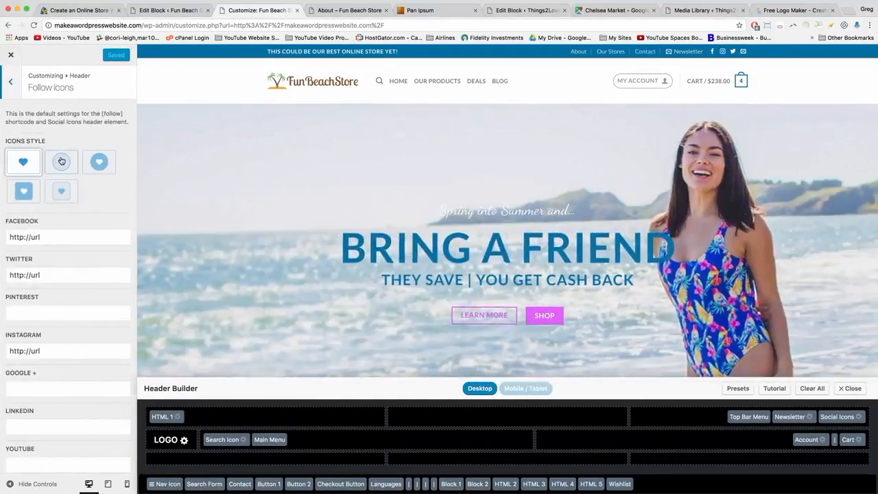
pyautogui.click(61, 162)
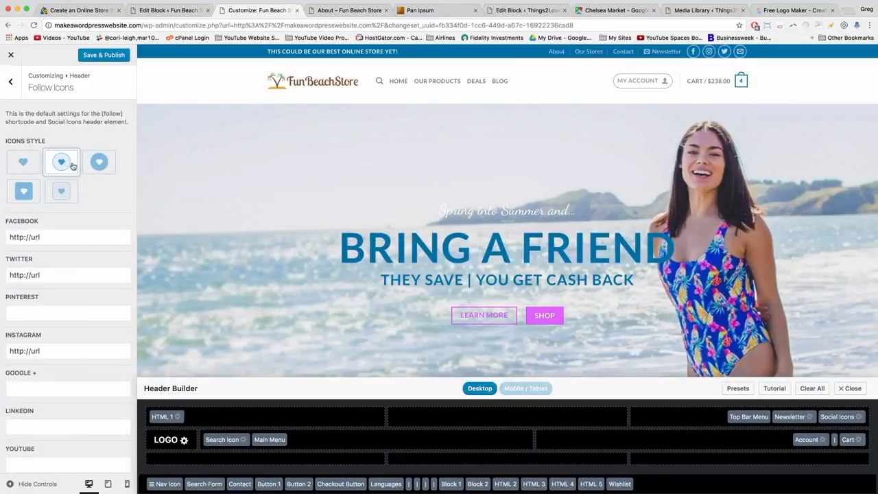
pyautogui.click(99, 161)
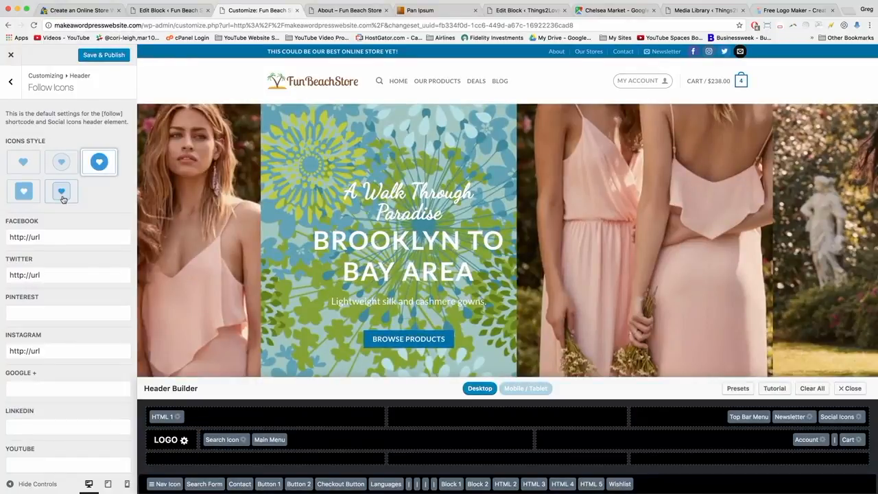
pyautogui.click(22, 162)
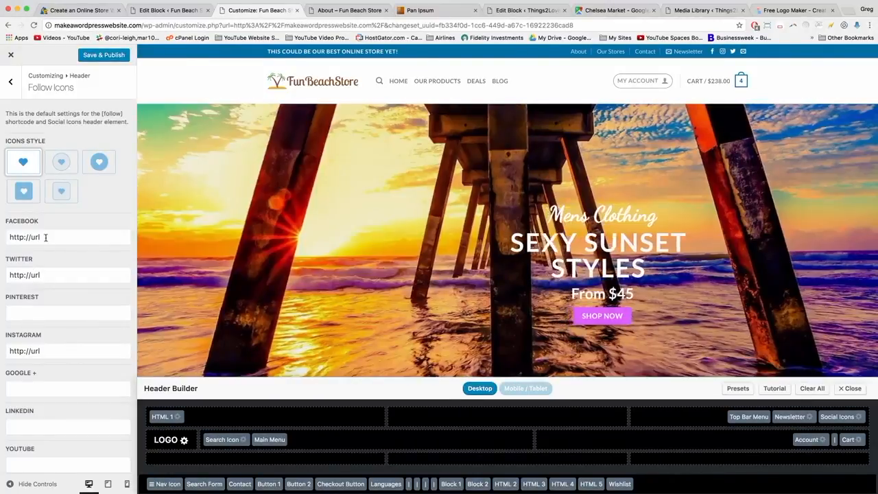
# Start editing the Facebook link and set the Twitter link to the author's twitter.com profile.
pyautogui.click(45, 237)
pyautogui.press('BackSpace')
pyautogui.press('BackSpace')
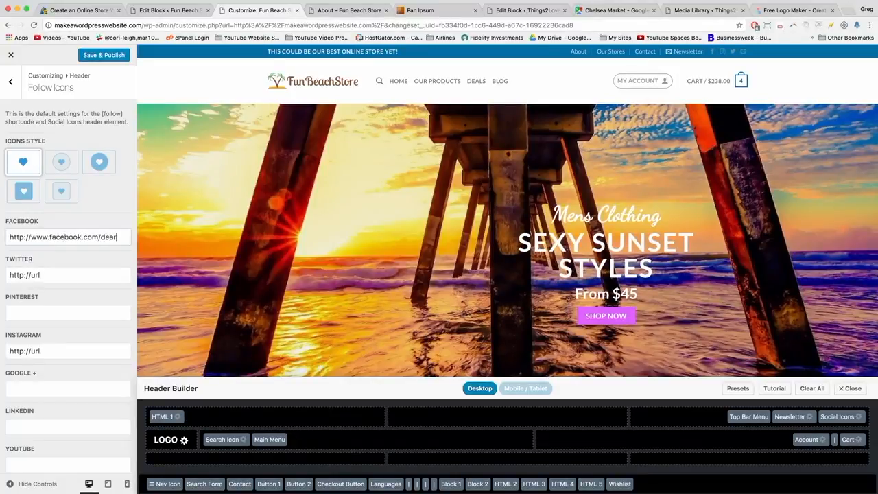
pyautogui.write('blogger')
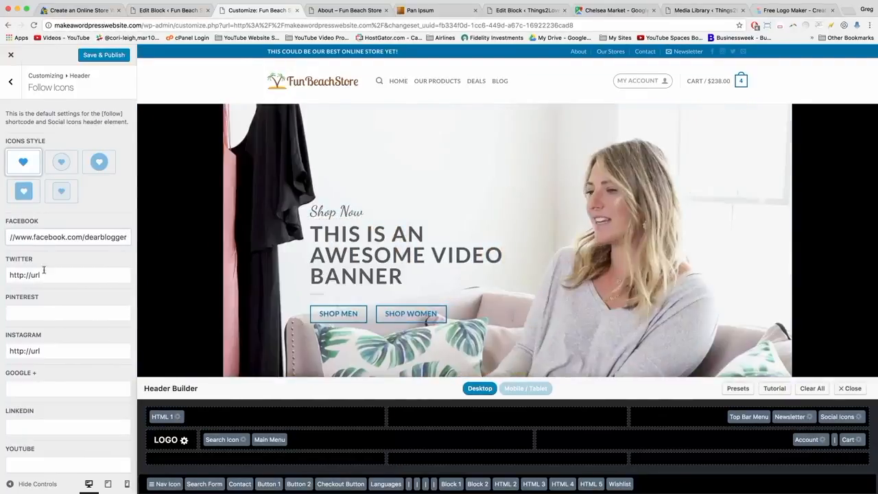
pyautogui.click(43, 274)
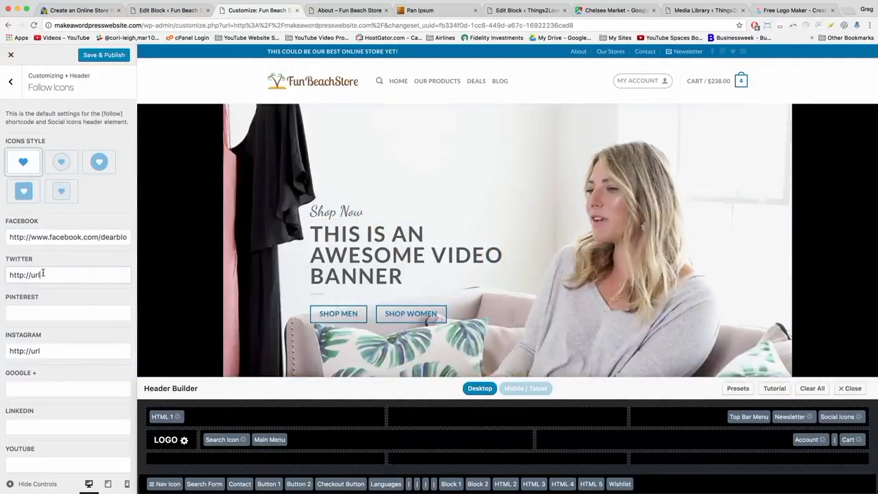
pyautogui.press('BackSpace')
pyautogui.press('BackSpace')
pyautogui.press('BackSpace')
pyautogui.write('www')
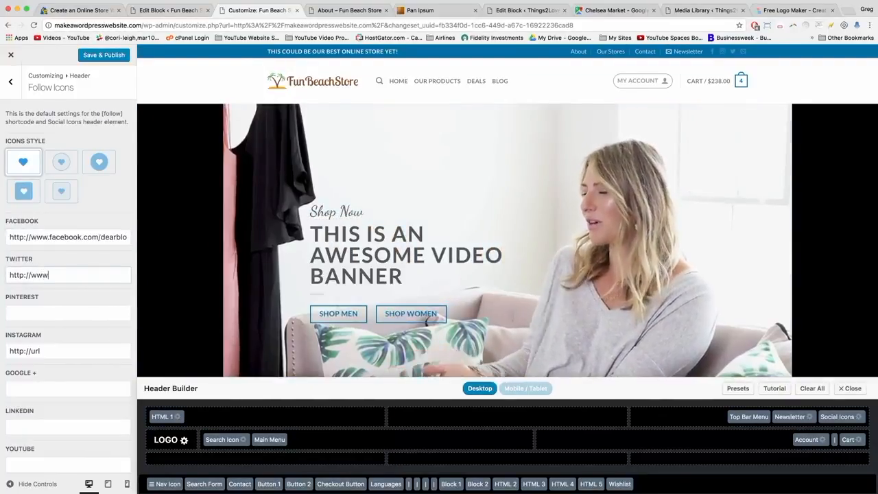
pyautogui.write('.twitter.com')
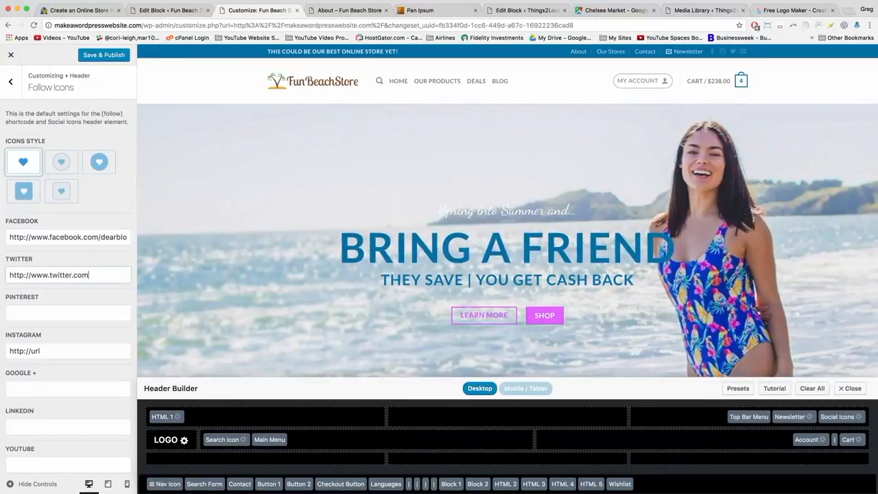
pyautogui.write('/gregnarayan')
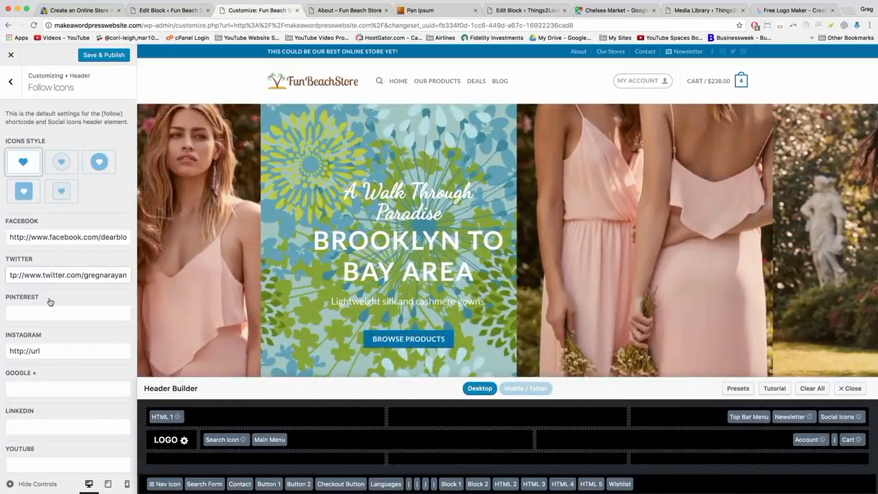
pyautogui.click(66, 313)
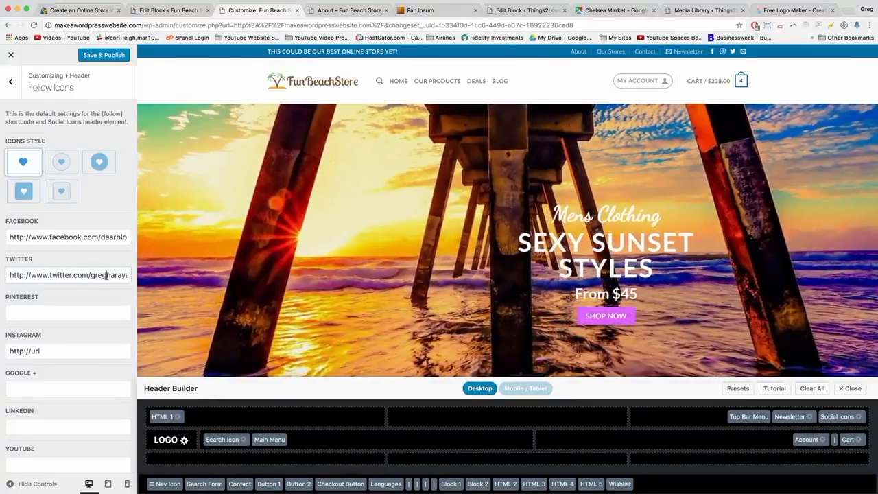
pyautogui.doubleClick(109, 237)
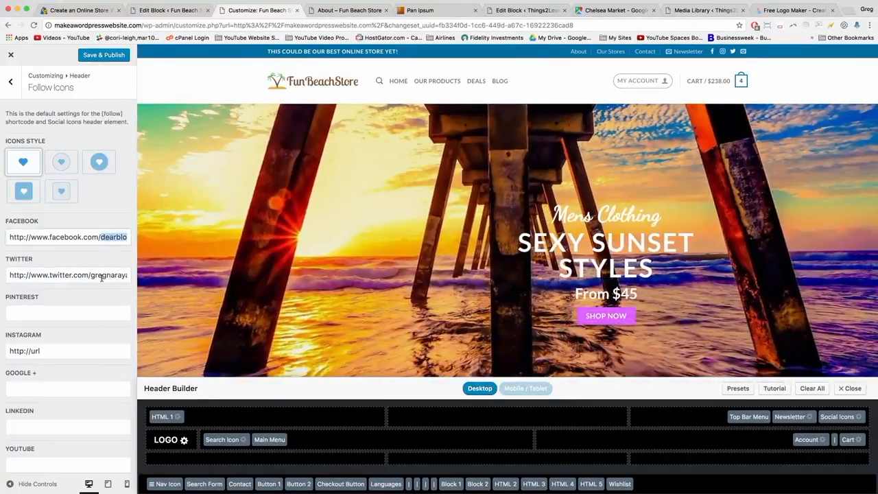
pyautogui.doubleClick(92, 276)
pyautogui.click(79, 277)
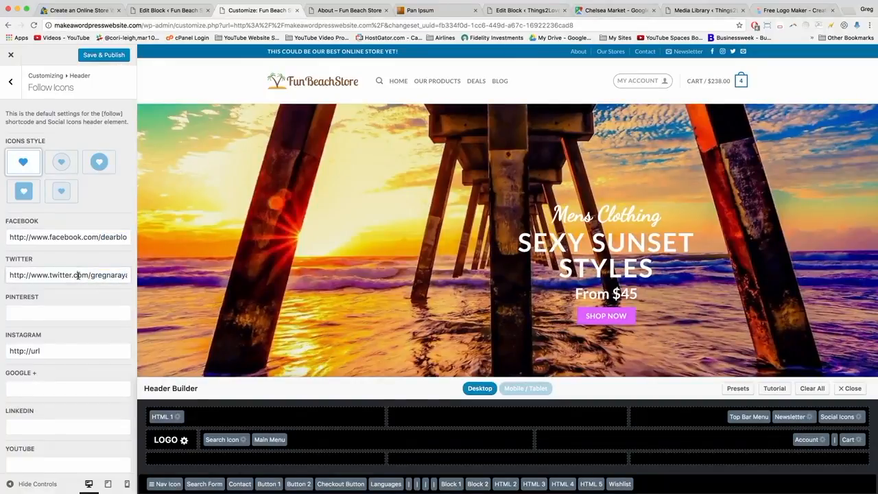
# Replace the Instagram link placeholder with the author's instgram.com profile address.
pyautogui.scroll(-1, 102, 281)
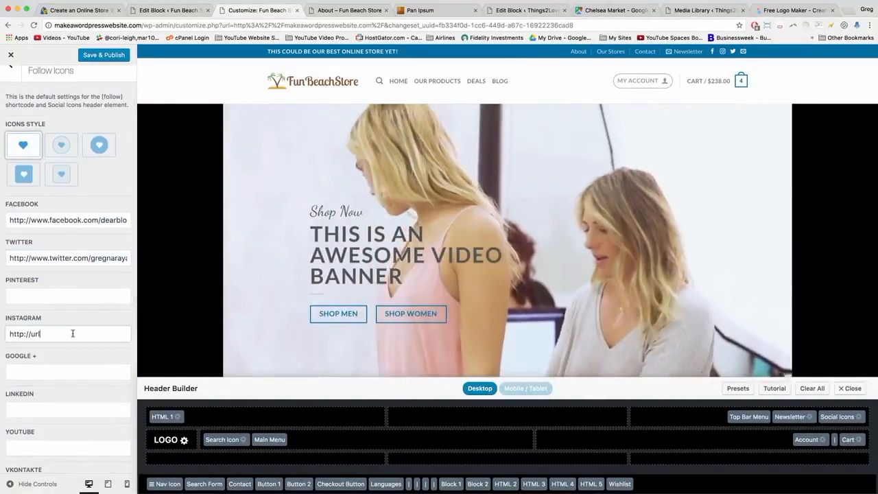
pyautogui.scroll(-1, 72, 333)
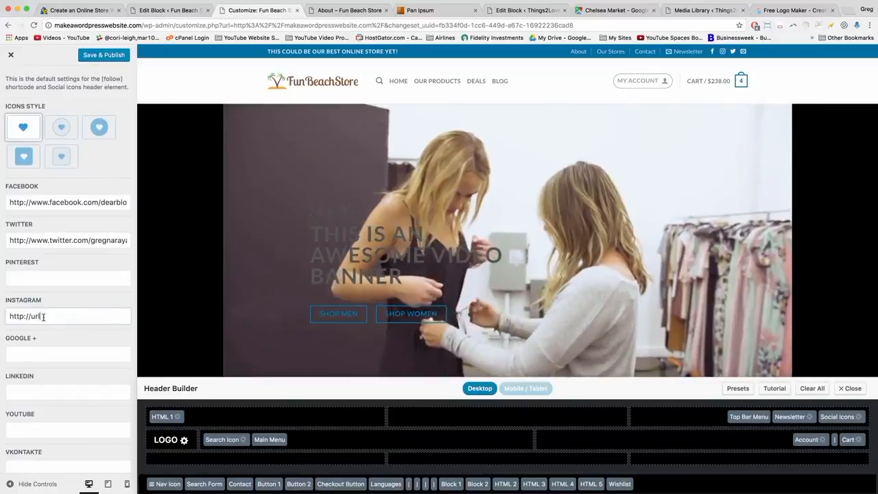
pyautogui.doubleClick(33, 317)
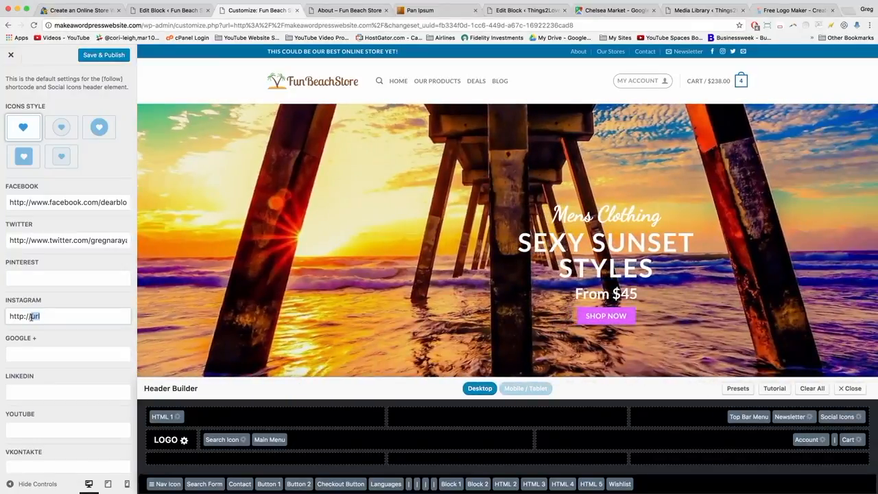
pyautogui.write('www.instgram.')
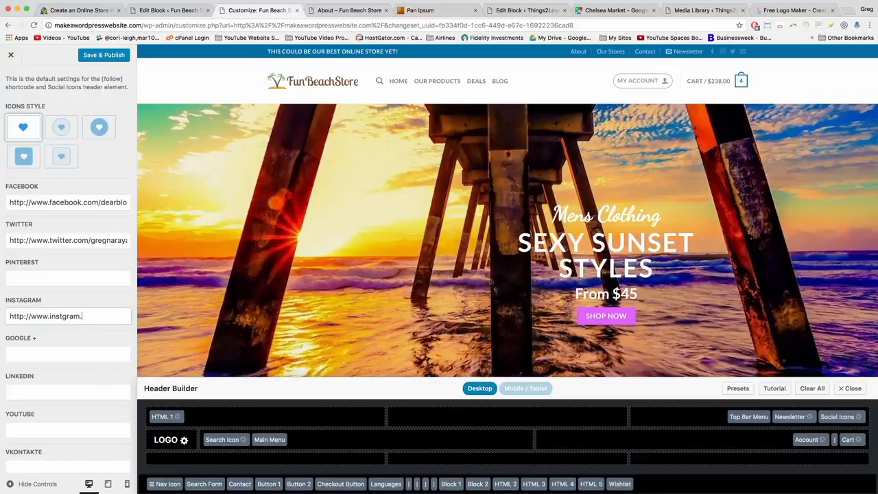
pyautogui.write('com/narayg')
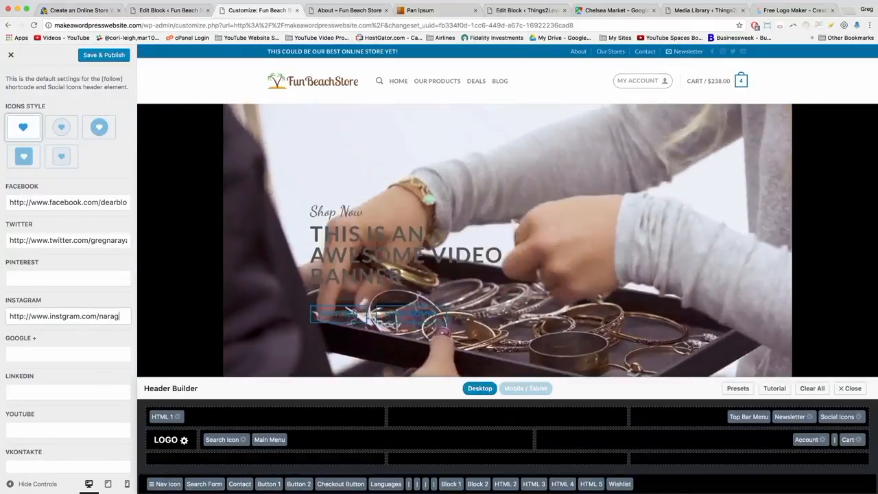
pyautogui.write('guy')
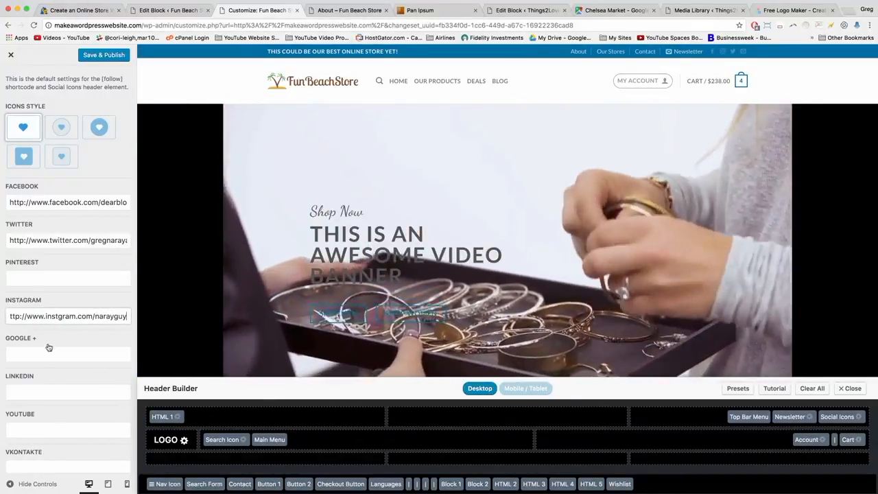
pyautogui.scroll(-5, 49, 348)
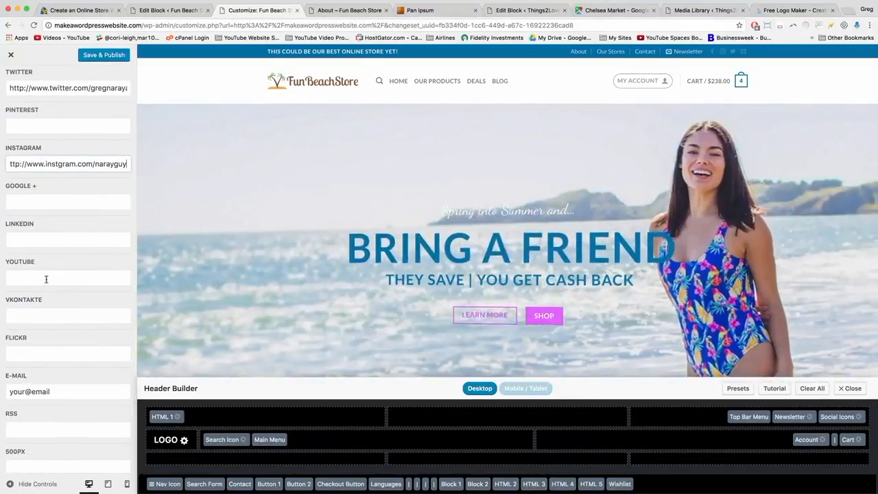
pyautogui.click(46, 279)
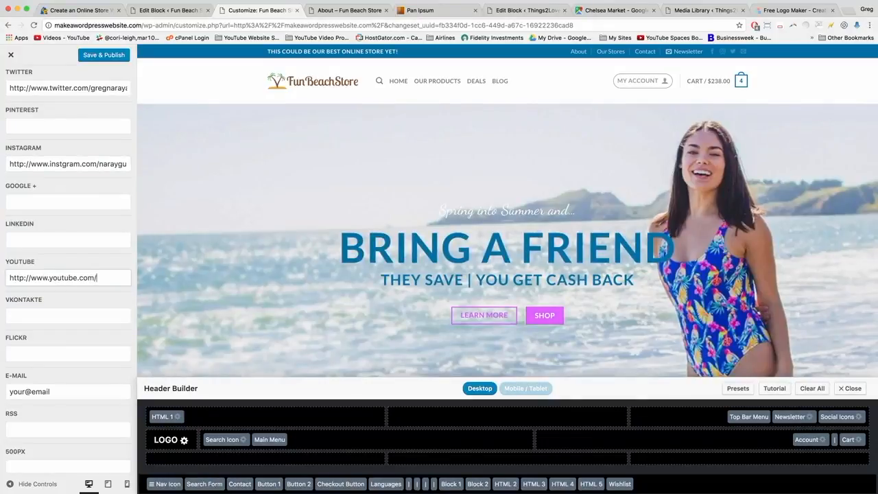
pyautogui.write('narayguy')
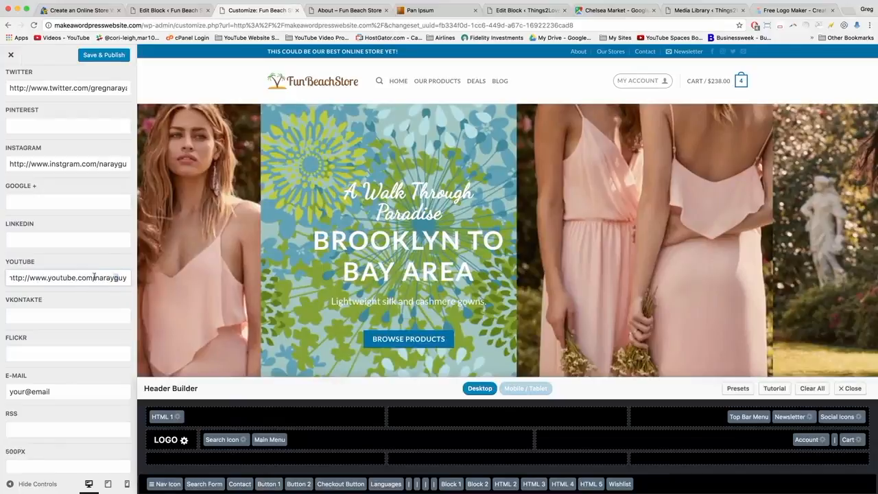
pyautogui.moveTo(94, 277); pyautogui.dragTo(11, 276)
pyautogui.scroll(-3, 41, 281)
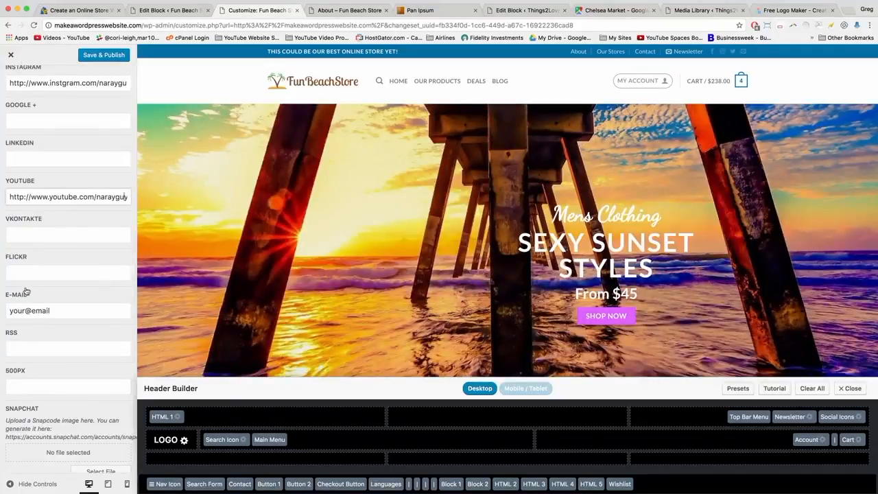
pyautogui.scroll(-1, 24, 268)
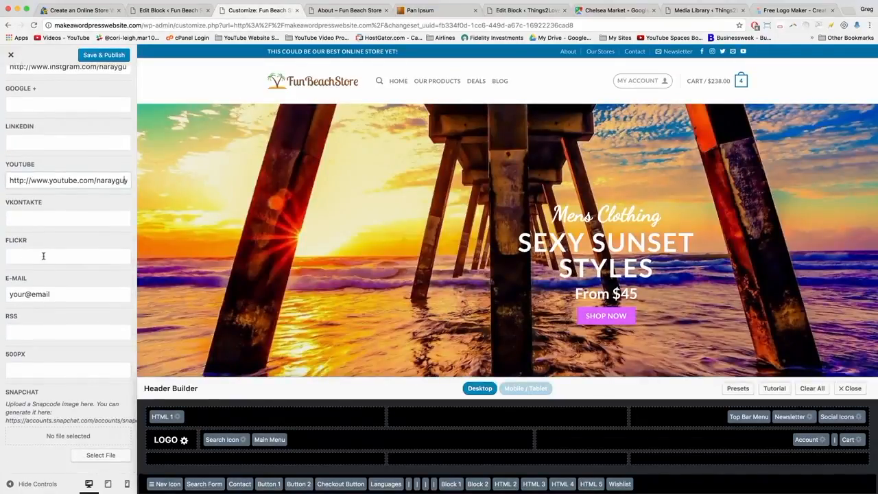
pyautogui.scroll(4, 43, 256)
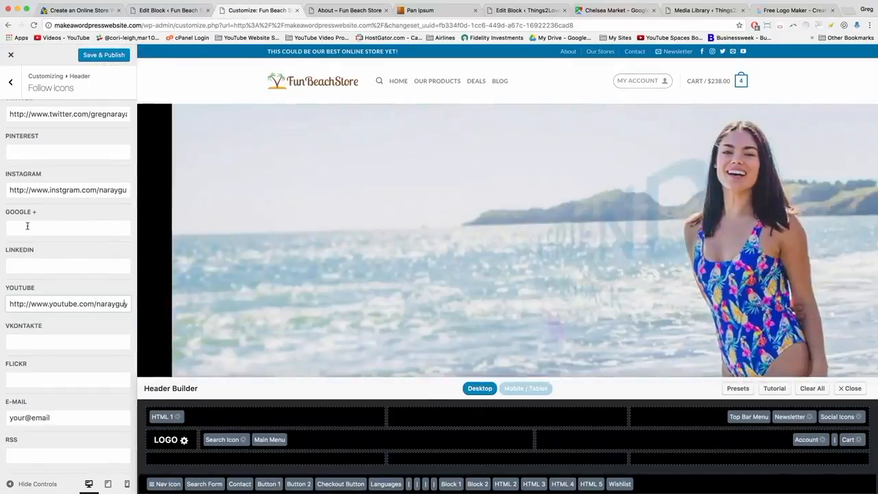
pyautogui.click(28, 227)
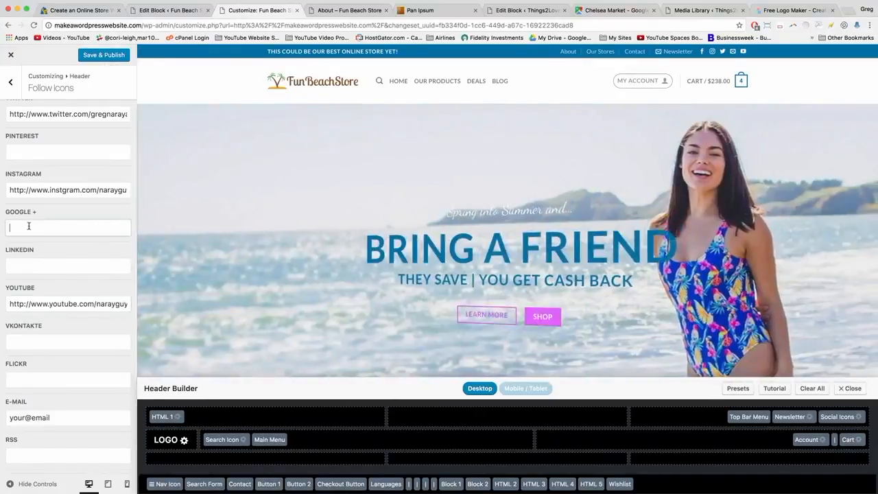
pyautogui.click(850, 14)
# Search Google for the author's Google+ profile, open it and copy its page address.
pyautogui.write('google')
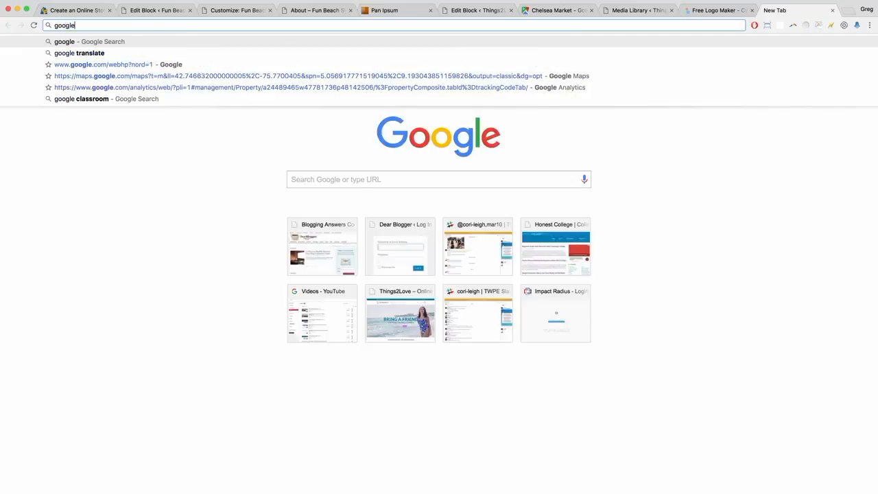
pyautogui.write(' plus greg narayan')
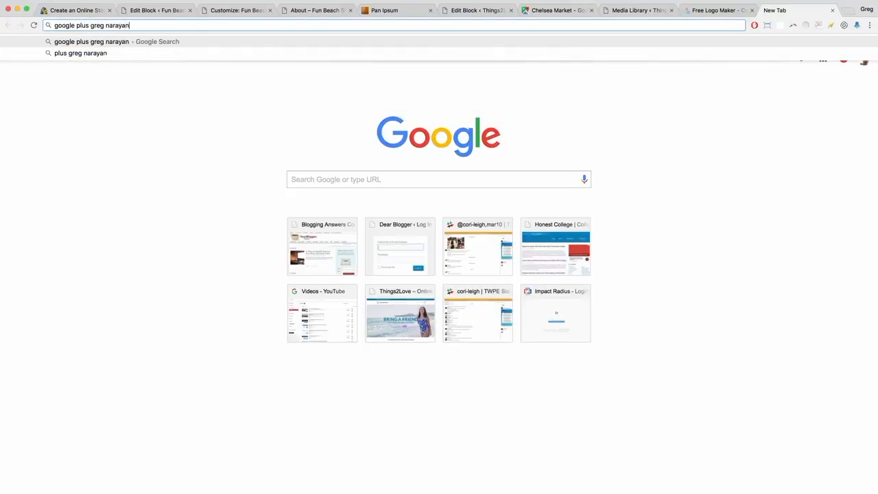
pyautogui.press('Return')
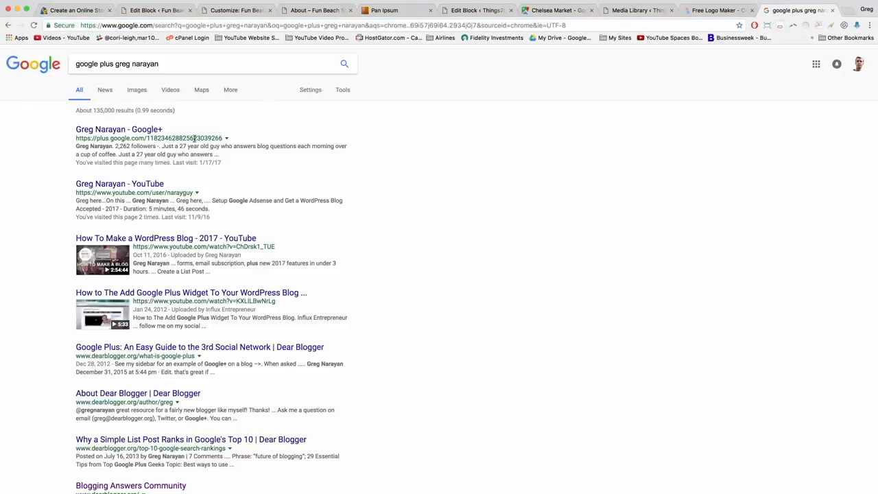
pyautogui.click(136, 130)
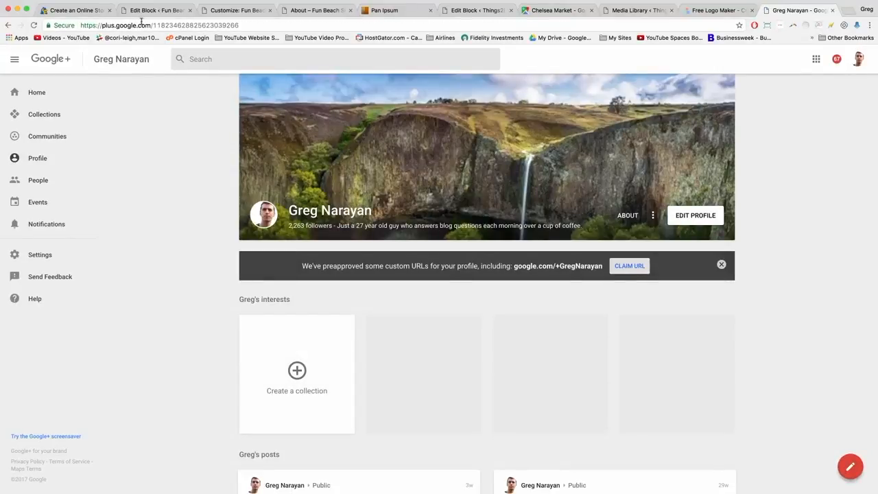
pyautogui.click(142, 25)
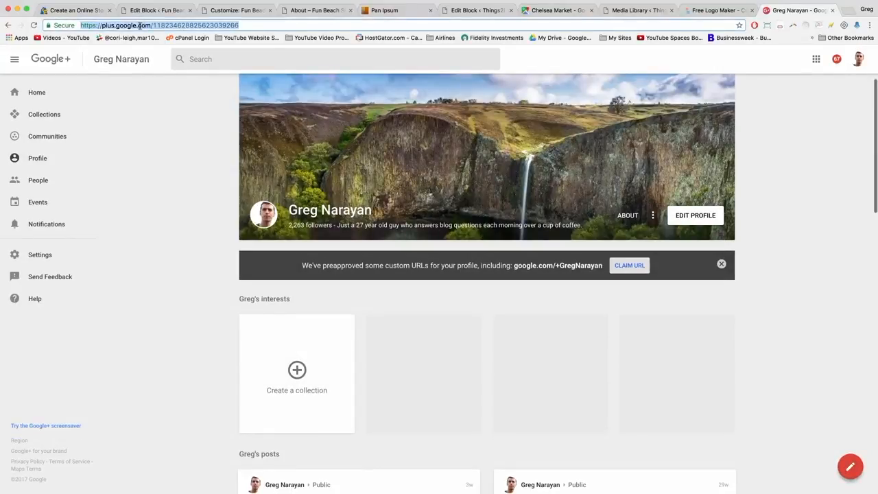
pyautogui.rightClick(141, 25)
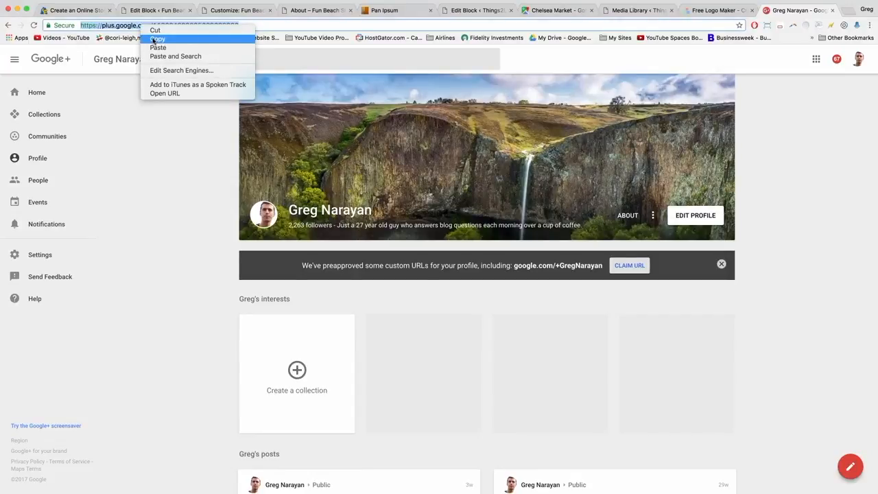
pyautogui.click(155, 39)
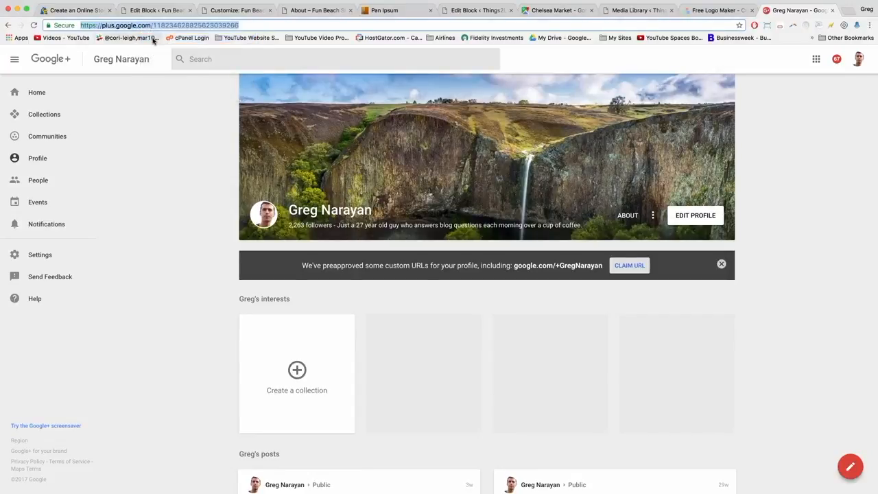
pyautogui.click(157, 218)
pyautogui.scroll(-2, 157, 218)
pyautogui.scroll(-4, 157, 218)
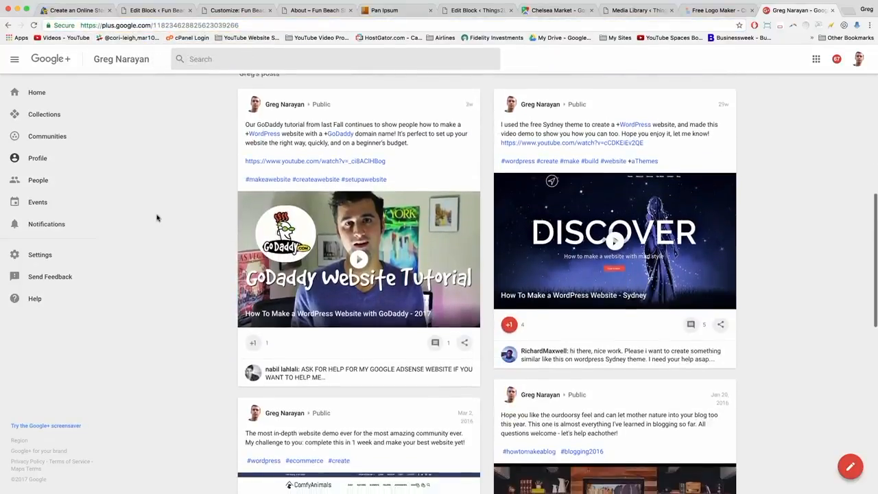
pyautogui.scroll(8, 157, 216)
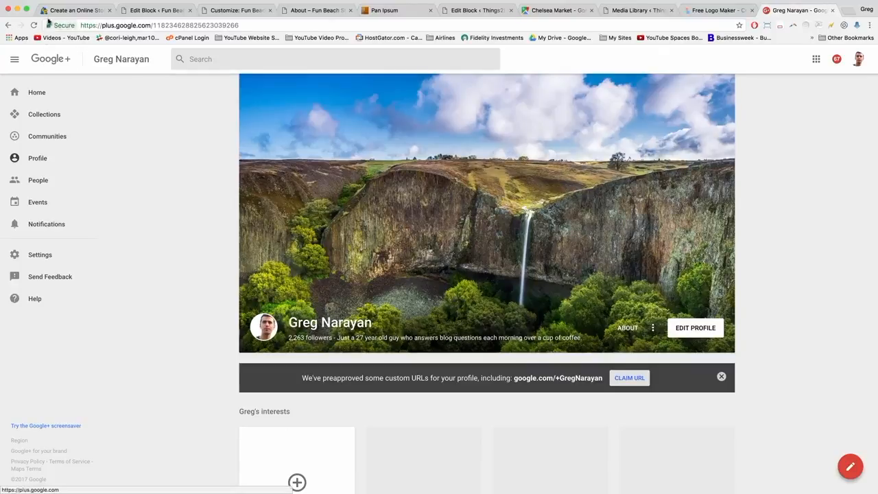
# Paste the copied Google+ profile address into the Google+ follow field and publish.
pyautogui.click(231, 12)
pyautogui.rightClick(13, 230)
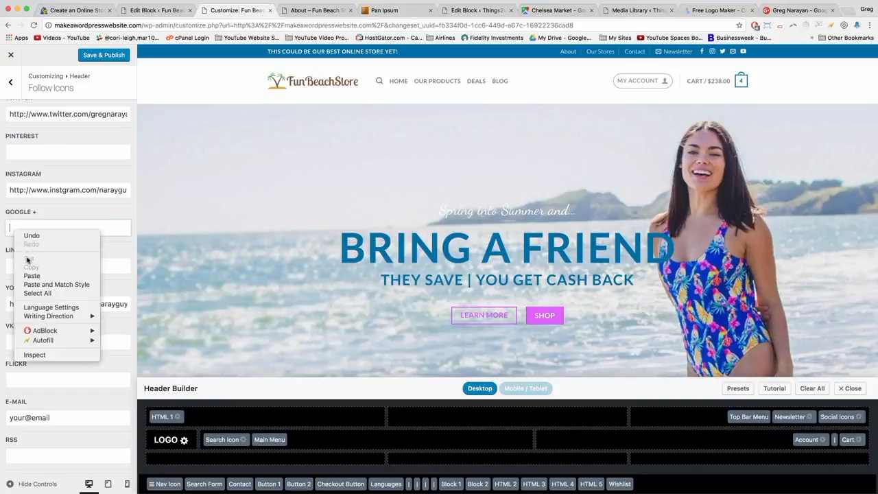
pyautogui.click(29, 276)
pyautogui.click(100, 59)
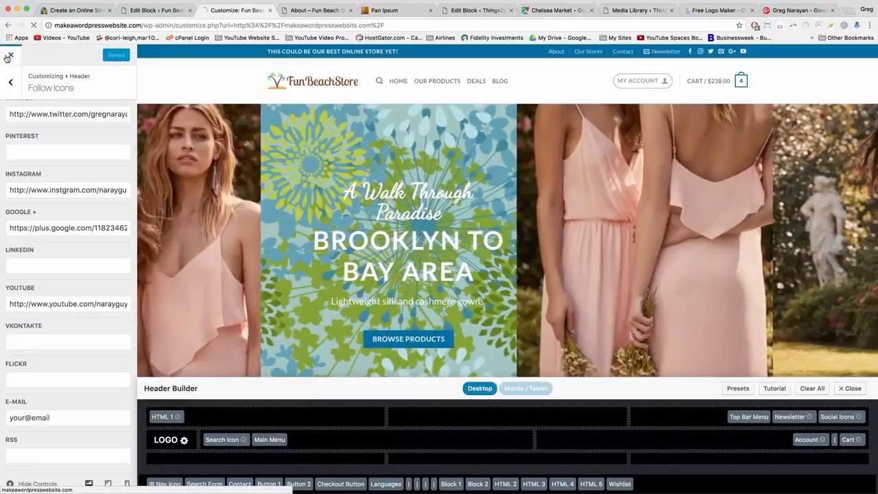
# On the live site, test the header Facebook, Instagram, Twitter and e-mail links, closing each.
pyautogui.click(7, 58)
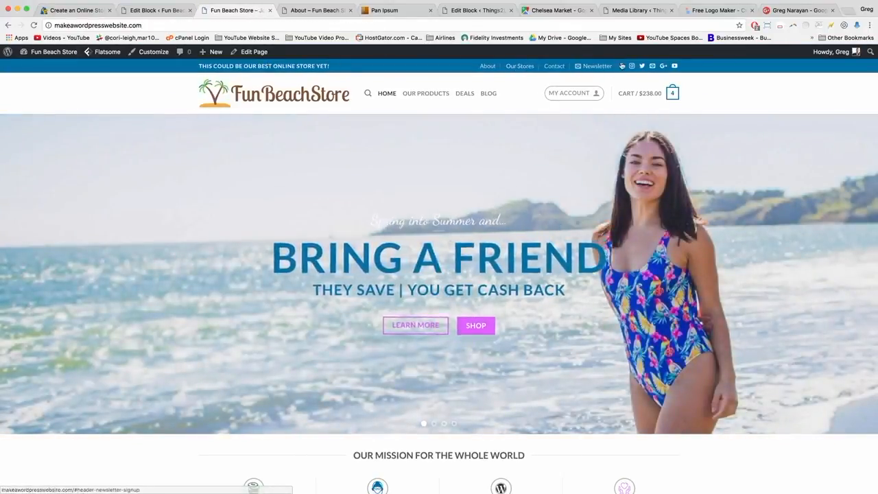
pyautogui.click(621, 66)
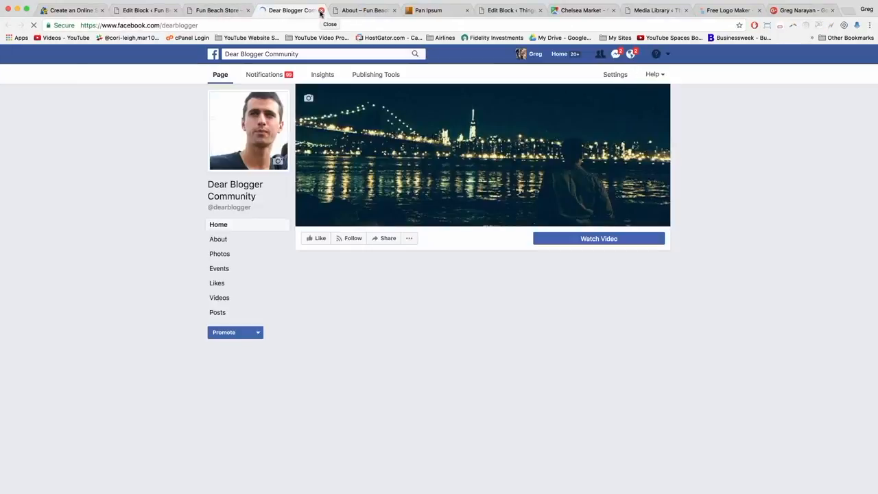
pyautogui.click(321, 11)
pyautogui.click(629, 66)
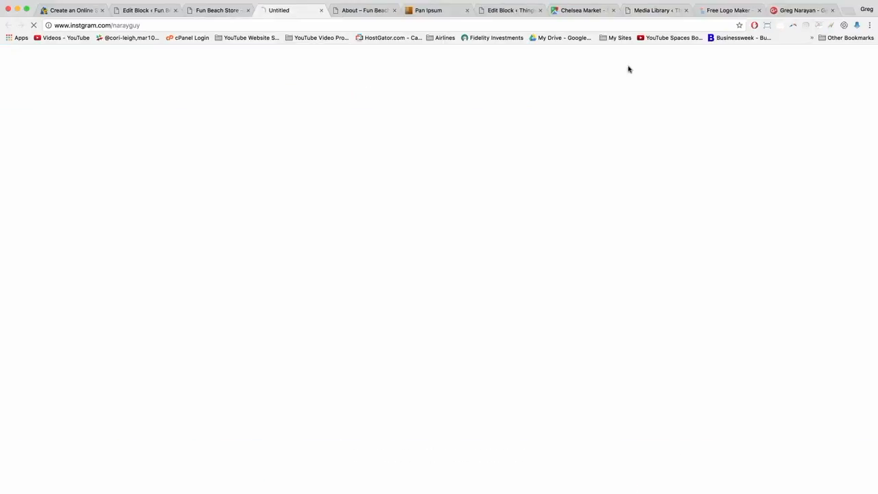
pyautogui.click(321, 11)
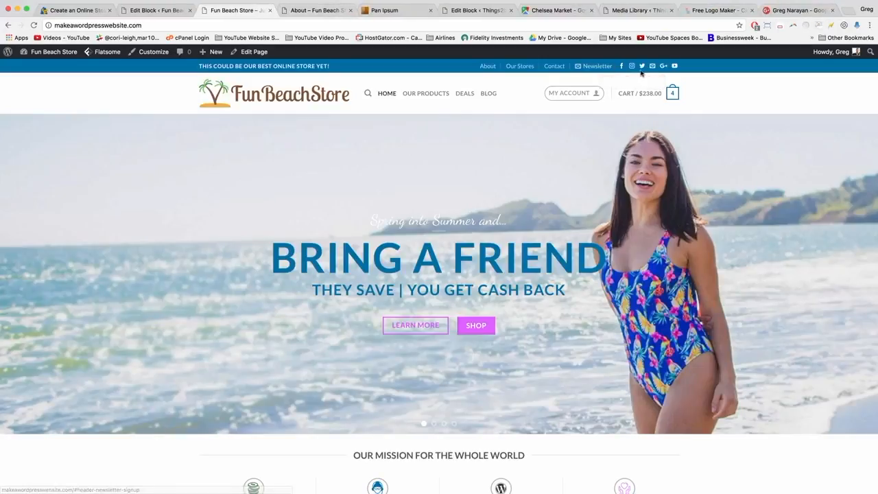
pyautogui.click(642, 67)
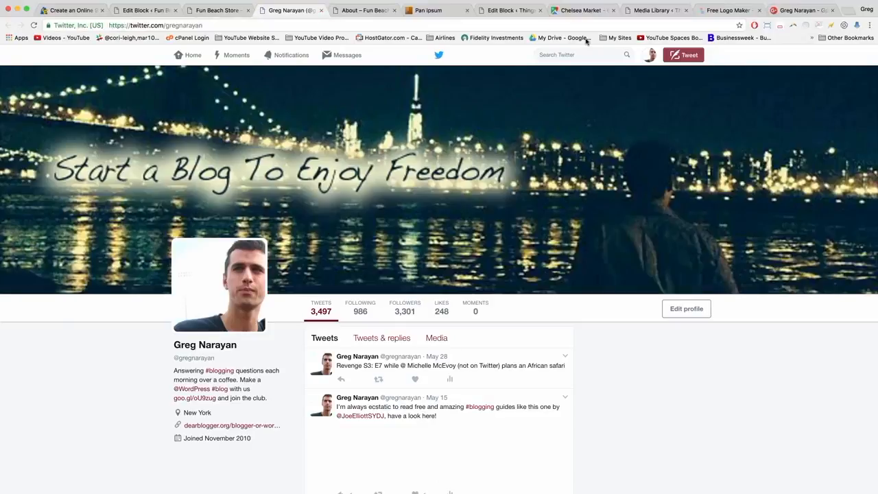
pyautogui.press('super+w')
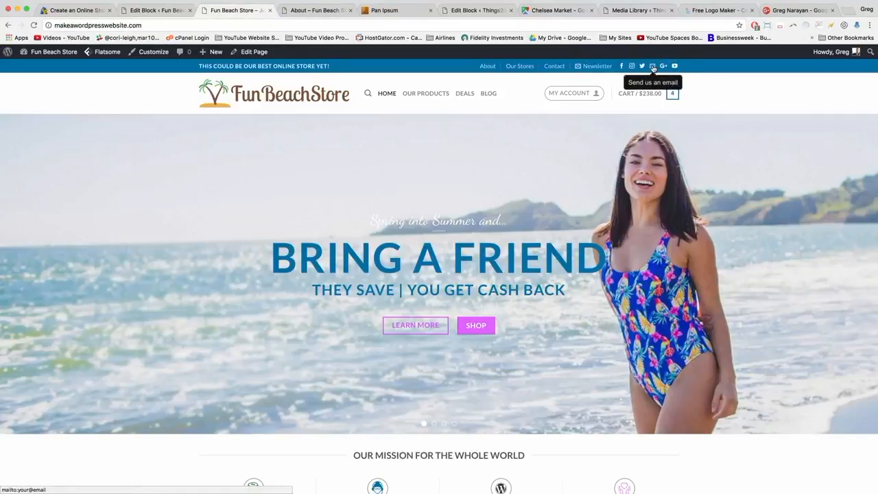
pyautogui.click(654, 67)
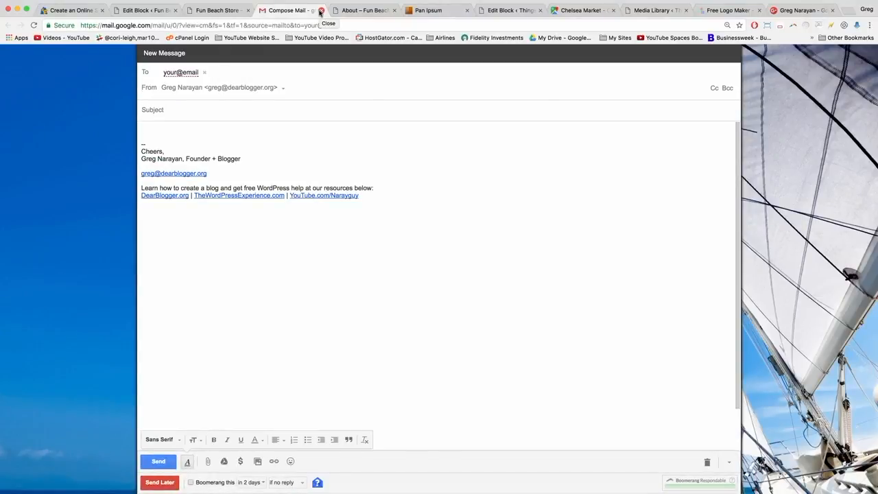
pyautogui.click(320, 12)
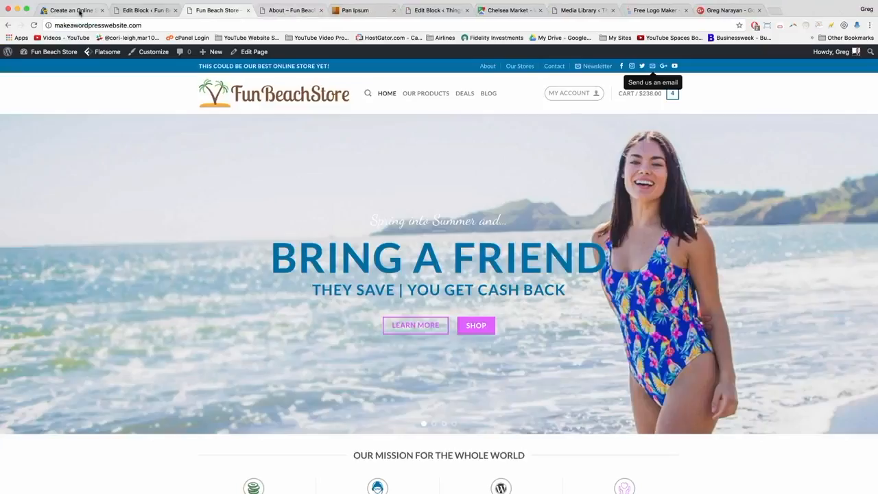
# Clear the placeholder e-mail follow link, publish, and exit to the live store.
pyautogui.click(154, 54)
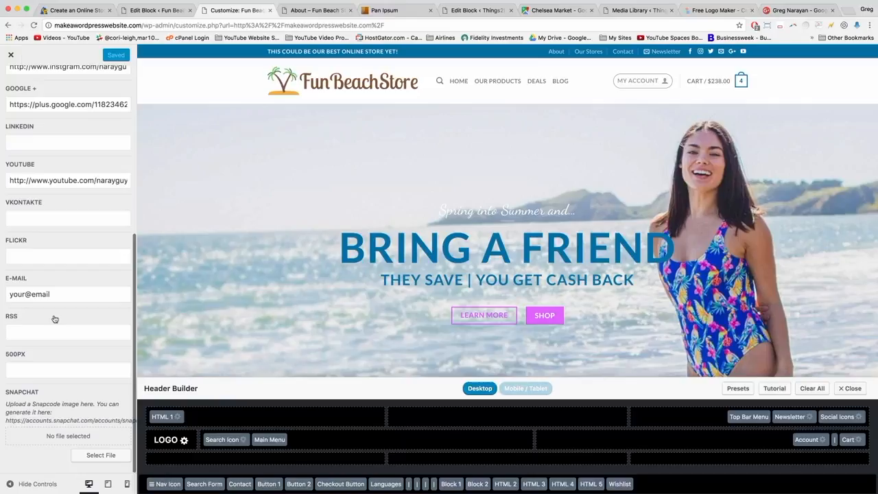
pyautogui.tripleClick(23, 296)
pyautogui.press('BackSpace')
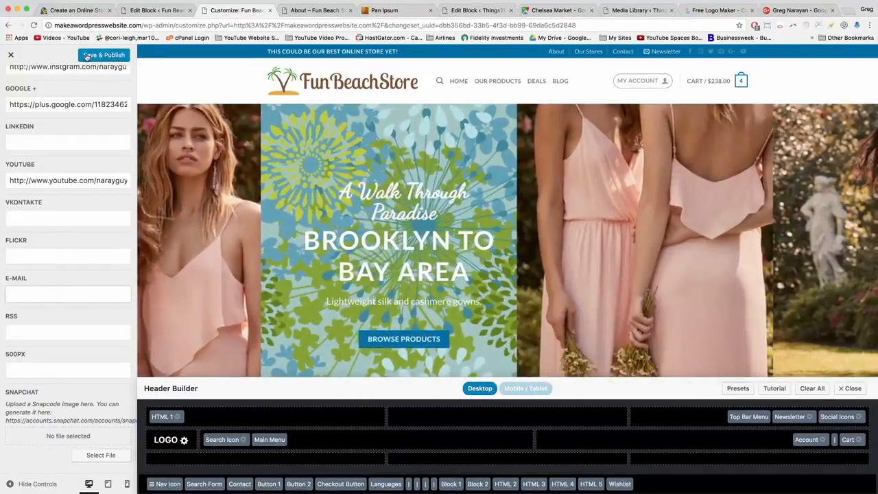
pyautogui.click(87, 56)
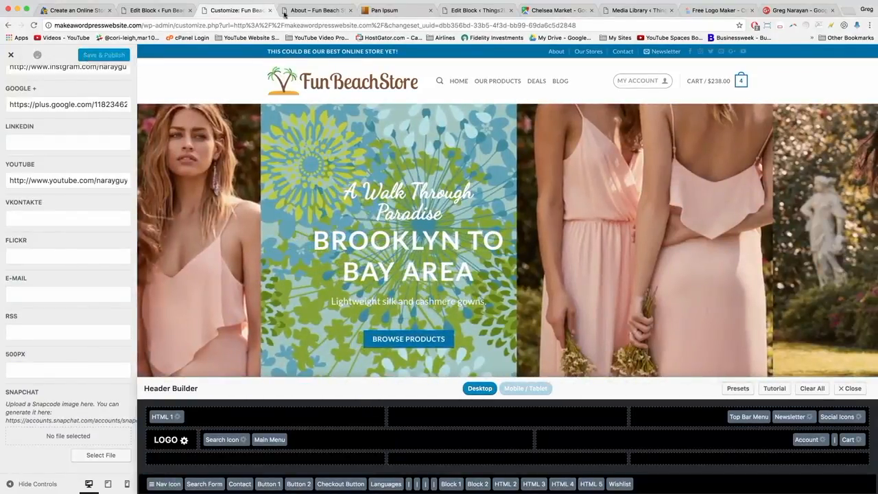
pyautogui.click(11, 58)
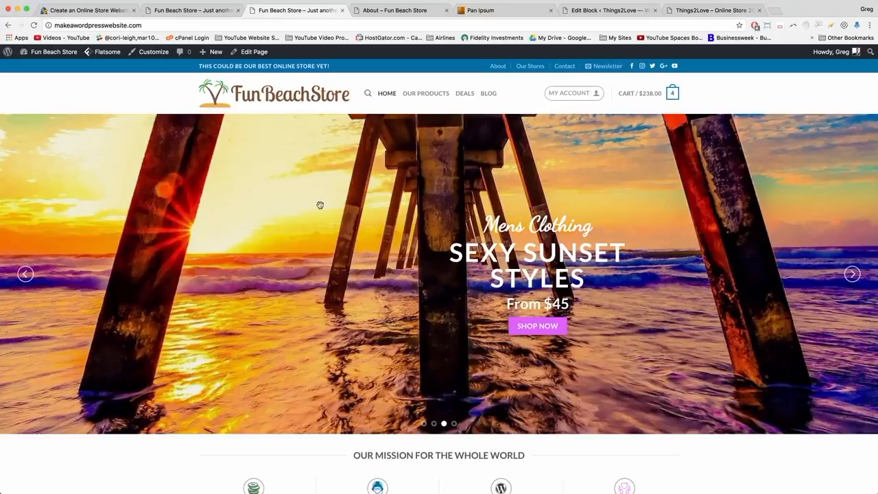
# View and close the Newsletter popups on Fun Beach Store and Things2Love, then reopen the Customizer.
pyautogui.click(607, 66)
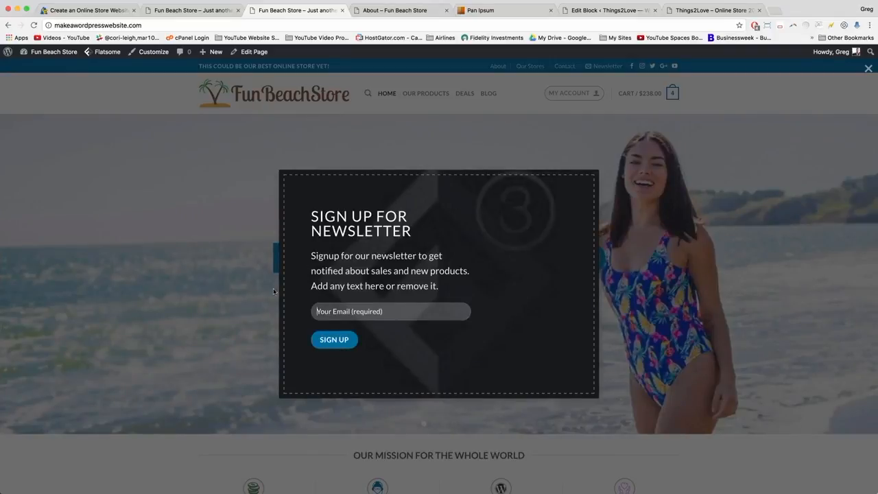
pyautogui.click(227, 243)
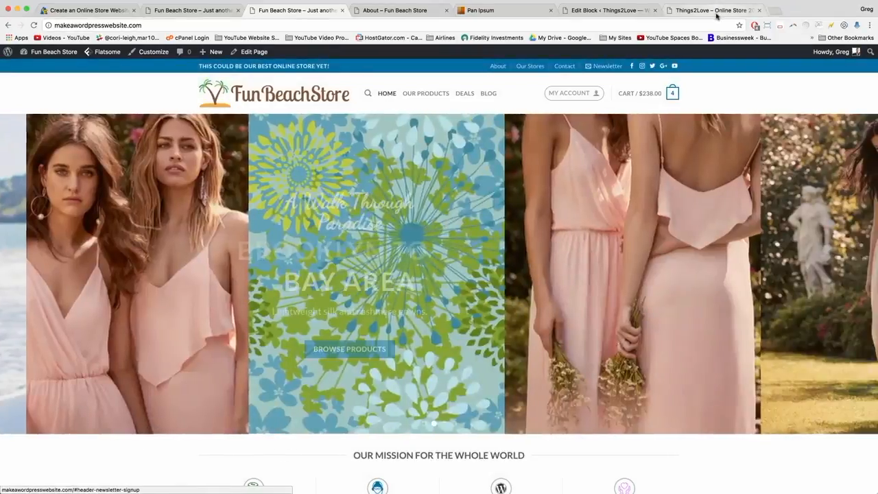
pyautogui.click(717, 10)
pyautogui.click(599, 53)
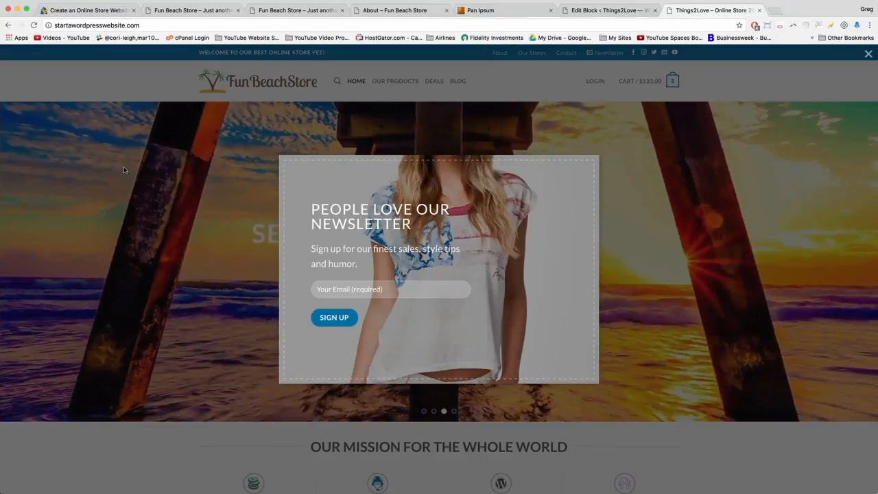
pyautogui.click(178, 190)
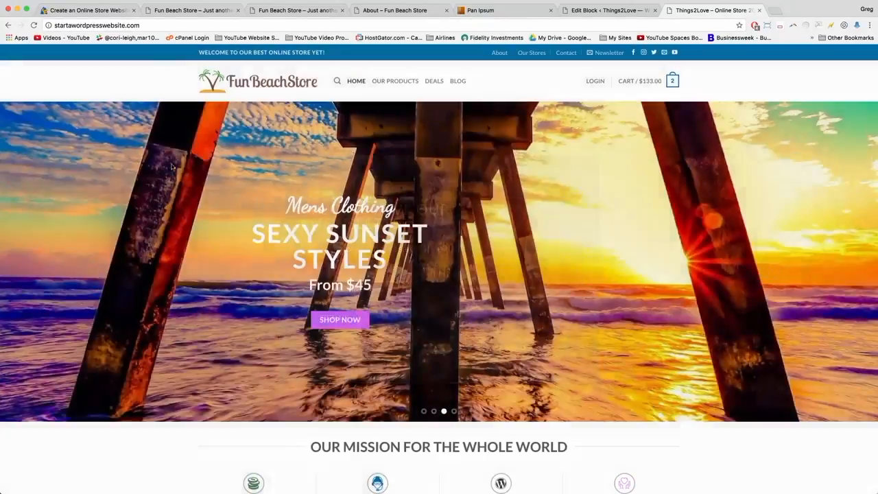
pyautogui.click(213, 12)
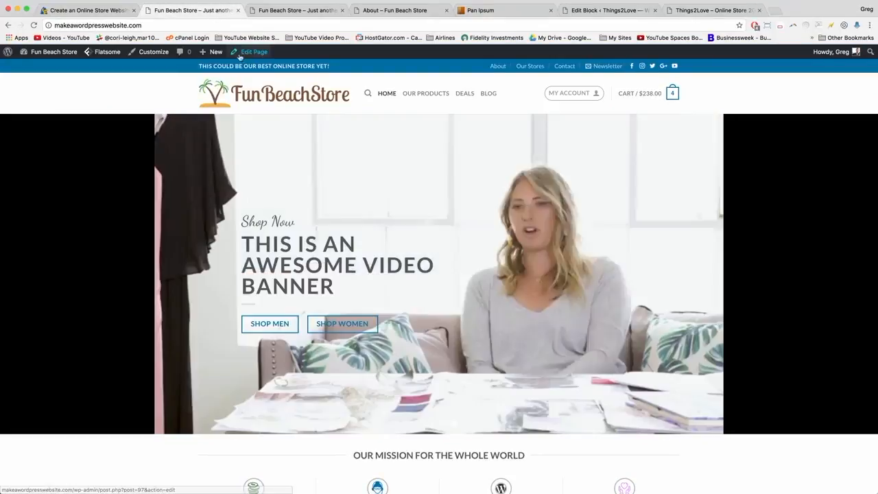
pyautogui.moveTo(251, 52)
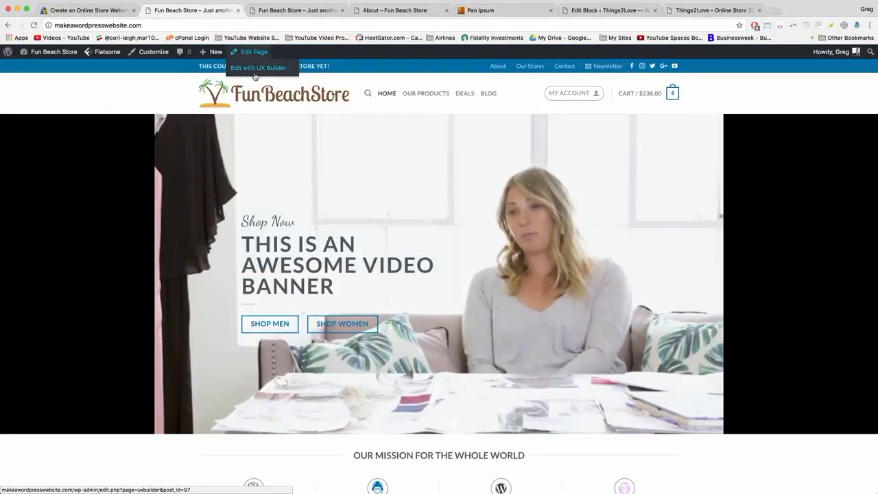
pyautogui.click(148, 53)
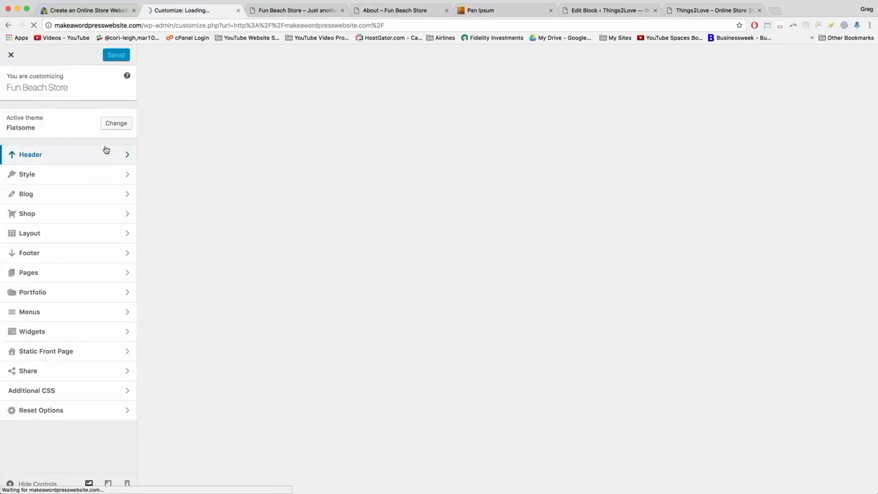
# Open the header Newsletter settings and select the existing newsletter title.
pyautogui.click(106, 156)
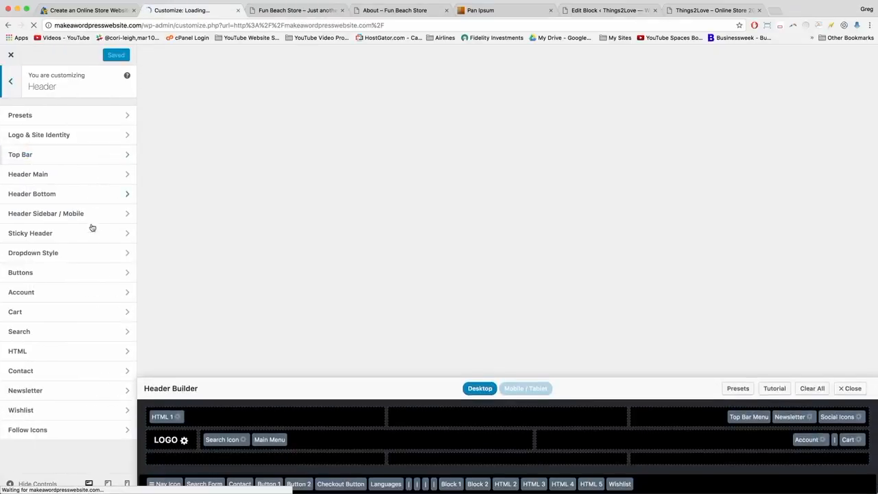
pyautogui.click(96, 400)
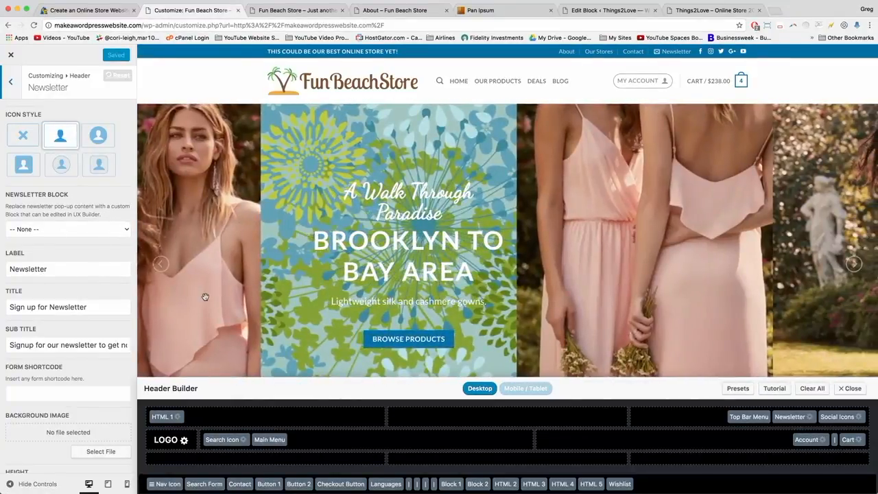
pyautogui.scroll(-15, 206, 298)
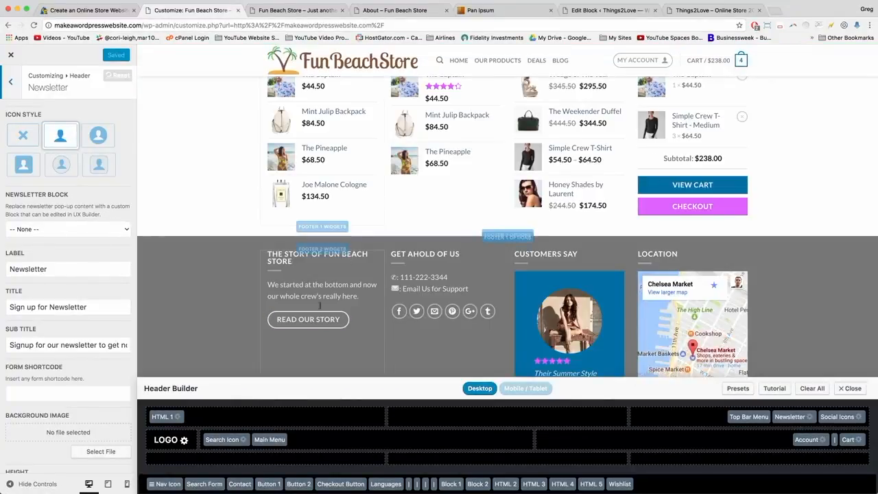
pyautogui.scroll(20, 206, 234)
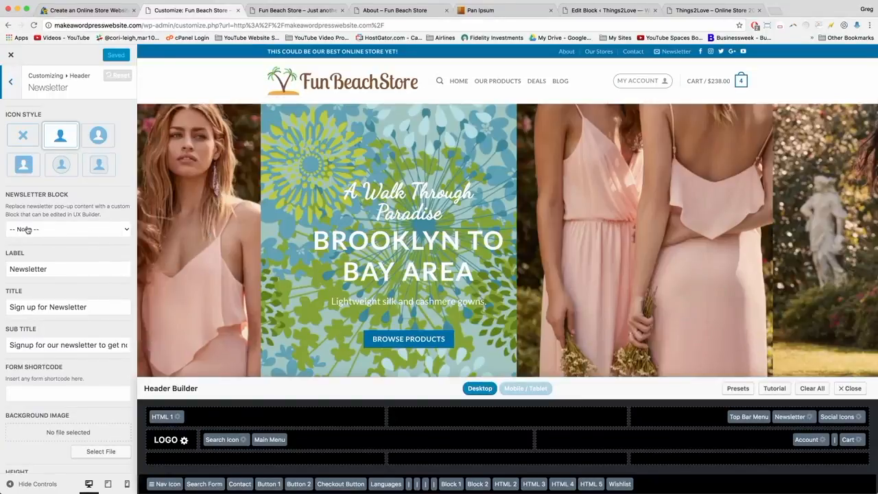
pyautogui.doubleClick(40, 269)
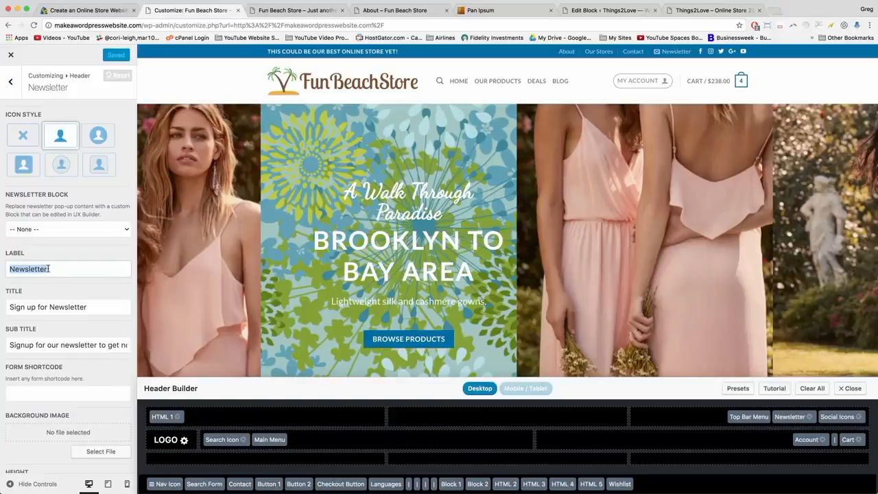
pyautogui.click(48, 269)
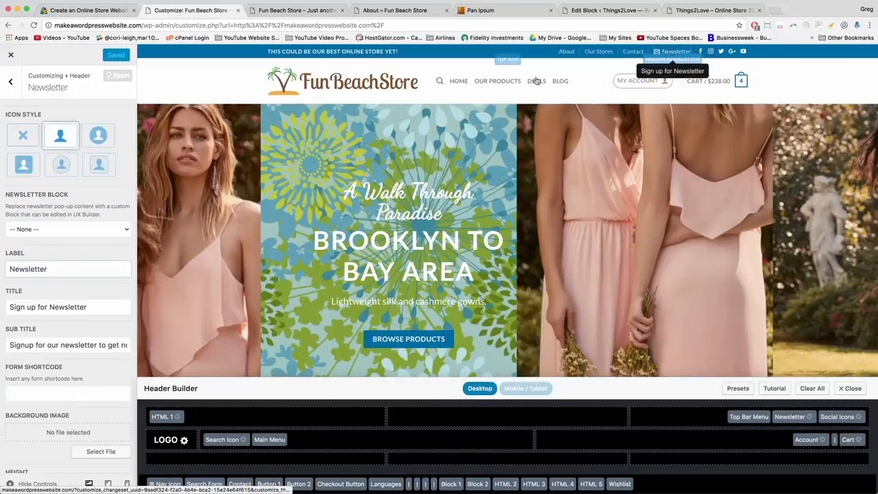
pyautogui.tripleClick(19, 307)
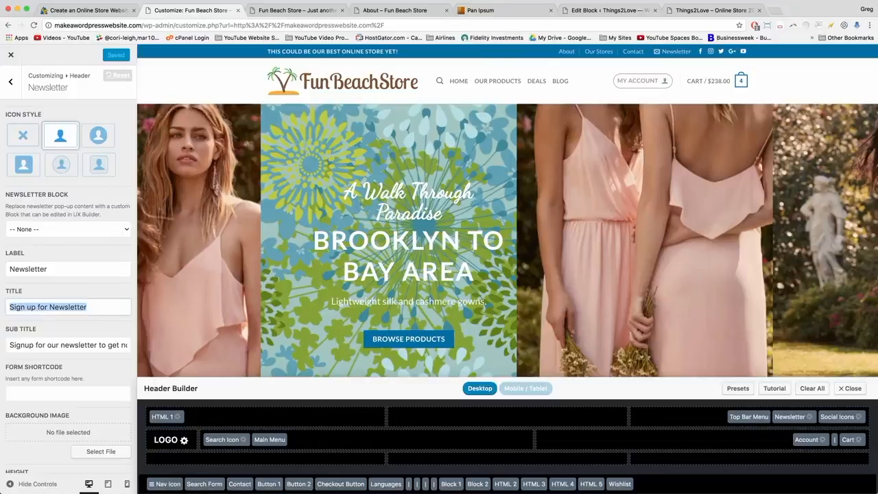
# Copy 'PEOPLE LOVE OUR NEWSLETTER' from the Things2Love popup into the newsletter title.
pyautogui.click(713, 10)
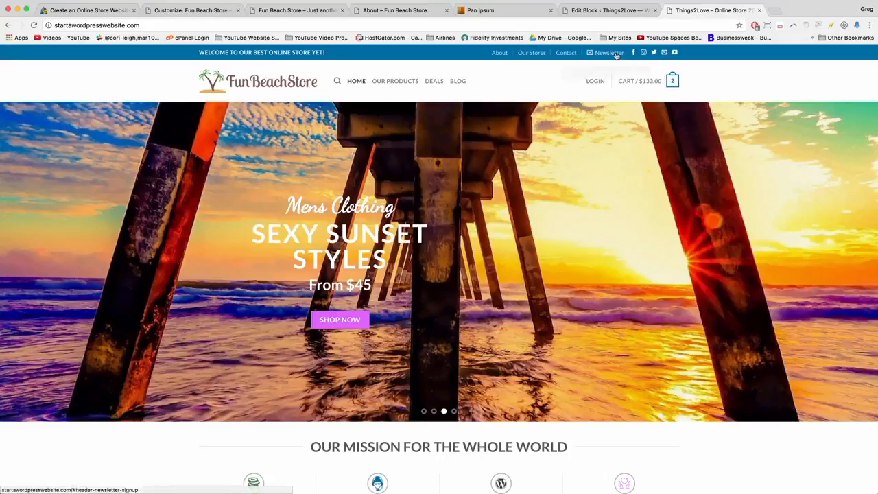
pyautogui.click(616, 53)
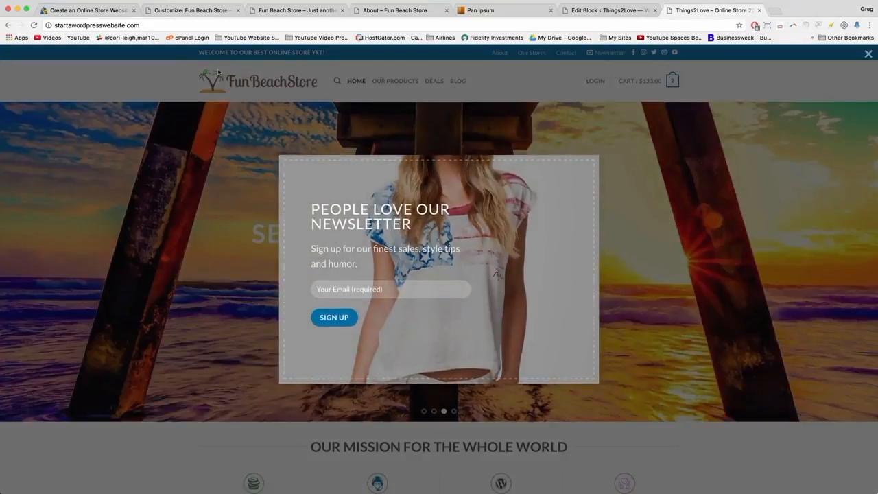
pyautogui.moveTo(414, 225); pyautogui.dragTo(293, 207)
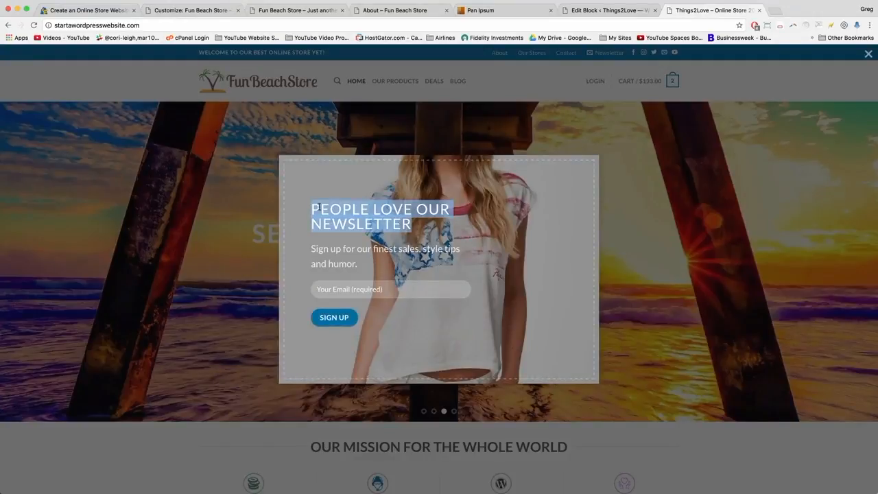
pyautogui.rightClick(314, 209)
pyautogui.click(336, 227)
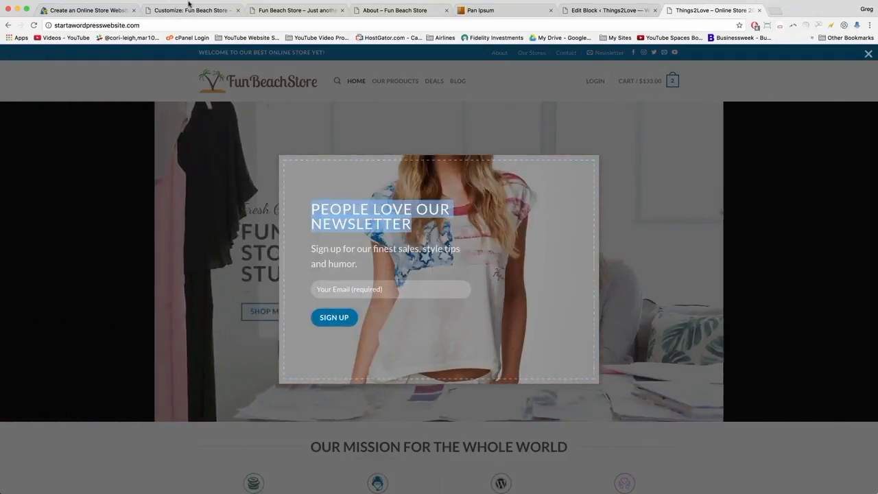
pyautogui.click(189, 9)
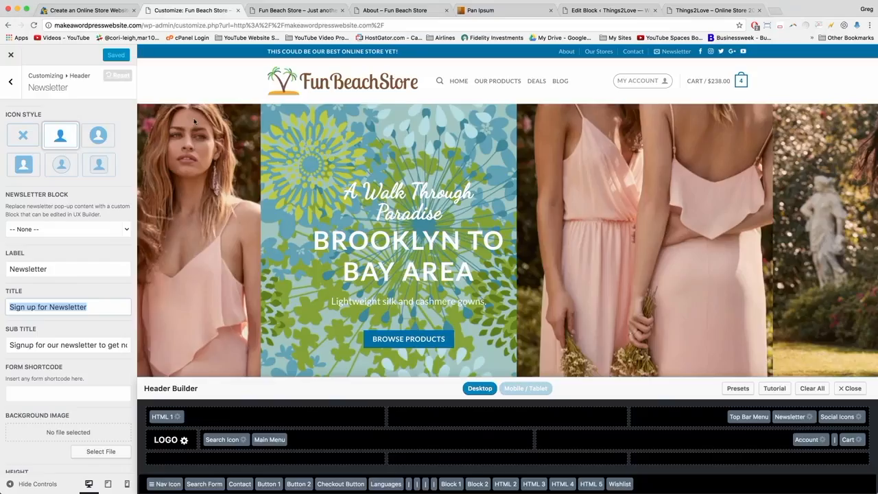
pyautogui.rightClick(39, 310)
pyautogui.click(55, 362)
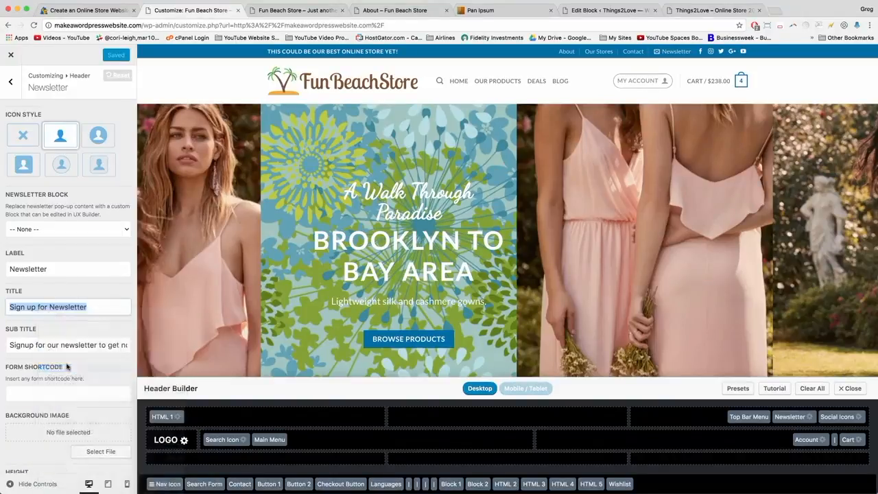
# Copy the Things2Love popup subtitle into the newsletter sub title field.
pyautogui.click(670, 10)
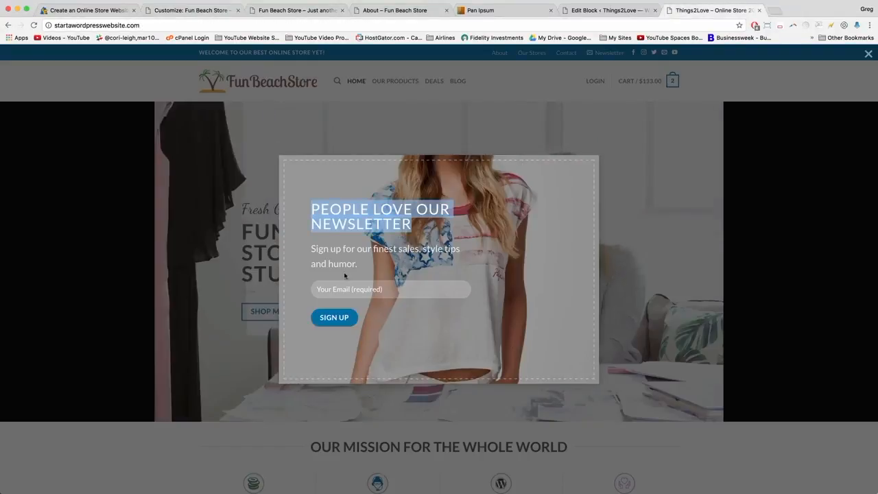
pyautogui.moveTo(363, 269); pyautogui.dragTo(312, 251)
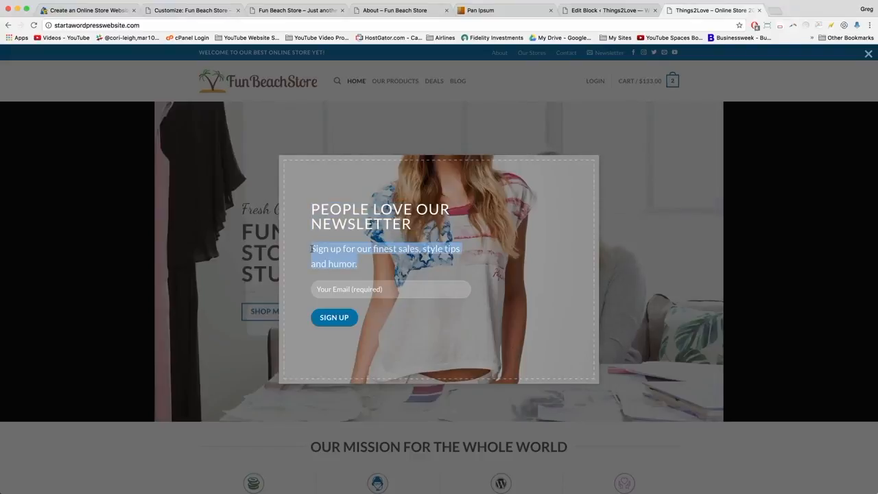
pyautogui.rightClick(342, 256)
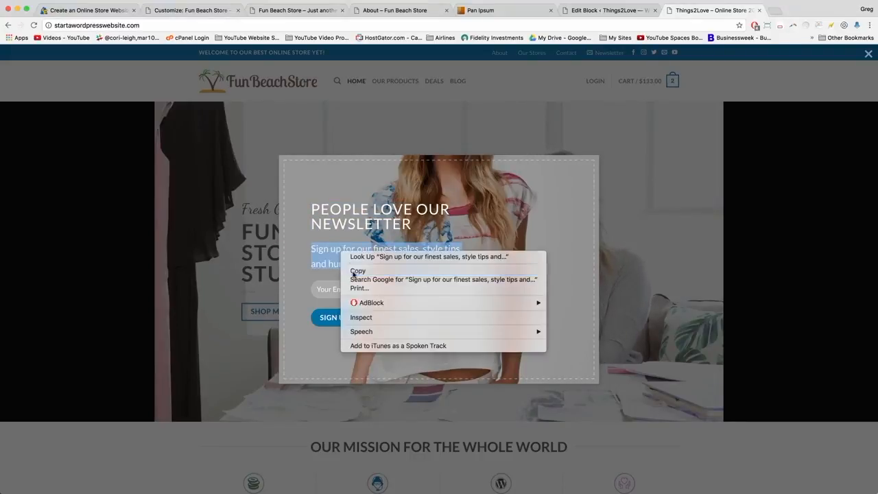
pyautogui.click(353, 270)
pyautogui.click(197, 10)
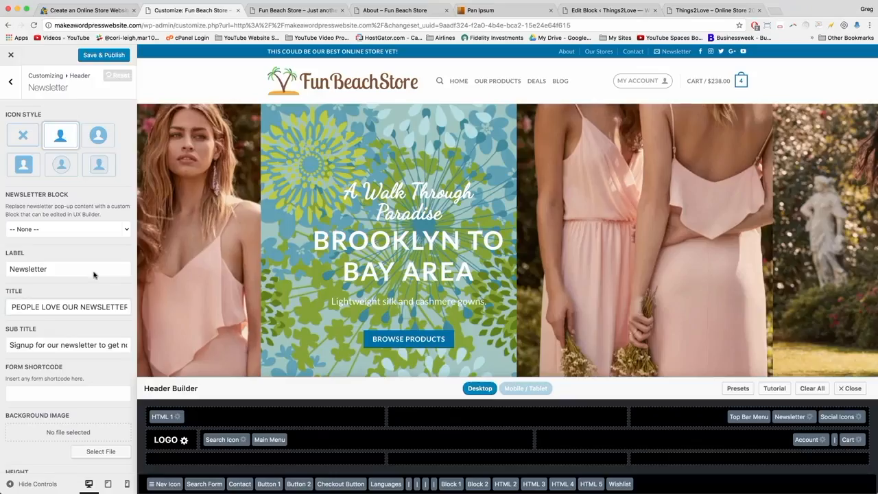
pyautogui.tripleClick(32, 344)
pyautogui.rightClick(38, 345)
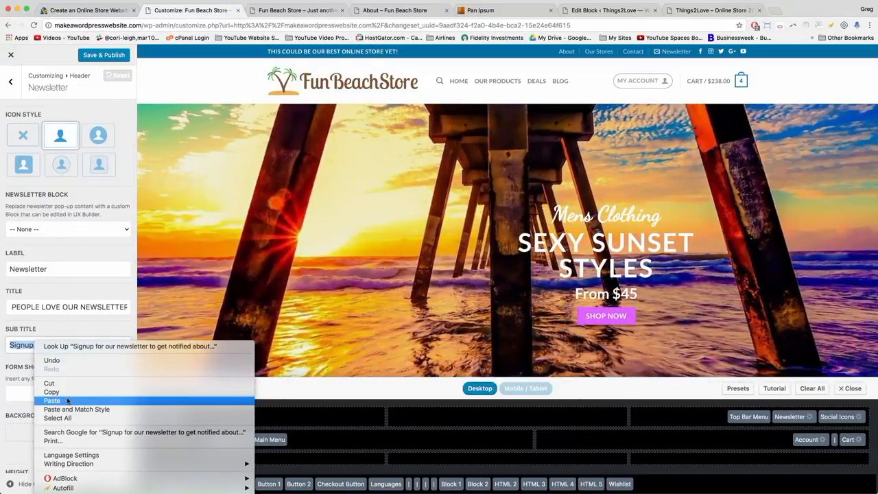
pyautogui.click(67, 400)
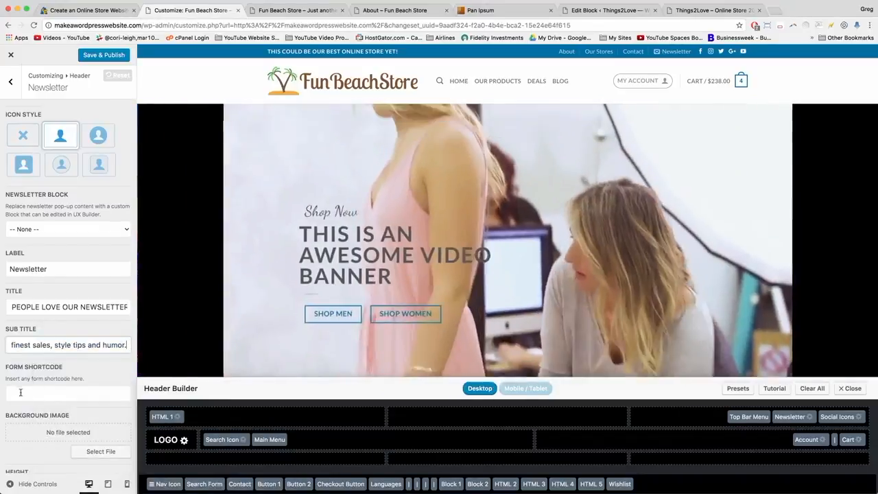
pyautogui.click(20, 392)
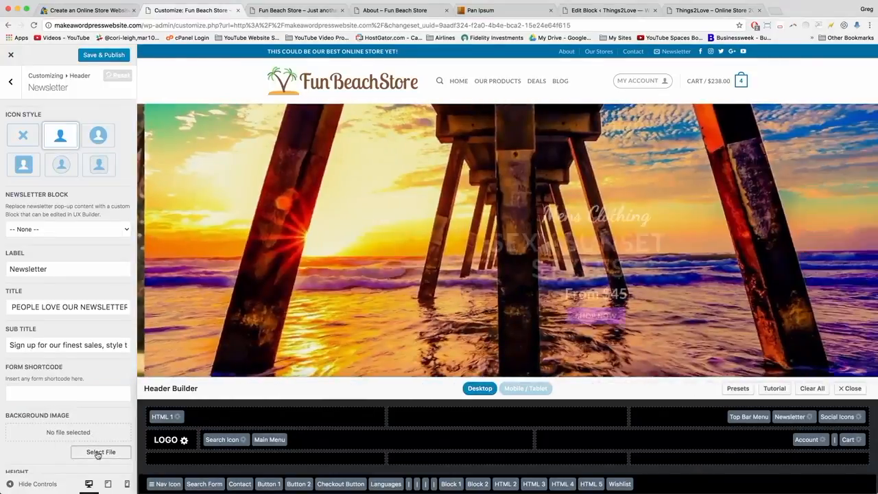
# Set model-1 as the newsletter popup background image and publish the header changes.
pyautogui.click(98, 453)
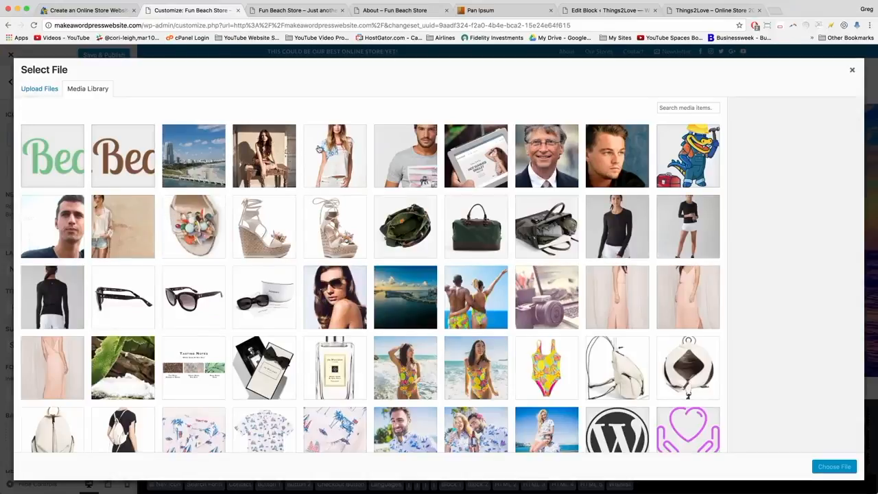
pyautogui.click(319, 149)
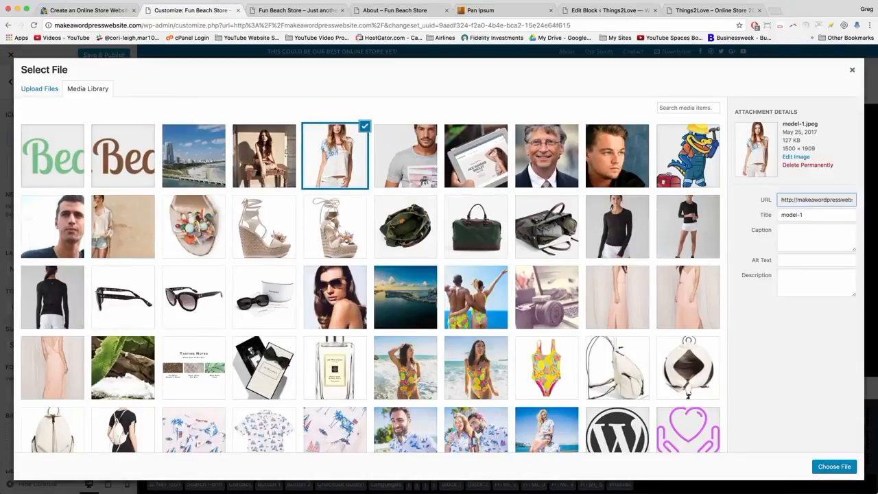
pyautogui.click(826, 467)
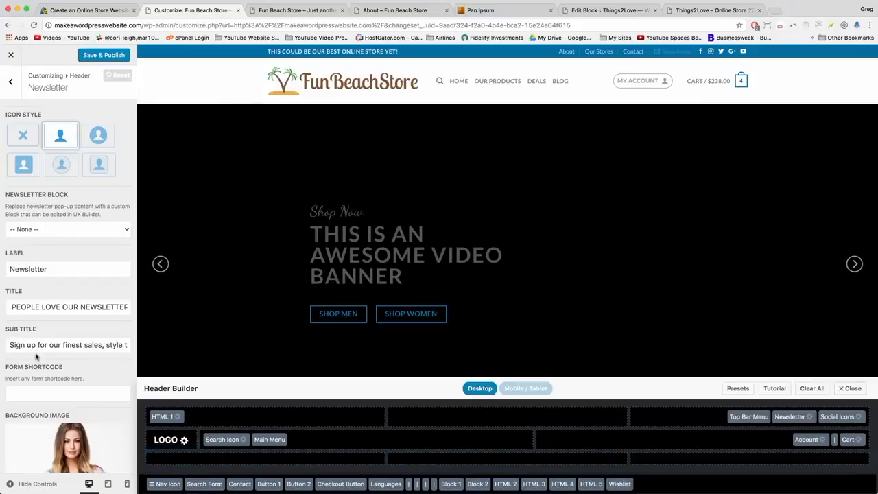
pyautogui.scroll(-3, 31, 352)
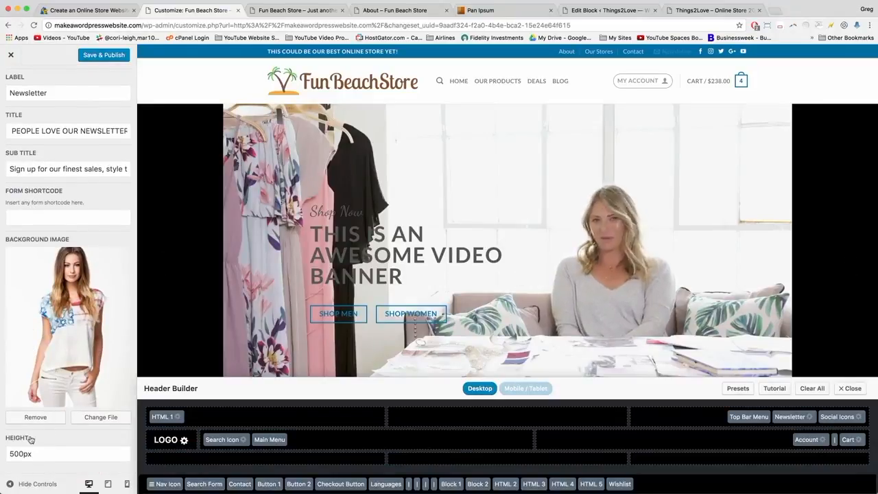
pyautogui.scroll(5, 31, 343)
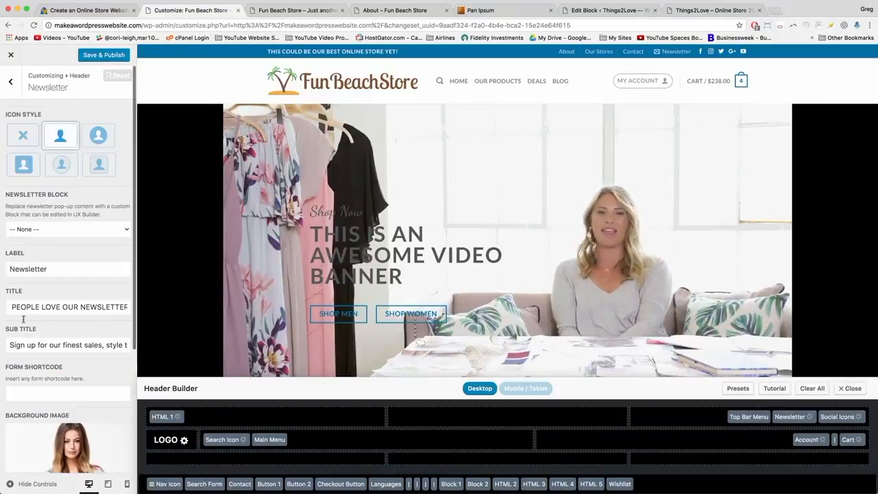
pyautogui.click(100, 55)
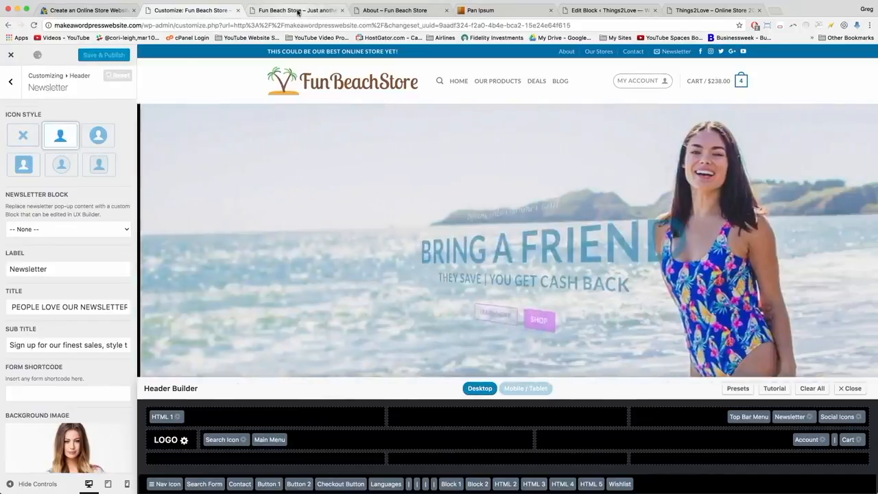
pyautogui.click(299, 12)
# Reload the store homepage and submit a test newsletter signup with the author's e-mail address.
pyautogui.click(251, 27)
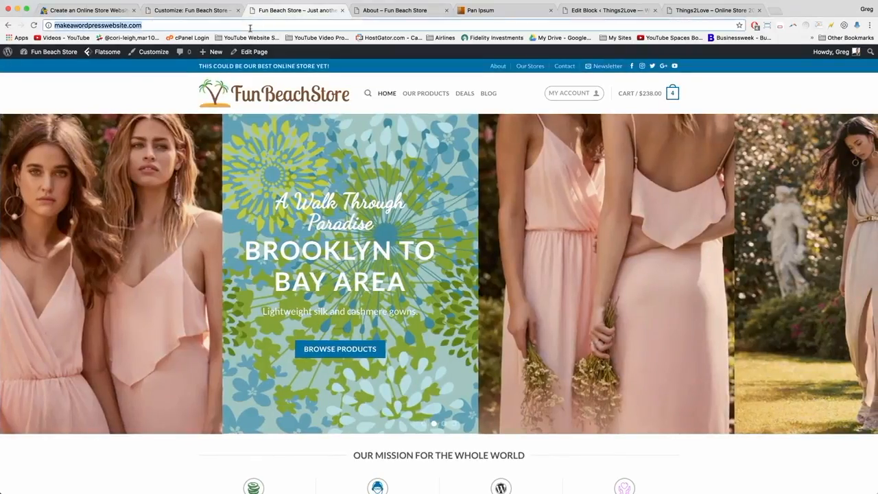
pyautogui.click(33, 25)
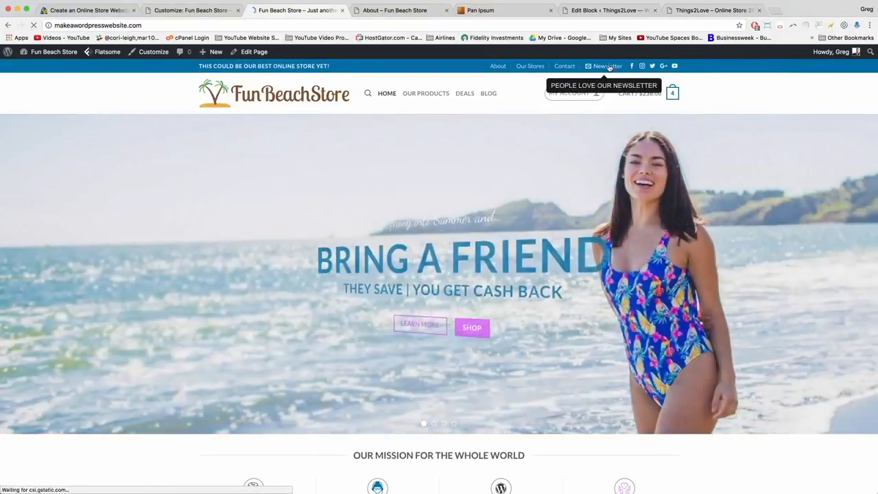
pyautogui.click(608, 68)
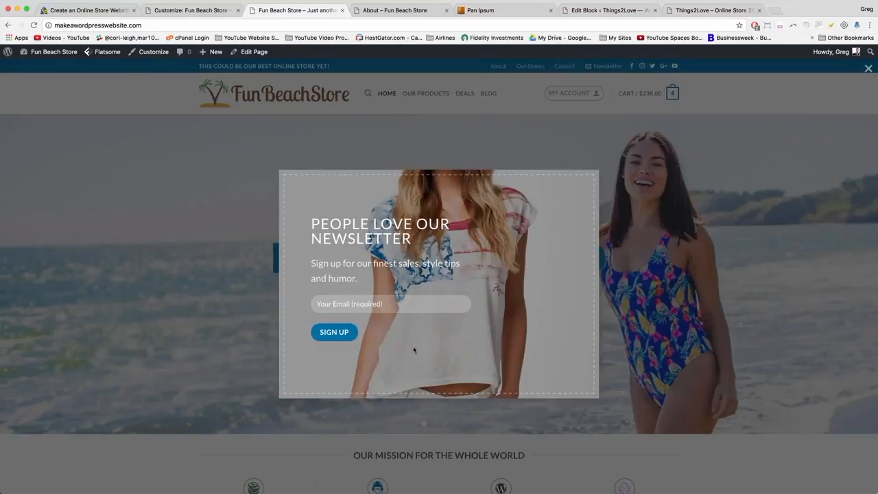
pyautogui.click(321, 307)
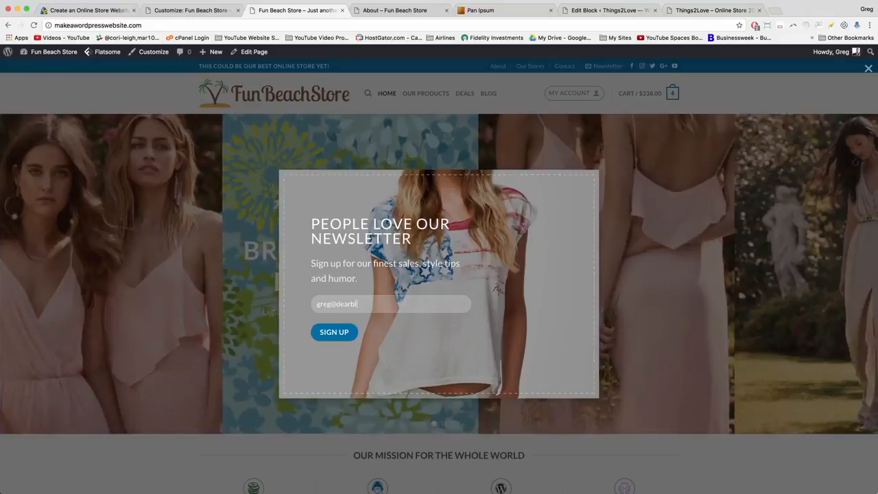
pyautogui.click(333, 333)
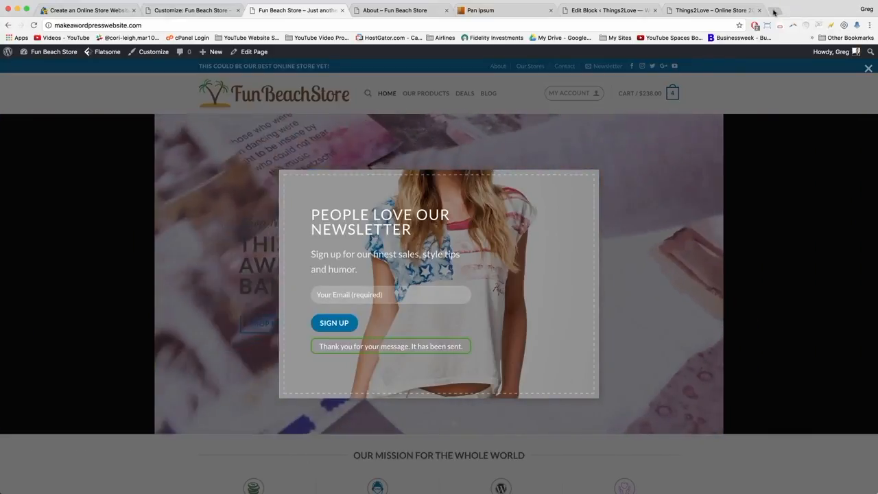
# Load gmail.com in a new browser tab.
pyautogui.press('super+t')
pyautogui.write('m')
pyautogui.press('BackSpace')
pyautogui.write('gm')
pyautogui.press('Return')
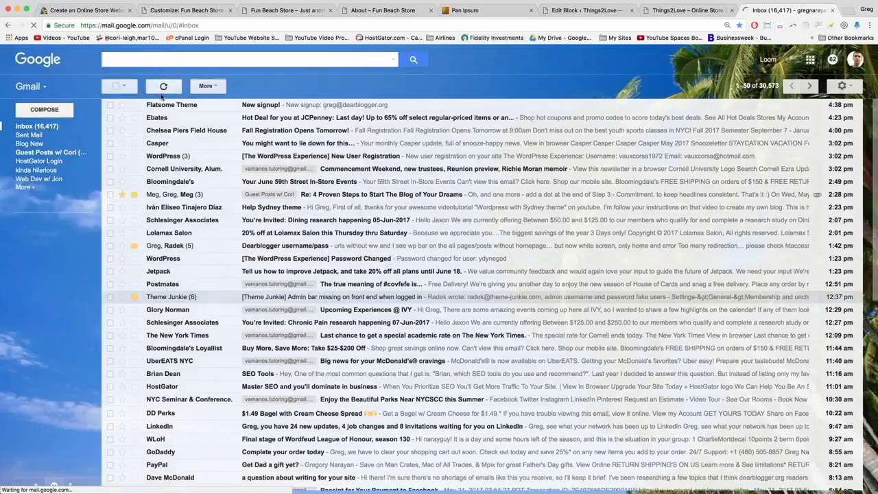
# Read the Flatsome Theme 'New signup!' e-mail in Gmail, then go back to the Fun Beach Store tab.
pyautogui.click(265, 107)
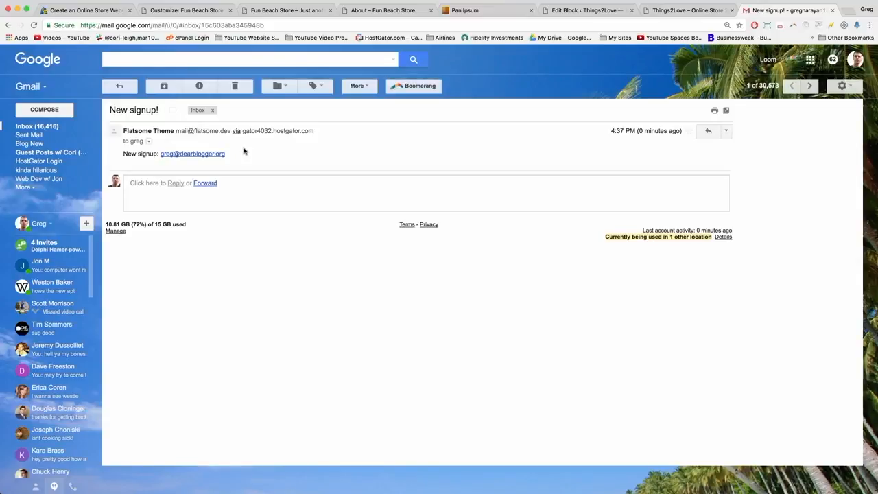
pyautogui.click(281, 10)
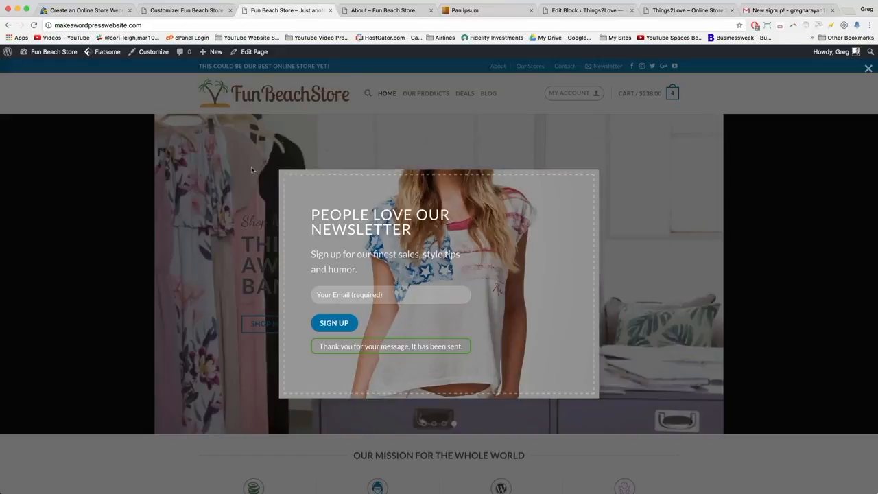
# Dismiss the newsletter popup, reload the homepage via the logo, and scroll to the Best Selling, Top Rated, Latest and Cart lists.
pyautogui.click(210, 197)
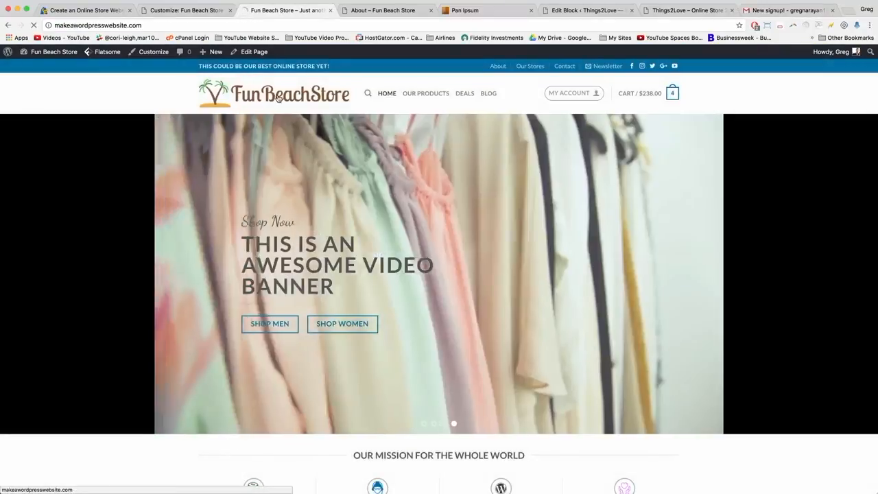
pyautogui.click(278, 98)
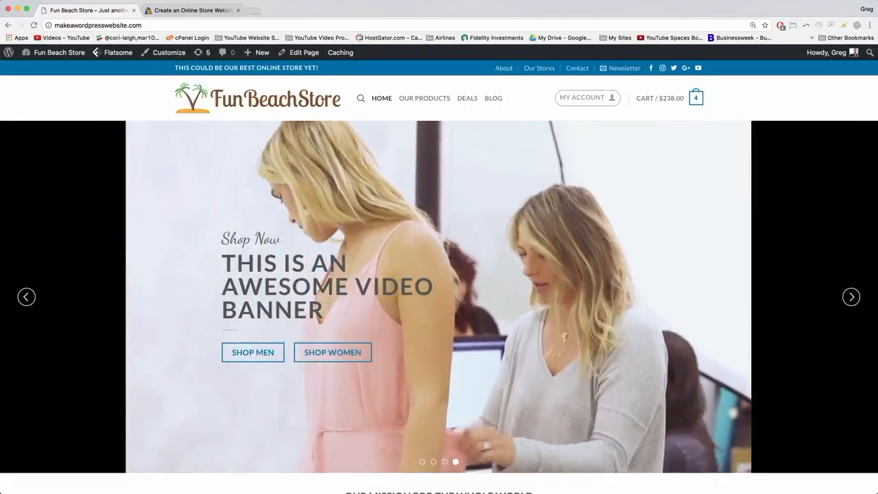
pyautogui.scroll(-10, 143, 255)
pyautogui.scroll(-15, 163, 287)
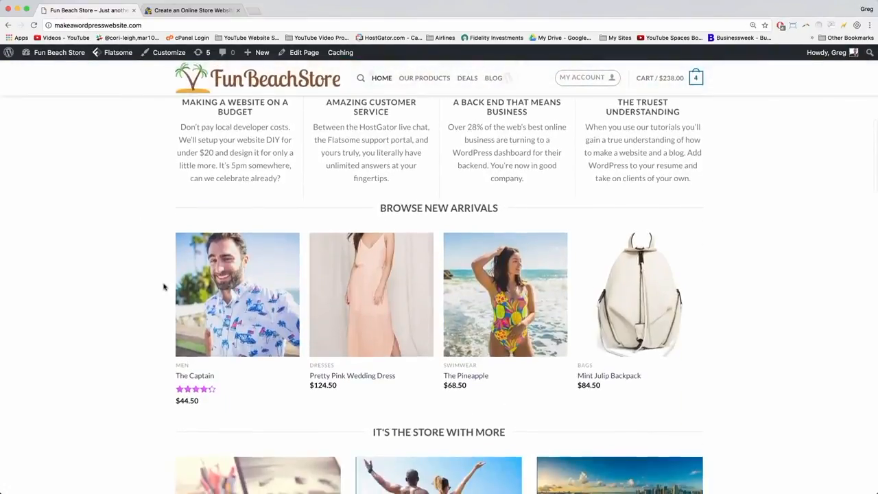
pyautogui.scroll(-15, 164, 287)
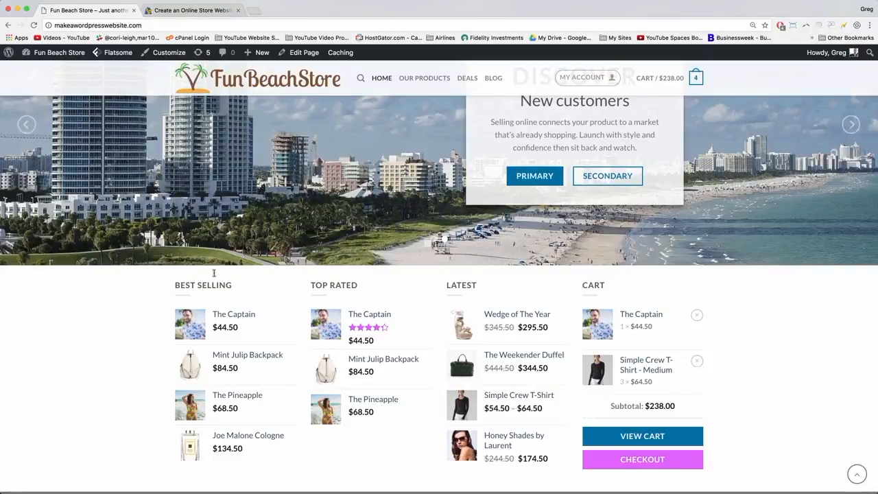
pyautogui.click(203, 10)
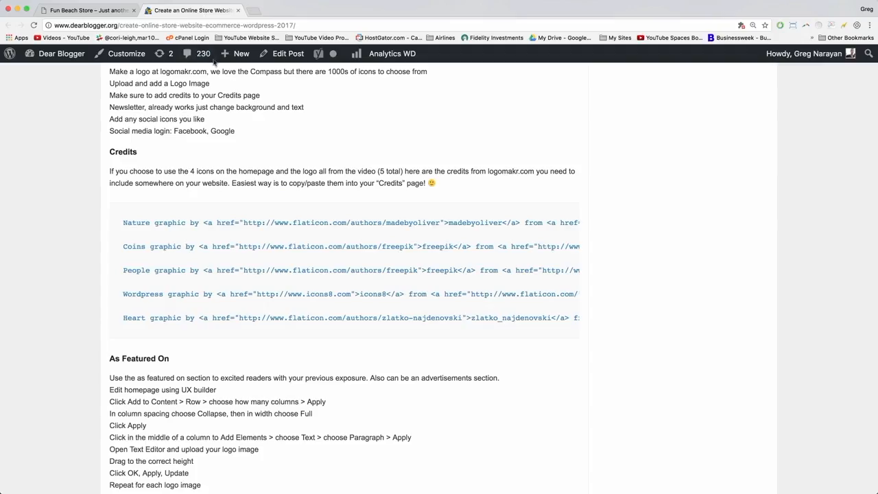
pyautogui.scroll(-1, 126, 291)
pyautogui.scroll(-1, 126, 291)
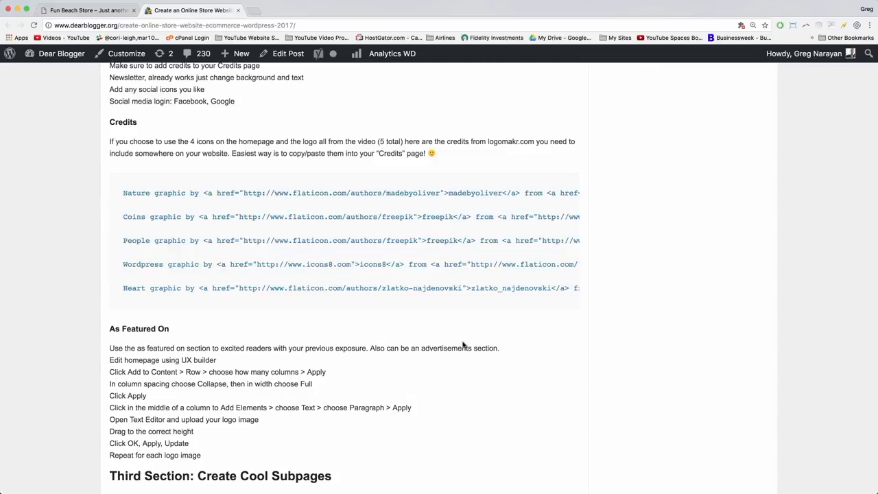
pyautogui.click(88, 11)
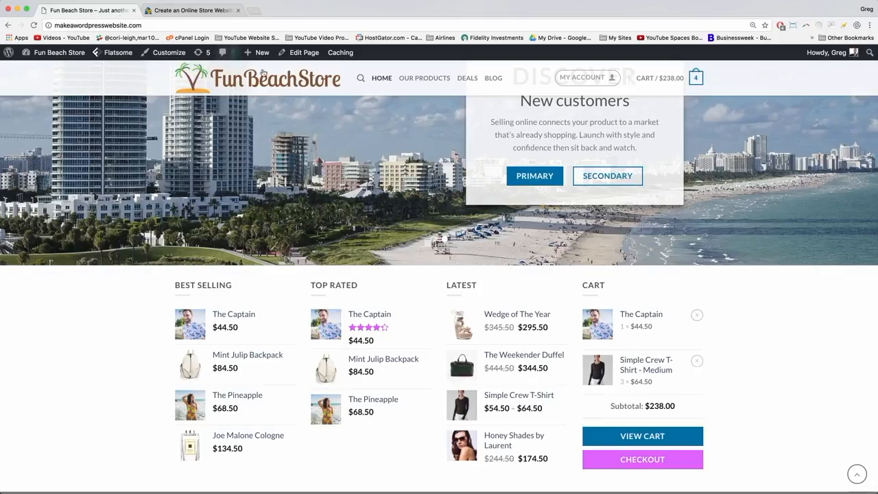
# Open the homepage in UX Builder and add a new 4-column row.
pyautogui.moveTo(304, 55)
pyautogui.click(307, 71)
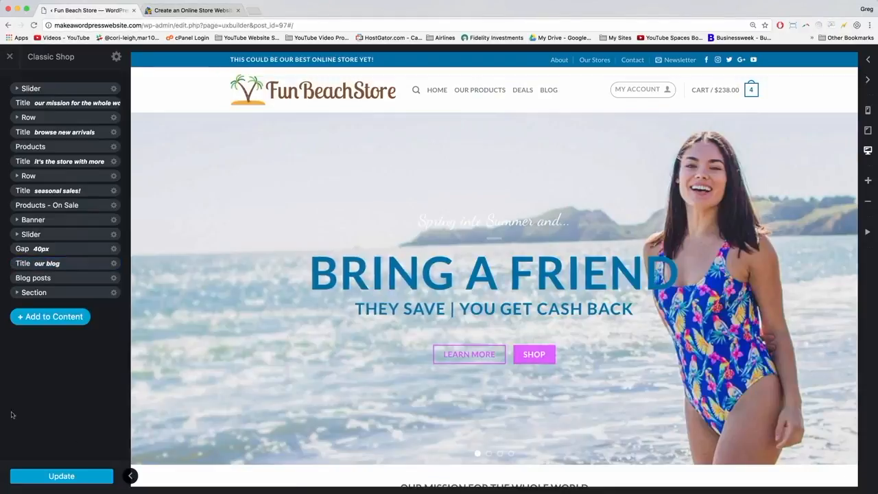
pyautogui.click(64, 317)
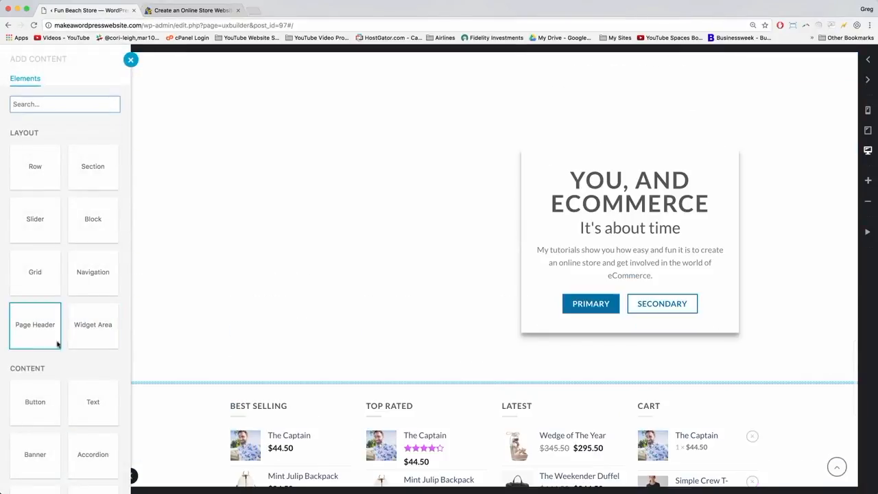
pyautogui.click(34, 176)
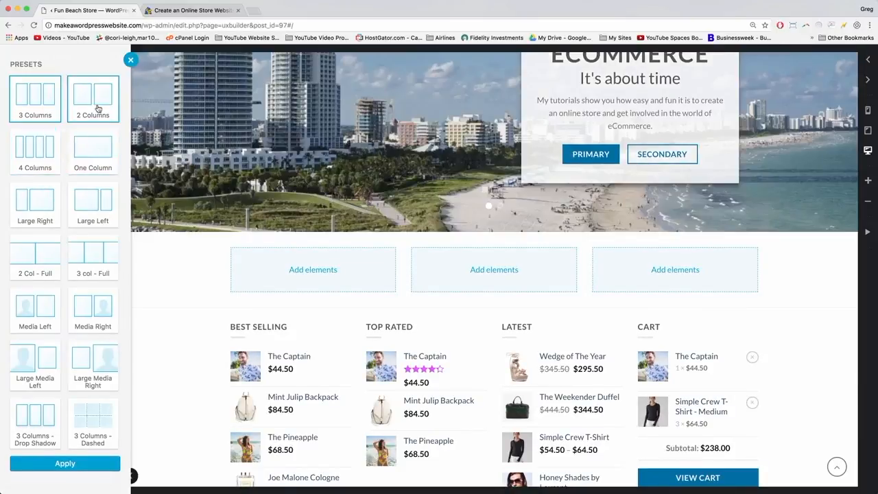
pyautogui.click(41, 165)
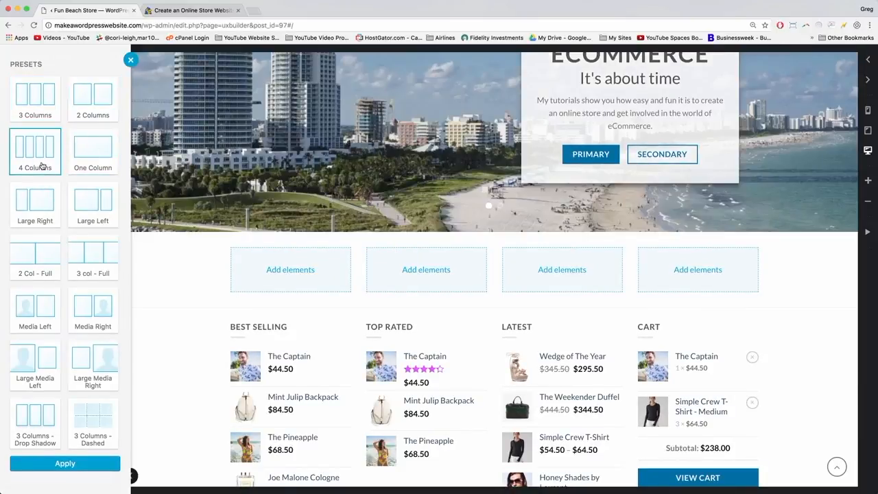
pyautogui.click(72, 466)
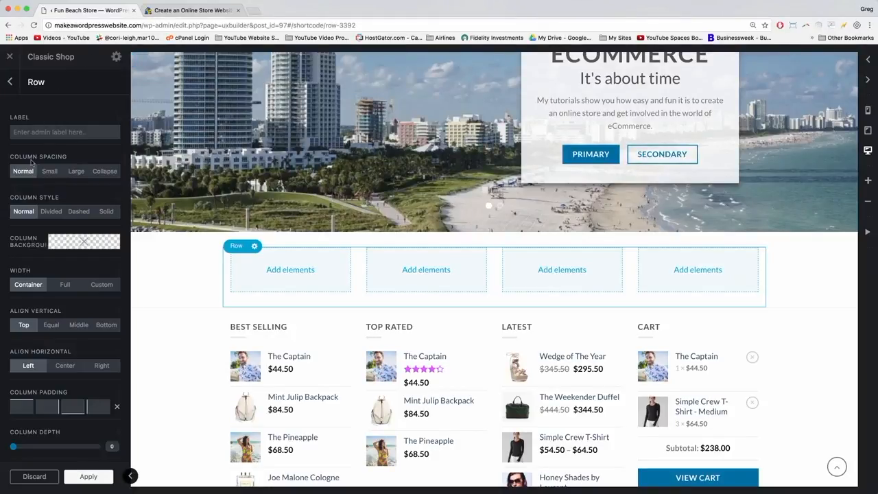
# Set the new row's column spacing to Collapse and its width to Full.
pyautogui.click(105, 170)
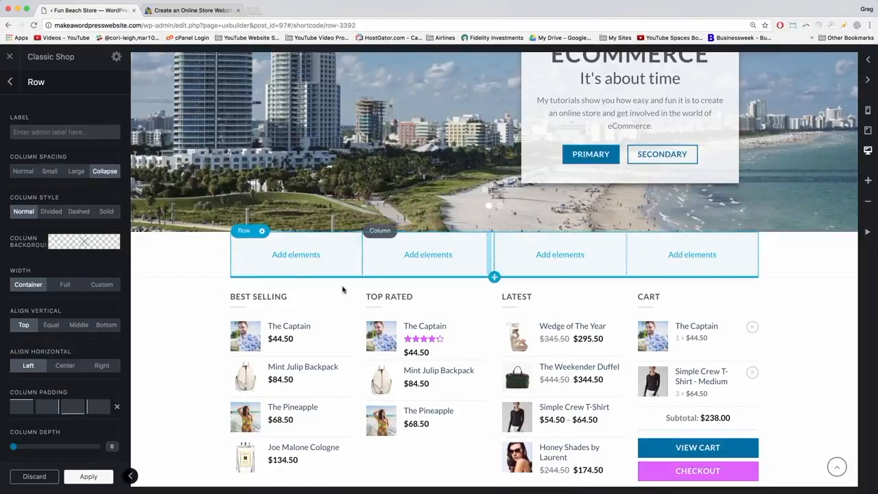
pyautogui.scroll(-1, 92, 252)
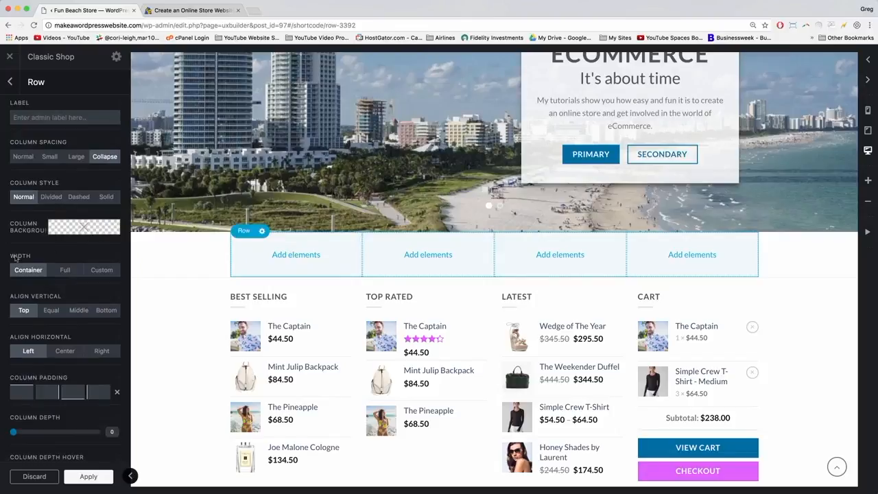
pyautogui.click(66, 273)
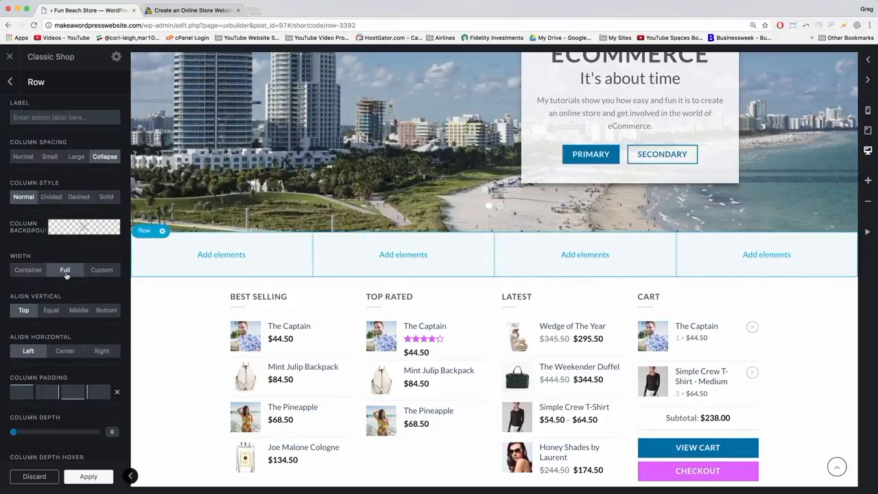
pyautogui.click(91, 479)
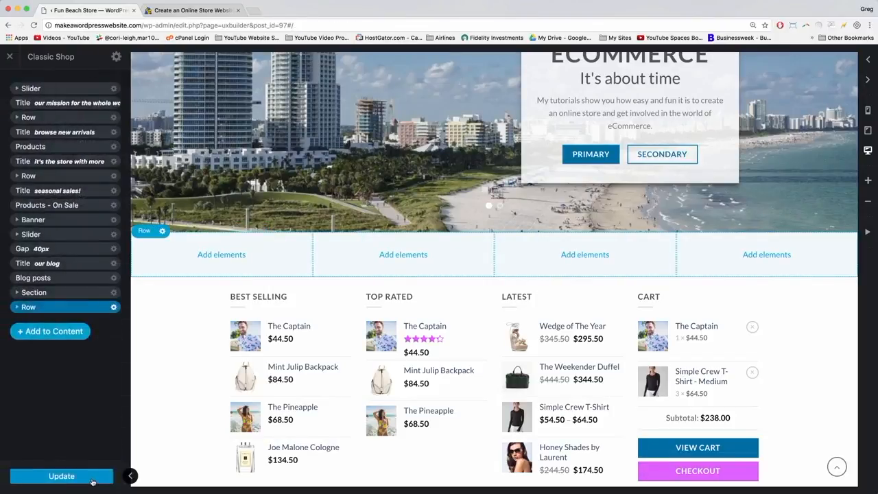
# Save the page, then duplicate the 'our blog' title and move the copy above the empty row.
pyautogui.click(79, 478)
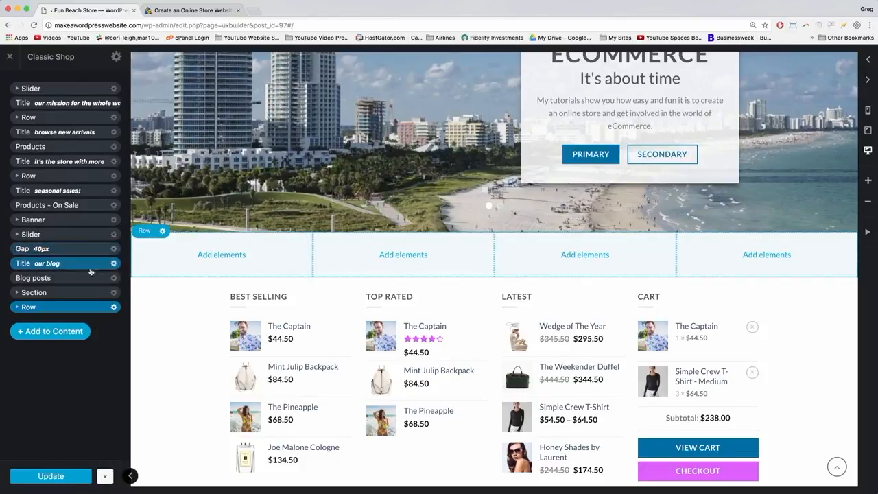
pyautogui.click(113, 264)
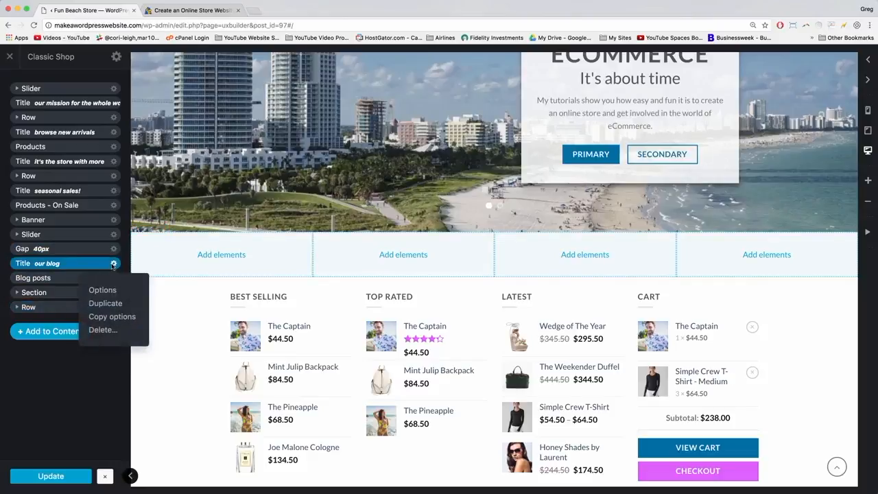
pyautogui.click(103, 304)
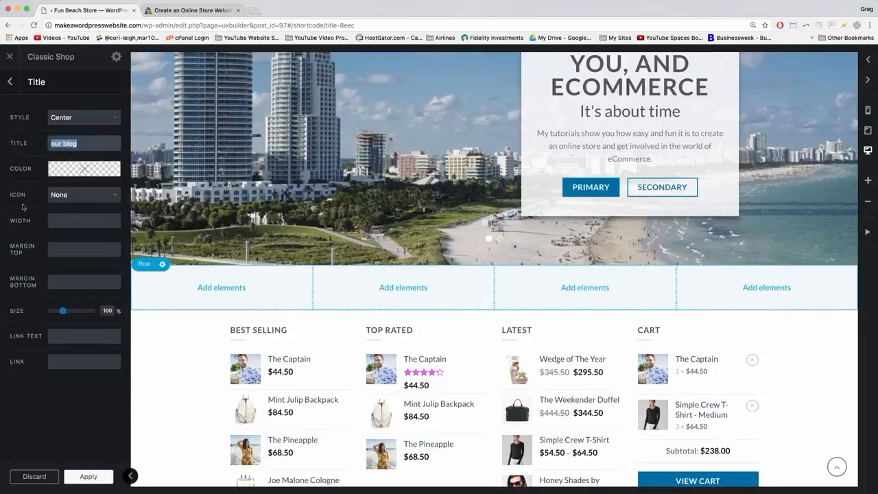
pyautogui.click(91, 479)
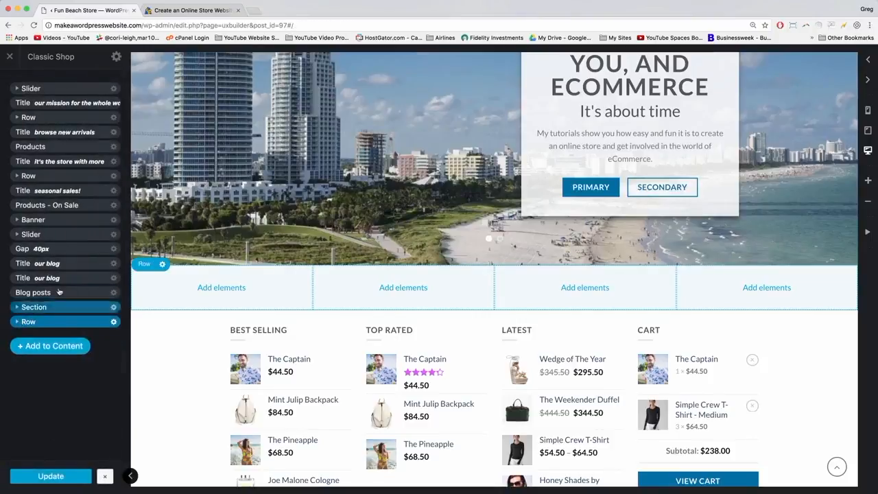
pyautogui.moveTo(50, 277); pyautogui.dragTo(44, 312)
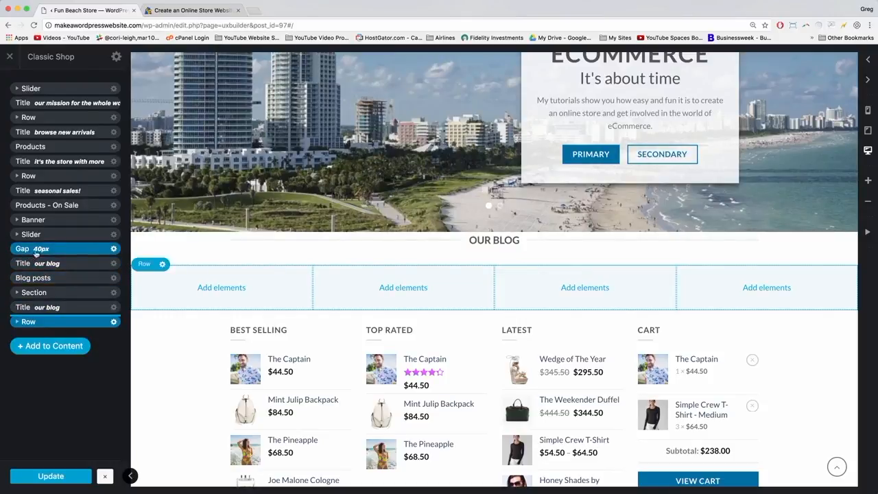
# Duplicate the 40px gap and move the copy down above the new title.
pyautogui.click(114, 251)
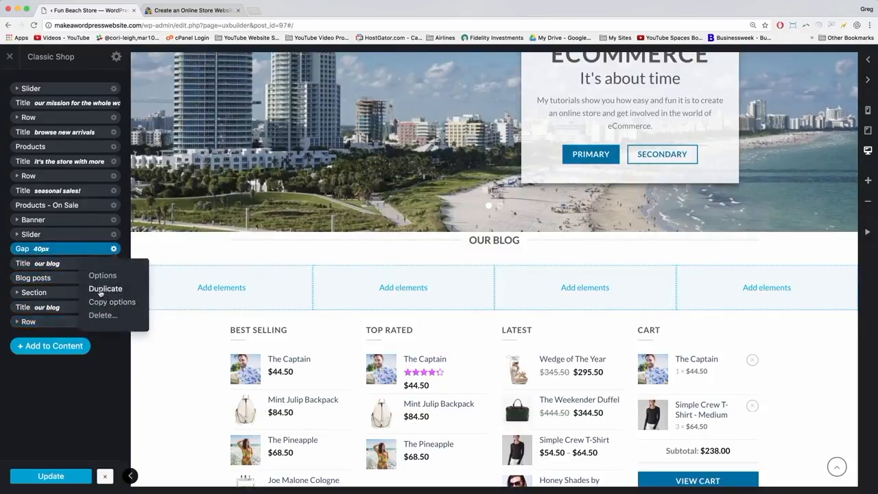
pyautogui.click(97, 275)
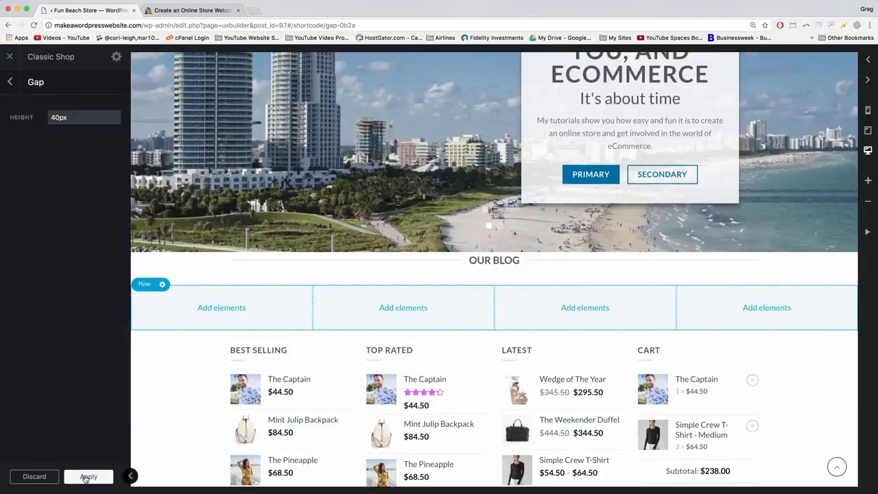
pyautogui.click(87, 477)
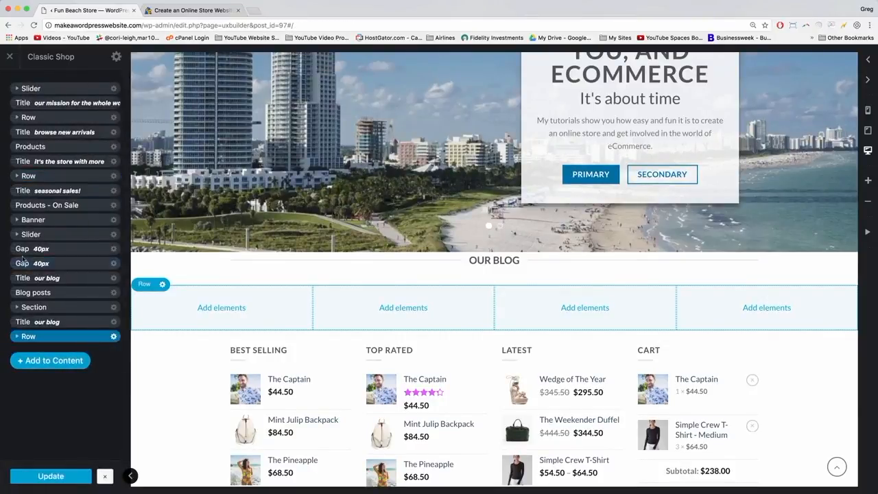
pyautogui.moveTo(37, 264); pyautogui.dragTo(38, 314)
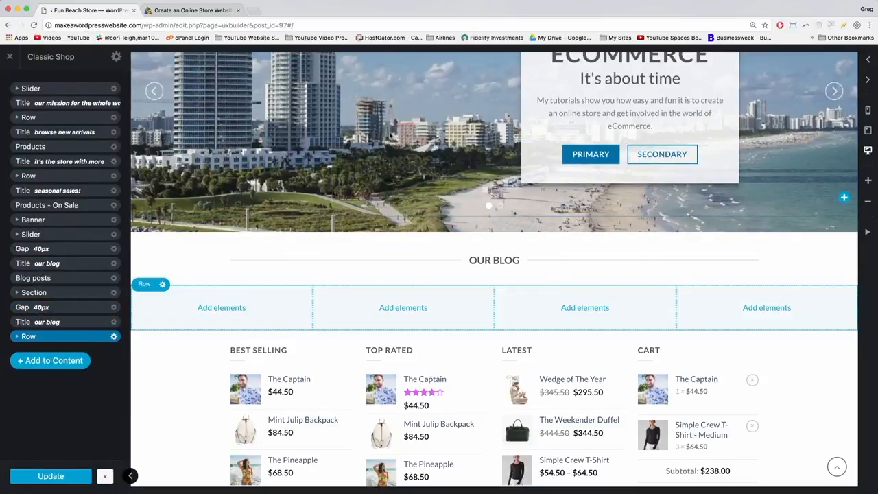
pyautogui.click(492, 255)
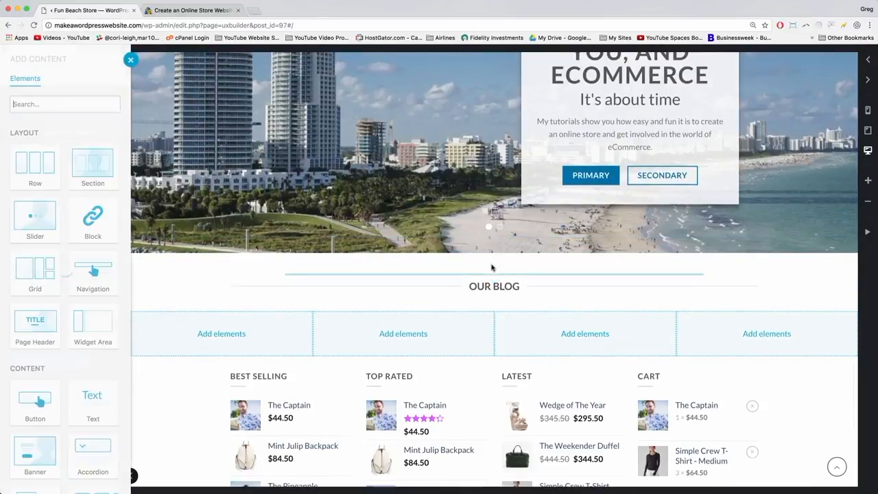
pyautogui.click(130, 60)
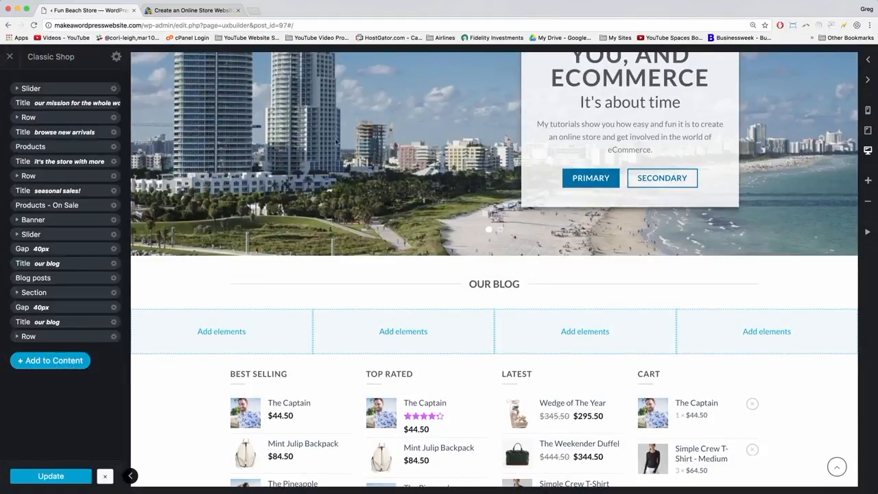
# Change the copied heading text to 'as featured on', save the page, and start adding to the first column.
pyautogui.click(494, 283)
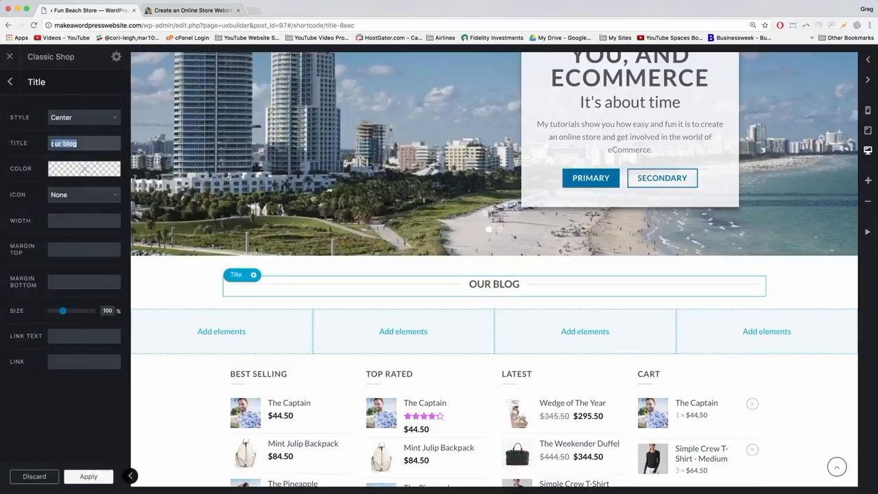
pyautogui.write('as featured on')
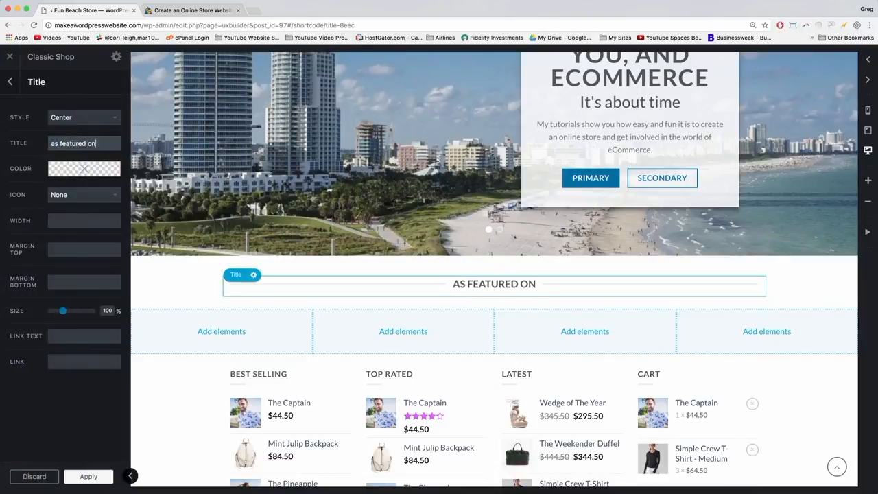
pyautogui.click(89, 476)
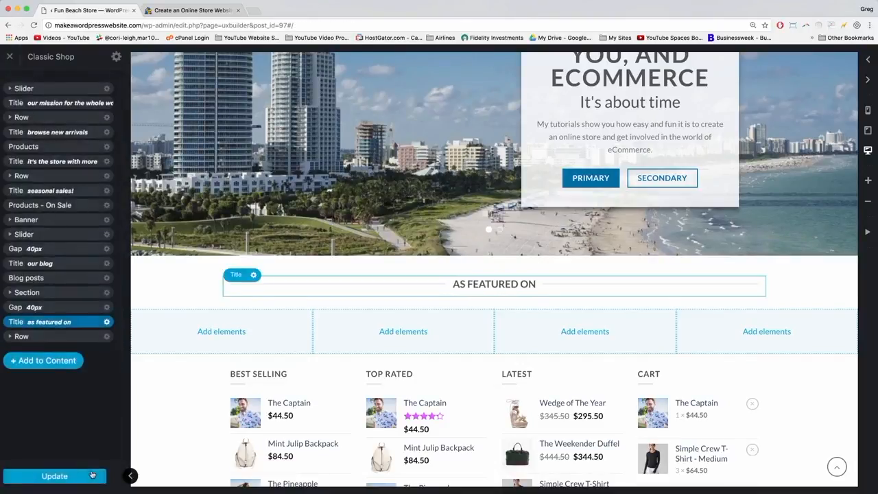
pyautogui.click(88, 475)
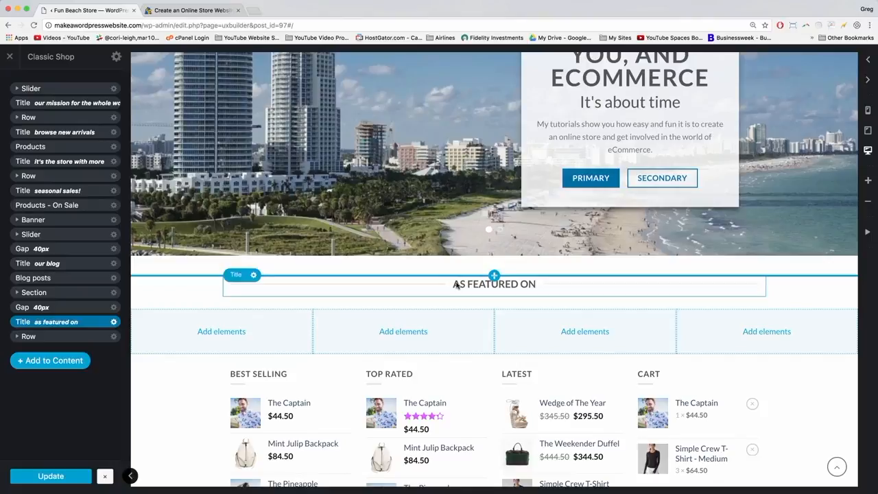
pyautogui.click(223, 333)
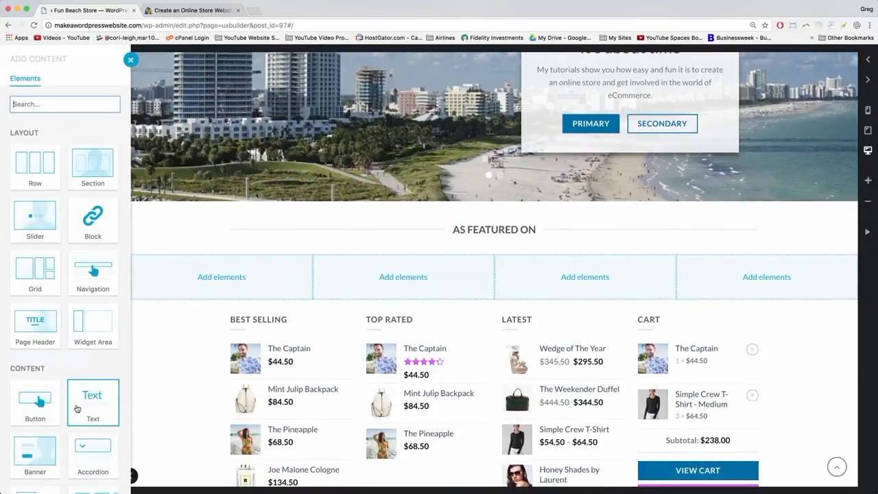
# Add a Paragraph-preset Text element to the first column and delete its Lorem ipsum placeholder.
pyautogui.scroll(-5, 92, 405)
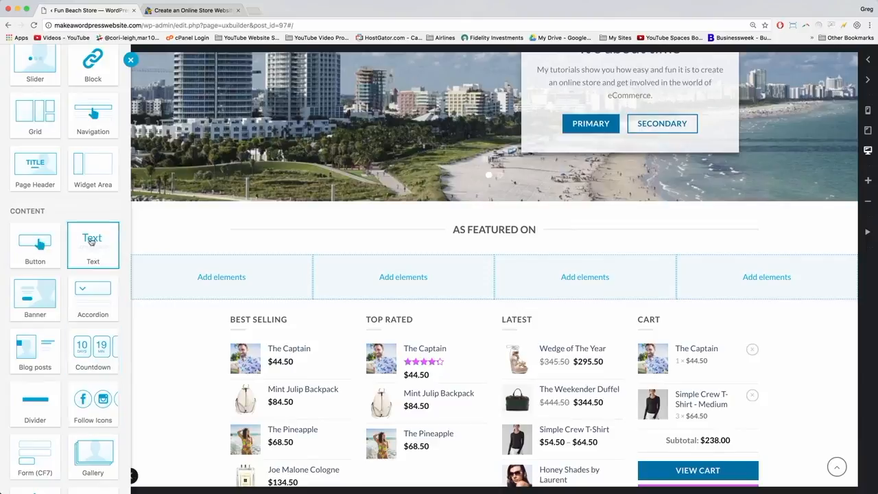
pyautogui.click(91, 245)
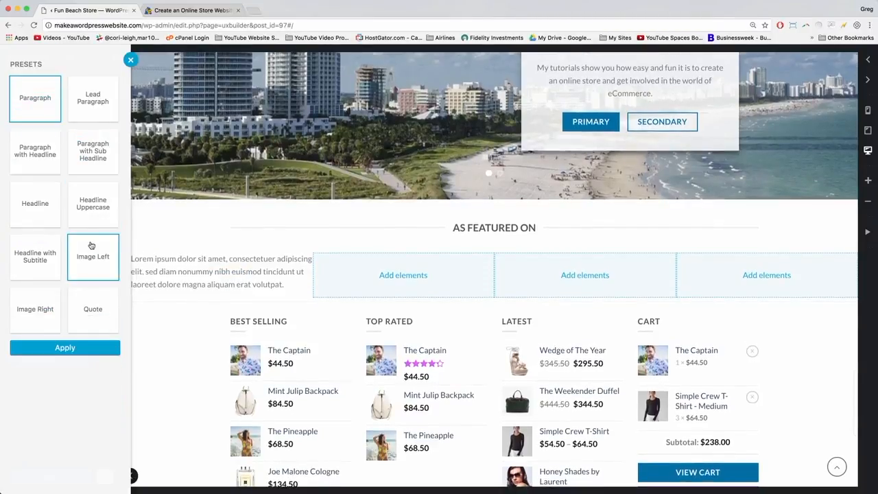
pyautogui.click(68, 351)
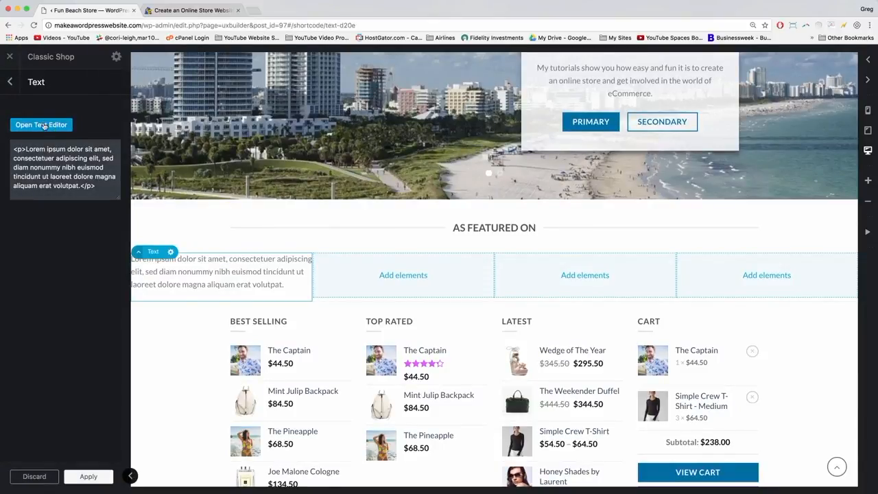
pyautogui.click(44, 125)
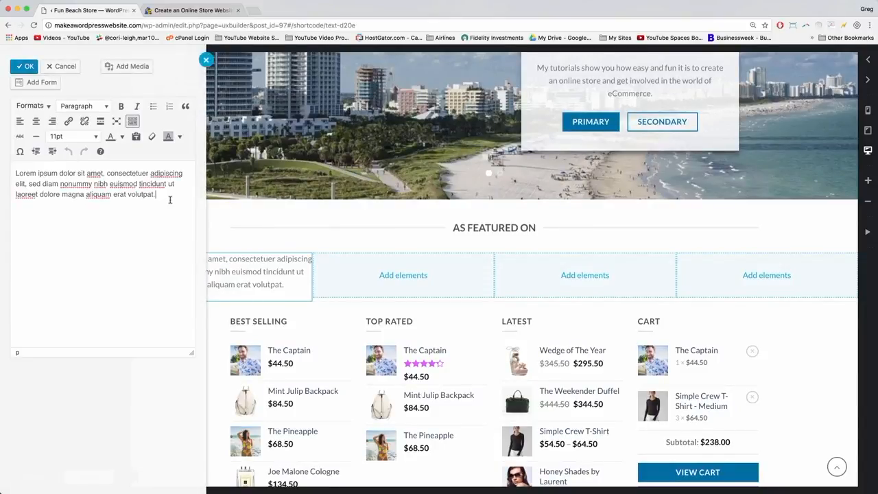
pyautogui.moveTo(155, 194); pyautogui.dragTo(9, 170)
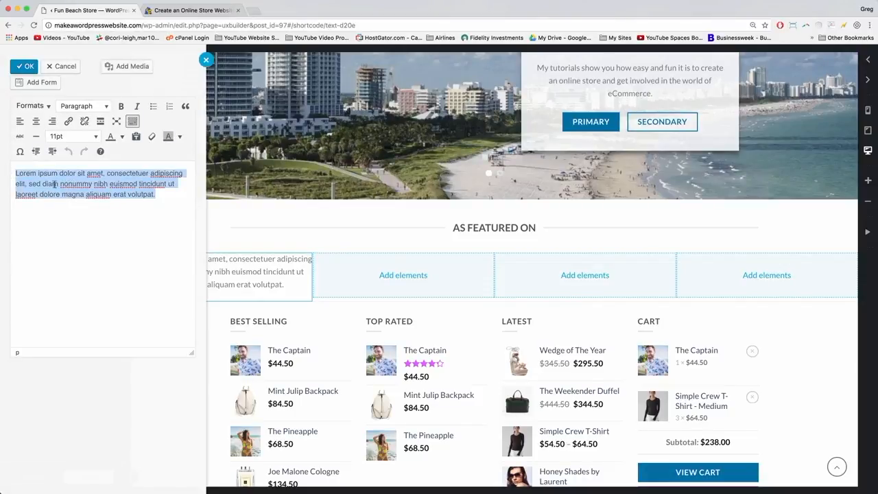
pyautogui.press('BackSpace')
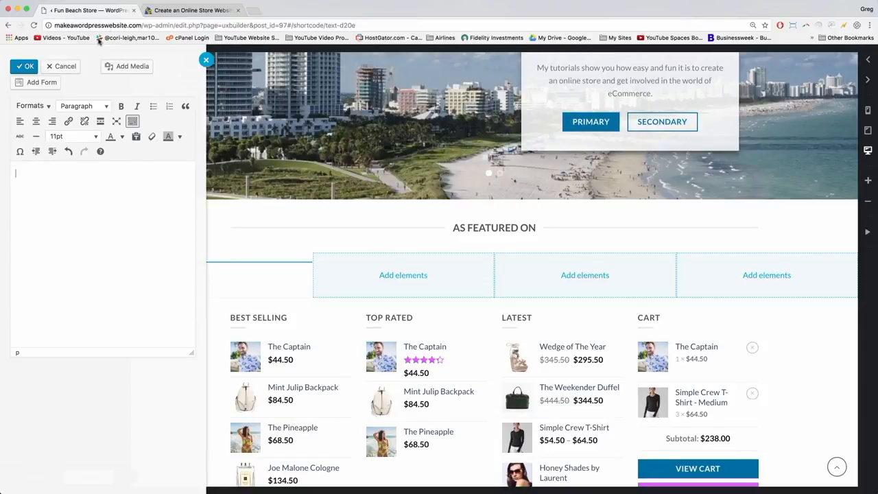
# Open the 'As Seen On Logos' e-mail in Gmail and save the hostgator-logo attachment to Downloads.
pyautogui.click(253, 11)
pyautogui.write('gmail.com')
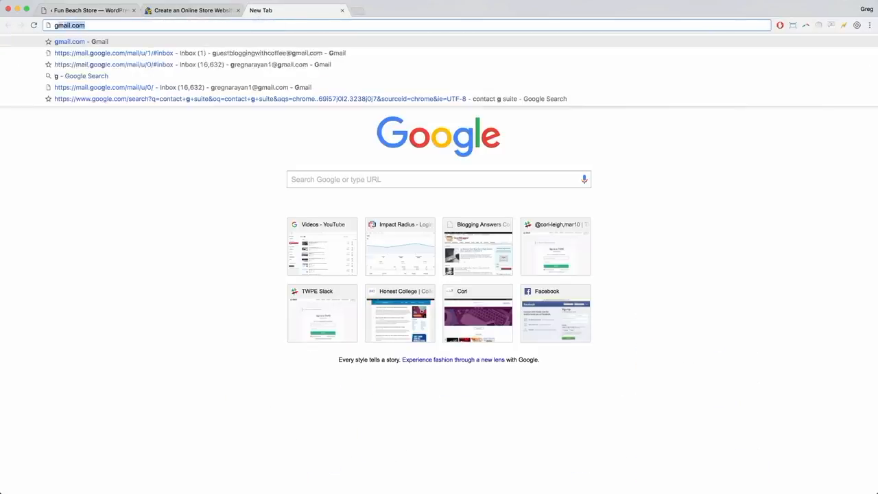
pyautogui.press('Return')
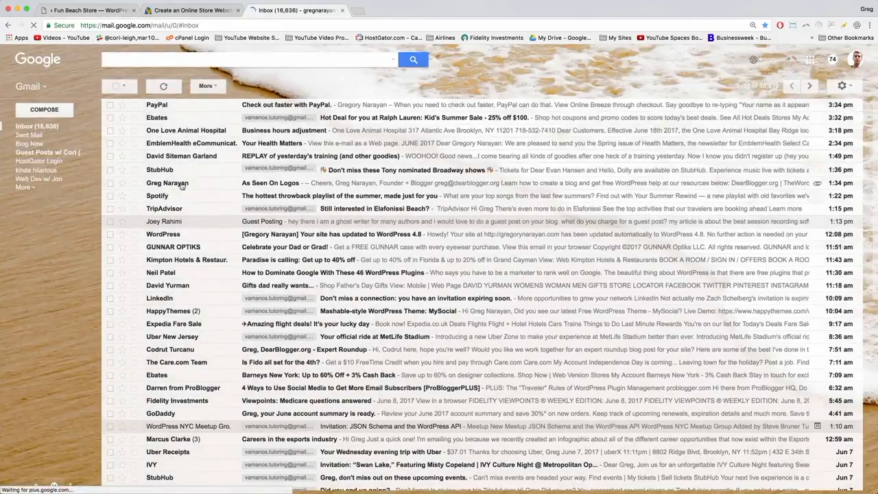
pyautogui.click(300, 185)
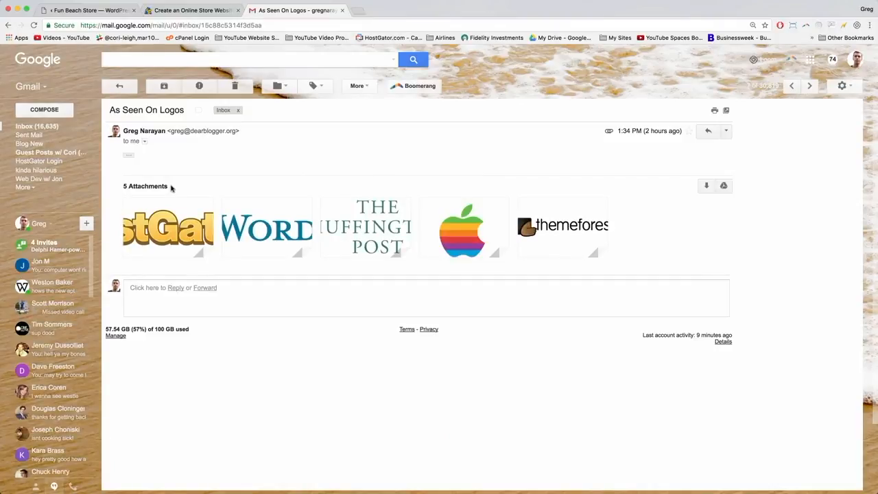
pyautogui.moveTo(171, 227)
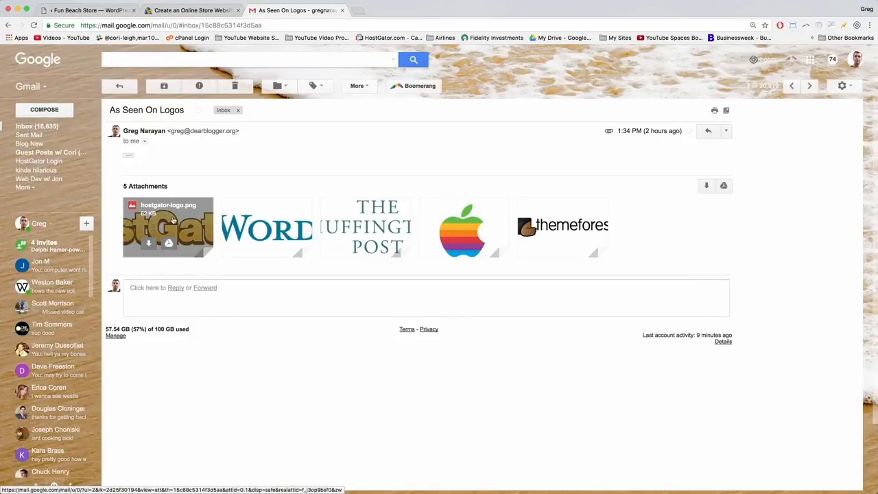
pyautogui.click(174, 220)
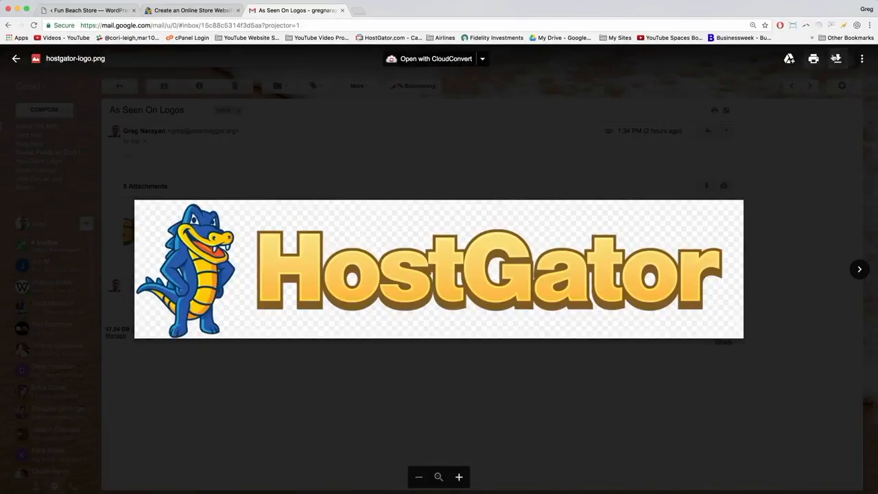
pyautogui.click(838, 61)
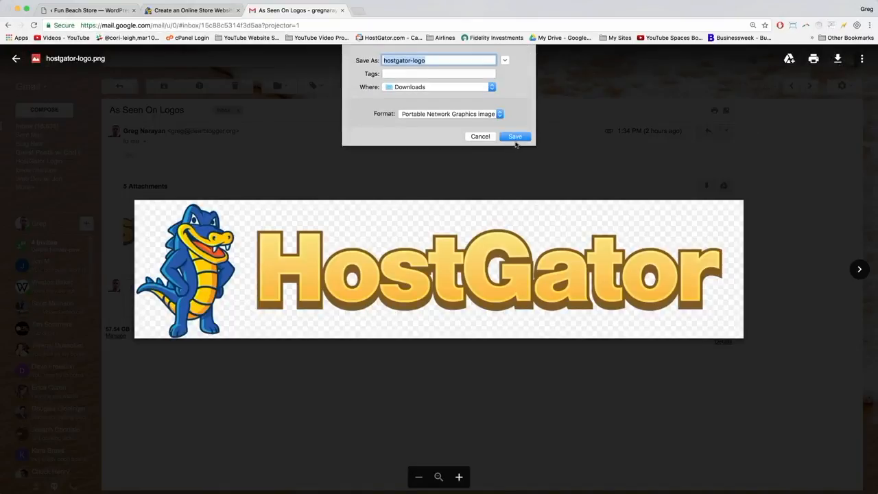
pyautogui.click(517, 140)
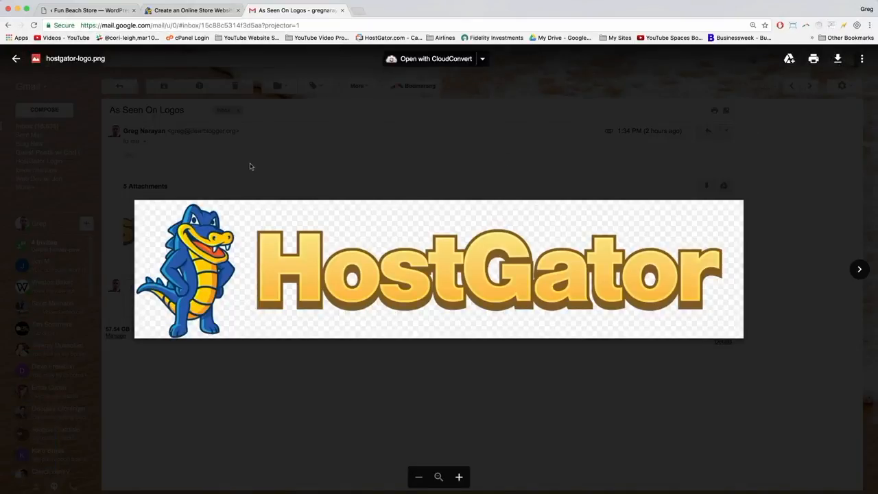
pyautogui.click(279, 167)
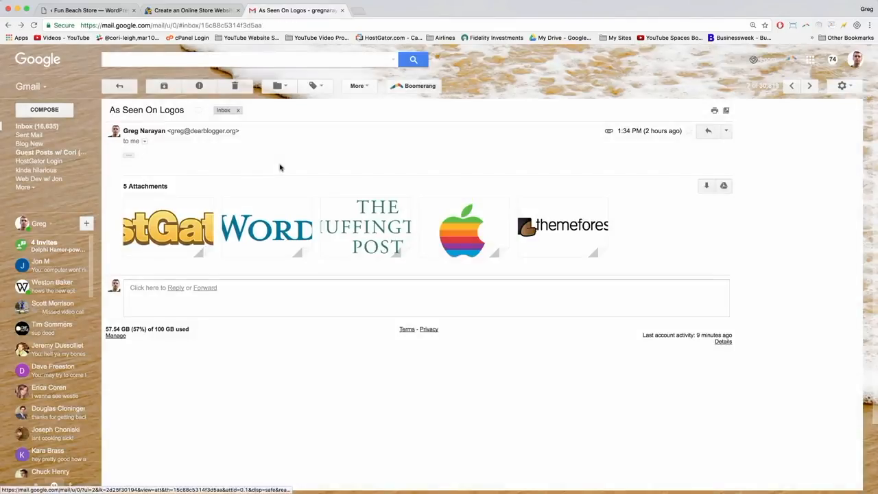
# Save the wordpress-logo attachment to Downloads as well.
pyautogui.click(263, 225)
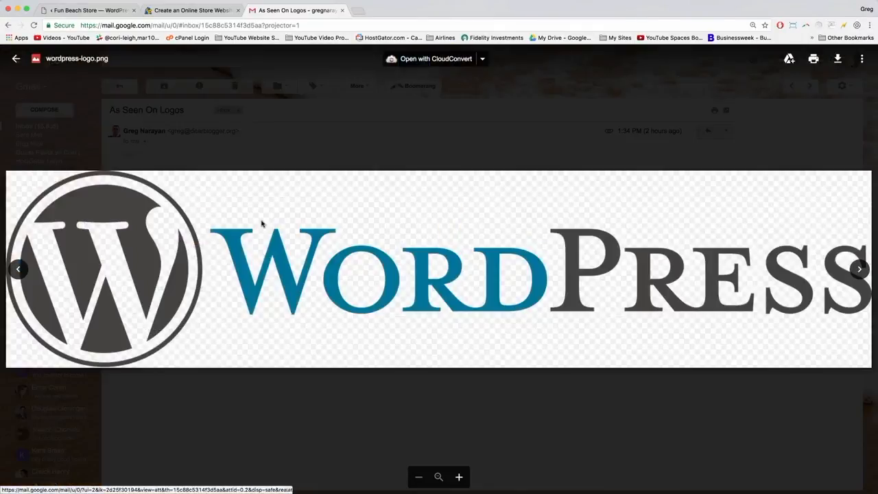
pyautogui.click(836, 59)
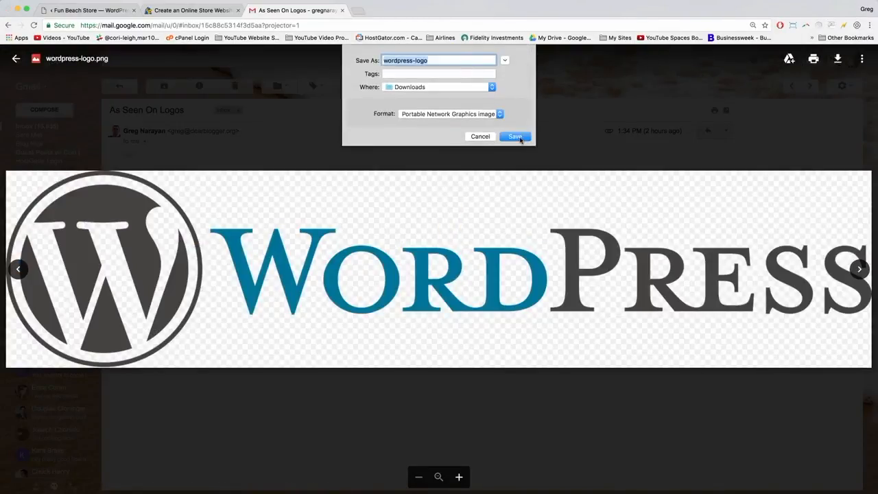
pyautogui.click(516, 137)
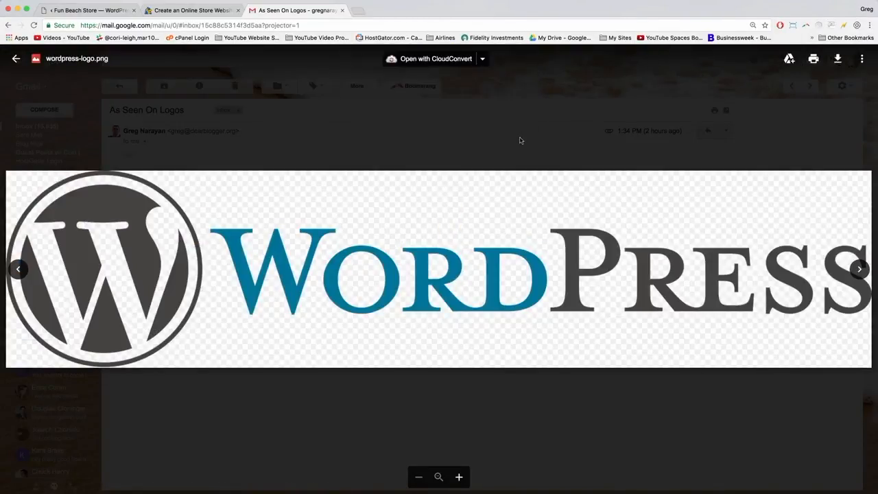
pyautogui.click(333, 139)
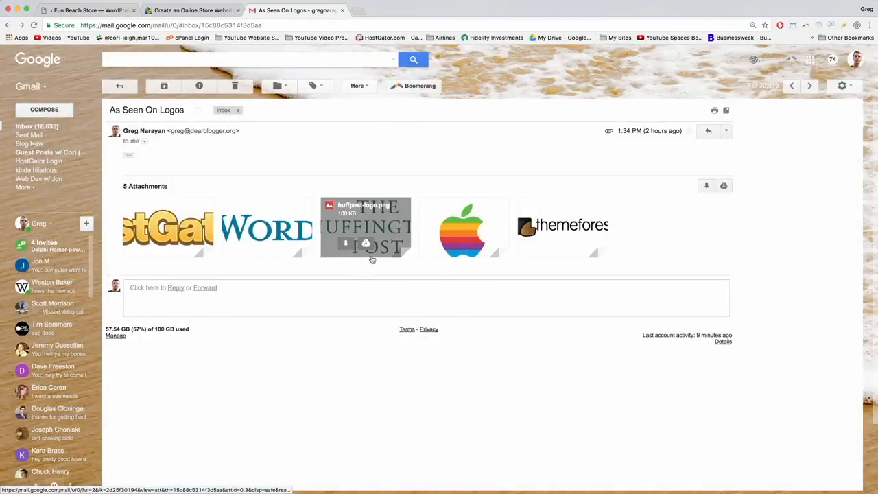
# Save the HuffPost and apple-color-logo attachments to Downloads.
pyautogui.click(365, 218)
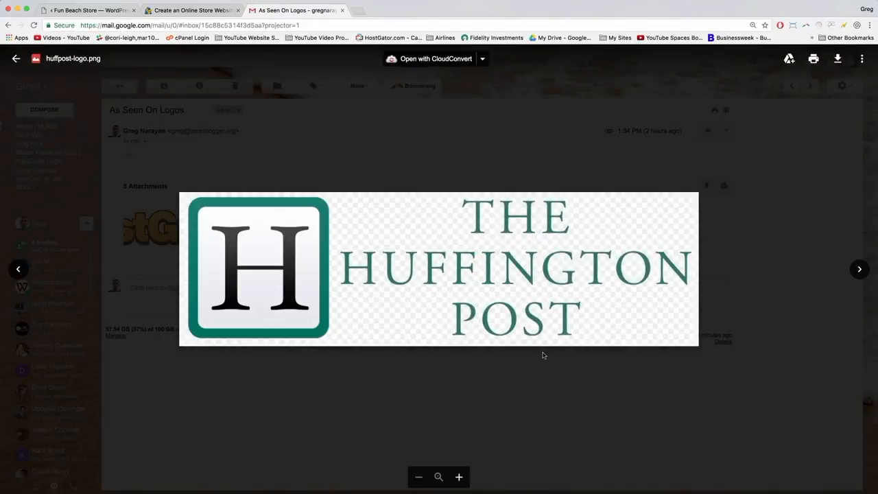
pyautogui.click(838, 58)
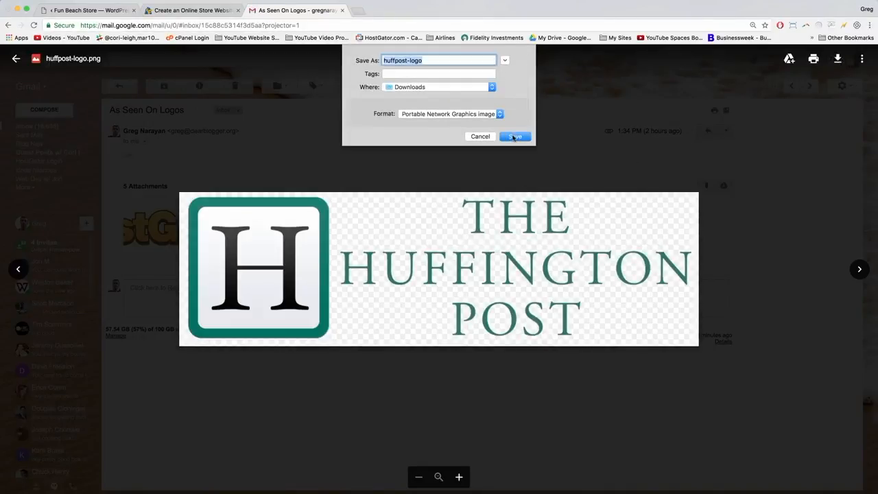
pyautogui.click(514, 136)
pyautogui.click(368, 161)
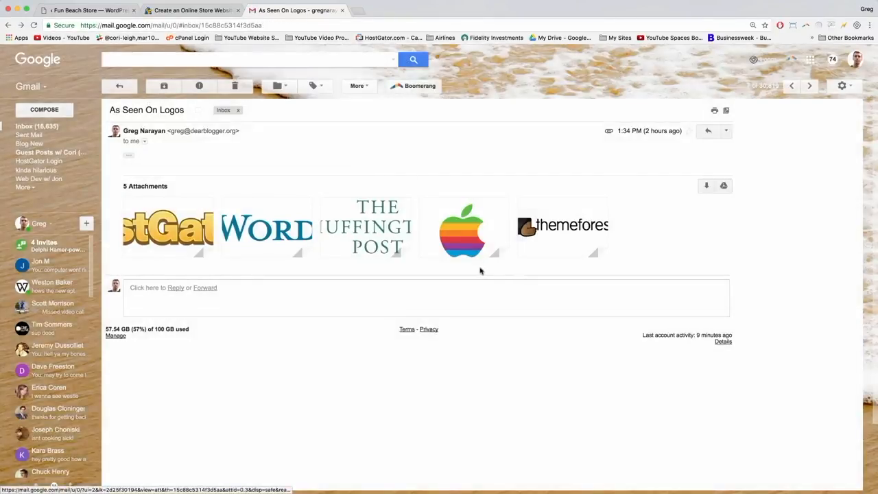
pyautogui.click(464, 216)
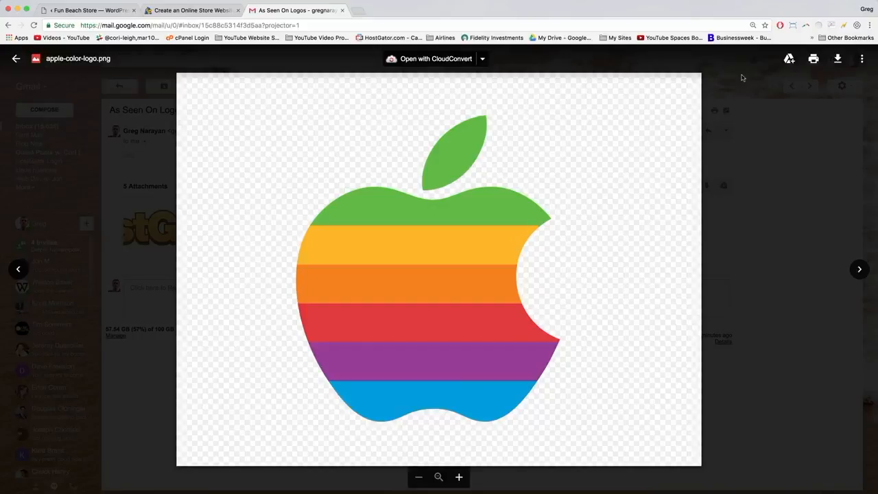
pyautogui.click(837, 61)
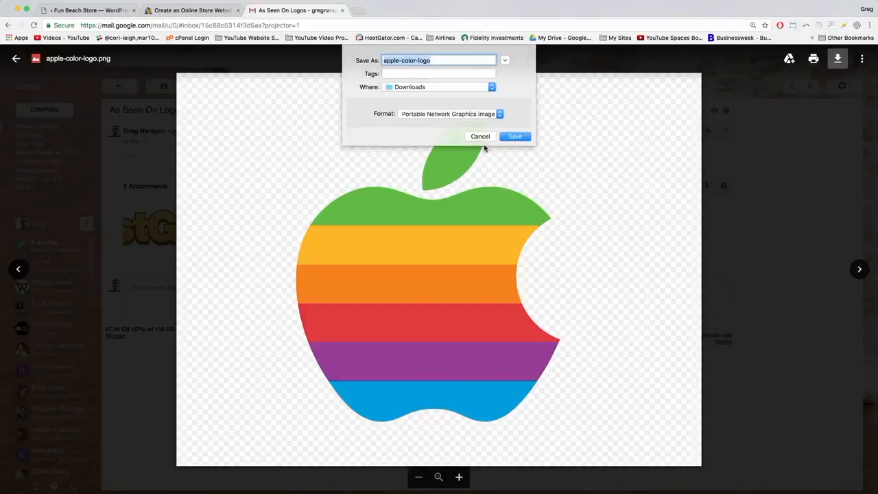
pyautogui.click(514, 137)
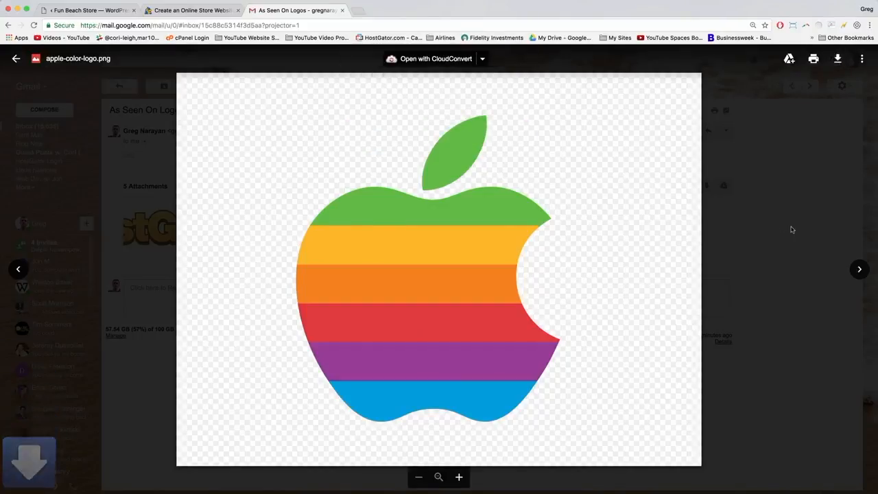
pyautogui.click(790, 229)
# Save the themeforest-transparent-logo attachment to Downloads, then leave Gmail.
pyautogui.click(556, 226)
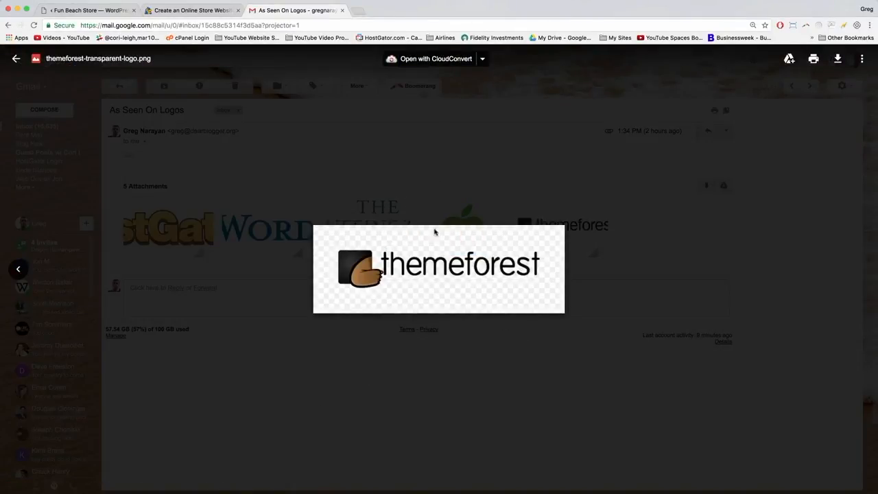
pyautogui.click(838, 58)
pyautogui.click(514, 137)
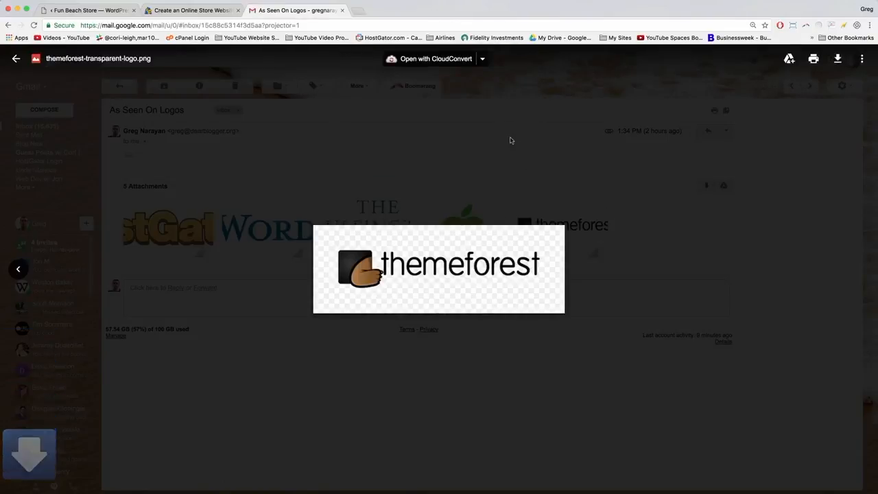
pyautogui.click(360, 158)
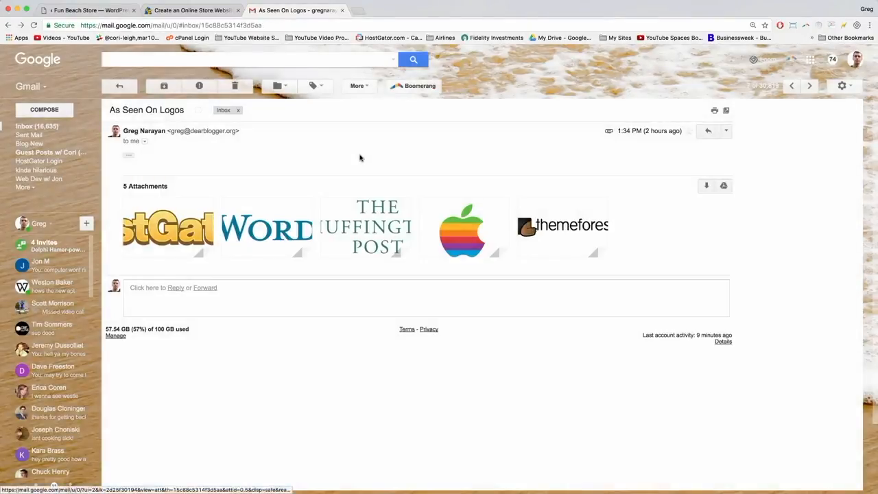
pyautogui.click(176, 10)
# Upload the five logo PNGs through Add Media and keep only hostgator-logo selected.
pyautogui.click(80, 10)
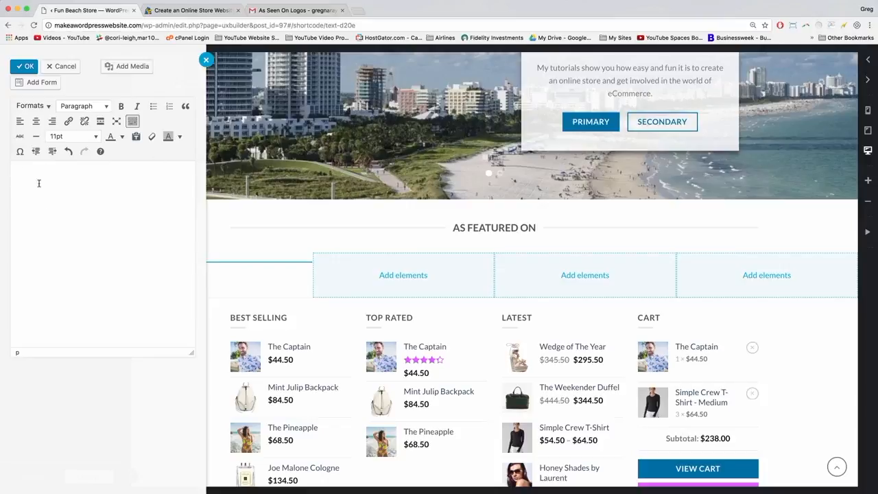
pyautogui.click(137, 66)
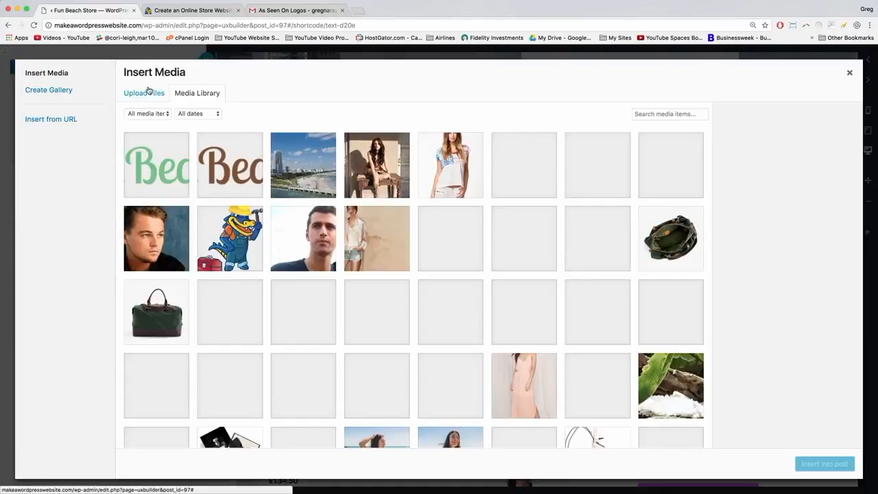
pyautogui.click(149, 94)
pyautogui.click(501, 254)
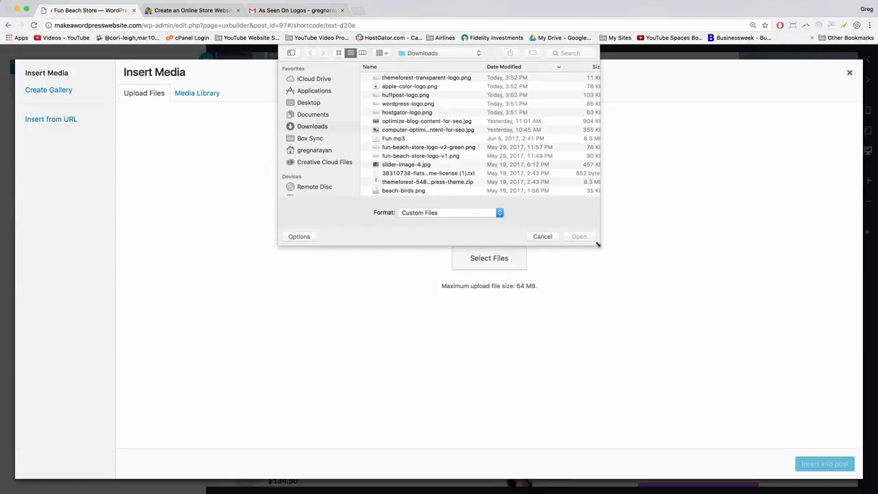
pyautogui.moveTo(599, 243); pyautogui.dragTo(777, 406)
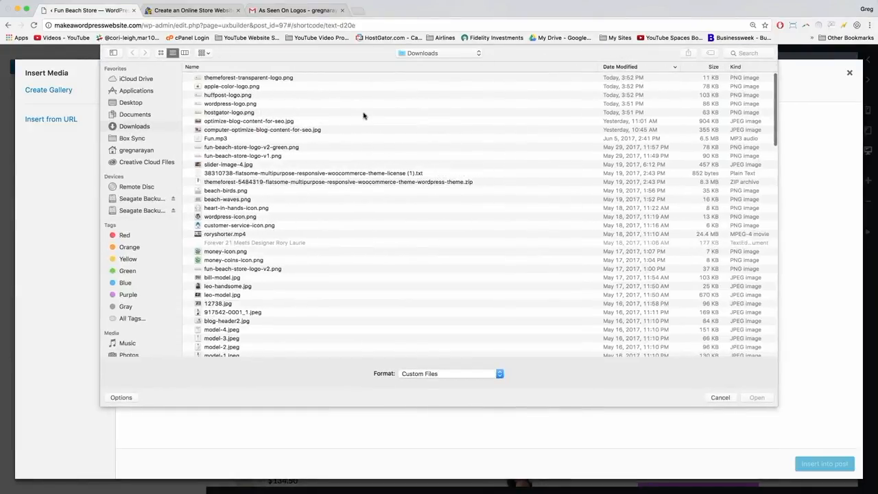
pyautogui.moveTo(364, 114); pyautogui.dragTo(313, 80)
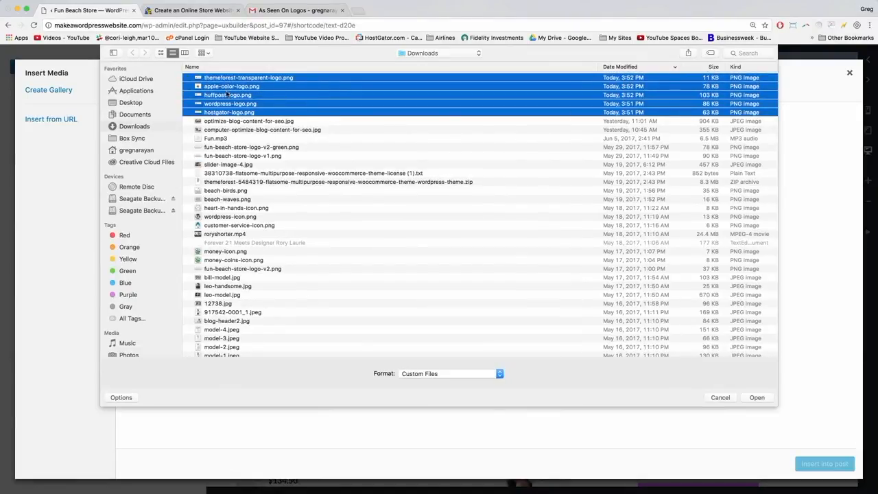
pyautogui.press('Return')
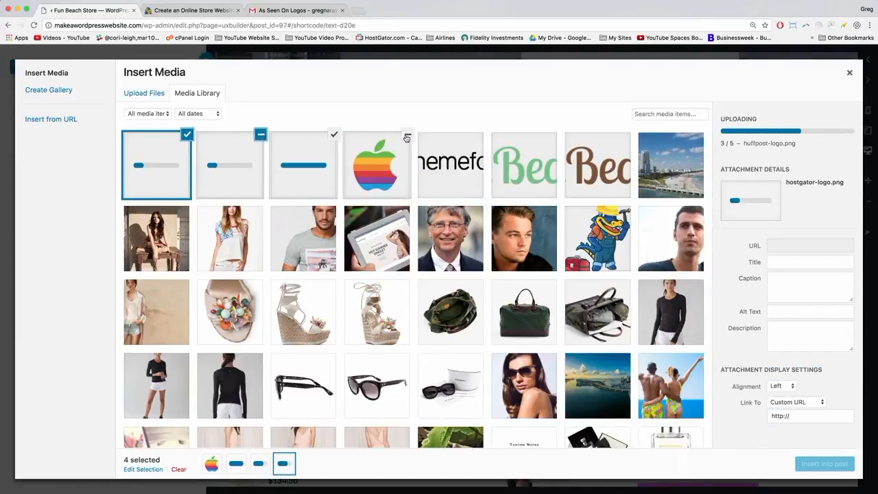
pyautogui.click(407, 138)
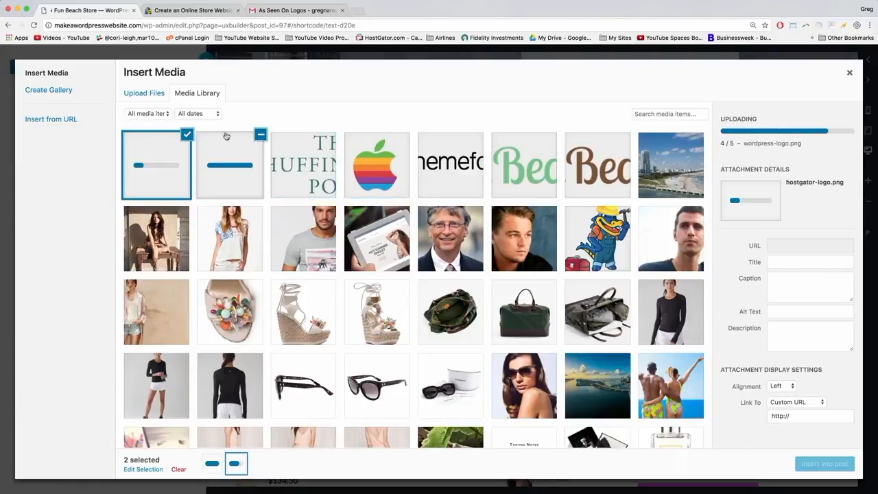
pyautogui.click(262, 135)
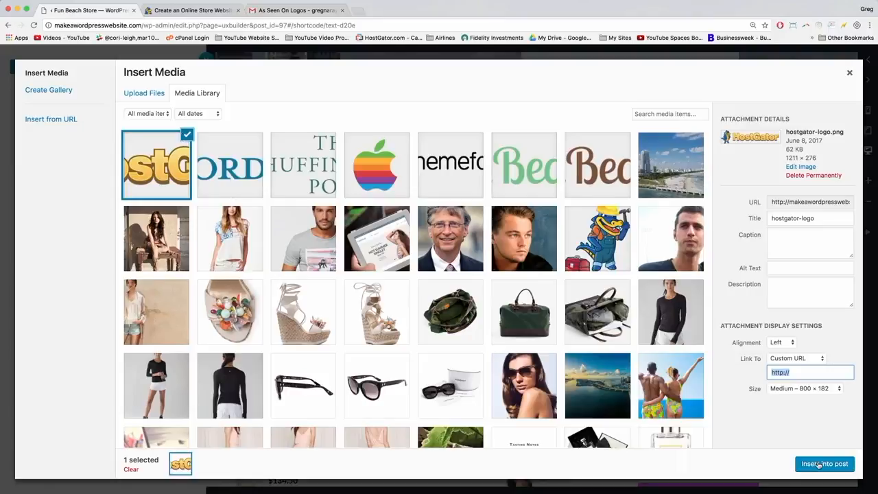
# Insert the HostGator logo into the text block, centered at Medium 800 × 182 size.
pyautogui.click(819, 465)
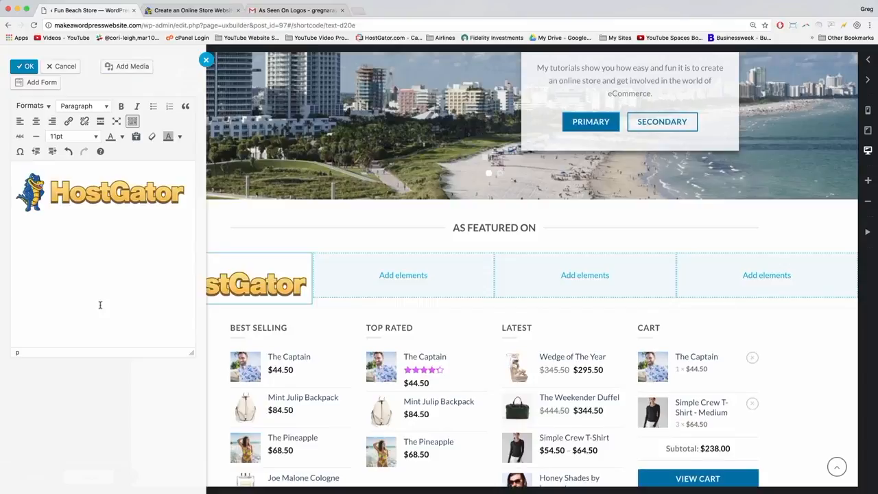
pyautogui.click(75, 195)
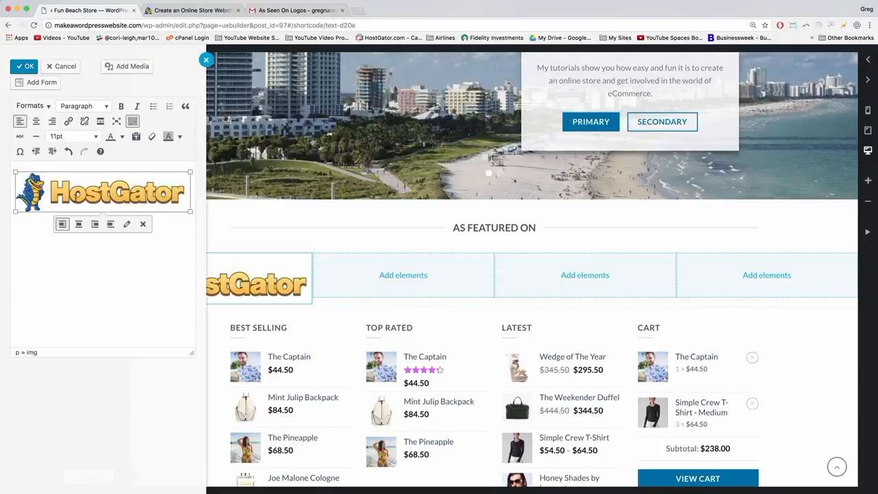
pyautogui.click(126, 225)
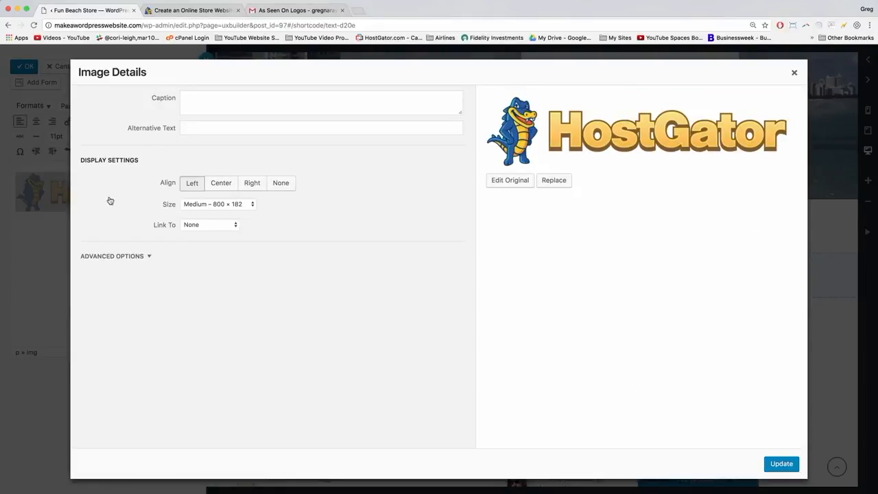
pyautogui.click(212, 185)
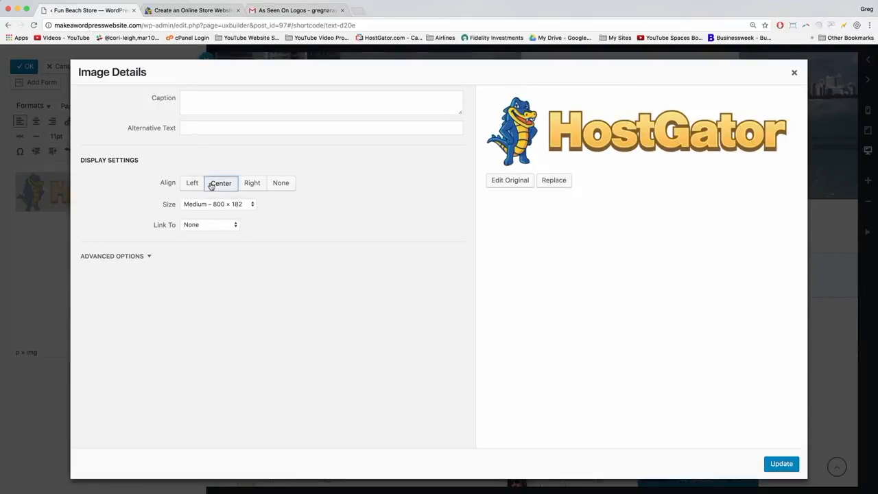
pyautogui.click(235, 204)
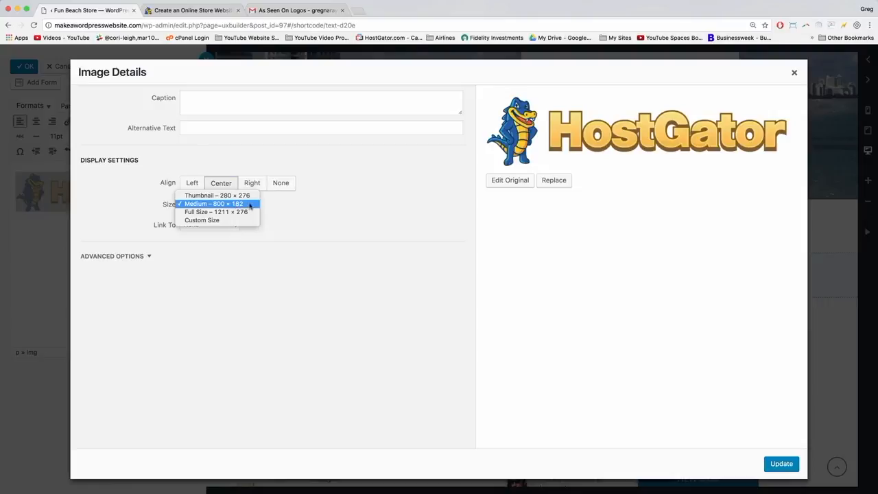
pyautogui.click(235, 205)
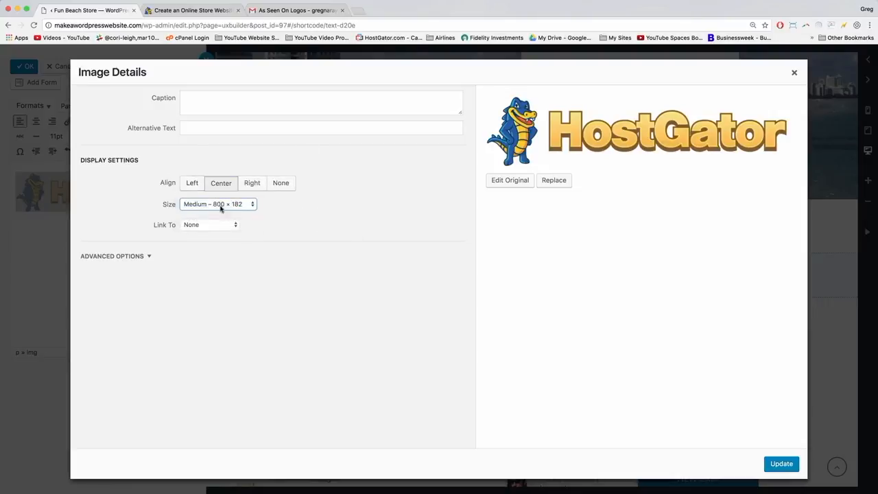
# Set the HostGator logo's Link To option to Custom URL.
pyautogui.click(225, 227)
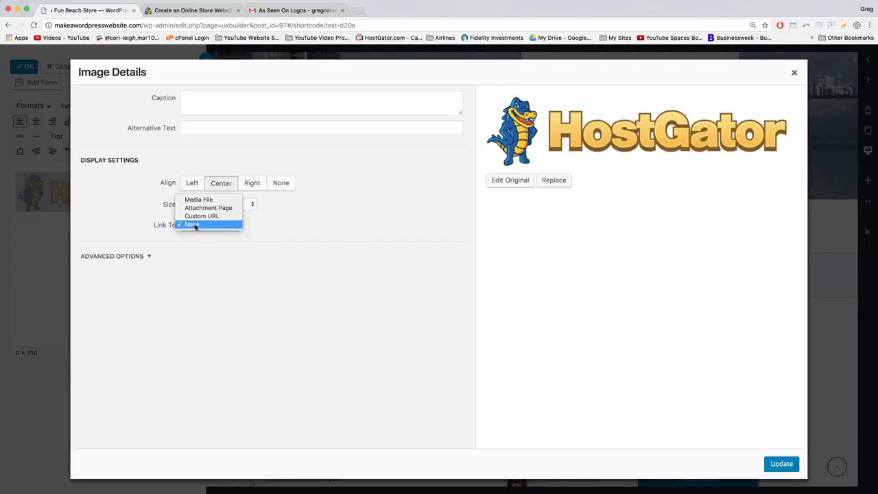
pyautogui.click(209, 216)
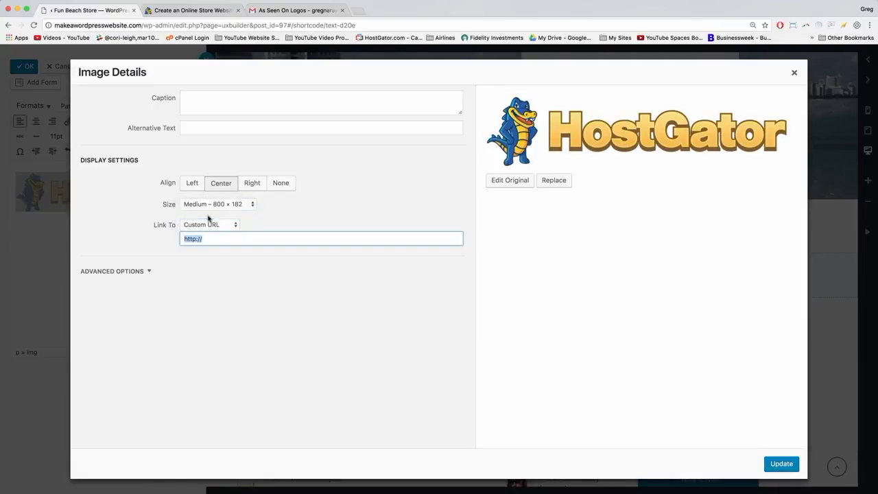
pyautogui.click(213, 239)
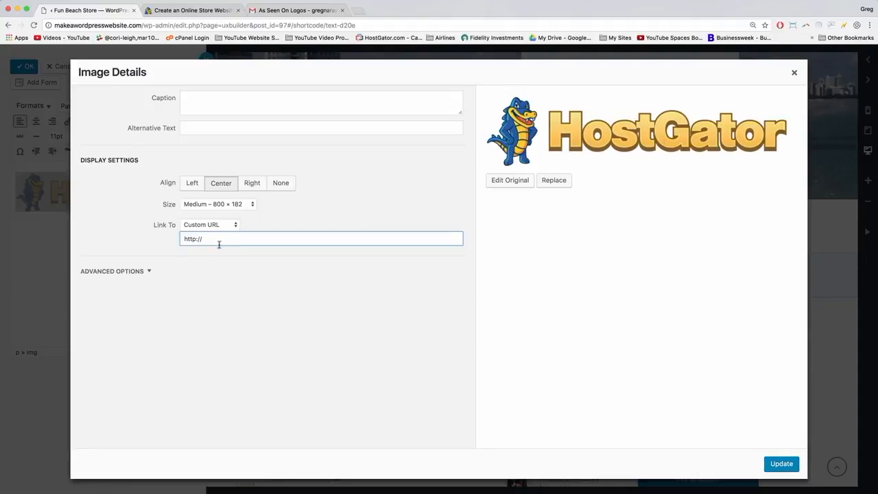
# Google the author's HostGator post and open '5 Signs You Were Born to Be a Blogger'.
pyautogui.click(356, 7)
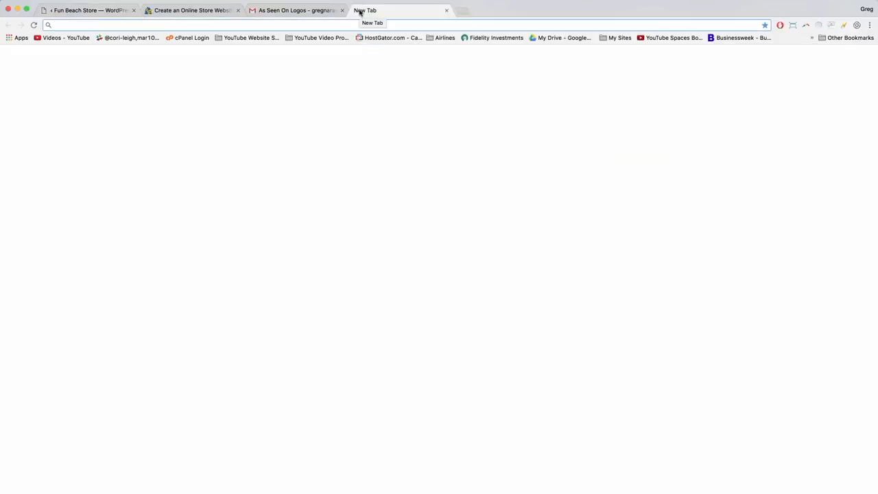
pyautogui.write('hostgator greg anra')
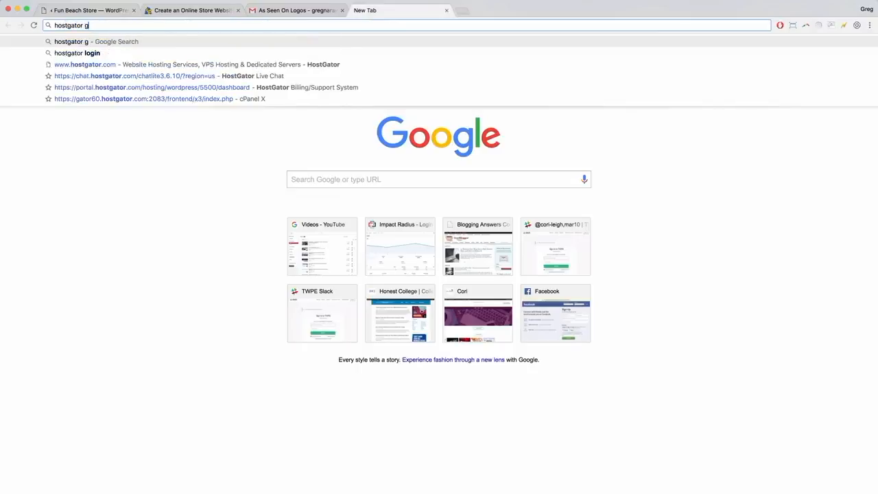
pyautogui.press('BackSpace')
pyautogui.press('BackSpace')
pyautogui.press('BackSpace')
pyautogui.press('BackSpace')
pyautogui.write('narayan')
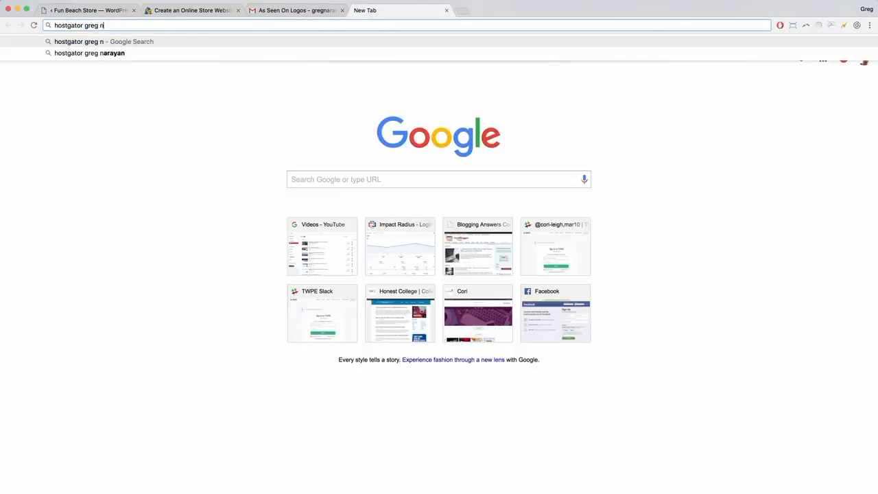
pyautogui.press('Return')
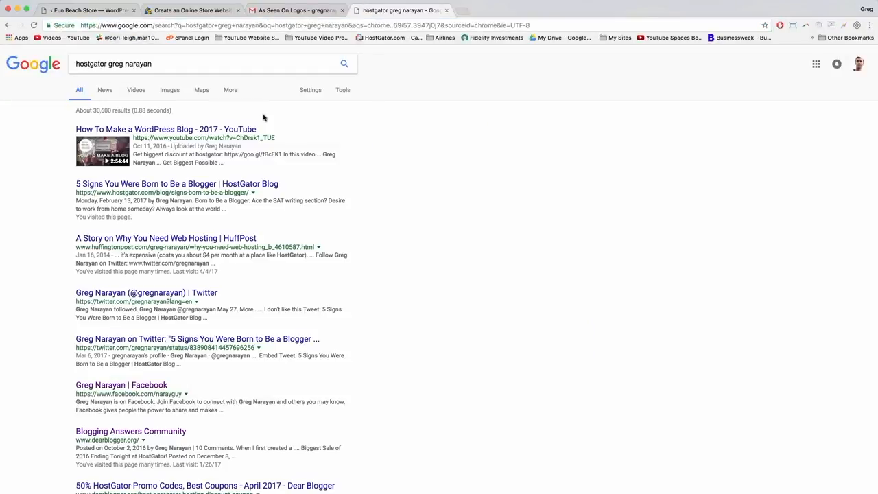
pyautogui.click(181, 187)
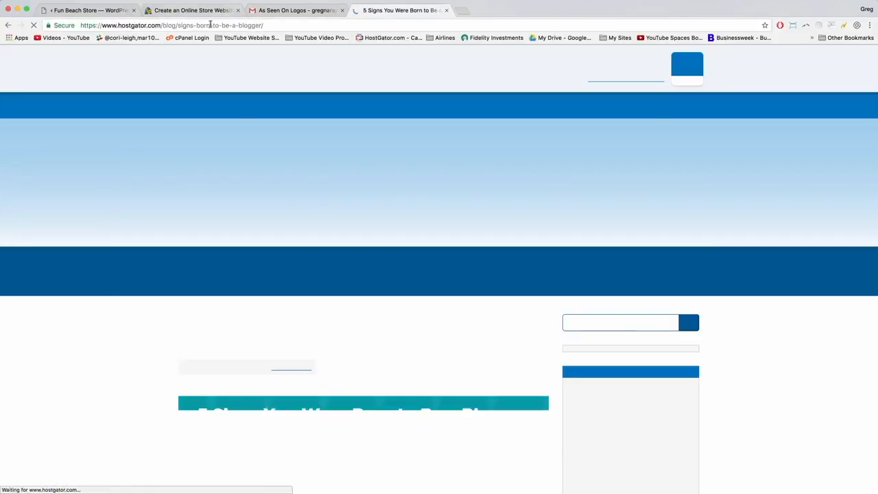
# Copy the blog post's web address from the address bar.
pyautogui.click(184, 25)
pyautogui.rightClick(184, 25)
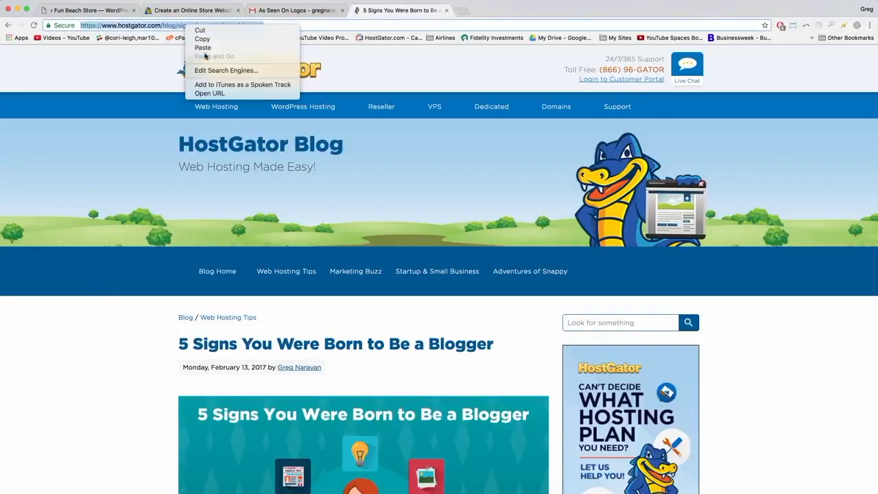
pyautogui.click(200, 39)
pyautogui.click(62, 9)
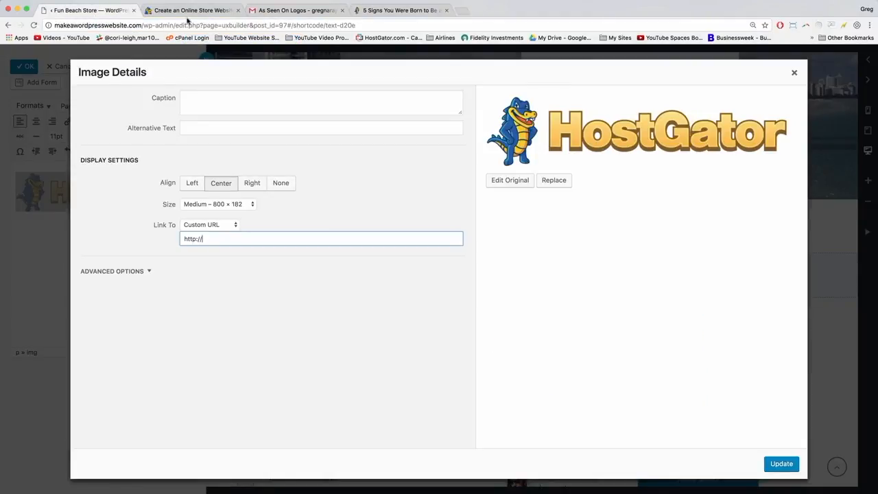
pyautogui.moveTo(199, 238); pyautogui.dragTo(189, 237)
pyautogui.rightClick(191, 238)
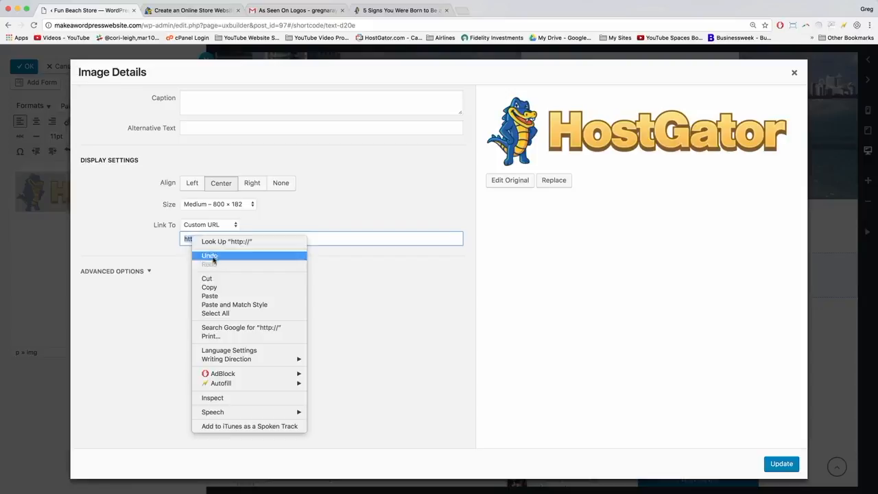
pyautogui.click(211, 296)
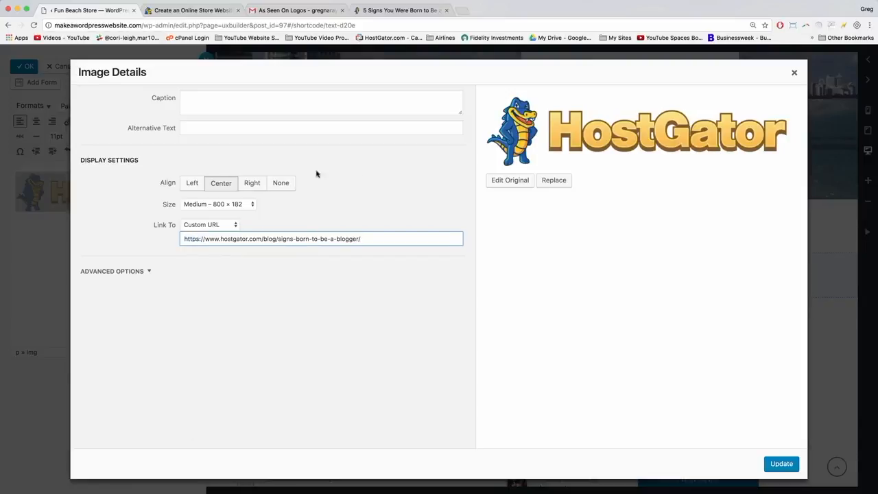
pyautogui.click(781, 464)
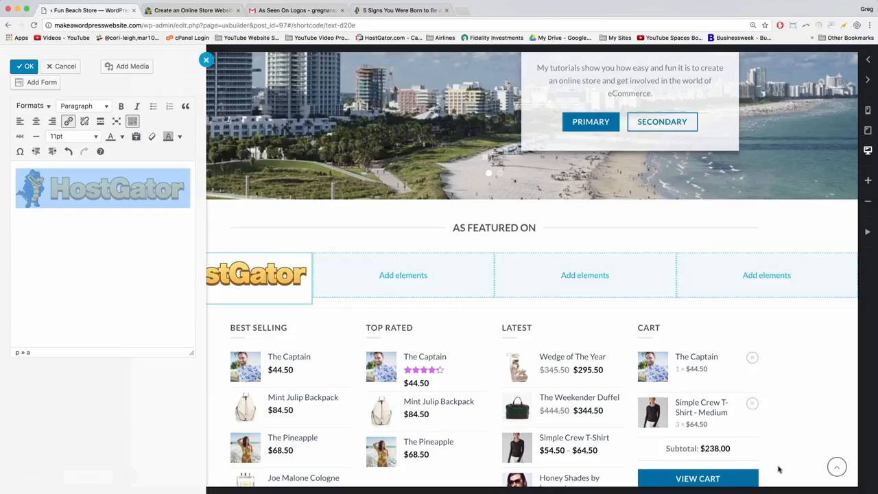
# Shrink the HostGator logo to 439 × 100 and apply it to the first column.
pyautogui.click(103, 202)
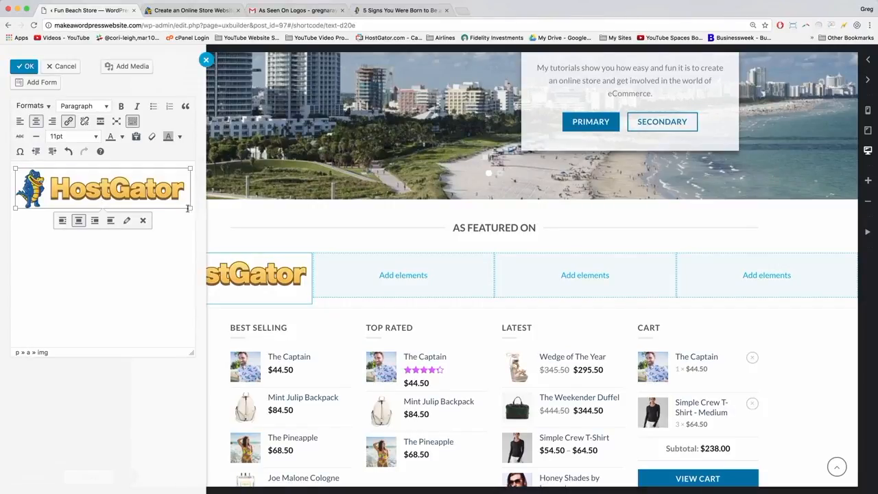
pyautogui.moveTo(190, 209)
pyautogui.mouseDown()
pyautogui.moveTo(205, 224)
pyautogui.moveTo(198, 220)
pyautogui.mouseUp()
pyautogui.click(25, 68)
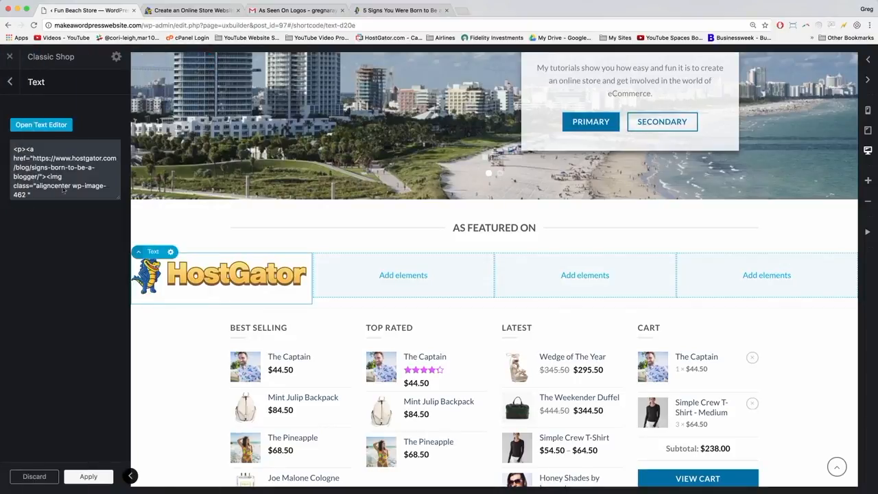
pyautogui.moveTo(119, 198); pyautogui.dragTo(131, 283)
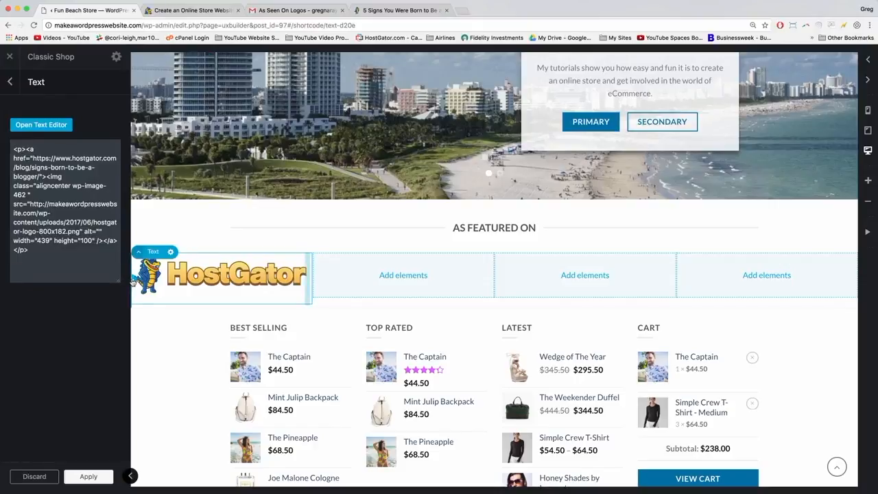
pyautogui.doubleClick(85, 240)
pyautogui.click(71, 256)
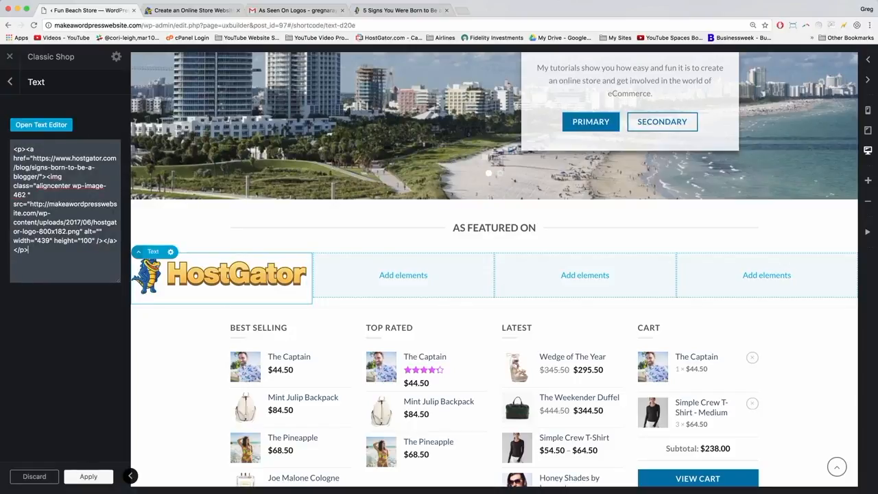
pyautogui.click(88, 477)
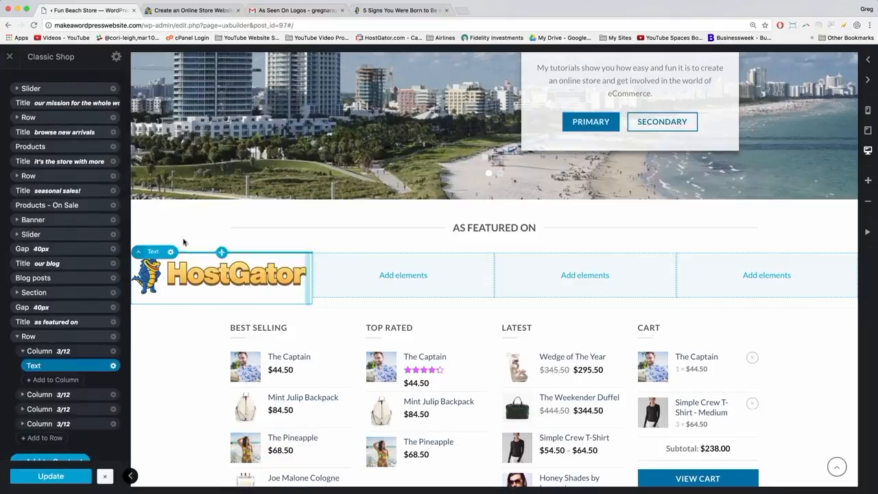
# Add a Paragraph text element to the second column and replace its placeholder with the WordPress logo.
pyautogui.click(403, 275)
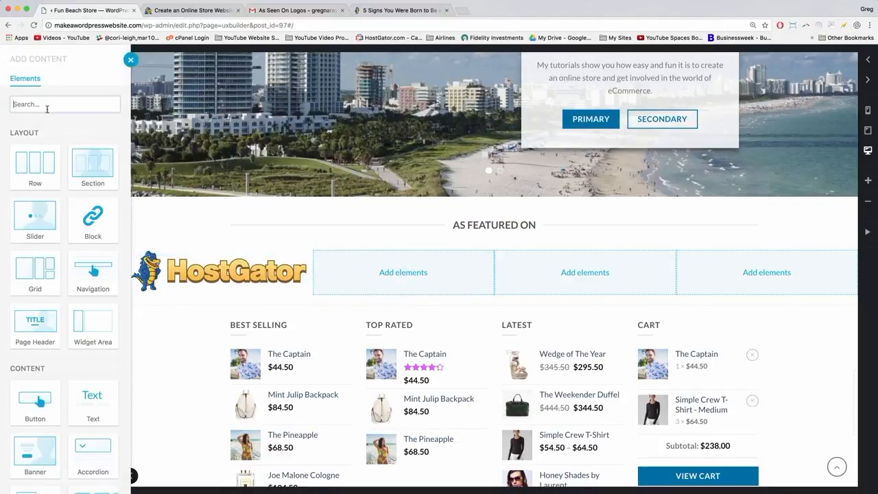
pyautogui.click(92, 404)
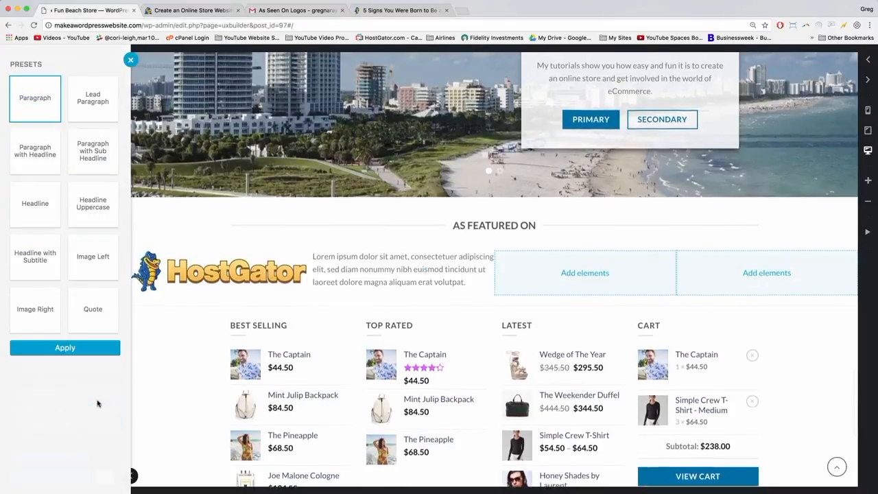
pyautogui.click(72, 349)
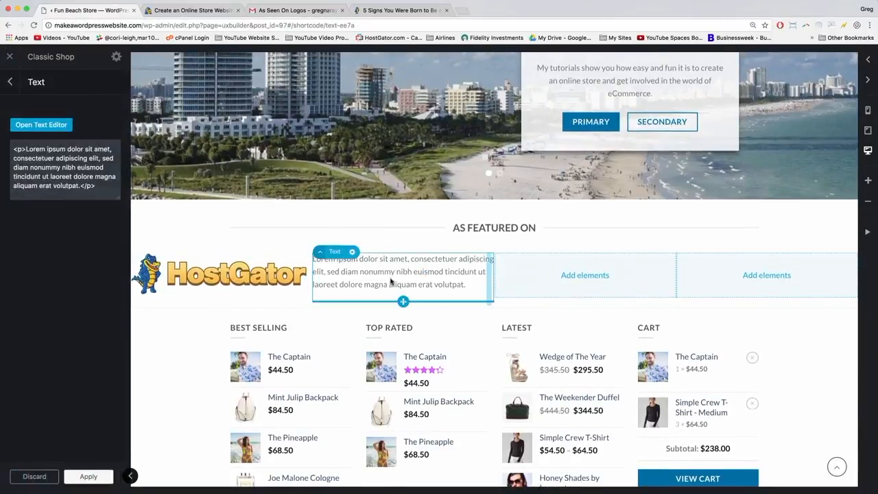
pyautogui.click(57, 125)
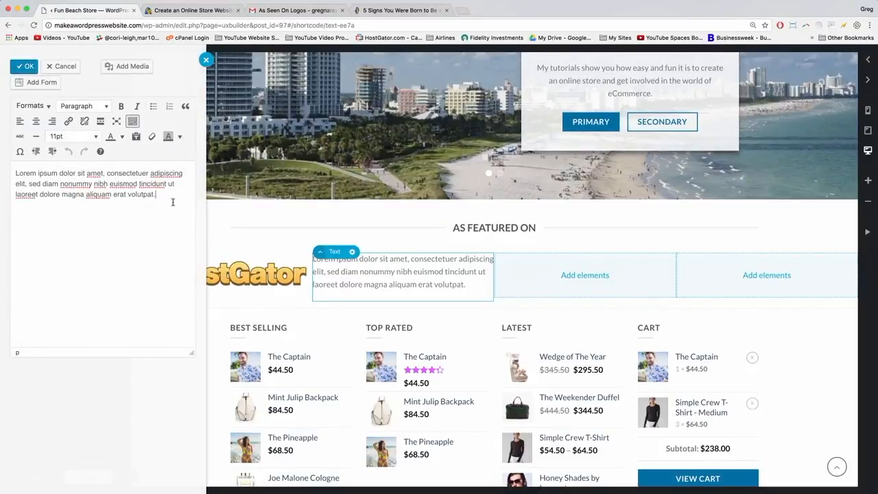
pyautogui.hotkey('ctrl', 'a')
pyautogui.press('BackSpace')
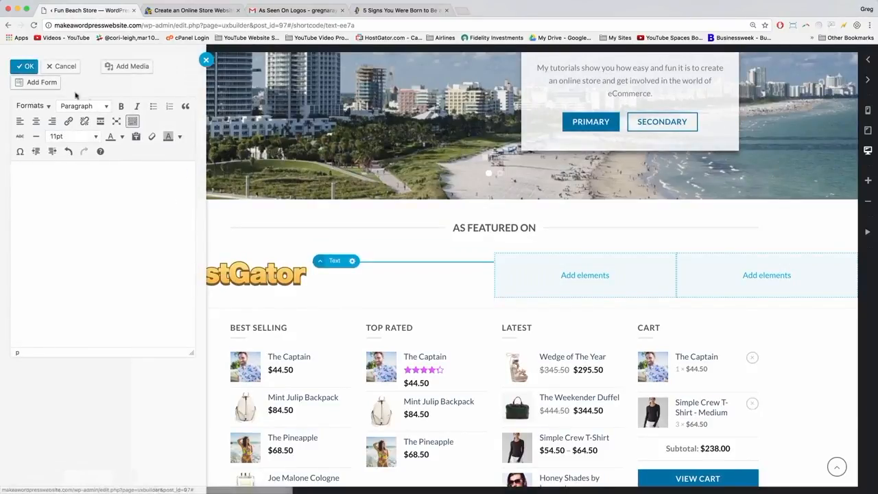
pyautogui.click(123, 66)
pyautogui.click(228, 164)
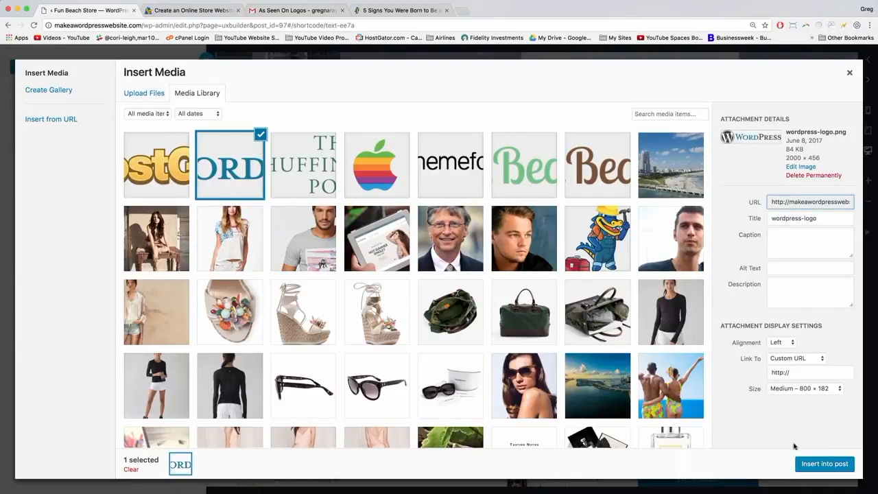
pyautogui.click(812, 467)
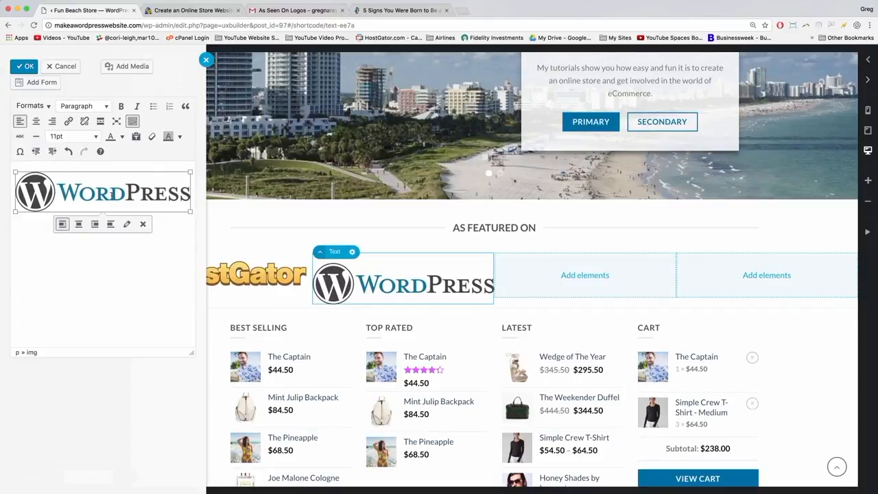
# Centre the WordPress logo and link it to the custom URL wordpress.org.
pyautogui.click(127, 224)
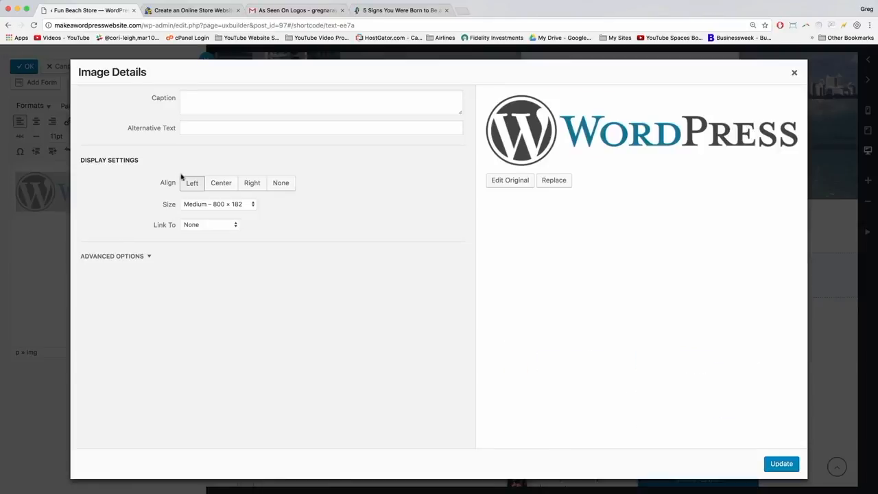
pyautogui.click(219, 182)
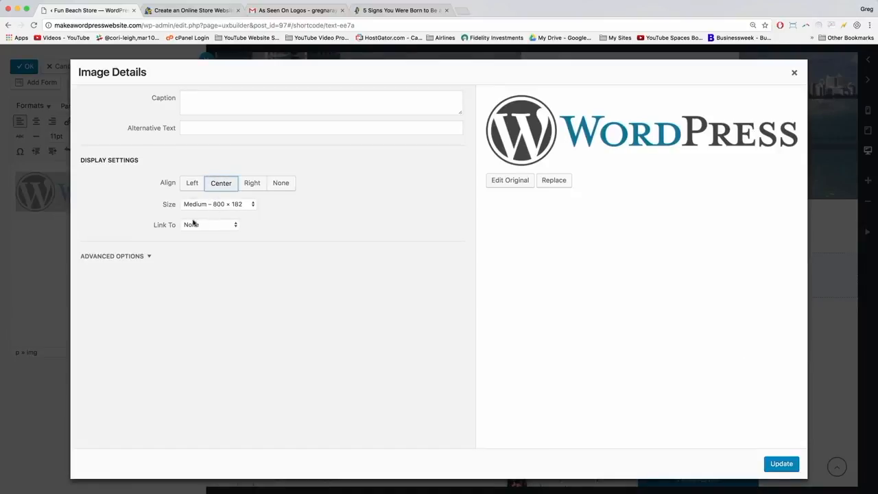
pyautogui.click(220, 225)
pyautogui.click(206, 217)
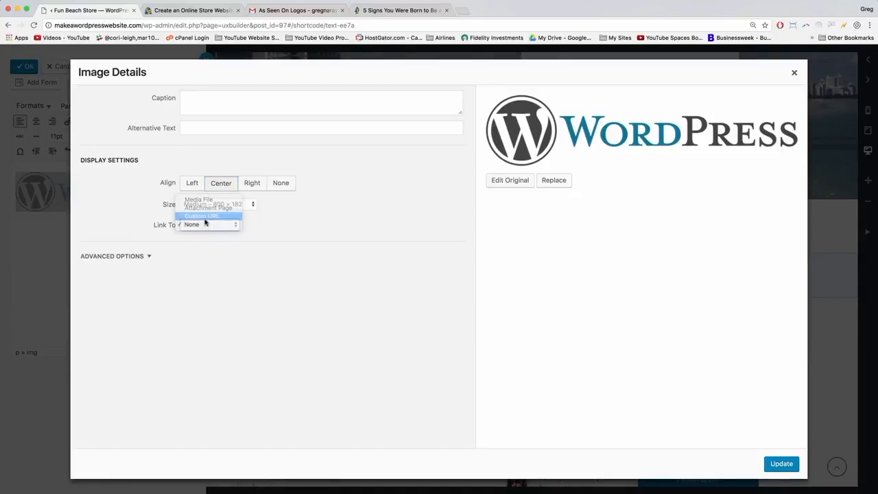
pyautogui.click(208, 238)
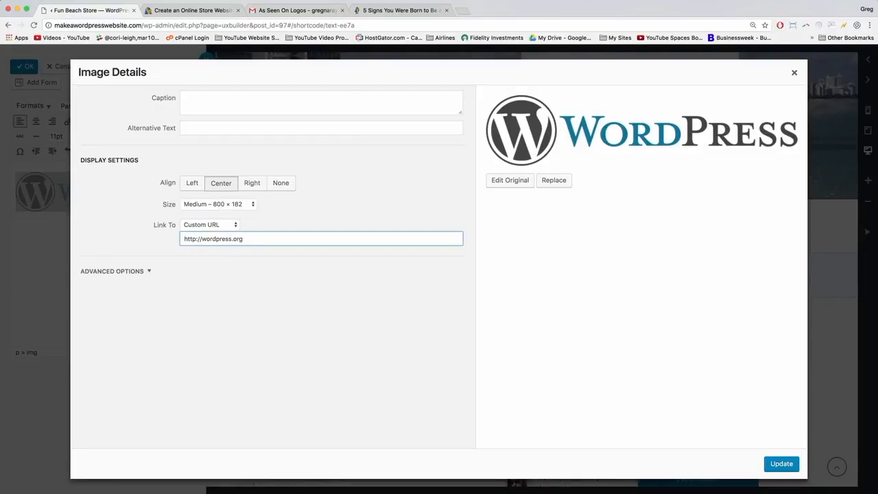
pyautogui.click(780, 464)
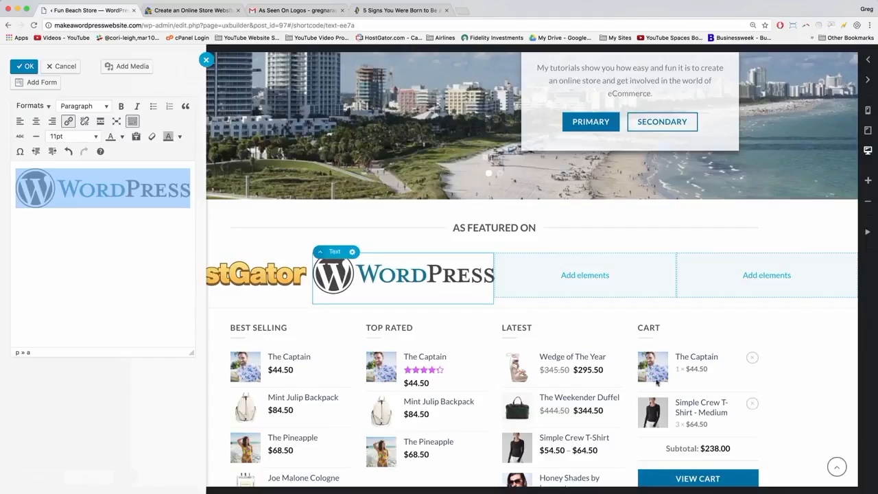
# Enlarge the WordPress logo to 400 x 91 and apply the block.
pyautogui.click(112, 190)
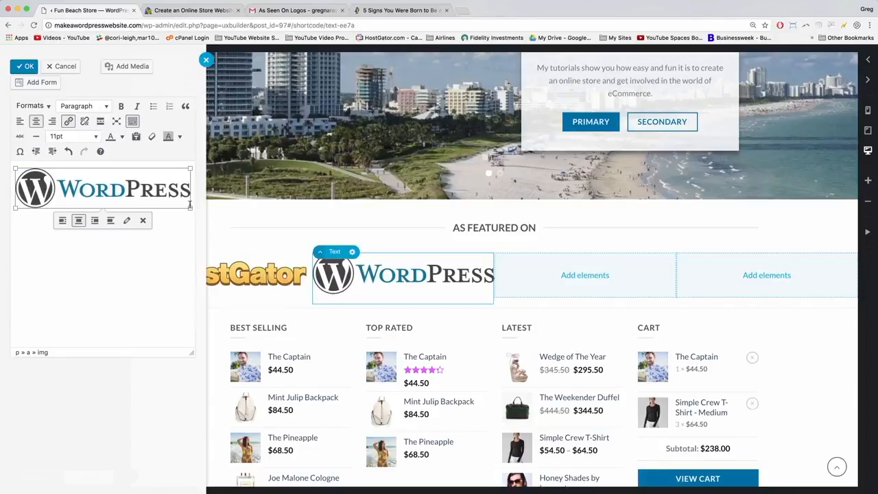
pyautogui.moveTo(190, 207); pyautogui.dragTo(197, 219)
pyautogui.click(23, 67)
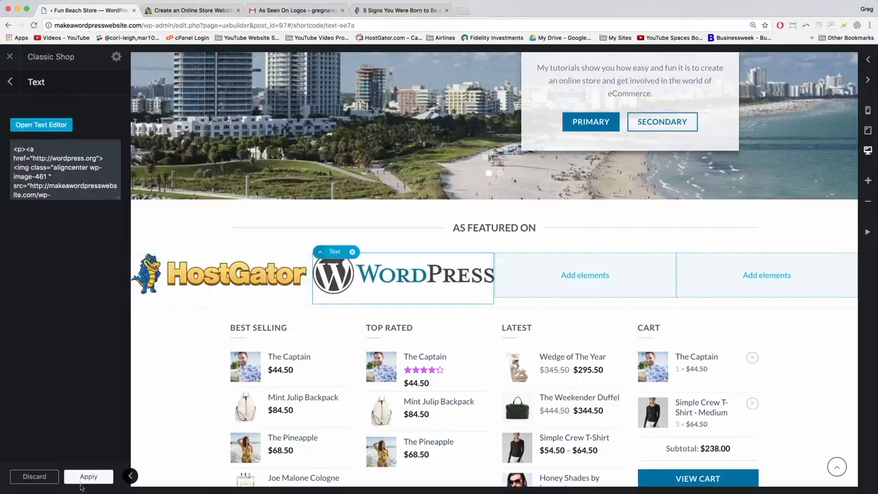
pyautogui.click(81, 478)
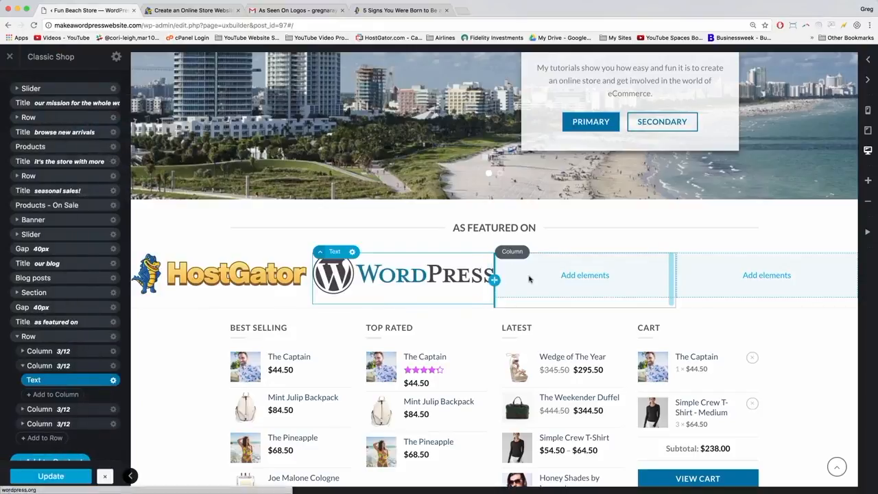
# Add a Paragraph text block to the third column and replace its placeholder with the Huffington Post logo.
pyautogui.click(585, 274)
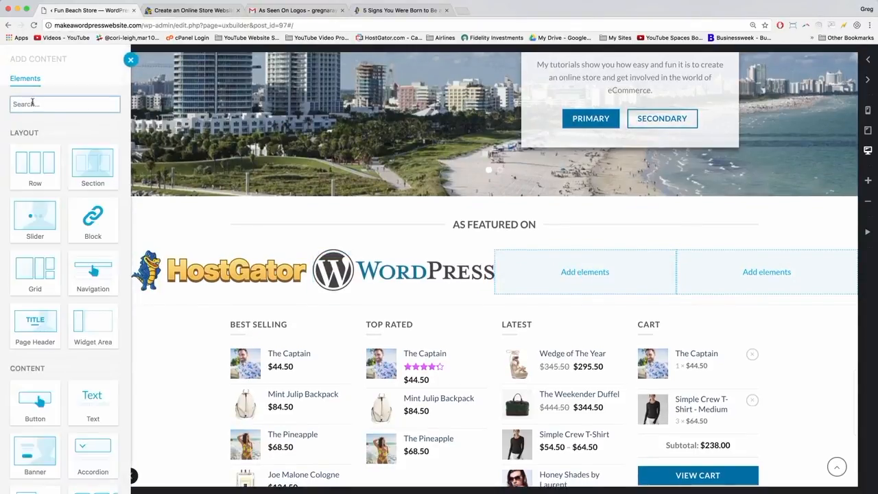
pyautogui.click(100, 409)
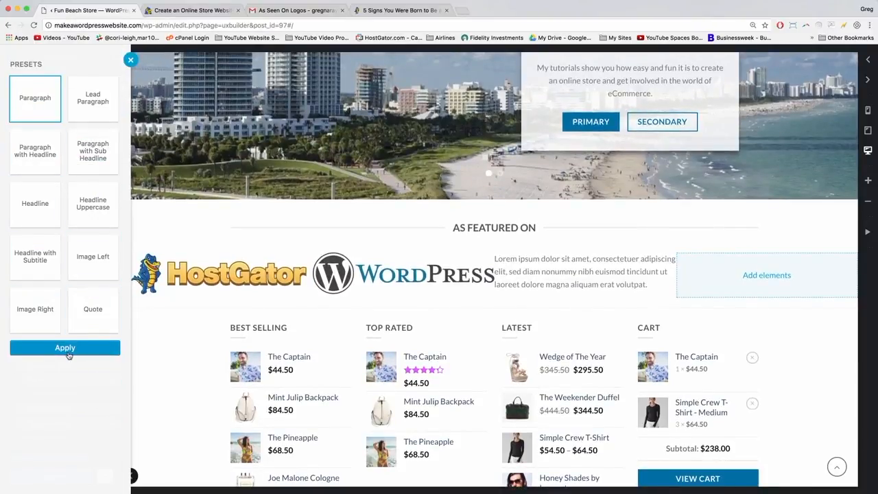
pyautogui.click(69, 350)
pyautogui.click(42, 124)
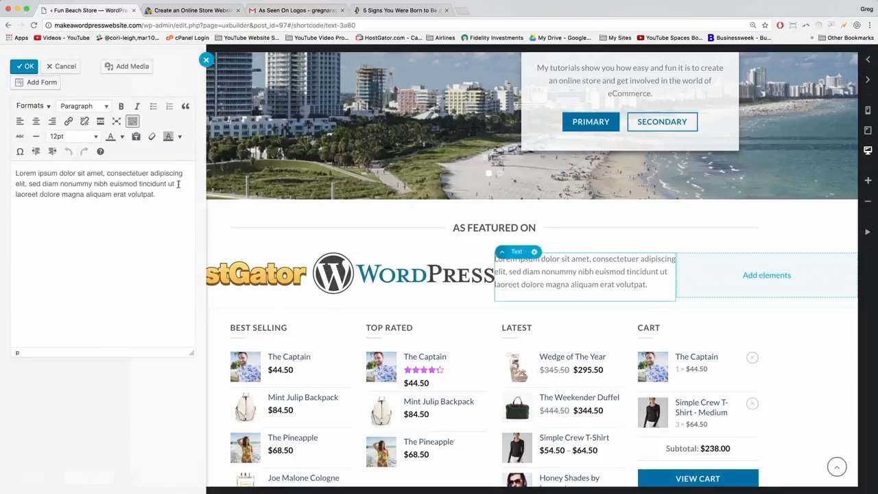
pyautogui.moveTo(163, 202); pyautogui.dragTo(11, 165)
pyautogui.press('BackSpace')
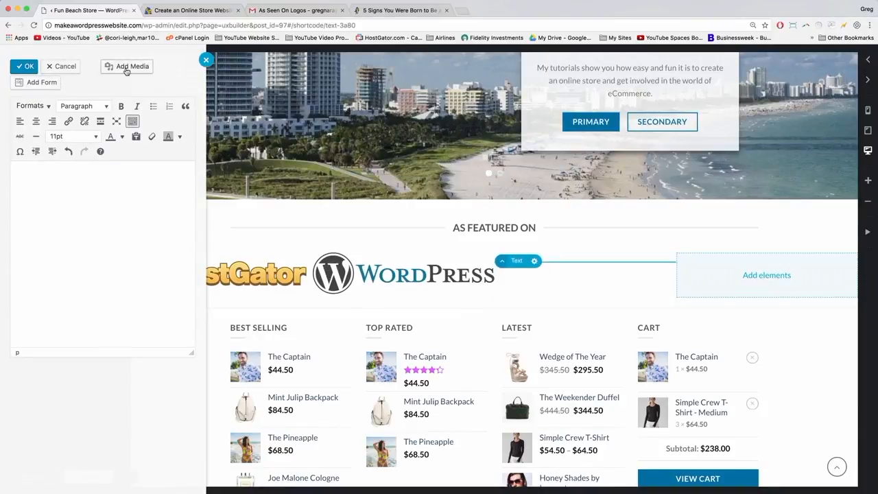
pyautogui.click(126, 68)
pyautogui.click(287, 159)
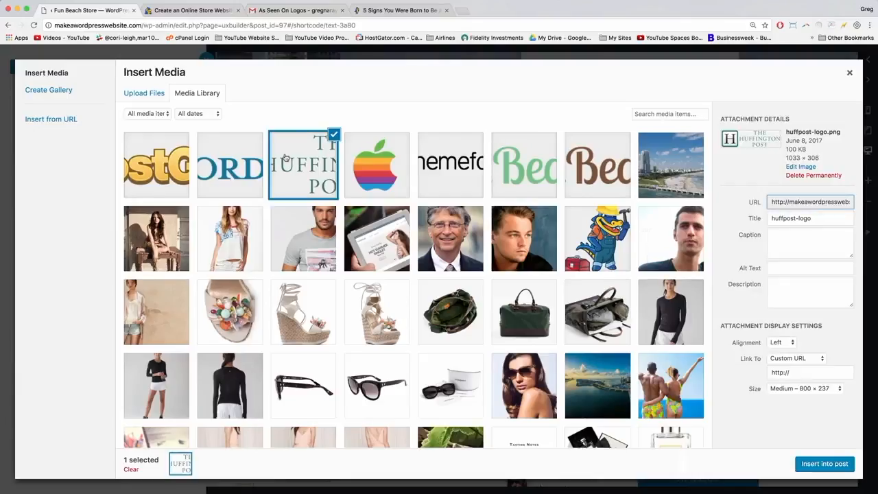
pyautogui.click(836, 469)
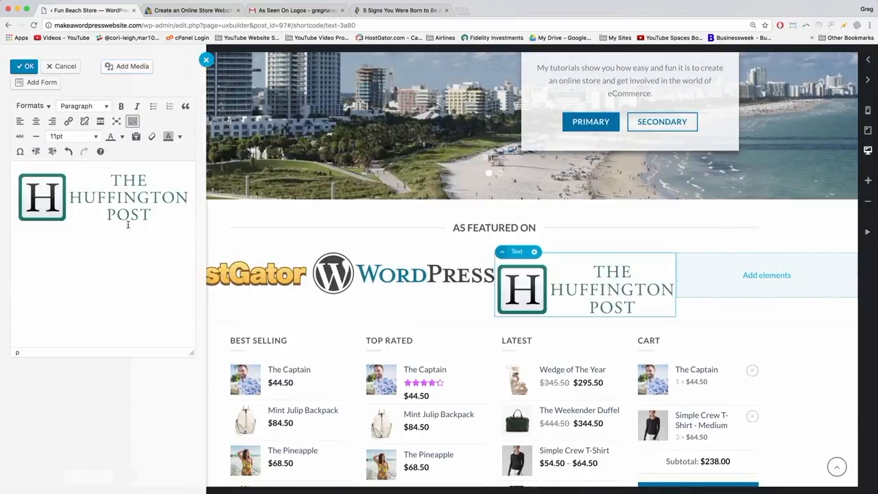
pyautogui.click(130, 197)
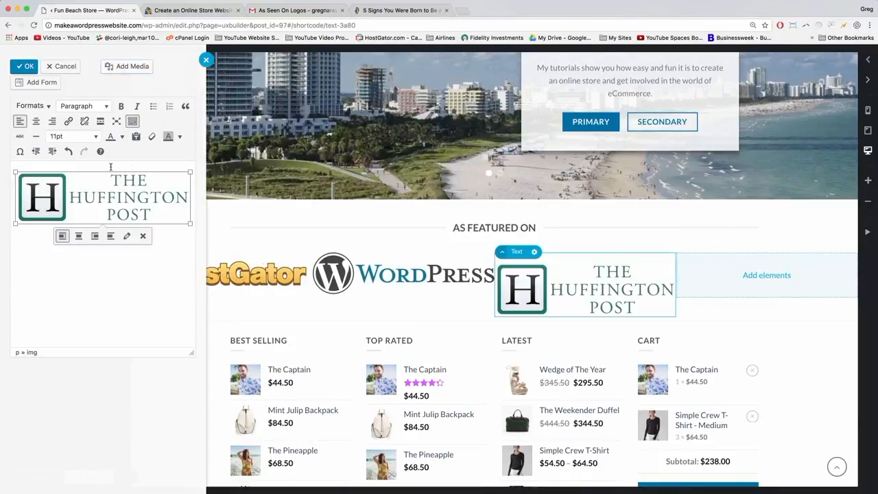
pyautogui.click(125, 238)
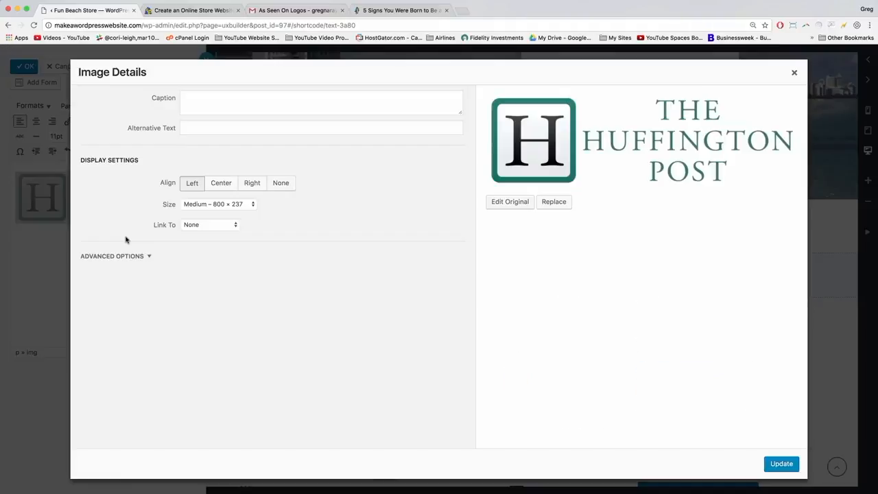
pyautogui.click(218, 184)
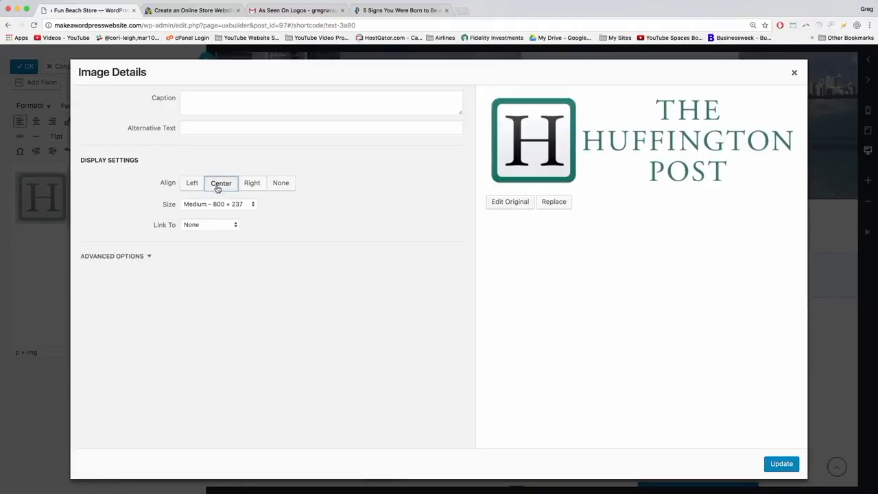
pyautogui.click(217, 227)
pyautogui.click(210, 214)
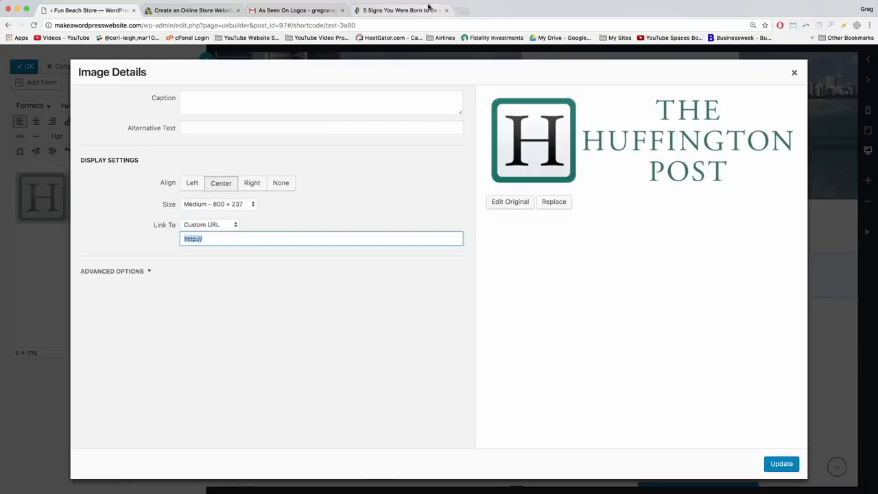
pyautogui.click(214, 240)
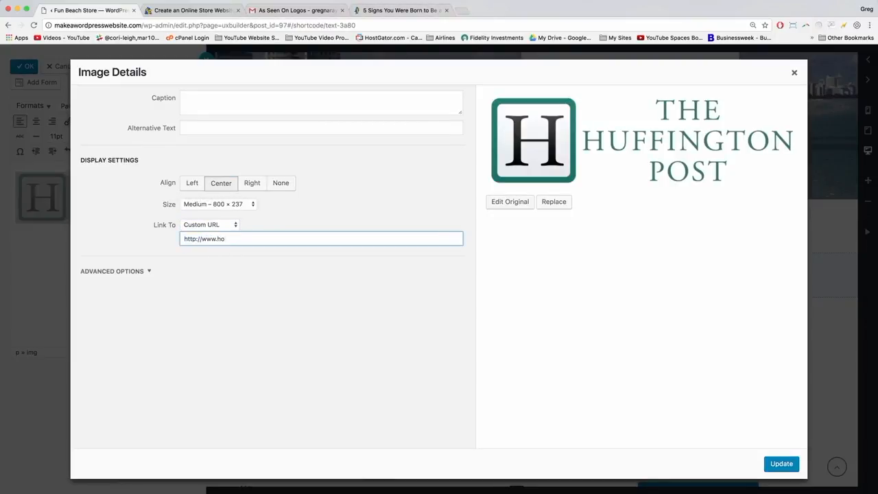
pyautogui.write('www.huffingtonpost.com/')
# Search 'huffpo' with the author's name in a new tab and open their HuffPost profile.
pyautogui.click(462, 12)
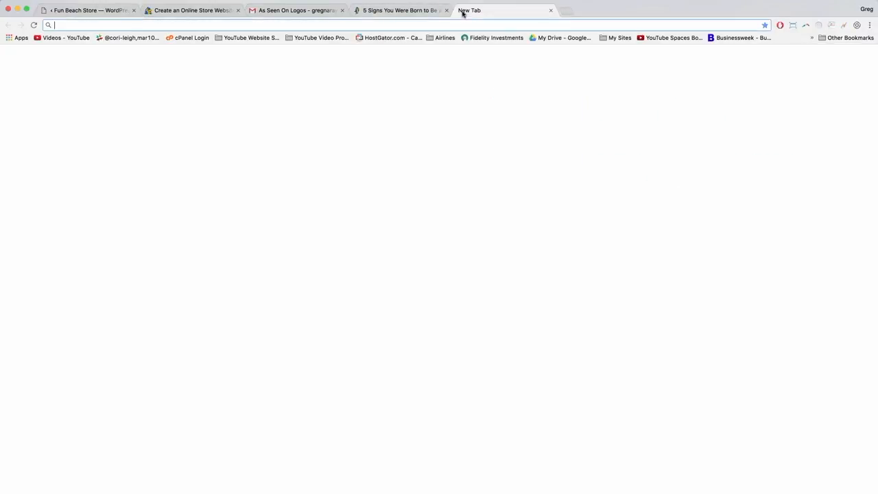
pyautogui.write('huffpo greg narayan')
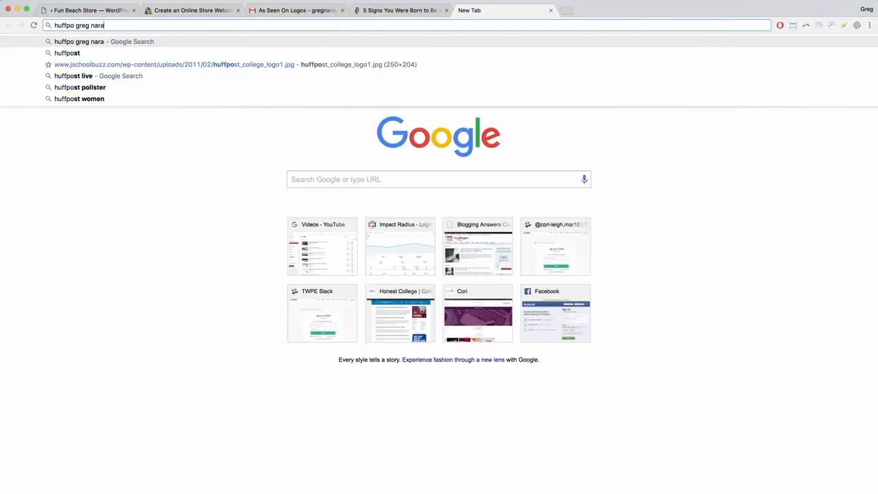
pyautogui.press('Return')
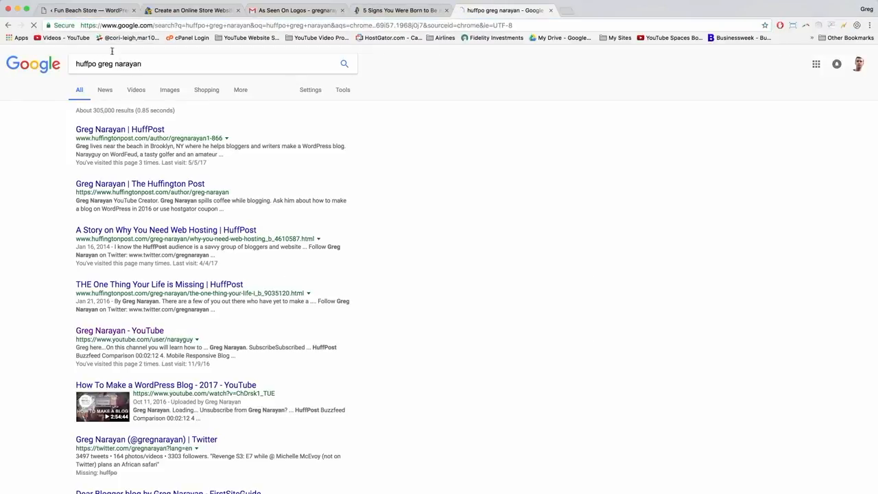
pyautogui.click(103, 131)
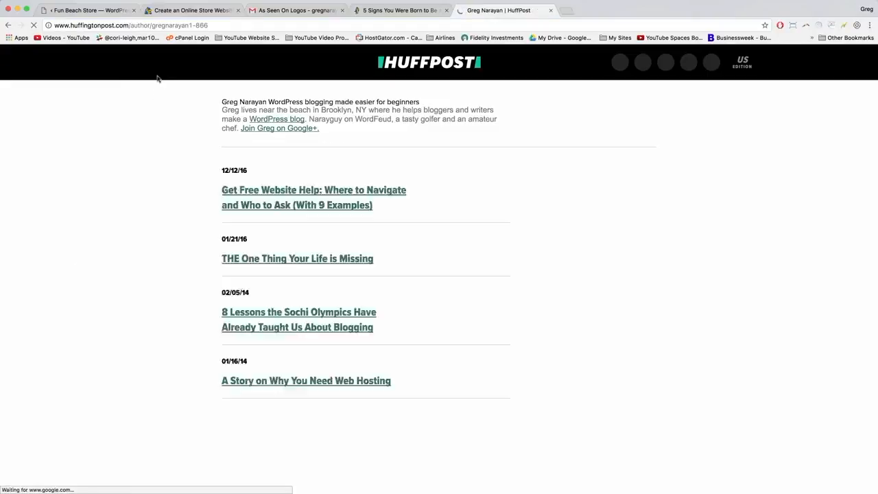
# Copy the HuffPost profile page's web address.
pyautogui.click(175, 25)
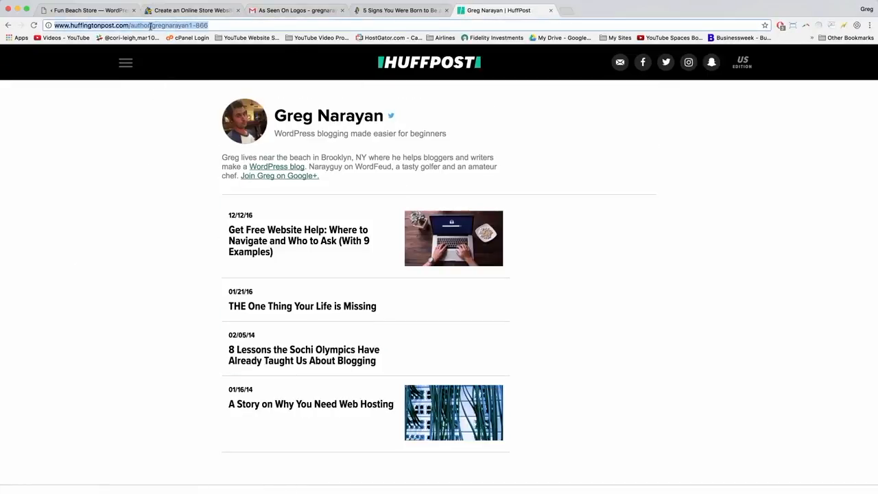
pyautogui.rightClick(151, 25)
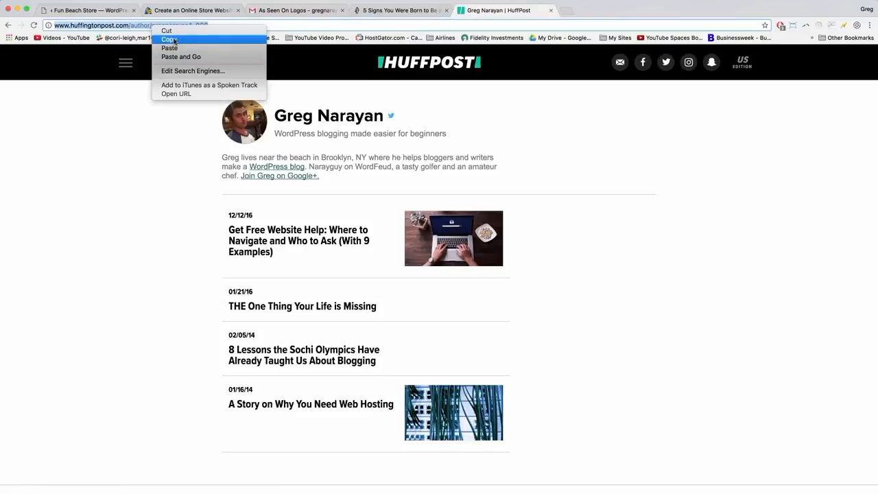
pyautogui.click(169, 39)
# Paste the HuffPost author address as the logo's link, then shrink the logo to about 350 × 104.
pyautogui.click(74, 11)
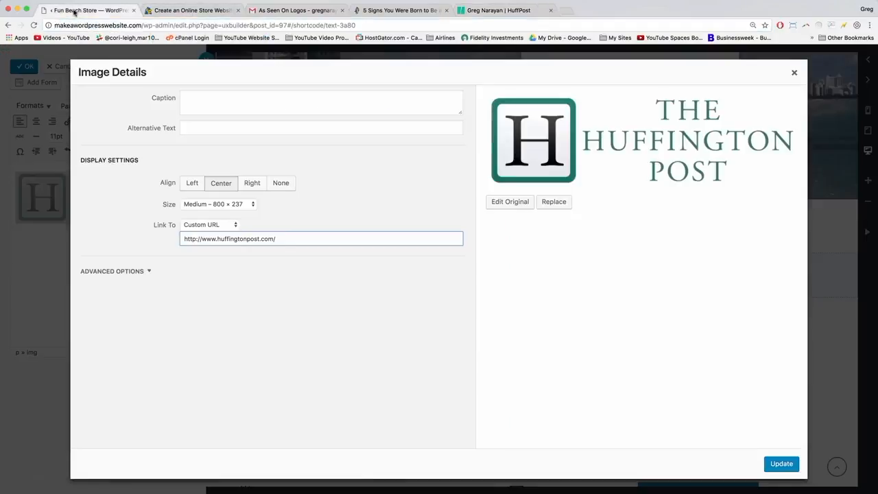
pyautogui.rightClick(230, 240)
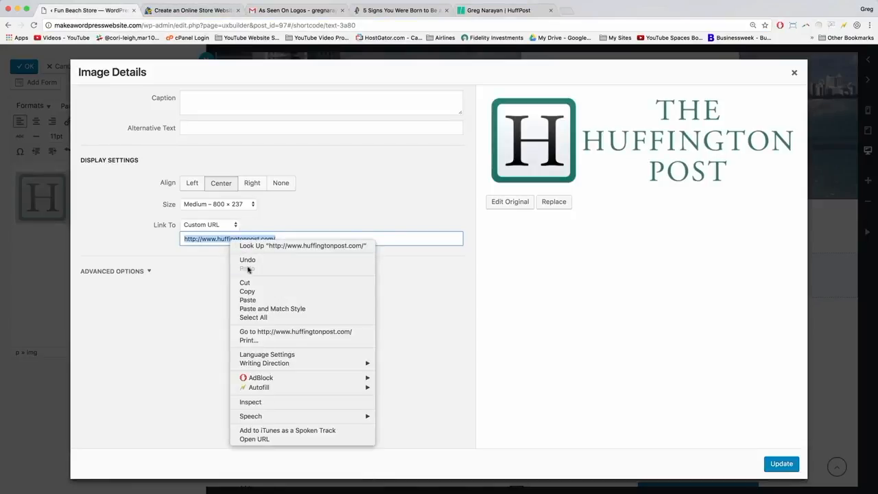
pyautogui.click(248, 300)
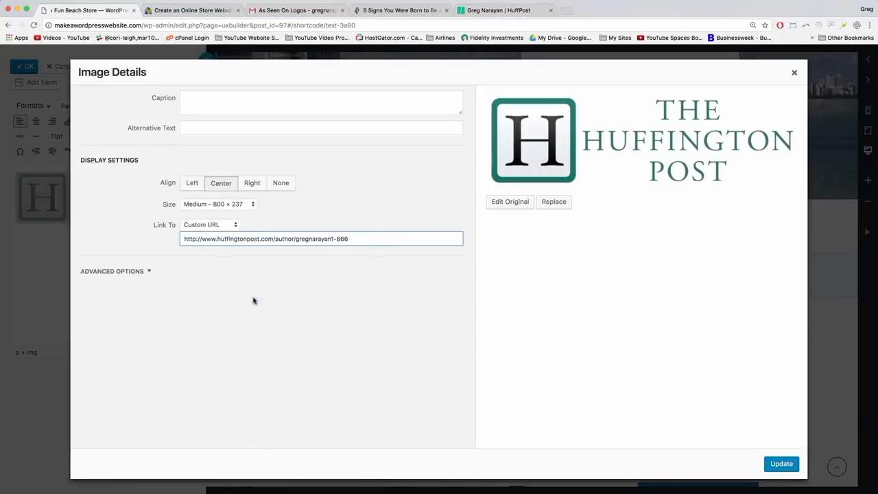
pyautogui.click(781, 464)
pyautogui.click(127, 195)
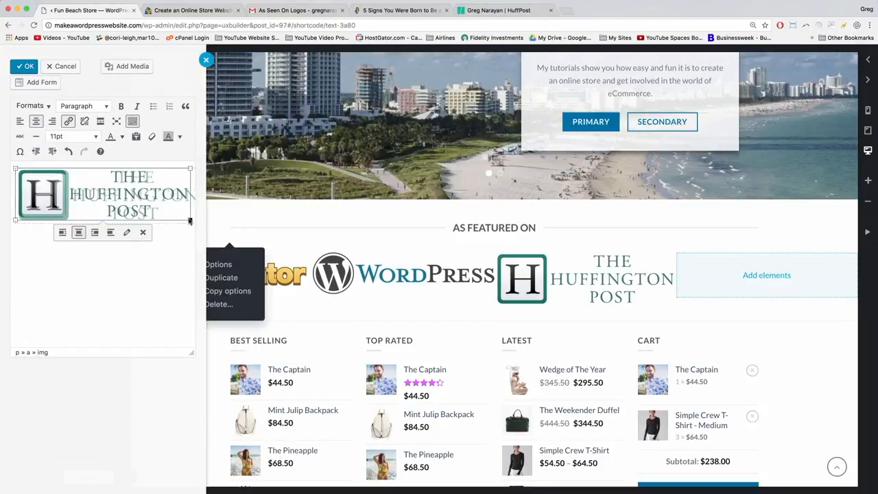
pyautogui.moveTo(190, 219); pyautogui.dragTo(185, 217)
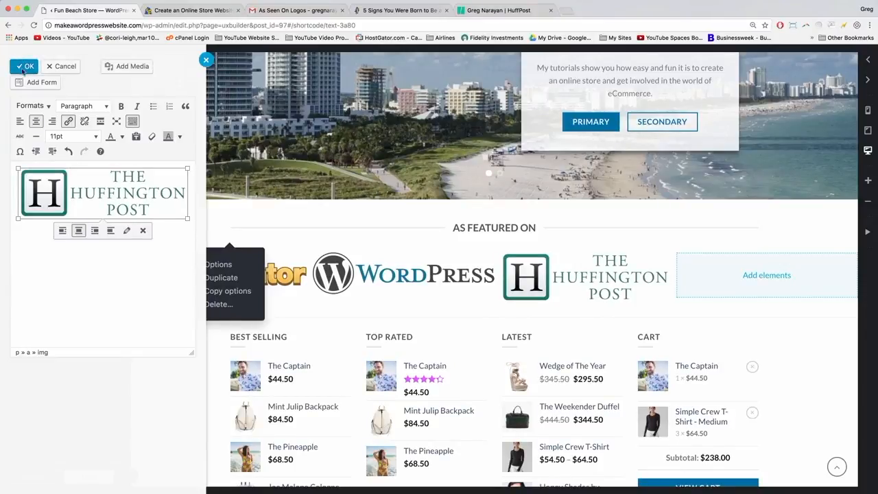
pyautogui.click(27, 67)
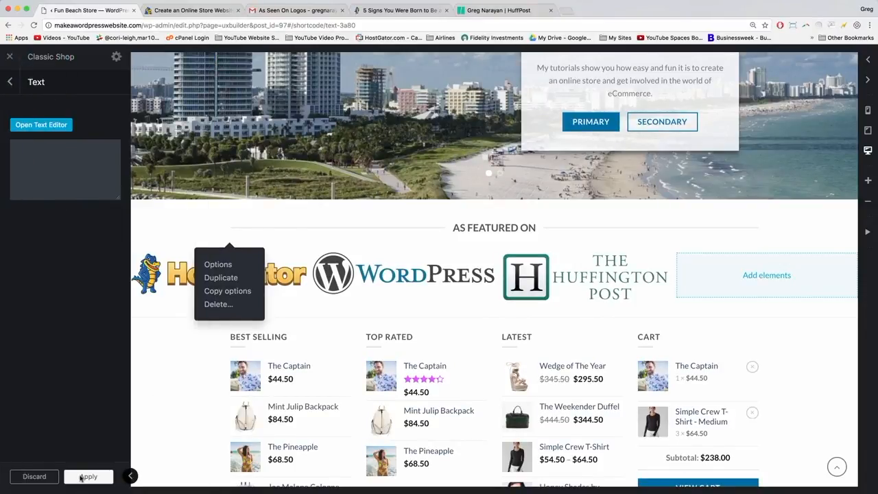
# Apply the finished Huffington Post text block changes.
pyautogui.click(81, 478)
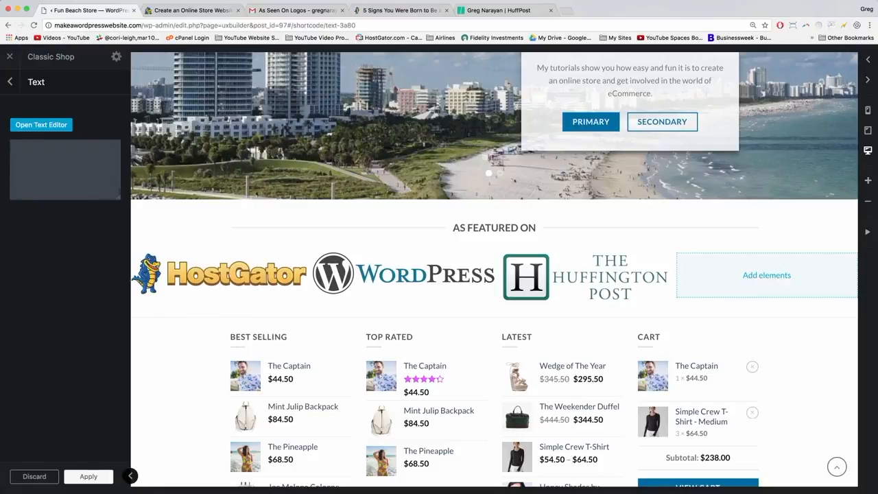
pyautogui.moveTo(115, 200); pyautogui.dragTo(125, 273)
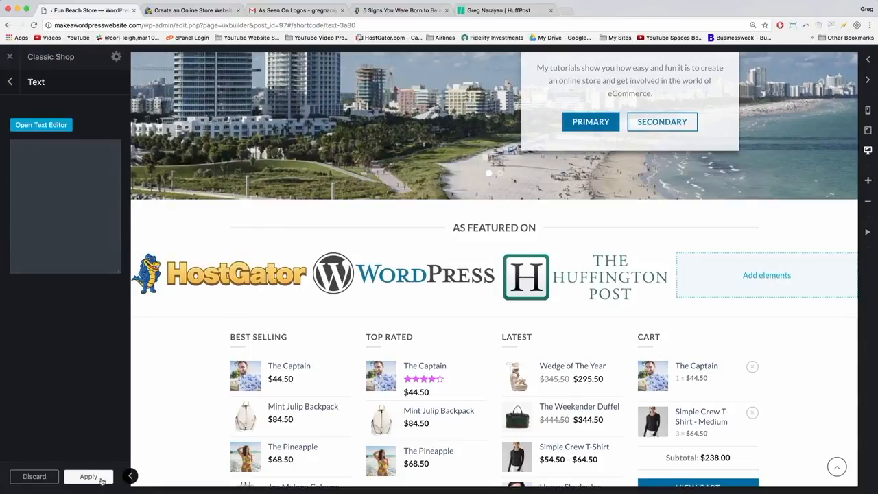
pyautogui.click(100, 479)
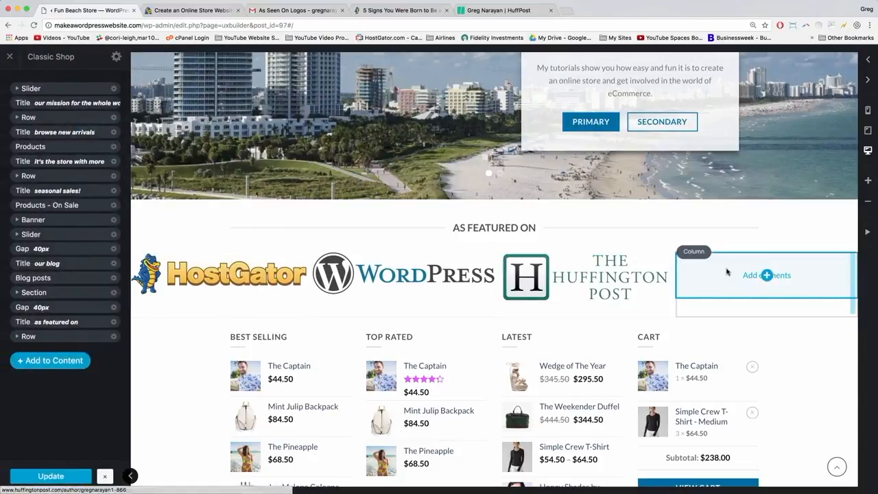
# Add a Paragraph text block to the fourth column and replace its placeholder with the ThemeForest logo.
pyautogui.click(768, 275)
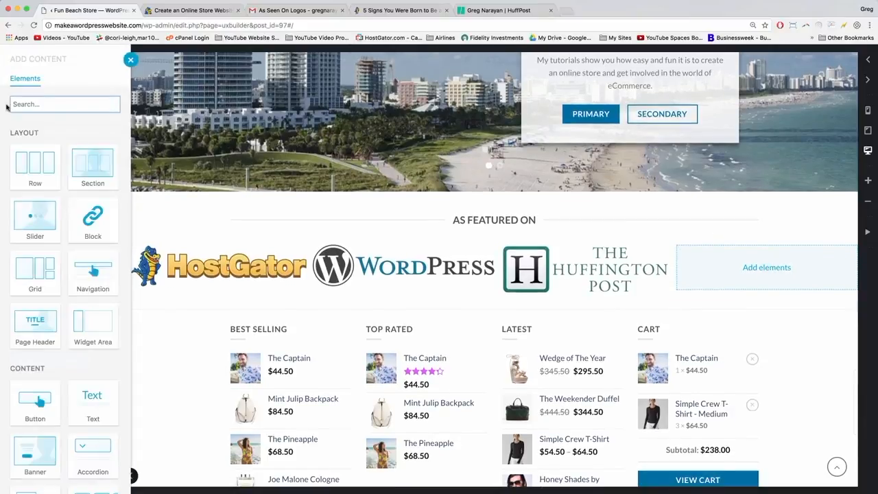
pyautogui.click(80, 422)
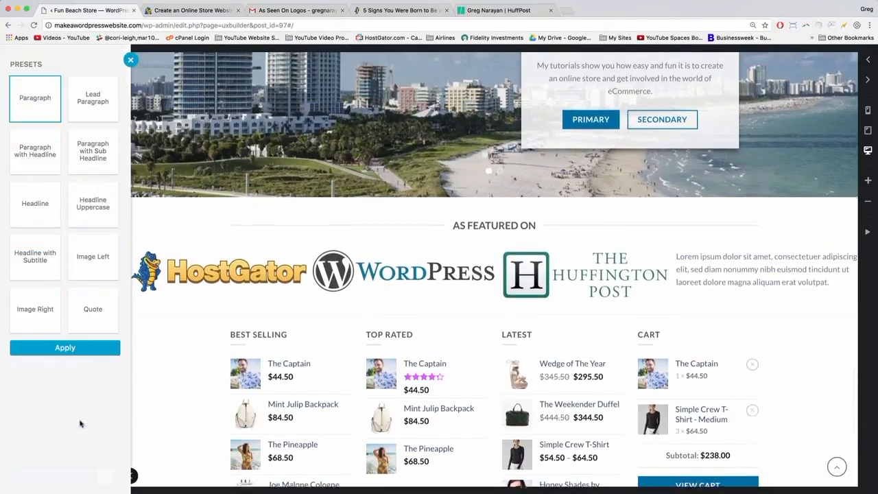
pyautogui.click(66, 349)
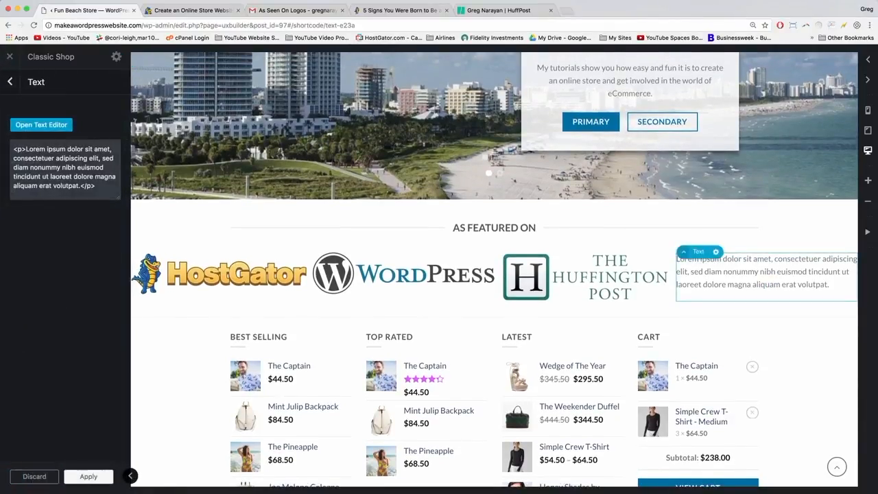
pyautogui.click(51, 130)
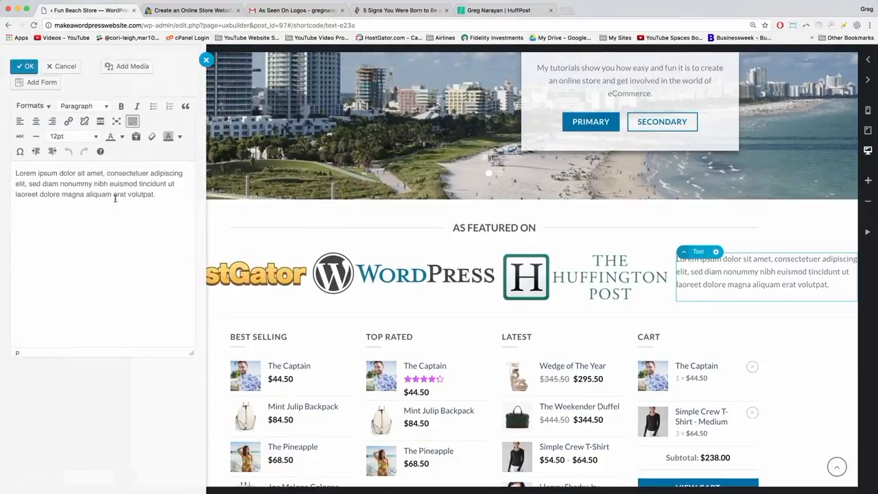
pyautogui.moveTo(175, 196); pyautogui.dragTo(15, 172)
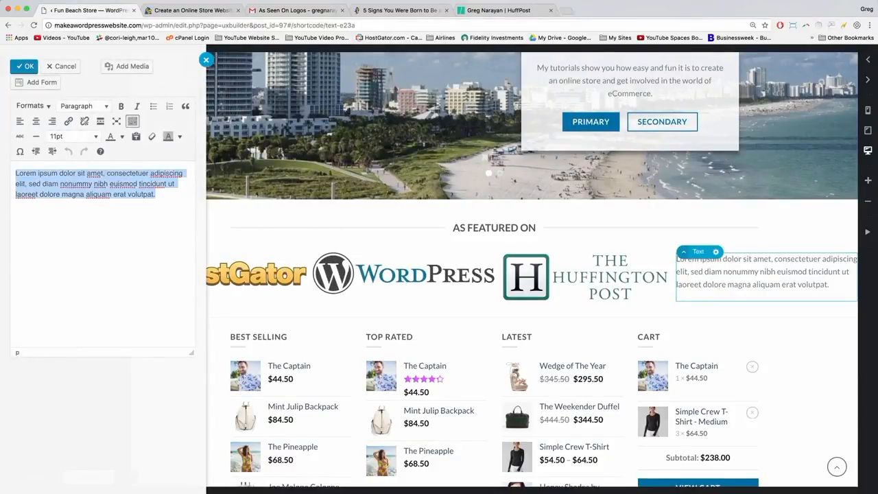
pyautogui.press('BackSpace')
pyautogui.click(117, 66)
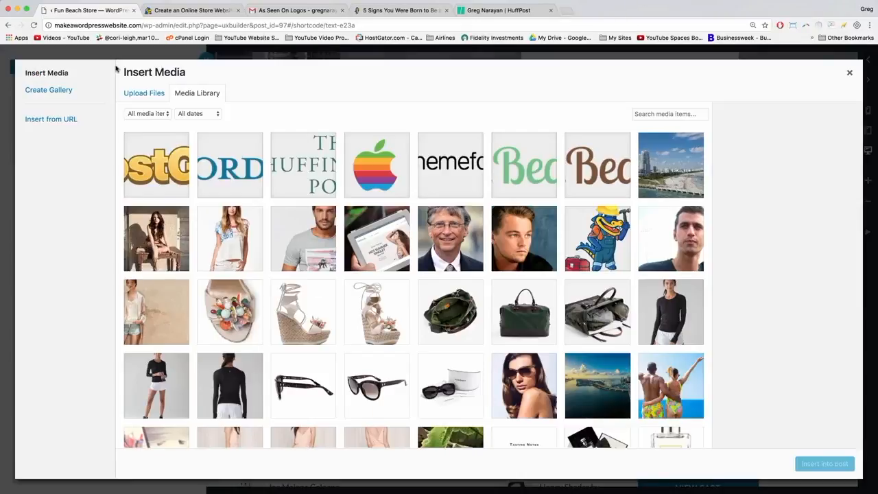
pyautogui.click(455, 177)
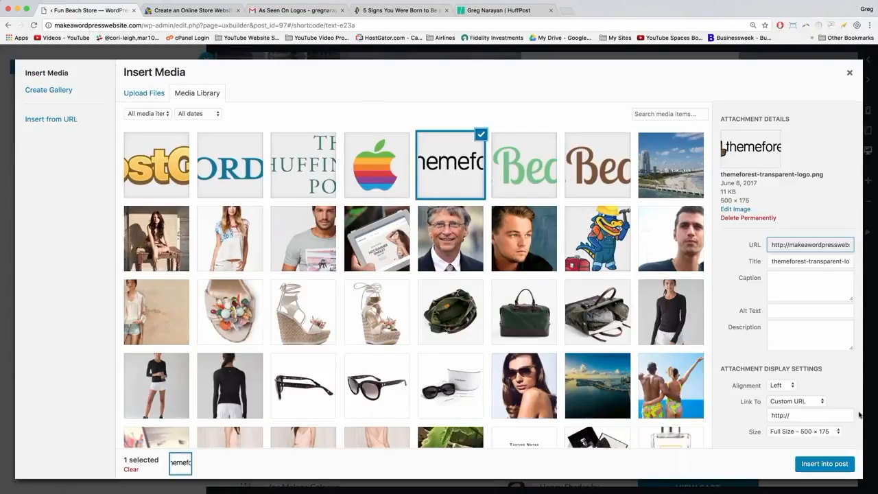
pyautogui.click(827, 464)
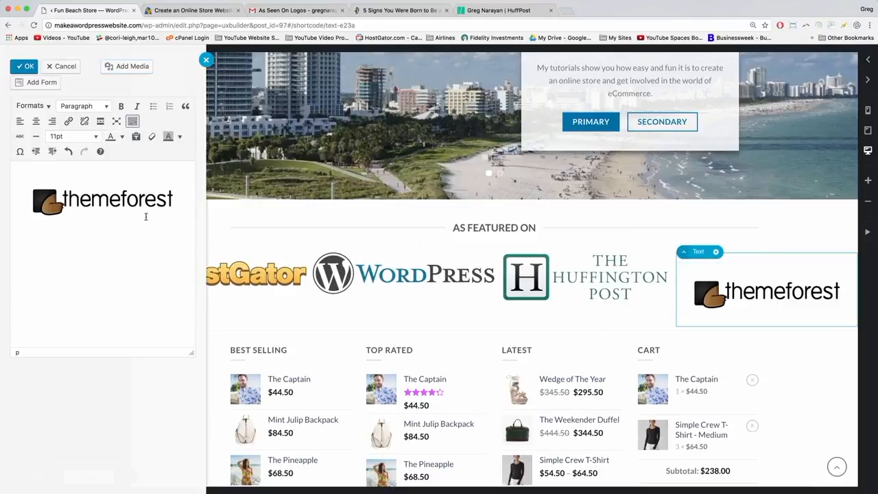
# Centre the ThemeForest logo and set its link to a custom URL.
pyautogui.click(123, 206)
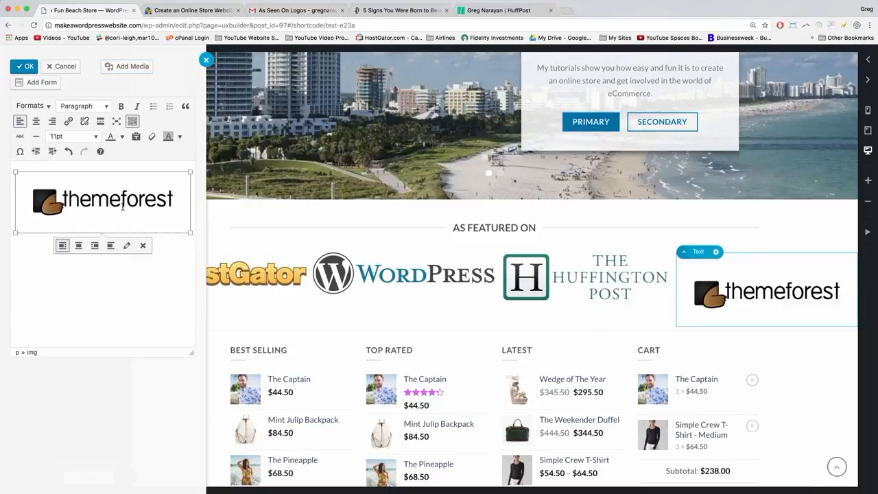
pyautogui.click(127, 246)
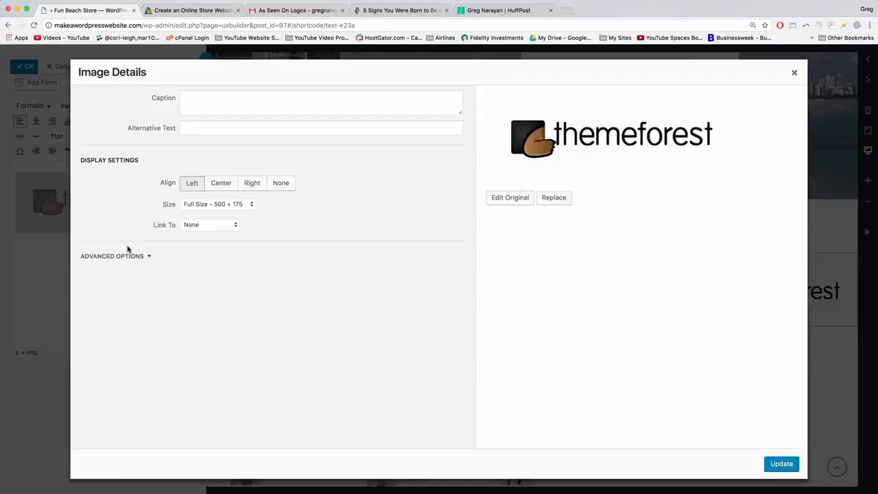
pyautogui.click(224, 185)
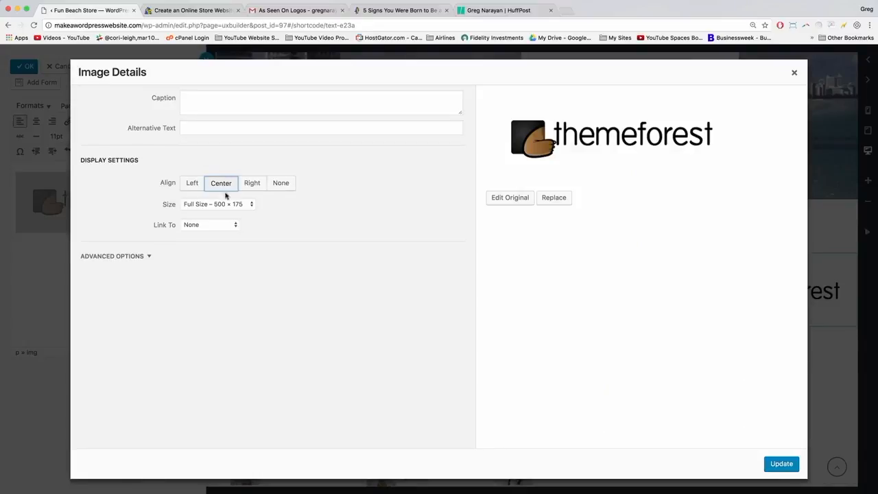
pyautogui.click(225, 227)
pyautogui.click(209, 215)
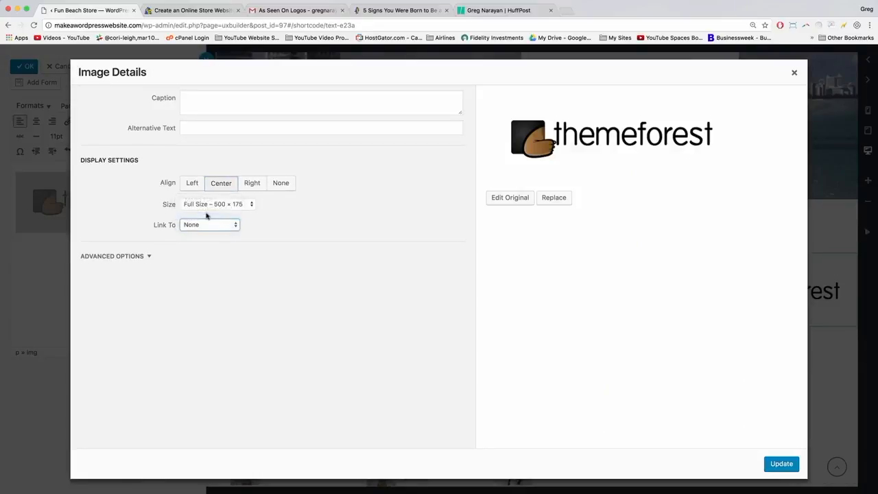
pyautogui.click(569, 10)
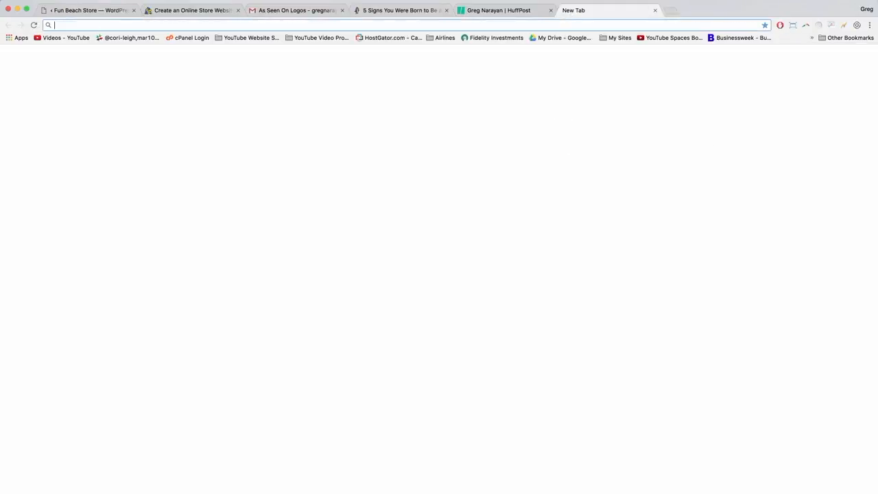
# Google 'flatsome on theme forest', open the Flatsome ThemeForest page and copy its address.
pyautogui.write('flatsome on theme fro')
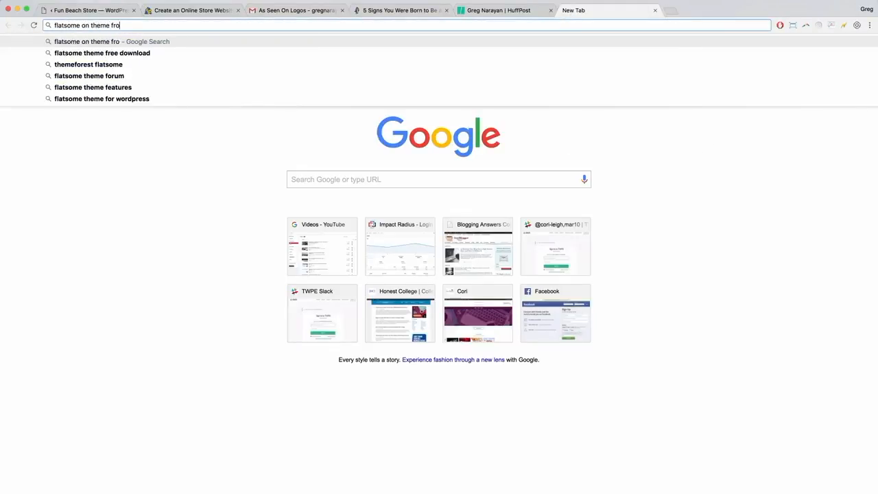
pyautogui.press('BackSpace')
pyautogui.press('BackSpace')
pyautogui.write('orest')
pyautogui.press('Return')
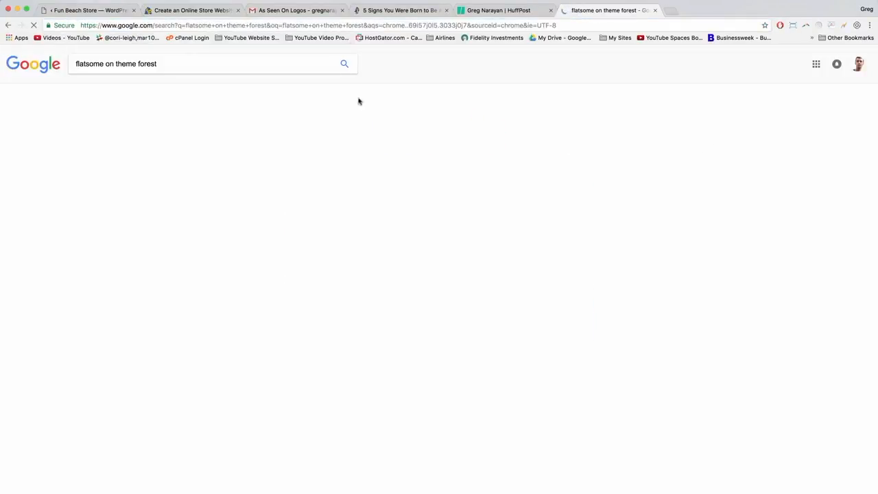
pyautogui.click(98, 148)
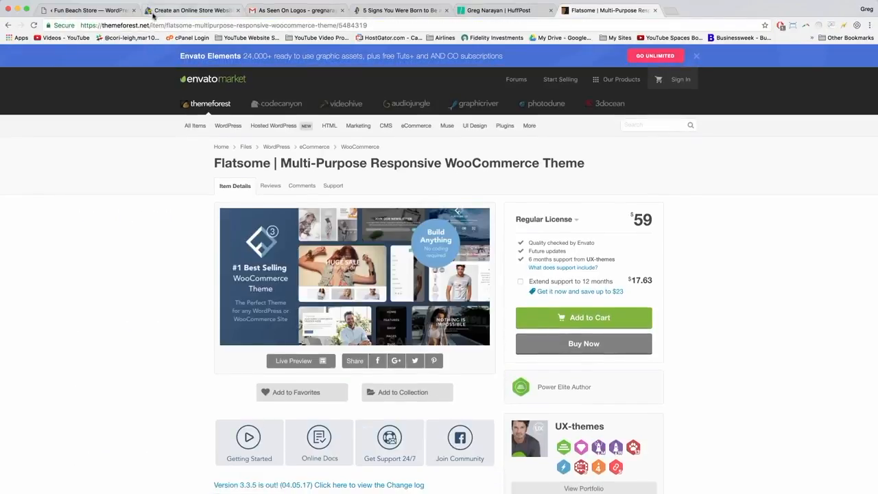
pyautogui.click(156, 27)
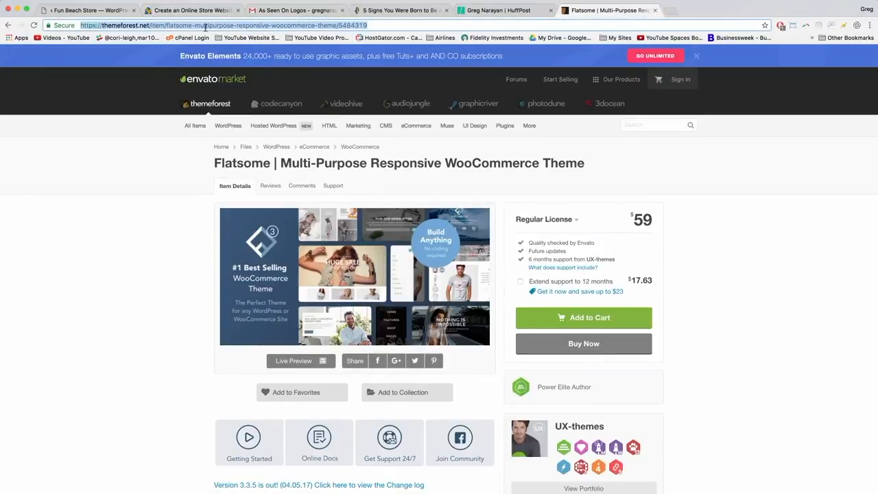
pyautogui.rightClick(234, 25)
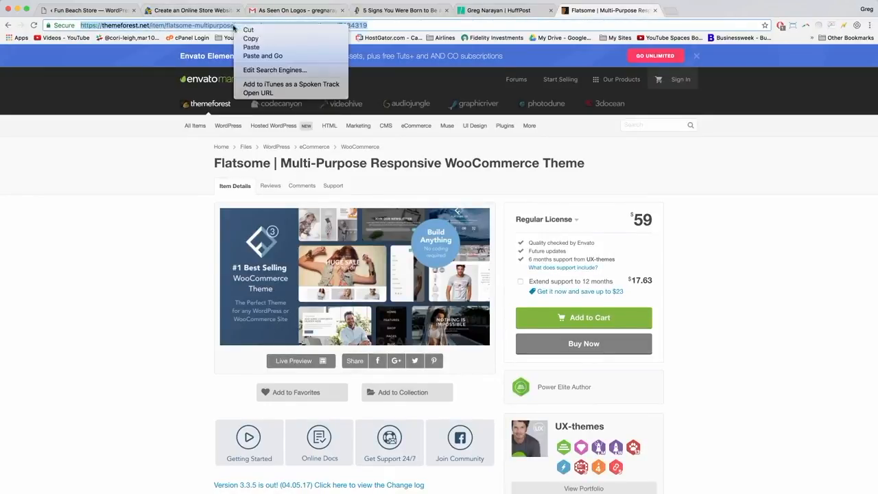
pyautogui.click(249, 38)
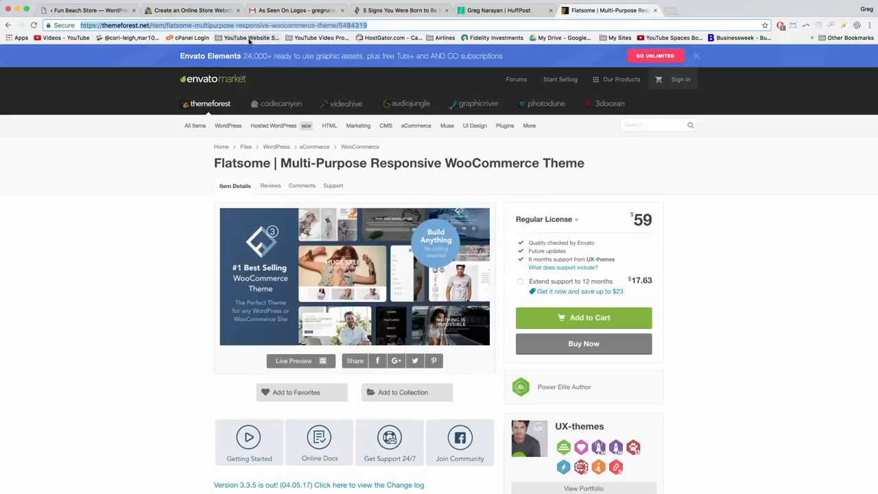
pyautogui.click(103, 13)
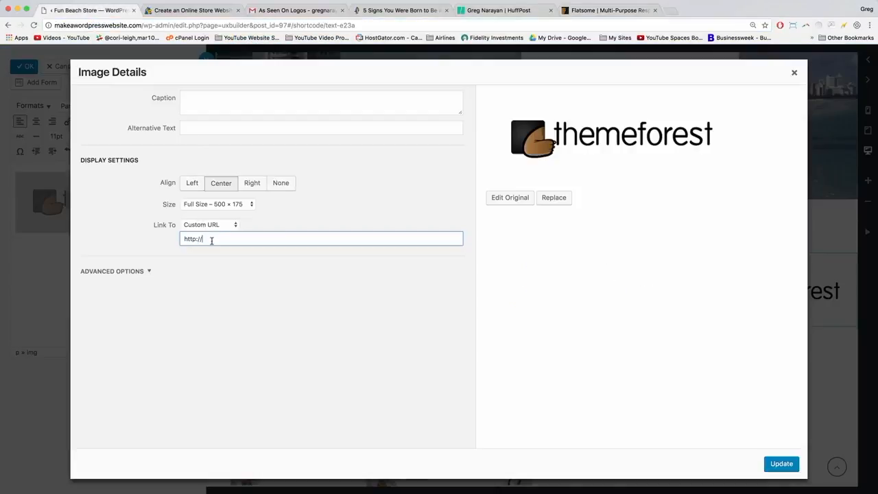
# Paste the Flatsome ThemeForest address as the ThemeForest logo's custom link and update.
pyautogui.moveTo(211, 240); pyautogui.dragTo(174, 243)
pyautogui.press('super+v')
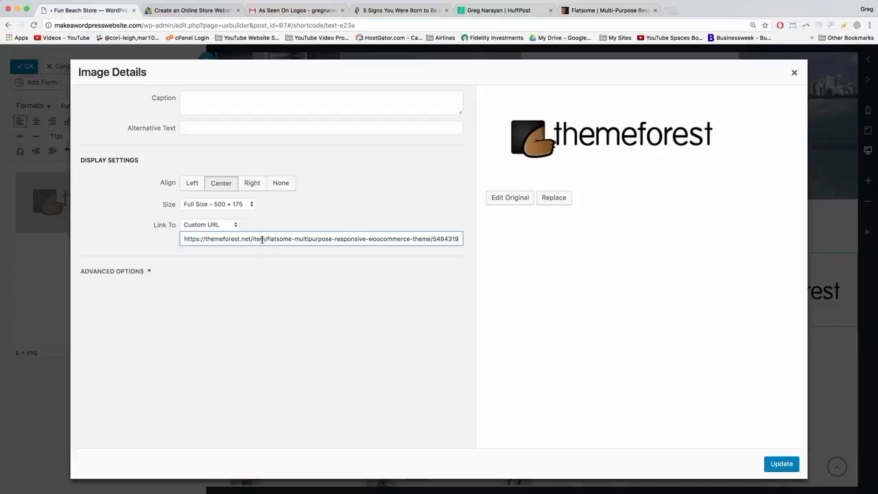
pyautogui.click(783, 464)
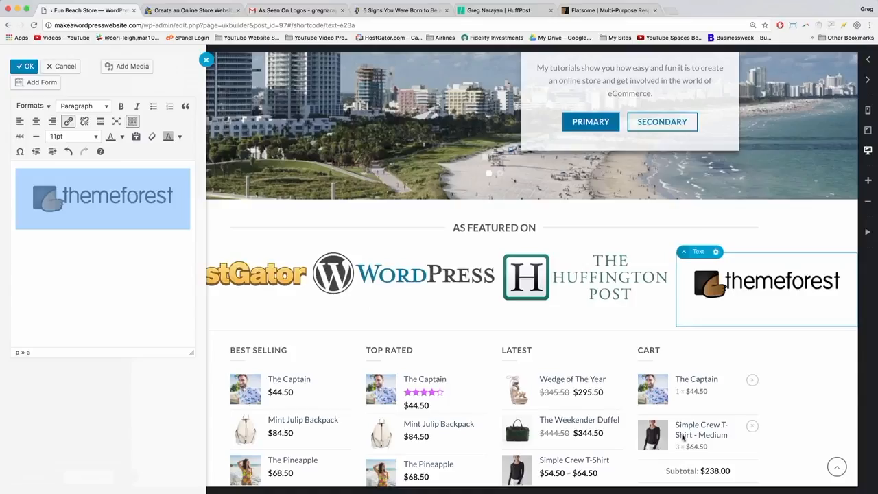
# Shrink the ThemeForest logo to about 276 × 97, apply the block and save the homepage.
pyautogui.click(151, 223)
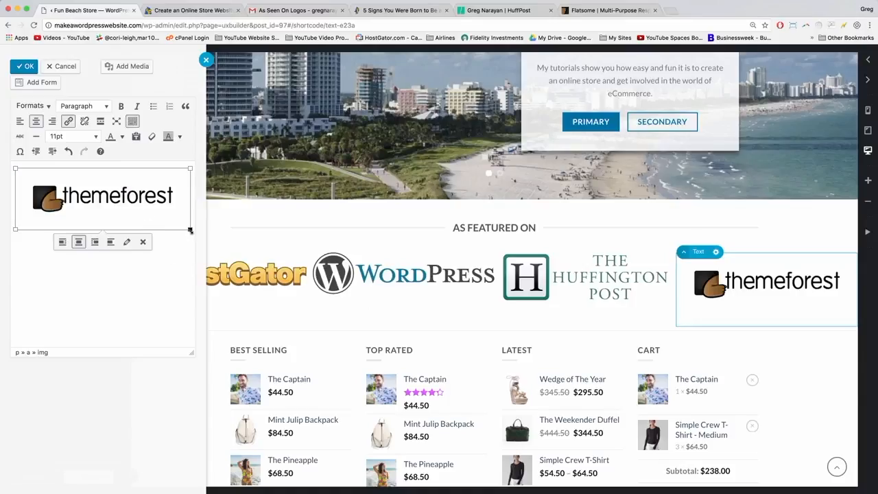
pyautogui.moveTo(190, 231); pyautogui.dragTo(161, 207)
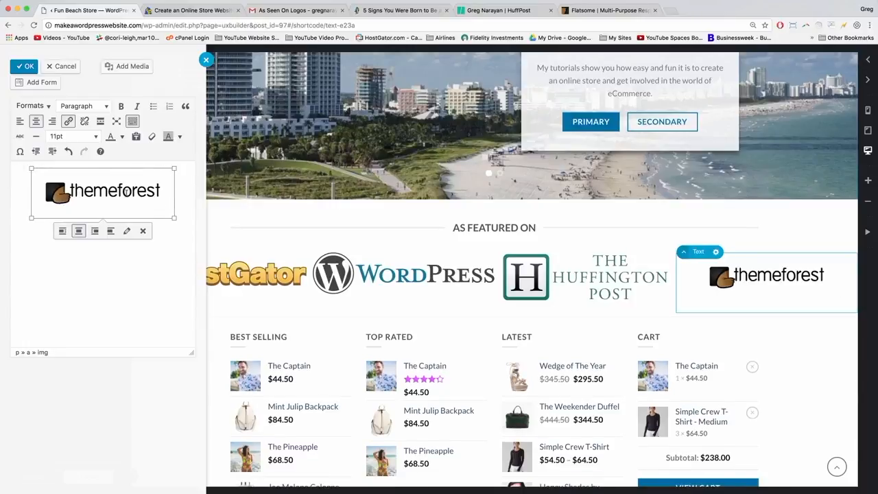
pyautogui.click(23, 66)
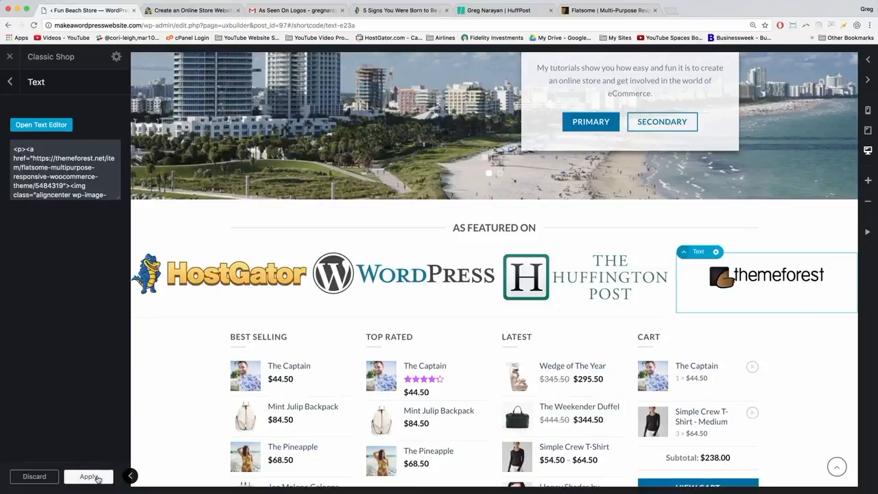
pyautogui.click(88, 476)
pyautogui.click(47, 477)
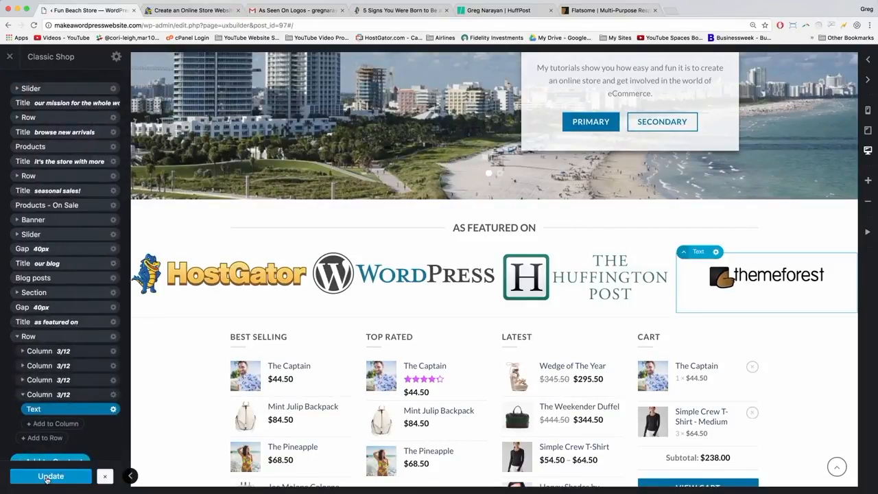
pyautogui.click(47, 478)
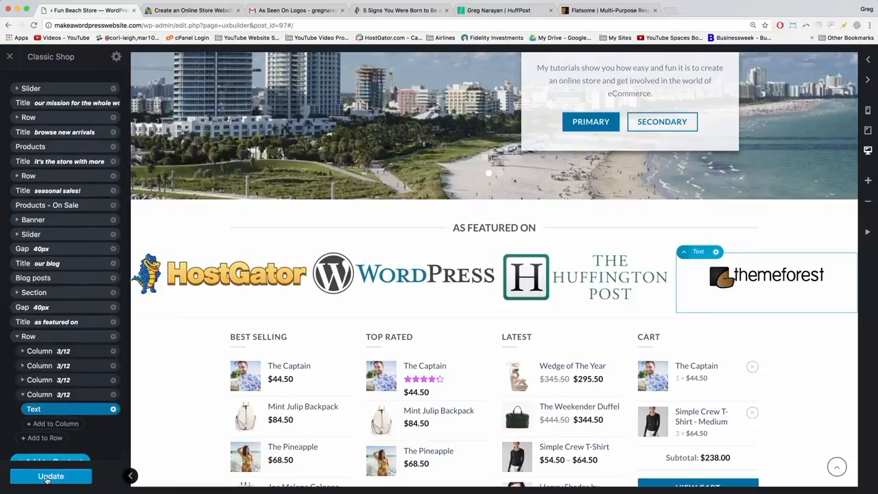
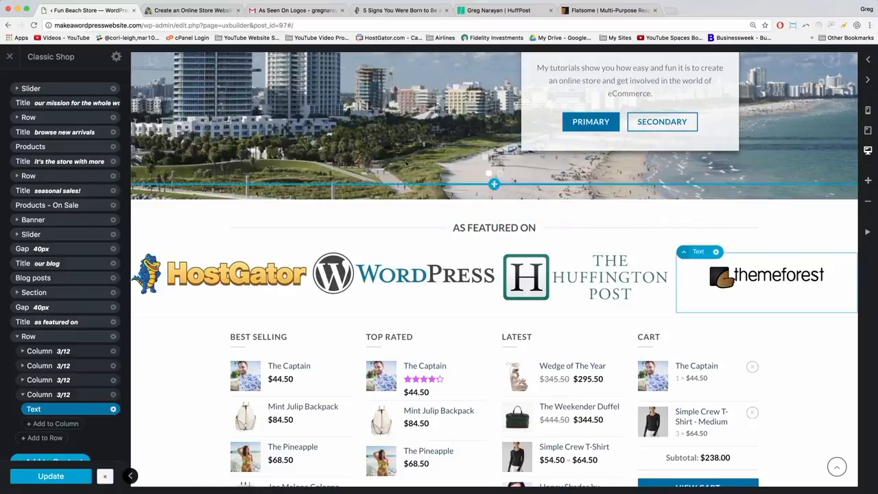
# Load makeawordpresswebsite.com in a new tab, check the As Featured On logos, then return to the builder.
pyautogui.click(670, 13)
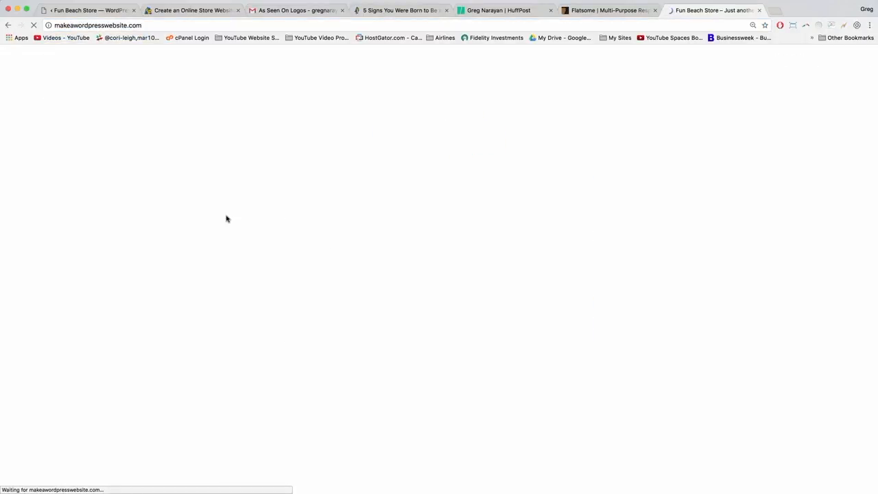
pyautogui.scroll(-20, 227, 219)
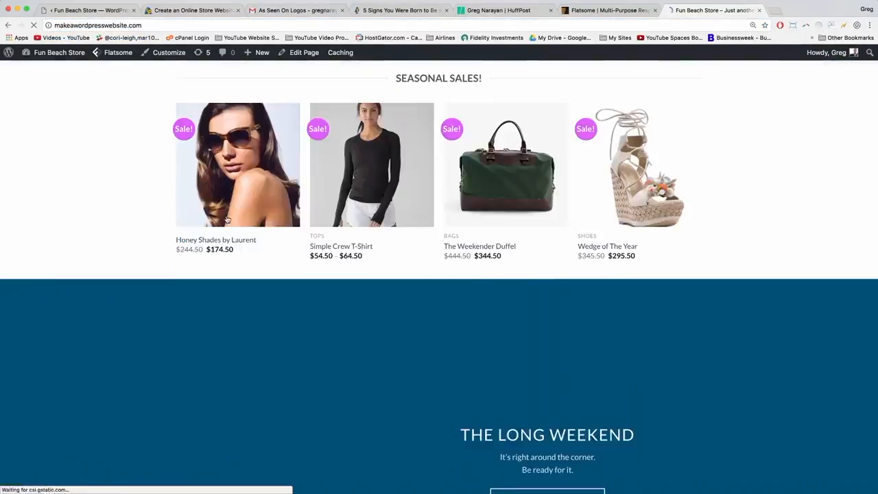
pyautogui.scroll(3, 227, 219)
pyautogui.scroll(2, 227, 220)
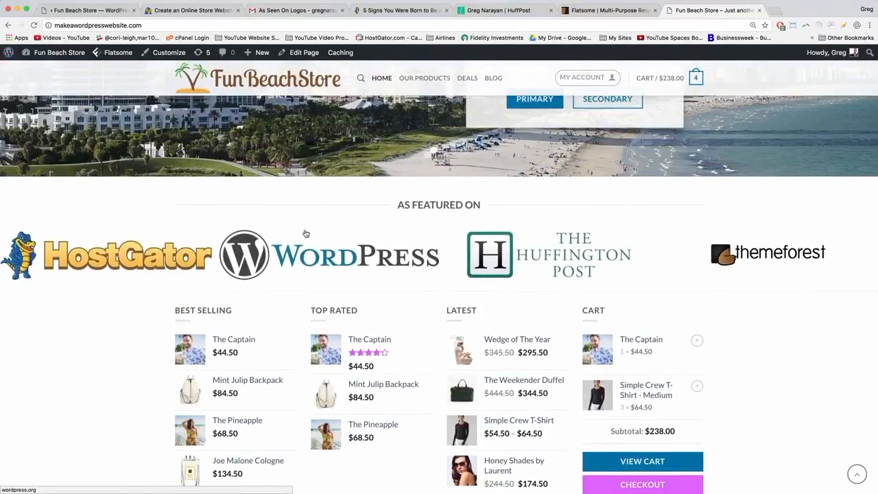
pyautogui.scroll(1, 307, 234)
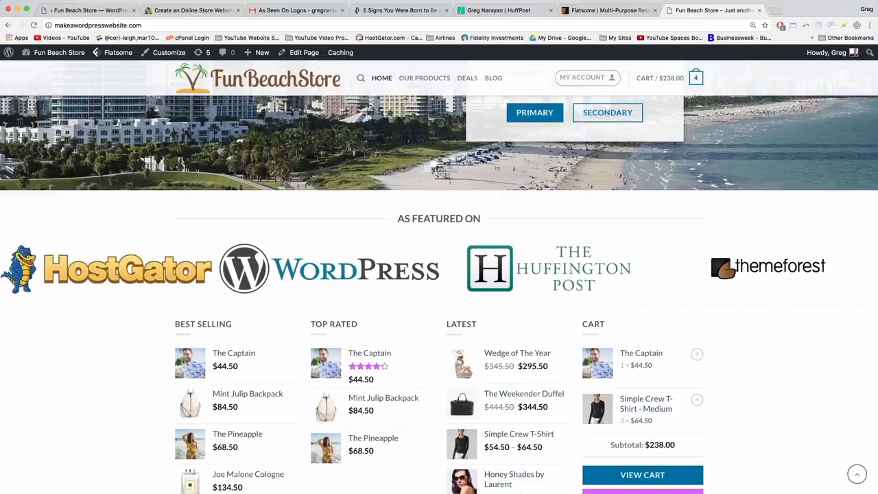
pyautogui.click(90, 11)
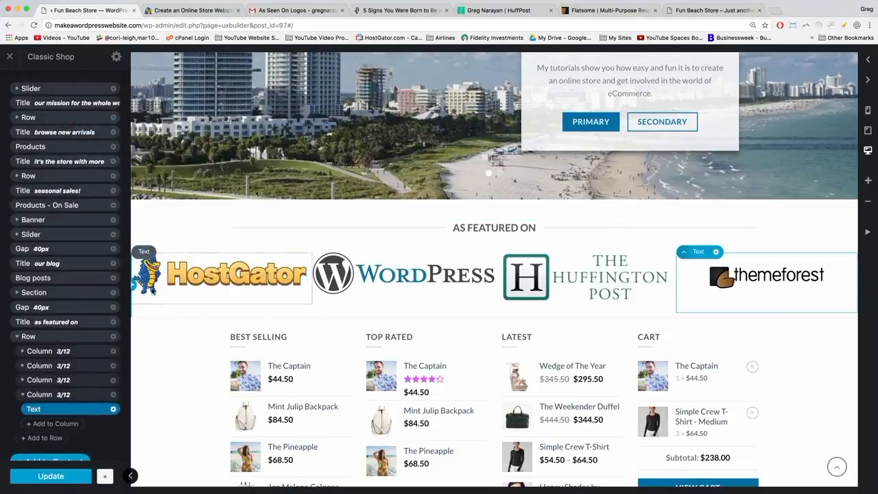
# Set the logo row's Column Spacing to Large, apply it, and compare with the live homepage.
pyautogui.click(114, 337)
pyautogui.click(108, 362)
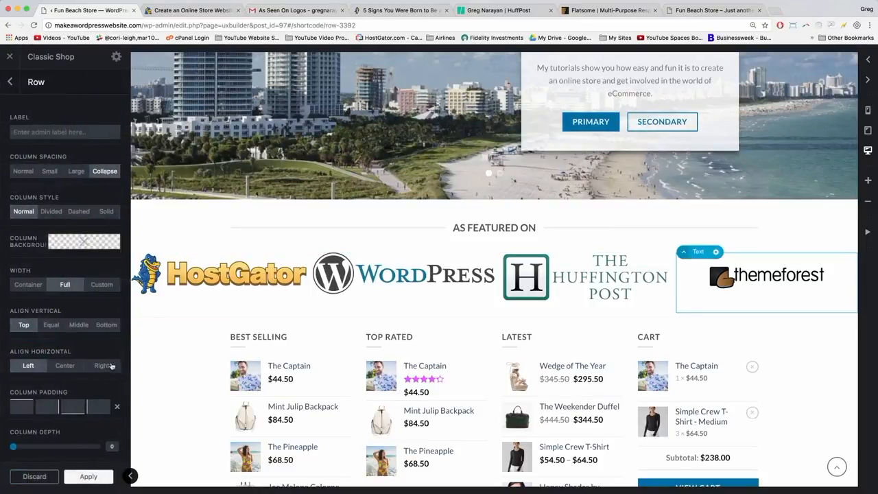
pyautogui.click(77, 172)
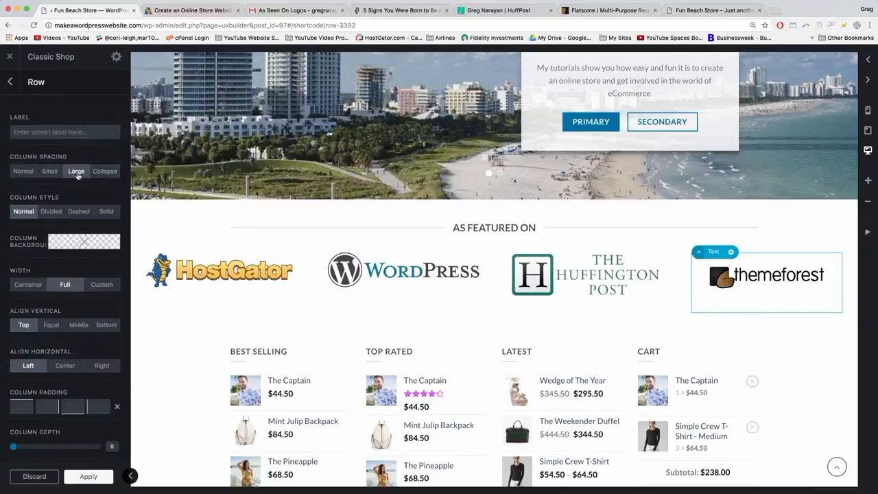
pyautogui.click(89, 477)
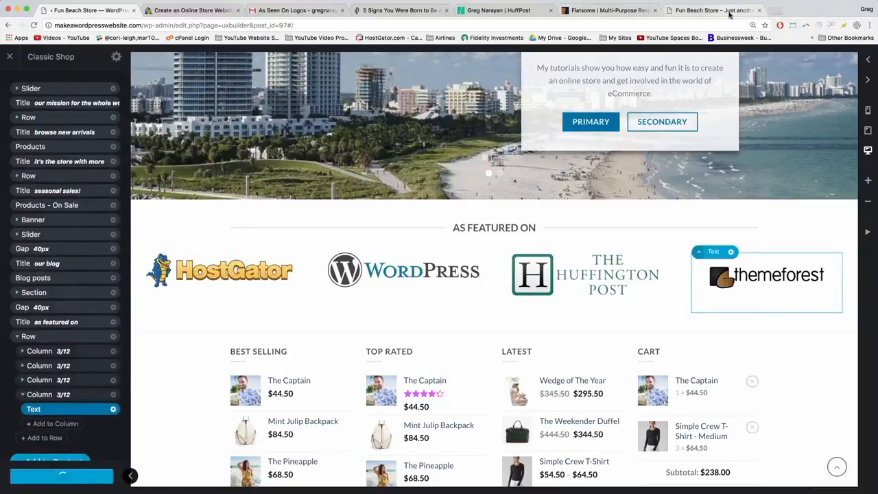
pyautogui.click(718, 10)
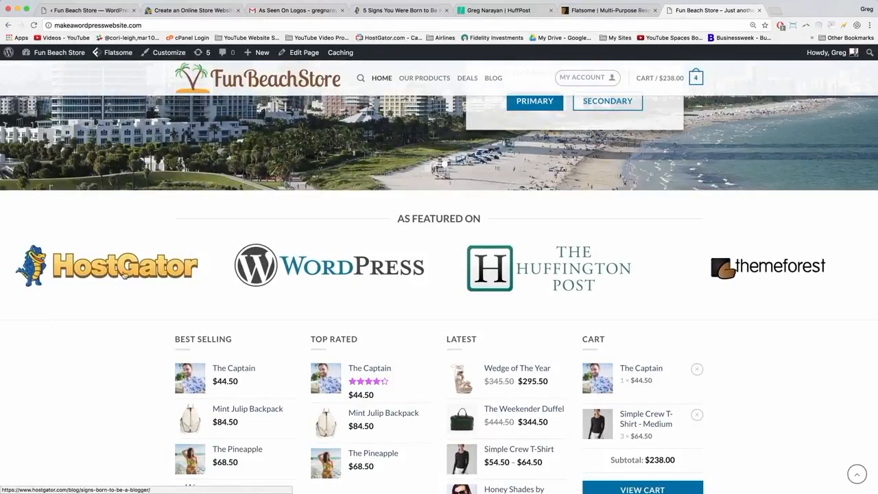
pyautogui.click(102, 11)
pyautogui.scroll(-2, 120, 353)
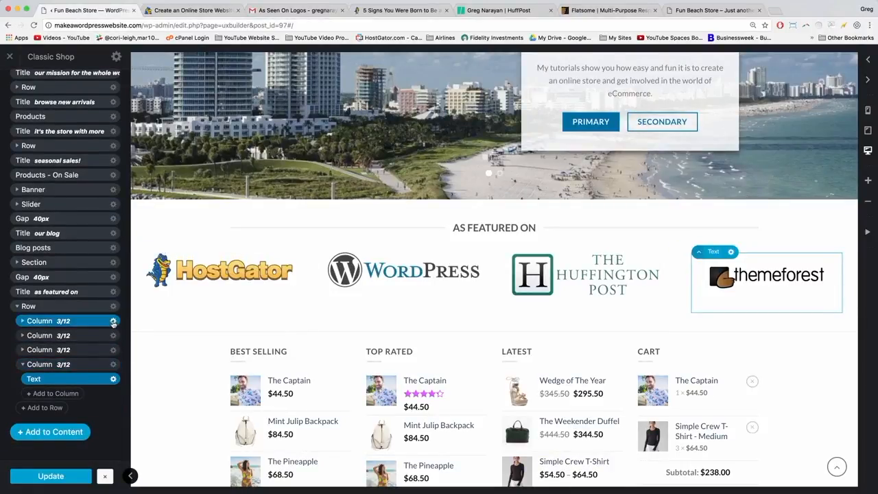
pyautogui.click(113, 321)
pyautogui.click(111, 350)
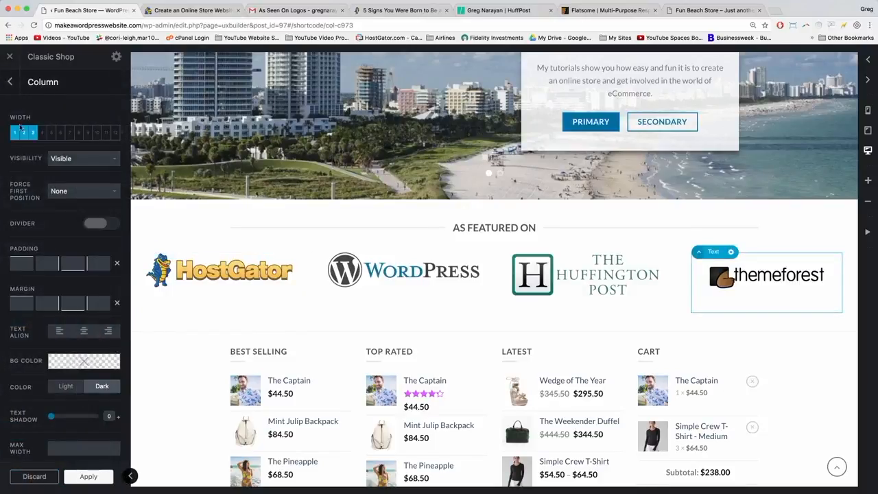
pyautogui.click(25, 133)
pyautogui.click(16, 133)
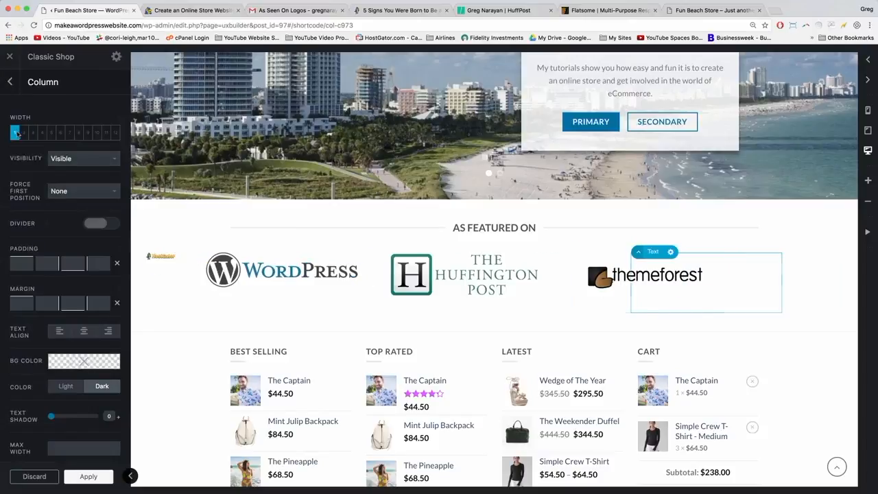
pyautogui.click(24, 133)
pyautogui.click(33, 133)
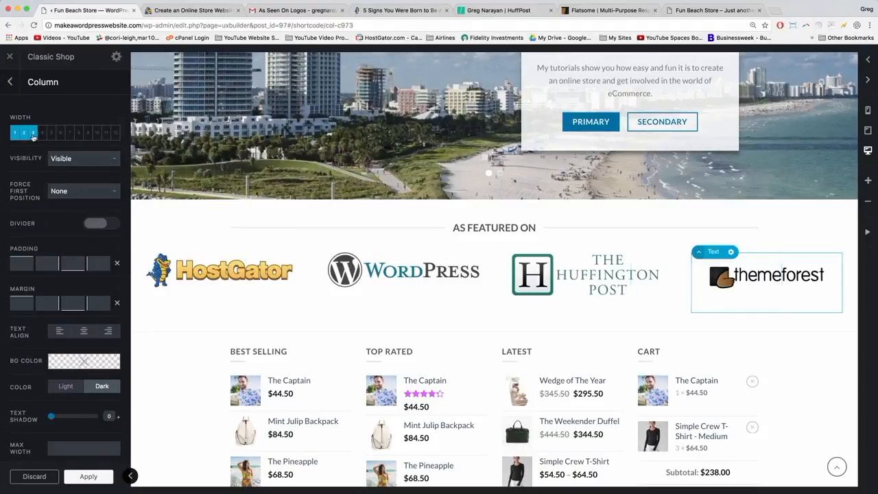
pyautogui.click(86, 476)
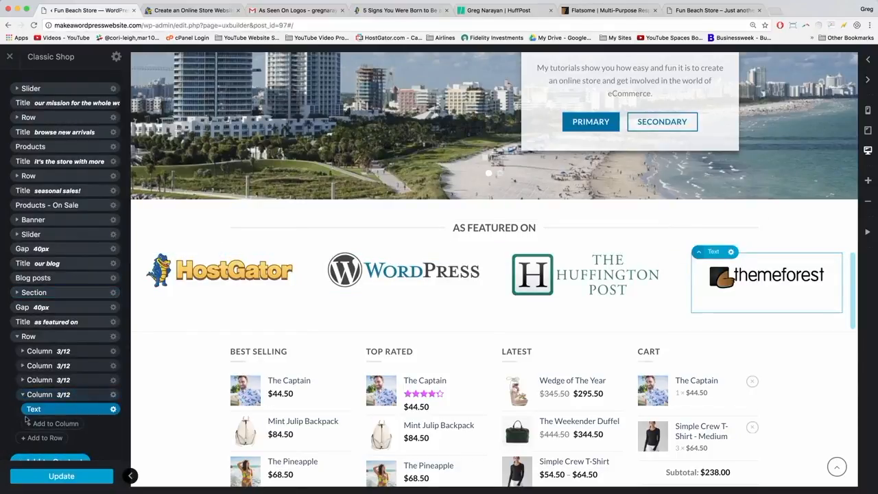
pyautogui.click(22, 395)
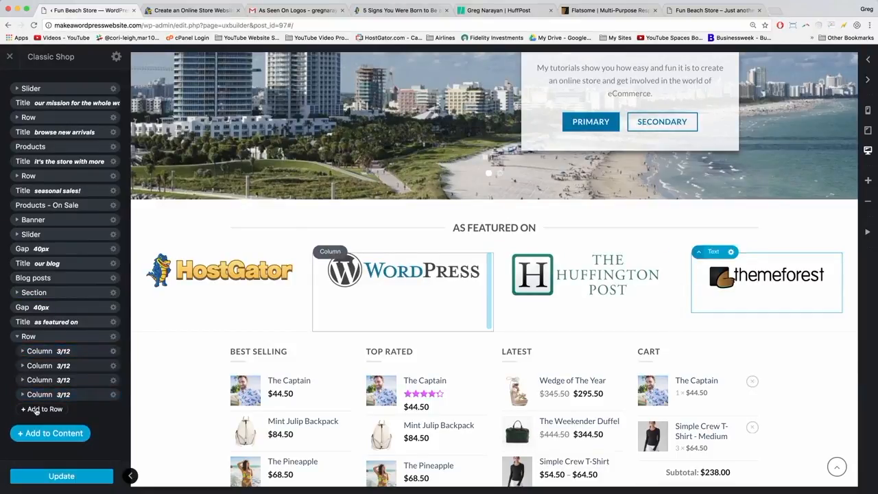
# Add a column to the logo row, then delete the empty 4/12 column.
pyautogui.click(41, 409)
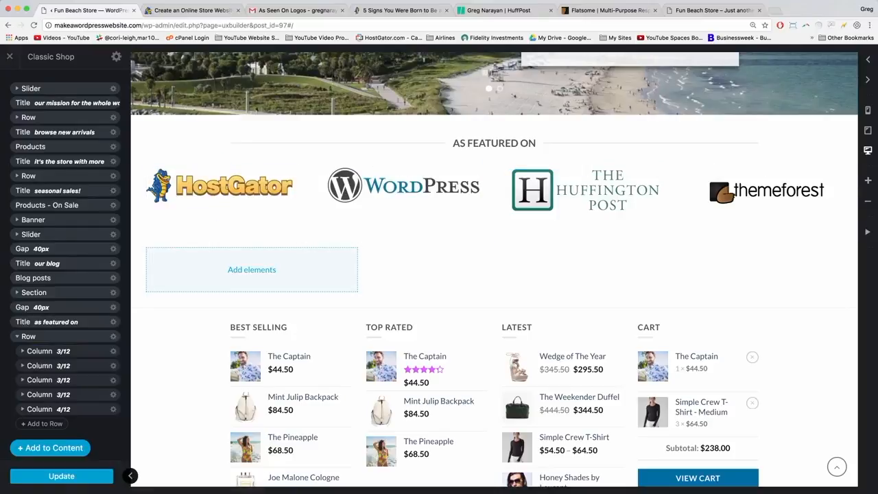
pyautogui.click(60, 409)
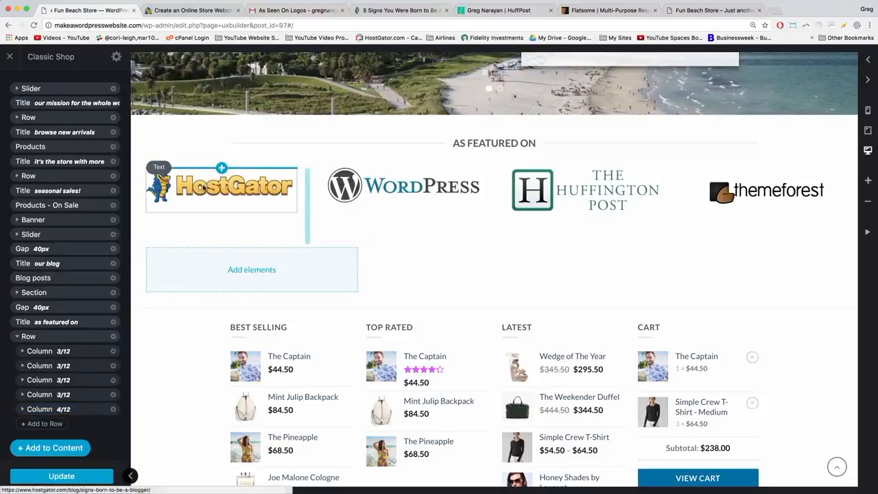
pyautogui.click(113, 410)
pyautogui.click(103, 371)
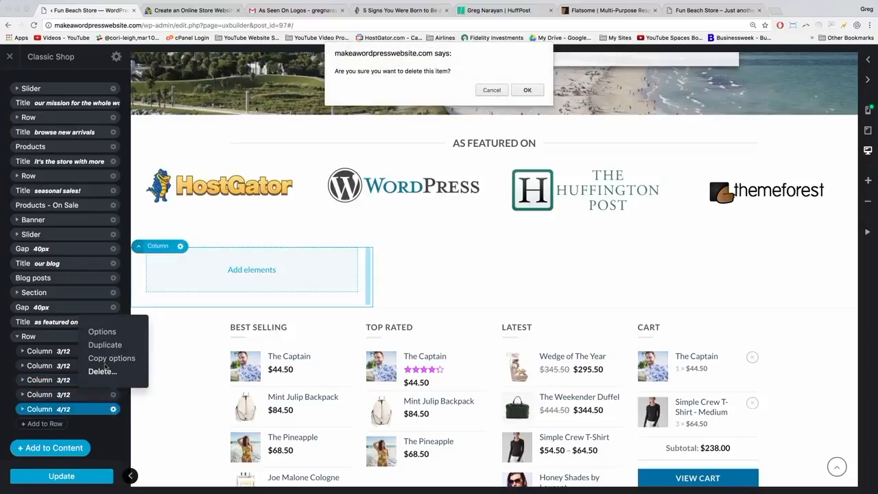
pyautogui.click(527, 90)
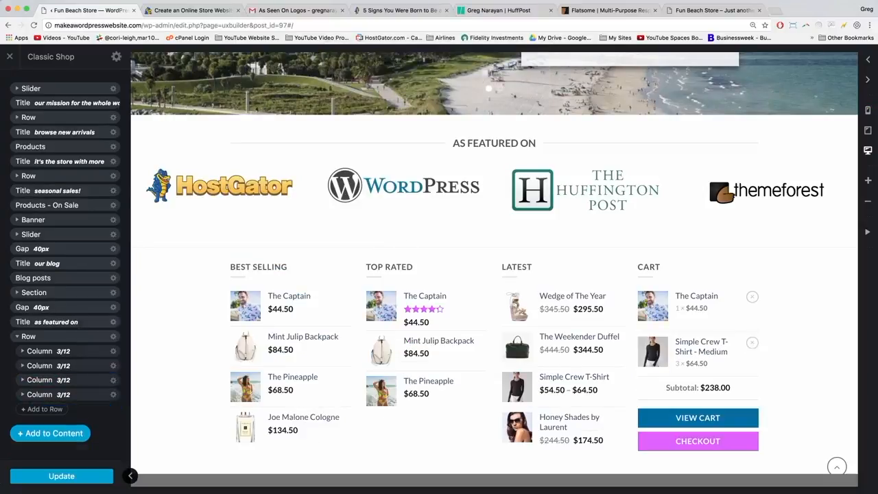
# Save the homepage with Update and view the four featured logos on the live site.
pyautogui.click(61, 476)
pyautogui.click(714, 10)
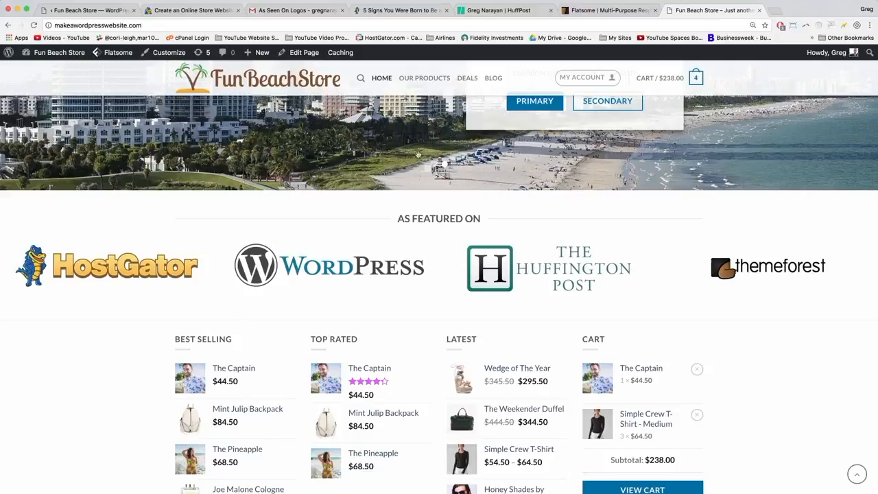
pyautogui.scroll(3, 418, 155)
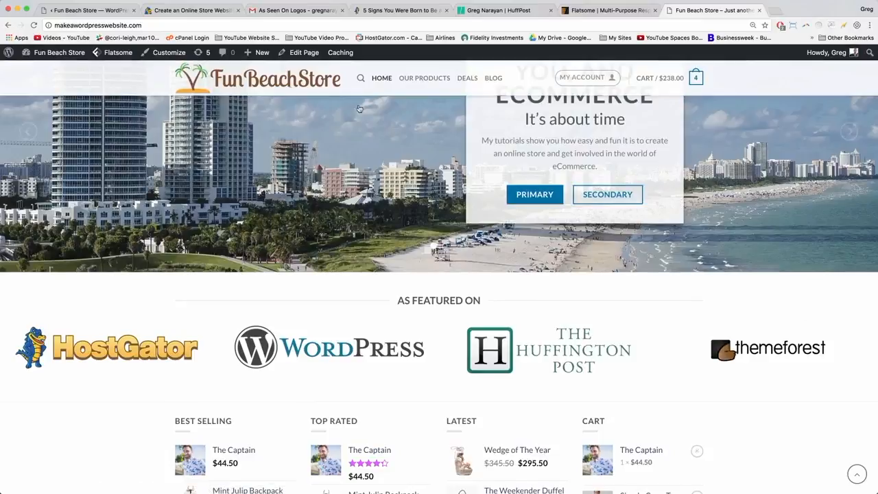
# Crop the themeforest logo image in the Media Library to 423 × 113 and save it.
pyautogui.click(49, 53)
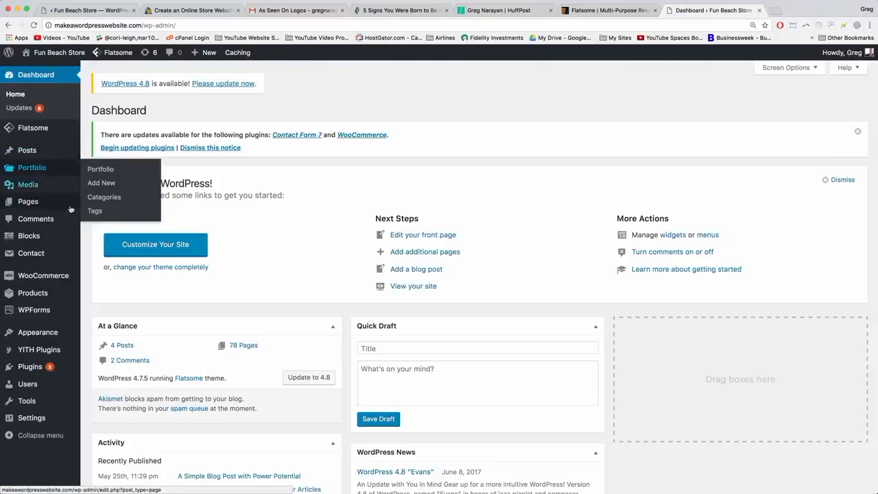
pyautogui.moveTo(23, 188)
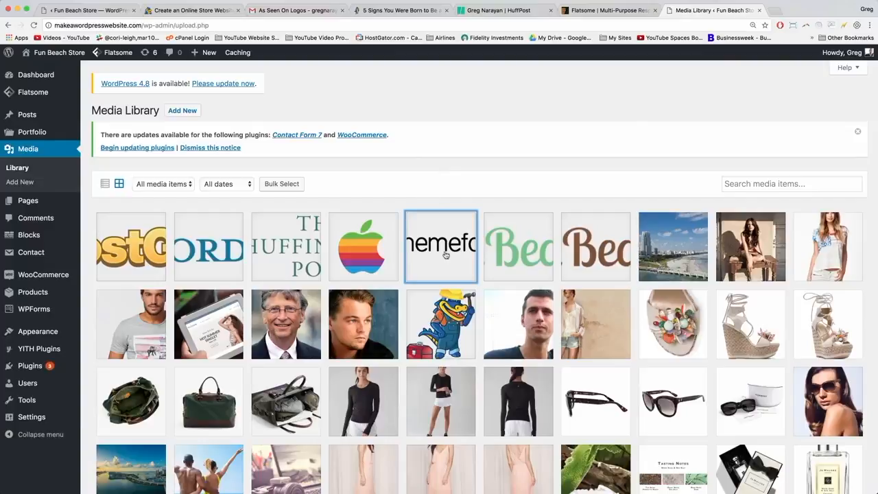
pyautogui.click(445, 255)
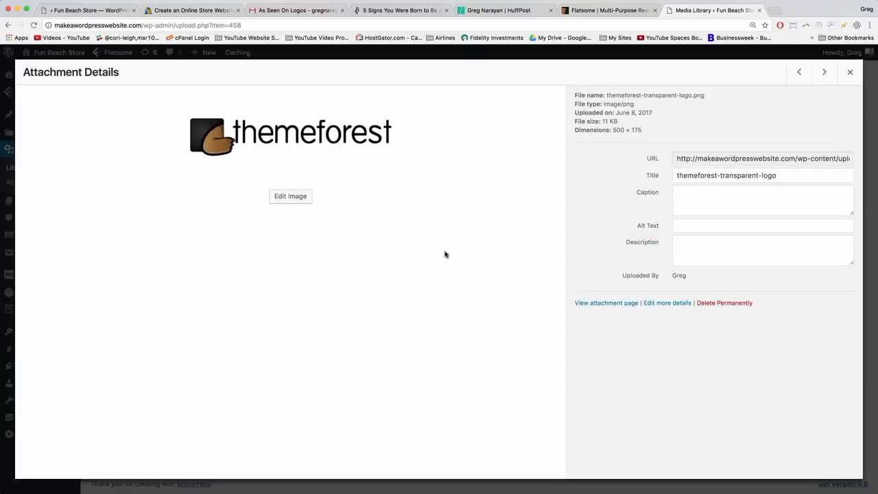
pyautogui.click(293, 200)
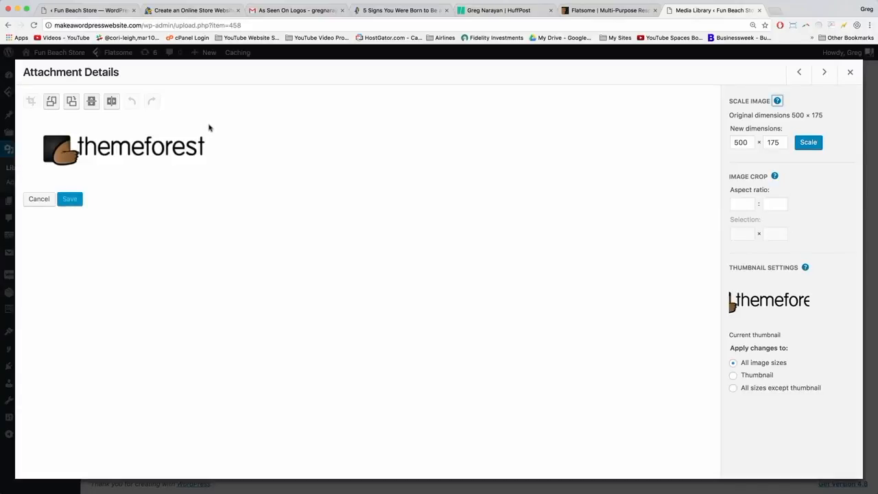
pyautogui.moveTo(209, 126); pyautogui.dragTo(39, 173)
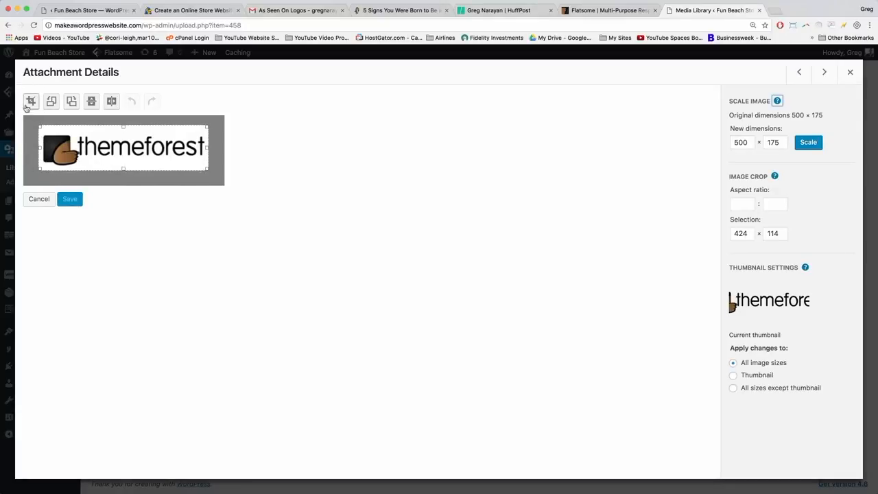
pyautogui.click(32, 102)
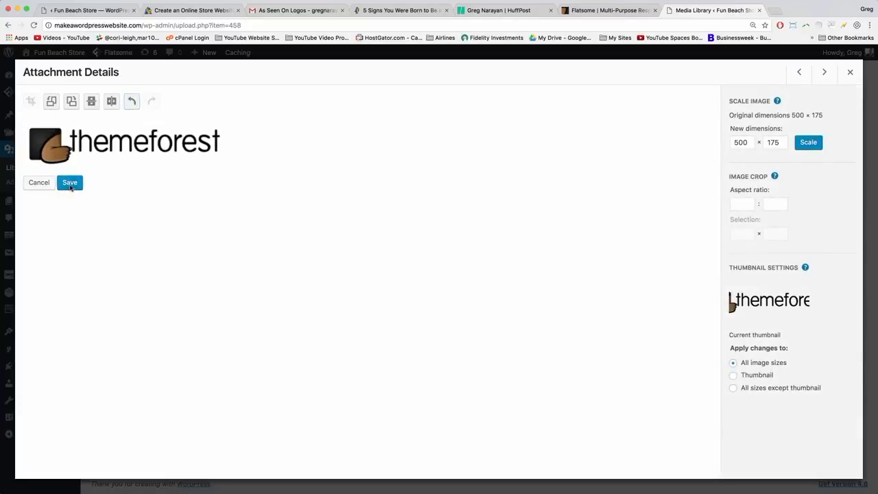
pyautogui.click(69, 182)
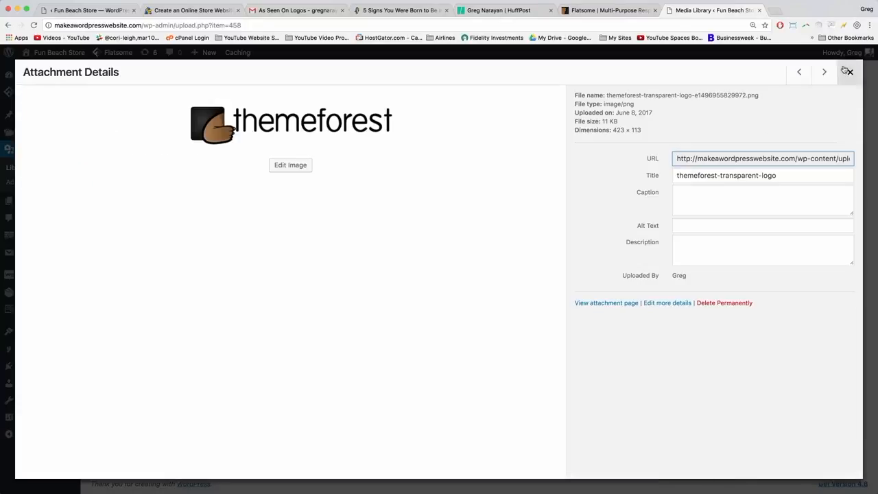
pyautogui.click(849, 72)
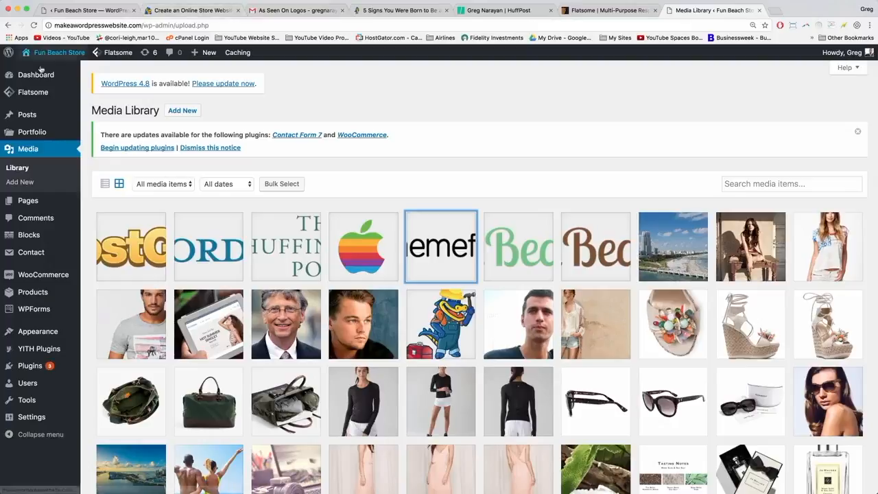
# Visit the live storefront homepage, scroll through it and reload it.
pyautogui.click(66, 54)
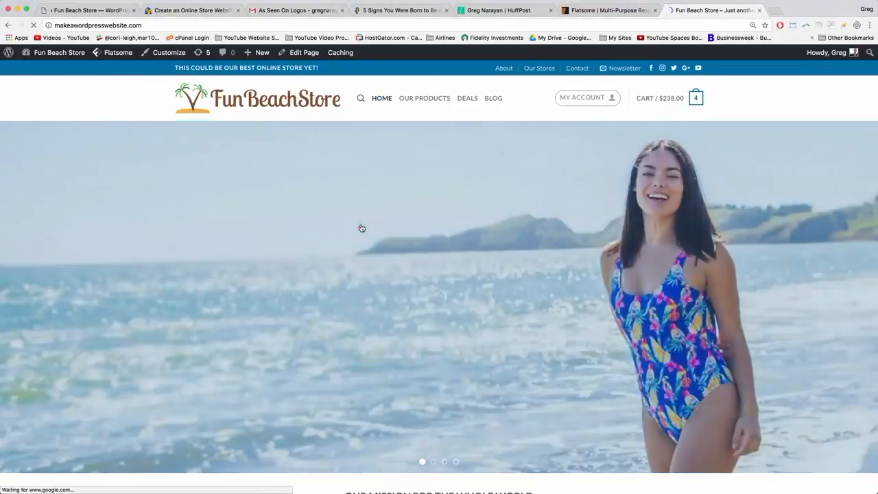
pyautogui.scroll(-10, 286, 176)
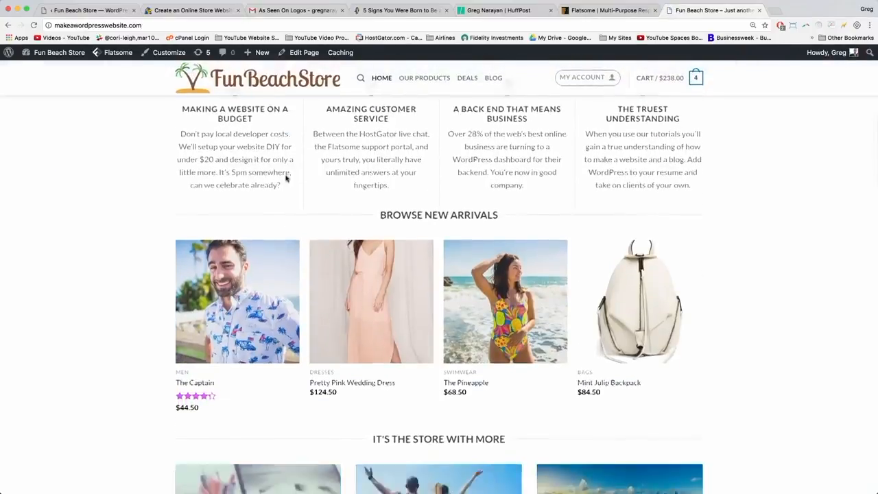
pyautogui.scroll(-15, 286, 178)
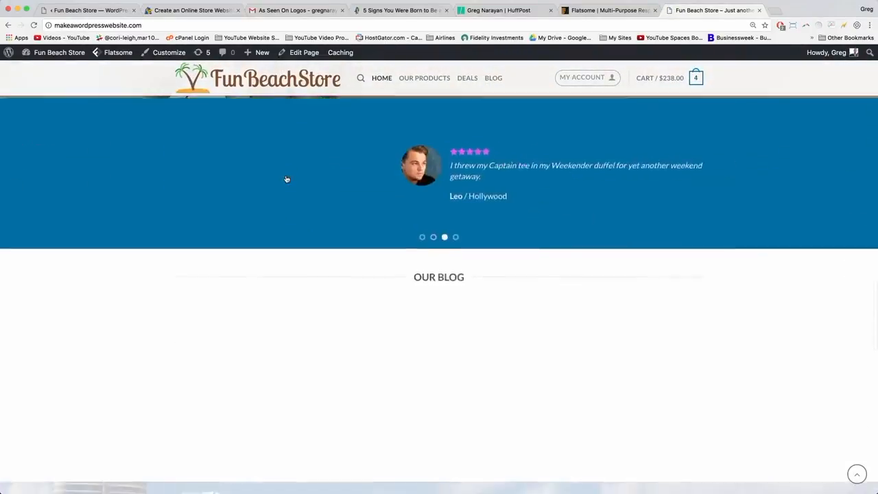
pyautogui.scroll(-10, 286, 178)
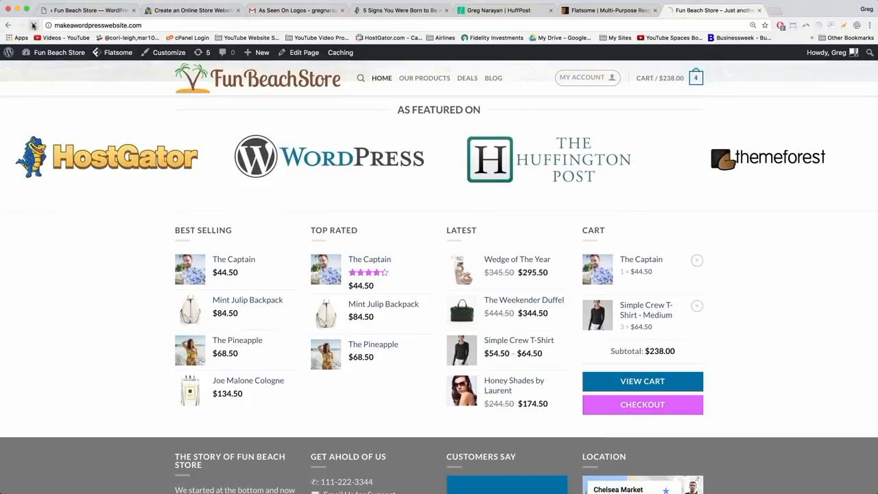
pyautogui.click(33, 26)
# Reload the page builder and select the As Featured On row.
pyautogui.click(107, 11)
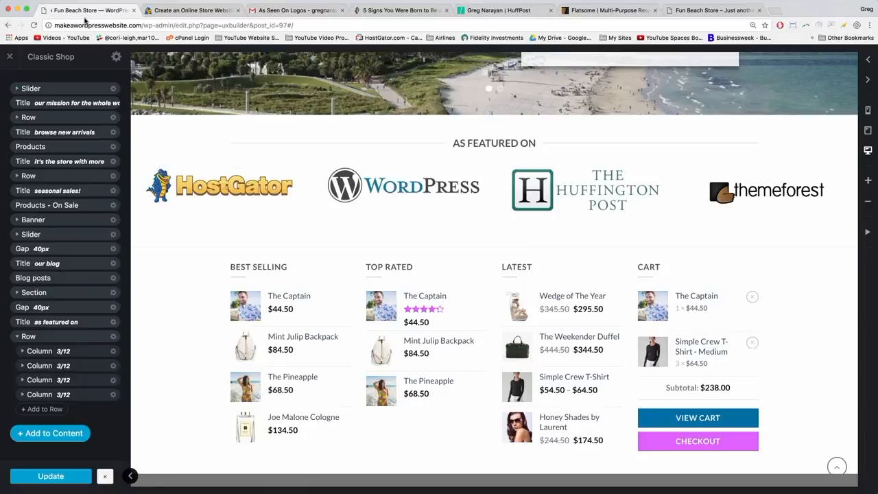
pyautogui.click(96, 25)
pyautogui.click(34, 25)
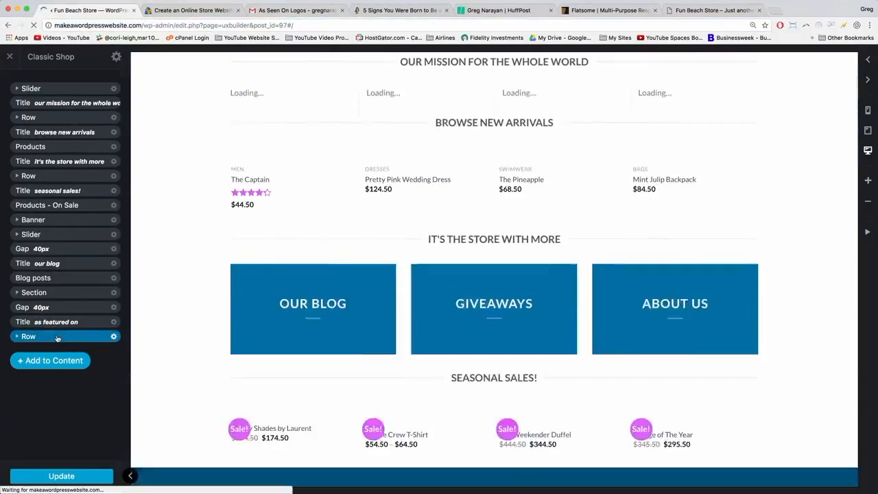
pyautogui.click(57, 339)
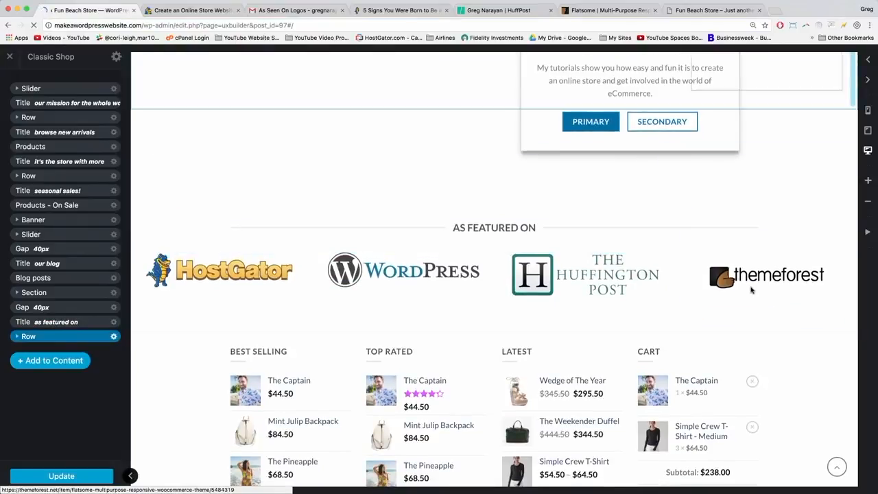
# Replace the themeforest Text element's image with the transparent themeforest logo from the Media Library.
pyautogui.click(753, 278)
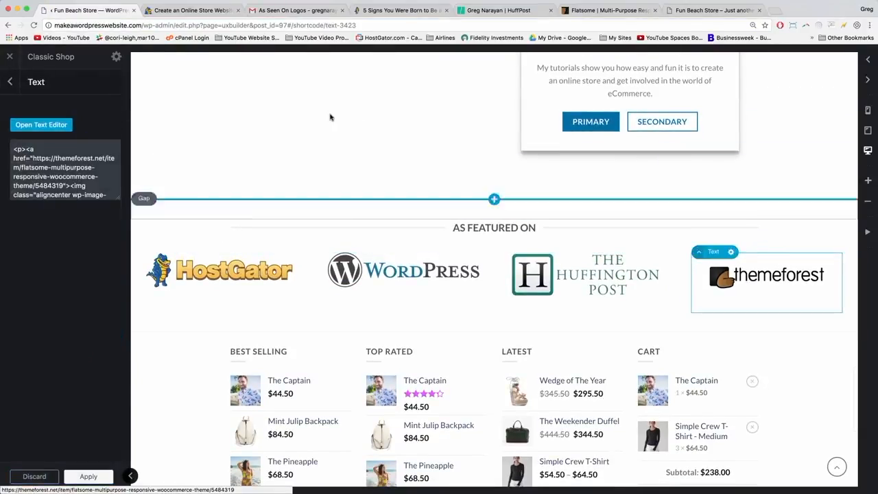
pyautogui.click(65, 129)
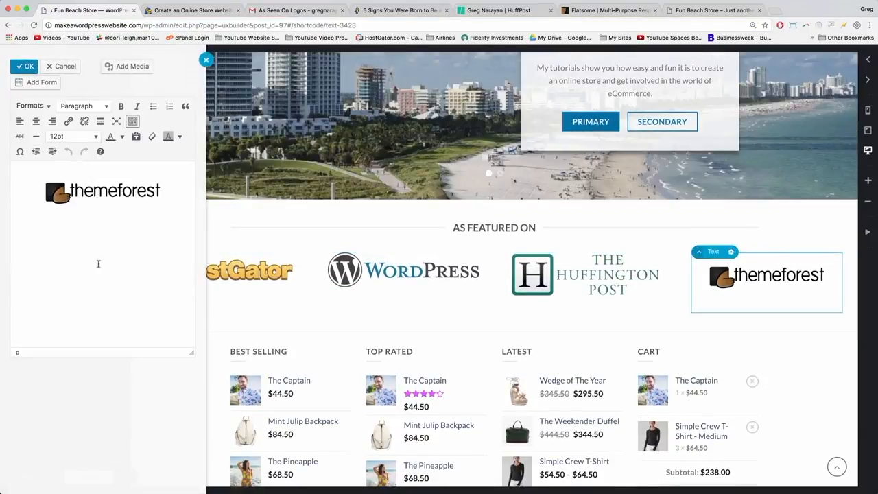
pyautogui.click(104, 193)
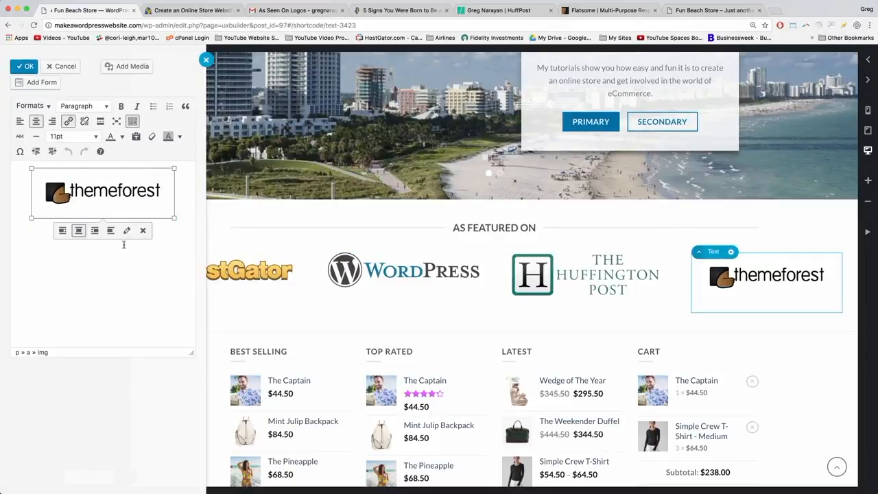
pyautogui.click(143, 231)
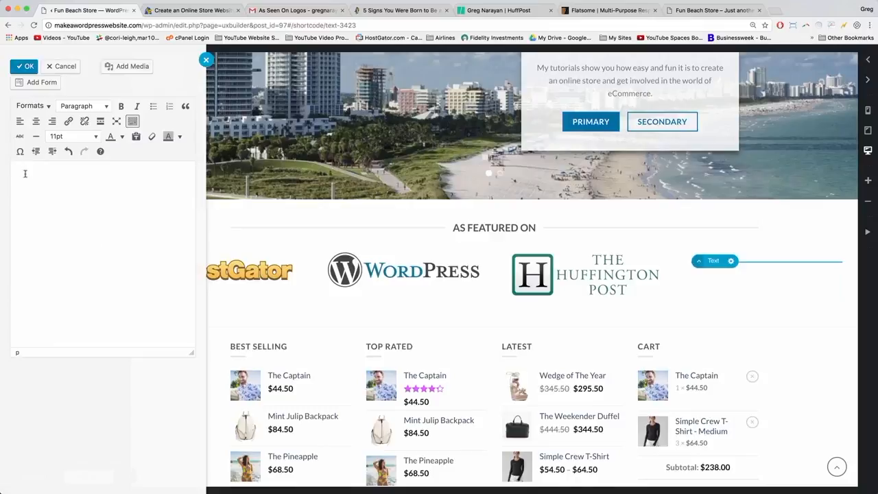
pyautogui.click(123, 65)
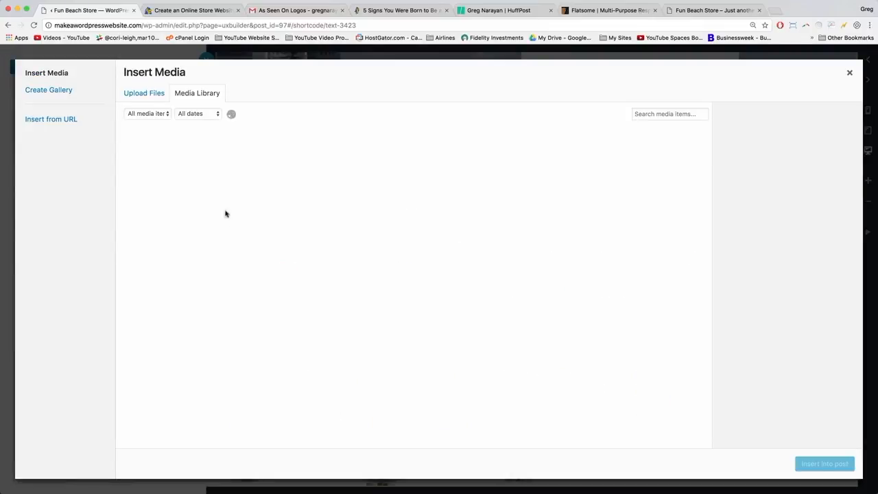
pyautogui.click(442, 166)
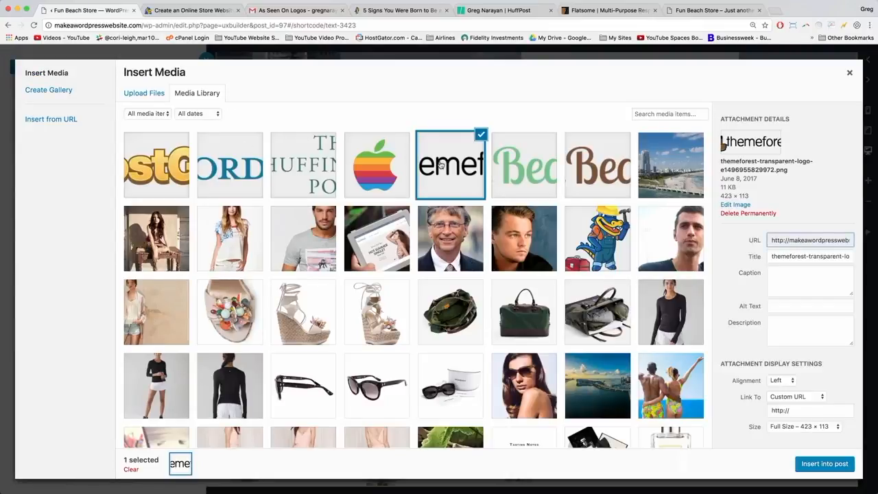
pyautogui.click(812, 465)
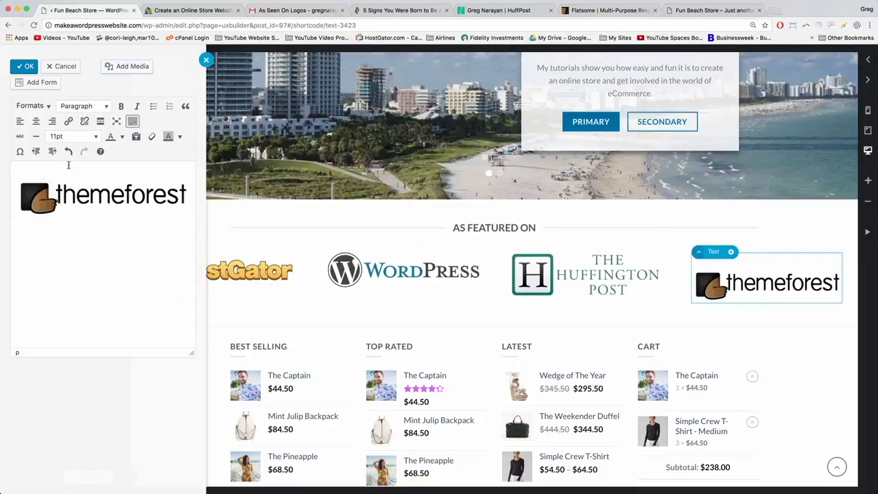
pyautogui.click(95, 197)
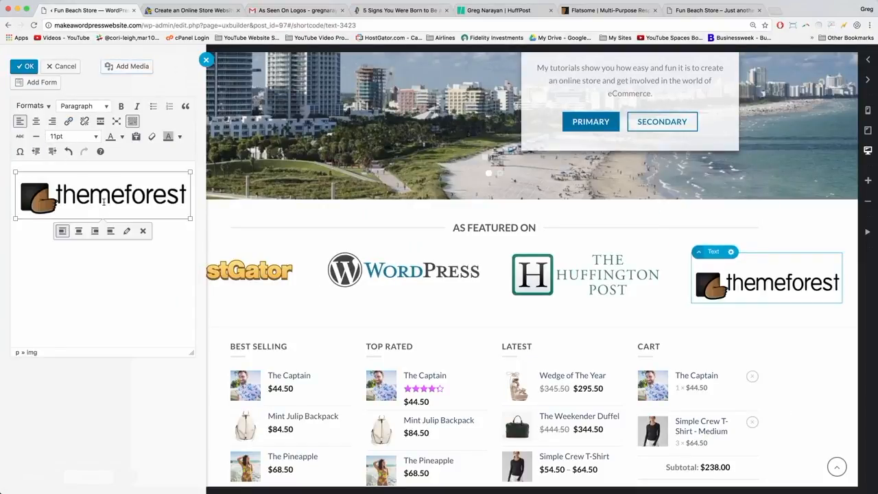
pyautogui.click(125, 232)
# Link the logo to the copied Flatsome ThemeForest page as a Custom URL and centre it.
pyautogui.click(582, 11)
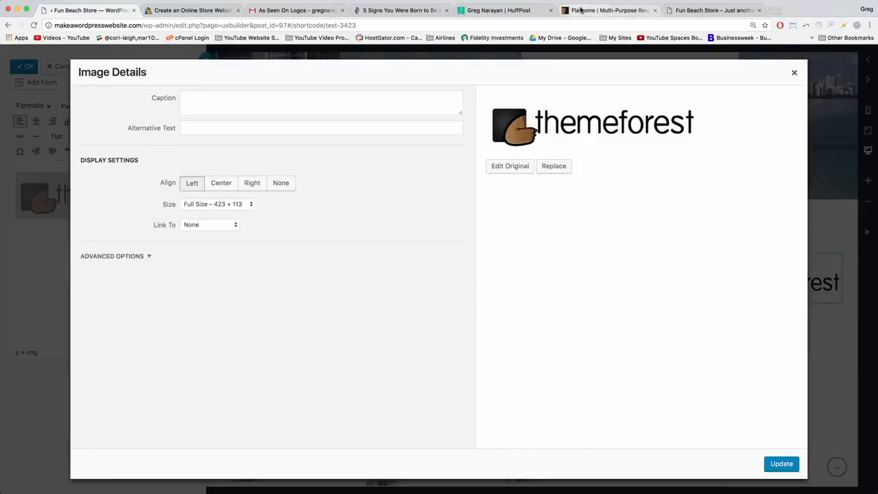
pyautogui.rightClick(130, 25)
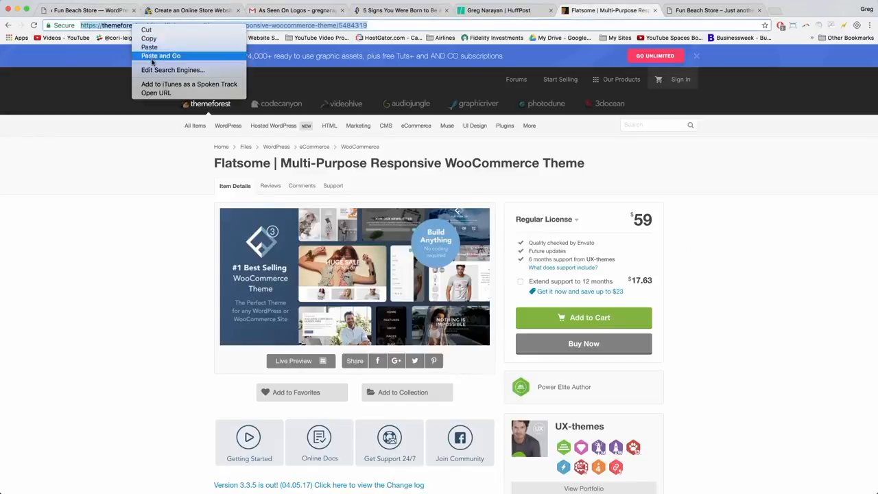
pyautogui.click(149, 39)
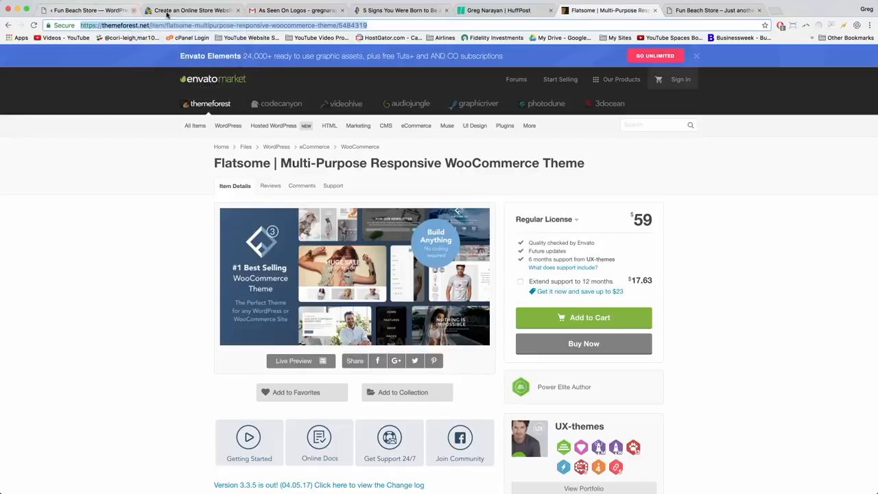
pyautogui.click(101, 11)
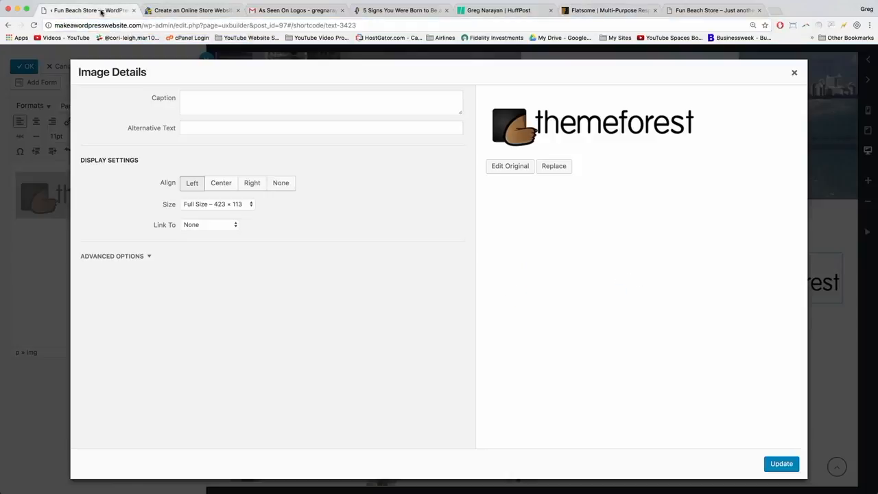
pyautogui.click(192, 227)
pyautogui.click(190, 215)
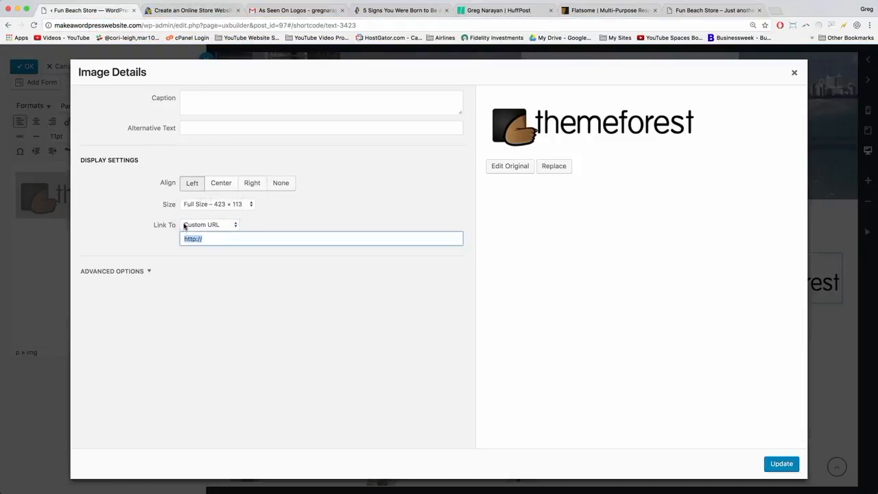
pyautogui.press('super+v')
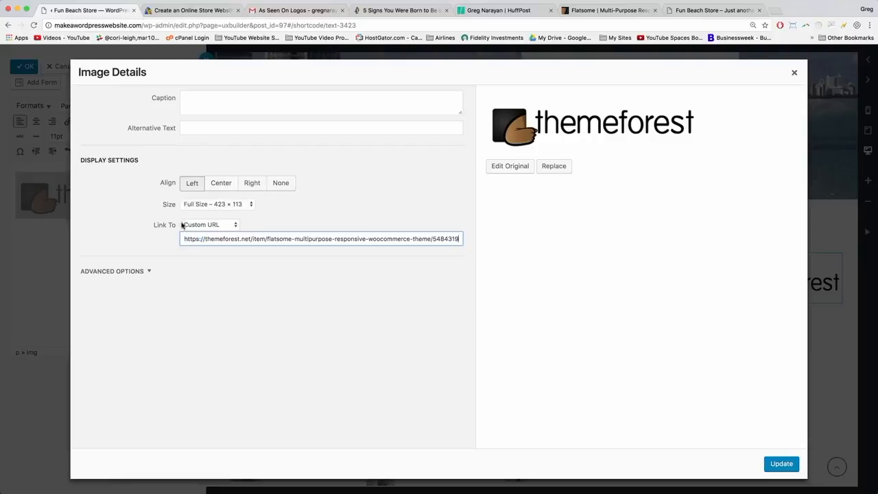
pyautogui.click(220, 187)
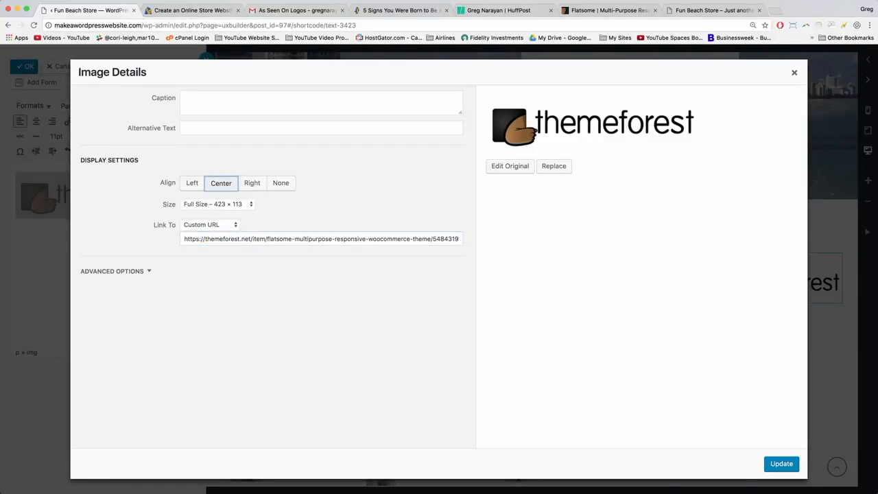
pyautogui.click(780, 465)
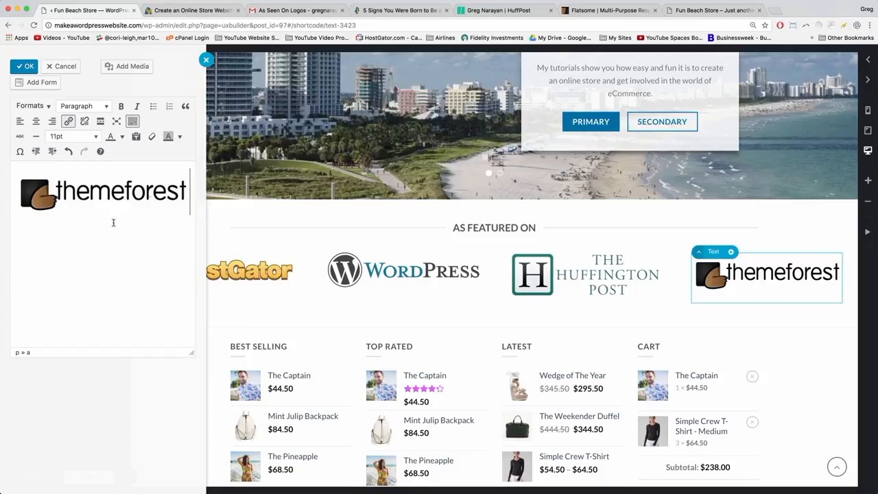
# Shrink the logo to 354 × 95, apply and update the homepage, then view the live storefront.
pyautogui.click(150, 199)
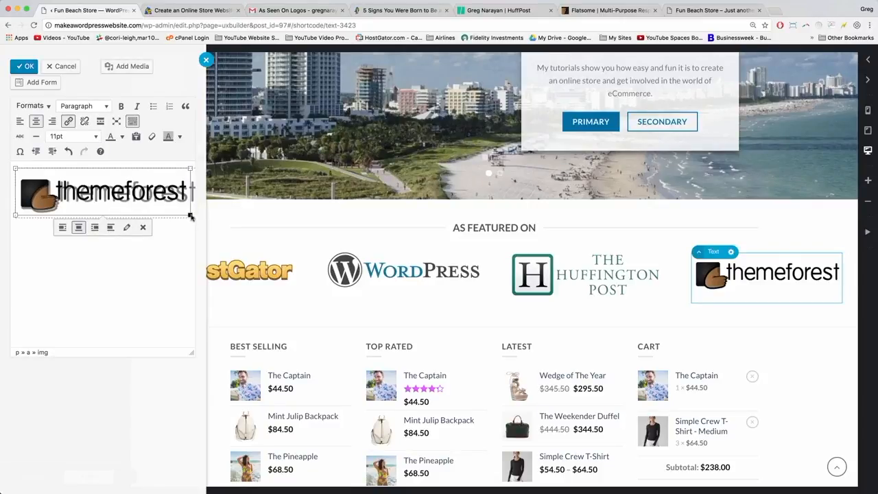
pyautogui.moveTo(191, 215); pyautogui.dragTo(195, 222)
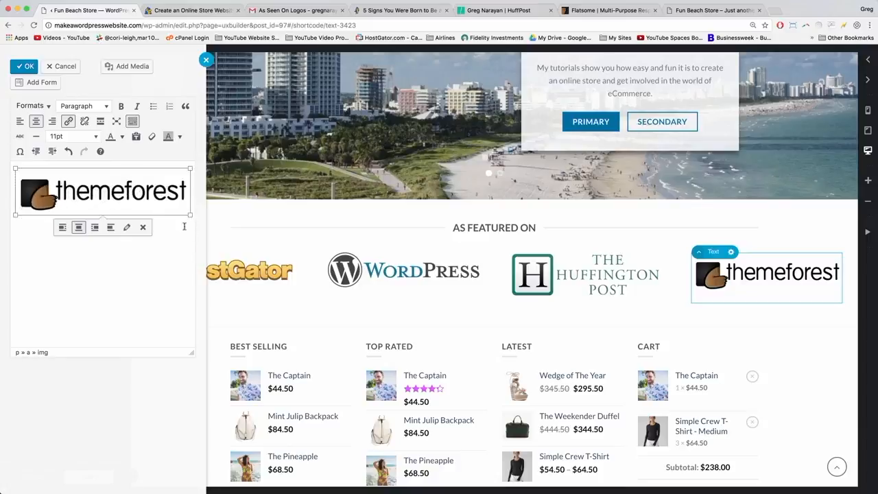
pyautogui.click(25, 69)
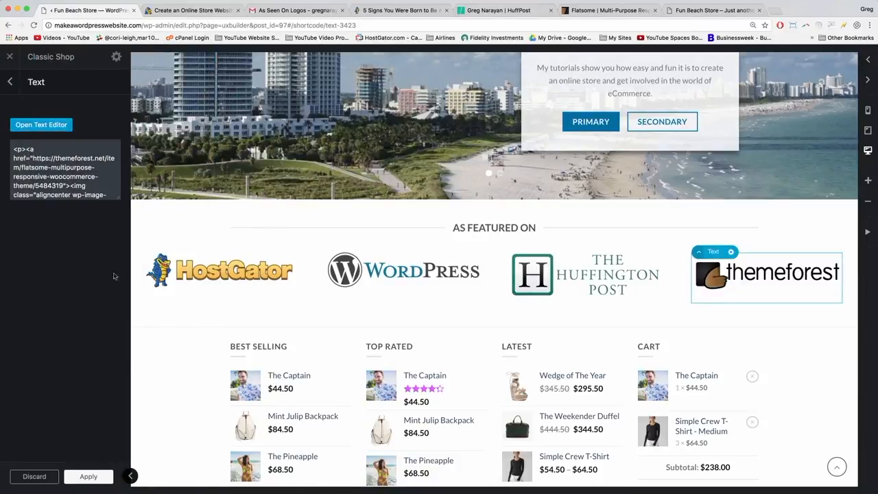
pyautogui.click(85, 477)
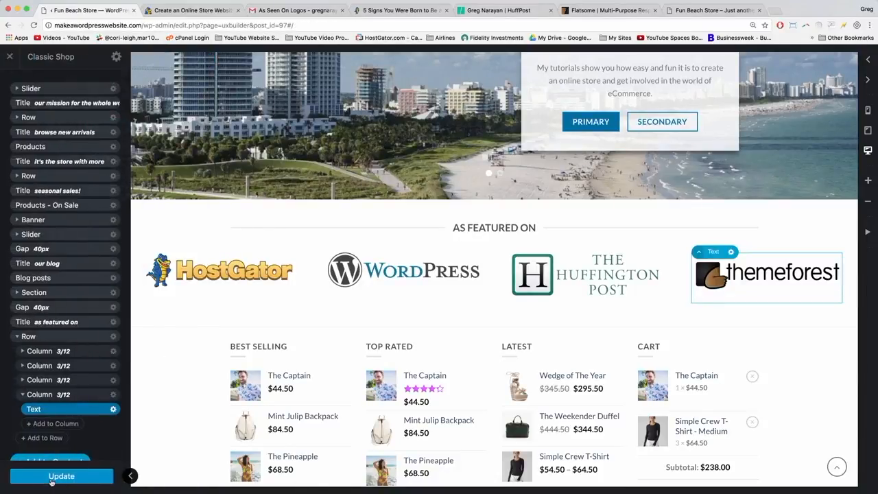
pyautogui.click(51, 478)
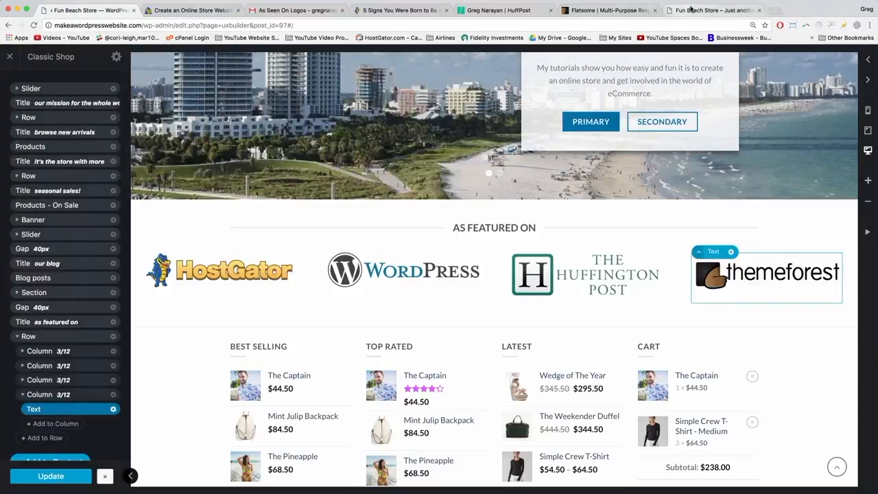
pyautogui.click(693, 10)
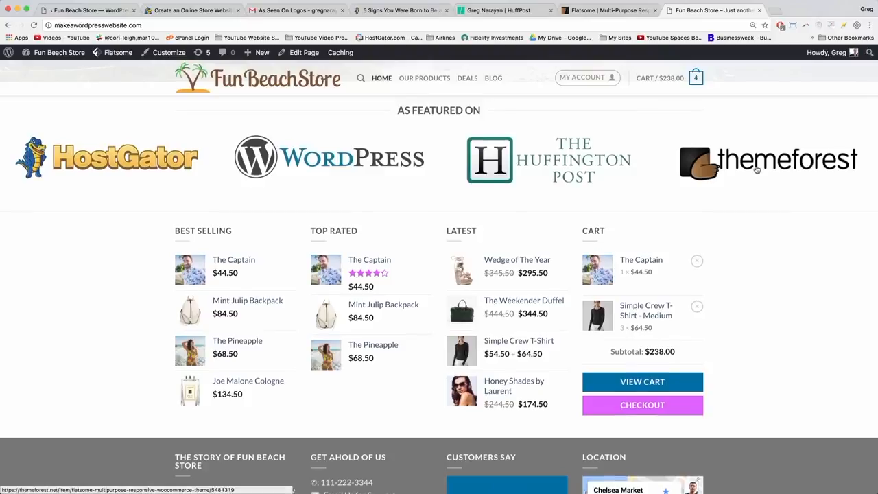
pyautogui.scroll(3, 758, 170)
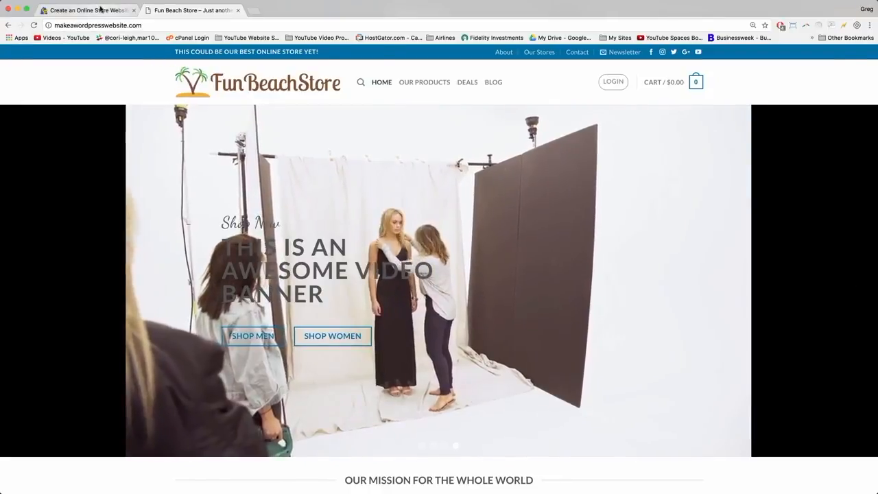
# Read the Dear Blogger tutorial's payment steps, highlighting BACS and PayPal, and scroll through the post.
pyautogui.click(89, 10)
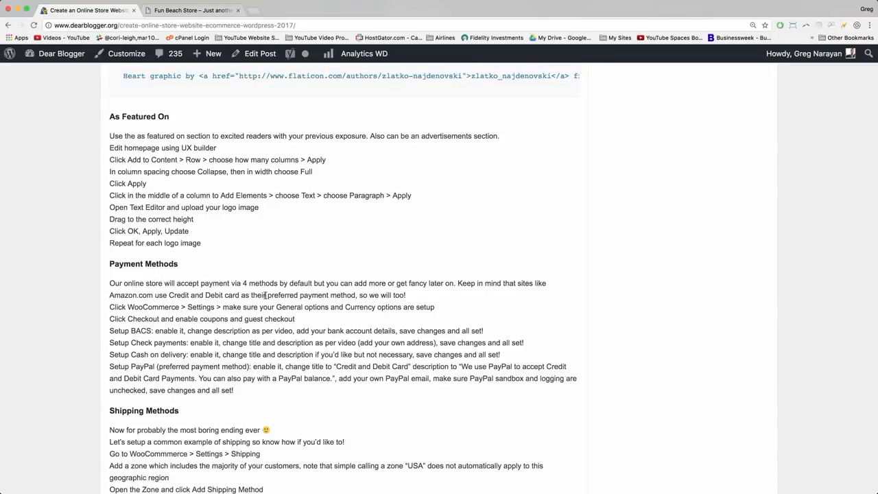
pyautogui.doubleClick(140, 331)
pyautogui.click(141, 333)
pyautogui.doubleClick(143, 366)
pyautogui.click(213, 374)
pyautogui.scroll(-2, 268, 353)
pyautogui.scroll(-2, 268, 353)
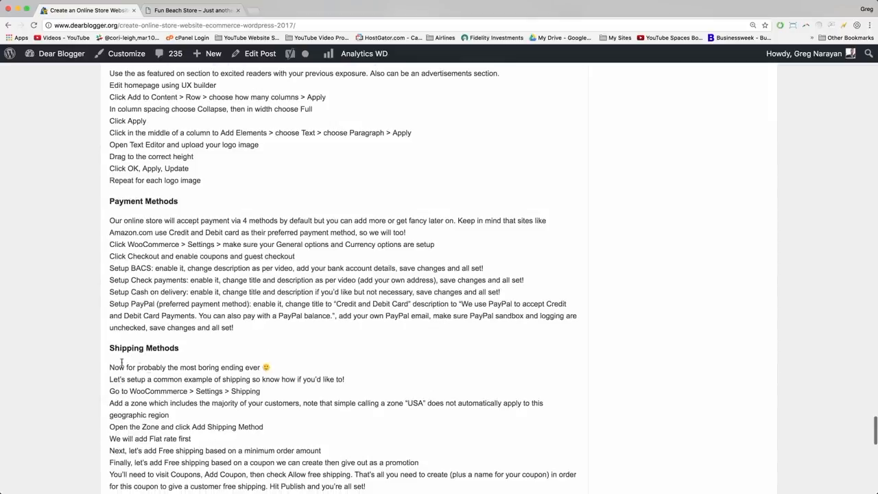
pyautogui.scroll(-1, 175, 370)
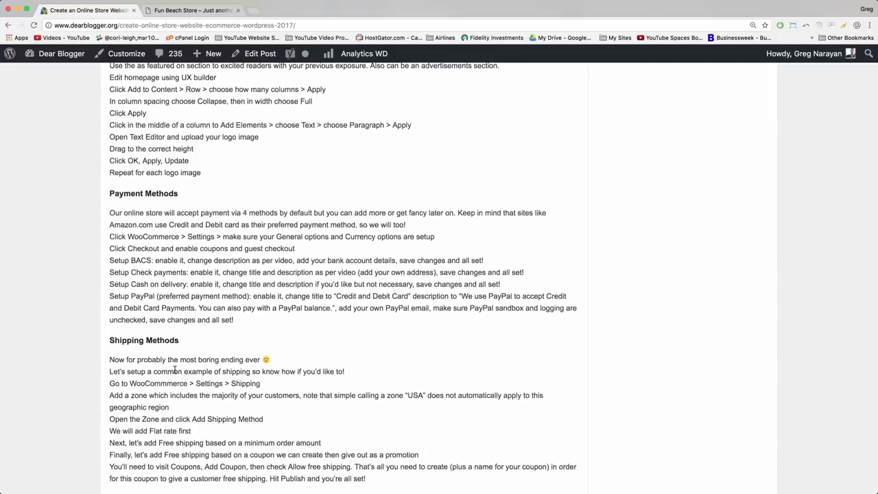
pyautogui.scroll(4, 141, 278)
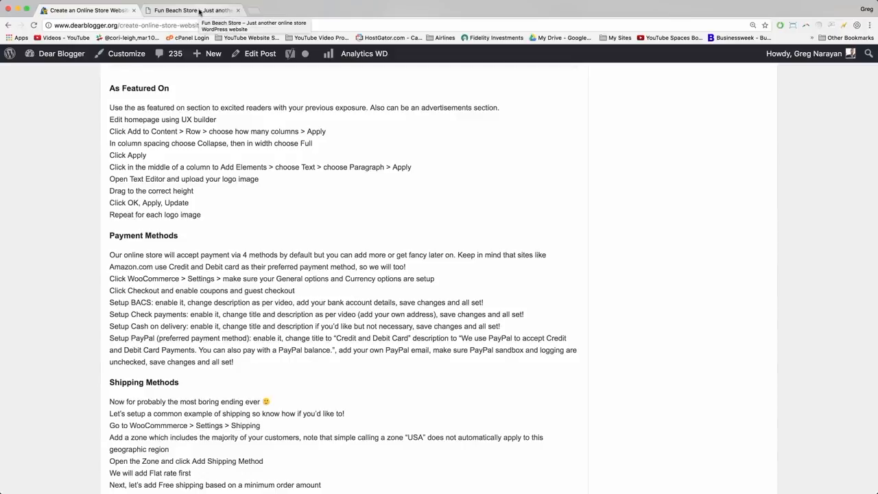
# Log in to the Fun Beach Store with the account username and password, then open the admin Dashboard.
pyautogui.click(200, 12)
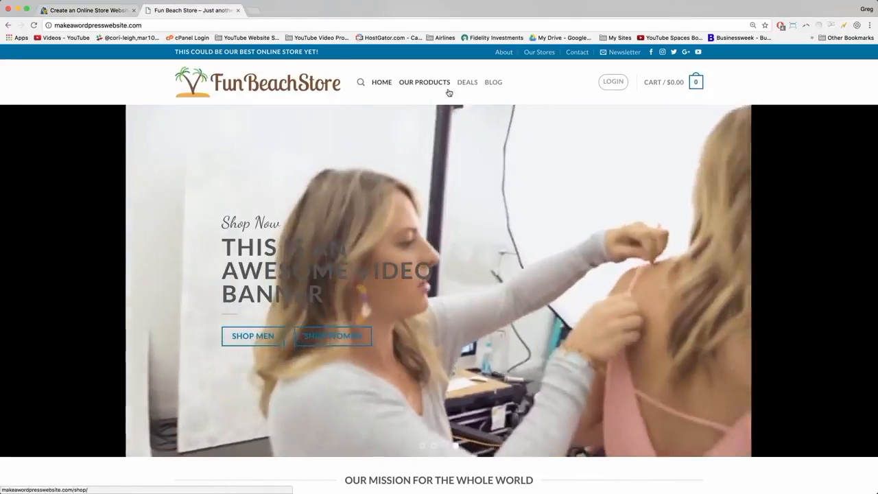
pyautogui.click(610, 81)
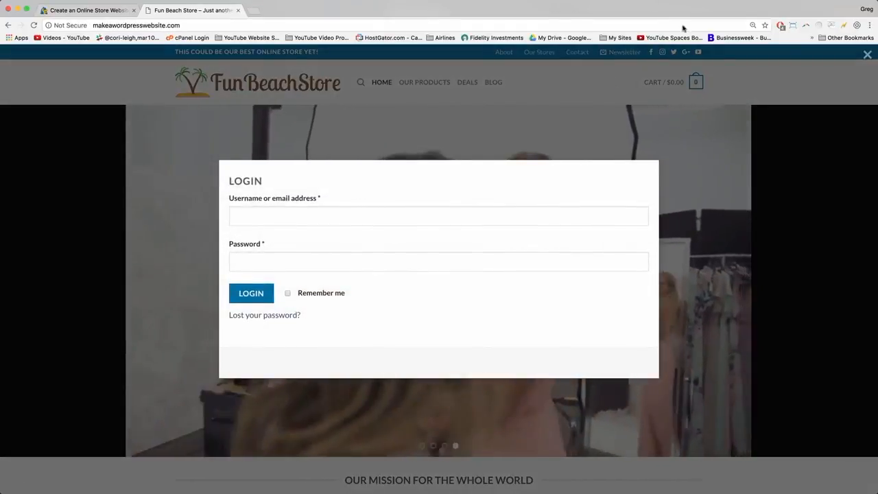
pyautogui.click(259, 216)
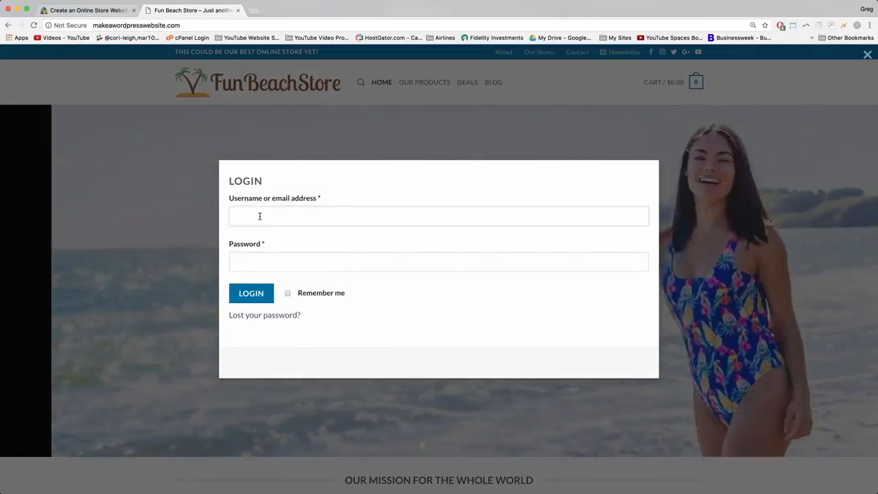
pyautogui.write('Greg')
pyautogui.press('Tab')
pyautogui.write('••••••')
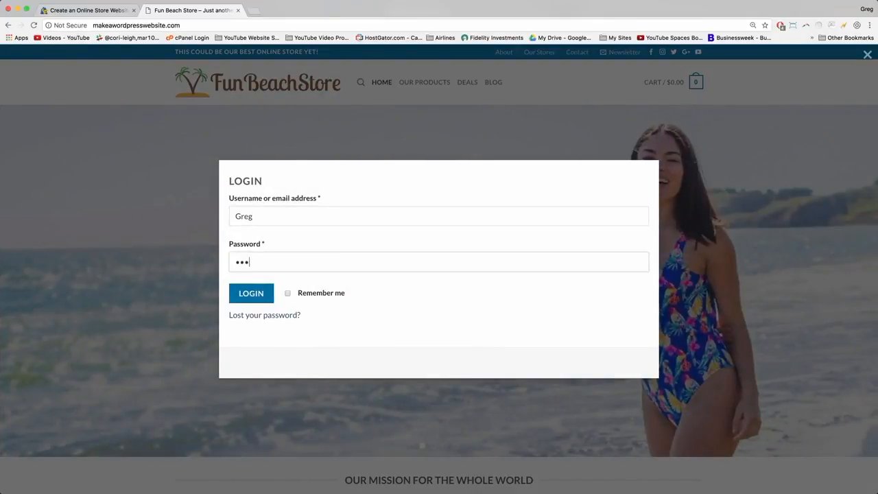
pyautogui.write('•••••')
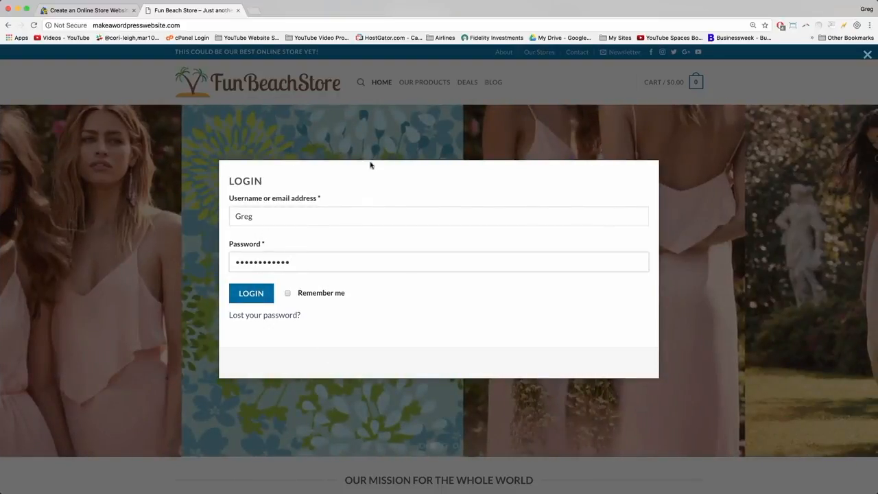
pyautogui.click(251, 293)
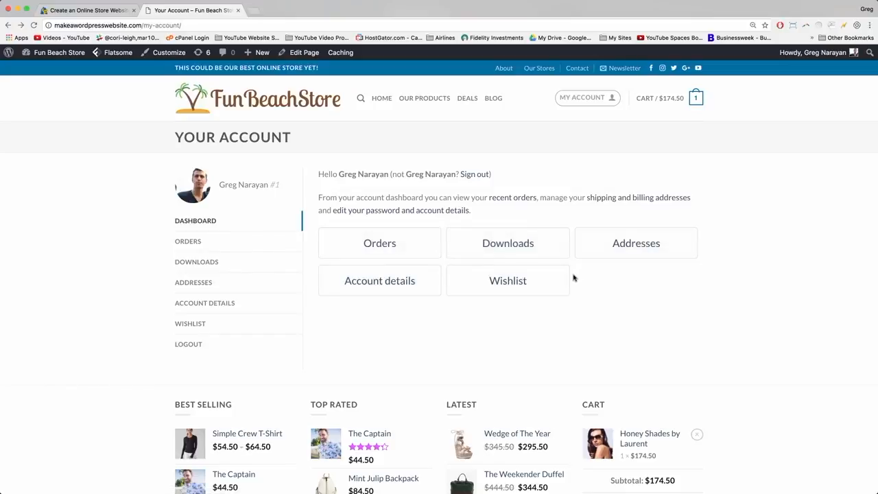
pyautogui.click(50, 54)
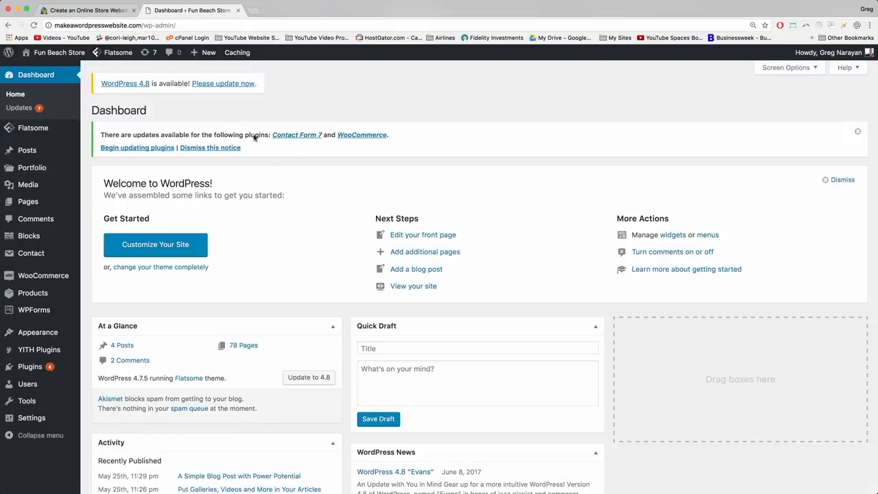
# Install the WordPress 4.8 core update from Dashboard > Updates.
pyautogui.moveTo(69, 331)
pyautogui.moveTo(50, 368)
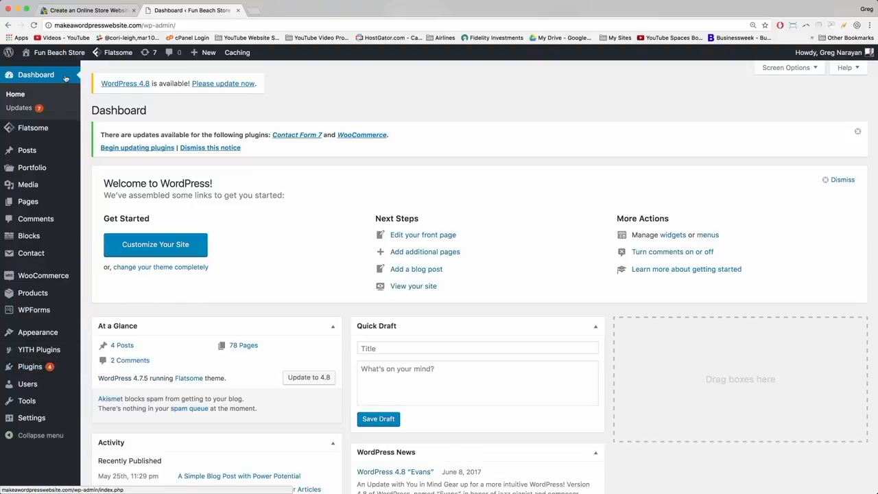
pyautogui.click(34, 108)
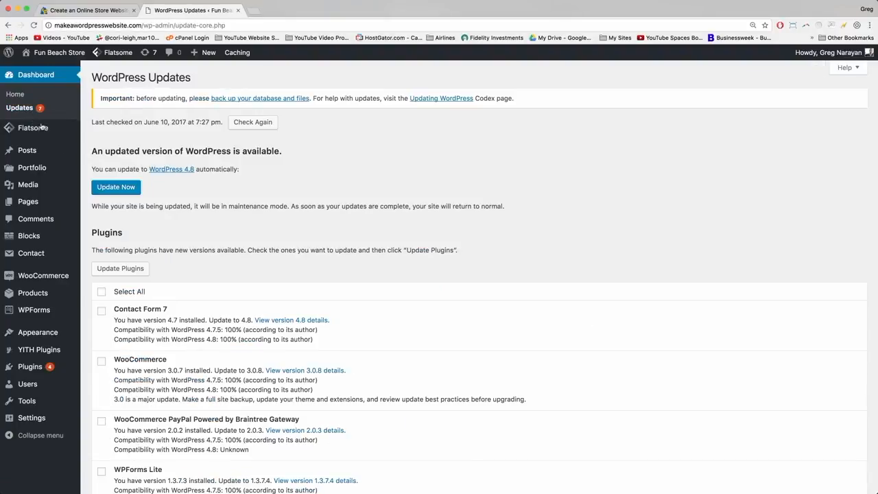
pyautogui.scroll(-3, 157, 218)
pyautogui.scroll(2, 161, 144)
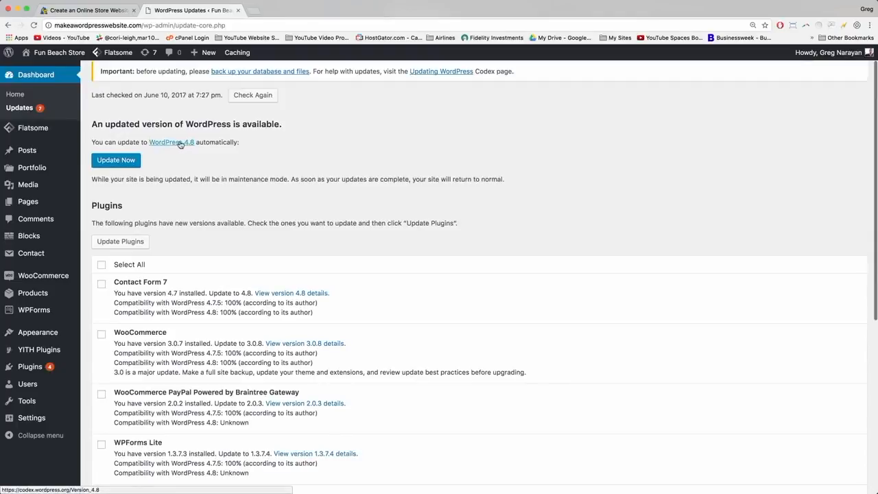
pyautogui.scroll(2, 212, 142)
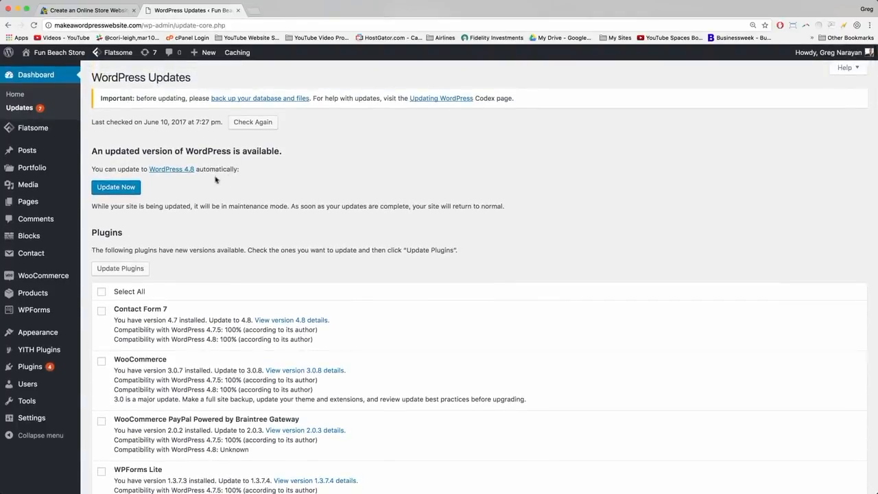
pyautogui.click(125, 190)
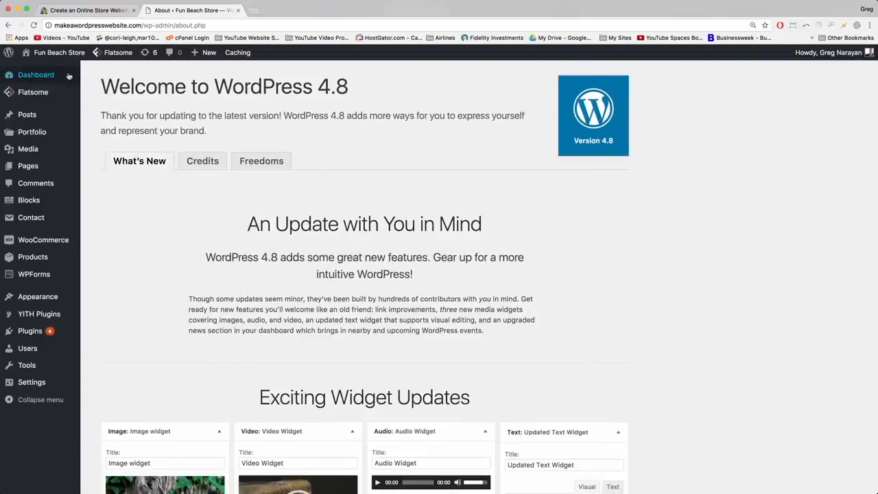
# Select all four outdated plugins and update them.
pyautogui.moveTo(55, 73)
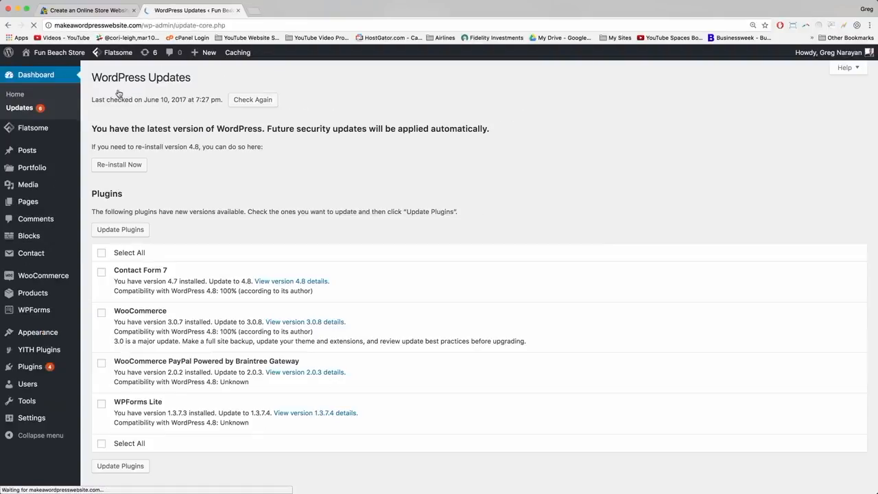
pyautogui.scroll(-5, 154, 210)
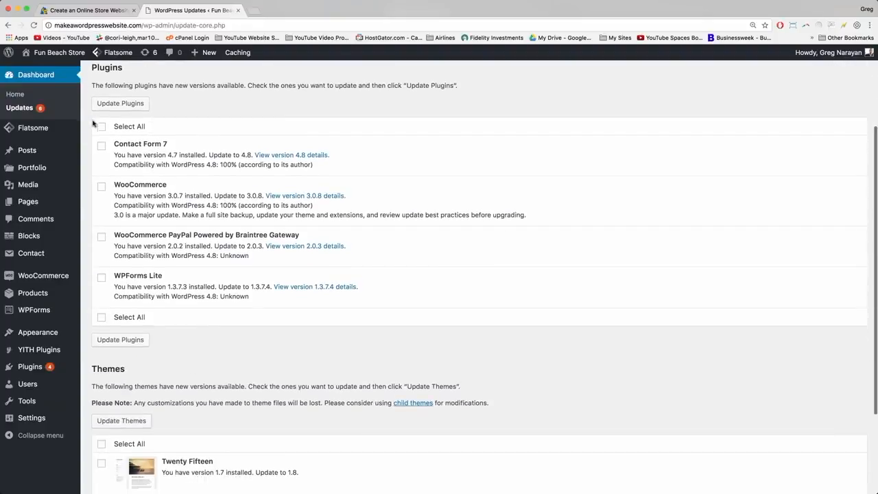
pyautogui.click(102, 126)
pyautogui.click(115, 104)
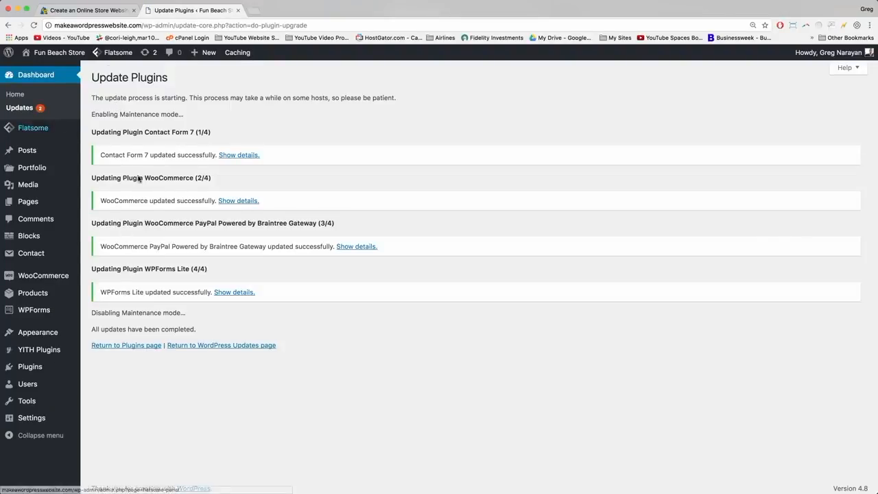
# Update the Twenty Fifteen and Twenty Seventeen themes, then open a blank browser tab.
pyautogui.click(19, 108)
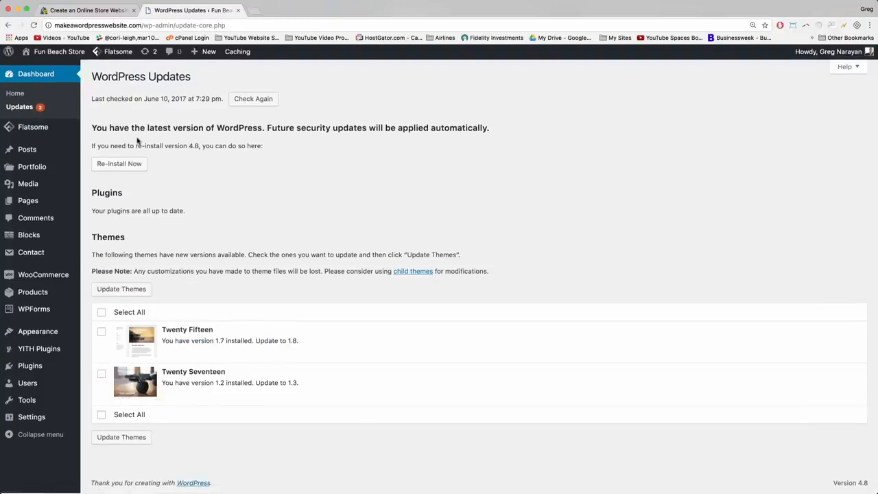
pyautogui.click(102, 313)
pyautogui.click(118, 289)
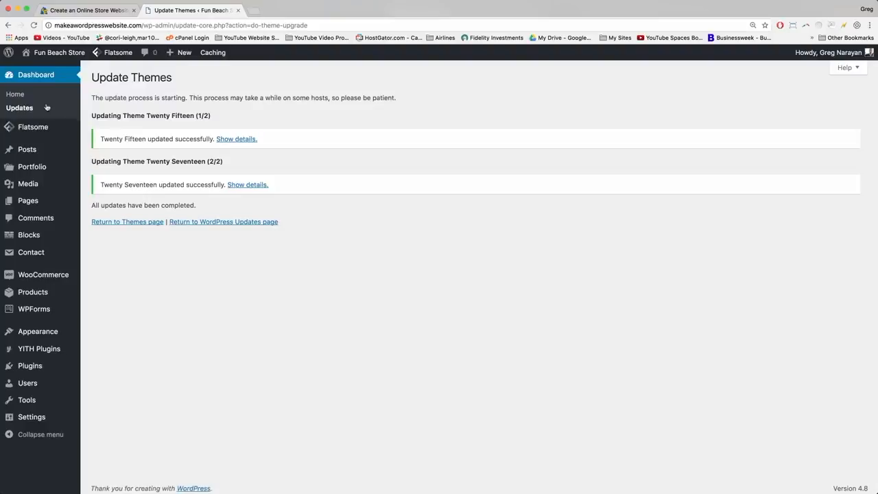
pyautogui.click(253, 11)
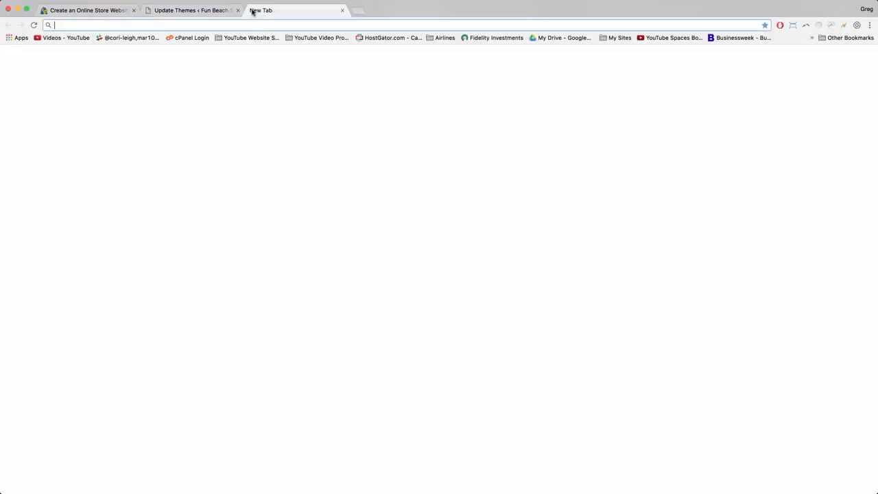
# Load startawordpresswebsite.com and log out of the Things2Love store via My Account.
pyautogui.write('startawordpresswebsite.com')
pyautogui.press('Return')
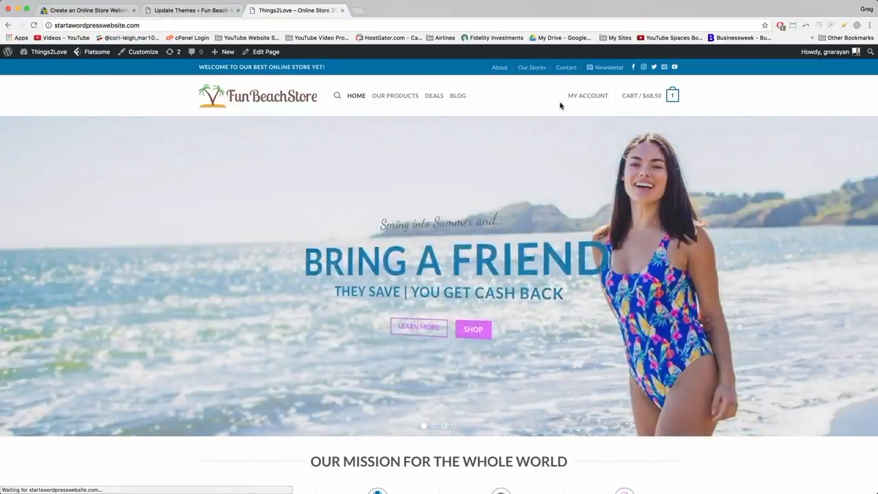
pyautogui.moveTo(583, 95)
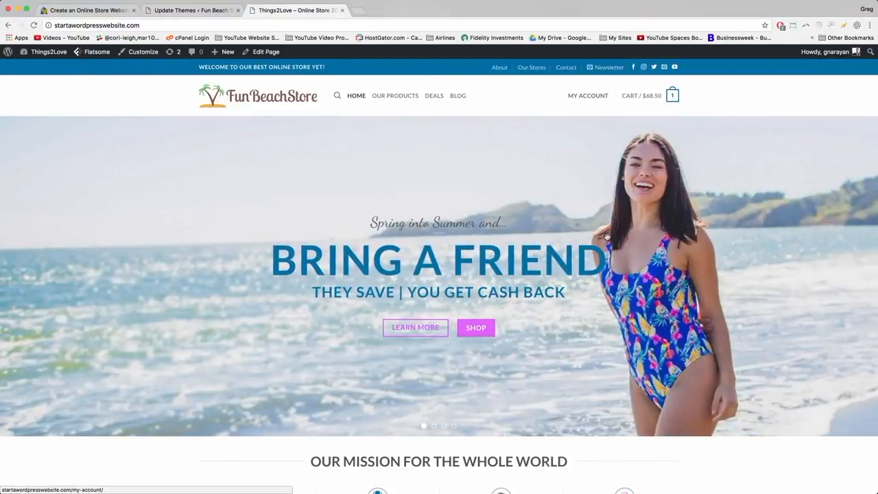
pyautogui.click(582, 235)
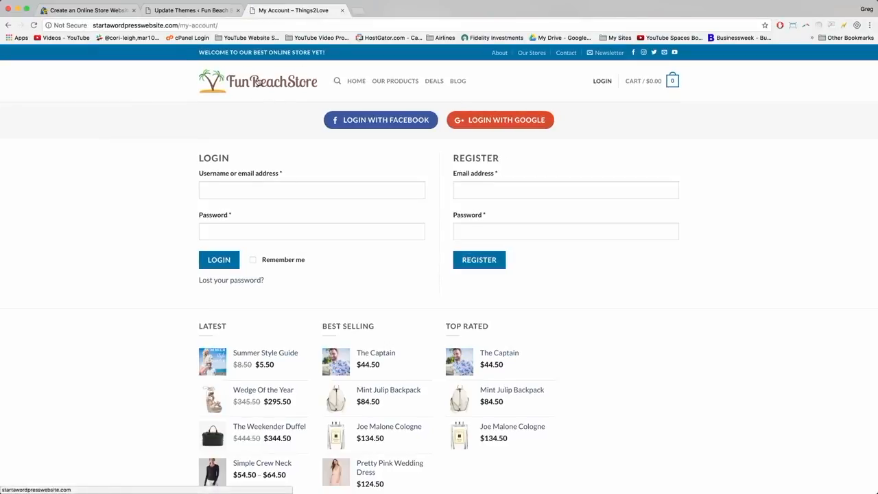
# Return to the store homepage, open the login and register form, then close it.
pyautogui.click(257, 81)
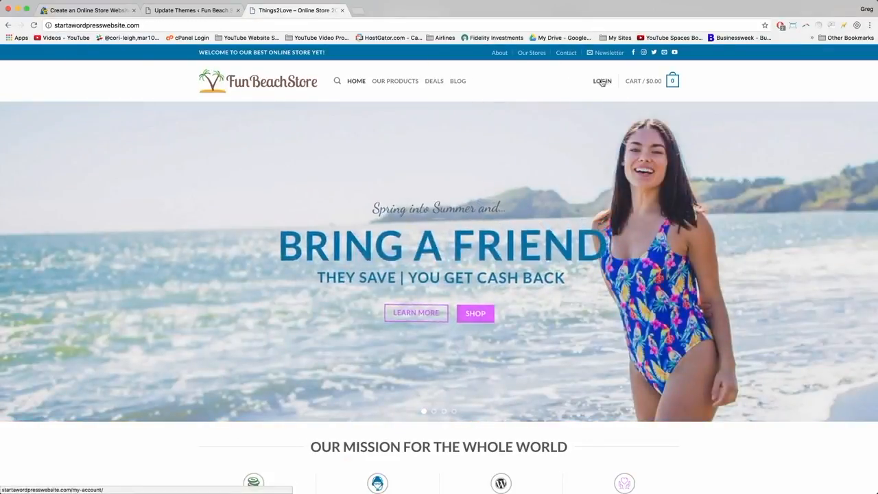
pyautogui.click(603, 81)
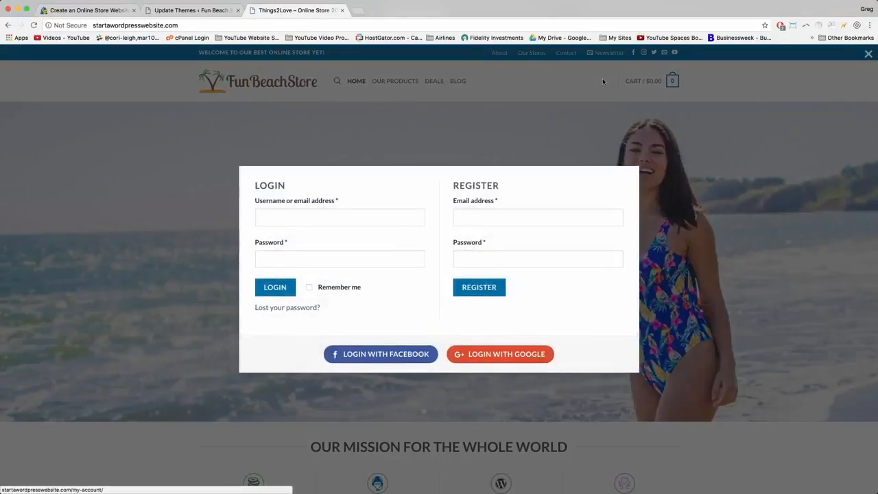
pyautogui.click(471, 217)
pyautogui.click(466, 258)
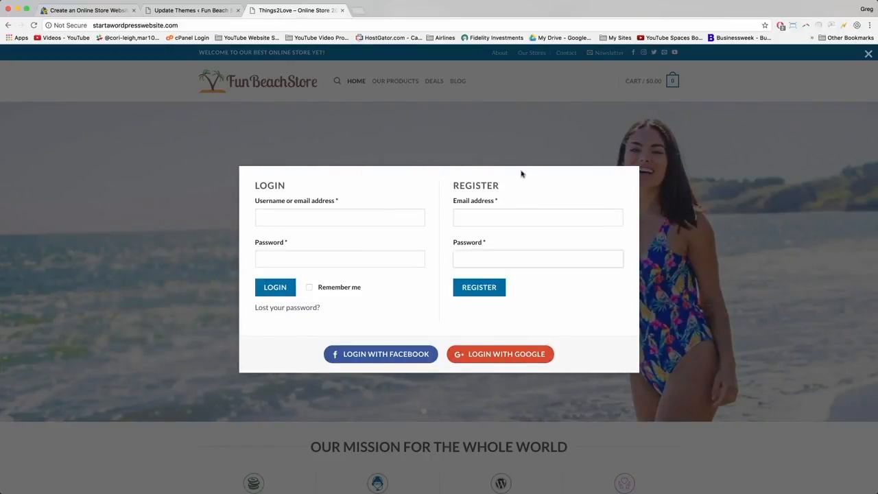
pyautogui.click(365, 146)
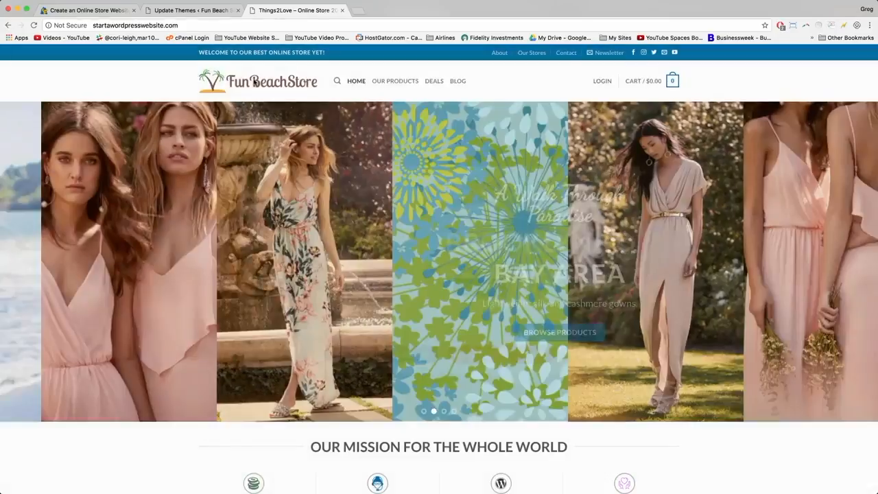
# Back in the Fun Beach Store admin, open WooCommerce Settings.
pyautogui.click(179, 9)
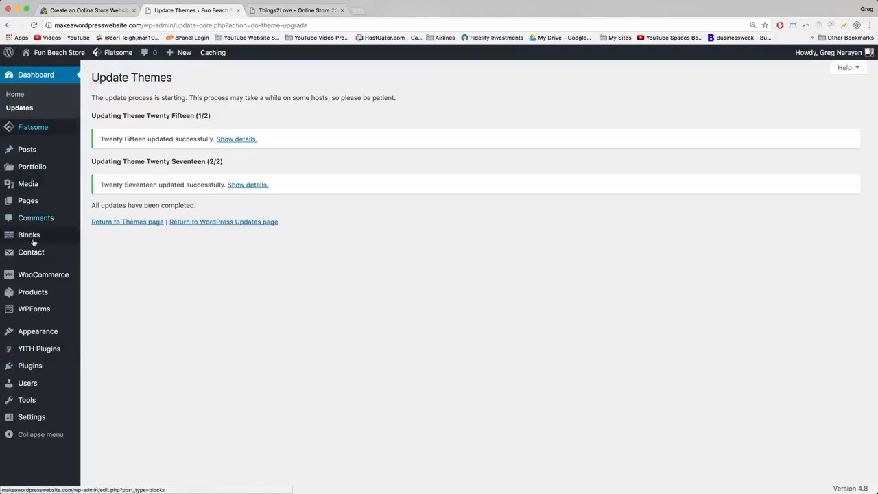
pyautogui.moveTo(34, 276)
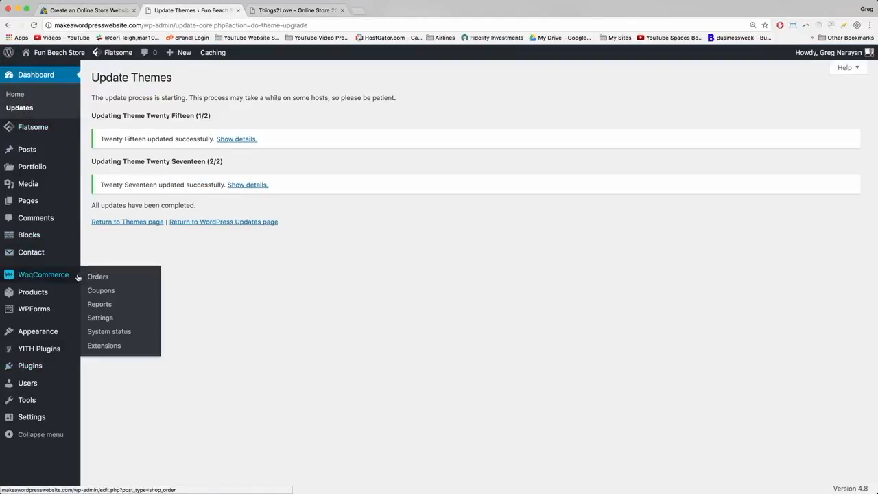
pyautogui.click(105, 319)
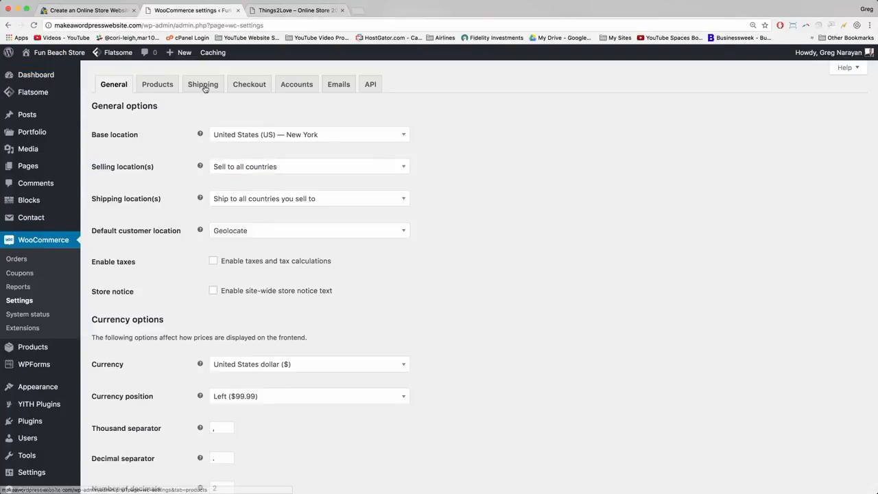
# Save the Accounts settings with customer registration enabled on Checkout and My account pages.
pyautogui.click(294, 83)
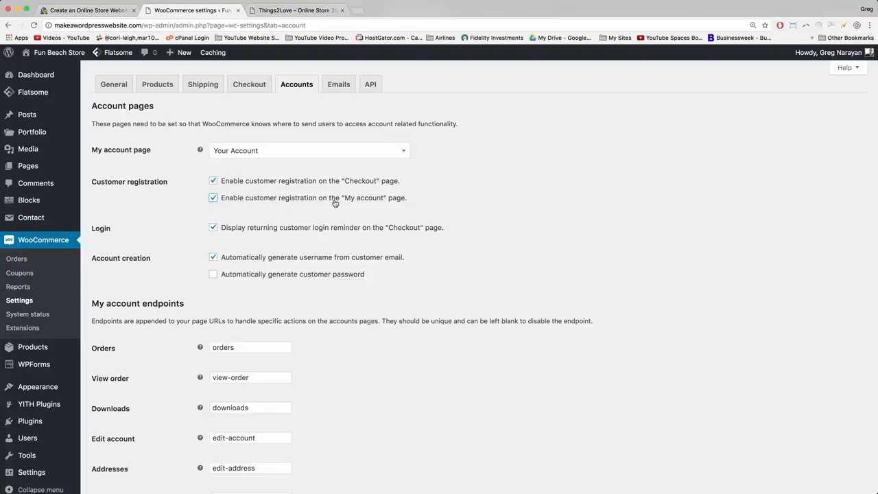
pyautogui.scroll(-5, 432, 196)
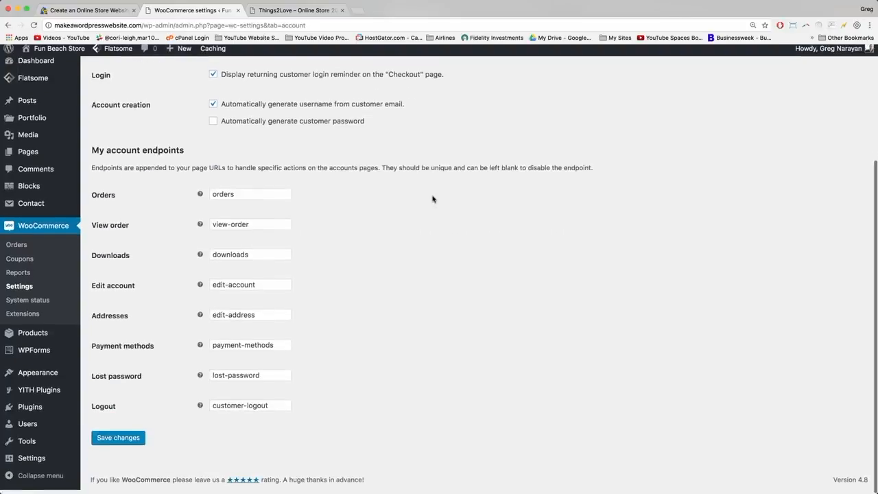
pyautogui.click(120, 441)
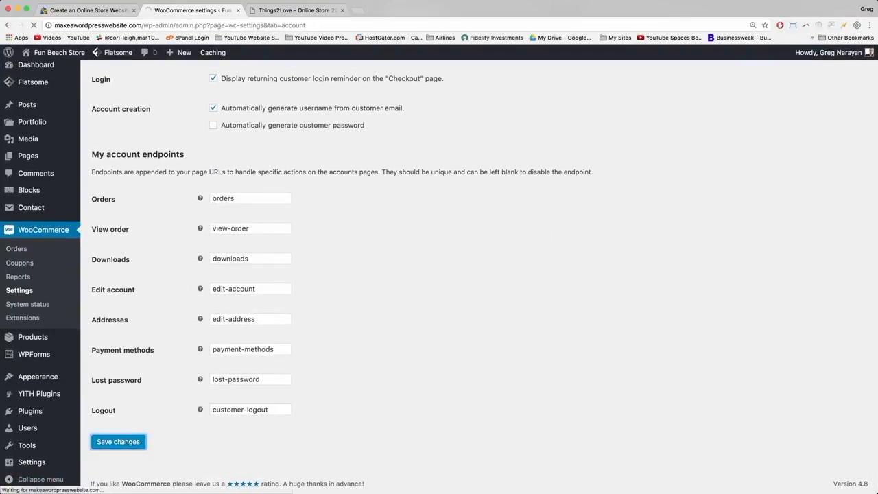
# Confirm the storefront login popup offers Register, then switch to the tutorial post.
pyautogui.click(295, 11)
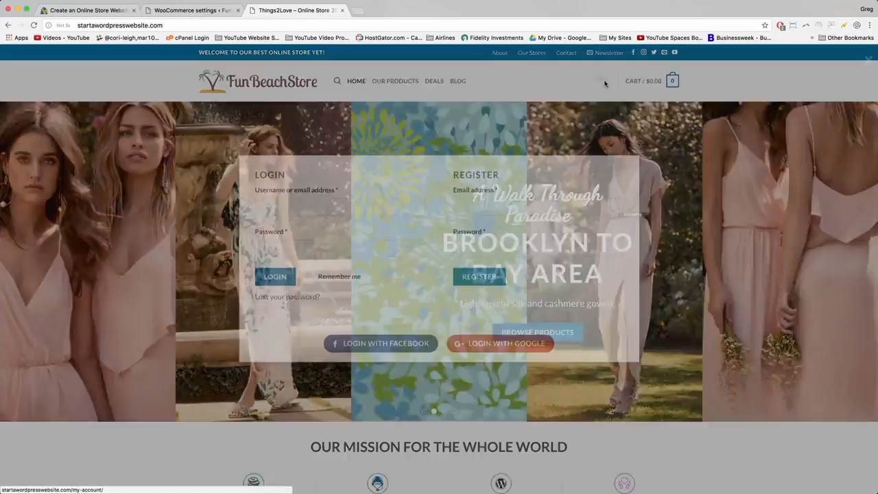
pyautogui.click(603, 81)
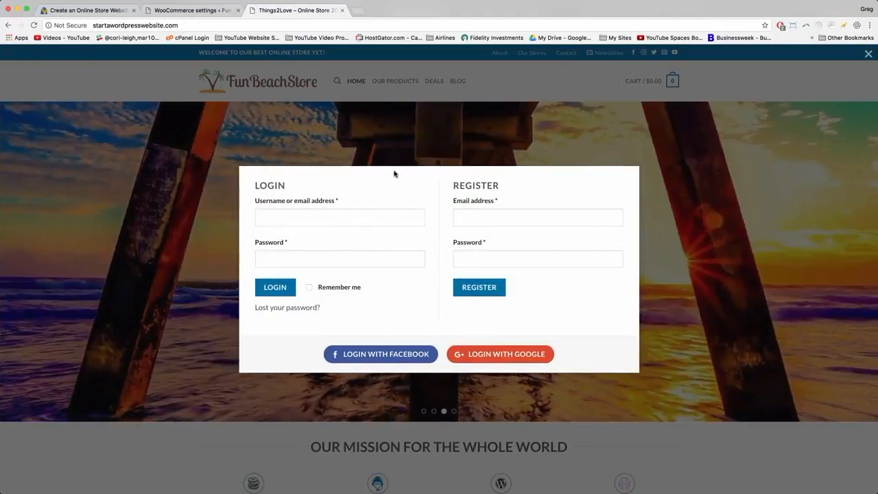
pyautogui.click(342, 10)
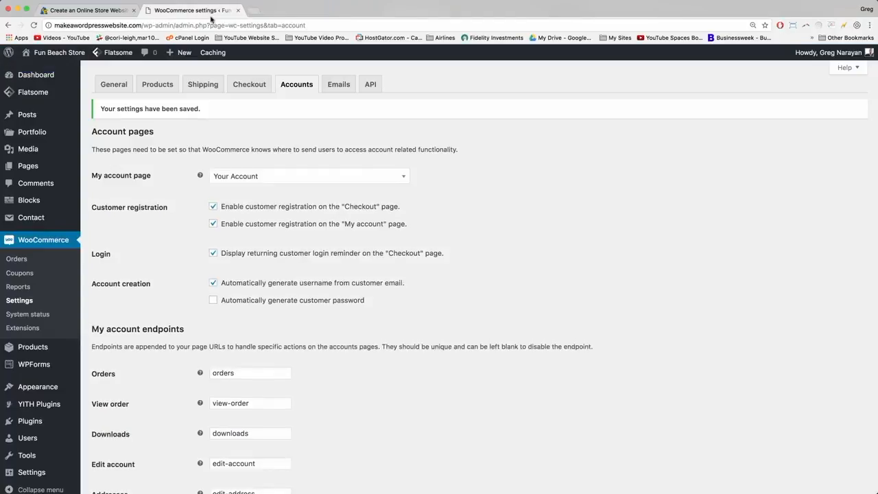
pyautogui.click(86, 11)
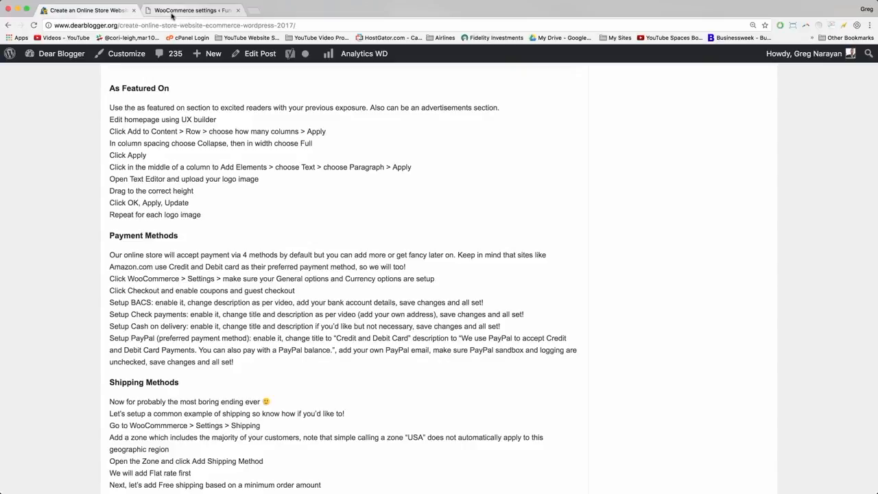
# Open the Checkout settings and find the tutorial's line about coupons and guest checkout.
pyautogui.click(173, 11)
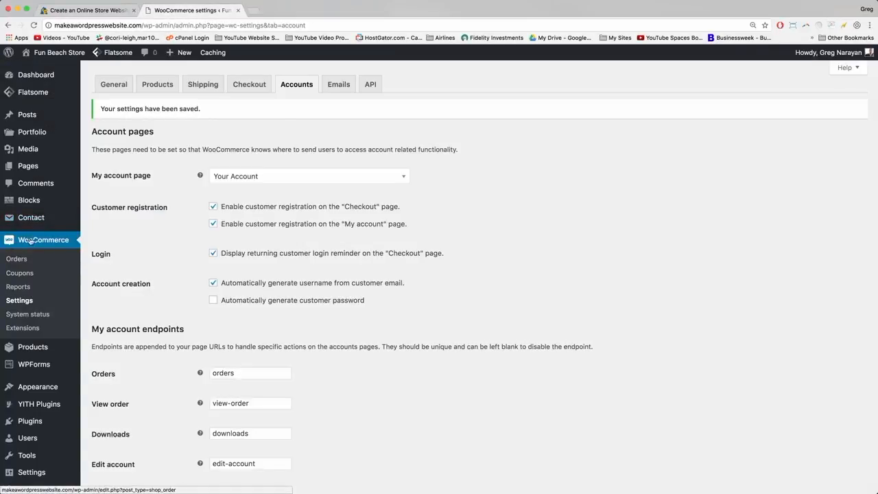
pyautogui.click(249, 86)
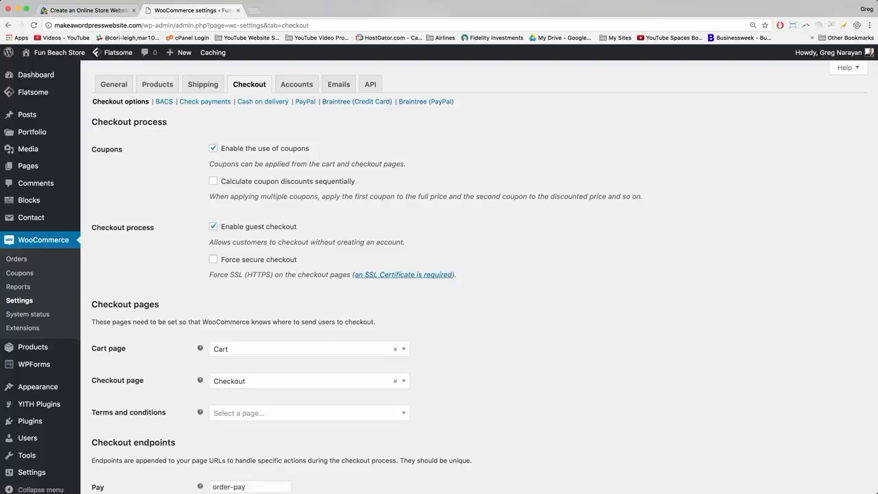
pyautogui.click(82, 10)
pyautogui.scroll(-1, 228, 220)
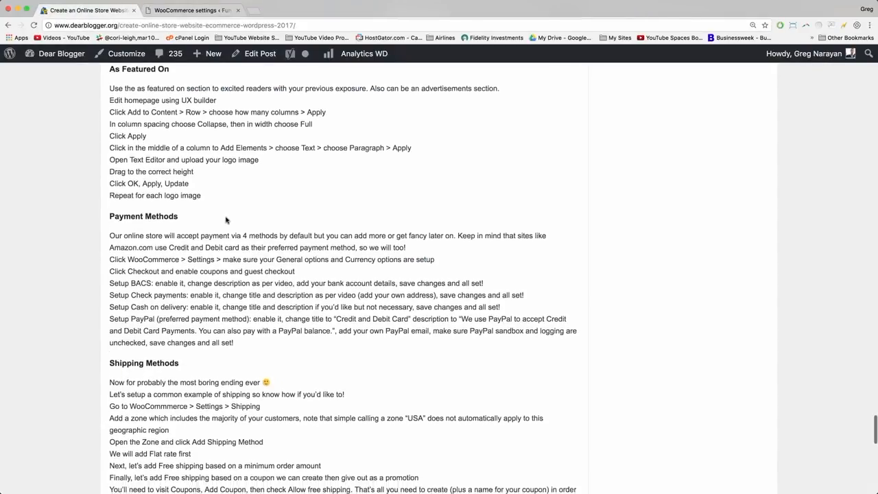
pyautogui.scroll(-2, 227, 220)
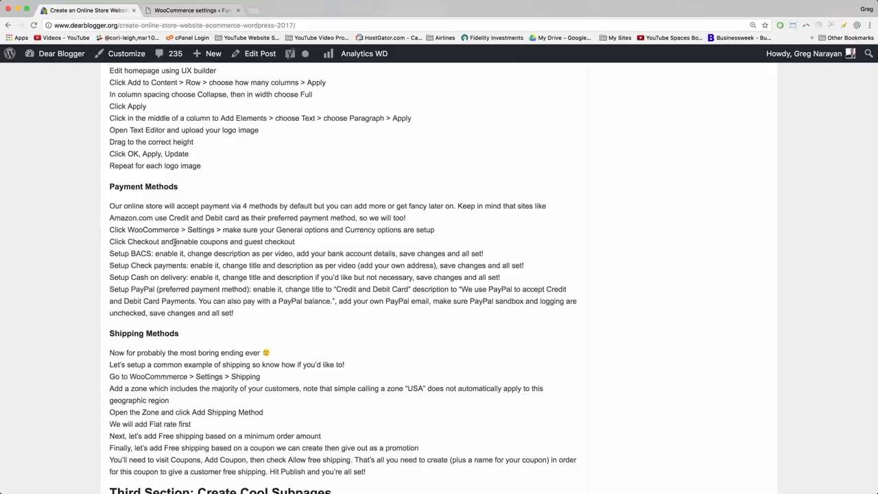
pyautogui.moveTo(175, 242); pyautogui.dragTo(298, 241)
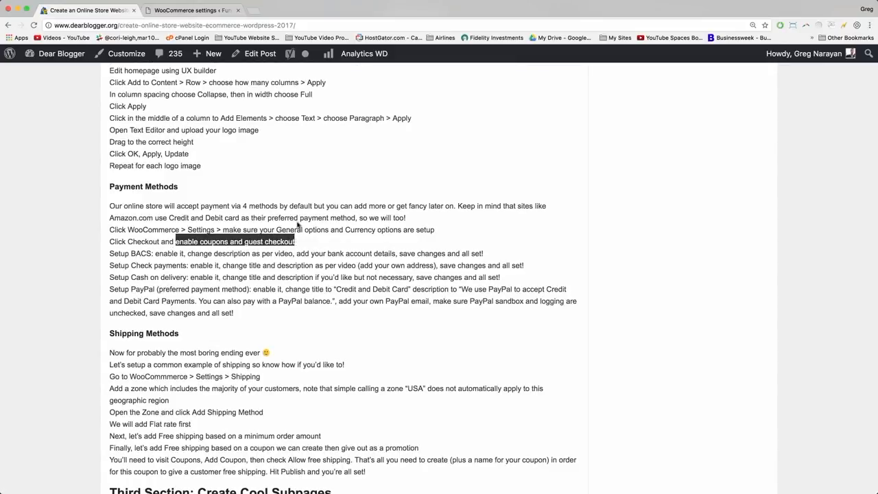
# Save the Checkout options with coupons and guest checkout both enabled.
pyautogui.click(188, 10)
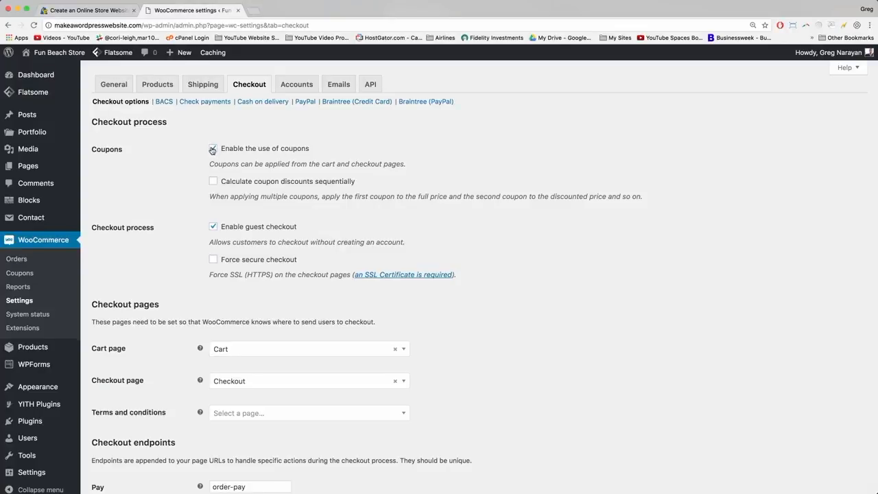
pyautogui.scroll(-2, 213, 150)
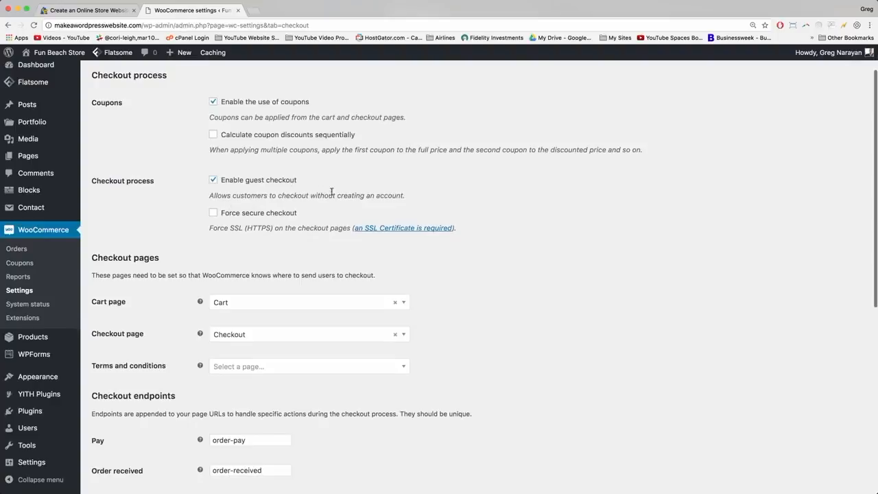
pyautogui.moveTo(337, 196); pyautogui.dragTo(413, 195)
pyautogui.click(413, 195)
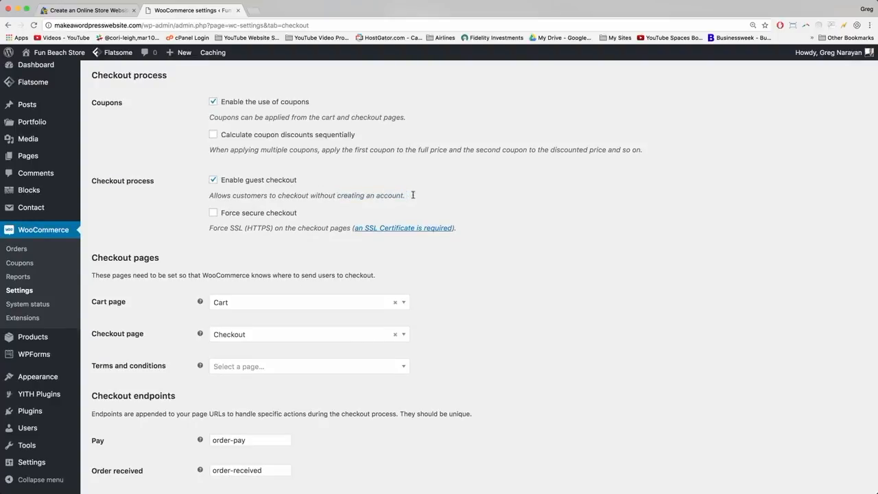
pyautogui.scroll(-15, 412, 194)
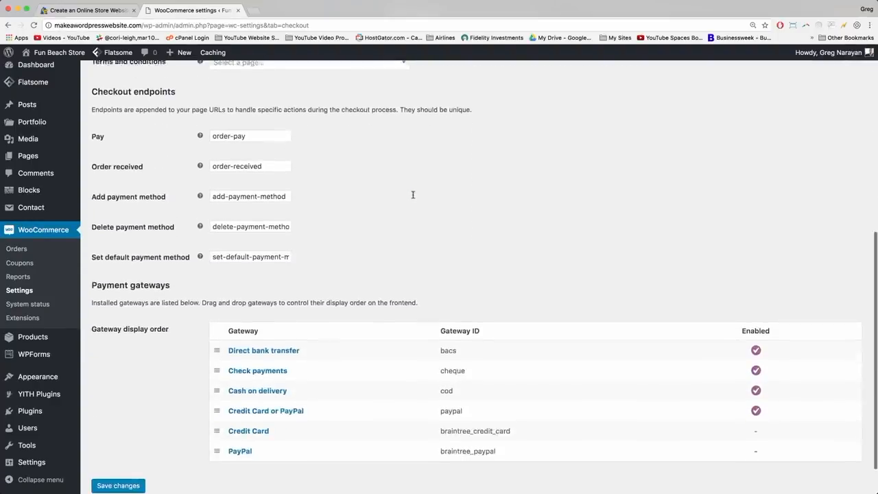
pyautogui.click(114, 441)
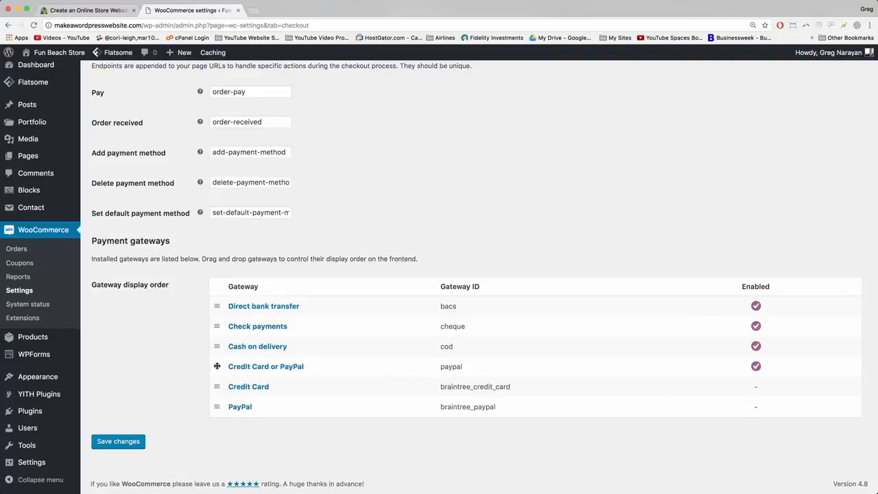
# Reorder Credit Card or PayPal below bank transfer, check payments and cash on delivery, and save again.
pyautogui.moveTo(217, 366)
pyautogui.mouseDown()
pyautogui.moveTo(216, 304)
pyautogui.moveTo(220, 366)
pyautogui.mouseUp()
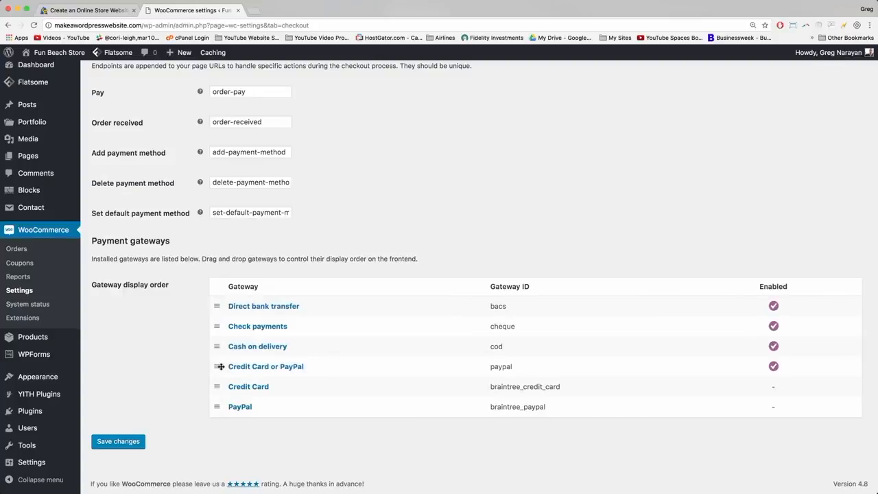
pyautogui.click(121, 447)
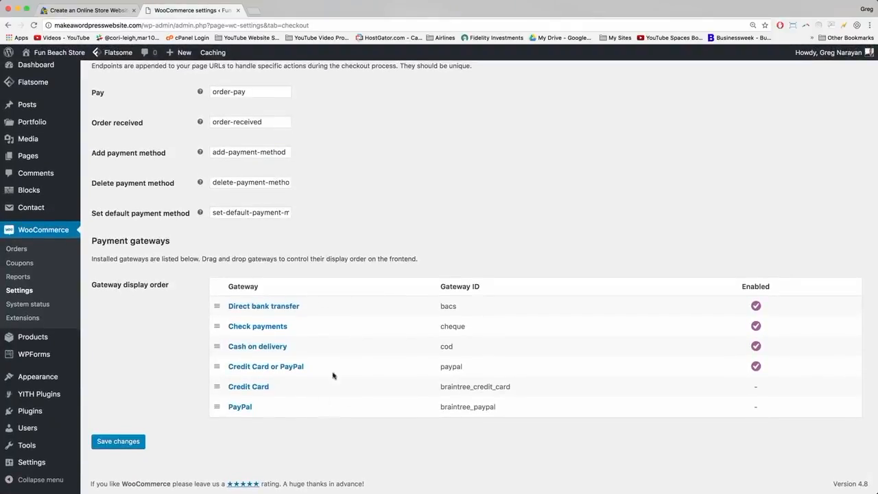
pyautogui.scroll(10, 318, 337)
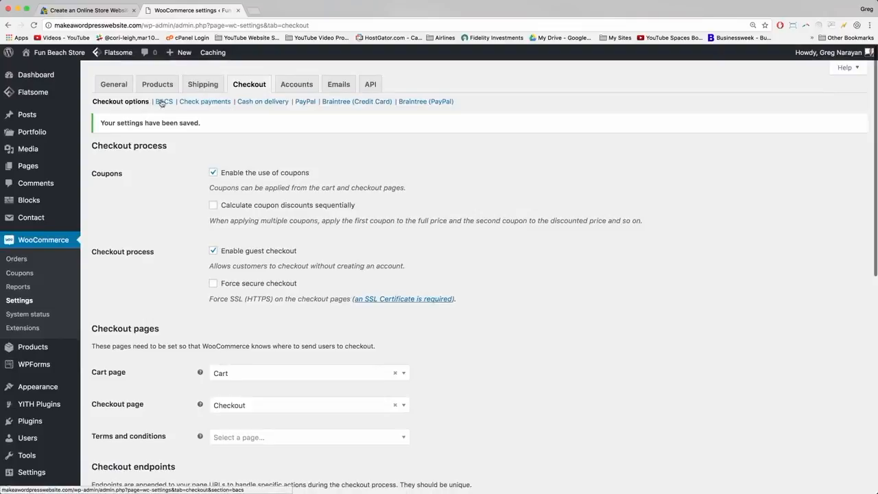
# Open the BACS direct bank transfer settings alongside the tutorial's instructions.
pyautogui.click(164, 101)
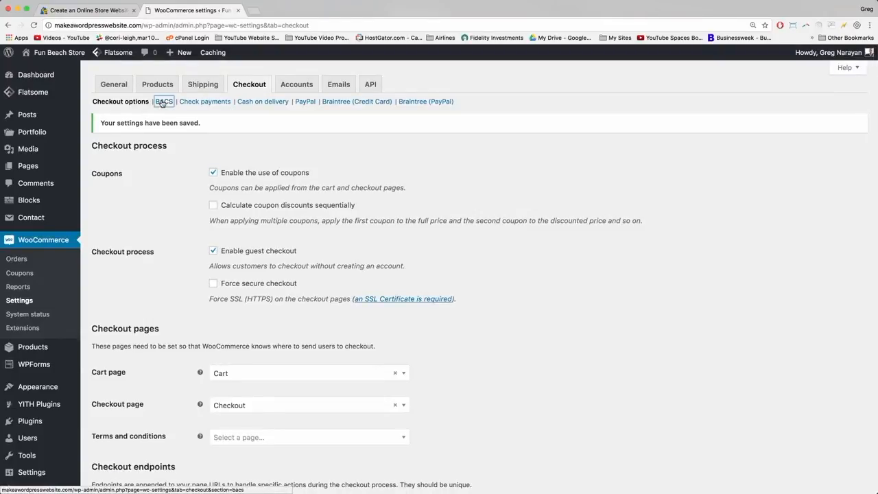
pyautogui.click(100, 11)
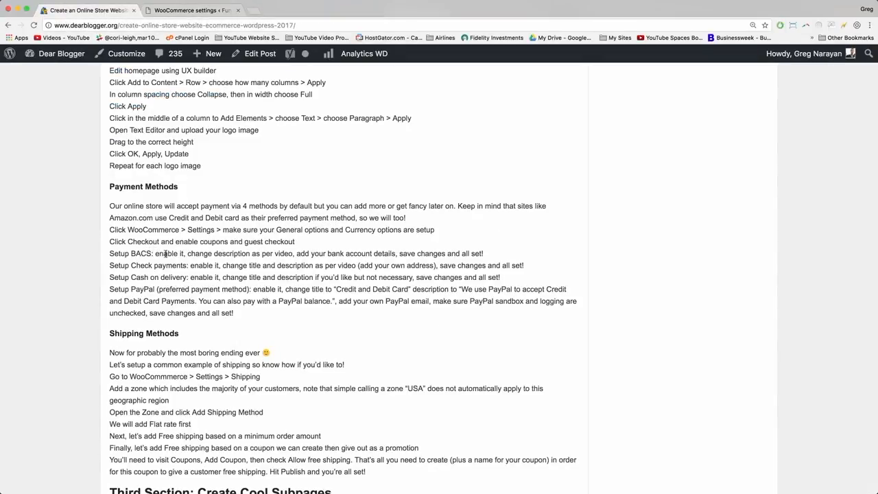
pyautogui.click(207, 10)
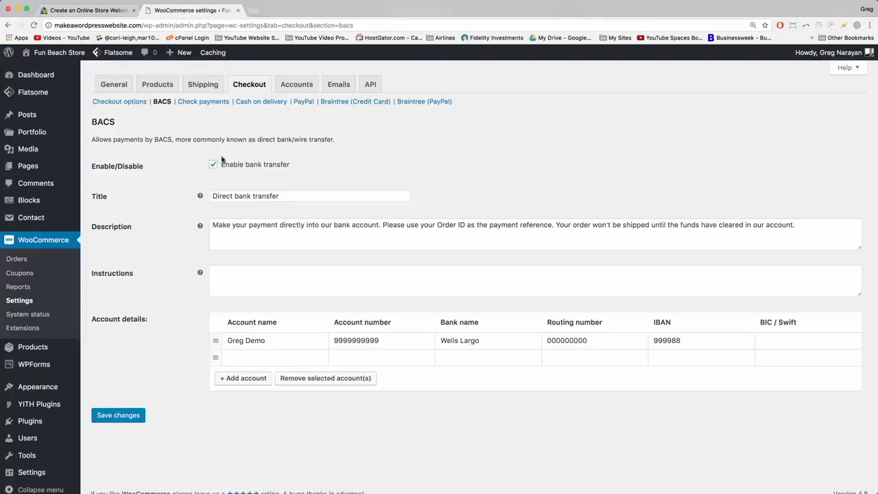
pyautogui.click(224, 198)
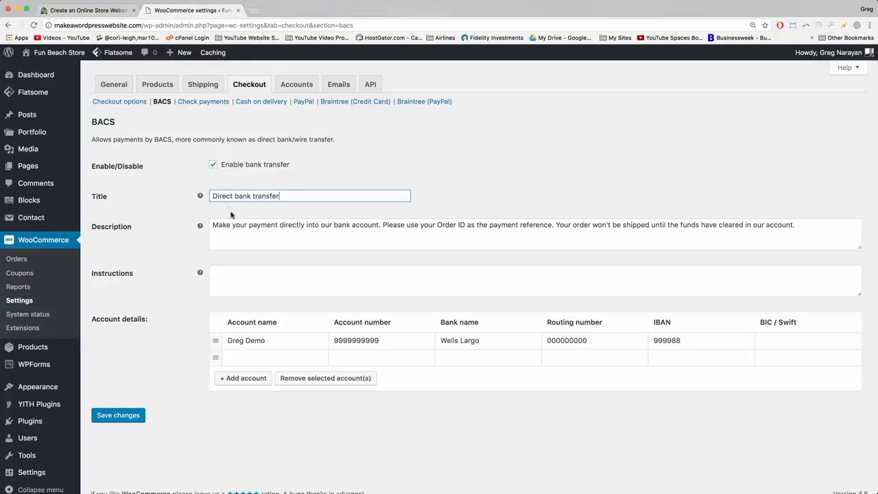
pyautogui.click(233, 224)
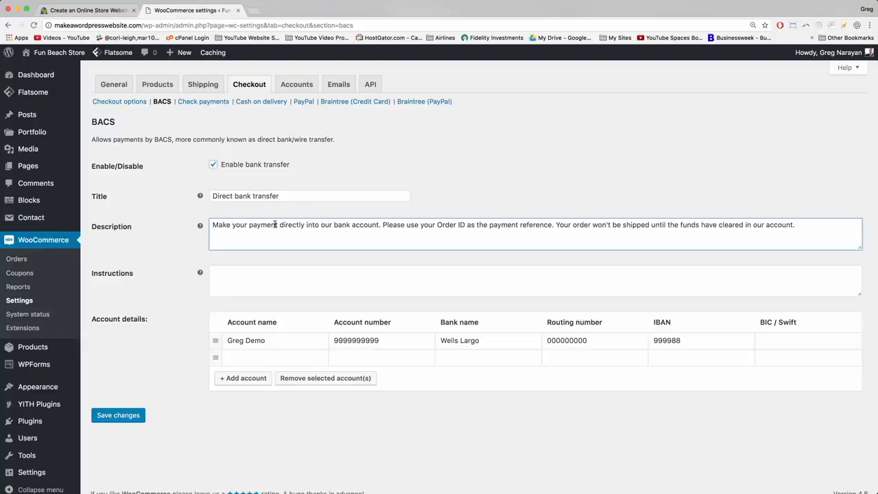
# Rewrite the description to start 'Pay with direct bank transfer' and end 'typically within 3-5 business days'.
pyautogui.moveTo(378, 225); pyautogui.dragTo(199, 228)
pyautogui.write('Pay with ')
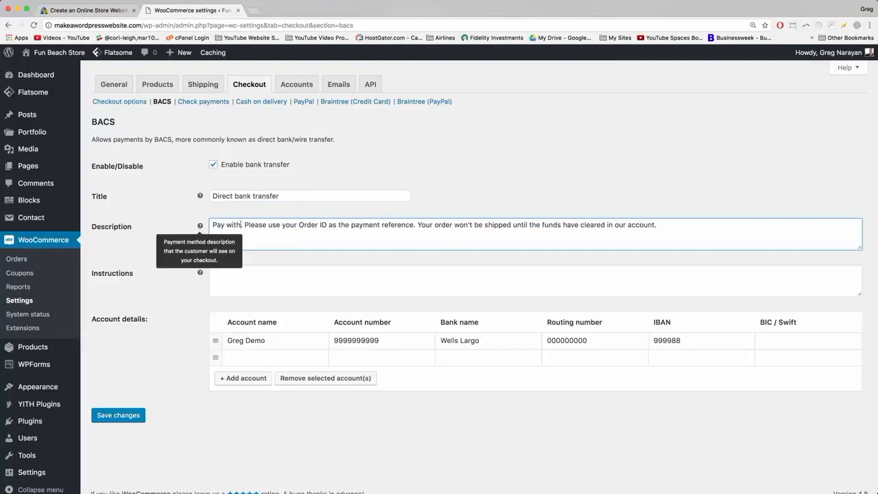
pyautogui.write('direct bank tra')
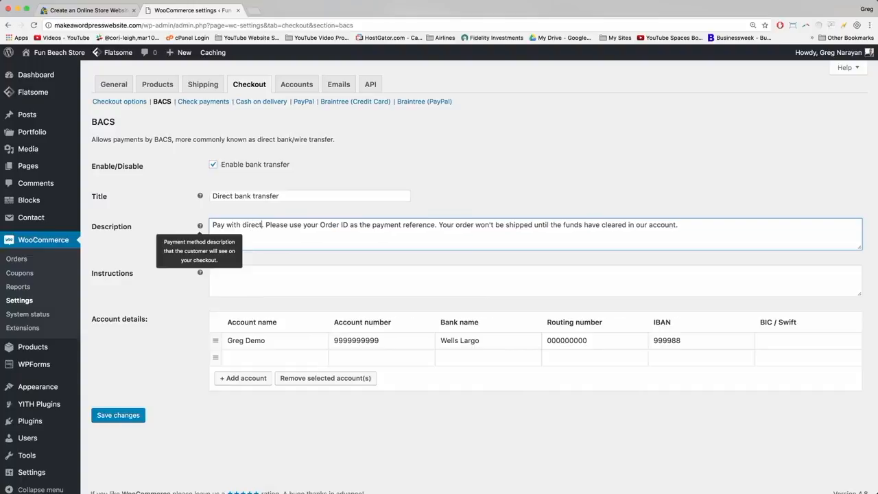
pyautogui.write('nsfer')
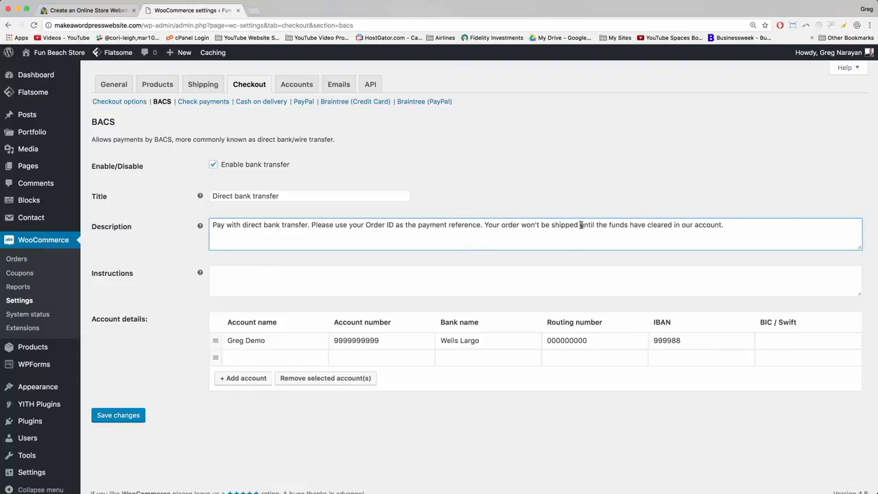
pyautogui.moveTo(581, 225); pyautogui.dragTo(735, 225)
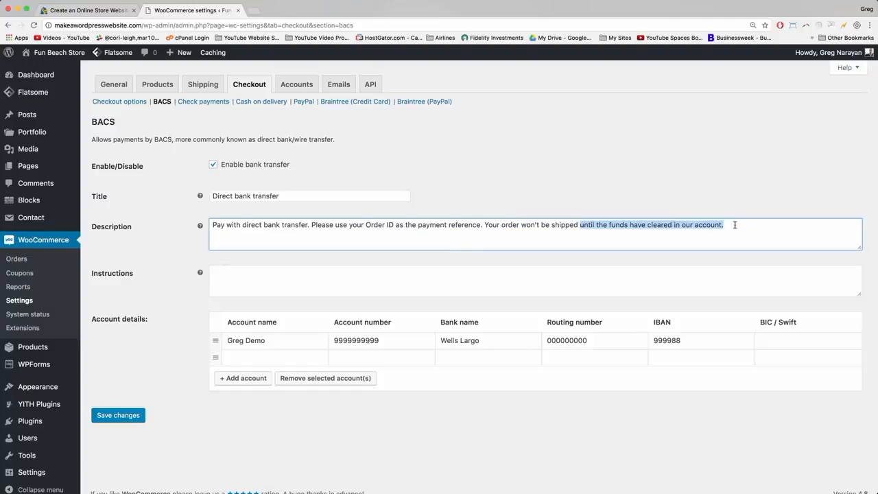
pyautogui.write('until the bank transf')
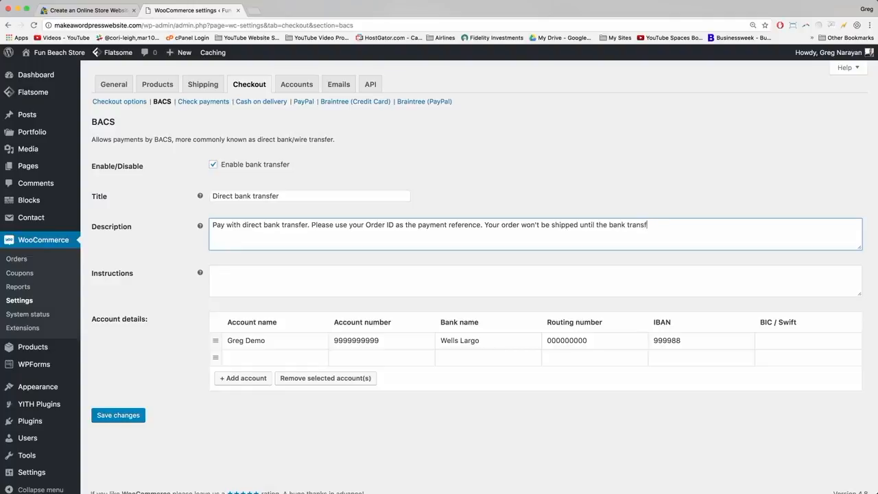
pyautogui.write('er is complete, typically within')
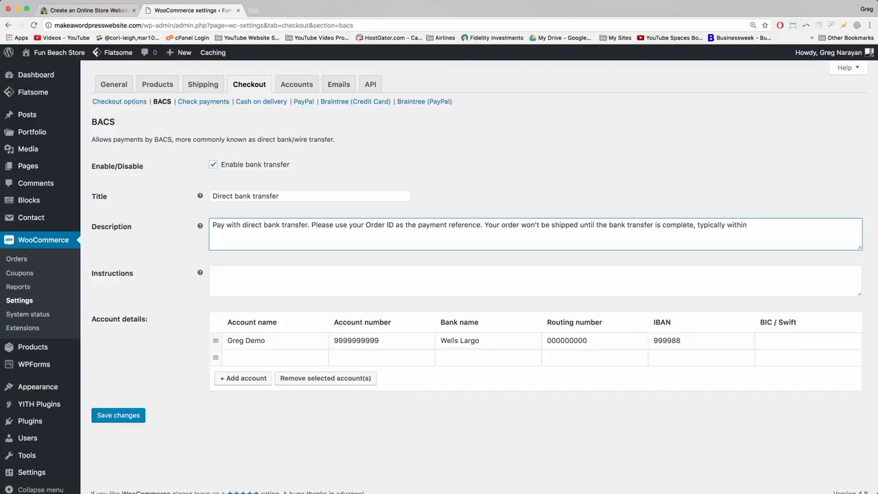
pyautogui.write('siness days.')
# Add a blank bank account row and save the BACS settings.
pyautogui.click(243, 378)
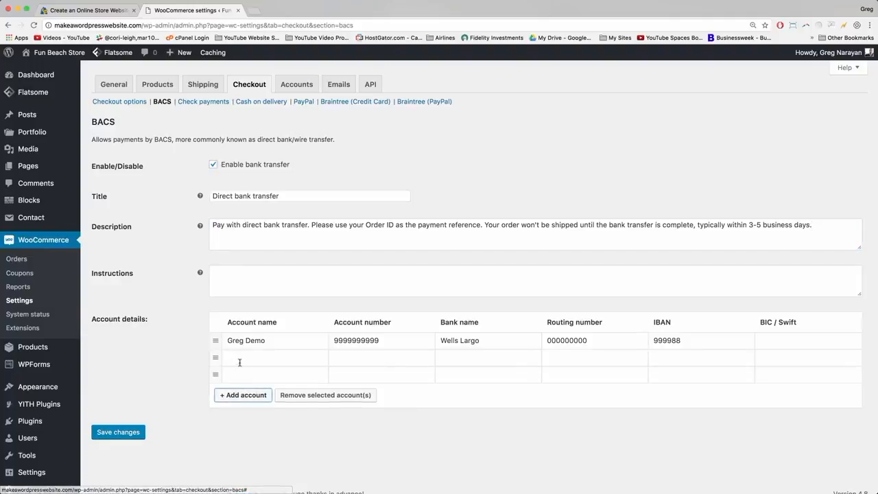
pyautogui.click(242, 357)
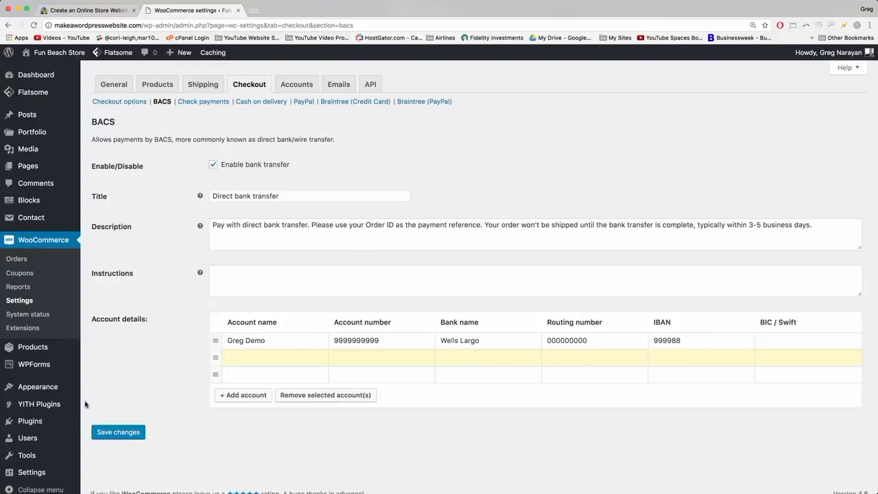
pyautogui.click(120, 436)
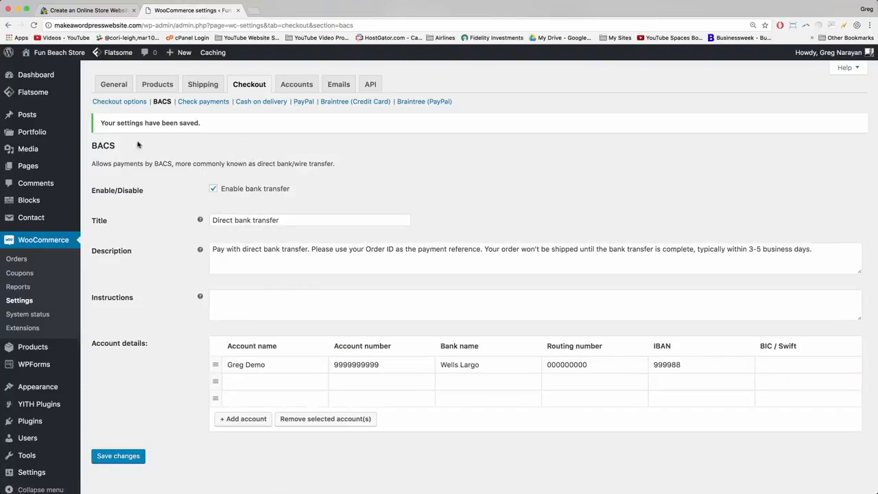
# Open the storefront in a new tab and go to checkout from the Cart menu.
pyautogui.rightClick(81, 52)
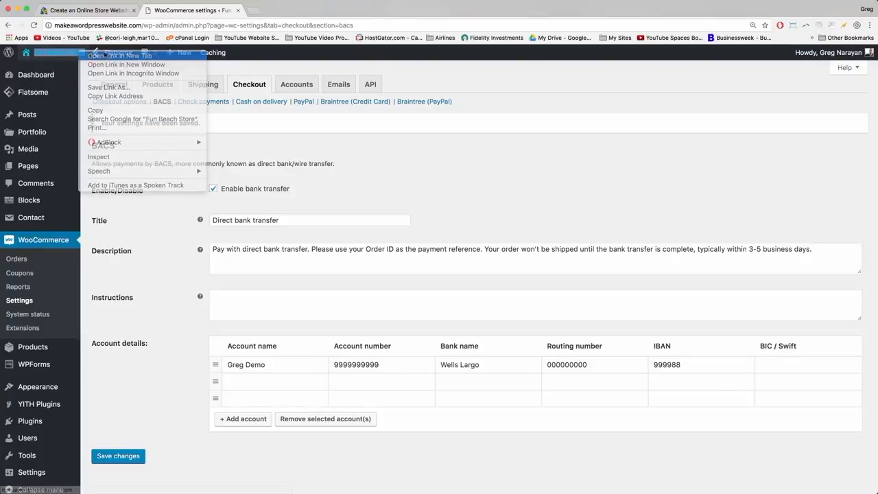
pyautogui.click(281, 11)
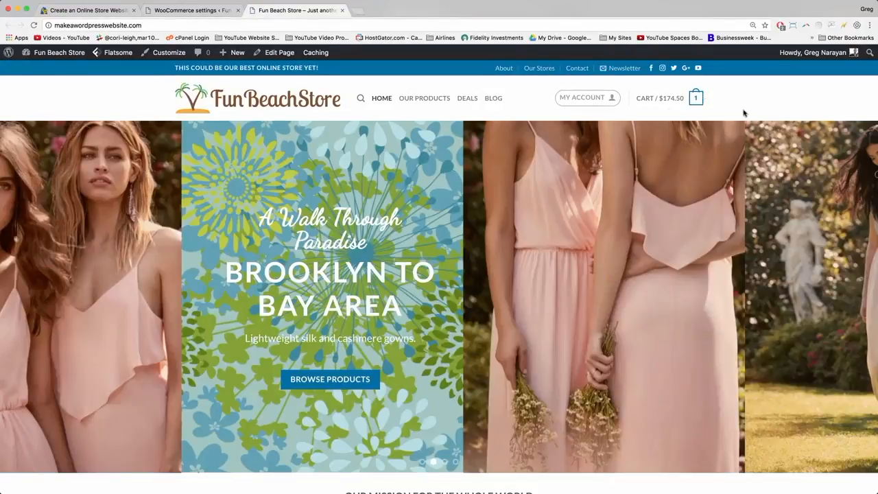
pyautogui.moveTo(700, 102)
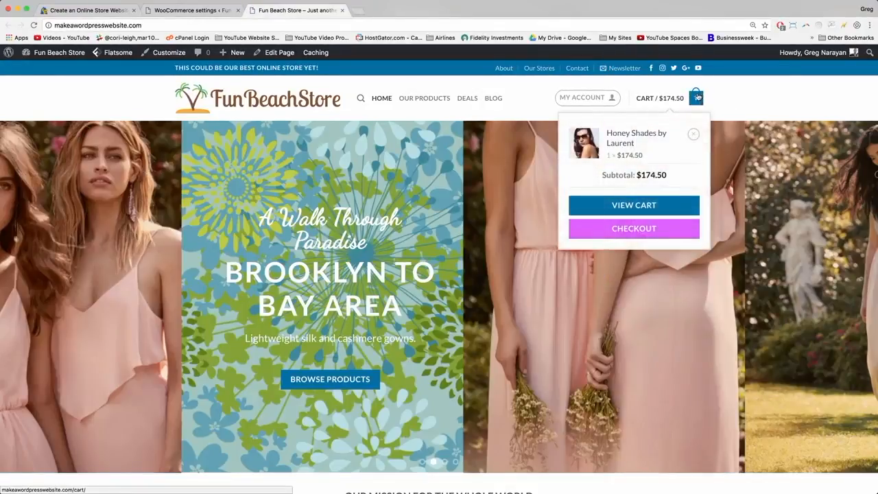
pyautogui.click(638, 229)
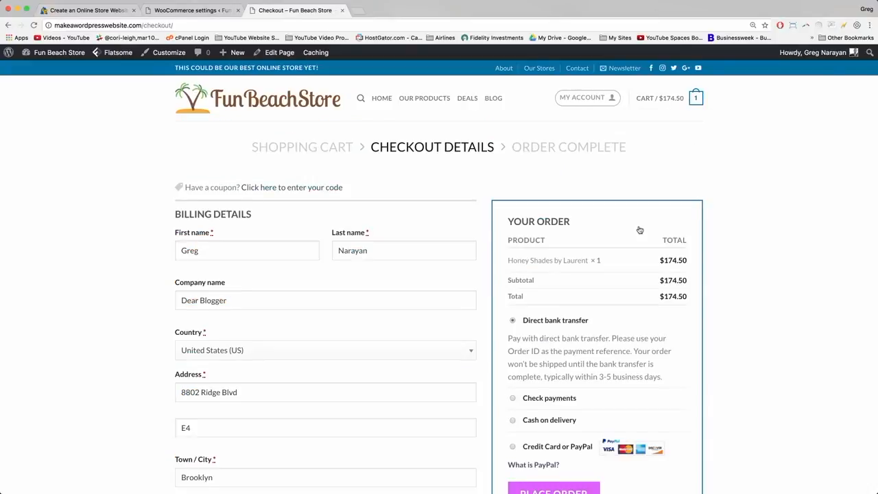
pyautogui.scroll(-3, 640, 230)
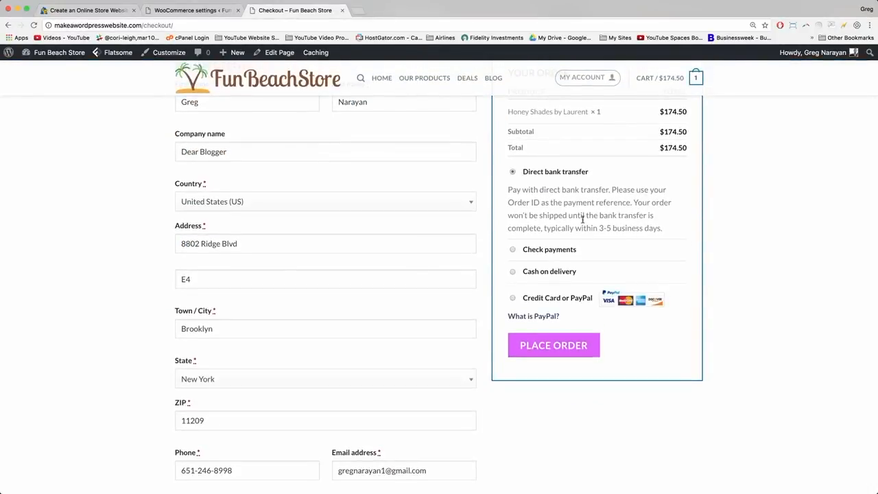
pyautogui.scroll(2, 582, 219)
pyautogui.scroll(-3, 385, 221)
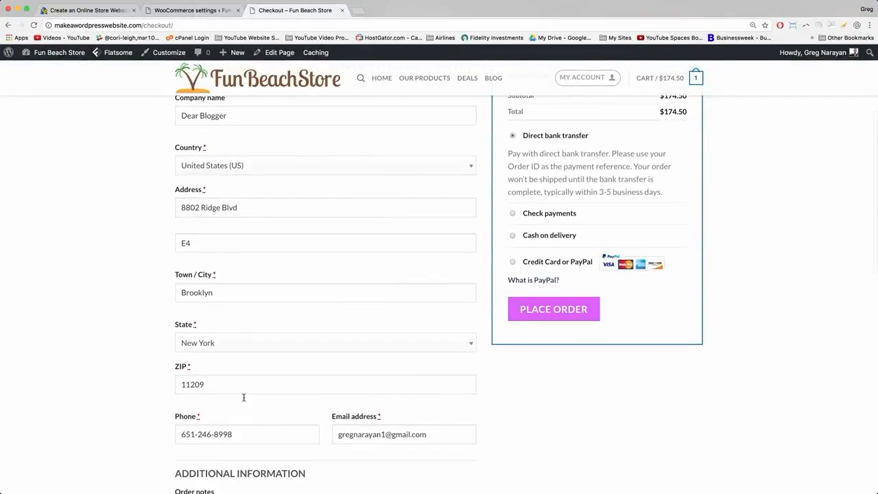
pyautogui.scroll(1, 328, 208)
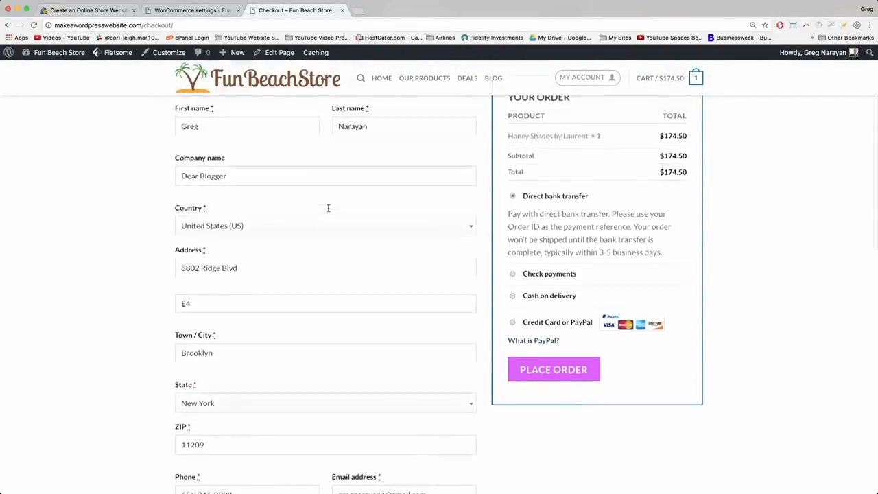
pyautogui.scroll(1, 398, 194)
pyautogui.scroll(-3, 414, 200)
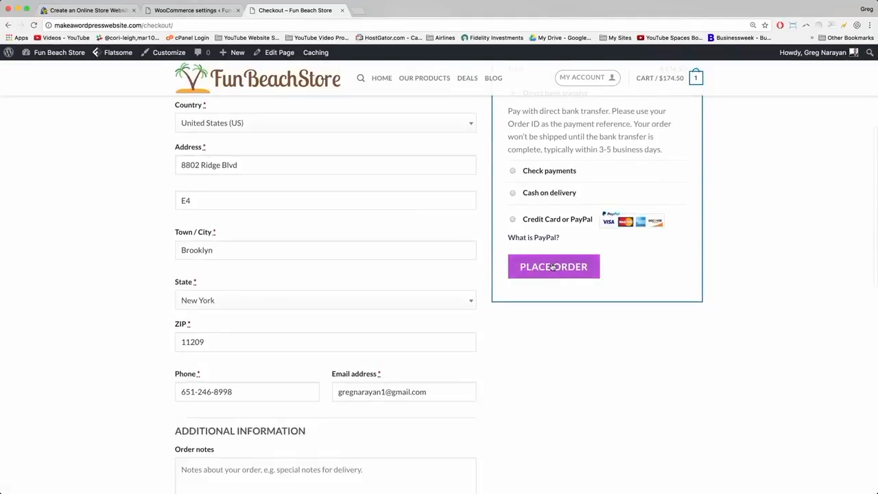
# Place the $174.50 test order by direct bank transfer and review the bank details and order number.
pyautogui.click(554, 267)
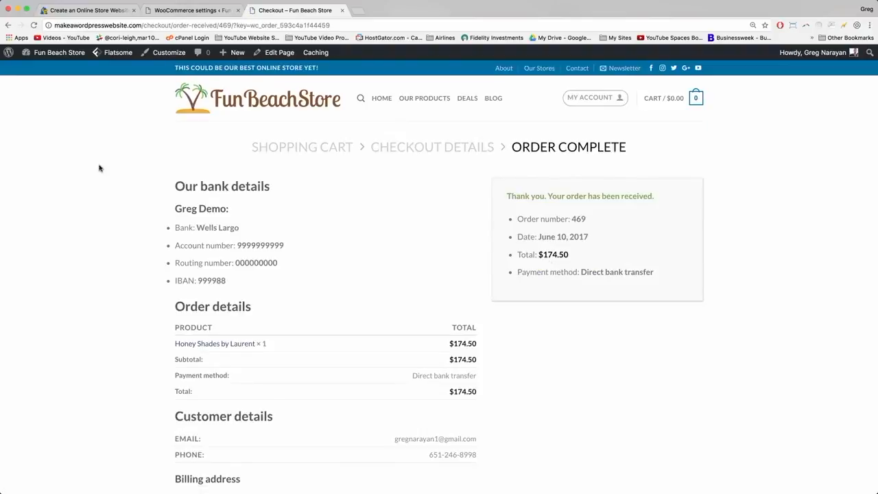
pyautogui.moveTo(175, 186); pyautogui.dragTo(275, 187)
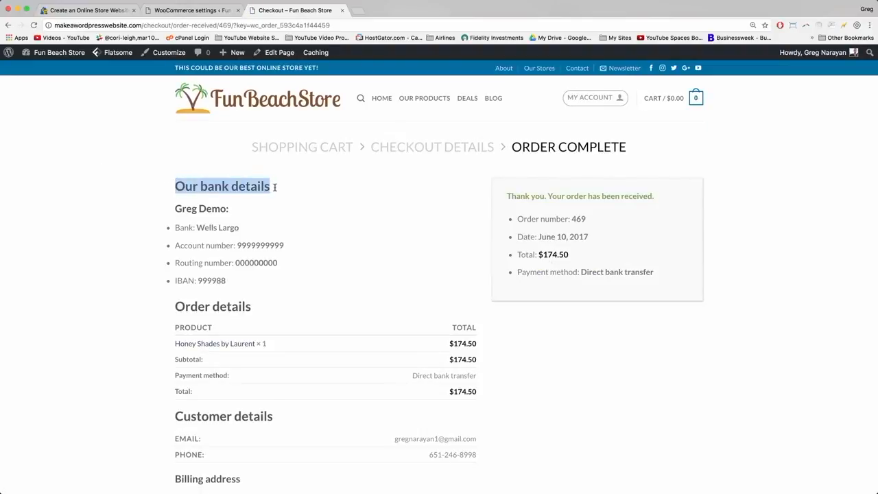
pyautogui.click(274, 190)
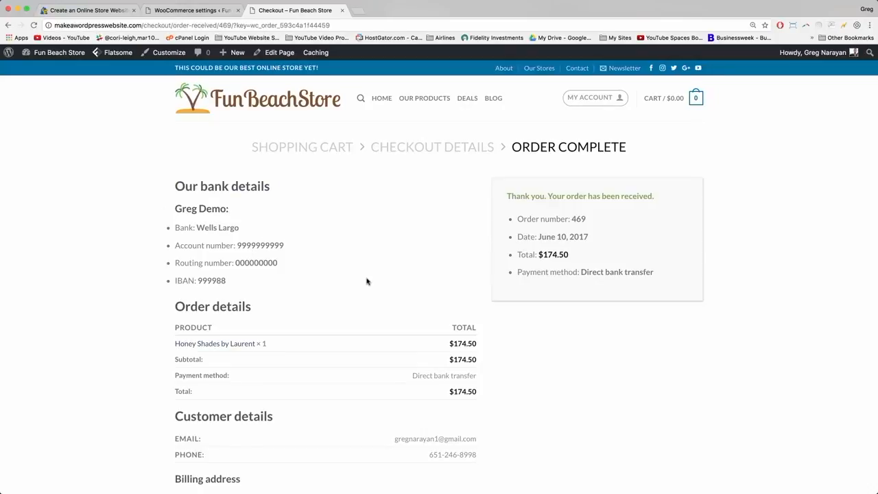
pyautogui.scroll(-2, 324, 208)
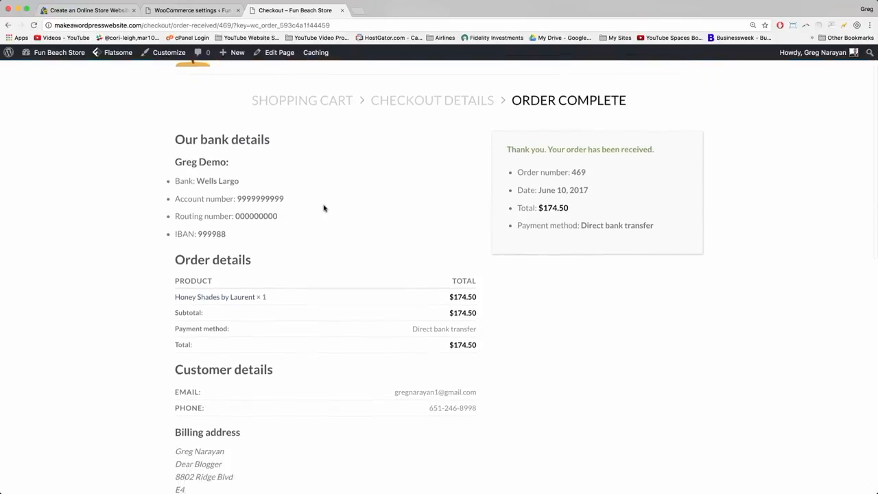
pyautogui.scroll(-1, 220, 345)
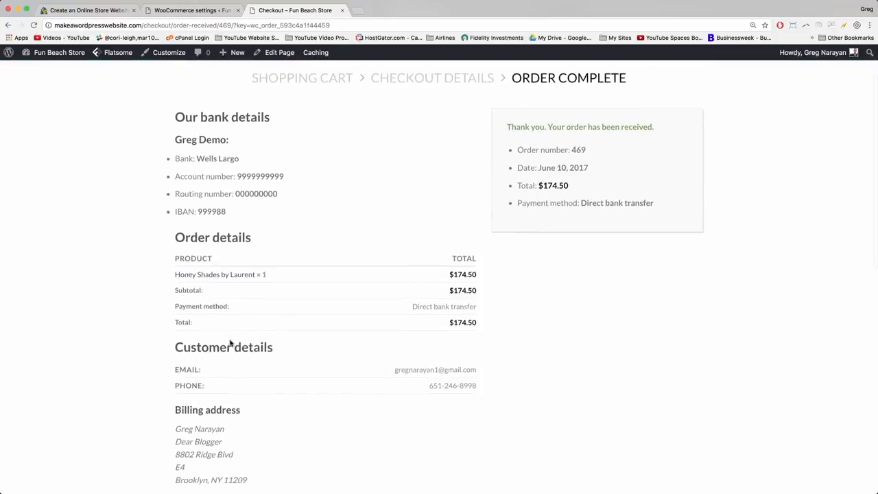
pyautogui.scroll(-2, 230, 343)
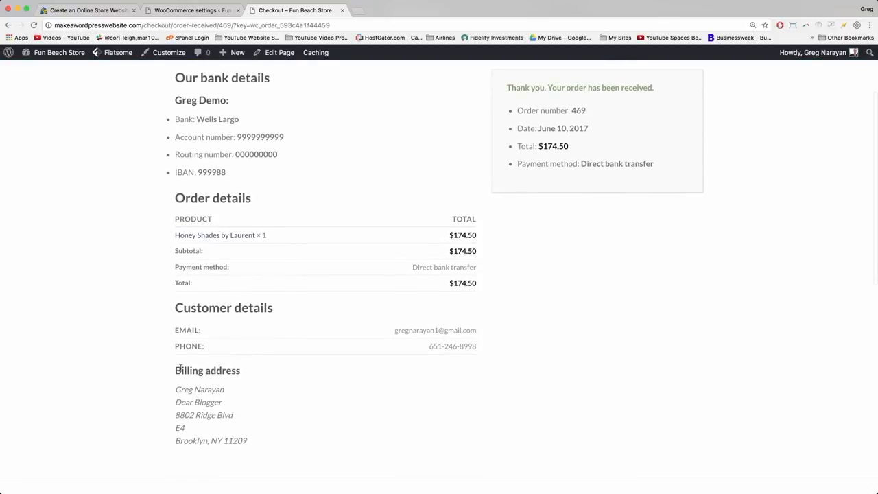
pyautogui.scroll(-2, 179, 369)
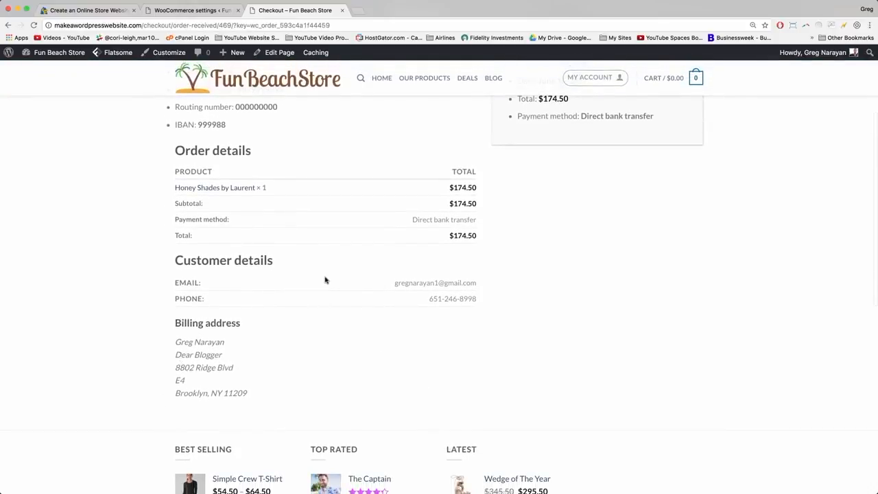
pyautogui.scroll(5, 325, 280)
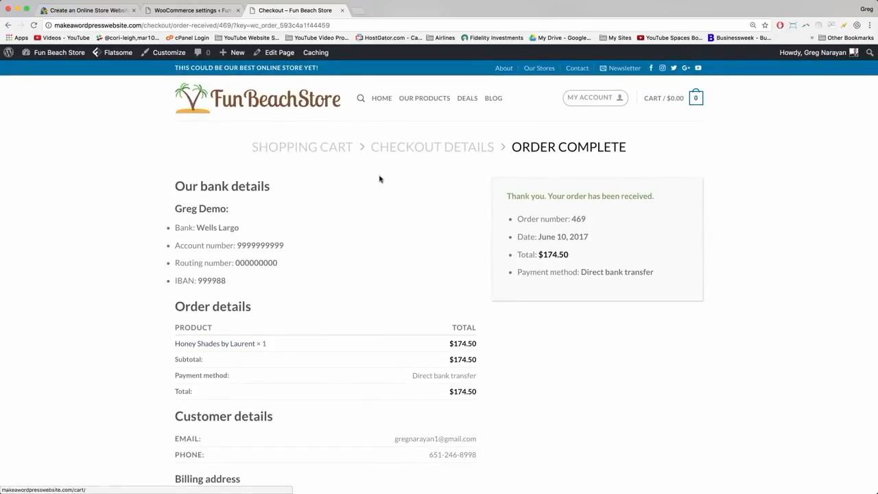
pyautogui.scroll(-2, 294, 170)
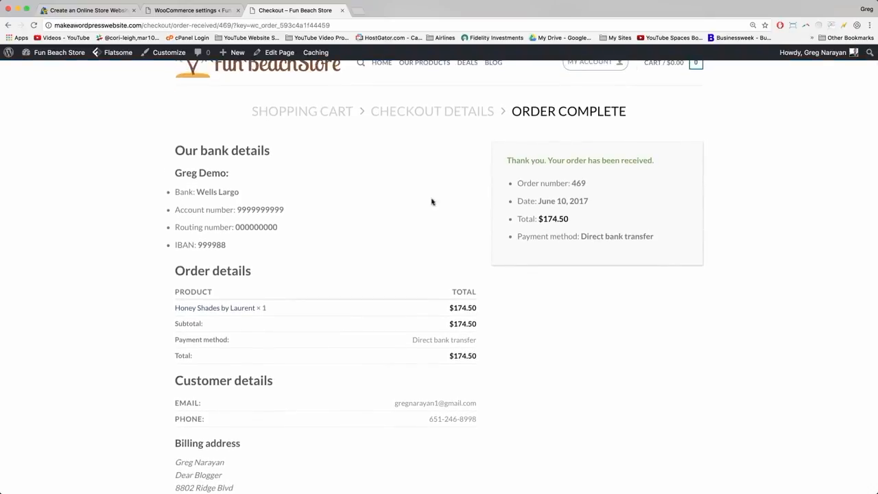
pyautogui.scroll(2, 449, 266)
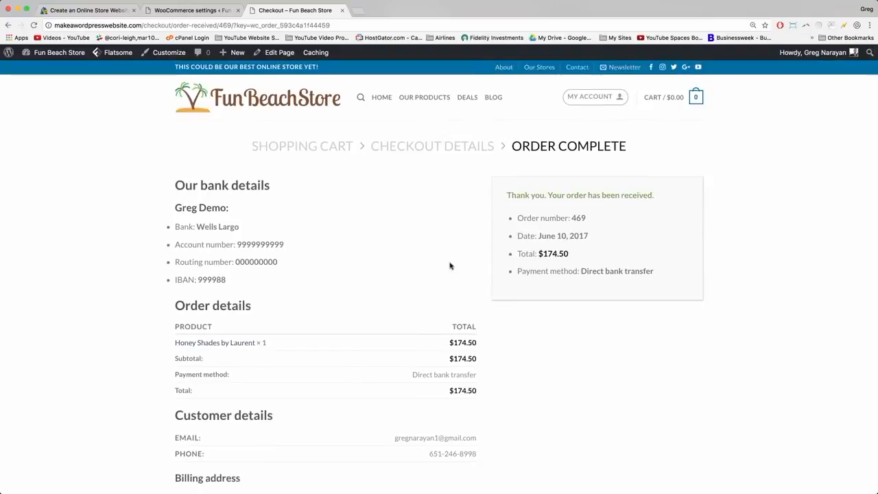
pyautogui.moveTo(518, 216); pyautogui.dragTo(590, 218)
pyautogui.click(590, 217)
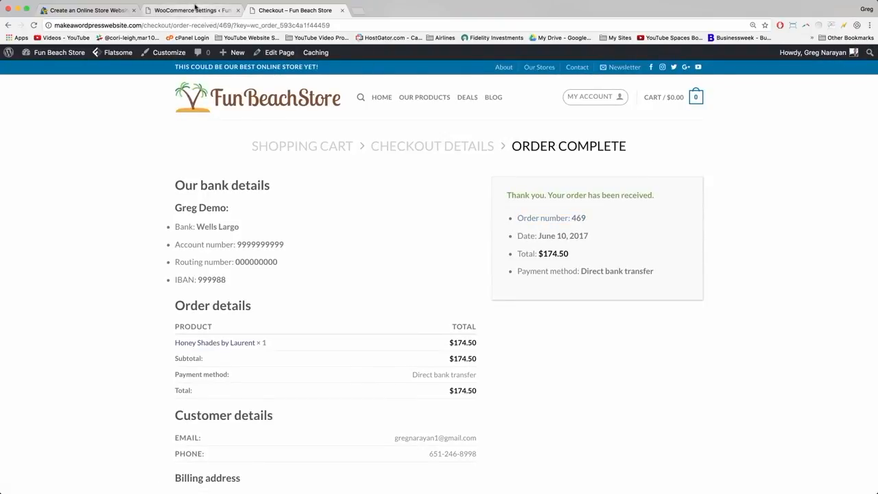
# Add 'number' to the payment description, lowercase the 'O' of 'Order', and save.
pyautogui.click(195, 10)
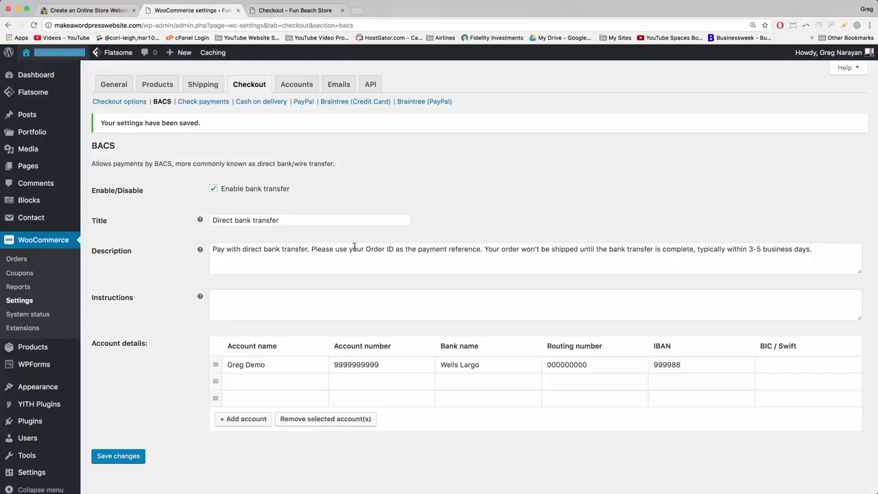
pyautogui.click(390, 249)
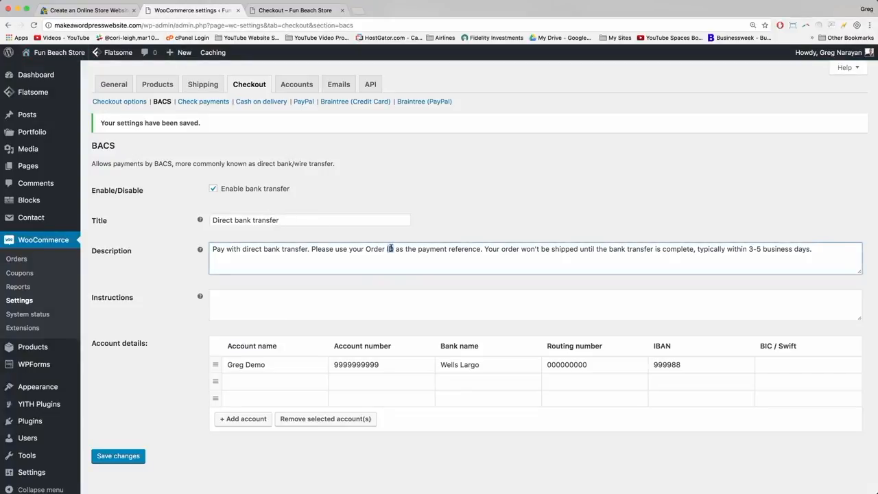
pyautogui.write('number')
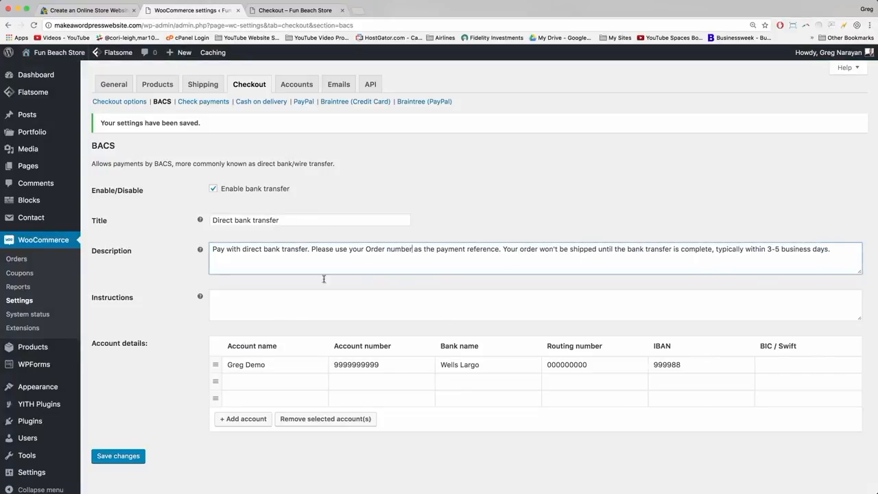
pyautogui.click(372, 249)
pyautogui.press('BackSpace')
pyautogui.write('o')
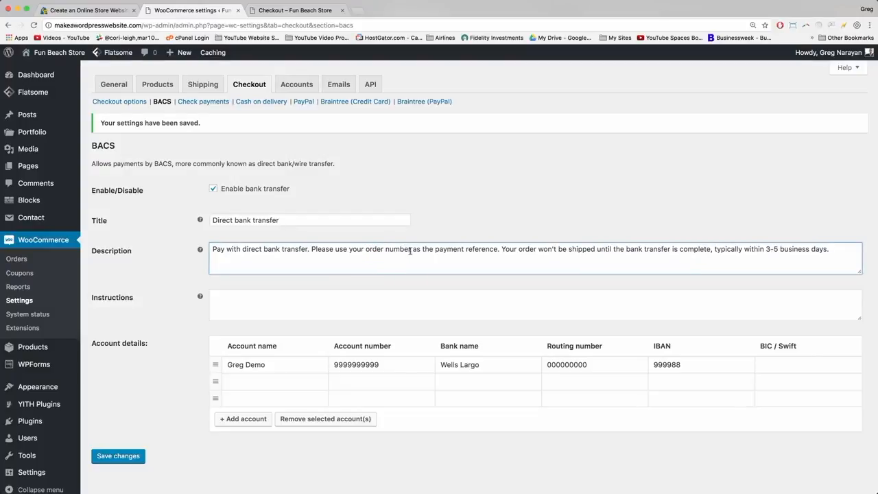
pyautogui.click(129, 456)
# Check the order number on the confirmation page, then open the Check payments settings.
pyautogui.click(295, 9)
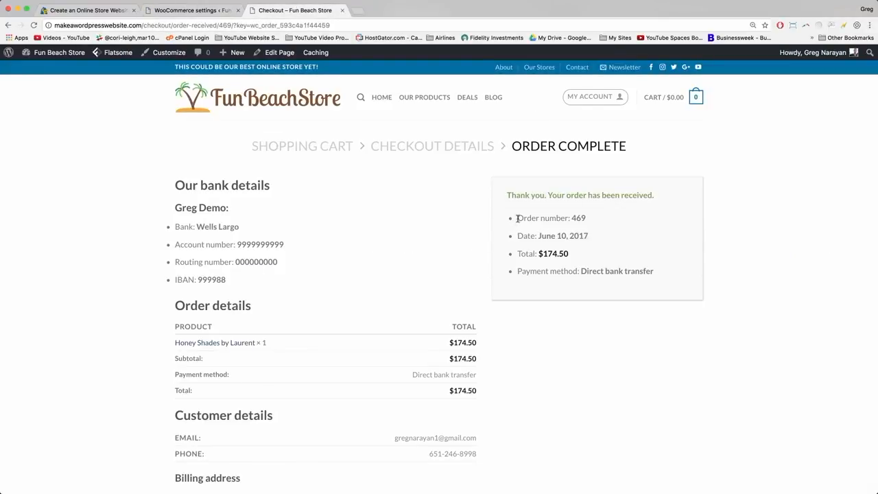
pyautogui.moveTo(517, 218); pyautogui.dragTo(588, 217)
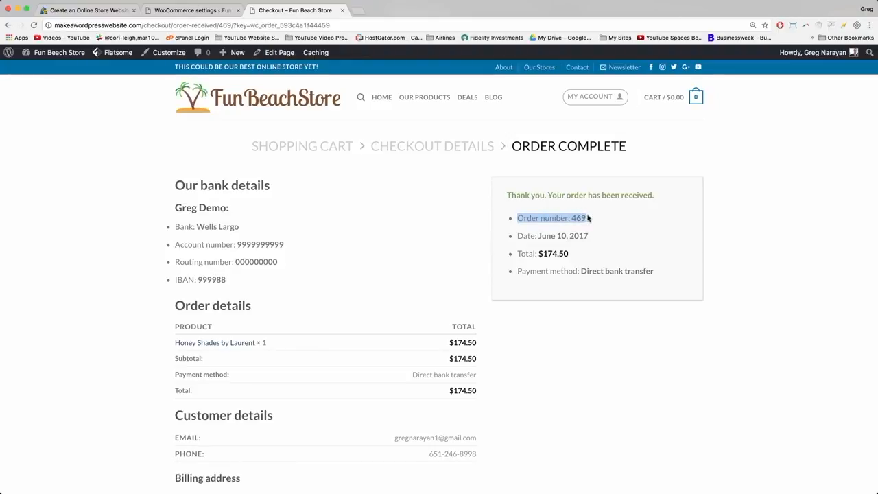
pyautogui.click(609, 216)
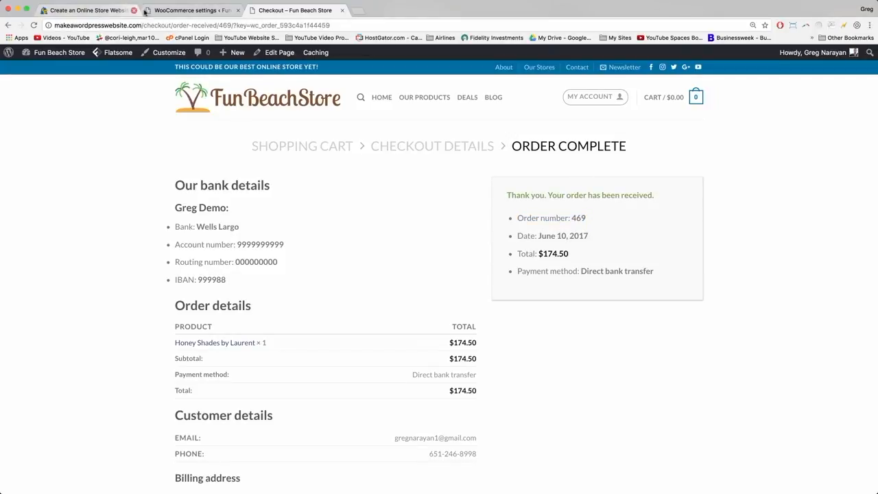
pyautogui.click(195, 11)
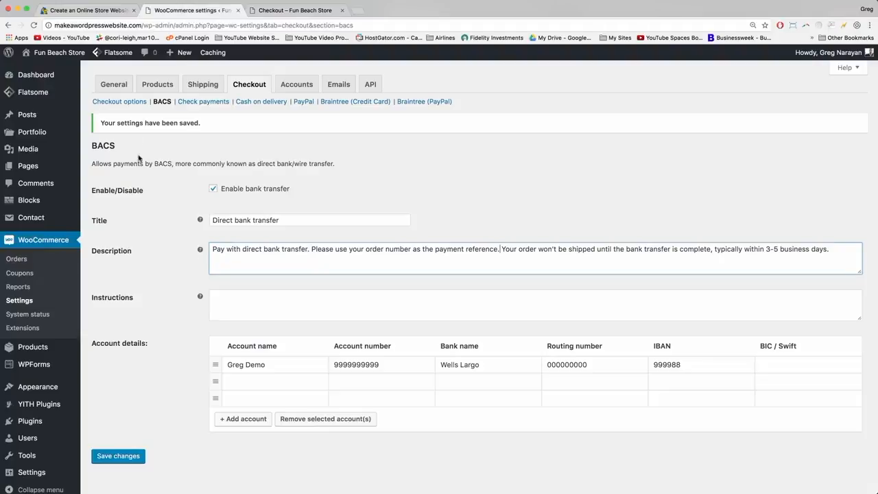
pyautogui.click(209, 103)
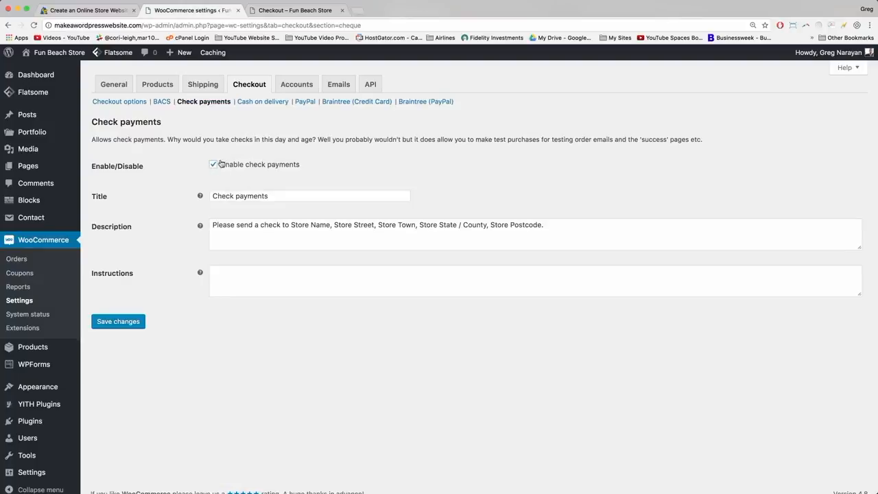
# Replace the placeholder address in the Check payments description with the store's real address and a period, then save.
pyautogui.doubleClick(249, 197)
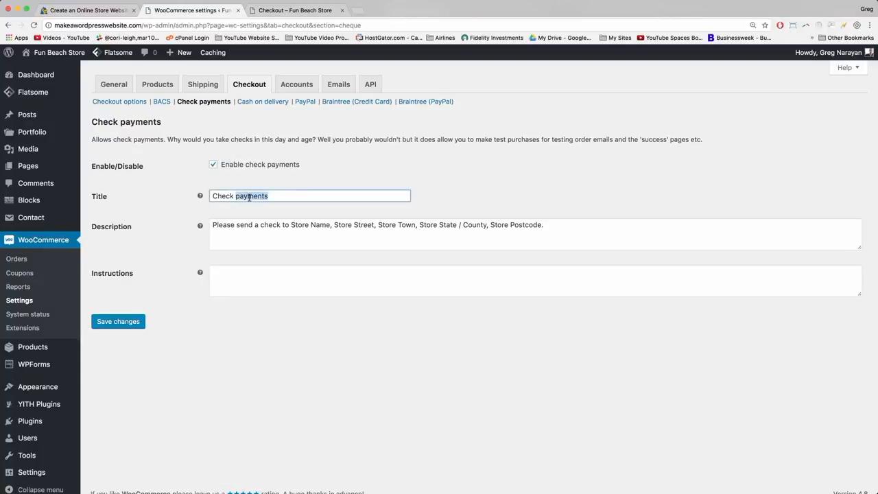
pyautogui.click(237, 197)
pyautogui.click(291, 224)
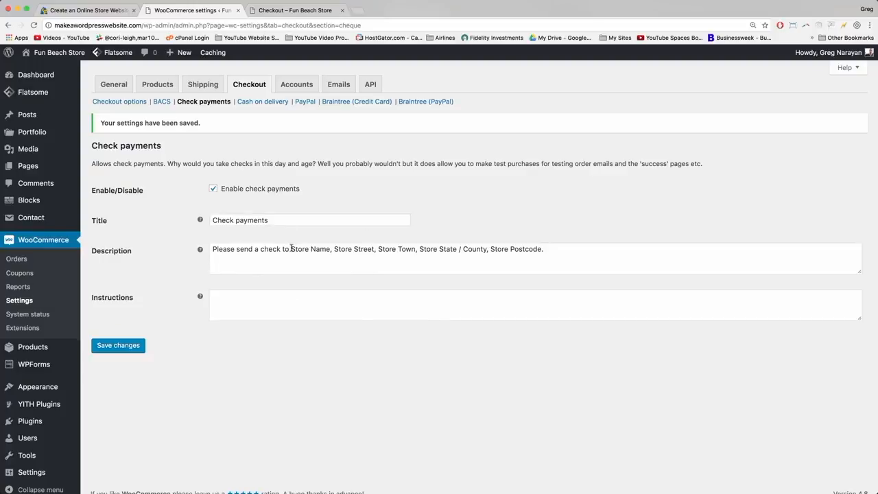
pyautogui.moveTo(291, 249); pyautogui.dragTo(543, 249)
pyautogui.write('75 9th Ave, New York, NY 10011')
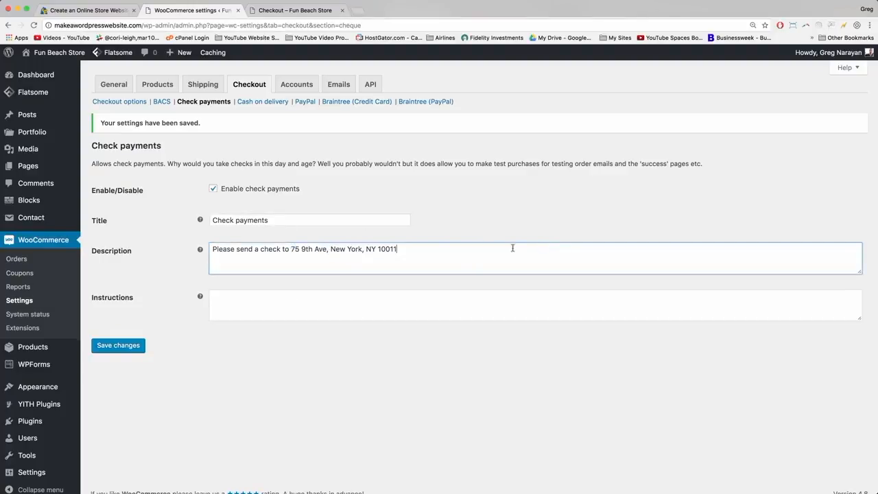
pyautogui.write('.')
pyautogui.click(130, 346)
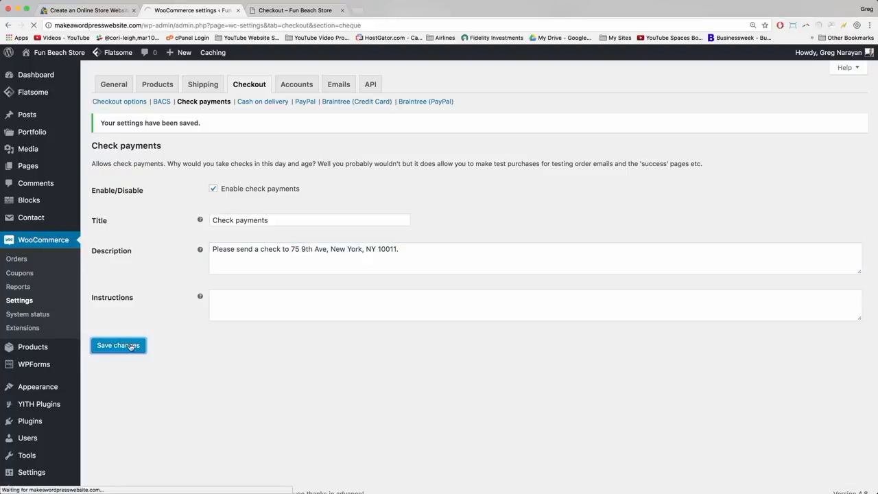
# Keep the default cash on delivery title, description and instructions and save them.
pyautogui.click(267, 104)
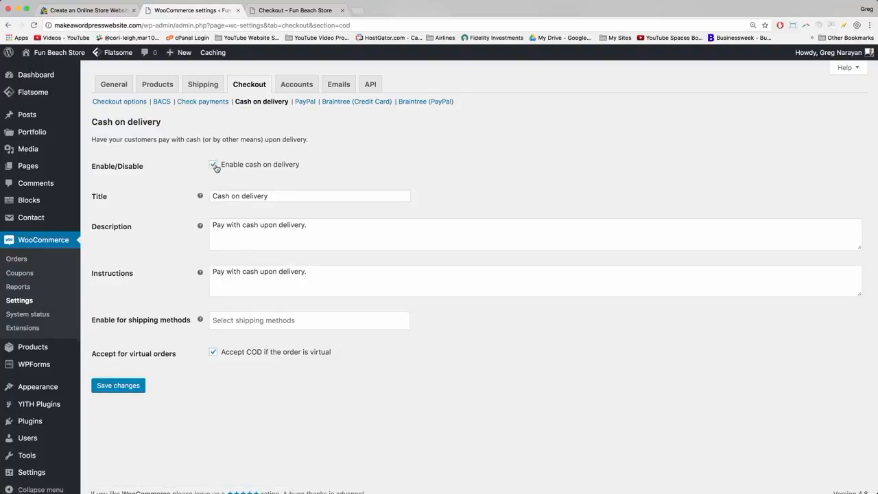
pyautogui.click(216, 197)
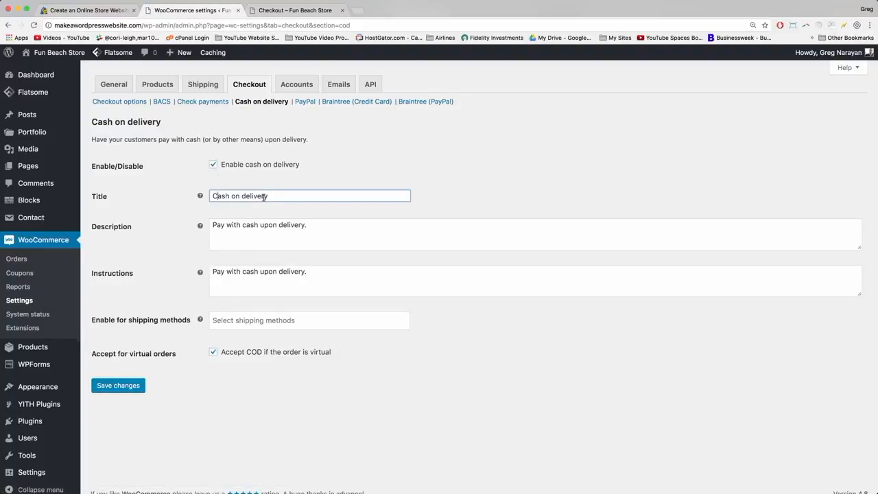
pyautogui.click(313, 225)
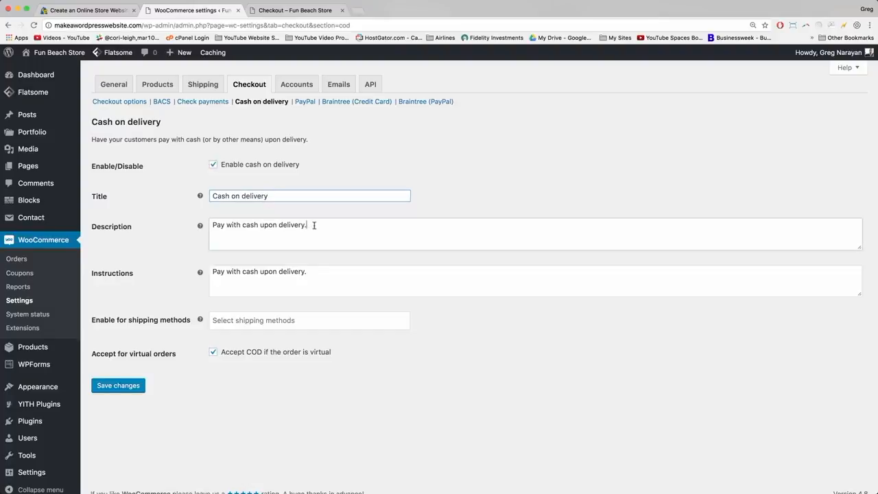
pyautogui.click(313, 271)
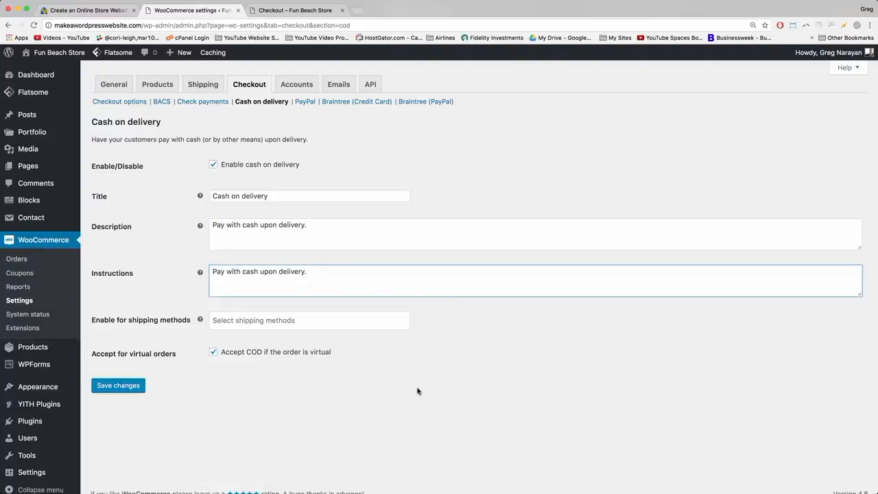
pyautogui.click(446, 194)
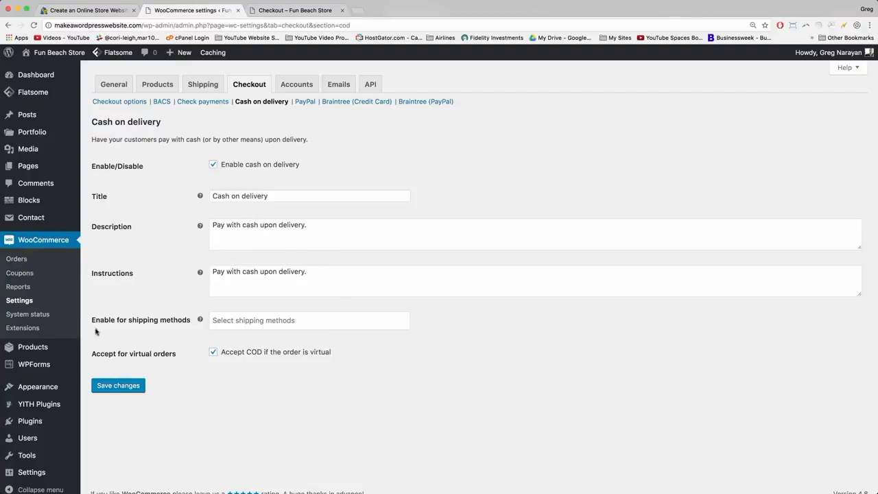
pyautogui.click(124, 384)
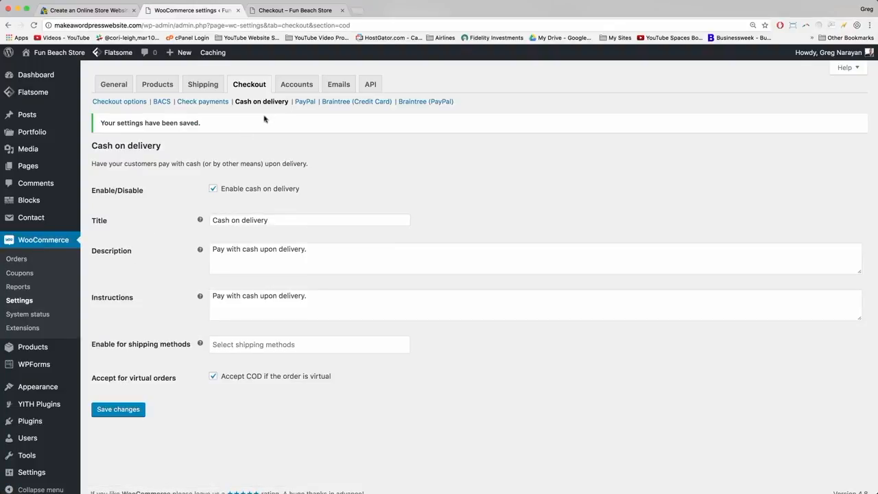
pyautogui.click(306, 103)
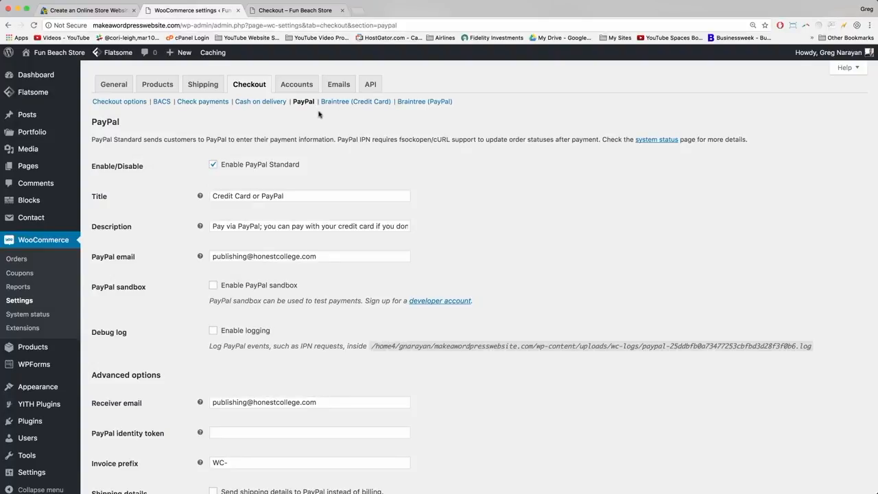
# Copy the suggested PayPal title 'Credit and Debit Card' from the tutorial post.
pyautogui.click(218, 196)
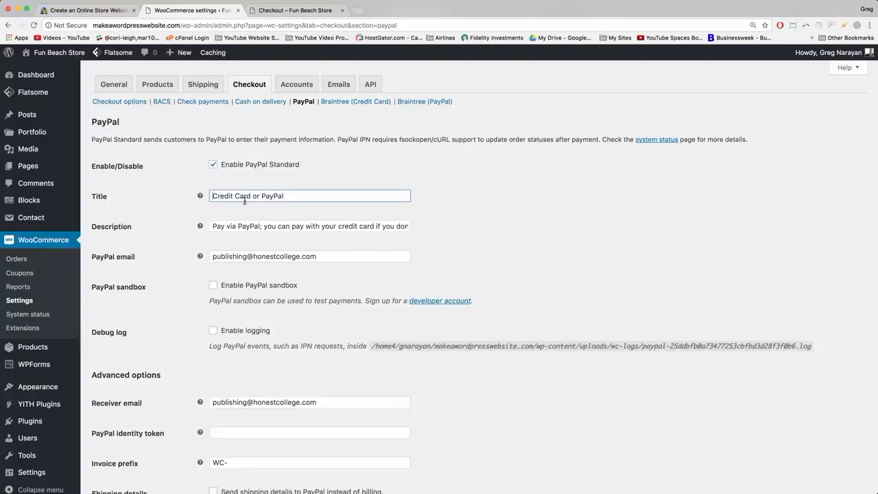
pyautogui.moveTo(290, 196); pyautogui.dragTo(208, 194)
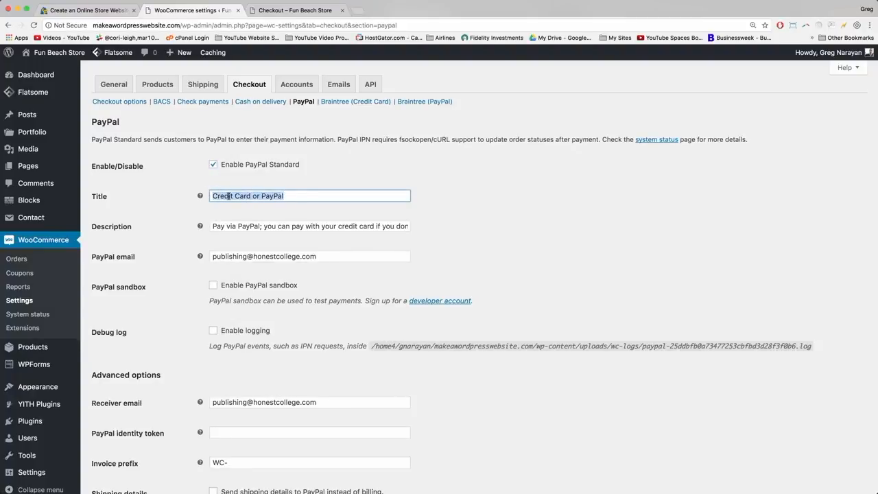
pyautogui.click(231, 196)
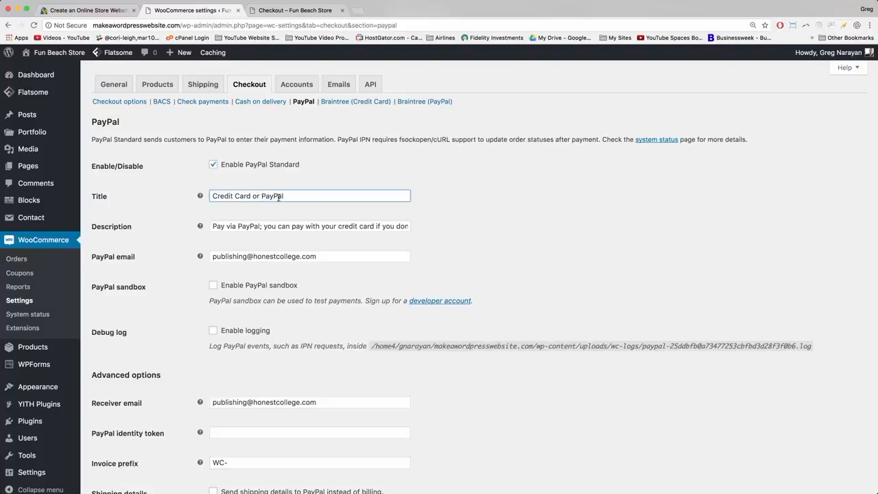
pyautogui.doubleClick(275, 196)
pyautogui.moveTo(247, 198); pyautogui.dragTo(289, 197)
pyautogui.click(83, 10)
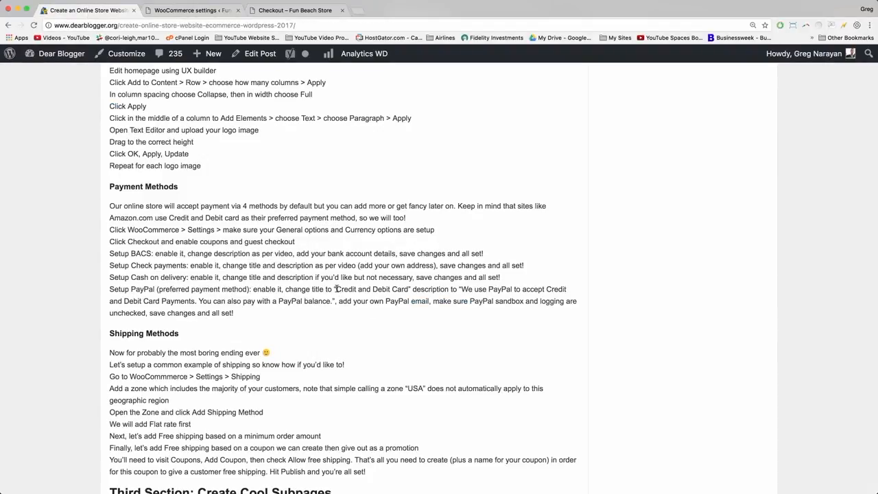
pyautogui.moveTo(336, 289); pyautogui.dragTo(408, 289)
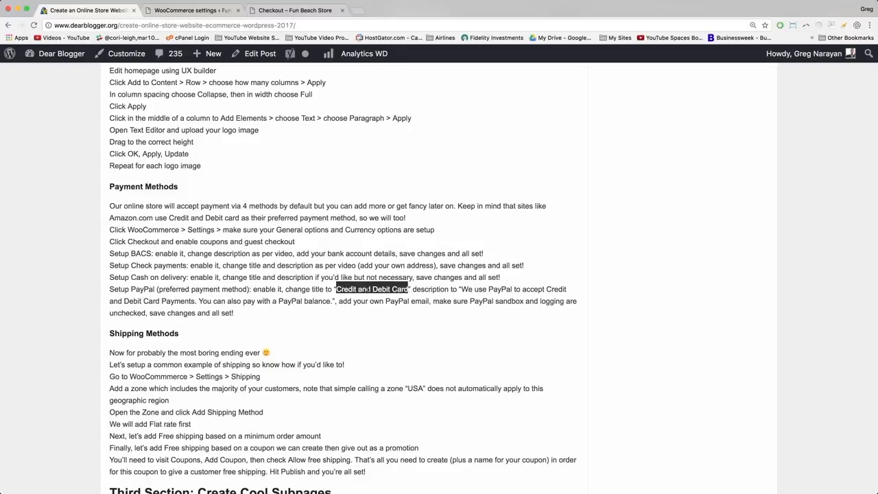
pyautogui.rightClick(368, 289)
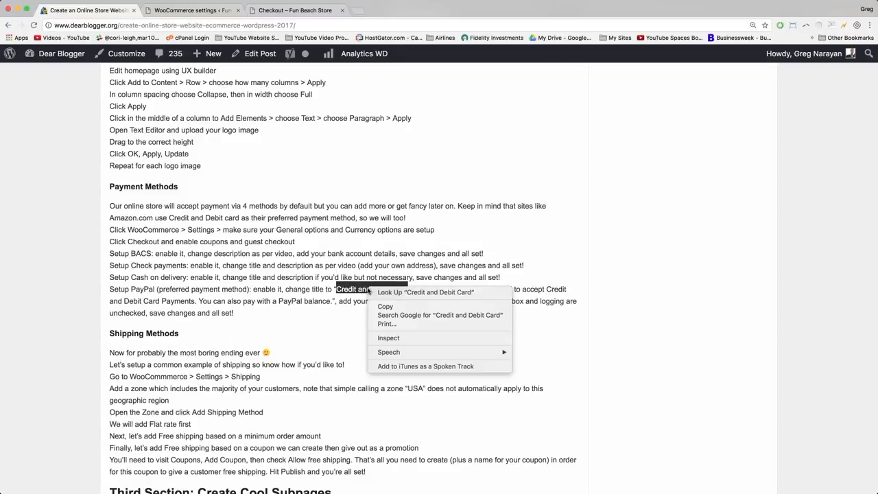
pyautogui.click(385, 306)
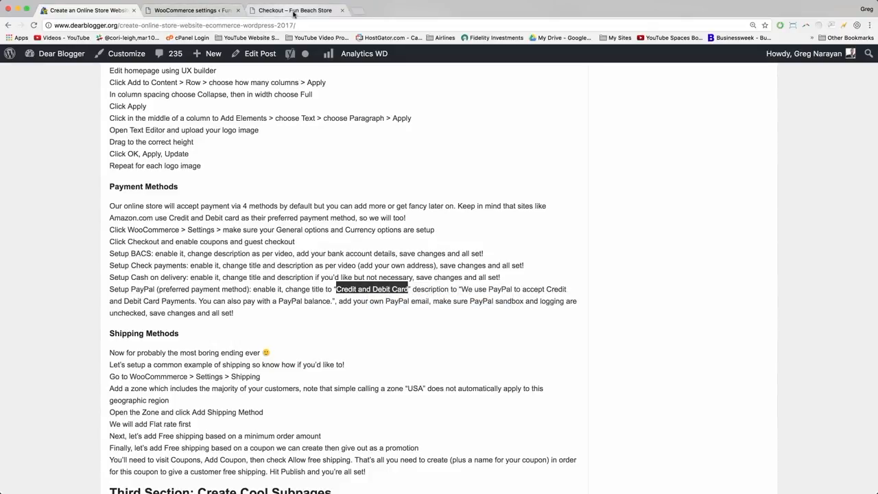
# Replace the PayPal title 'Credit Card or PayPal' with 'Credit and Debit Card'.
pyautogui.click(209, 10)
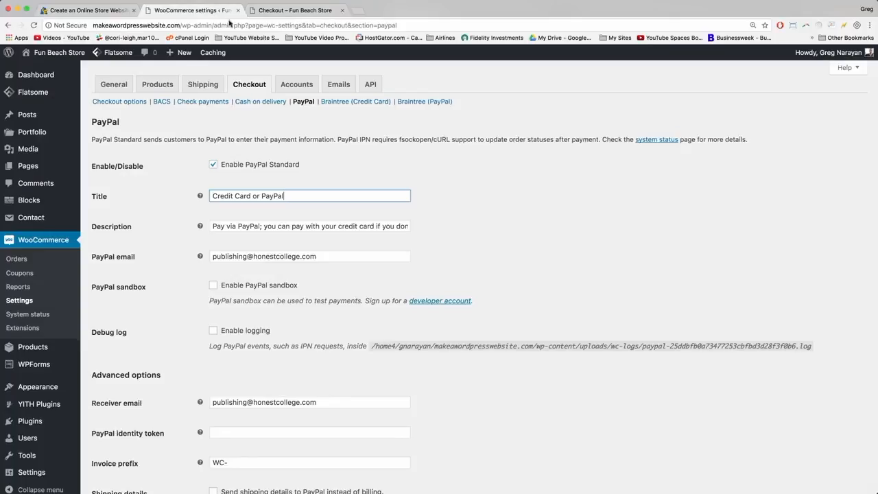
pyautogui.moveTo(288, 196); pyautogui.dragTo(180, 196)
pyautogui.rightClick(256, 198)
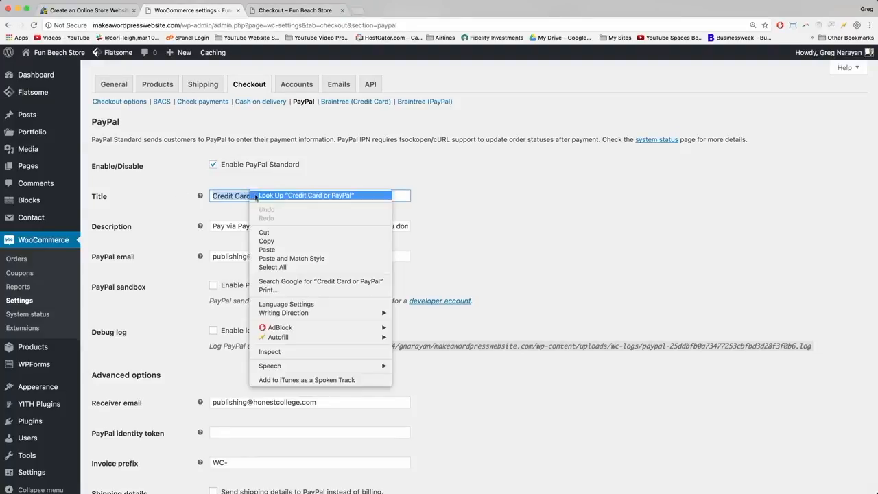
pyautogui.click(267, 250)
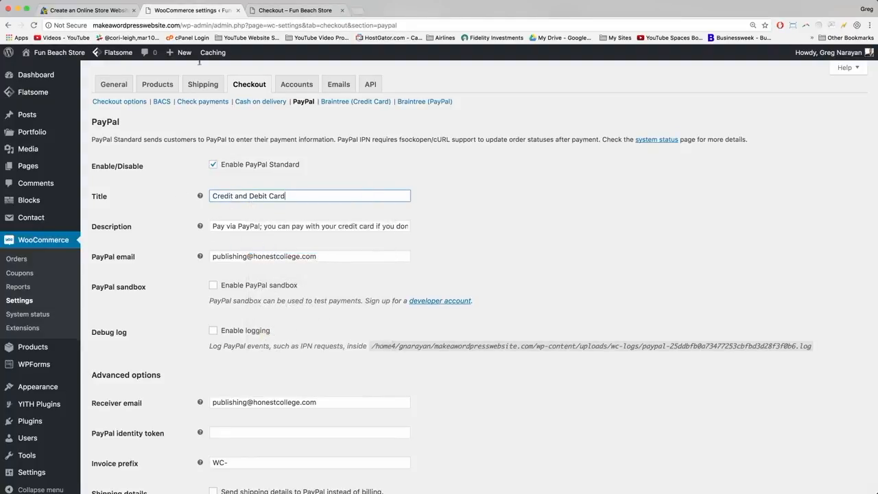
pyautogui.click(213, 226)
pyautogui.click(83, 10)
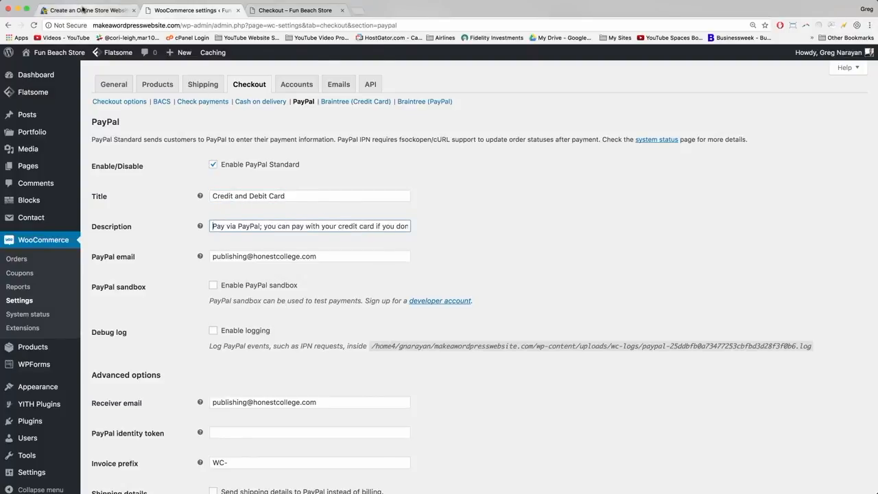
# Copy the suggested PayPal description from the tutorial post.
pyautogui.click(367, 310)
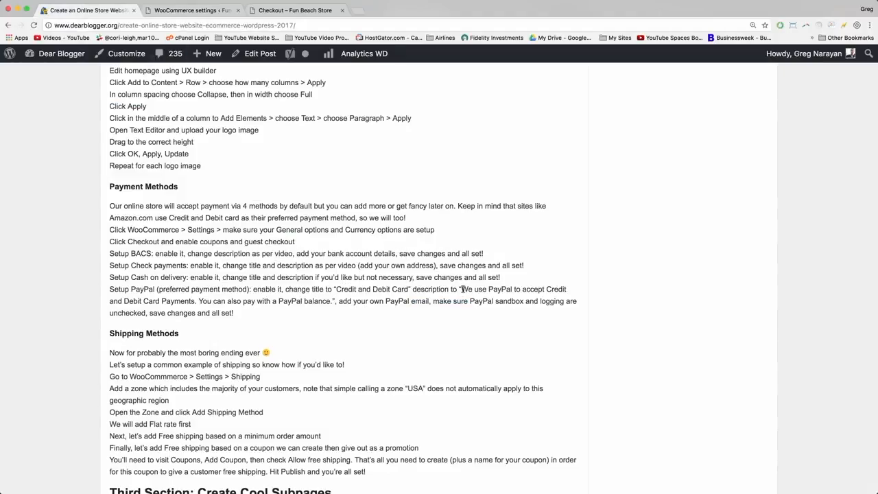
pyautogui.moveTo(462, 289); pyautogui.dragTo(332, 302)
pyautogui.rightClick(310, 300)
pyautogui.click(333, 323)
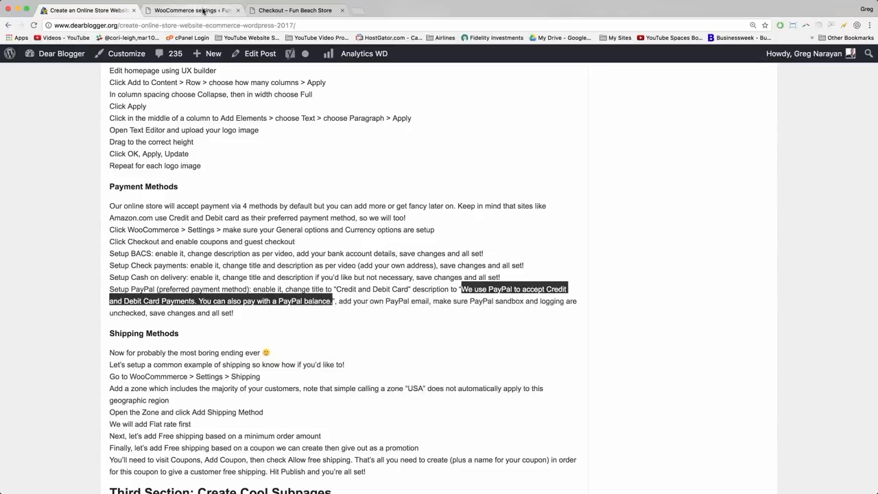
pyautogui.click(203, 11)
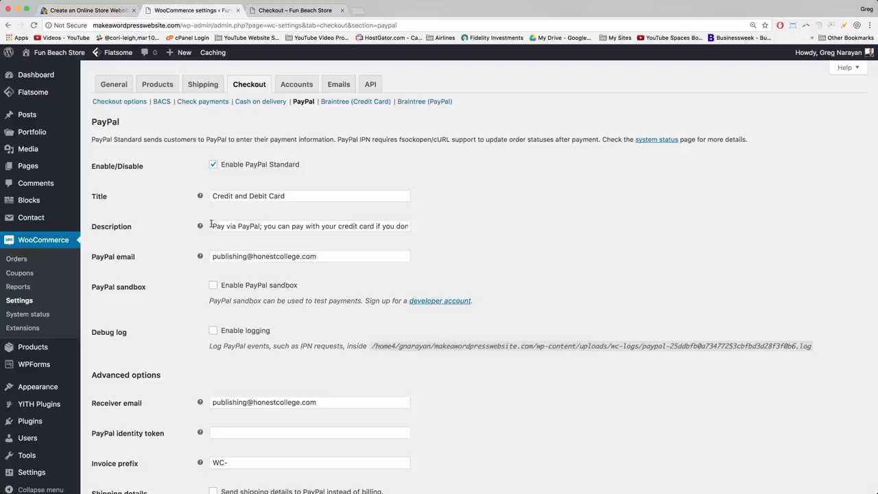
# Paste it over the old PayPal description: 'We use PayPal to accept Credit and Debit Card Payments…'.
pyautogui.moveTo(213, 226); pyautogui.dragTo(407, 227)
pyautogui.click(321, 227)
pyautogui.click(408, 226)
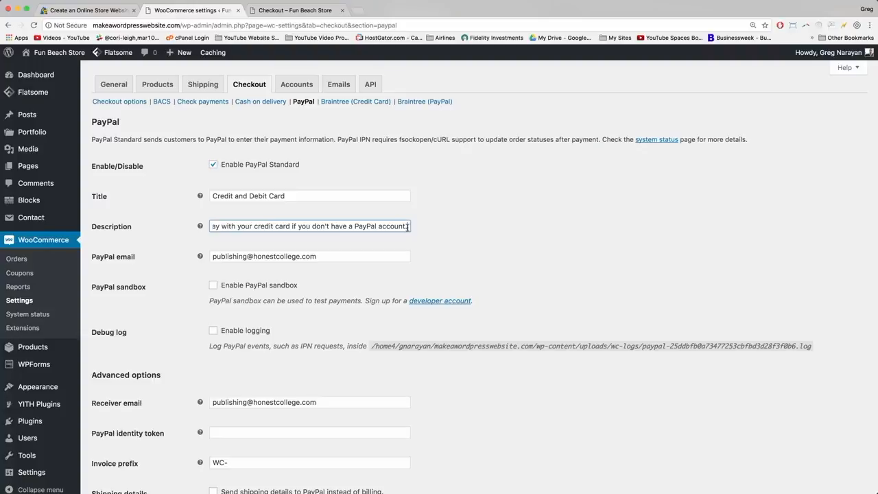
pyautogui.moveTo(408, 226); pyautogui.dragTo(205, 226)
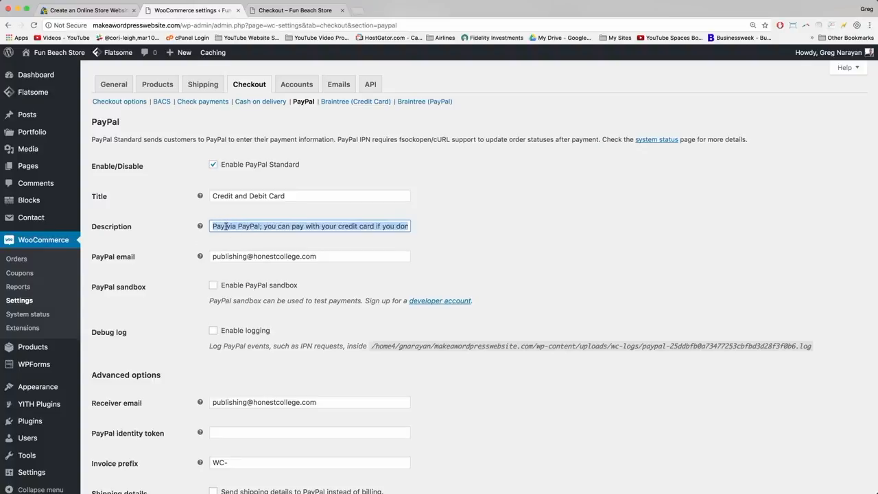
pyautogui.rightClick(226, 226)
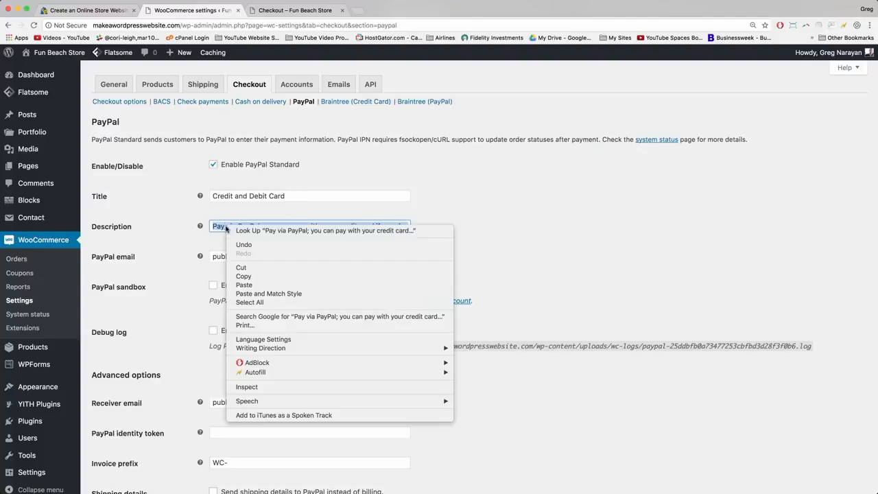
pyautogui.click(252, 282)
pyautogui.press('super+v')
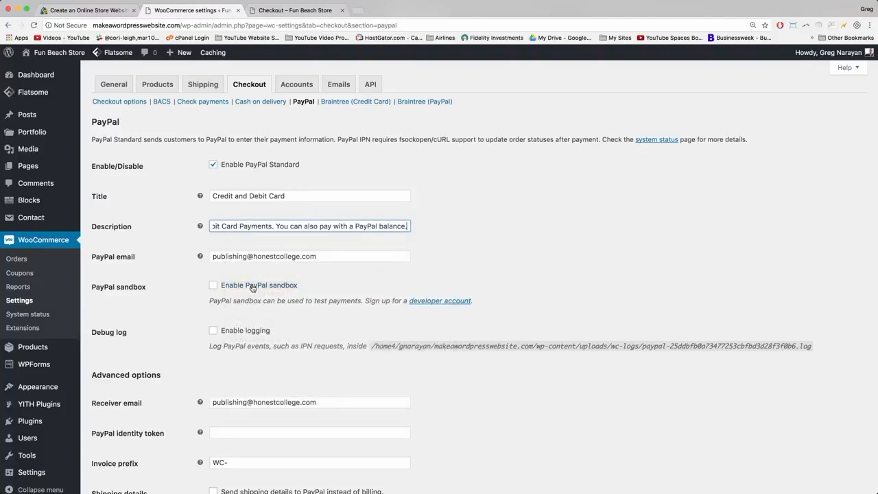
pyautogui.click(473, 263)
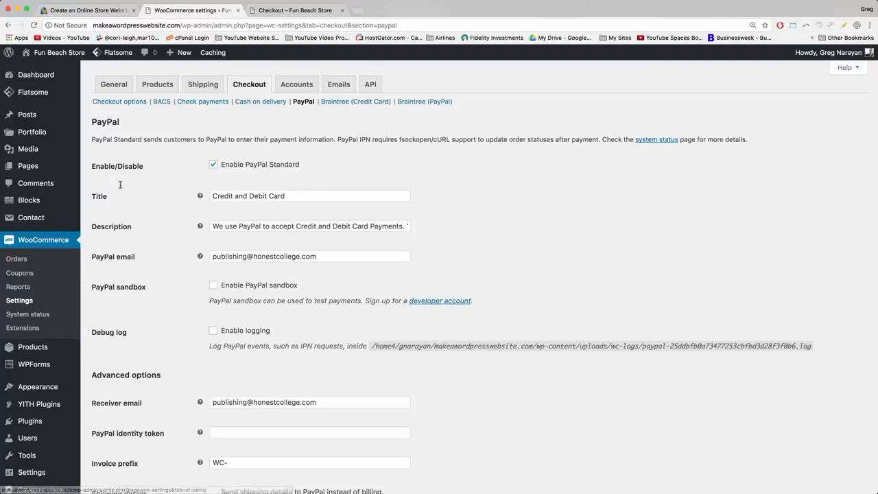
pyautogui.click(363, 226)
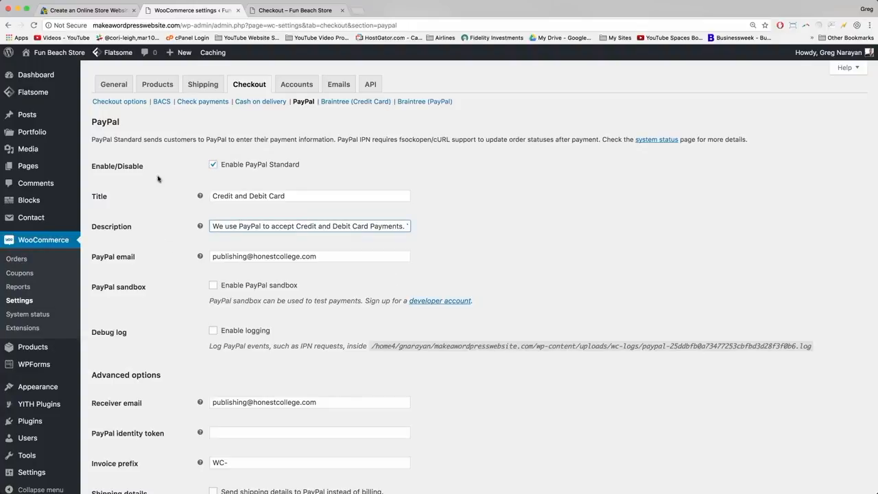
# Check the PayPal email address and leave it unchanged.
pyautogui.click(257, 257)
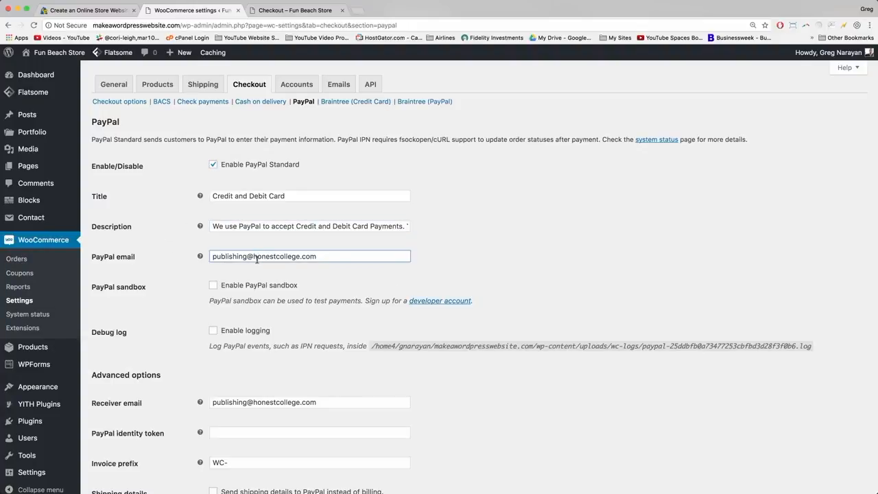
pyautogui.click(294, 256)
pyautogui.moveTo(320, 257); pyautogui.dragTo(206, 256)
pyautogui.click(214, 256)
pyautogui.moveTo(320, 256); pyautogui.dragTo(212, 250)
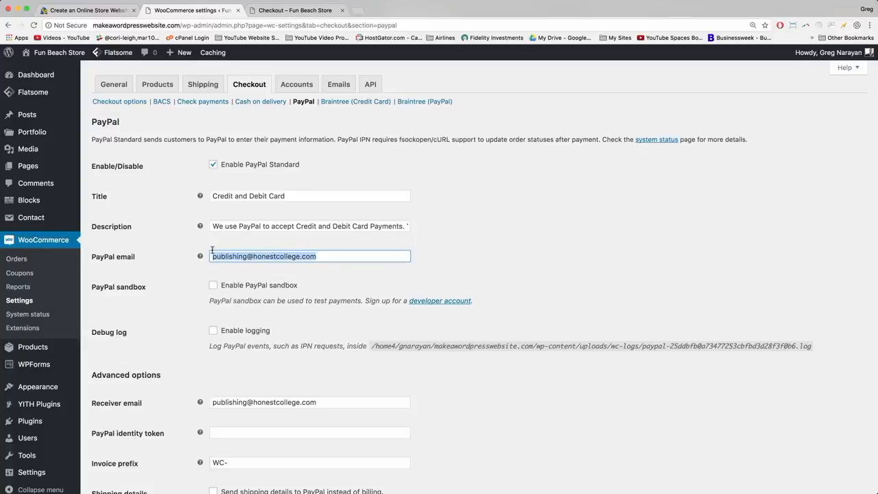
pyautogui.click(217, 256)
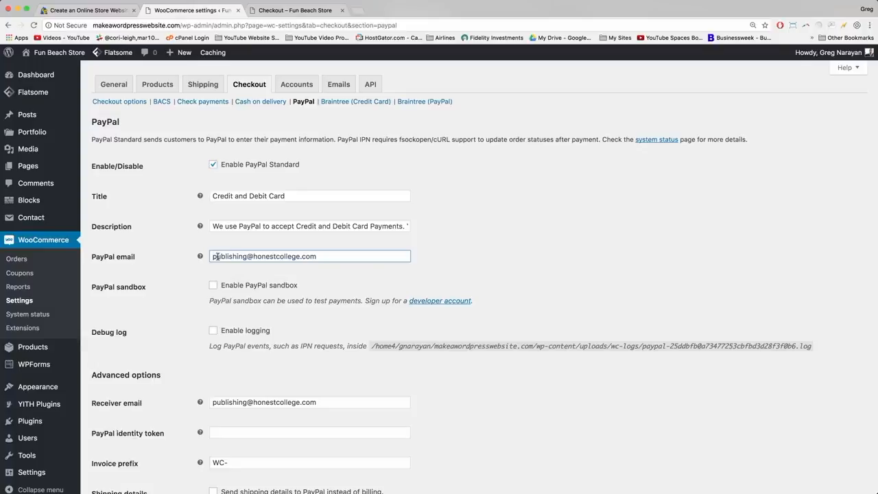
pyautogui.click(182, 288)
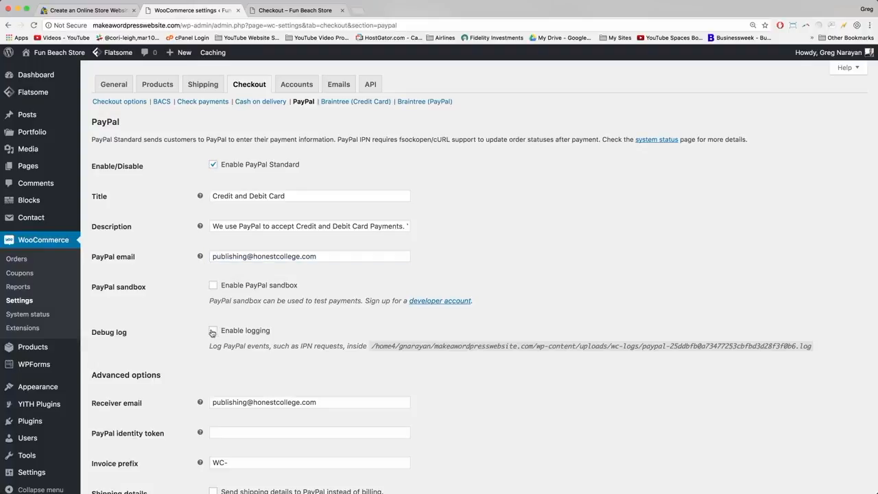
# Save the PayPal settings with sandbox and logging left off, then return to the Dear Blogger tutorial.
pyautogui.scroll(-3, 198, 365)
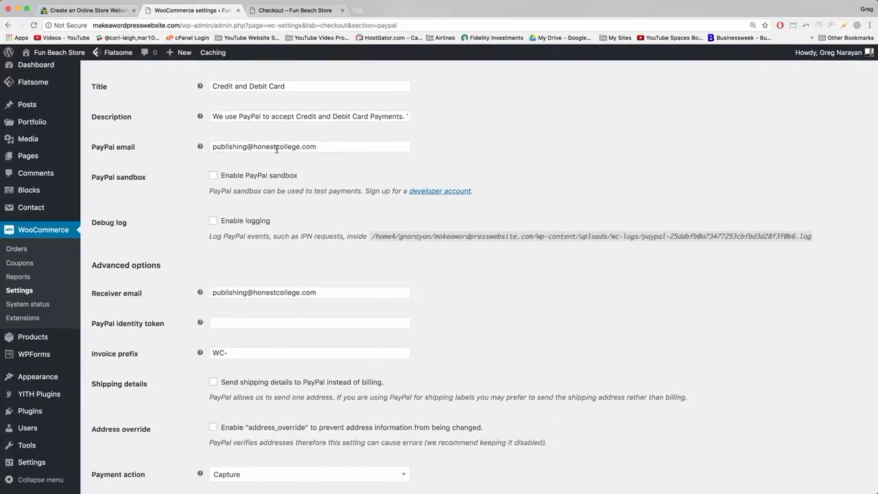
pyautogui.scroll(-1, 330, 150)
pyautogui.scroll(-3, 331, 151)
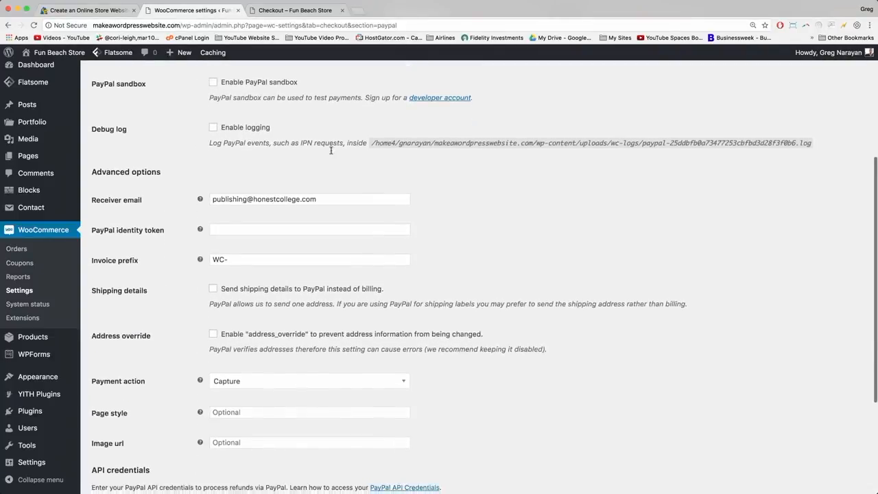
pyautogui.scroll(-2, 331, 150)
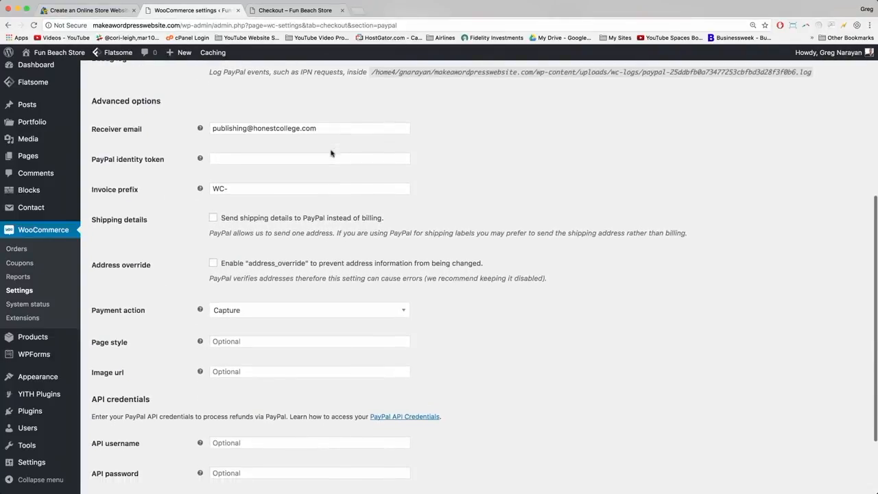
pyautogui.scroll(-1, 331, 153)
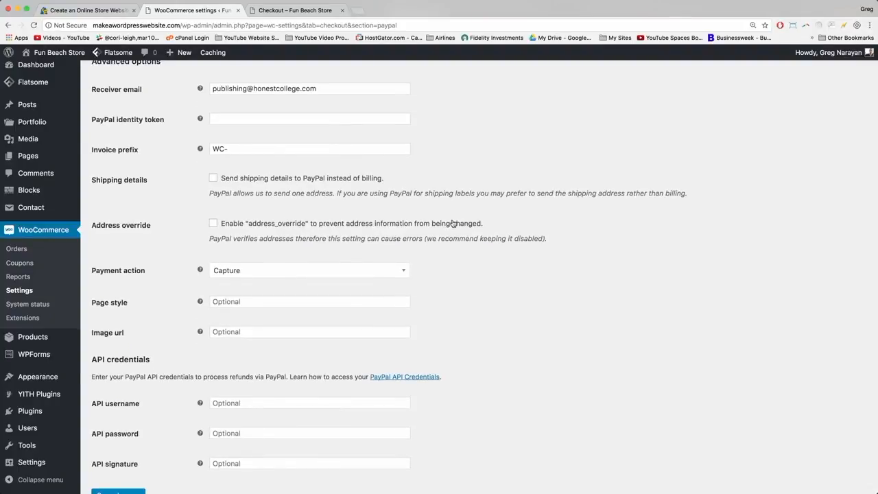
pyautogui.scroll(-3, 452, 223)
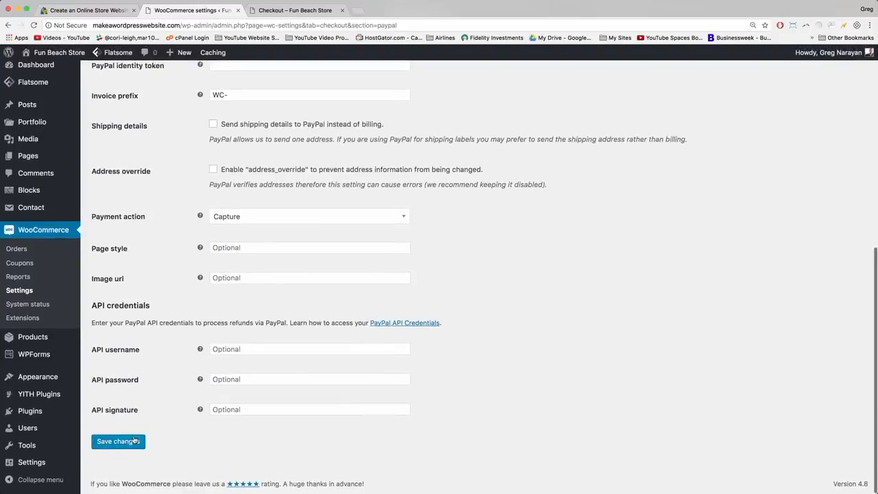
pyautogui.click(134, 441)
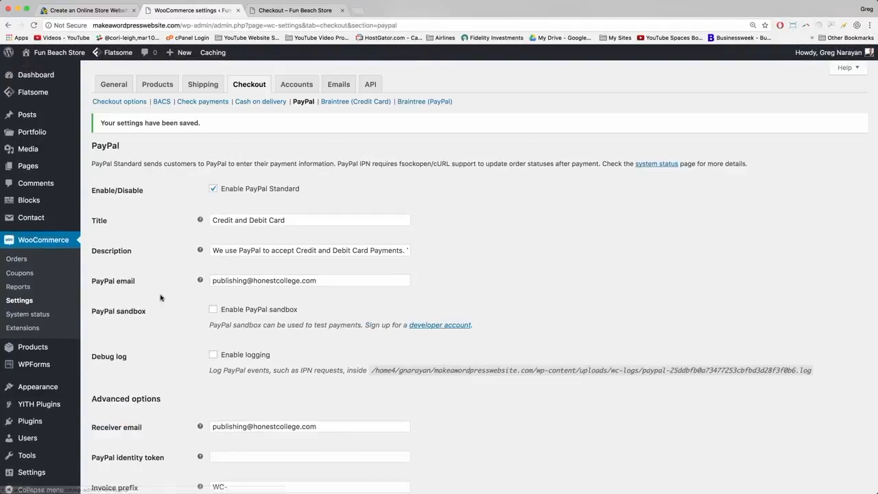
pyautogui.click(112, 11)
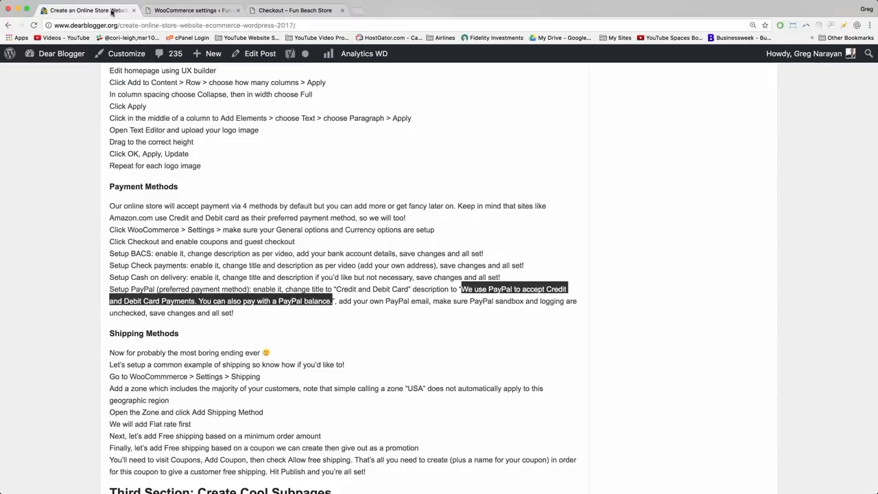
# Read the guide's Shipping Methods steps, close the Fun Beach Store checkout tab, and return to WooCommerce settings.
pyautogui.click(229, 314)
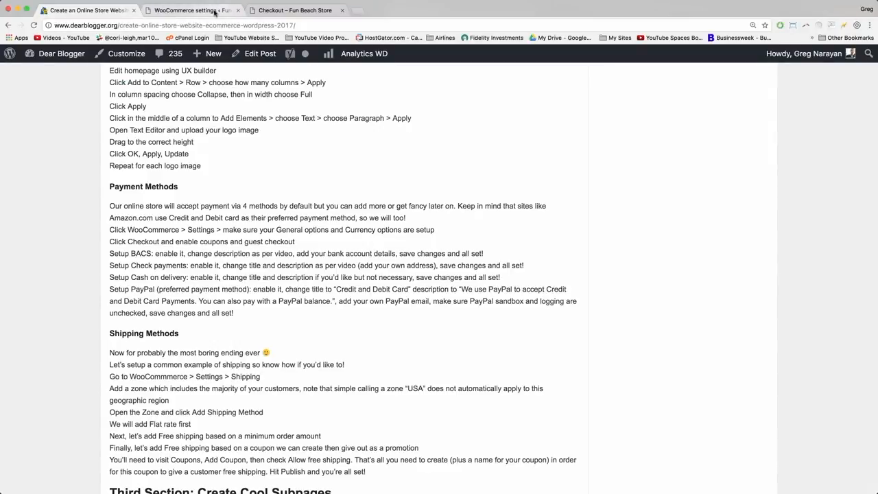
pyautogui.scroll(1, 242, 377)
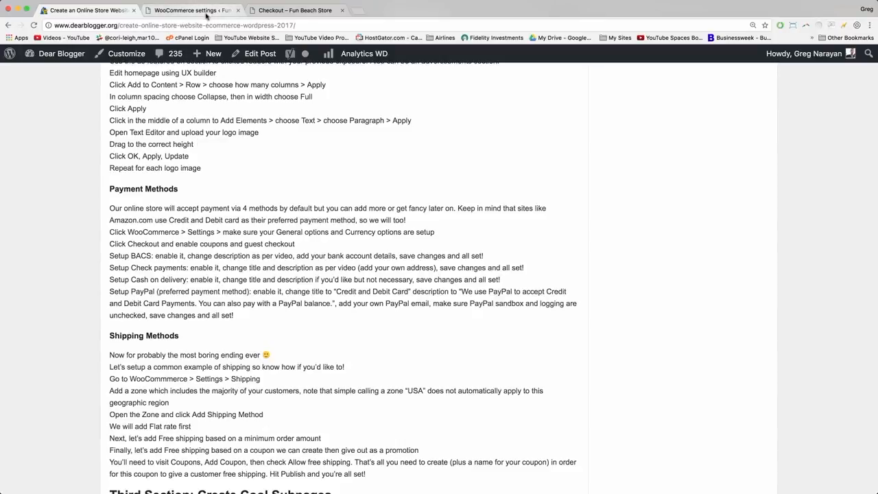
pyautogui.click(342, 9)
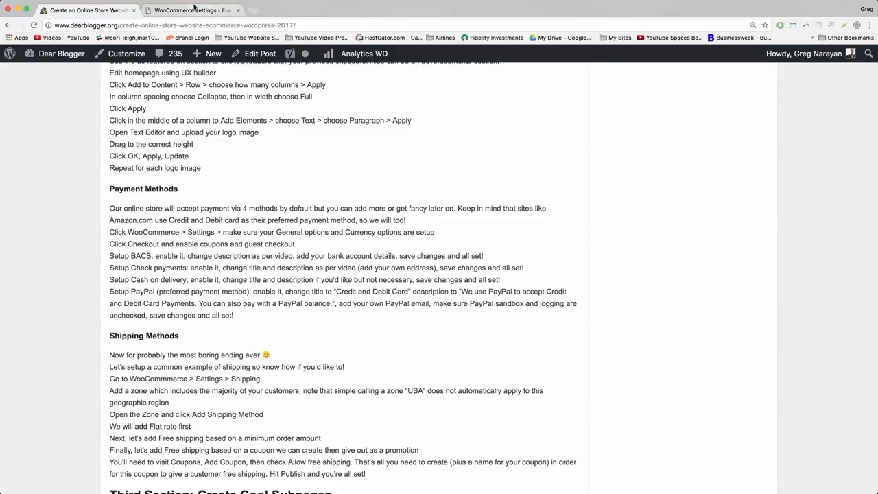
pyautogui.click(195, 10)
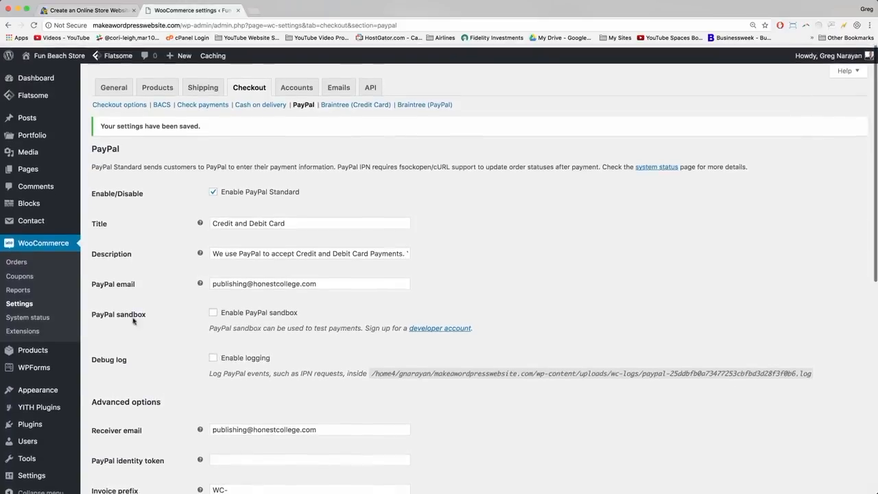
# Go to WooCommerce's Shipping zones settings and start adding a new shipping zone.
pyautogui.click(204, 85)
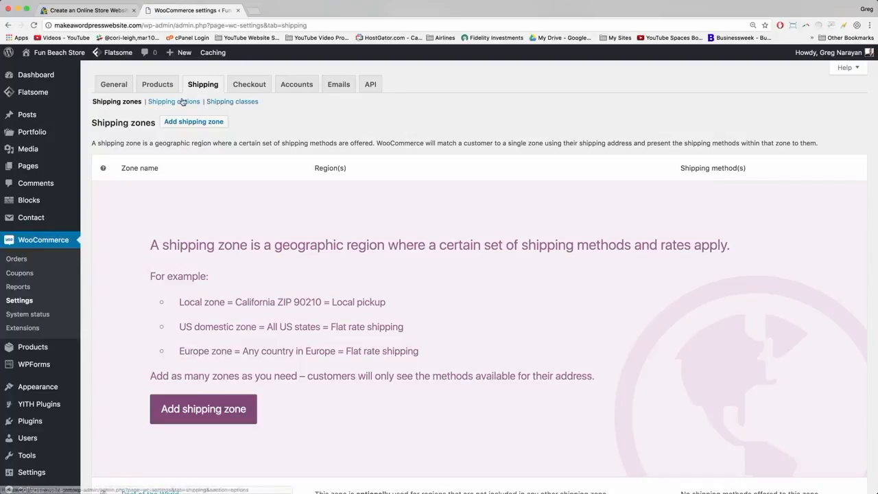
pyautogui.scroll(-1, 221, 96)
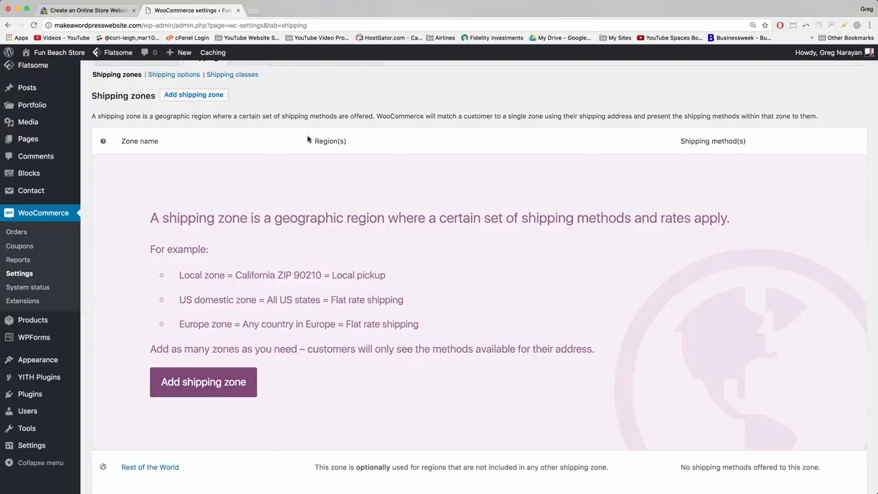
pyautogui.click(212, 384)
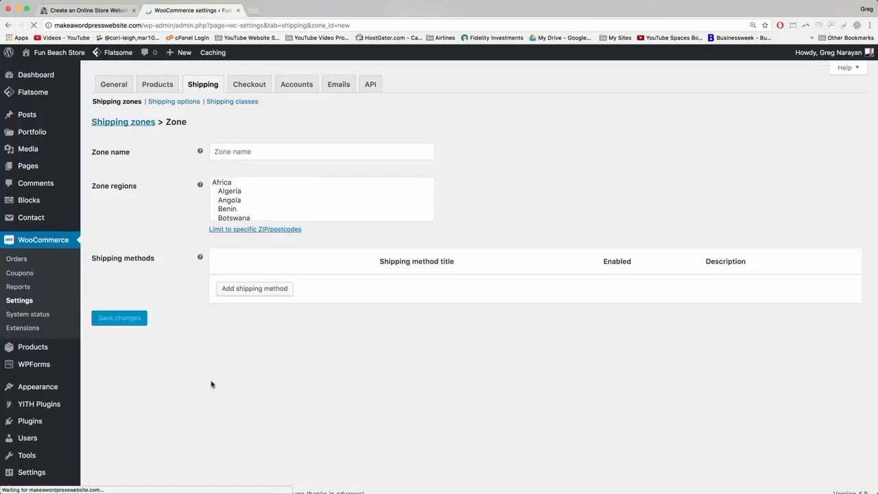
# Name the new shipping zone 'USA'.
pyautogui.click(221, 150)
pyautogui.write('USA')
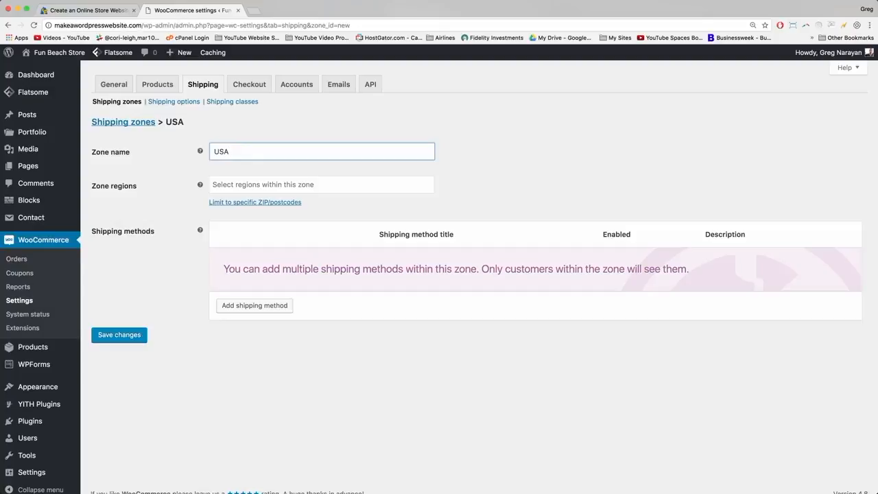
pyautogui.click(188, 191)
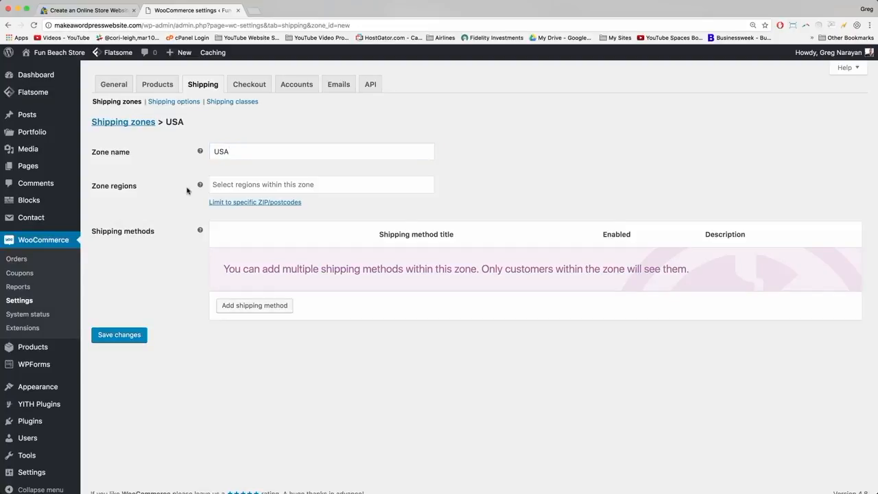
pyautogui.click(240, 153)
pyautogui.click(174, 188)
# Set the zone region to United States (US), after trying and removing New York and Alabama.
pyautogui.click(239, 186)
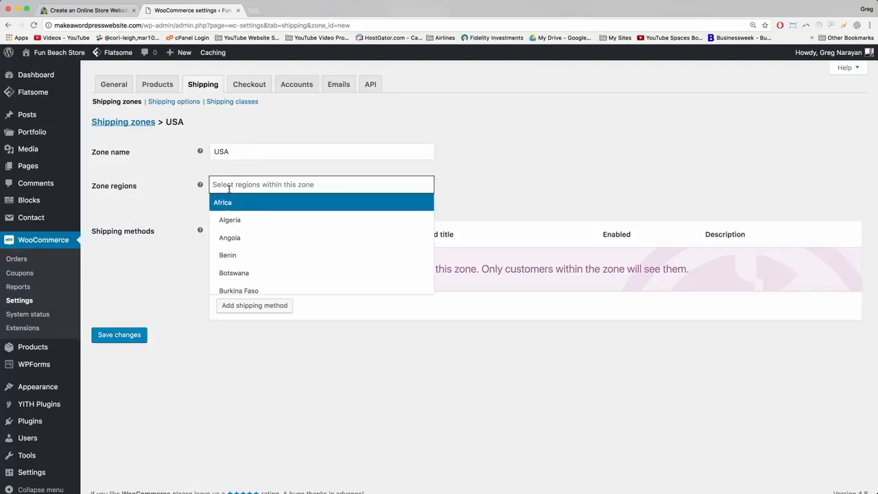
pyautogui.write('new york')
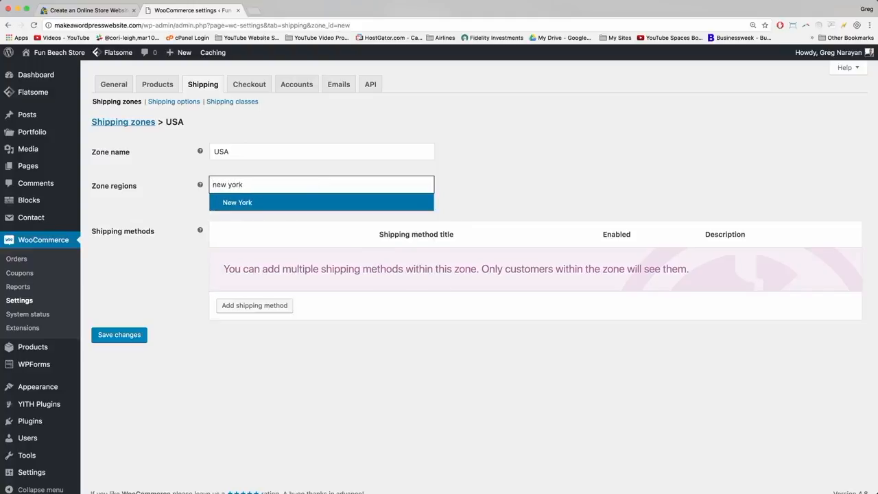
pyautogui.click(237, 202)
pyautogui.write('alaba')
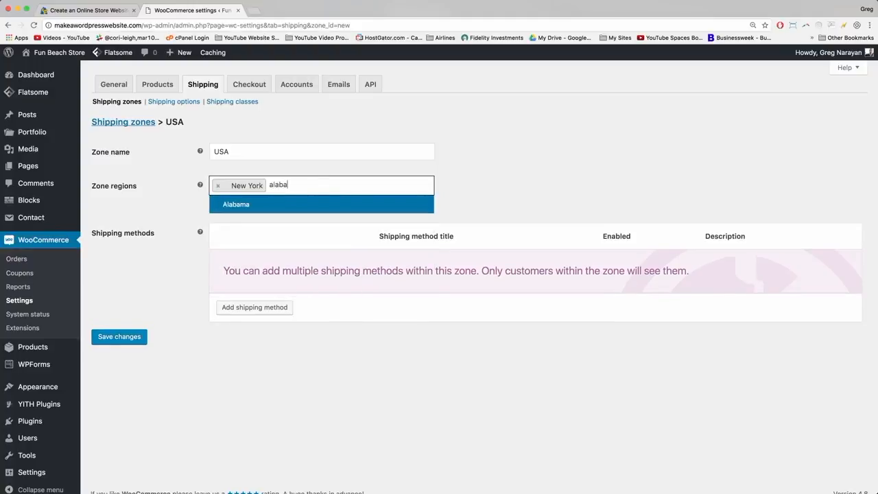
pyautogui.click(241, 205)
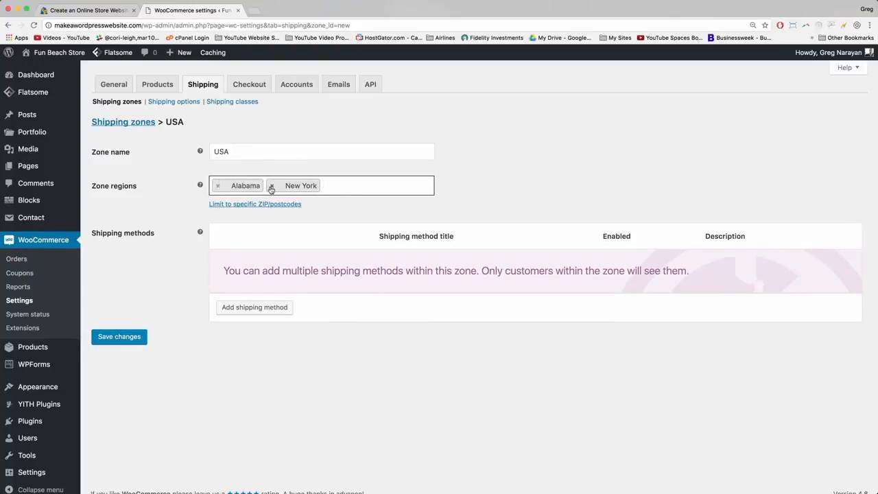
pyautogui.click(271, 186)
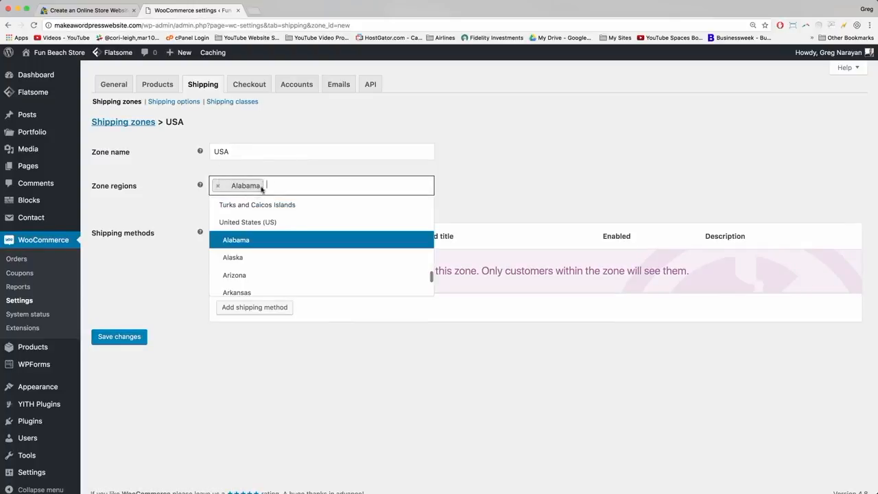
pyautogui.click(217, 185)
pyautogui.write('united')
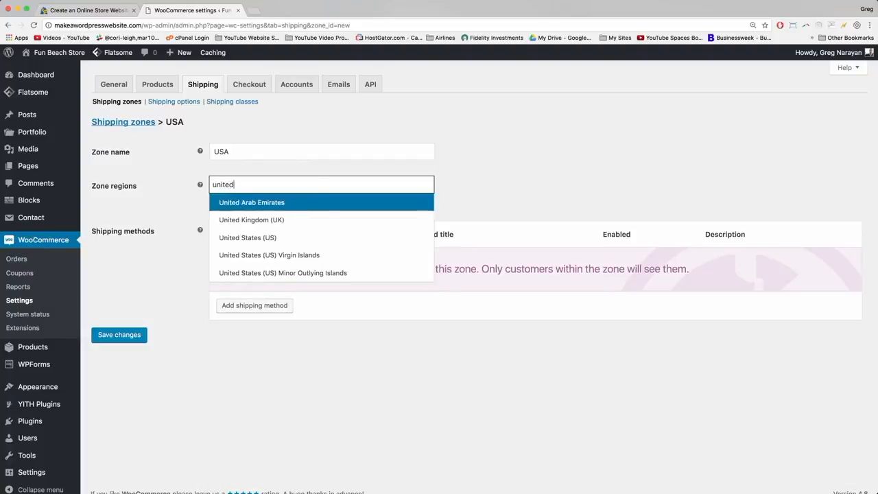
pyautogui.write(' sttate')
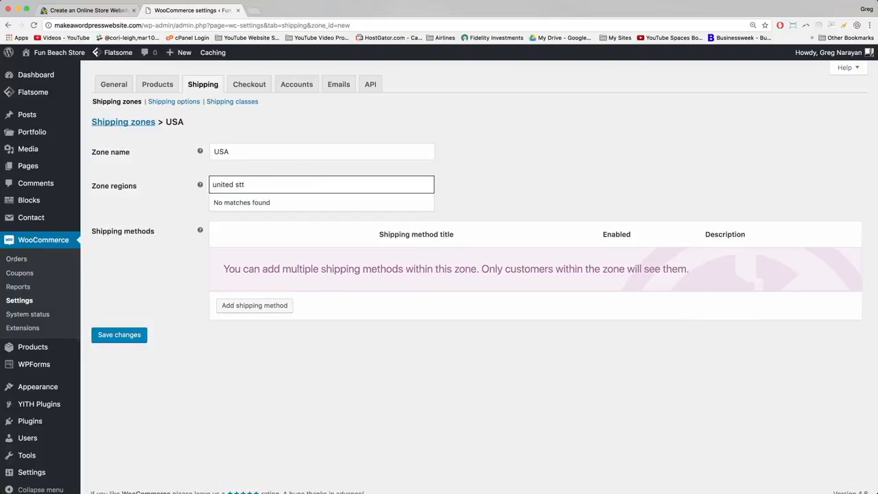
pyautogui.press('BackSpace')
pyautogui.write('ates')
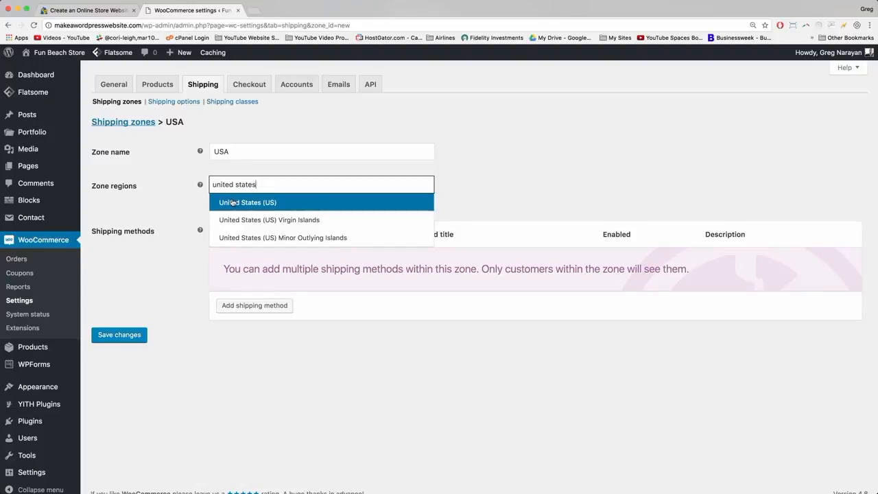
pyautogui.click(232, 203)
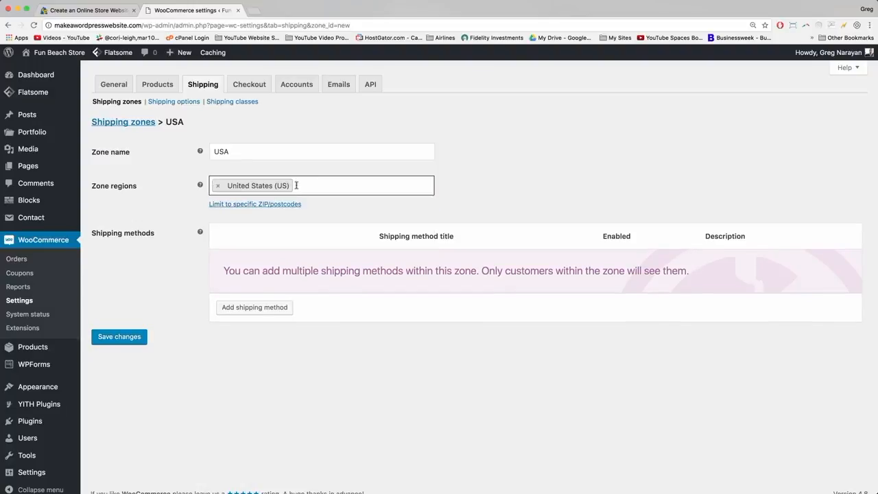
# Search for Africa, Central America and Costa Rica but add none, keeping only United States (US).
pyautogui.write('afri')
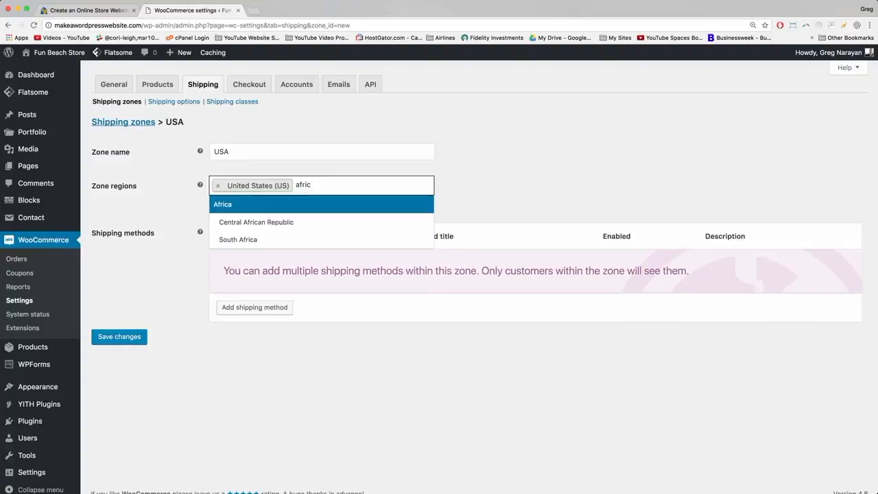
pyautogui.write('c')
pyautogui.press('BackSpace')
pyautogui.press('BackSpace')
pyautogui.press('BackSpace')
pyautogui.press('BackSpace')
pyautogui.press('BackSpace')
pyautogui.press('BackSpace')
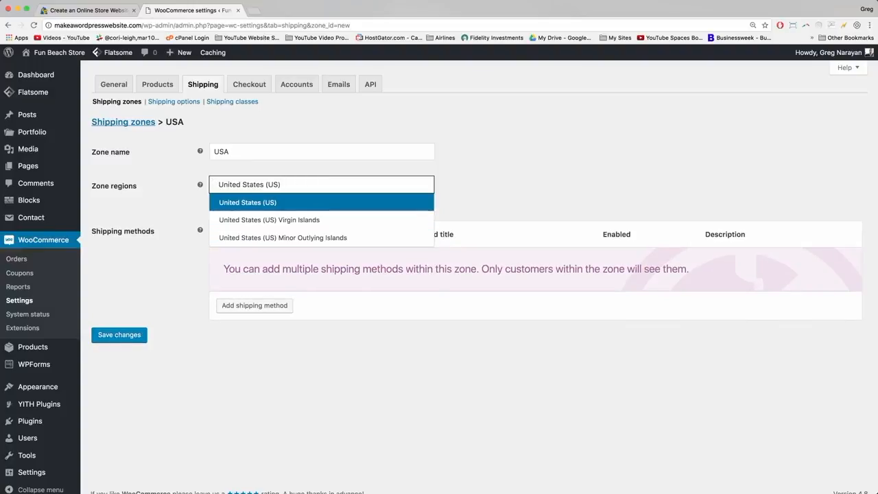
pyautogui.press('Return')
pyautogui.write('central')
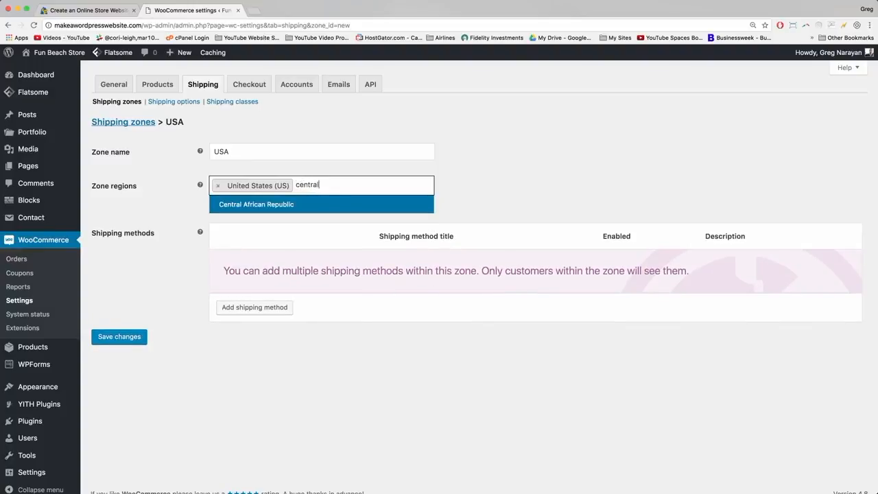
pyautogui.press('BackSpace')
pyautogui.press('BackSpace')
pyautogui.press('BackSpace')
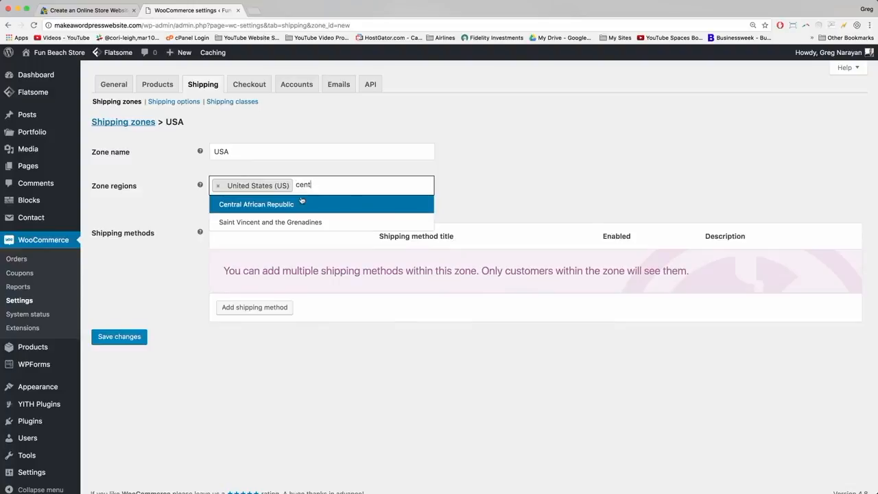
pyautogui.write('ral amer')
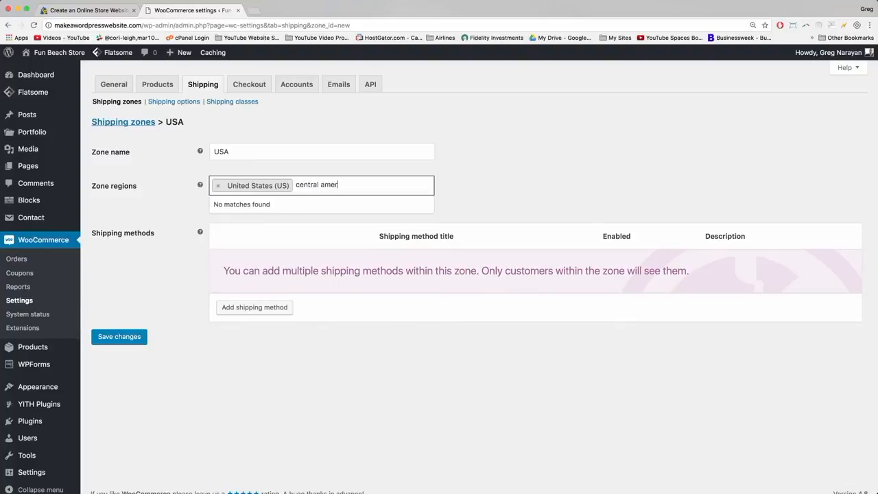
pyautogui.press('BackSpace')
pyautogui.press('BackSpace')
pyautogui.press('BackSpace')
pyautogui.press('BackSpace')
pyautogui.press('BackSpace')
pyautogui.press('BackSpace')
pyautogui.press('BackSpace')
pyautogui.press('BackSpace')
pyautogui.press('BackSpace')
pyautogui.press('BackSpace')
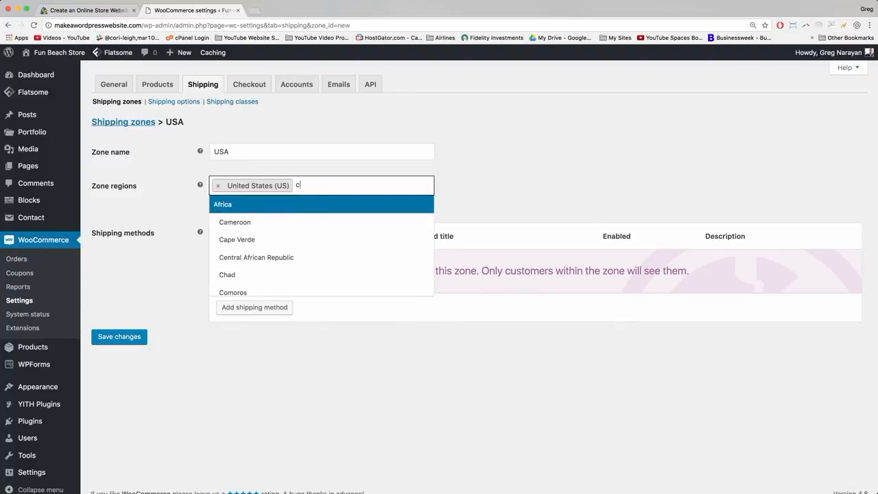
pyautogui.write('osta')
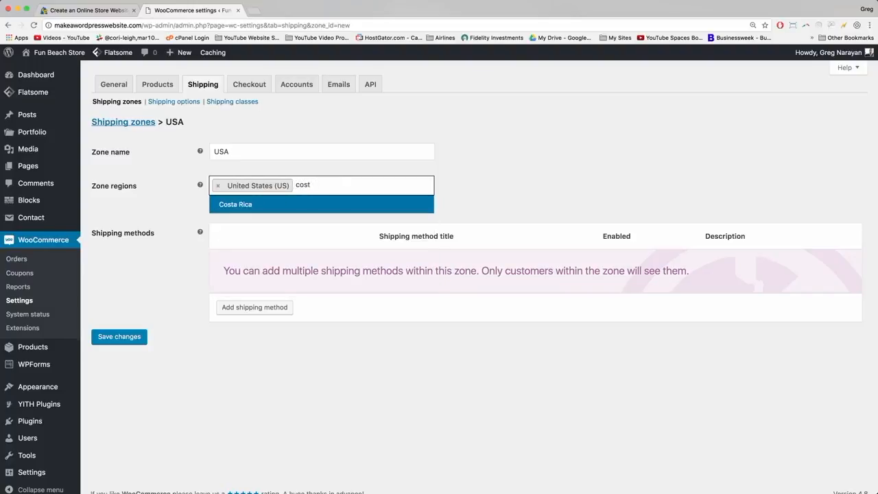
pyautogui.press('BackSpace')
pyautogui.press('BackSpace')
pyautogui.press('BackSpace')
pyautogui.press('BackSpace')
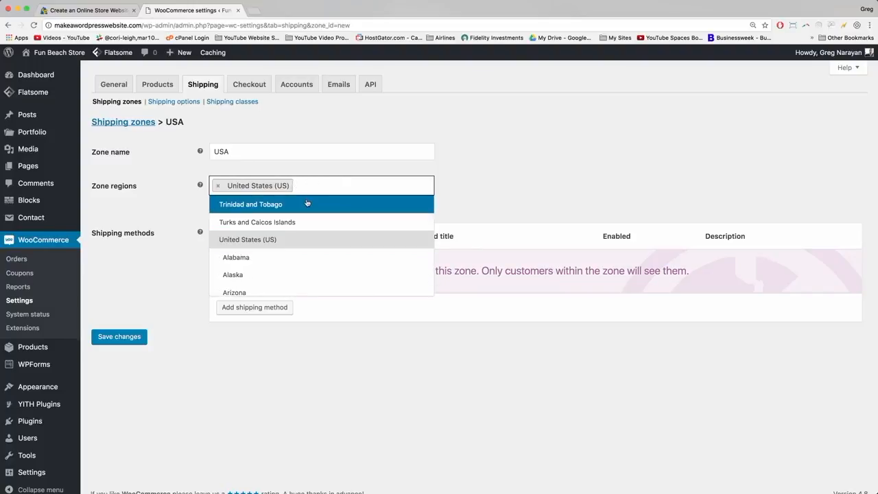
pyautogui.click(306, 187)
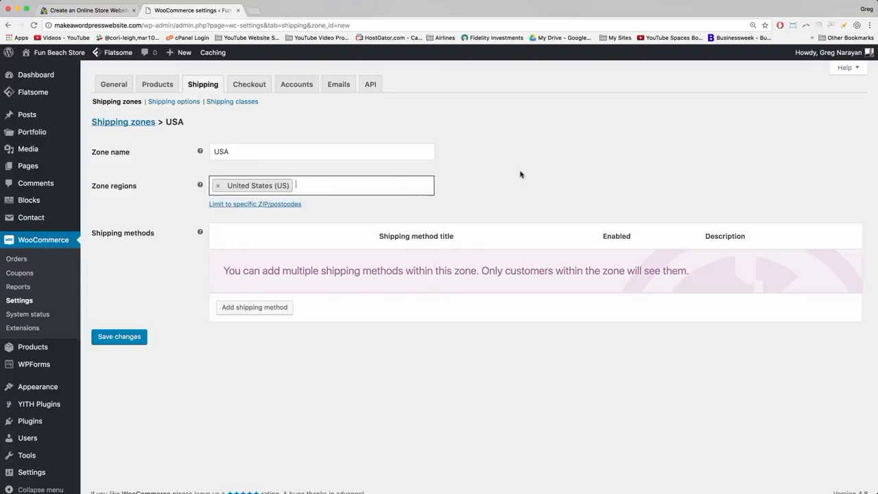
pyautogui.click(521, 175)
# Leave the ZIP/postcode limit blank and save the USA zone.
pyautogui.click(232, 150)
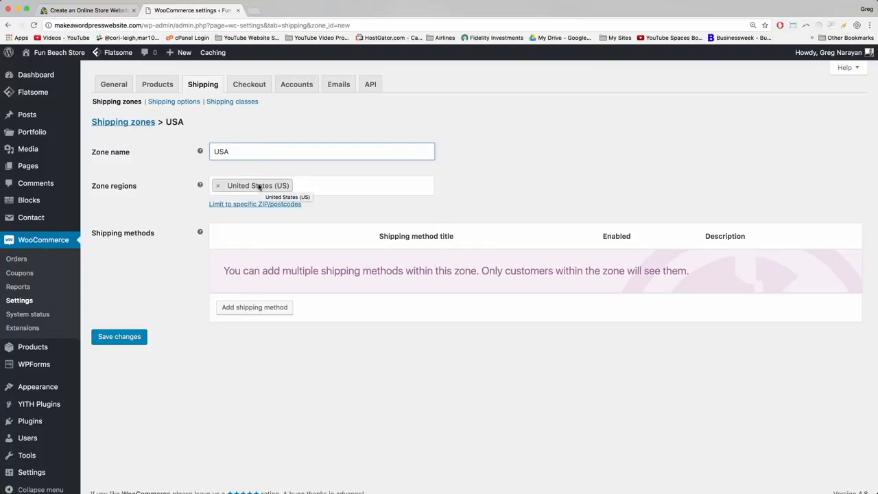
pyautogui.click(239, 204)
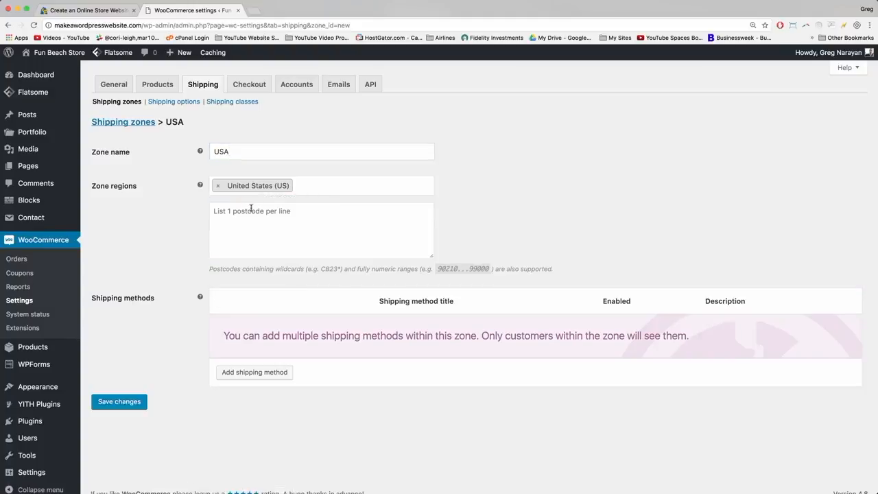
pyautogui.click(213, 214)
pyautogui.click(182, 226)
pyautogui.scroll(-1, 182, 227)
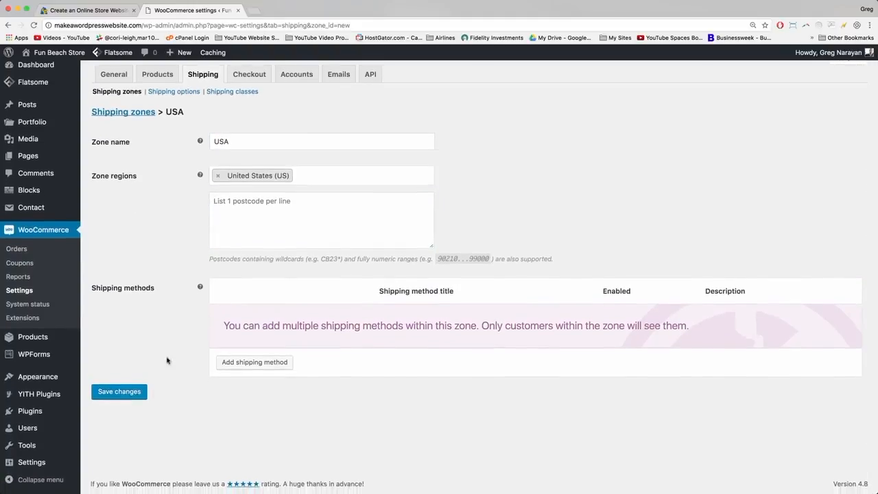
pyautogui.click(118, 392)
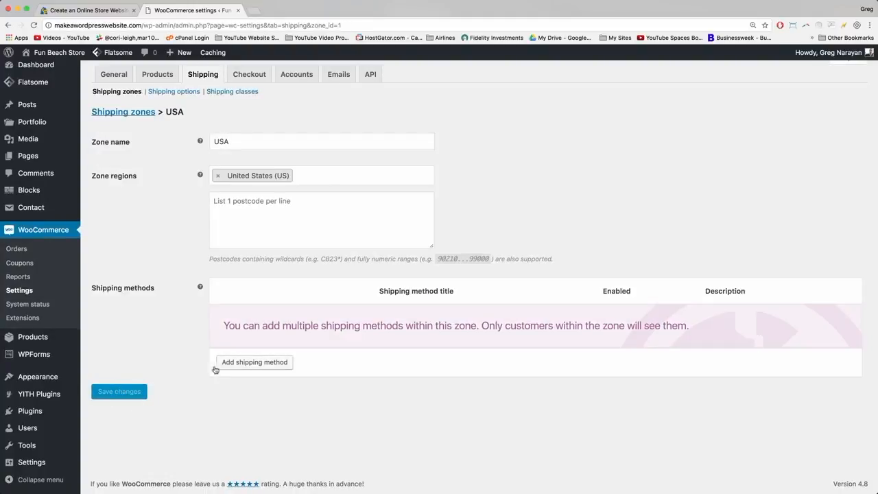
# Add a Flat rate method to the USA zone and open its settings showing cost 0, taxable.
pyautogui.click(254, 363)
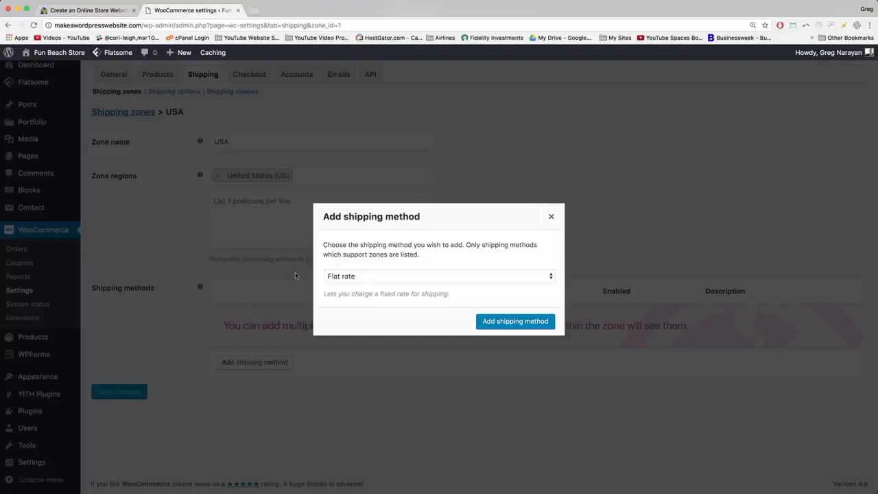
pyautogui.click(375, 276)
pyautogui.click(375, 276)
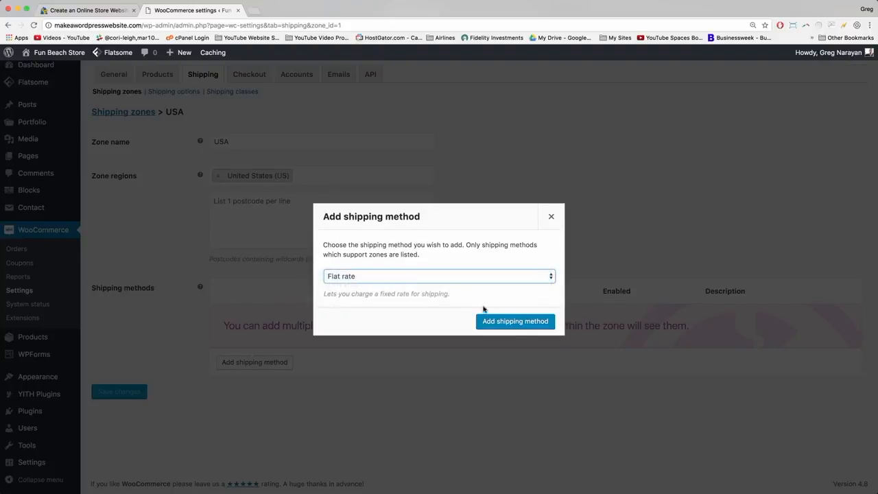
pyautogui.click(506, 326)
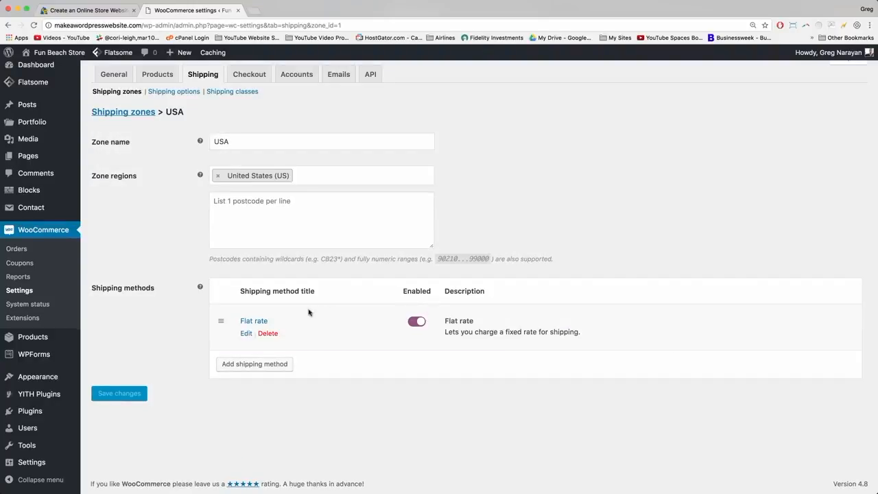
pyautogui.click(258, 323)
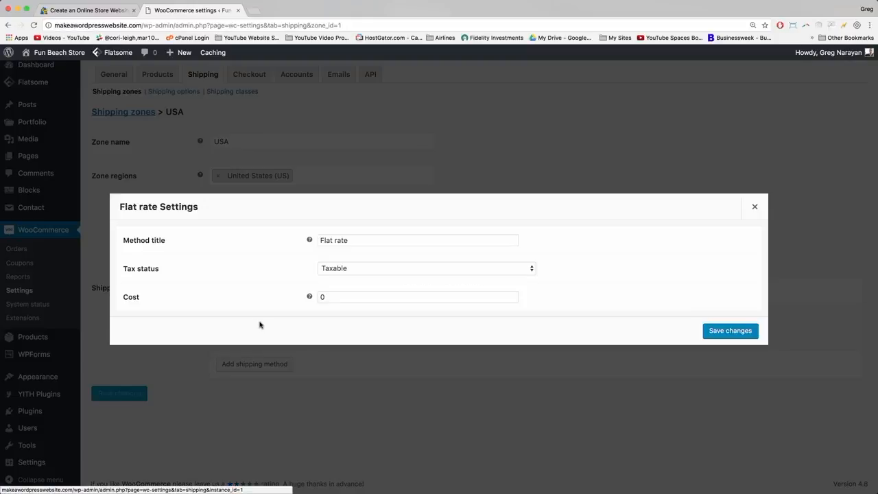
# Load makeawordpresswebsite.com, add Honey Shades by Laurent to the cart, and go to checkout.
pyautogui.click(253, 11)
pyautogui.write('makeawordpresswebsite.com')
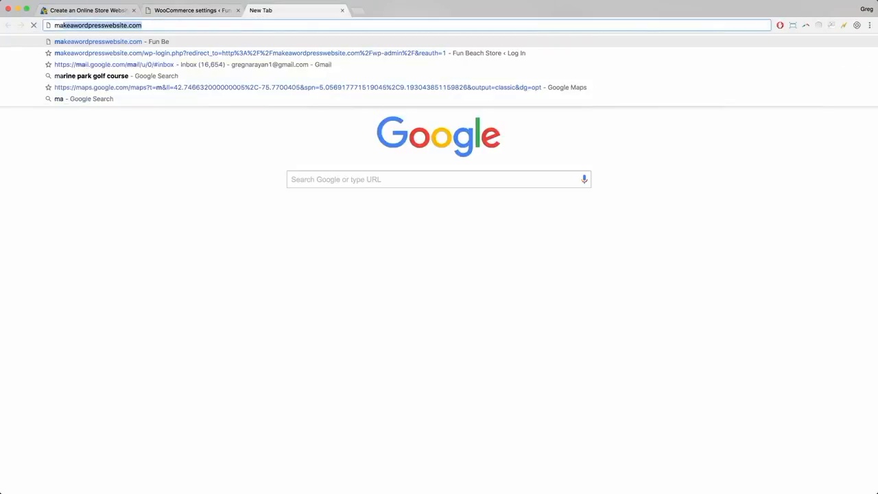
pyautogui.press('Return')
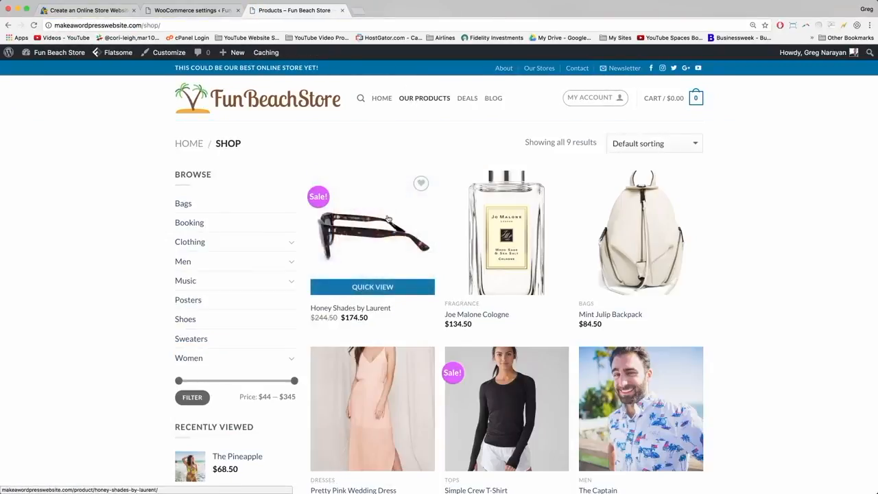
pyautogui.click(368, 243)
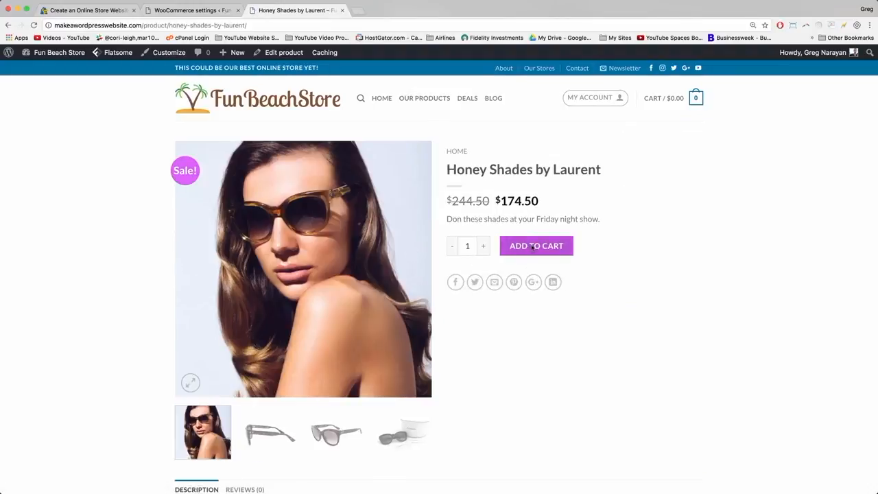
pyautogui.click(533, 247)
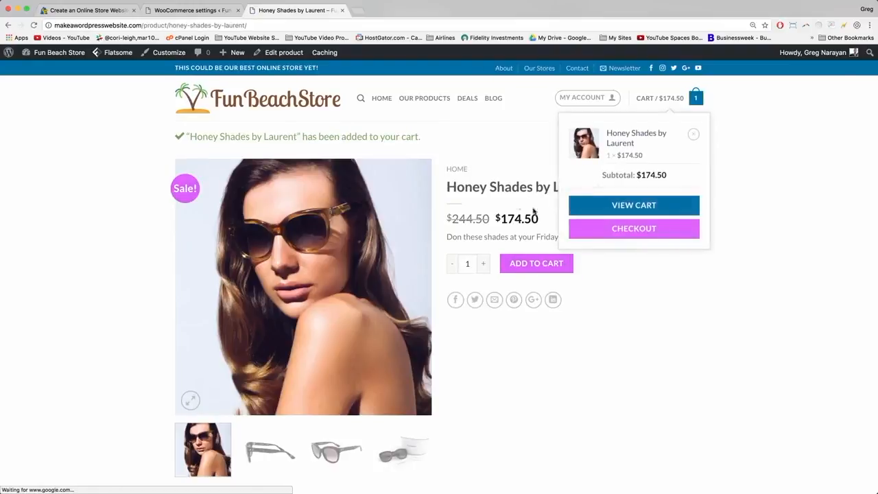
pyautogui.click(615, 230)
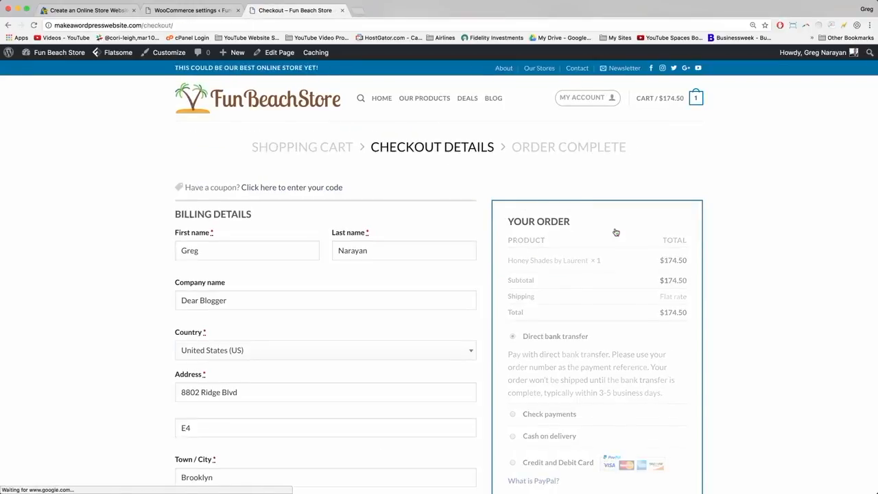
# Review the order summary showing Flat rate shipping and a $174.50 total.
pyautogui.scroll(-2, 615, 232)
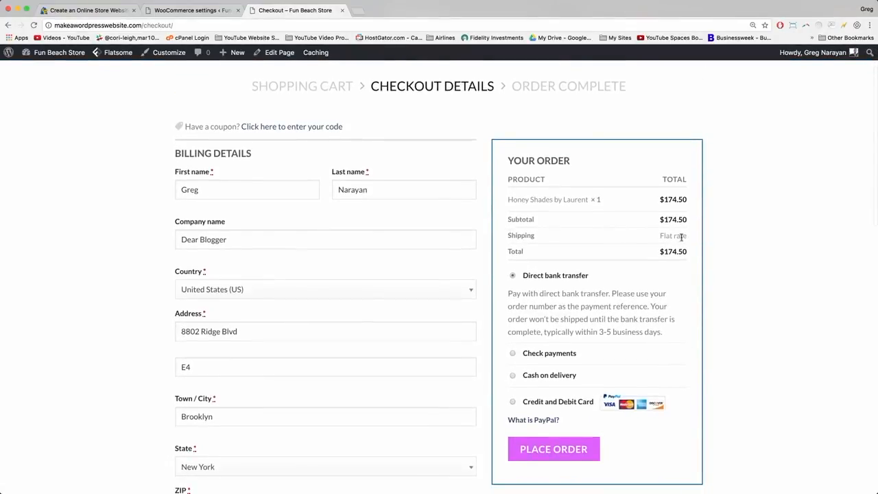
pyautogui.moveTo(686, 237)
pyautogui.mouseDown()
pyautogui.moveTo(657, 236)
pyautogui.moveTo(688, 235)
pyautogui.mouseUp()
pyautogui.click(689, 236)
pyautogui.moveTo(662, 199); pyautogui.dragTo(696, 200)
pyautogui.click(676, 201)
# Set the USA Flat rate cost to 2.50 with tax status None and save it.
pyautogui.click(180, 12)
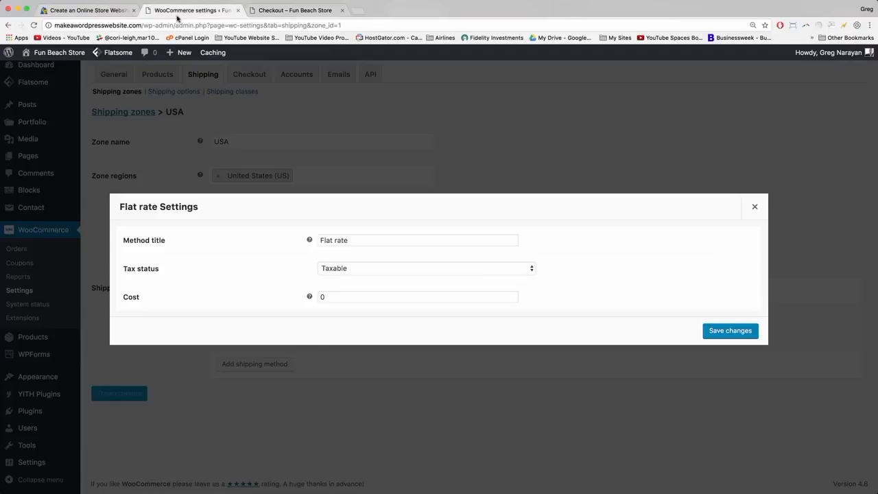
pyautogui.doubleClick(338, 294)
pyautogui.write('2.5')
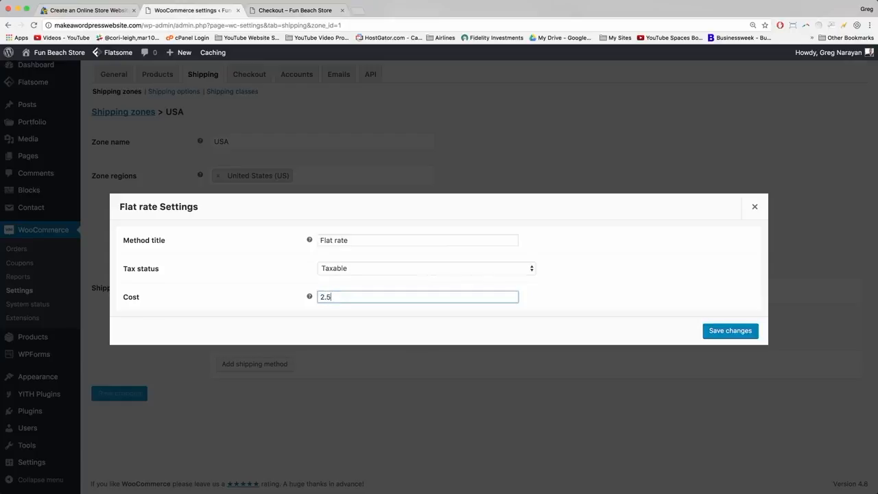
pyautogui.click(387, 256)
pyautogui.click(527, 270)
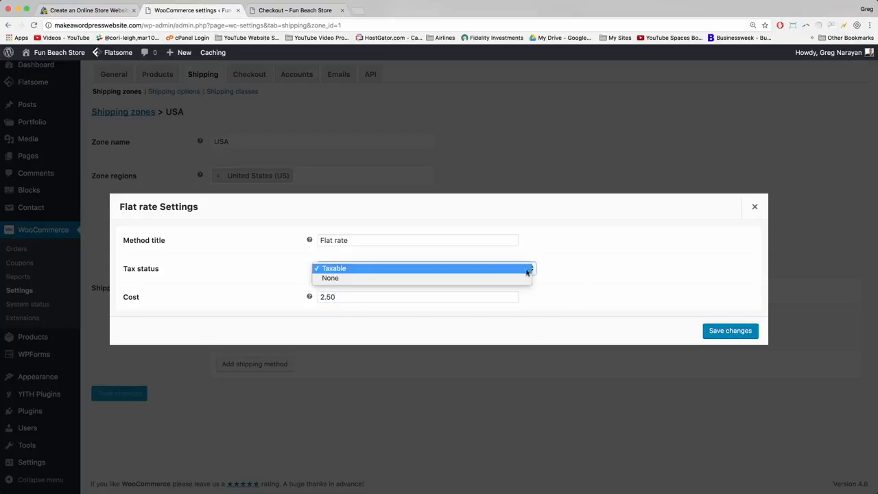
pyautogui.click(493, 279)
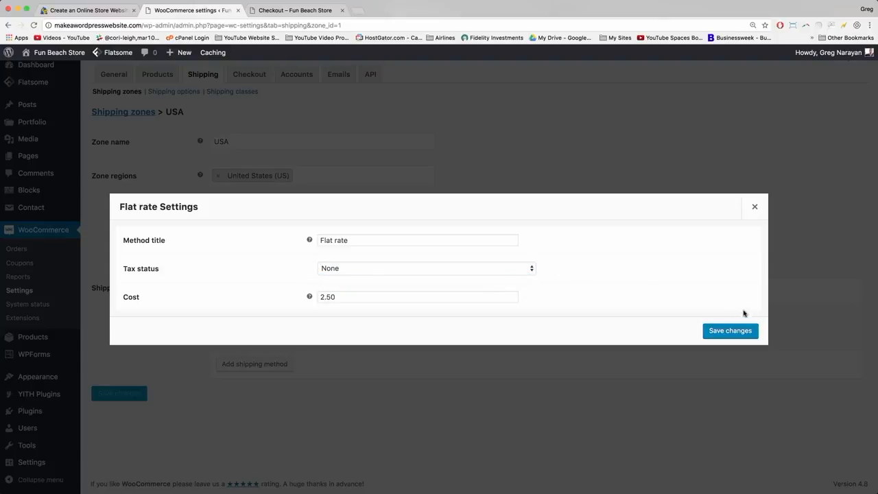
pyautogui.click(731, 331)
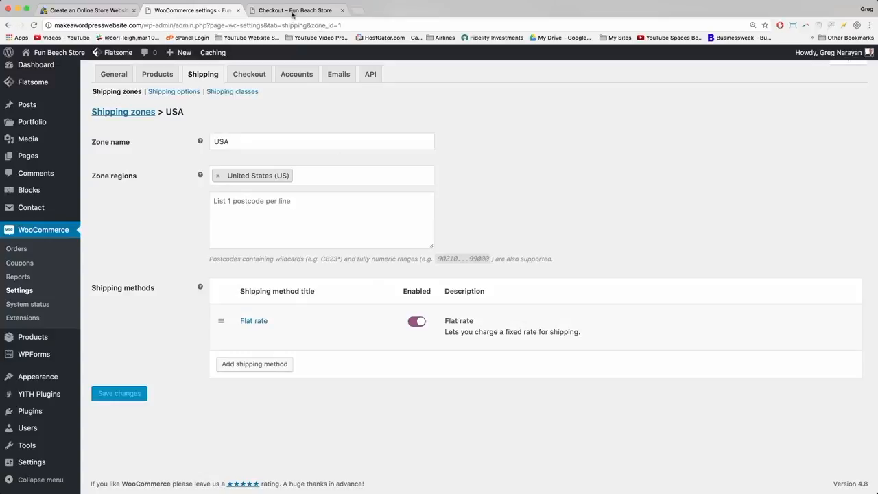
pyautogui.click(268, 11)
# Reload checkout to confirm Flat rate $2.50 and a $177.00 total, then return to the USA zone.
pyautogui.click(223, 23)
pyautogui.press('Return')
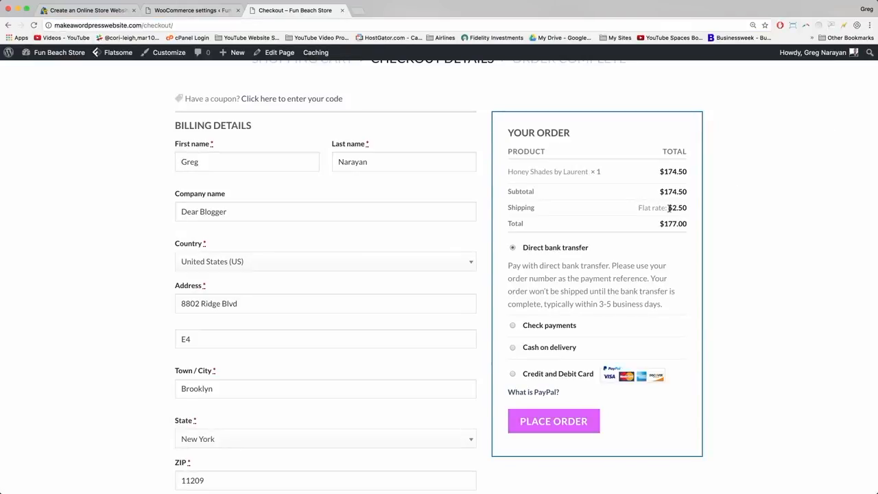
pyautogui.moveTo(669, 208); pyautogui.dragTo(691, 208)
pyautogui.click(690, 209)
pyautogui.moveTo(665, 223); pyautogui.dragTo(680, 222)
pyautogui.click(685, 223)
pyautogui.scroll(1, 645, 206)
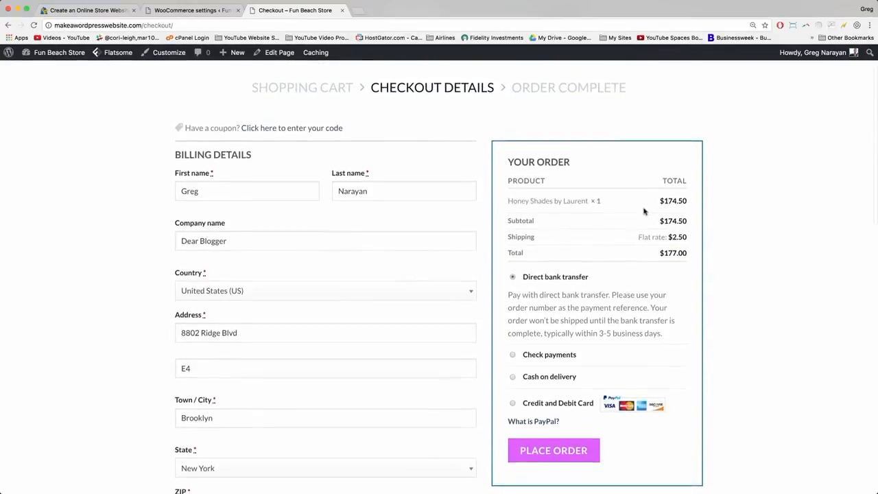
pyautogui.scroll(-1, 644, 211)
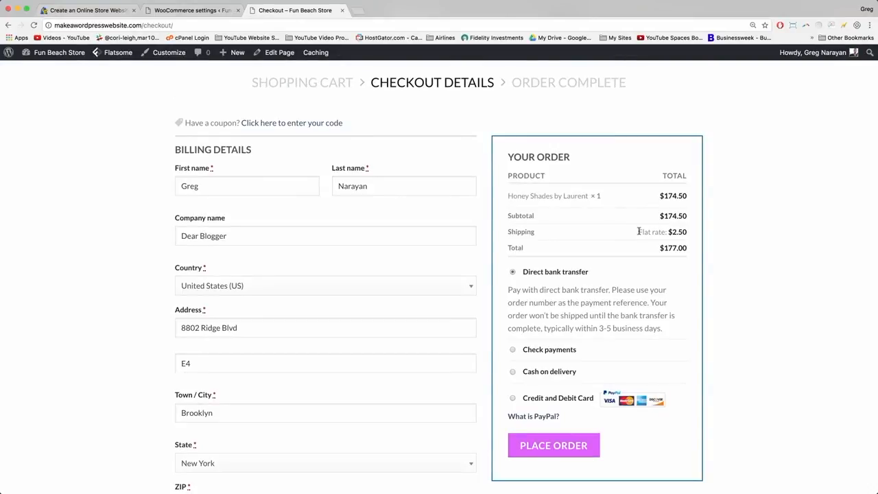
pyautogui.click(180, 5)
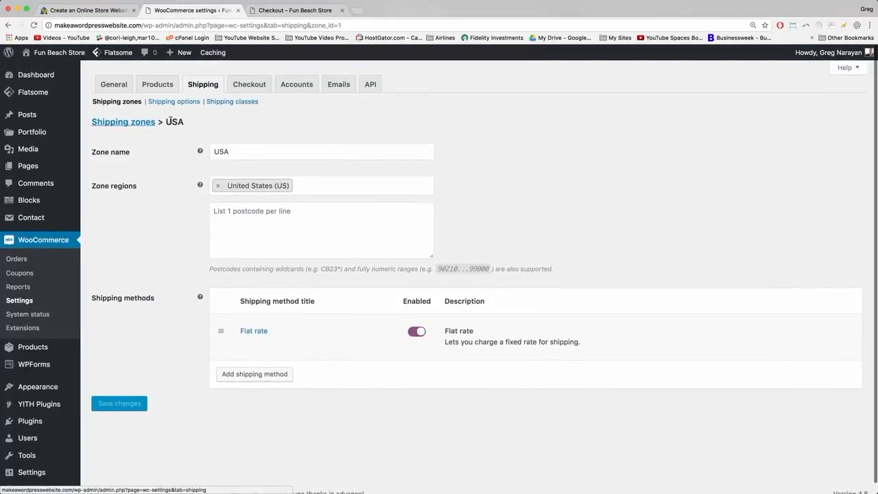
# Add a Free shipping method to the USA zone alongside Flat rate.
pyautogui.click(205, 83)
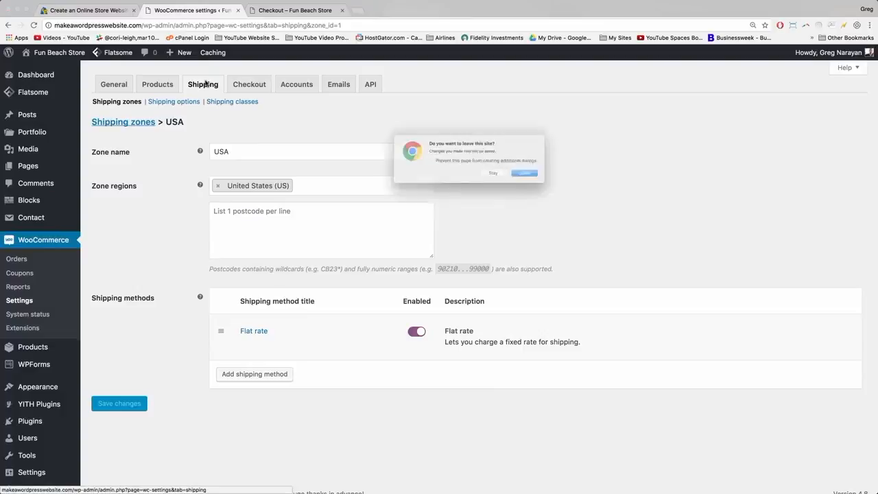
pyautogui.click(543, 179)
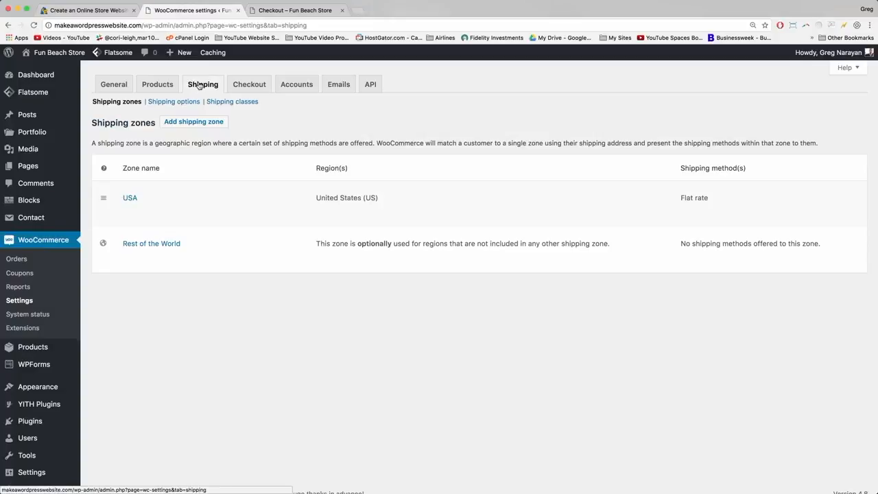
pyautogui.click(128, 199)
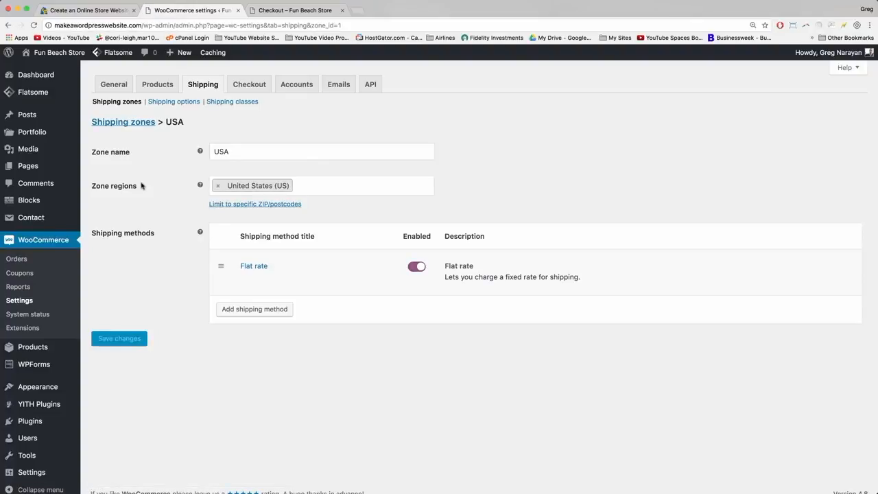
pyautogui.click(257, 312)
pyautogui.click(367, 278)
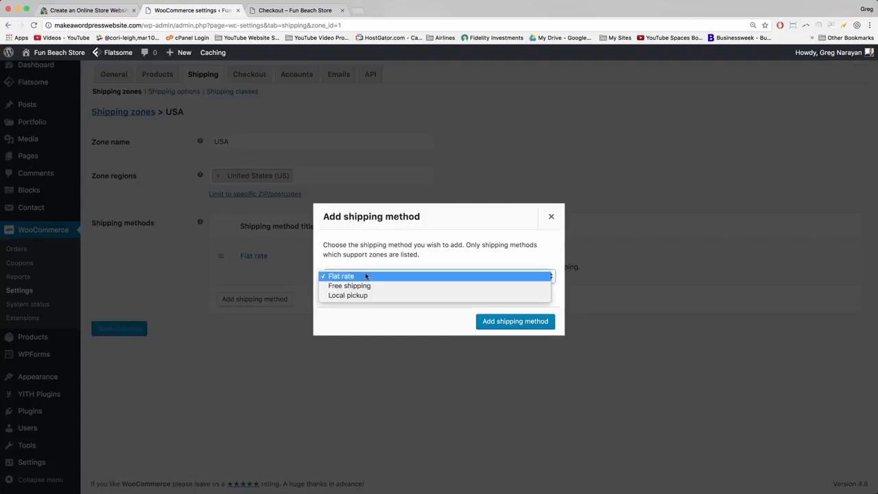
pyautogui.click(366, 287)
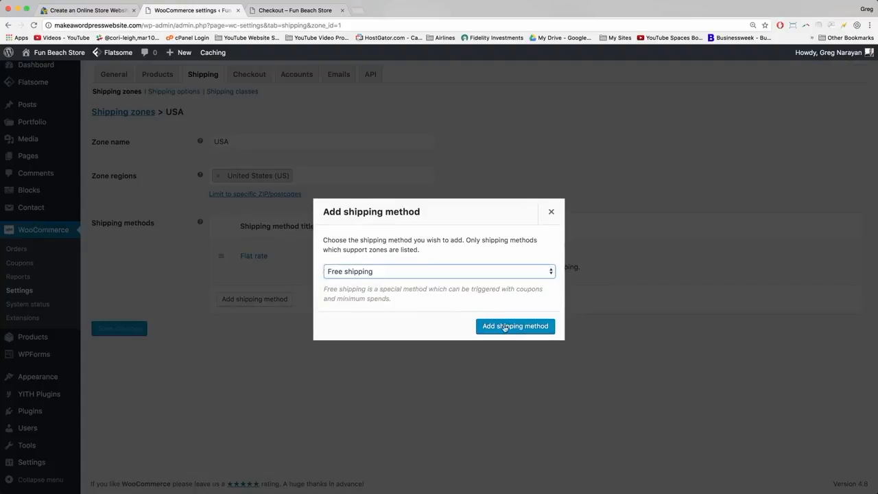
pyautogui.click(505, 328)
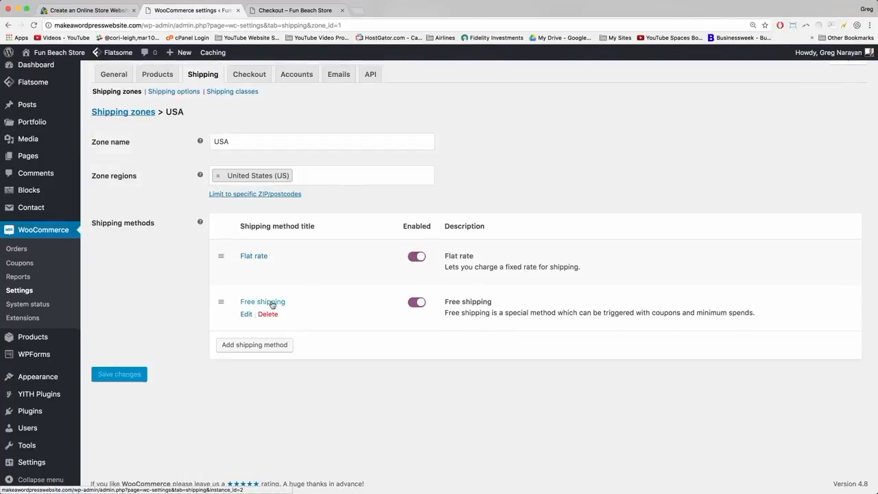
# Require a minimum order amount of 100 for free shipping and save the settings.
pyautogui.click(281, 302)
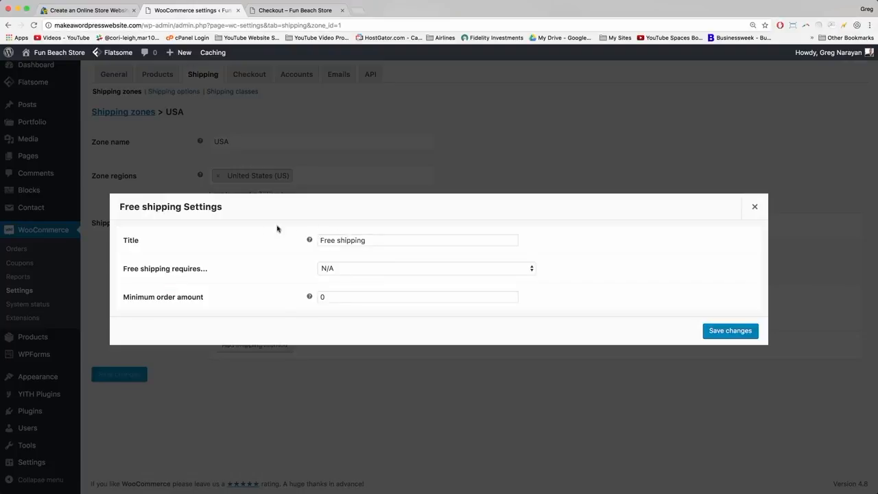
pyautogui.click(383, 269)
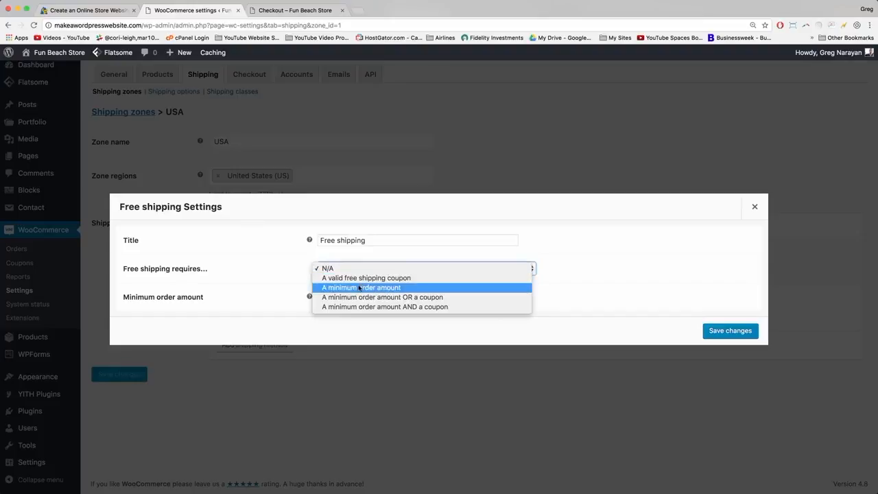
pyautogui.click(360, 289)
pyautogui.click(340, 296)
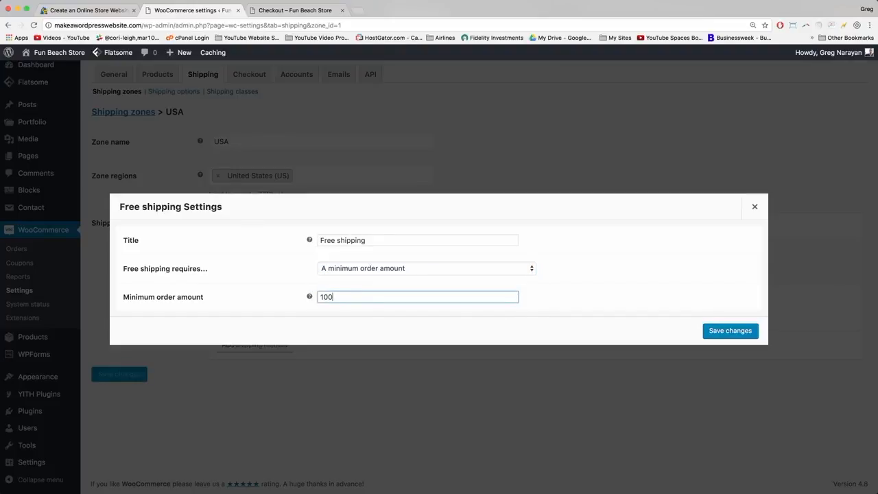
pyautogui.click(728, 335)
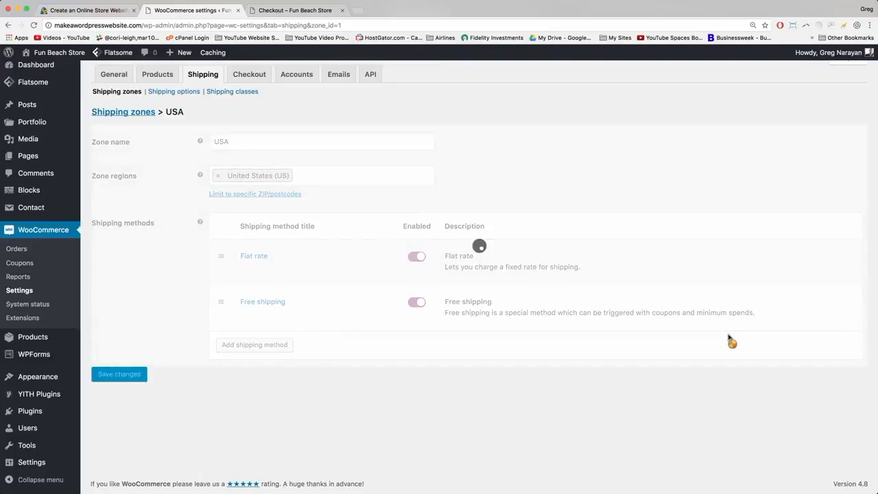
pyautogui.click(320, 11)
# Reload checkout and select Free shipping, bringing the total to $174.50.
pyautogui.click(320, 27)
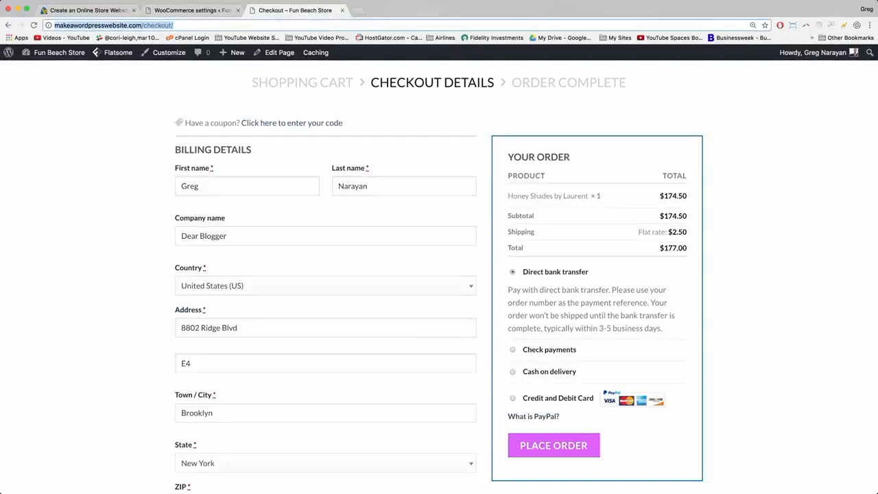
pyautogui.click(34, 25)
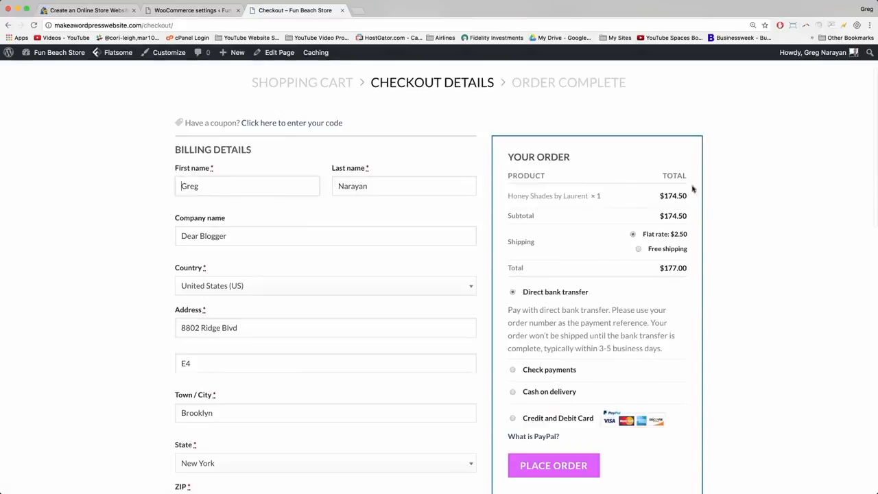
pyautogui.click(638, 250)
pyautogui.scroll(-1, 765, 340)
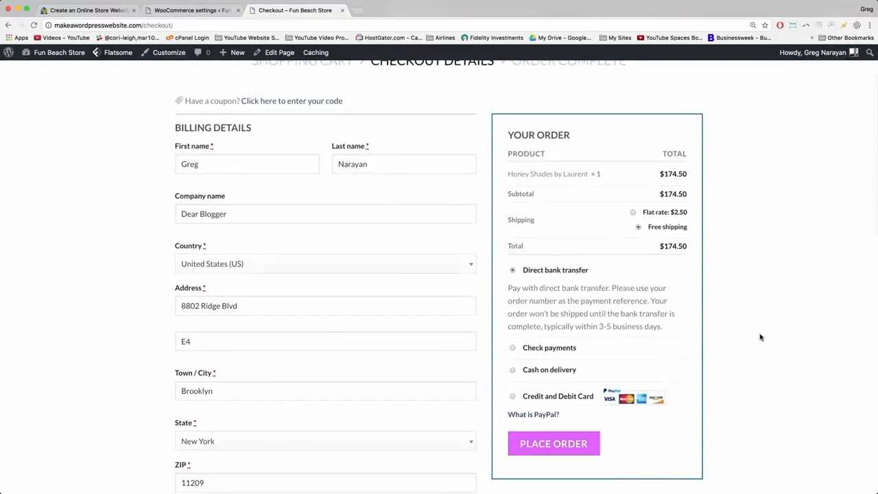
pyautogui.scroll(3, 732, 301)
# Remove Honey Shades by Laurent from the cart and return to the shop listing.
pyautogui.moveTo(696, 96)
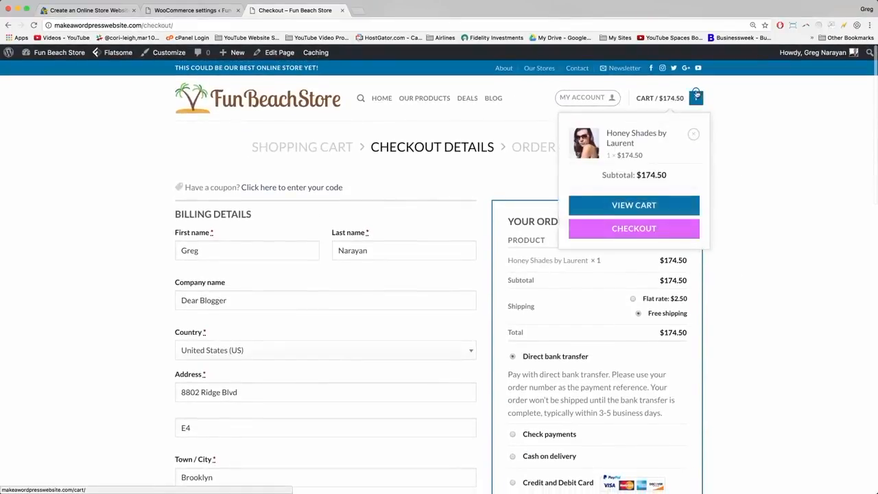
pyautogui.click(637, 205)
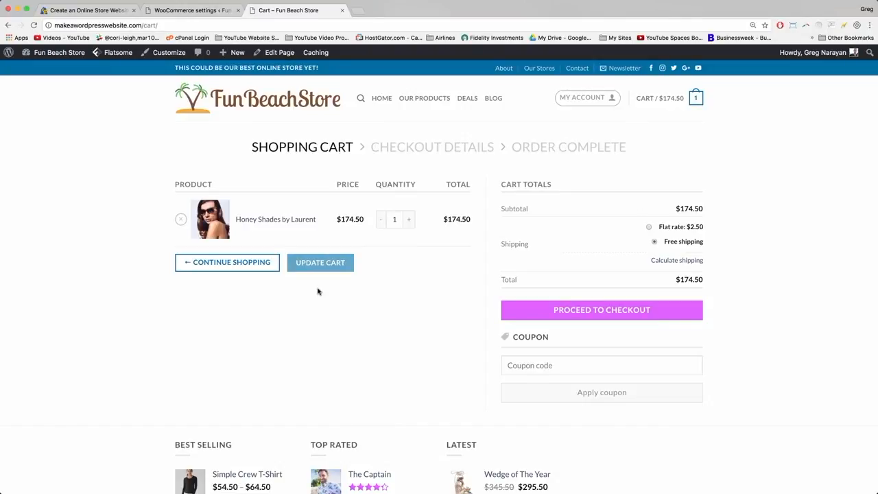
pyautogui.click(180, 219)
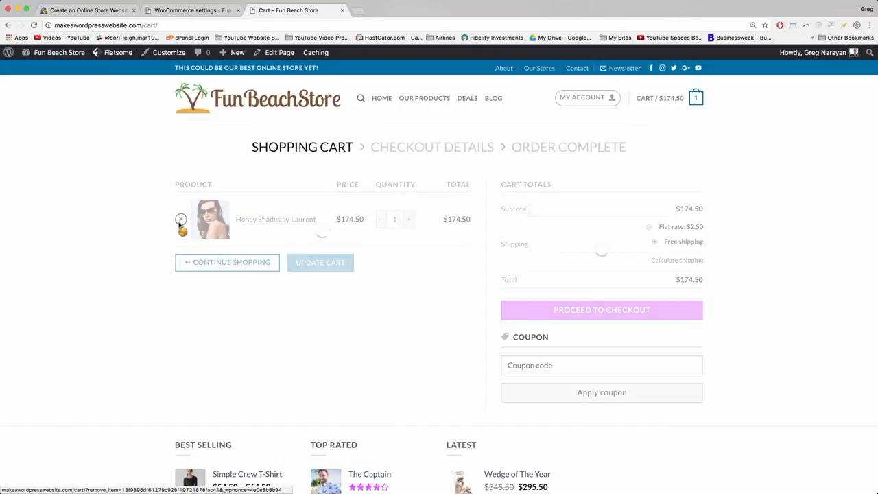
pyautogui.click(422, 98)
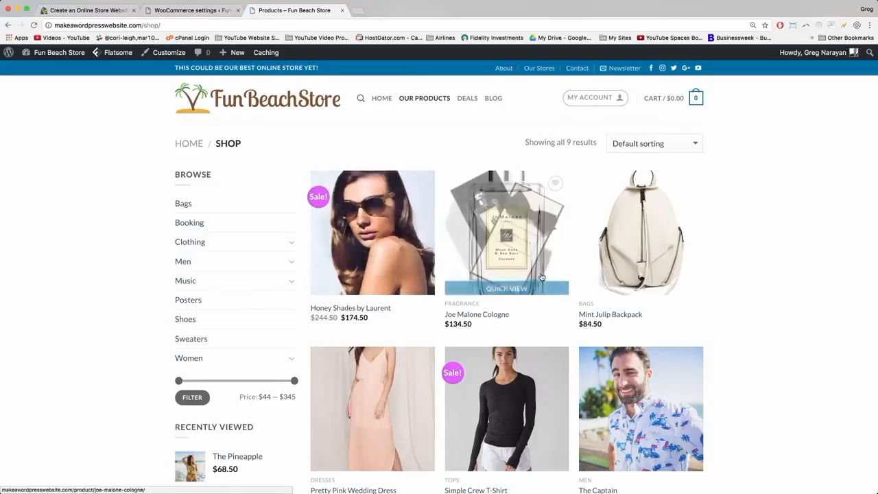
# Add The Pineapple swimsuit from the shop to the cart.
pyautogui.scroll(-5, 541, 277)
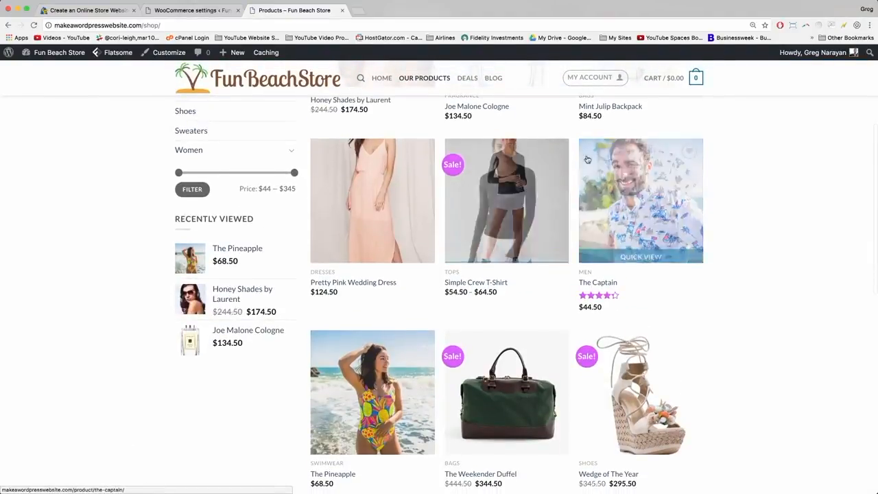
pyautogui.scroll(-3, 347, 301)
pyautogui.click(364, 280)
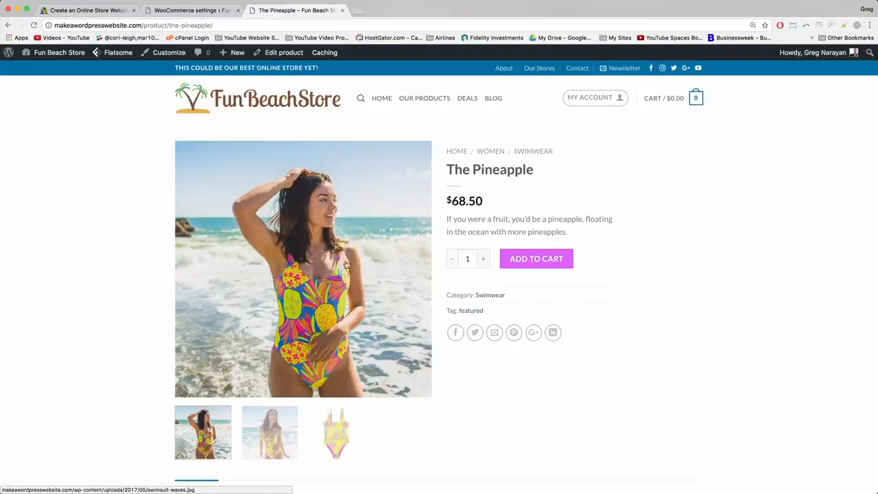
pyautogui.click(537, 264)
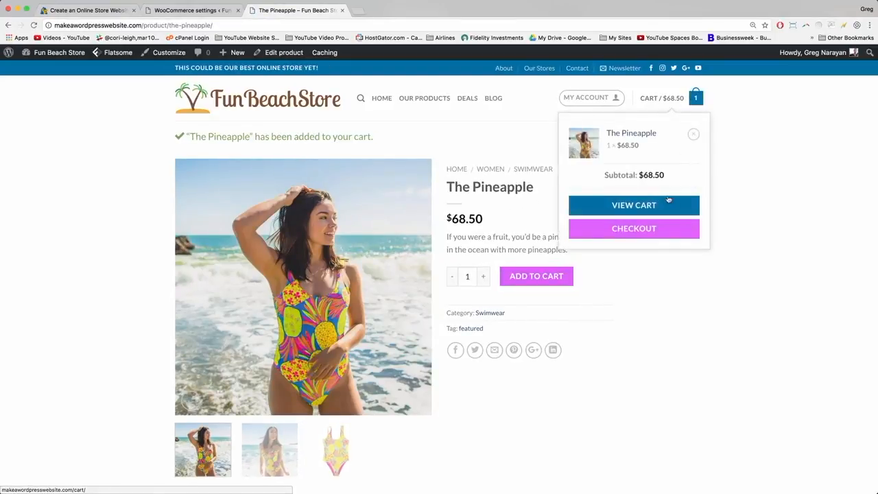
# Check the cart shows the $68.50 order with $2.50 flat rate shipping, totalling $71.00.
pyautogui.click(642, 204)
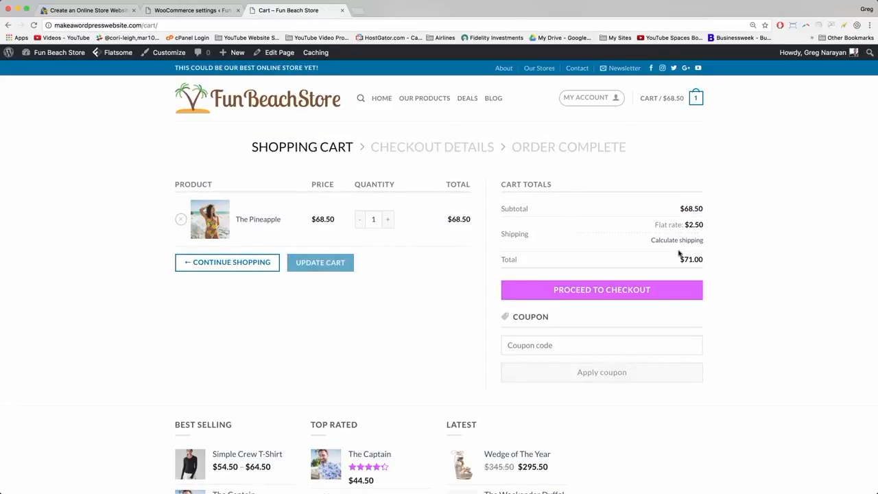
pyautogui.moveTo(655, 224); pyautogui.dragTo(710, 227)
pyautogui.click(710, 227)
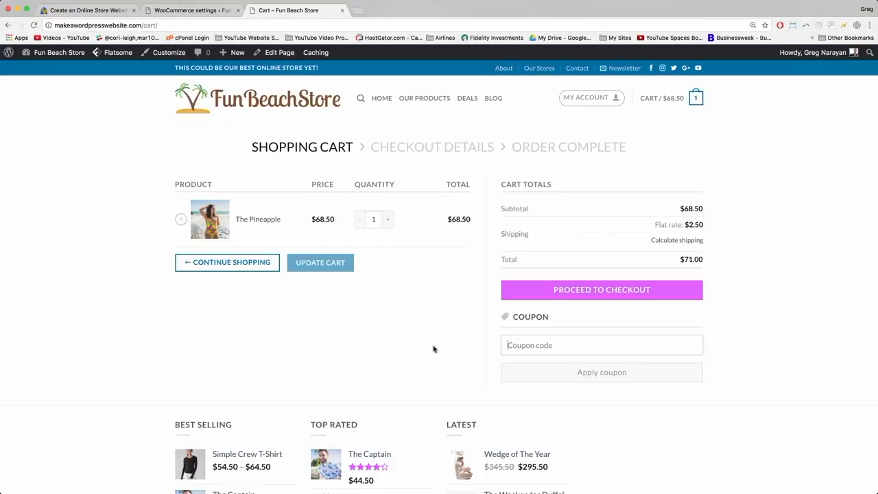
# Switch back to the WooCommerce settings tab showing the USA shipping zone.
pyautogui.click(204, 11)
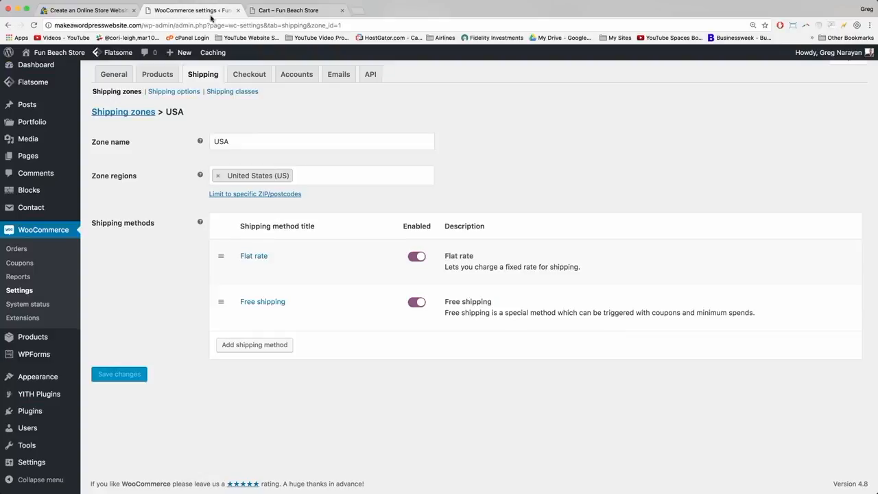
# Add a Free shipping method to the USA shipping zone.
pyautogui.click(257, 347)
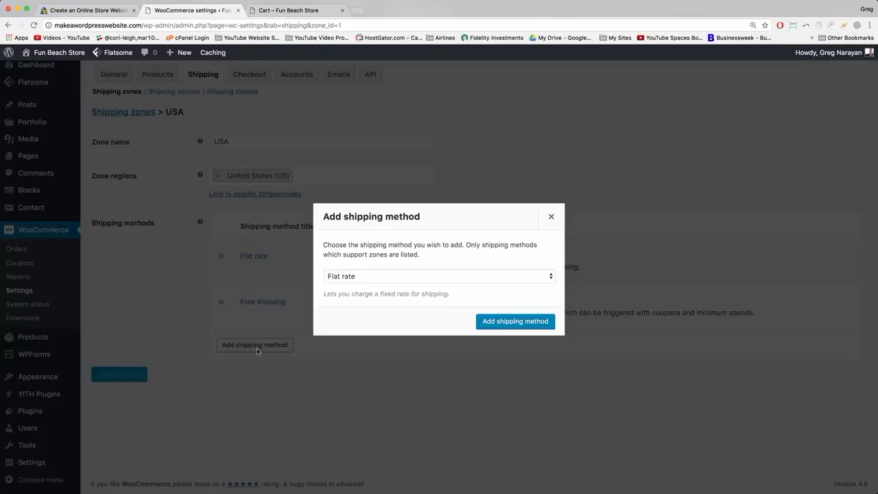
pyautogui.click(368, 277)
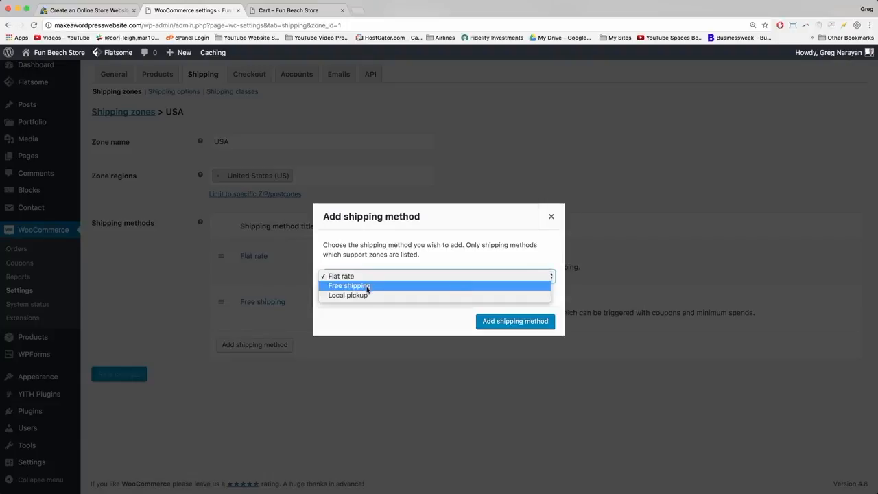
pyautogui.click(368, 286)
pyautogui.click(500, 324)
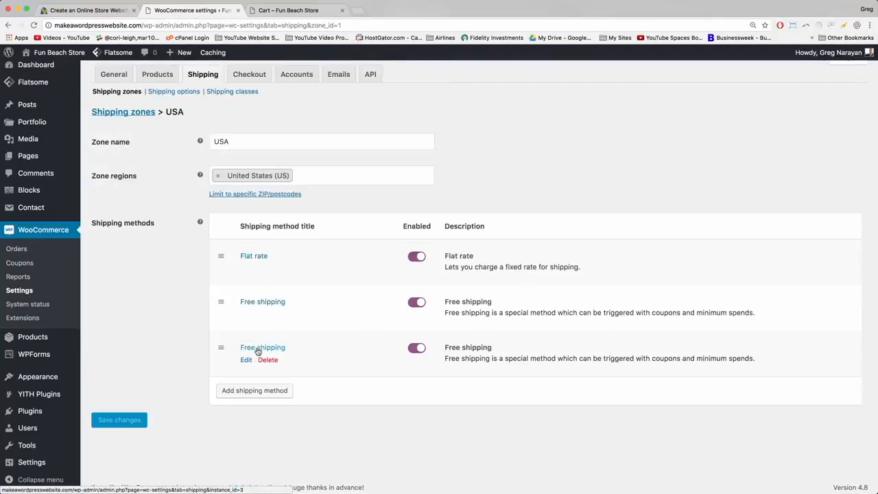
# Retitle the new method 'Free shipping coupon', requiring a valid free shipping coupon, and save.
pyautogui.click(258, 350)
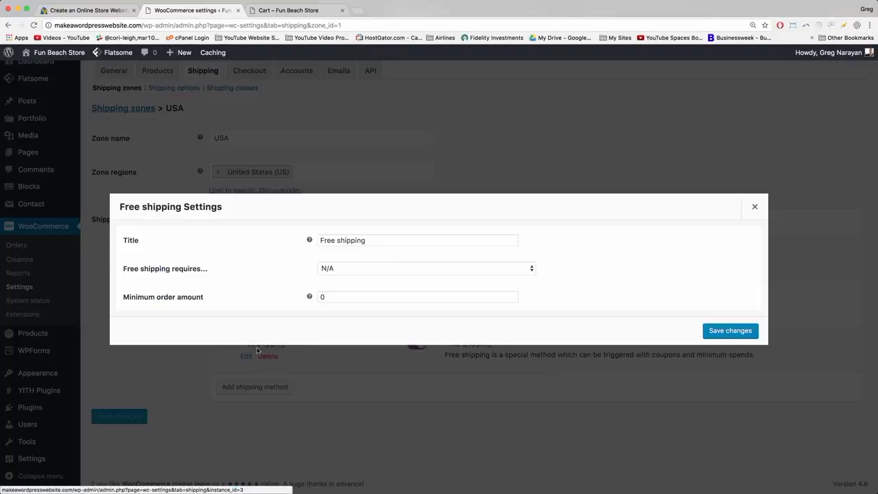
pyautogui.click(368, 242)
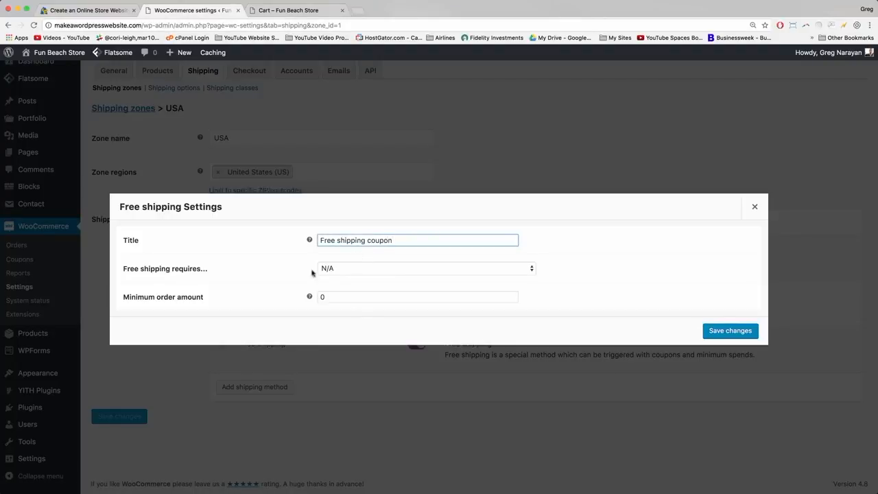
pyautogui.click(346, 269)
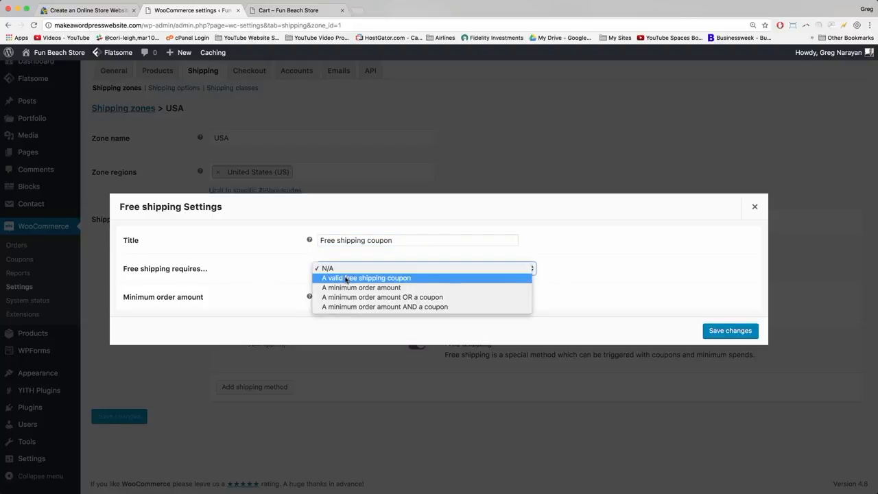
pyautogui.click(347, 278)
pyautogui.click(729, 330)
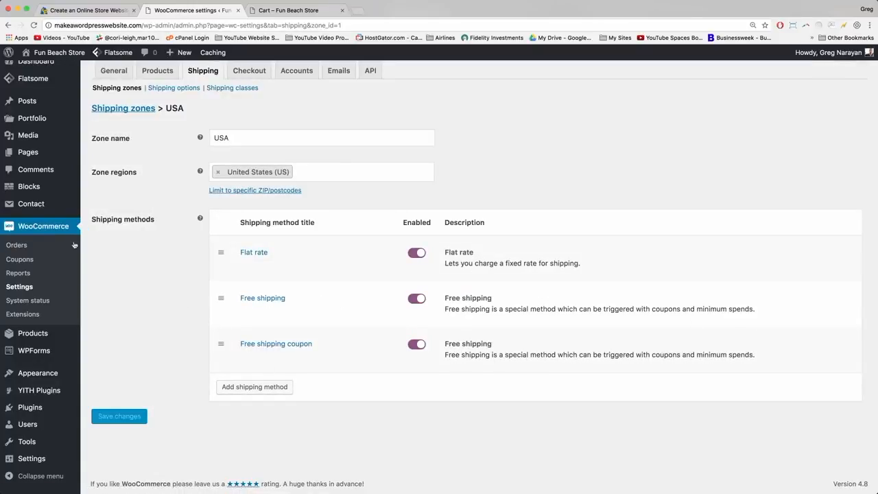
# Start a new coupon with code funinthesun, replacing the first draft 'summertime free shipping'.
pyautogui.click(20, 260)
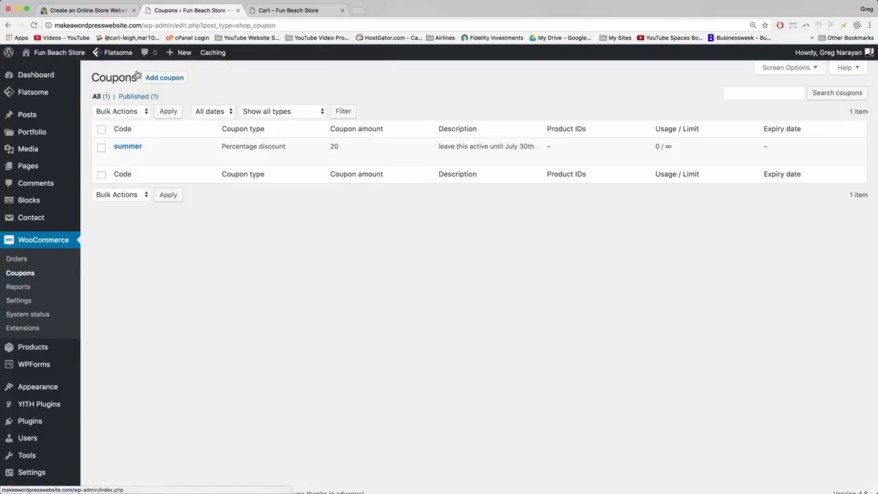
pyautogui.click(160, 80)
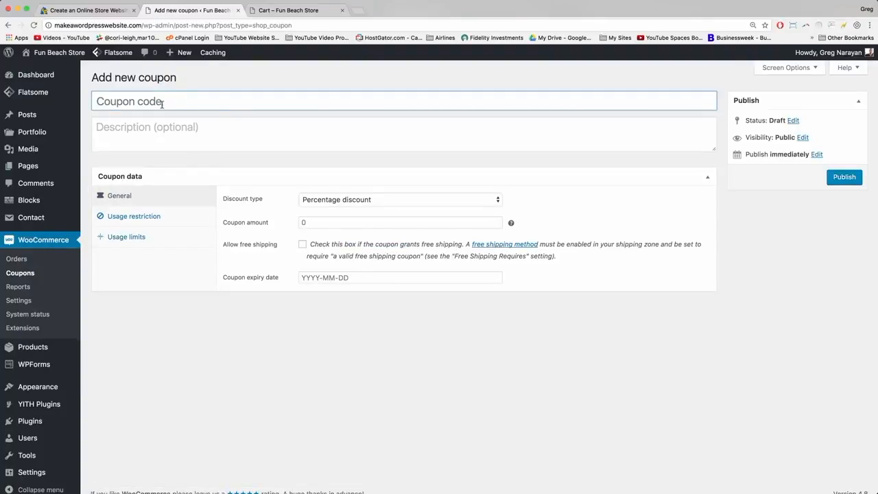
pyautogui.click(126, 104)
pyautogui.write('summertime f')
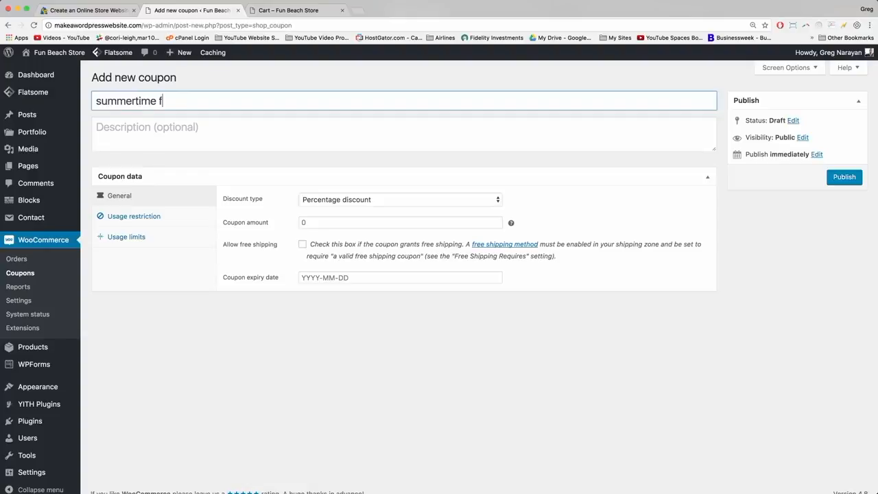
pyautogui.write('ree shipping')
pyautogui.tripleClick(143, 101)
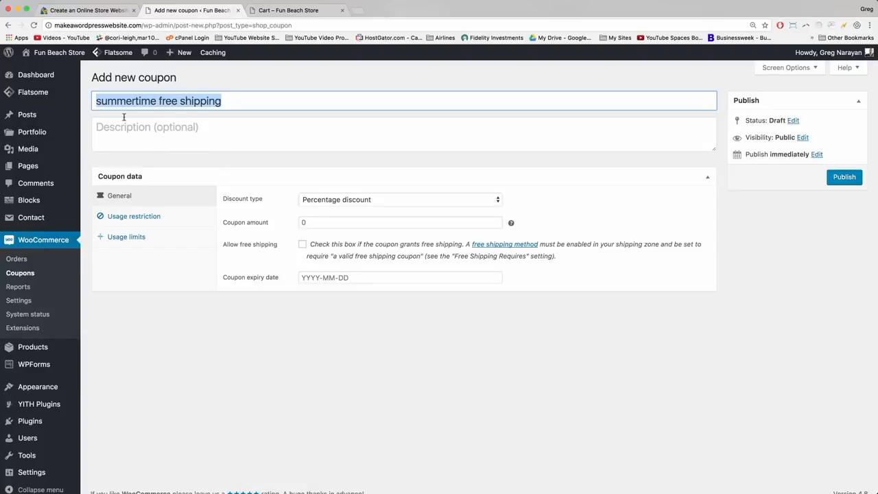
pyautogui.write('funinthesun')
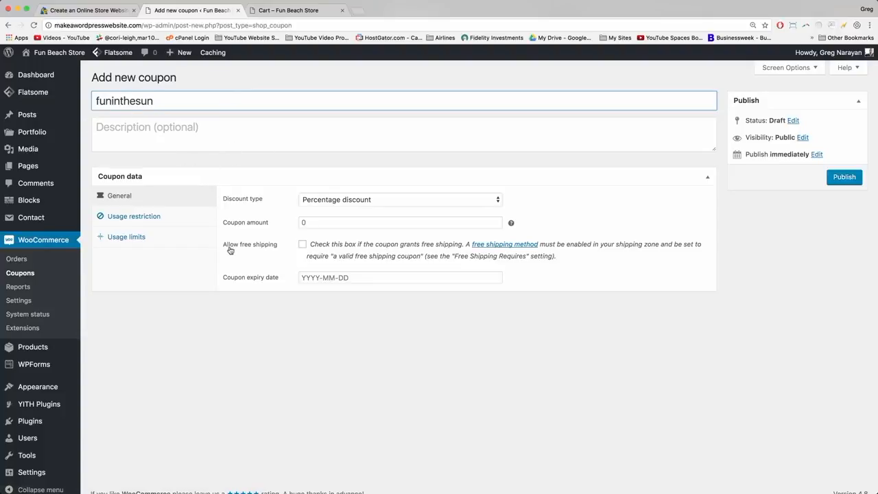
# Allow free shipping on the funinthesun coupon, publish it, and bring up the cart.
pyautogui.click(303, 246)
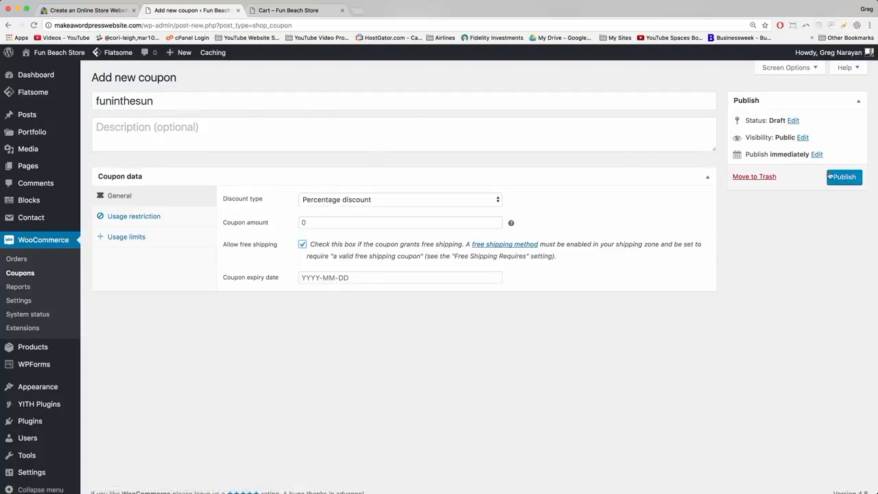
pyautogui.click(844, 179)
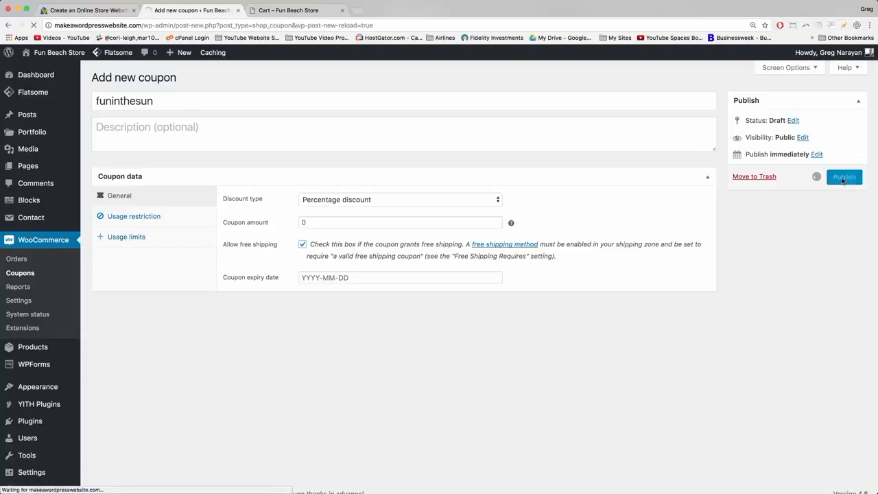
pyautogui.click(288, 11)
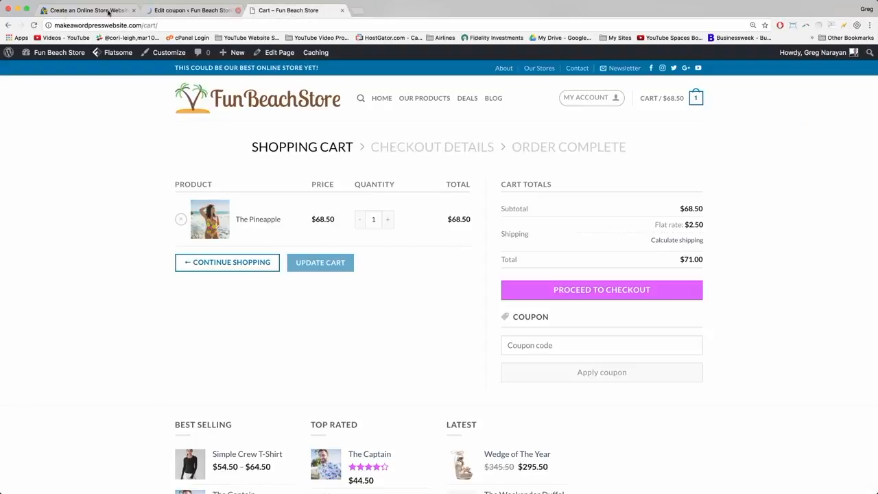
# Reload the cart and point out the $2.50 flat rate shipping charge.
pyautogui.click(34, 25)
pyautogui.moveTo(654, 226); pyautogui.dragTo(698, 225)
pyautogui.click(709, 227)
# Apply coupon funinthesun, pick the Free shipping coupon option, proceed to checkout, then return to coupons.
pyautogui.write('funinthesun')
pyautogui.click(587, 379)
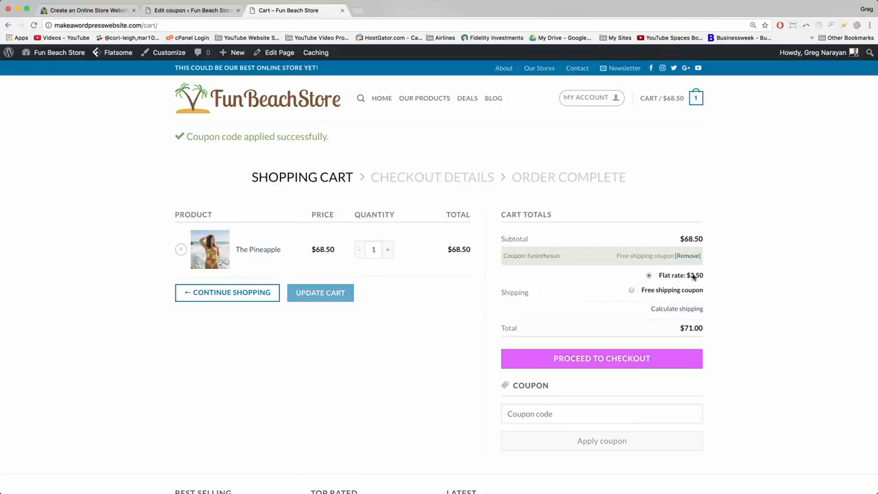
pyautogui.click(633, 291)
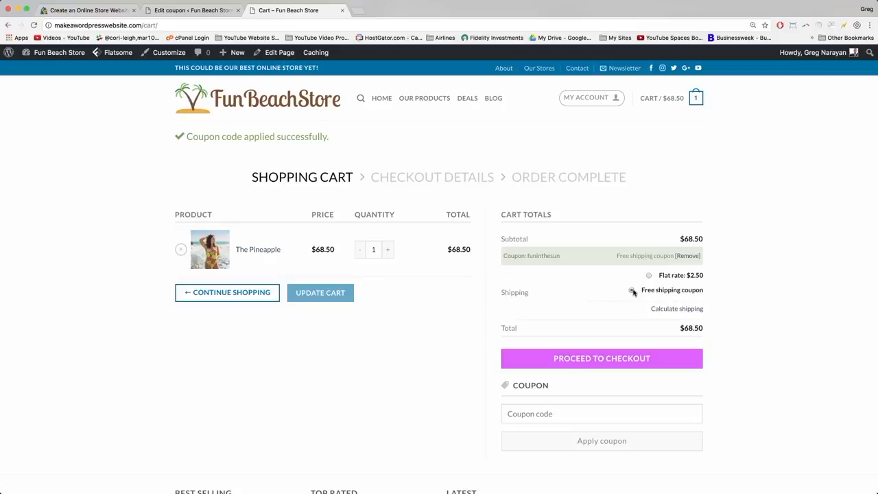
pyautogui.click(614, 357)
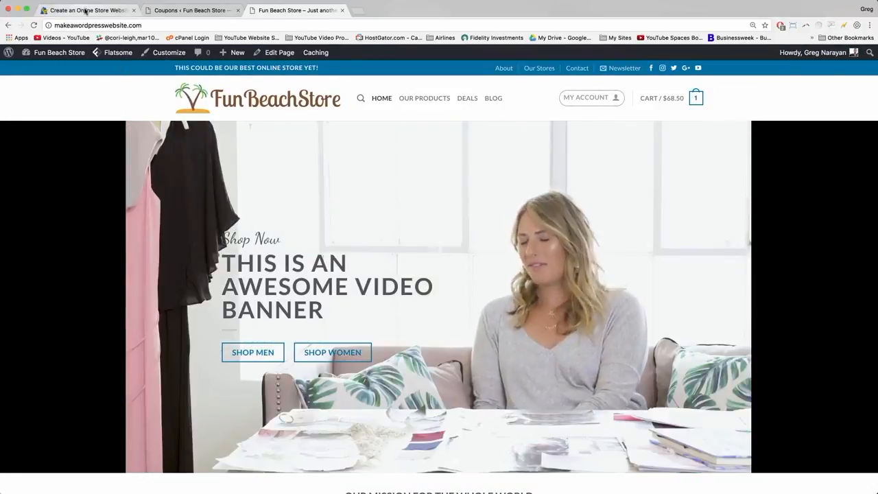
pyautogui.click(86, 10)
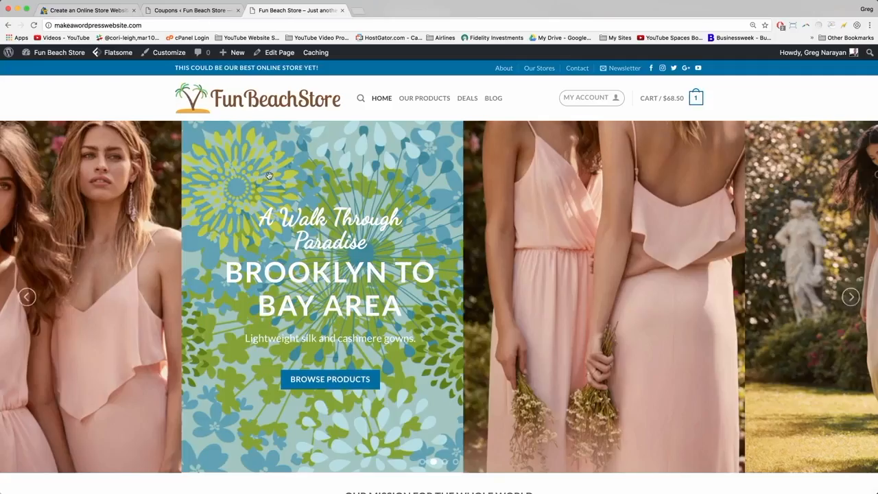
pyautogui.click(197, 12)
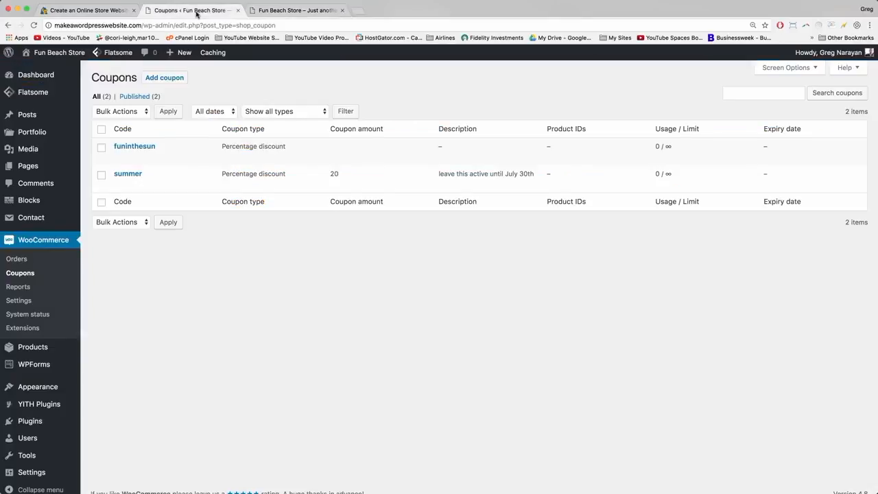
# Publish coupon 'youtube' as a 42.50 fixed cart discount that also allows free shipping.
pyautogui.click(164, 77)
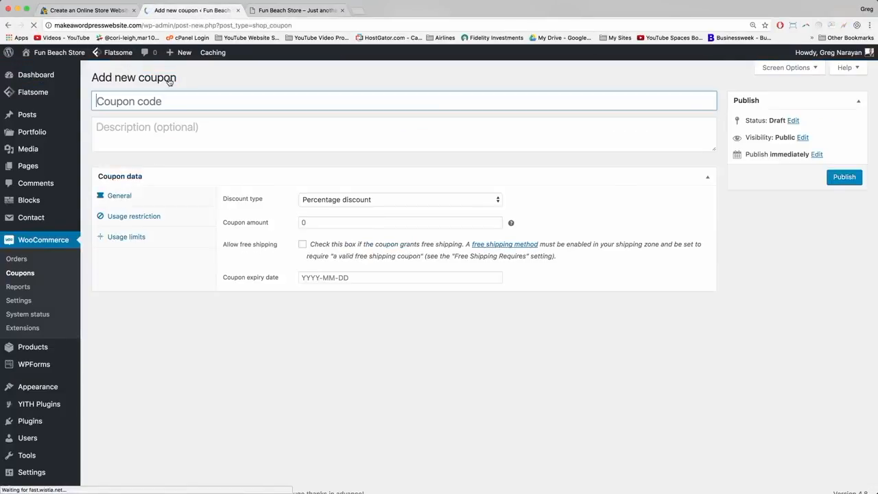
pyautogui.write('youtube')
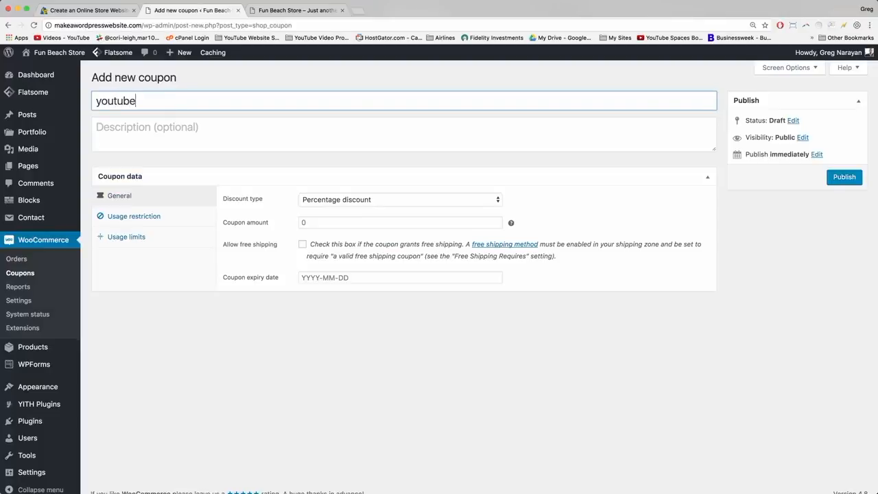
pyautogui.click(334, 202)
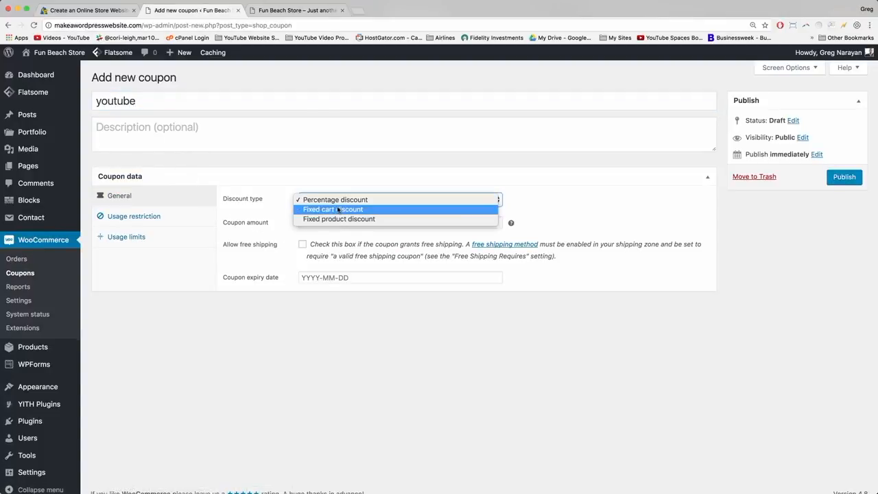
pyautogui.click(333, 209)
pyautogui.click(330, 220)
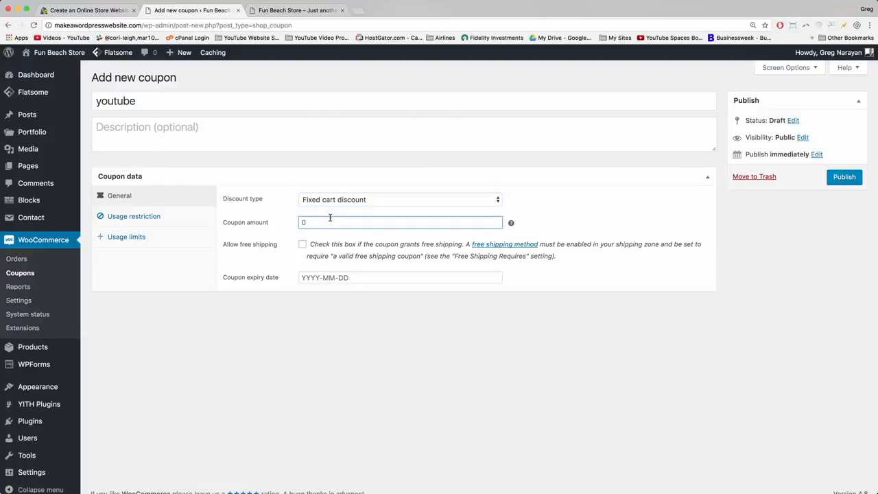
pyautogui.write('42.50')
pyautogui.click(302, 245)
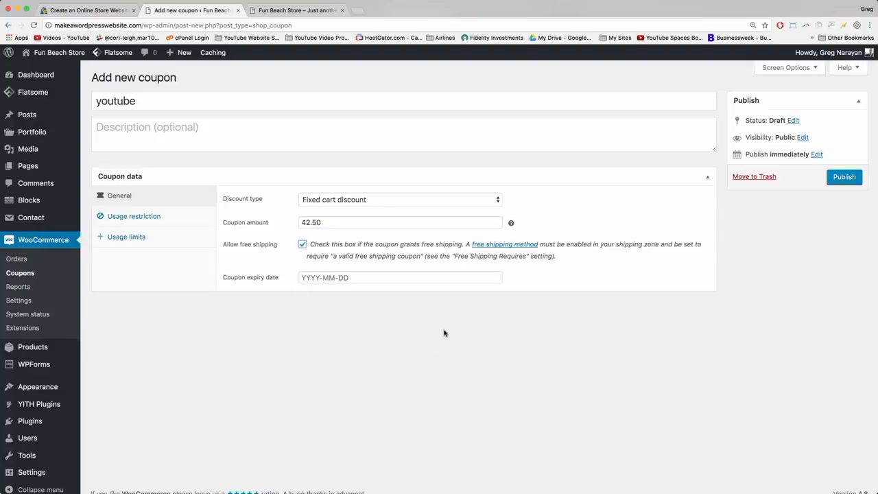
pyautogui.click(842, 177)
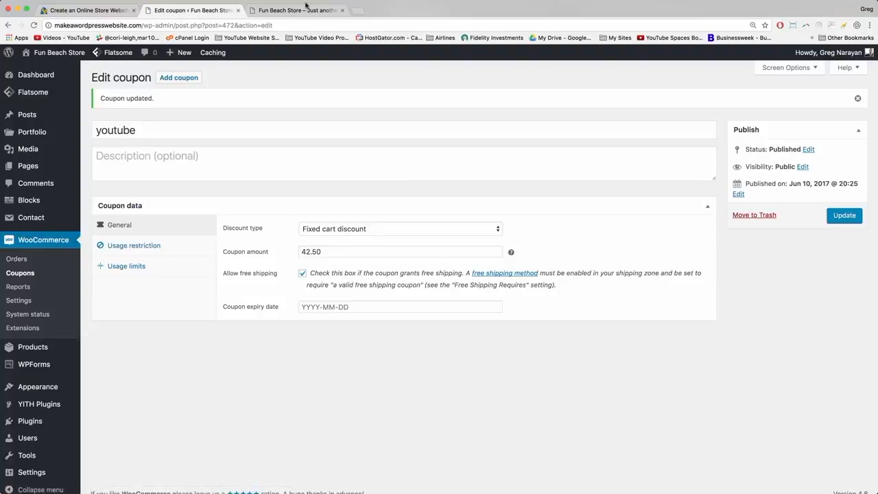
pyautogui.click(306, 5)
# Open the Customizer's Footer panel and locate the default copyright Bottom Text - Primary.
pyautogui.scroll(-15, 336, 209)
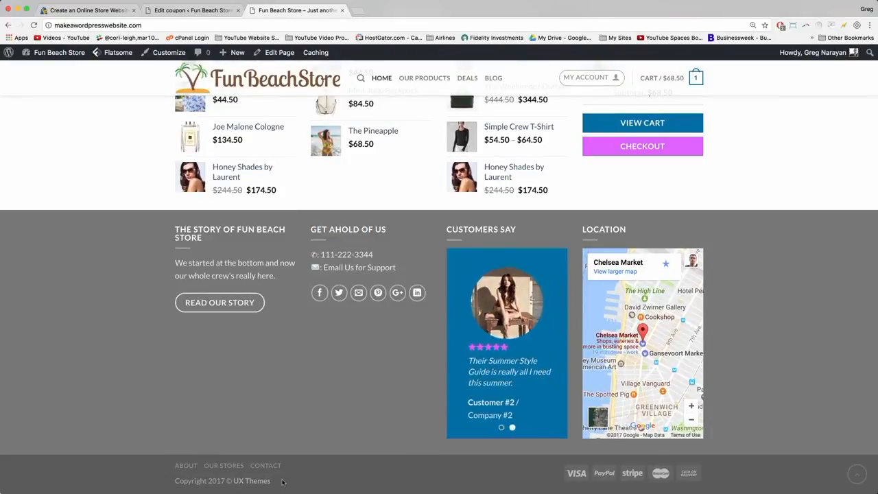
pyautogui.click(169, 53)
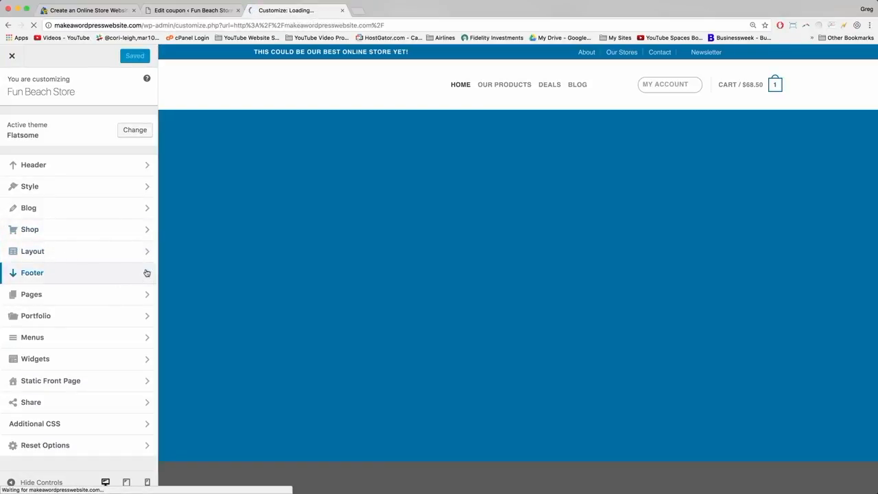
pyautogui.click(146, 273)
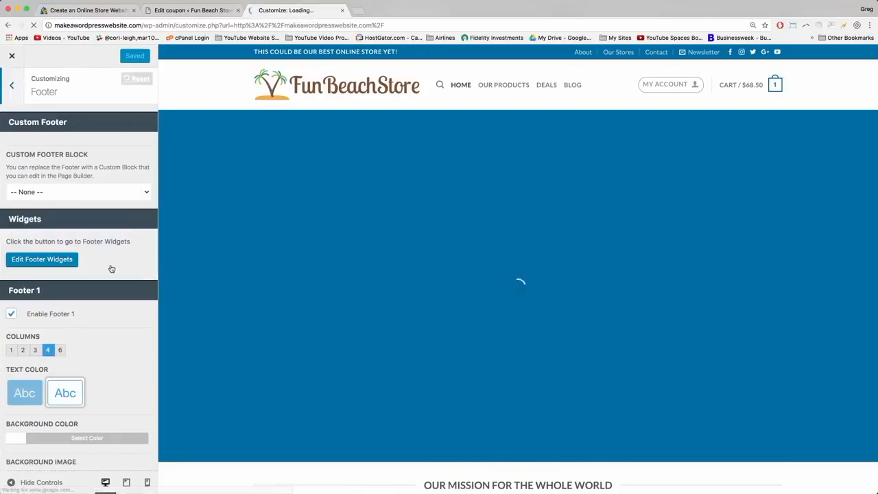
pyautogui.scroll(-10, 112, 269)
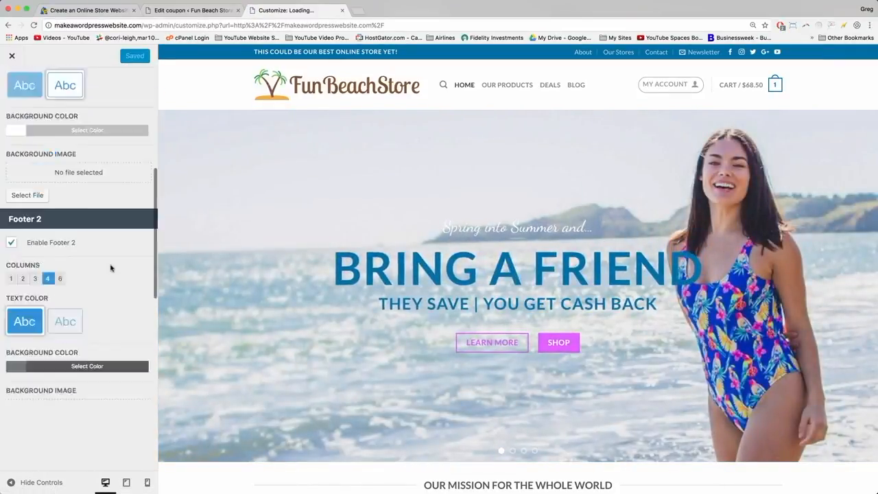
pyautogui.scroll(-15, 111, 269)
pyautogui.scroll(1, 111, 269)
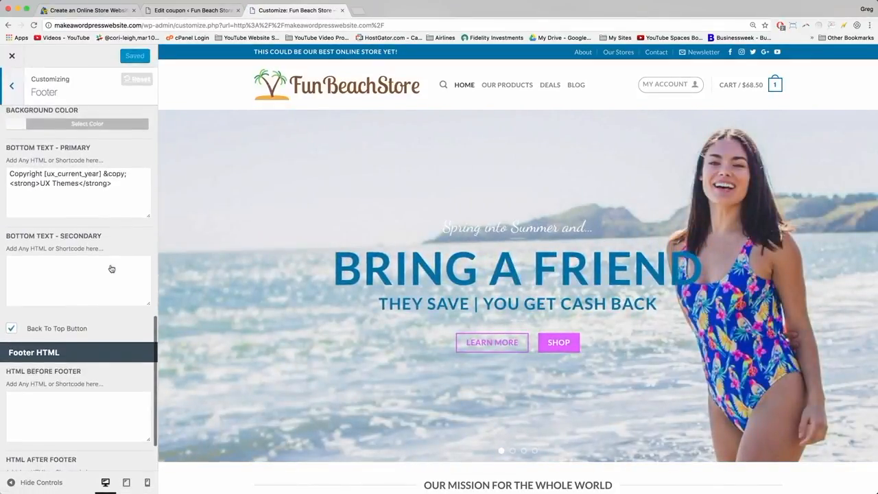
pyautogui.scroll(2, 111, 269)
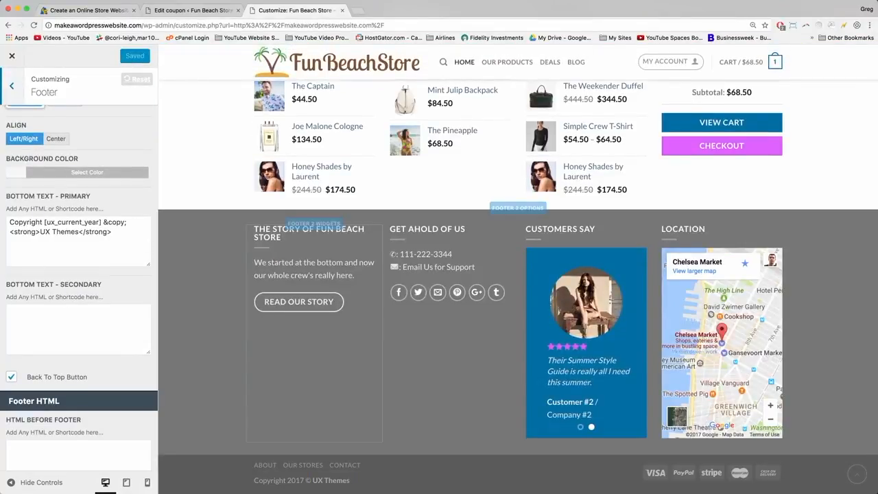
# Replace the UX Themes credit after &copy; with 'Fun Beach Store by' and the author's name.
pyautogui.moveTo(9, 221); pyautogui.dragTo(42, 220)
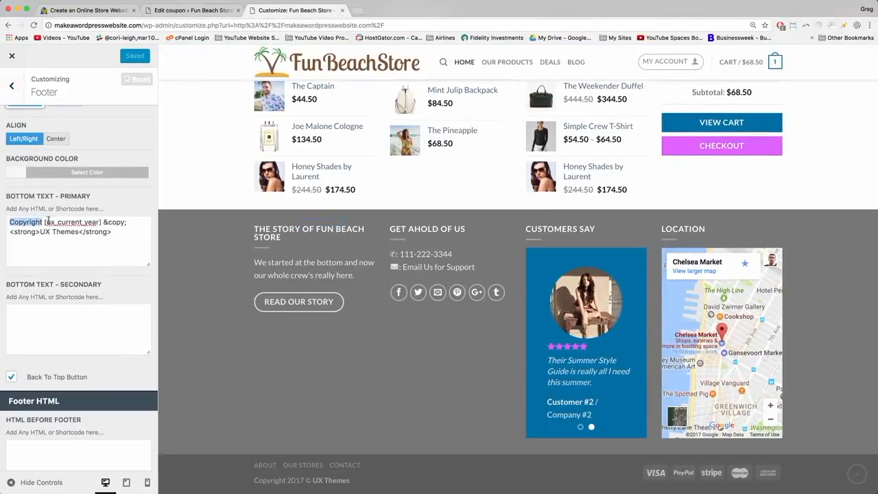
pyautogui.click(55, 223)
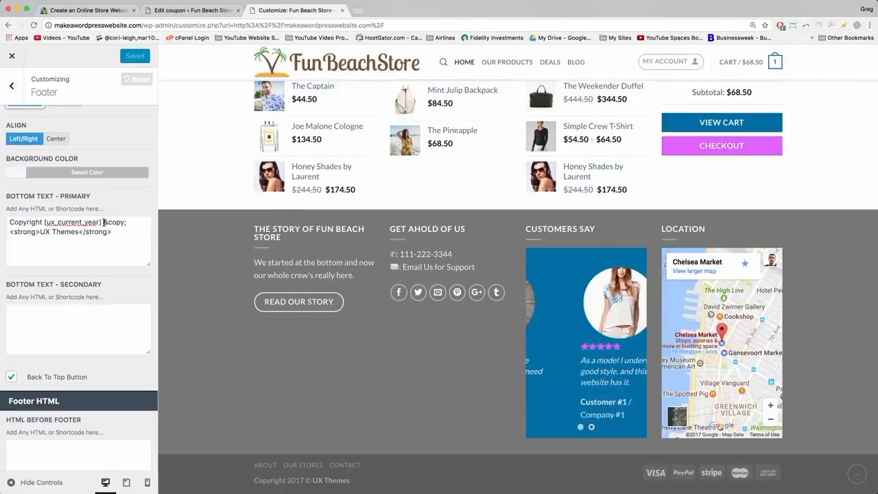
pyautogui.moveTo(104, 222); pyautogui.dragTo(3, 231)
pyautogui.click(127, 223)
pyautogui.press('BackSpace')
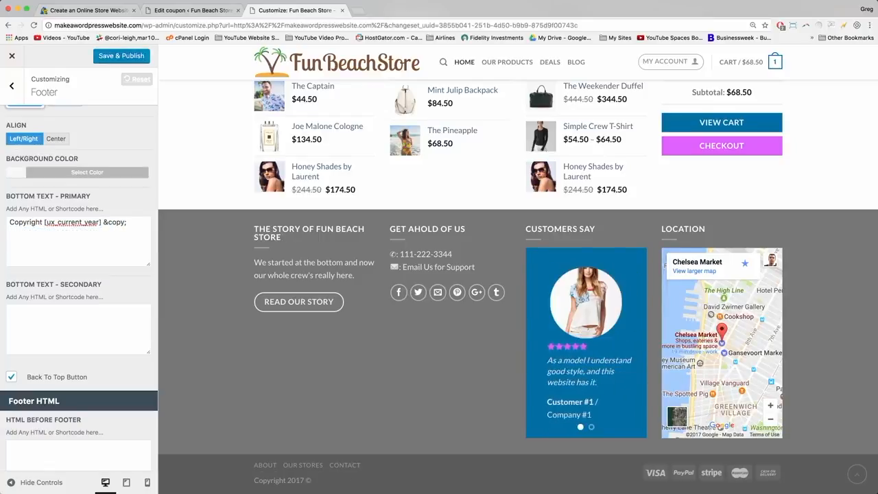
pyautogui.write('Fun Beach Store')
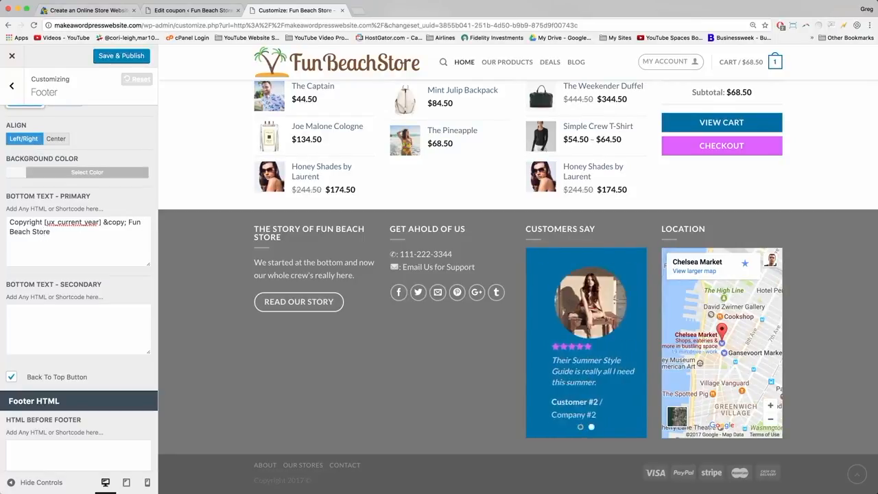
pyautogui.write(' by Greg')
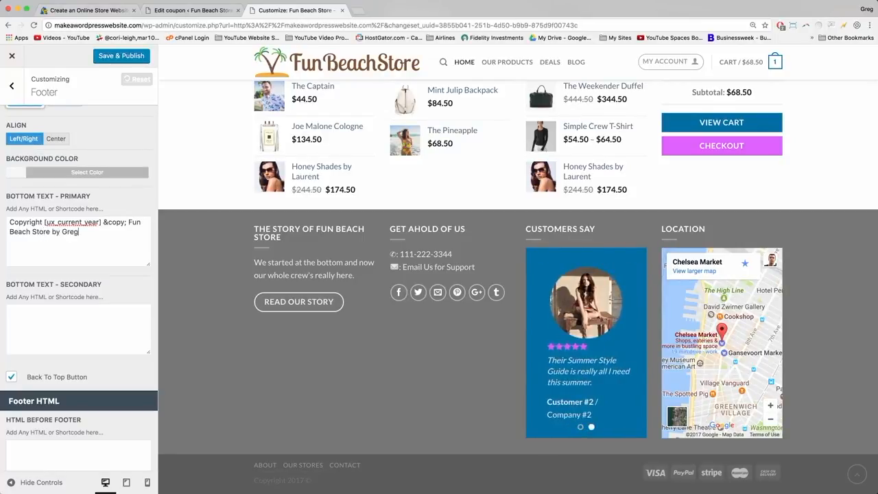
pyautogui.write(' Narayan Tutorials')
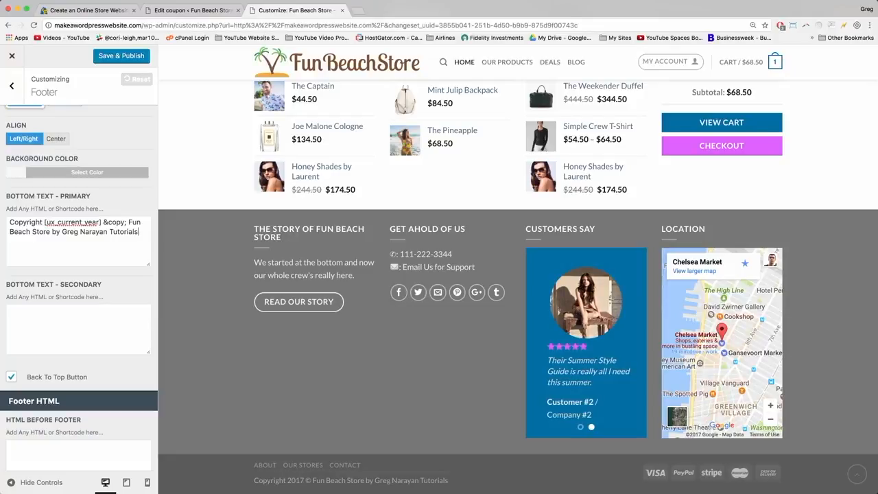
pyautogui.click(130, 224)
pyautogui.write('<a')
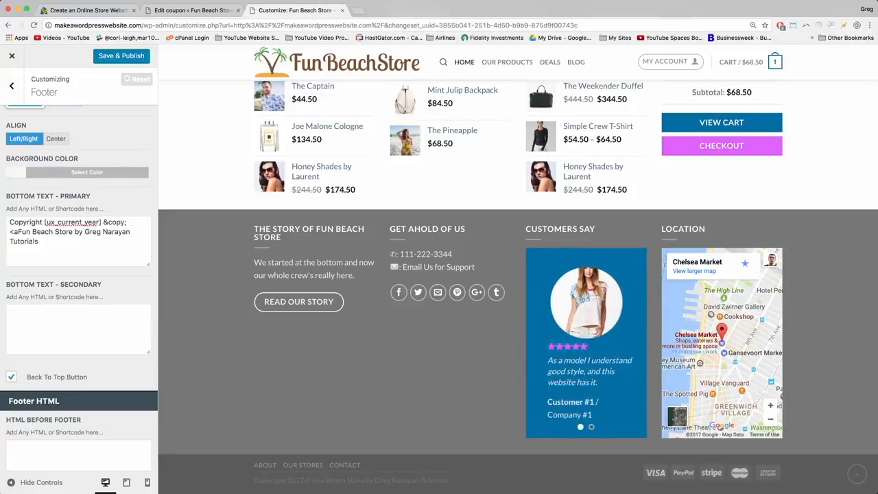
pyautogui.write(' href')
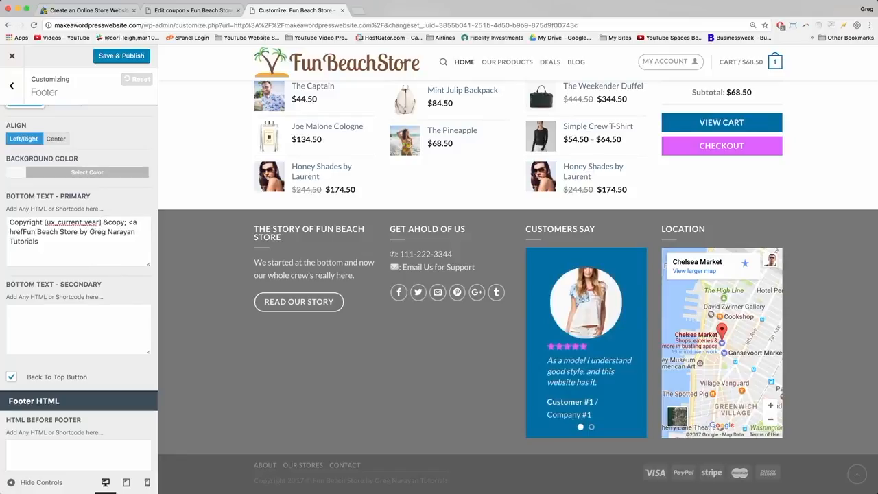
pyautogui.write('="')
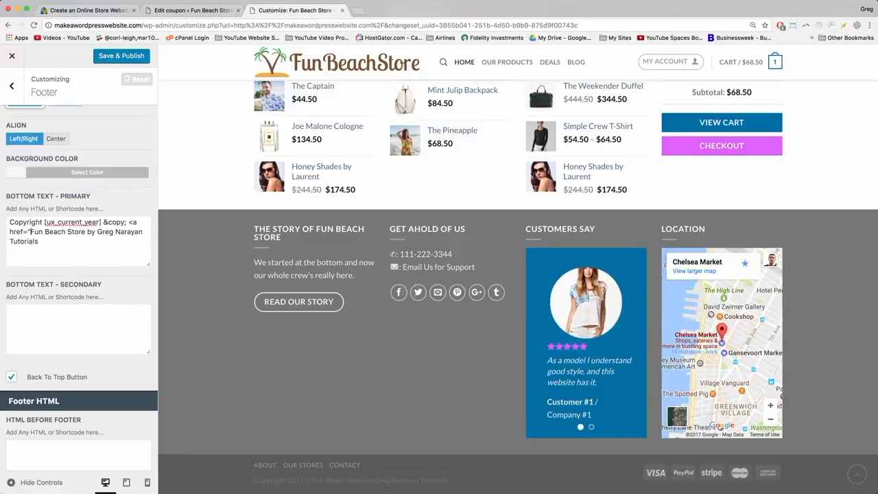
pyautogui.write('http')
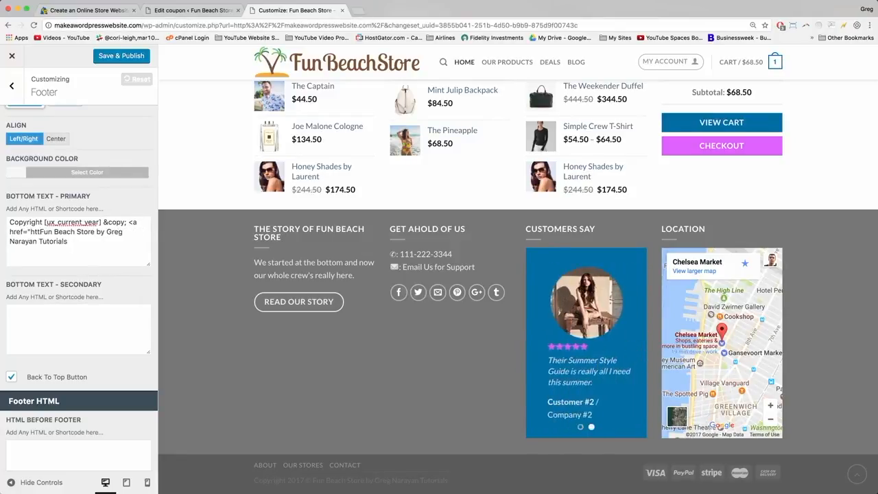
pyautogui.write('://')
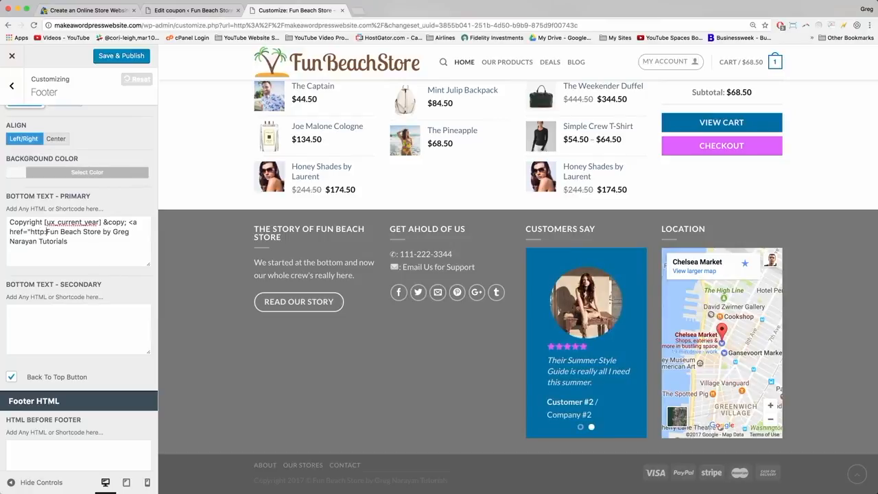
pyautogui.write('www.')
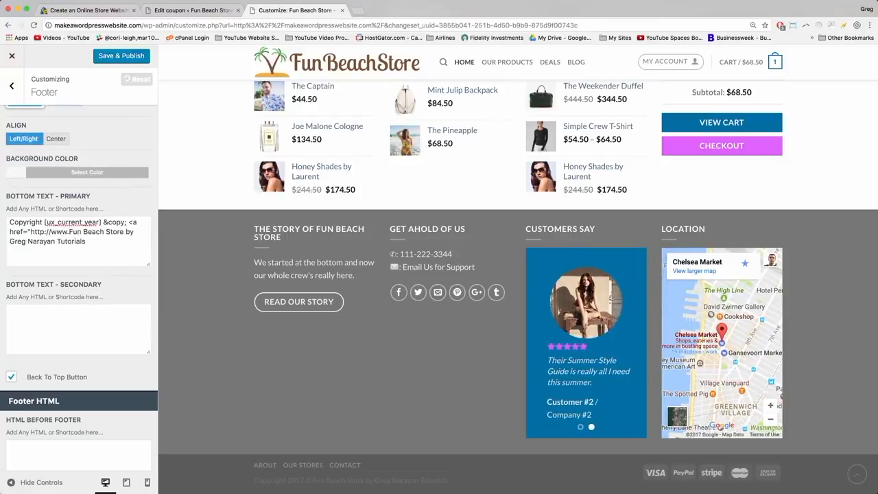
pyautogui.write('makeawordpress')
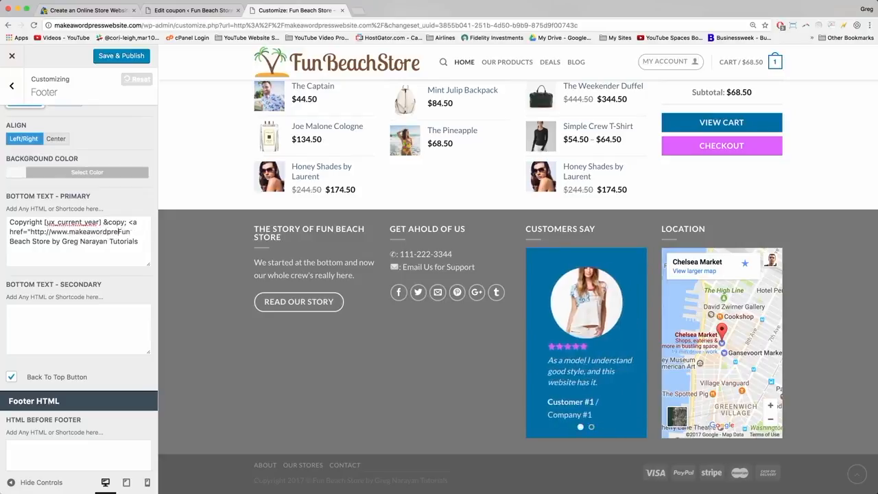
pyautogui.write('website.com')
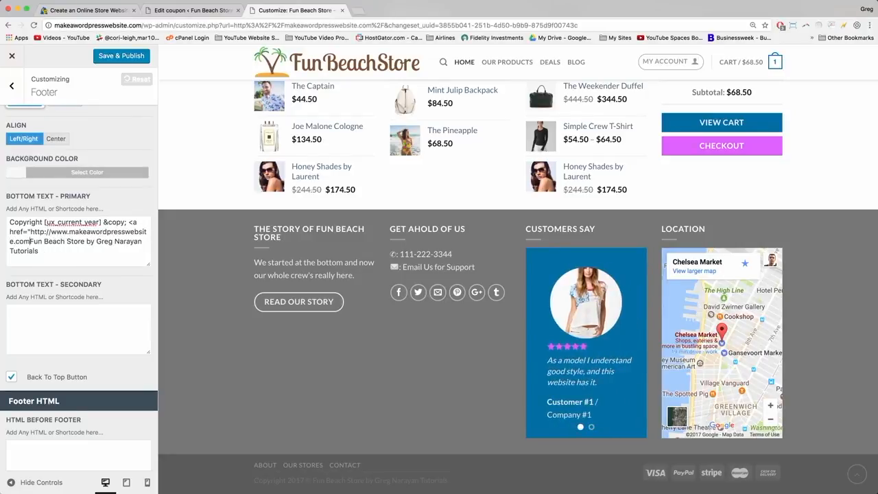
pyautogui.write('"')
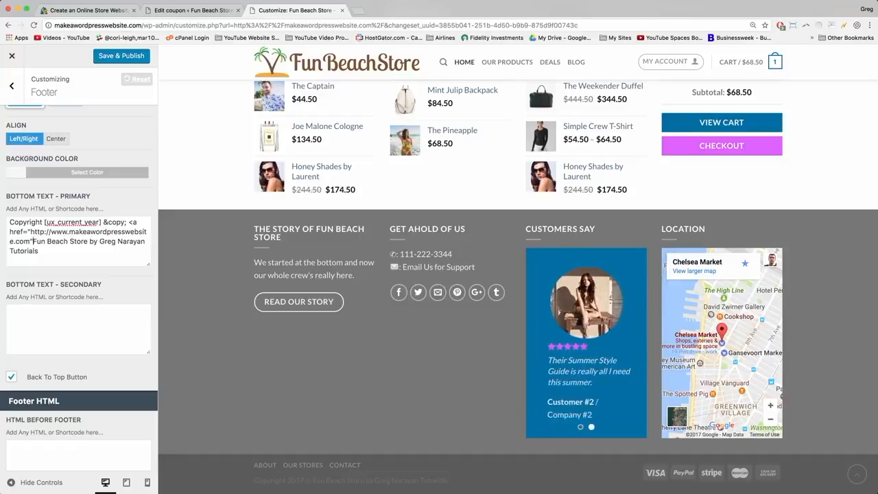
pyautogui.write('>')
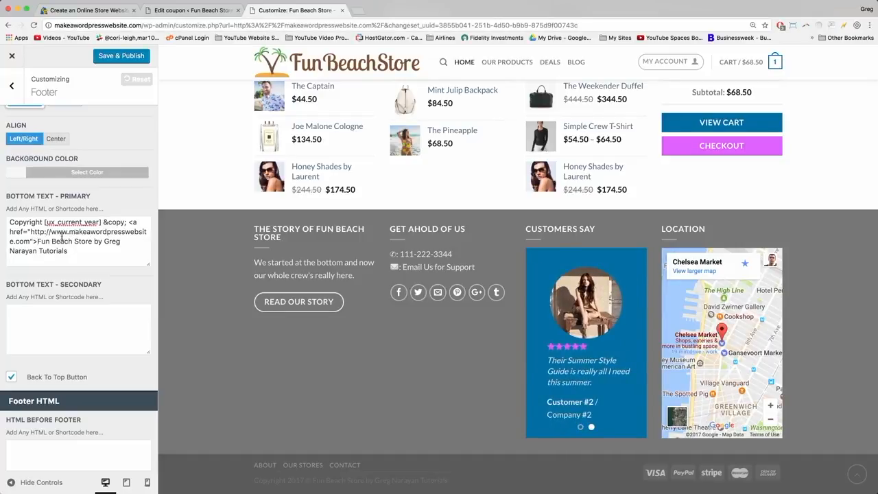
pyautogui.moveTo(36, 241); pyautogui.dragTo(91, 242)
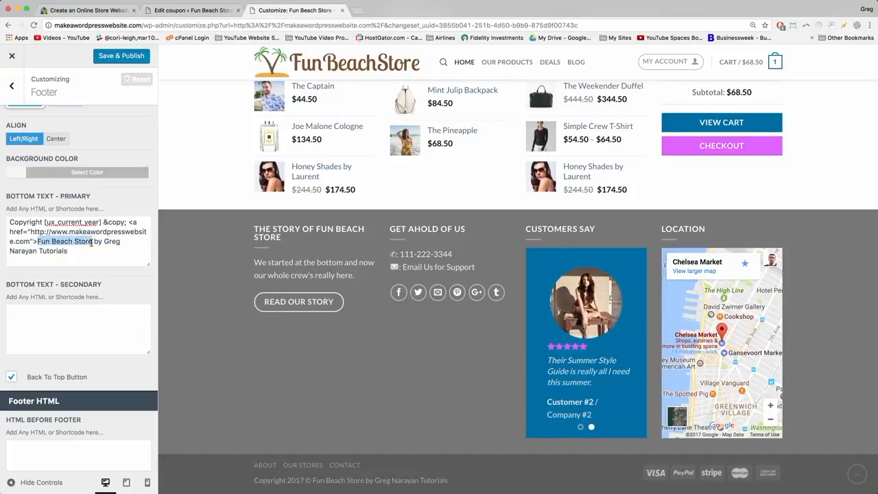
pyautogui.click(91, 243)
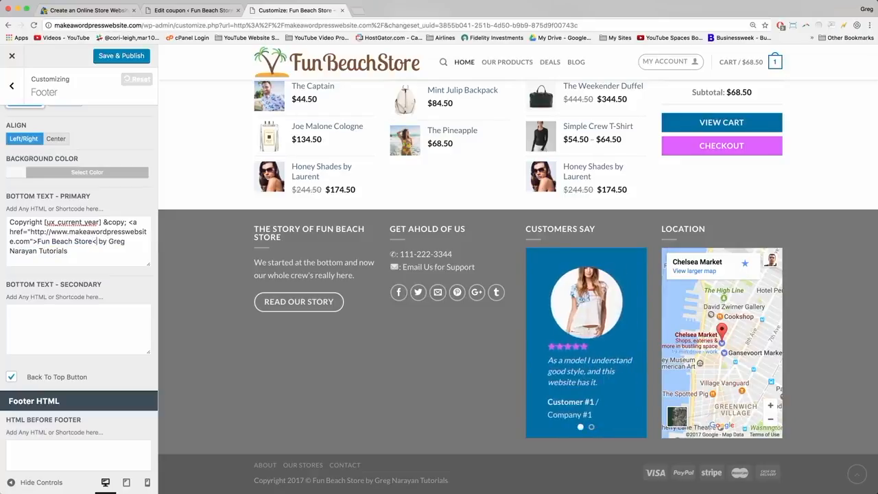
pyautogui.write('</a>')
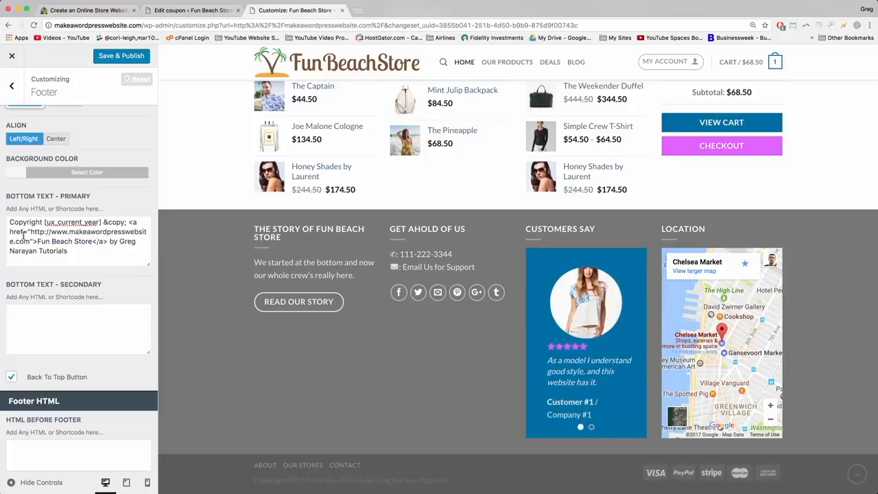
pyautogui.moveTo(36, 241); pyautogui.dragTo(30, 242)
pyautogui.click(93, 241)
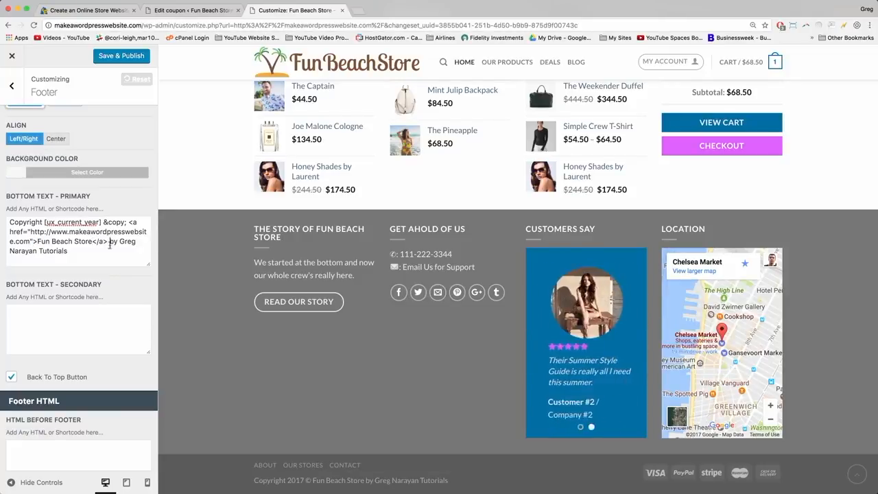
pyautogui.click(108, 257)
pyautogui.click(111, 56)
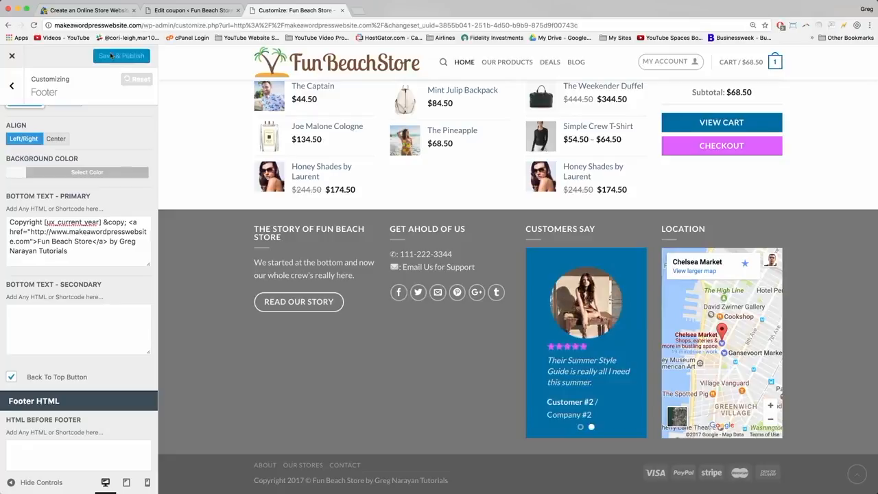
pyautogui.click(12, 58)
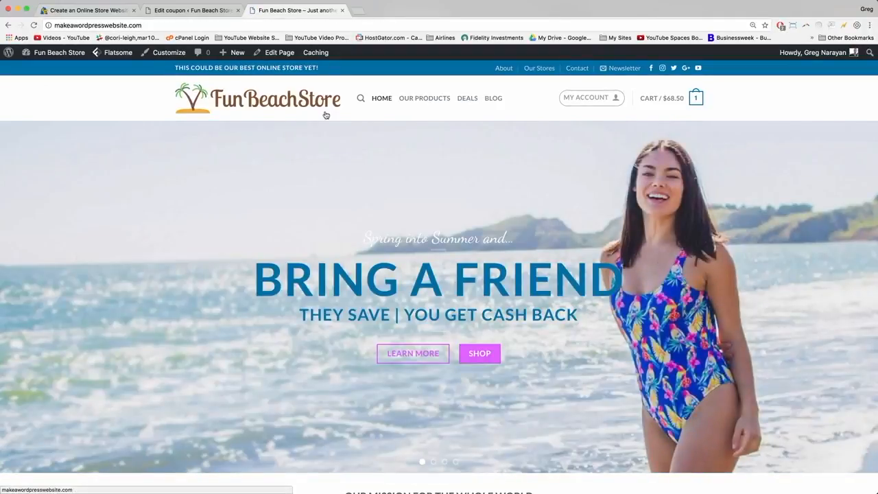
# Open the shop listing, raise the minimum price filter to $144, and view the empty Posters category.
pyautogui.click(431, 99)
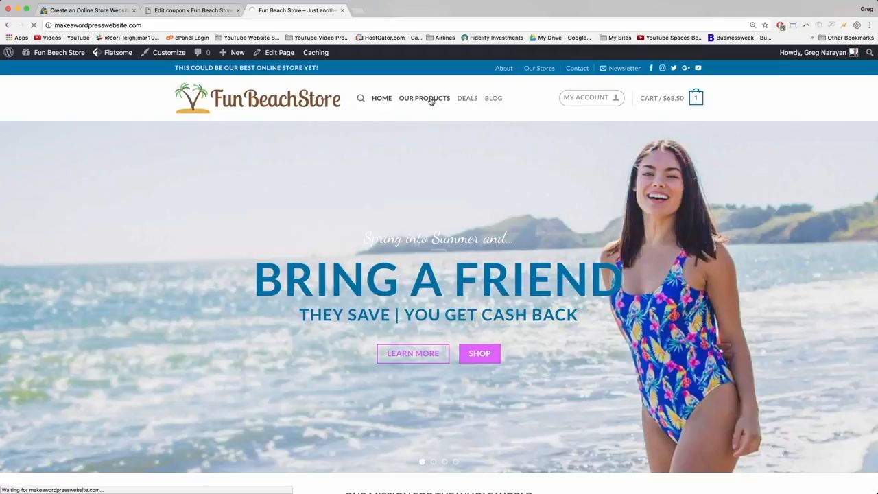
pyautogui.scroll(-10, 265, 199)
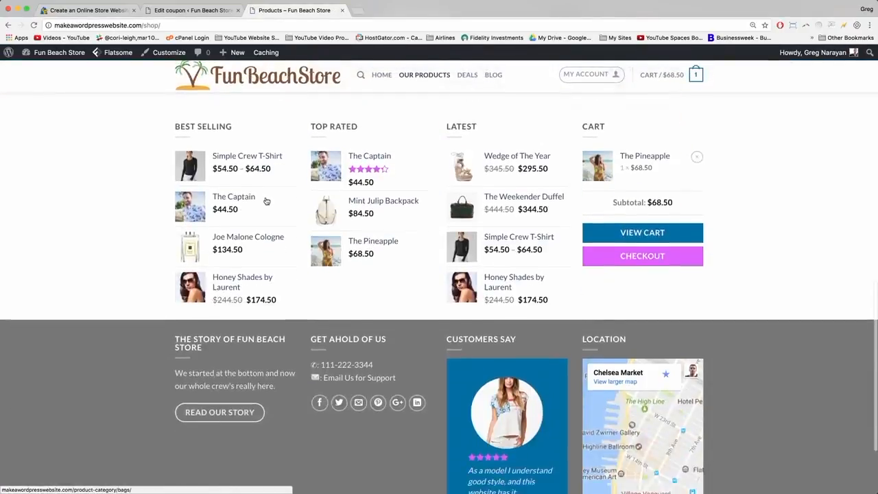
pyautogui.scroll(10, 267, 201)
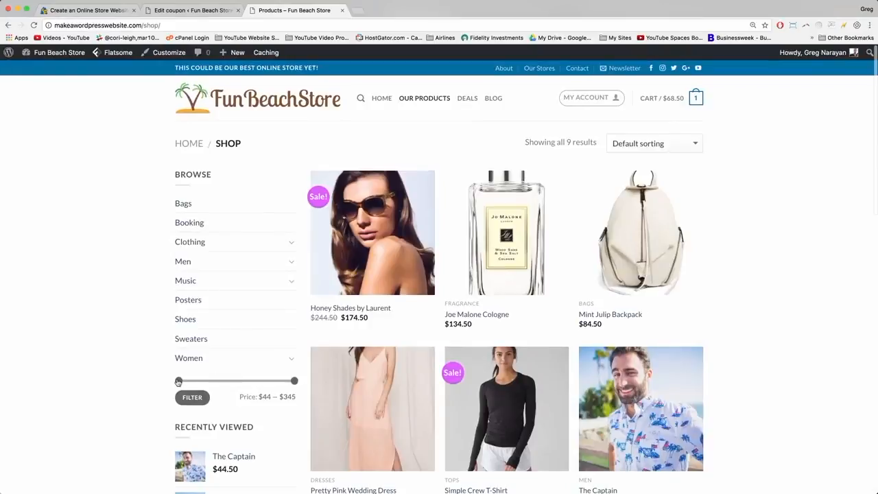
pyautogui.moveTo(178, 382); pyautogui.dragTo(218, 381)
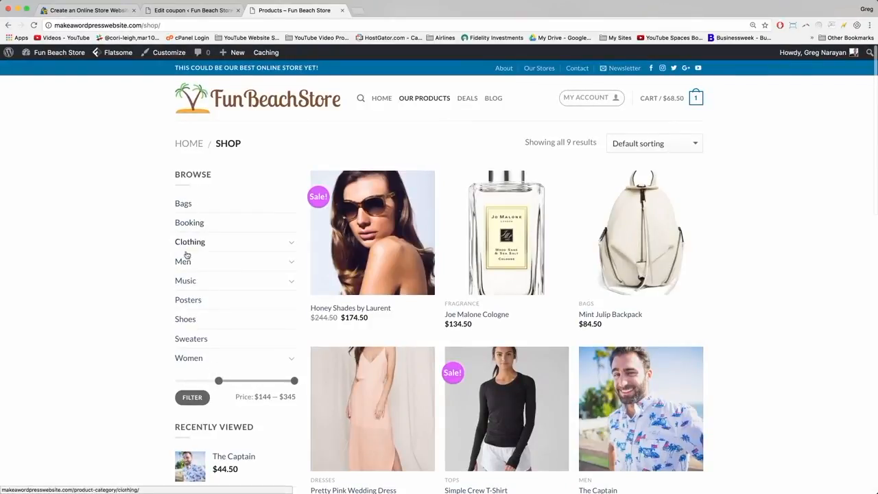
pyautogui.click(191, 305)
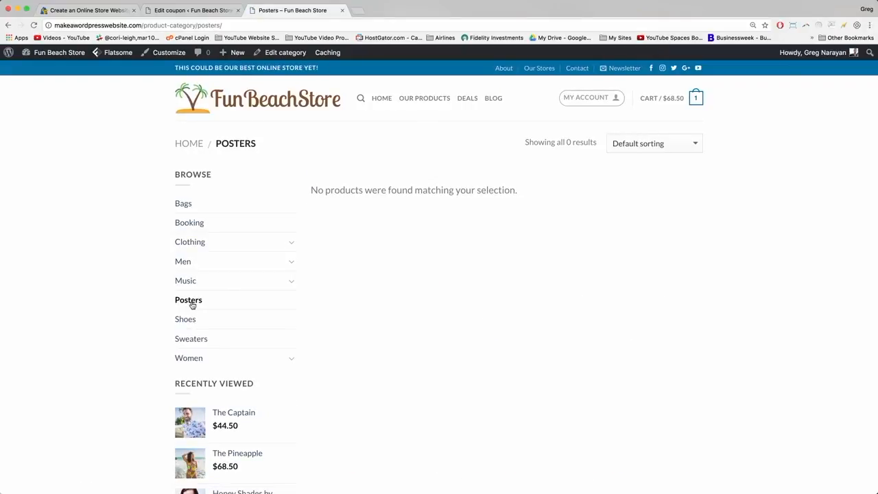
# Expand and collapse the Music category in the sidebar, then go to the admin dashboard.
pyautogui.click(291, 283)
pyautogui.click(291, 283)
pyautogui.moveTo(50, 53)
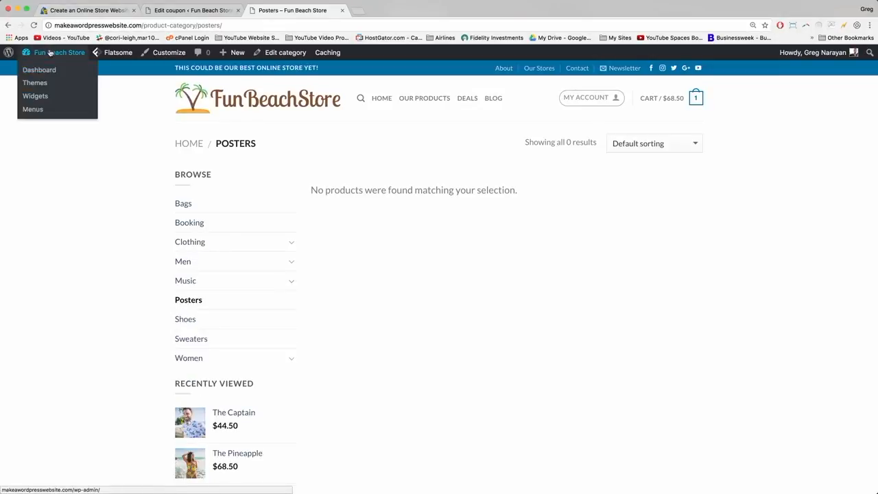
pyautogui.click(49, 53)
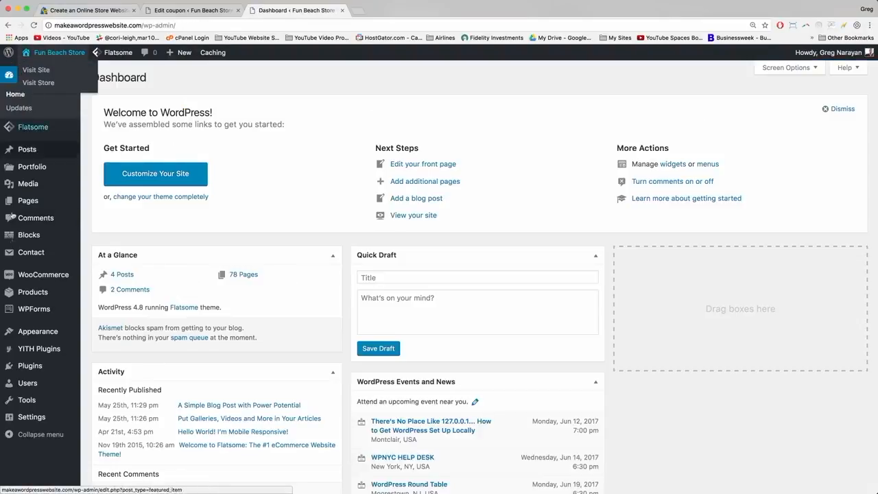
# On Product Categories, tick Booking, Clothing, Music, Albums, Singles, Shoes and Sweaters.
pyautogui.moveTo(24, 263)
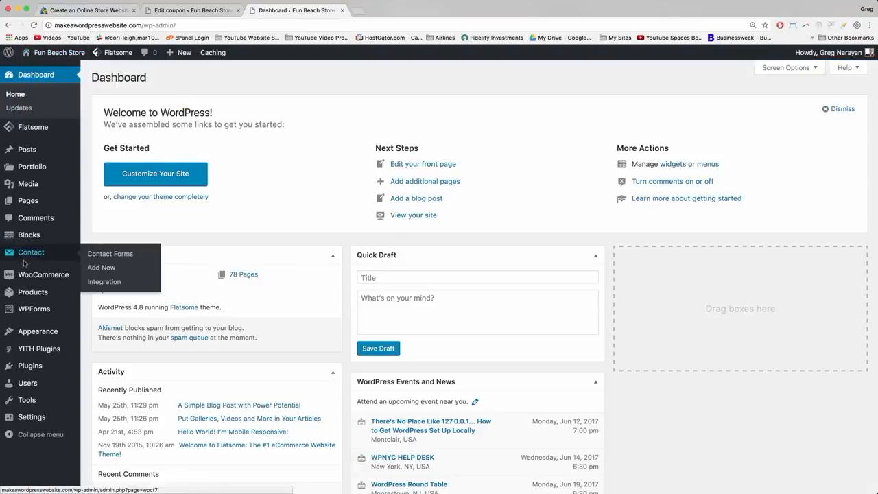
pyautogui.moveTo(28, 293)
pyautogui.click(105, 322)
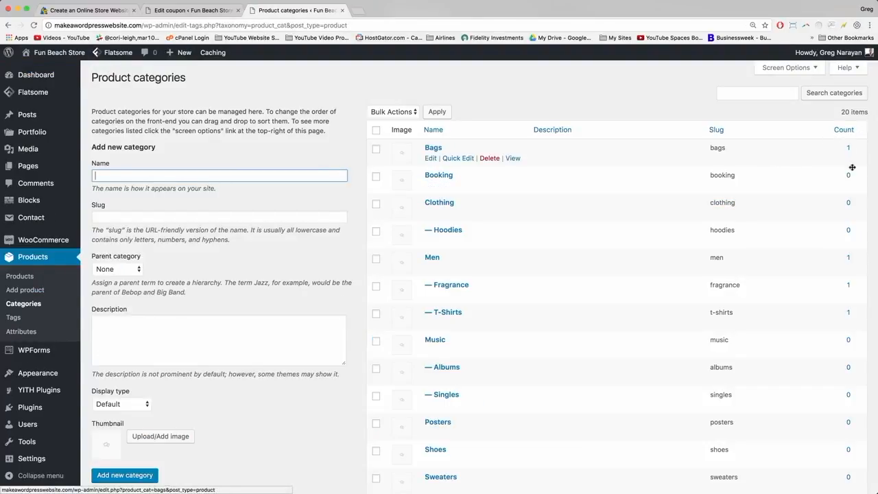
pyautogui.click(375, 178)
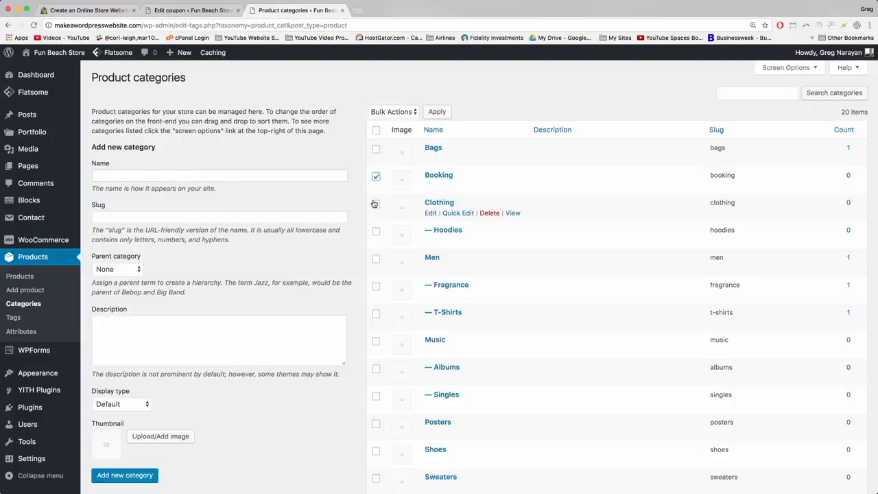
pyautogui.click(376, 204)
pyautogui.scroll(-5, 376, 234)
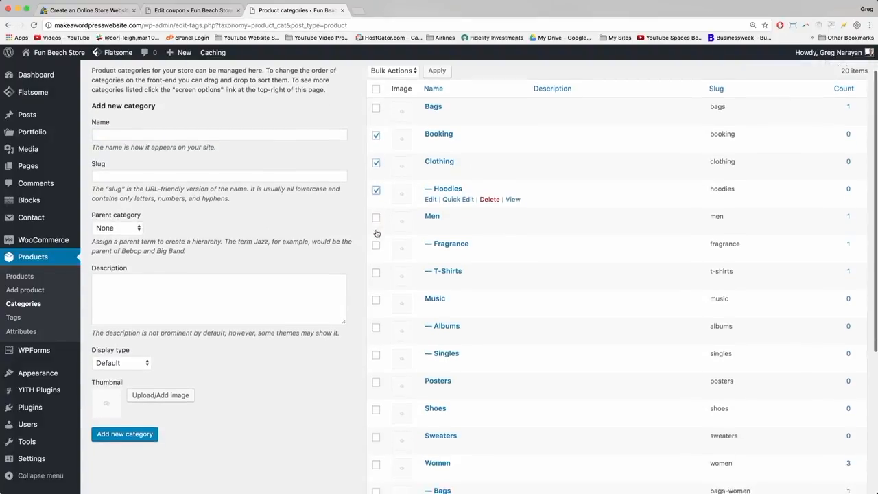
pyautogui.click(376, 199)
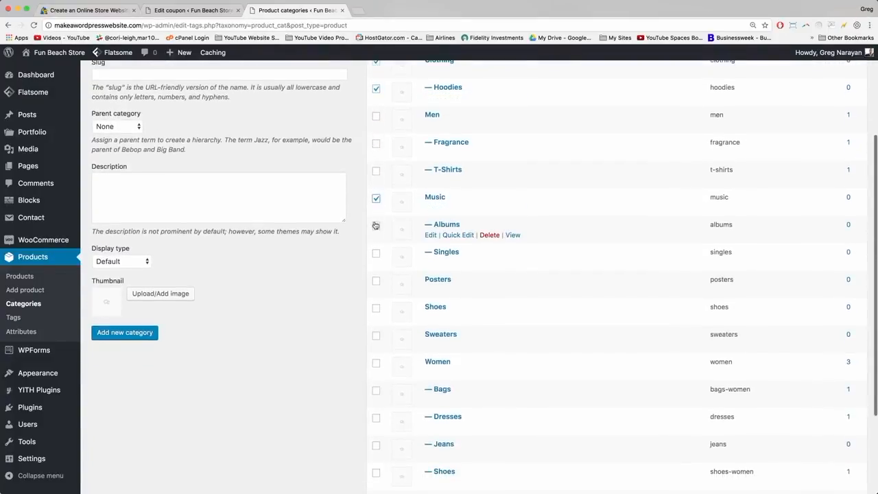
pyautogui.click(376, 226)
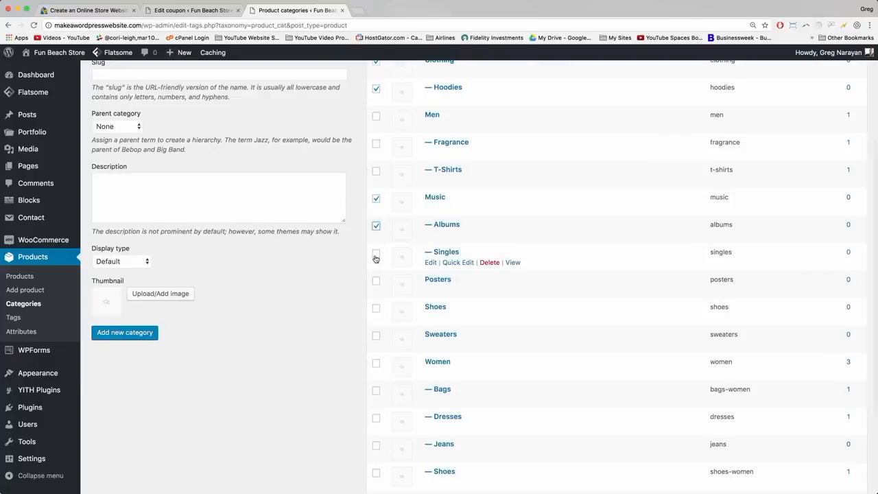
pyautogui.click(376, 253)
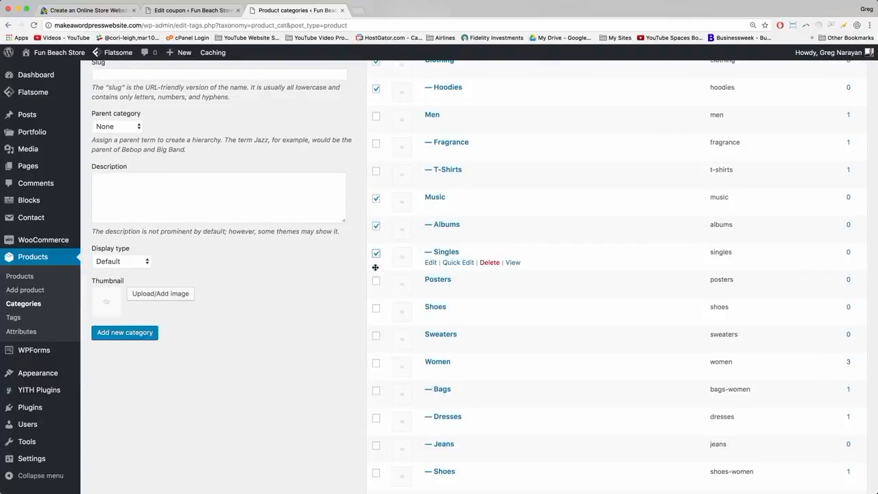
pyautogui.click(376, 309)
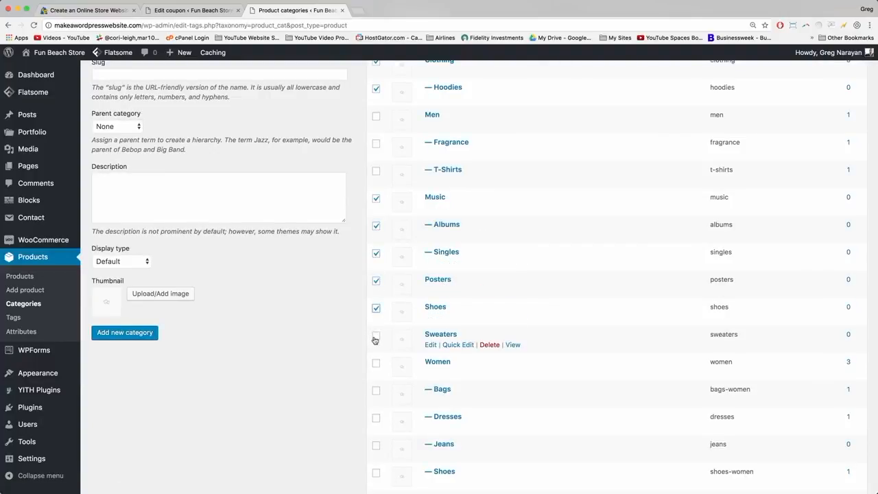
pyautogui.click(376, 337)
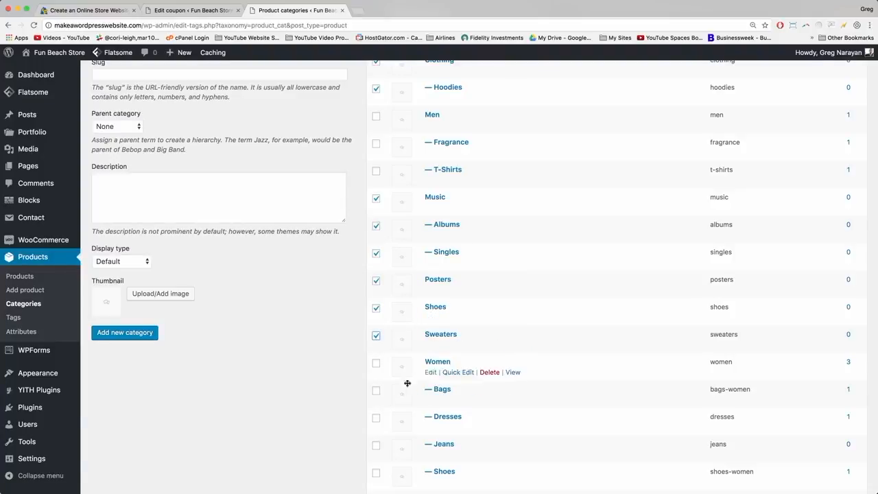
# Also tick Jeans and bulk-delete all the checked categories.
pyautogui.scroll(-2, 376, 394)
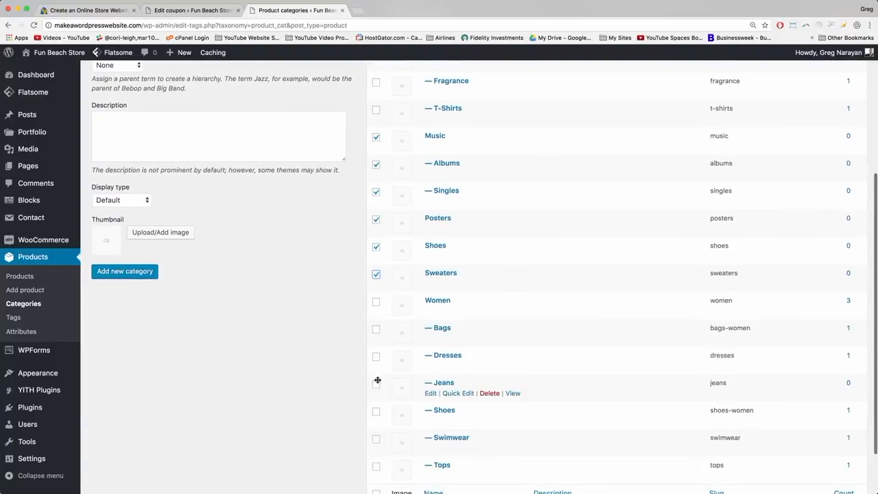
pyautogui.click(376, 385)
pyautogui.scroll(-2, 378, 384)
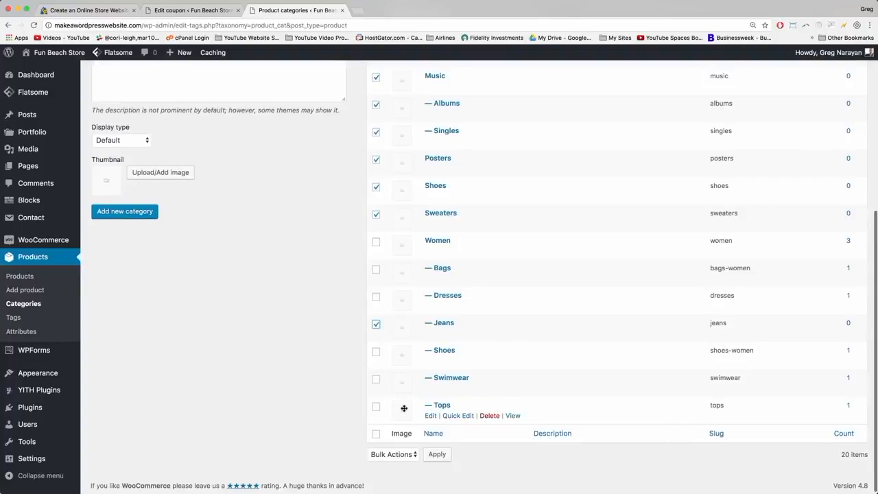
pyautogui.click(410, 453)
pyautogui.click(383, 463)
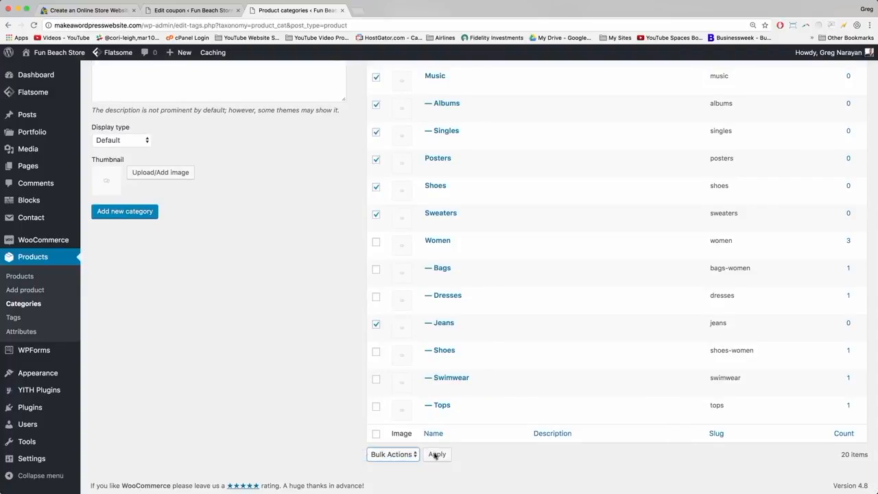
pyautogui.click(437, 455)
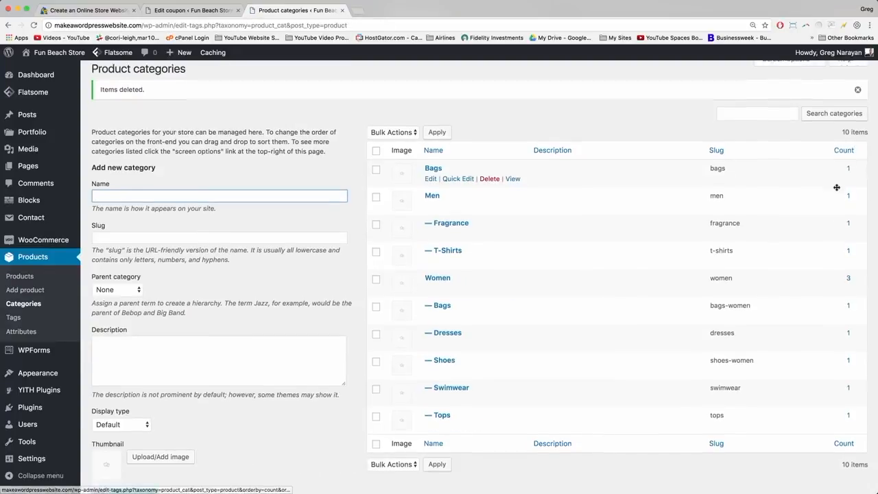
pyautogui.scroll(-3, 835, 179)
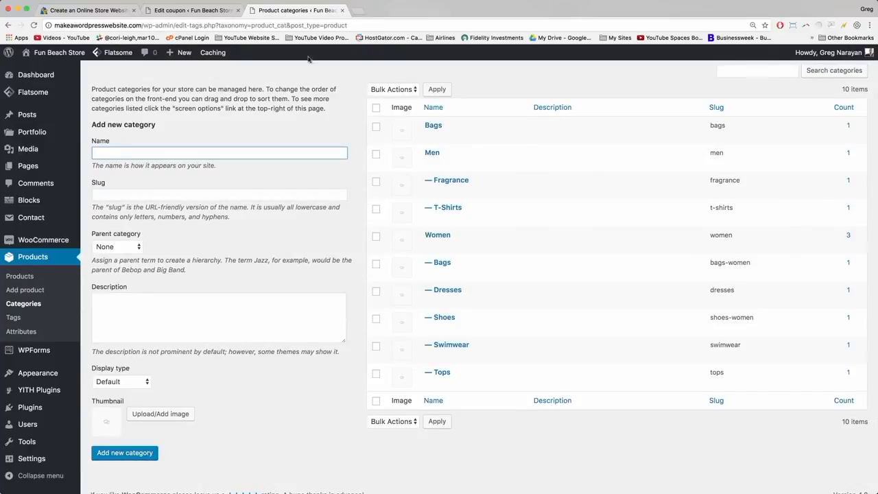
pyautogui.click(66, 53)
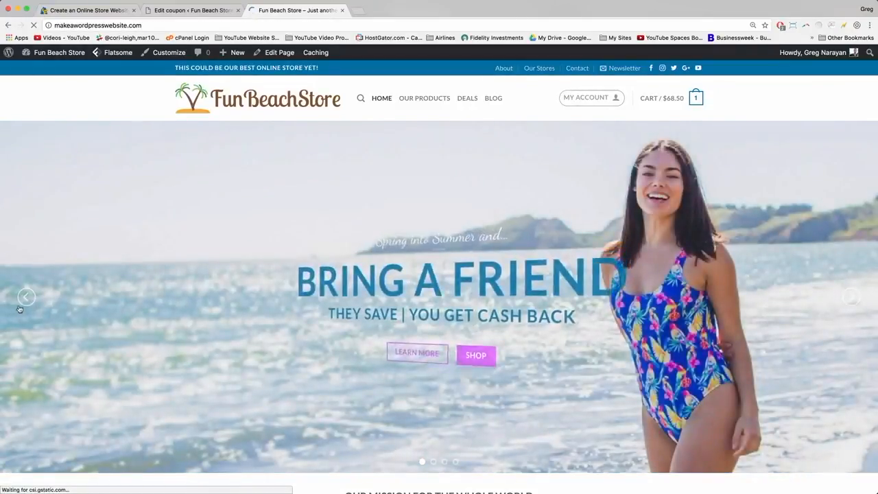
# Step the home page slider back to the video banner and open the page in UX Builder.
pyautogui.click(25, 297)
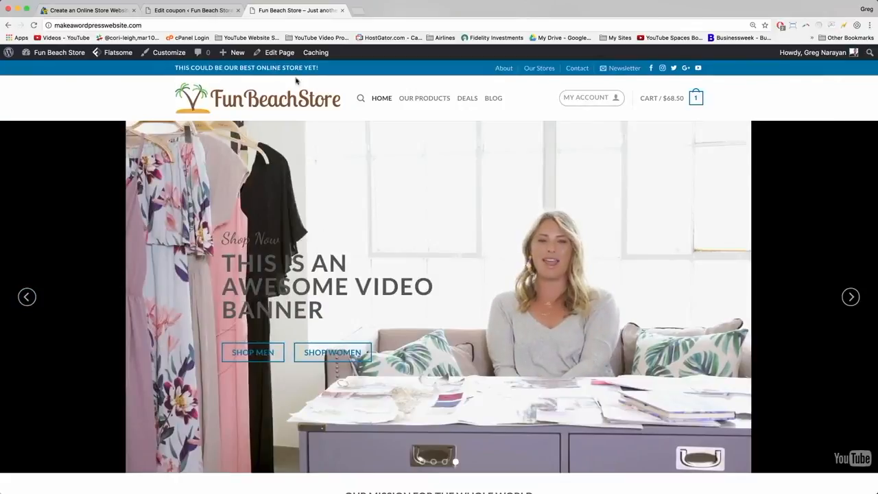
pyautogui.moveTo(279, 57)
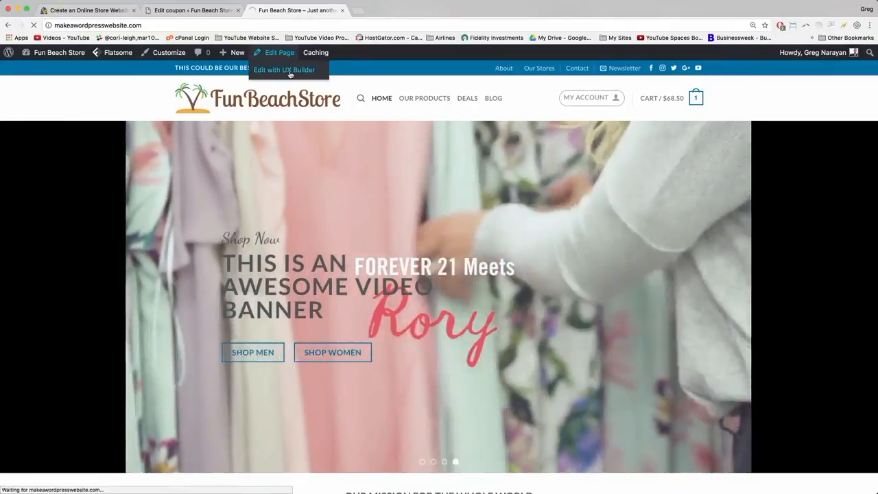
pyautogui.click(290, 72)
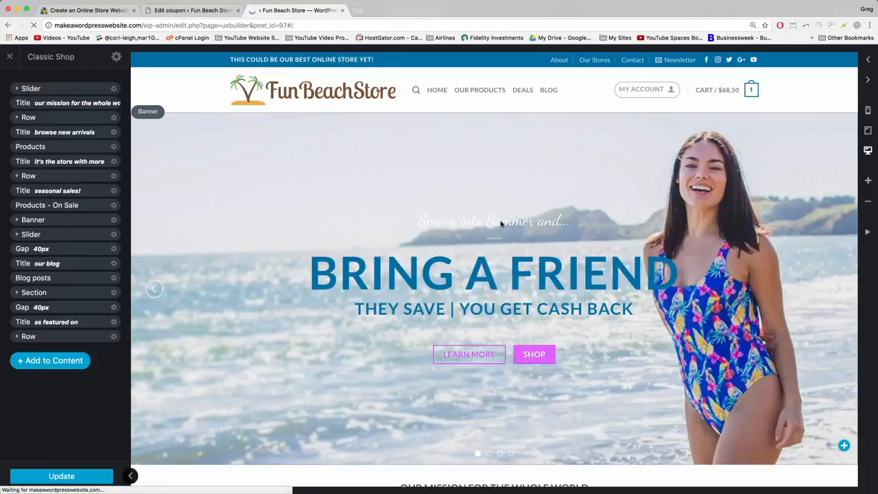
# Step the home page slider to the fourth, video banner and select its text block.
pyautogui.click(152, 289)
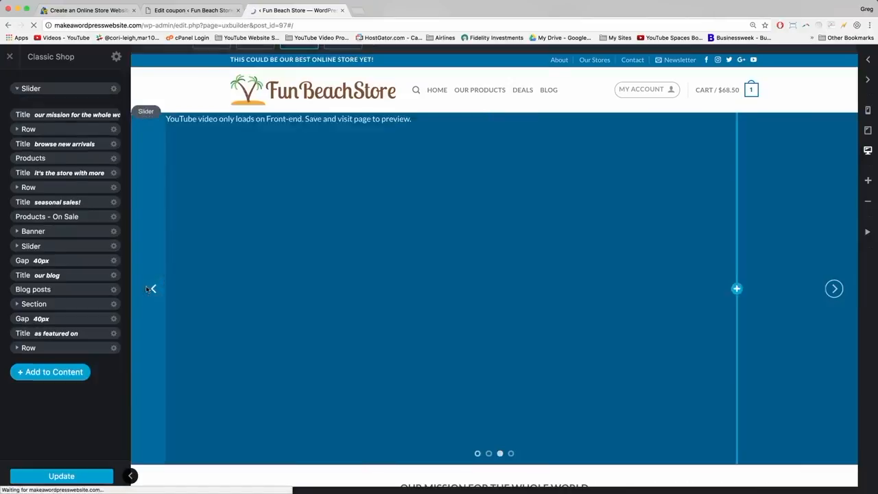
pyautogui.click(152, 289)
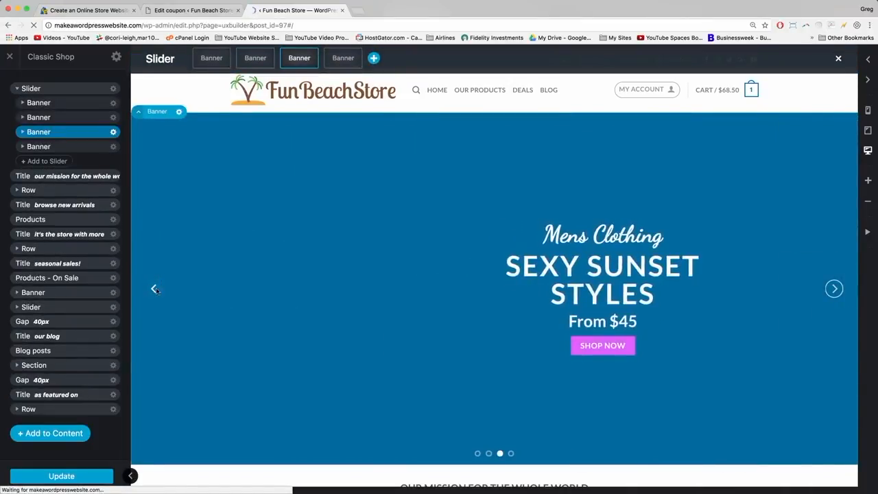
pyautogui.click(156, 289)
pyautogui.click(155, 289)
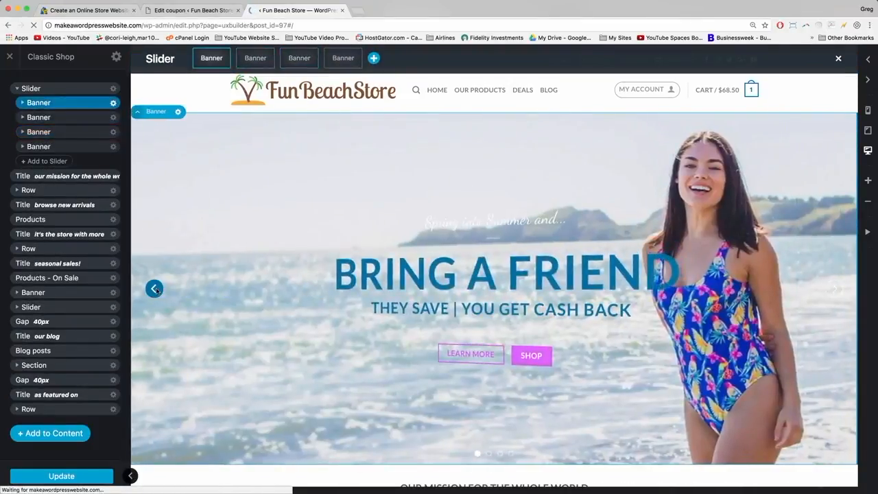
pyautogui.click(155, 289)
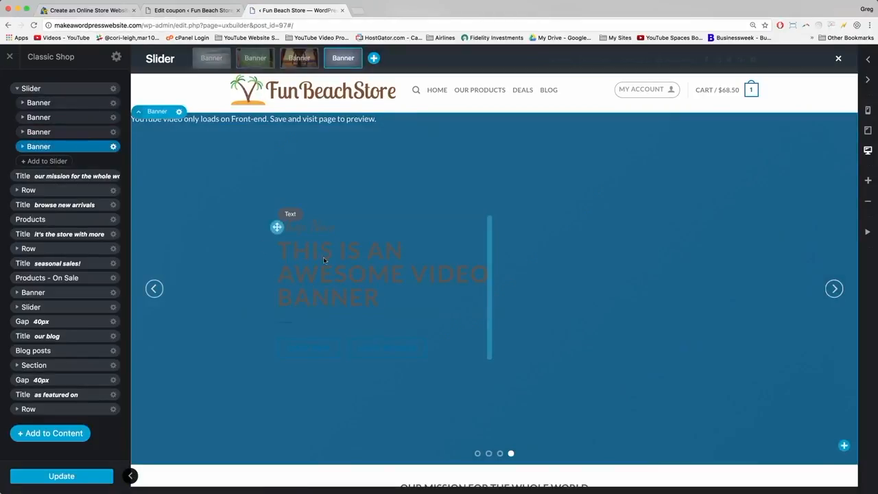
pyautogui.click(343, 267)
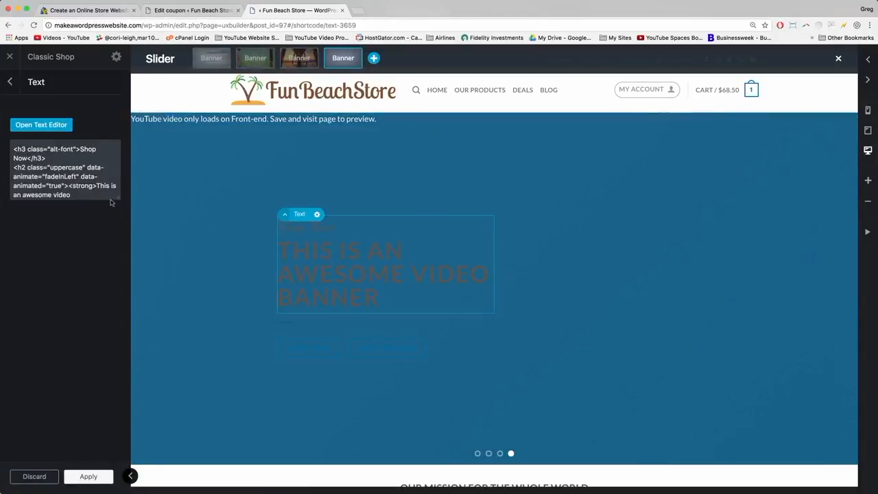
# Duplicate the Shop Now heading line and change it to 'You can also create full screen video banners'.
pyautogui.moveTo(118, 199); pyautogui.dragTo(123, 285)
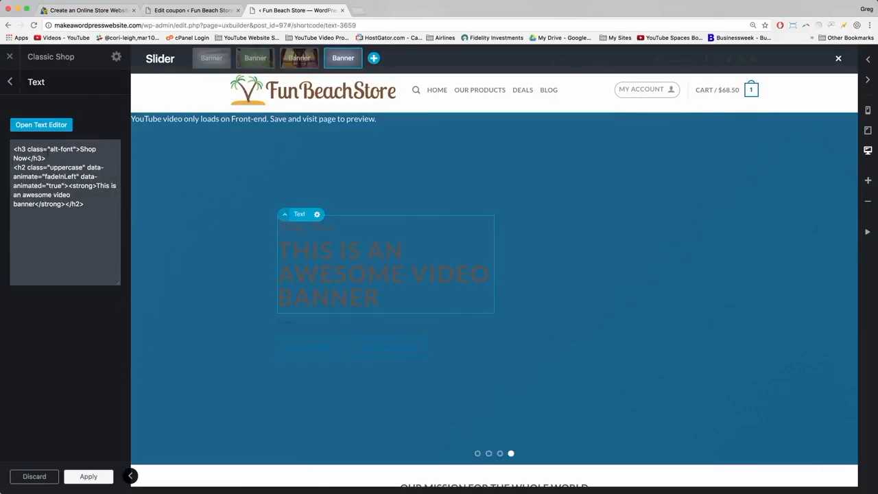
pyautogui.moveTo(45, 158); pyautogui.dragTo(13, 149)
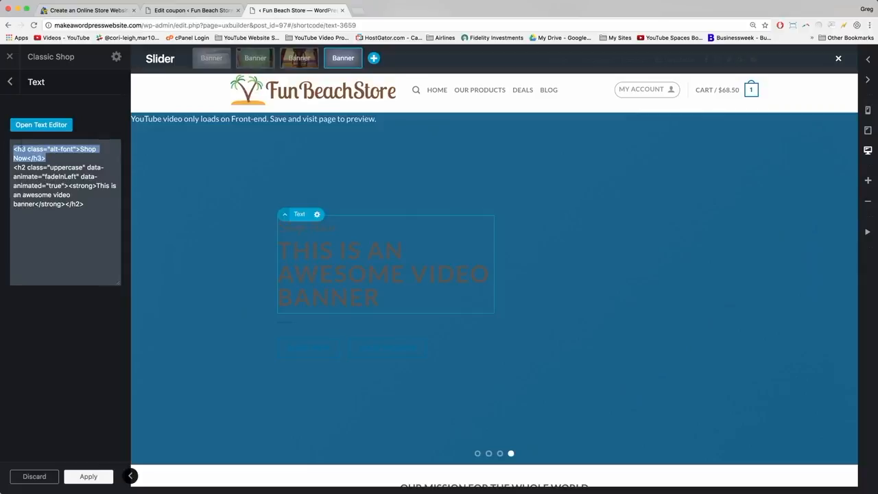
pyautogui.rightClick(24, 151)
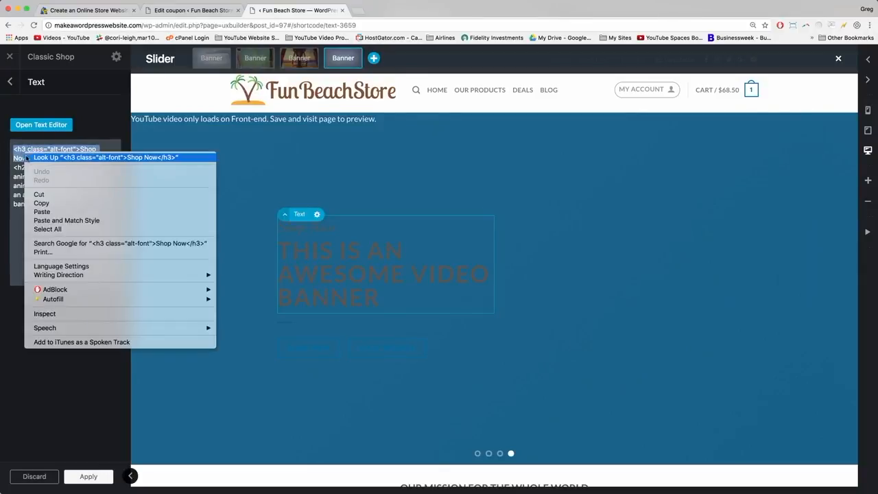
pyautogui.click(41, 204)
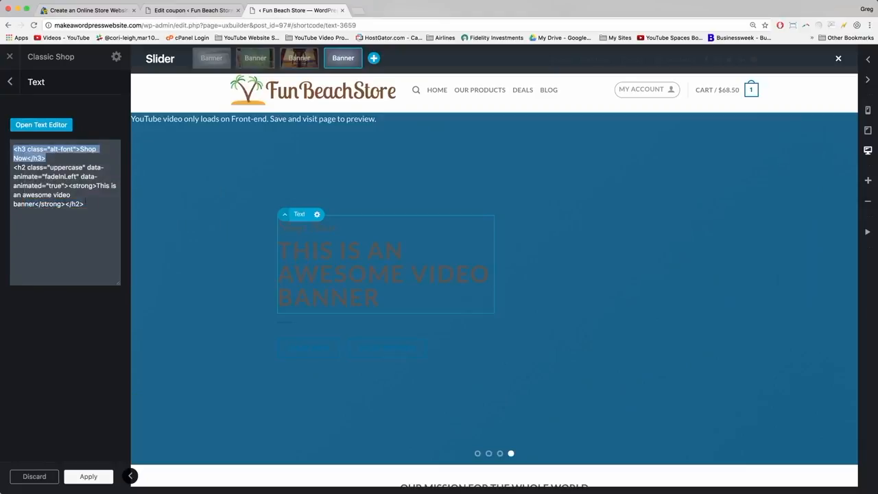
pyautogui.click(84, 206)
pyautogui.rightClick(47, 218)
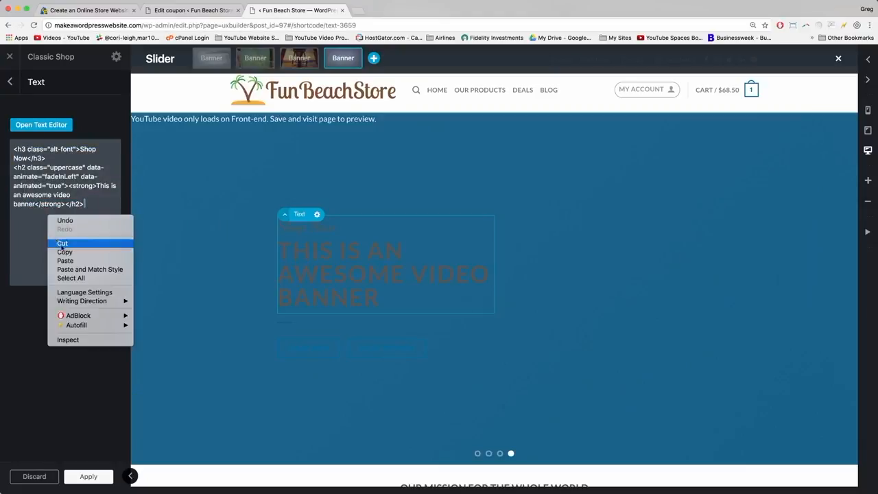
pyautogui.click(69, 261)
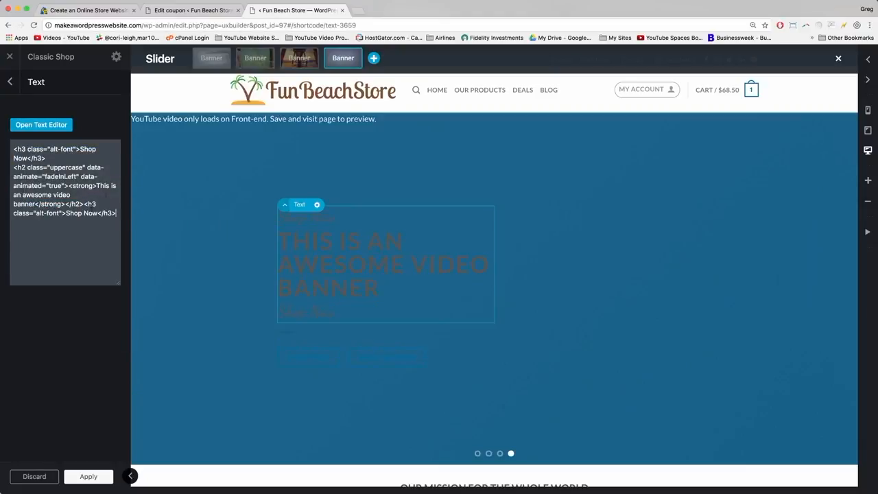
pyautogui.press('BackSpace')
pyautogui.press('BackSpace')
pyautogui.press('BackSpace')
pyautogui.press('BackSpace')
pyautogui.press('BackSpace')
pyautogui.press('BackSpace')
pyautogui.press('BackSpace')
pyautogui.press('BackSpace')
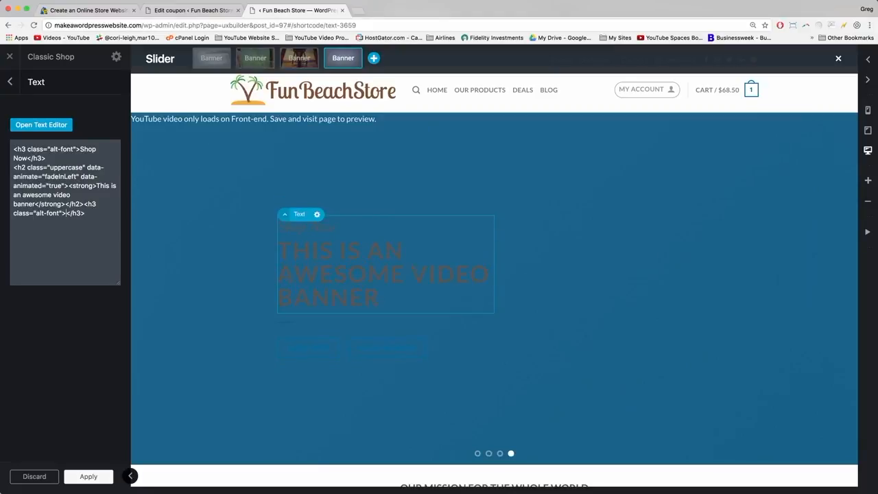
pyautogui.write('You can also cre')
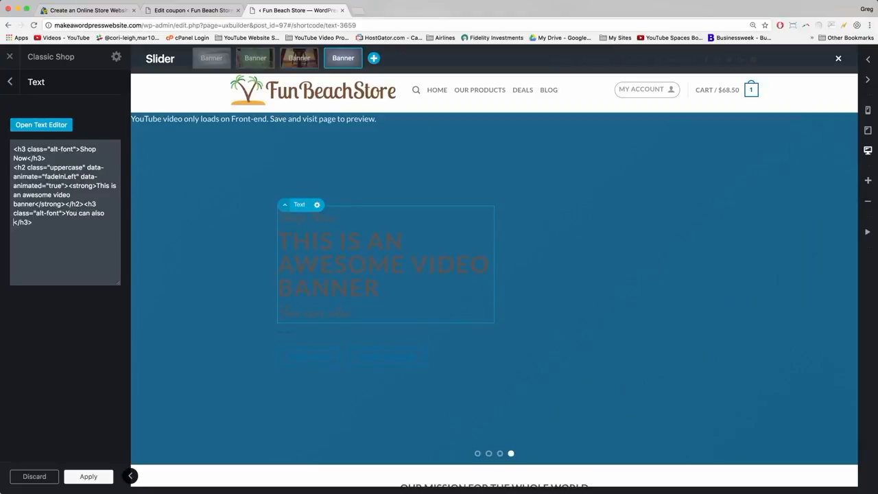
pyautogui.write('ate full screen video banners')
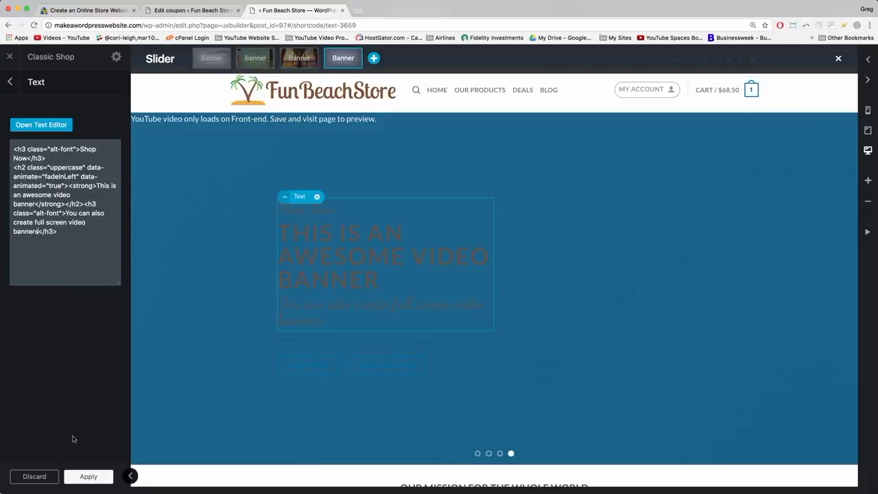
# Apply the new subtitle and update the page.
pyautogui.click(75, 477)
pyautogui.click(75, 478)
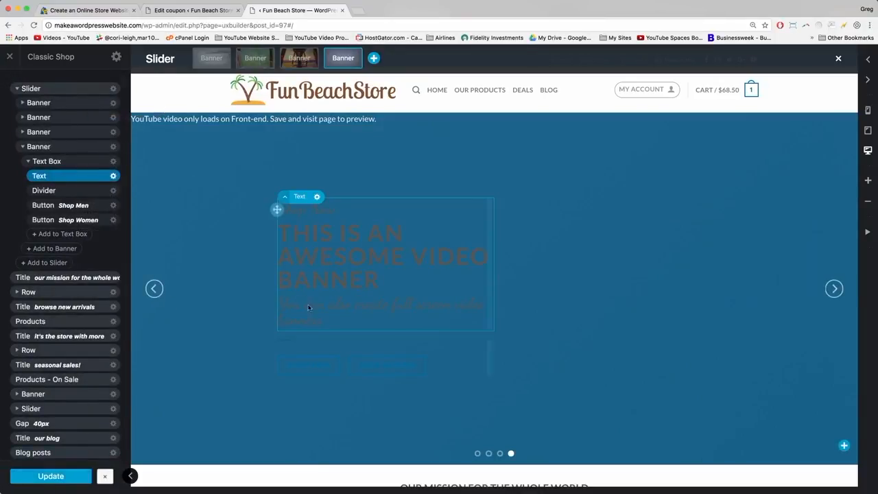
pyautogui.click(312, 366)
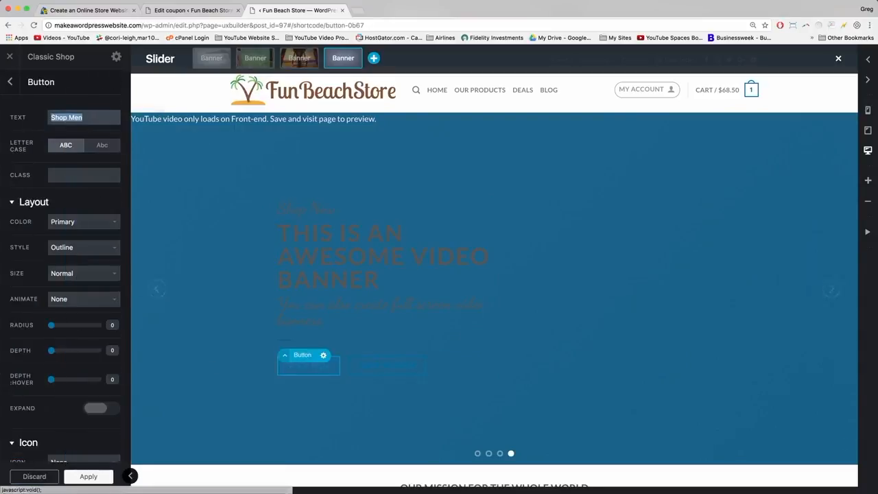
# In a new tab, load the storefront and open The Captain product from the shop page.
pyautogui.scroll(-5, 49, 333)
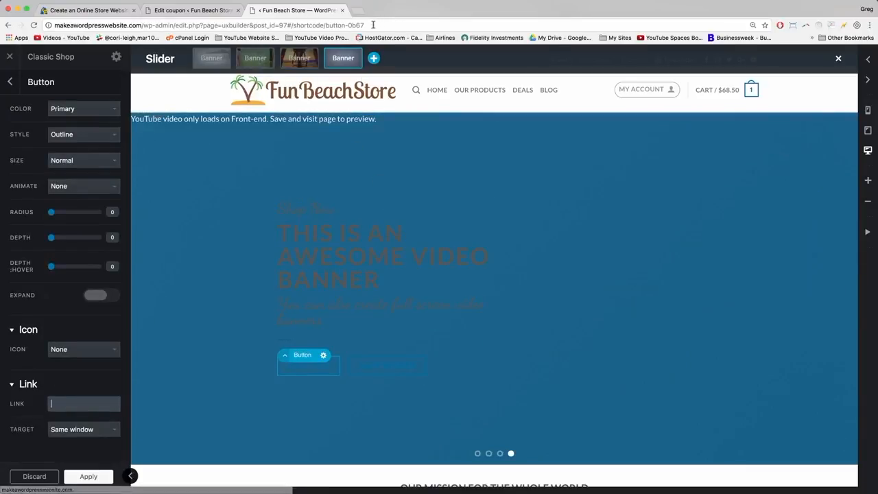
pyautogui.click(359, 12)
pyautogui.write('makeawordpresswebsite.com')
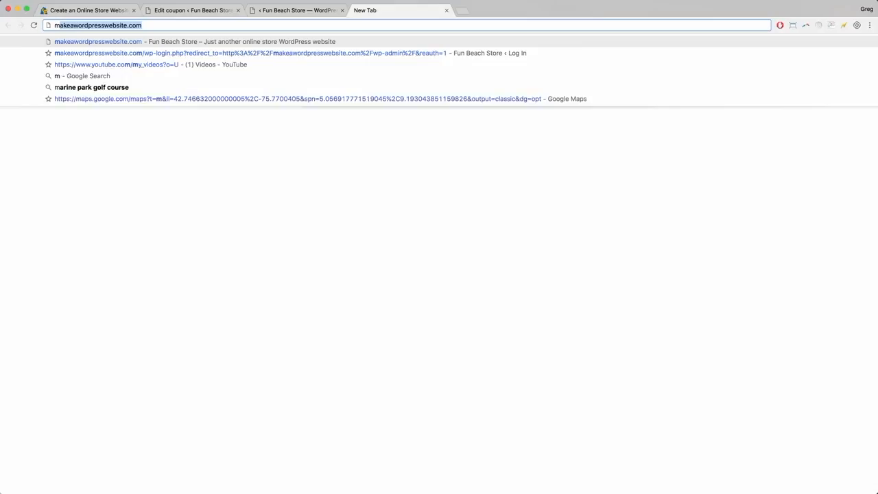
pyautogui.press('Return')
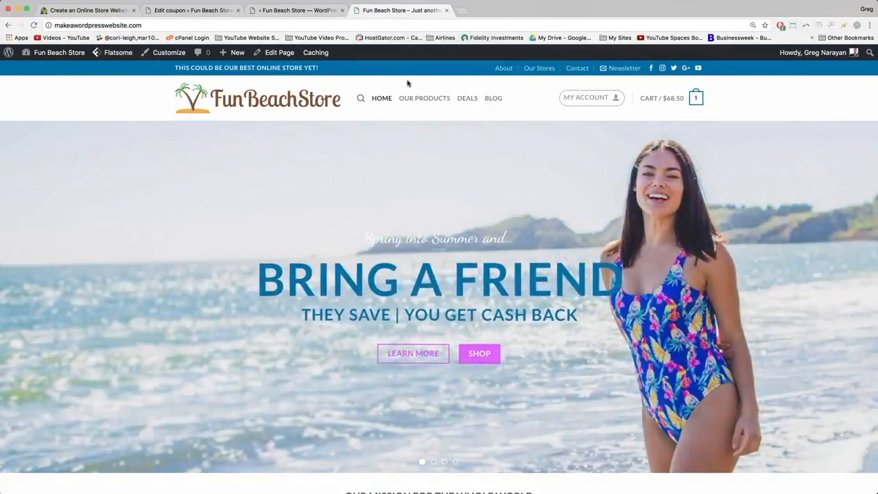
pyautogui.click(413, 99)
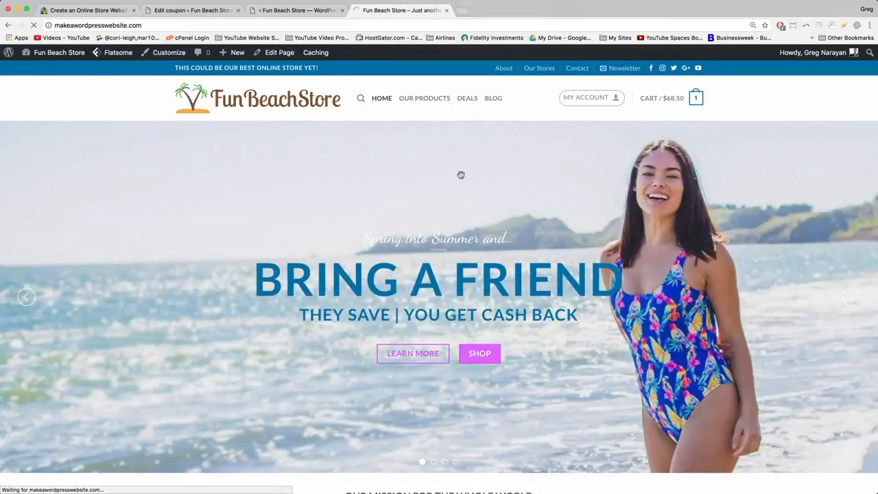
pyautogui.scroll(-3, 624, 292)
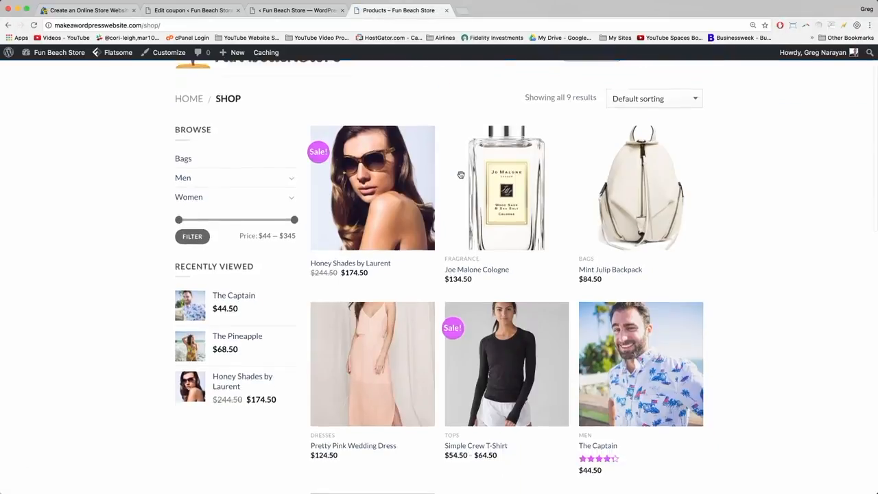
pyautogui.click(625, 303)
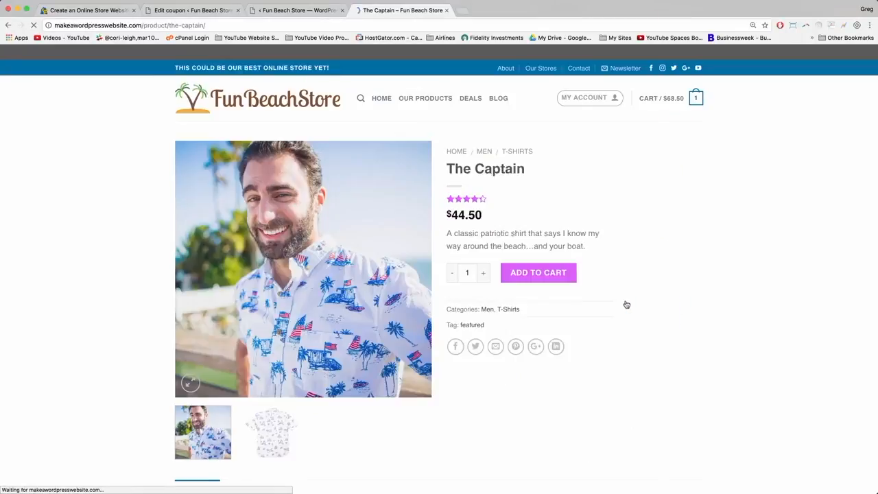
# Go to the Men category page, copy its URL, and return to the UX Builder tab.
pyautogui.click(485, 152)
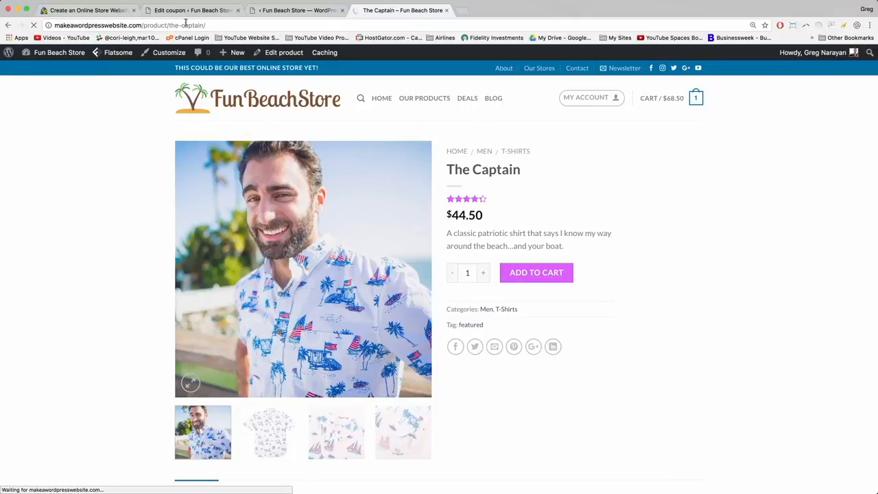
pyautogui.click(201, 26)
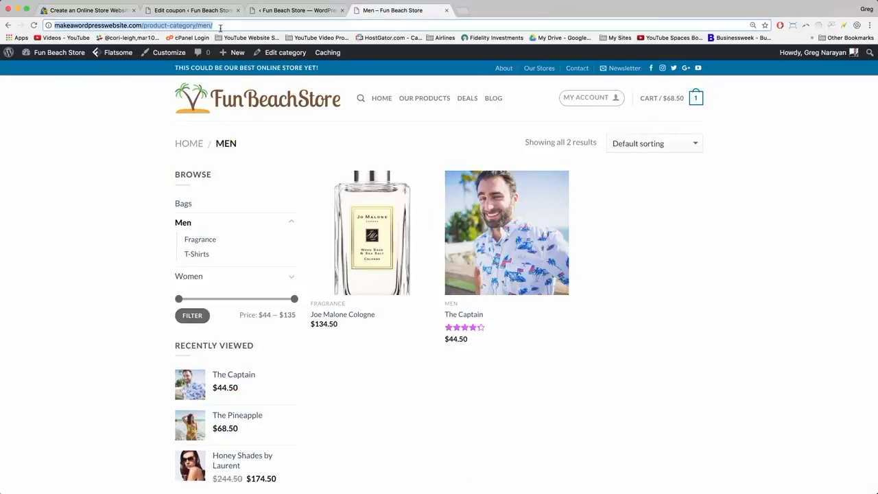
pyautogui.rightClick(103, 24)
pyautogui.click(114, 38)
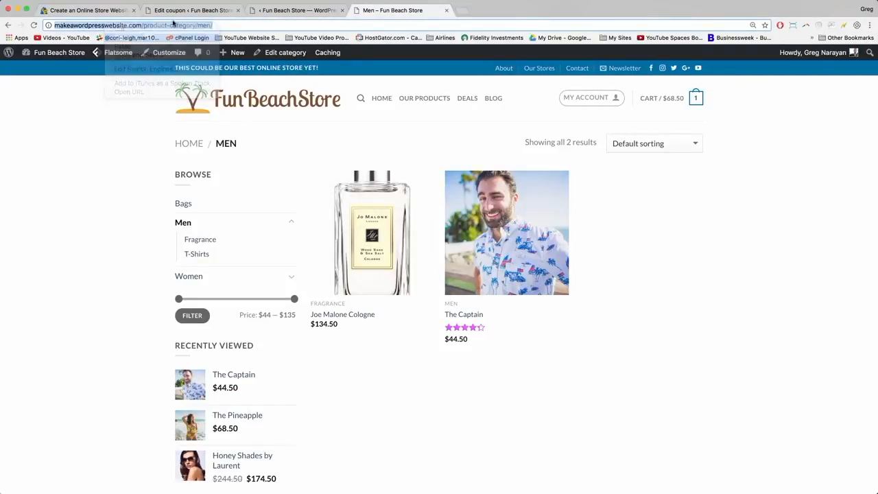
pyautogui.click(304, 11)
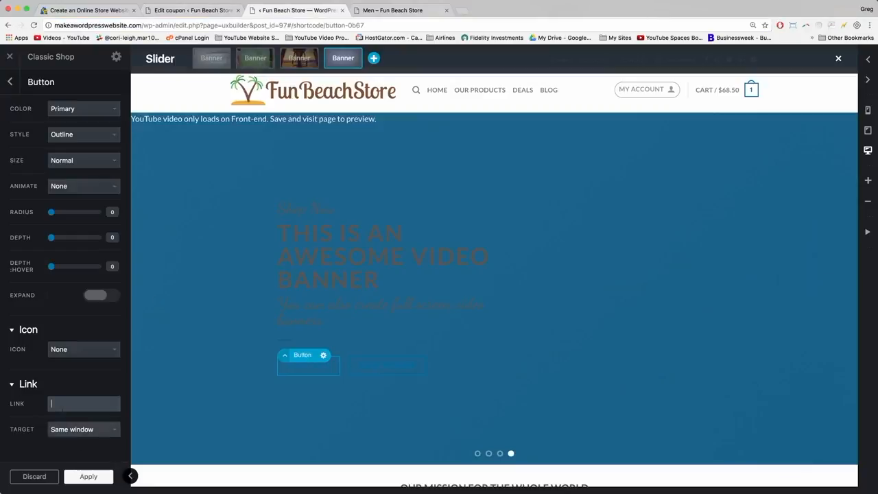
# Paste the Men category URL as the Shop Men button's link and apply it.
pyautogui.rightClick(64, 406)
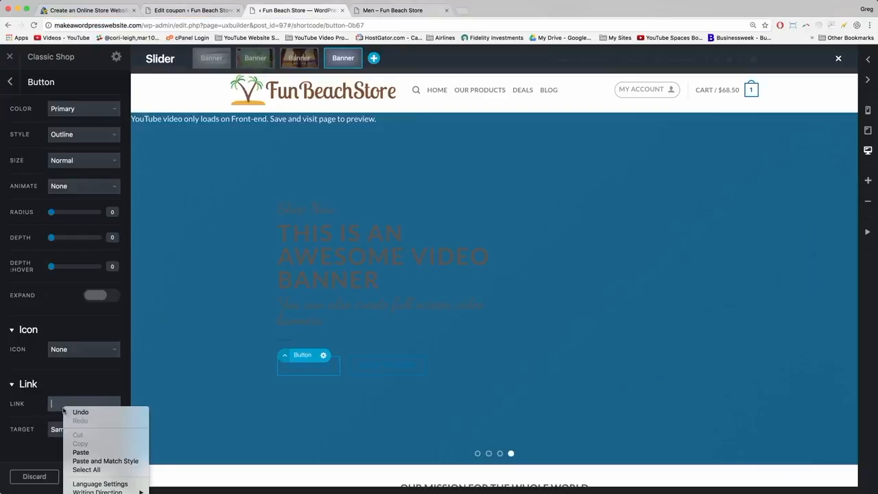
pyautogui.click(81, 453)
pyautogui.click(87, 478)
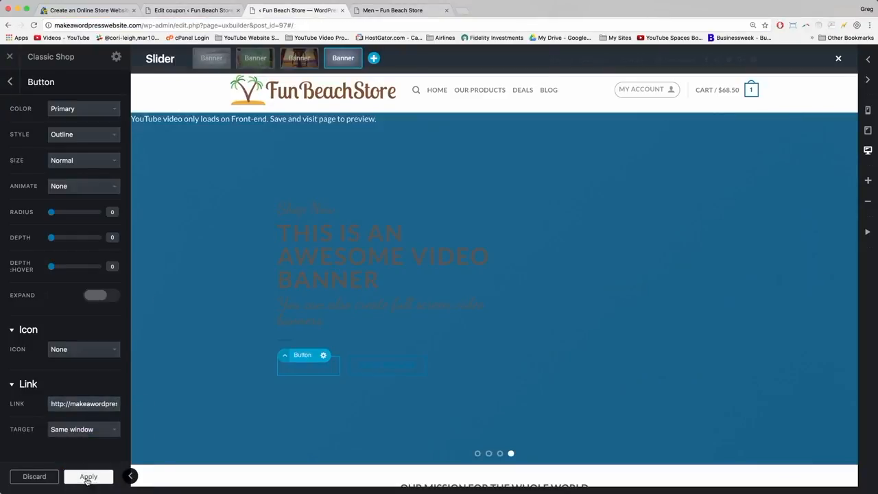
# Copy the Women category page address from the storefront tab for the Shop Women button.
pyautogui.click(375, 370)
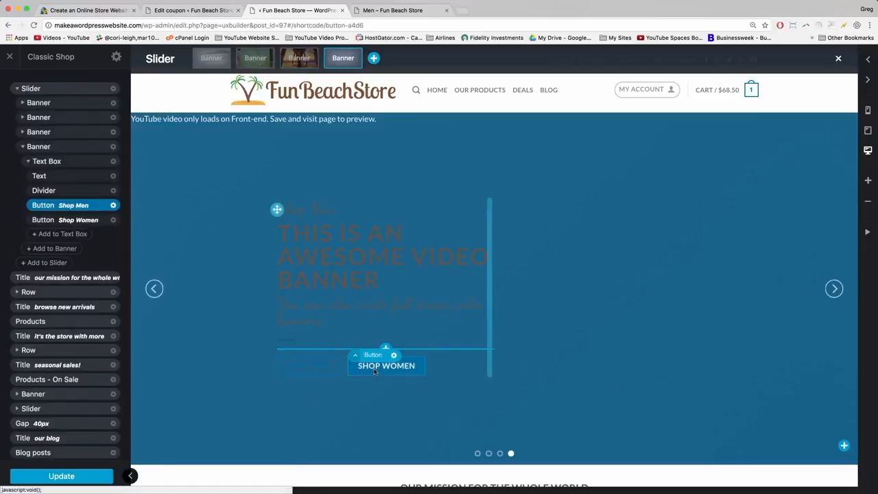
pyautogui.click(395, 9)
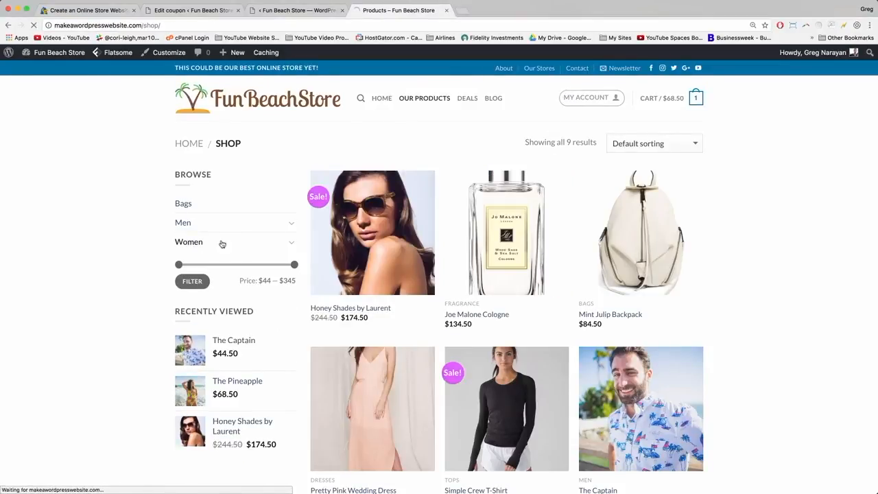
pyautogui.click(148, 25)
pyautogui.rightClick(148, 23)
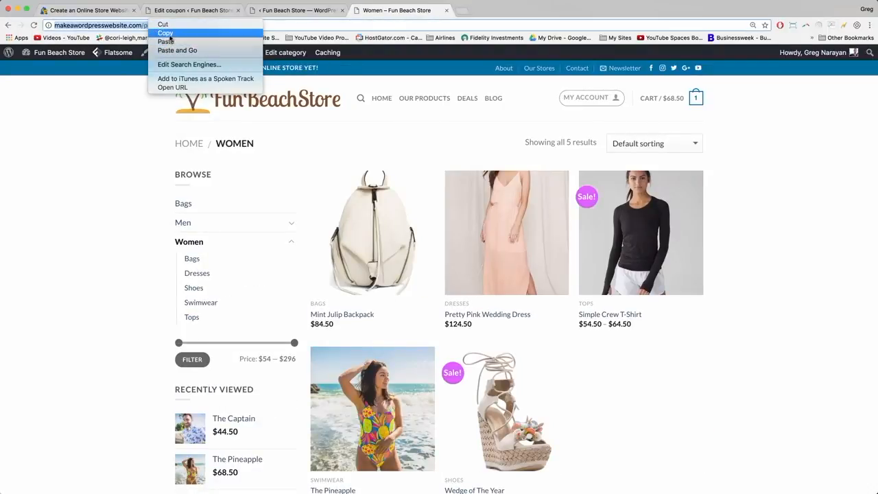
pyautogui.click(166, 32)
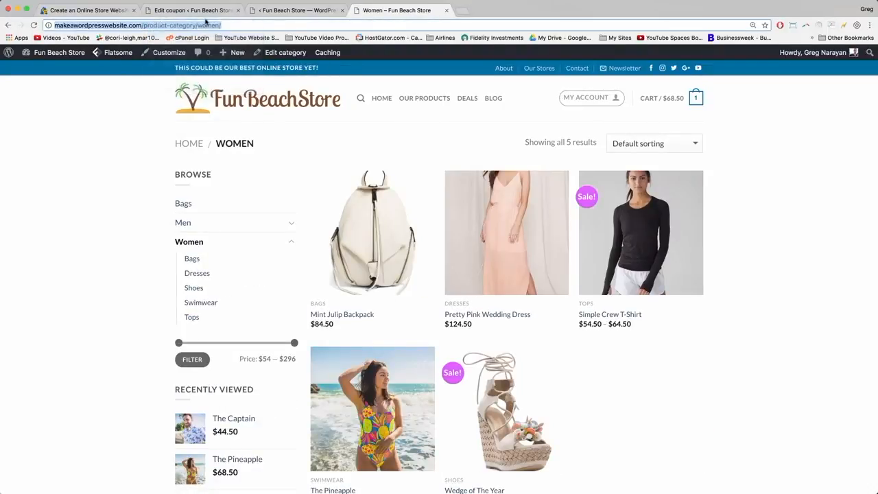
pyautogui.click(281, 13)
# Paste the Women category URL as the Shop Women button's link, apply, update and close the builder.
pyautogui.scroll(-4, 70, 434)
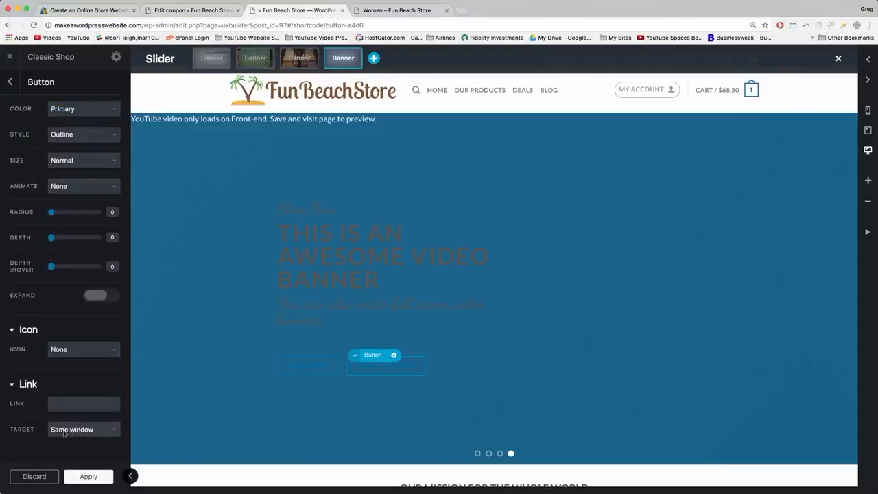
pyautogui.click(62, 404)
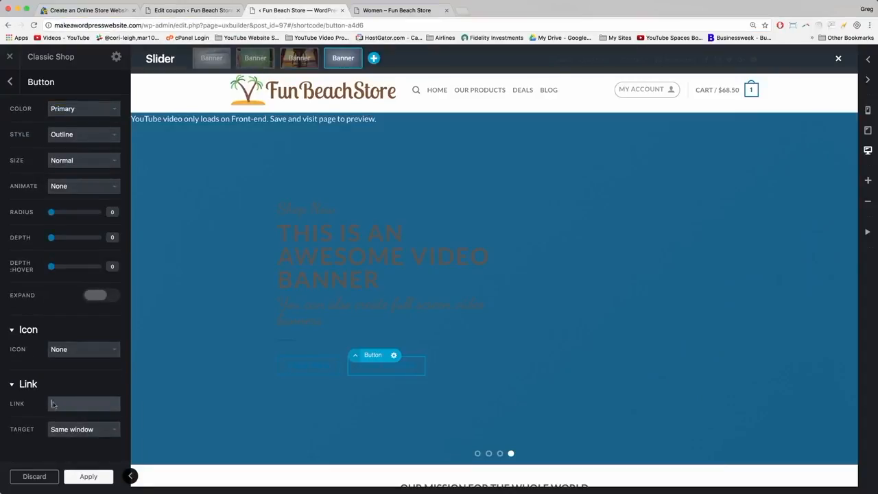
pyautogui.rightClick(53, 405)
pyautogui.click(65, 449)
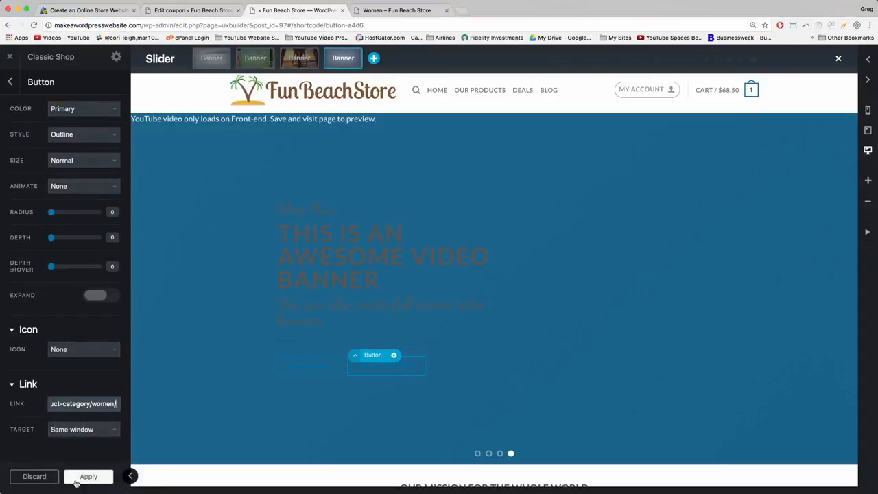
pyautogui.click(76, 483)
pyautogui.click(64, 482)
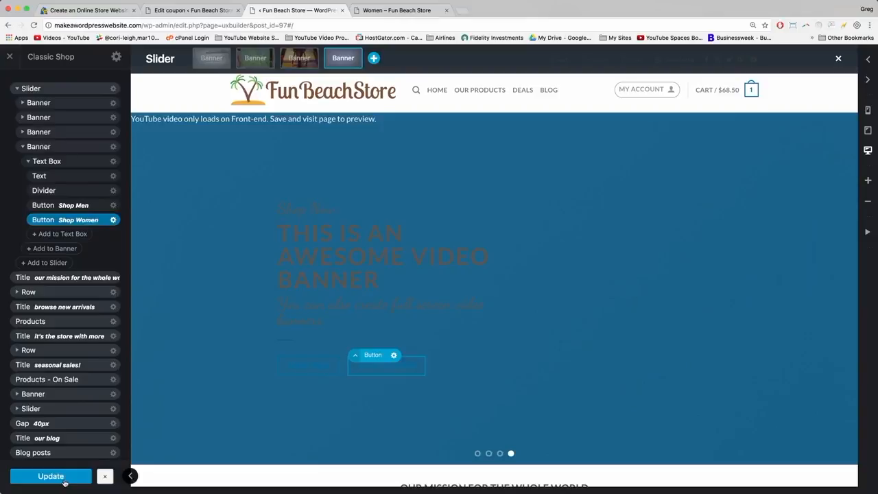
pyautogui.click(343, 10)
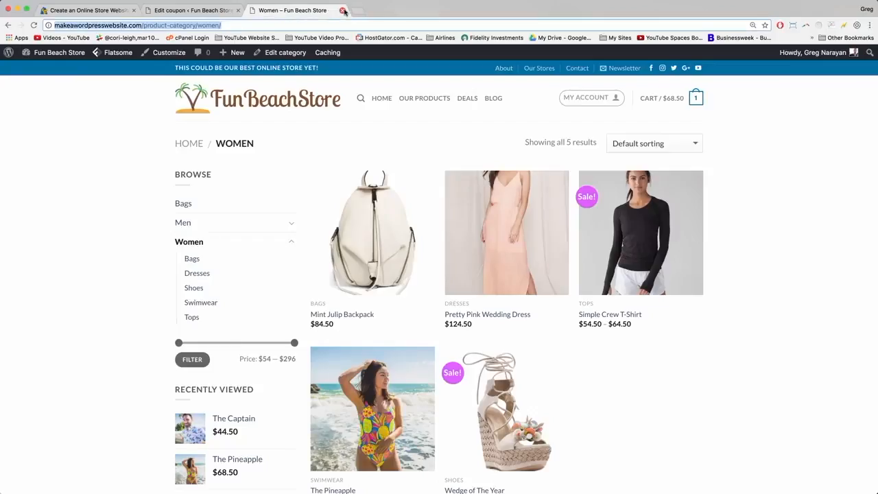
# Close the Women category tab and reach the Fun Beach Store admin Dashboard from the storefront.
pyautogui.click(195, 10)
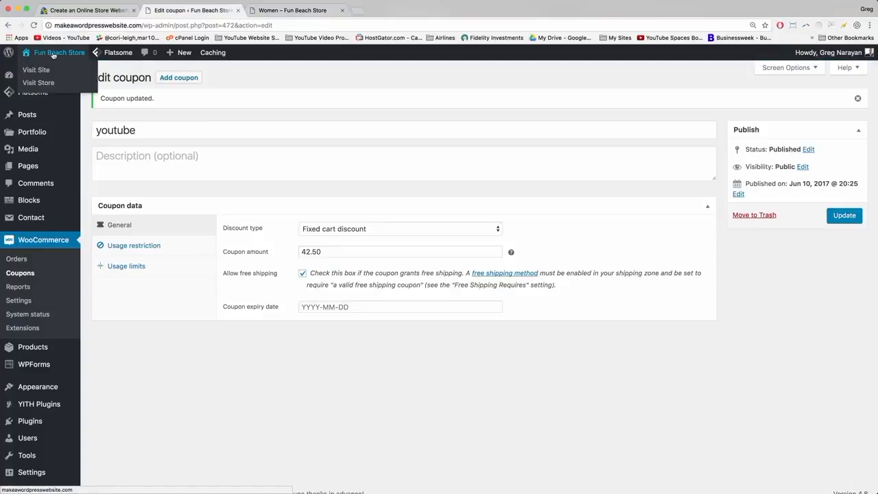
pyautogui.click(53, 55)
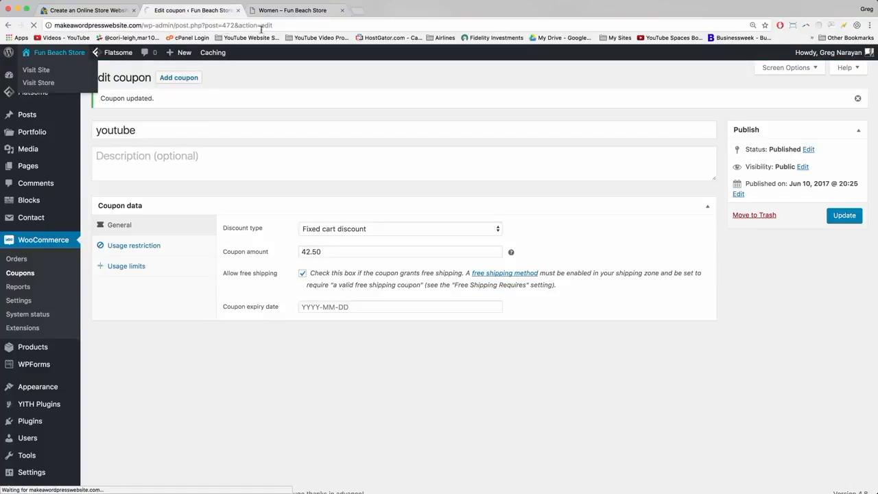
pyautogui.click(342, 10)
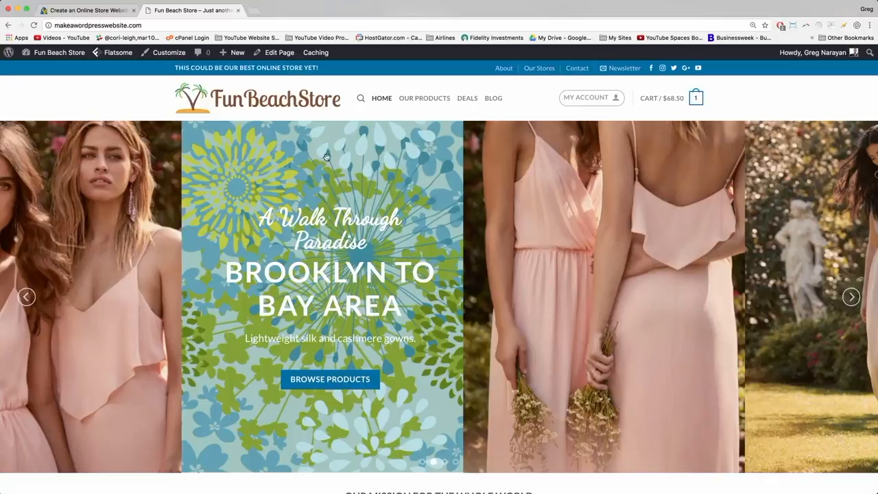
pyautogui.moveTo(58, 54)
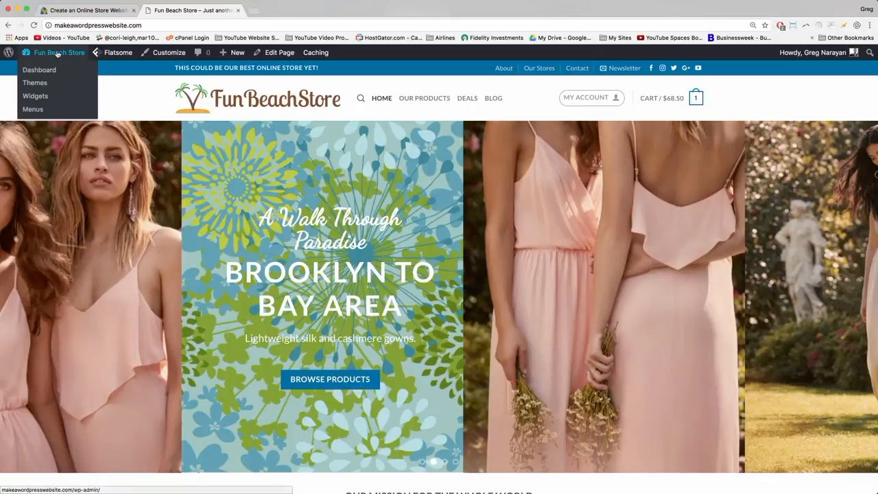
pyautogui.click(59, 54)
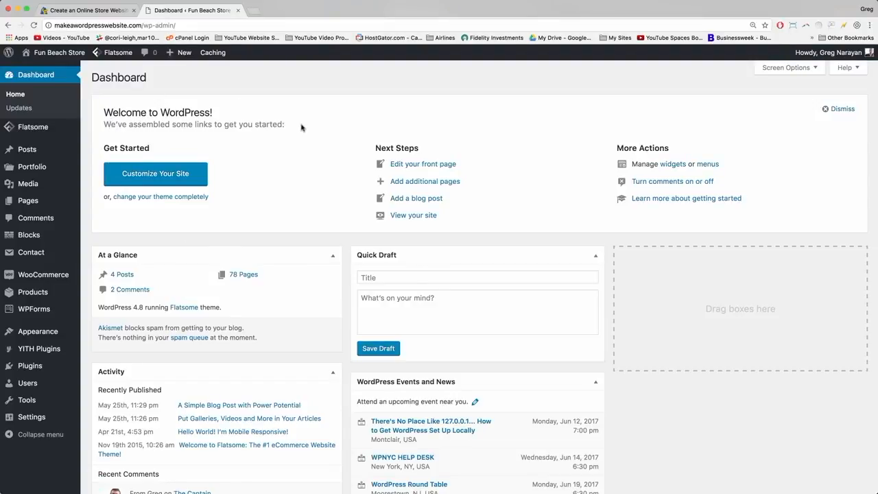
# Dismiss the Welcome panel and move WooCommerce status to the top of the left column.
pyautogui.click(840, 109)
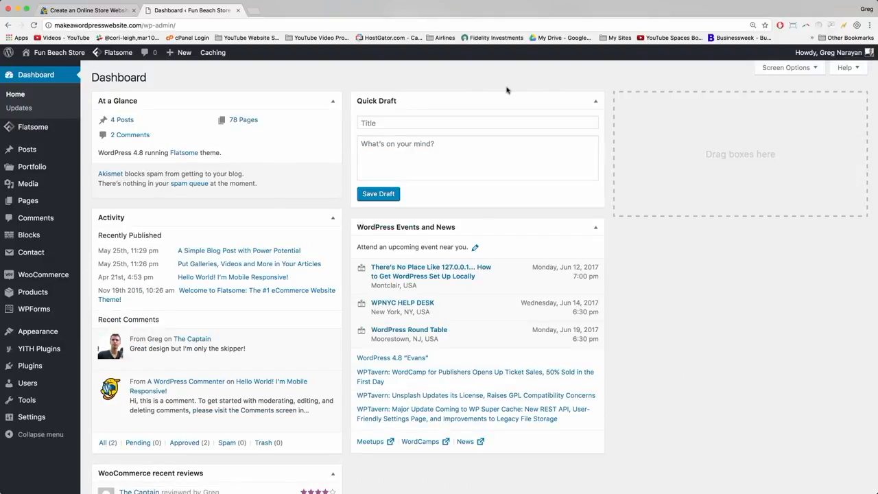
pyautogui.scroll(-5, 367, 120)
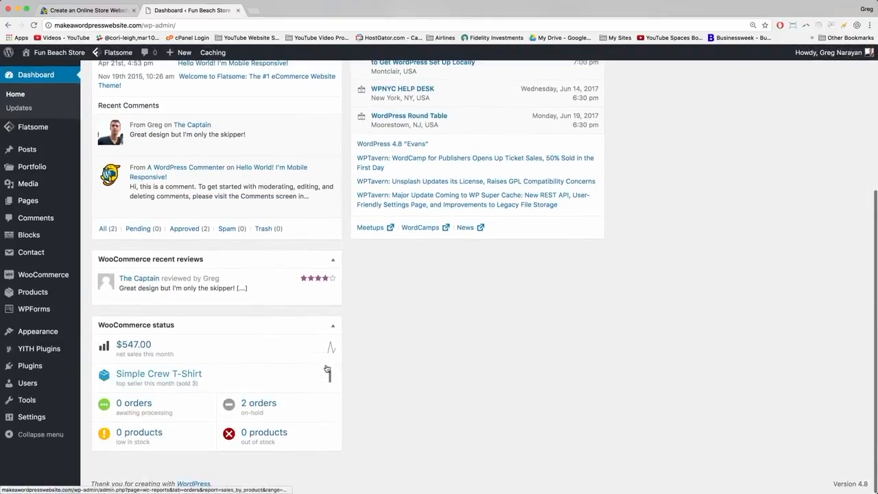
pyautogui.click(332, 329)
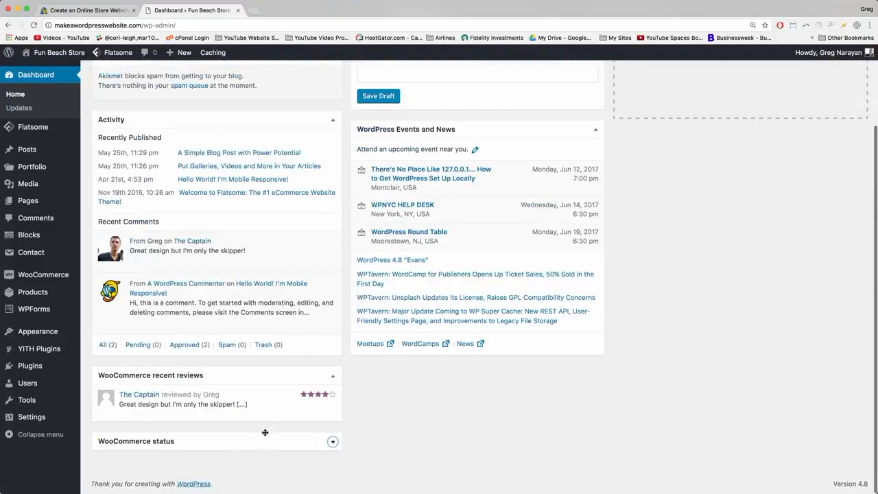
pyautogui.moveTo(265, 433); pyautogui.dragTo(283, 95)
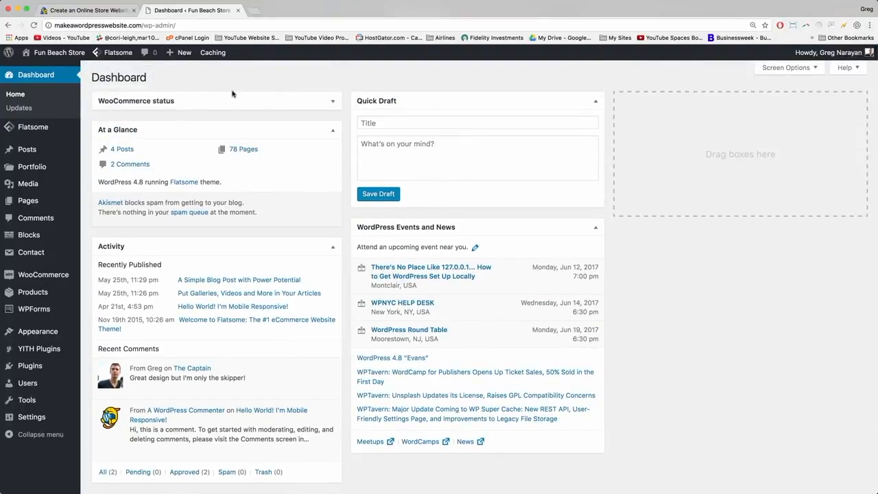
pyautogui.click(334, 102)
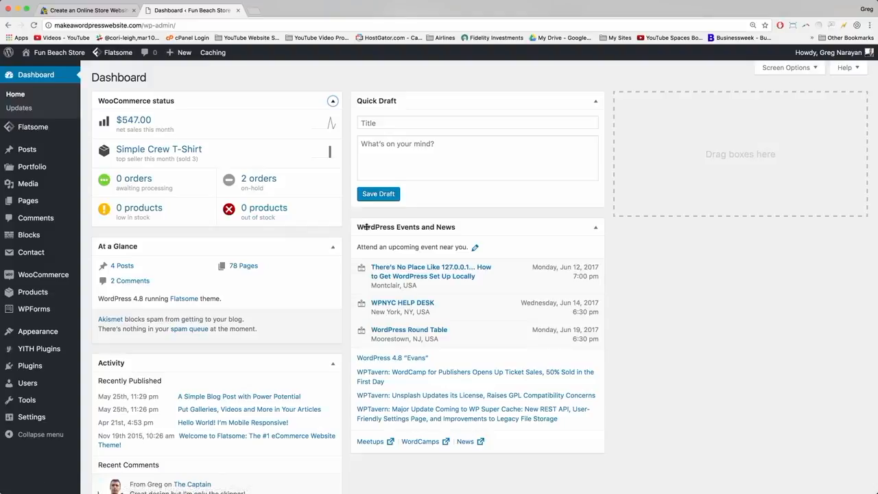
# Move Events and News right, At a Glance and Activity under Quick Draft, recent reviews left.
pyautogui.moveTo(367, 227); pyautogui.dragTo(645, 98)
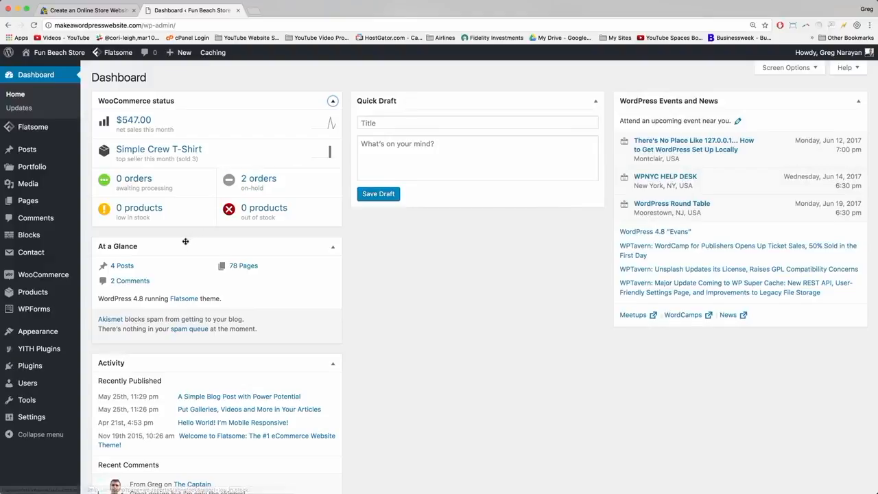
pyautogui.moveTo(185, 241); pyautogui.dragTo(473, 214)
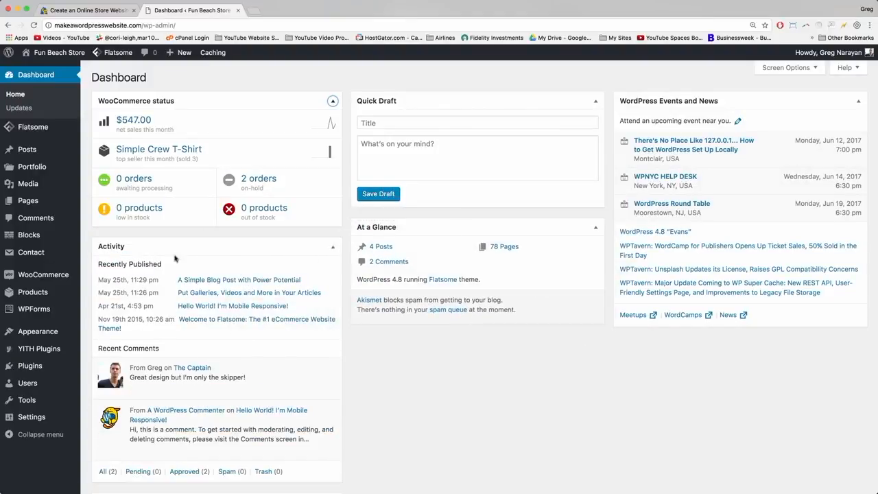
pyautogui.scroll(-3, 175, 258)
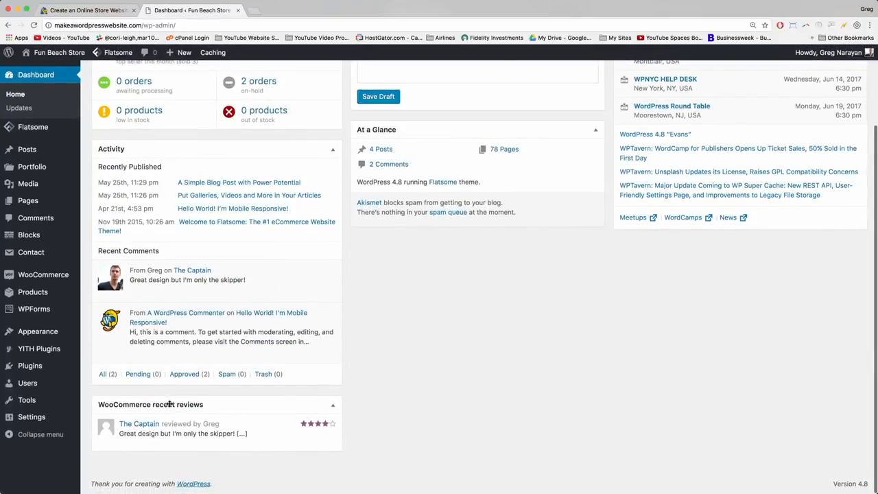
pyautogui.moveTo(170, 404); pyautogui.dragTo(171, 201)
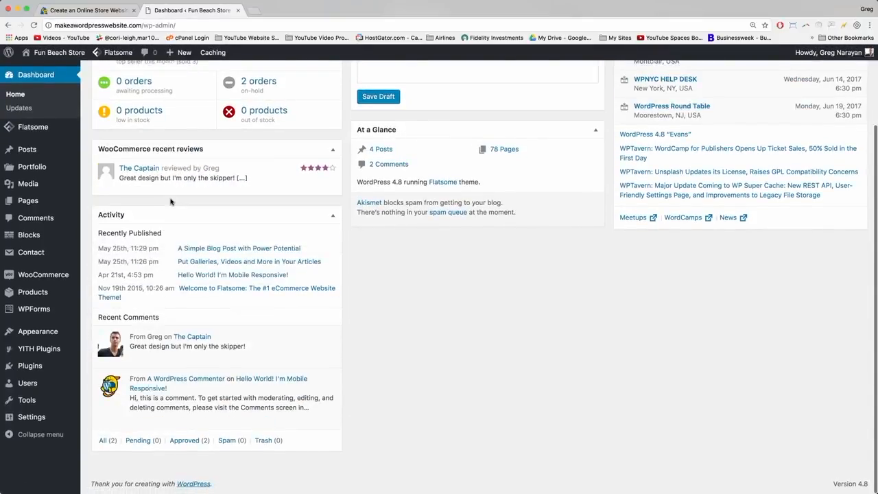
pyautogui.scroll(3, 175, 205)
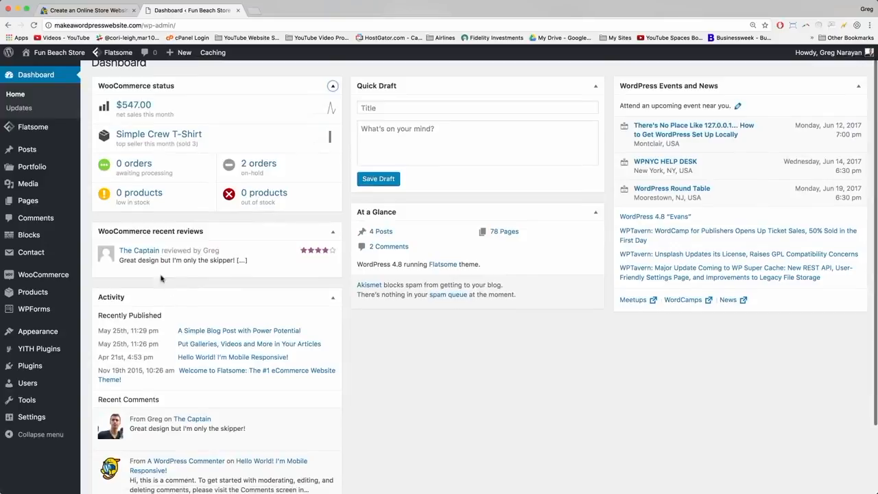
pyautogui.moveTo(183, 301); pyautogui.dragTo(473, 228)
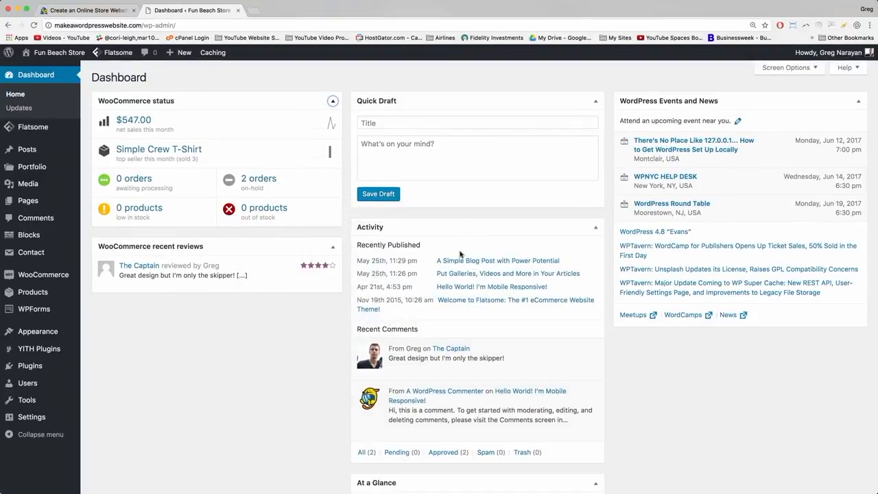
pyautogui.scroll(-2, 459, 274)
pyautogui.moveTo(440, 434); pyautogui.dragTo(167, 326)
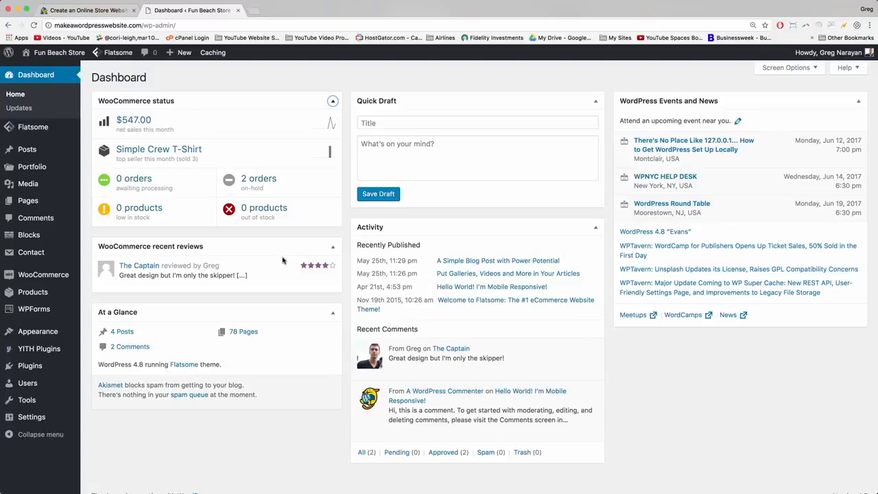
pyautogui.moveTo(422, 349)
pyautogui.moveTo(113, 52)
pyautogui.moveTo(431, 394)
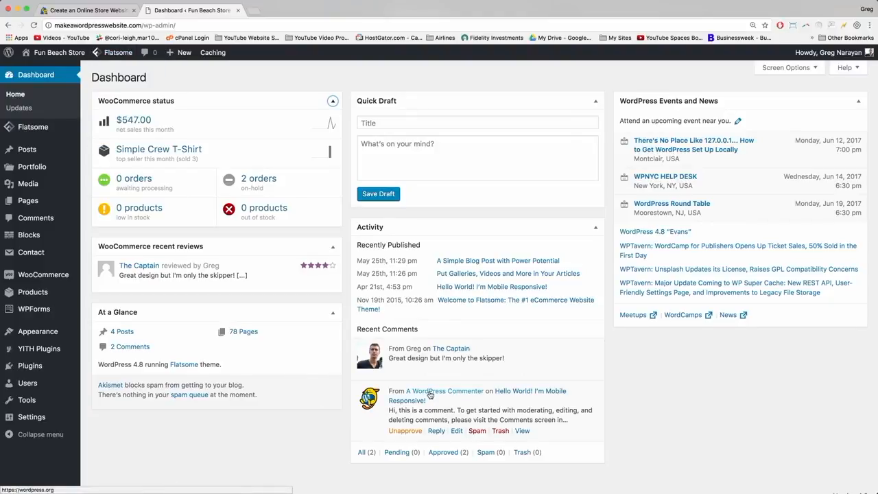